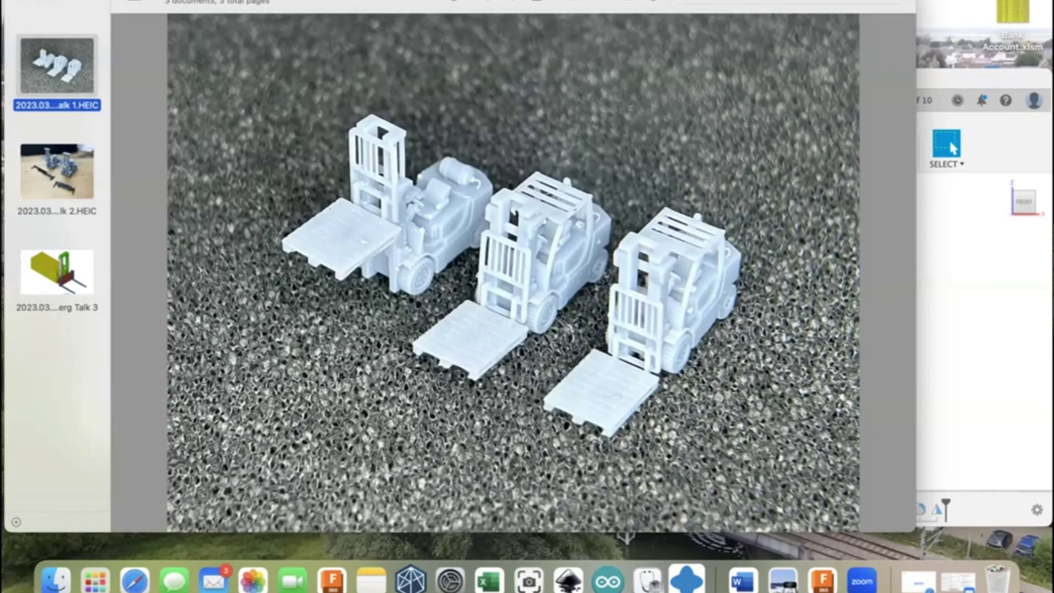
Step: Page through the forklift photos to the yellow Merg Talk 3 render, then minimise Preview
click(57, 171)
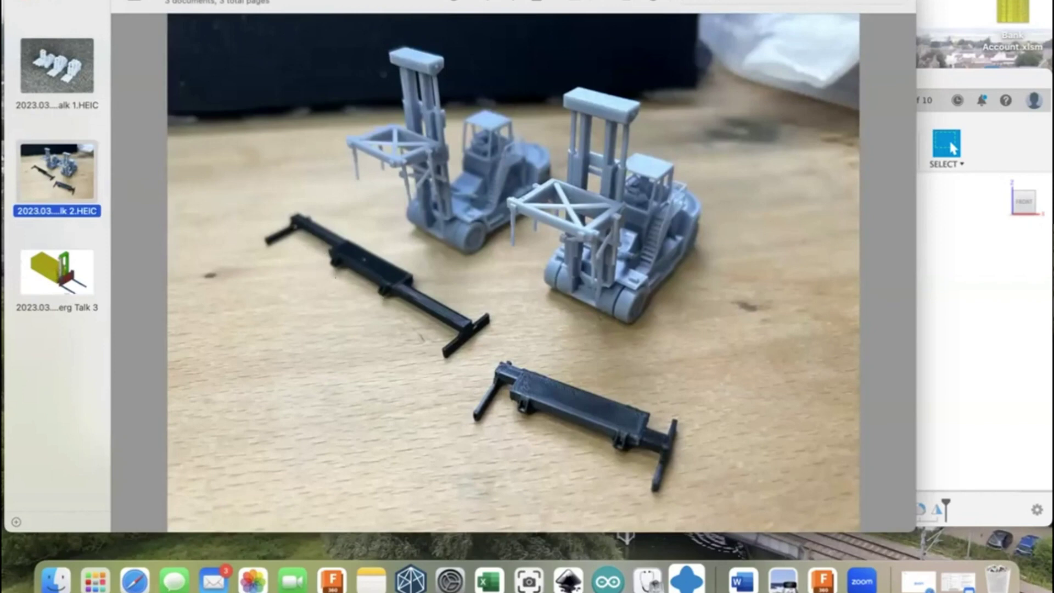
click(57, 273)
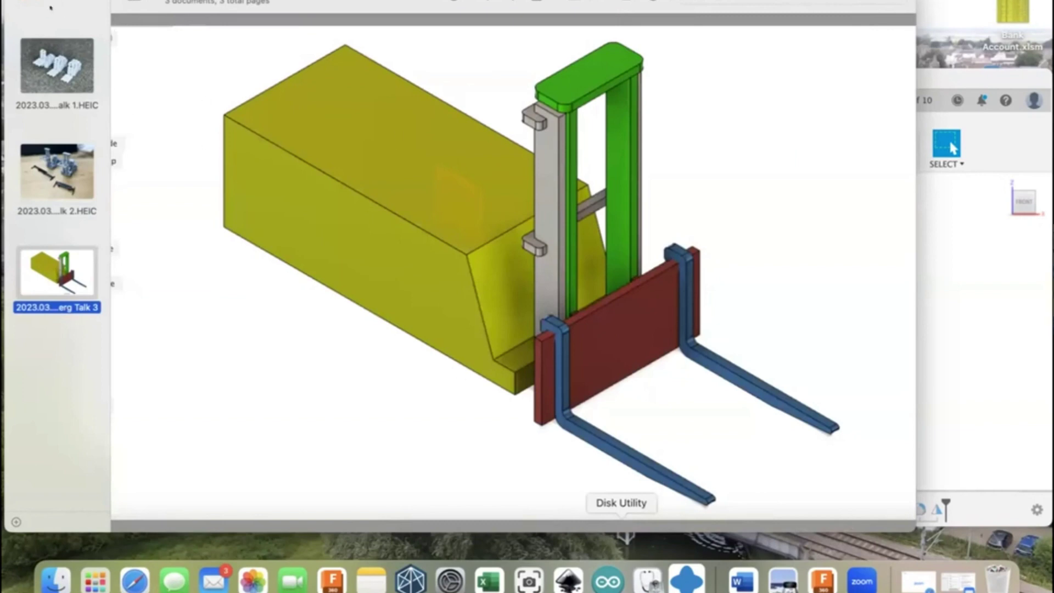
key(super+m)
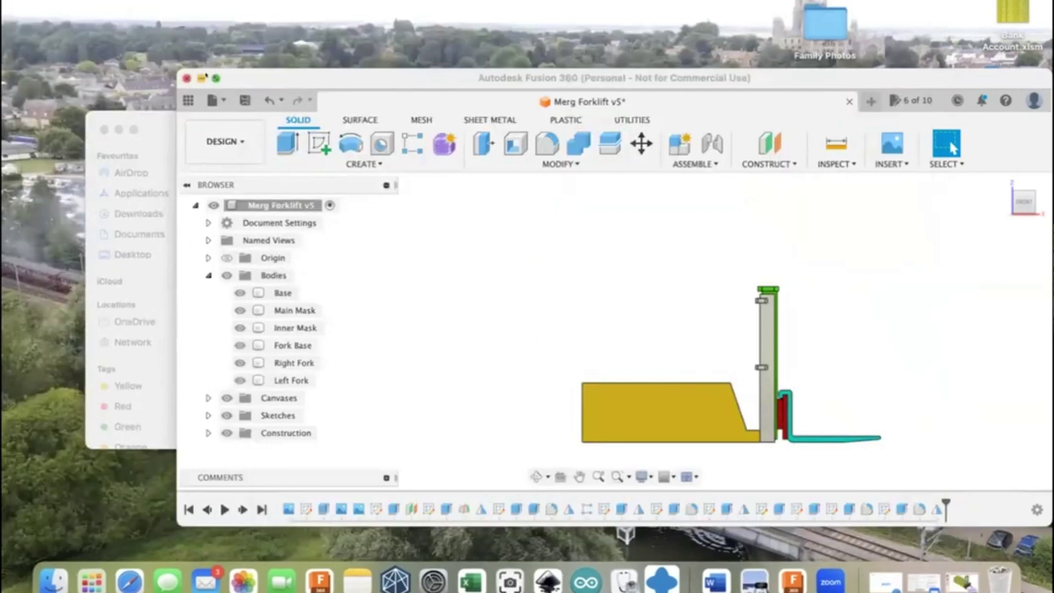
Step: Make Fusion 360 full screen and open the Change Parameters dialog
key(ctrl+super+f)
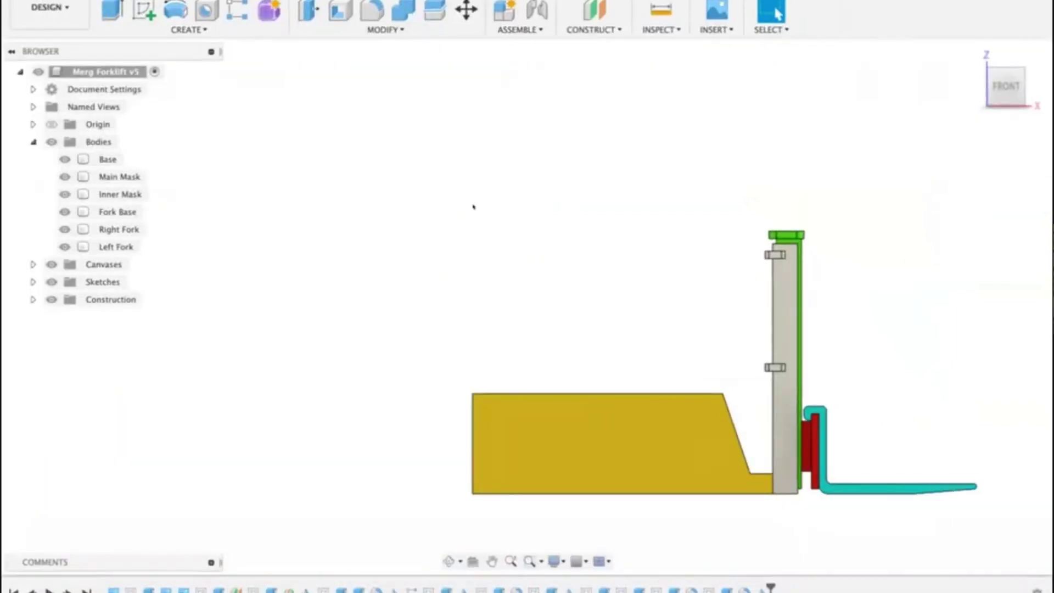
click(386, 30)
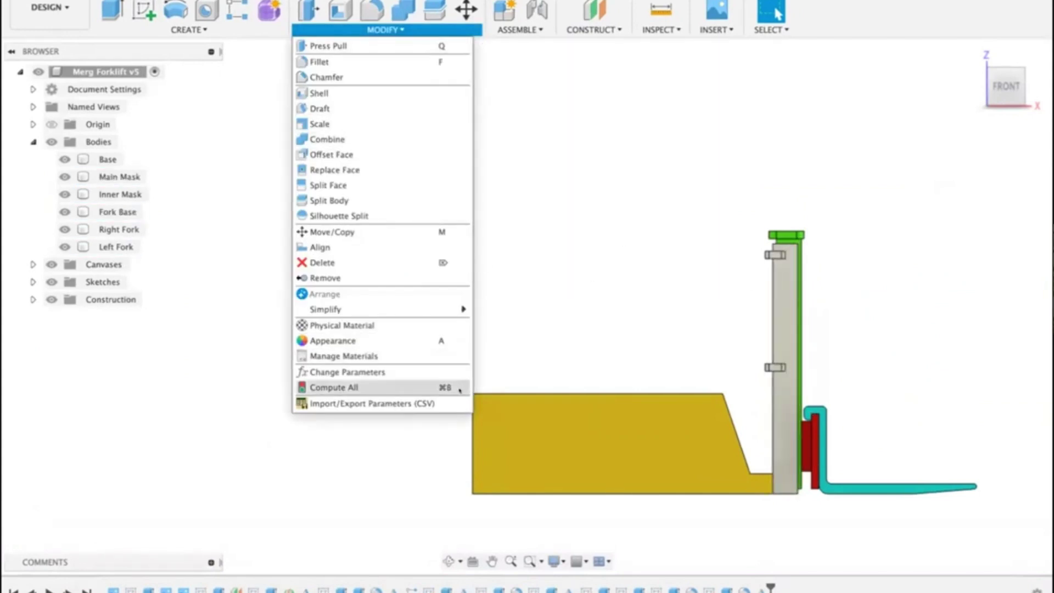
click(367, 371)
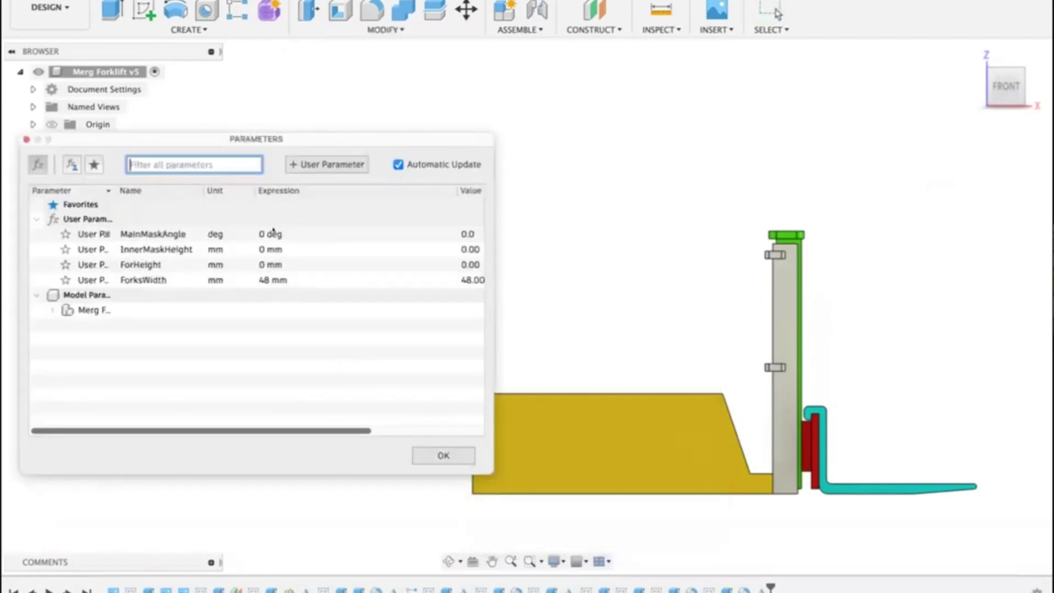
Step: Try a MainMaskAngle of -5 deg, then set it back to 0 deg
click(270, 233)
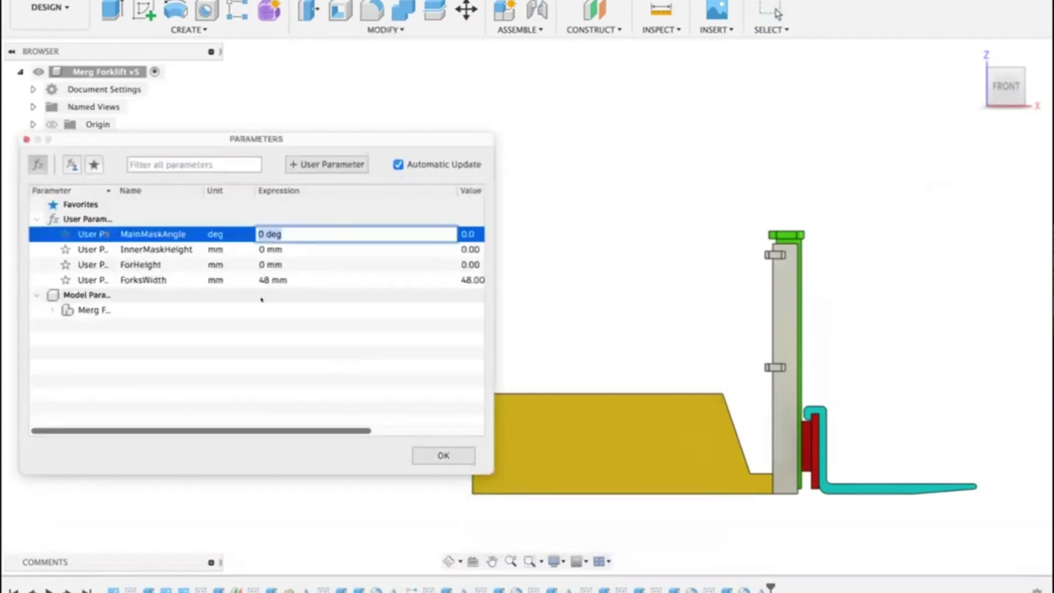
key(BackSpace)
text(-5)
key(Return)
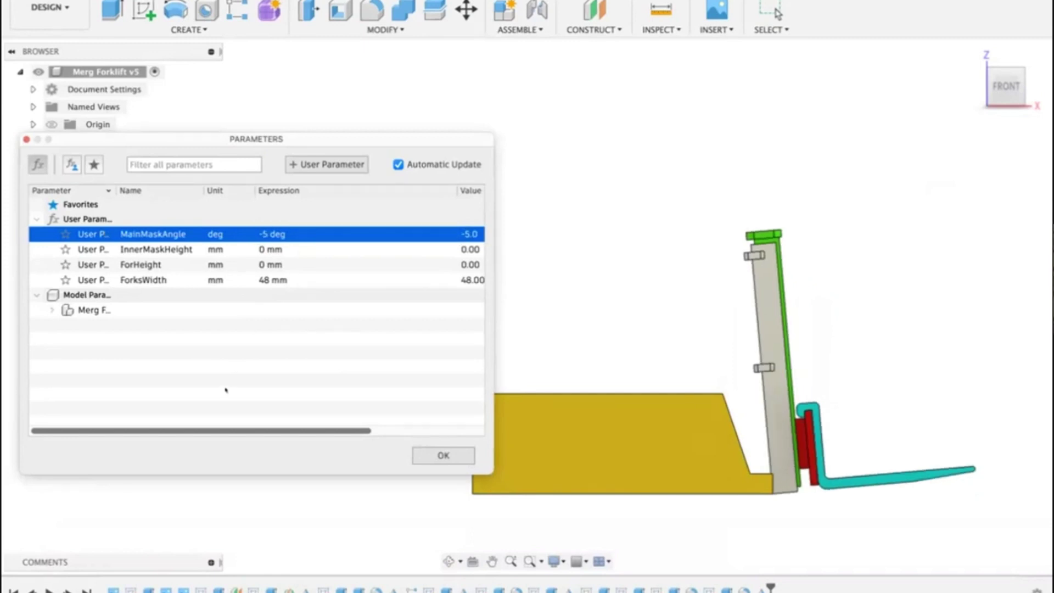
click(299, 233)
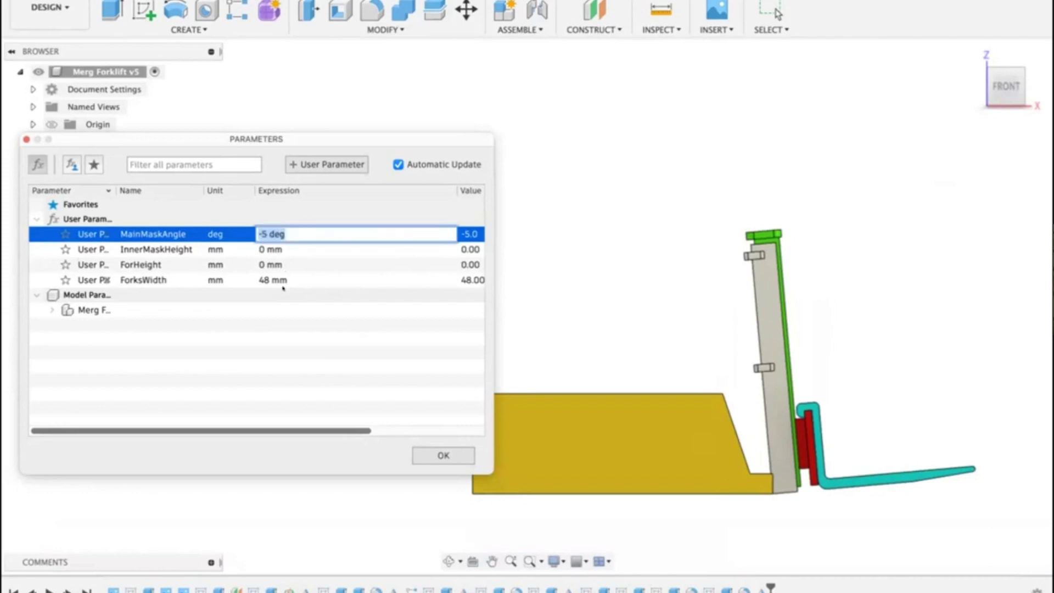
text(0)
key(Return)
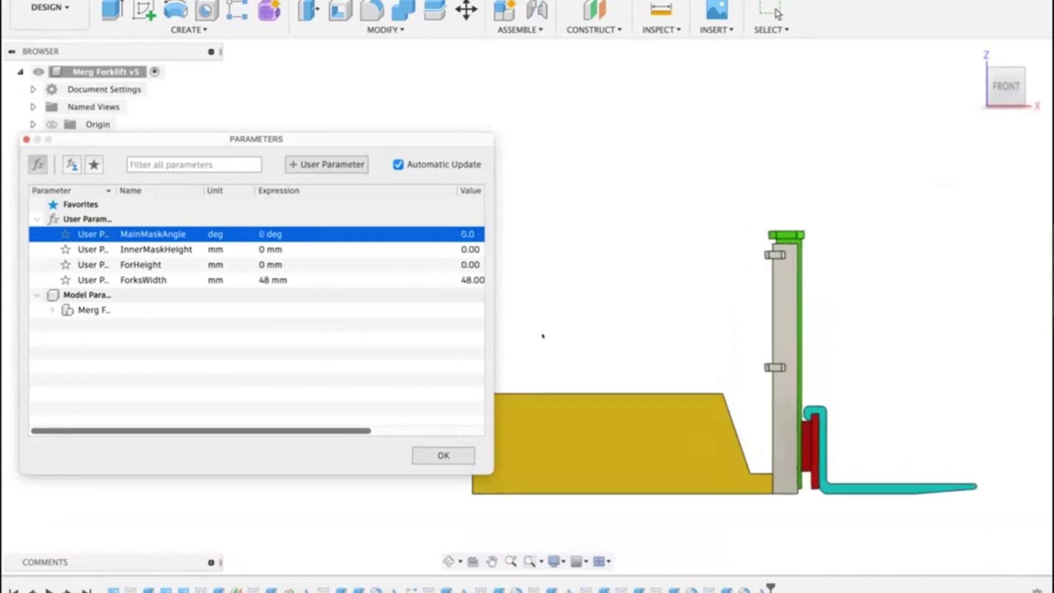
shift+middle_drag(541, 332, 571, 320)
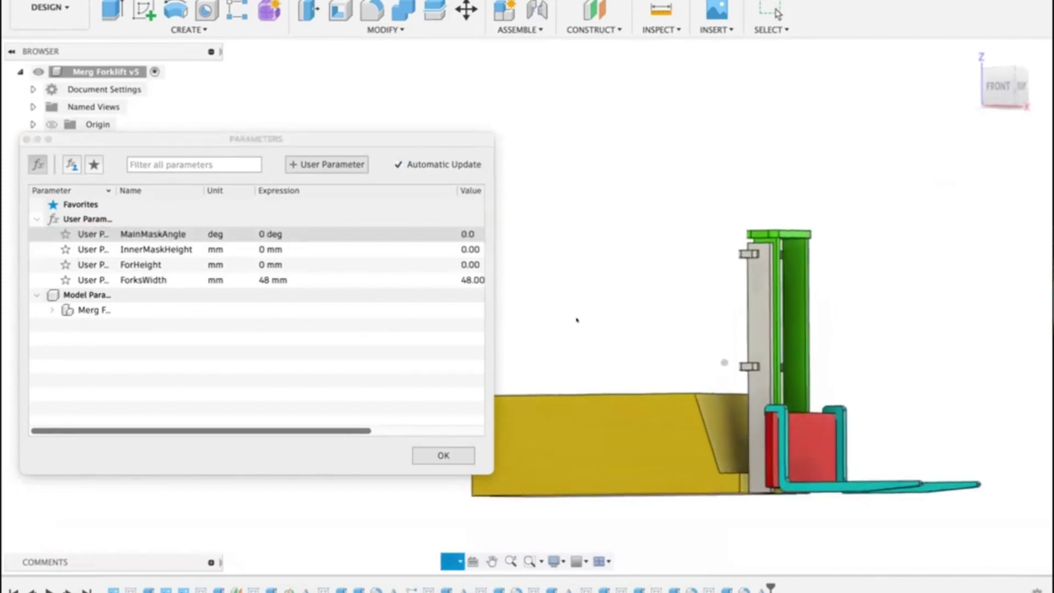
click(238, 249)
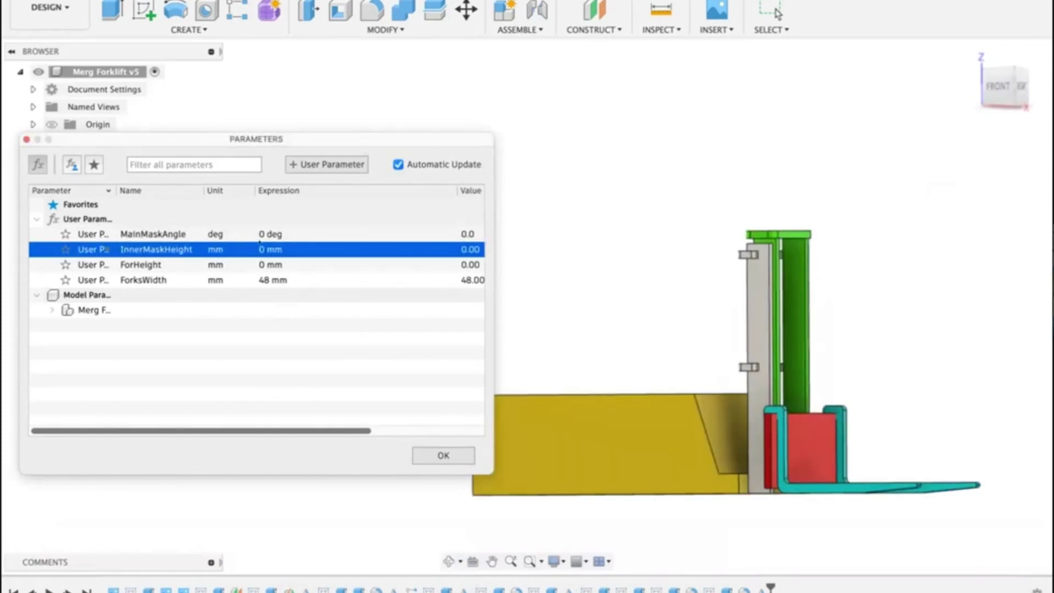
Step: Try an InnerMaskHeight of 76 mm, then reset it to 0 mm
double_click(108, 249)
text(76)
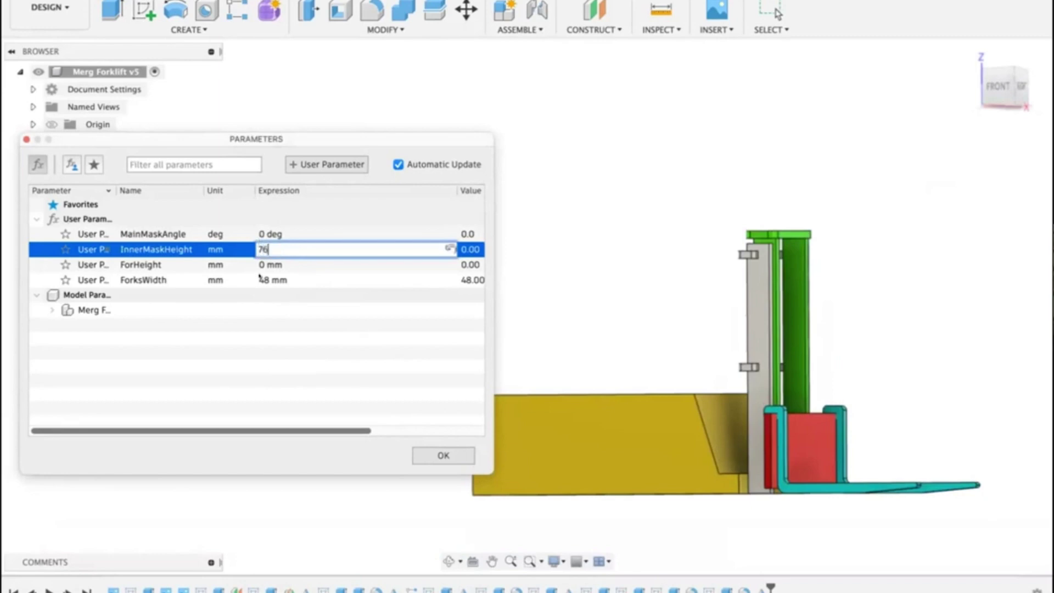
click(264, 310)
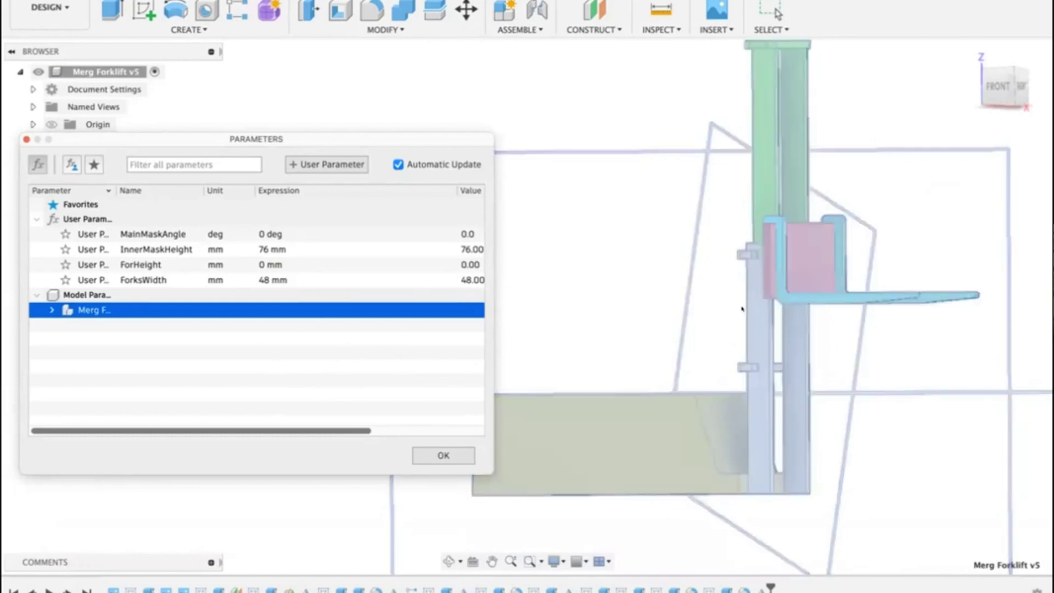
click(274, 249)
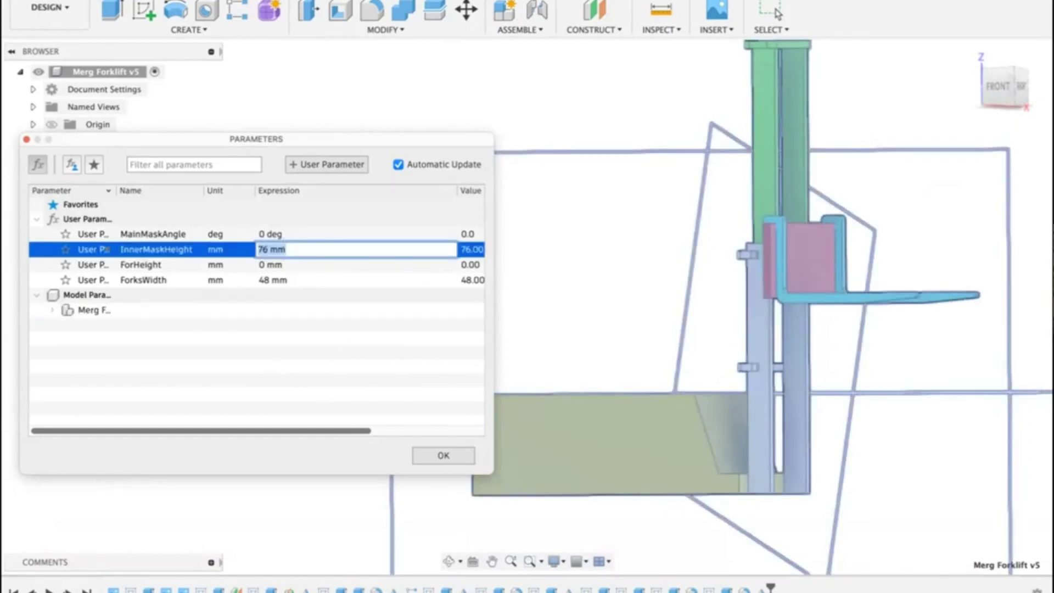
text(0)
key(Return)
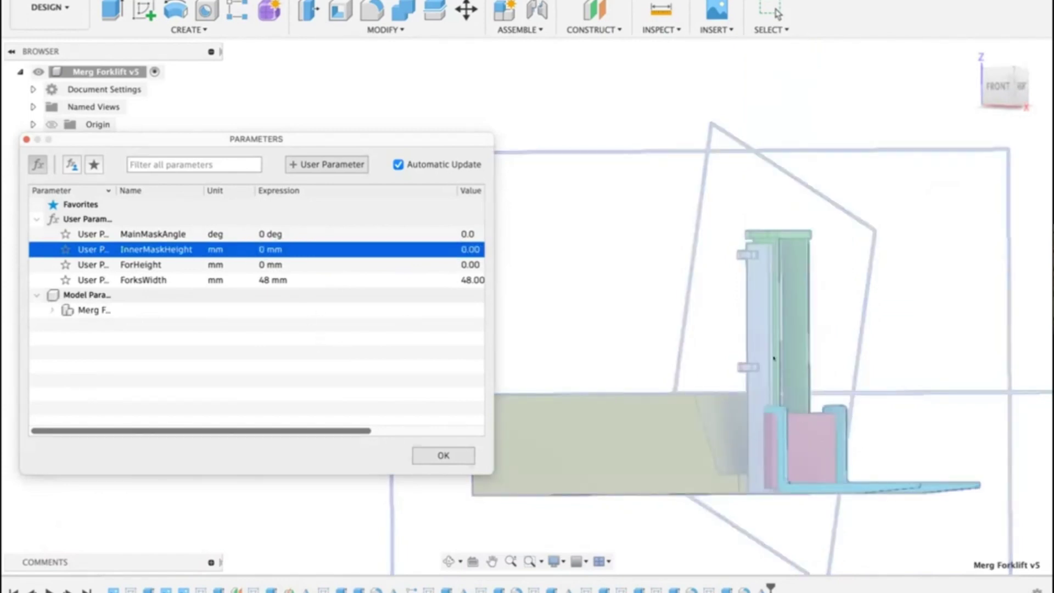
Step: Set ForHeight to 54 mm and view the forklift from the front-right
middle_drag(623, 273, 588, 240)
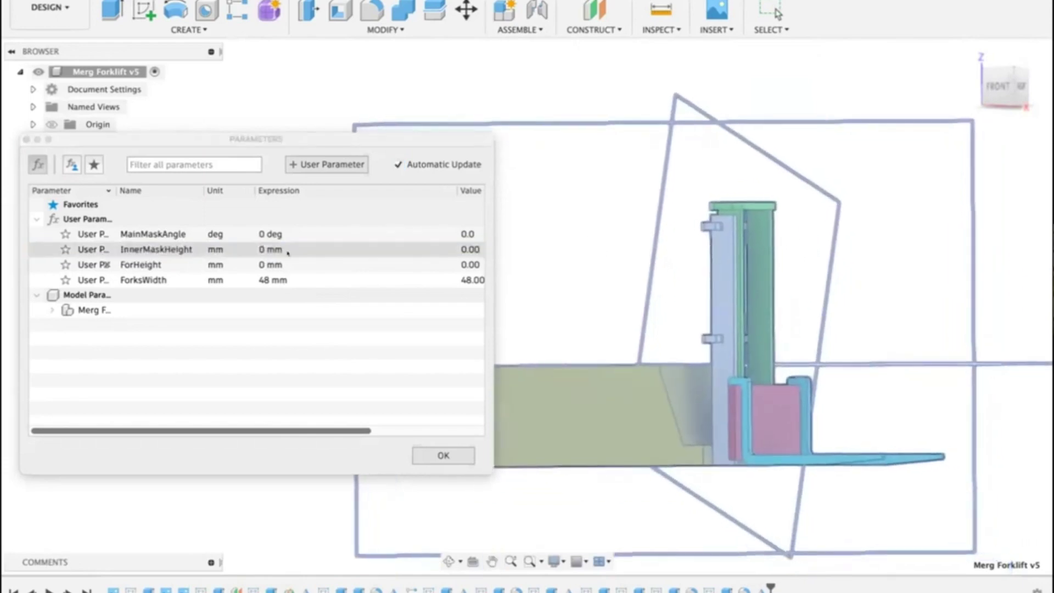
click(272, 264)
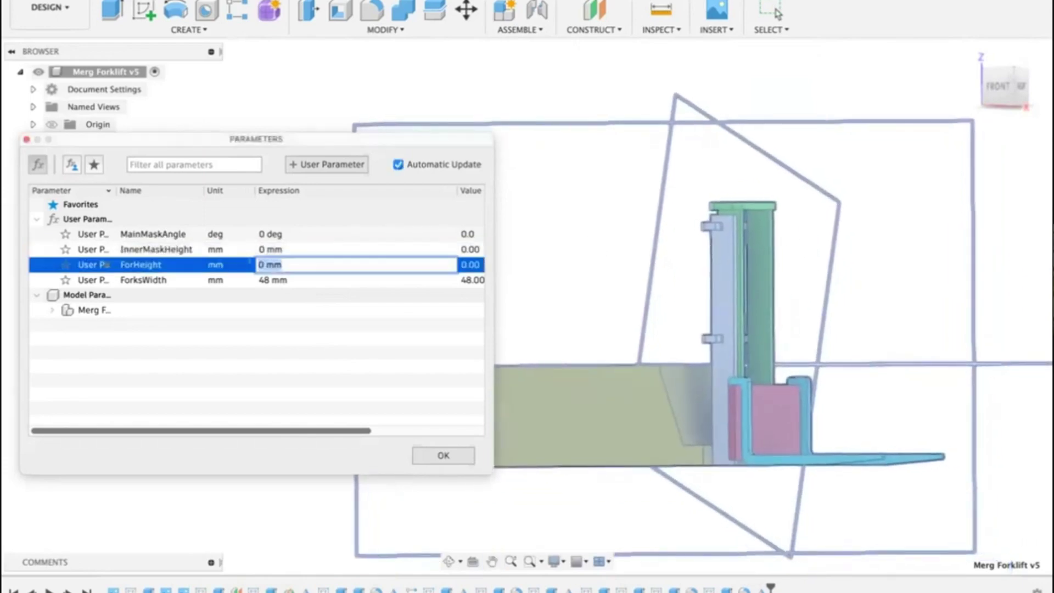
text(54)
click(250, 309)
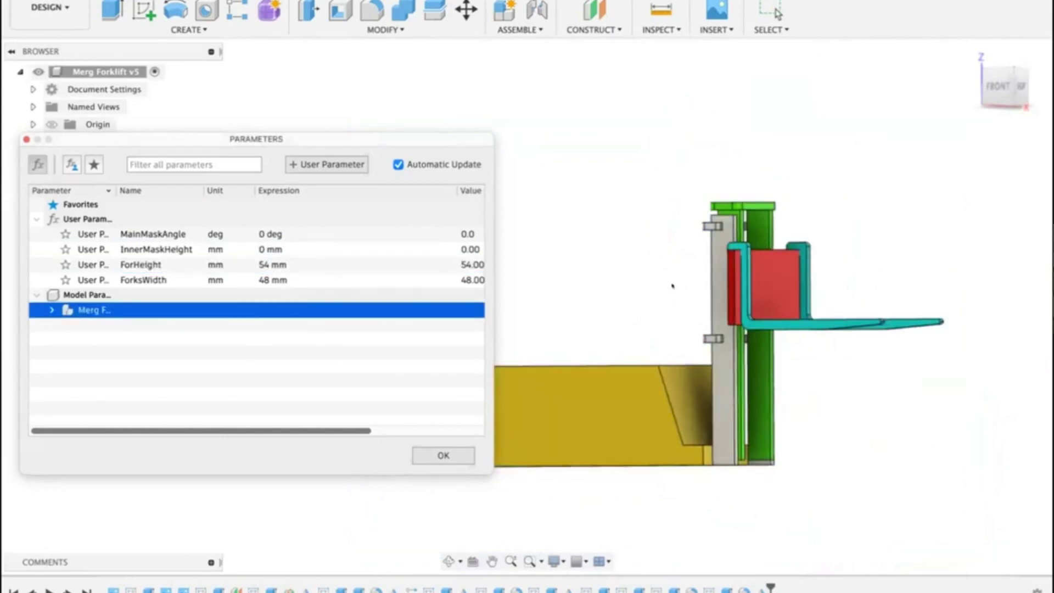
shift+middle_drag(672, 285, 741, 308)
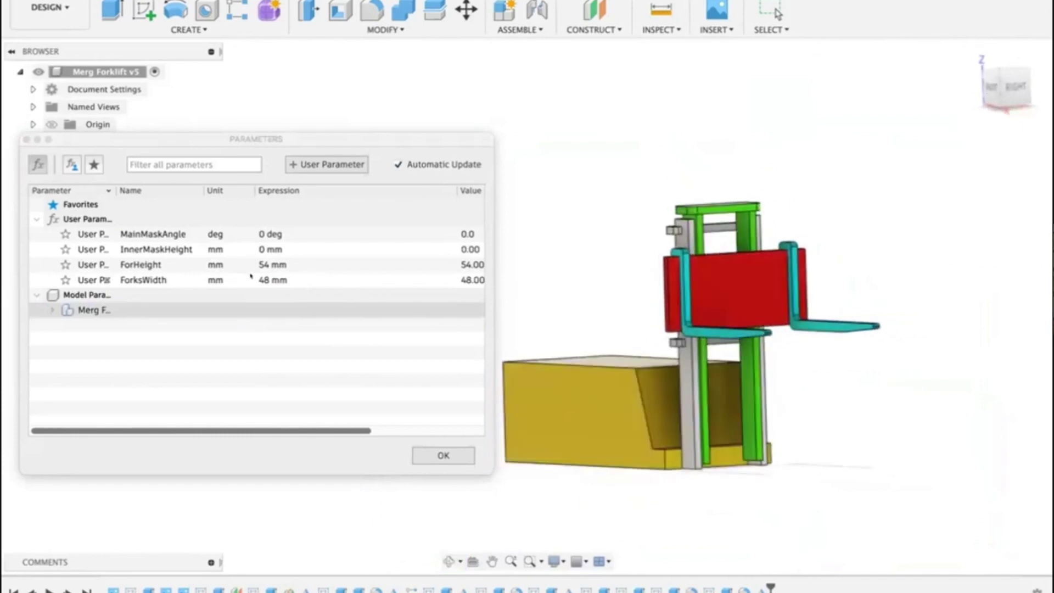
Step: Try a ForksWidth of 21 mm
click(272, 280)
text(21)
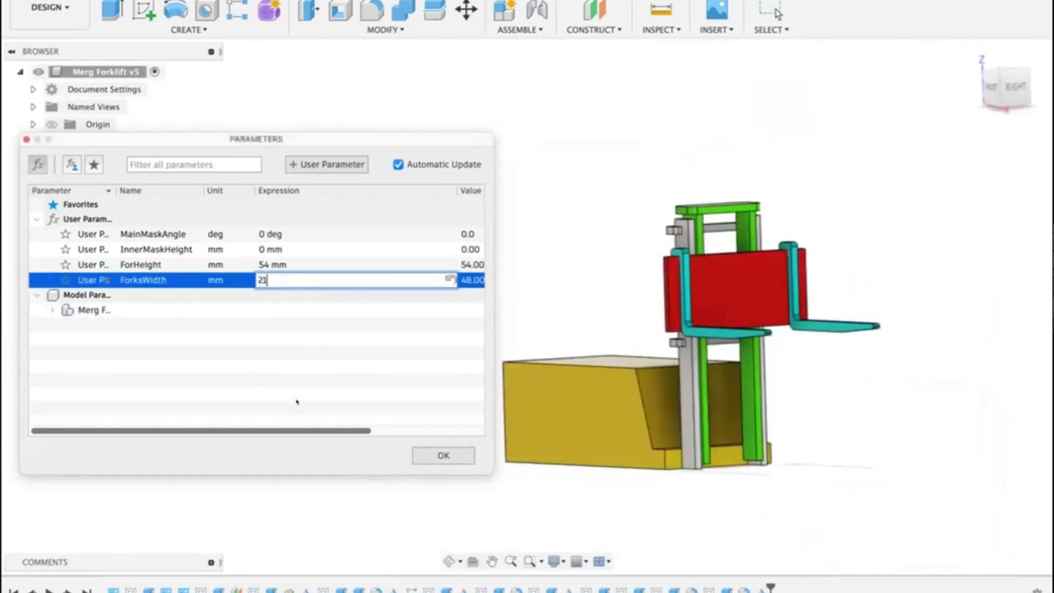
key(Return)
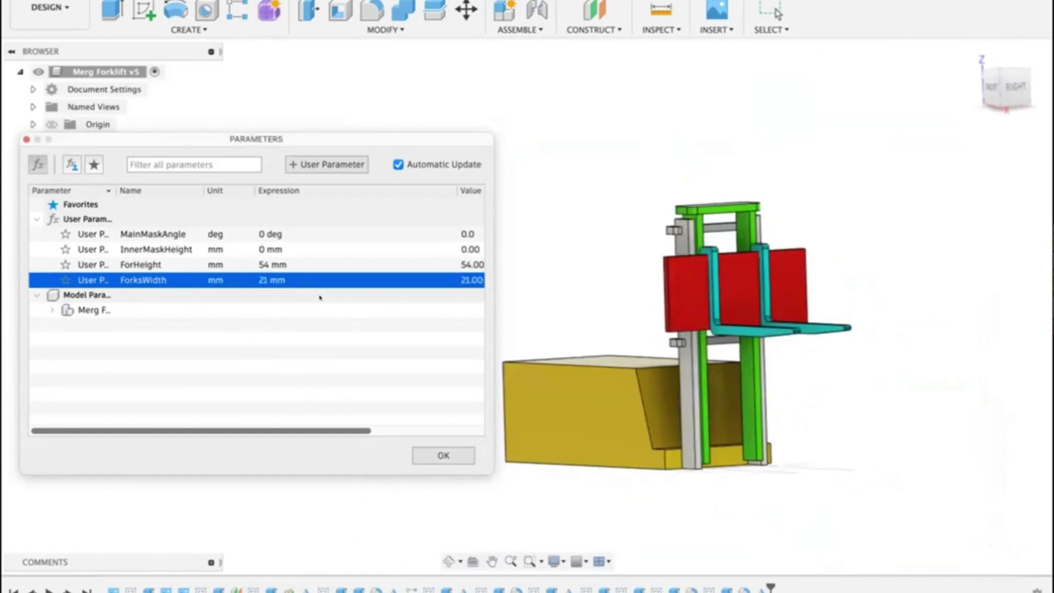
Step: Reset ForHeight to 0 mm, set ForksWidth to 48 mm, and confirm the parameters
click(297, 264)
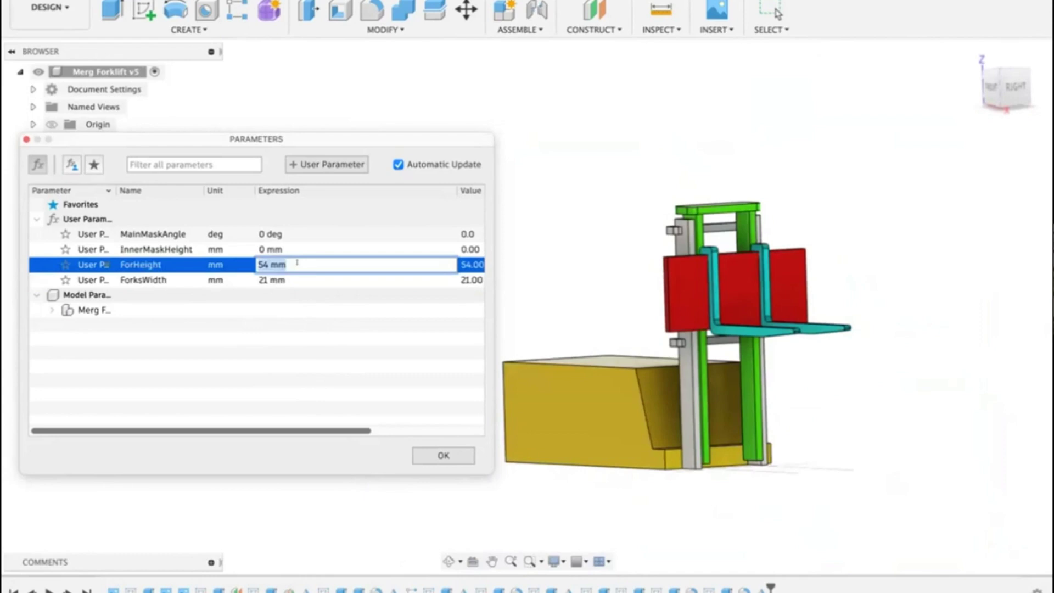
text(0)
key(Return)
click(273, 280)
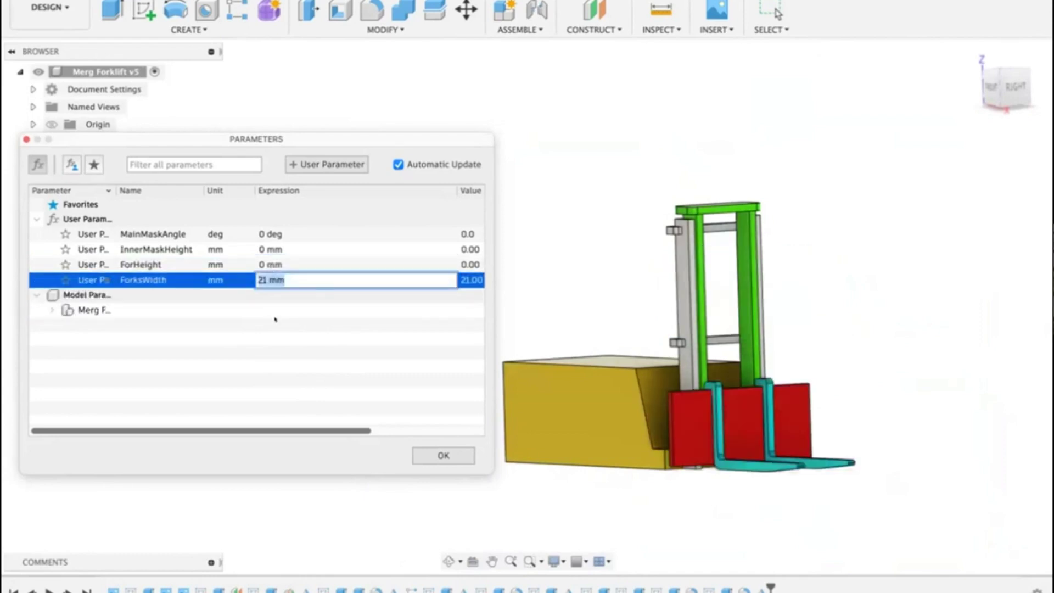
text(48)
key(Return)
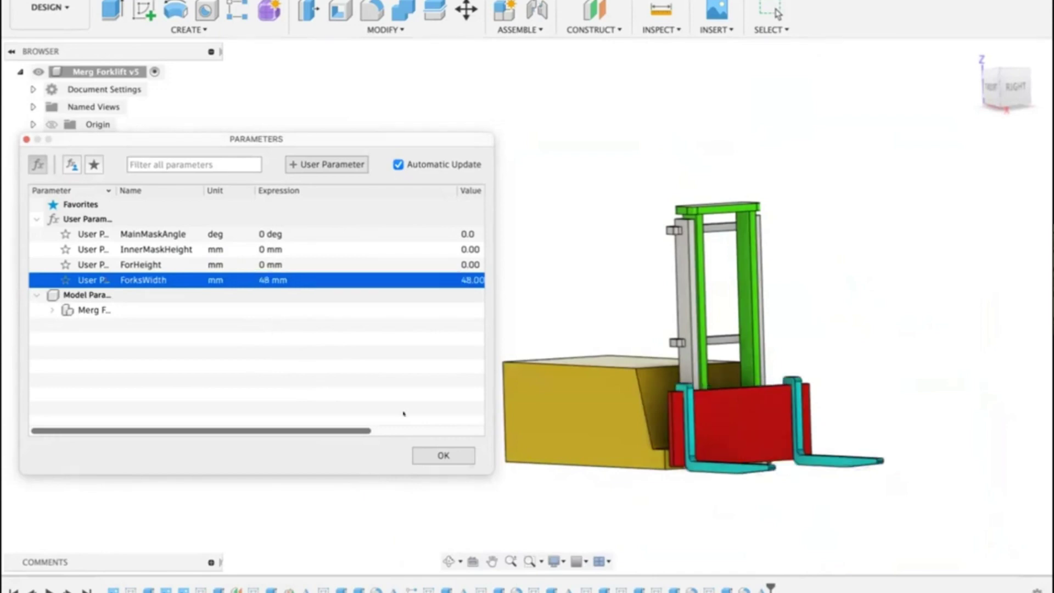
click(413, 452)
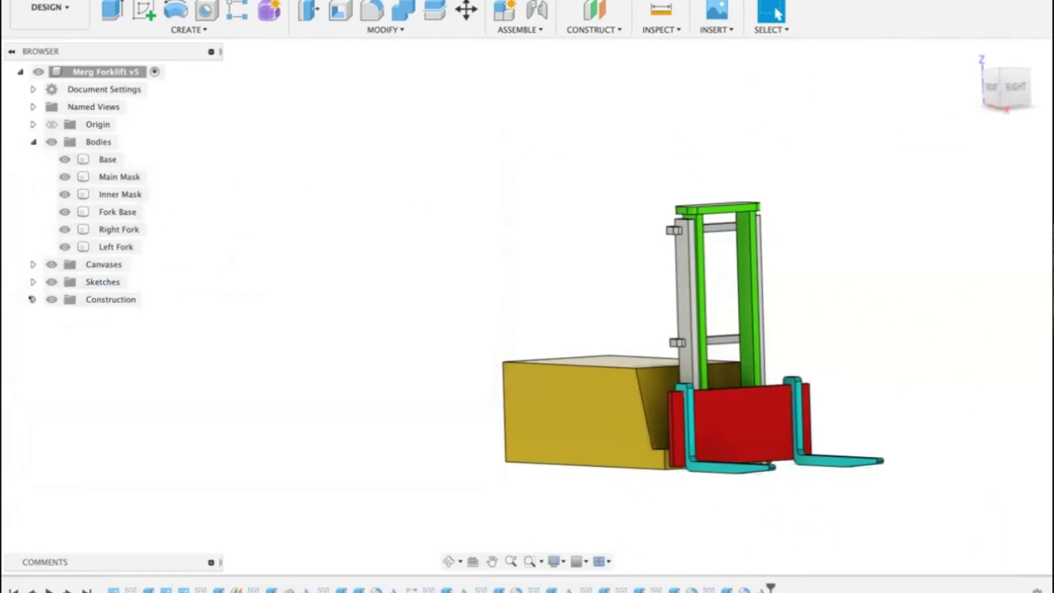
Step: Expand Sketches and hide the Left Fork, Right Fork, Fork Base, Inner Mask and Main Mask bodies
click(32, 281)
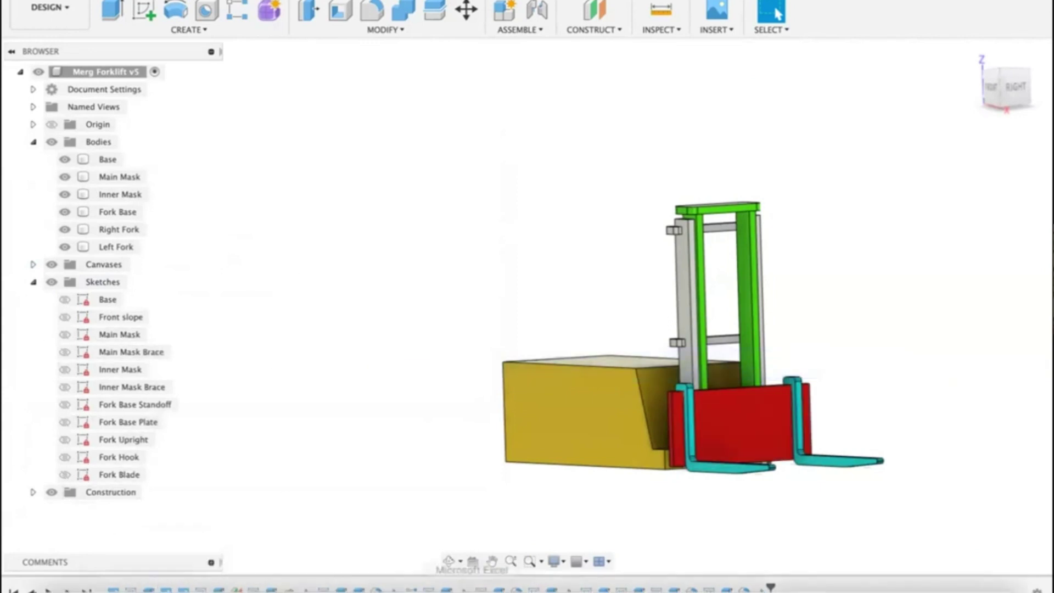
mouse_move(624, 579)
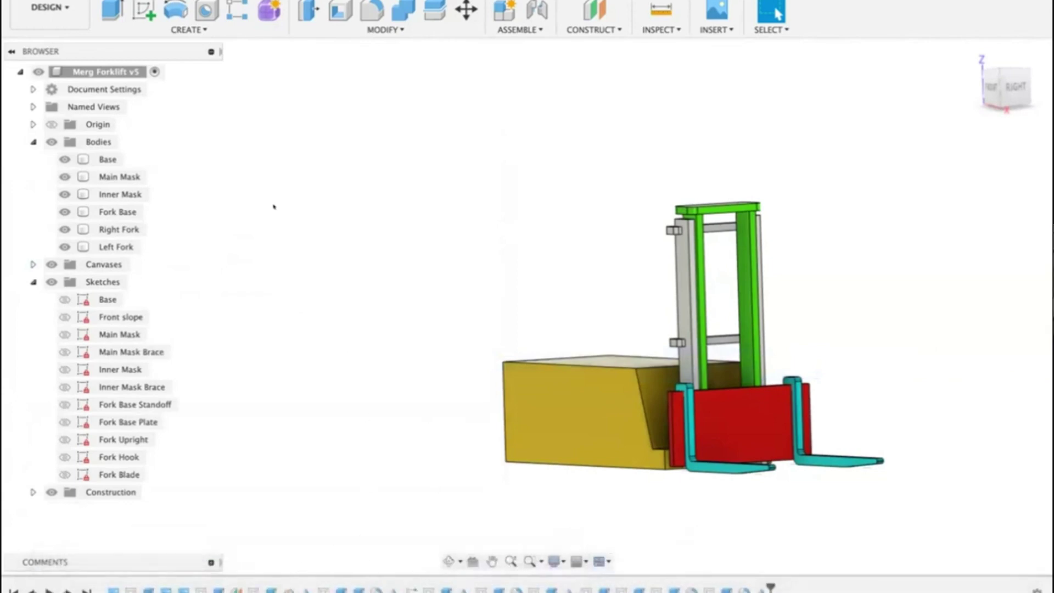
click(65, 246)
click(64, 229)
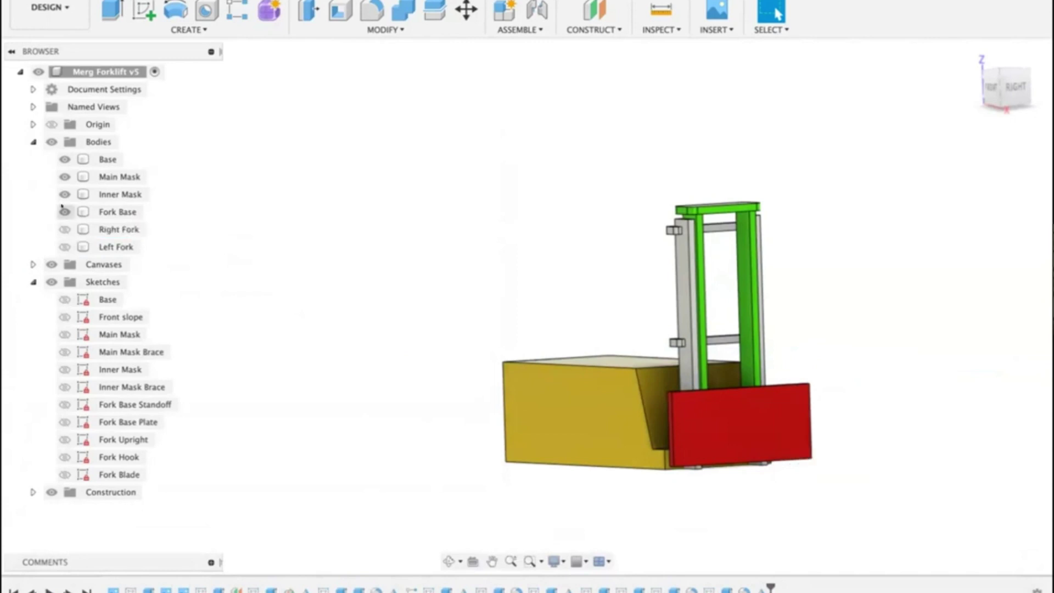
click(65, 211)
click(65, 193)
click(64, 176)
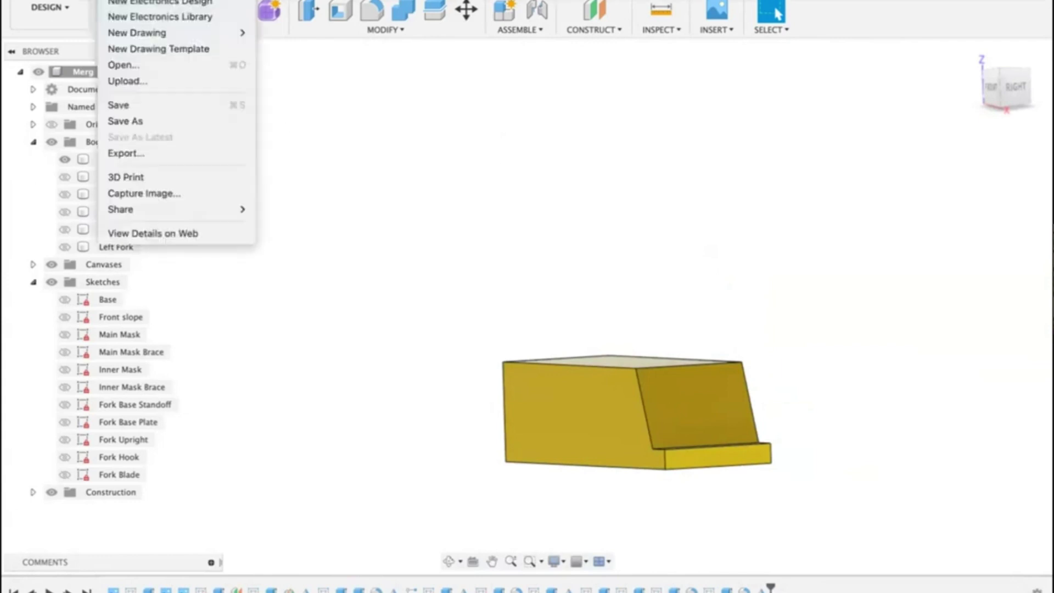
Step: Start a new design and save it as 'Merg Forklift Demo' in Admin Project
click(132, 1)
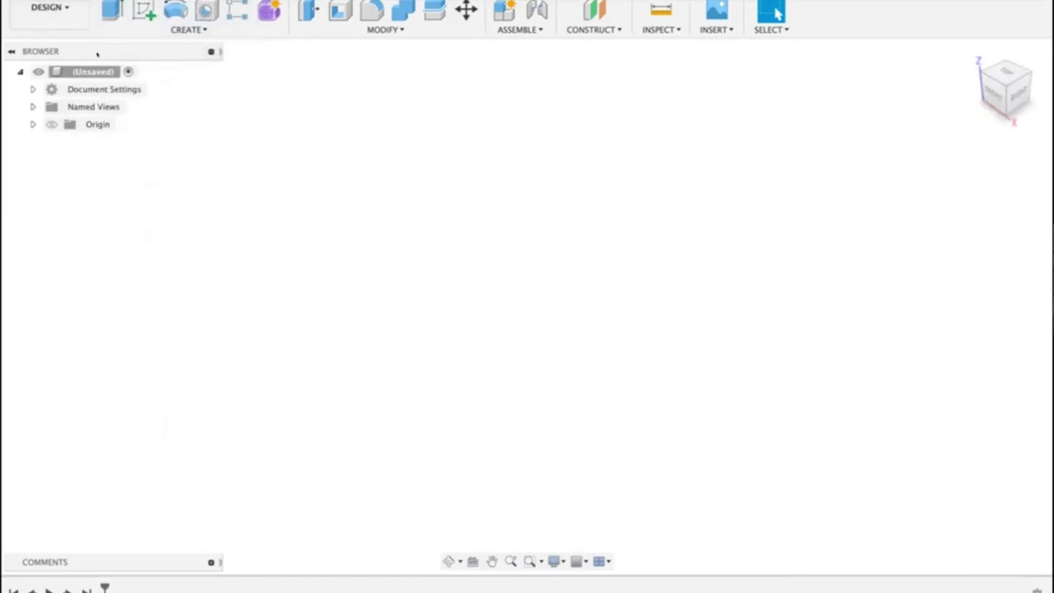
key(ctrl+s)
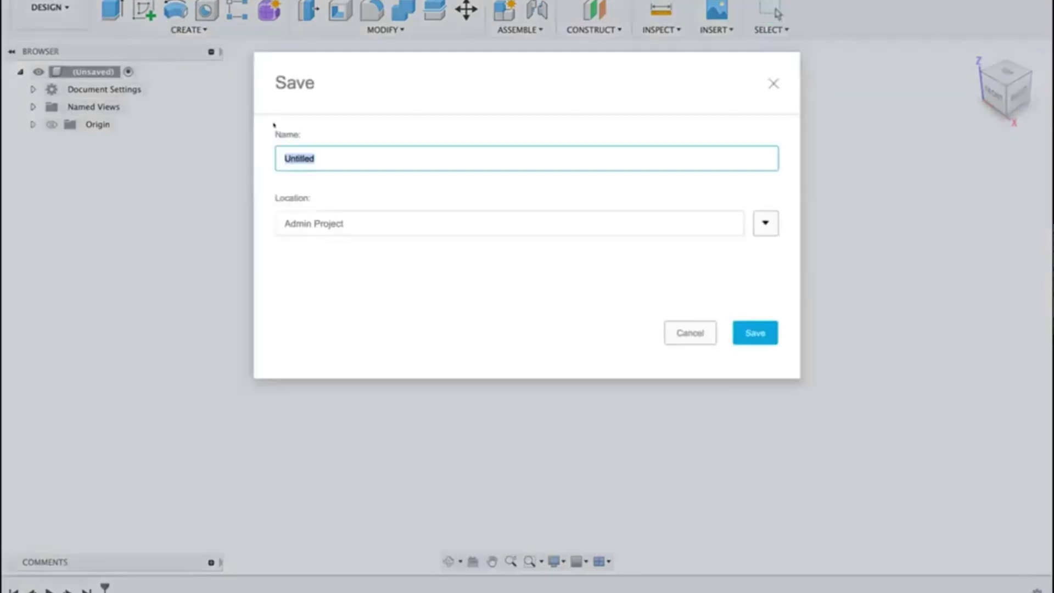
text(Merg Forklift Demo)
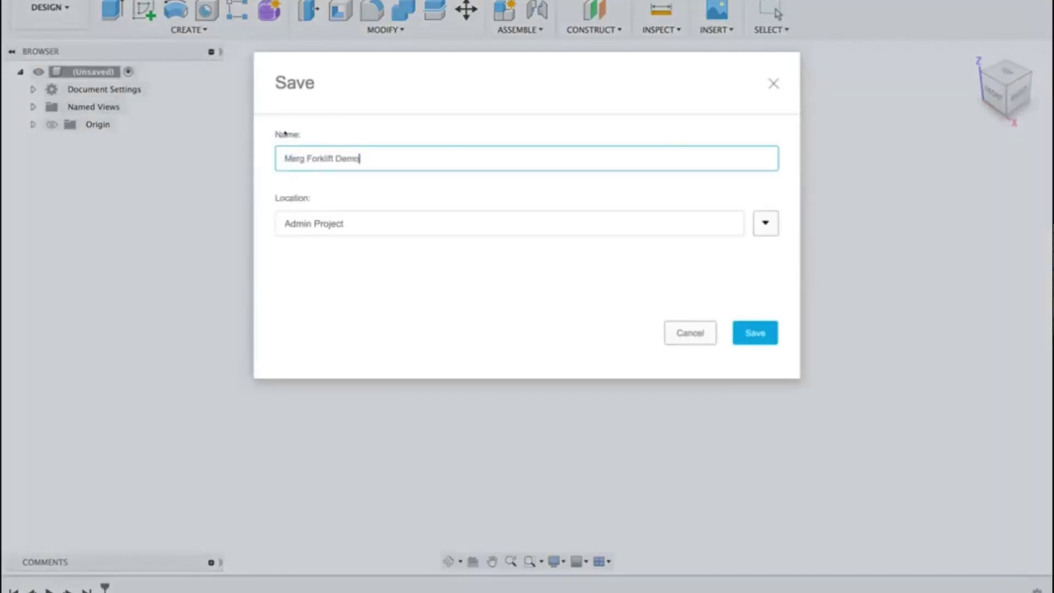
click(753, 332)
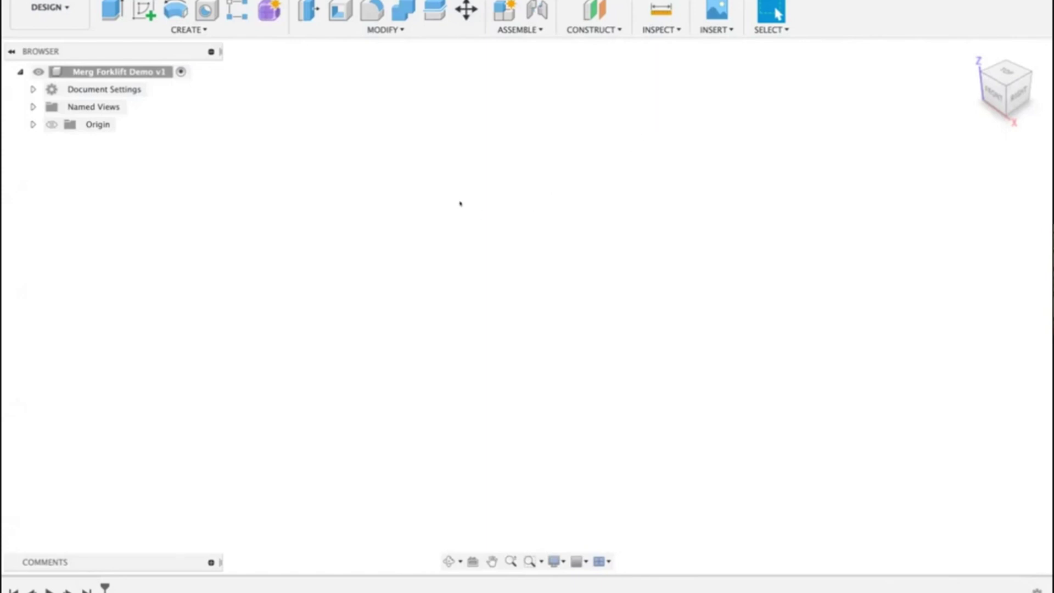
Step: Insert a canvas from the computer using the Merg Forklift Side image
click(715, 30)
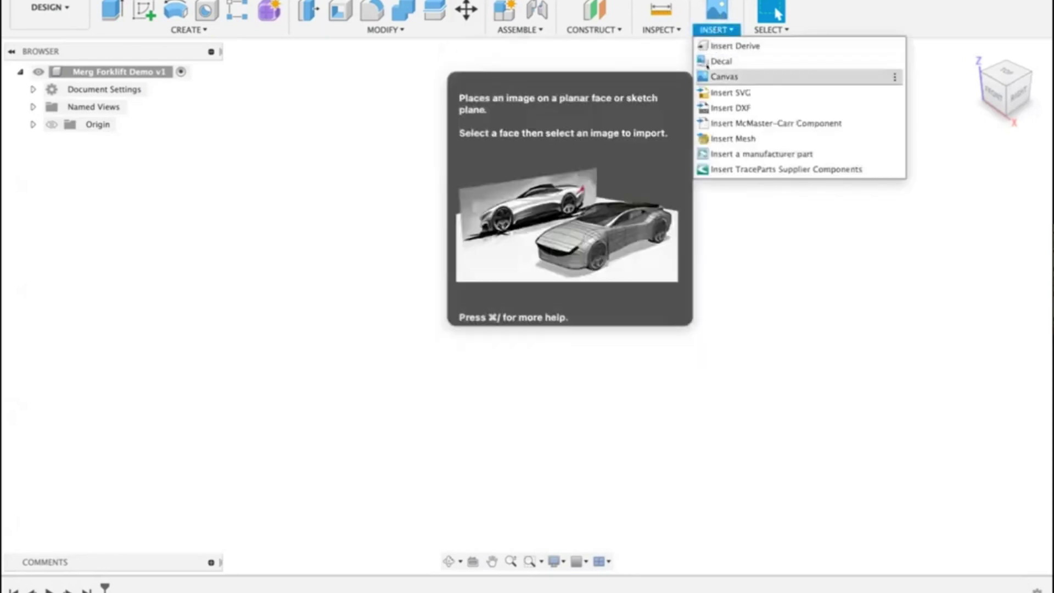
click(707, 66)
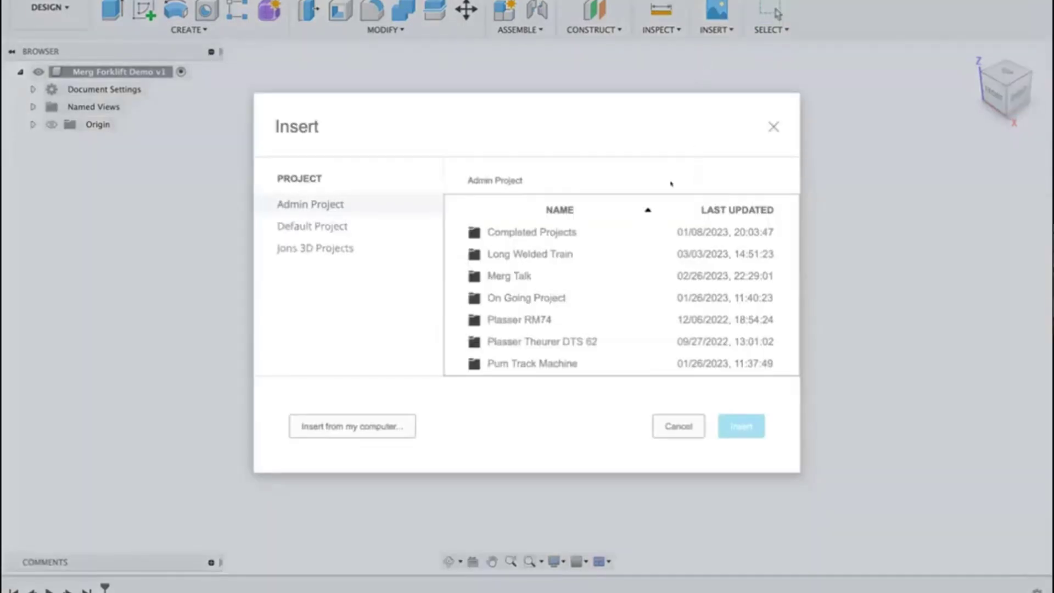
click(344, 424)
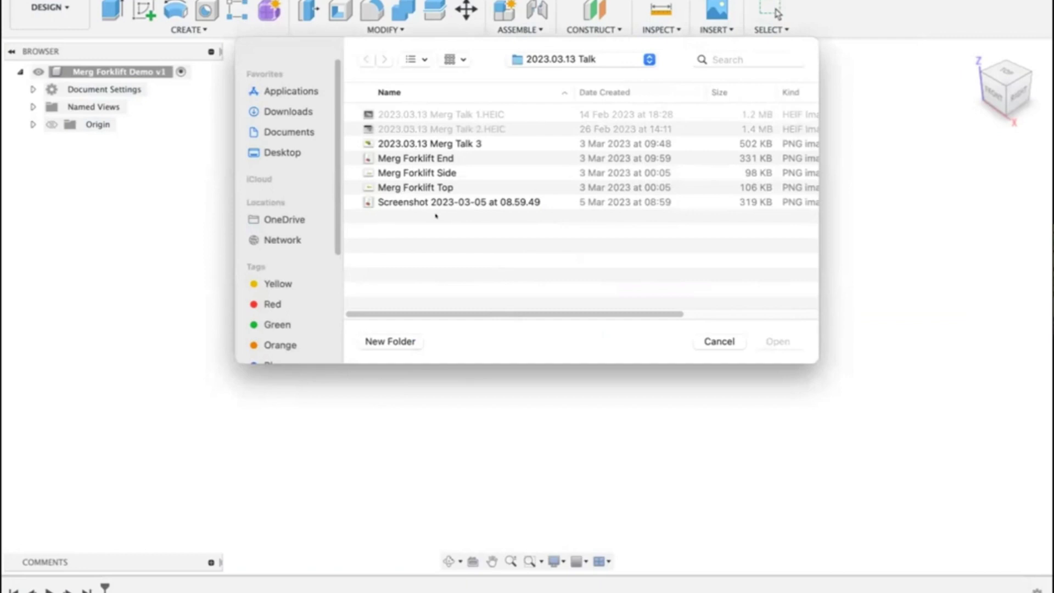
click(413, 172)
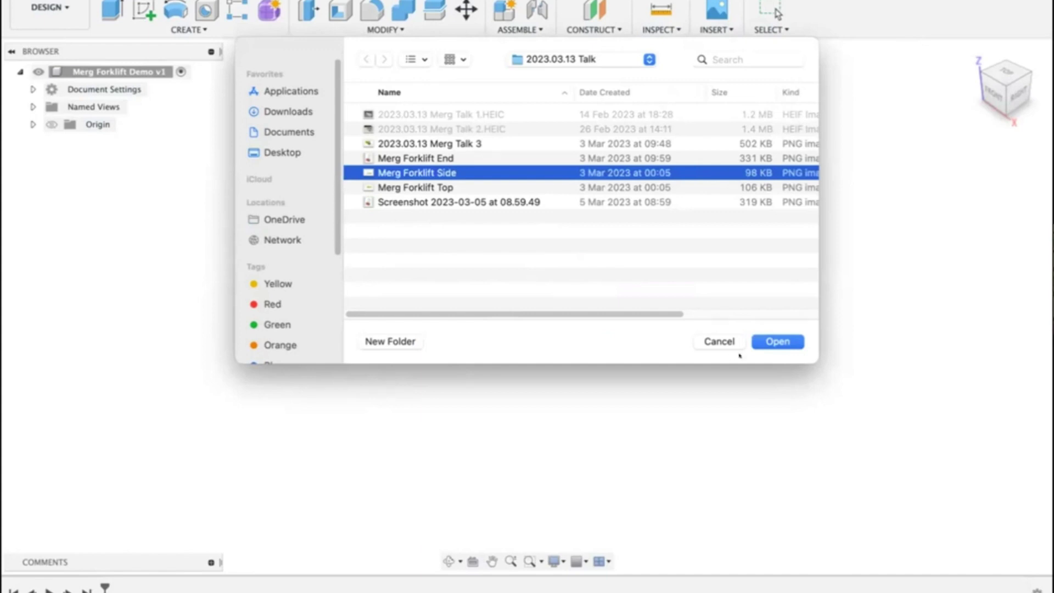
click(774, 339)
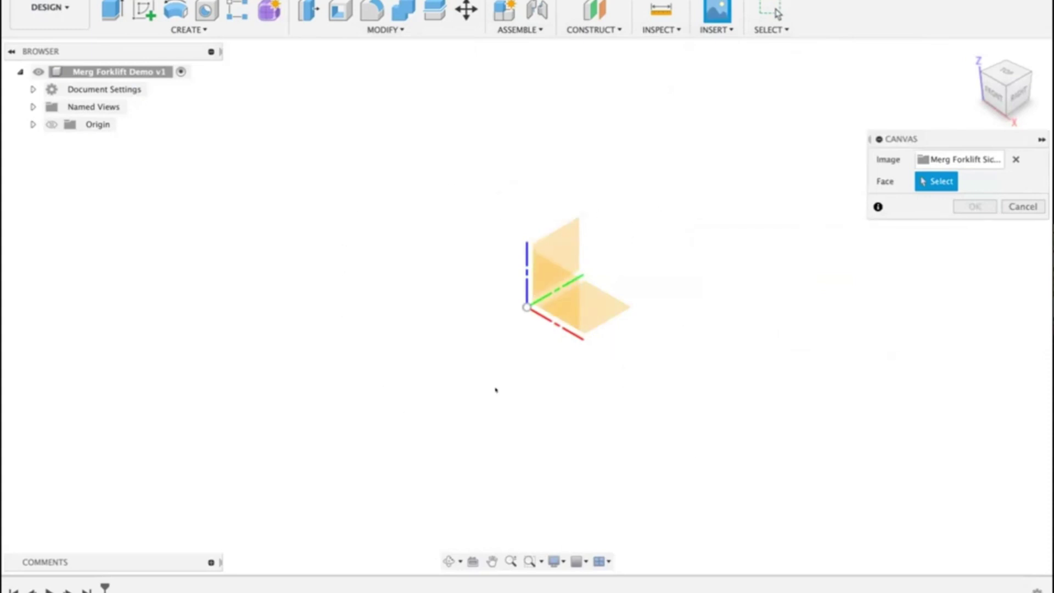
Step: Place the canvas on the XZ plane at about 3.355 scale and expand the Canvases folder
click(555, 287)
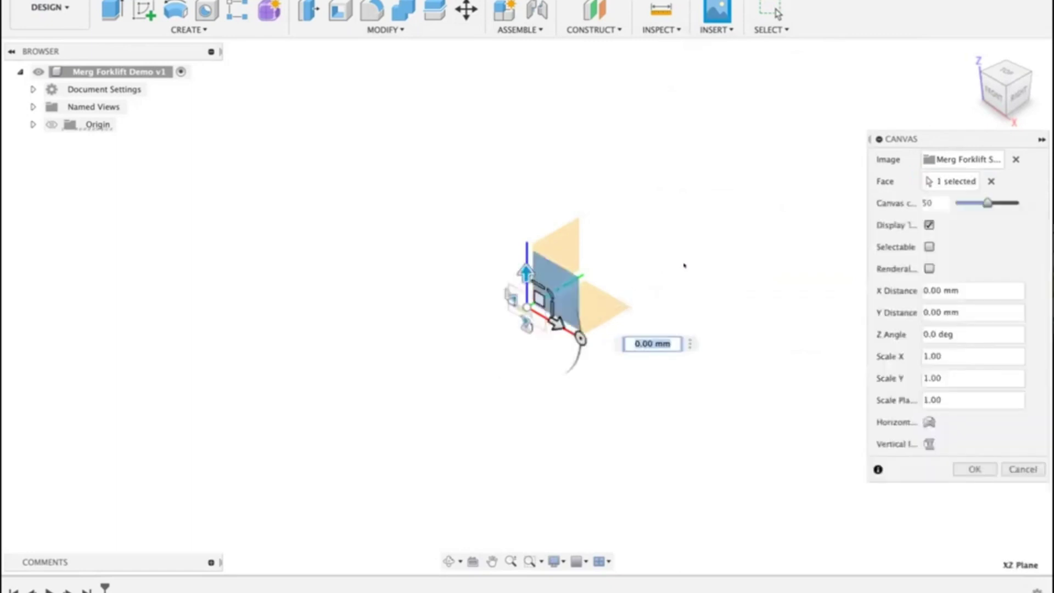
middle_drag(705, 264, 506, 271)
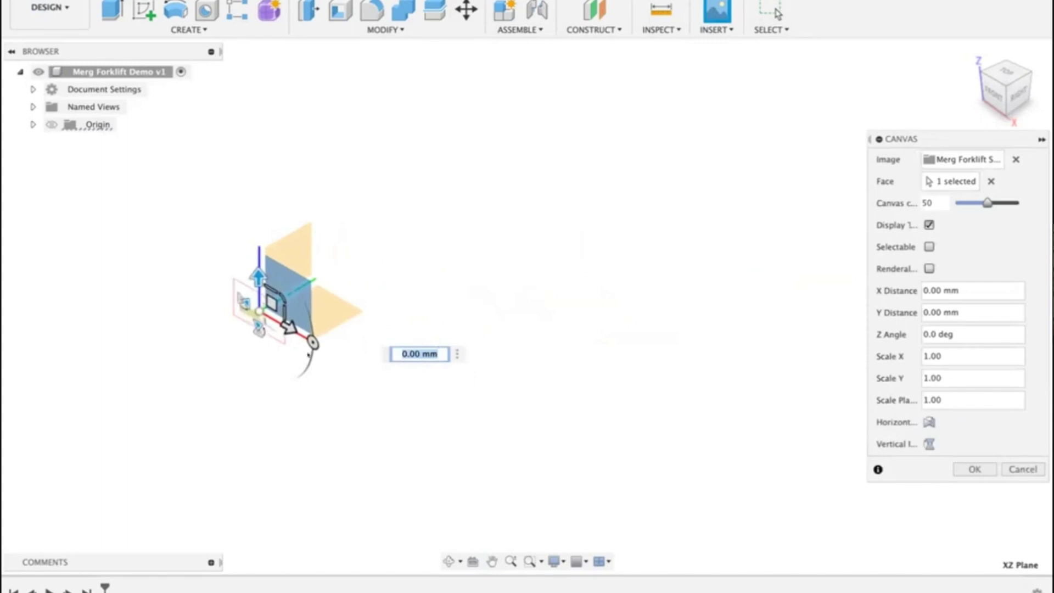
scroll(308, 354, left, 2)
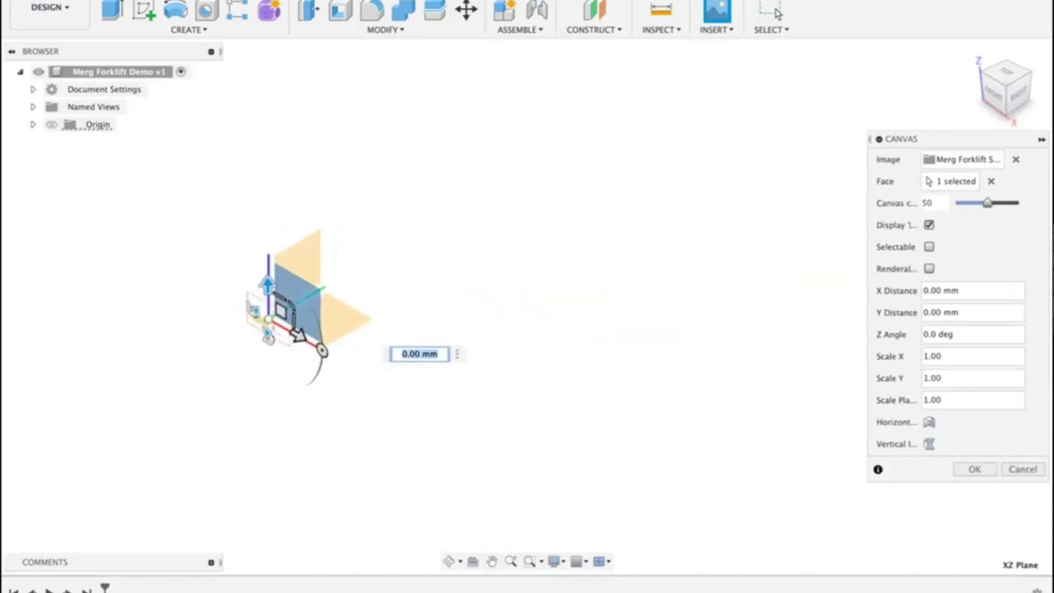
drag(288, 303, 439, 252)
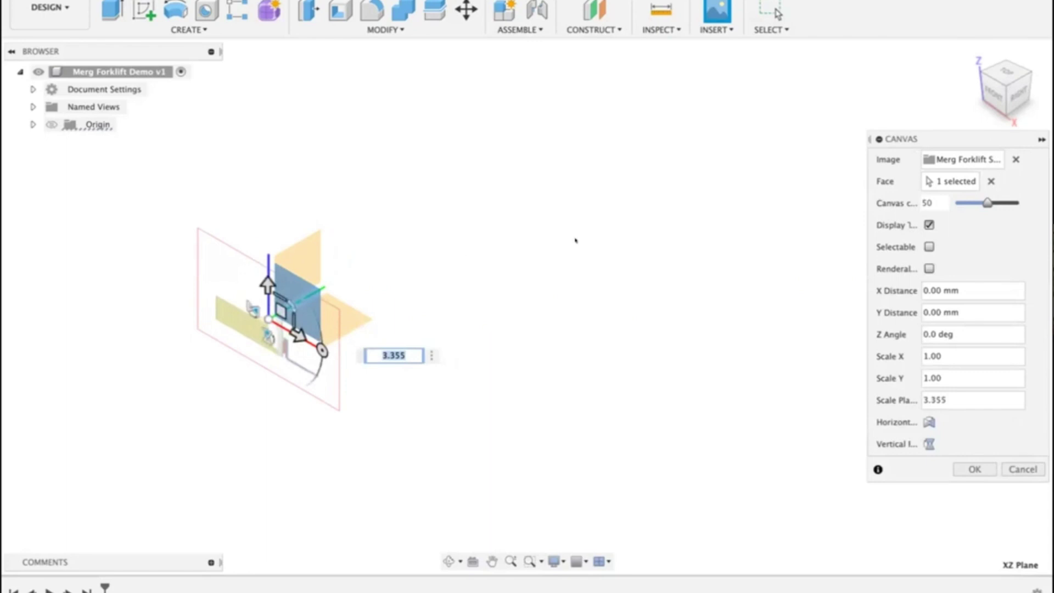
middle_drag(575, 240, 637, 249)
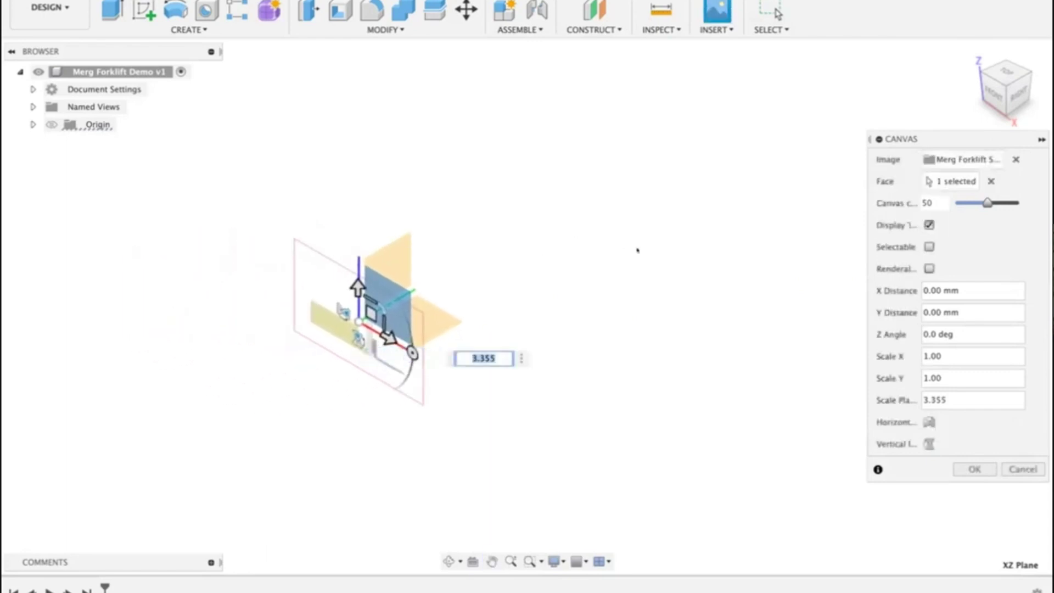
key(Return)
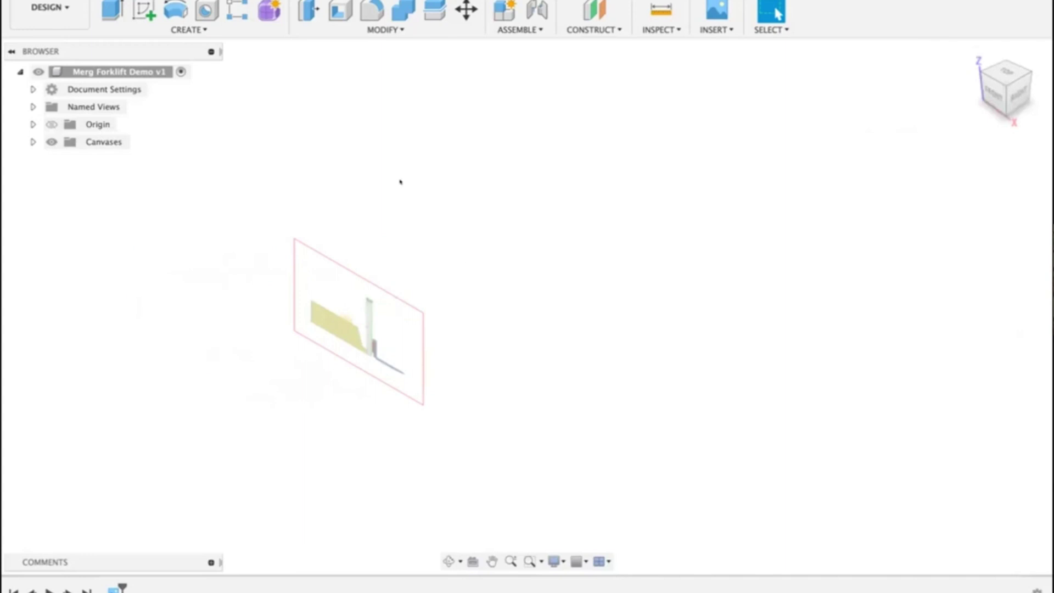
click(33, 142)
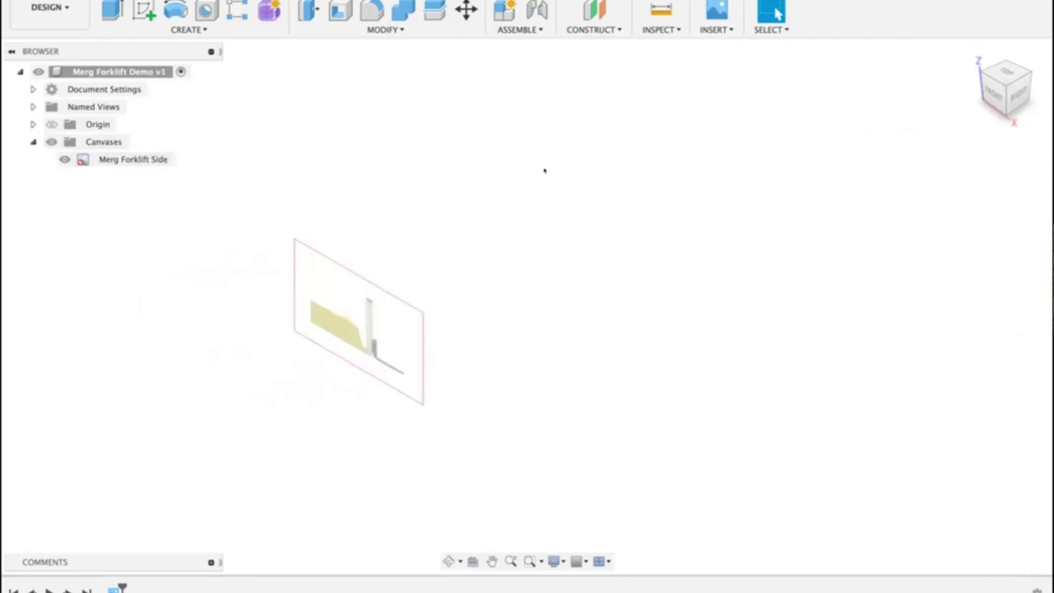
Step: Switch to the Front view, zoom onto the canvas, and select Merg Forklift Side
click(993, 94)
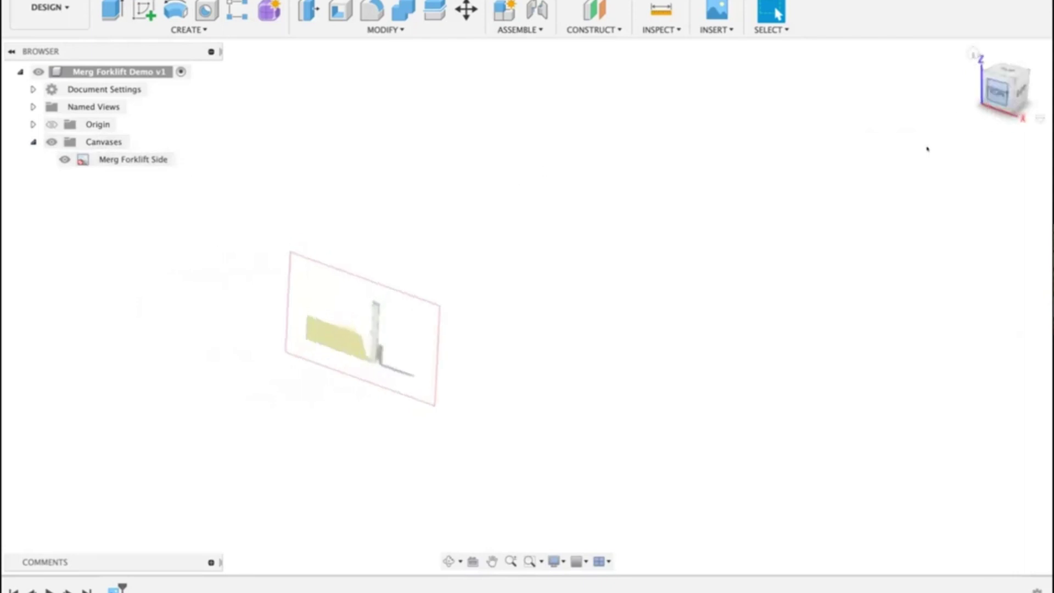
middle_drag(707, 250, 812, 227)
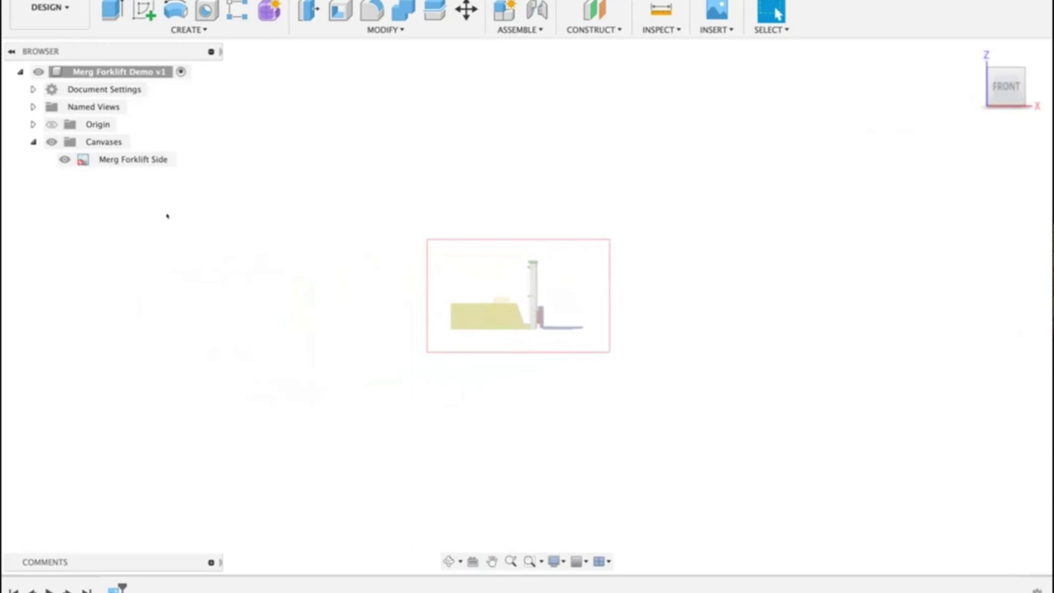
click(140, 161)
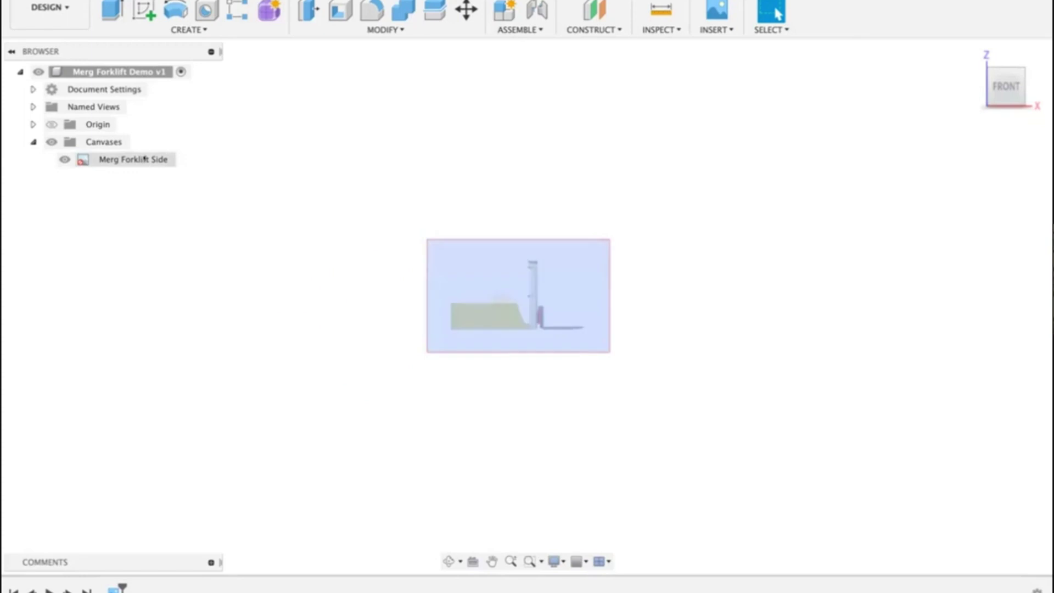
click(297, 273)
scroll(357, 287, up, 5)
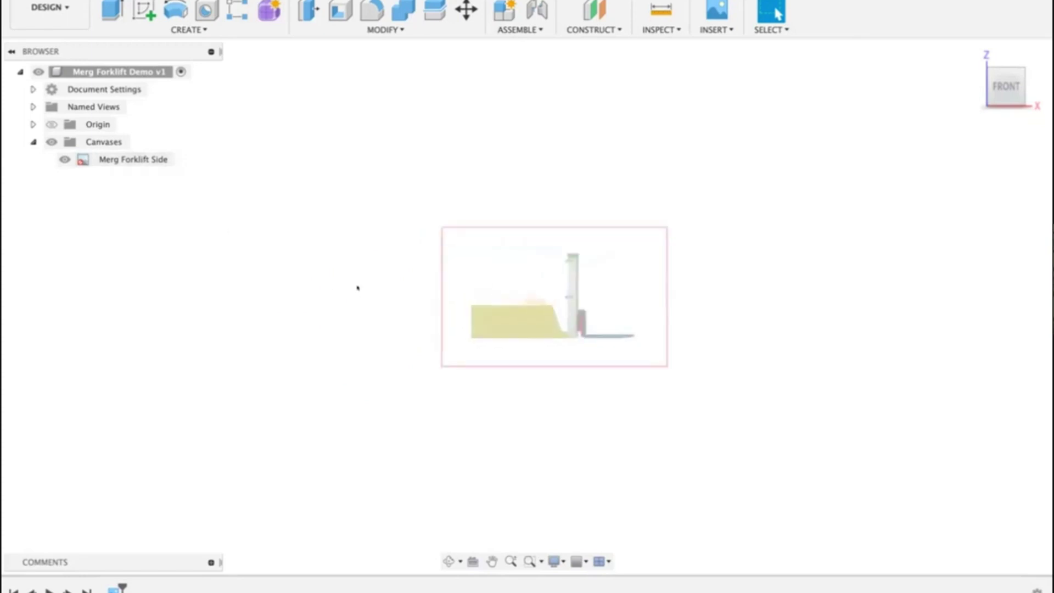
middle_drag(357, 286, 181, 250)
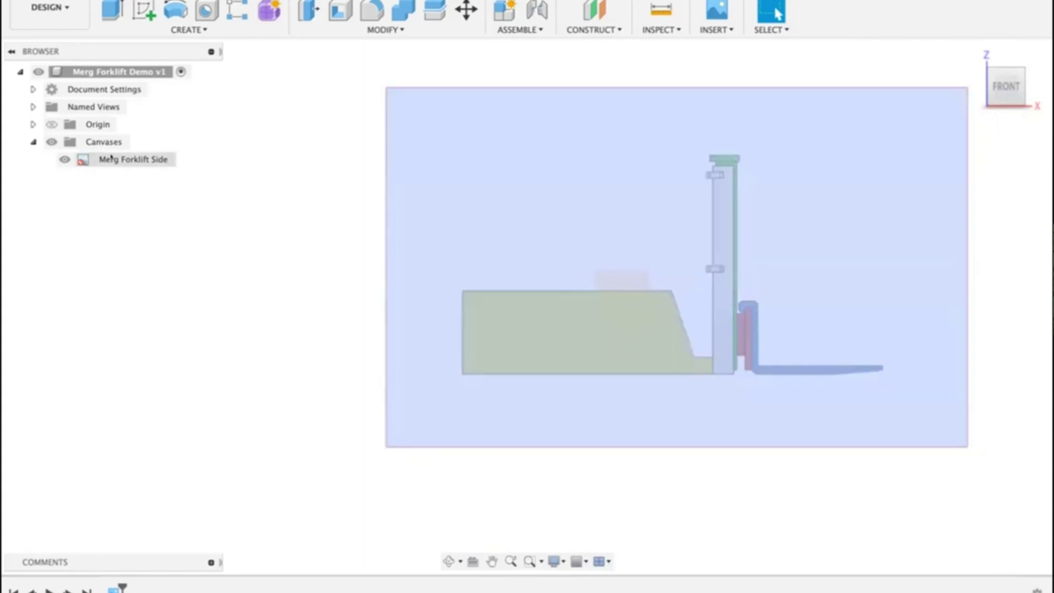
click(112, 158)
Step: Calibrate the canvas so the base's bottom edge measures 120, then return to the home view
right_click(112, 159)
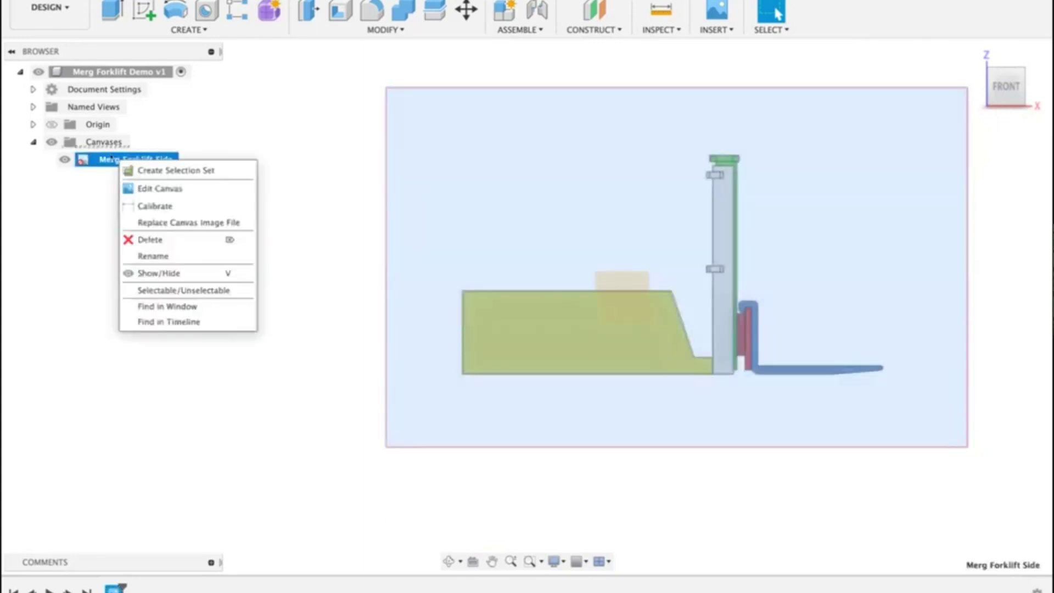
click(142, 206)
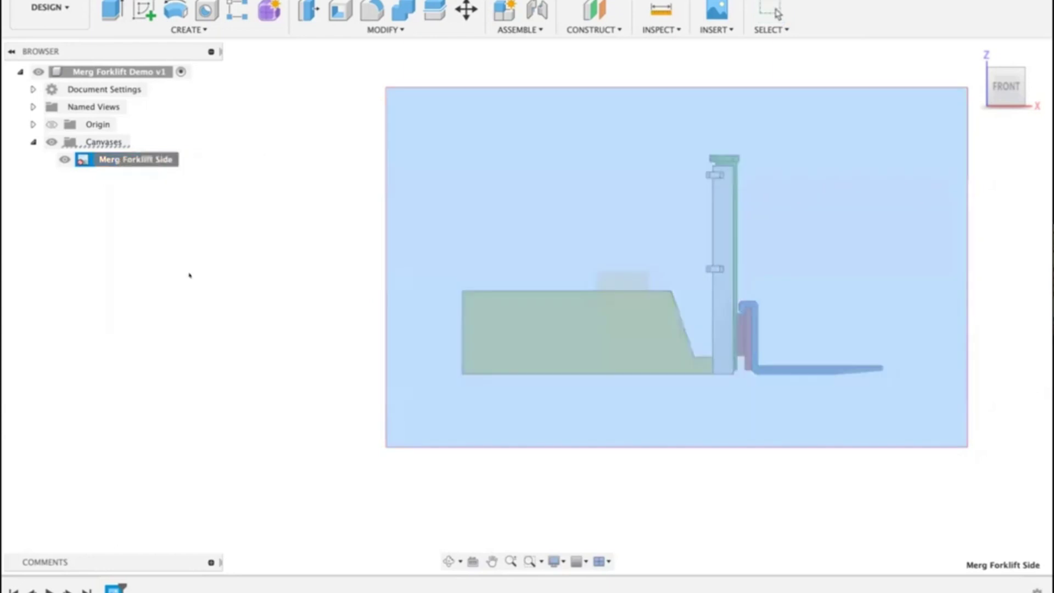
scroll(470, 414, up, 5)
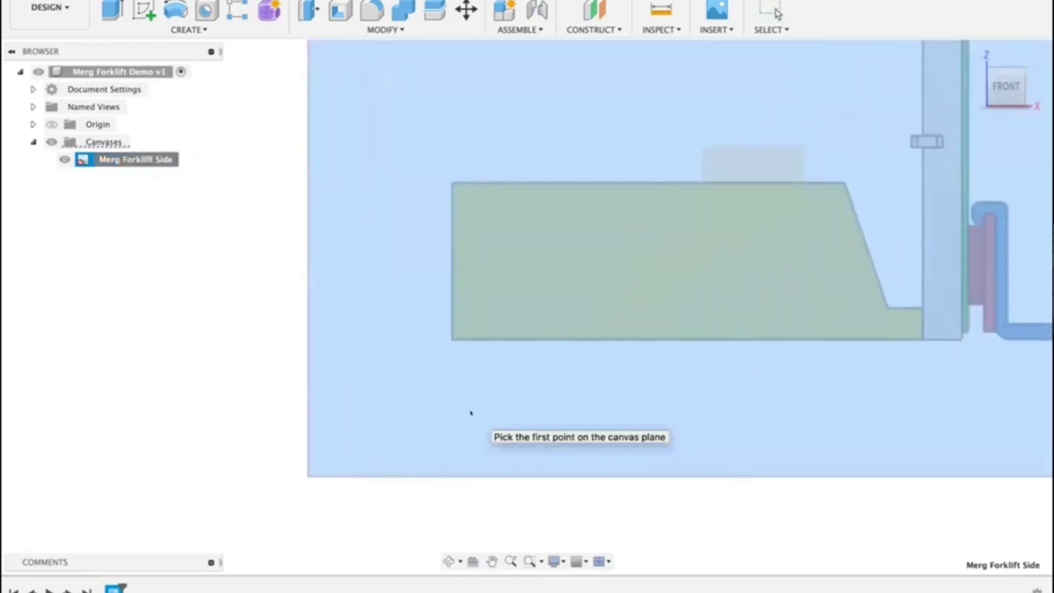
middle_drag(516, 410, 452, 392)
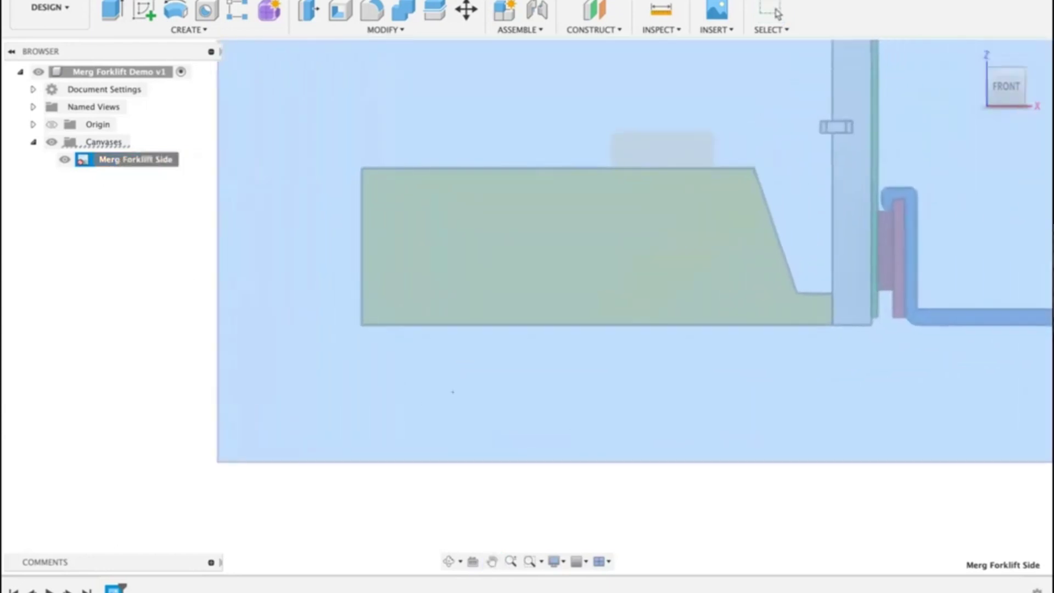
click(356, 321)
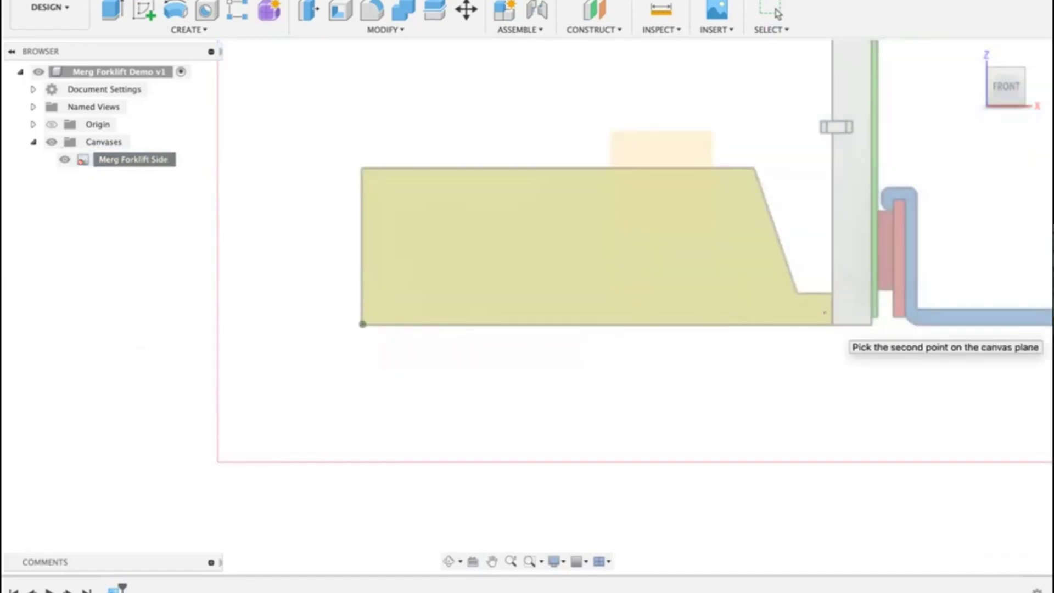
click(831, 324)
text(120)
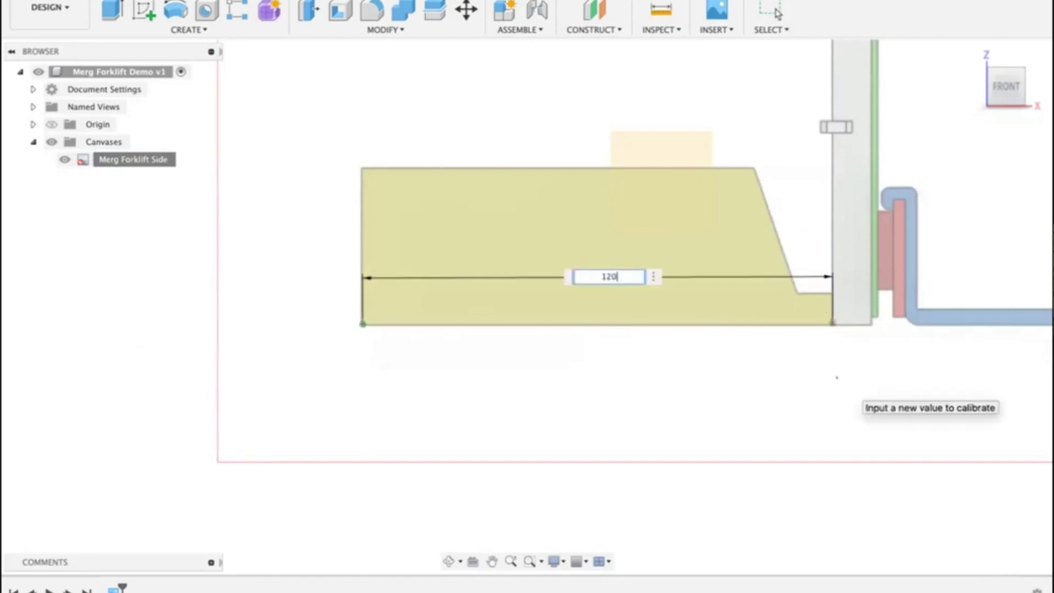
key(Return)
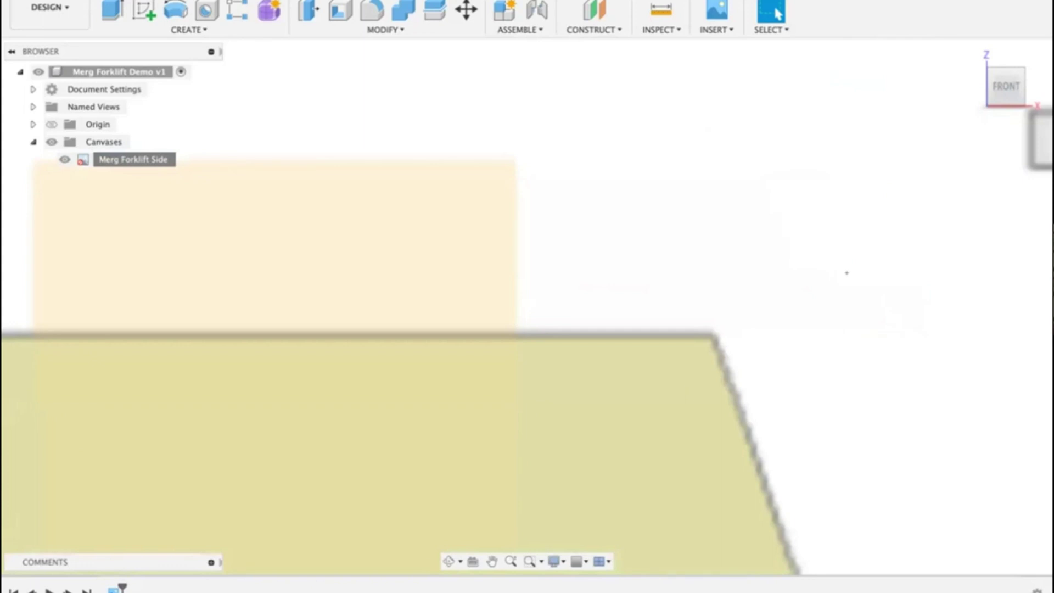
mouse_move(974, 55)
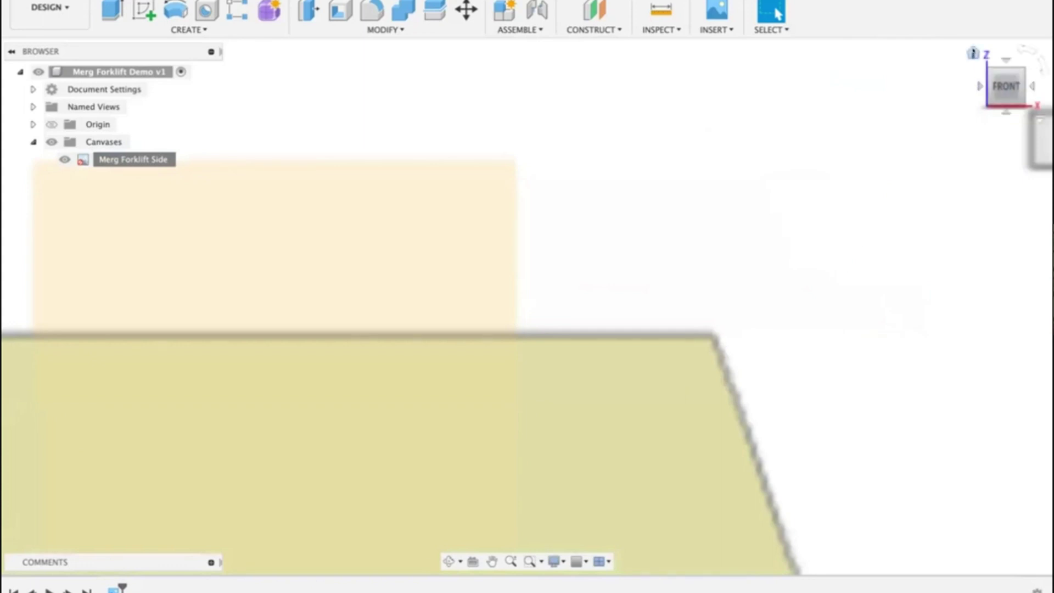
click(973, 53)
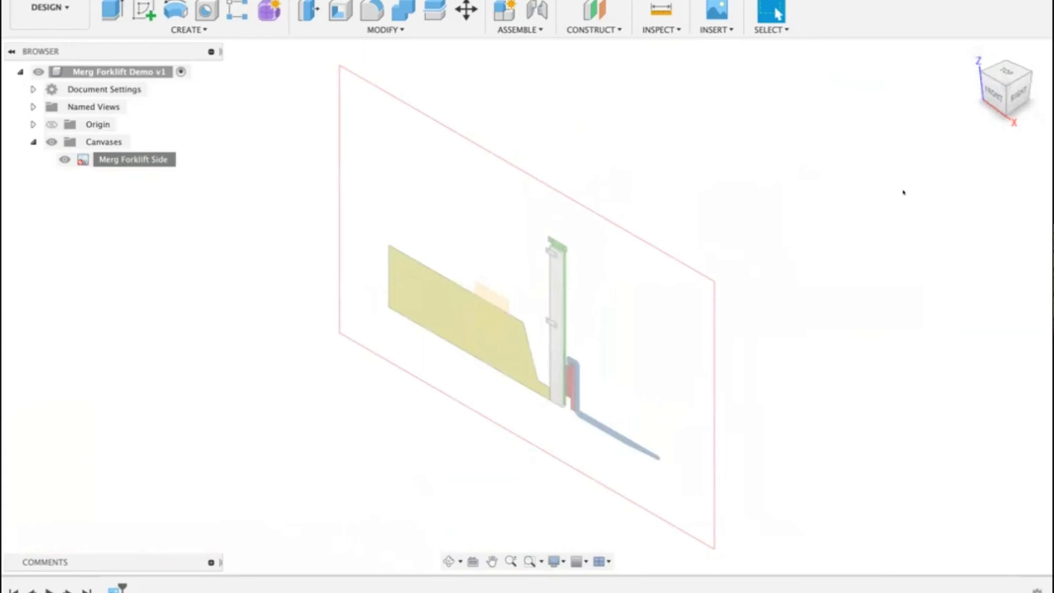
Step: Begin a new sketch on the vertical XZ front origin plane behind the forklift image
click(995, 91)
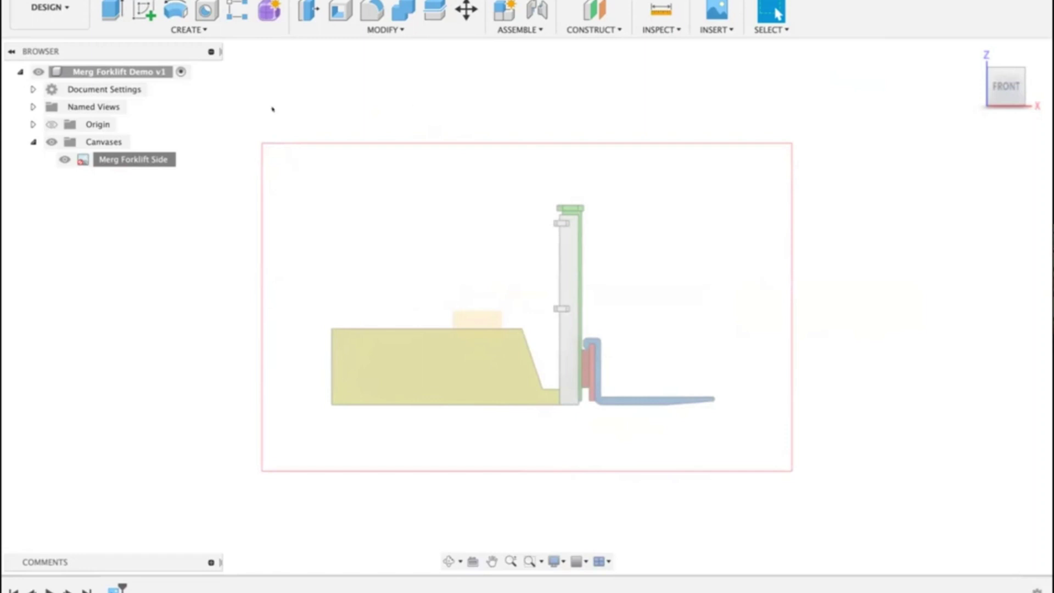
click(144, 11)
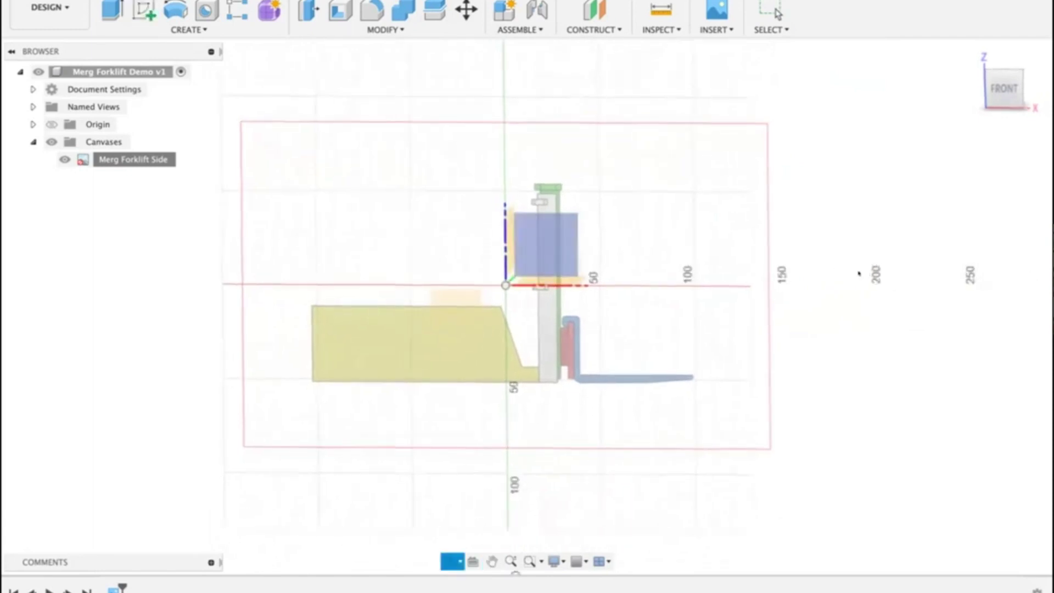
mouse_move(880, 262)
shift+middle_down()
mouse_move(821, 285)
mouse_move(846, 273)
shift+middle_up()
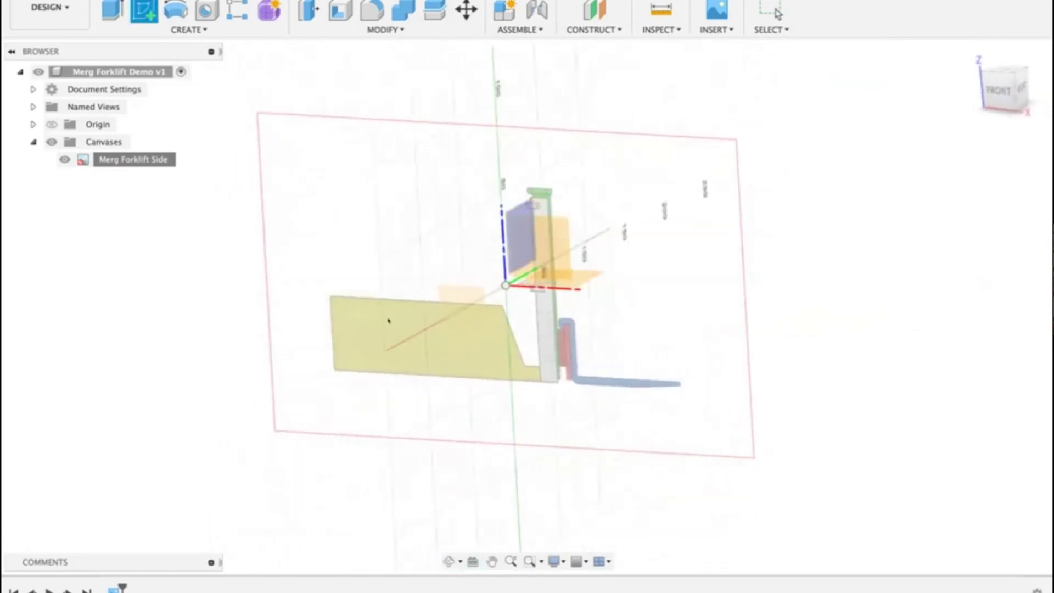
click(544, 250)
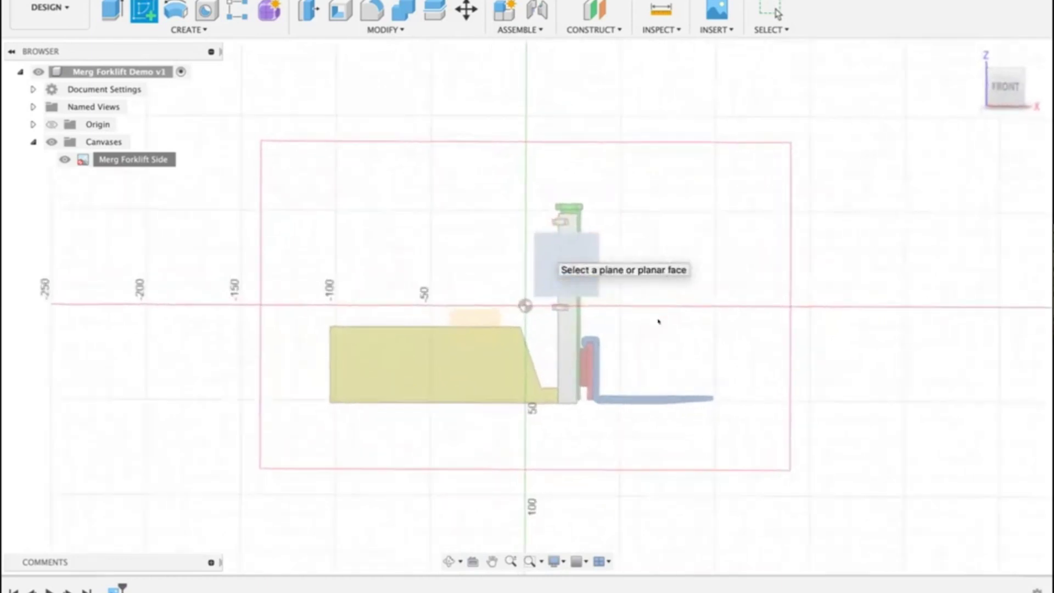
Step: Draw a two-point rectangle over the yellow base block of the forklift image
scroll(715, 335, up, 5)
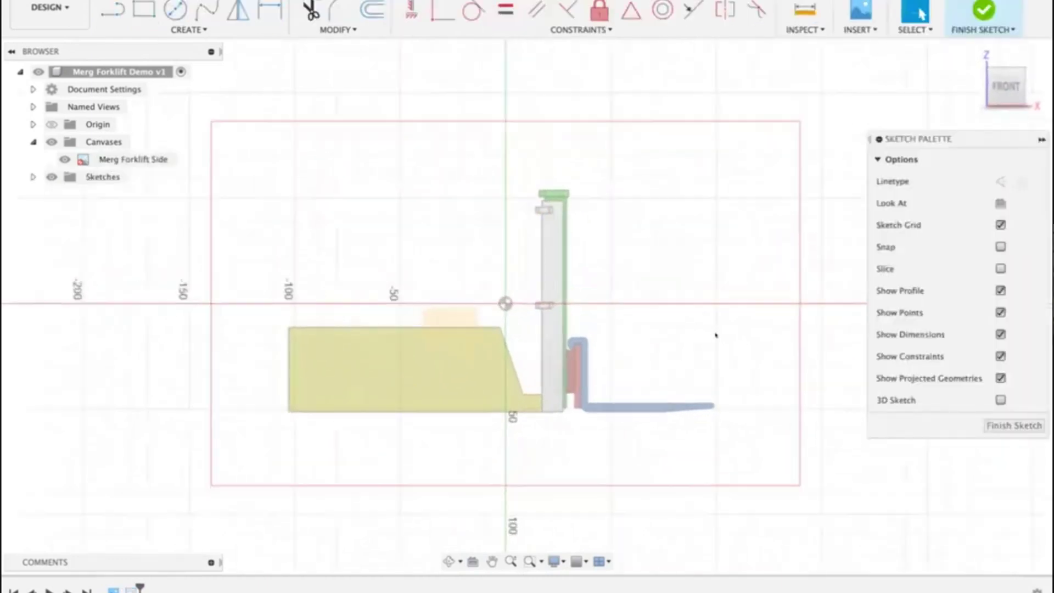
mouse_move(715, 334)
middle_down()
mouse_move(750, 278)
mouse_move(895, 214)
middle_up()
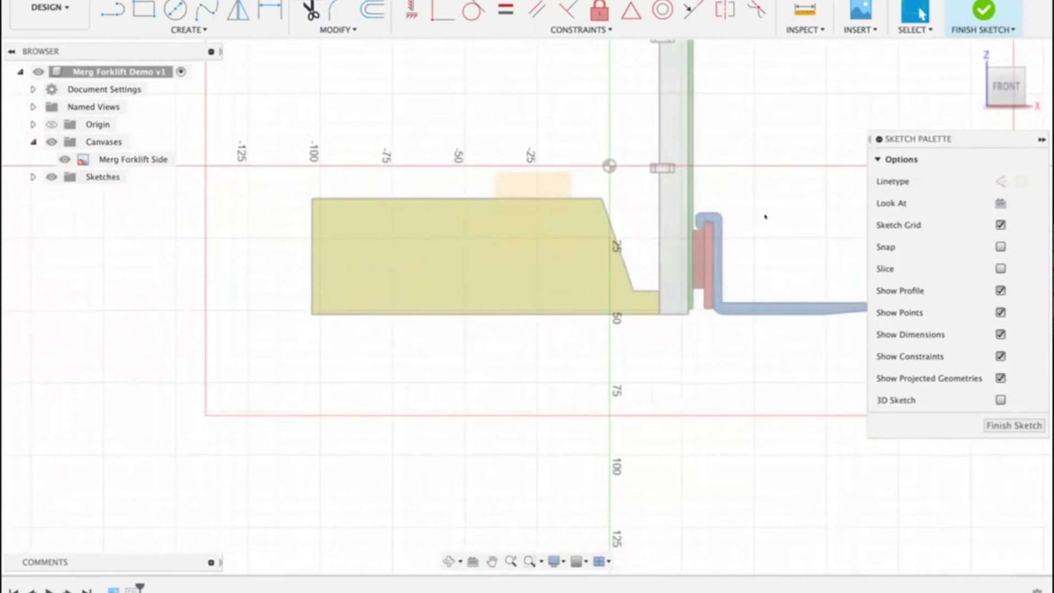
key(r)
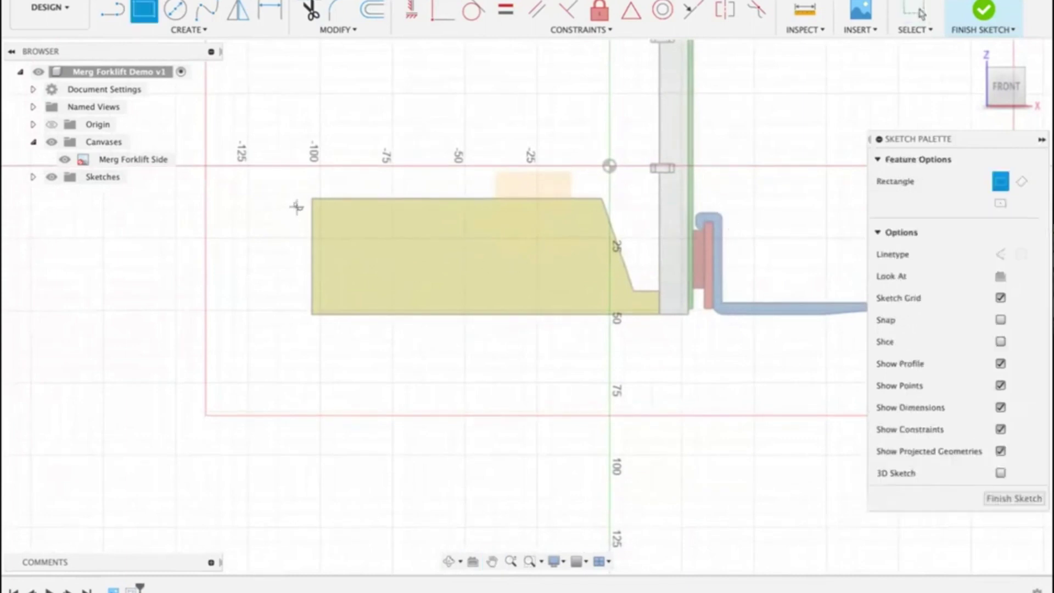
click(311, 199)
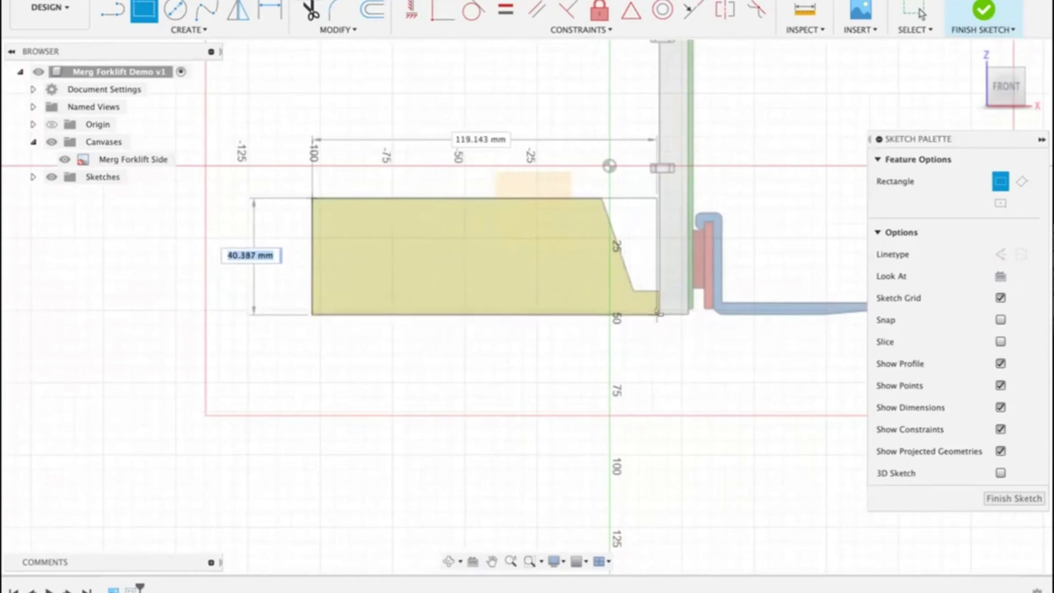
click(660, 313)
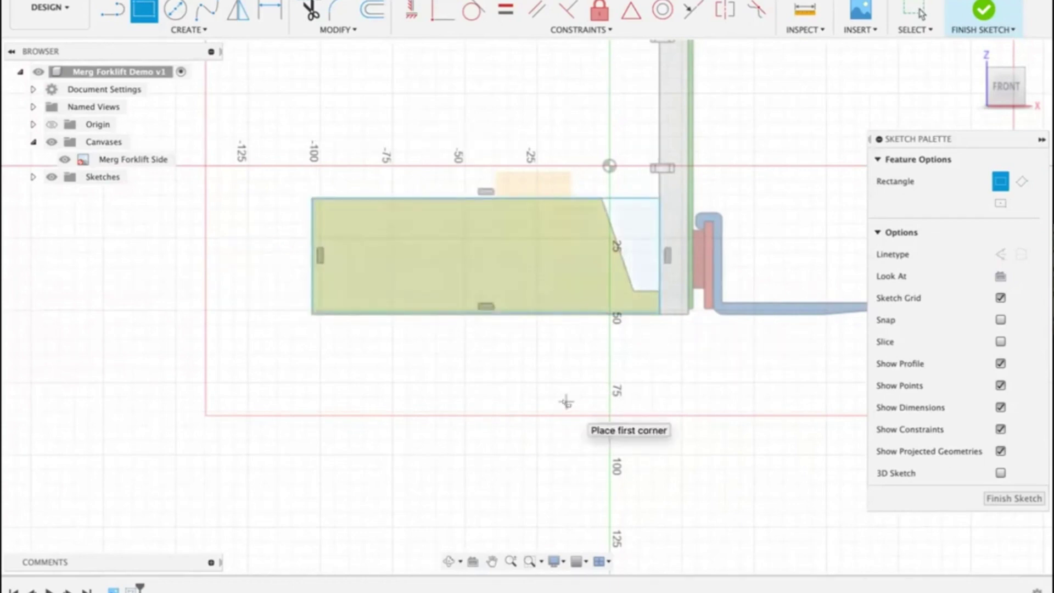
Step: Dimension the rectangle 120 mm wide along the top edge and 40 mm tall on the left
key(d)
click(522, 198)
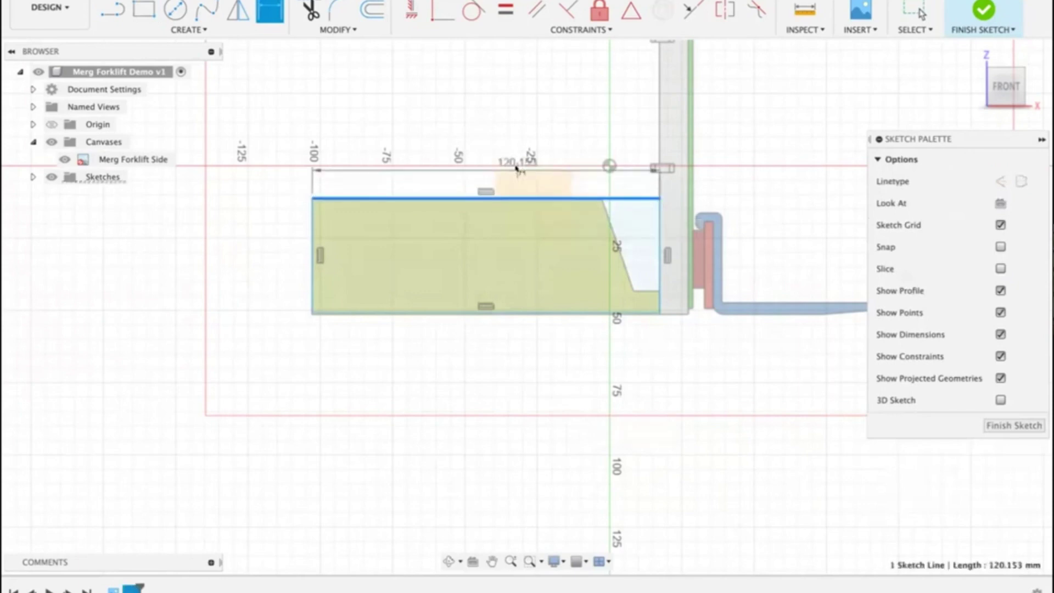
click(516, 125)
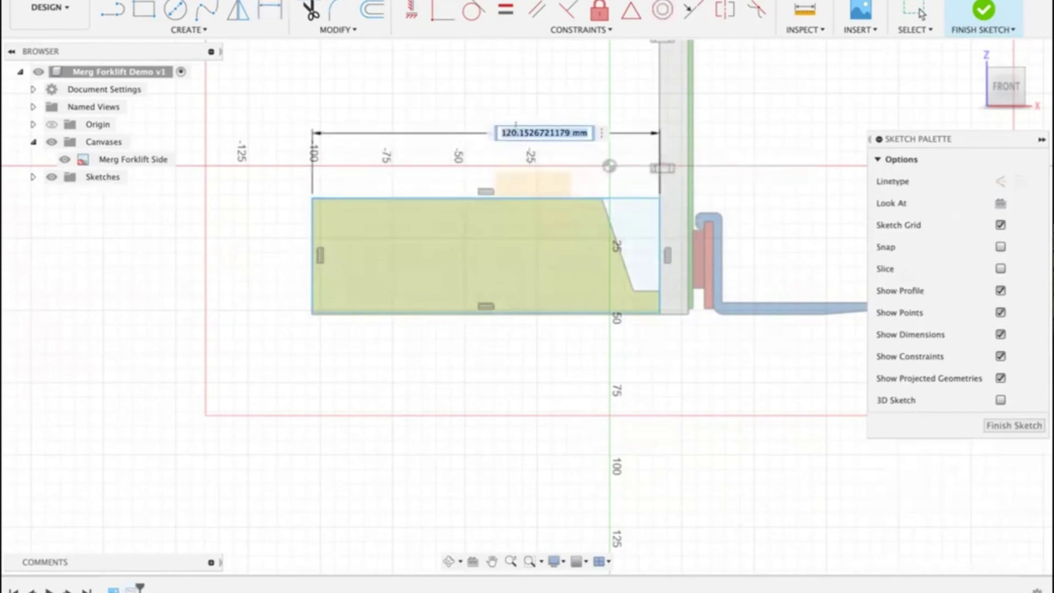
text(120)
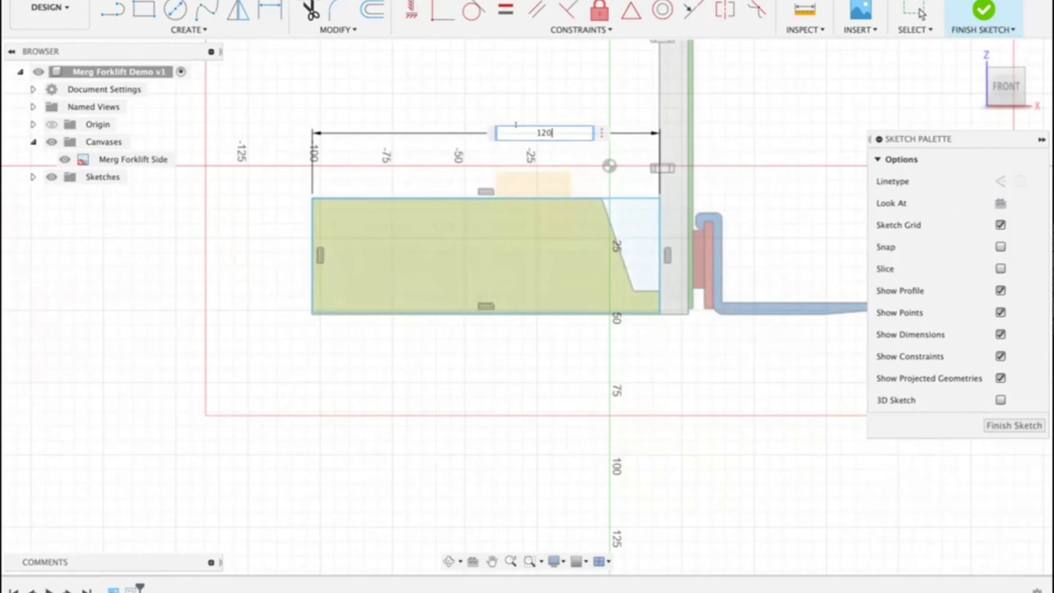
key(Return)
click(313, 257)
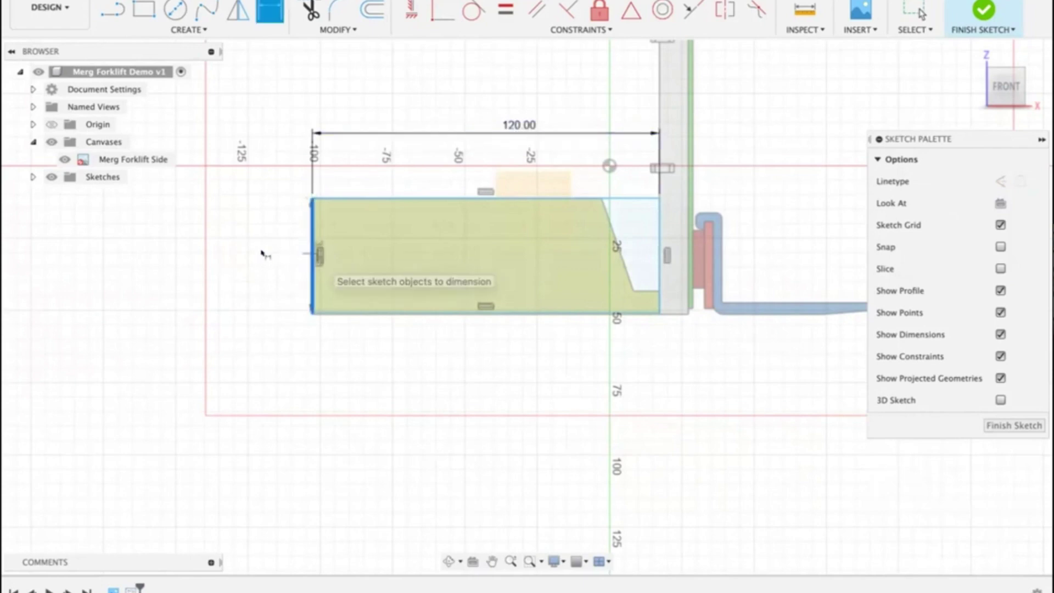
click(248, 259)
text(40)
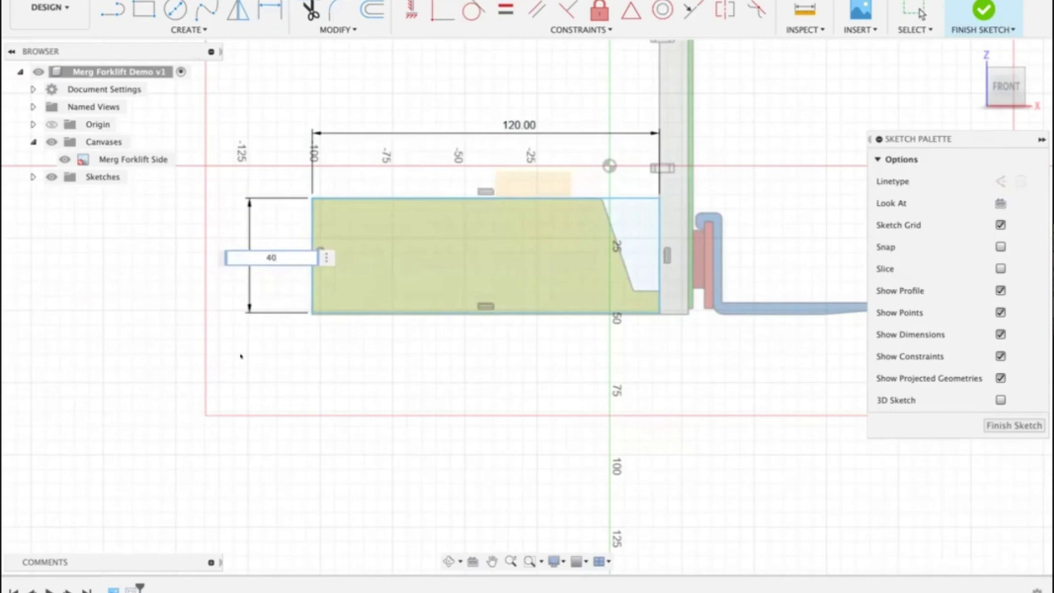
key(Return)
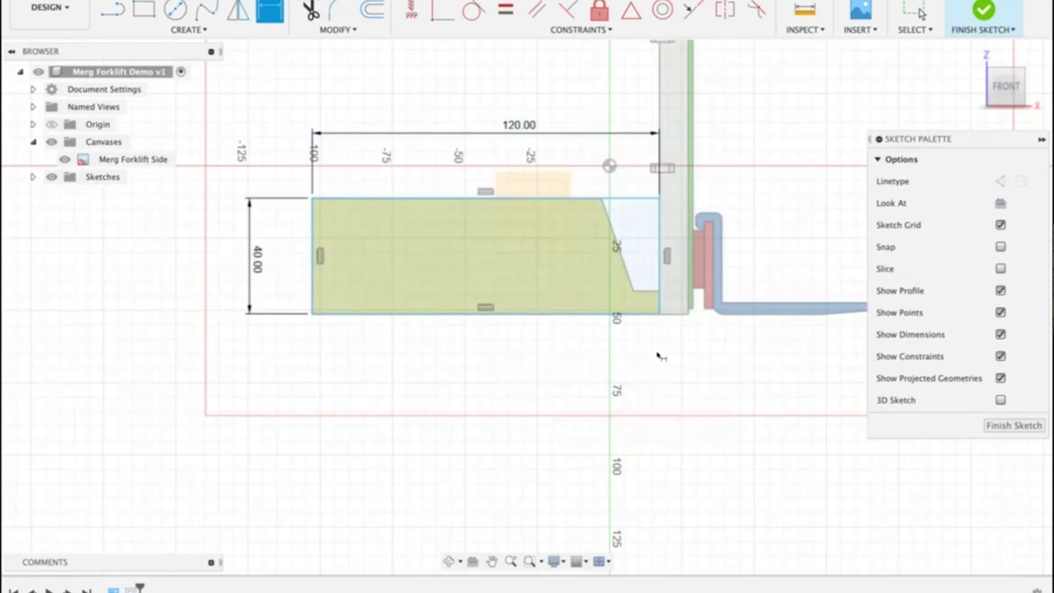
click(33, 176)
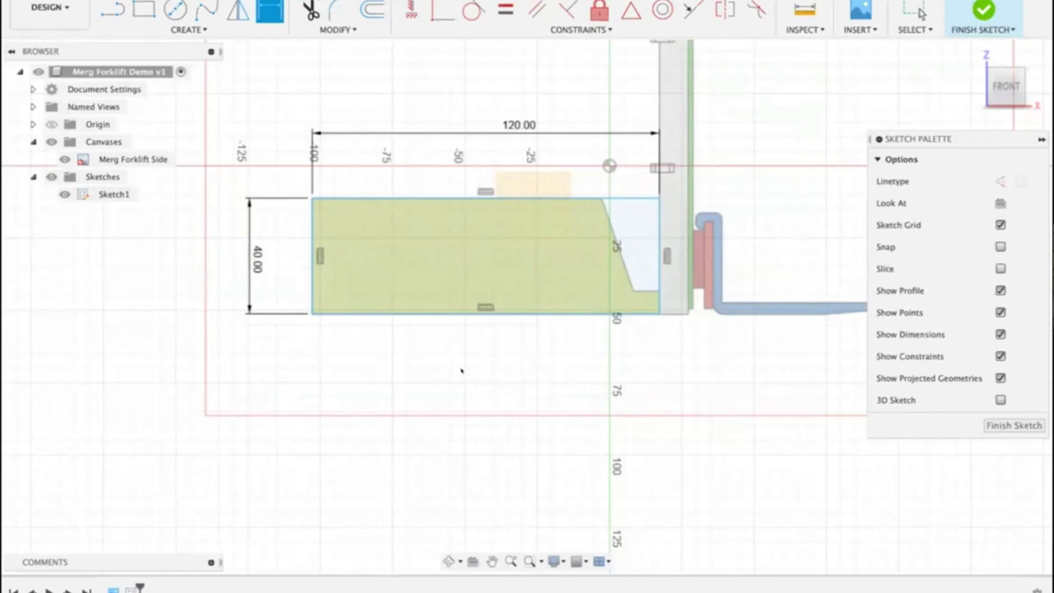
Step: Hide the side canvas and make the rectangle's top-right corner coincident with the sketch origin
click(64, 160)
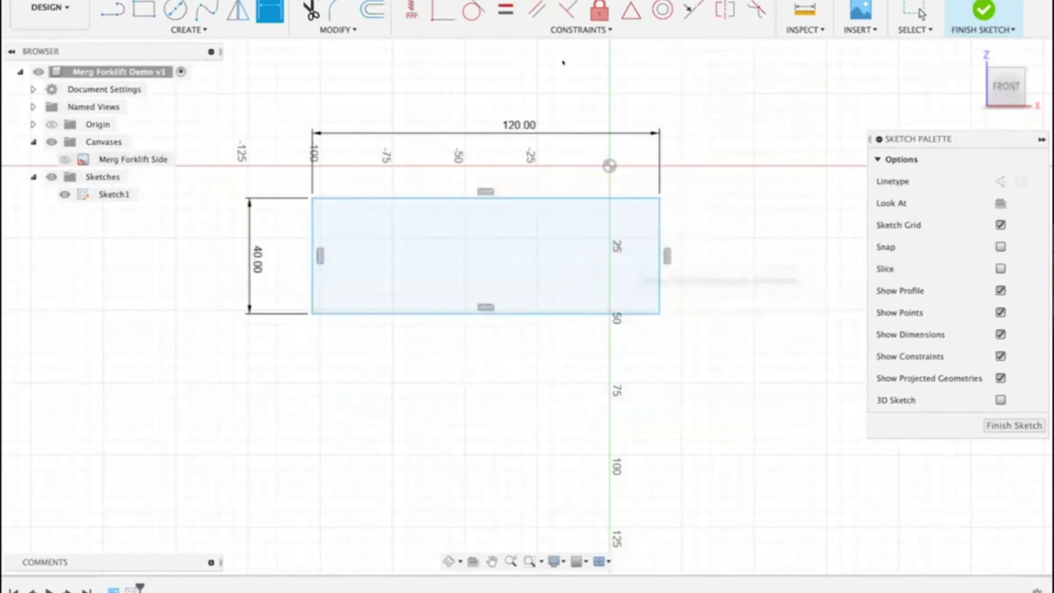
click(439, 17)
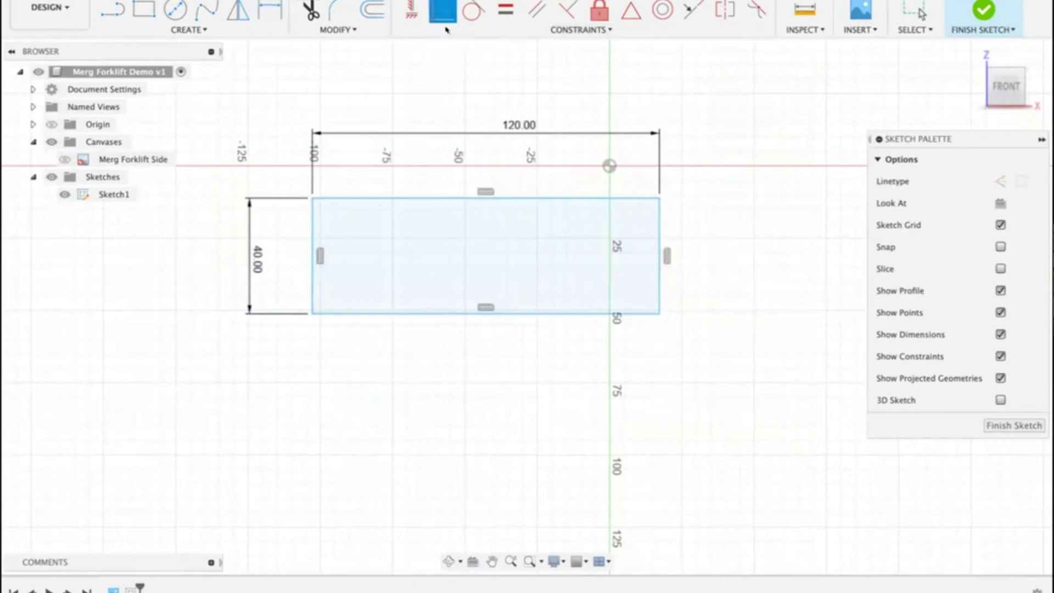
click(658, 197)
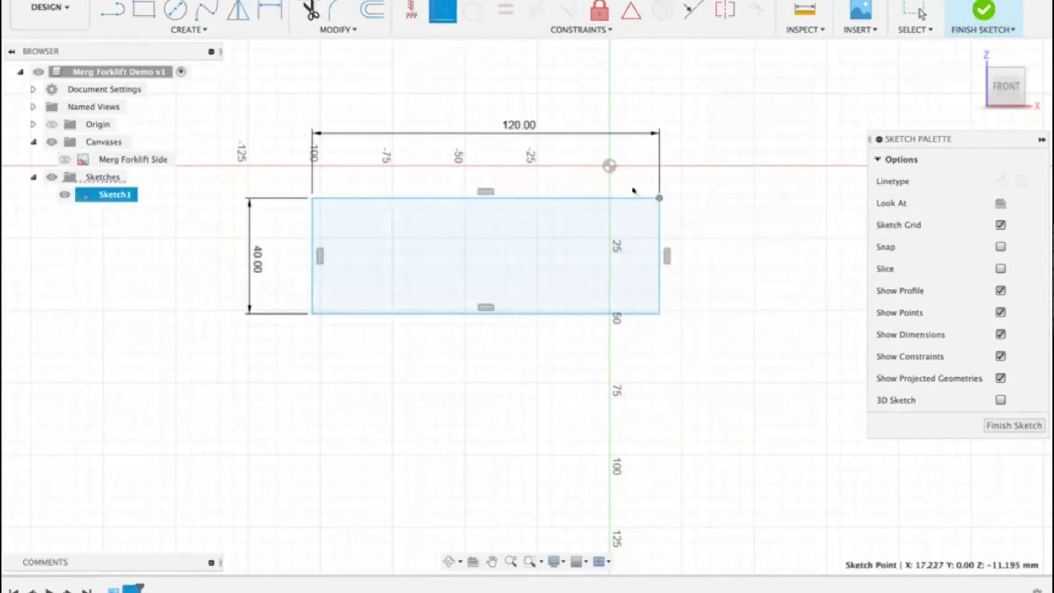
click(609, 166)
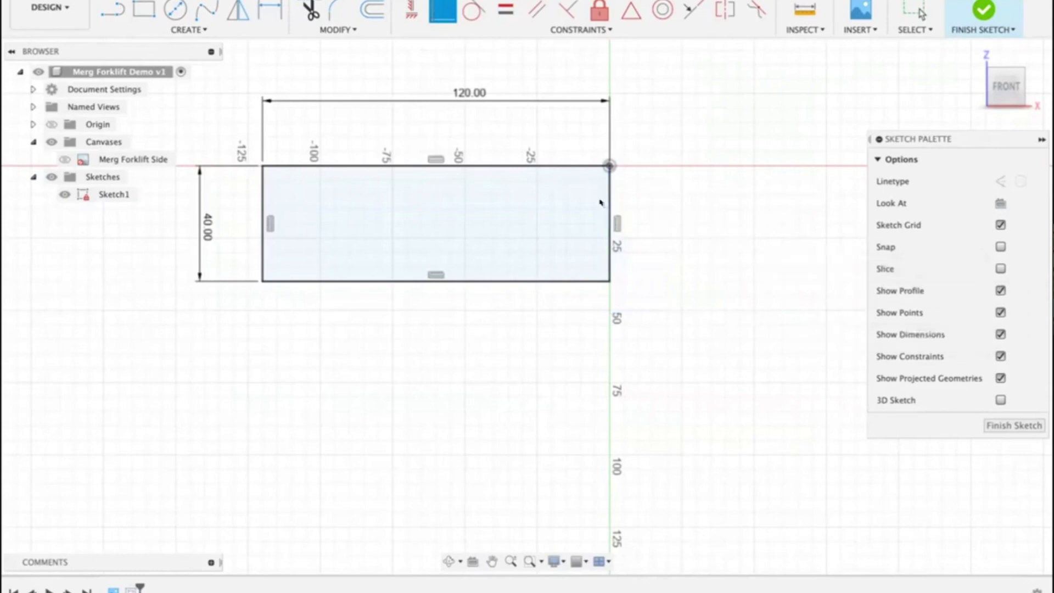
Step: Extrude the 120 x 40 rectangle profile 50 mm as a new solid body
key(e)
click(548, 213)
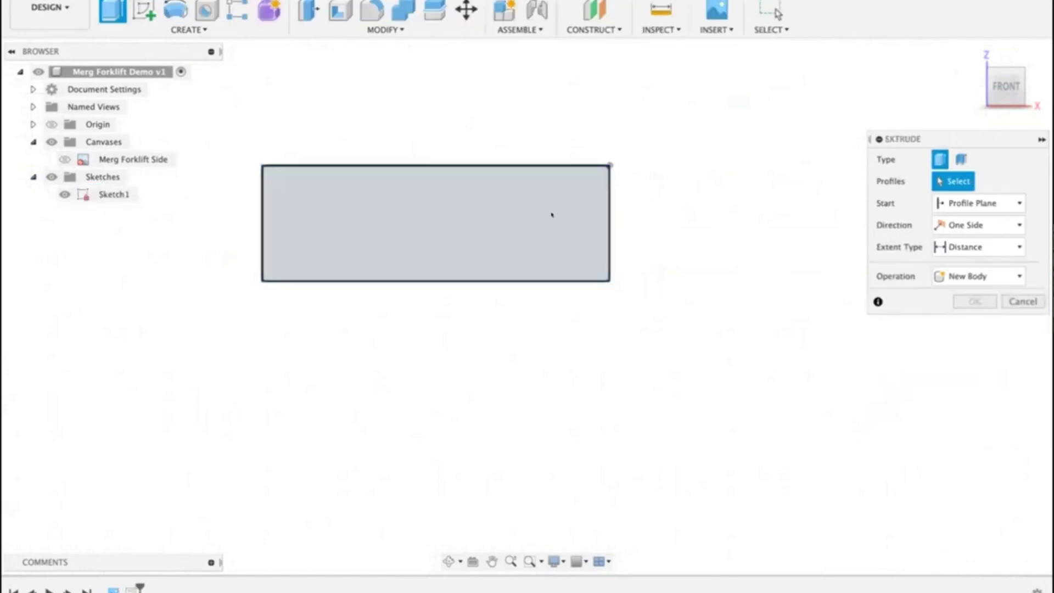
click(508, 205)
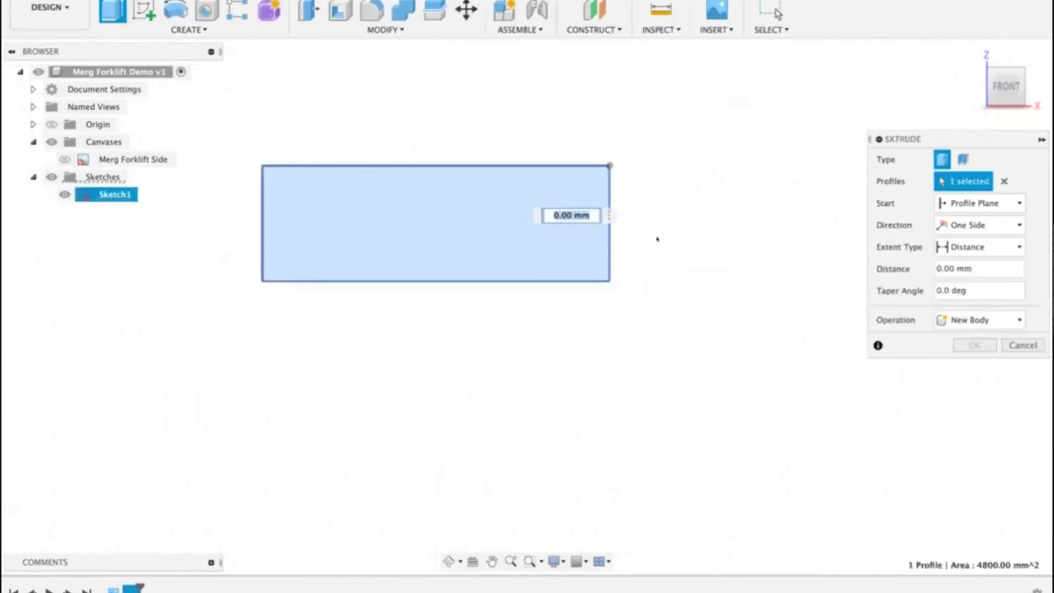
shift+middle_drag(694, 236, 614, 252)
text(50)
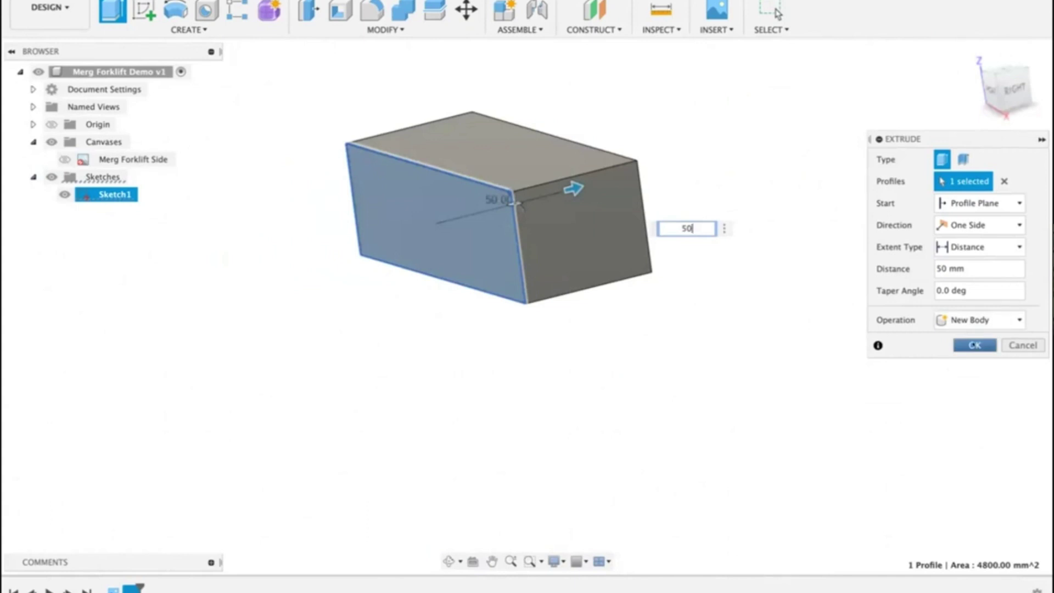
click(974, 344)
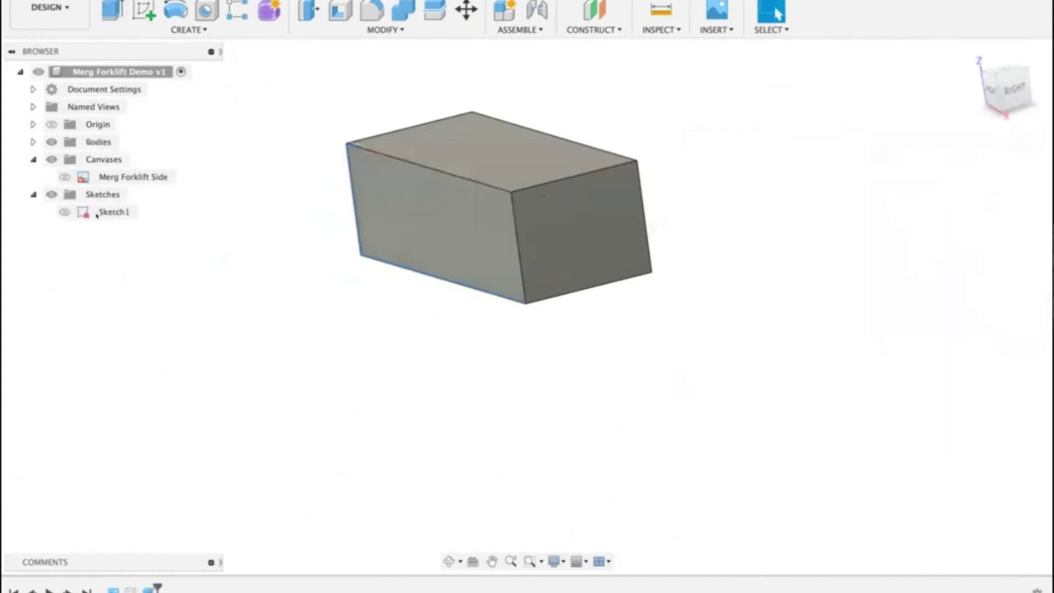
Step: Rename both Sketch1 and Body1 to 'Base'
right_click(118, 212)
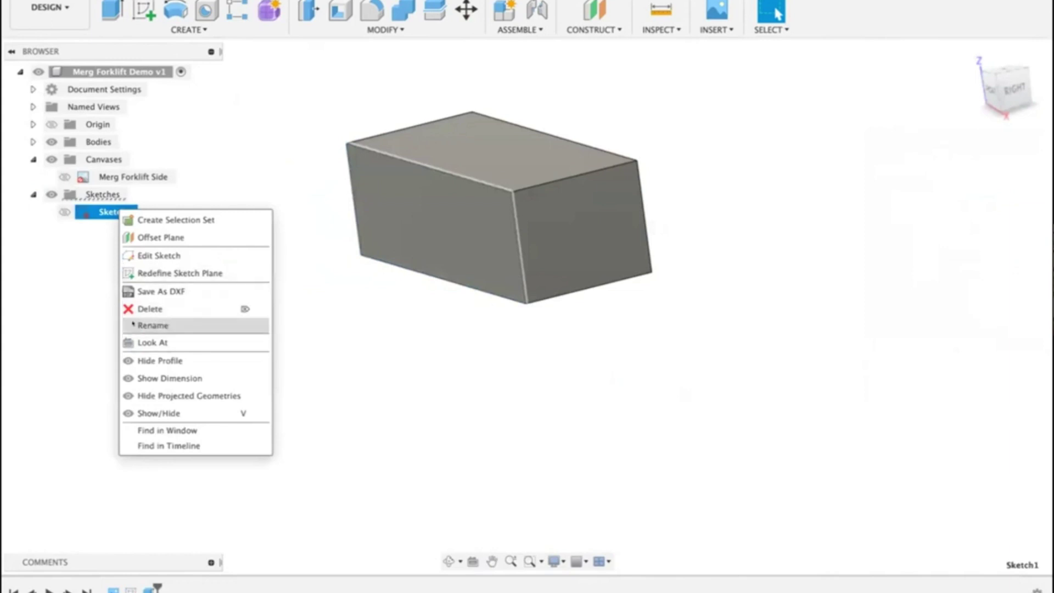
click(153, 325)
text(Base)
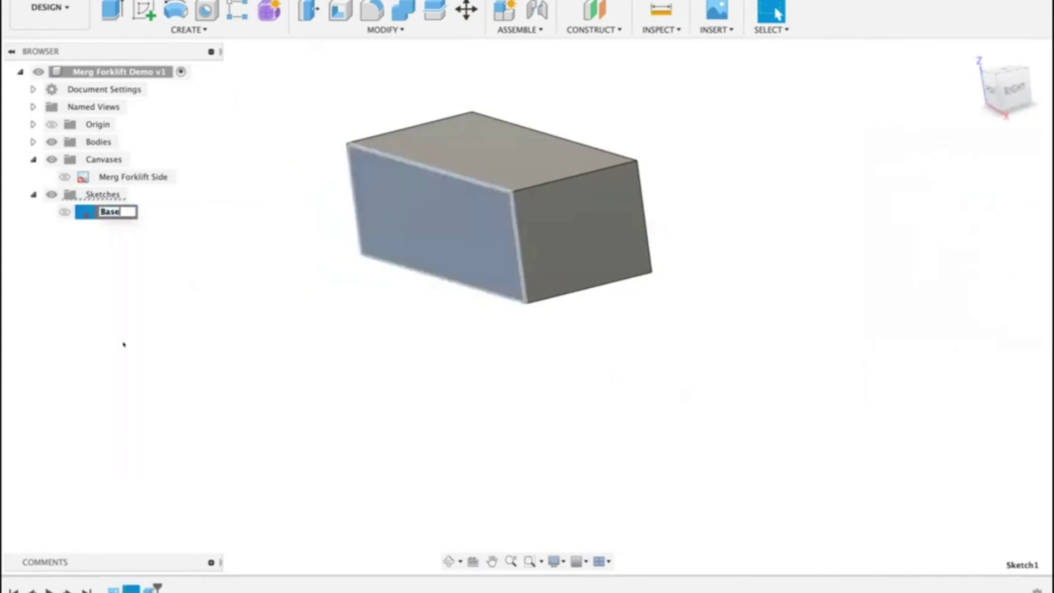
key(Return)
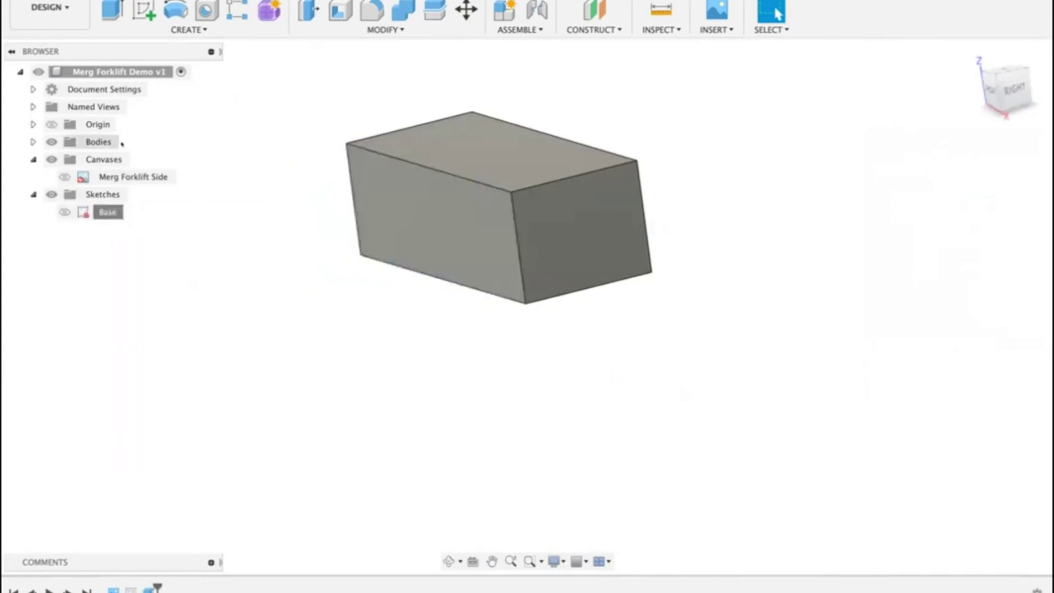
click(32, 142)
click(109, 160)
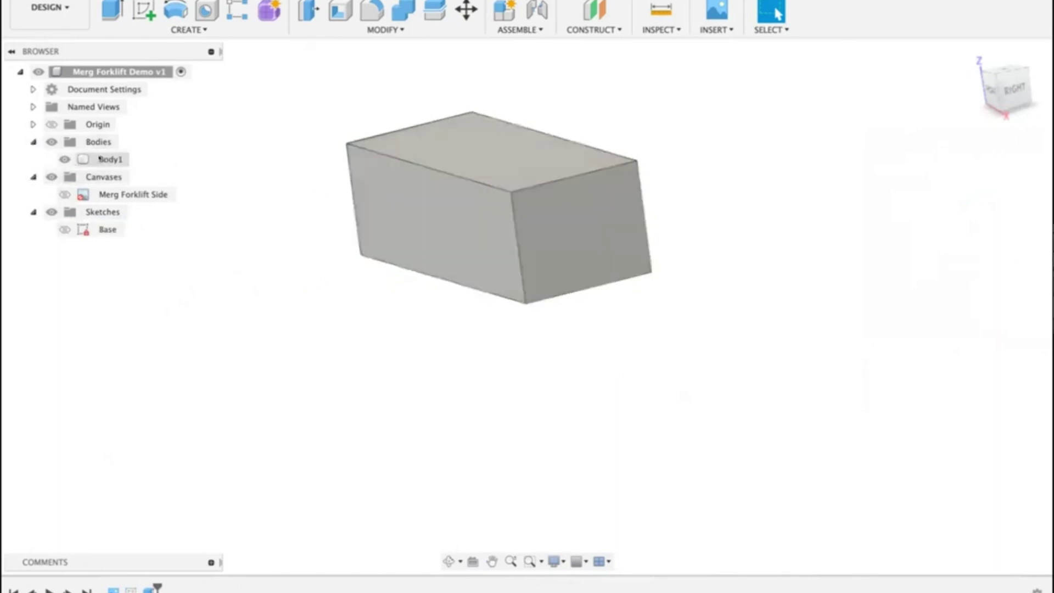
right_click(110, 159)
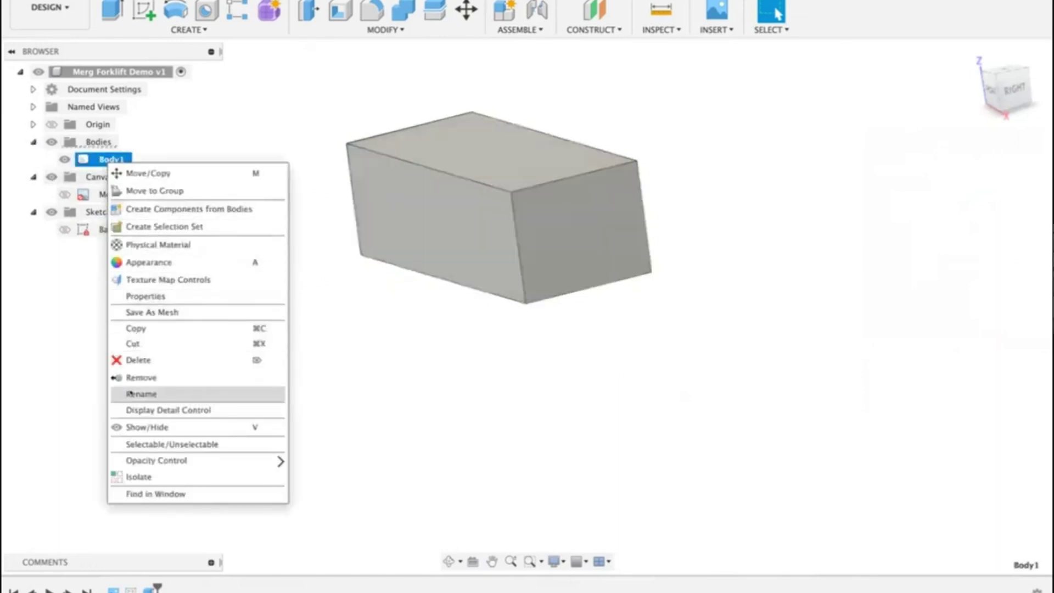
click(138, 394)
text(Base)
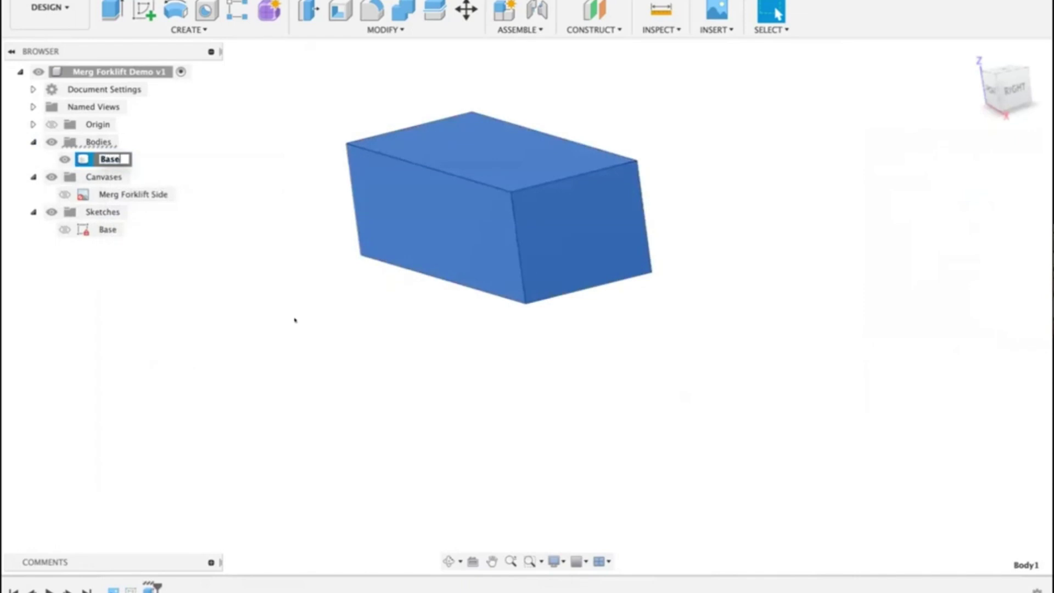
key(Return)
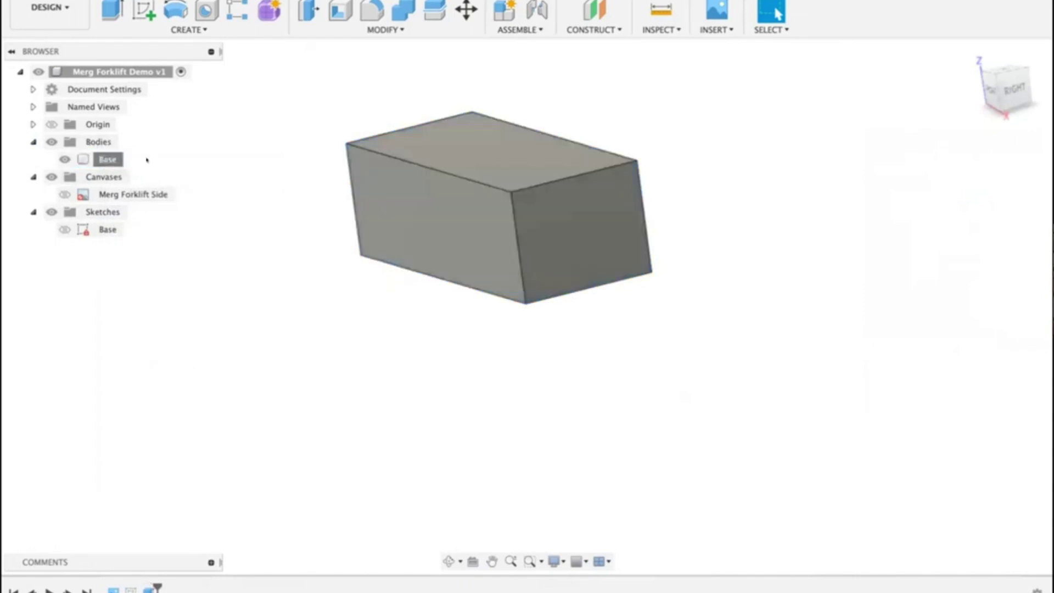
Step: Apply the Aluminum - Anodized Glossy (Blue) appearance to the Base body
right_click(111, 159)
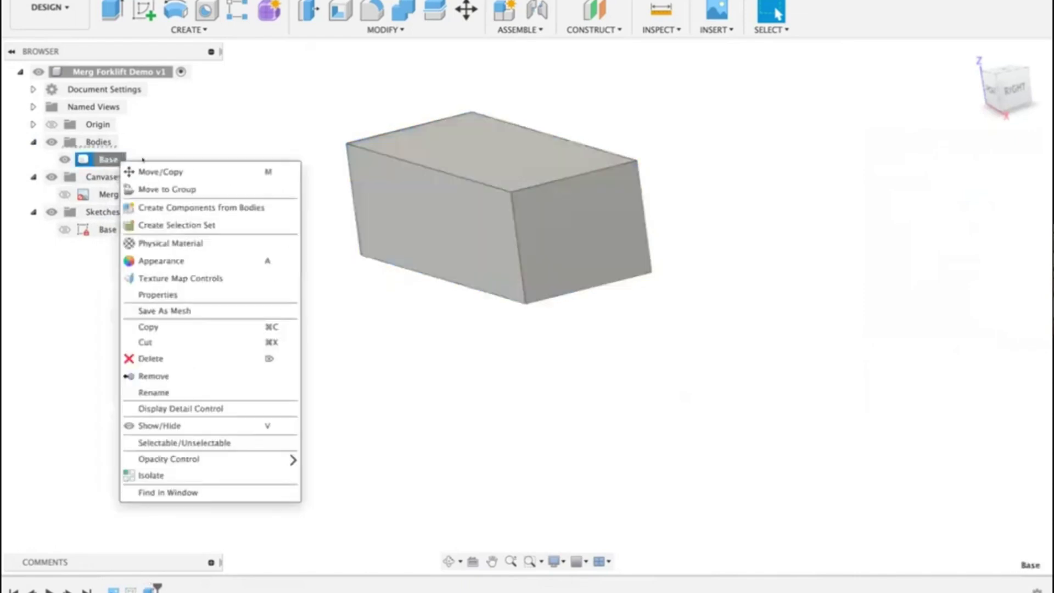
click(168, 261)
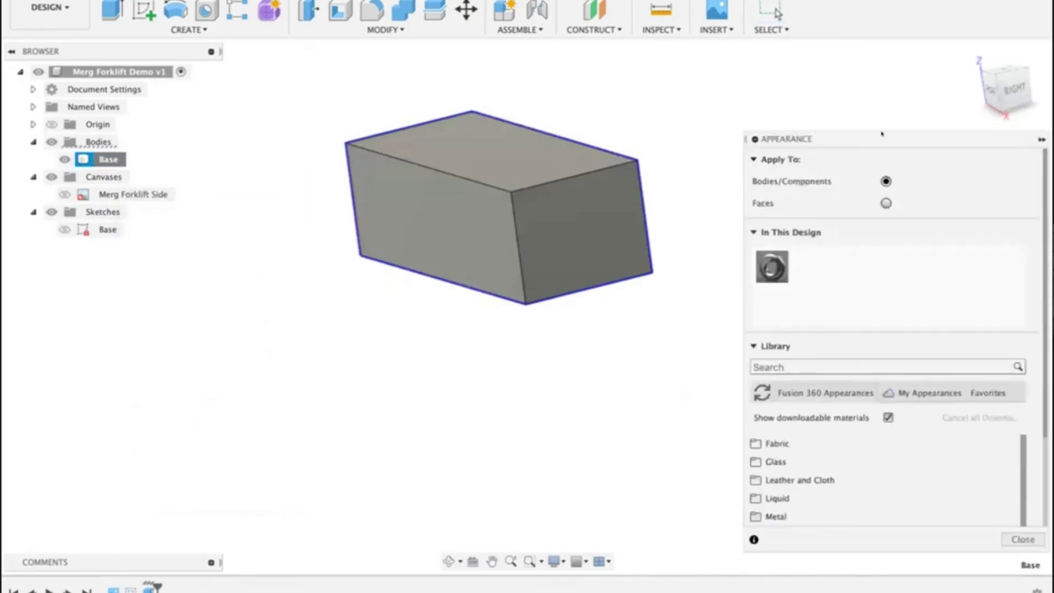
drag(881, 133, 890, 72)
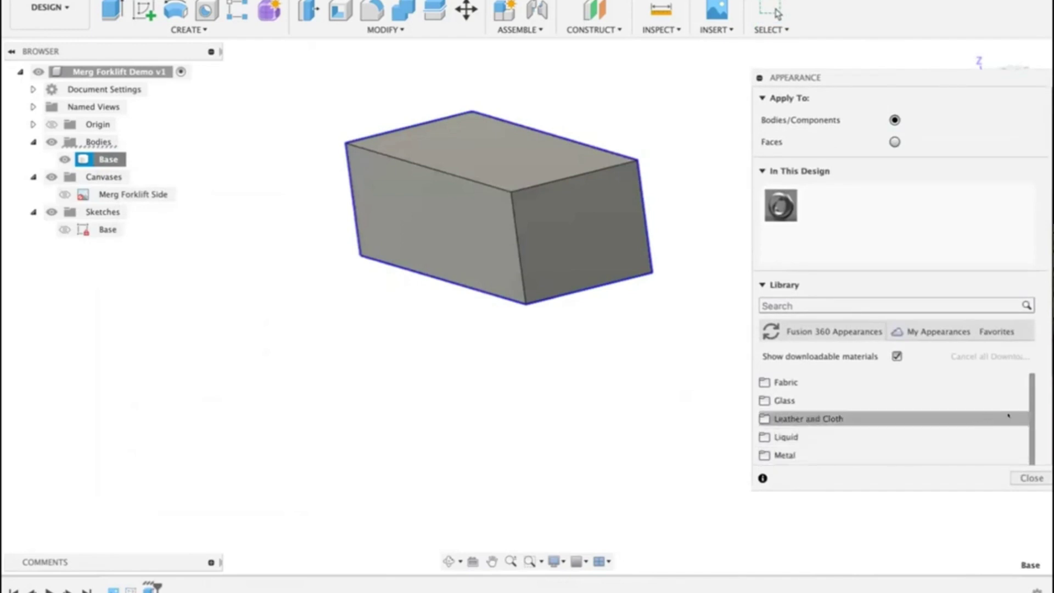
scroll(1023, 414, down, 1)
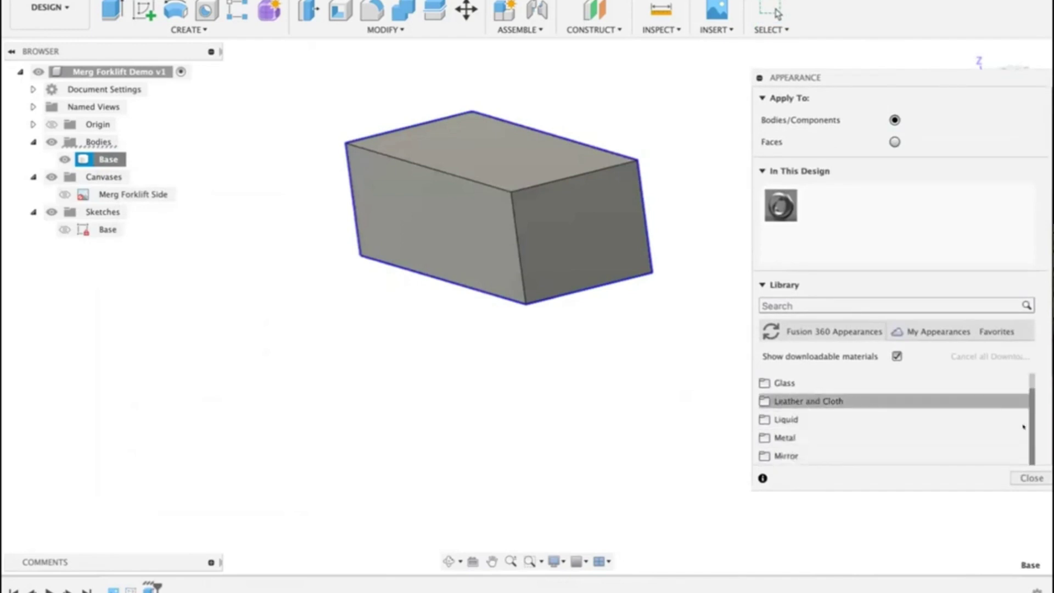
click(812, 436)
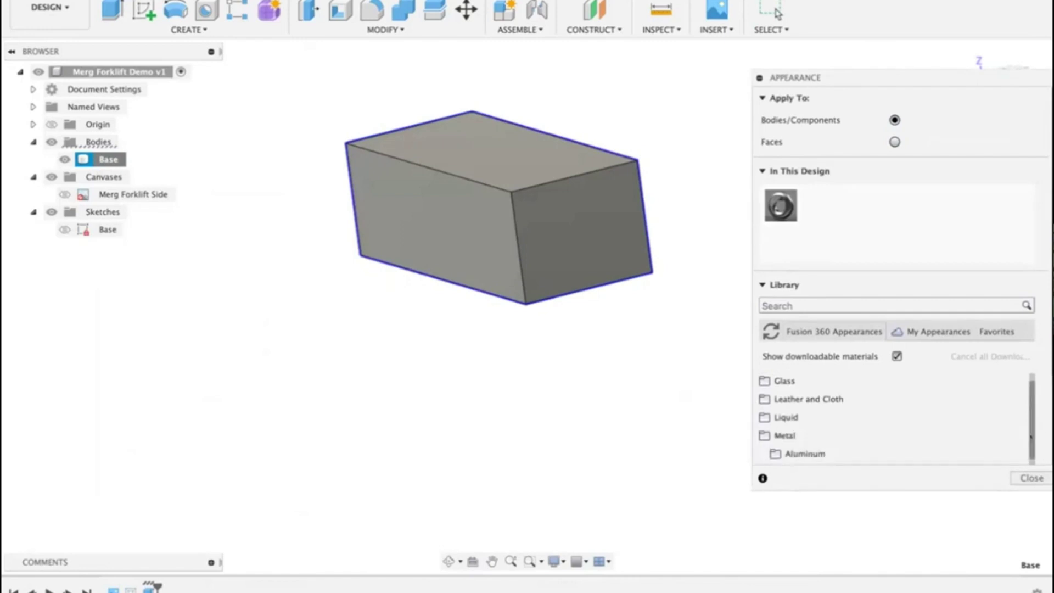
scroll(1023, 437, down, 2)
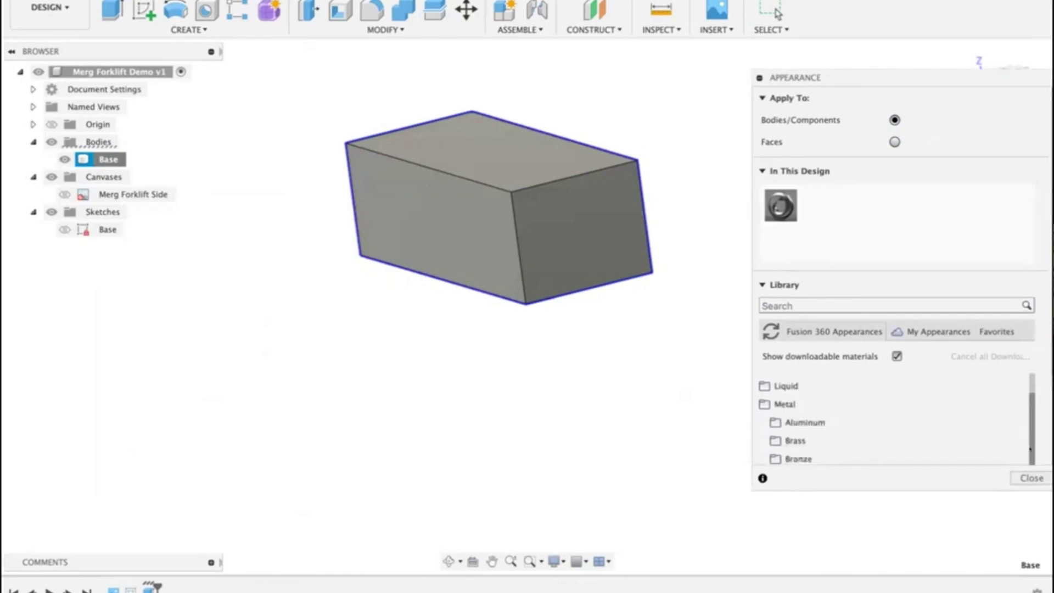
click(788, 421)
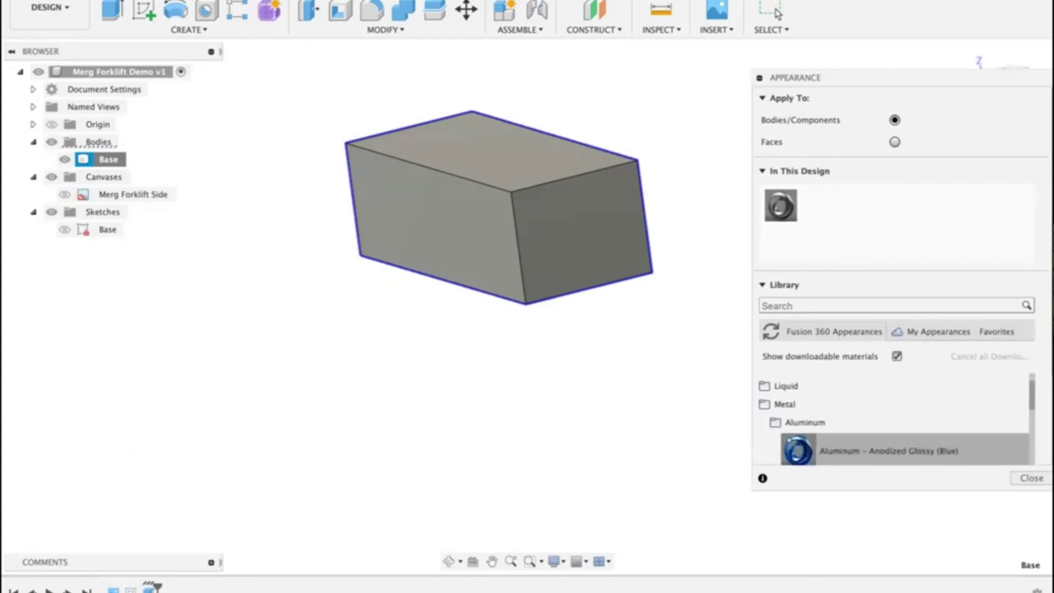
drag(797, 450, 559, 225)
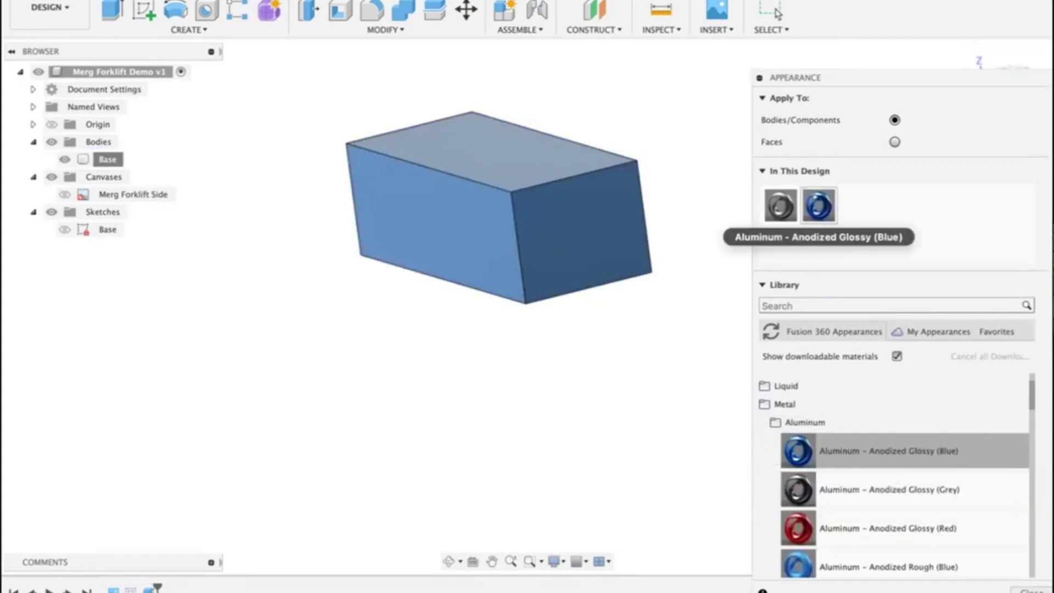
Step: Recolour the anodized appearance to bright yellow (247/219/39)
right_click(822, 210)
click(835, 216)
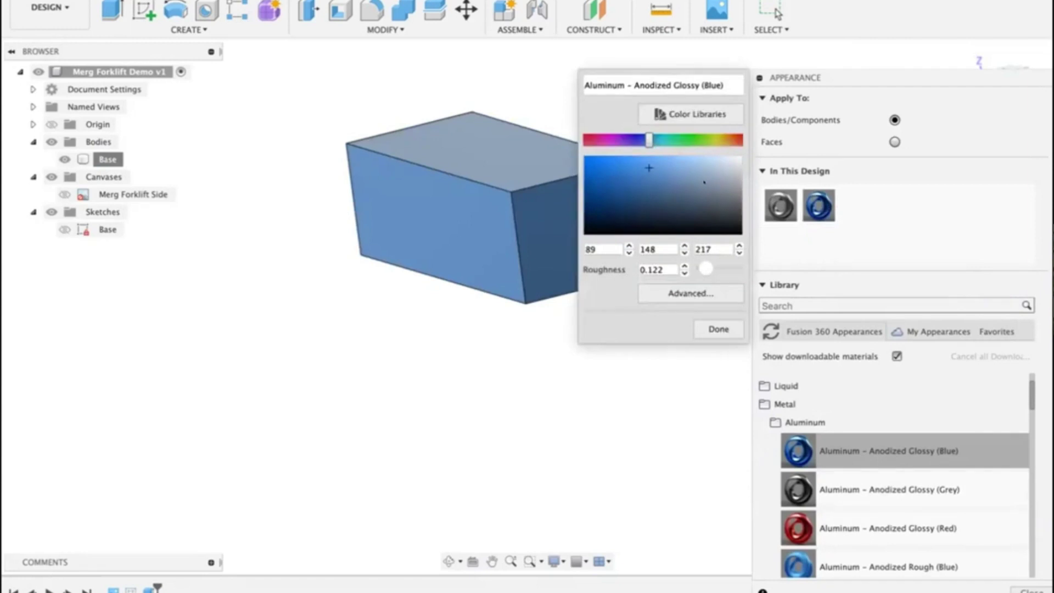
click(708, 137)
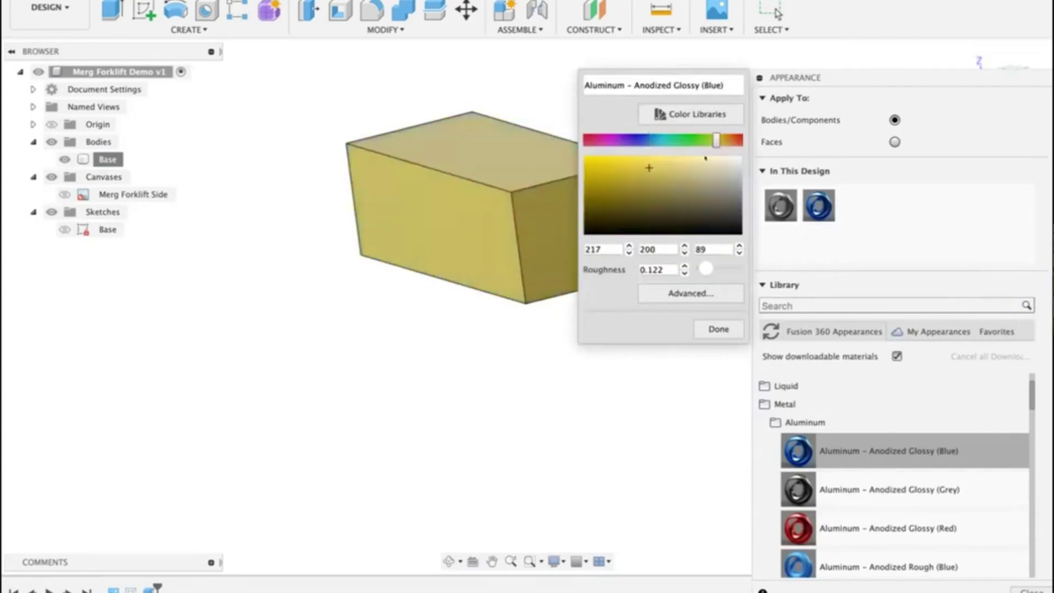
click(608, 158)
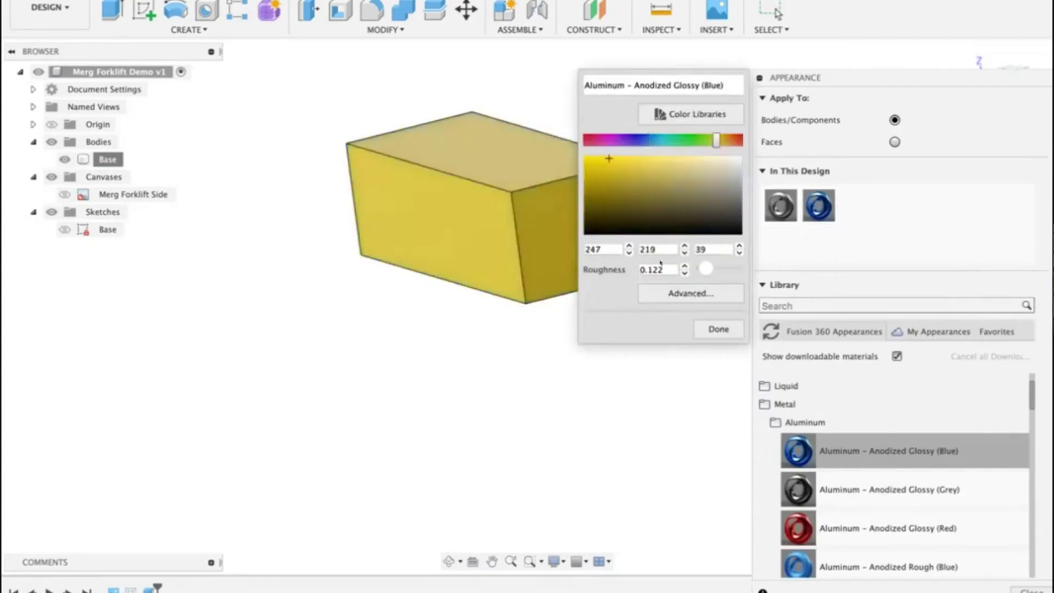
click(708, 332)
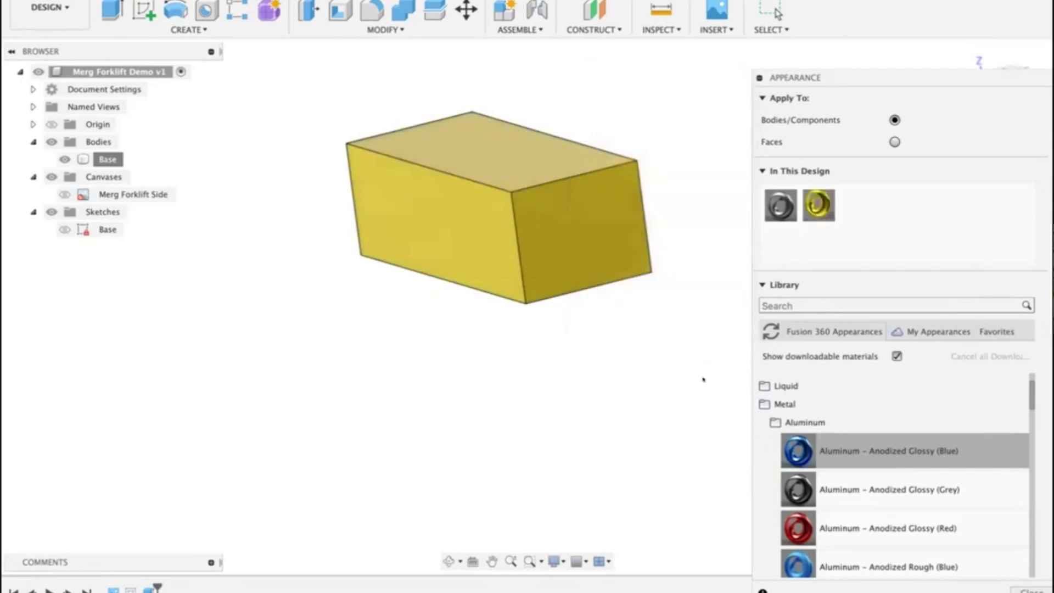
key(Escape)
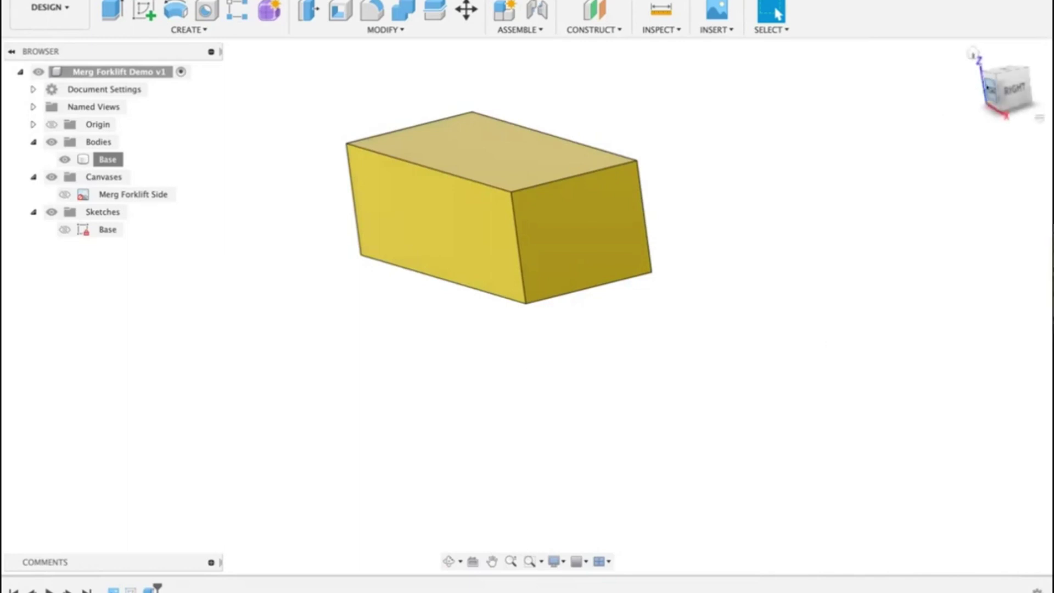
Step: From the Front view, show the Merg Forklift Side canvas and drag it into alignment with the body
click(987, 89)
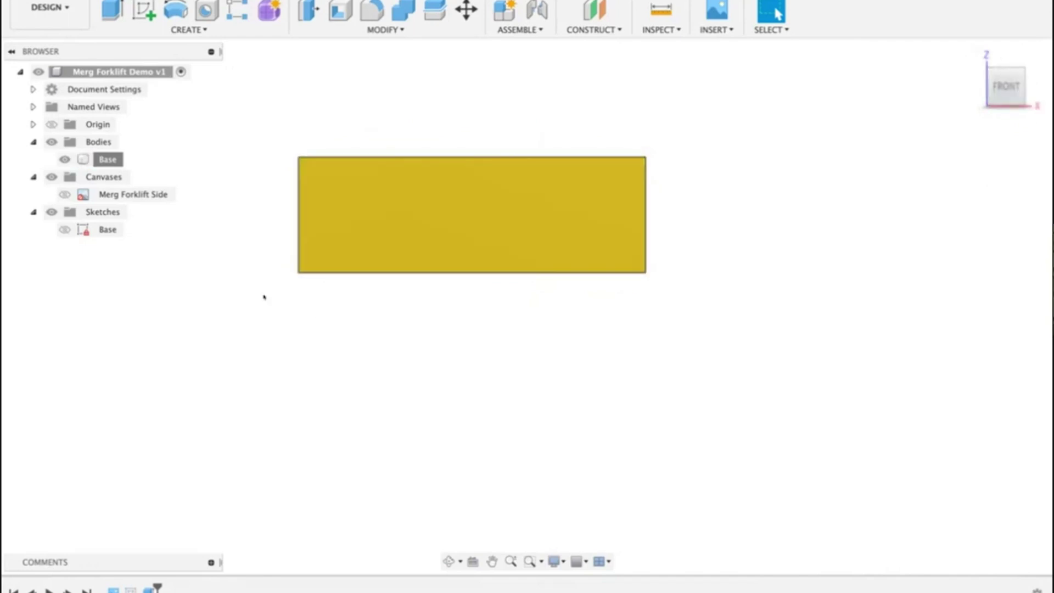
click(65, 195)
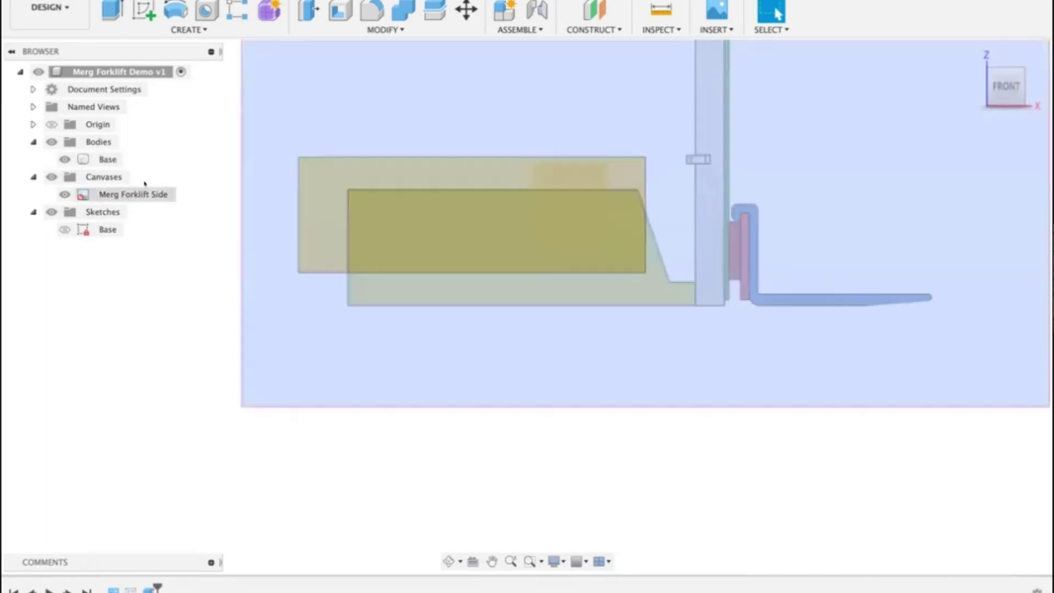
right_click(149, 194)
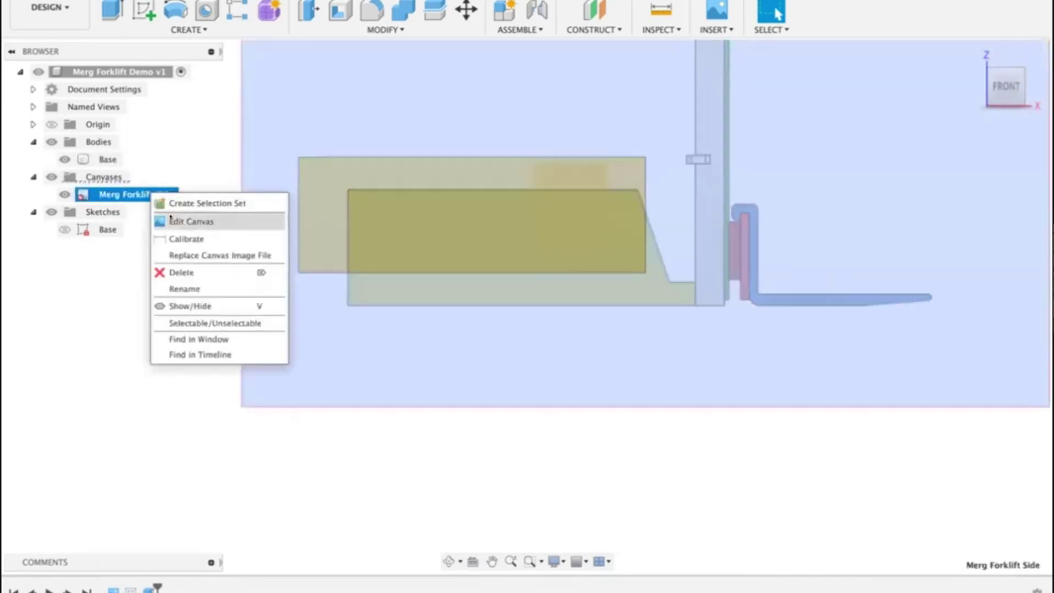
click(189, 221)
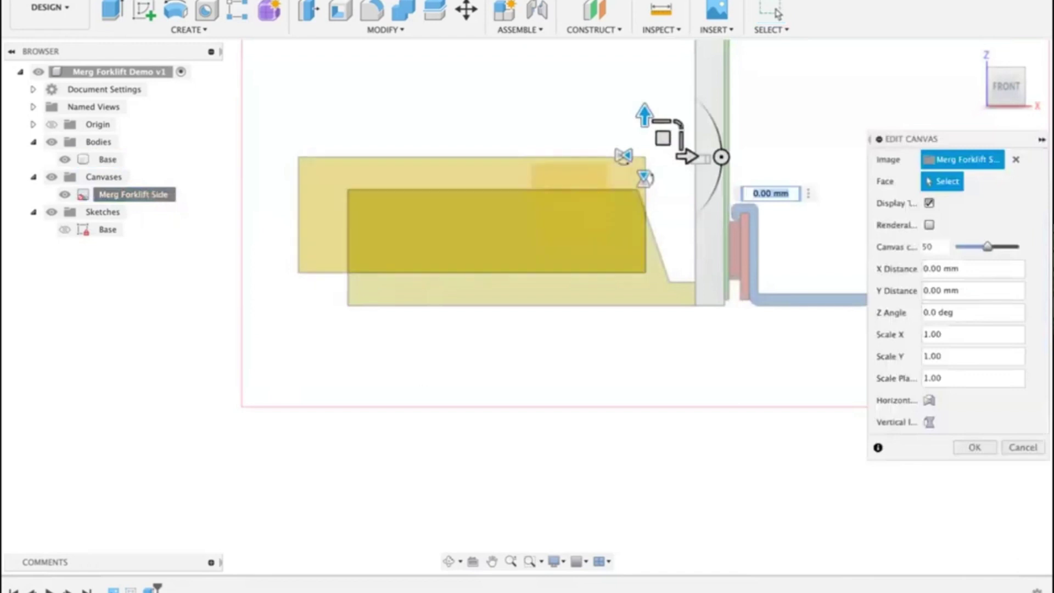
middle_drag(501, 108, 473, 207)
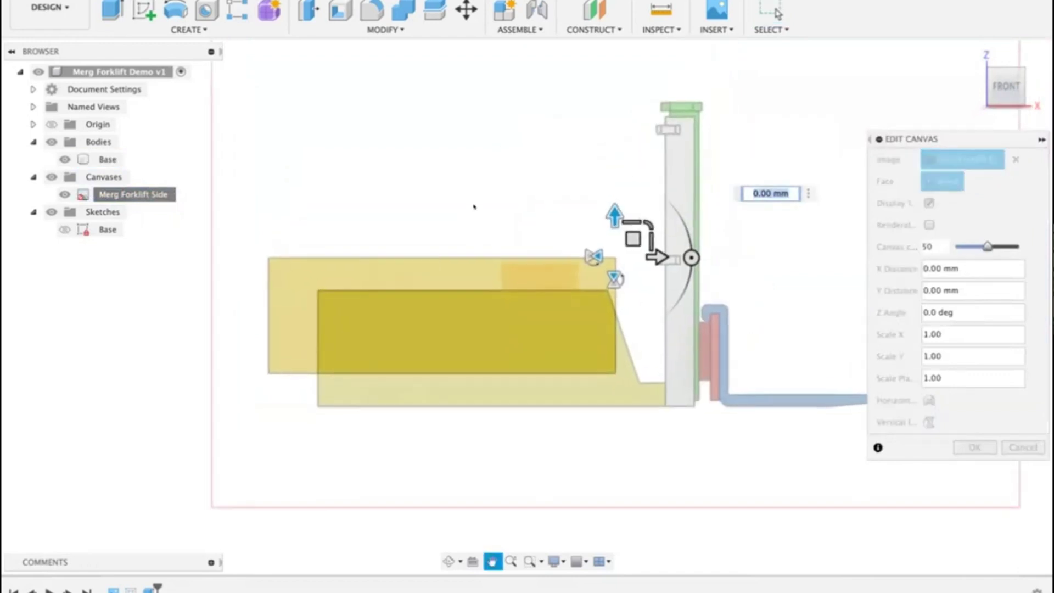
drag(632, 238, 583, 206)
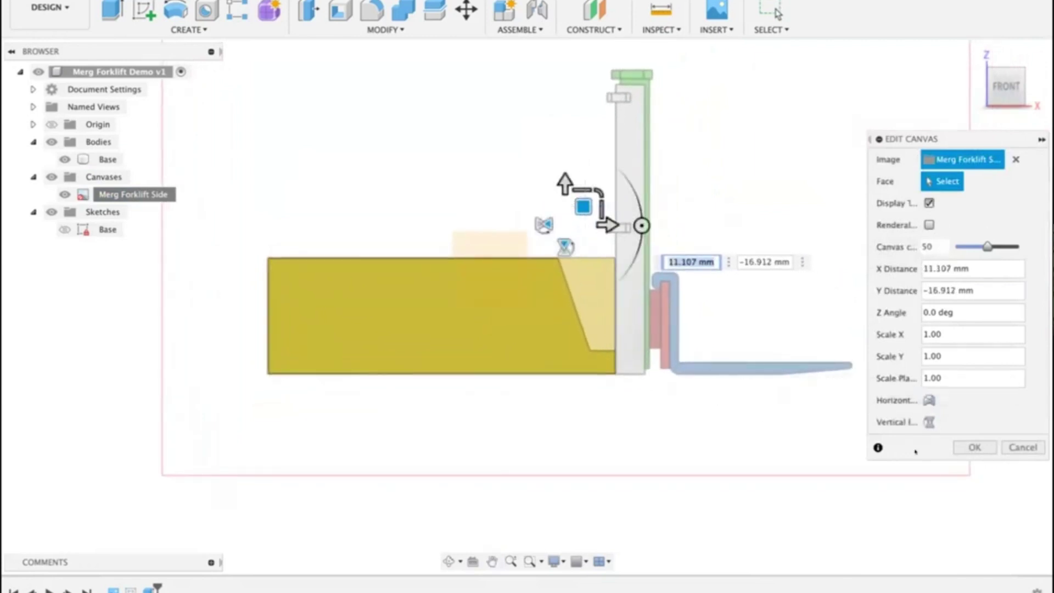
click(974, 446)
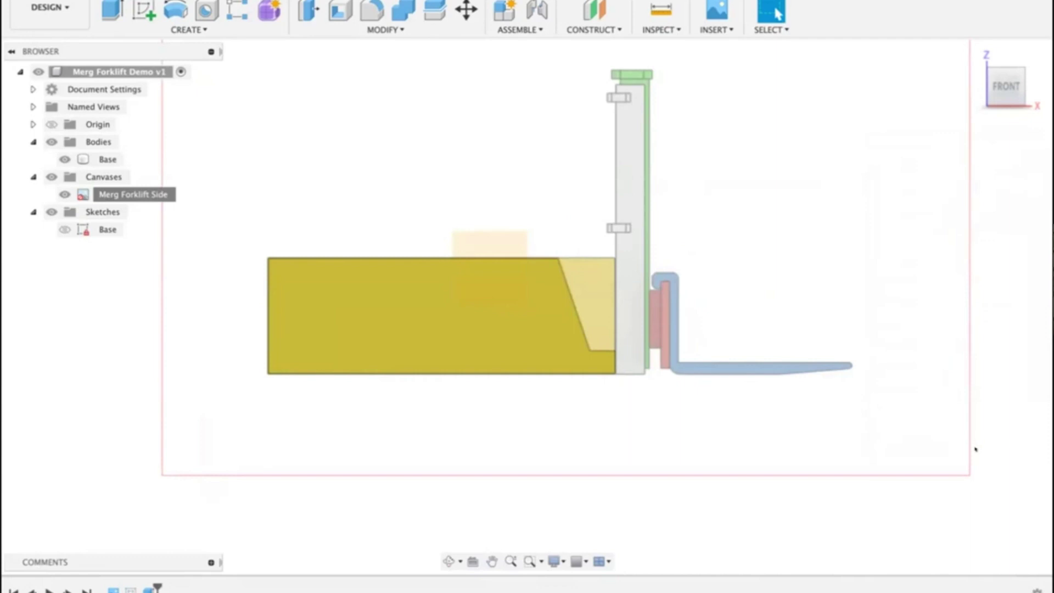
Step: Hide the Merg Forklift Side canvas and orbit to an angled view of the block
scroll(926, 289, down, 2)
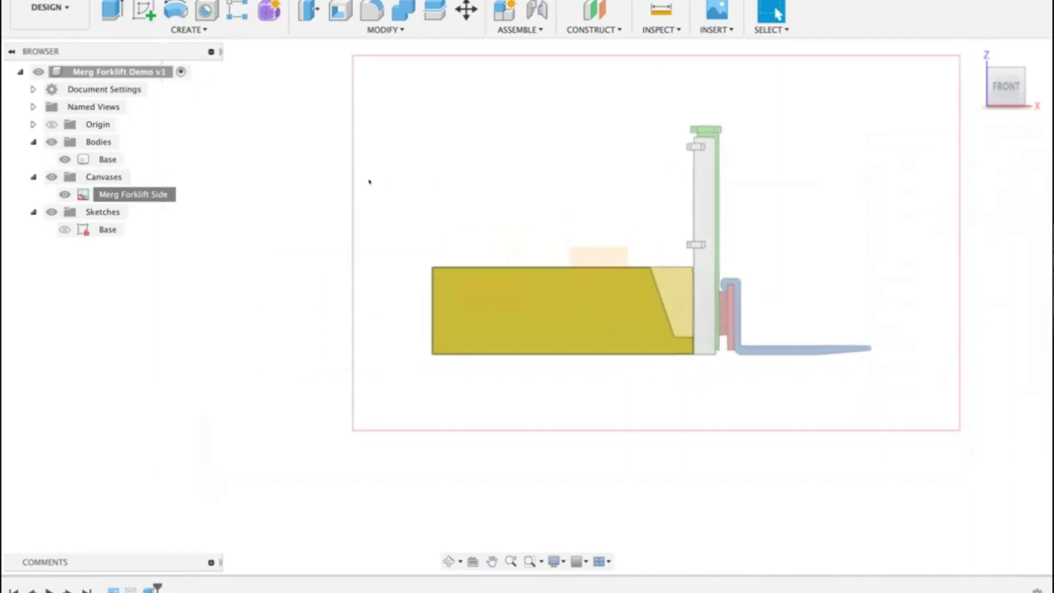
click(140, 197)
click(64, 194)
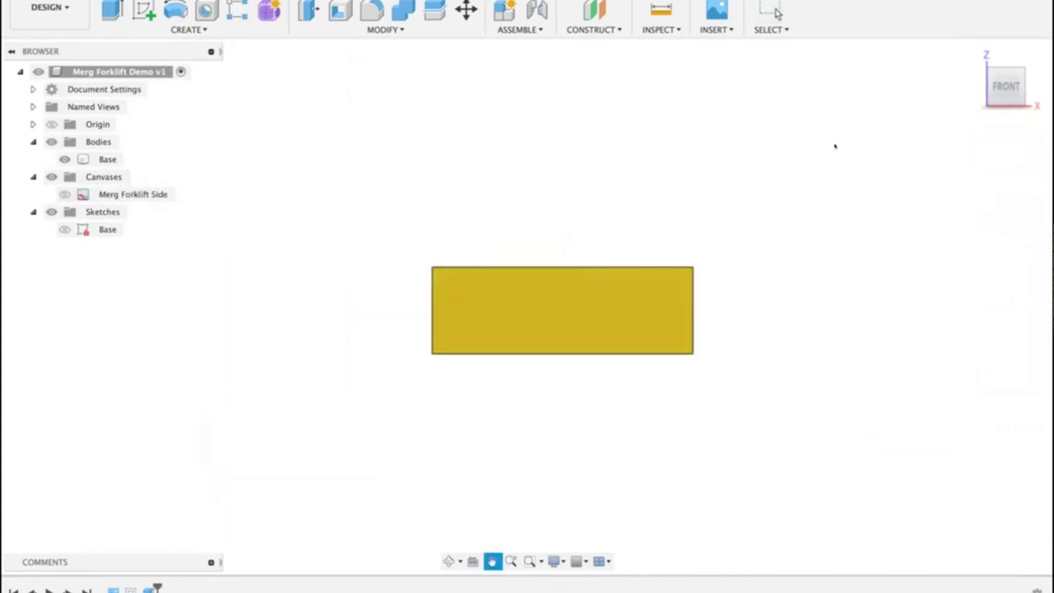
shift+middle_drag(835, 145, 775, 112)
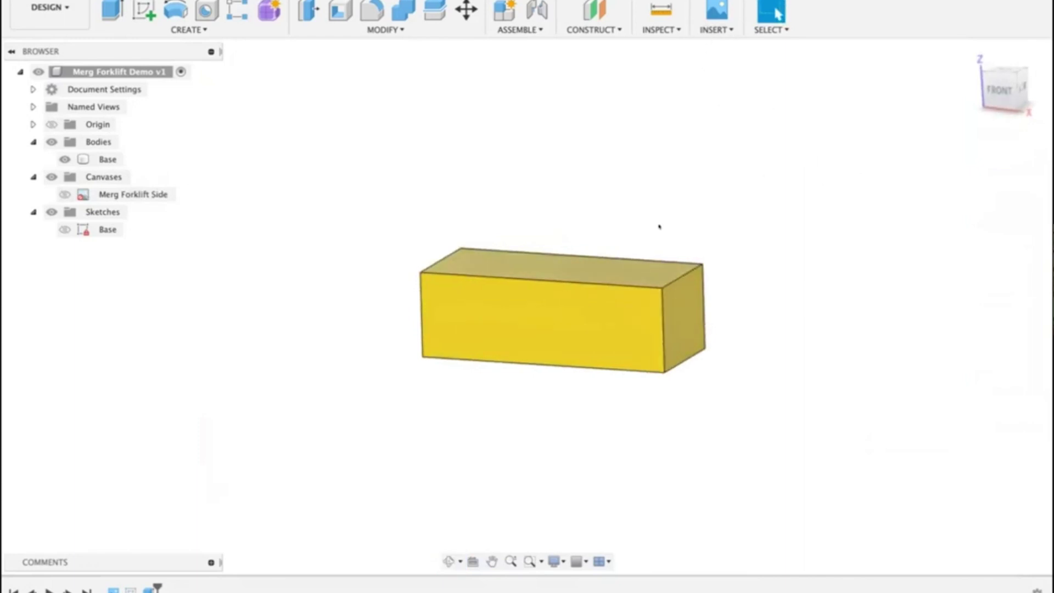
Step: Insert the Merg Forklift Top image from the computer as a new canvas
click(714, 30)
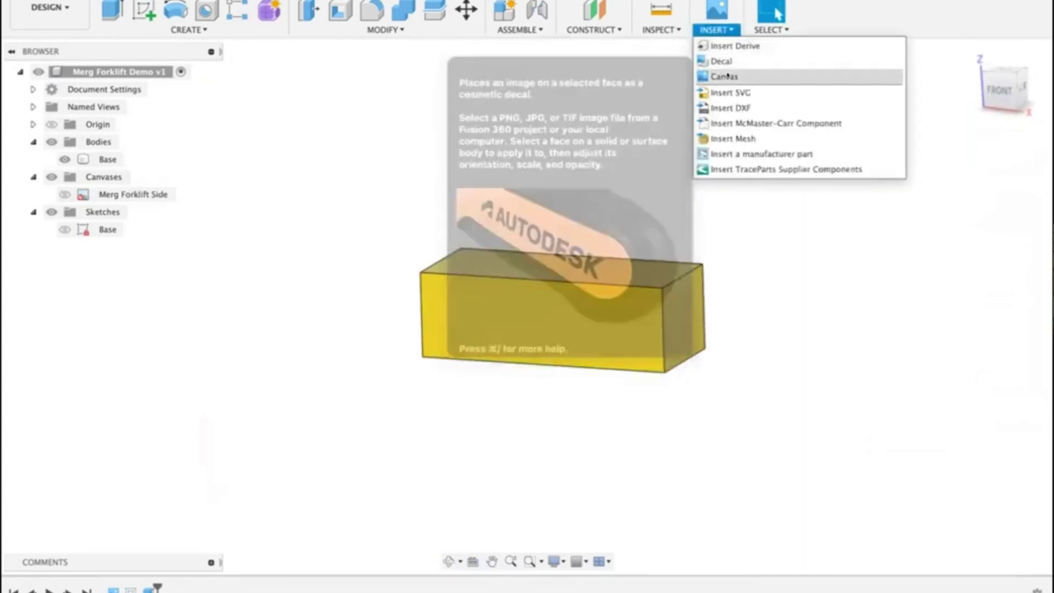
click(728, 77)
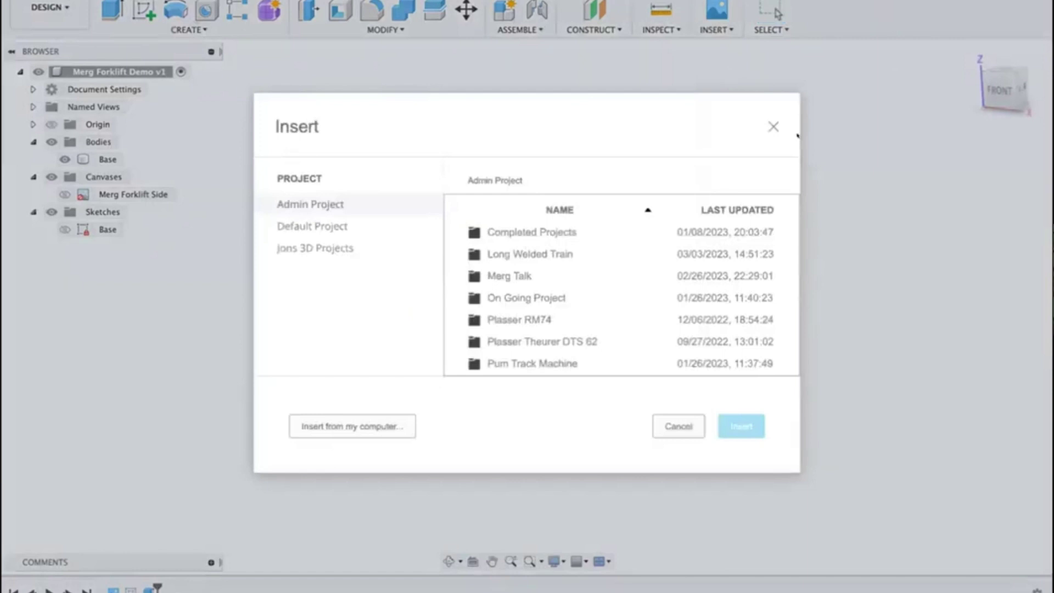
click(369, 418)
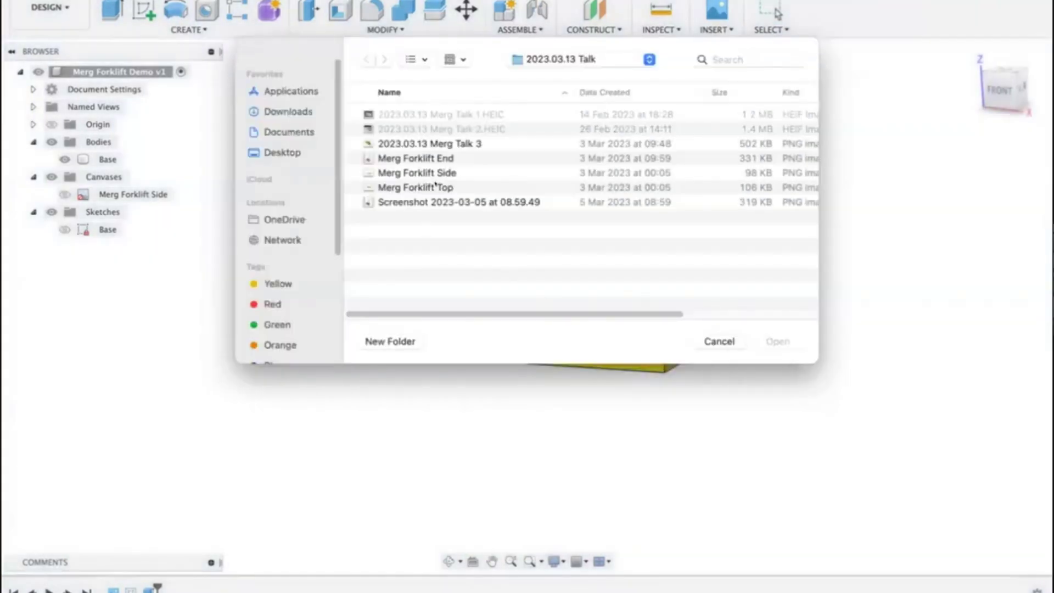
click(435, 186)
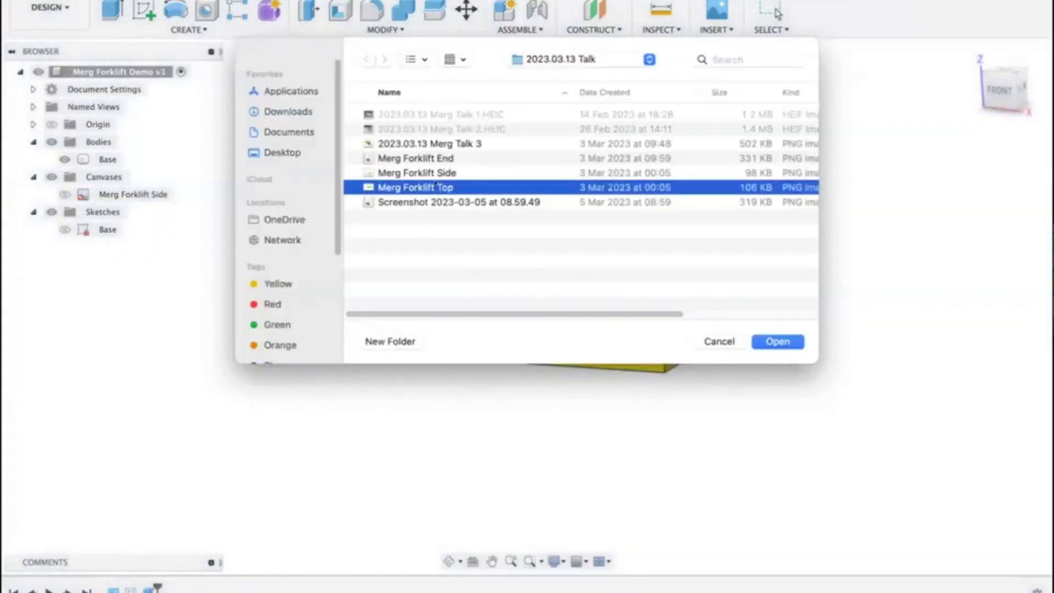
click(762, 344)
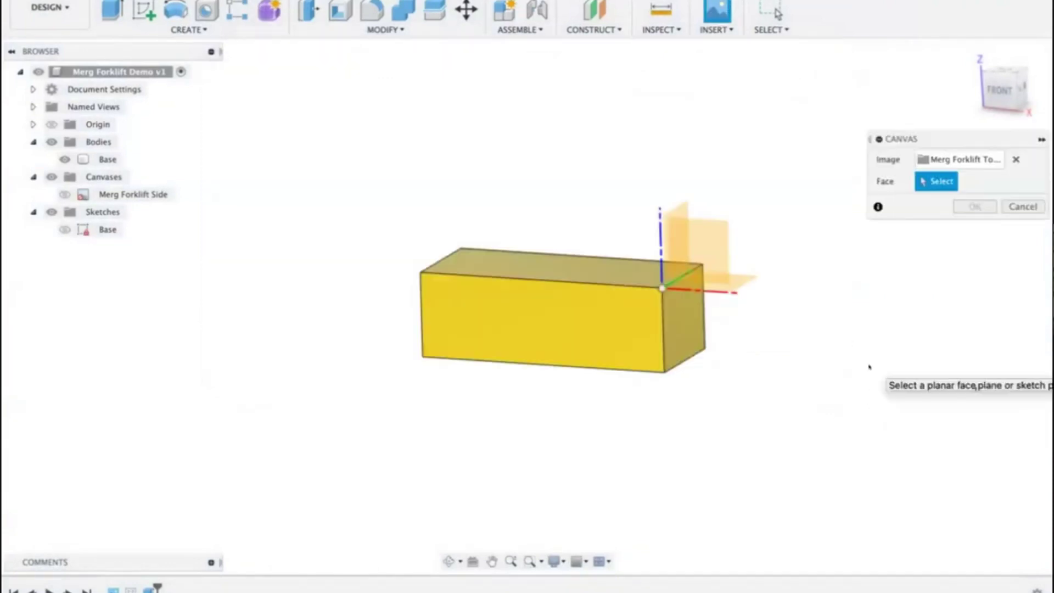
Step: Place the top image on the block's top face with a horizontal flip
mouse_move(869, 366)
shift+middle_down()
mouse_move(841, 390)
mouse_move(857, 378)
shift+middle_up()
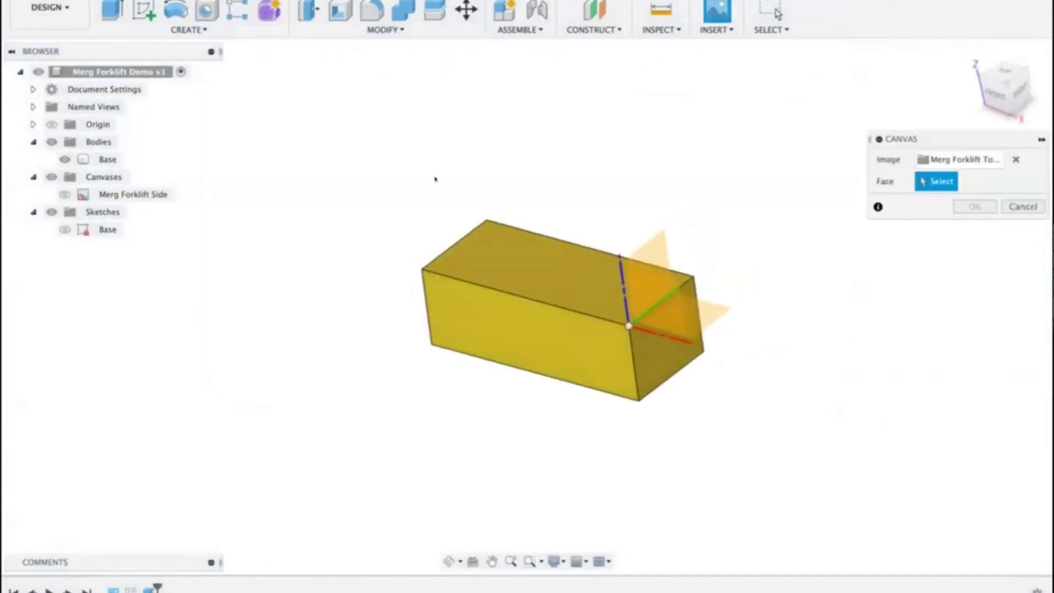
click(509, 261)
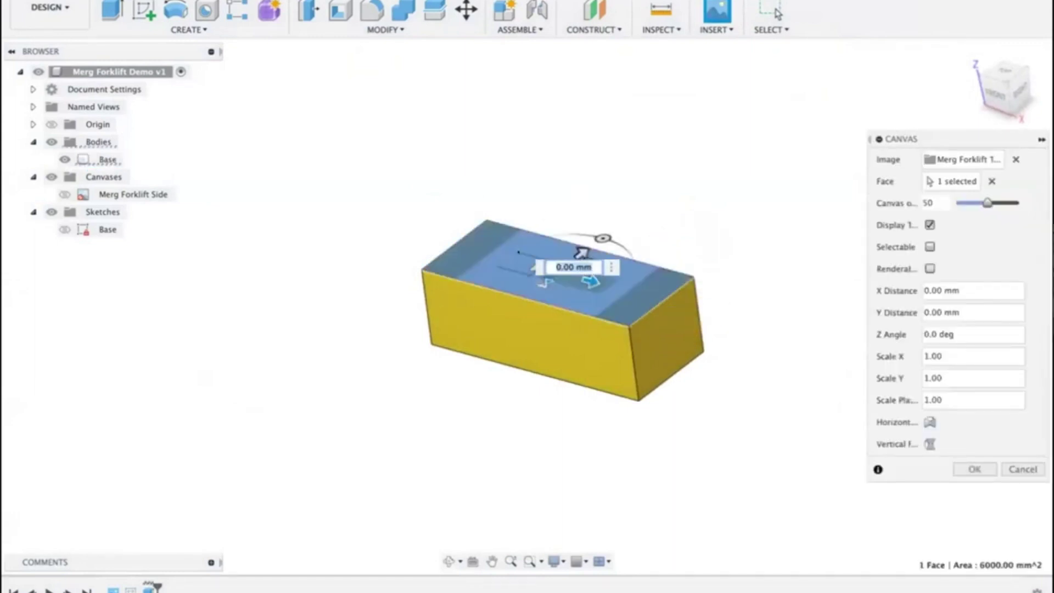
scroll(529, 250, up, 5)
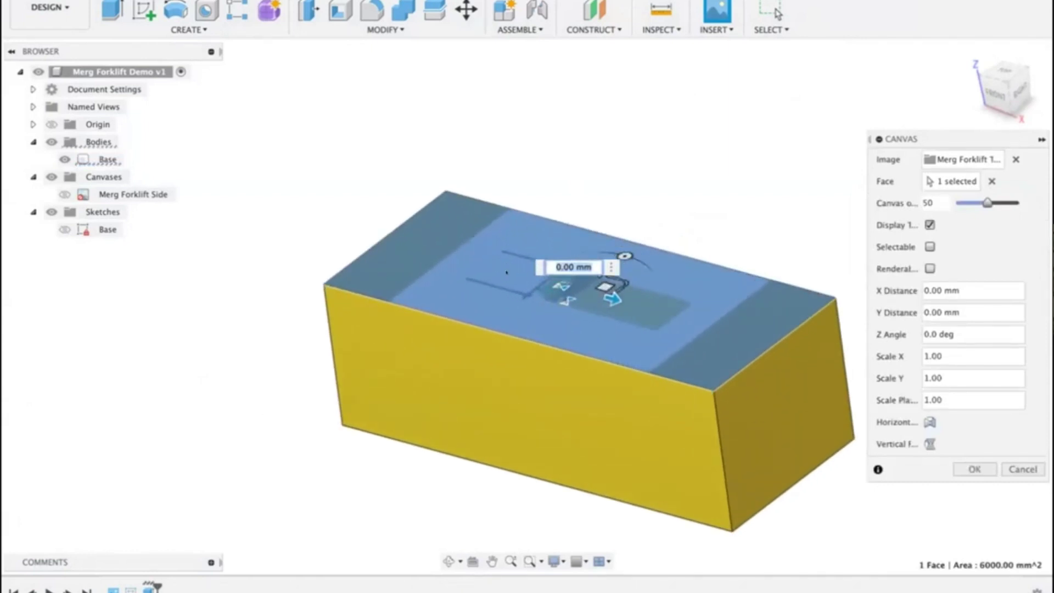
click(928, 420)
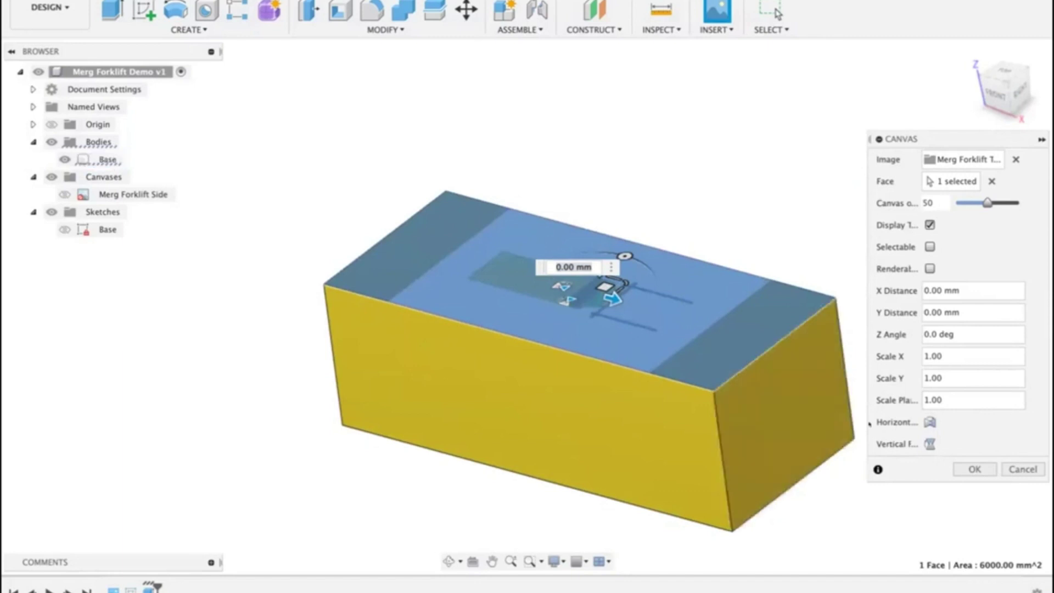
click(960, 471)
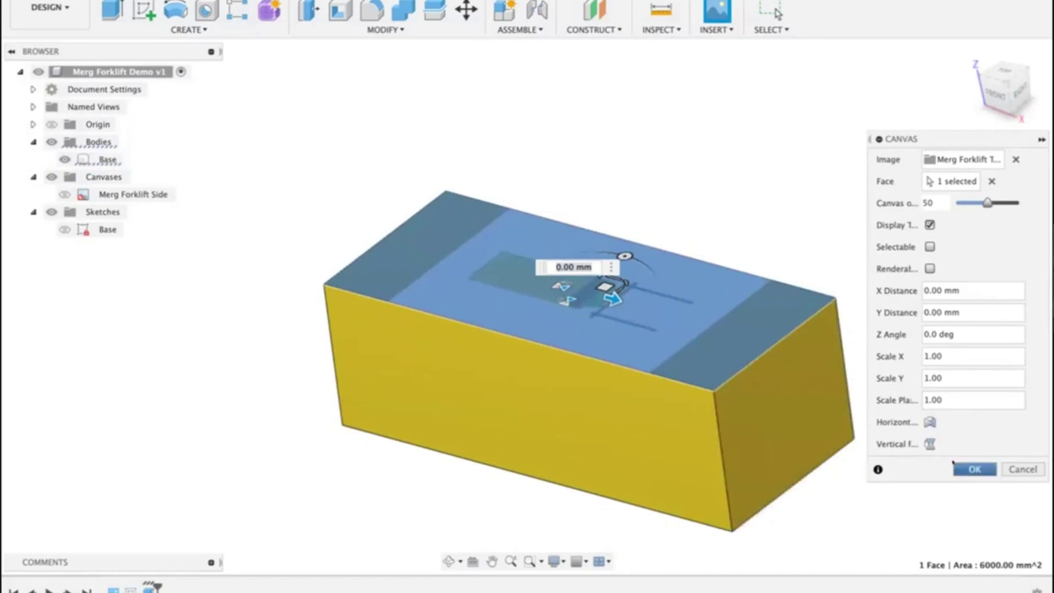
click(958, 467)
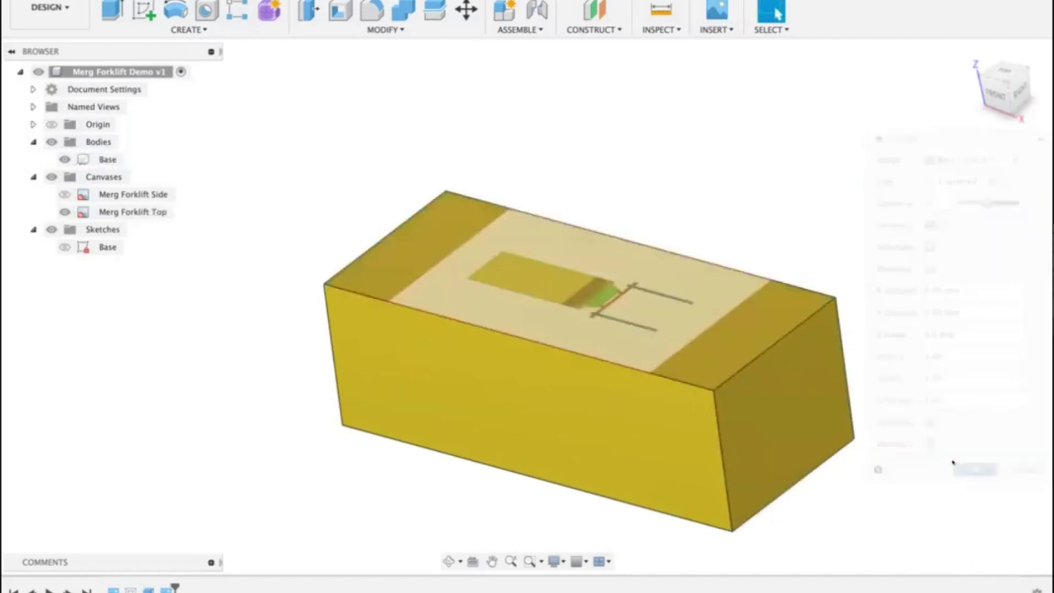
click(380, 306)
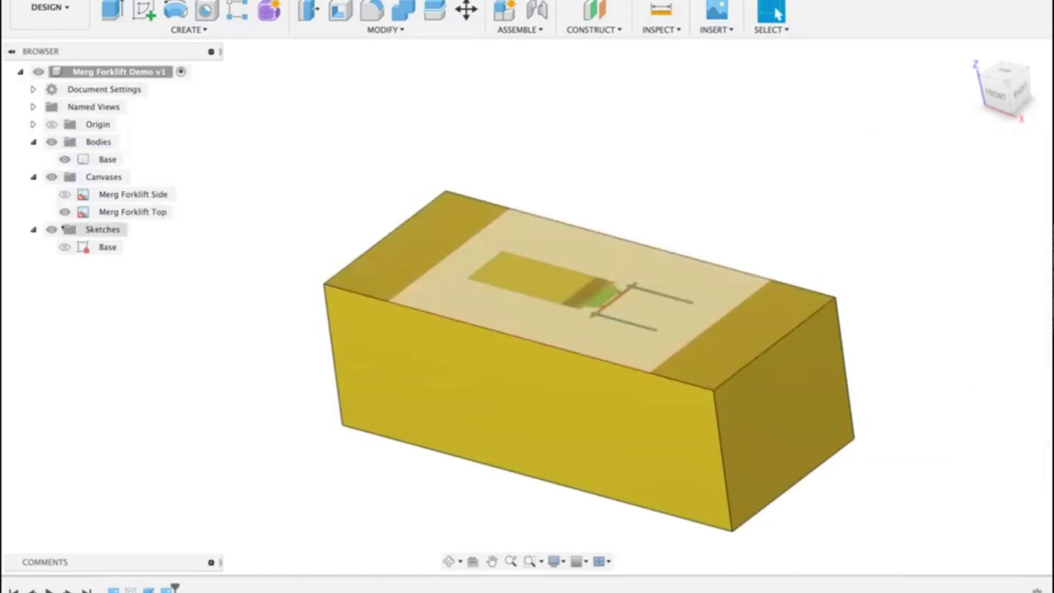
Step: Hide the Base body and switch to the Top view
click(65, 159)
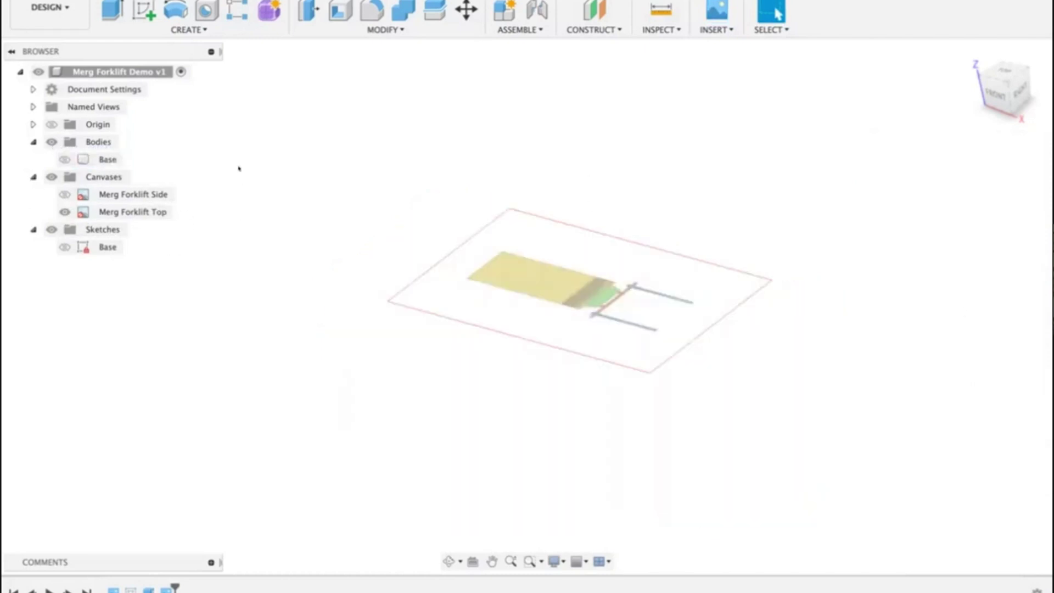
mouse_move(996, 72)
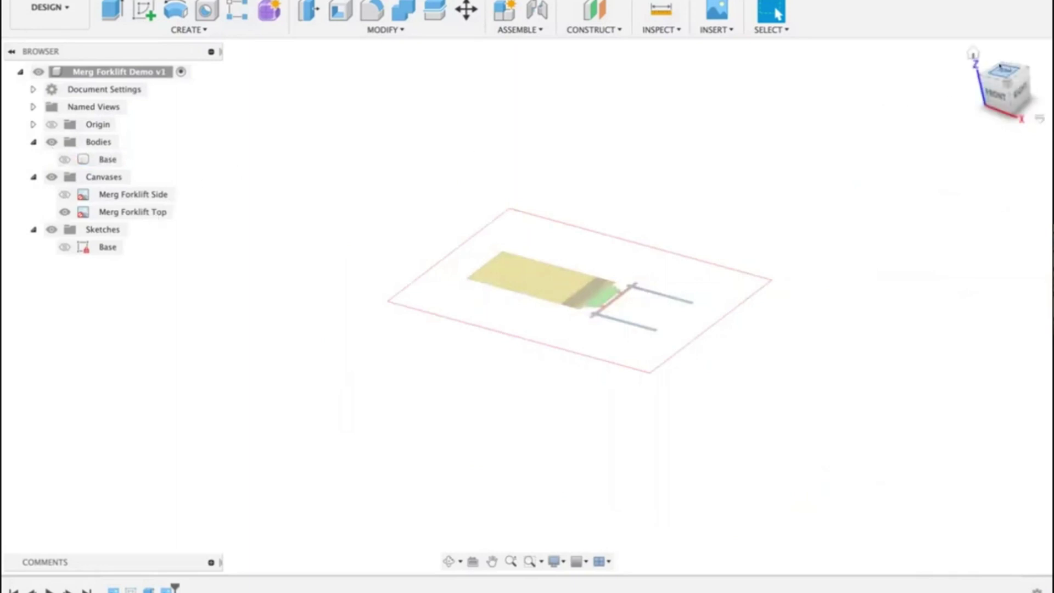
click(996, 72)
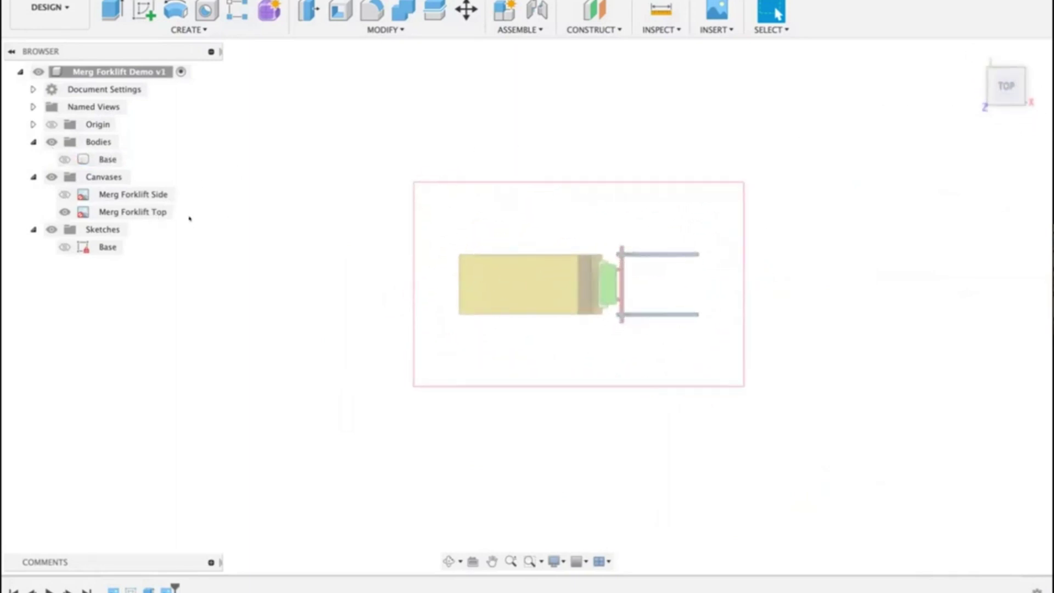
Step: Calibrate the Merg Forklift Top canvas to 100 mm across the body's bottom corners
right_click(120, 206)
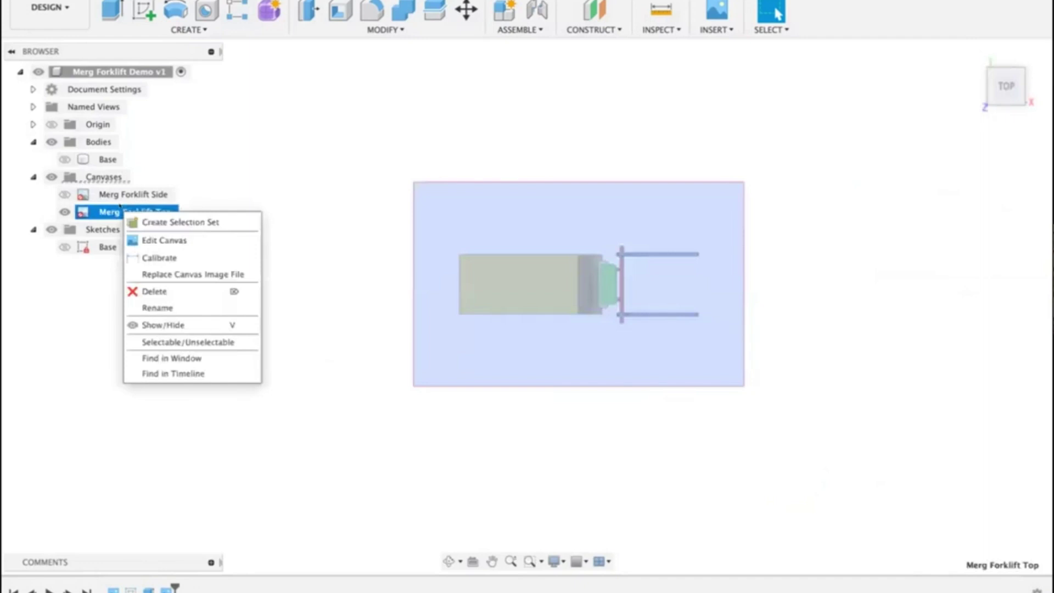
click(159, 258)
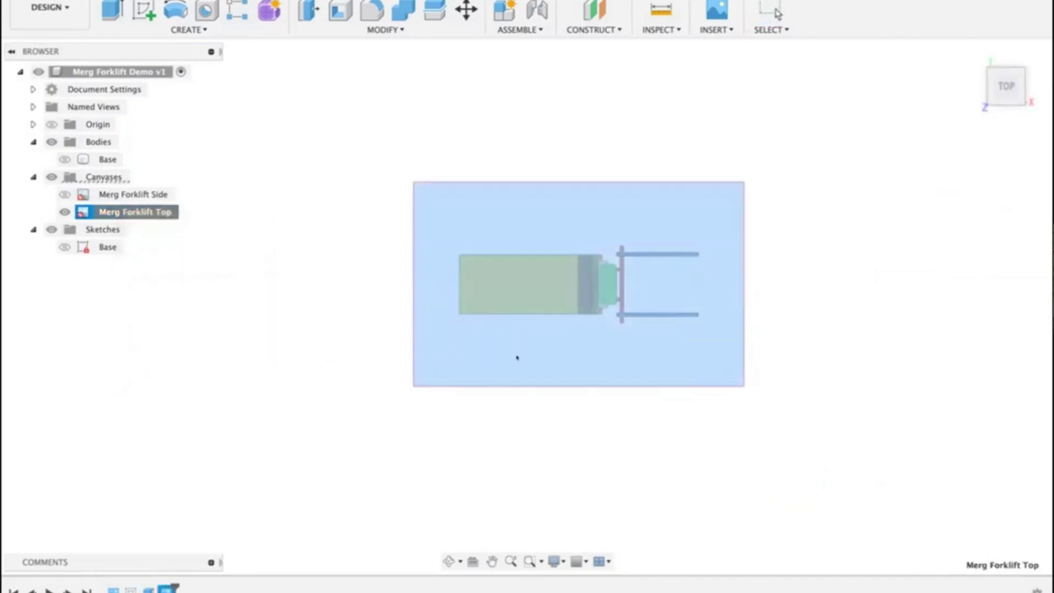
scroll(528, 343, up, 5)
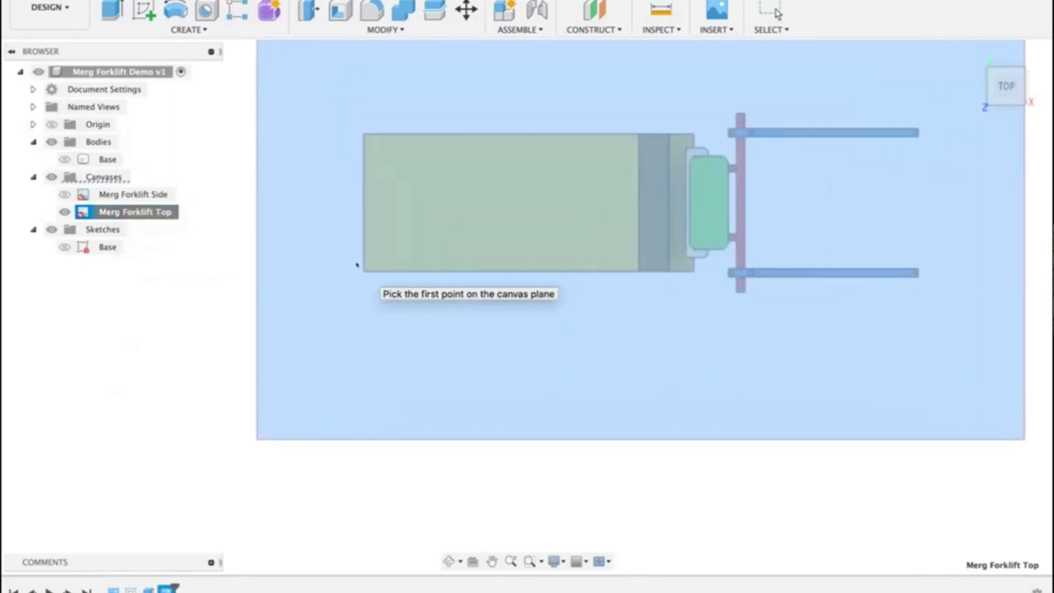
click(362, 269)
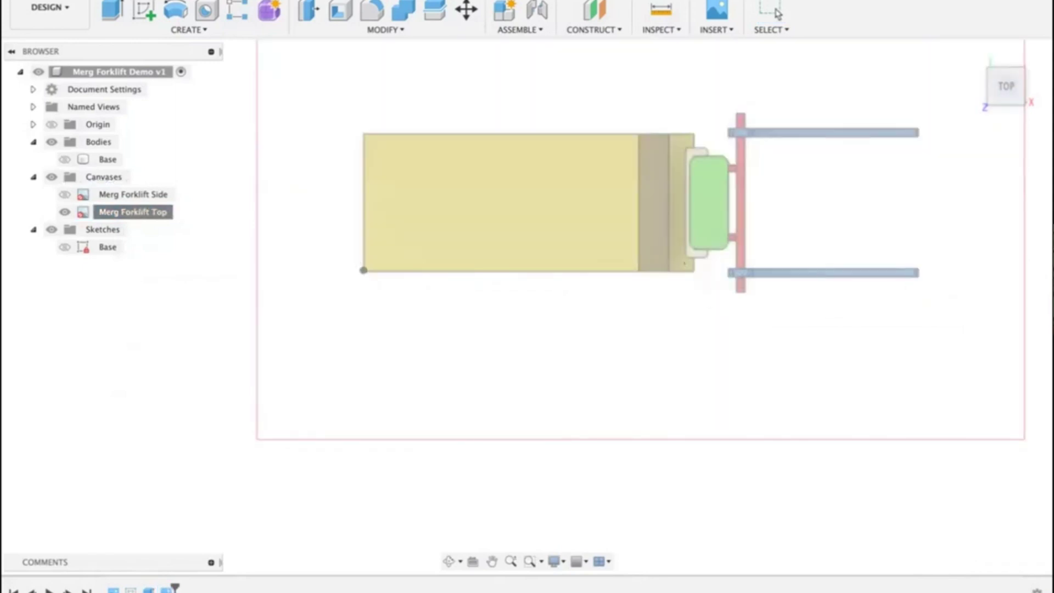
click(694, 270)
text(100)
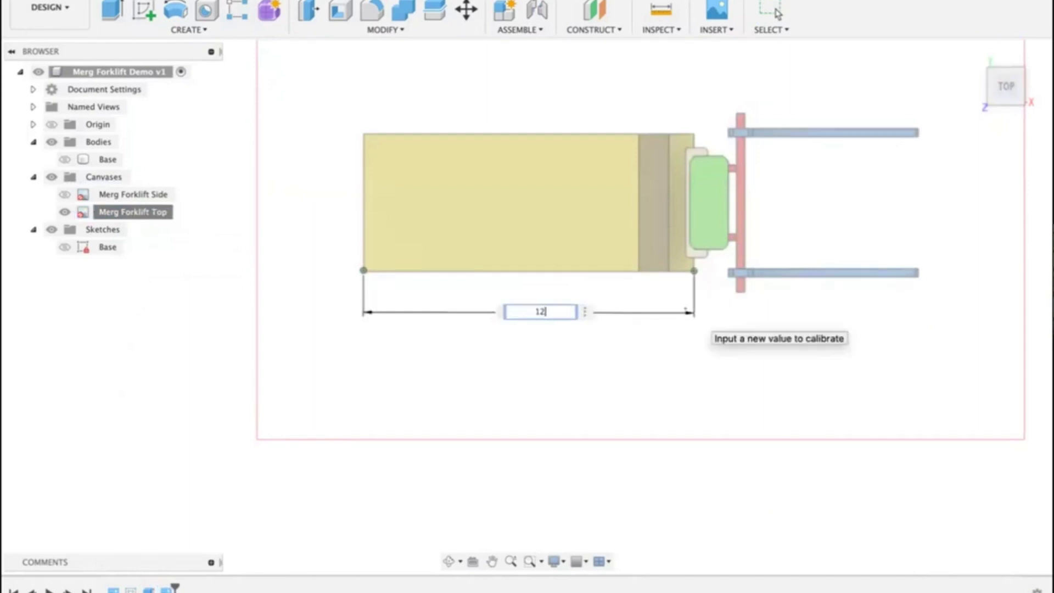
key(Return)
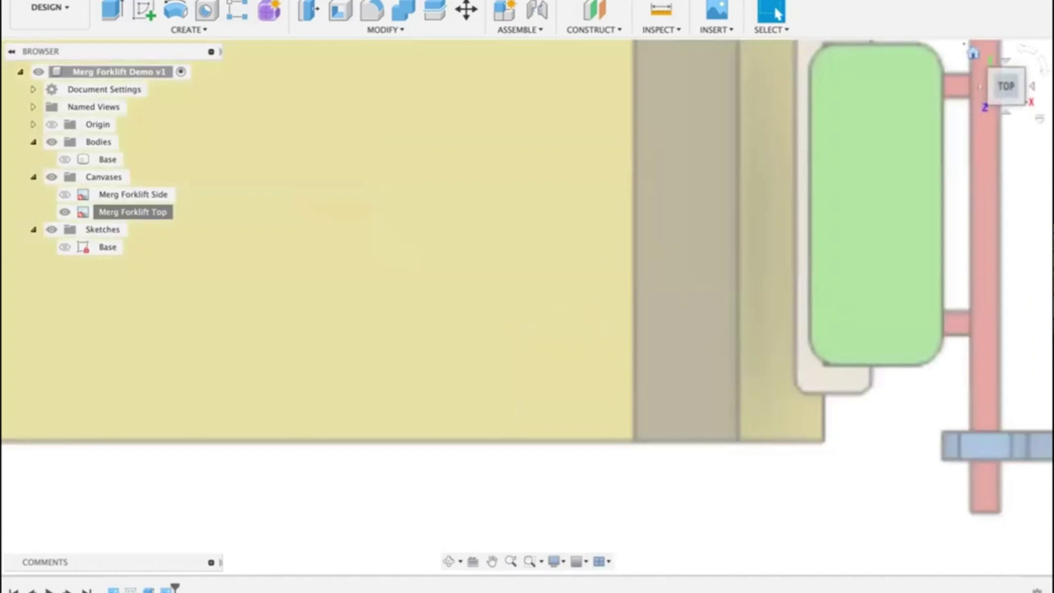
click(972, 53)
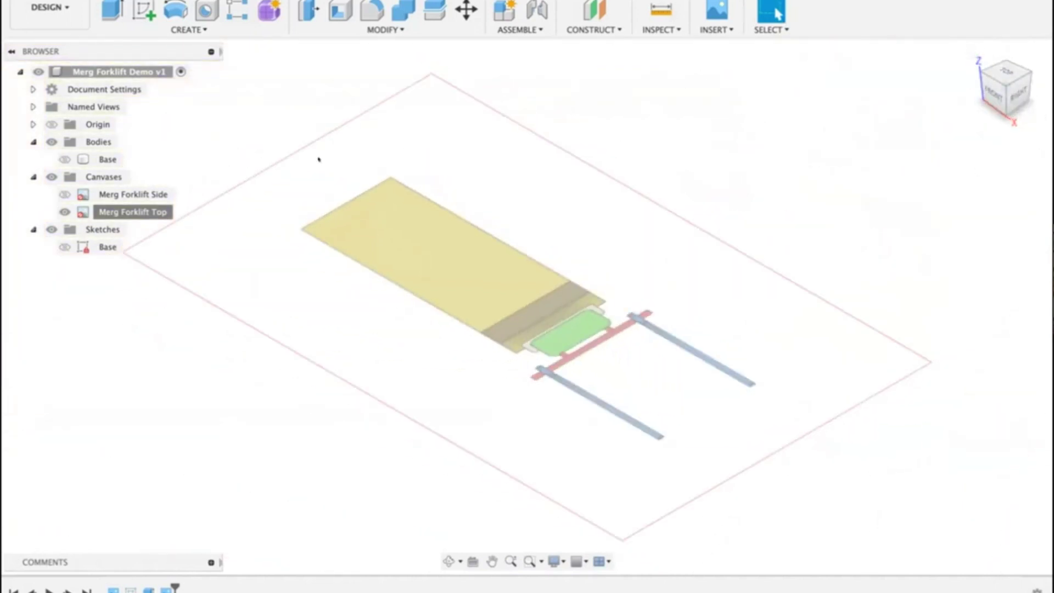
Step: Show the Base body in Top view and cancel a second calibration attempt
click(54, 158)
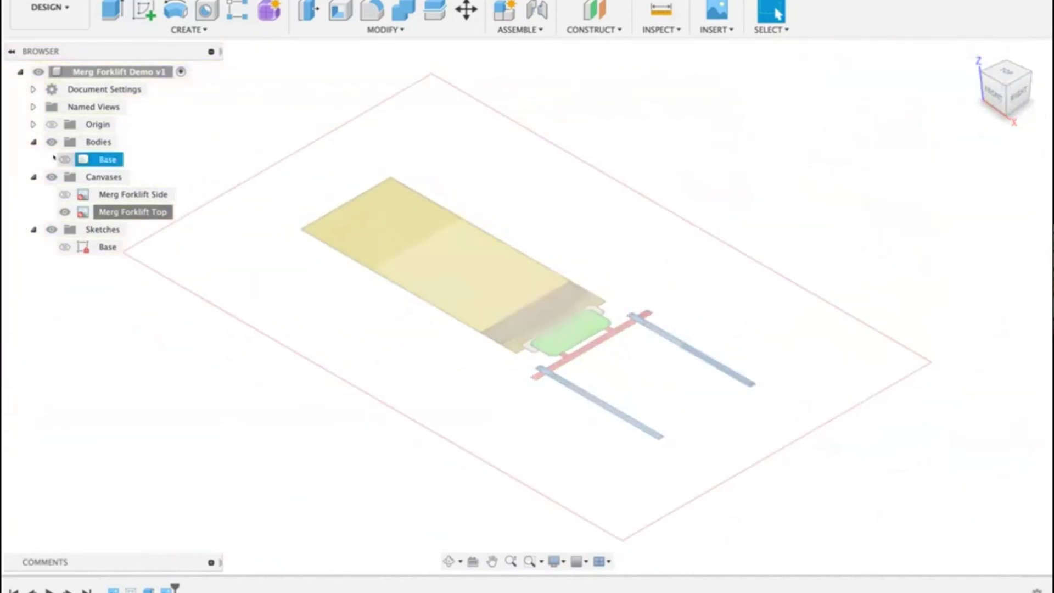
click(63, 159)
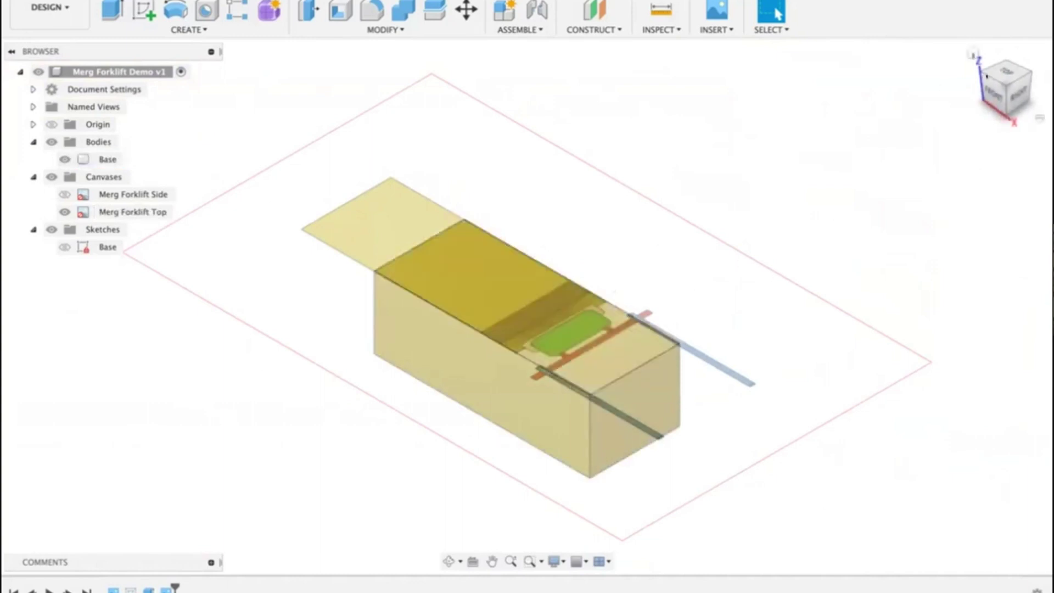
click(1006, 72)
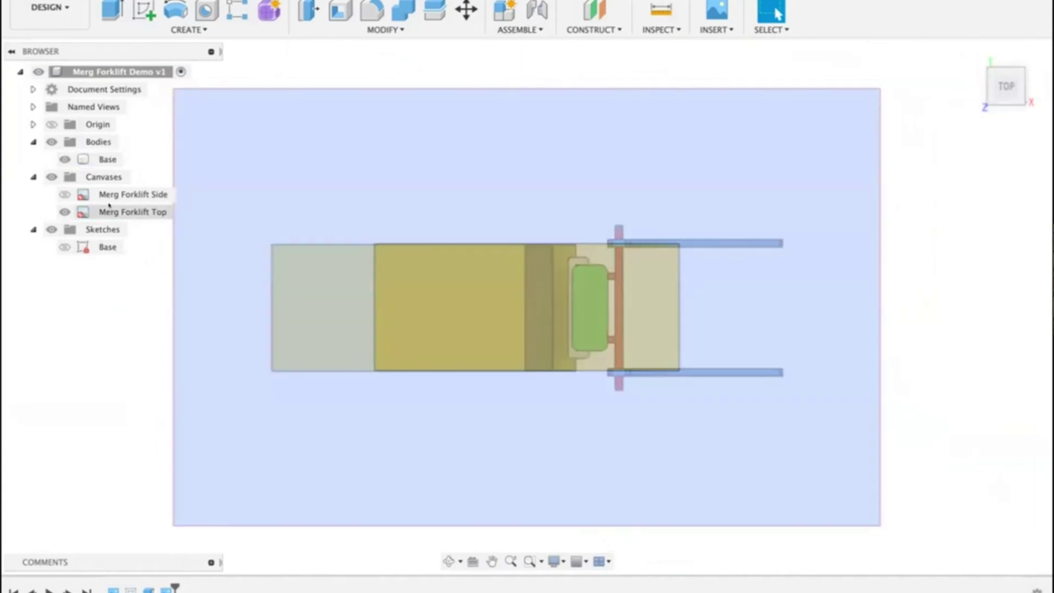
right_click(108, 211)
click(125, 256)
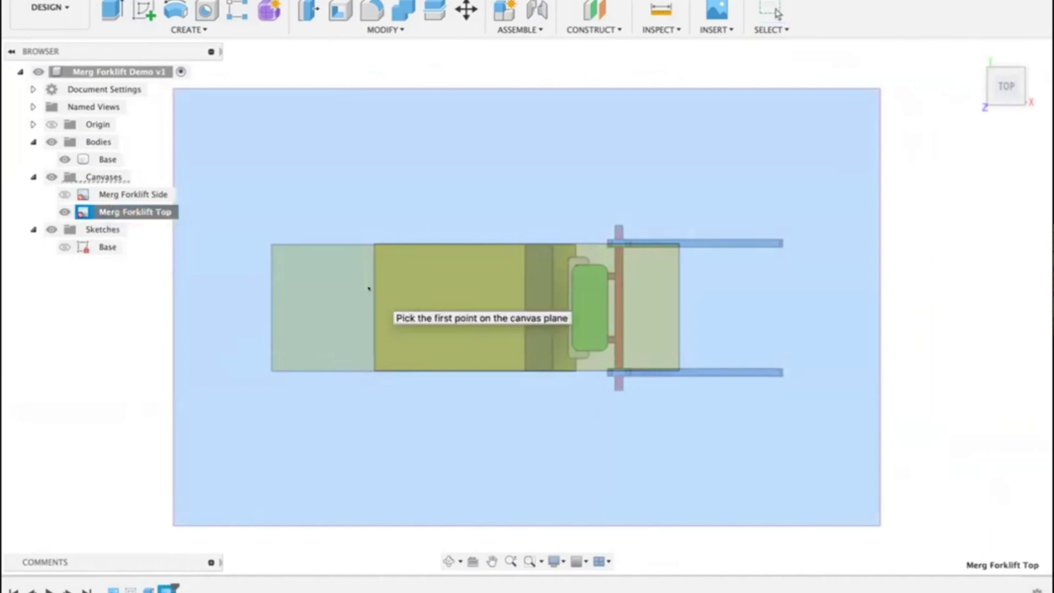
scroll(368, 288, up, 3)
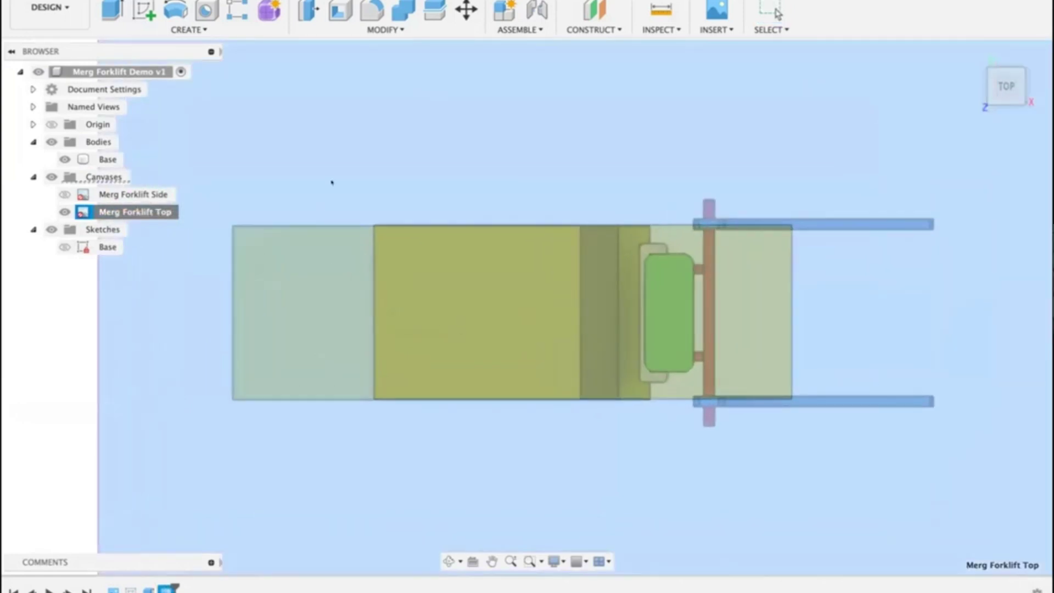
key(Escape)
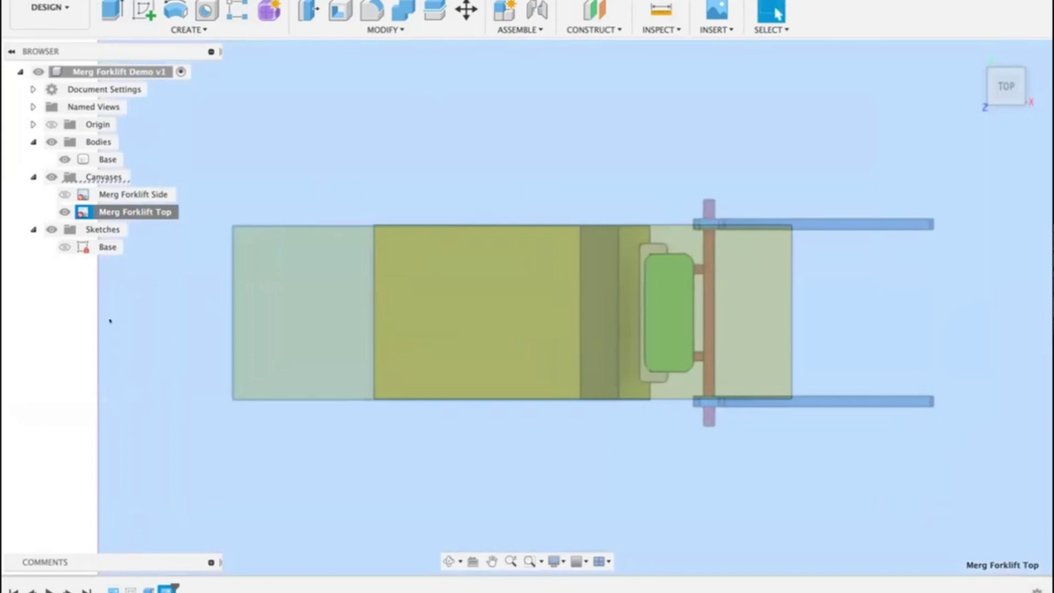
key(Escape)
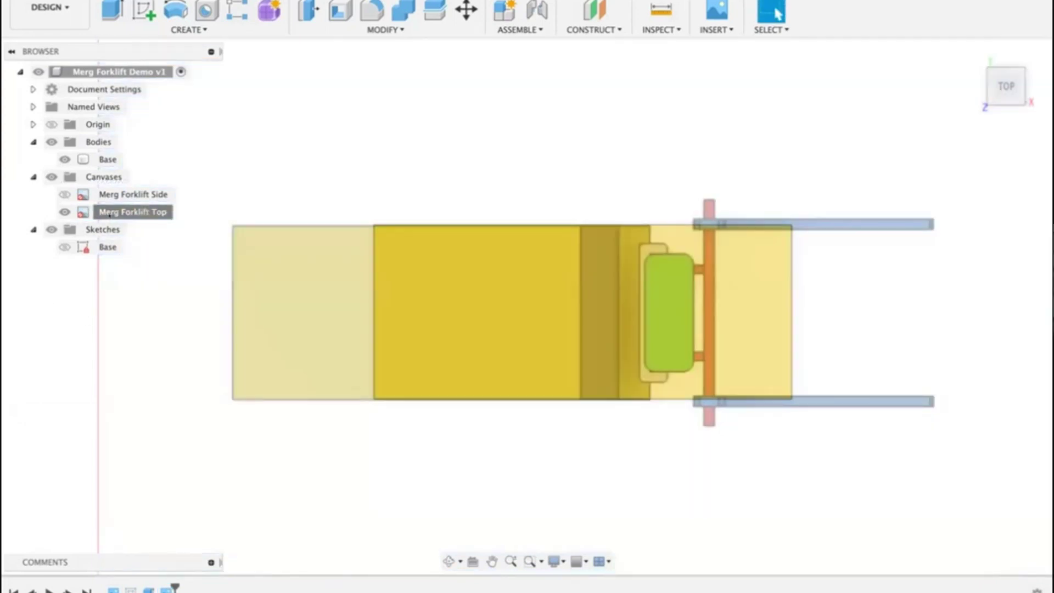
Step: Edit the Merg Forklift Top canvas, sliding it 41.093 mm along X to line up with the block
click(118, 211)
right_click(119, 212)
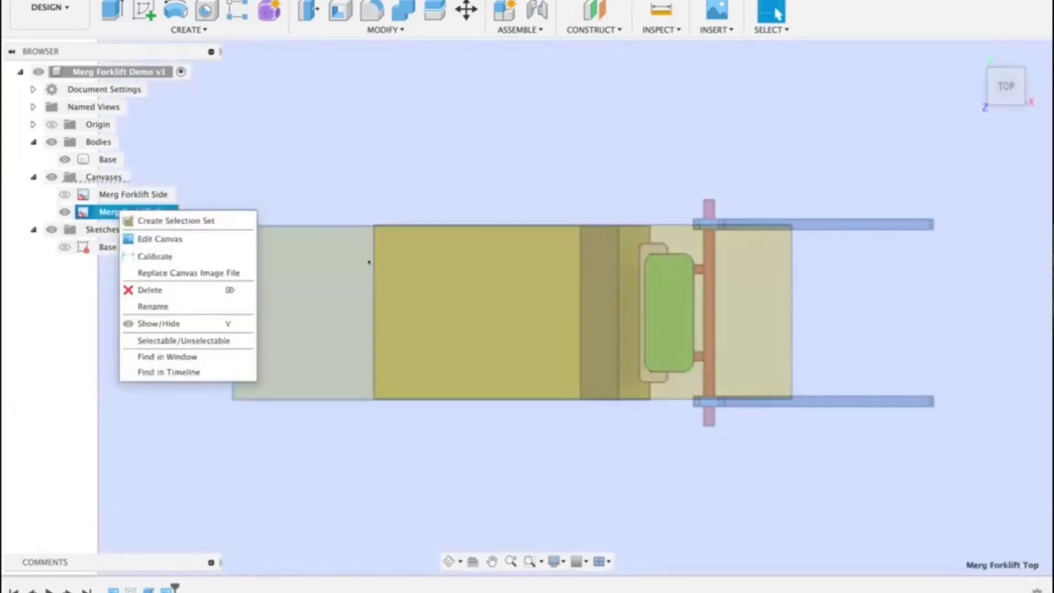
click(168, 238)
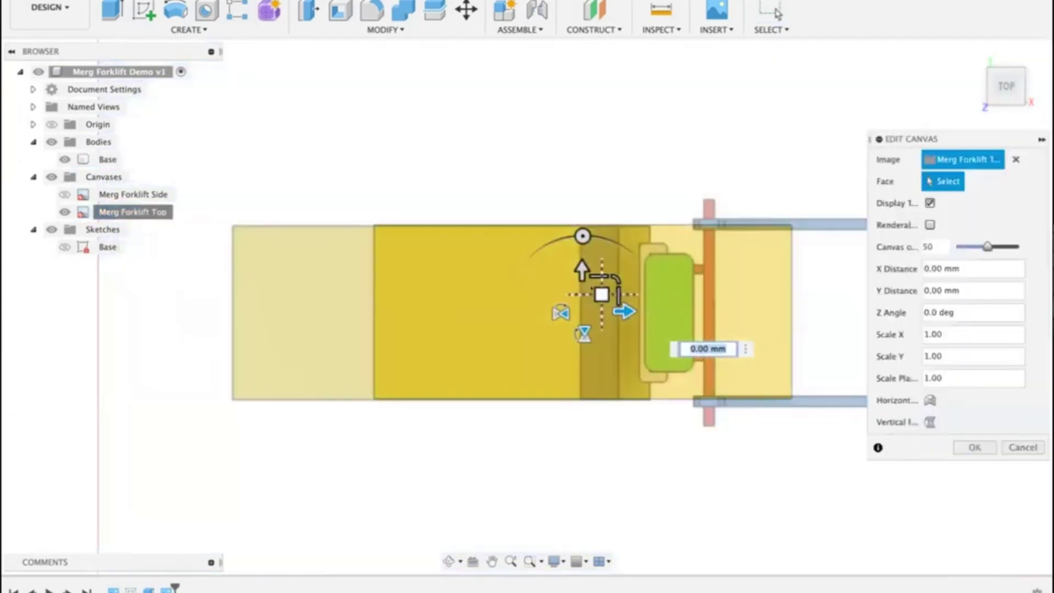
drag(602, 294, 744, 294)
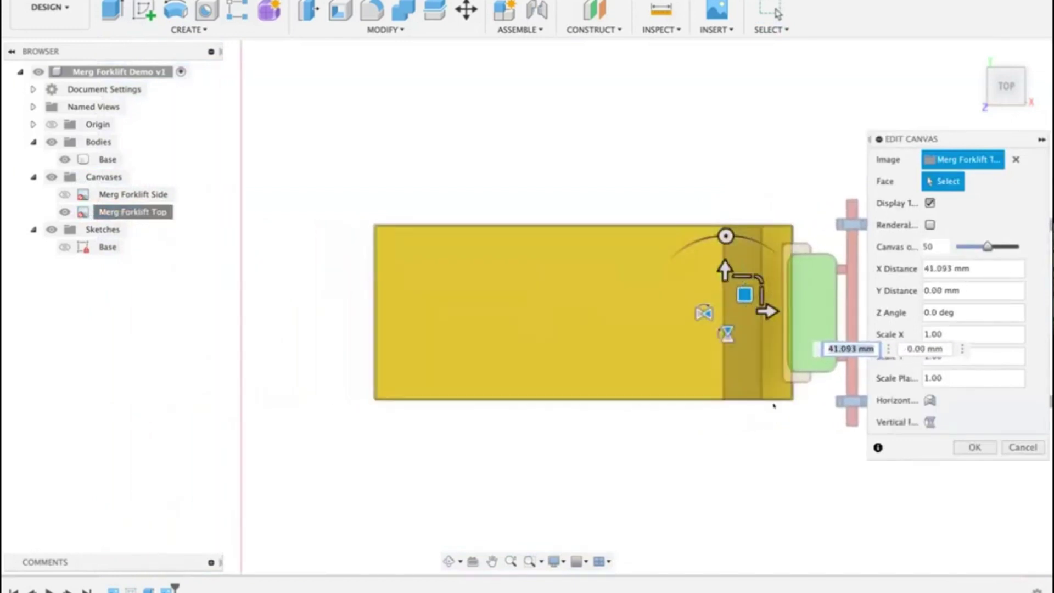
click(974, 447)
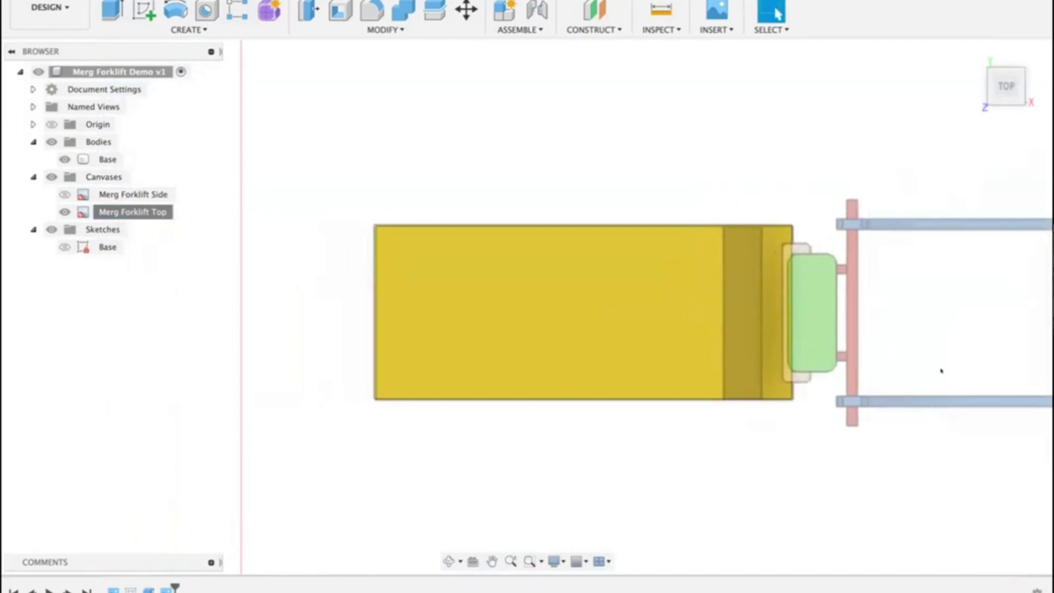
Step: Hide the Merg Forklift Side and Top canvases and view the block from the Right
click(966, 52)
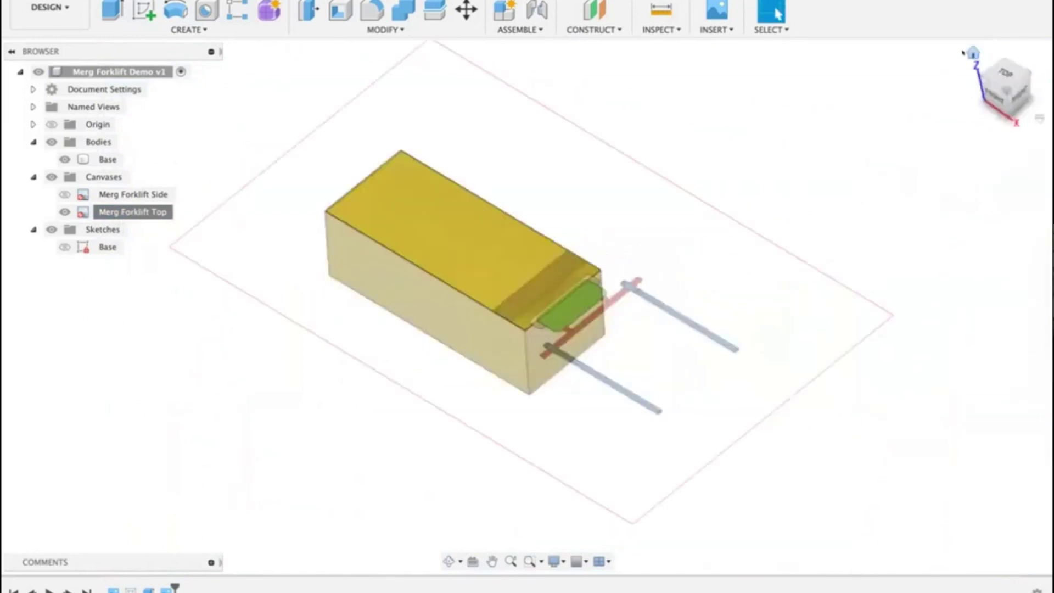
click(54, 194)
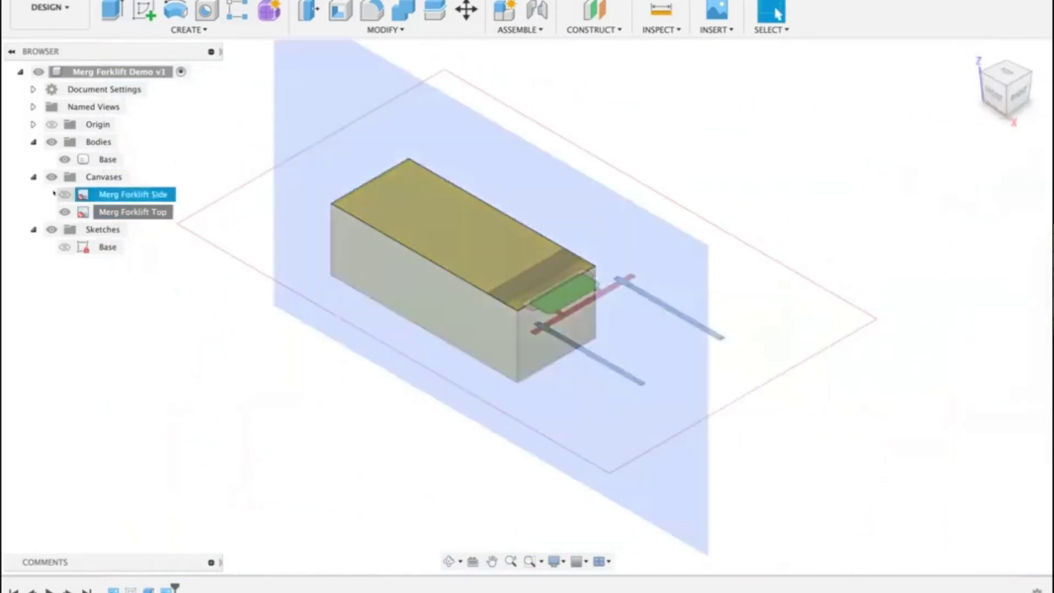
click(65, 195)
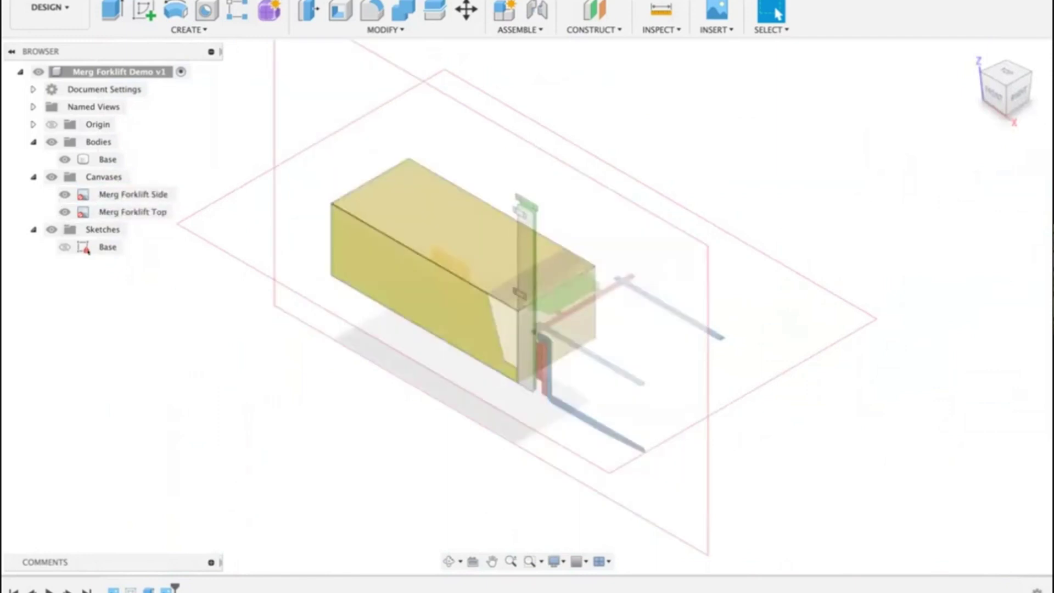
click(64, 195)
click(64, 212)
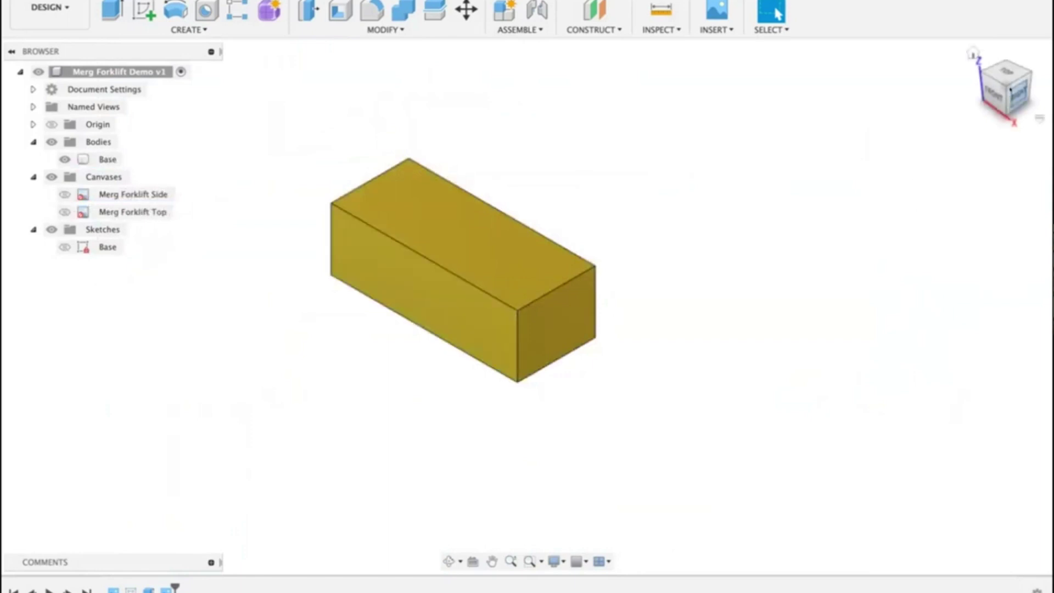
click(1012, 91)
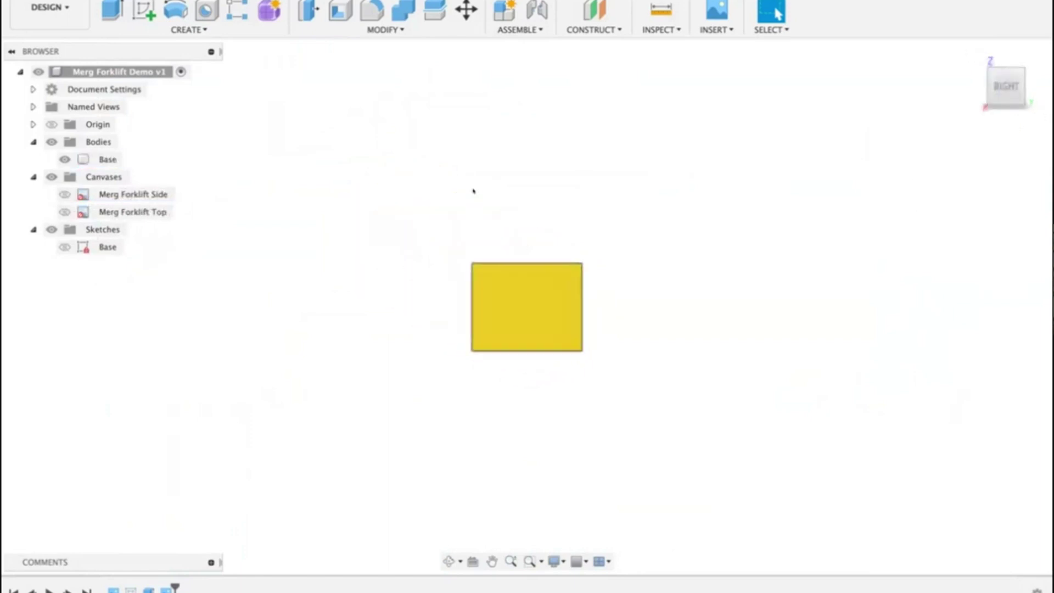
Step: Load the Screenshot 2023-03-05 at 08.59.49 image from the computer as a new canvas
click(708, 20)
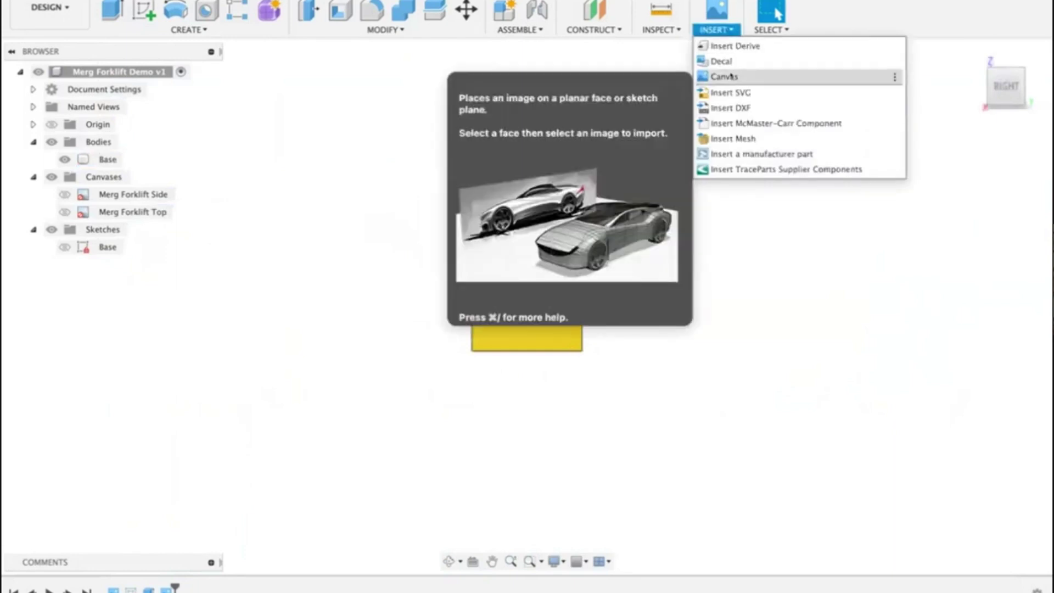
click(718, 76)
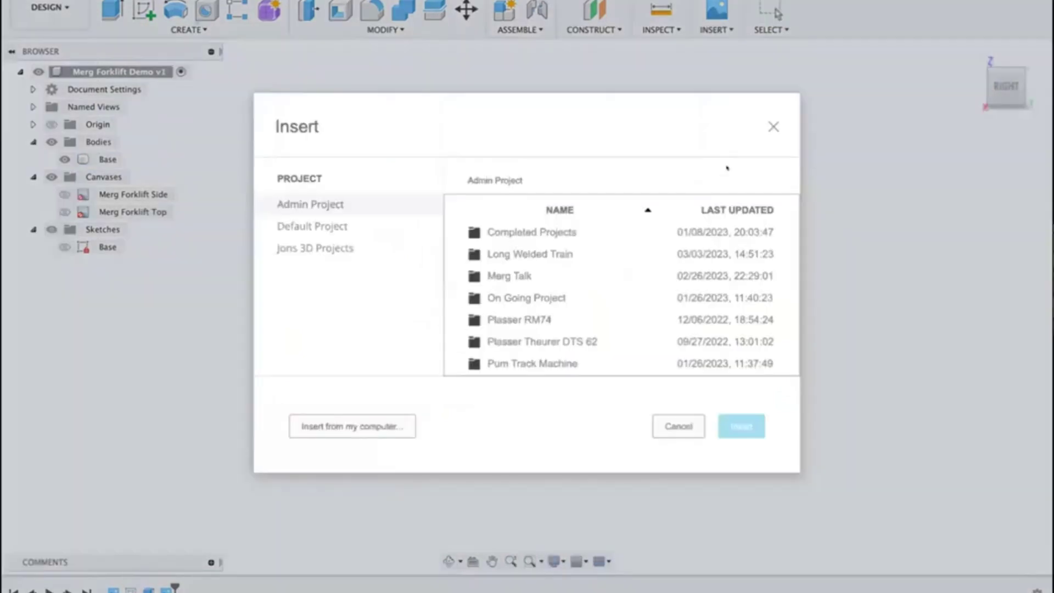
click(352, 426)
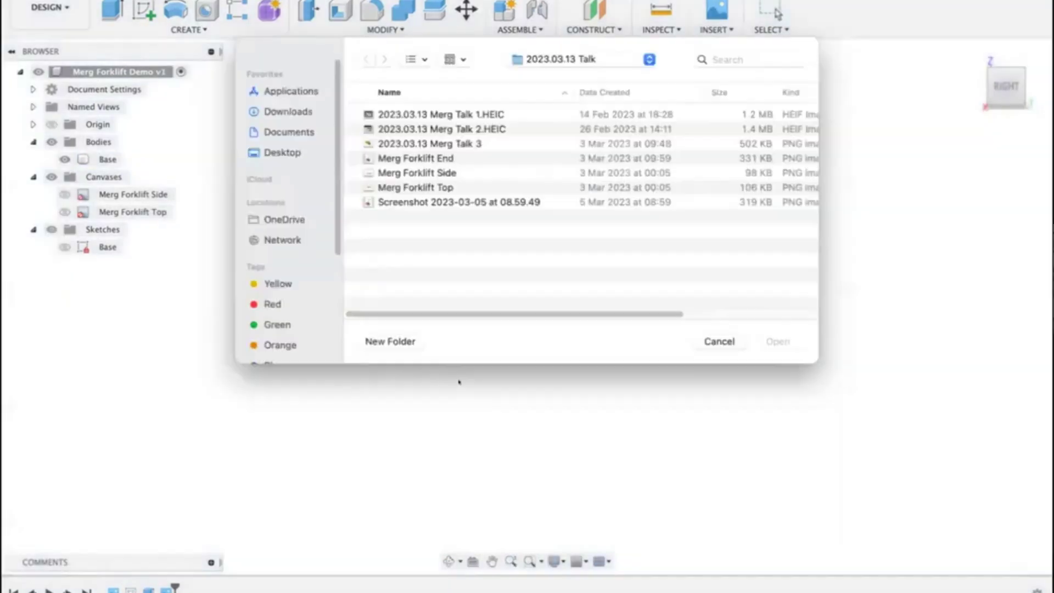
click(413, 202)
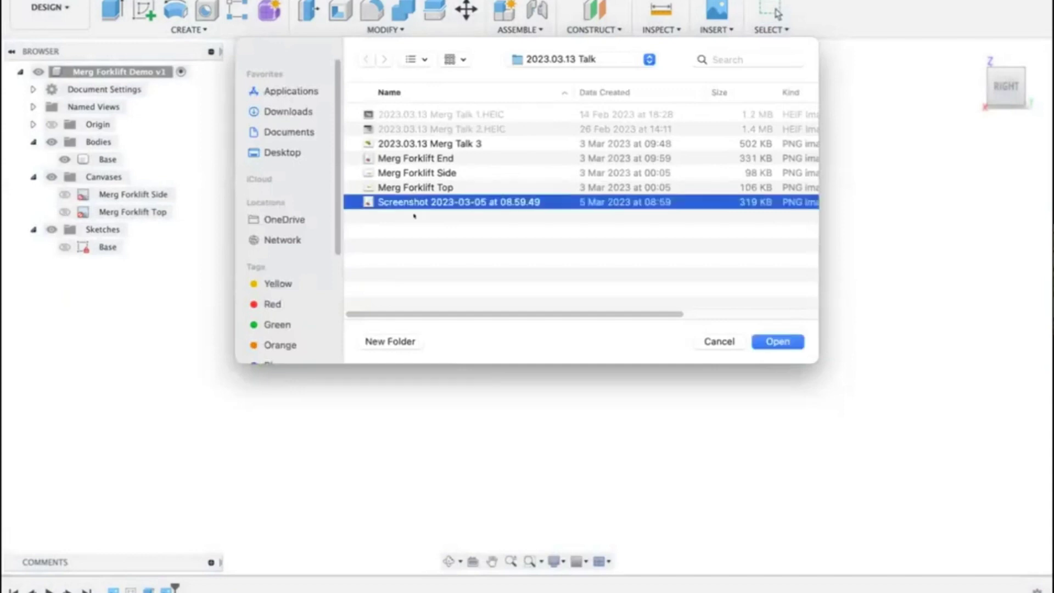
click(772, 336)
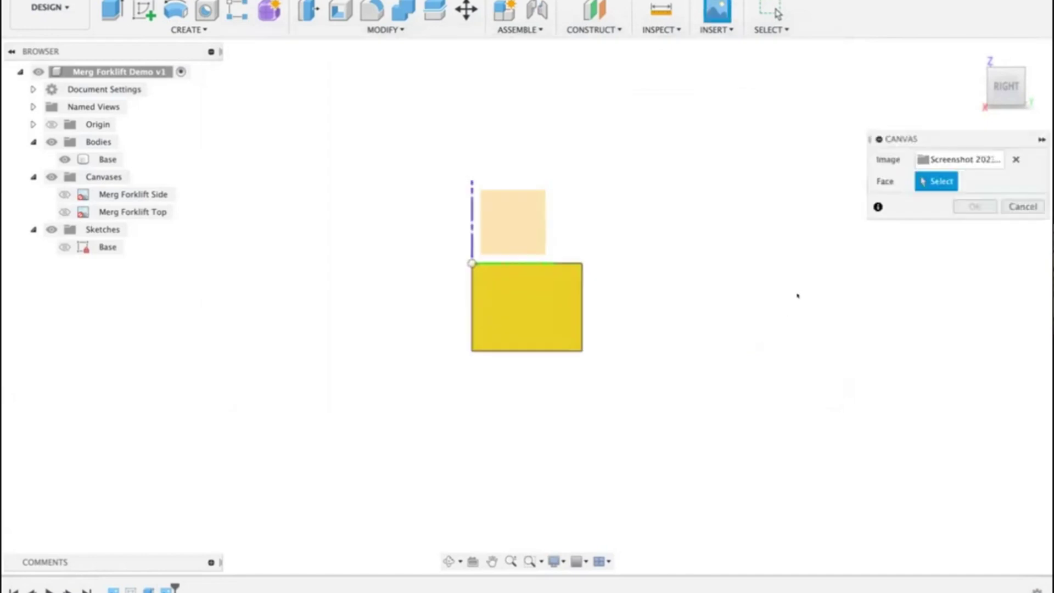
Step: Place the screenshot canvas on the block's end face with a 107 degree Z angle
click(553, 299)
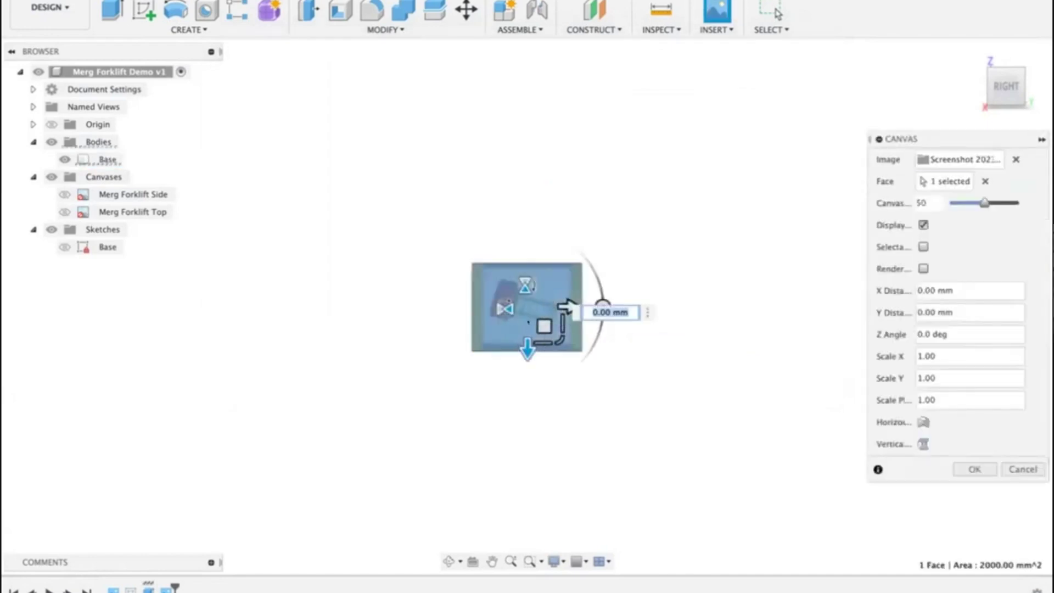
scroll(530, 319, up, 6)
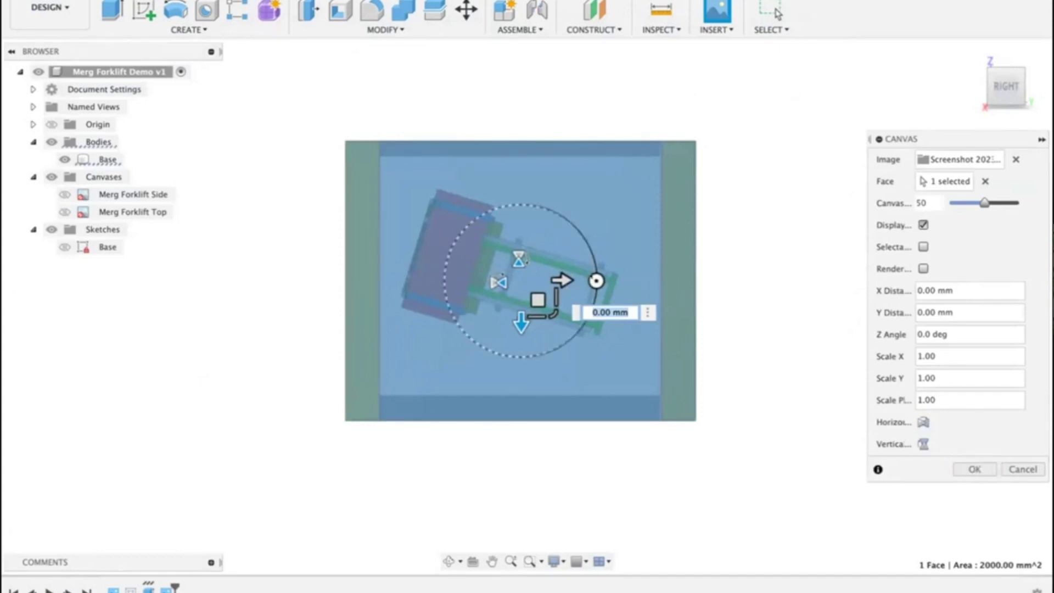
drag(596, 280, 499, 213)
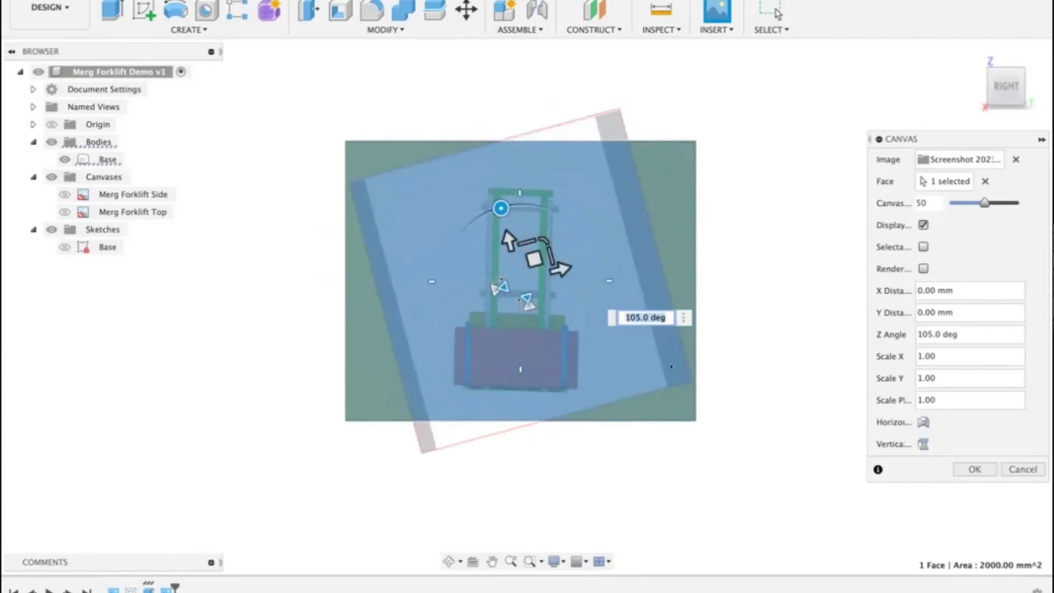
text(1)
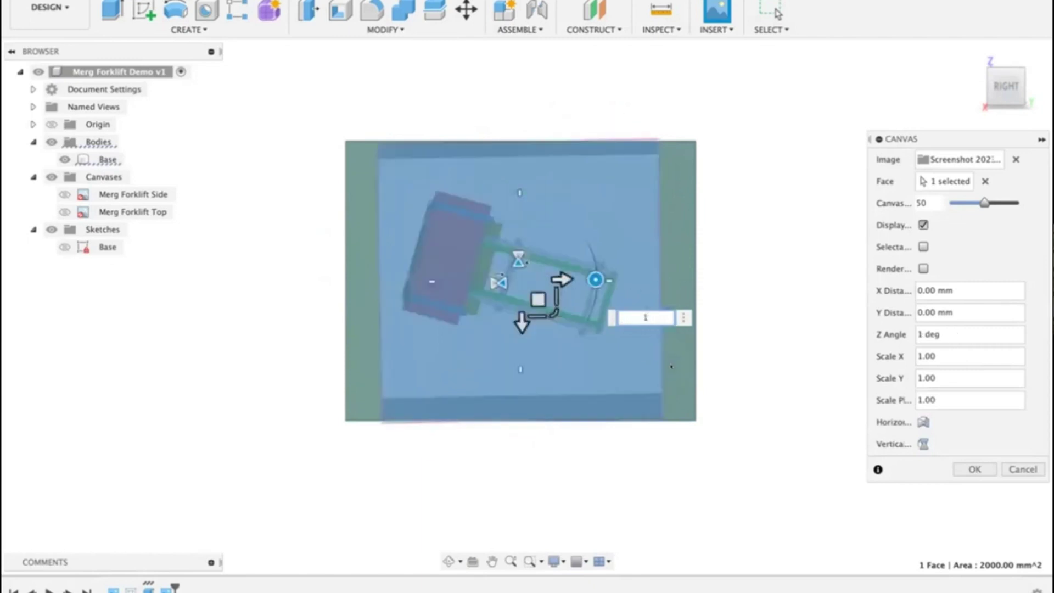
text(06)
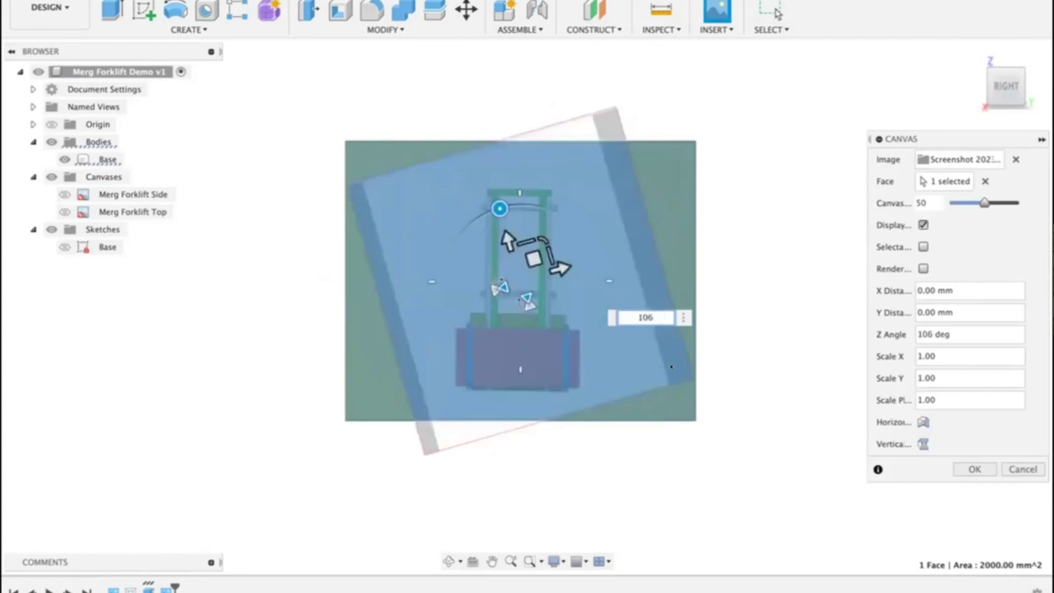
key(BackSpace)
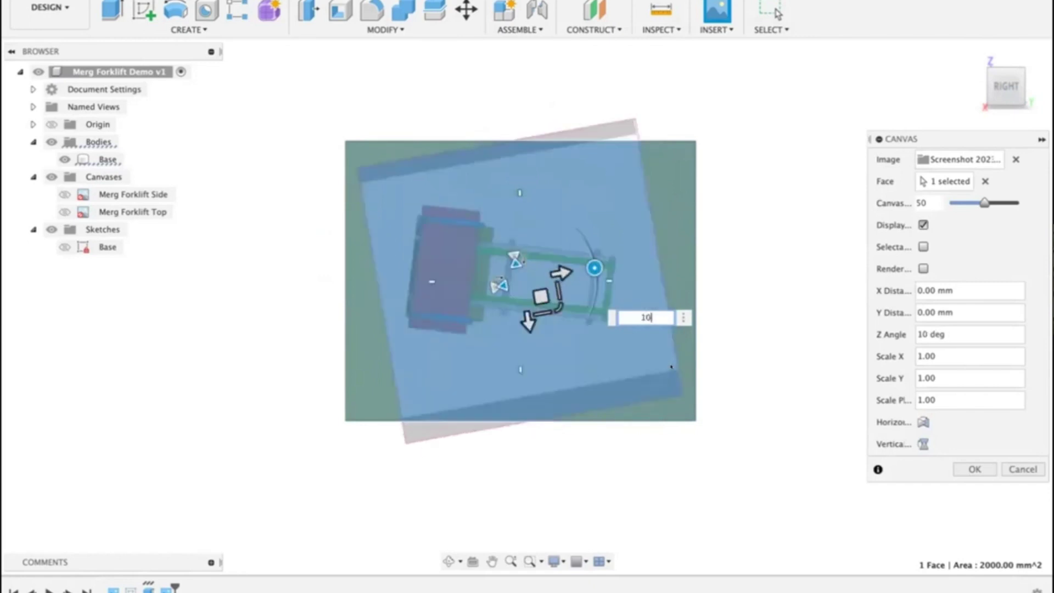
text(7)
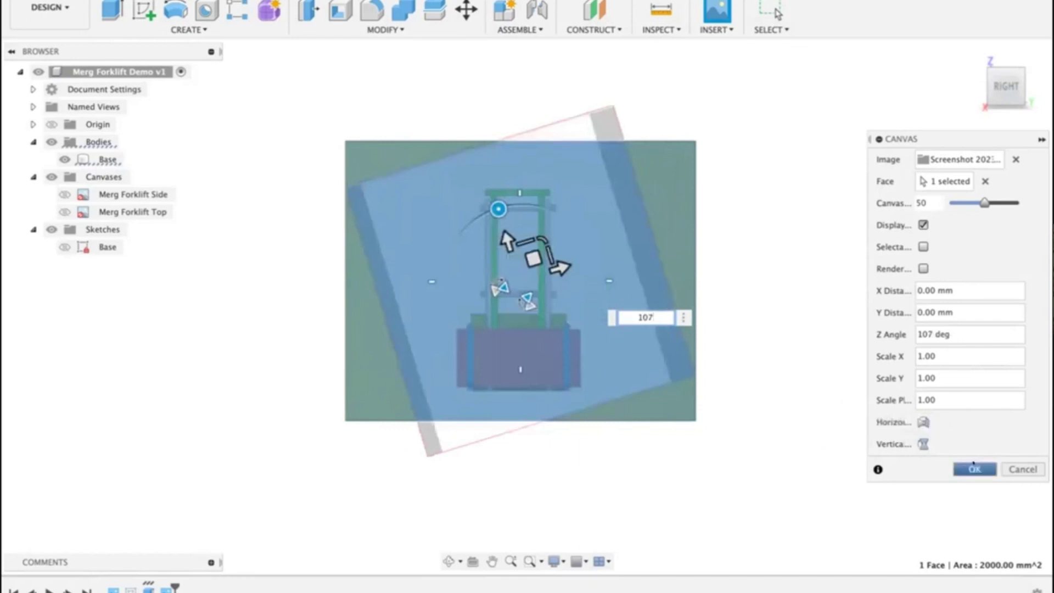
click(974, 468)
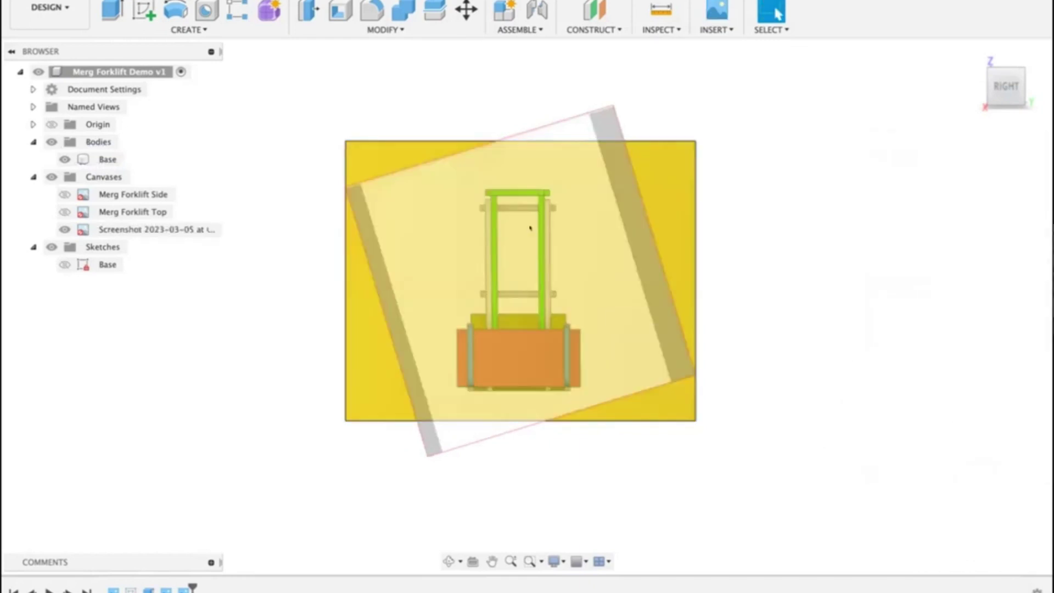
click(435, 289)
Step: Rename the screenshot canvas to 'Merg Forklift End'
click(249, 250)
right_click(158, 229)
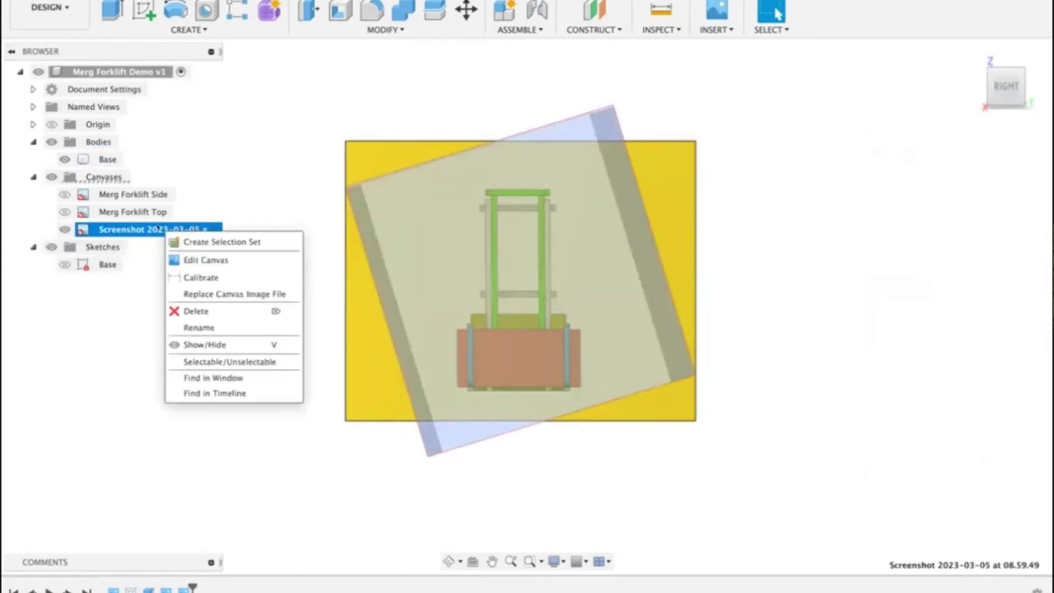
click(204, 328)
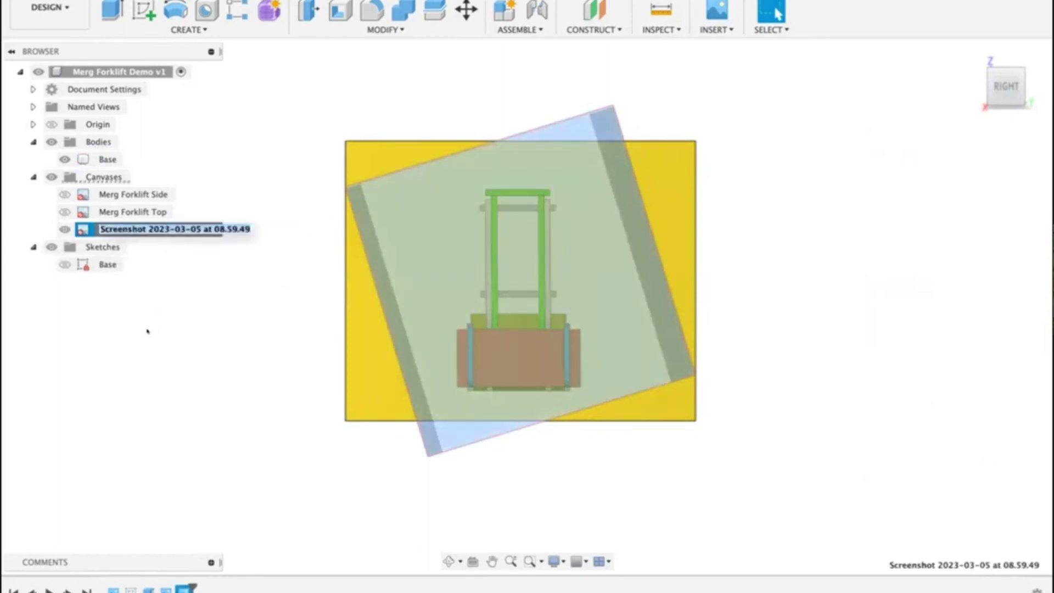
text(Merg )
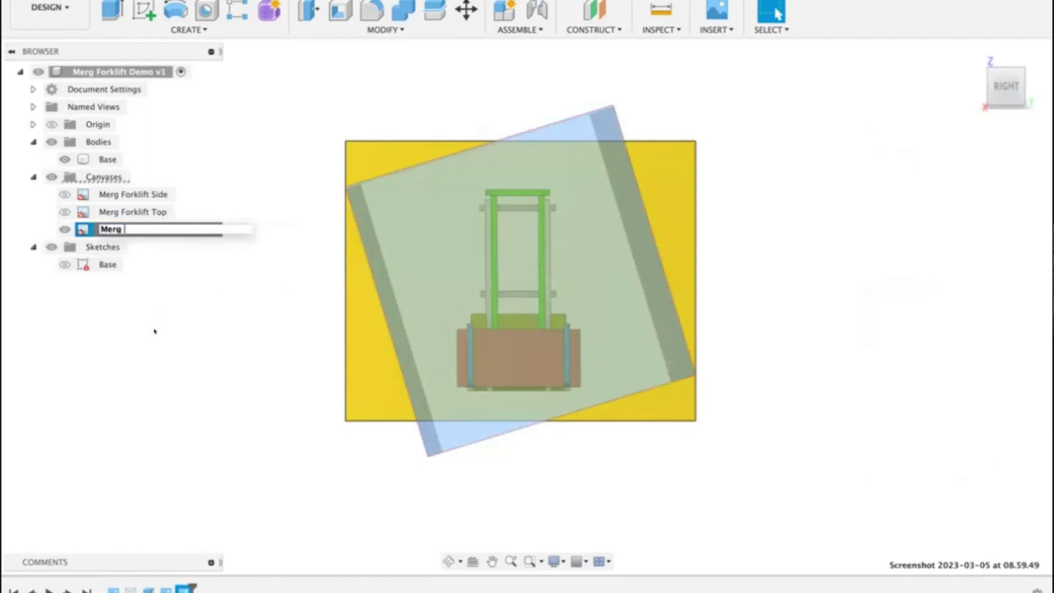
text(Forklift End)
key(Return)
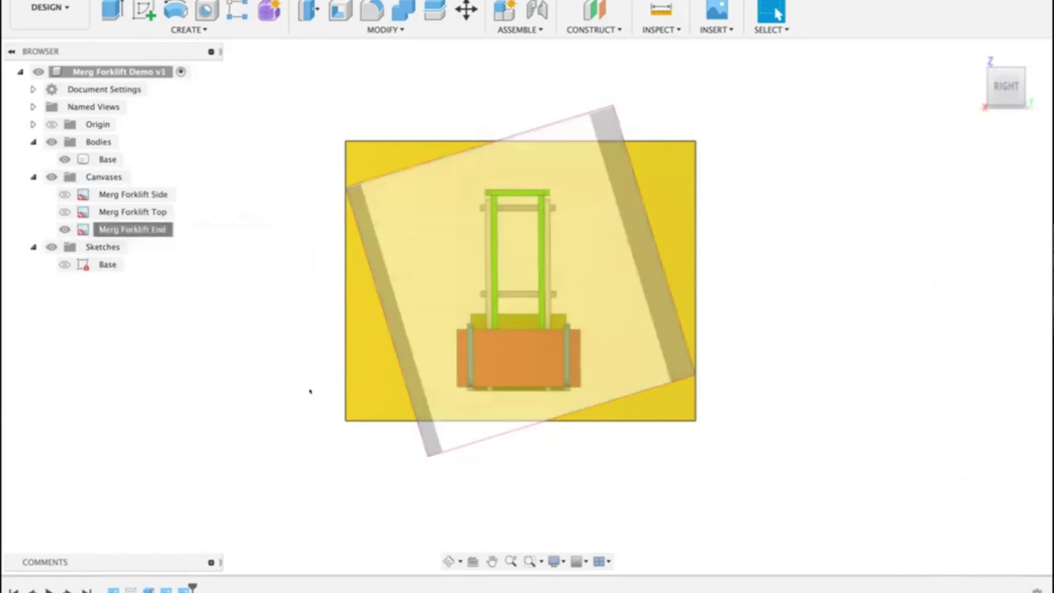
Step: Select the Merg Forklift End canvas in the browser
click(426, 388)
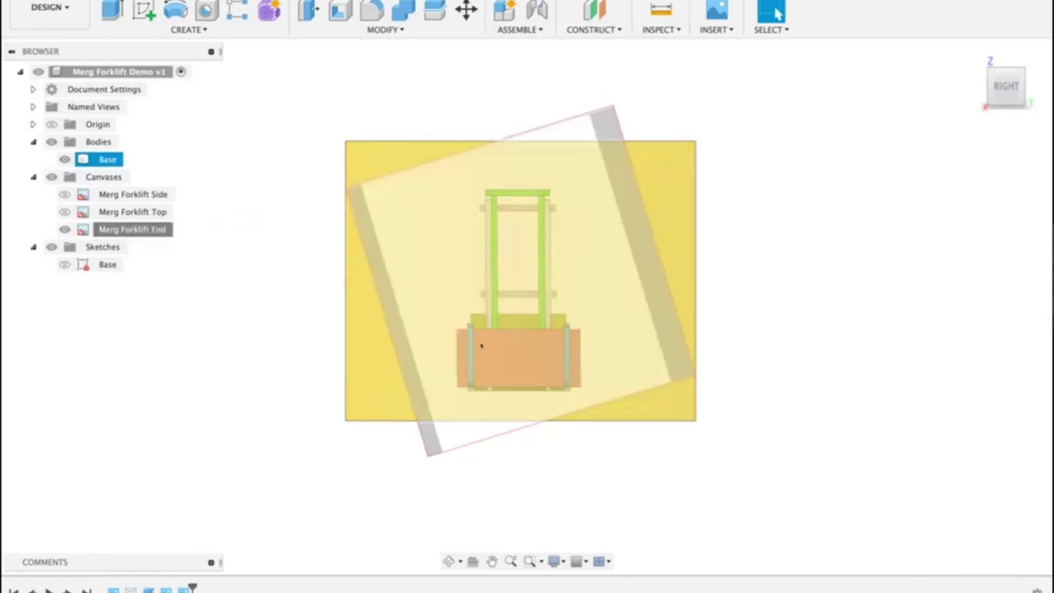
scroll(481, 345, up, 2)
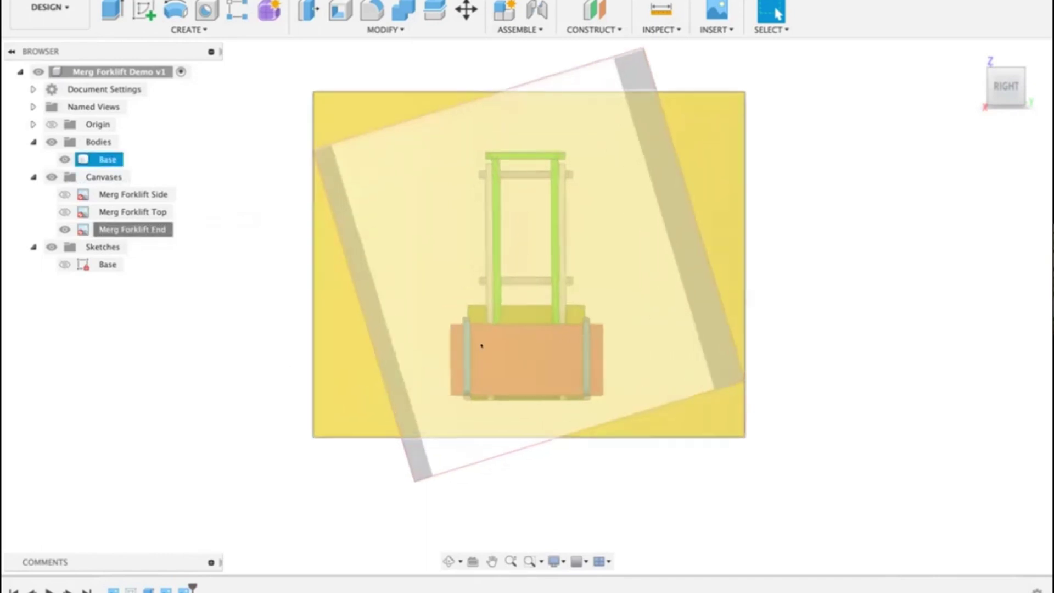
click(248, 207)
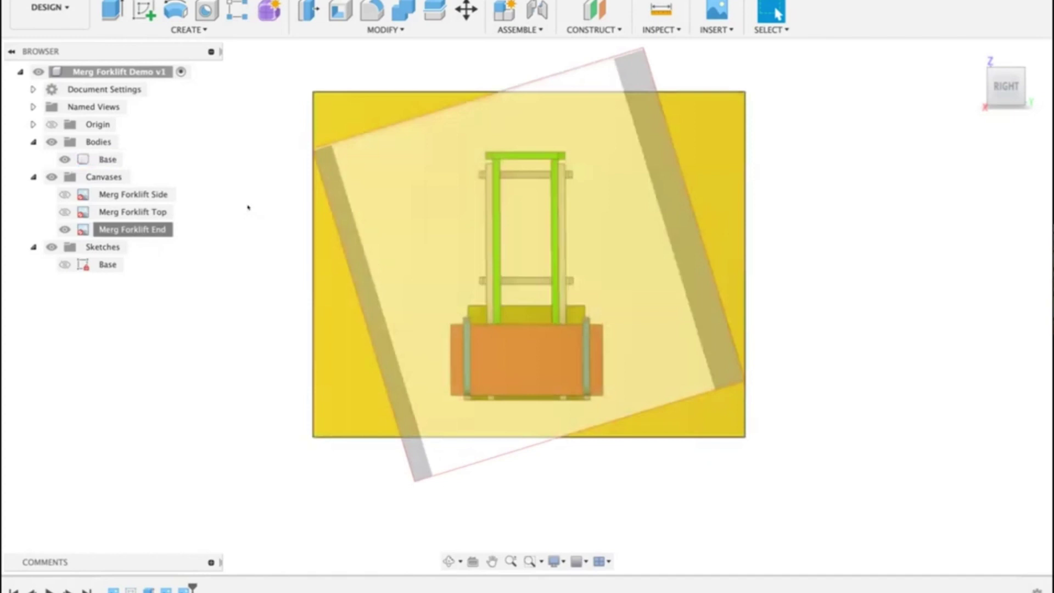
click(132, 229)
Step: Calibrate Merg Forklift End to 44 mm between two picked points, then return to the home view
right_click(132, 228)
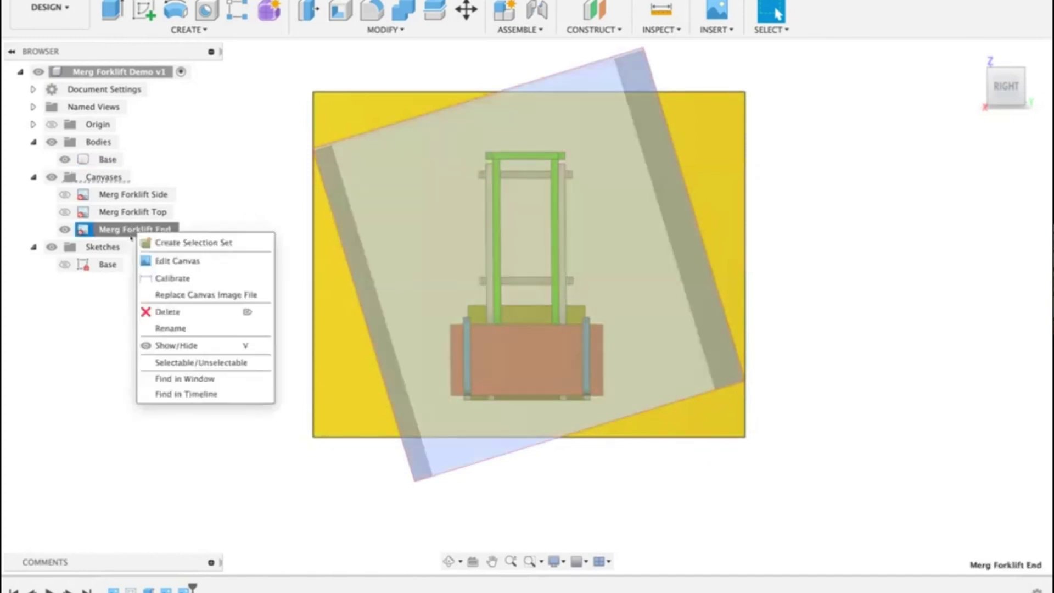
click(165, 278)
scroll(448, 321, up, 5)
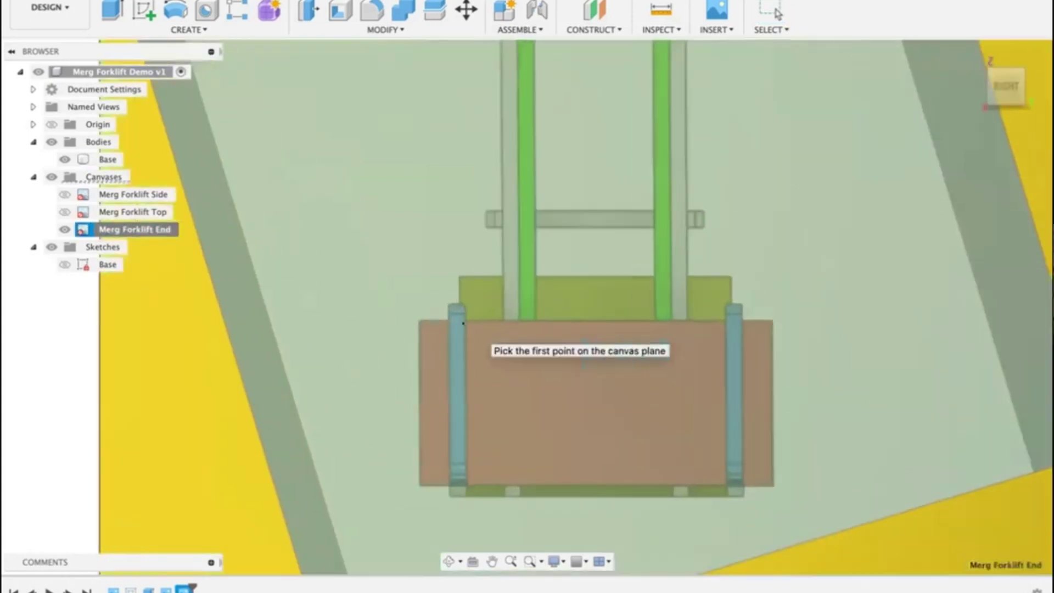
click(458, 276)
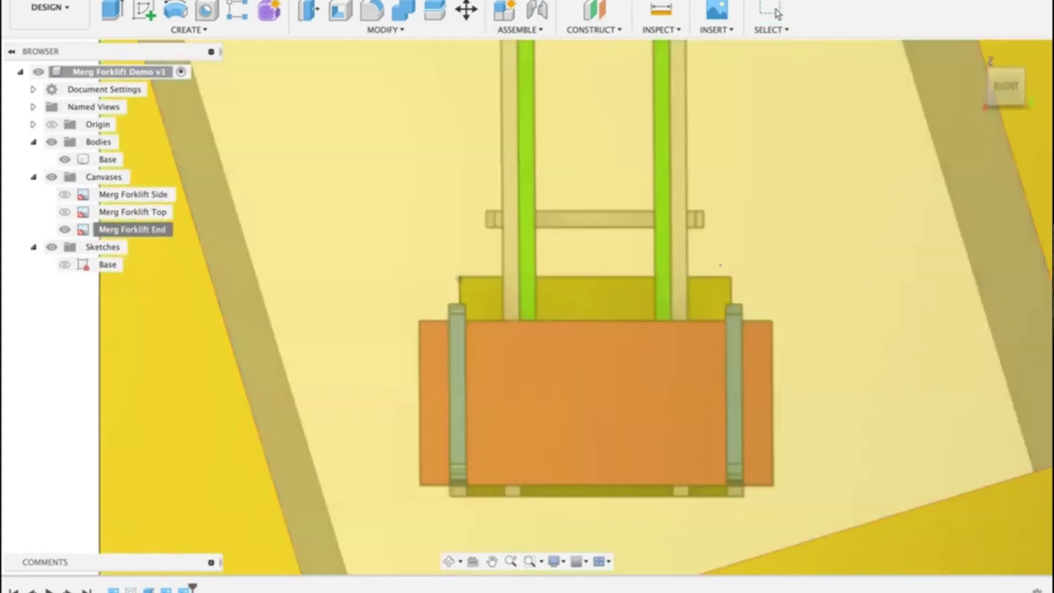
click(730, 277)
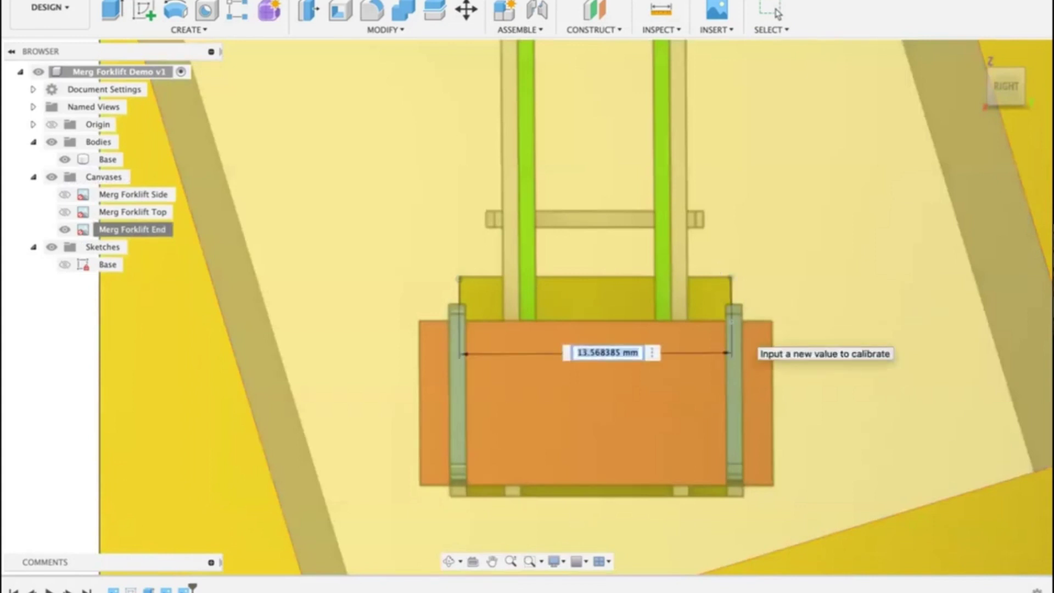
text(44)
key(Return)
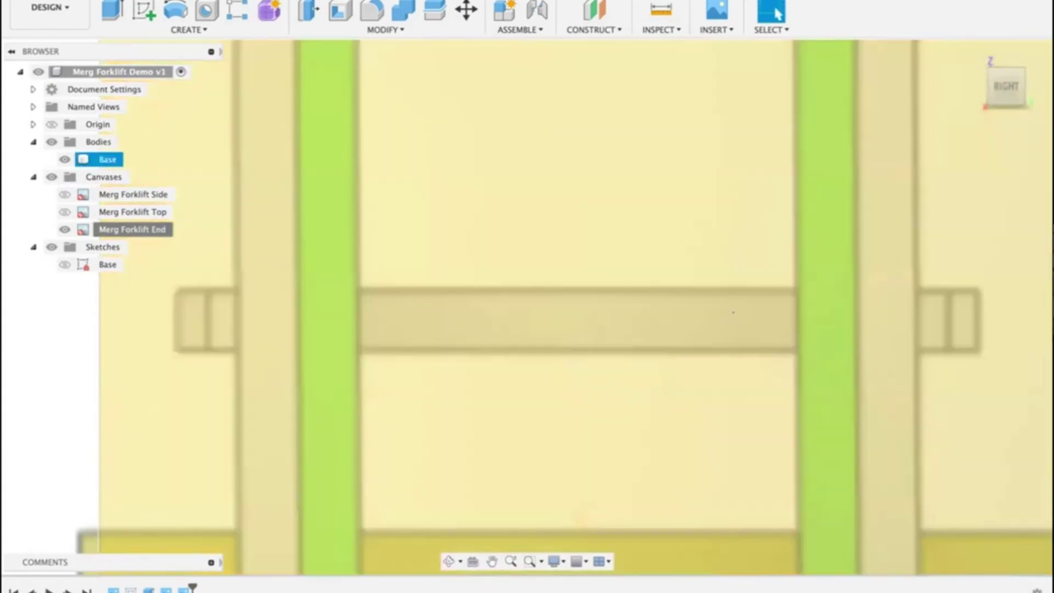
mouse_move(965, 53)
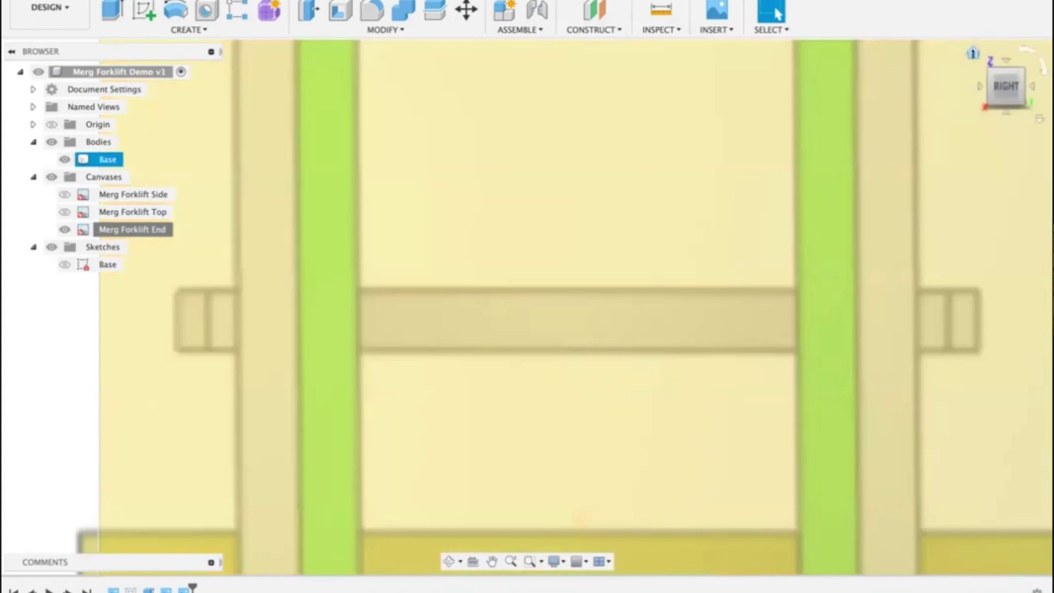
click(973, 54)
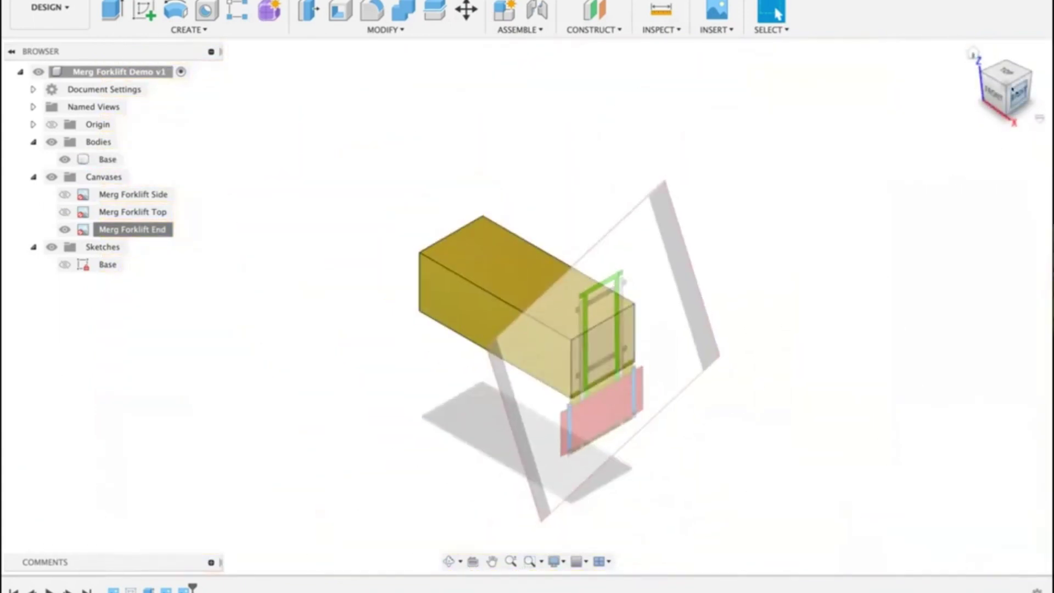
Step: Move the end-view canvas to offsets of X -37.213 mm and Y 0.993 mm
click(1018, 92)
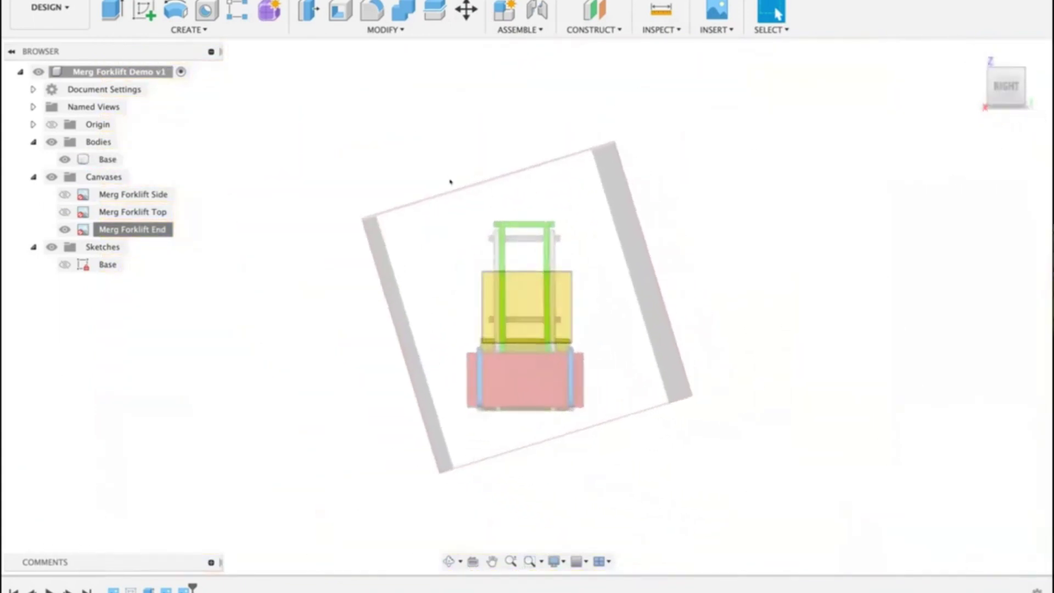
click(552, 404)
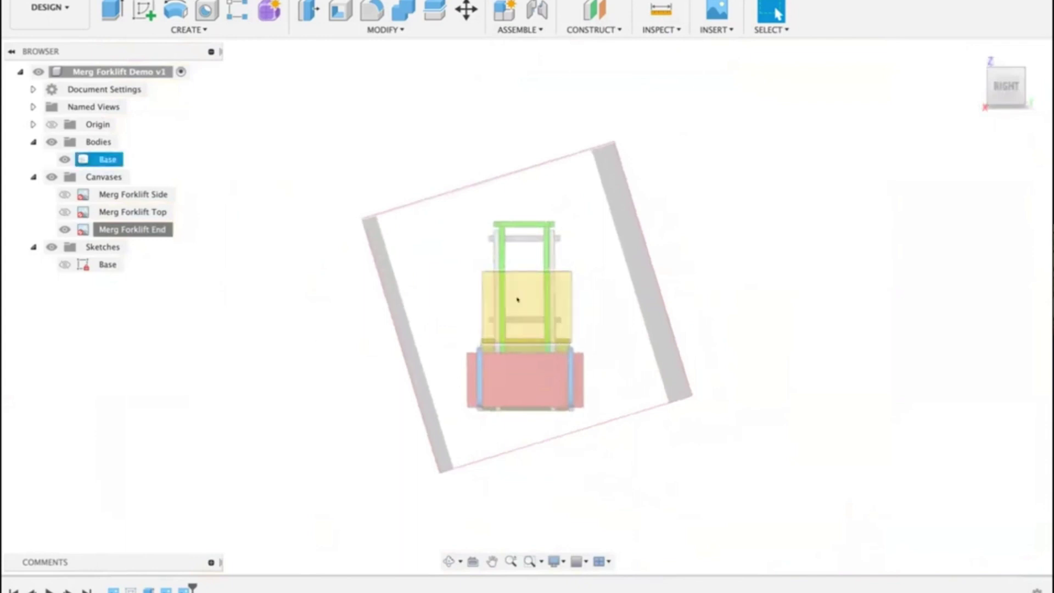
click(344, 343)
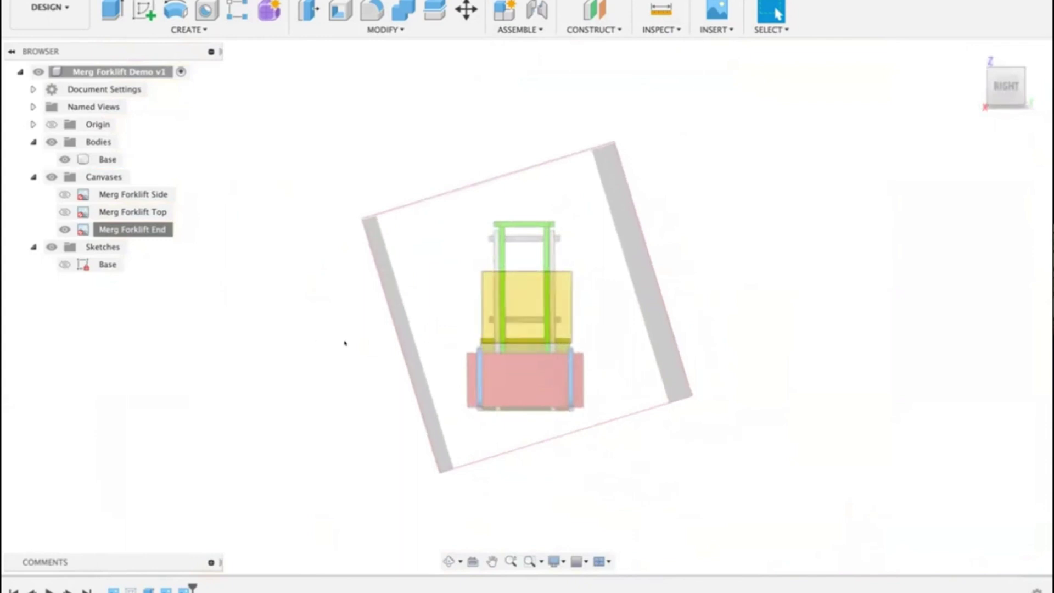
click(133, 229)
right_click(132, 229)
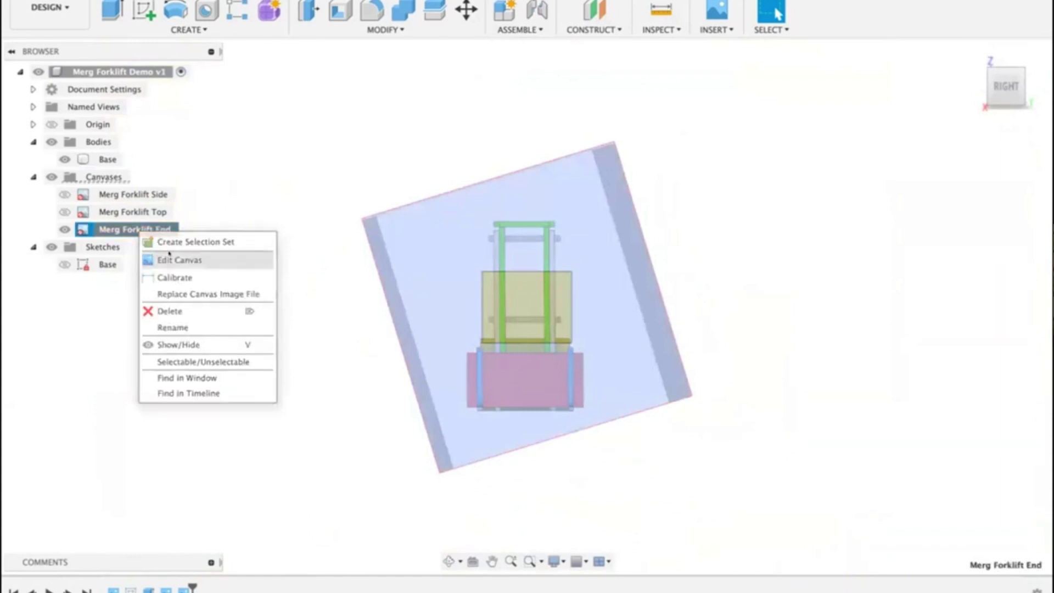
click(162, 260)
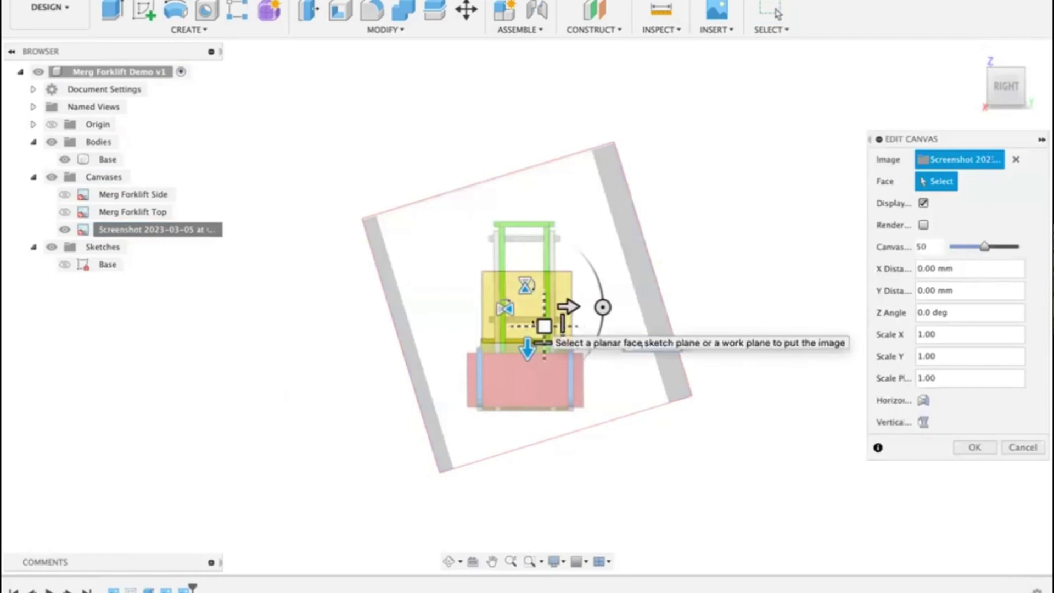
drag(543, 325, 529, 226)
scroll(543, 273, up, 5)
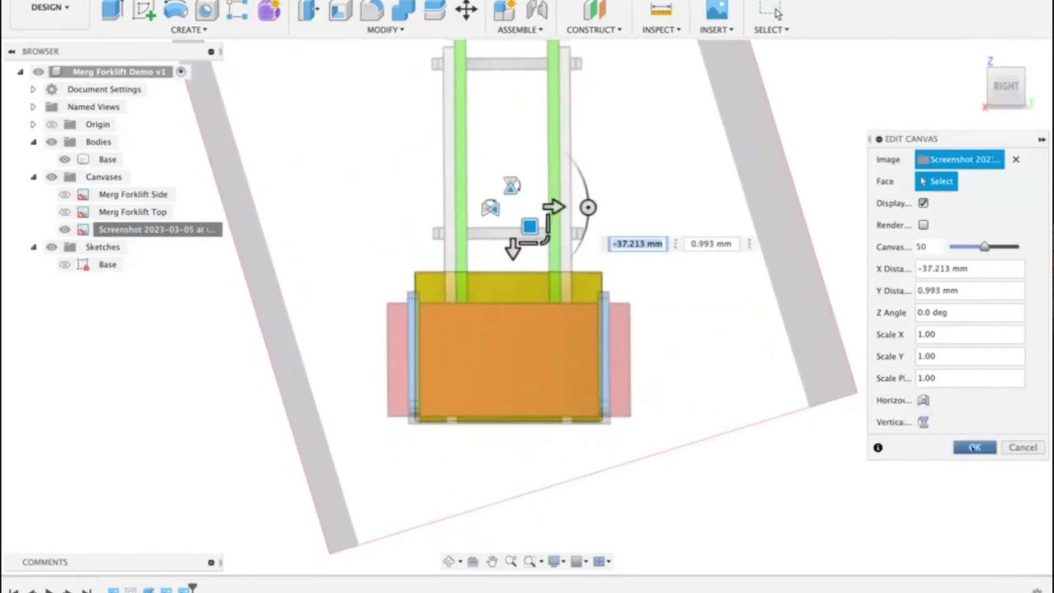
click(973, 446)
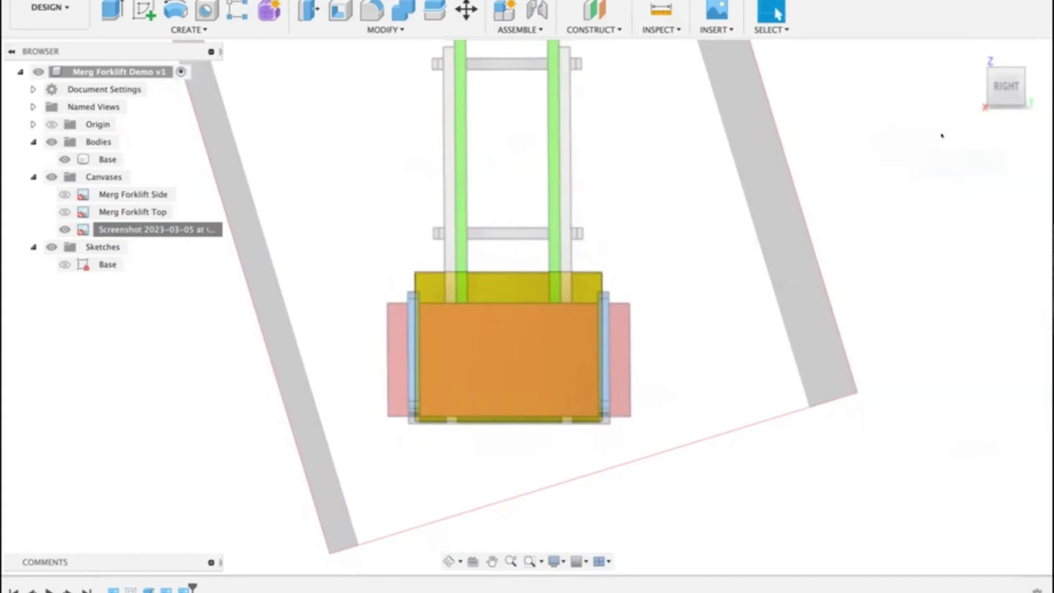
click(970, 53)
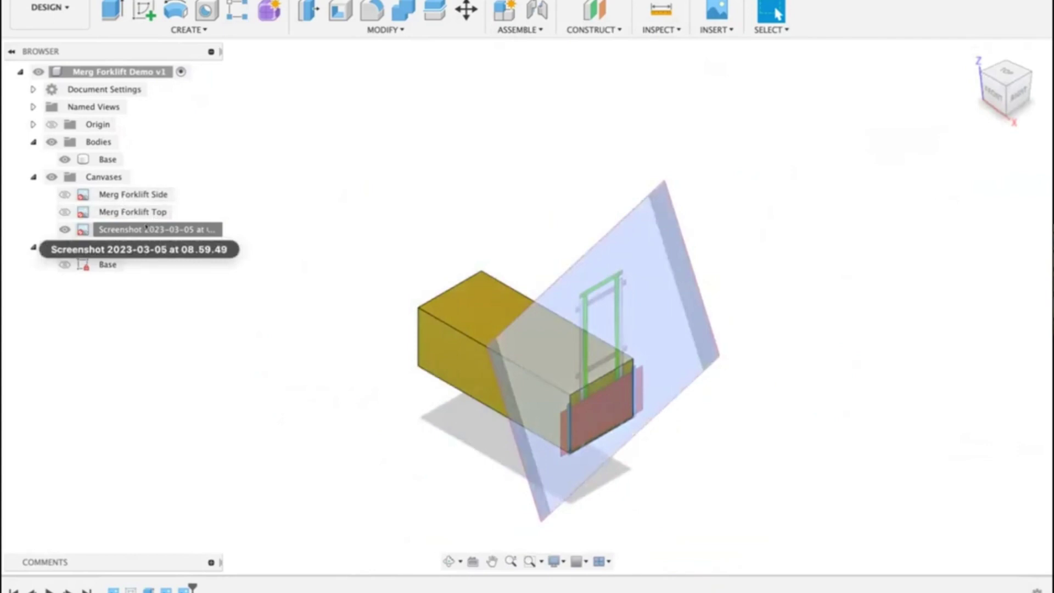
right_click(145, 229)
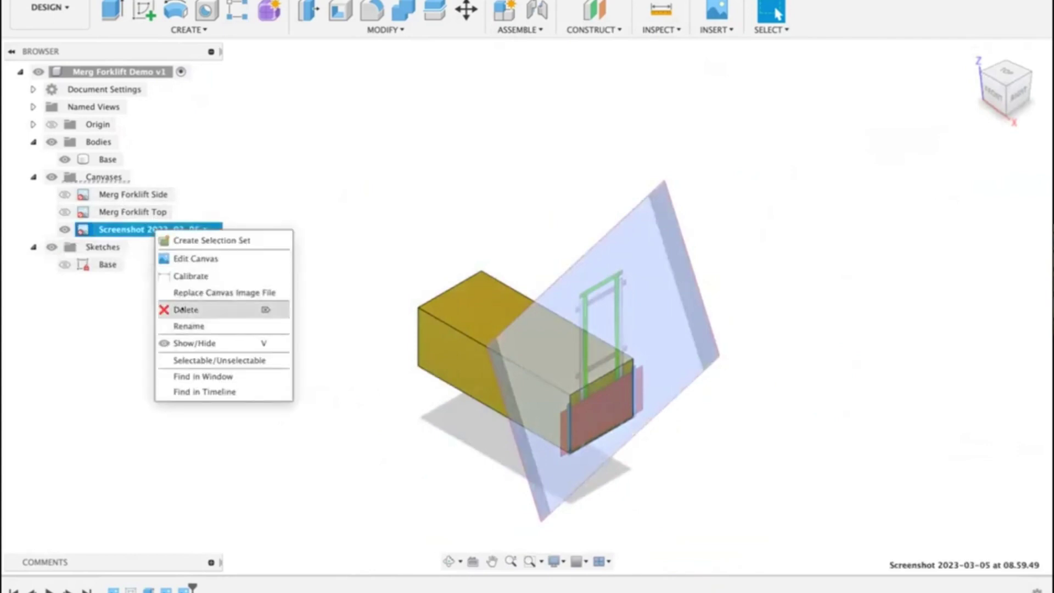
Step: Delete the screenshot canvas and insert the Merg Forklift End image onto the block's end face
click(219, 309)
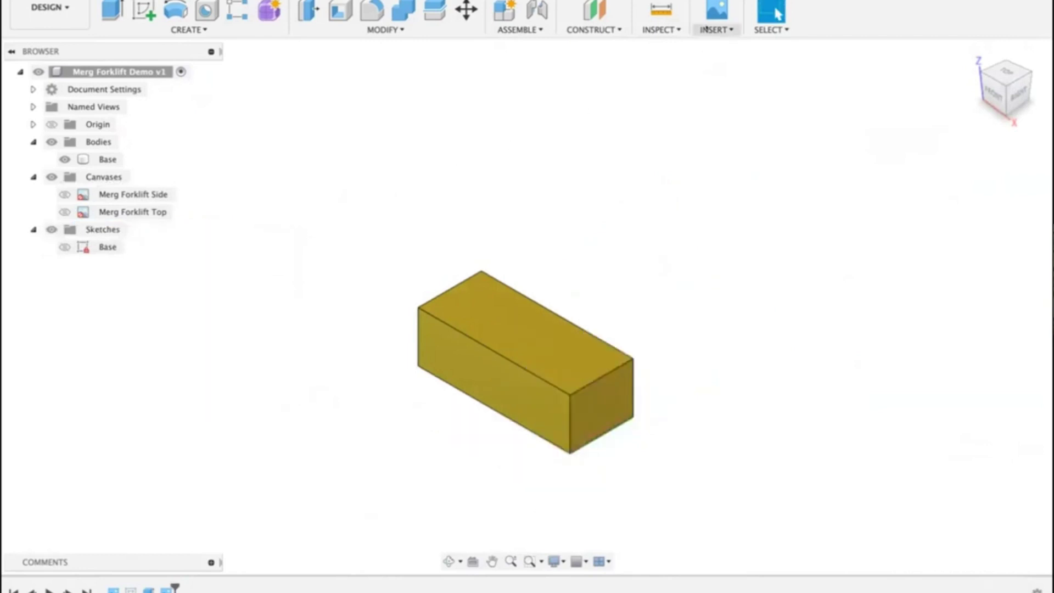
click(708, 29)
click(711, 78)
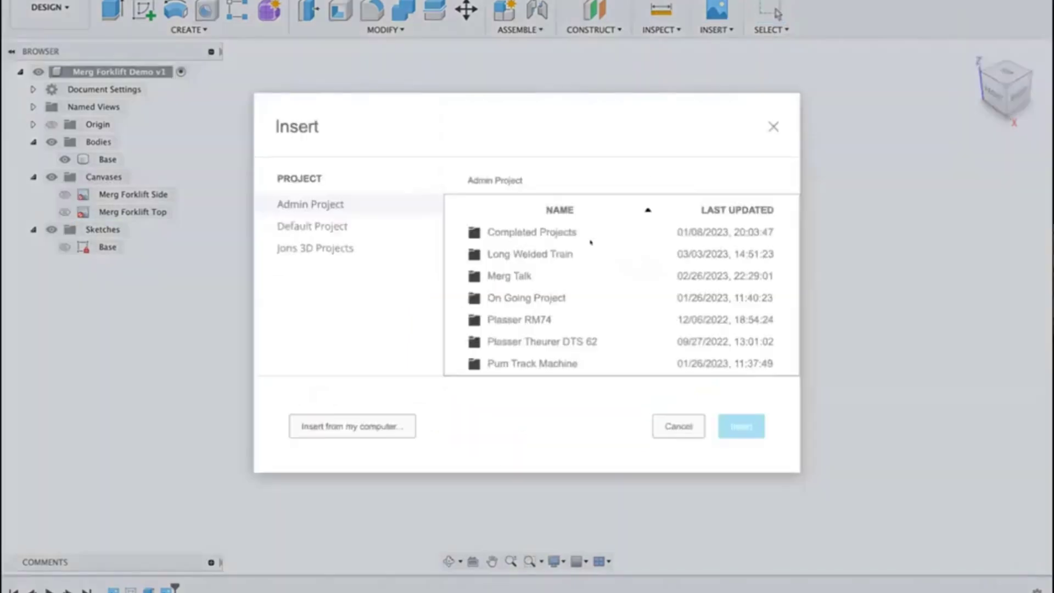
click(352, 427)
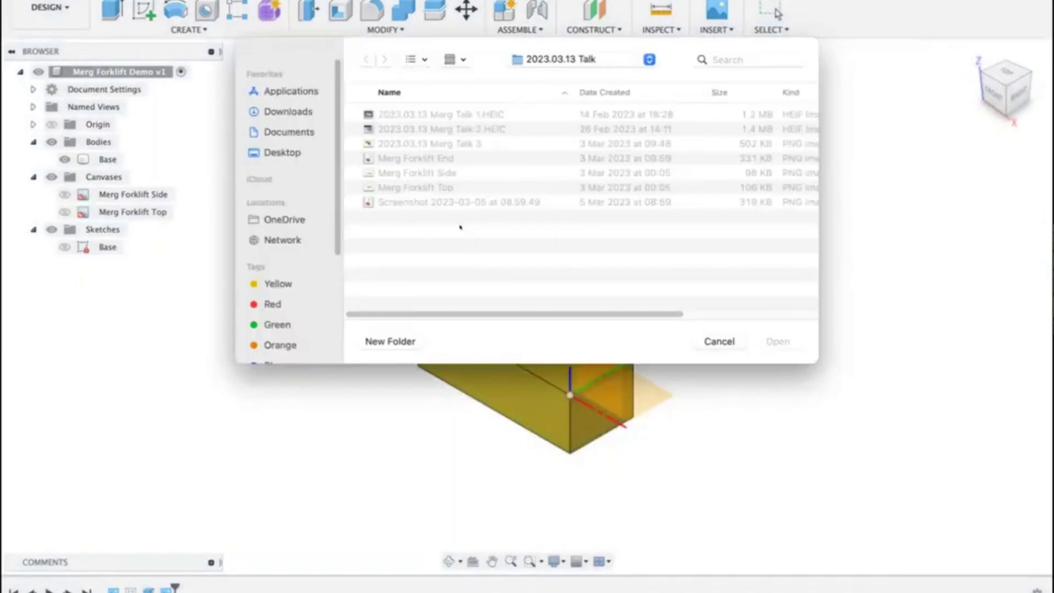
click(434, 158)
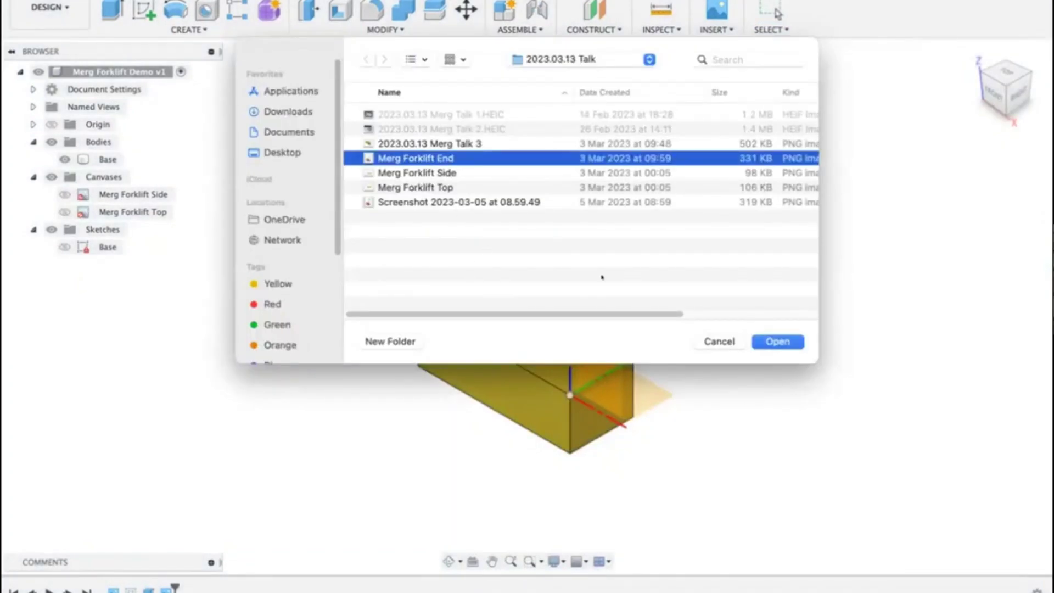
click(766, 337)
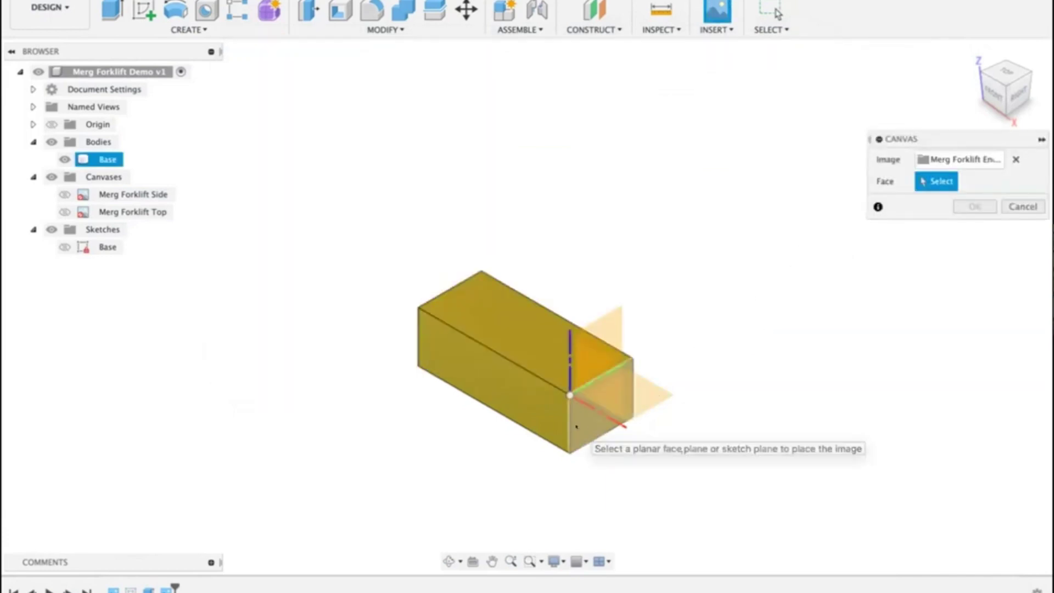
click(601, 412)
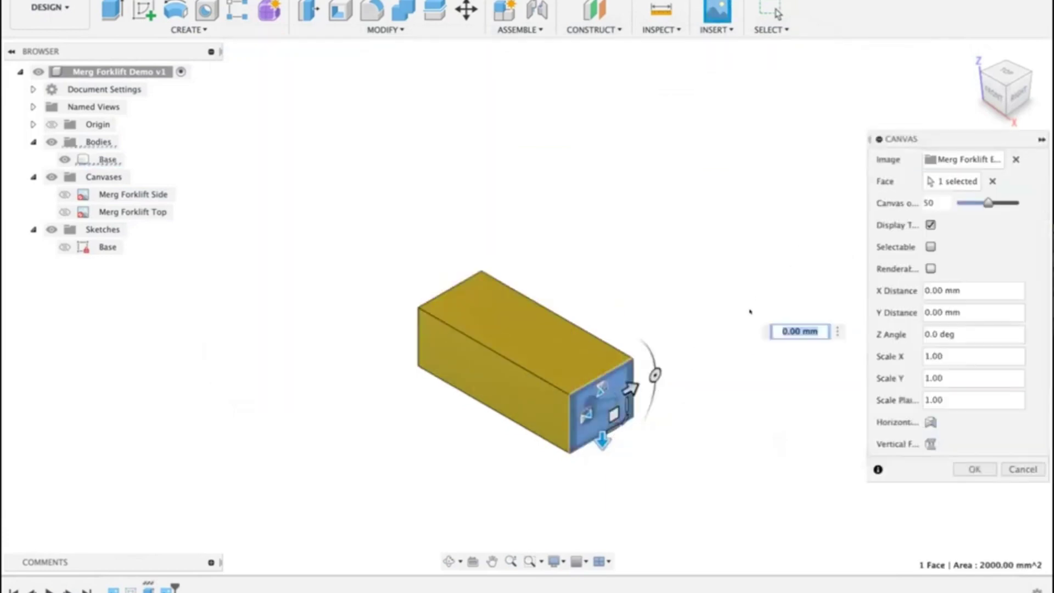
click(954, 465)
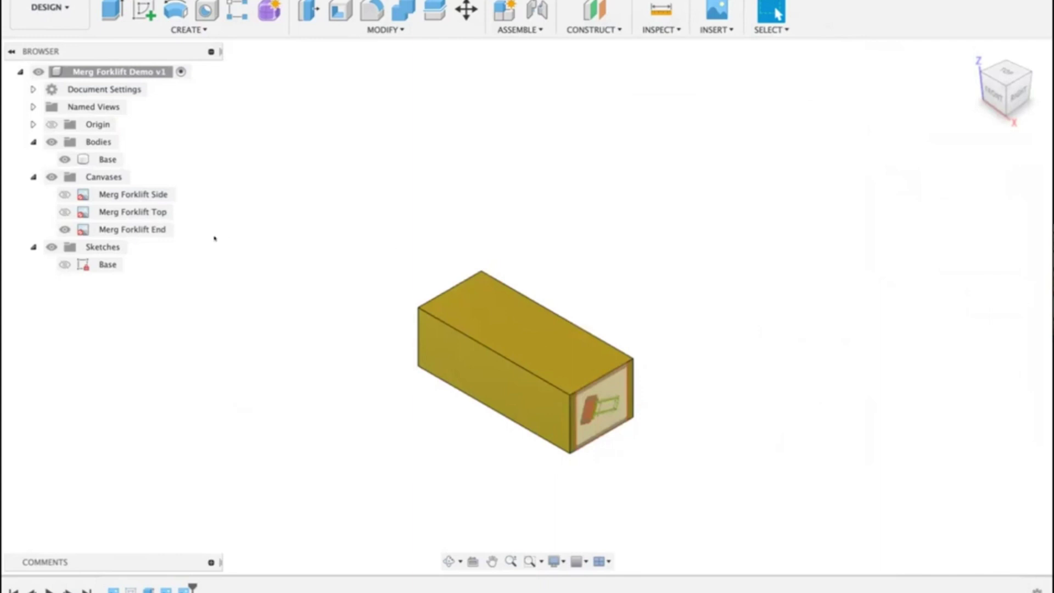
Step: From the right view, rotate the Merg Forklift End canvas to a 107 degree Z angle
right_click(143, 227)
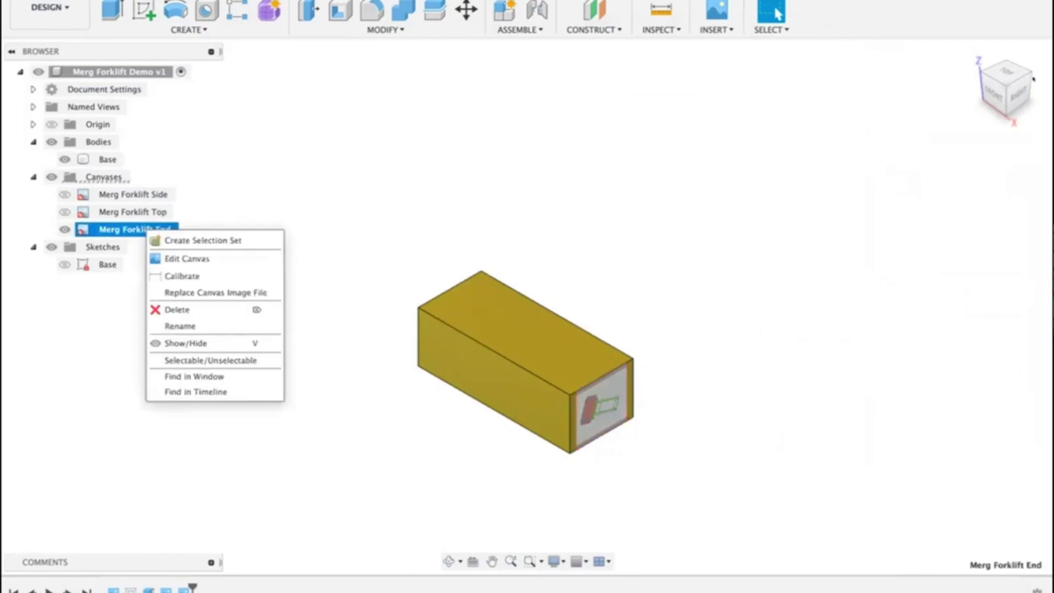
click(1019, 86)
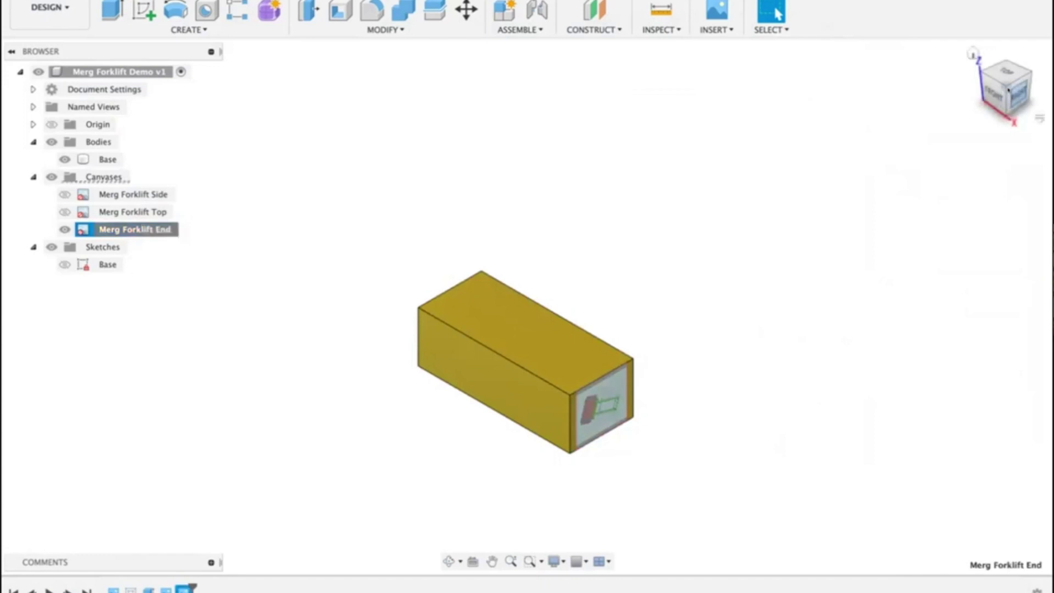
click(1019, 88)
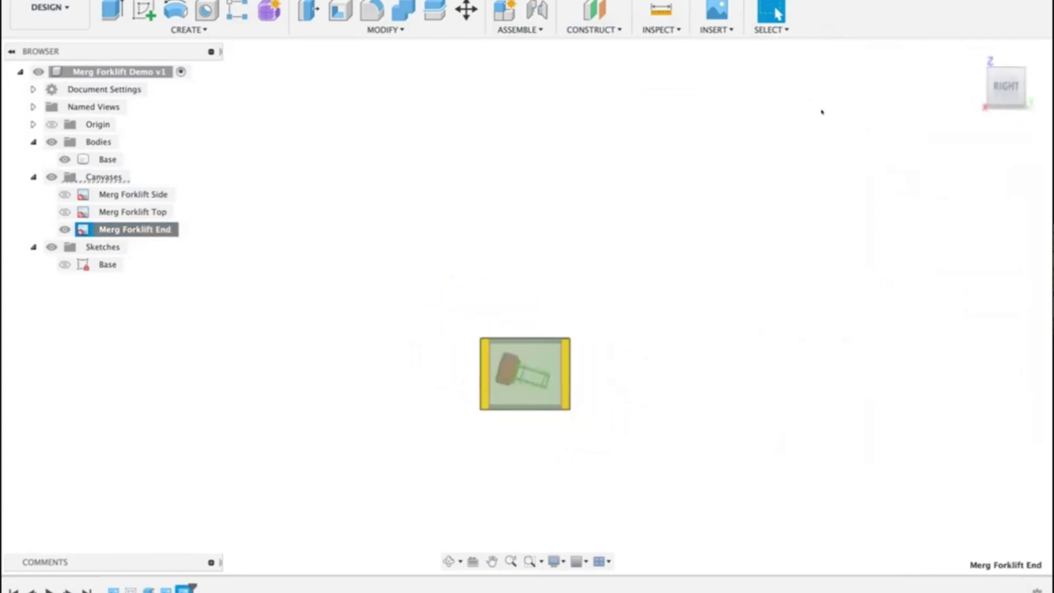
right_click(137, 230)
click(174, 261)
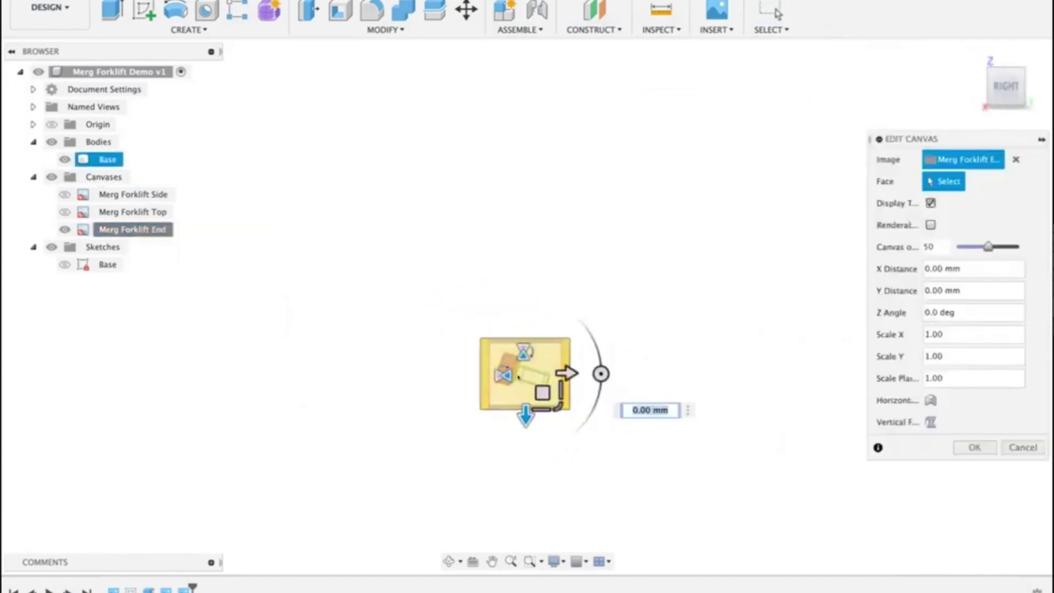
scroll(527, 369, up, 5)
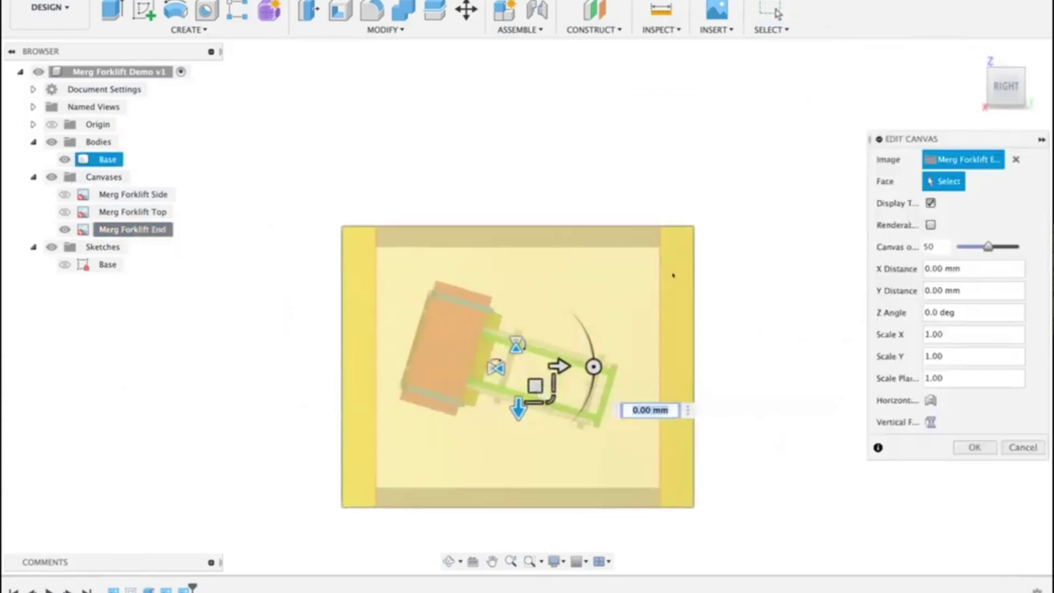
text(107)
key(Return)
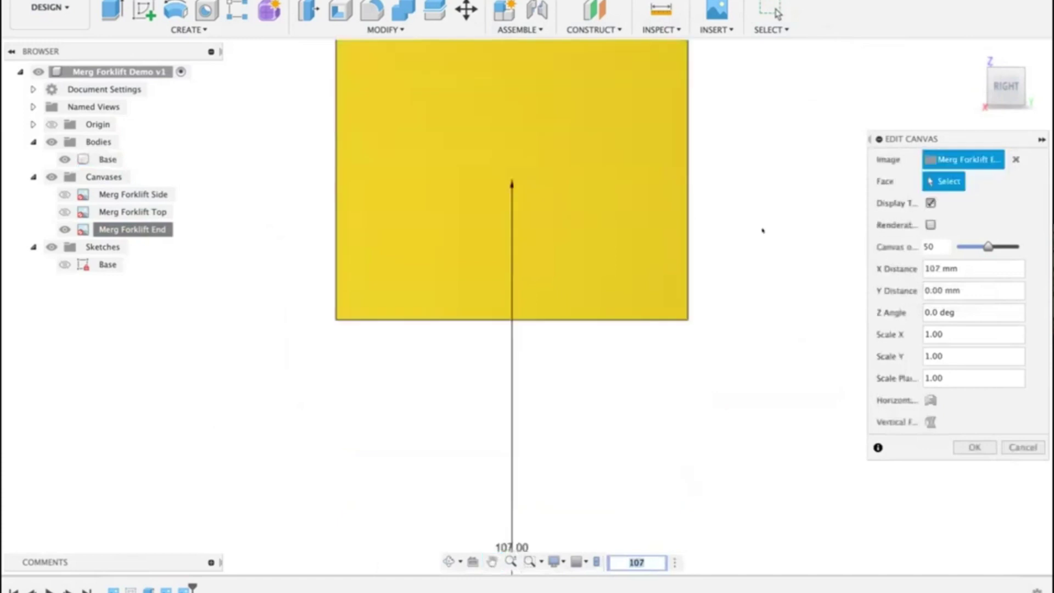
key(ctrl+z)
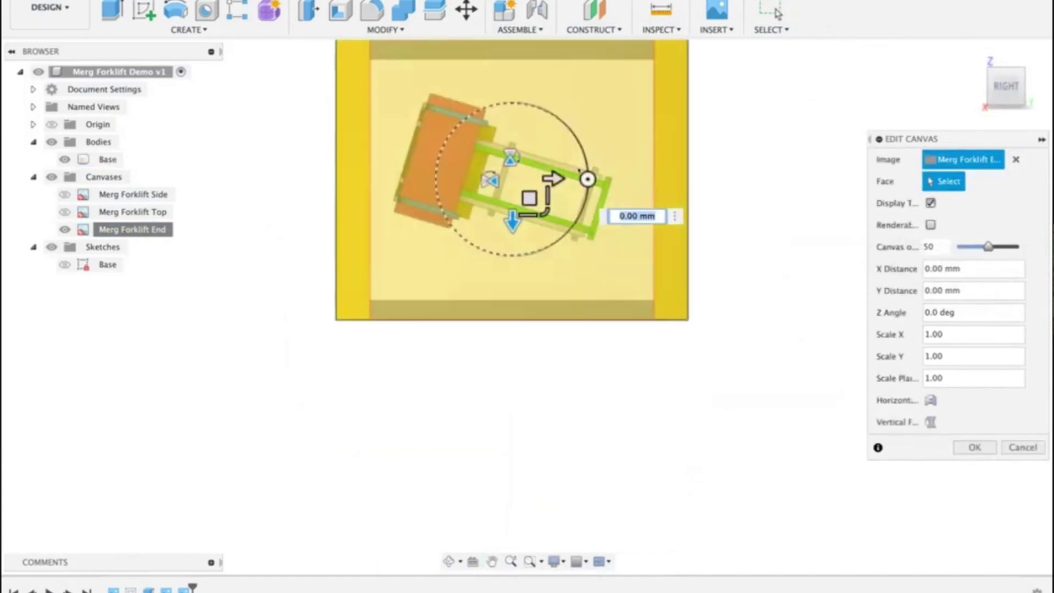
drag(578, 171, 497, 120)
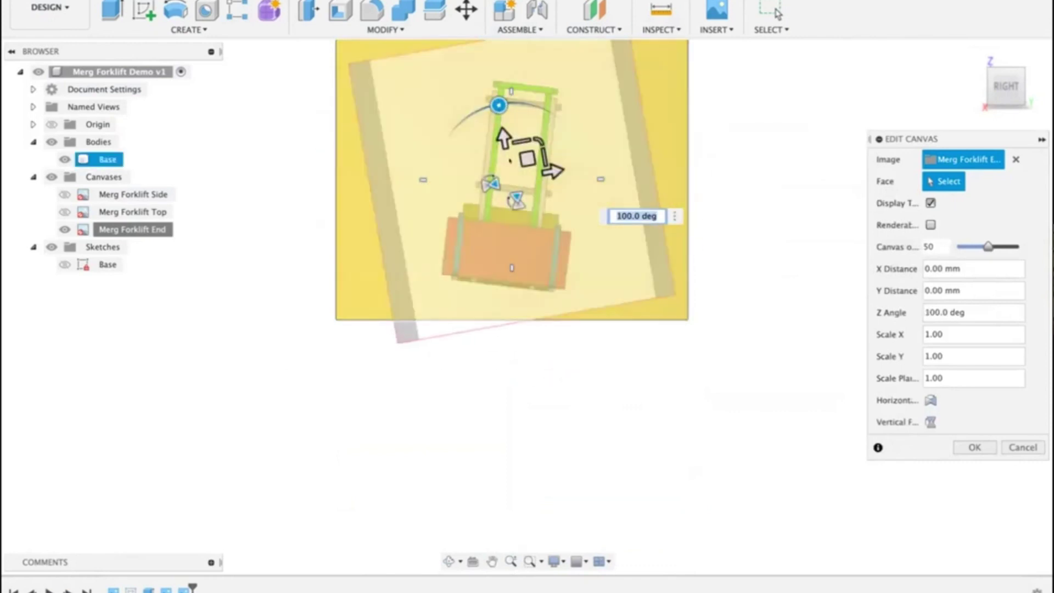
text(107)
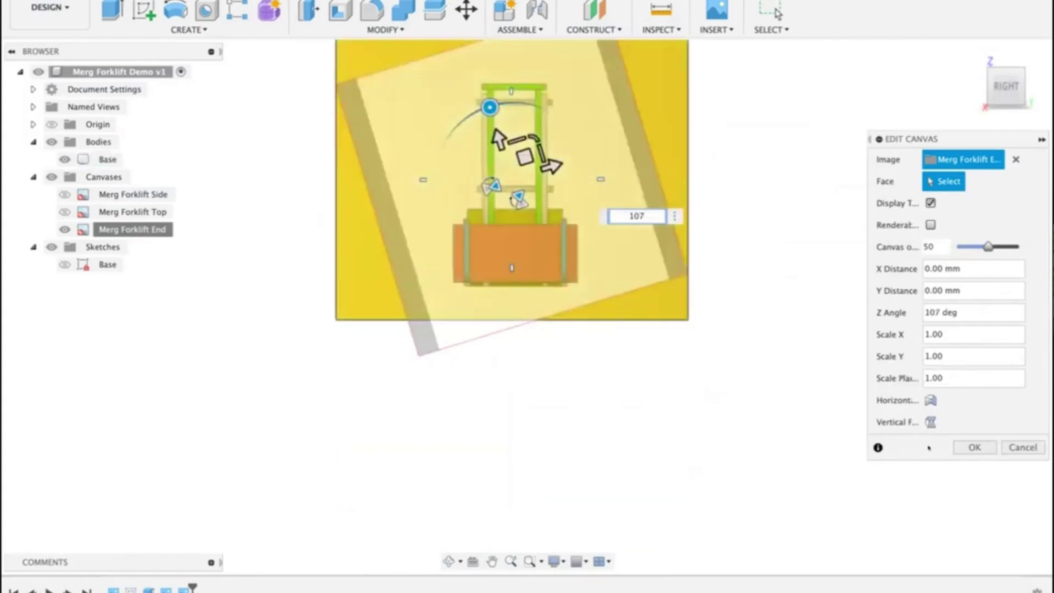
click(974, 447)
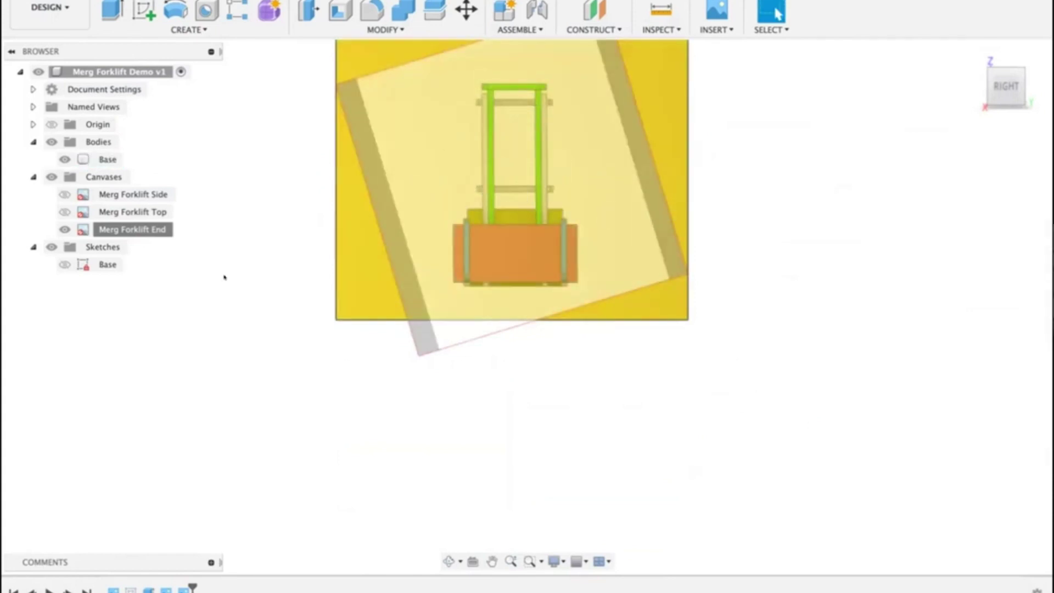
click(145, 229)
Step: Calibrate Merg Forklift End so the drawn block's top edge between its corners measures 50
right_click(145, 229)
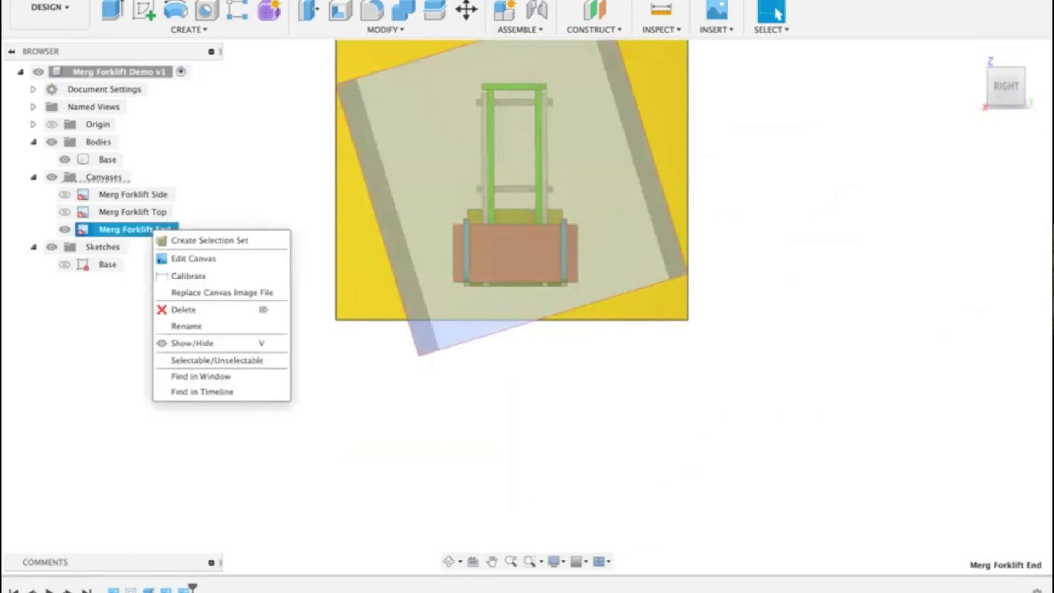
click(181, 276)
scroll(485, 215, up, 5)
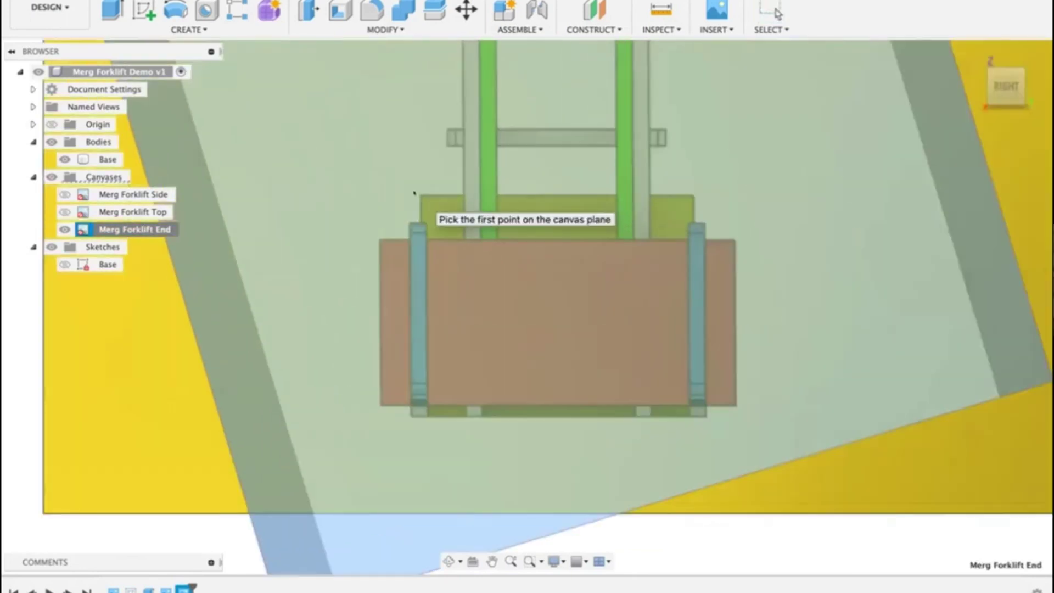
click(420, 195)
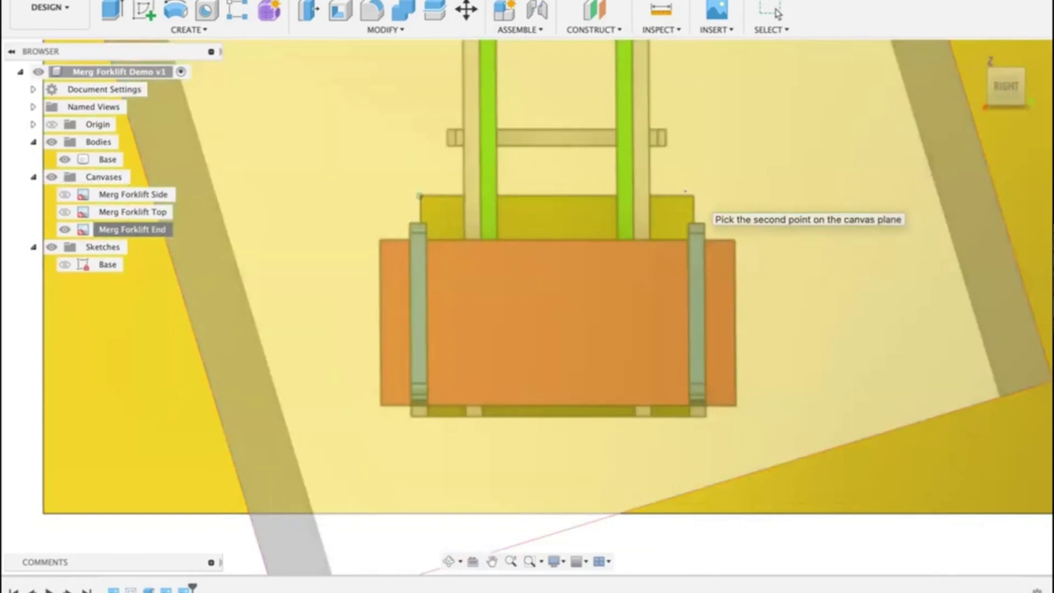
click(694, 195)
text(1)
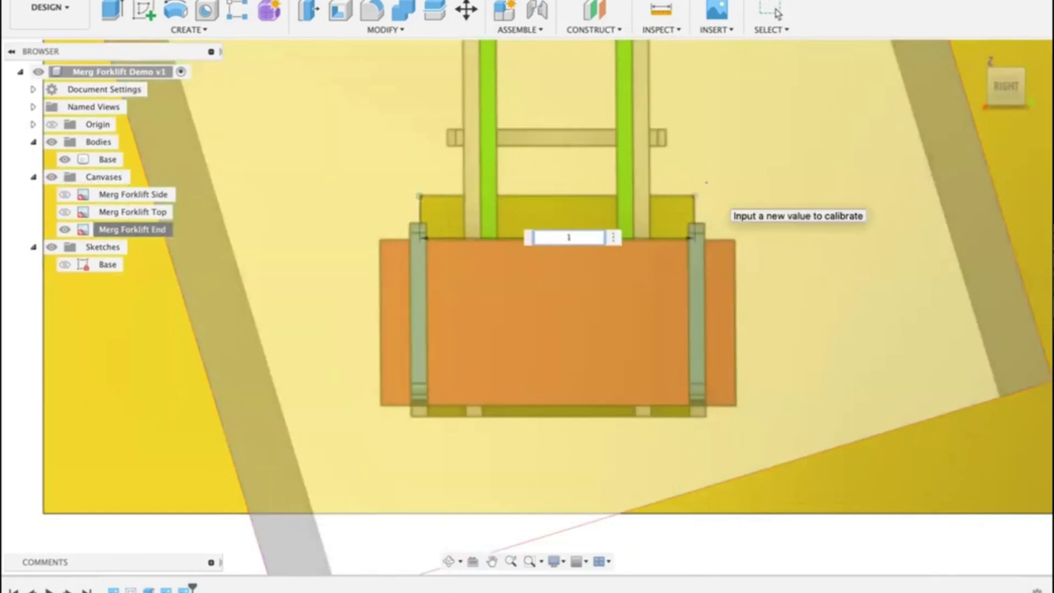
text(50)
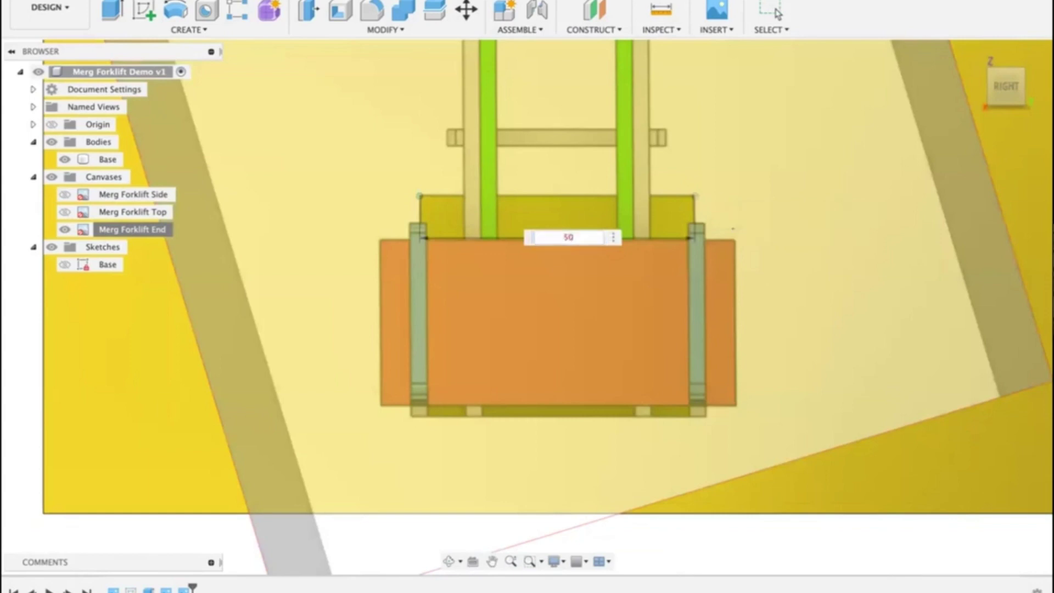
key(Return)
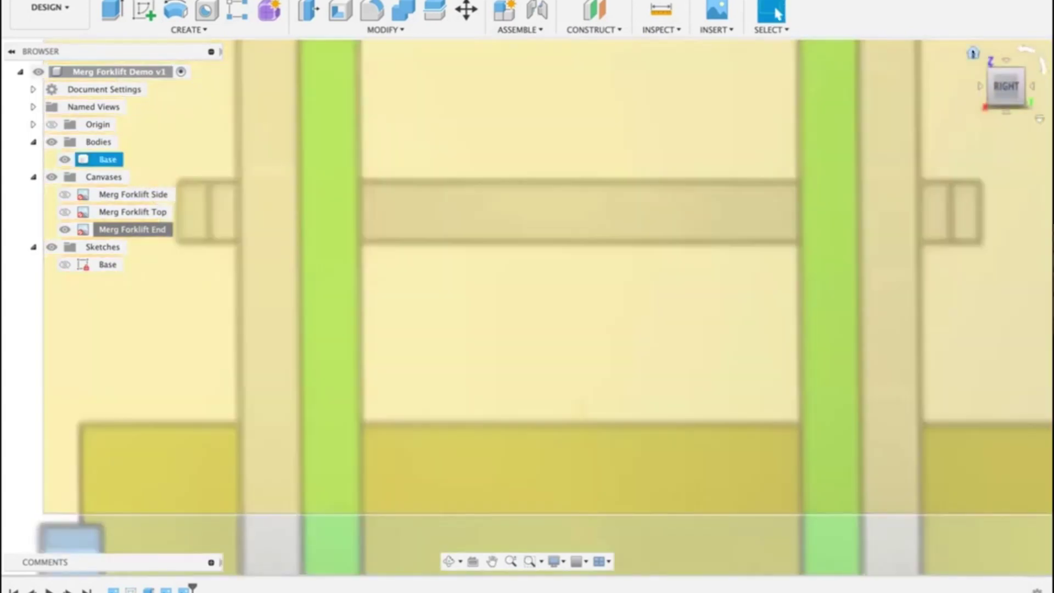
click(972, 55)
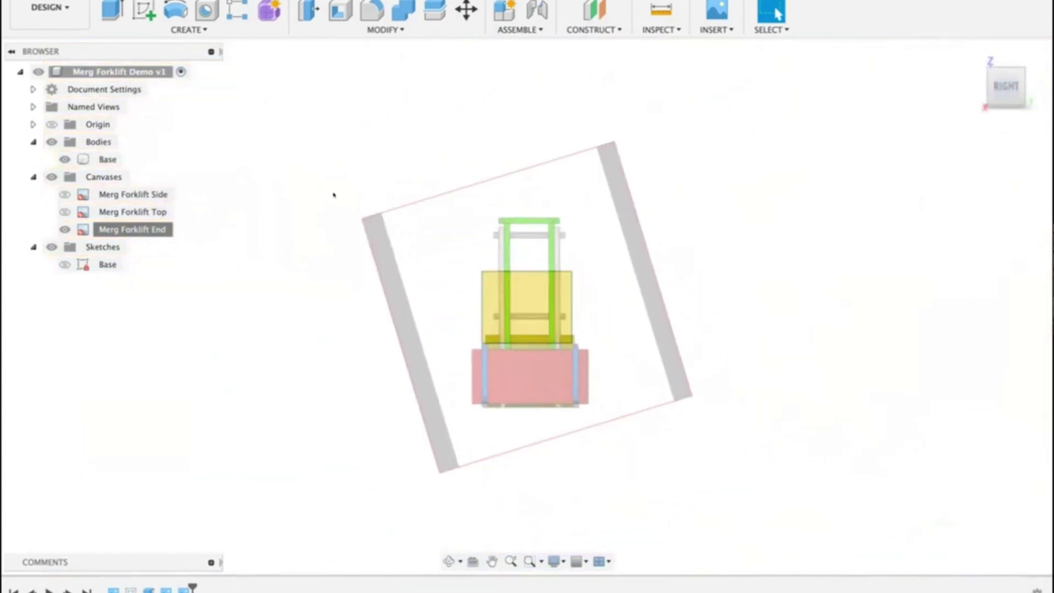
Step: Shift the Merg Forklift End canvas to X -35.31 mm, Y -1.767 mm to align with the block
right_click(144, 229)
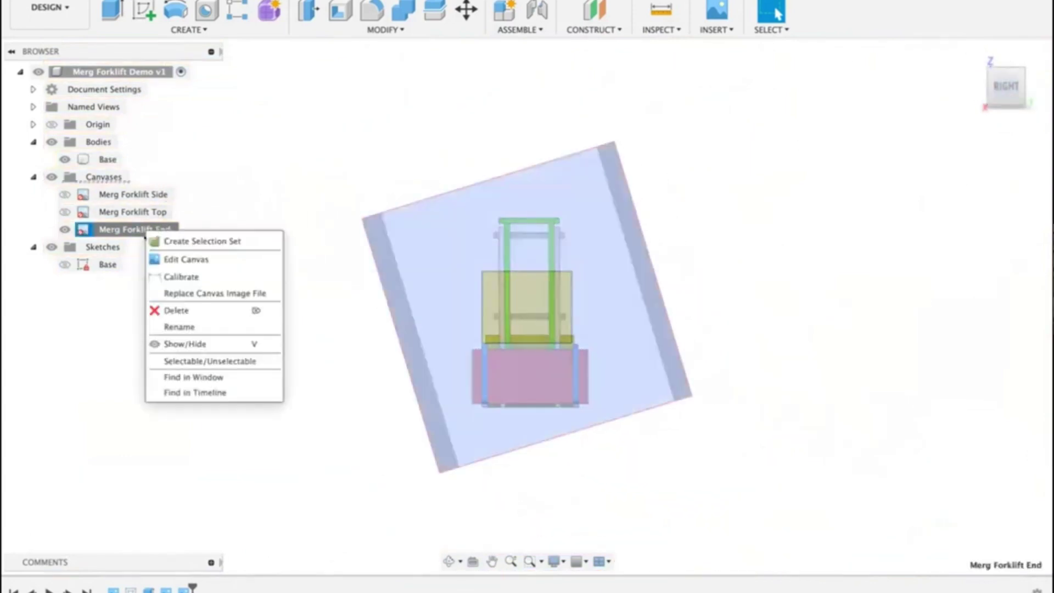
click(158, 256)
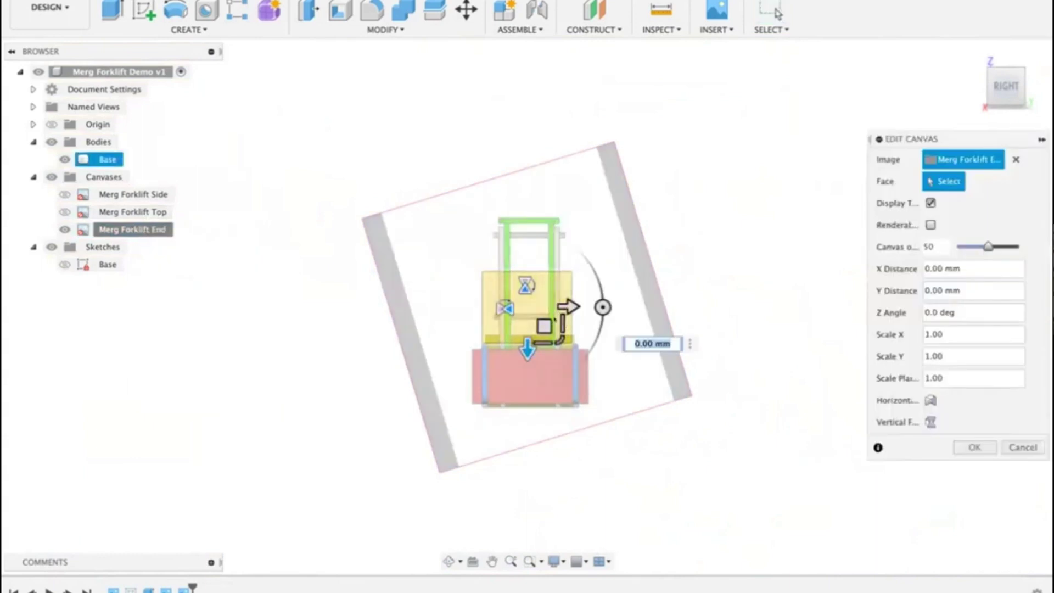
drag(543, 325, 515, 230)
scroll(540, 267, up, 5)
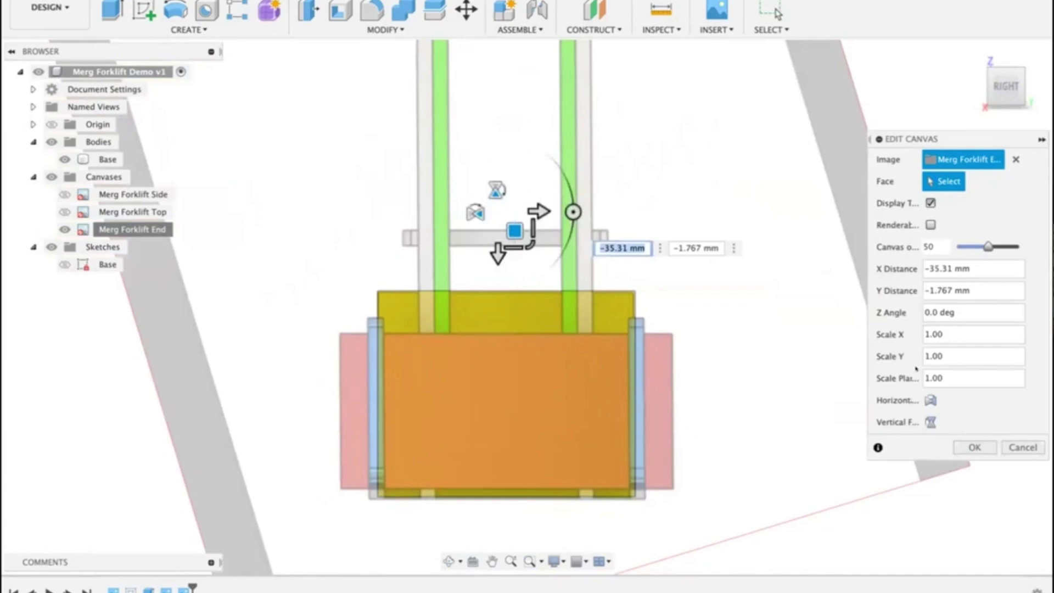
click(964, 443)
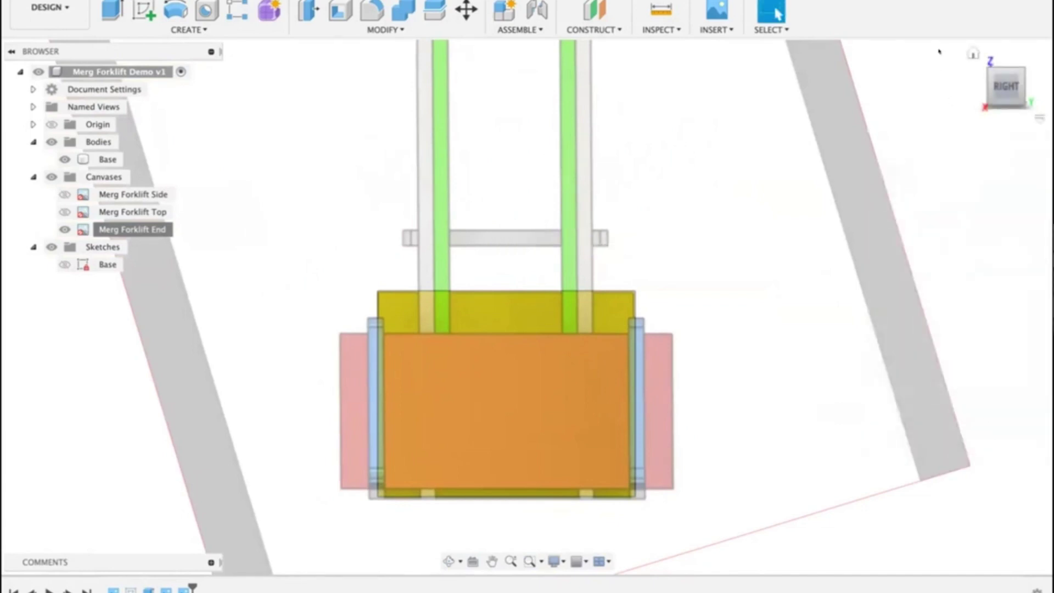
click(972, 53)
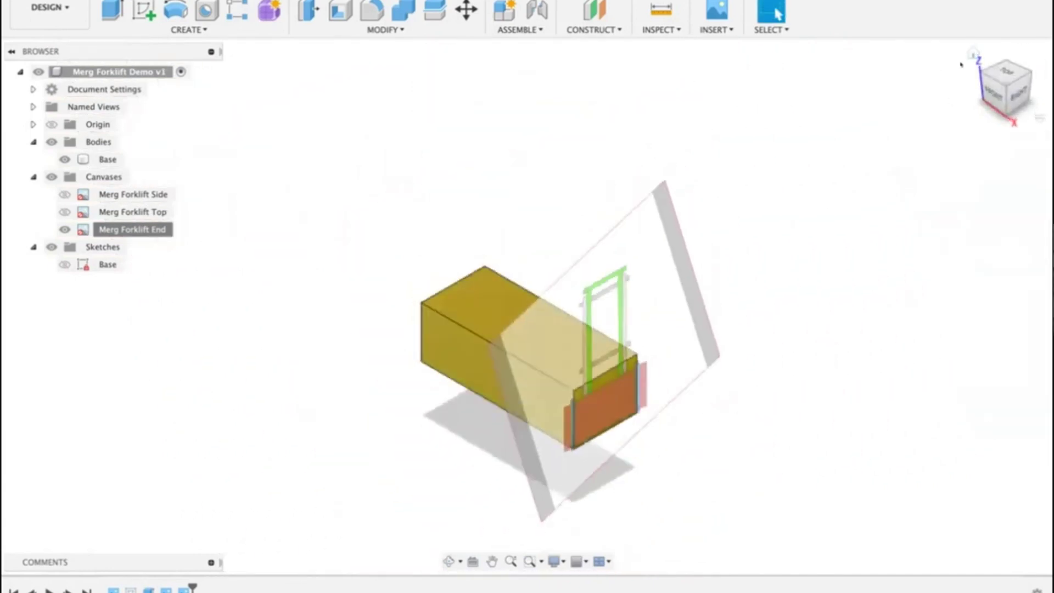
Step: Show the Merg Forklift Side canvas and hide the Top and End canvases
click(65, 212)
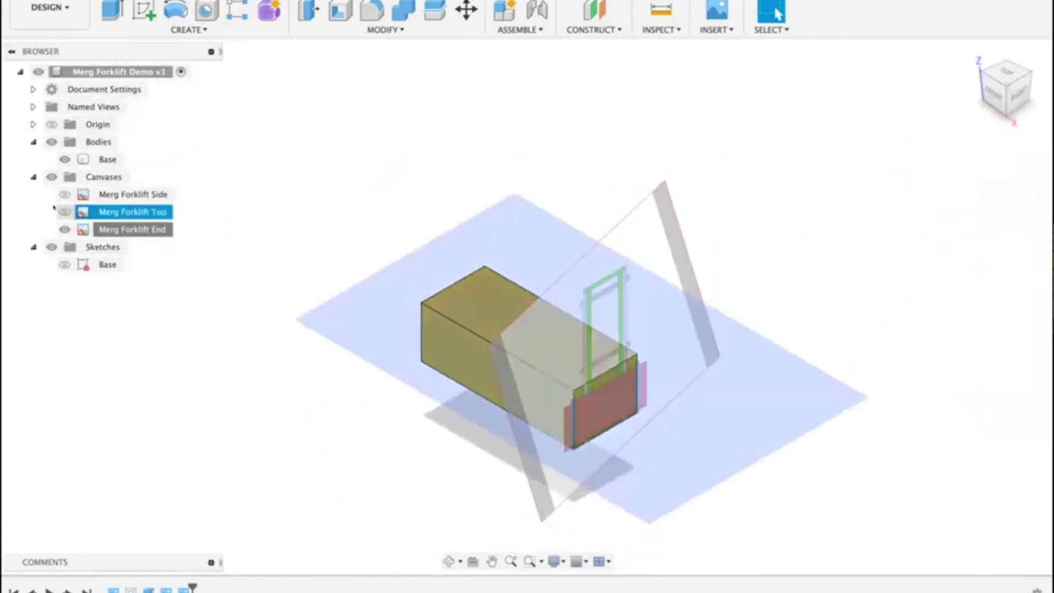
click(64, 195)
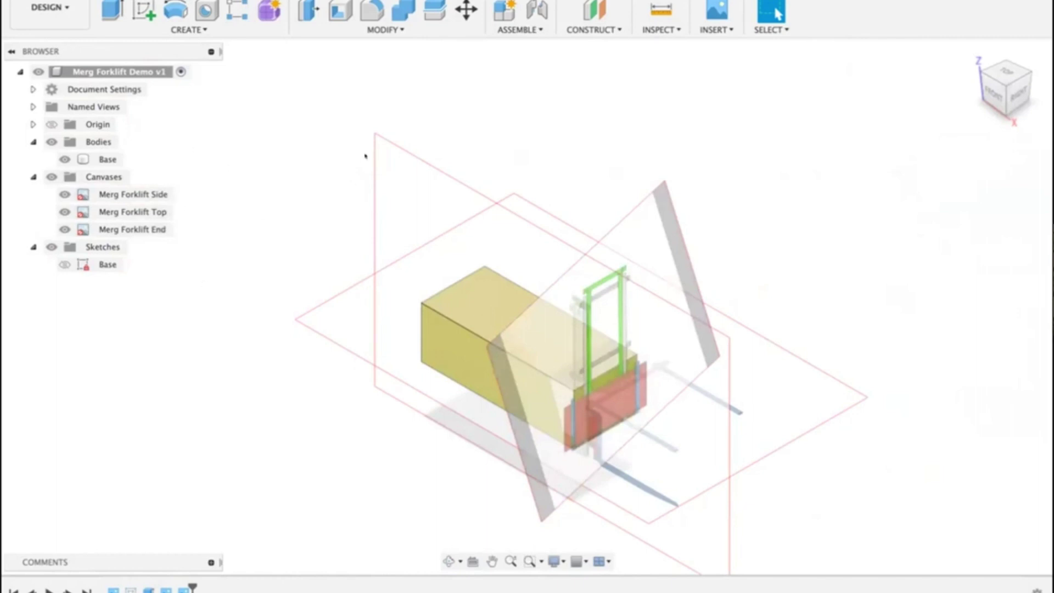
click(65, 230)
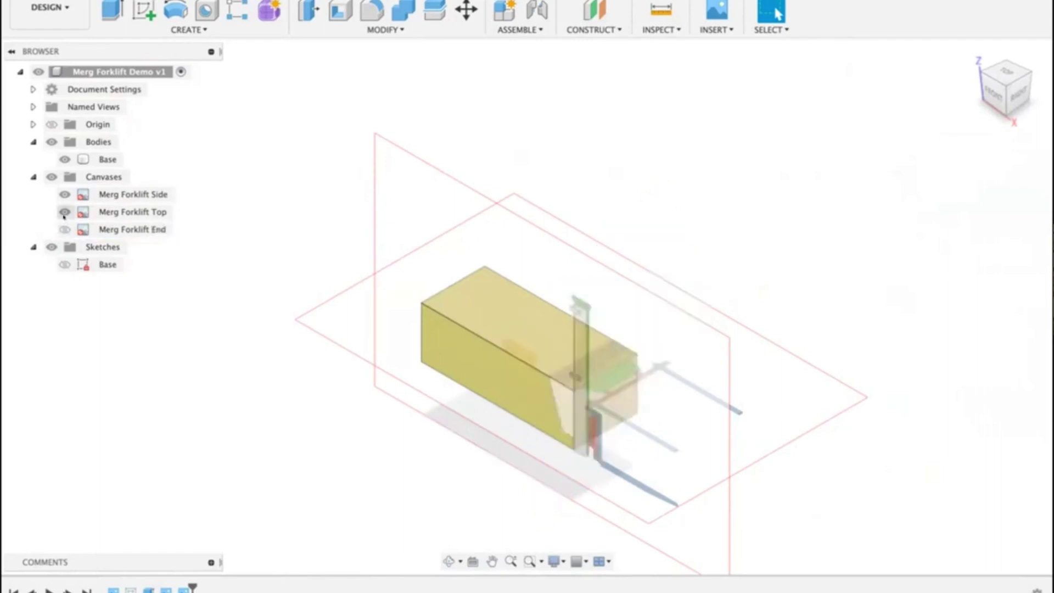
click(62, 211)
click(63, 211)
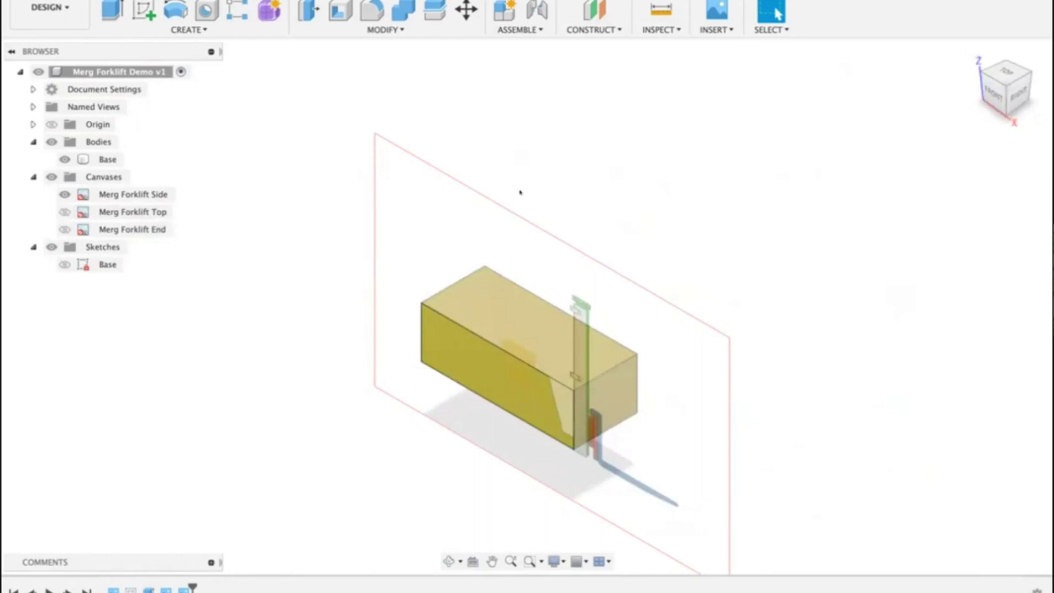
Step: Switch to the front view and begin a new sketch
click(555, 392)
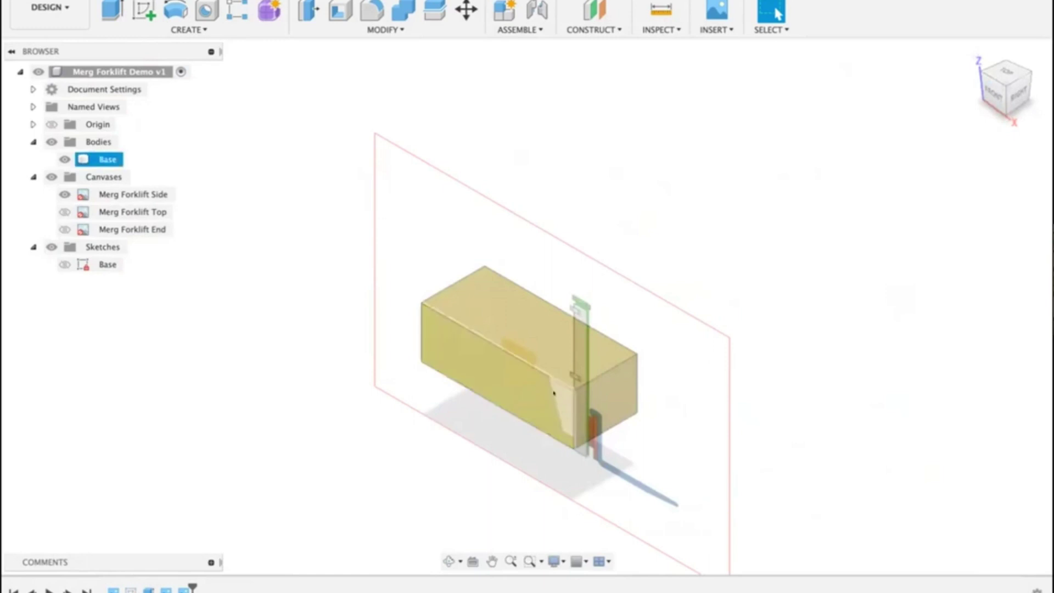
click(562, 417)
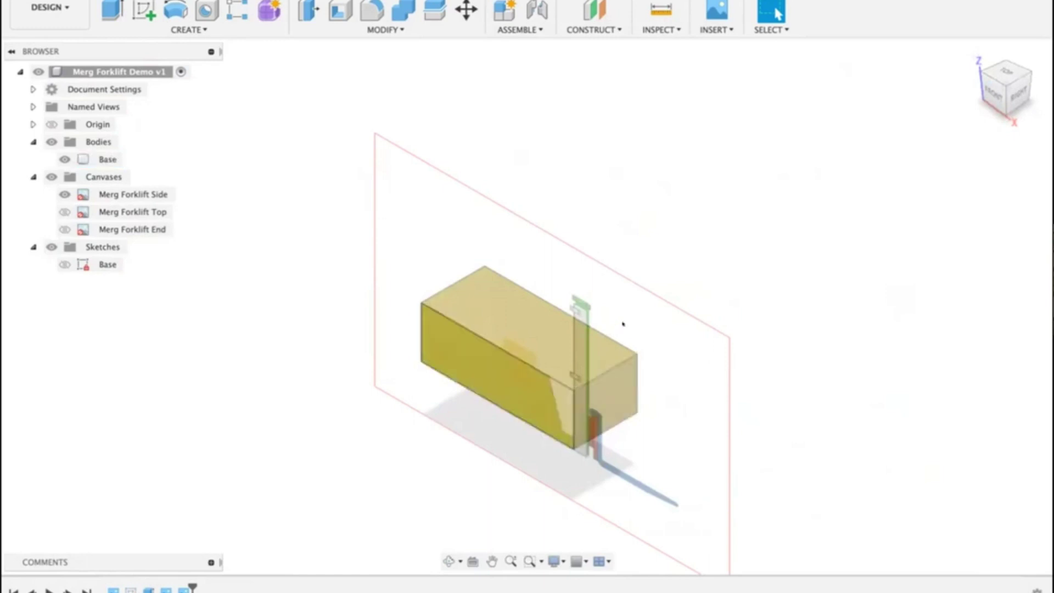
click(988, 89)
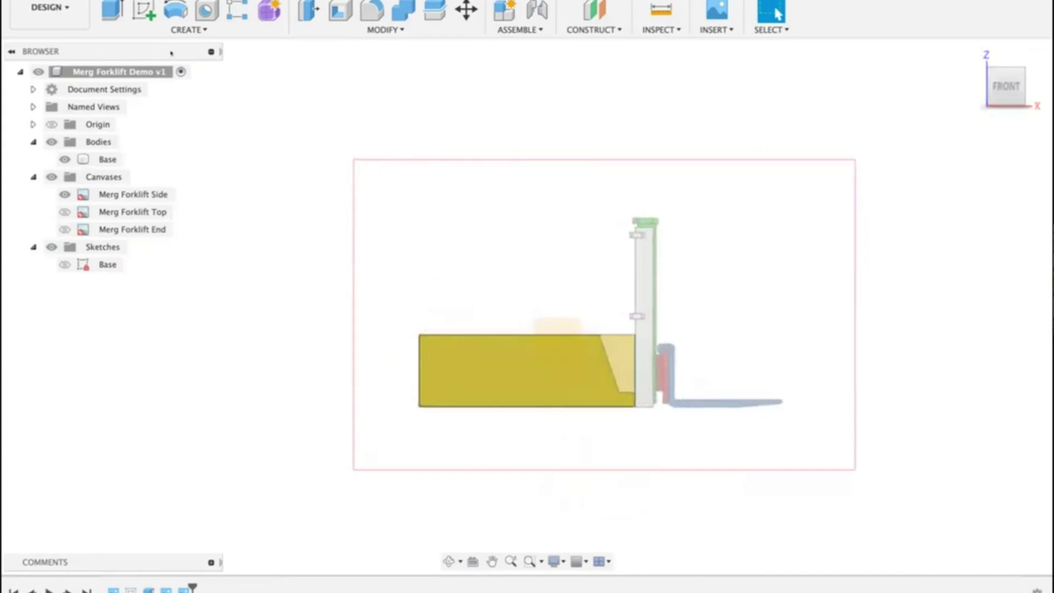
click(144, 10)
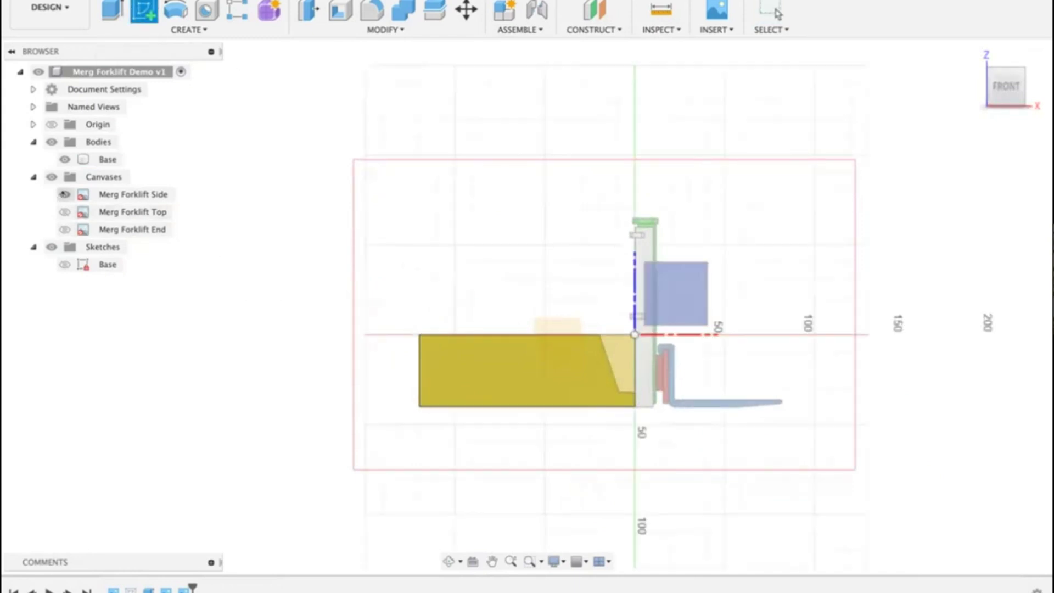
Step: Start a sketch on the block's side face and draw the slanted step outline with Line
click(65, 195)
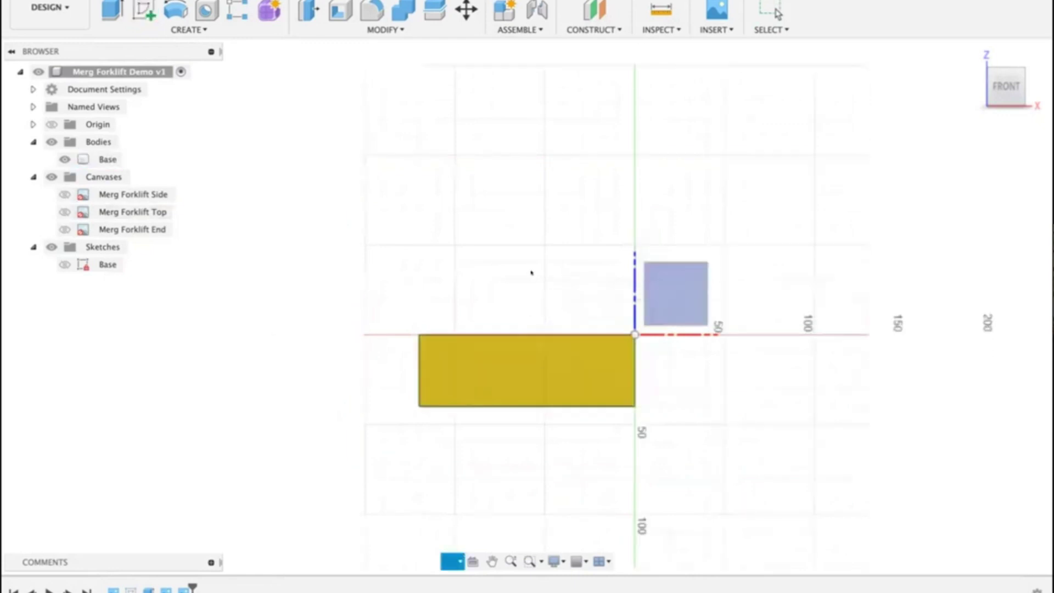
shift+middle_drag(531, 273, 481, 275)
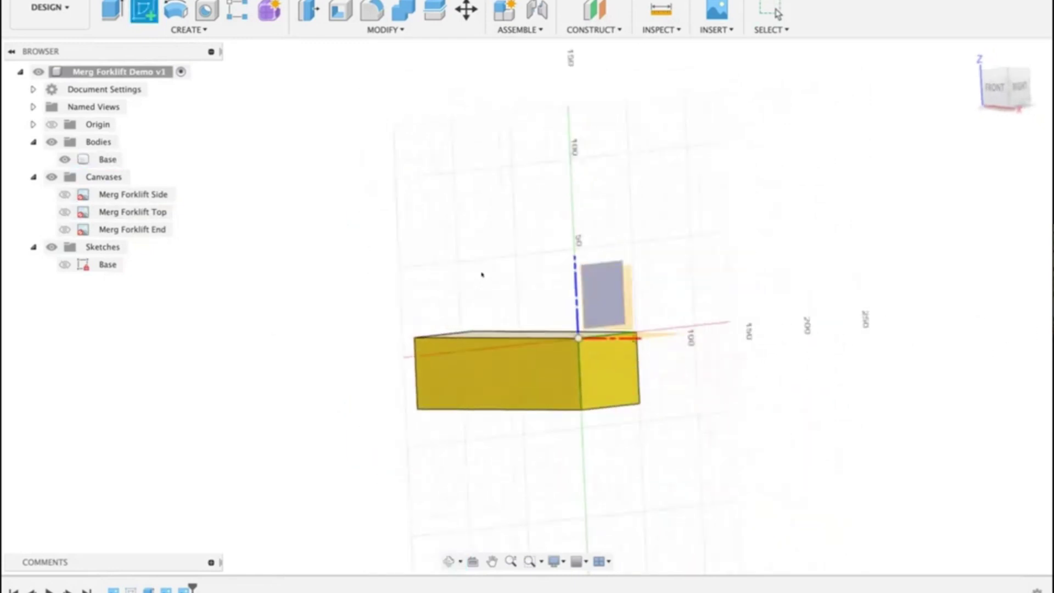
click(483, 367)
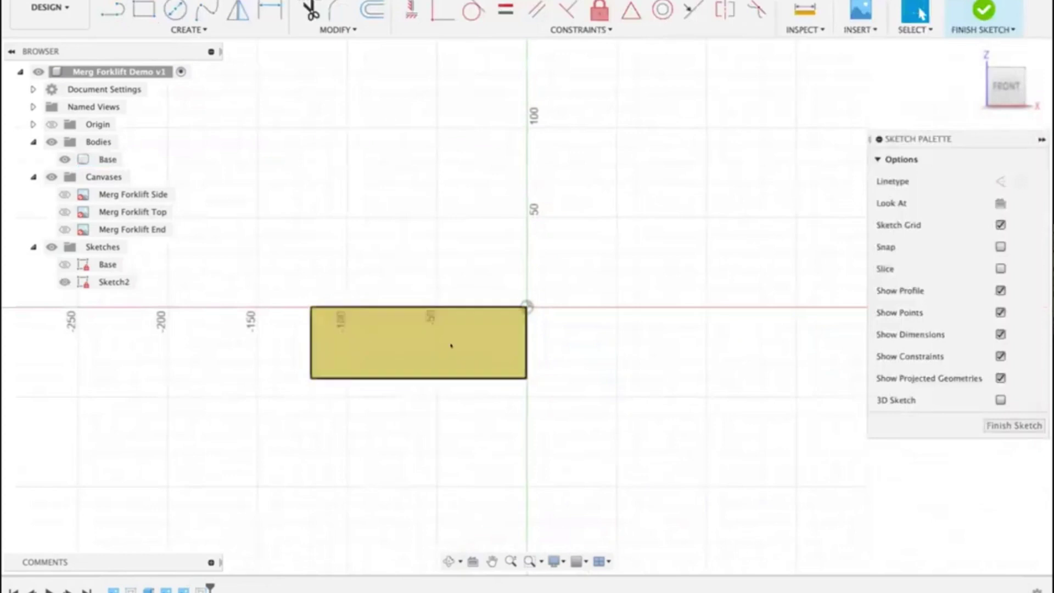
click(65, 195)
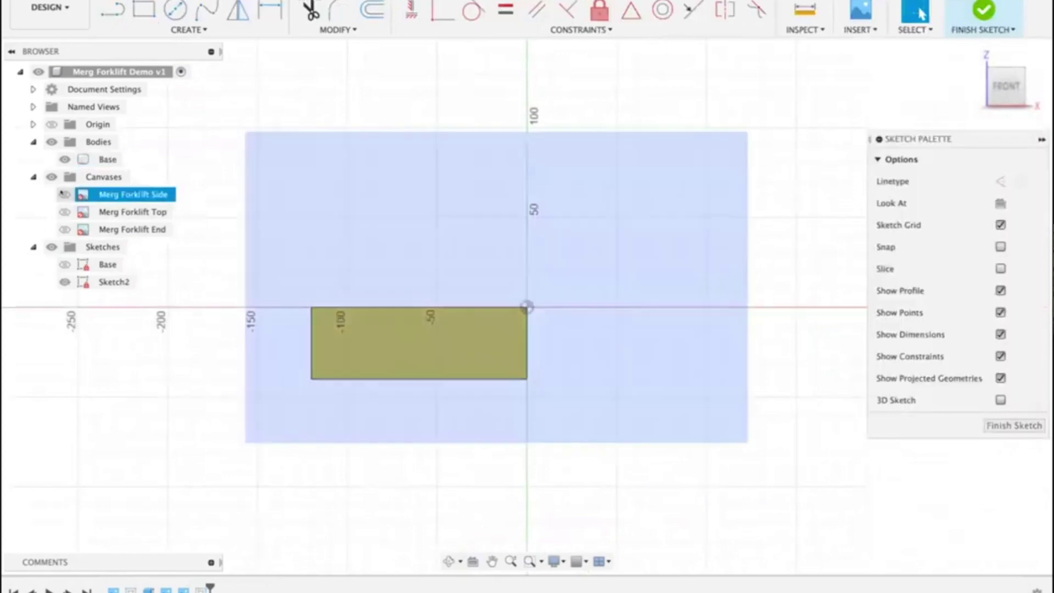
scroll(494, 325, up, 5)
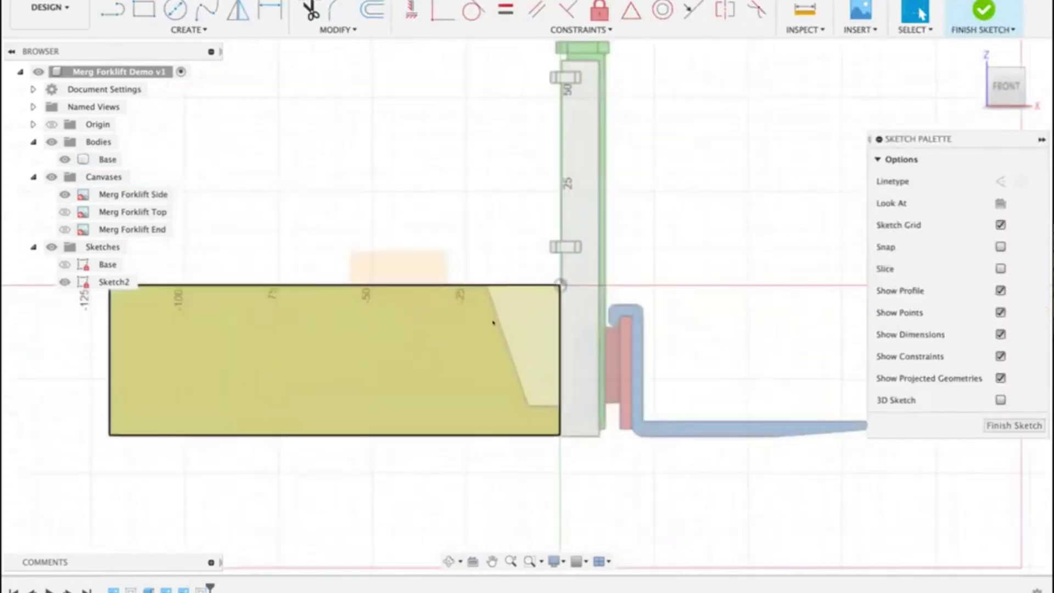
key(l)
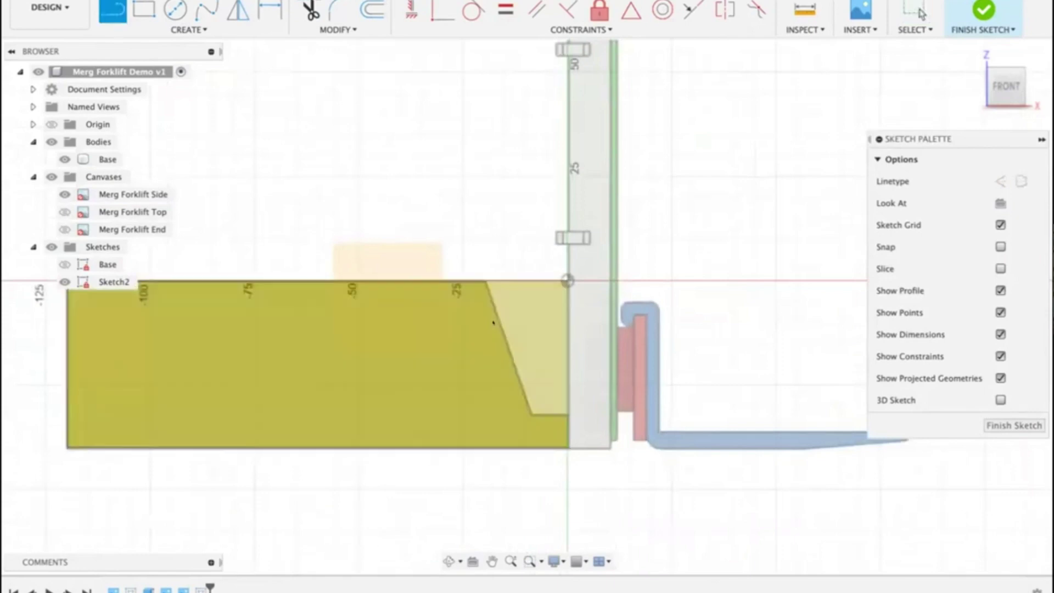
click(484, 280)
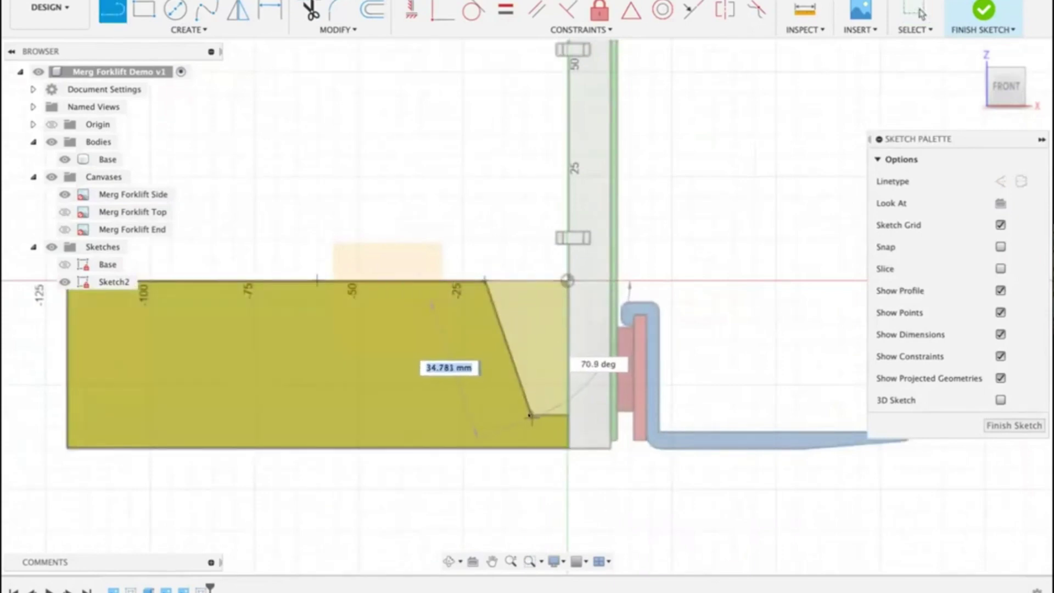
click(530, 416)
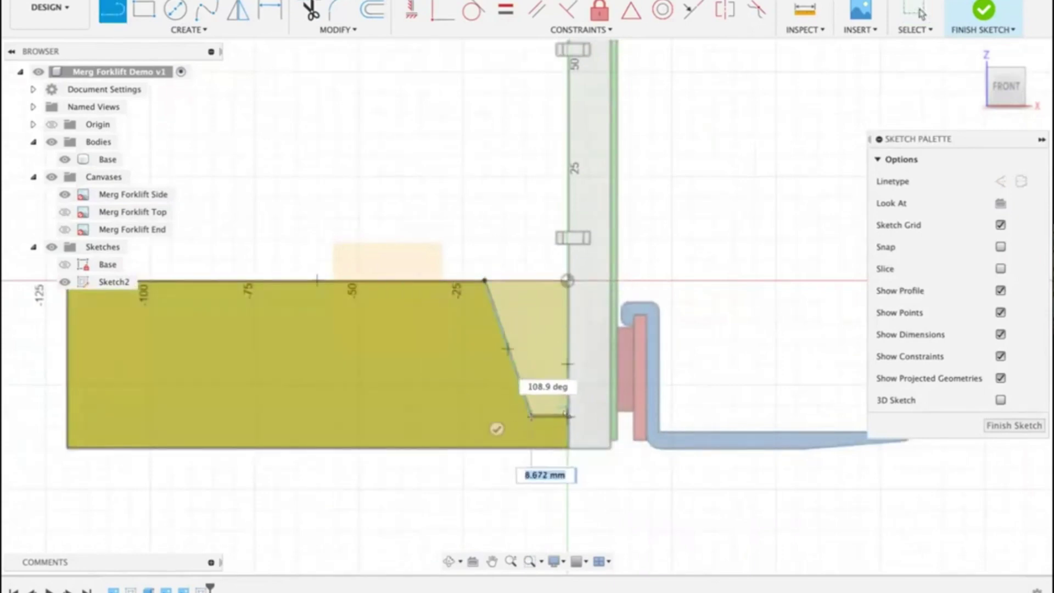
click(566, 416)
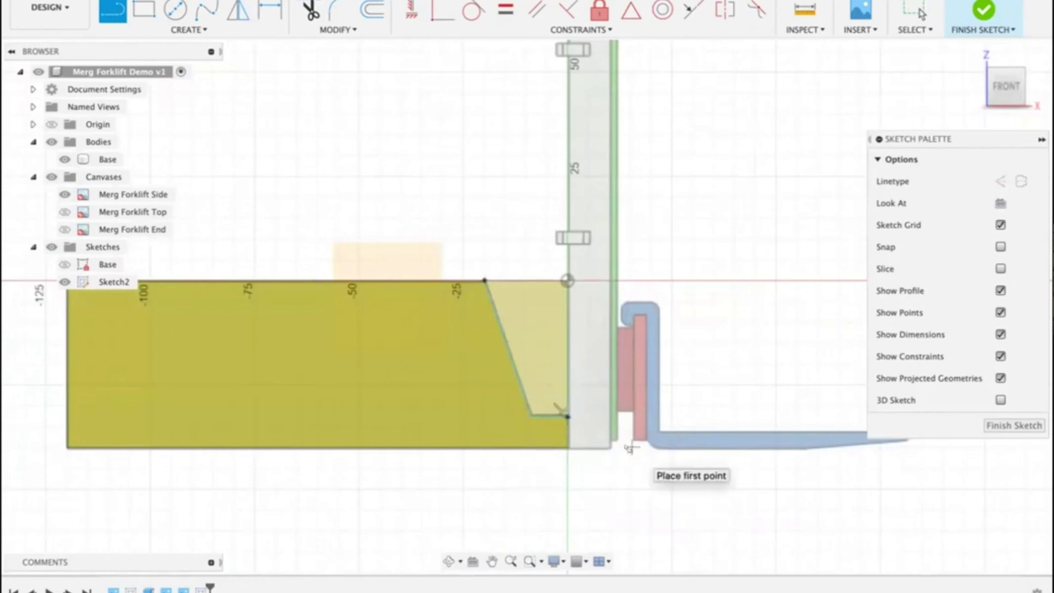
Step: Dimension the step's bottom line to 9 mm and its height to 8 mm
key(d)
click(546, 415)
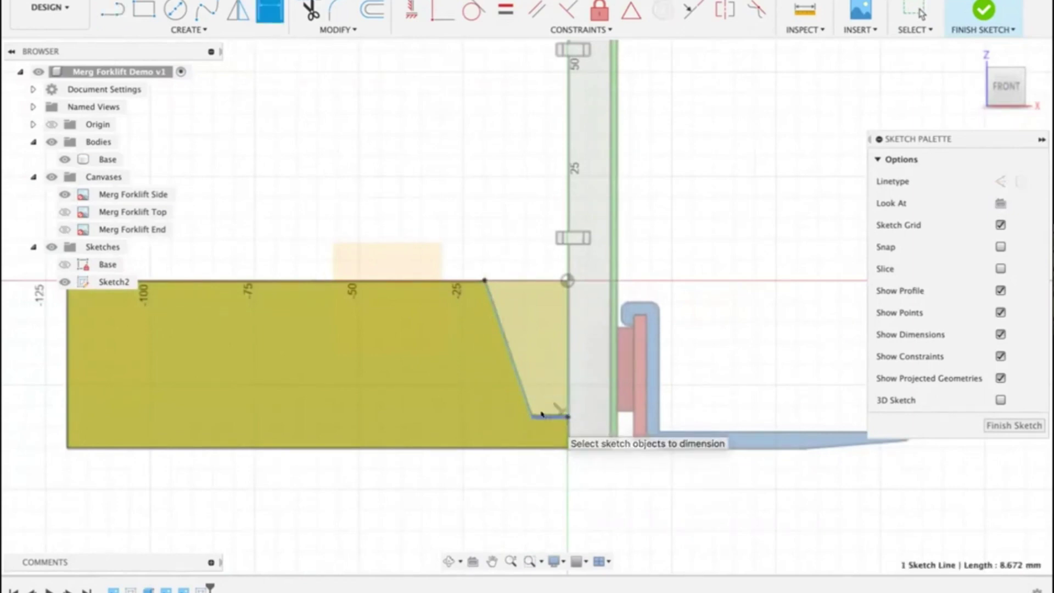
click(547, 471)
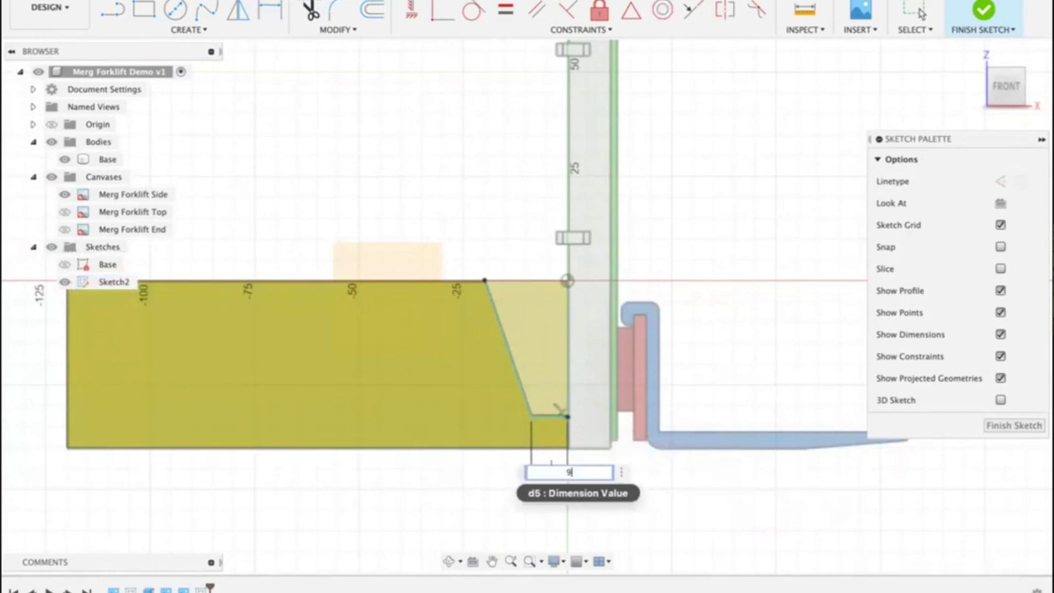
text(9)
key(Return)
key(Escape)
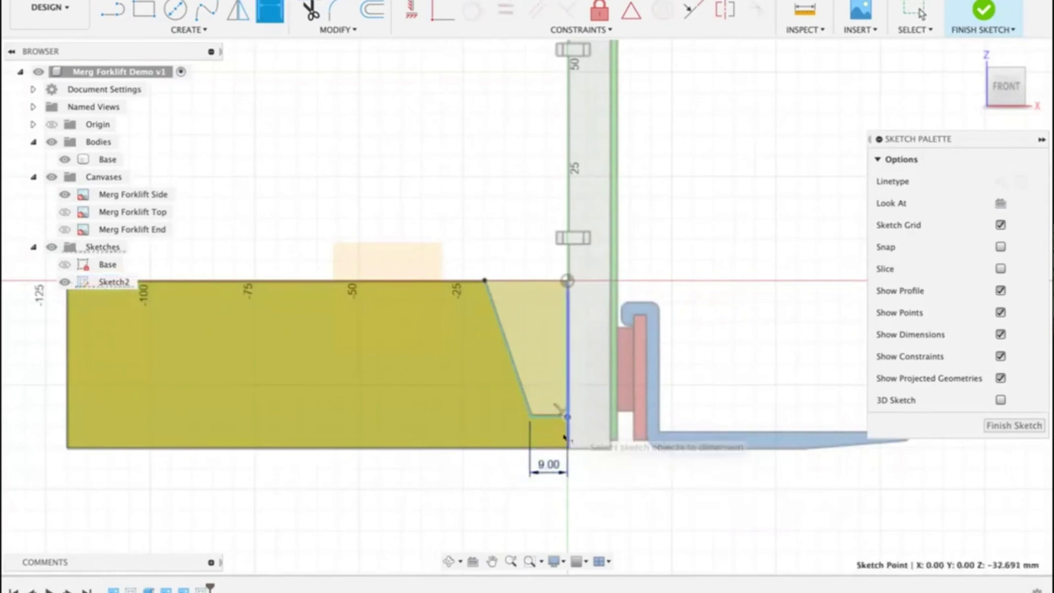
click(567, 447)
key(d)
click(580, 439)
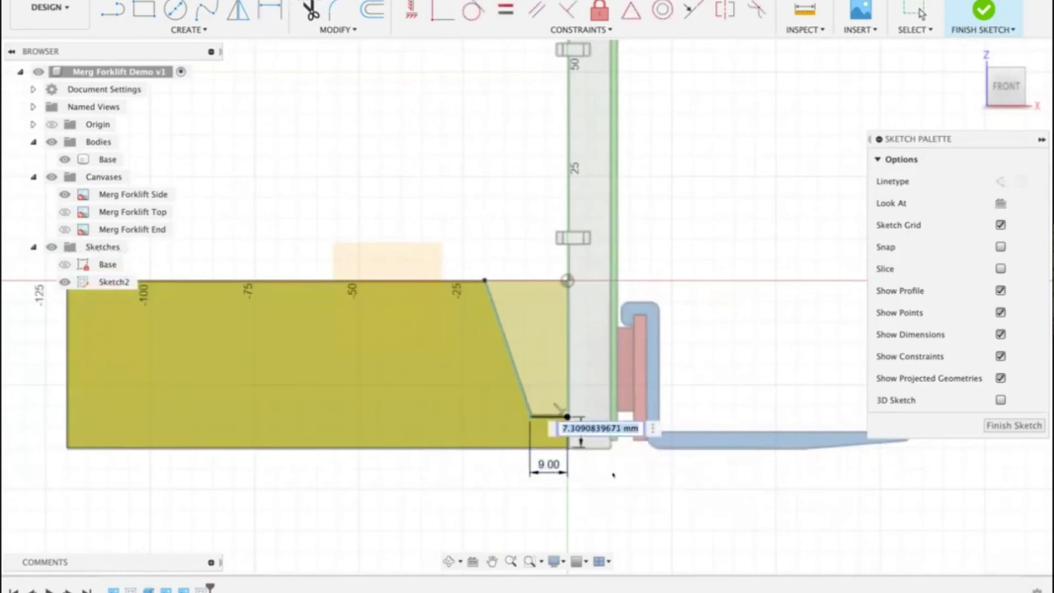
text(8)
key(Return)
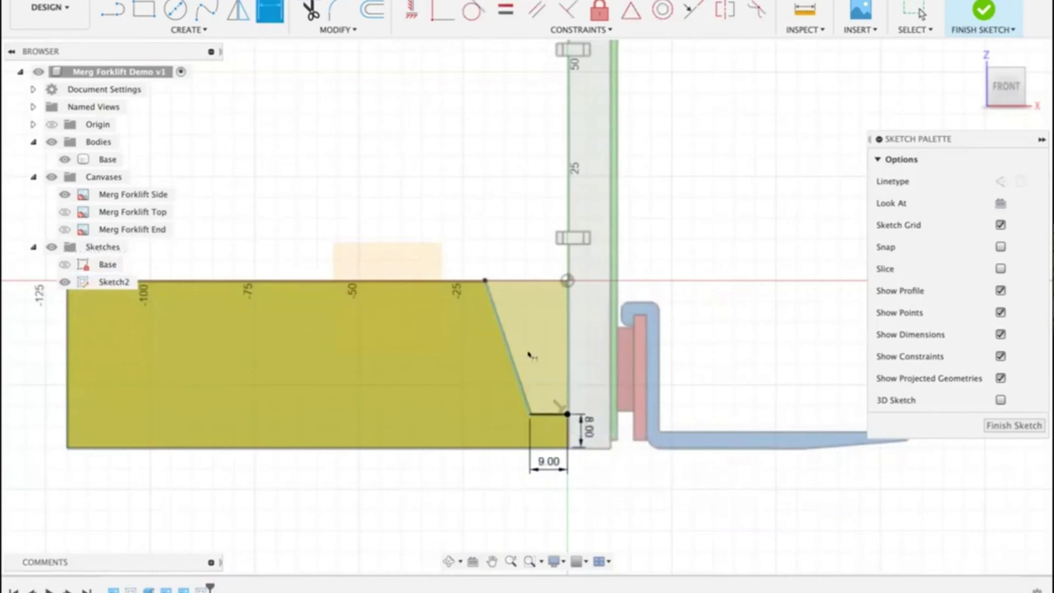
Step: Dimension the slant's horizontal offset from the top corner to 20 mm
click(484, 280)
click(567, 281)
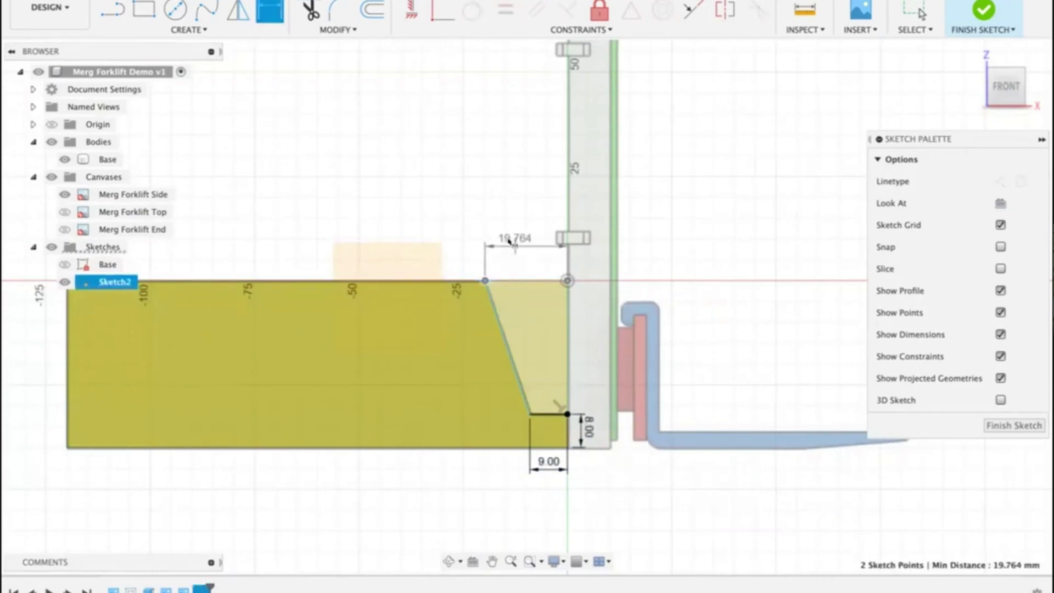
click(509, 241)
text(20)
key(Return)
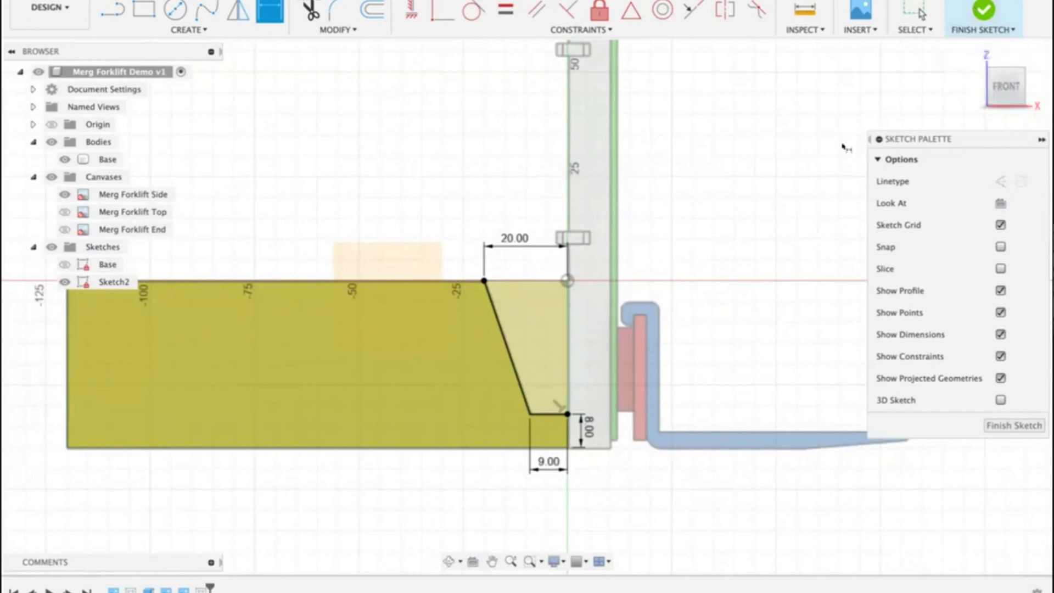
Step: Extrude Sketch2's sloped profile as a To Object cut through the entire Base body
key(e)
click(551, 284)
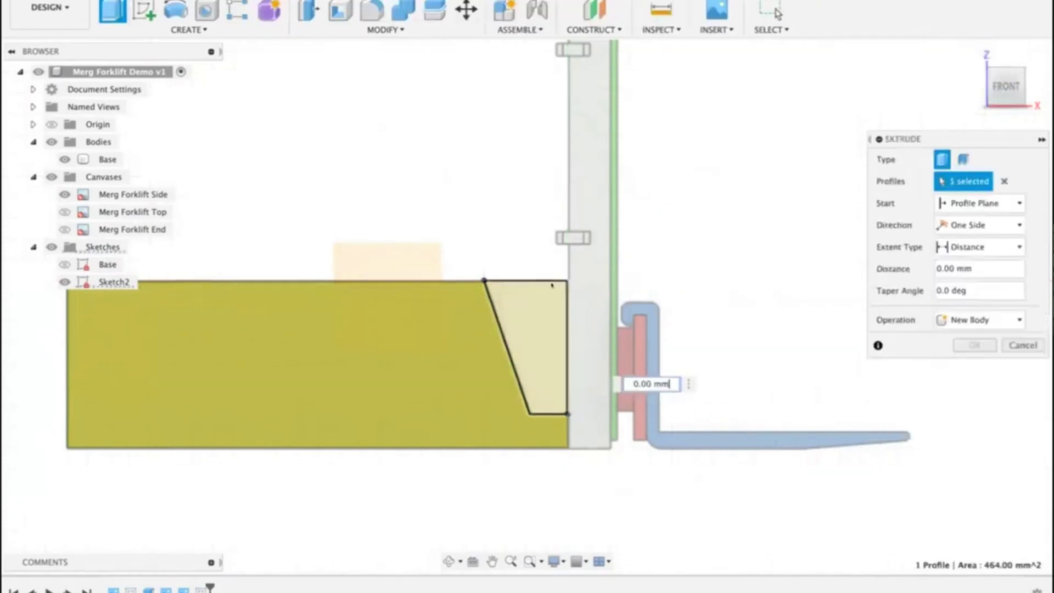
click(65, 194)
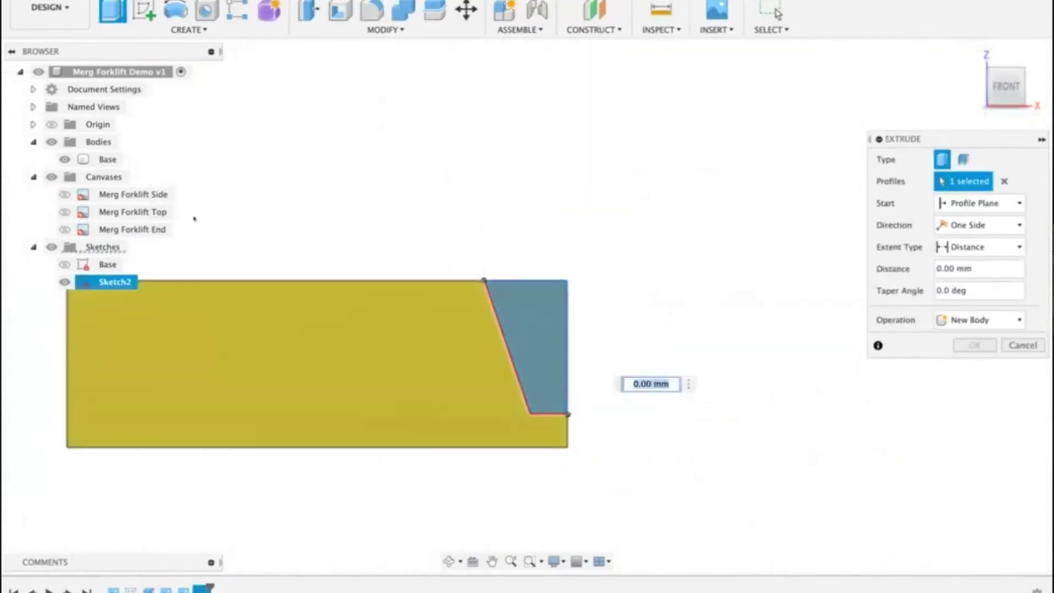
scroll(716, 215, down, 3)
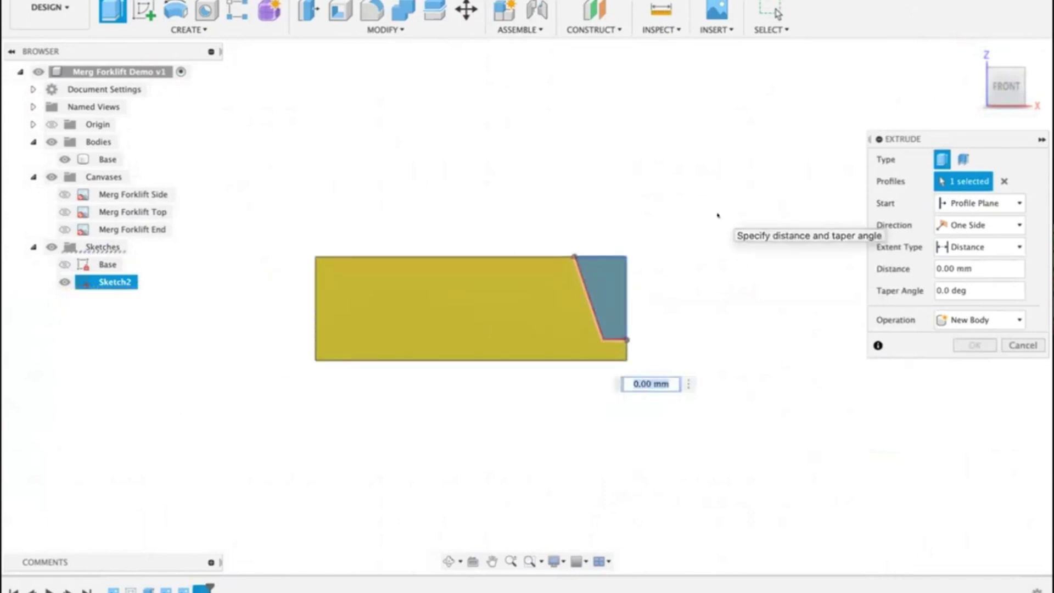
shift+middle_drag(716, 215, 739, 237)
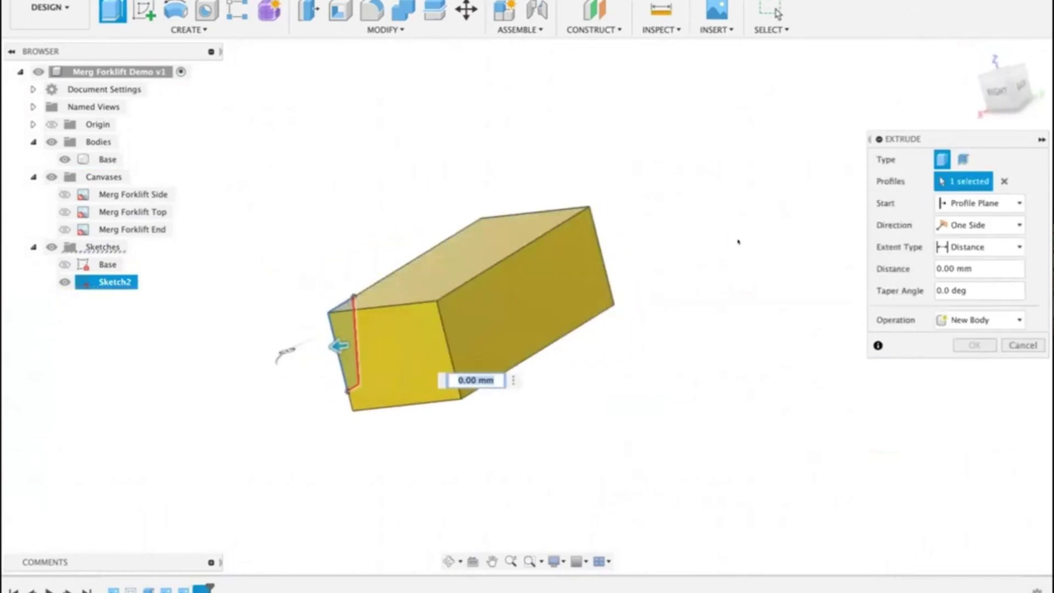
click(982, 246)
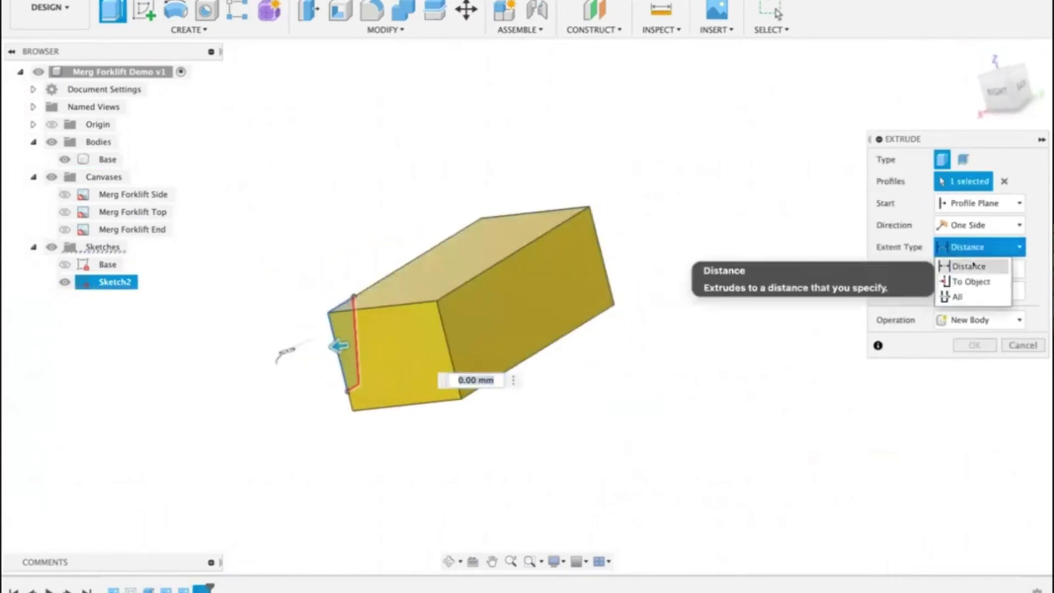
click(908, 280)
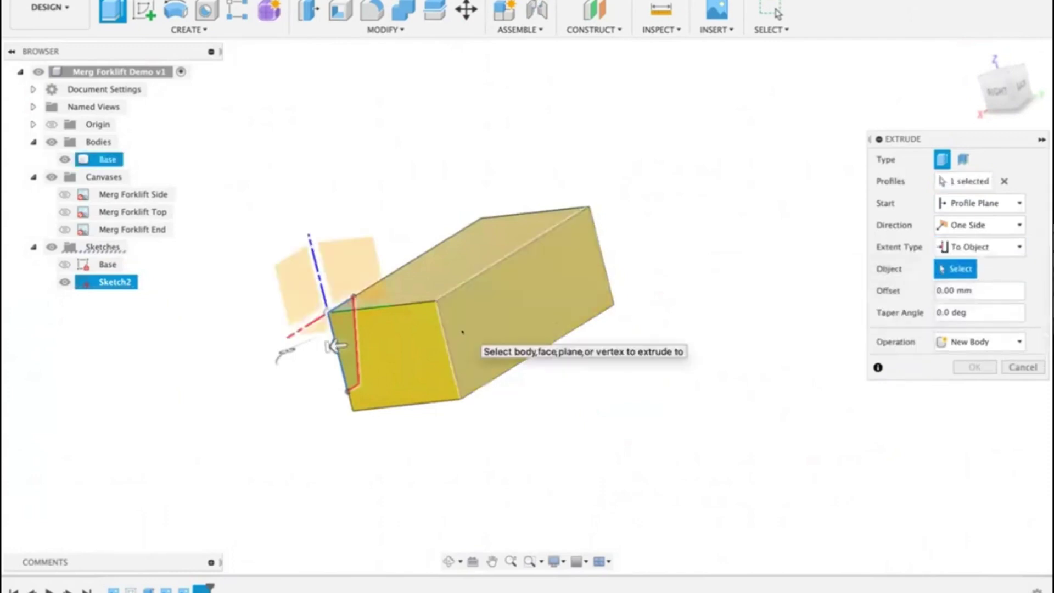
click(494, 336)
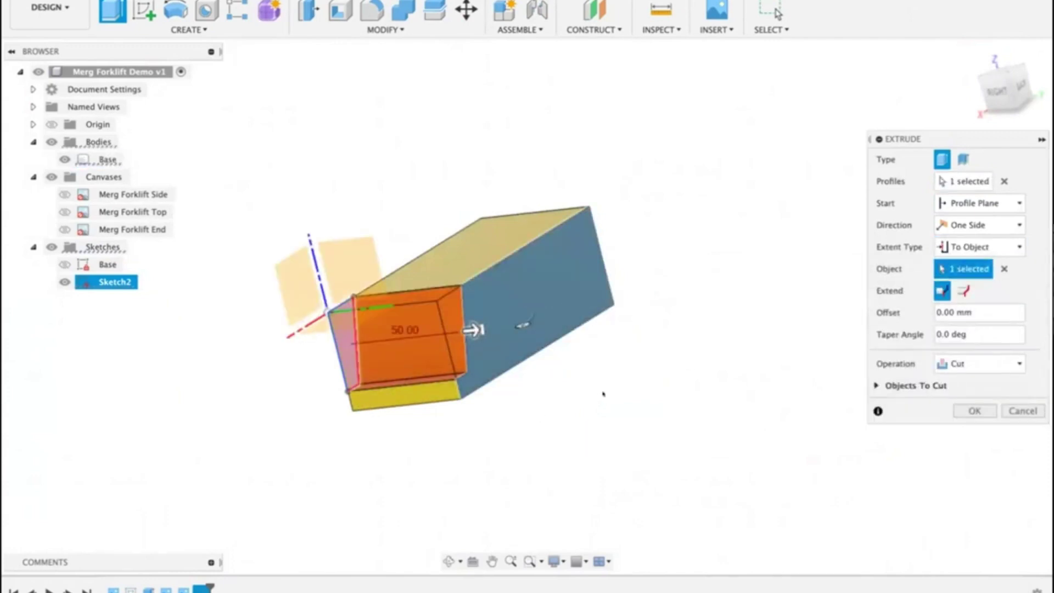
click(518, 355)
click(973, 412)
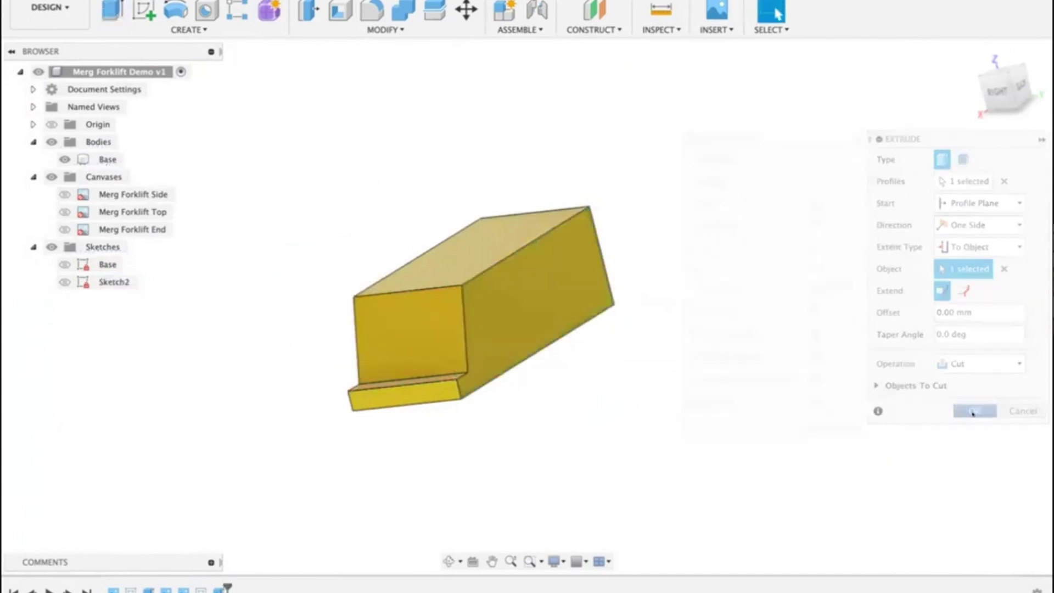
Step: Rename Sketch2 to 'Front Slope' and save a new version of the design
click(970, 54)
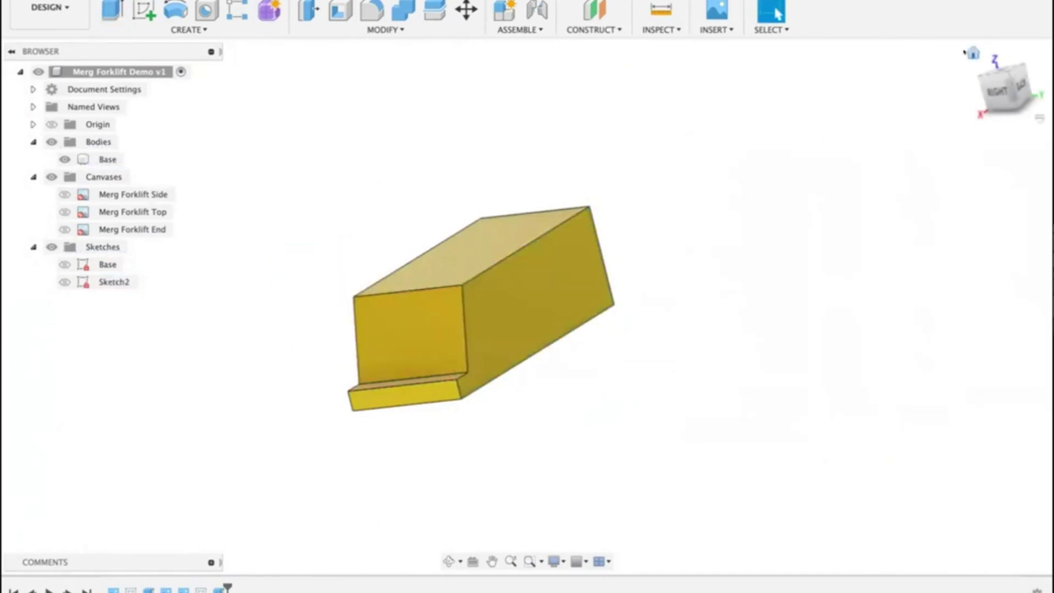
scroll(847, 193, down, 3)
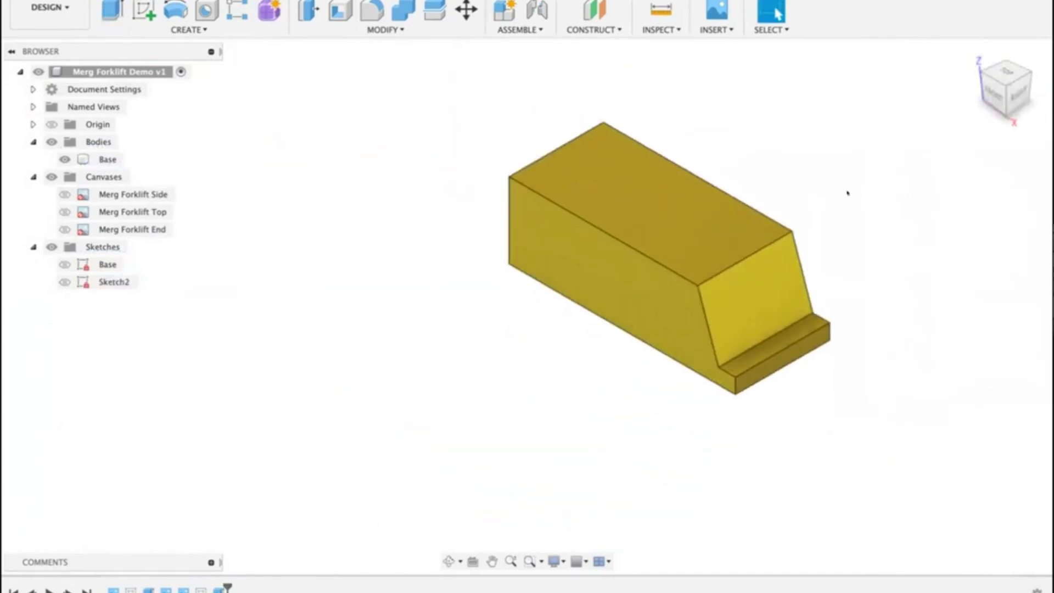
right_click(113, 282)
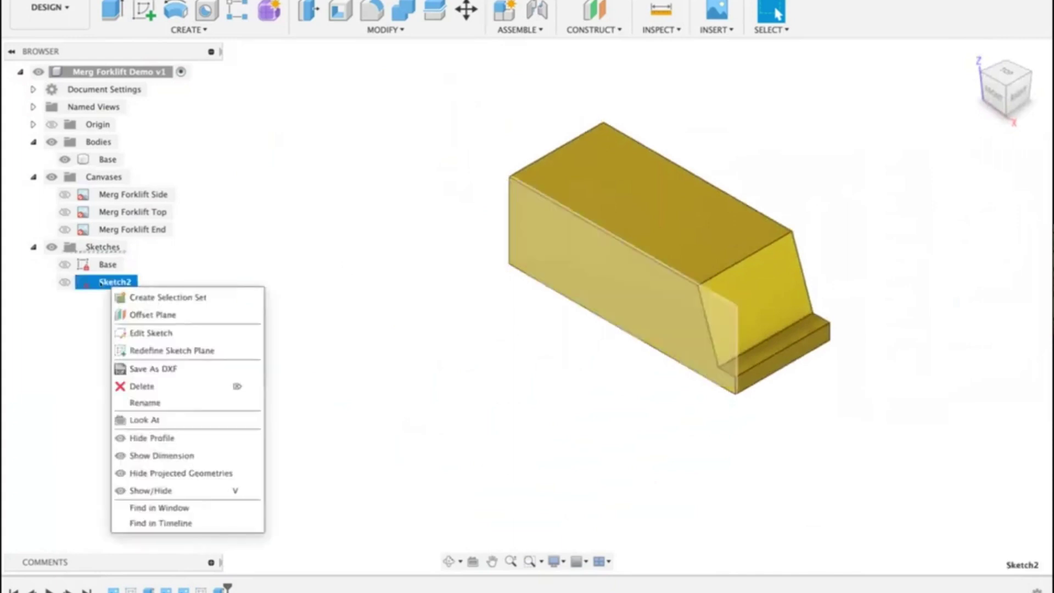
click(132, 393)
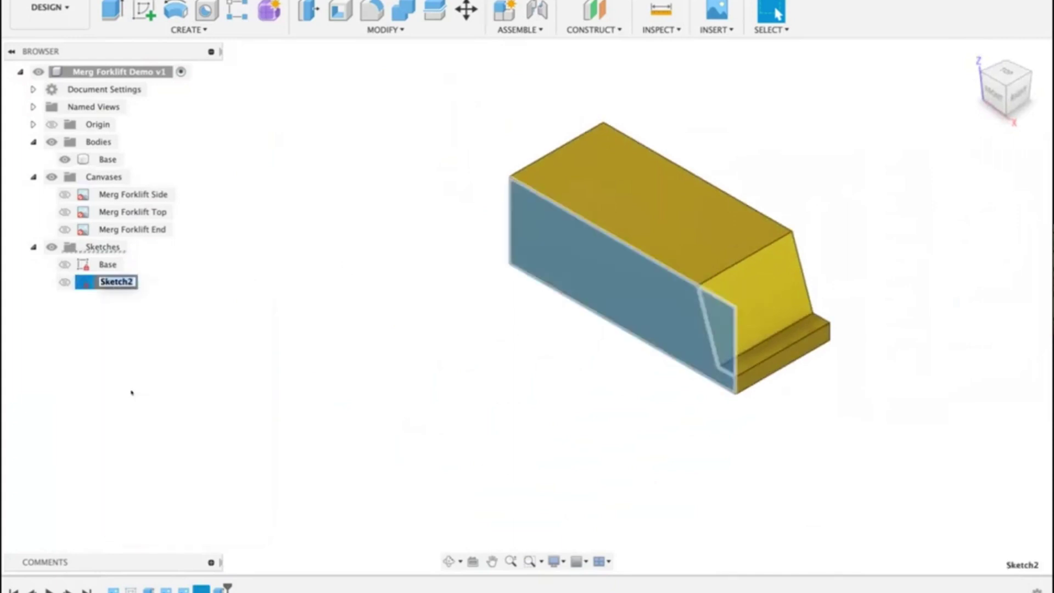
text(Front Slope)
key(Return)
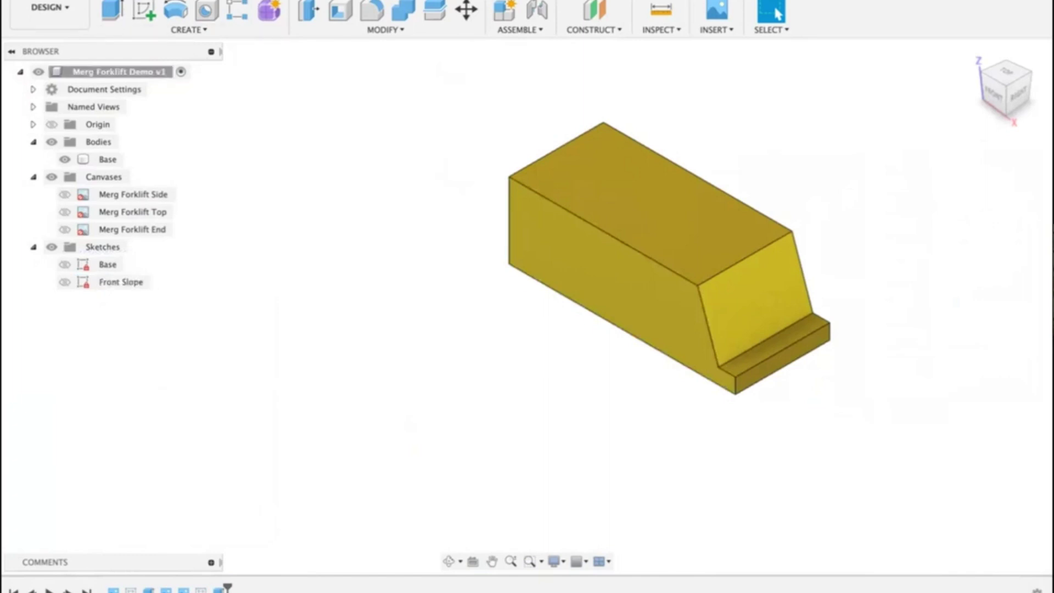
key(super+s)
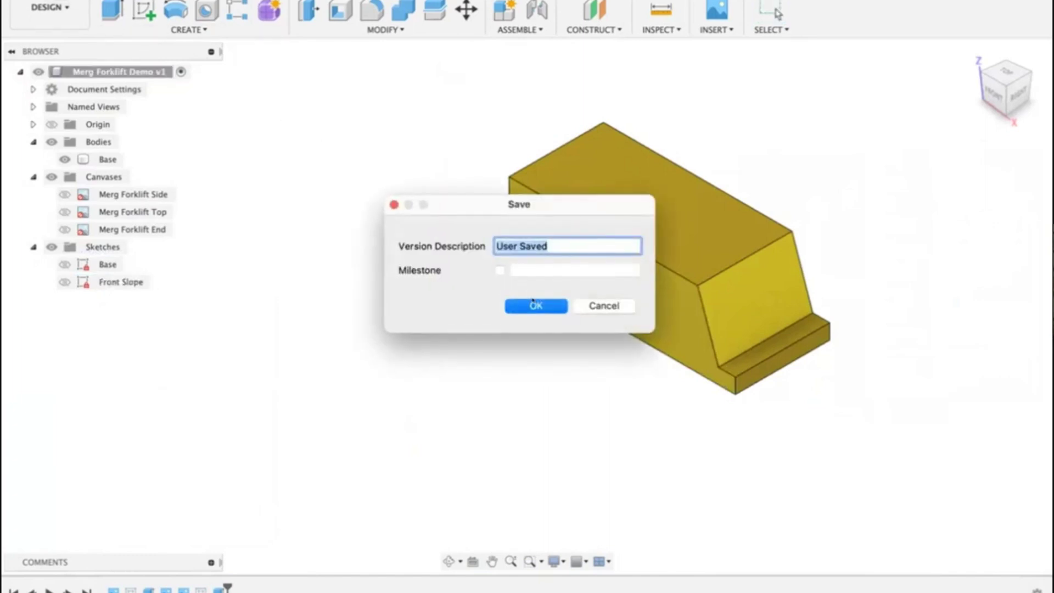
click(536, 305)
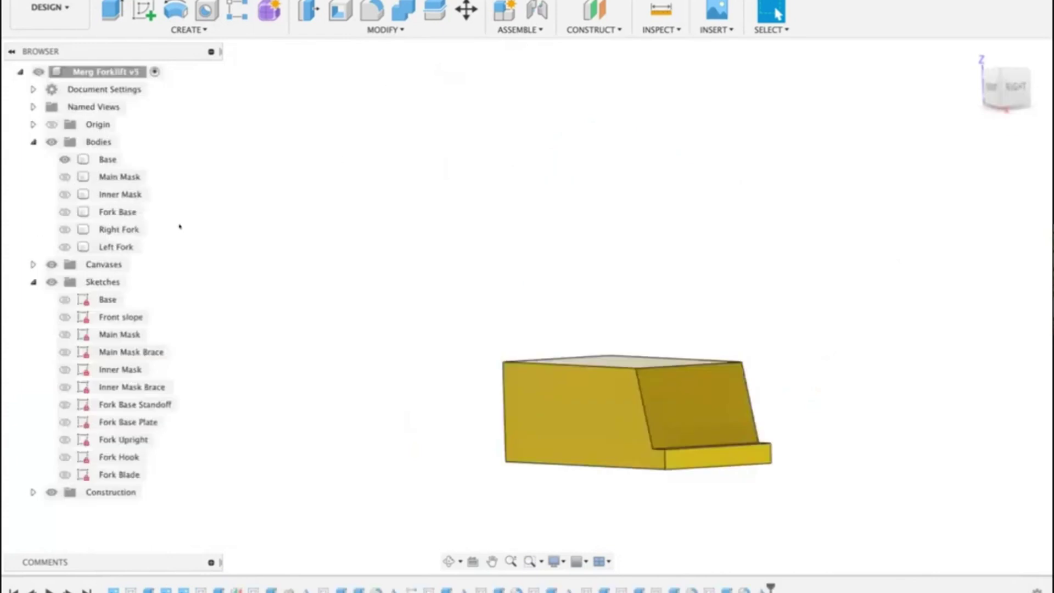
click(65, 176)
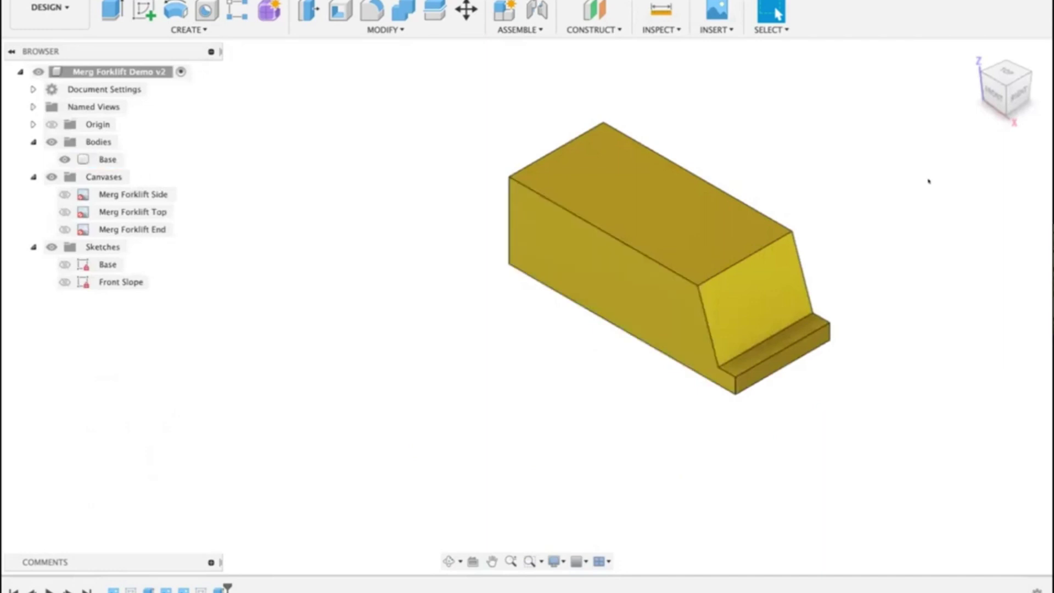
Step: From the right view, turn on the Merg Forklift End canvas and orbit to see it with the block
click(1018, 94)
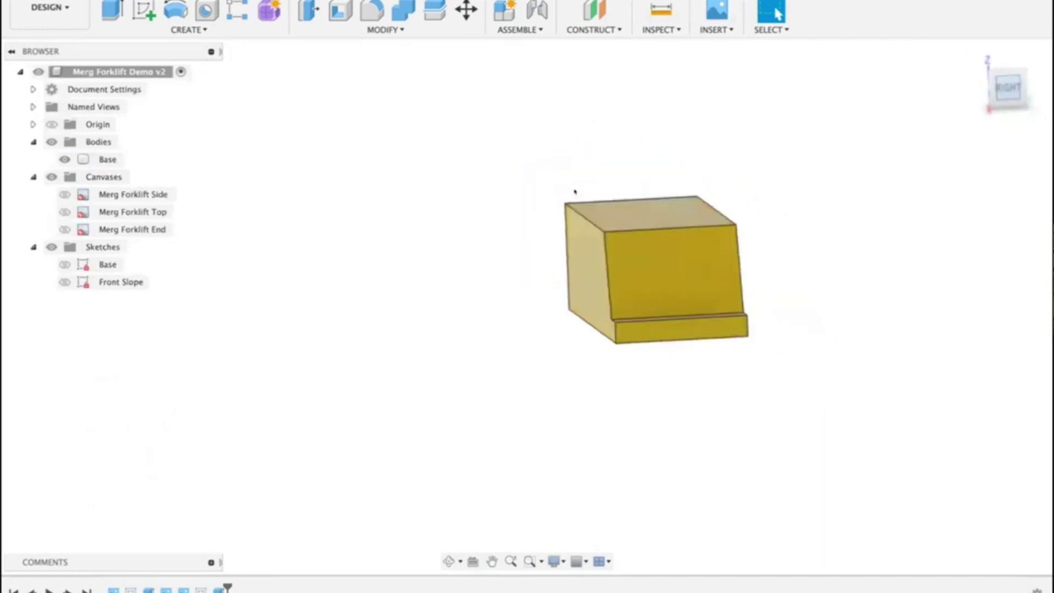
click(65, 229)
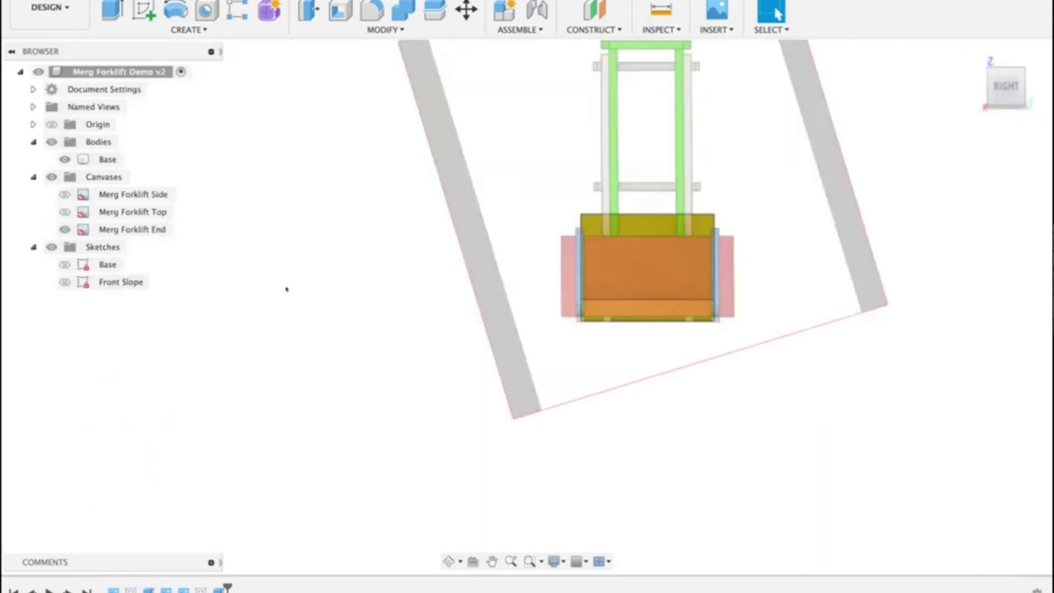
scroll(603, 202, up, 5)
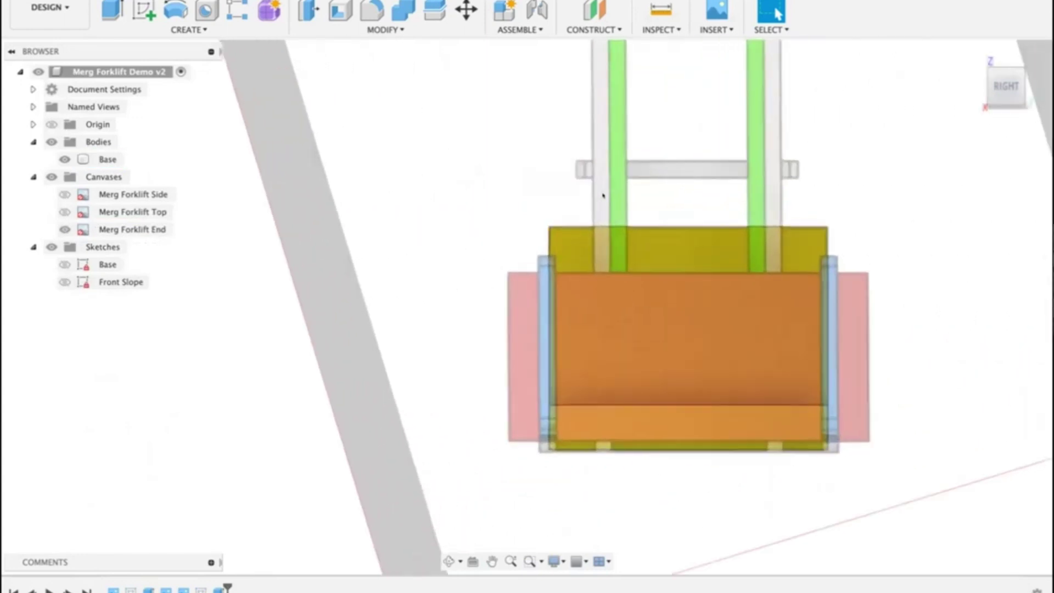
click(540, 228)
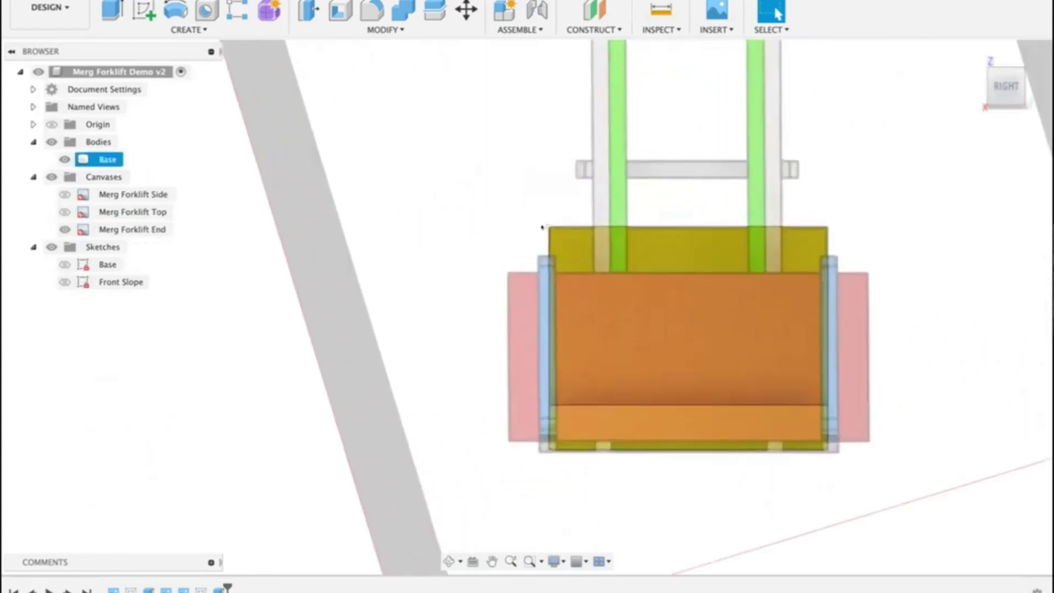
click(575, 194)
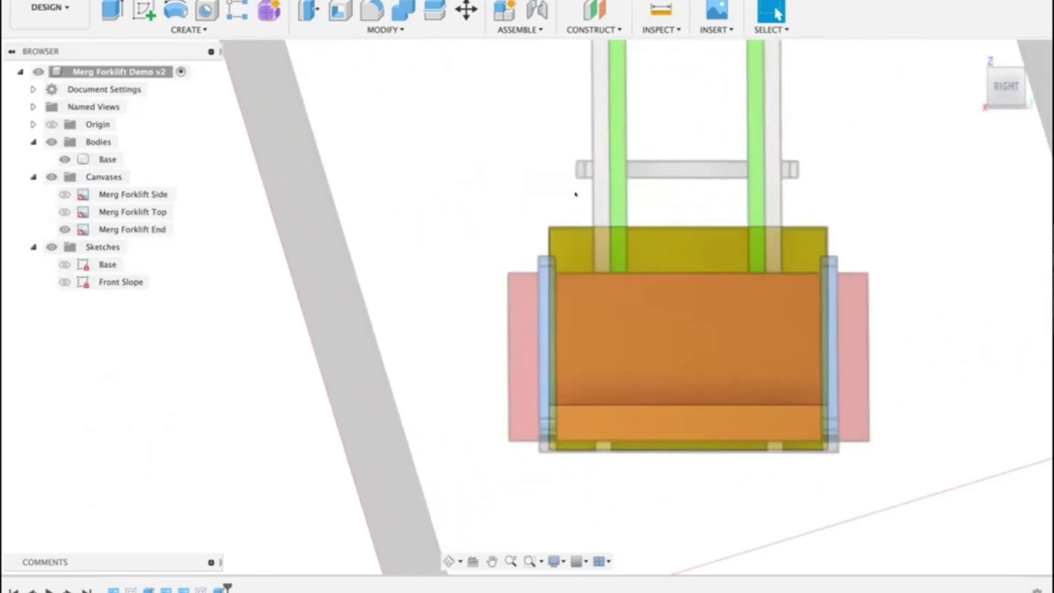
scroll(576, 194, down, 4)
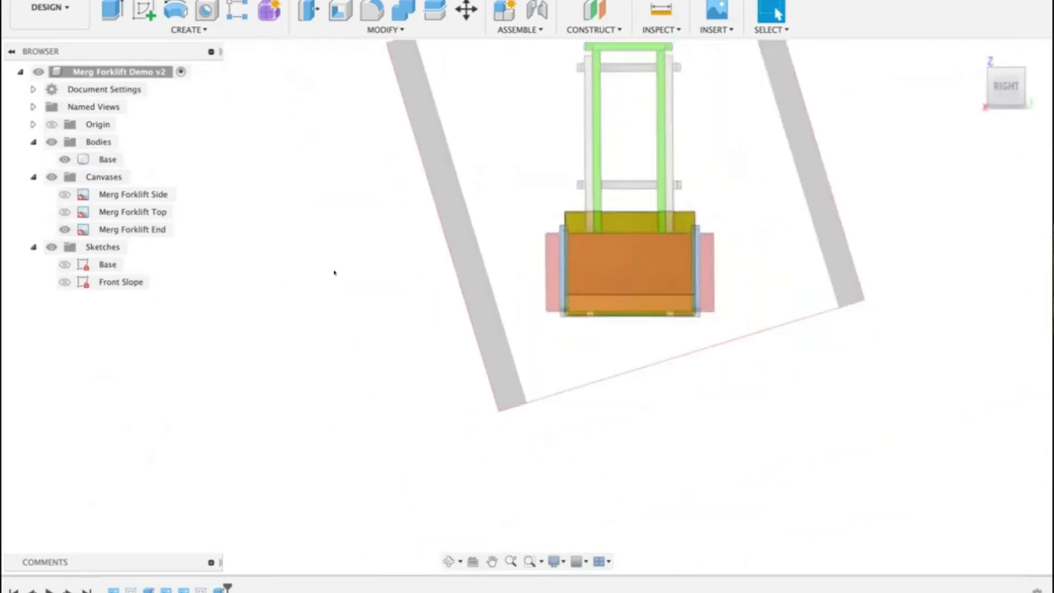
shift+middle_drag(334, 273, 424, 275)
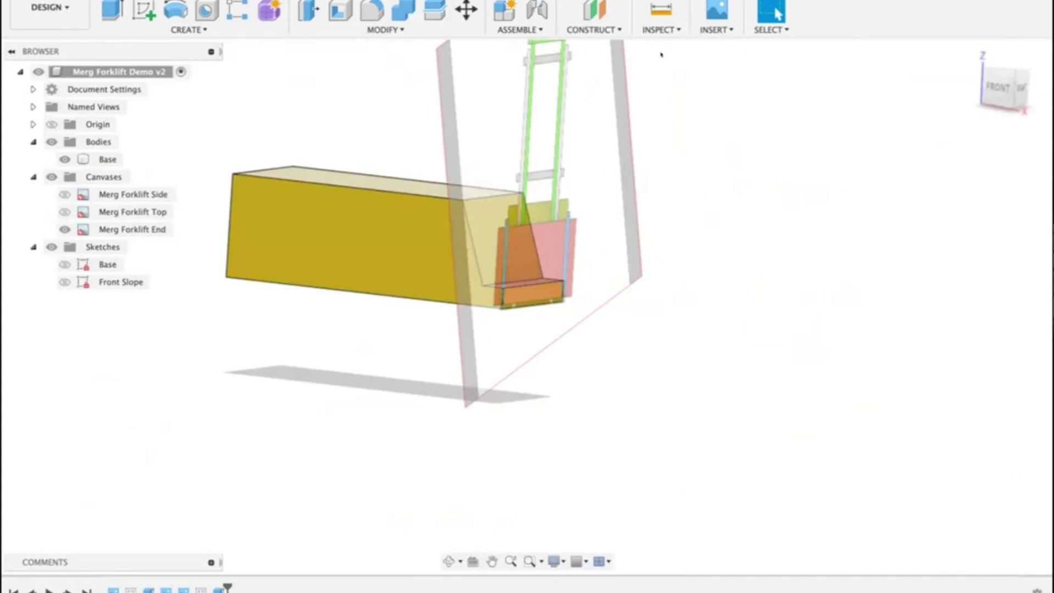
Step: Create an offset construction plane -8 mm inward from the block's long side face
click(591, 31)
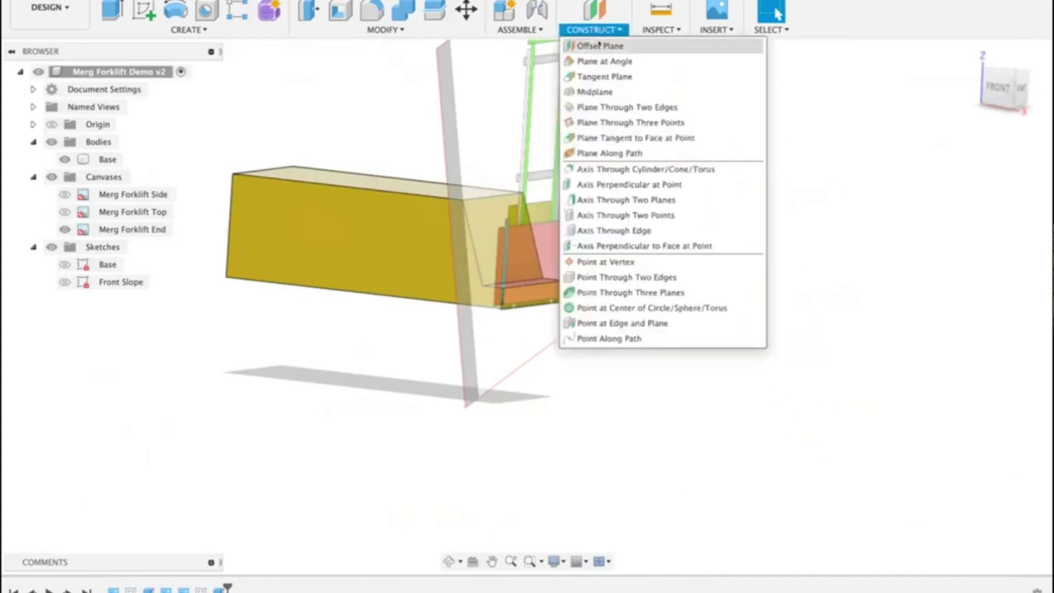
click(581, 45)
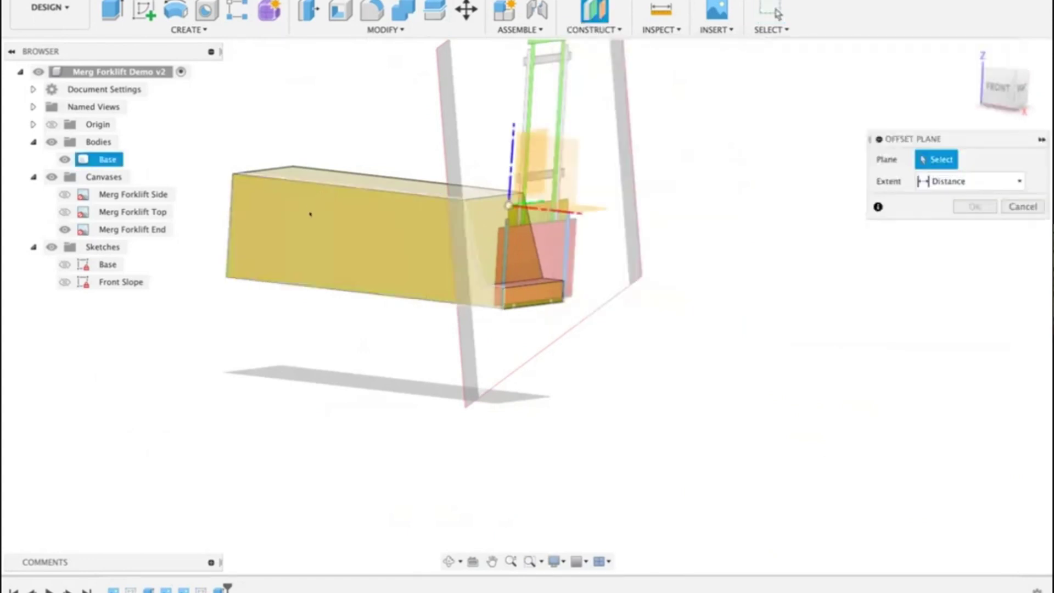
click(318, 227)
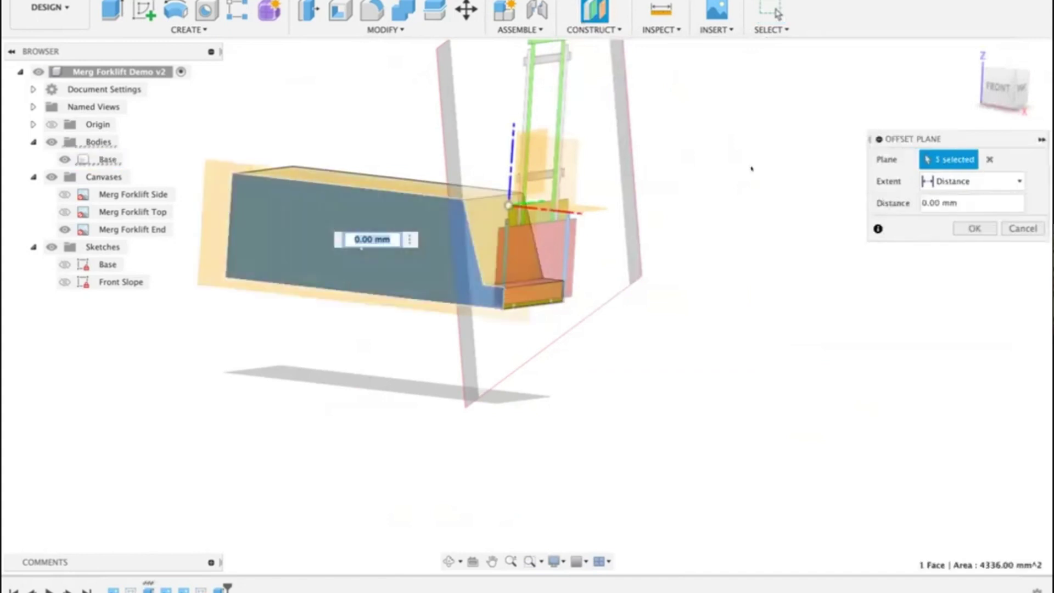
shift+middle_drag(361, 248, 384, 248)
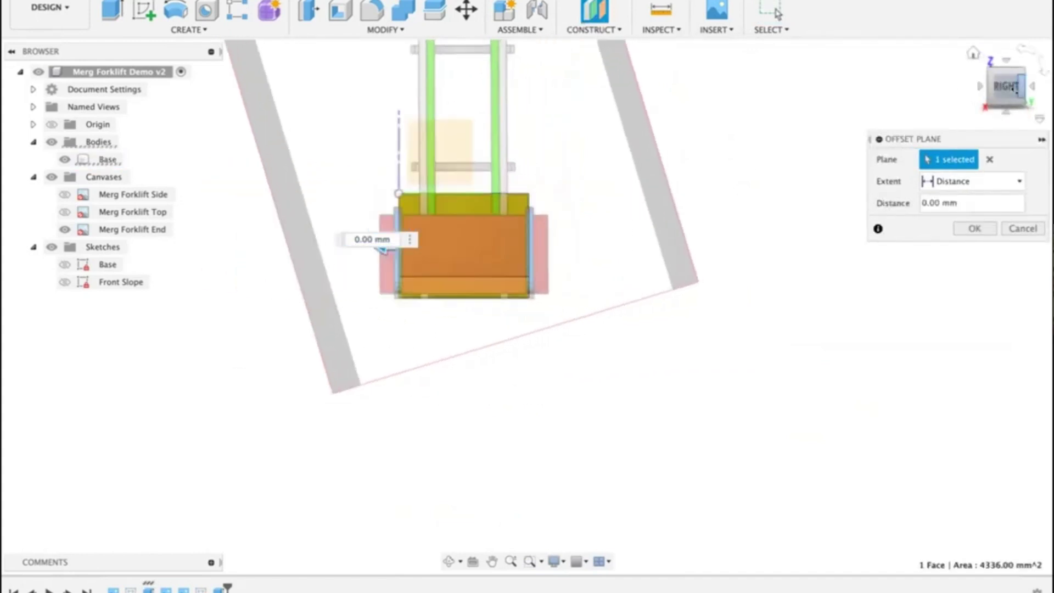
scroll(369, 218, up, 5)
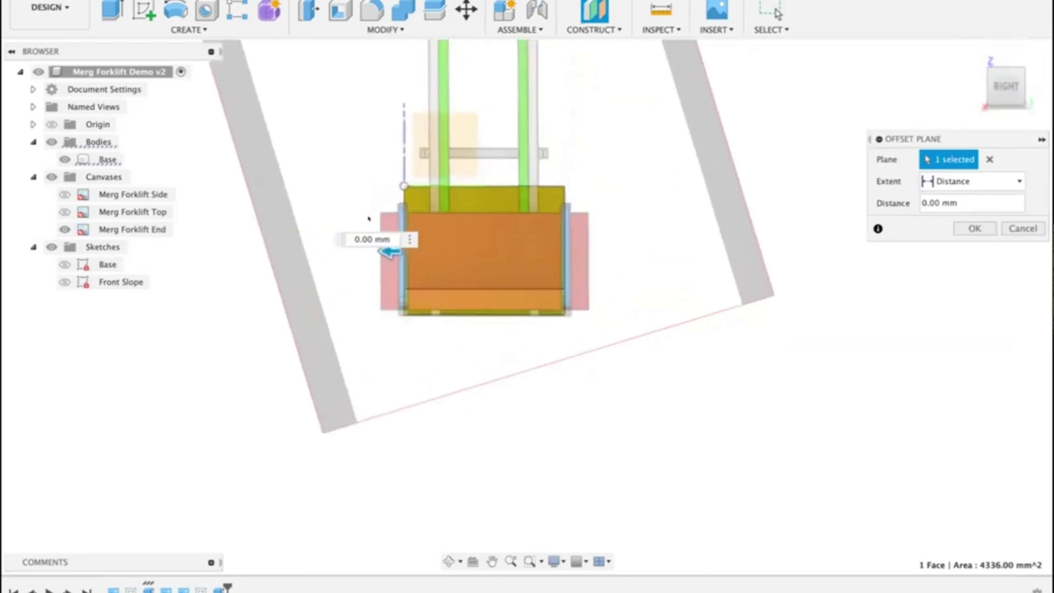
scroll(368, 218, up, 1)
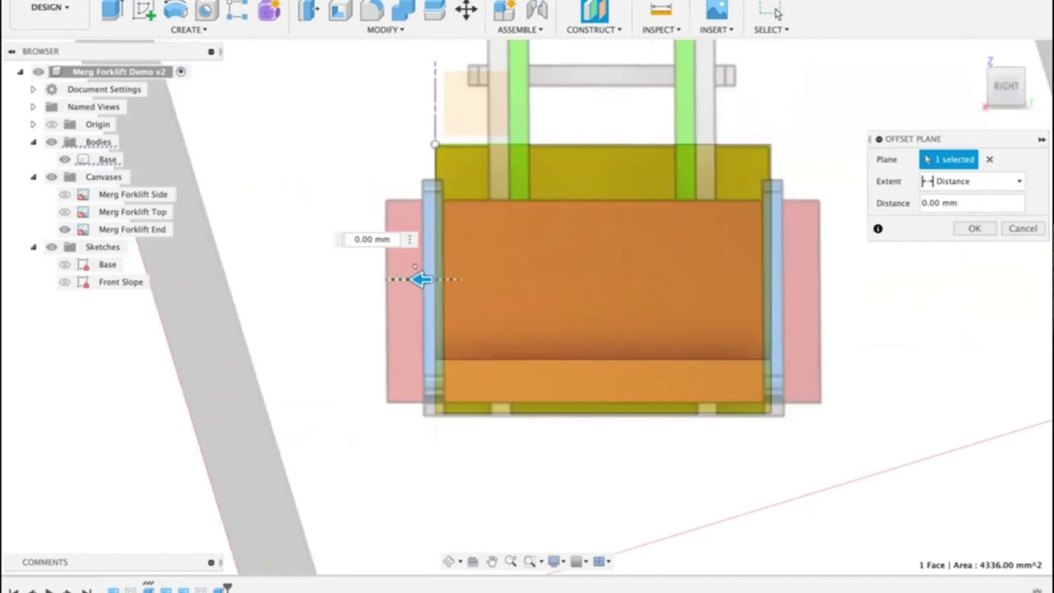
drag(418, 278, 490, 278)
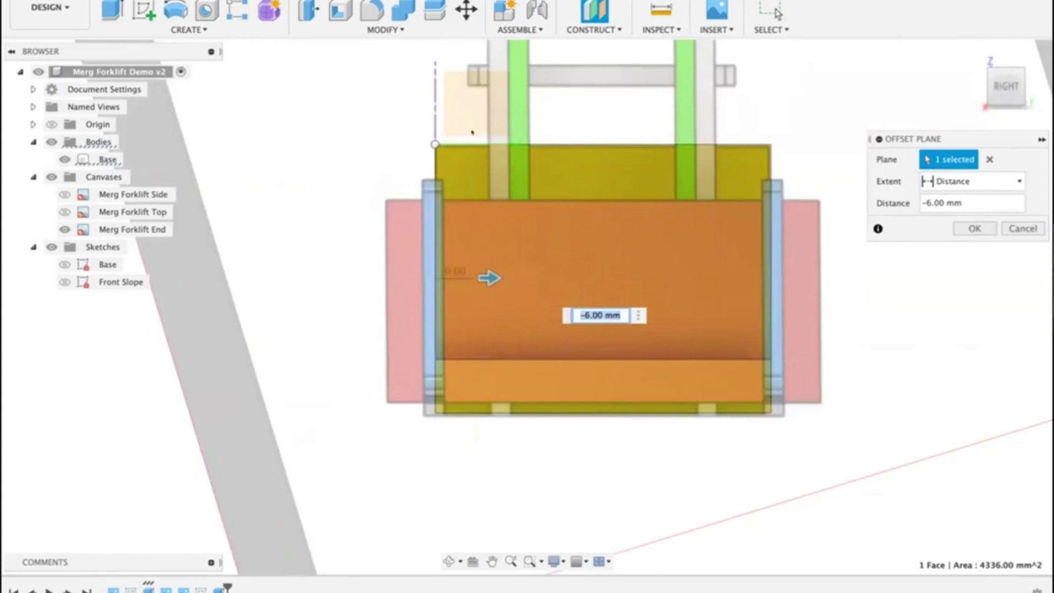
drag(482, 278, 497, 274)
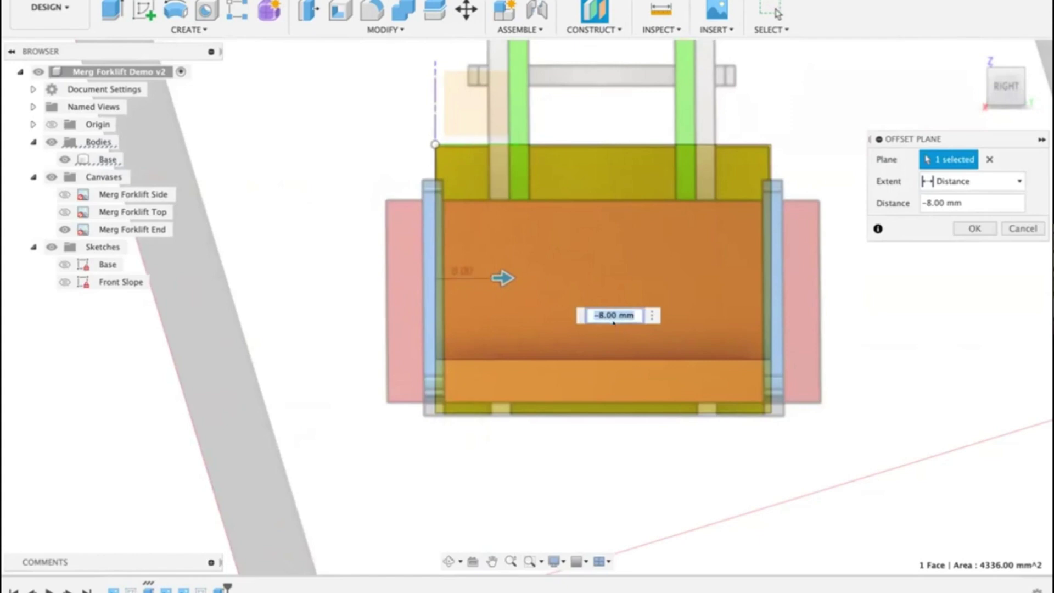
click(963, 229)
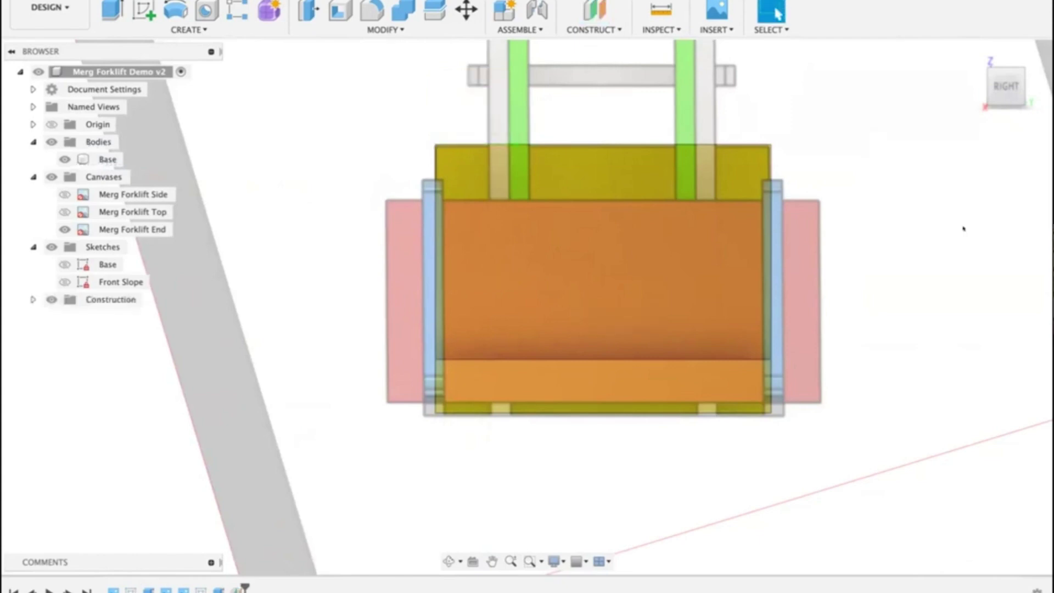
Step: Hide the Merg Forklift End image and rename Plane1 to 'Main Mask Off' in the Construction folder
click(65, 230)
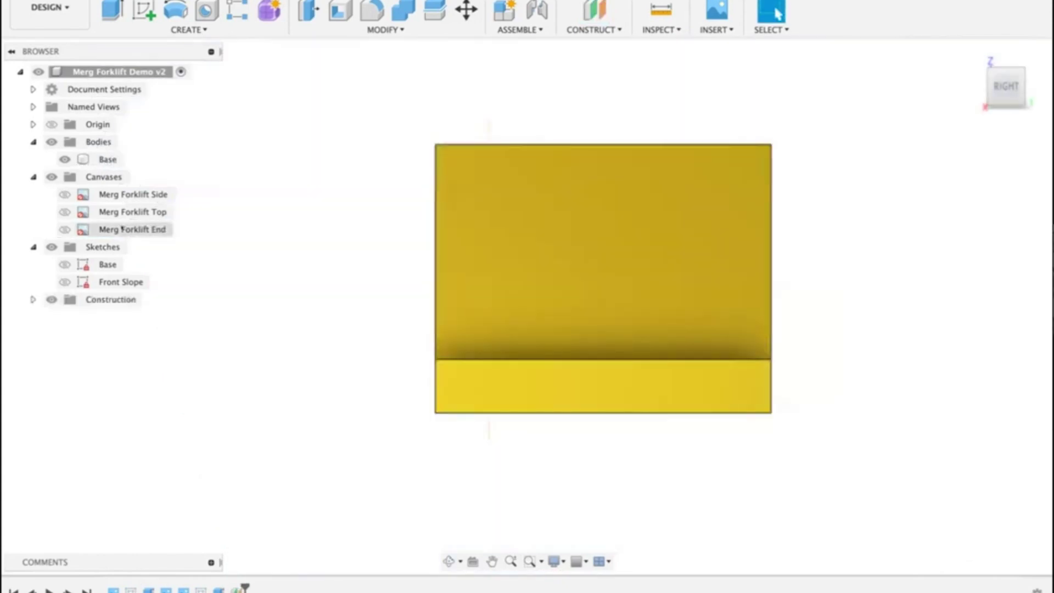
click(973, 53)
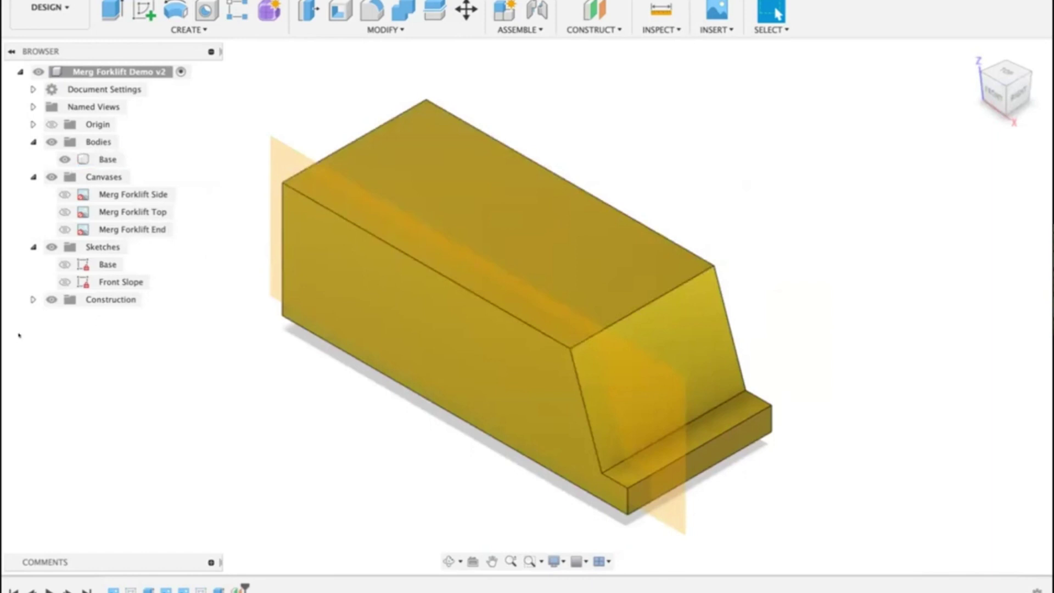
click(33, 299)
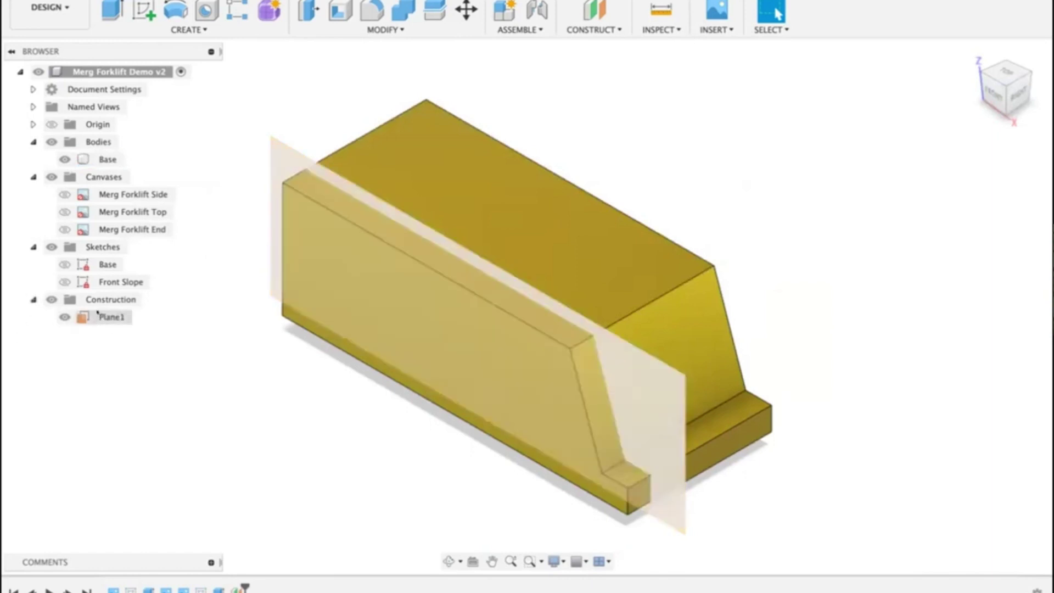
right_click(102, 318)
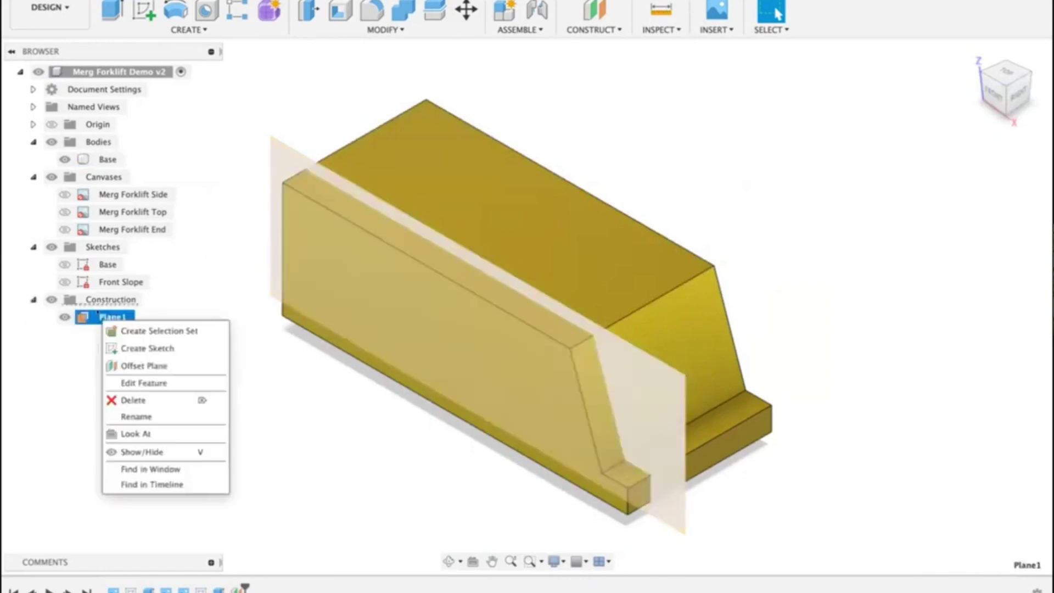
click(130, 415)
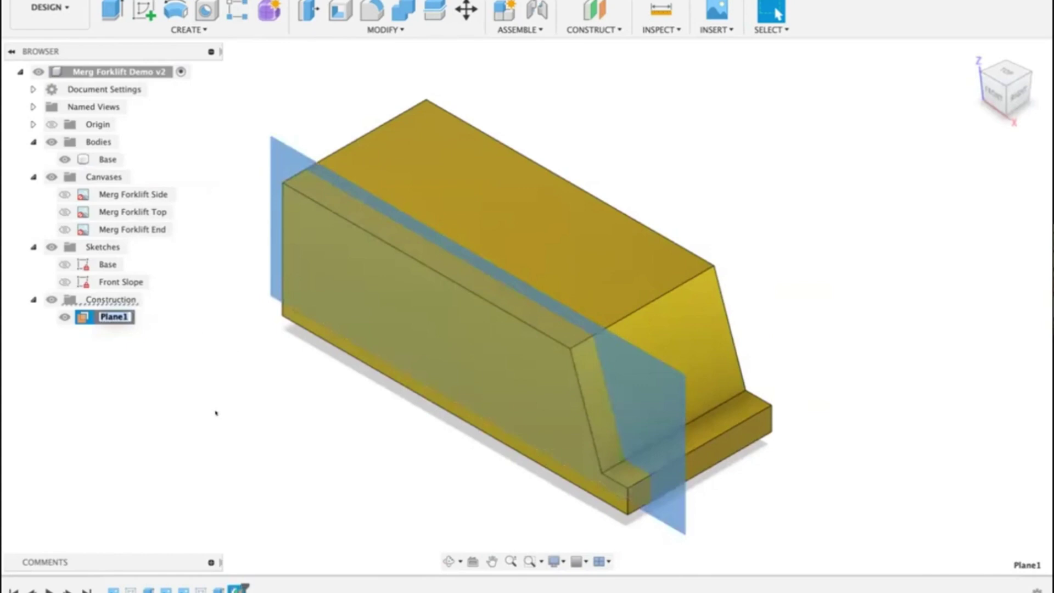
text(M)
key(BackSpace)
text(Main Mask )
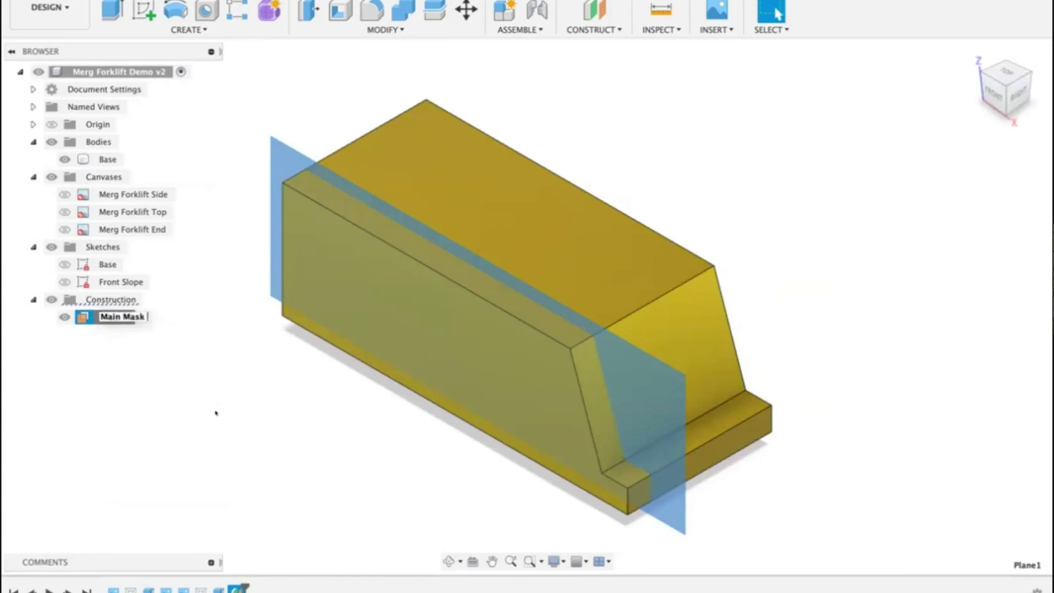
text(Off)
key(Return)
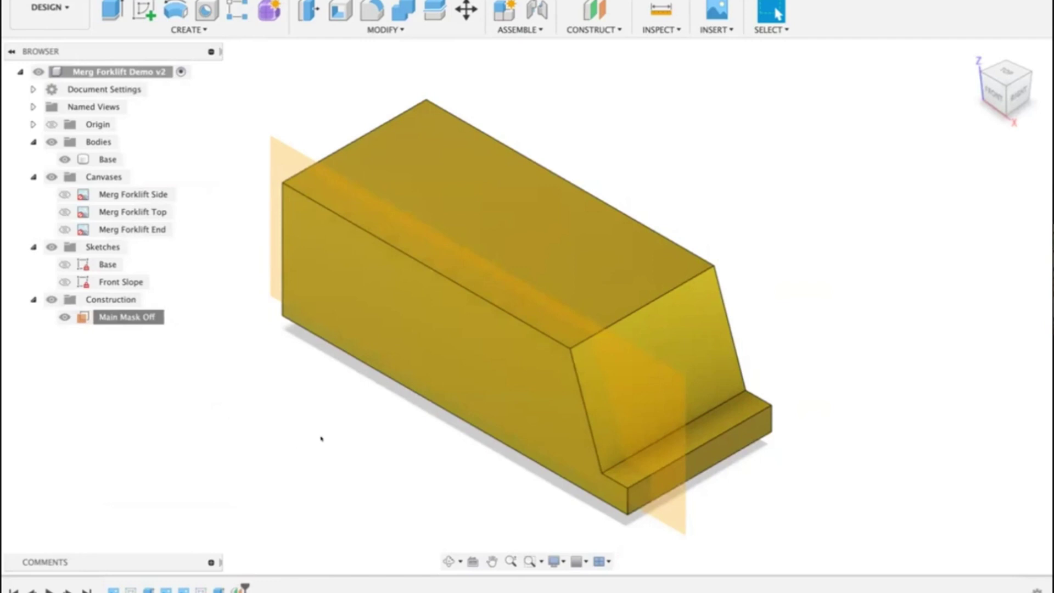
Step: Start a new sketch on the Main Mask Off plane
middle_drag(320, 437, 354, 368)
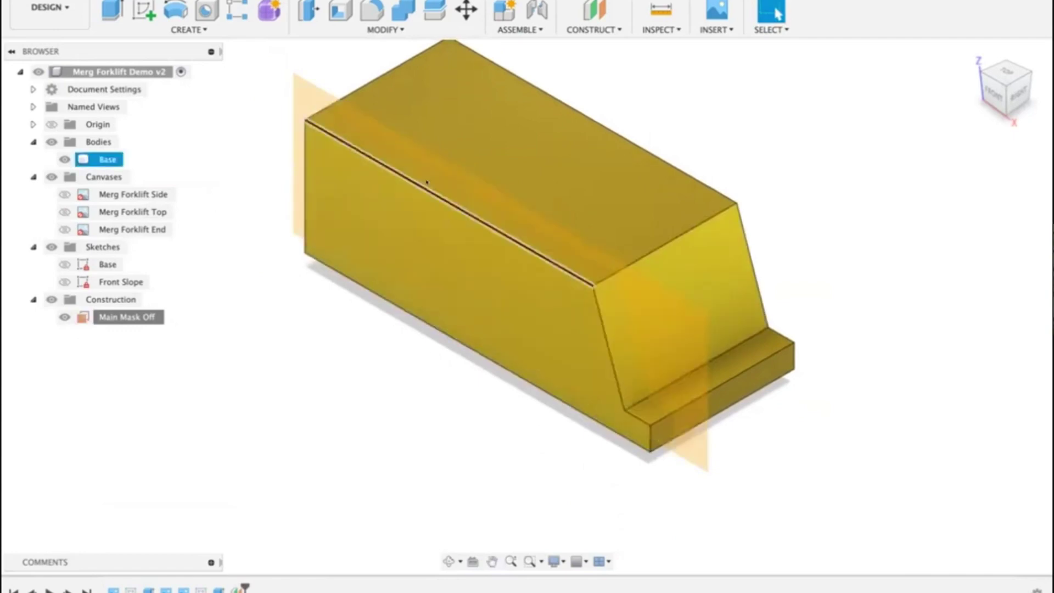
click(144, 11)
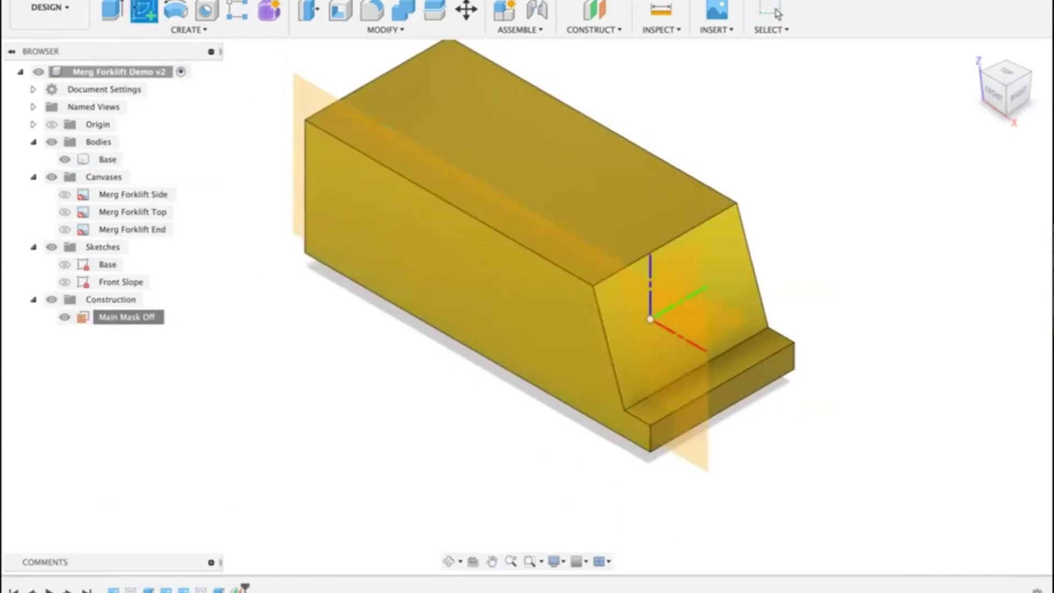
click(674, 277)
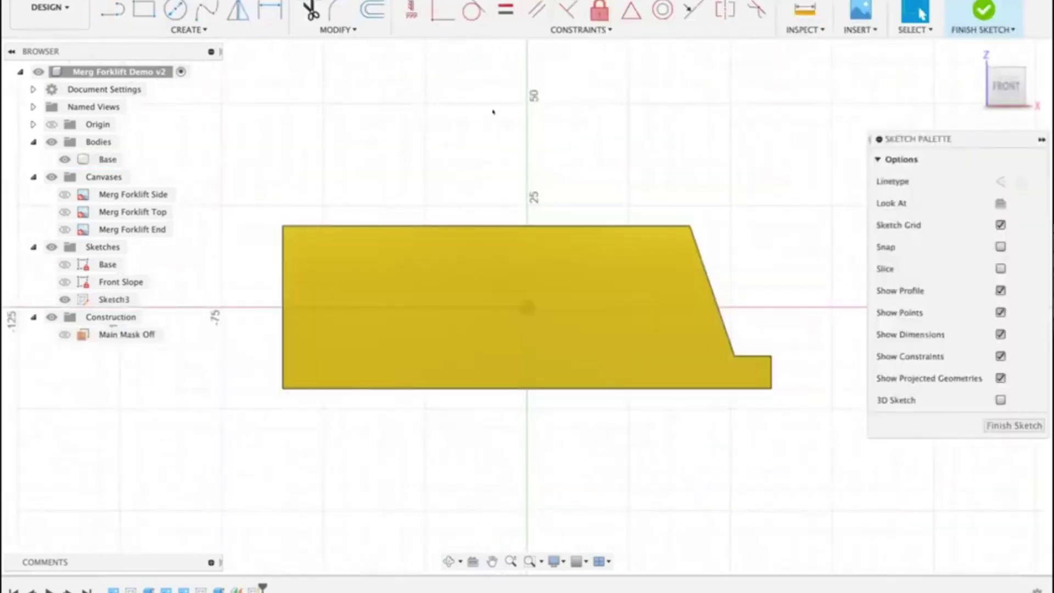
Step: Turn on Slice to show the Base body's hatched cross-section, viewed from the front
shift+middle_drag(704, 145, 647, 160)
click(528, 377)
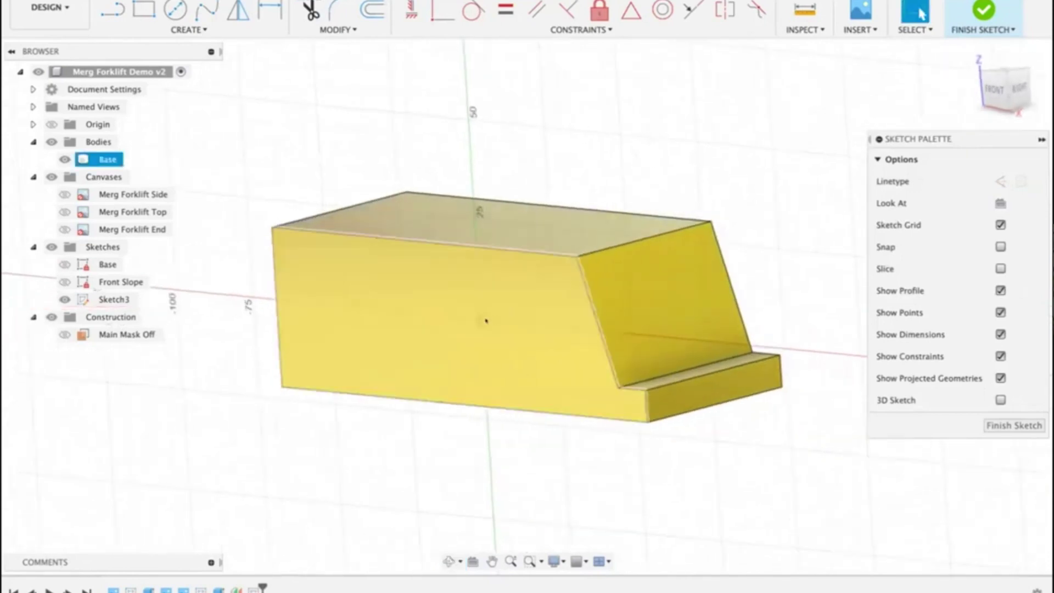
key(Escape)
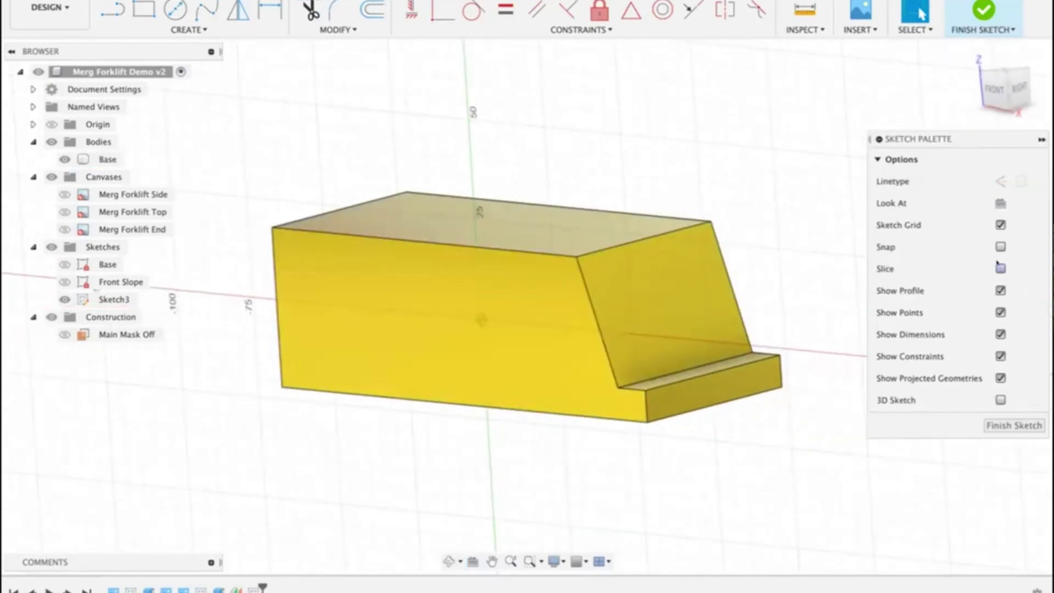
click(999, 269)
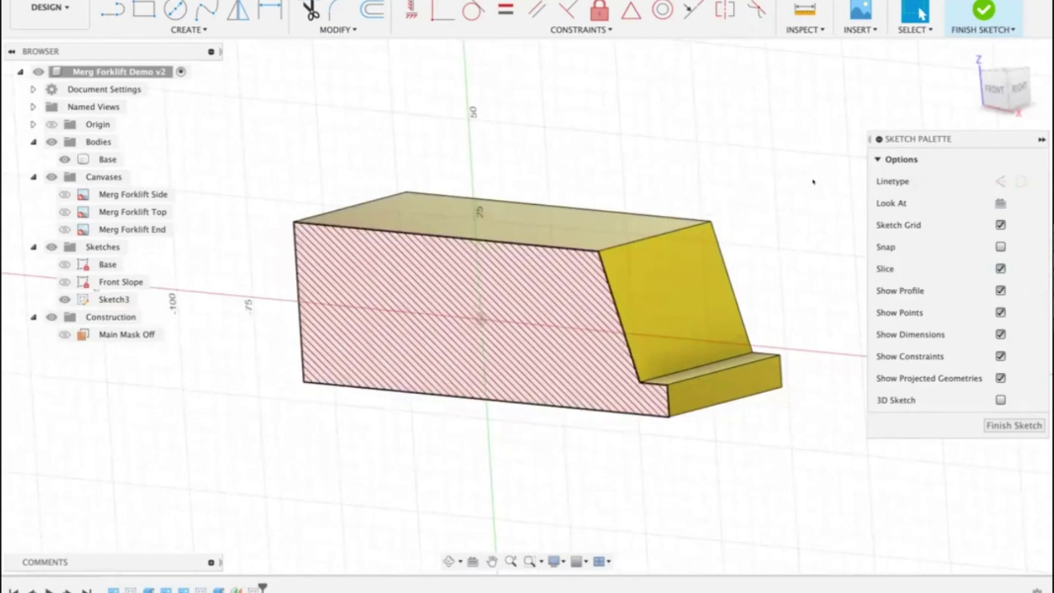
shift+middle_drag(752, 166, 499, 285)
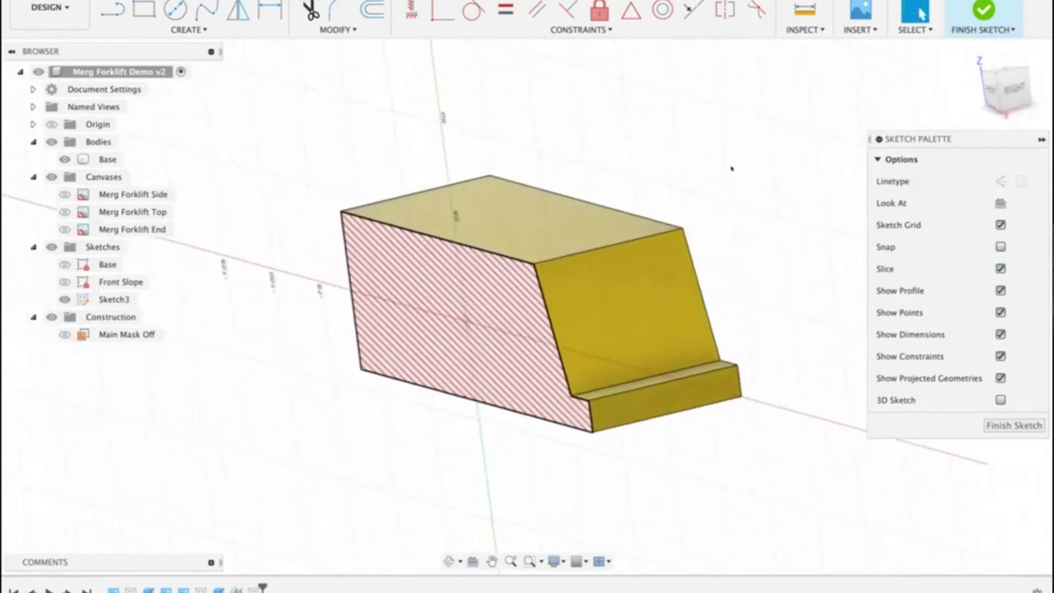
click(496, 288)
key(Escape)
click(998, 267)
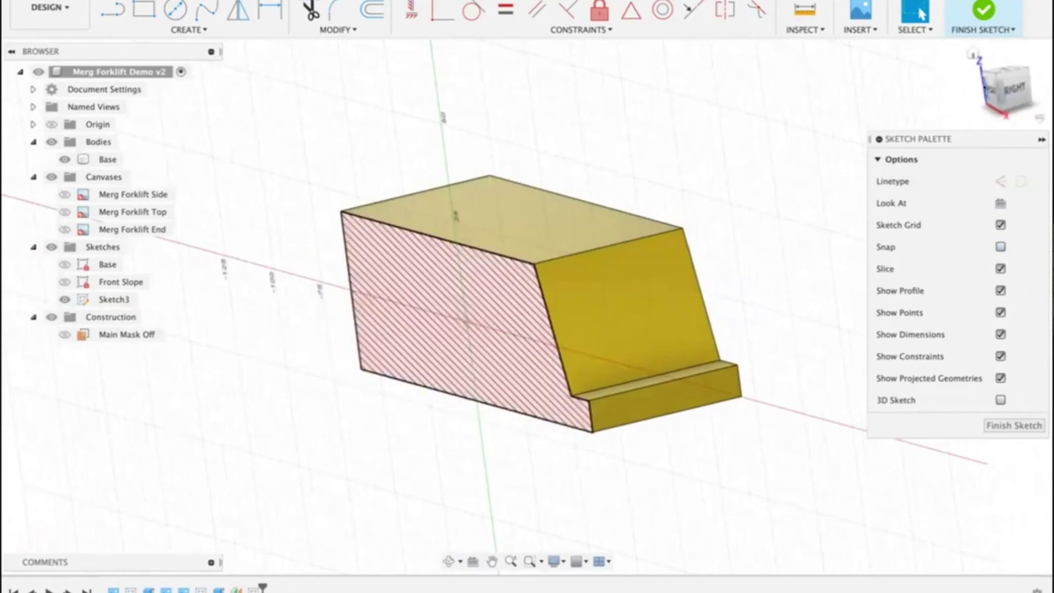
click(986, 88)
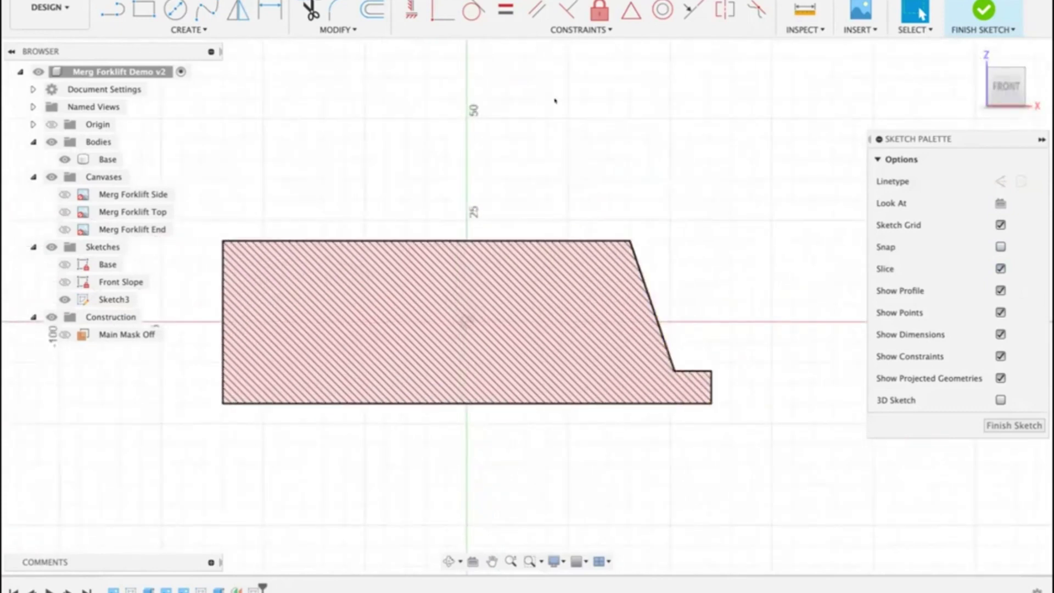
Step: Draw a 3-point rectangle, tilted, beside the sloped right end of the base profile
click(167, 30)
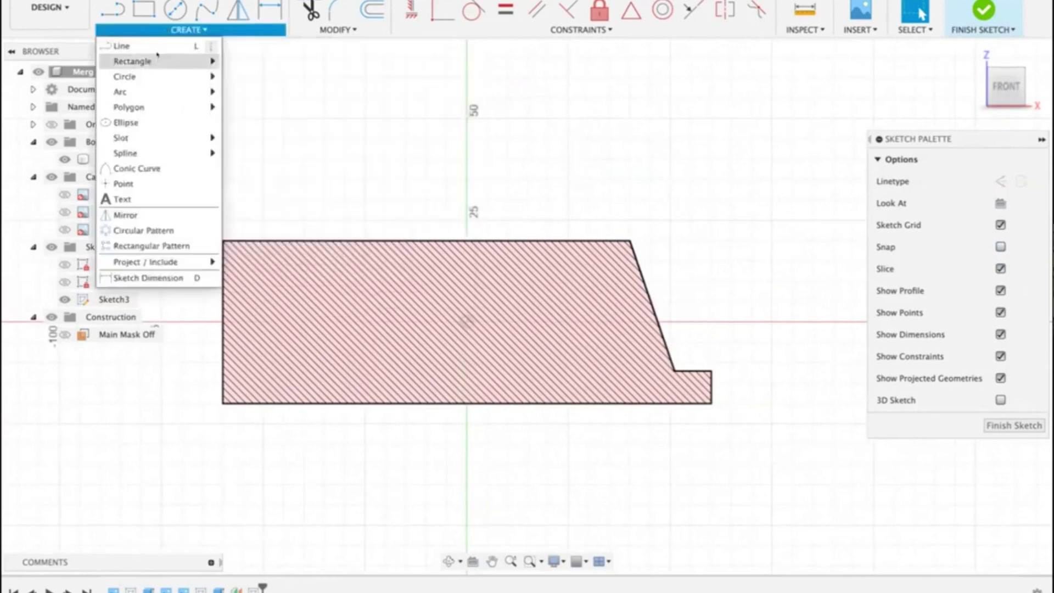
mouse_move(159, 61)
click(261, 77)
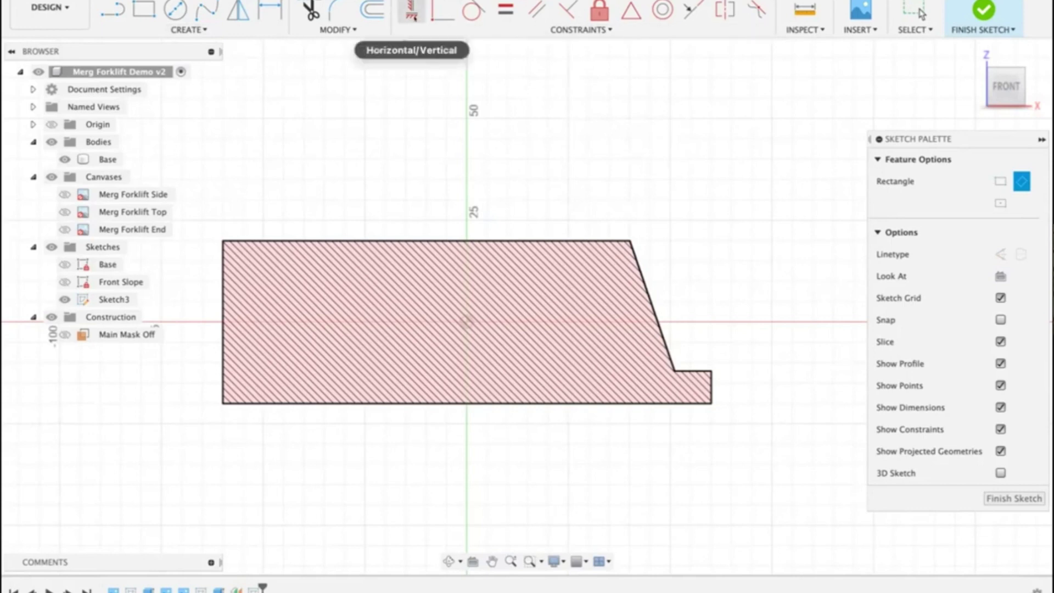
click(653, 114)
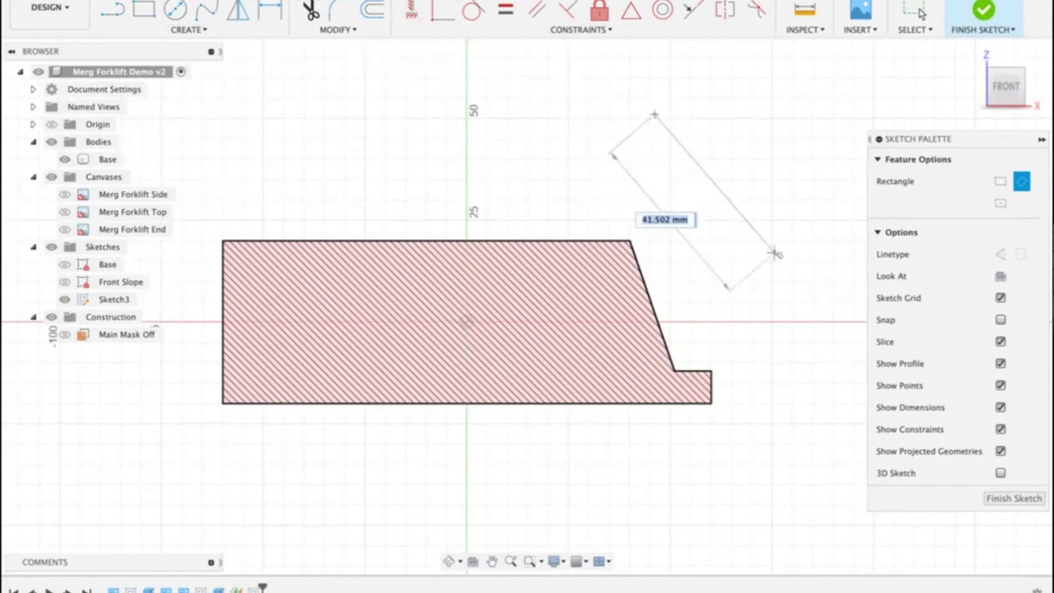
click(781, 344)
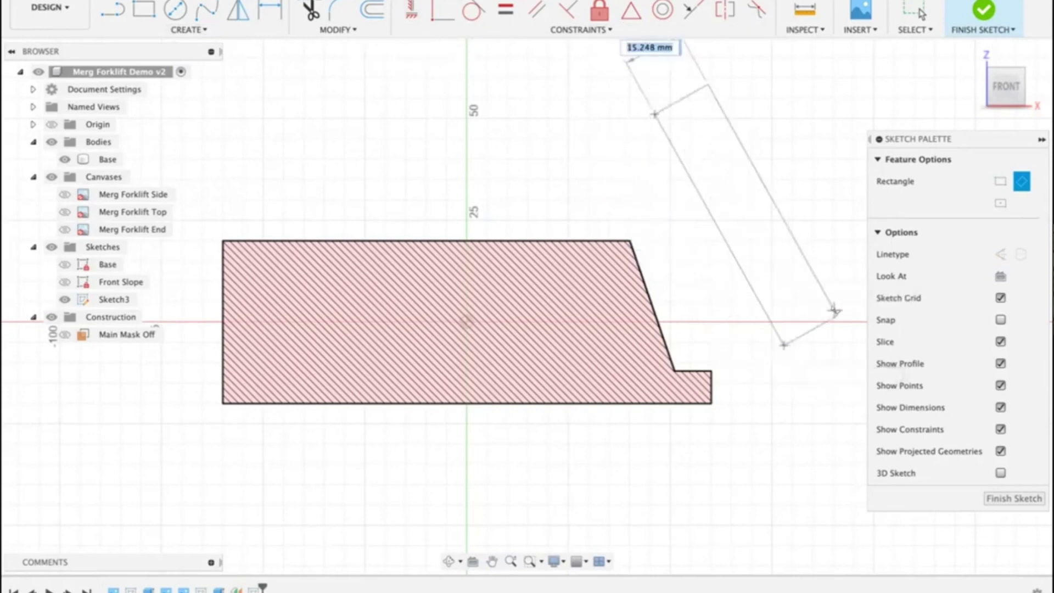
click(831, 320)
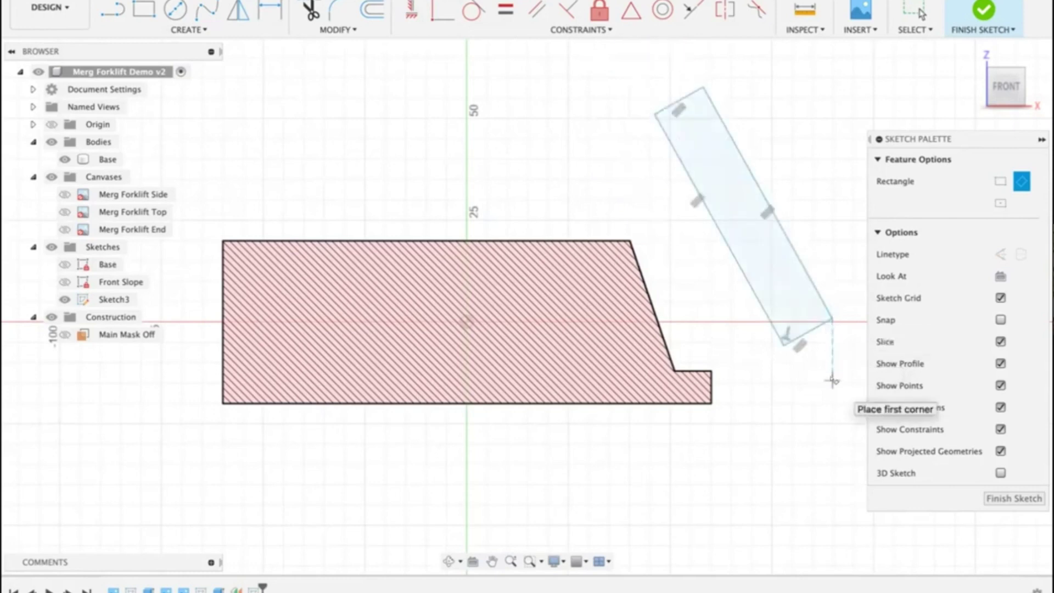
key(Escape)
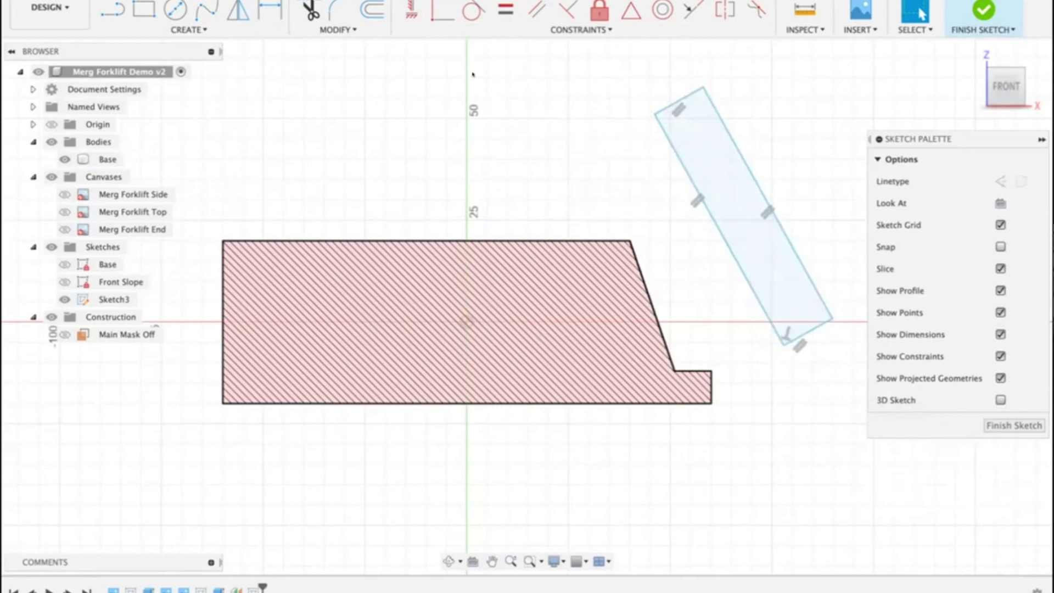
Step: Make the rectangle's lower corner coincident with the profile's bottom-right corner, then rotate it steeper
click(443, 10)
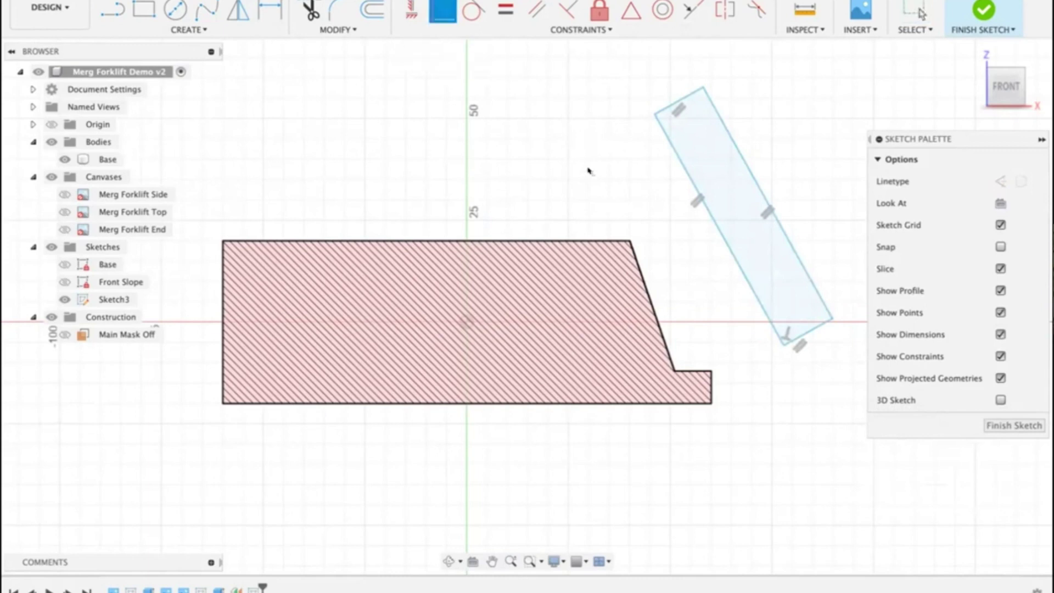
click(777, 344)
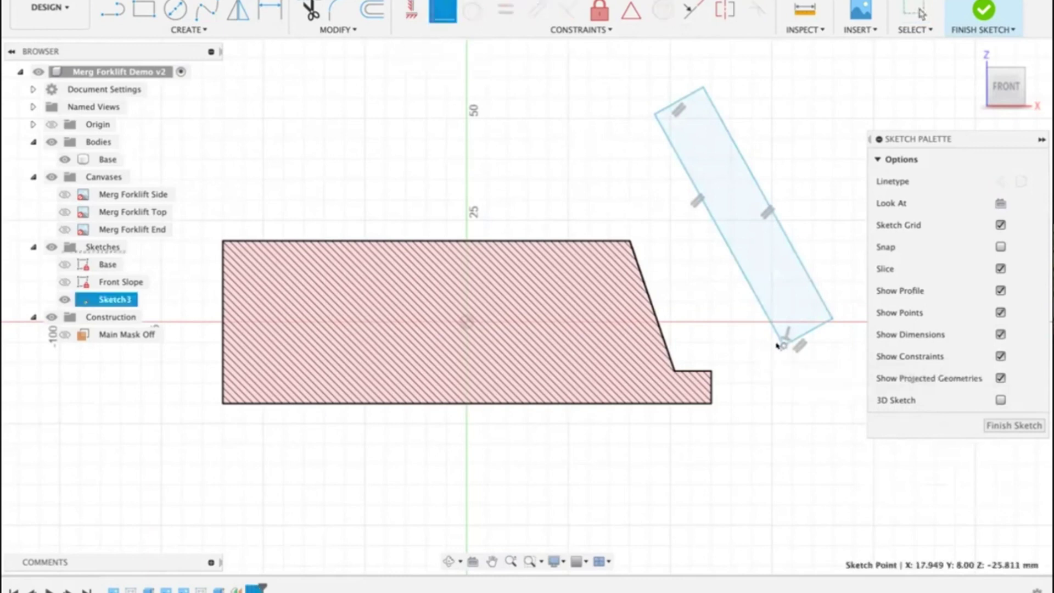
click(709, 404)
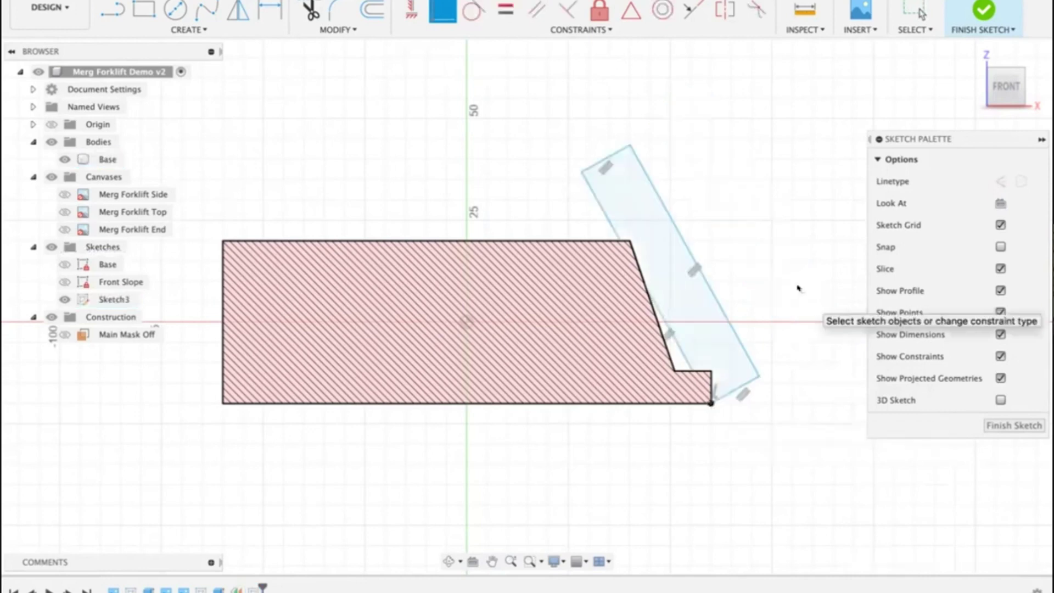
key(Escape)
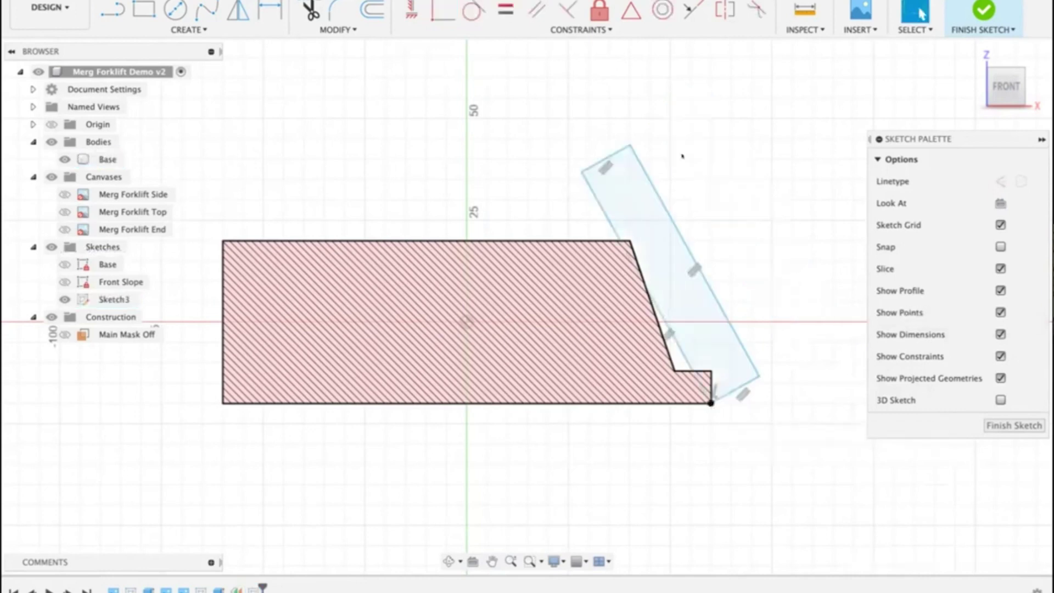
double_click(599, 158)
mouse_move(599, 158)
mouse_down()
mouse_move(727, 205)
mouse_move(741, 406)
mouse_move(723, 450)
mouse_move(631, 357)
mouse_move(706, 288)
mouse_move(607, 367)
mouse_move(738, 428)
mouse_move(743, 400)
mouse_move(599, 309)
mouse_move(635, 258)
mouse_move(684, 263)
mouse_up()
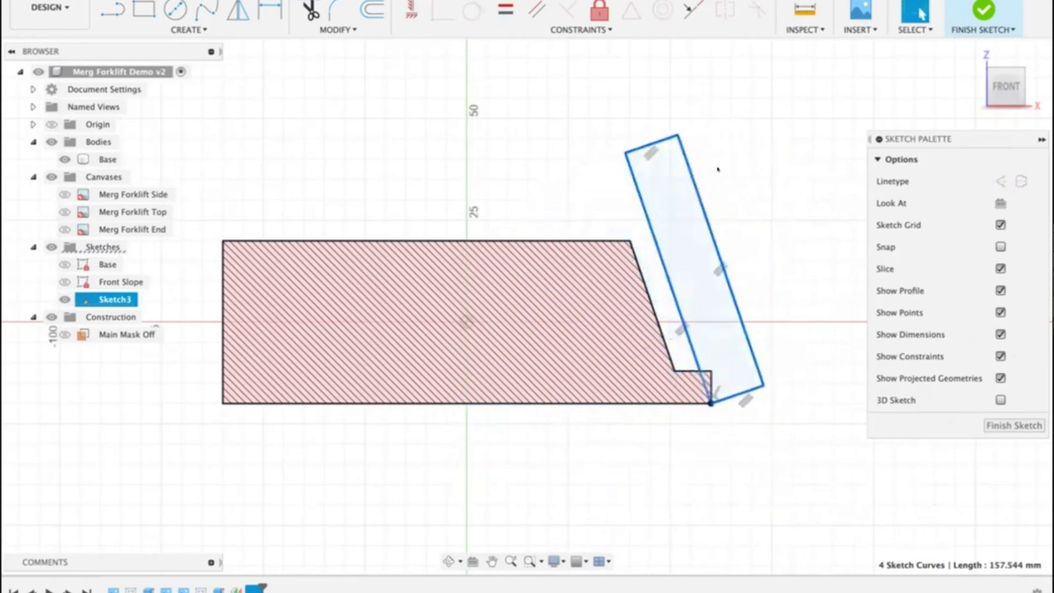
click(776, 297)
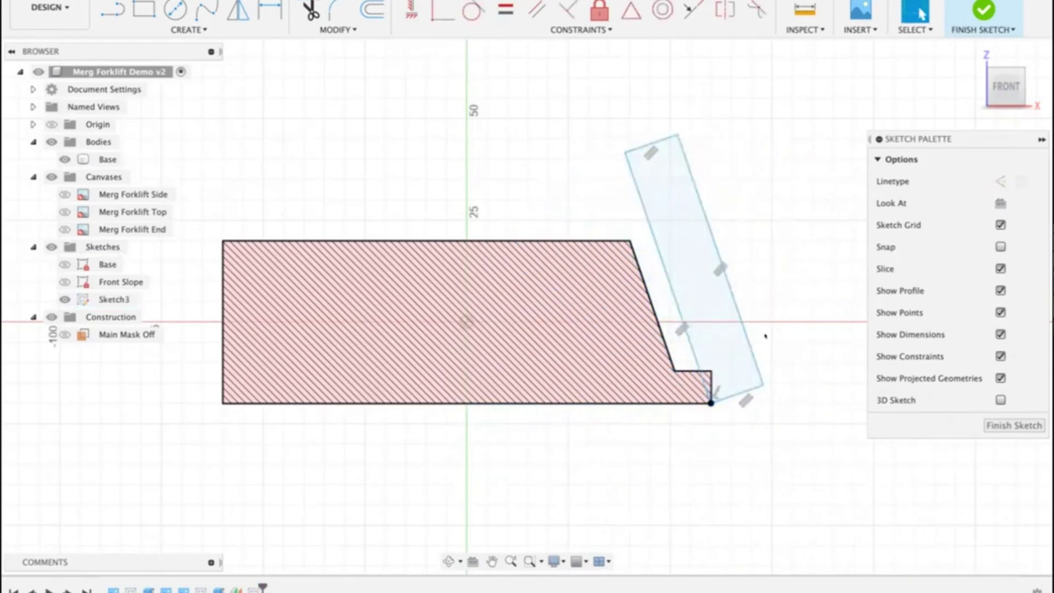
Step: Dimension the rectangle's inner edge at 15° from the profile's vertical end edge
scroll(765, 336, up, 3)
middle_drag(764, 335, 766, 276)
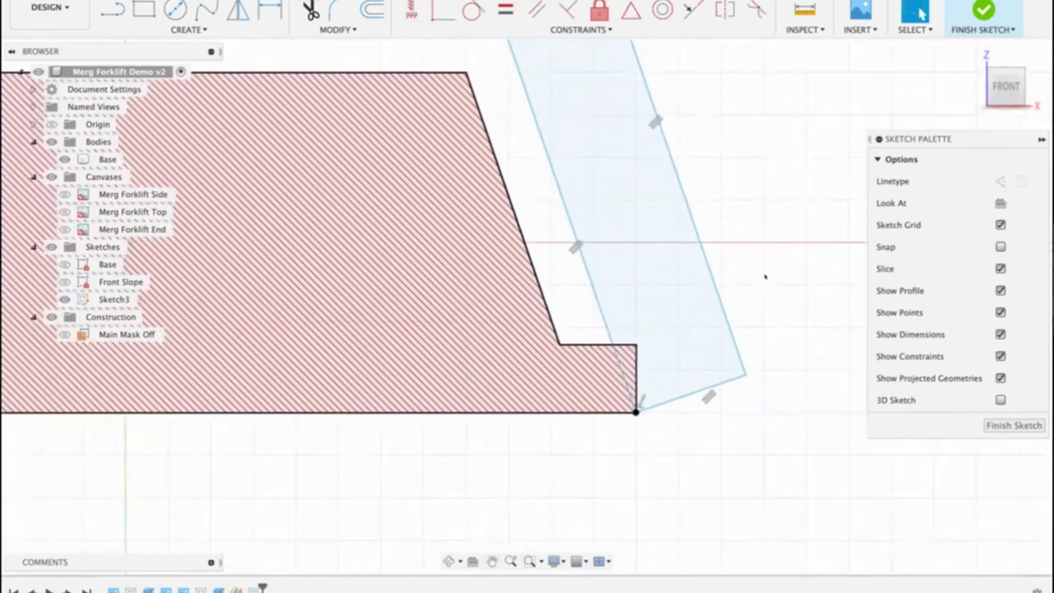
key(d)
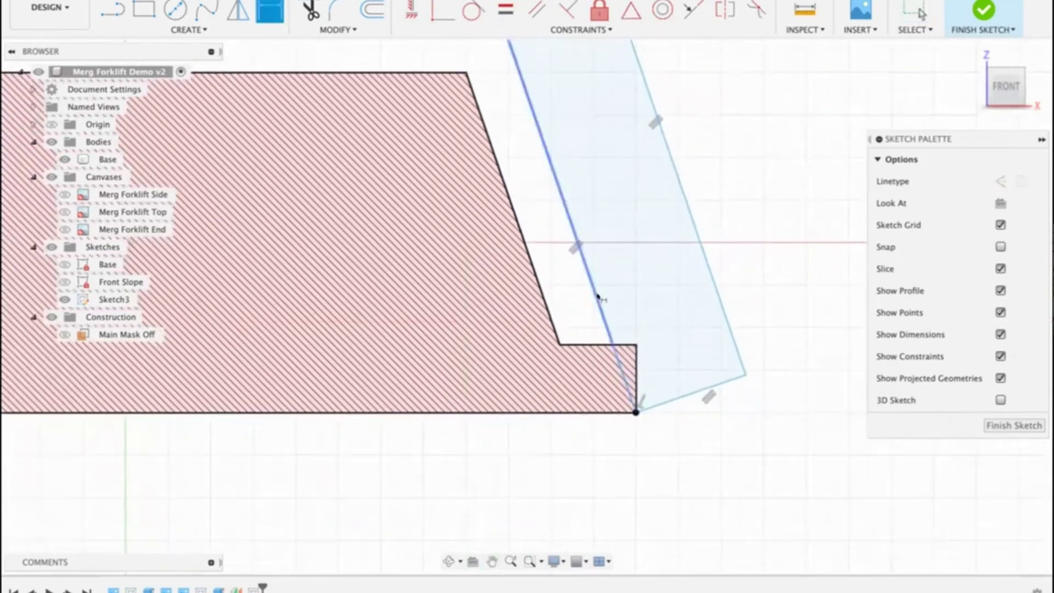
click(604, 314)
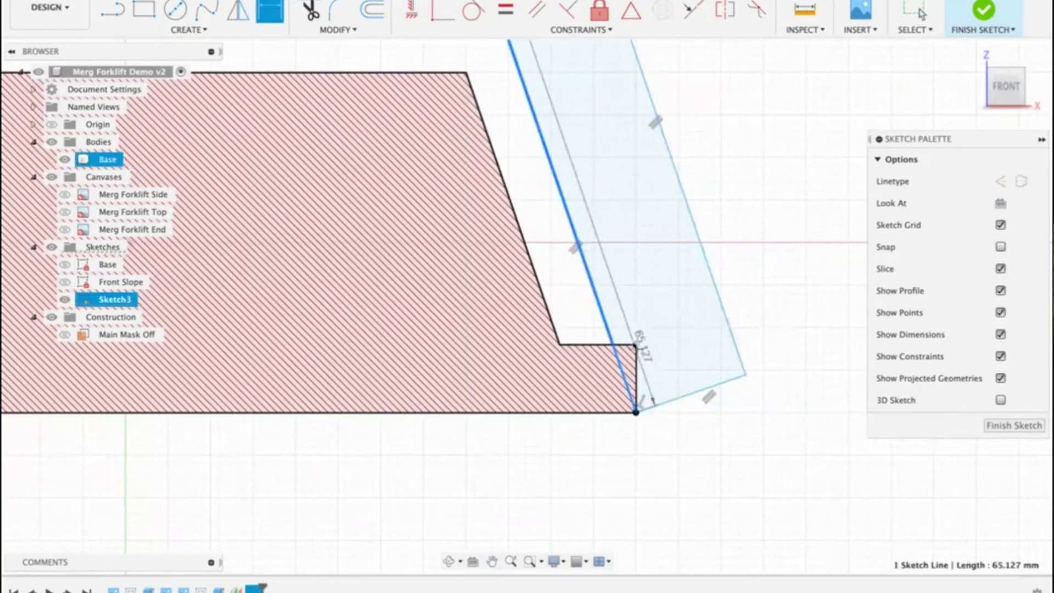
click(636, 357)
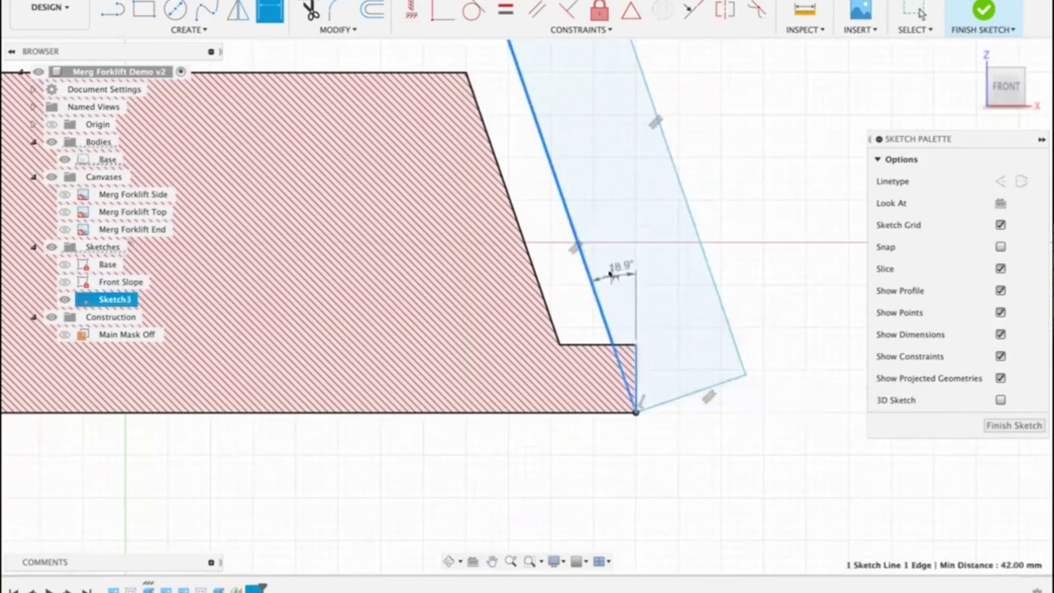
click(610, 274)
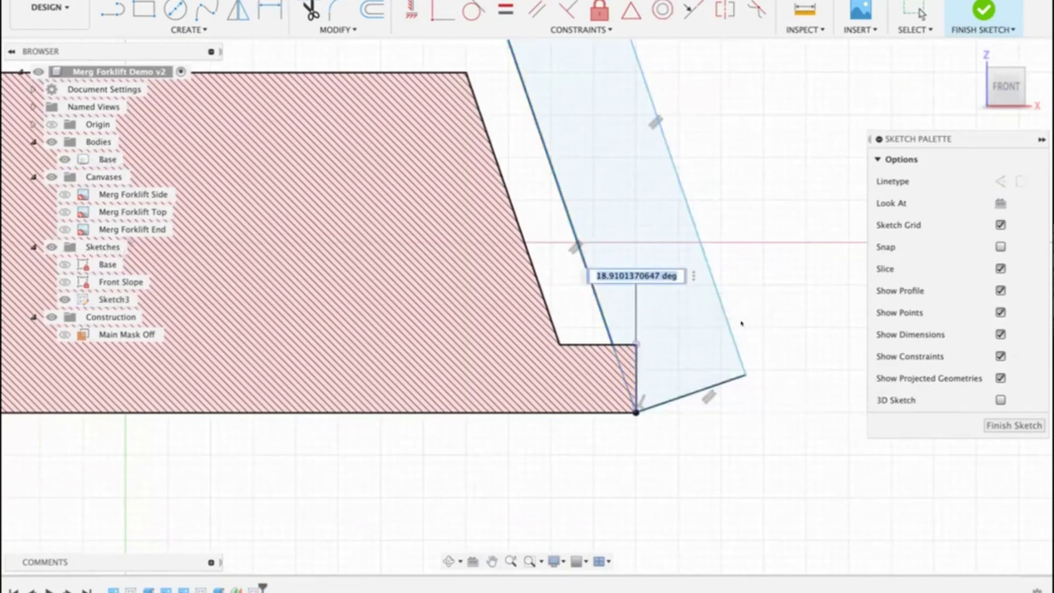
text(15)
key(Return)
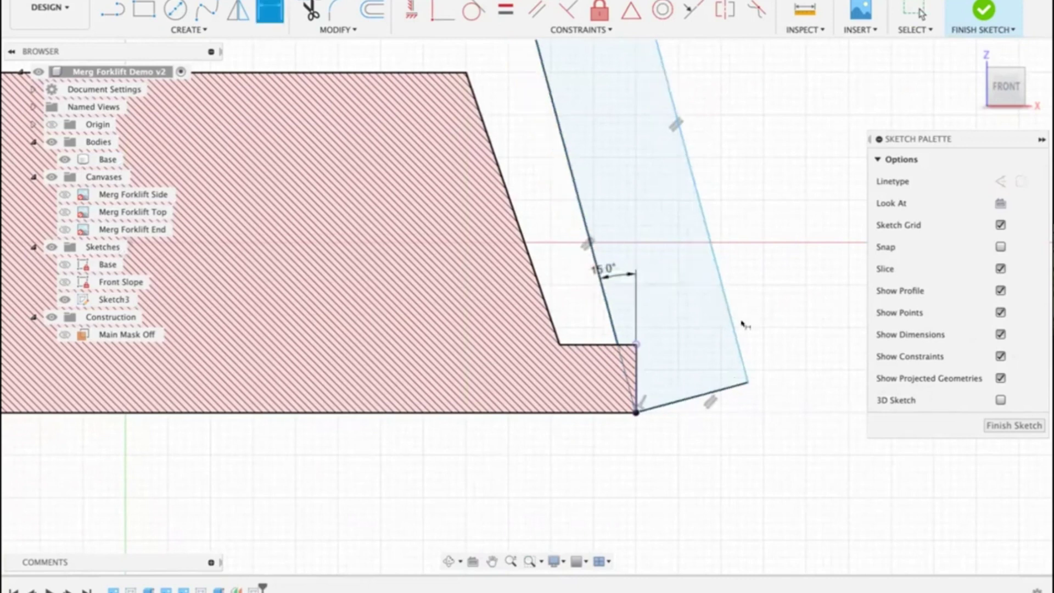
scroll(797, 253, down, 5)
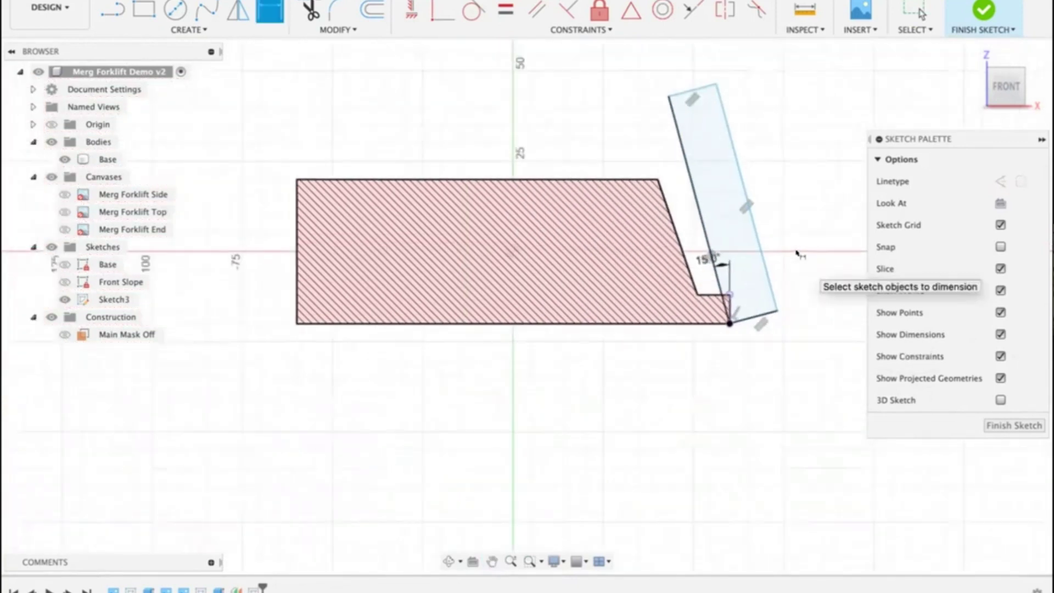
middle_drag(788, 266, 765, 296)
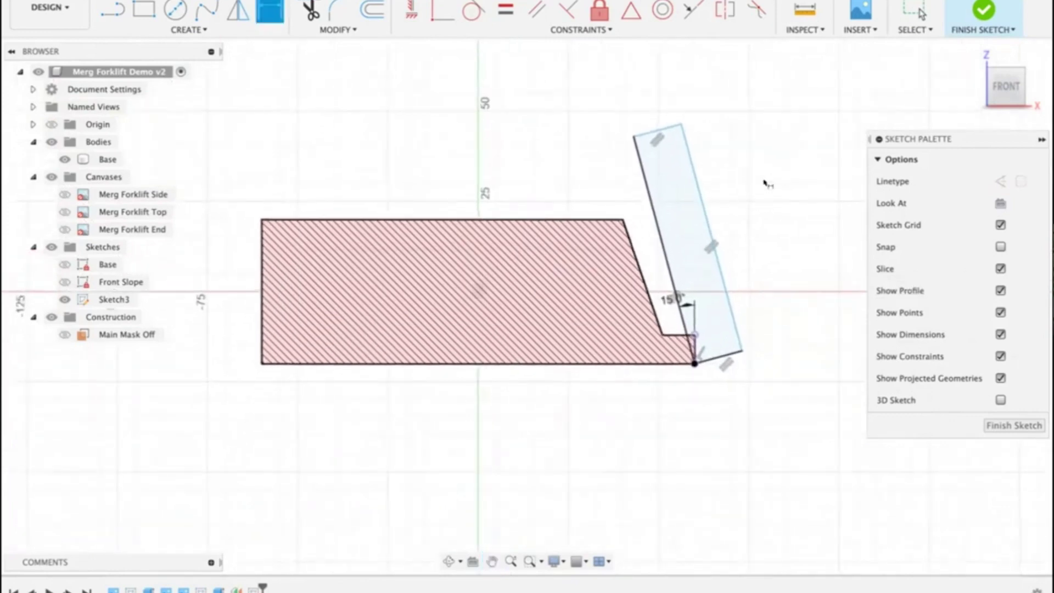
key(Escape)
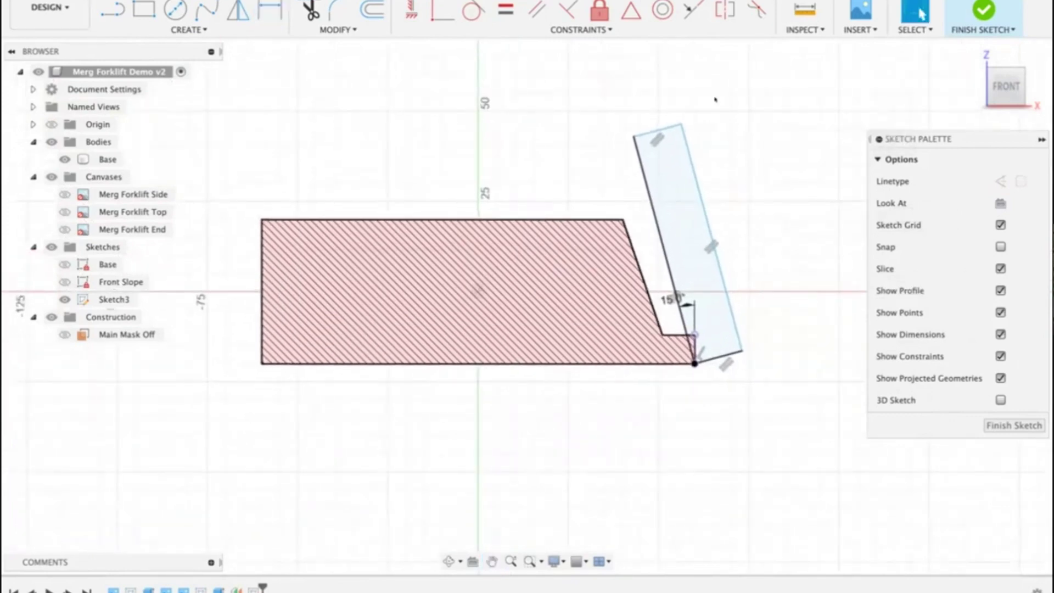
Step: Add a user parameter MainMaskAngle with unit deg and expression 10
click(336, 30)
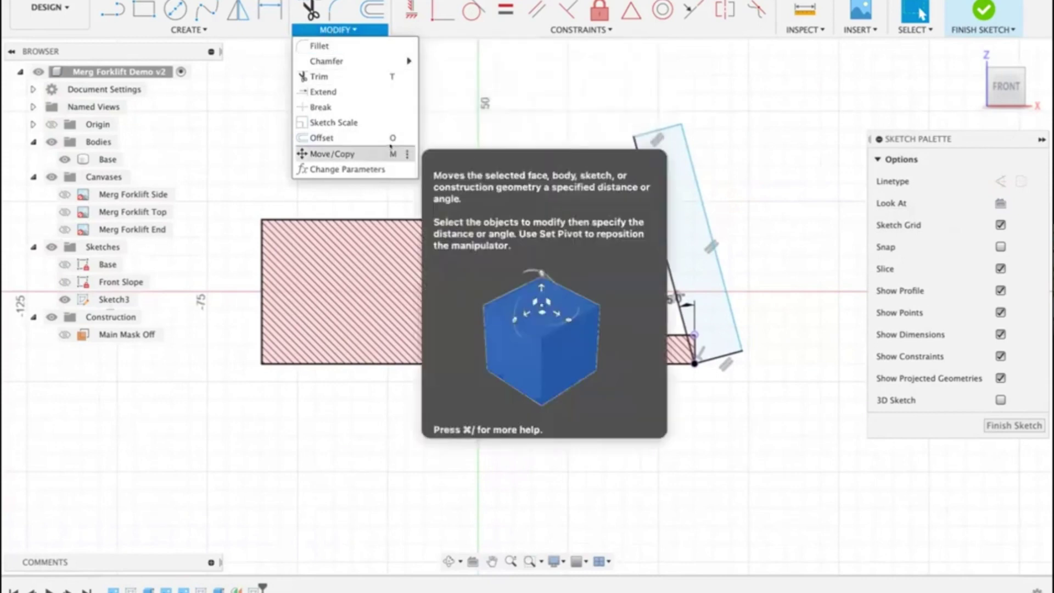
click(357, 166)
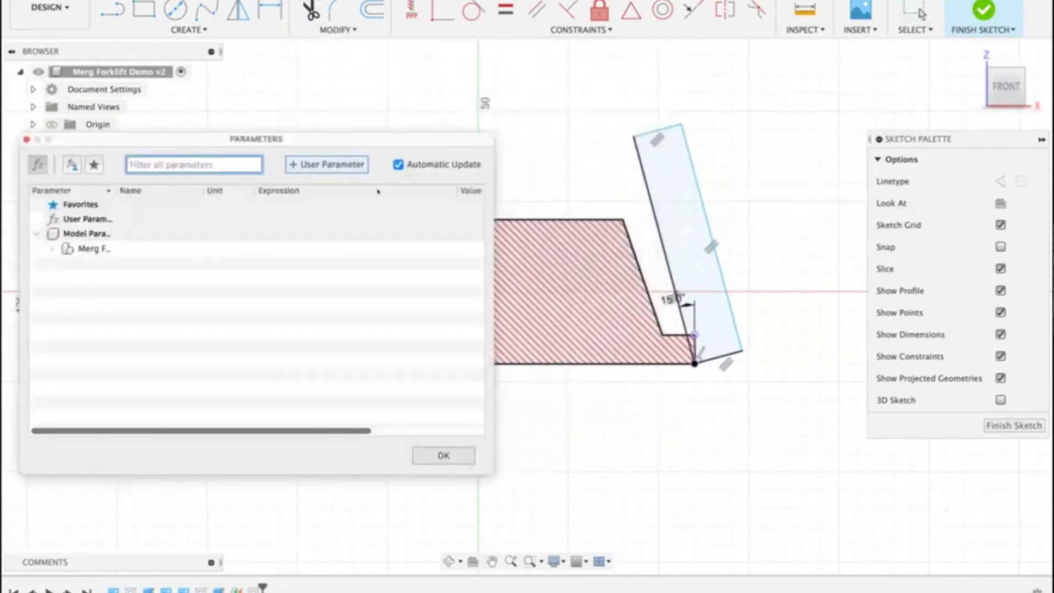
click(309, 163)
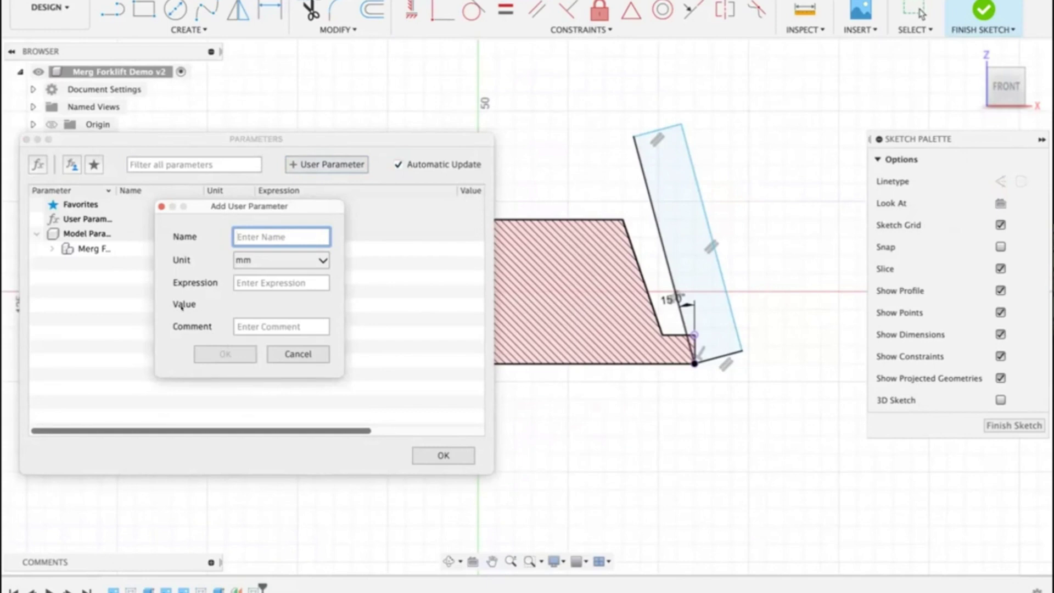
text(Main)
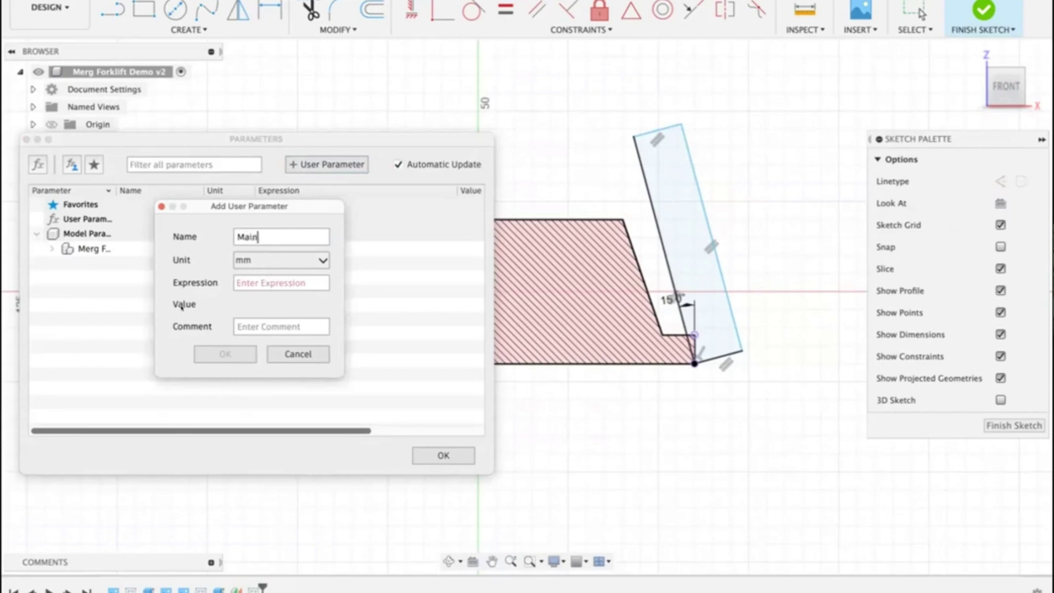
text(MaskAngle)
click(319, 254)
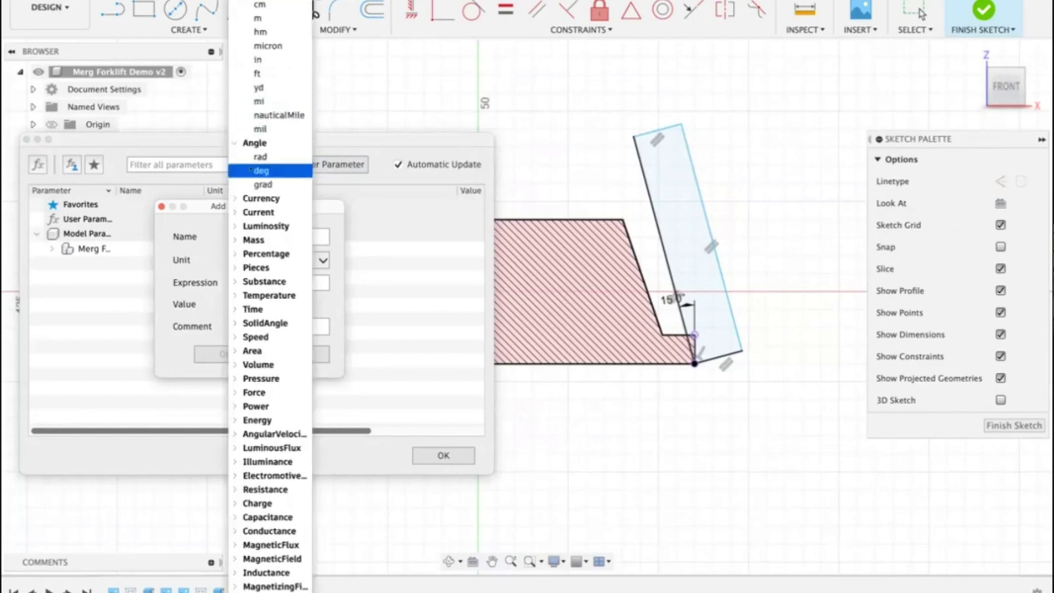
click(258, 170)
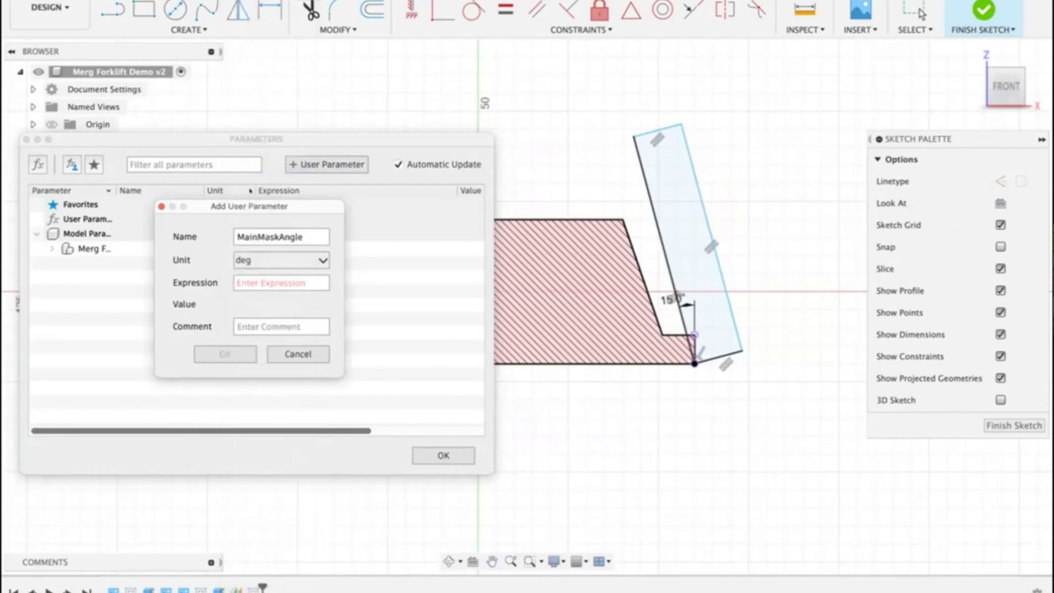
click(238, 282)
text(10)
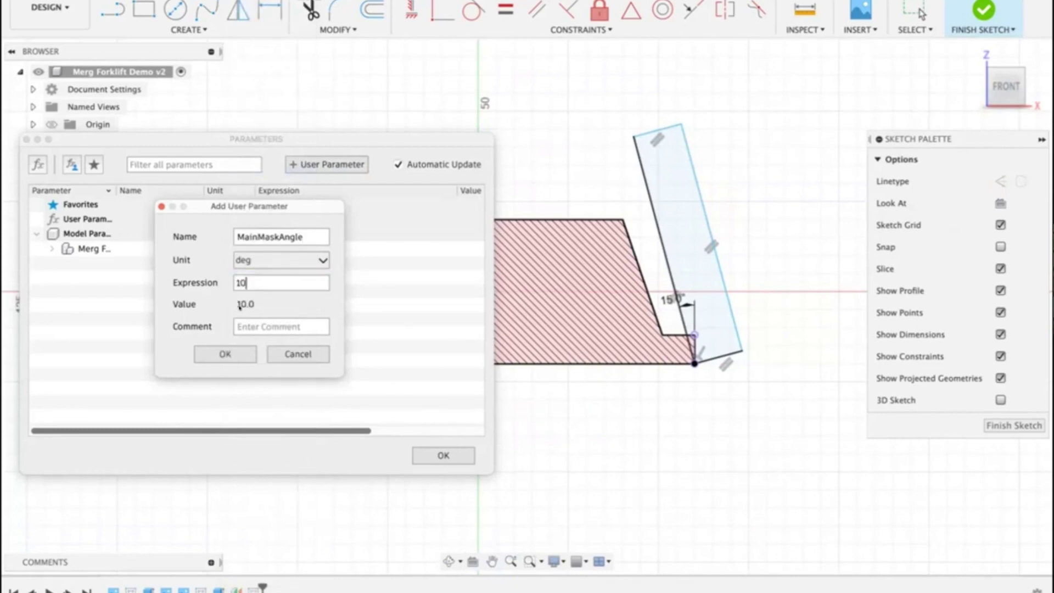
click(237, 351)
click(428, 454)
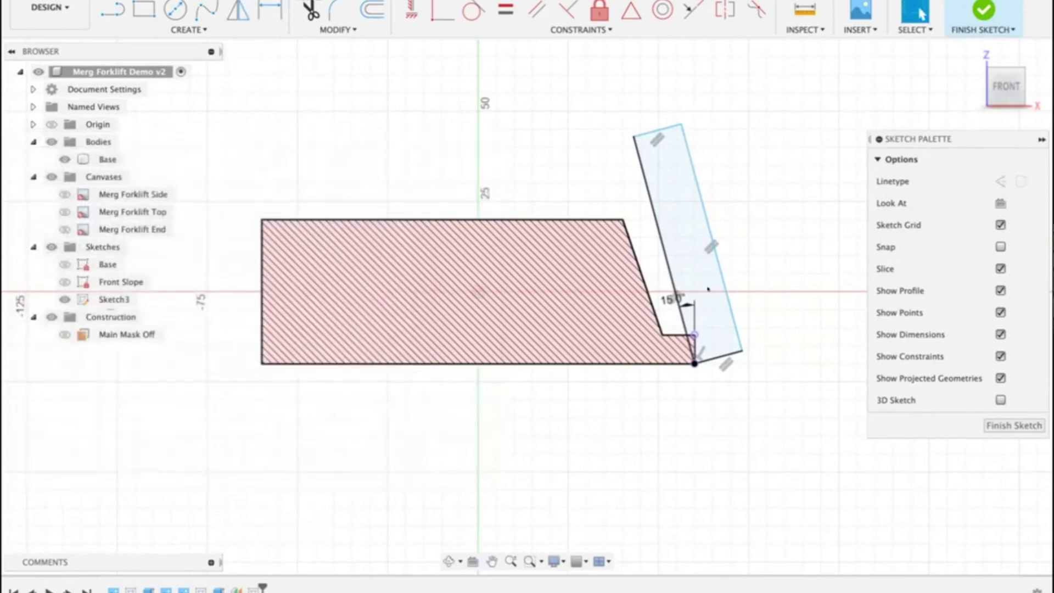
Step: Replace the 15° angle value with MainMaskAngle so the rectangle tilts at 10°
double_click(680, 298)
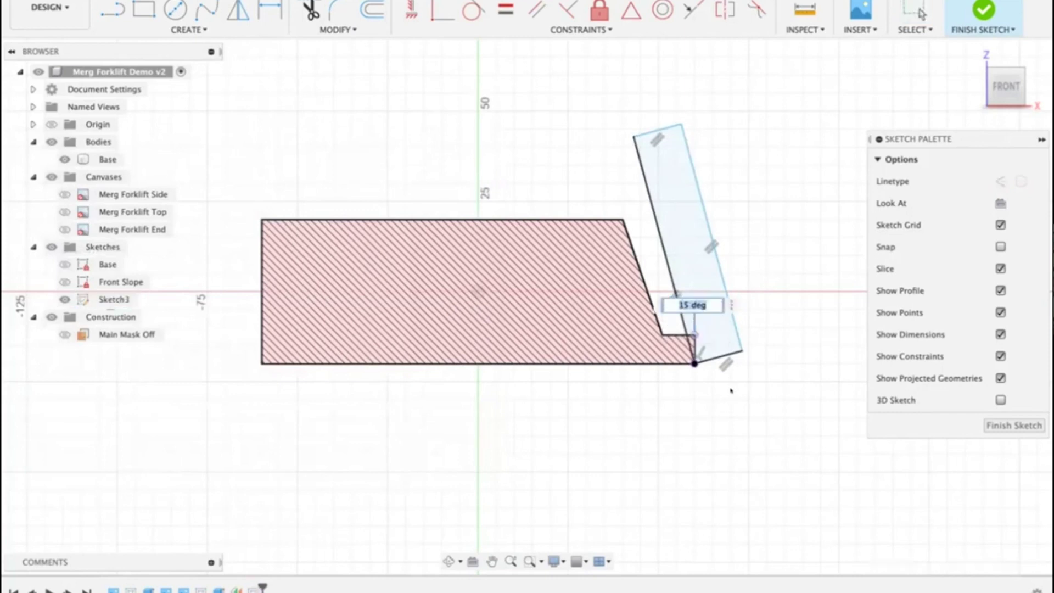
text(m)
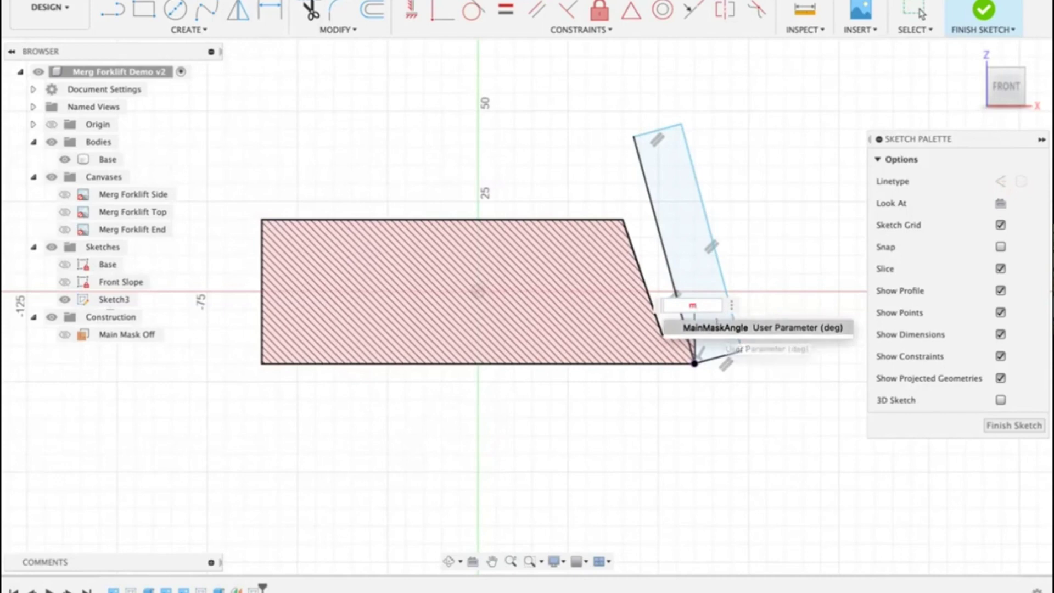
click(763, 327)
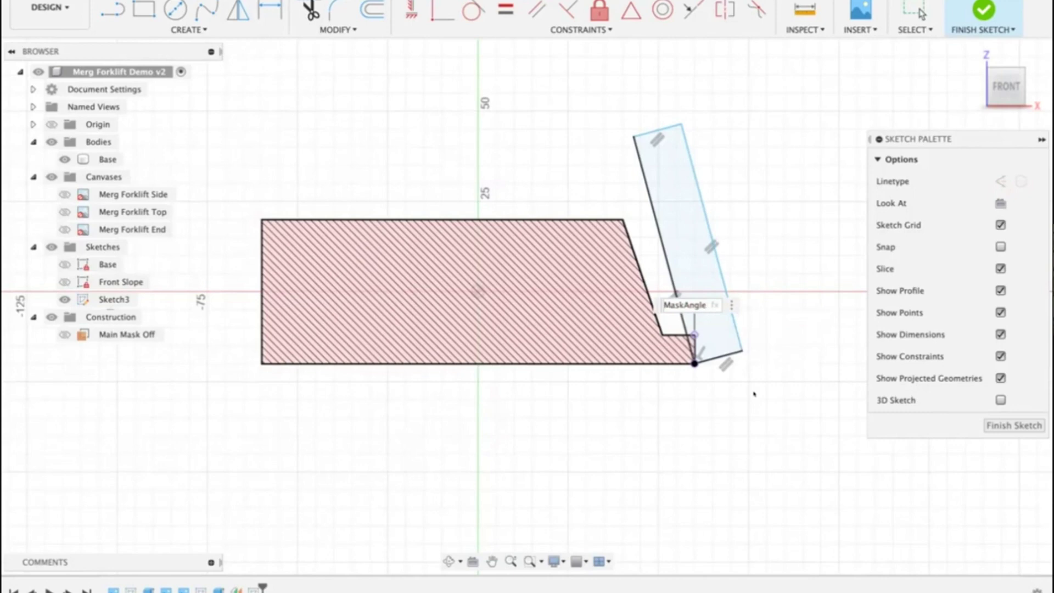
key(Return)
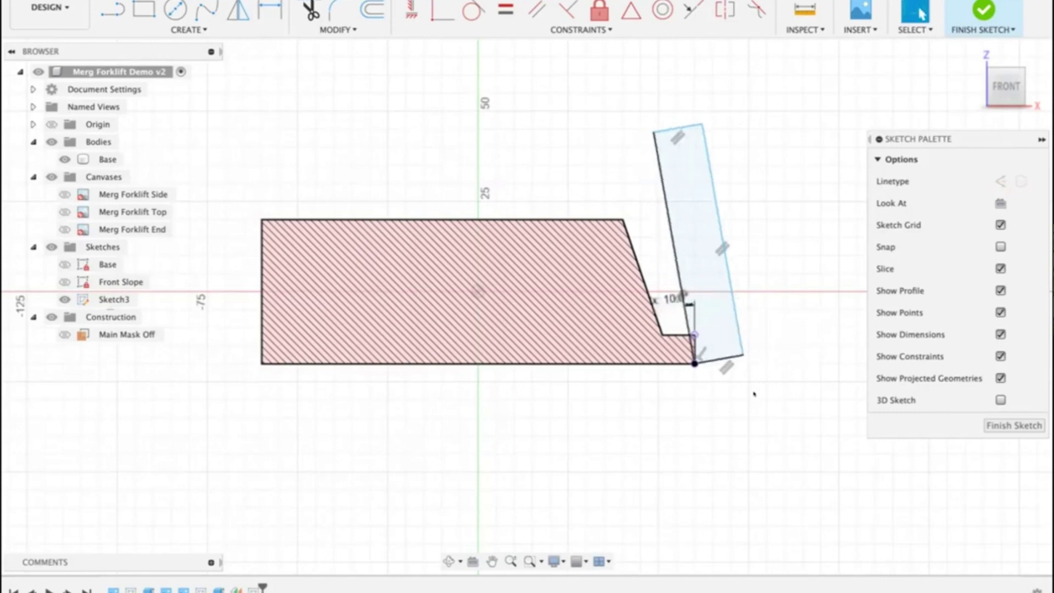
mouse_move(750, 207)
middle_down()
mouse_move(682, 179)
mouse_move(732, 215)
middle_up()
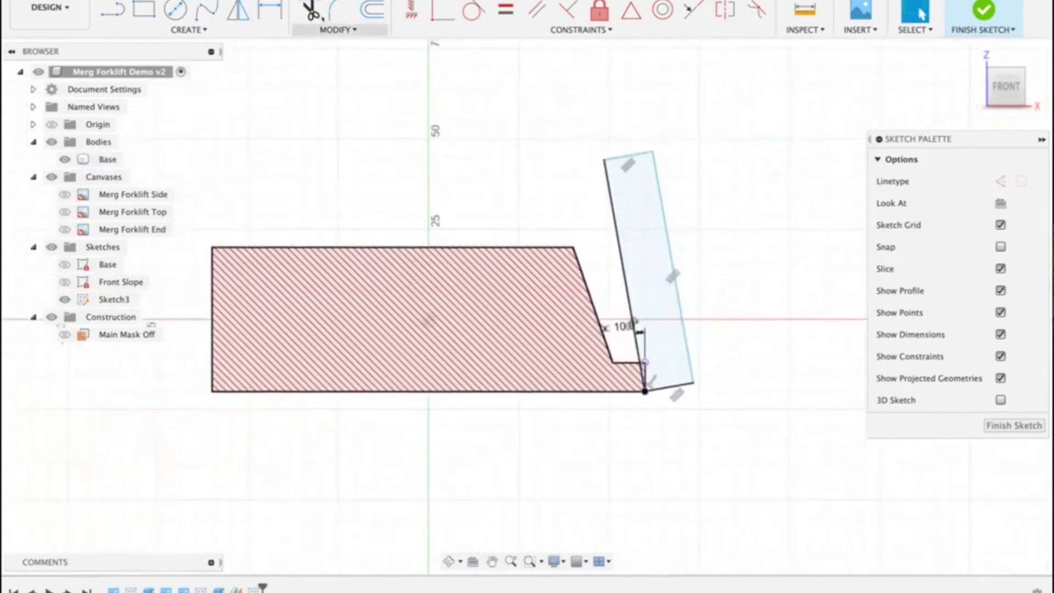
click(323, 29)
click(357, 167)
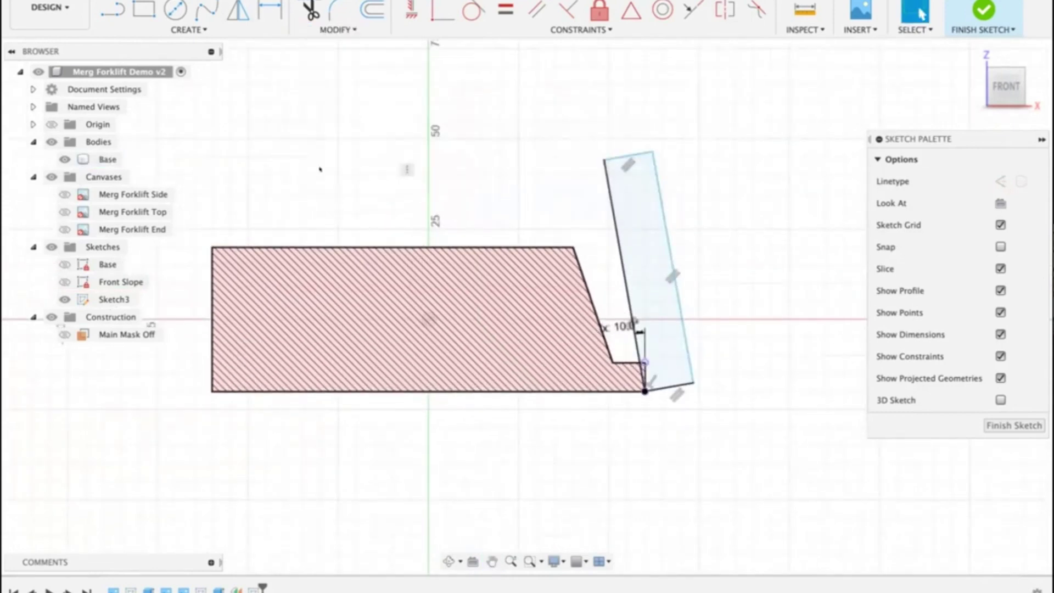
Step: Change MainMaskAngle to 5, then 0 deg, so the rectangle stands upright
double_click(273, 236)
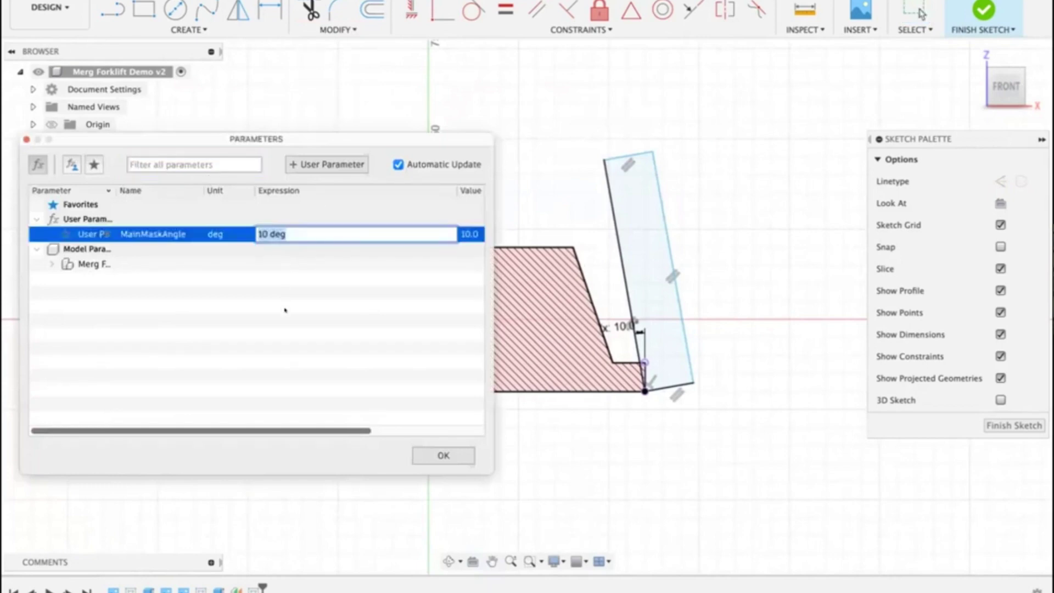
text(5)
key(Return)
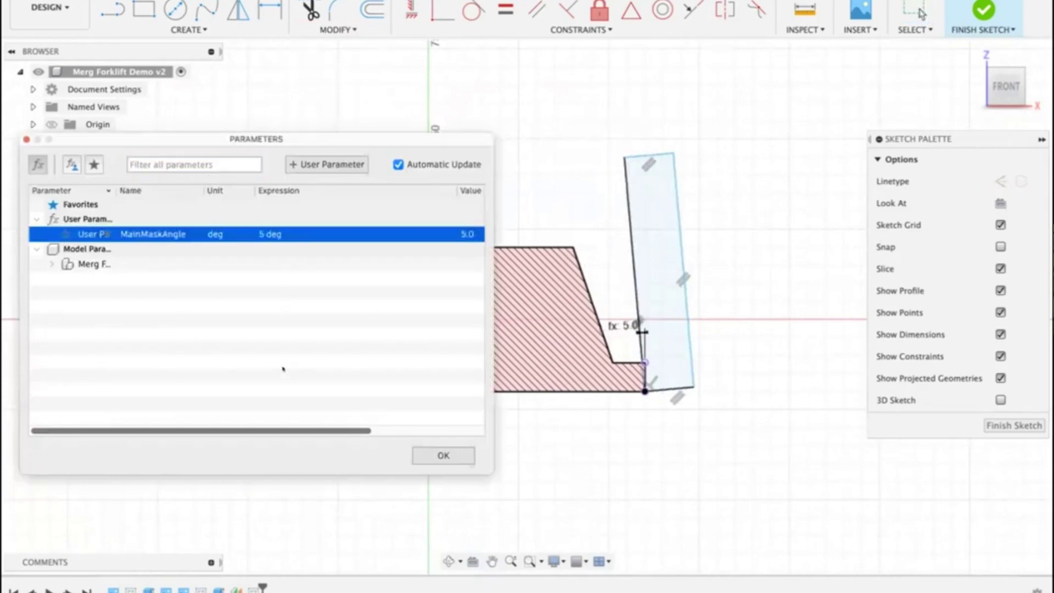
double_click(273, 229)
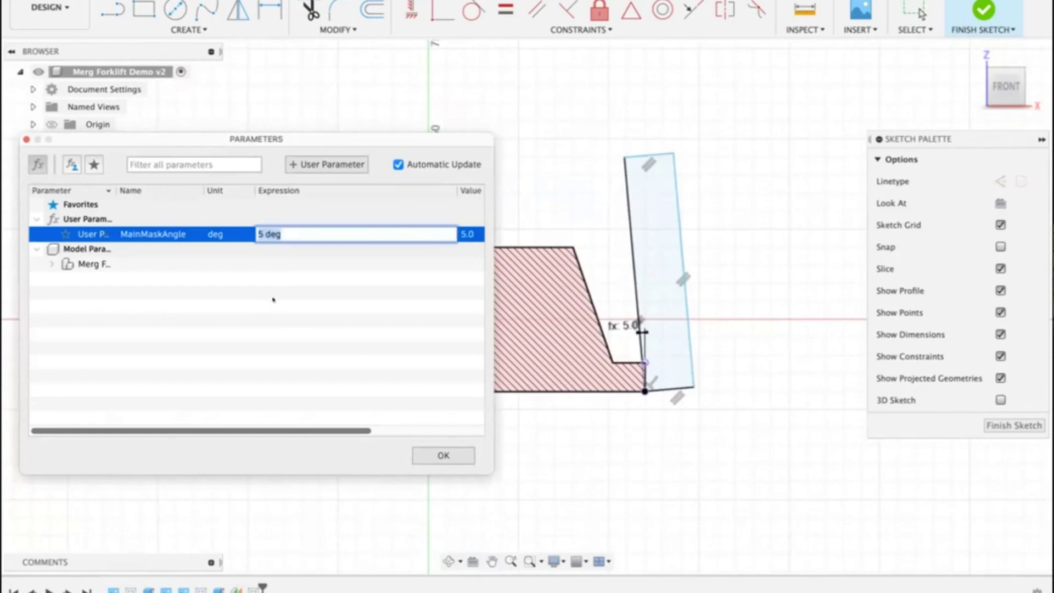
text(0)
key(Return)
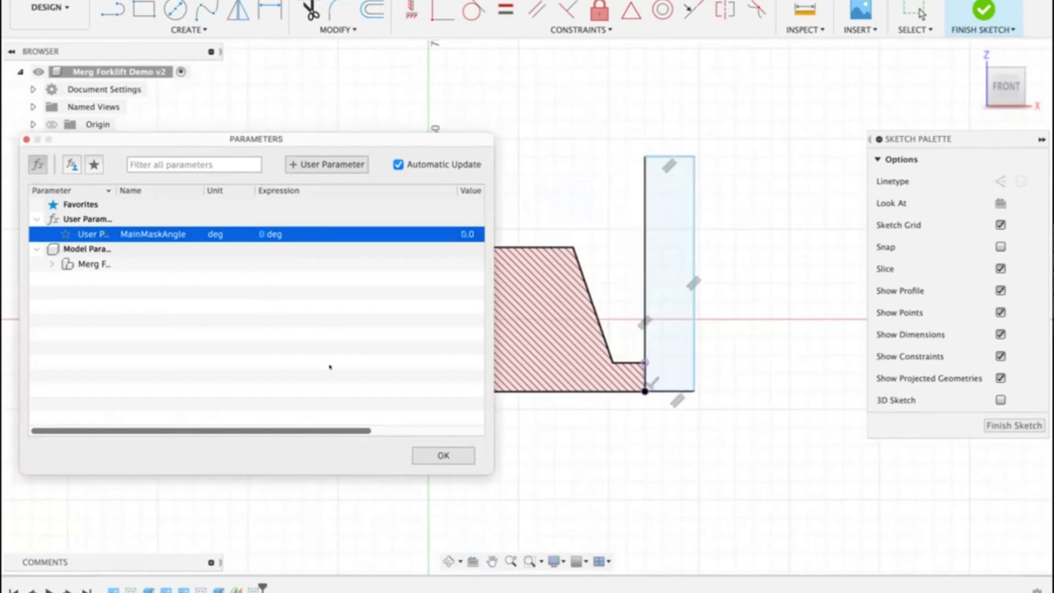
click(435, 455)
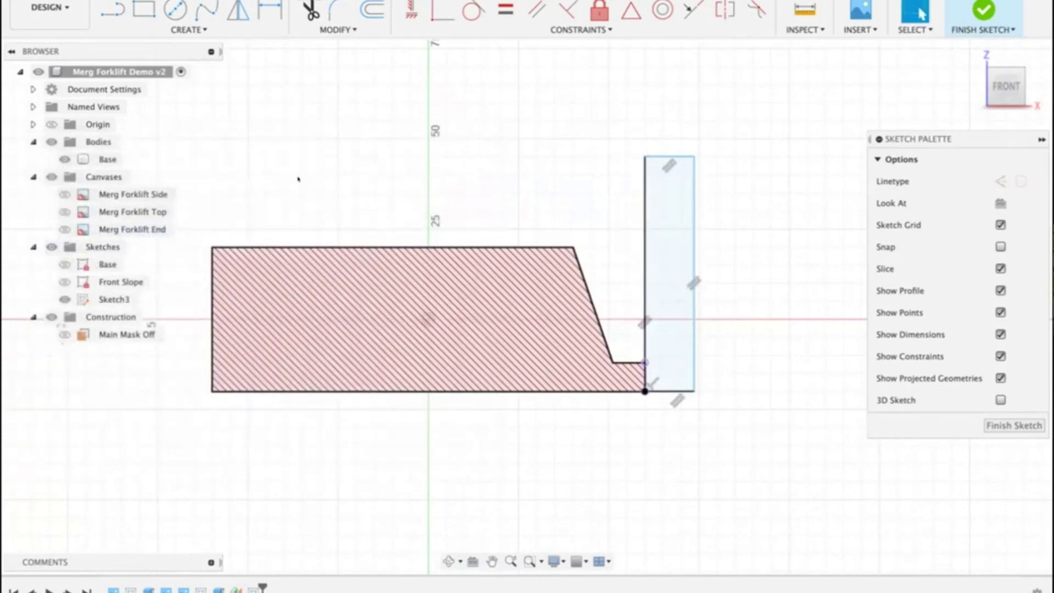
click(65, 194)
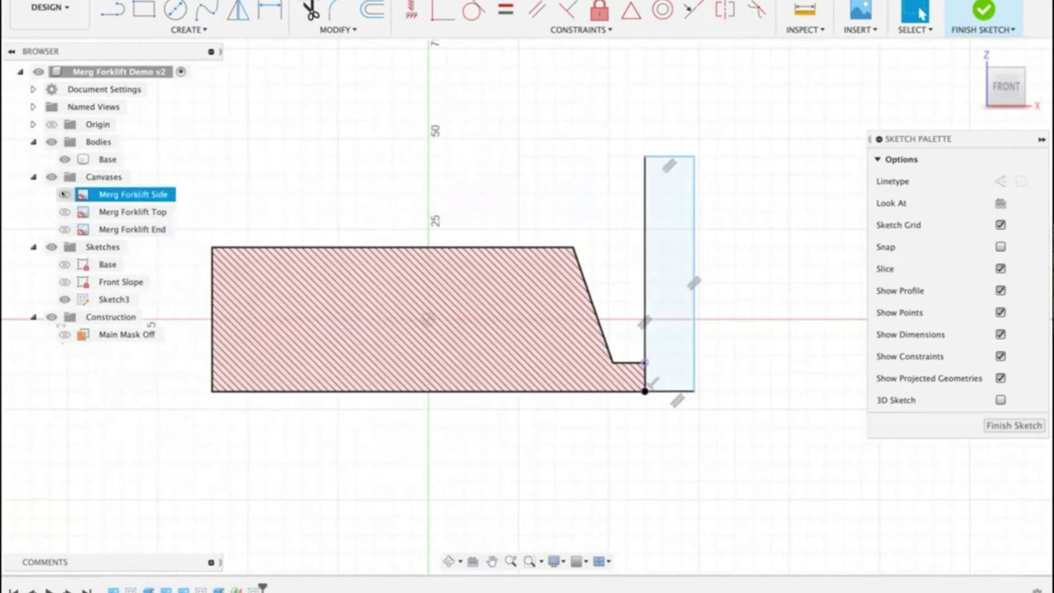
Step: Turn off Slice and stretch the rectangle's top edge up to the mast top
click(65, 194)
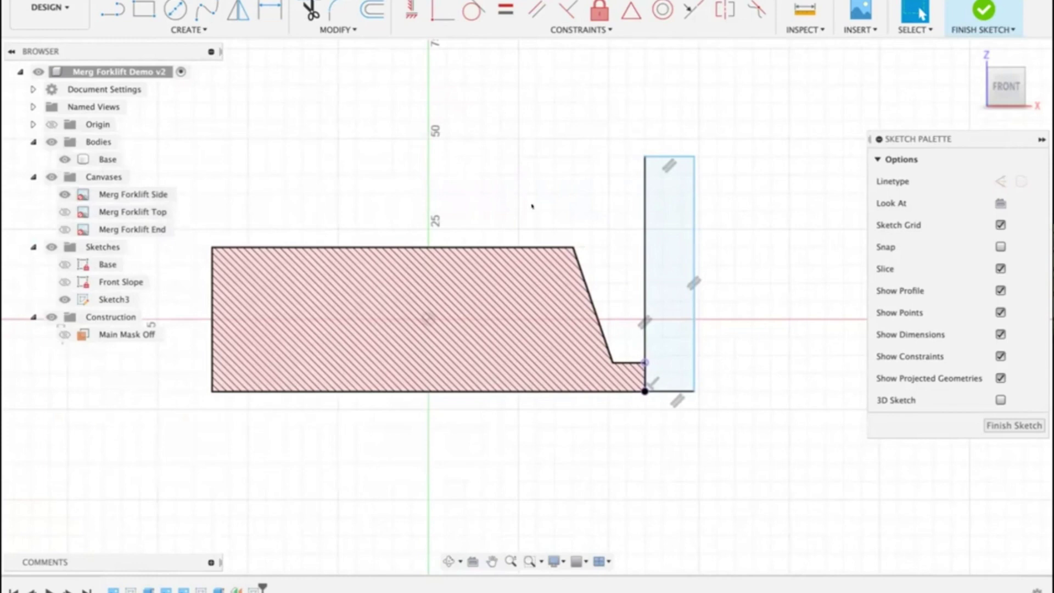
click(541, 309)
click(999, 267)
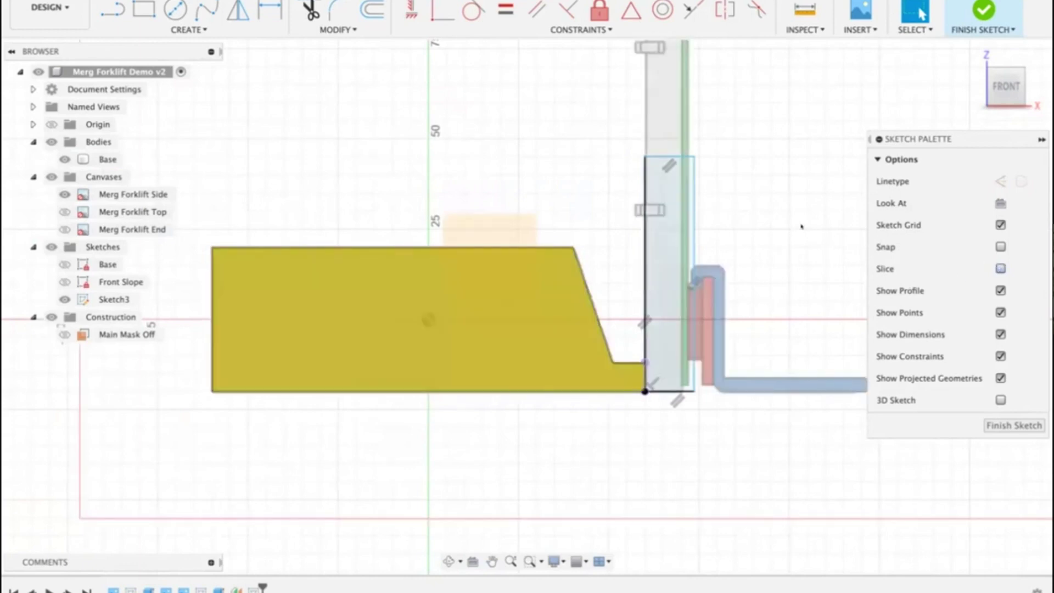
middle_drag(801, 226, 674, 317)
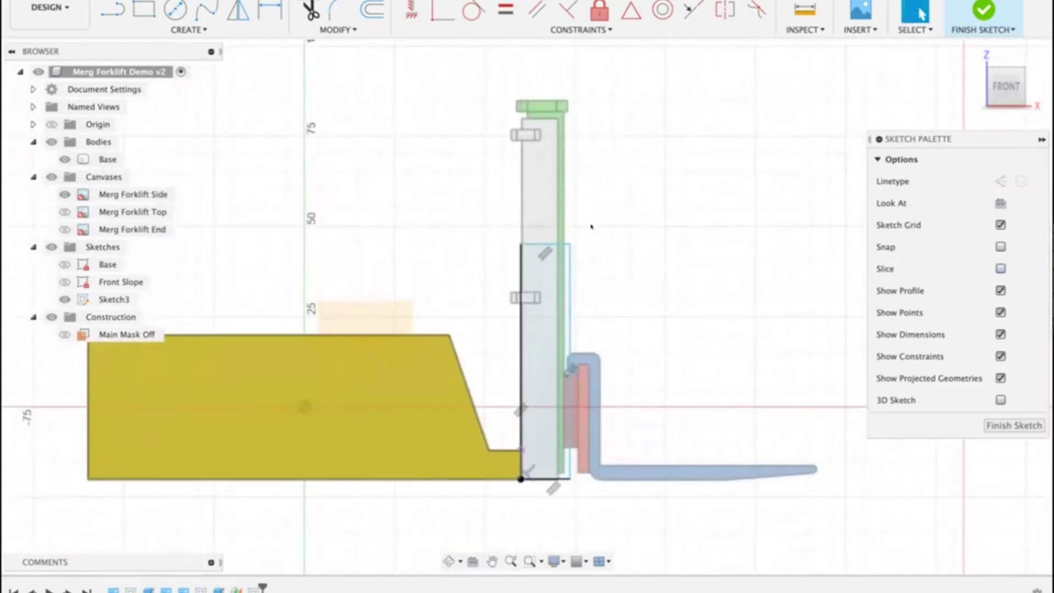
drag(543, 244, 519, 117)
click(645, 180)
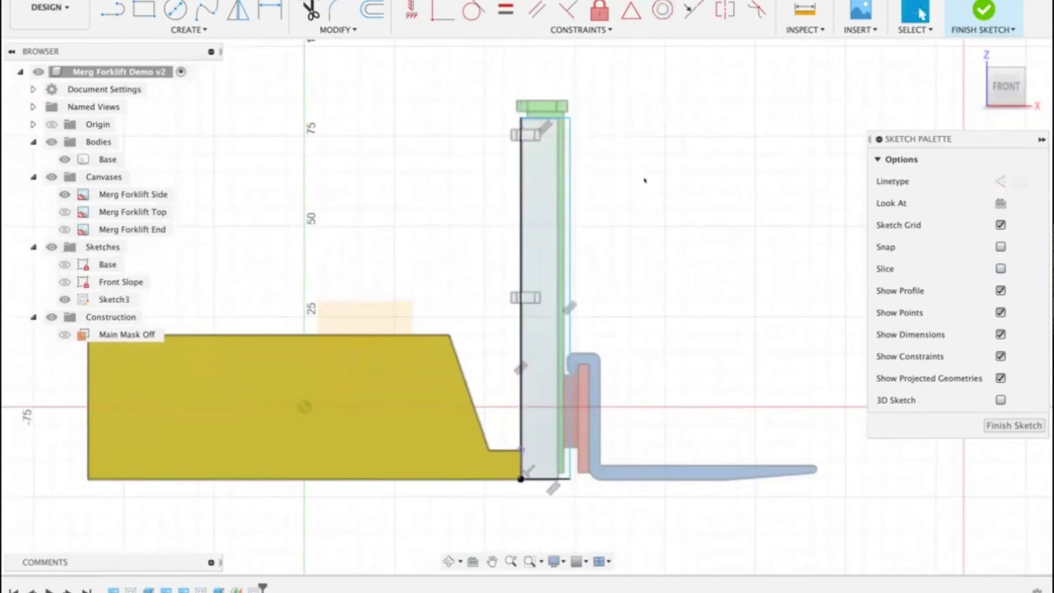
Step: Dimension the rectangle's right side at 100
key(d)
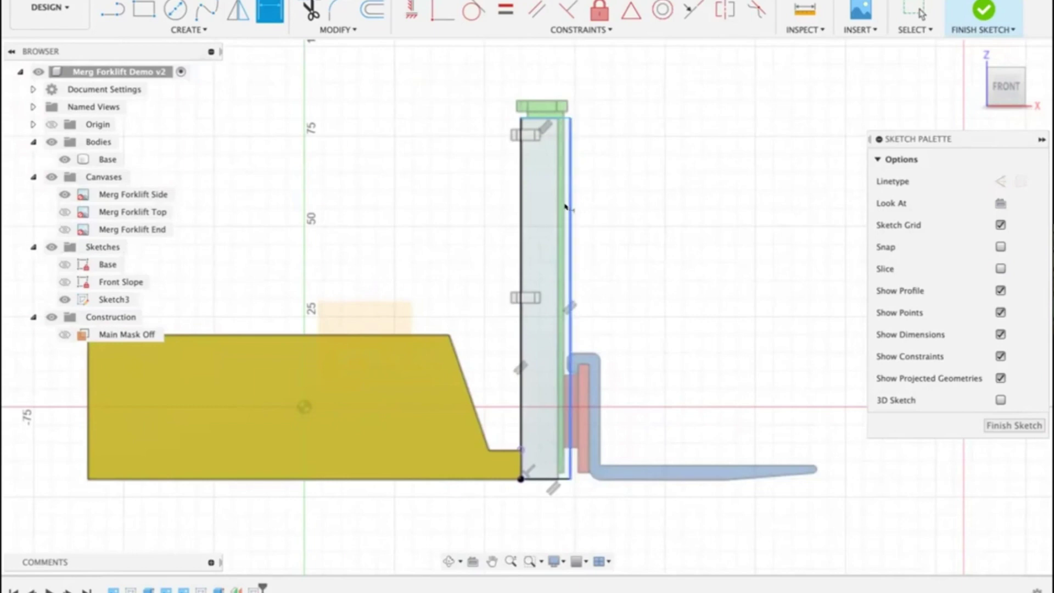
click(569, 209)
click(625, 215)
text(1)
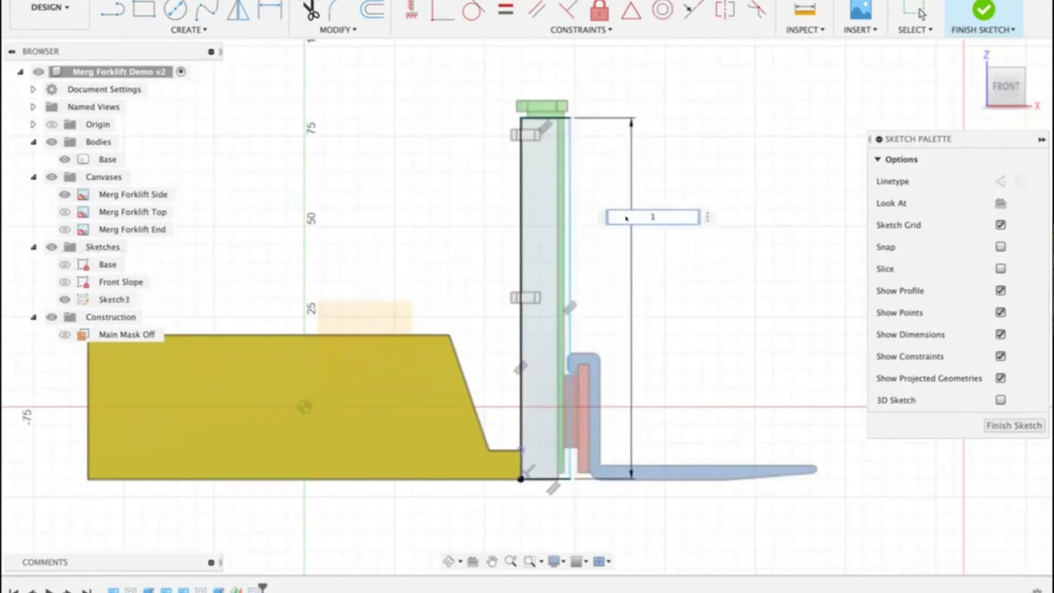
text(00)
key(Return)
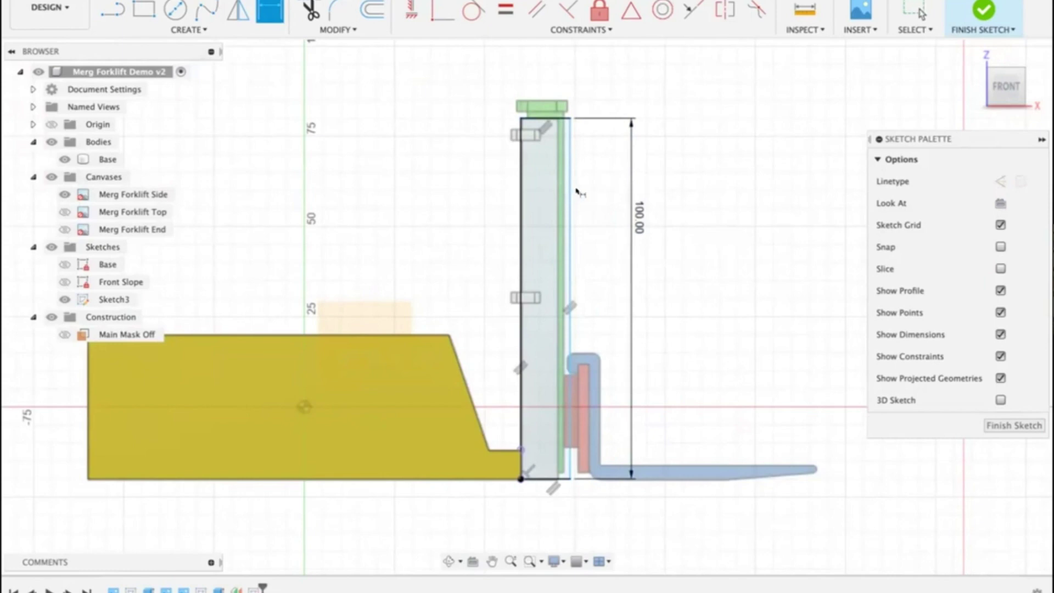
Step: Align the rectangle's right side with the green mast edge and dimension its width at 10
drag(575, 191, 553, 193)
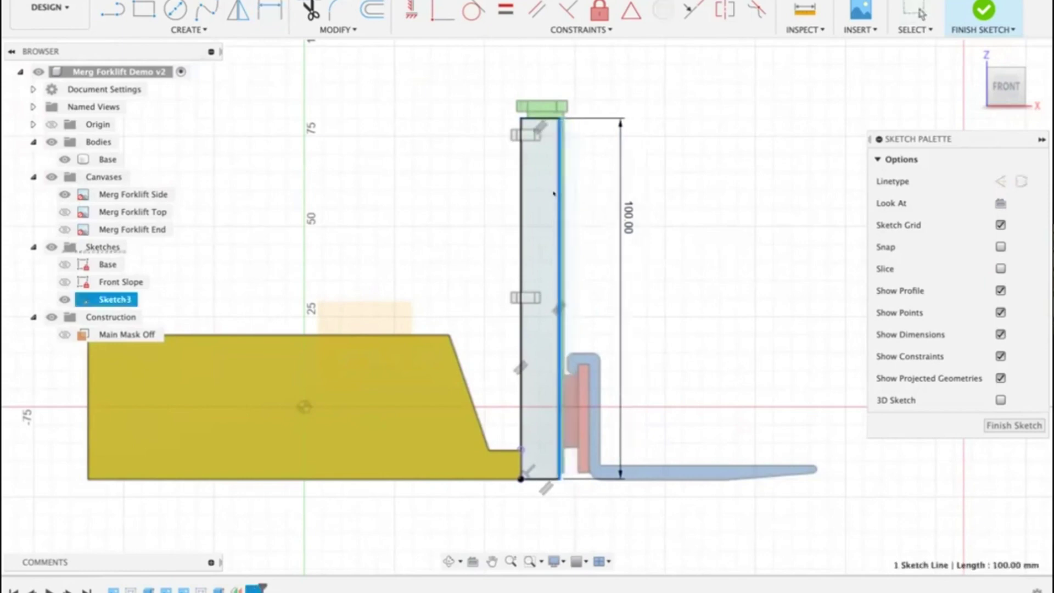
click(681, 122)
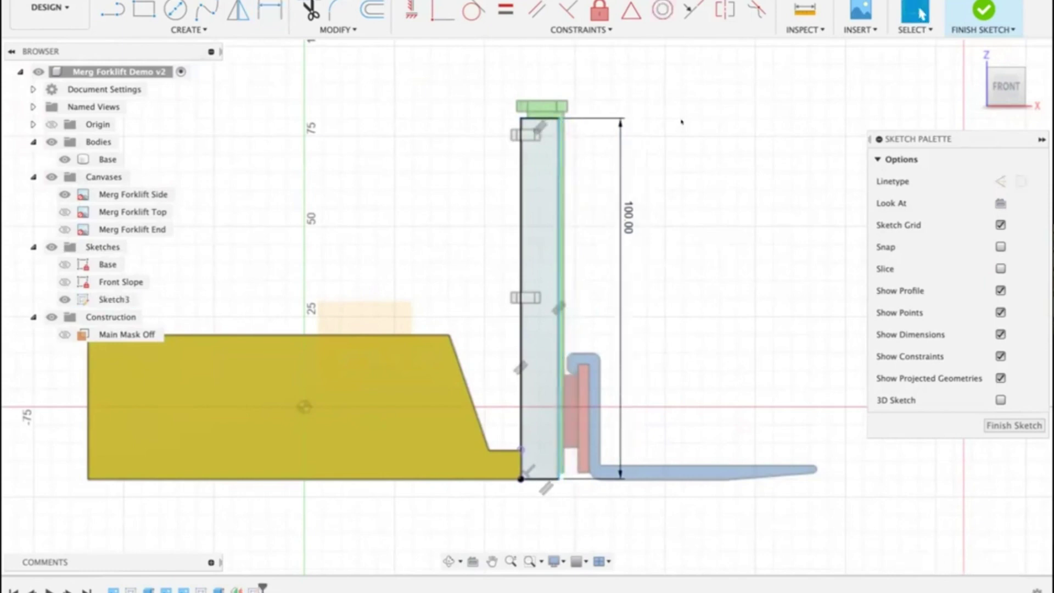
click(545, 117)
click(543, 77)
text(10)
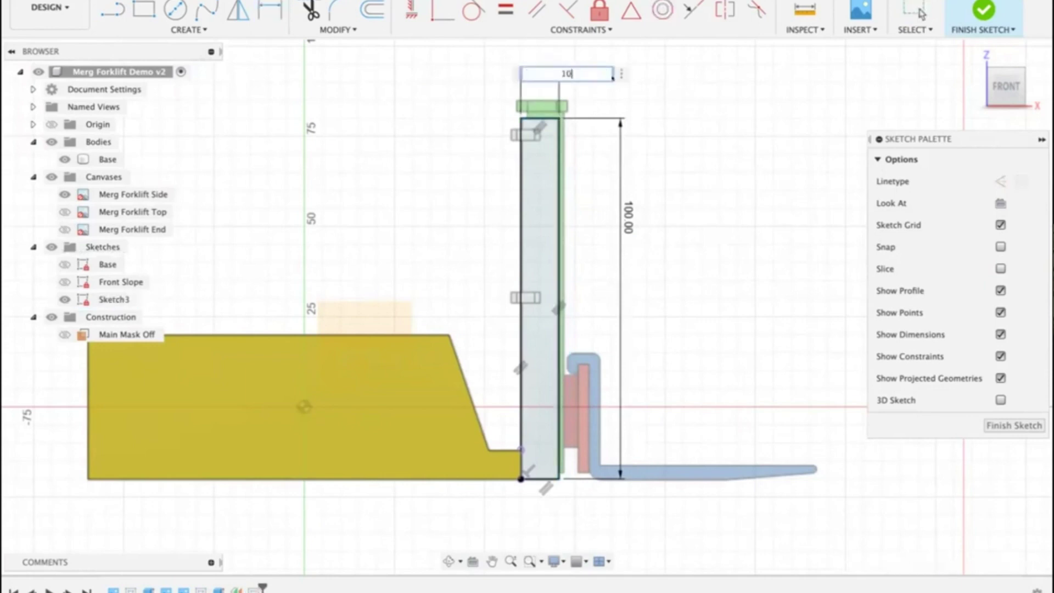
key(Return)
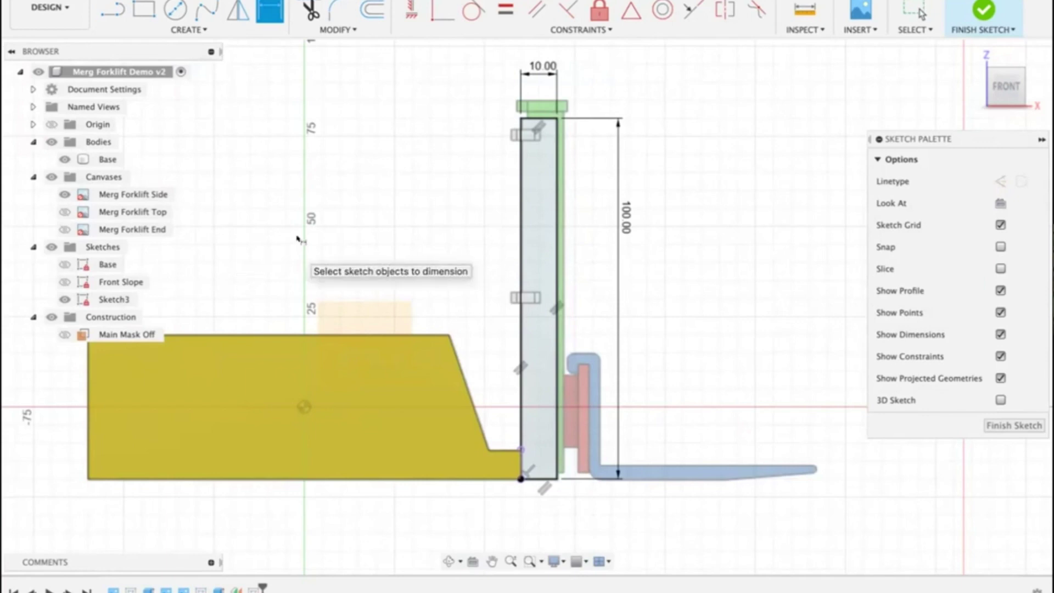
scroll(428, 207, down, 3)
middle_drag(430, 206, 565, 193)
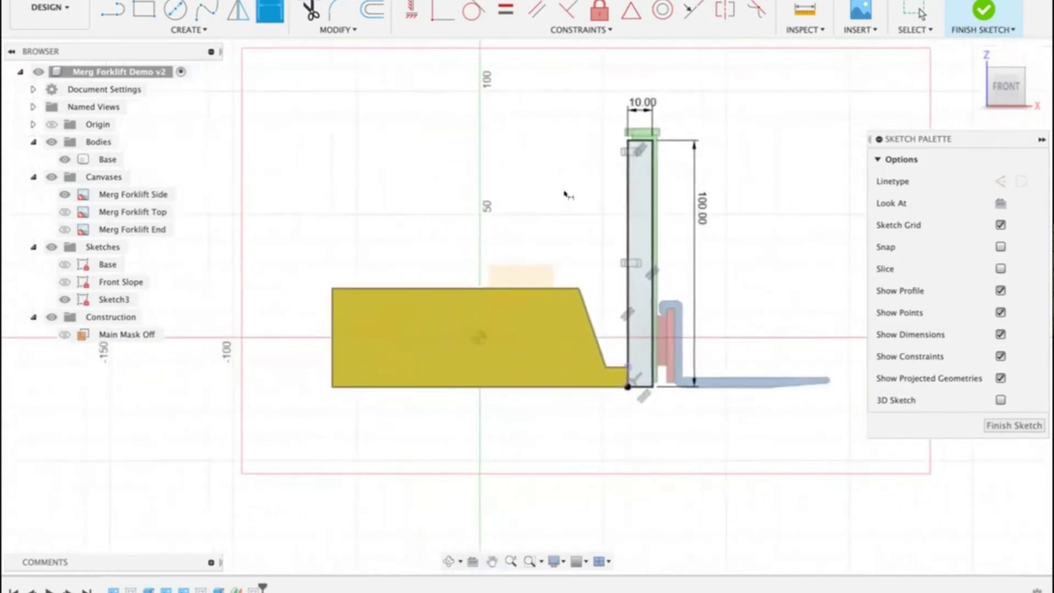
click(337, 30)
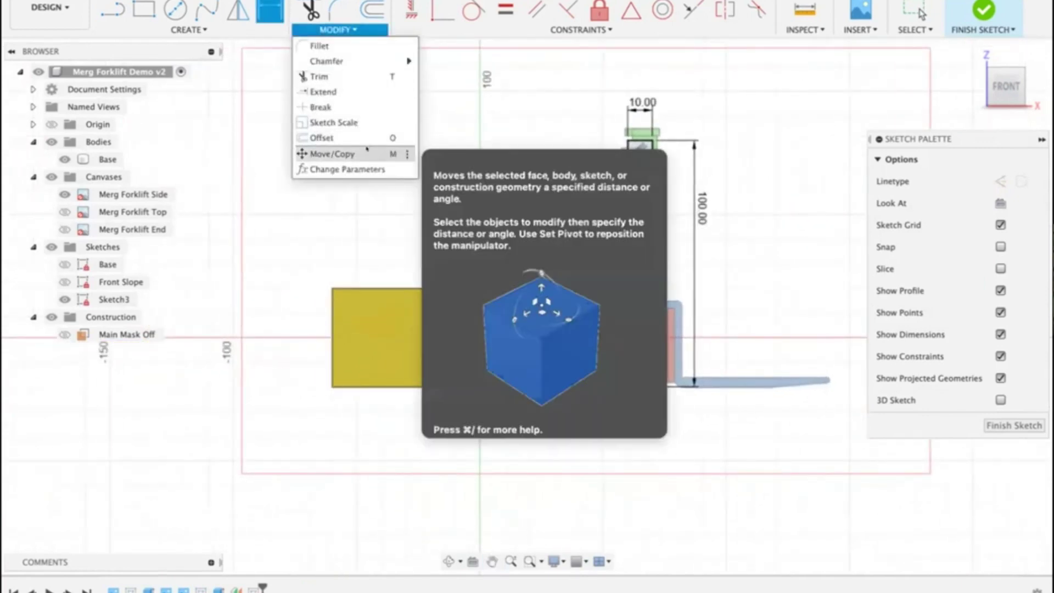
Step: Test MainMaskAngle at 4 deg, reset it to 0, and hide the Merg Forklift Side canvas
click(343, 169)
click(286, 234)
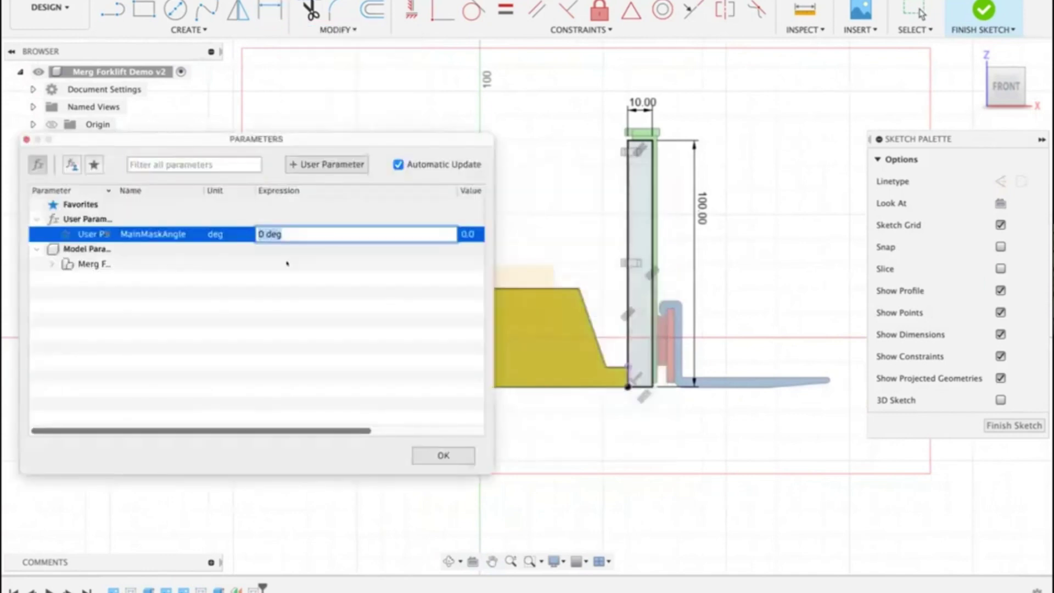
text(4)
key(Return)
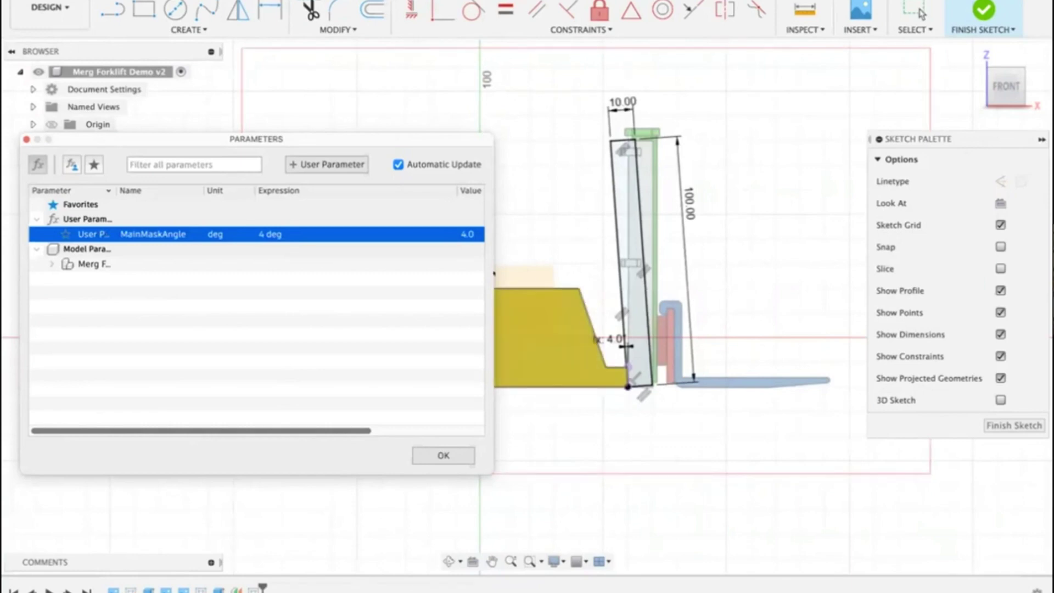
click(287, 233)
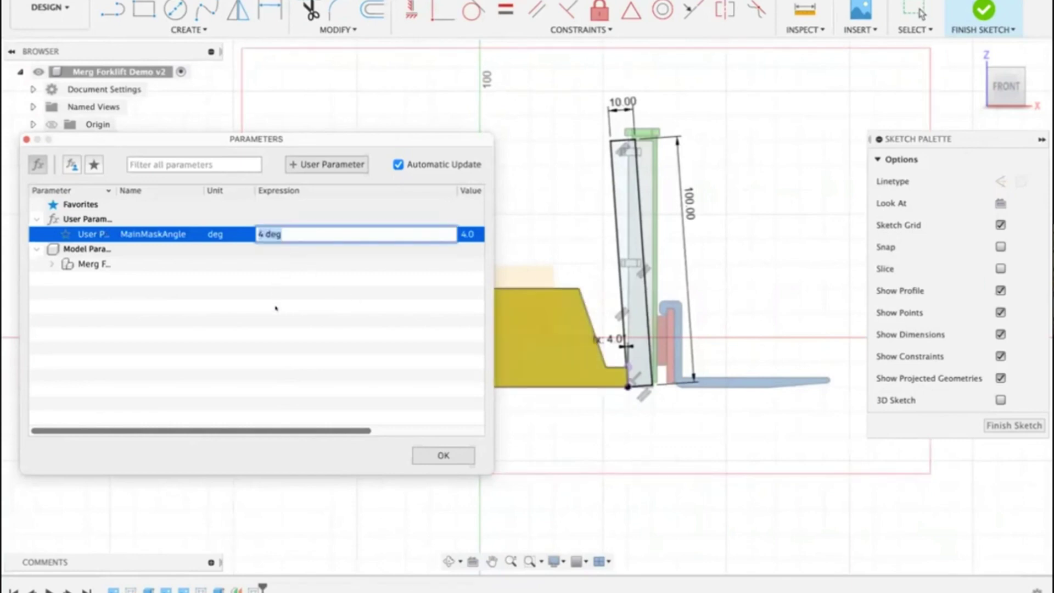
text(0)
click(444, 454)
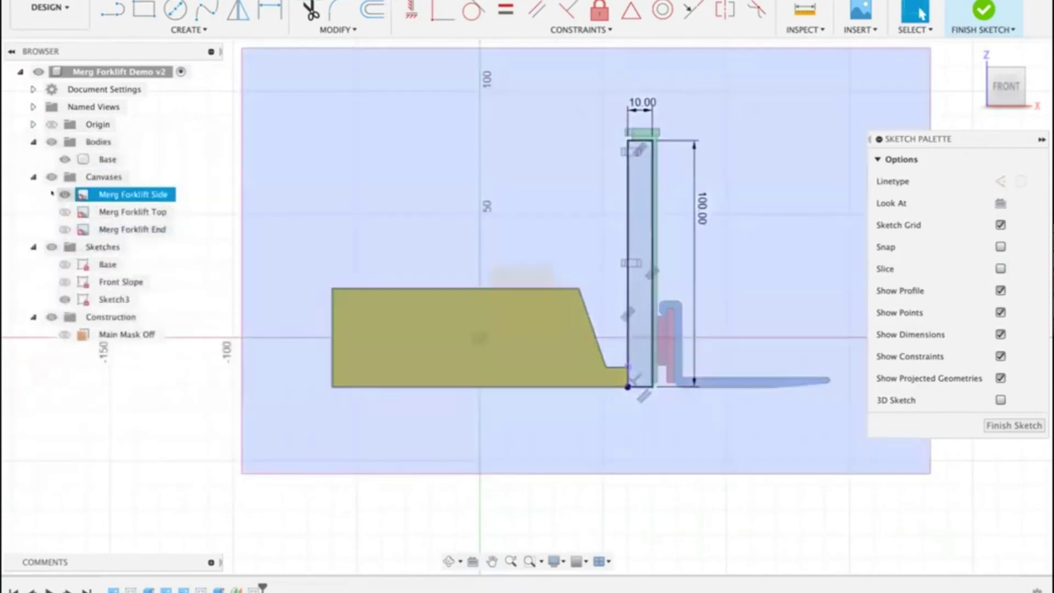
click(65, 194)
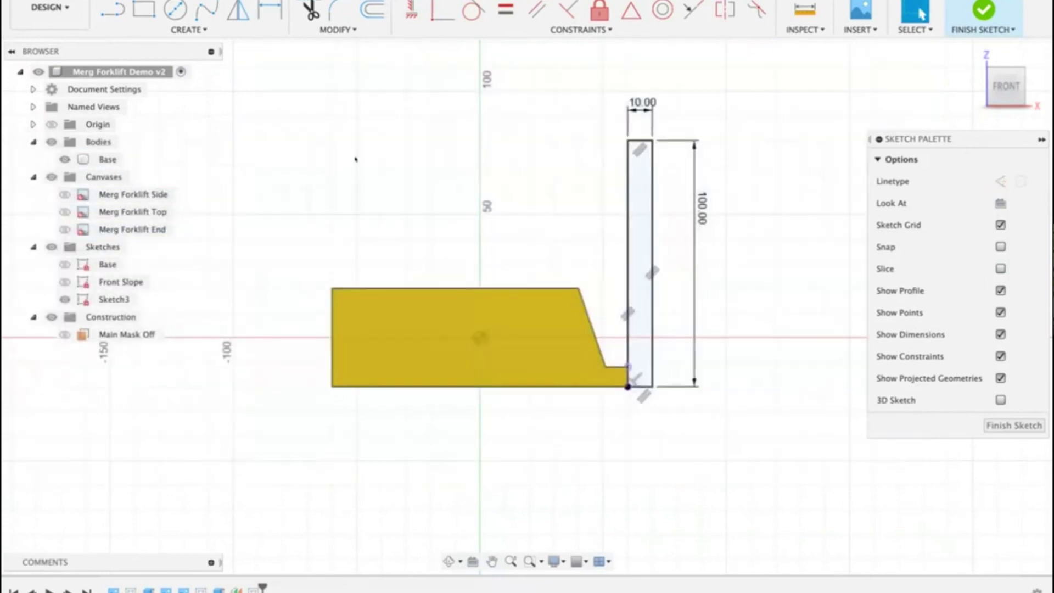
Step: Extrude the mast rectangle -3 mm as a new body, Body2, checked against the Merg Forklift End image
key(e)
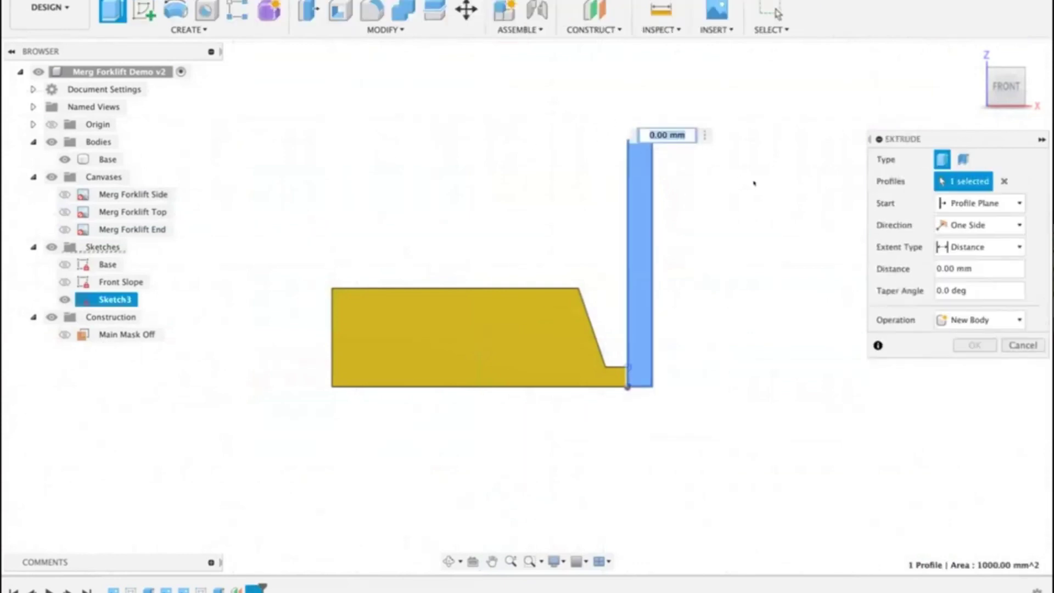
click(1031, 84)
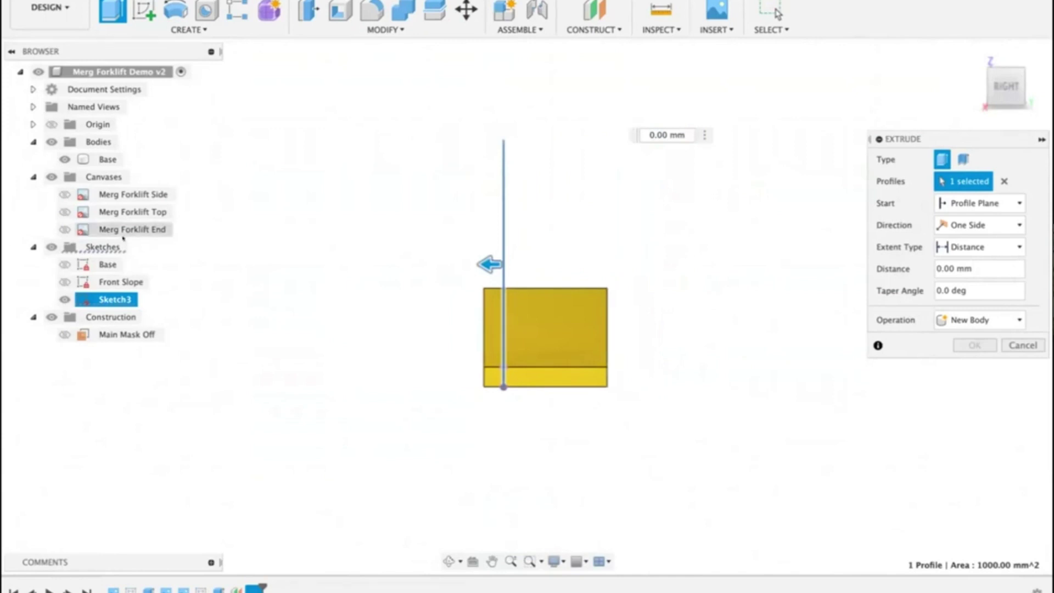
click(64, 229)
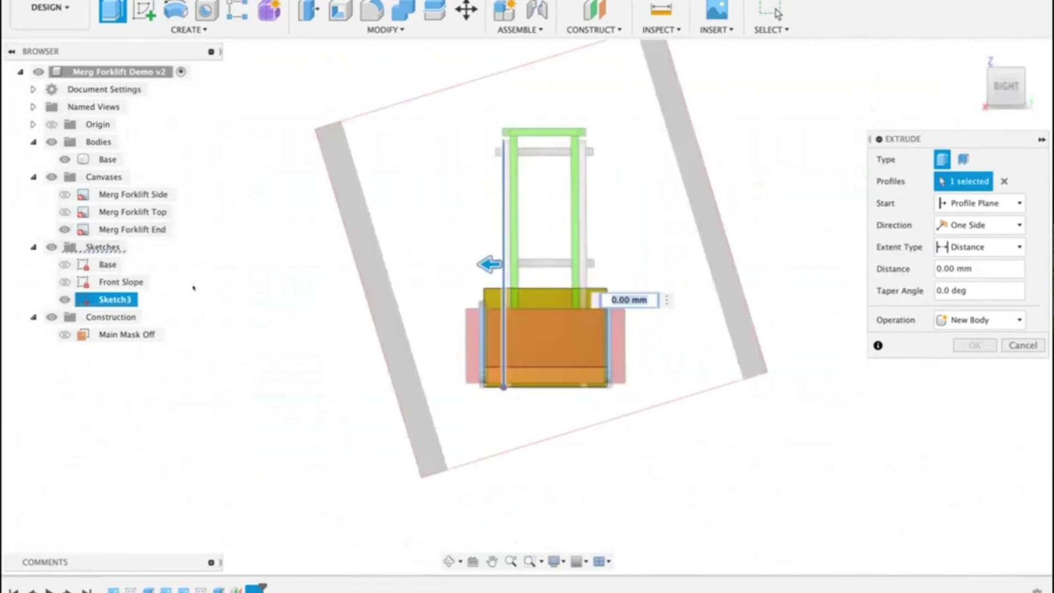
scroll(471, 264, up, 5)
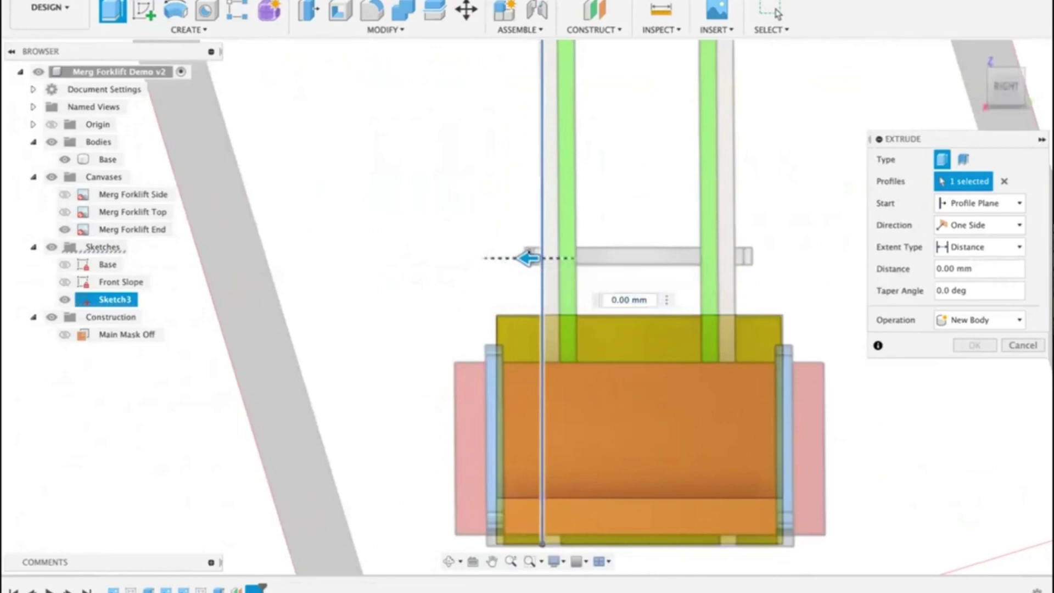
drag(531, 256, 593, 264)
scroll(529, 261, up, 5)
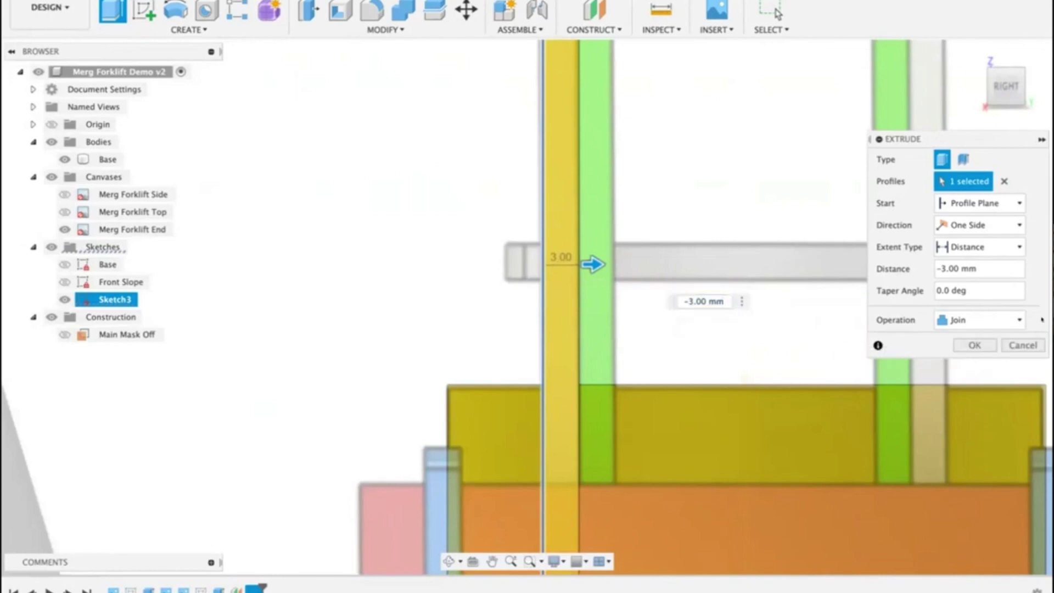
click(1017, 319)
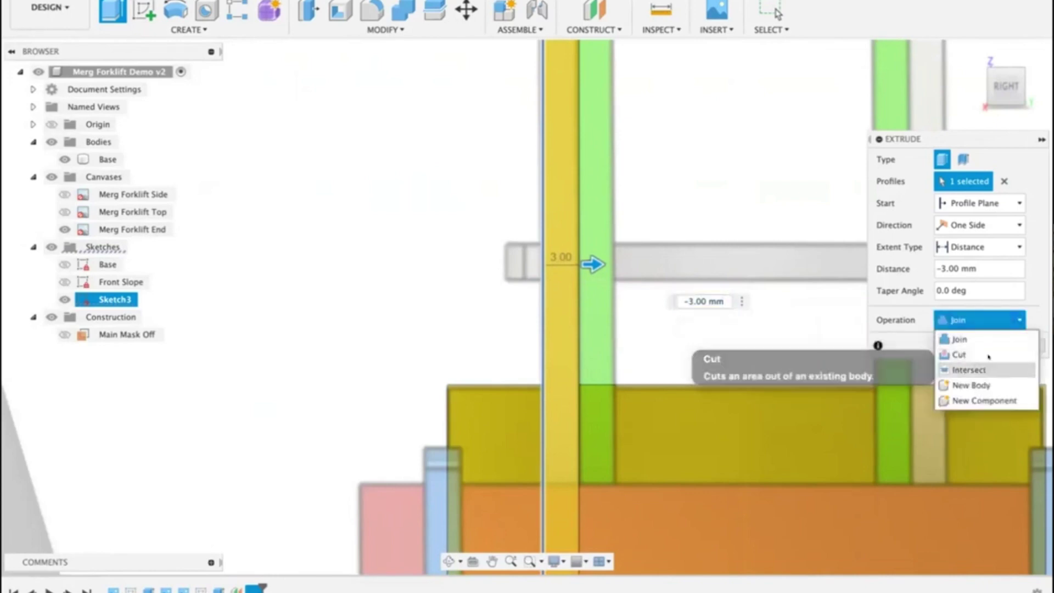
click(987, 384)
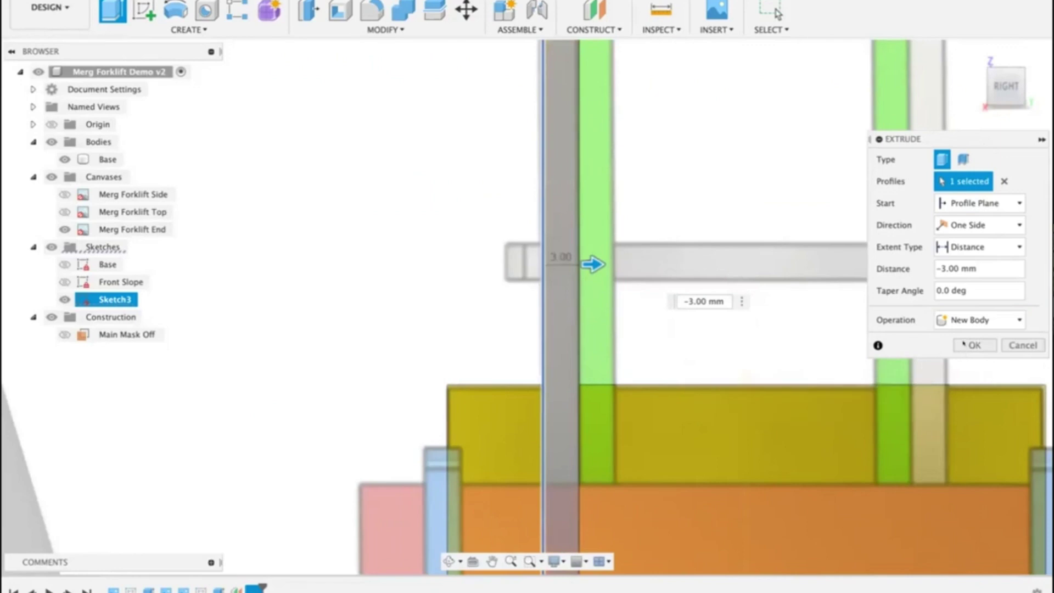
click(963, 343)
scroll(928, 319, down, 5)
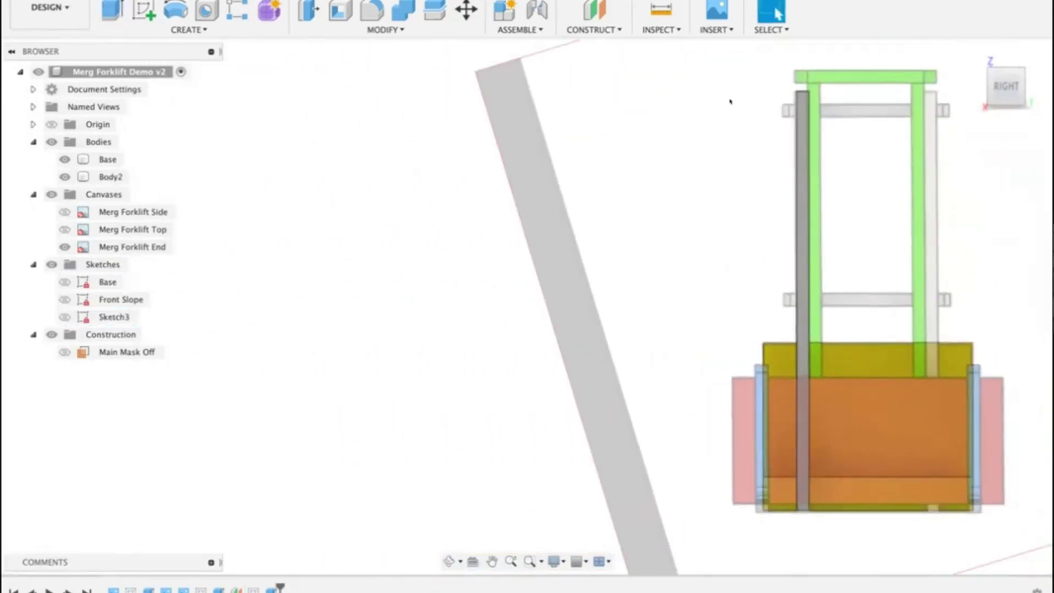
Step: Hide the Merg Forklift End image and test-tilt the mast with MainMaskAngle at 21 deg
click(972, 53)
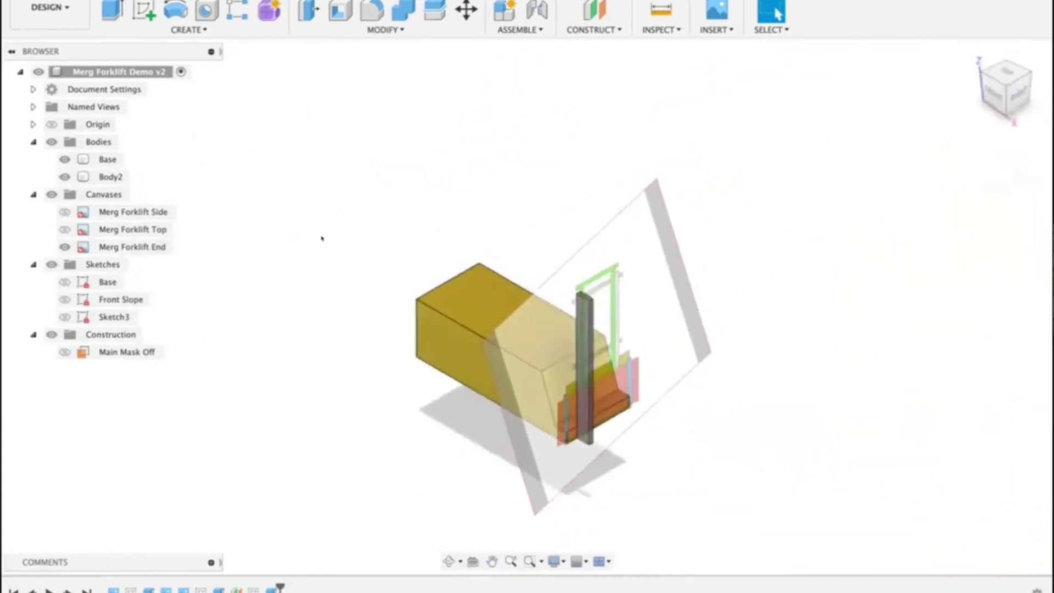
click(65, 246)
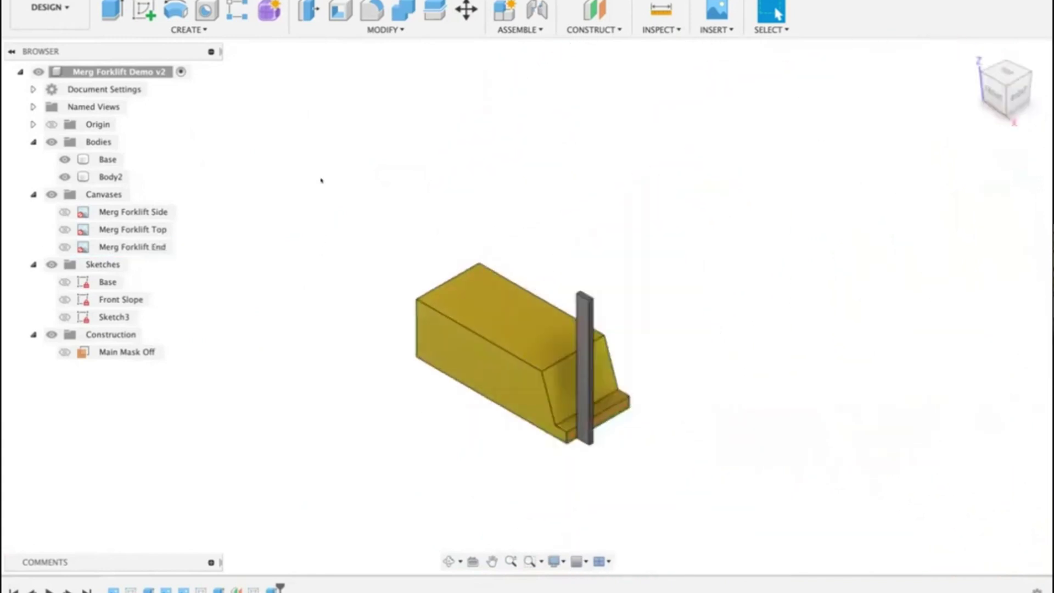
click(384, 29)
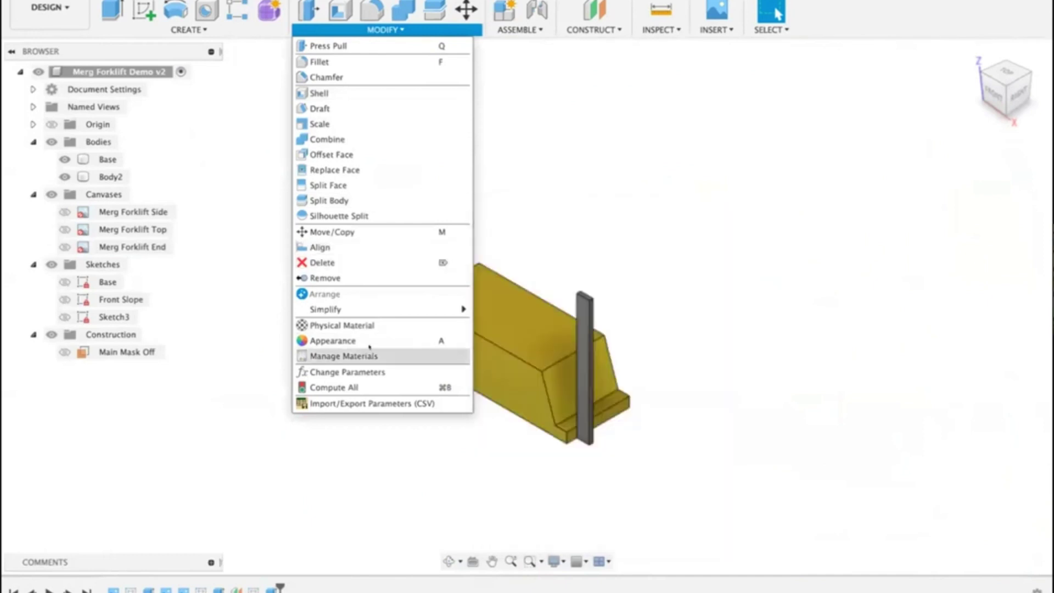
click(369, 371)
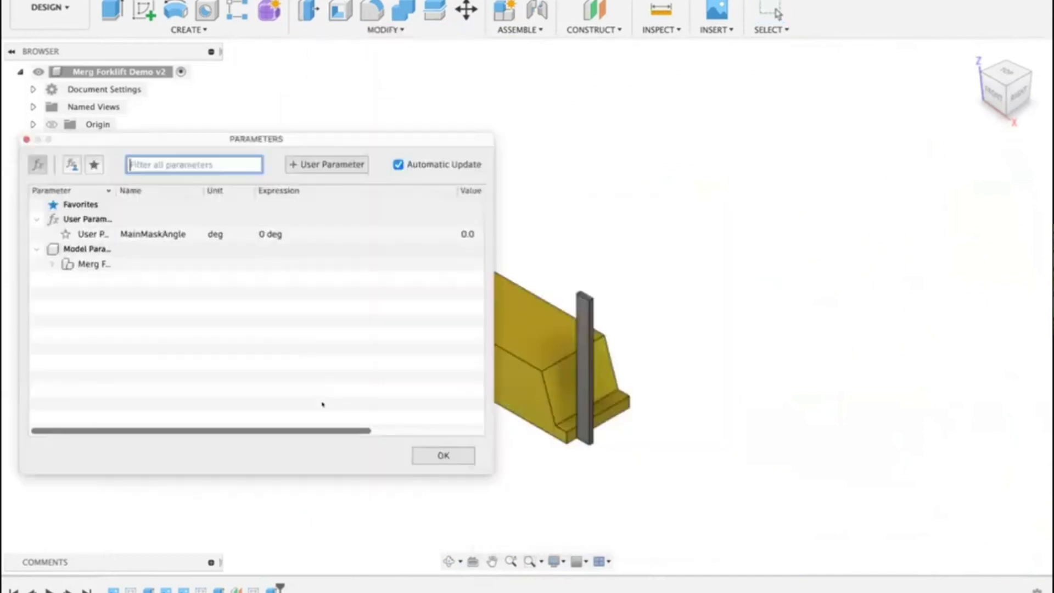
click(282, 234)
text(21)
key(Return)
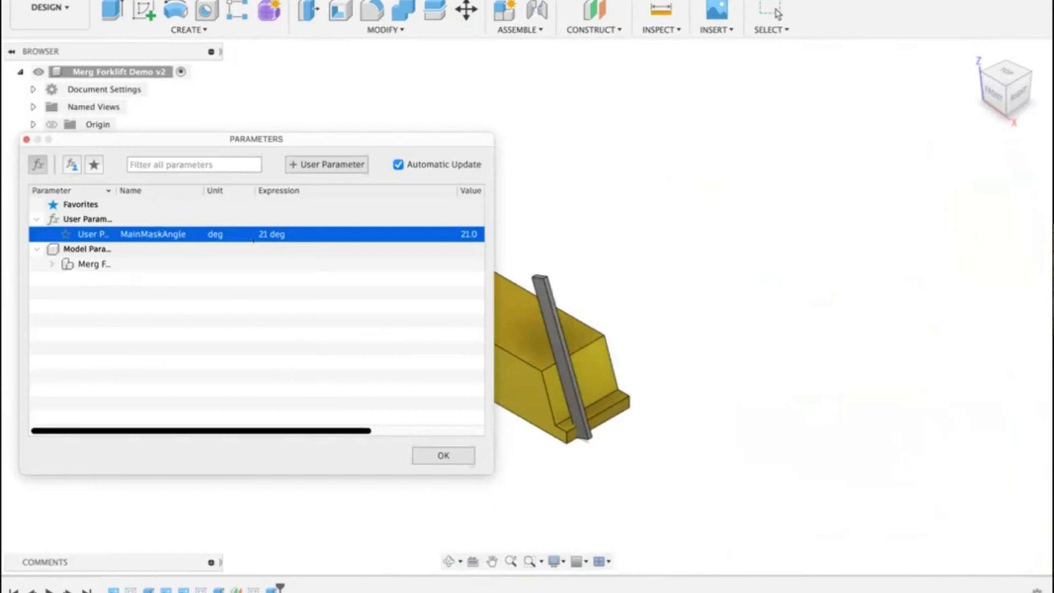
Step: Reset MainMaskAngle to 0 deg so the mast plate stands upright
key(Return)
text(0)
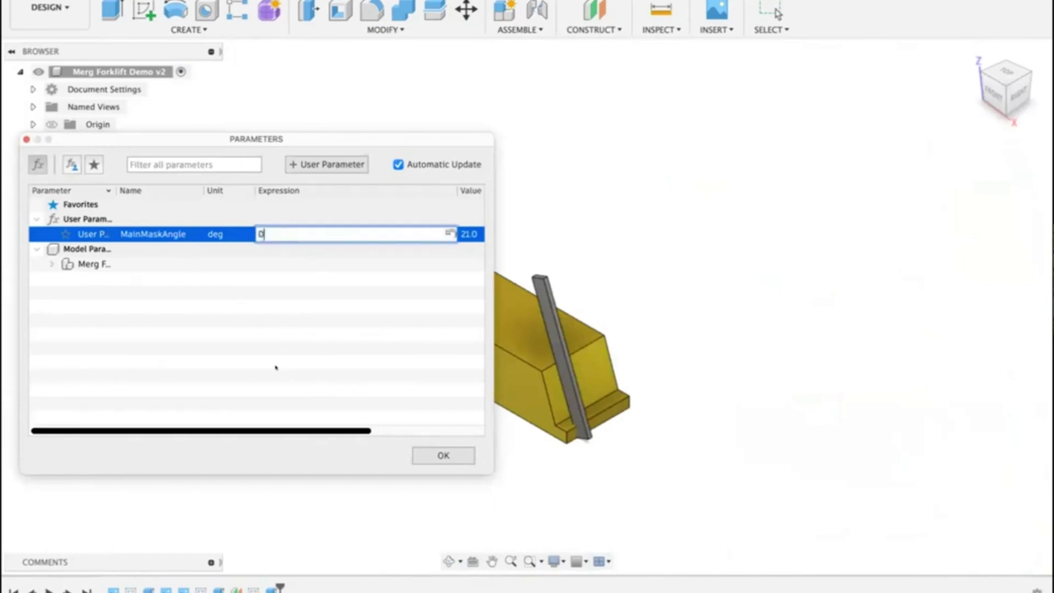
key(Return)
click(439, 454)
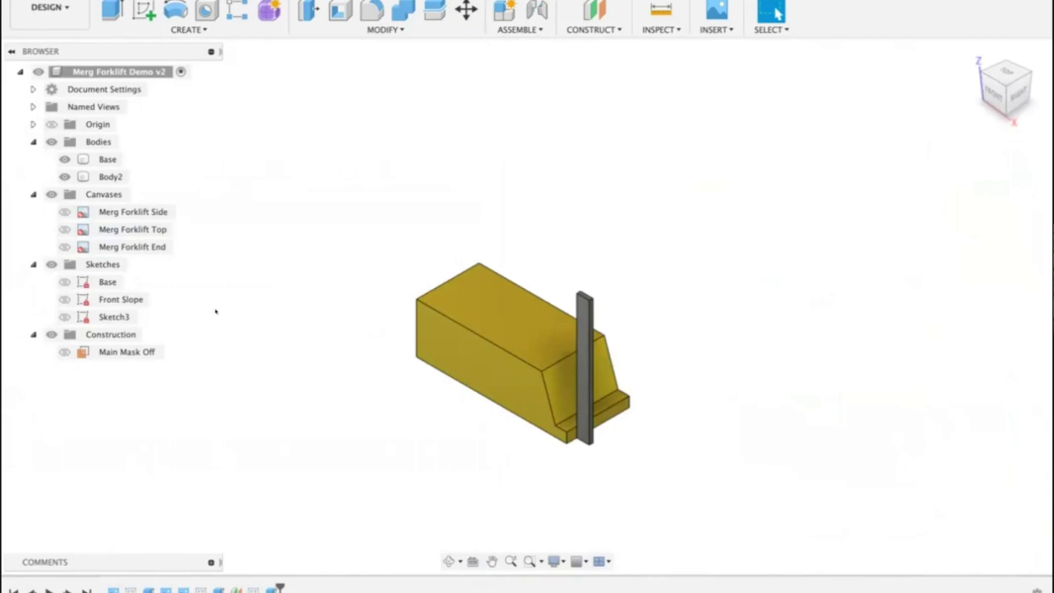
right_click(98, 319)
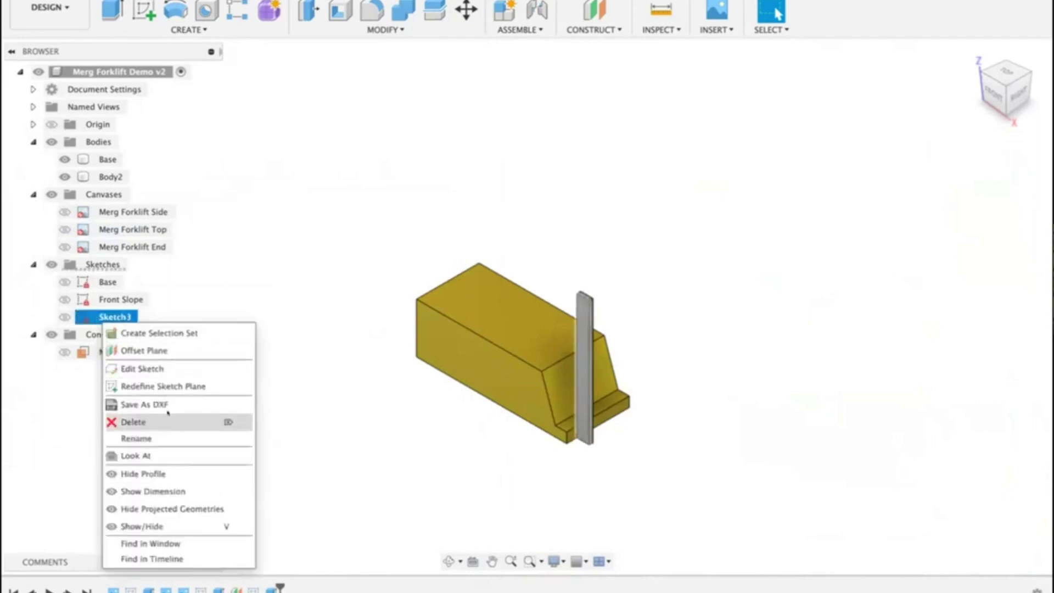
Step: Rename Sketch3 to 'Main Mask'
click(136, 439)
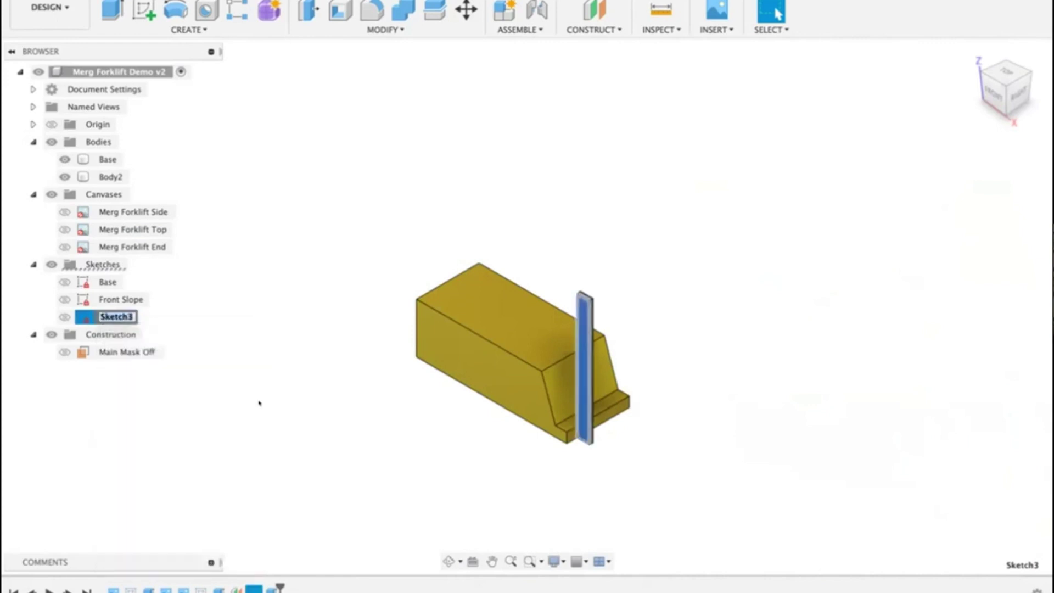
text(Main Mask)
key(Return)
Step: Rename Body2 to 'Main Mask' as well
right_click(118, 180)
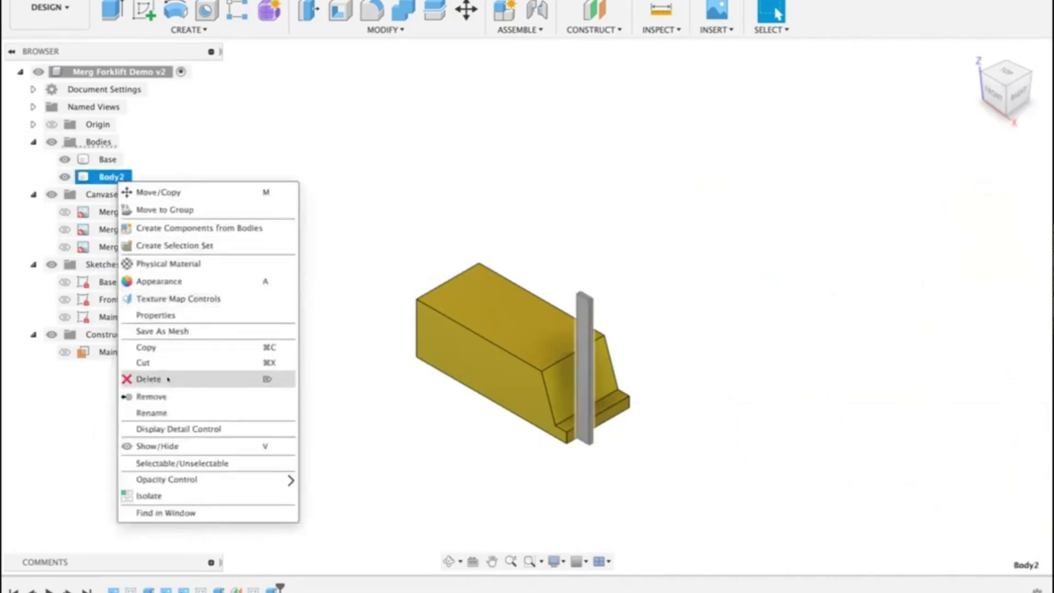
click(153, 412)
text(M)
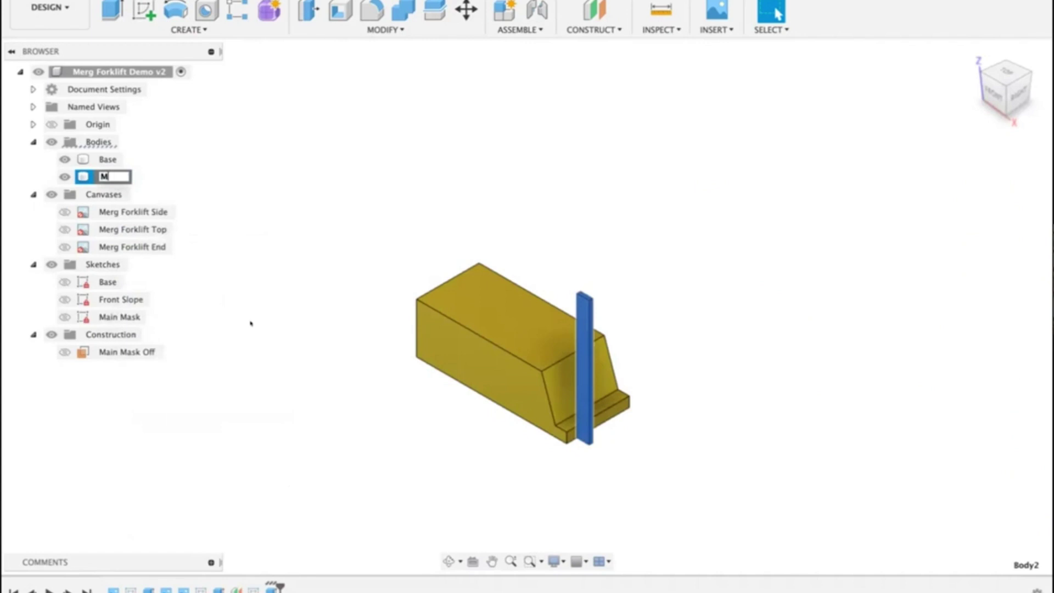
text(ain Mask)
click(273, 204)
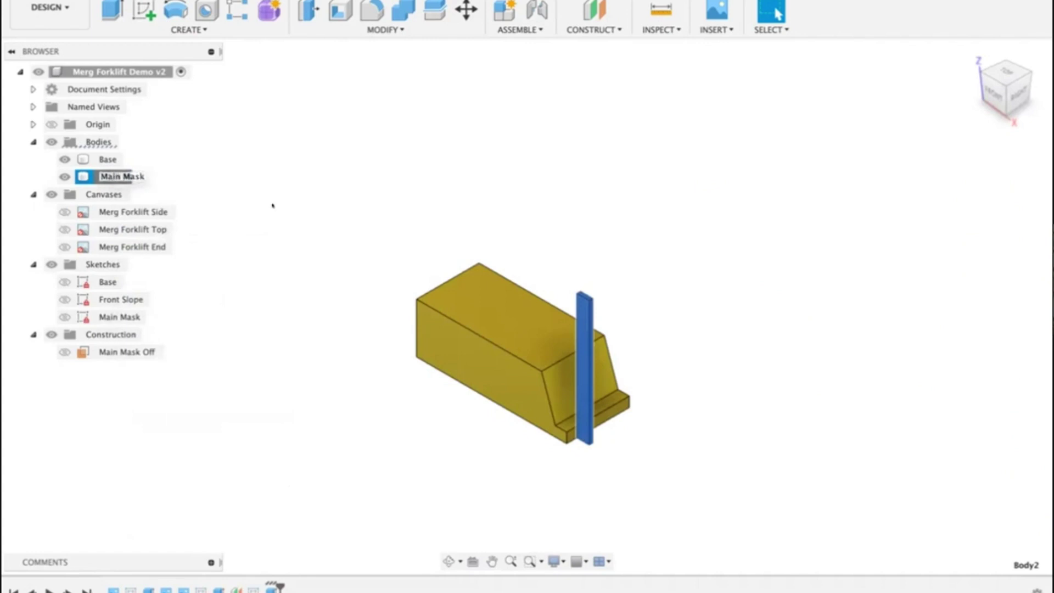
Step: Apply Aluminum - Anodized Glossy to the Main Mask body and recolour it light grey (RGB 238,240,243)
right_click(139, 176)
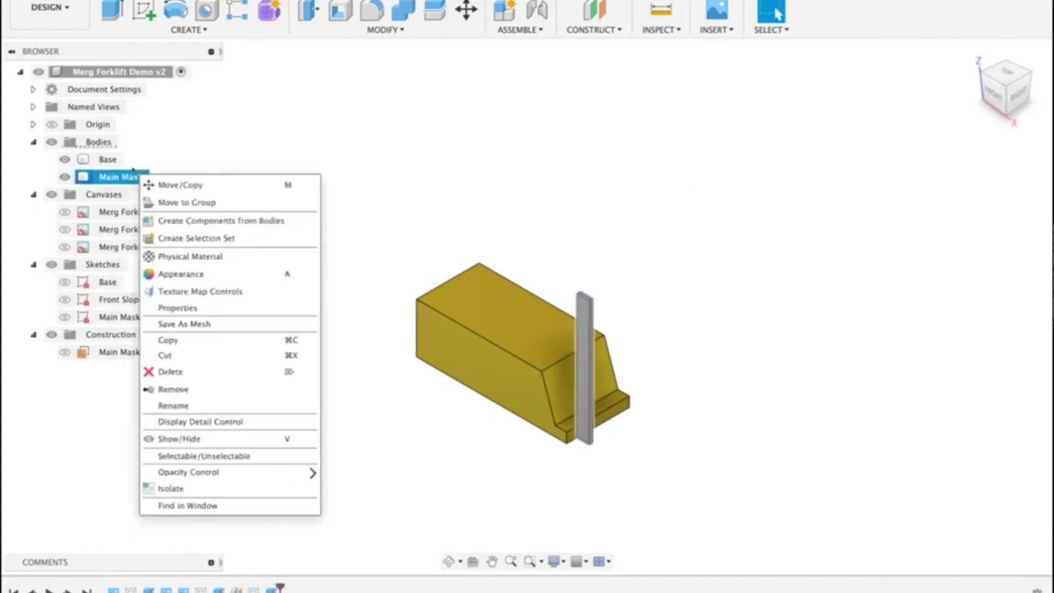
click(181, 272)
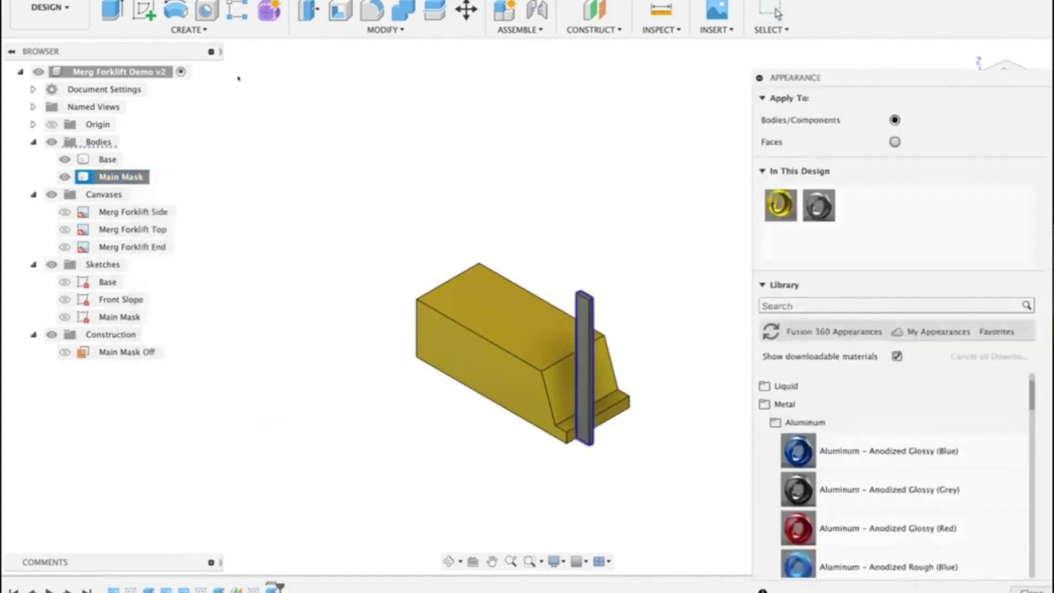
drag(798, 450, 582, 343)
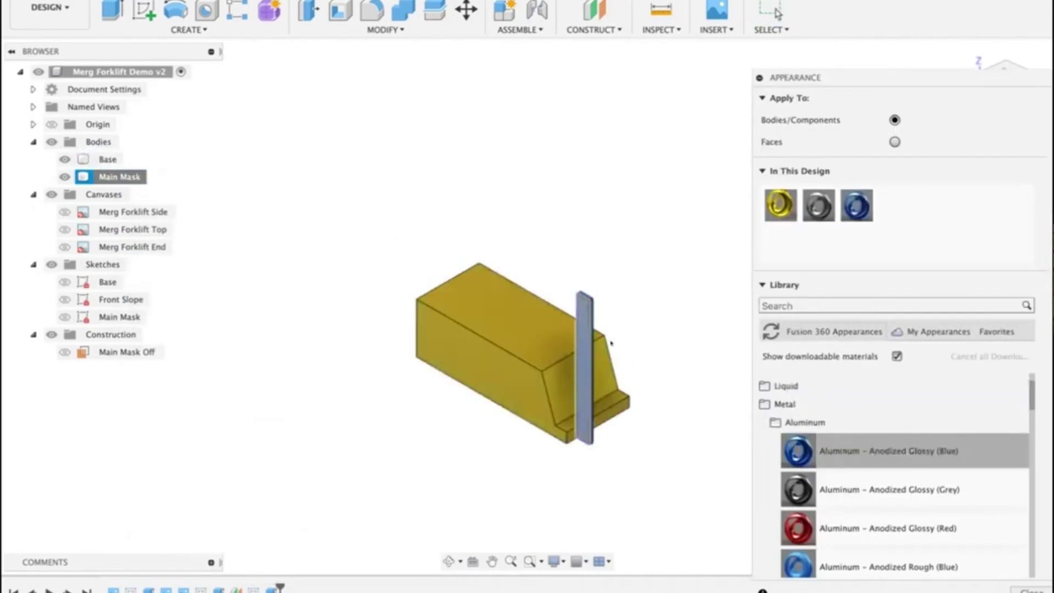
right_click(847, 213)
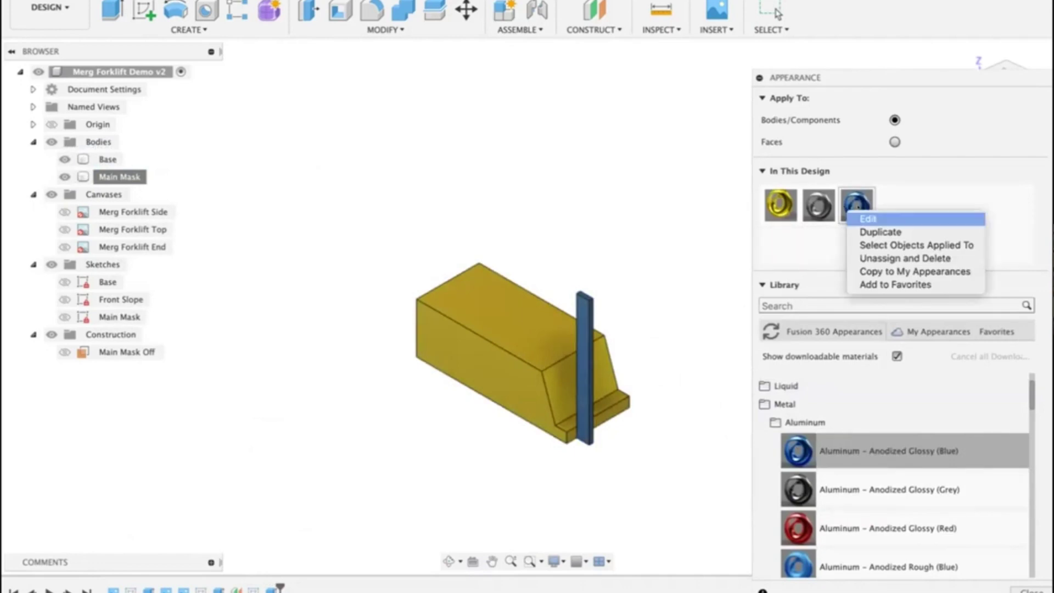
click(856, 218)
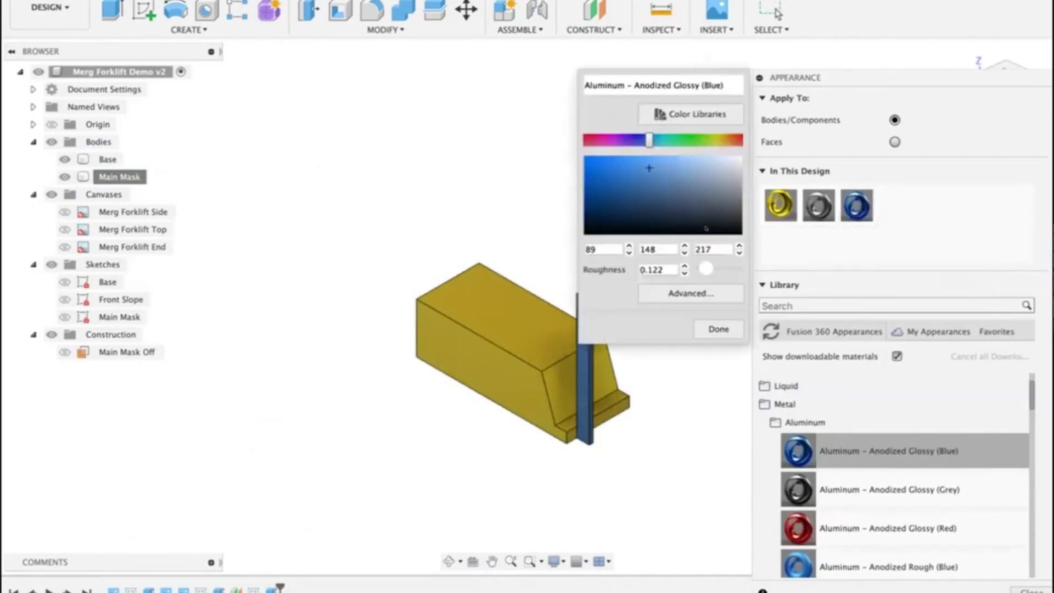
click(738, 160)
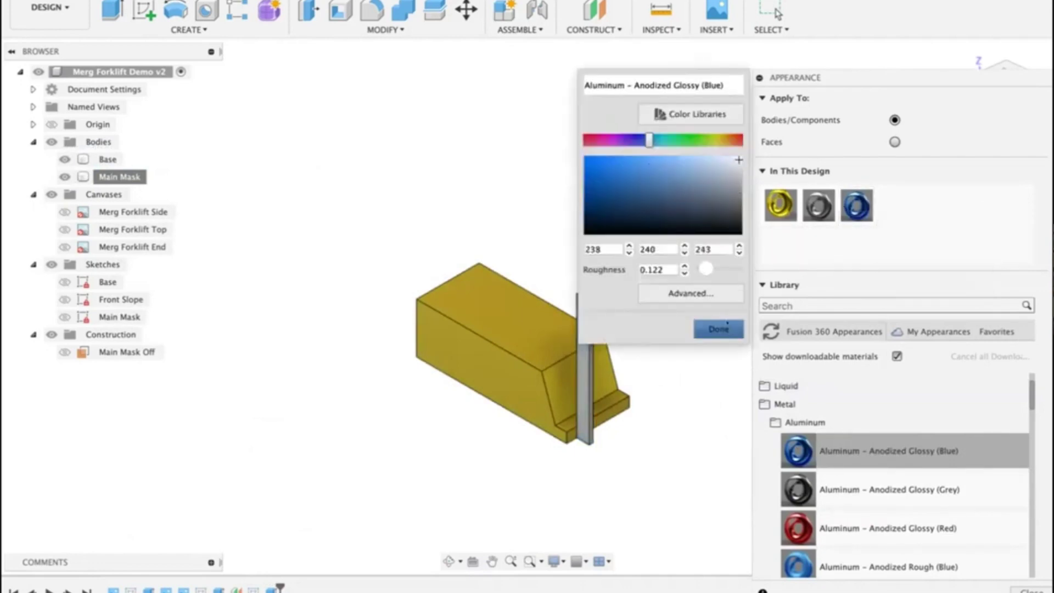
click(719, 328)
key(Escape)
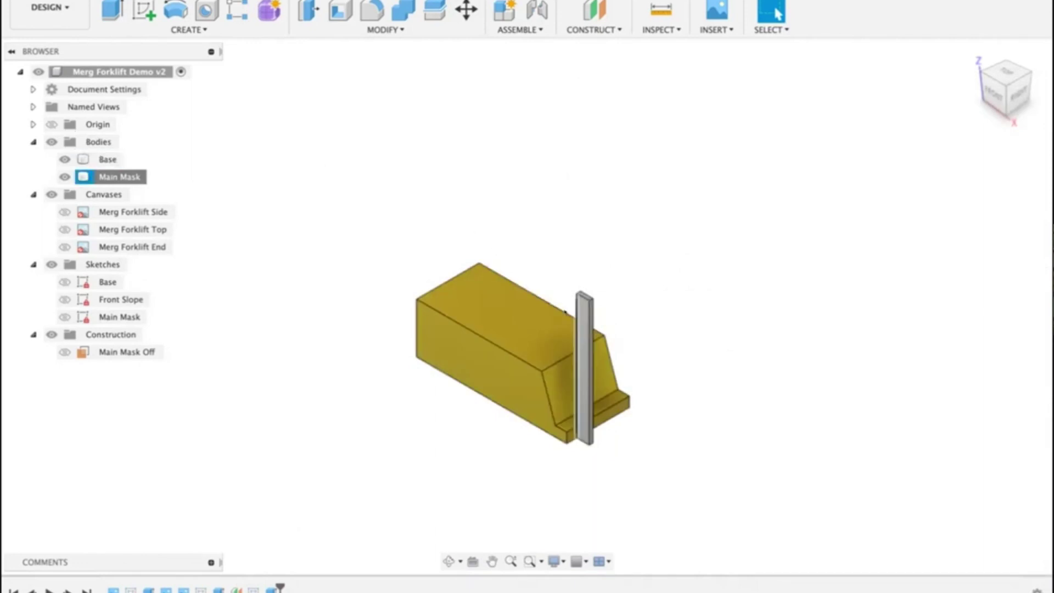
click(497, 344)
click(390, 293)
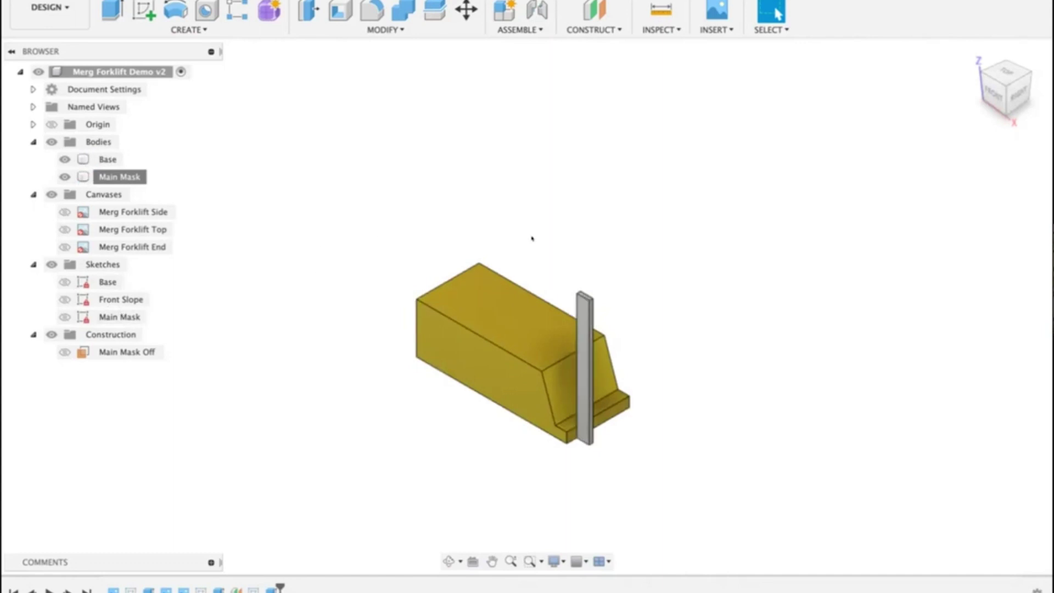
click(188, 30)
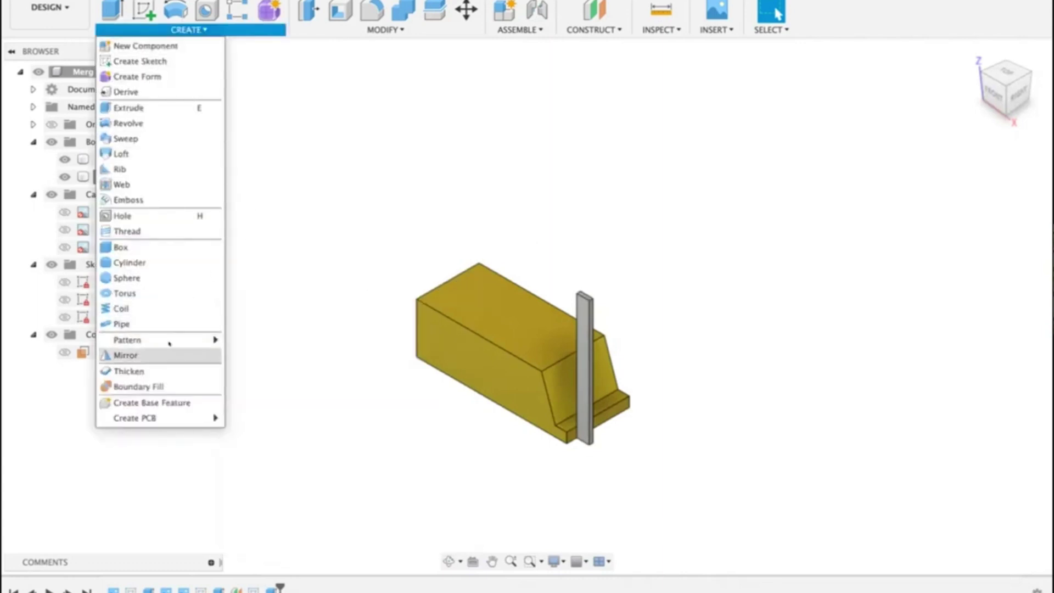
click(158, 356)
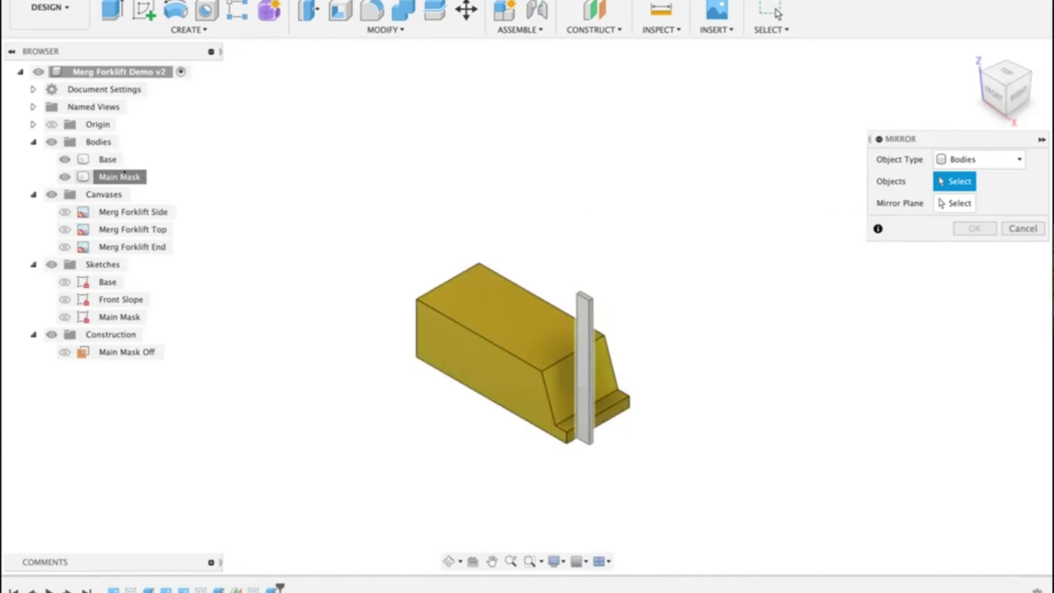
click(122, 176)
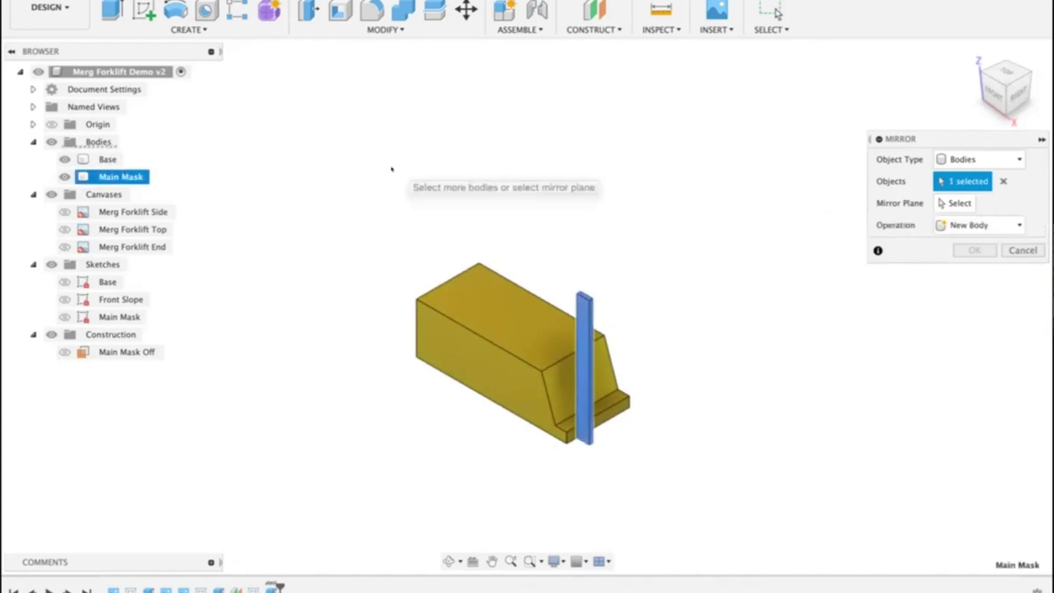
click(955, 203)
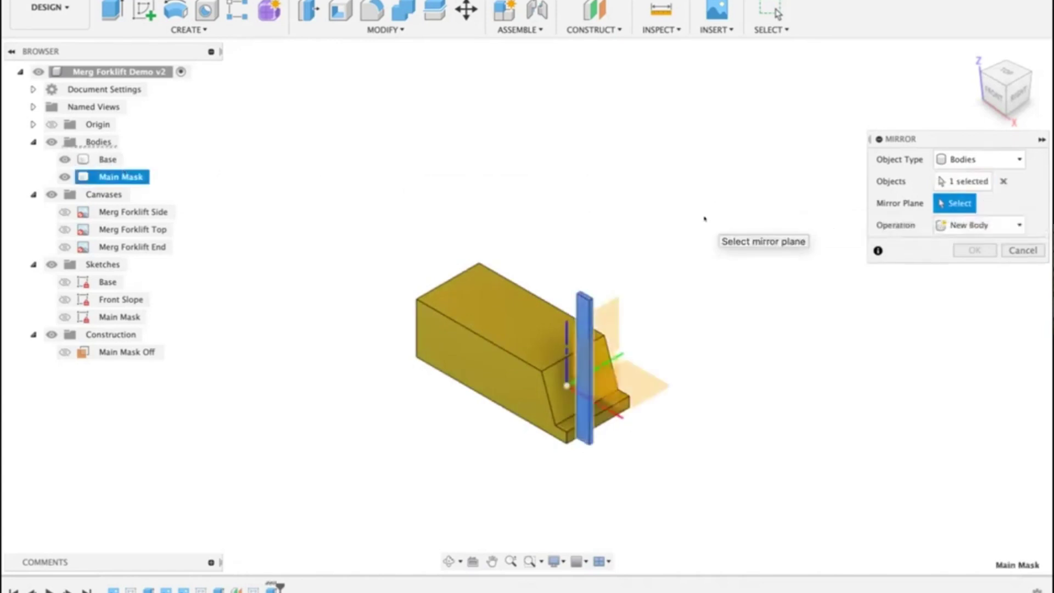
click(33, 124)
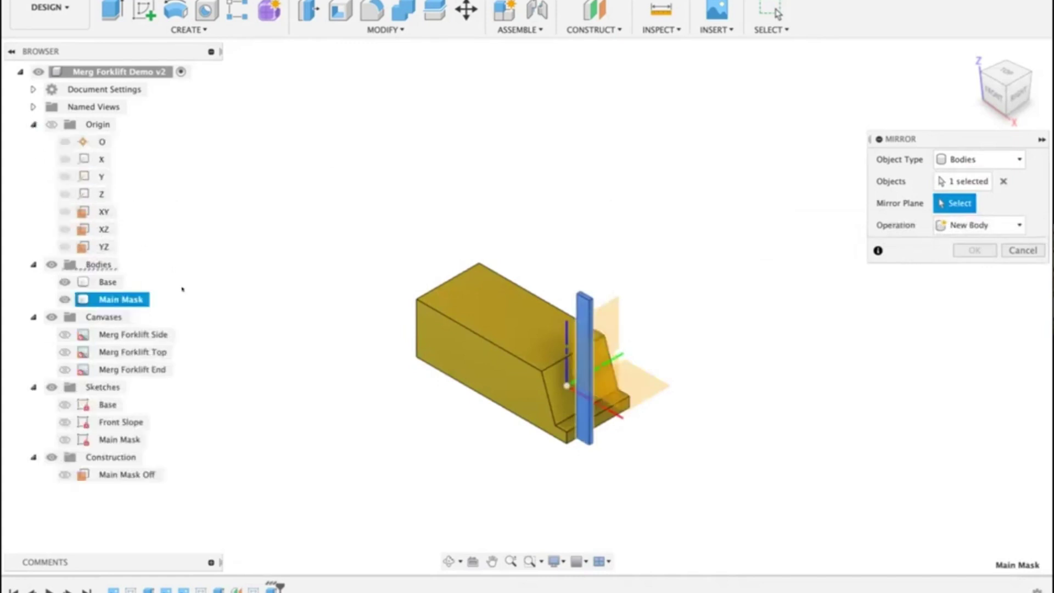
click(99, 207)
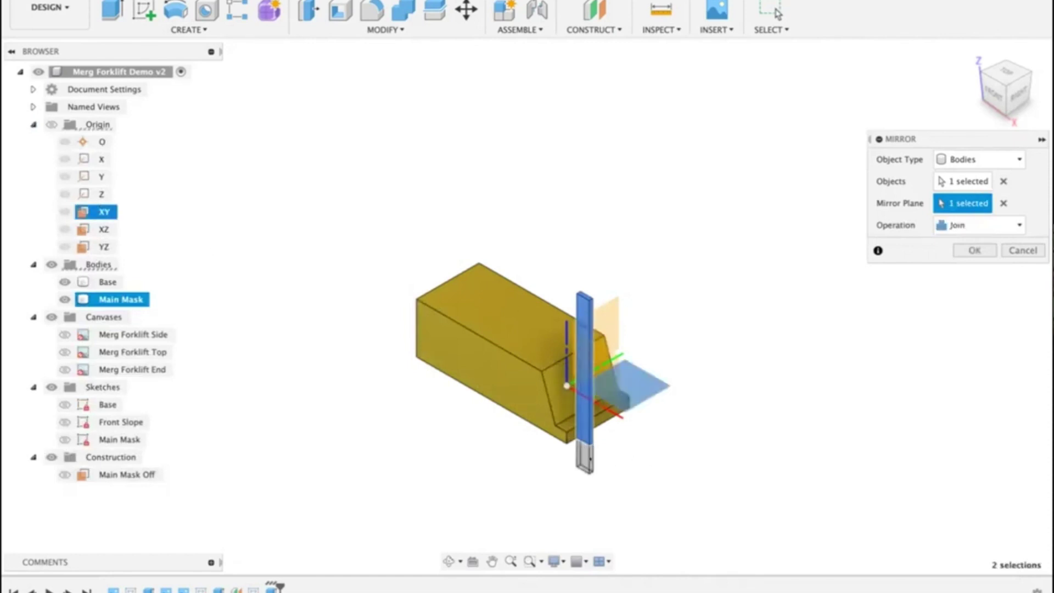
click(1003, 203)
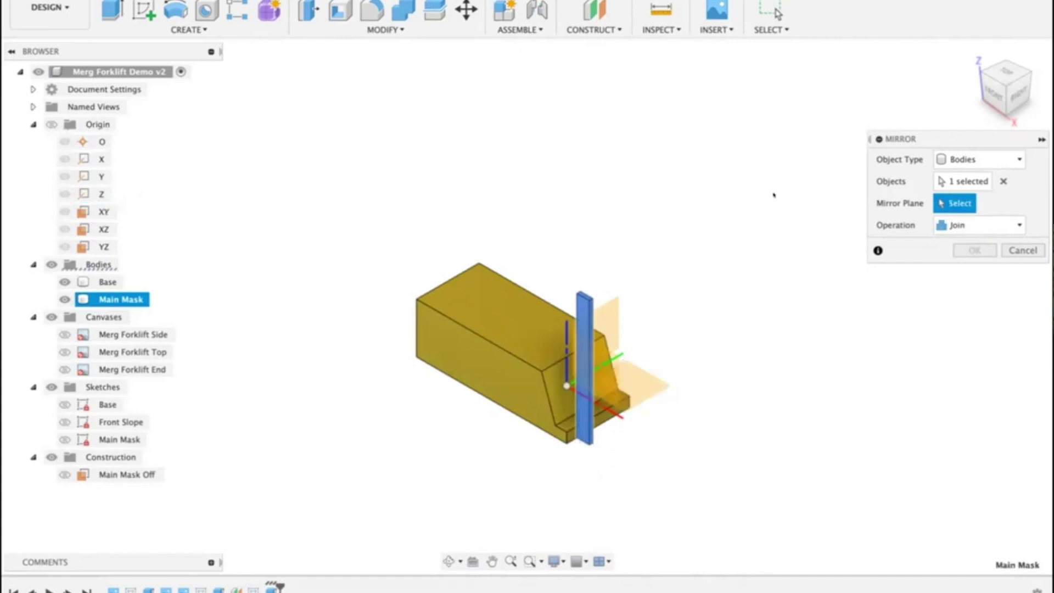
click(105, 229)
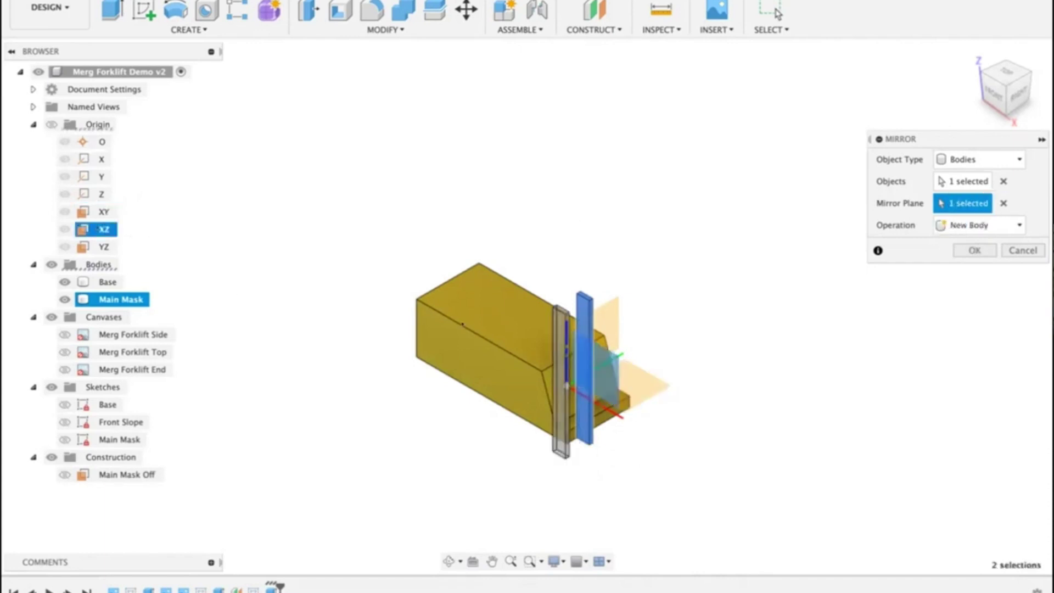
click(1003, 203)
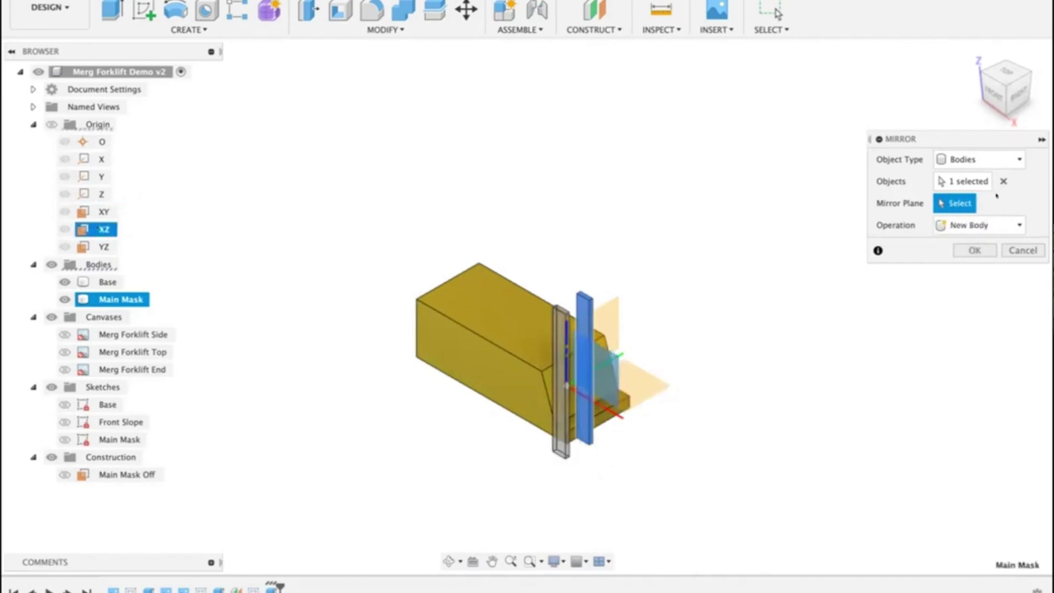
click(104, 247)
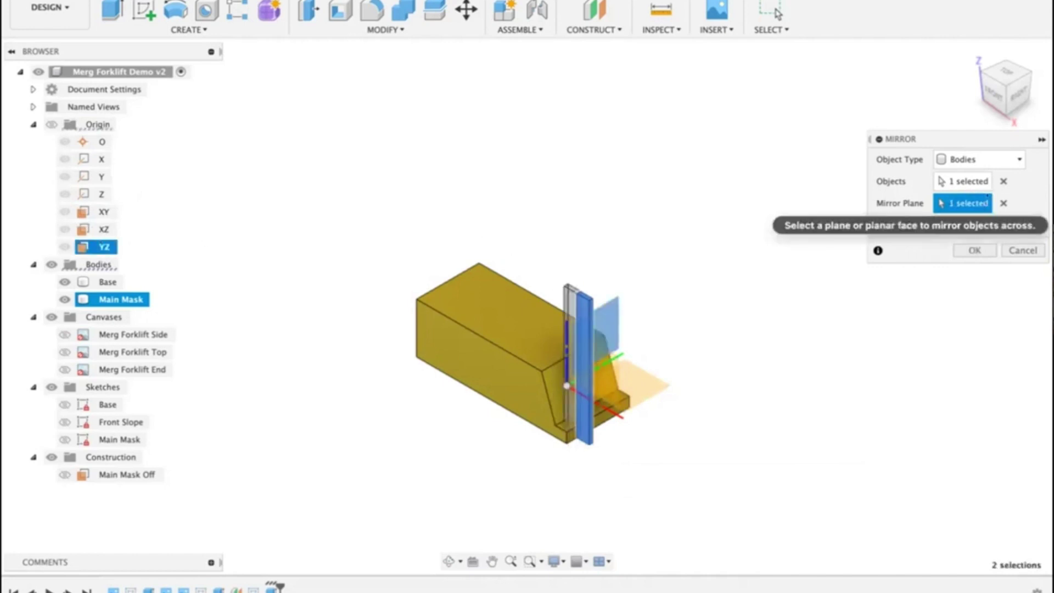
click(1003, 203)
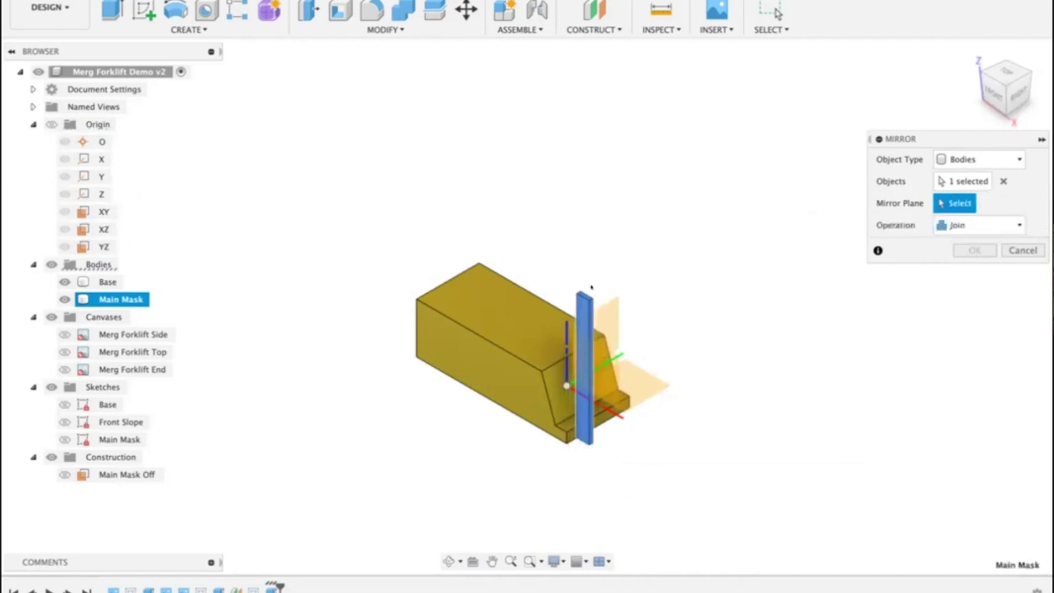
click(127, 474)
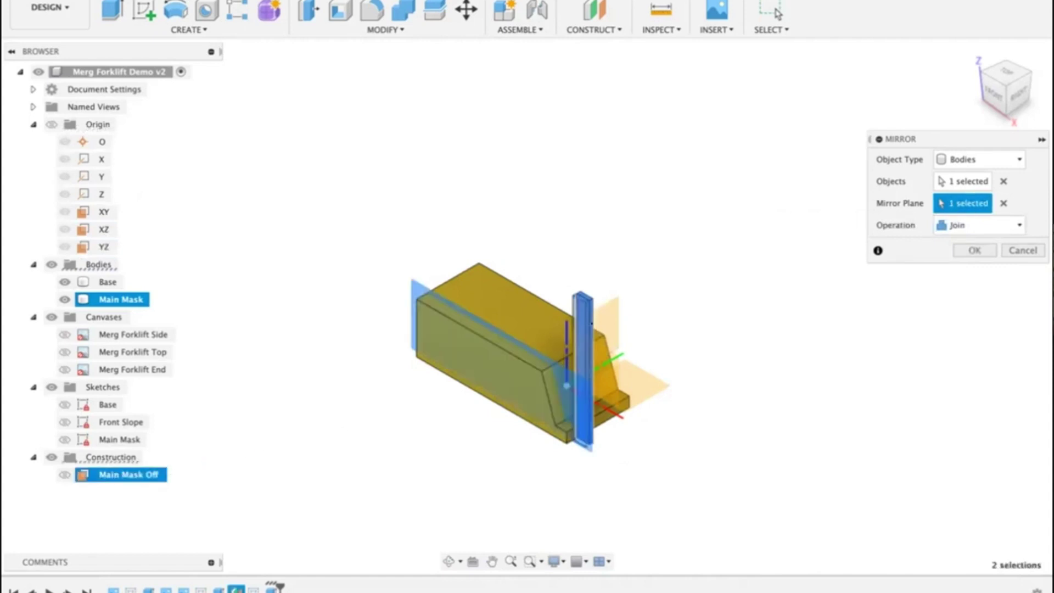
click(1003, 203)
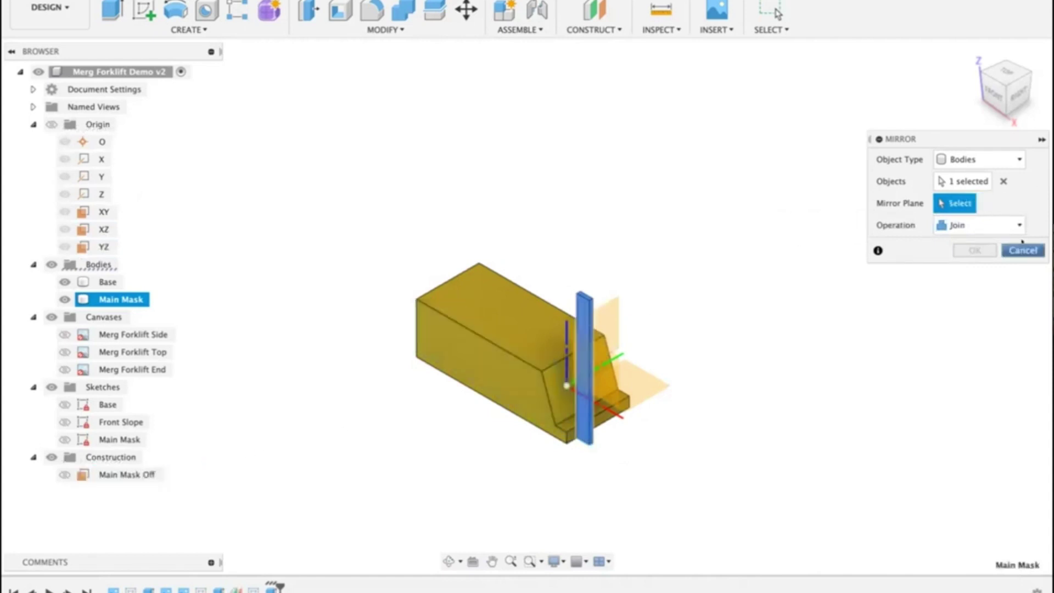
click(1007, 251)
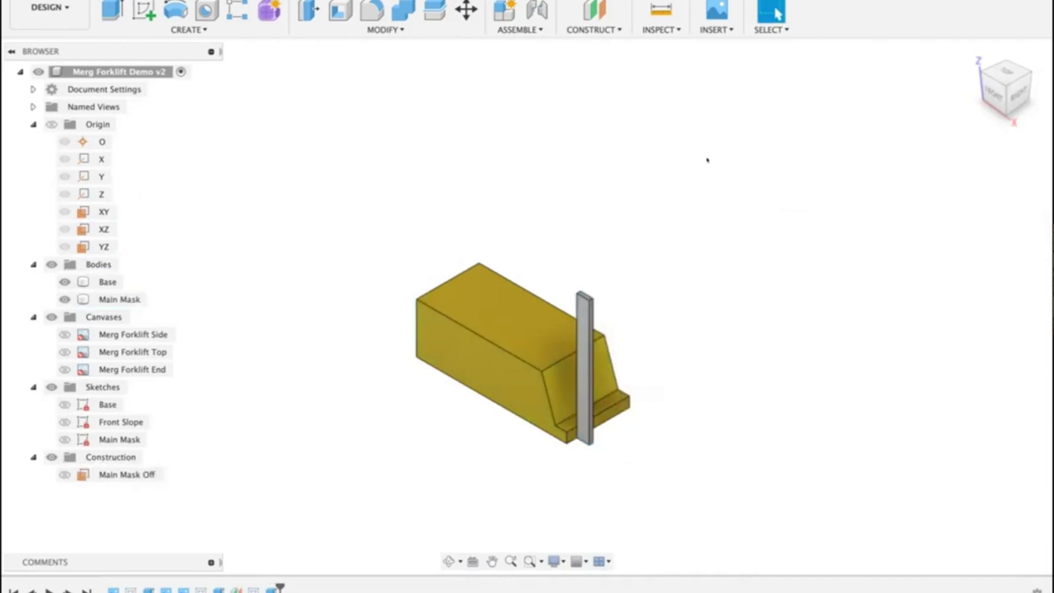
Step: Create a midplane between the Base body's two long side faces
click(575, 20)
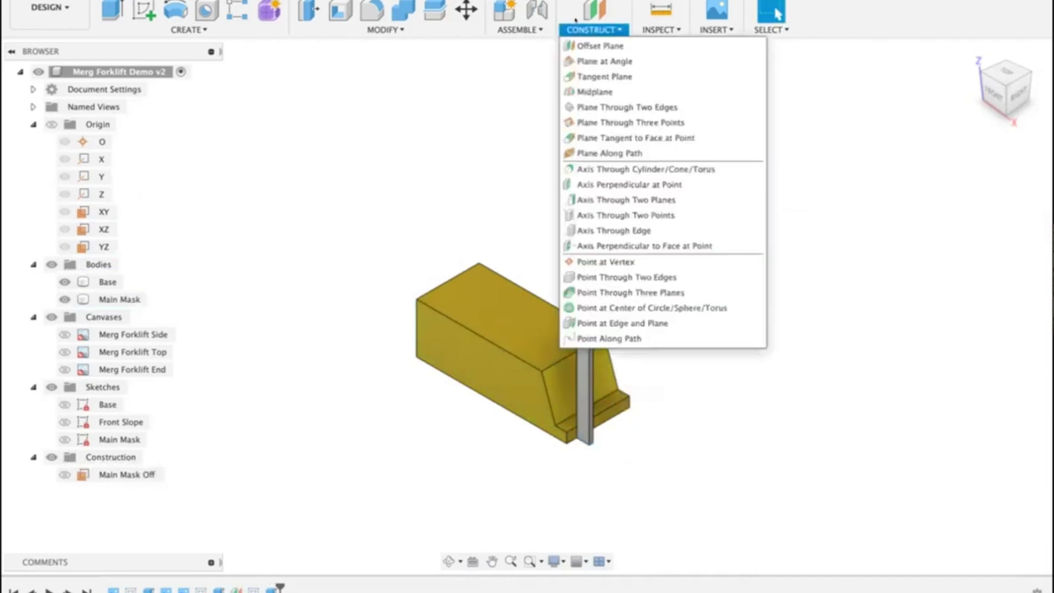
click(593, 91)
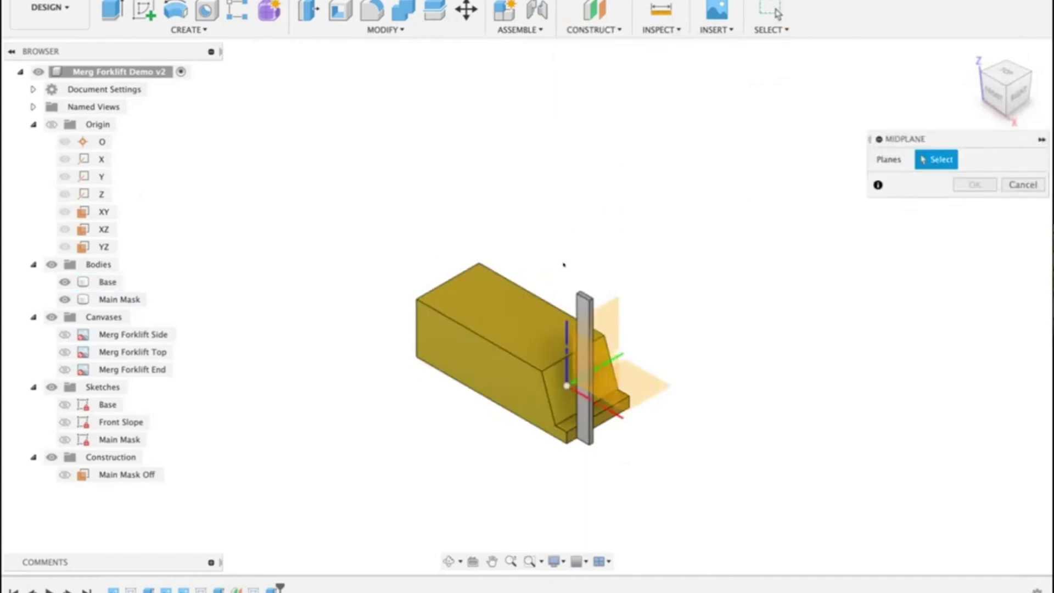
click(494, 357)
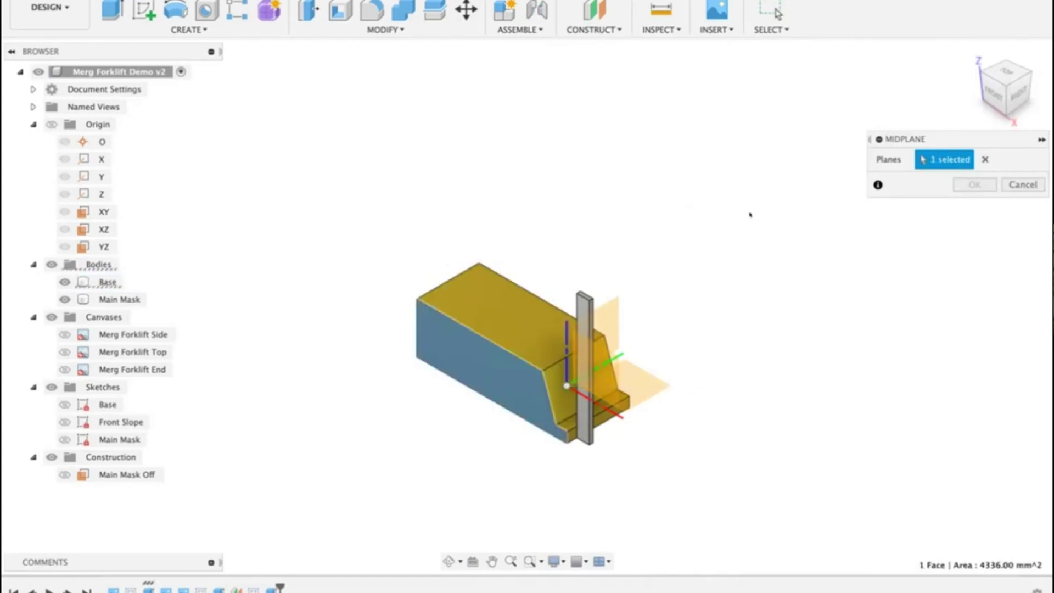
shift+middle_drag(749, 214, 632, 205)
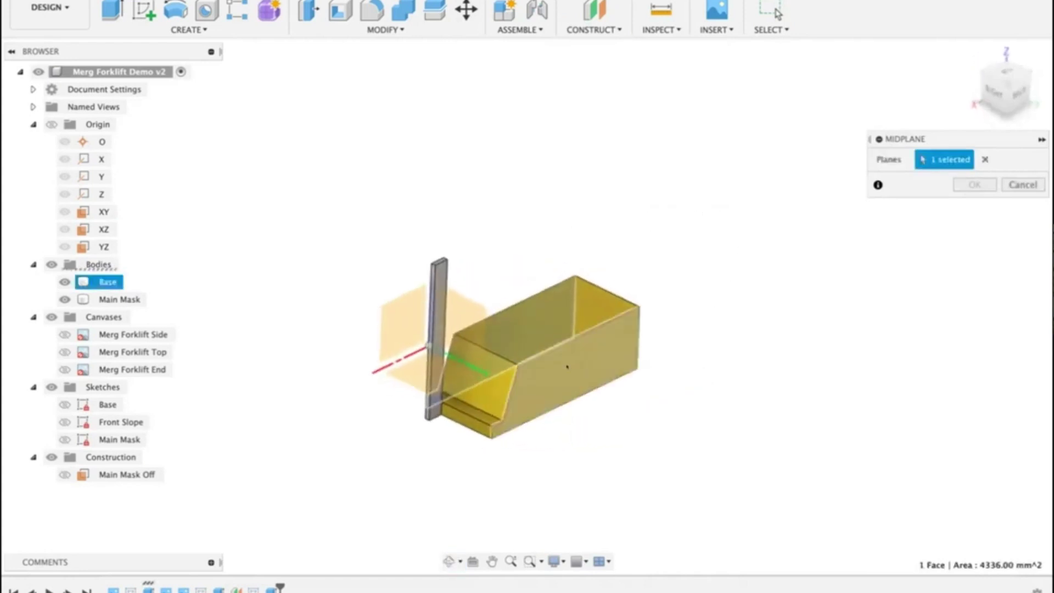
click(573, 367)
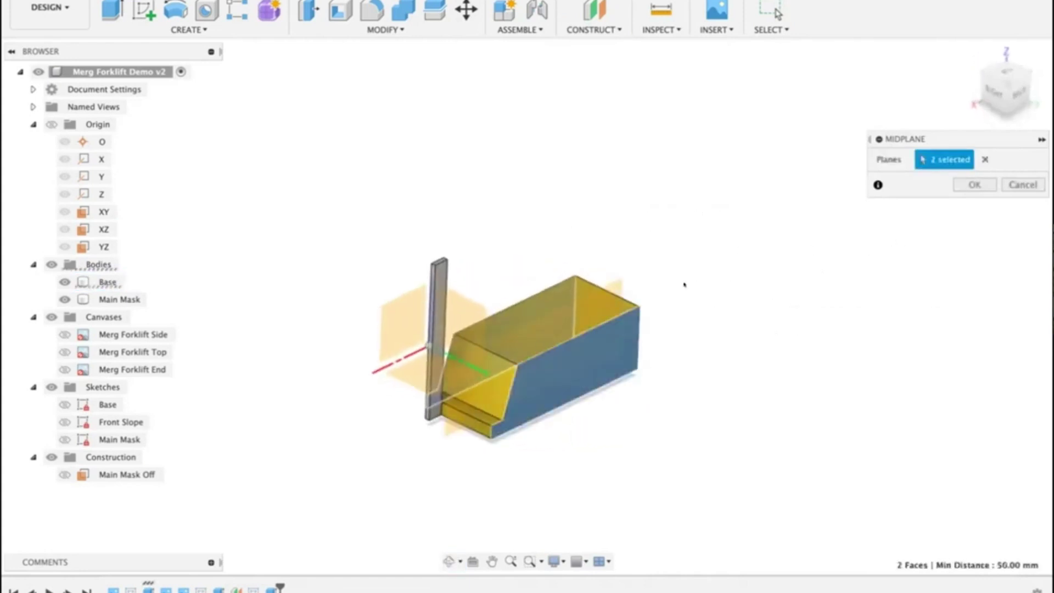
shift+middle_drag(807, 318, 870, 336)
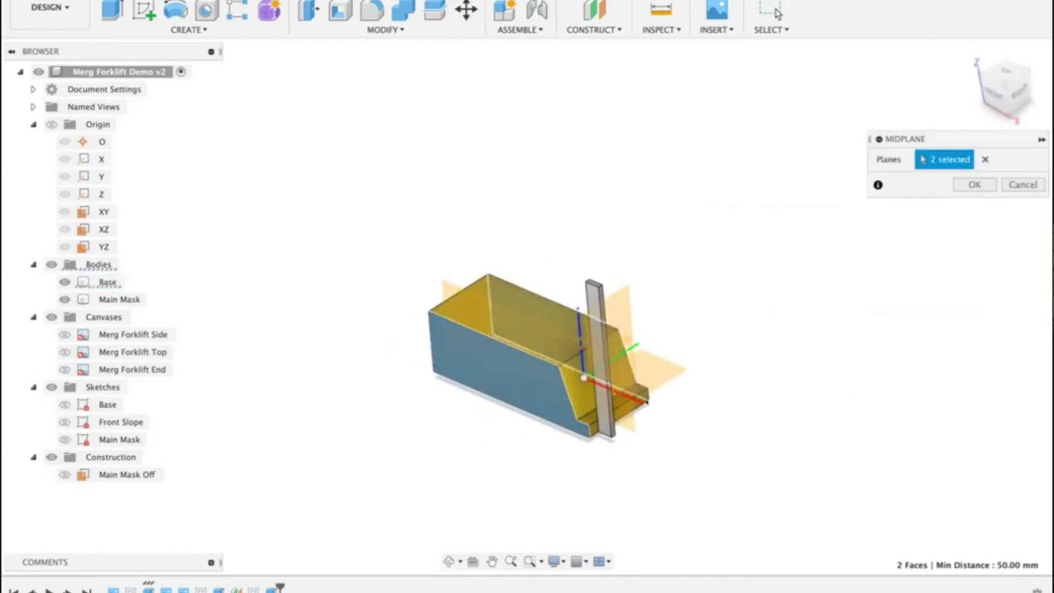
click(973, 183)
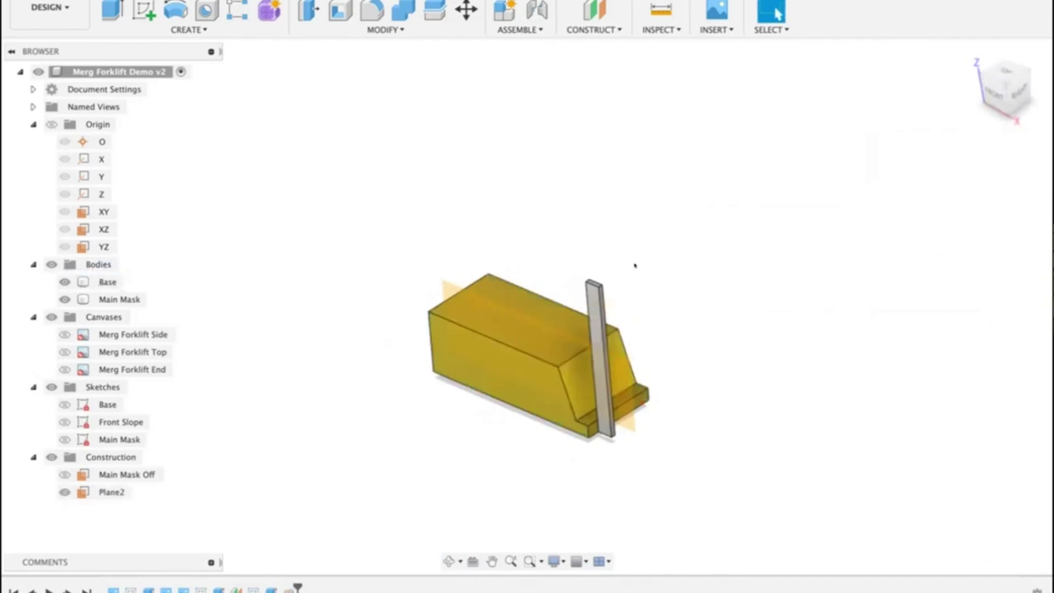
Step: Rename the new Plane2 to 'Base Dep Mid'
right_click(111, 488)
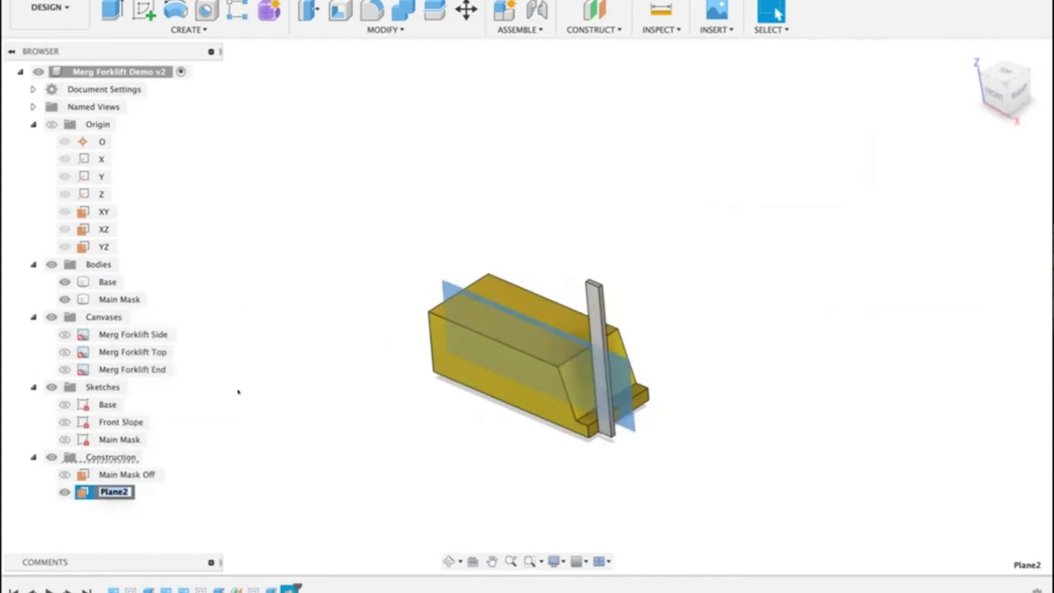
text(Base Dep Mid)
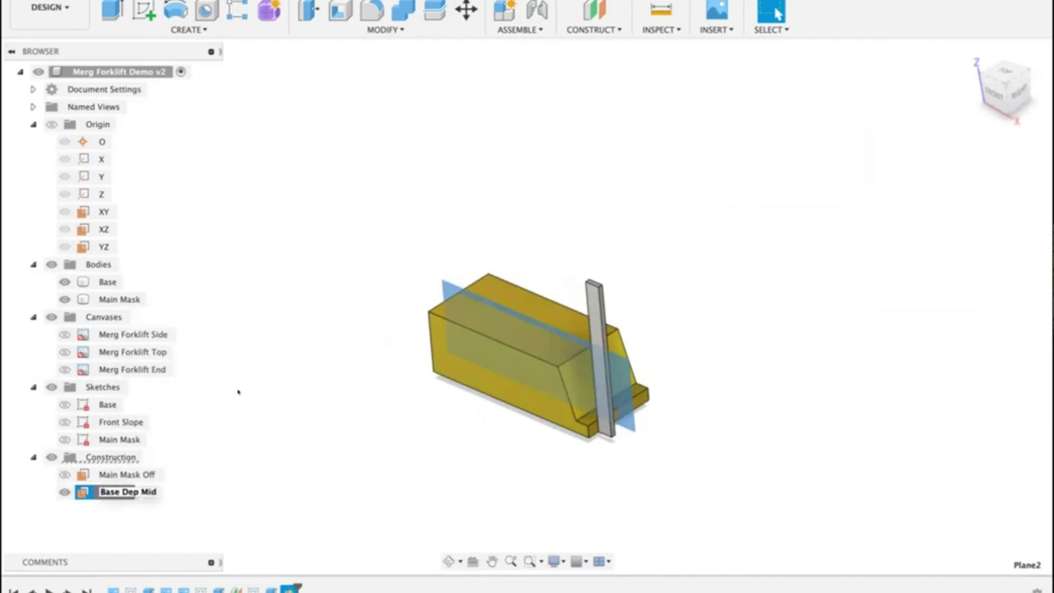
key(Return)
click(306, 285)
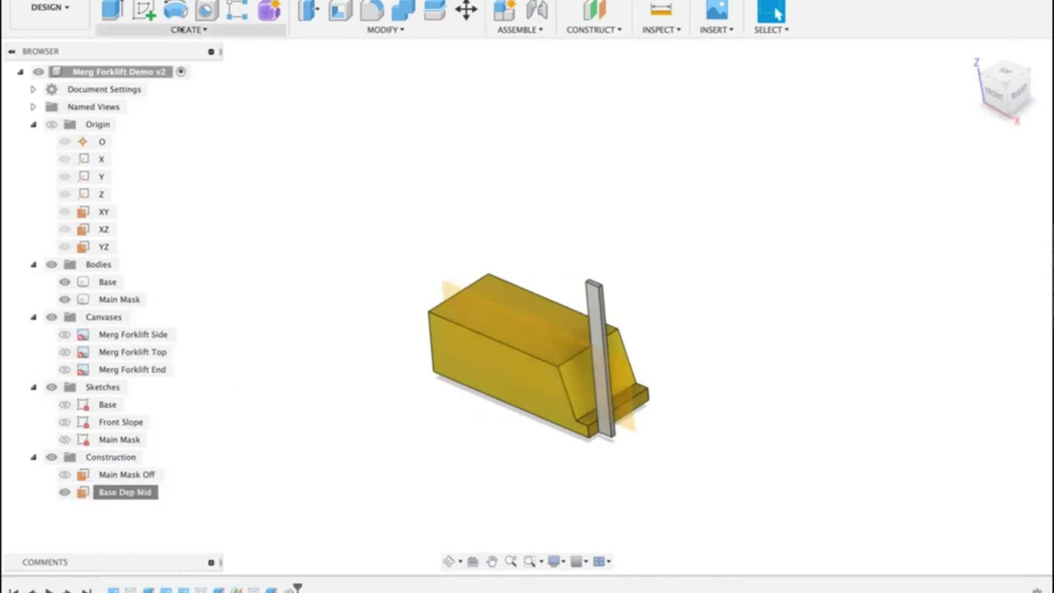
click(189, 29)
Step: Mirror the Main Mask body across the Base Dep Mid plane, with origin geometry hidden
click(214, 355)
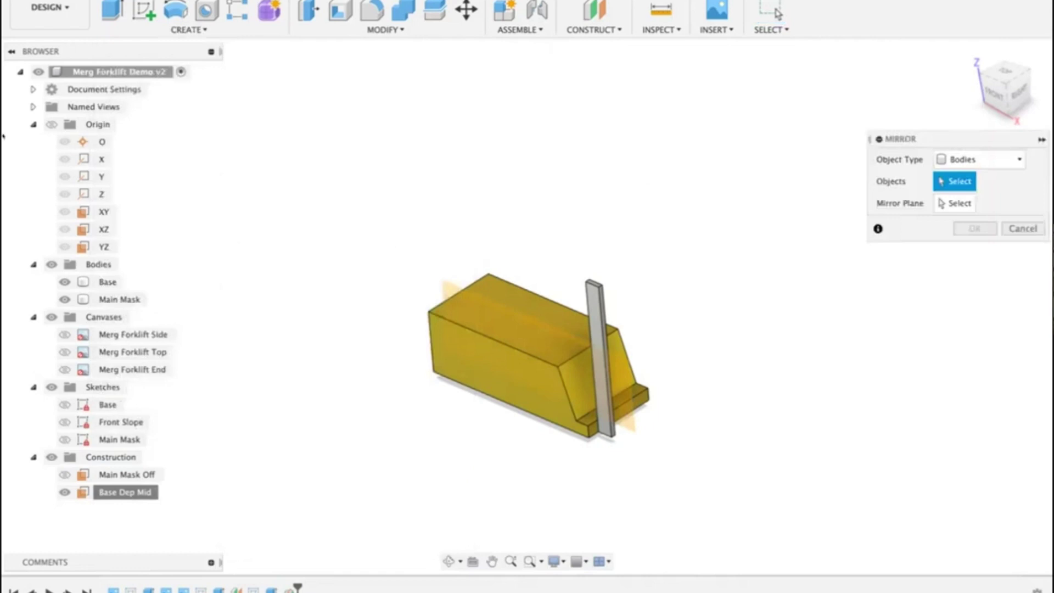
click(33, 124)
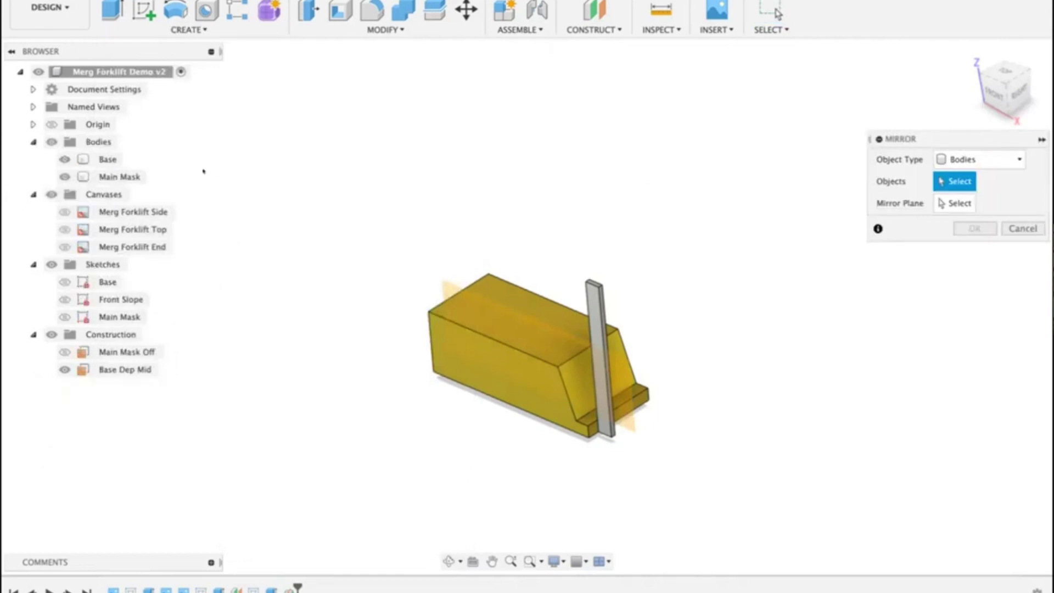
click(112, 177)
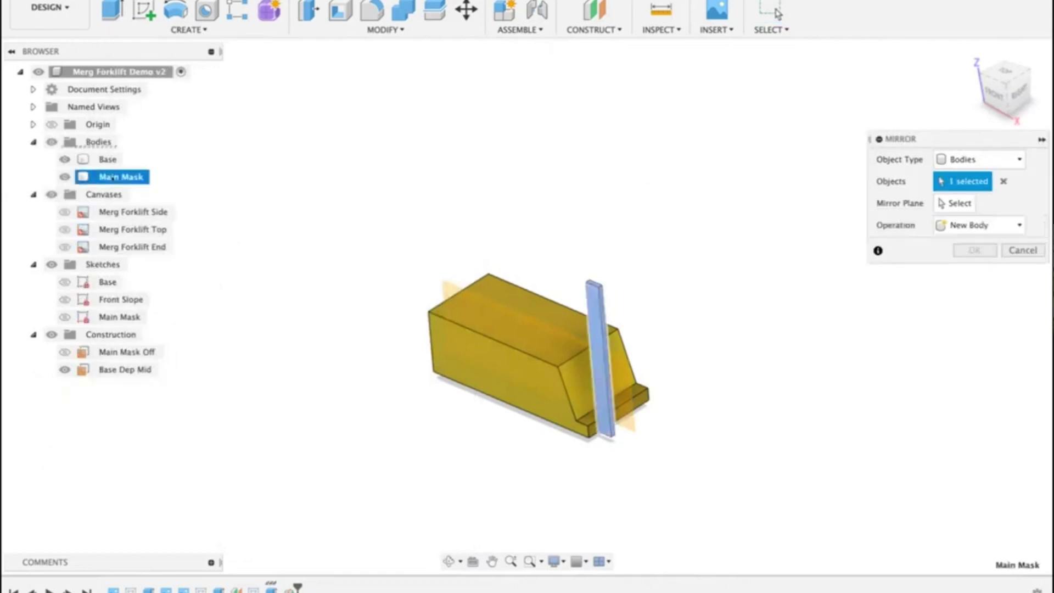
click(953, 203)
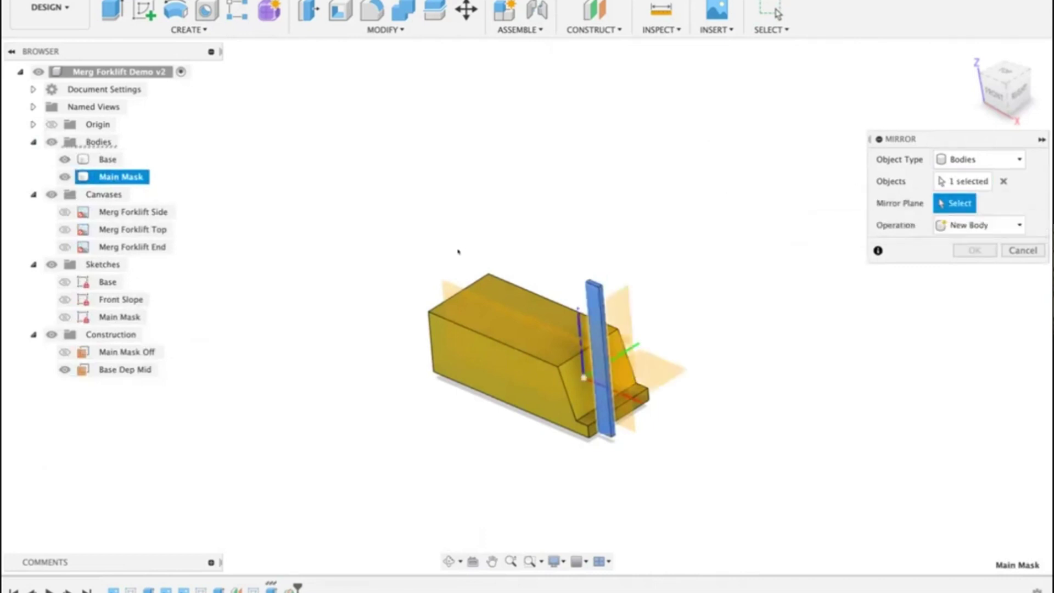
click(436, 286)
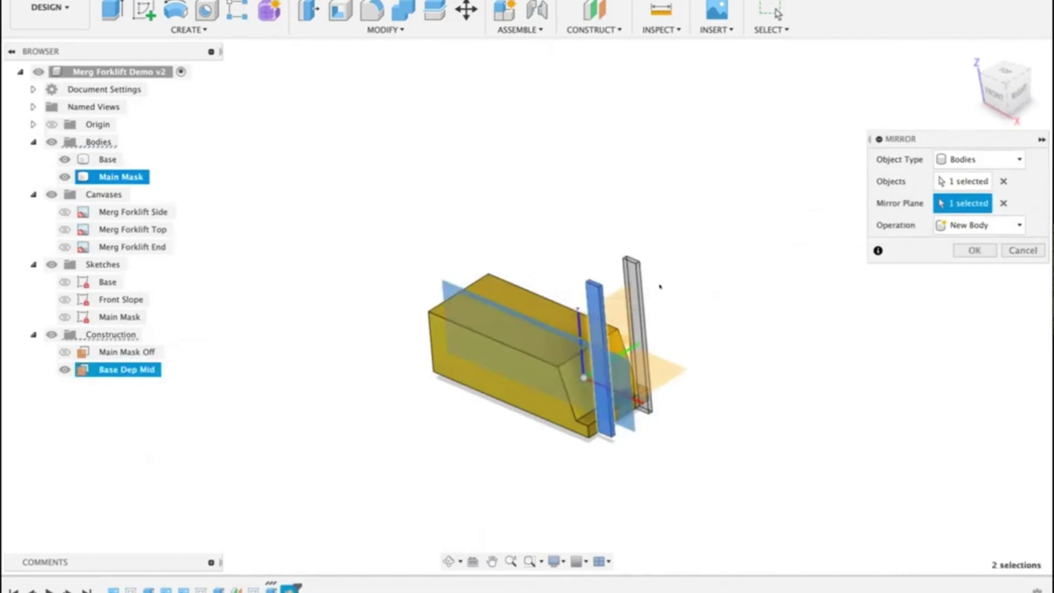
Step: Confirm the mirror to create Main Mask (1) and check both uprights from the right side
click(961, 250)
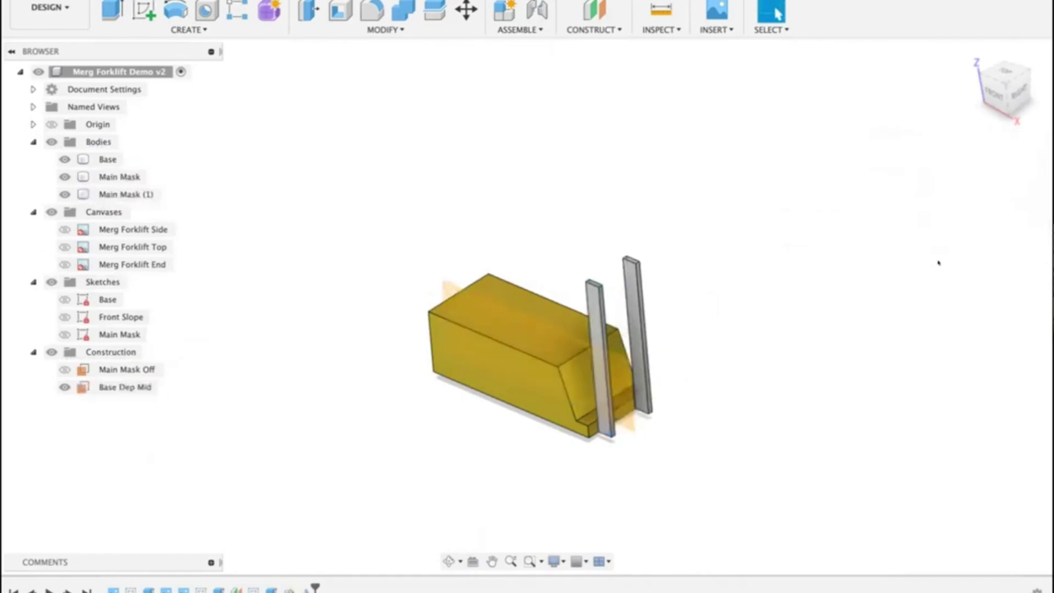
click(1010, 88)
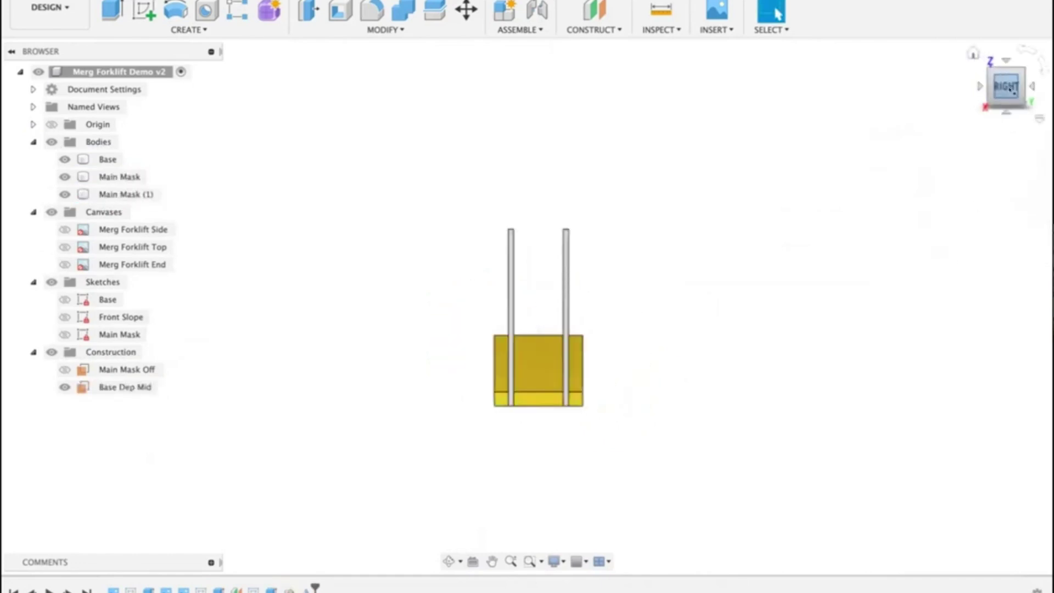
click(971, 52)
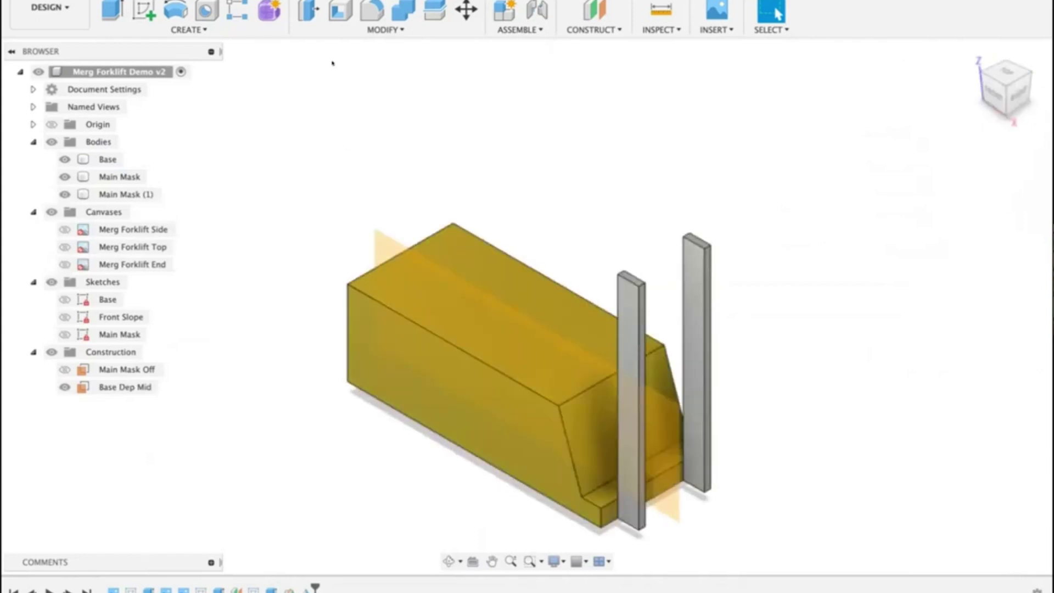
click(384, 29)
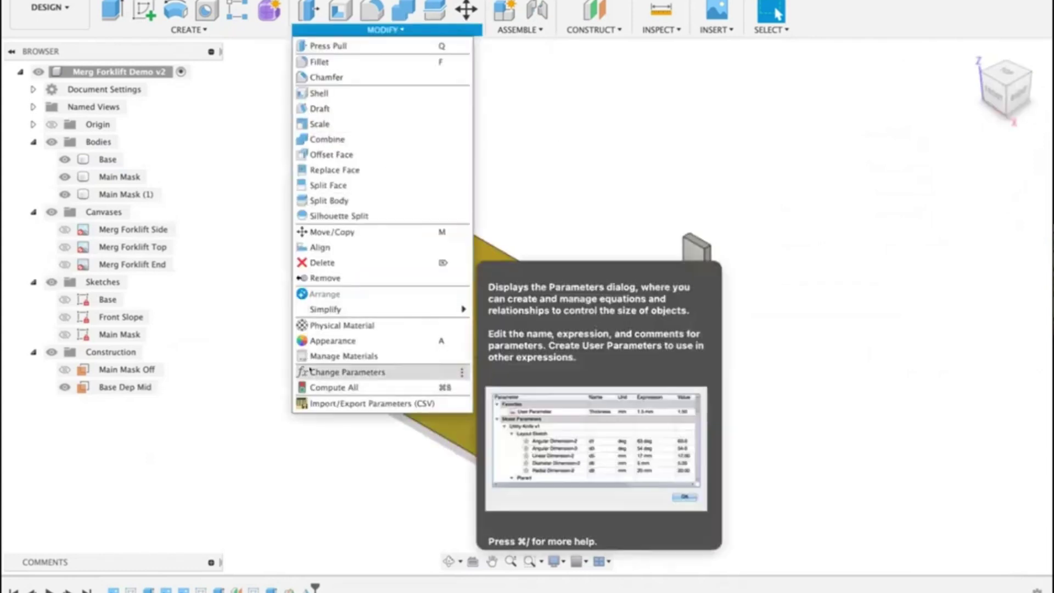
Step: Test MainMaskAngle at 12 deg to tilt both uprights, then return it to 0 deg
click(310, 372)
click(284, 229)
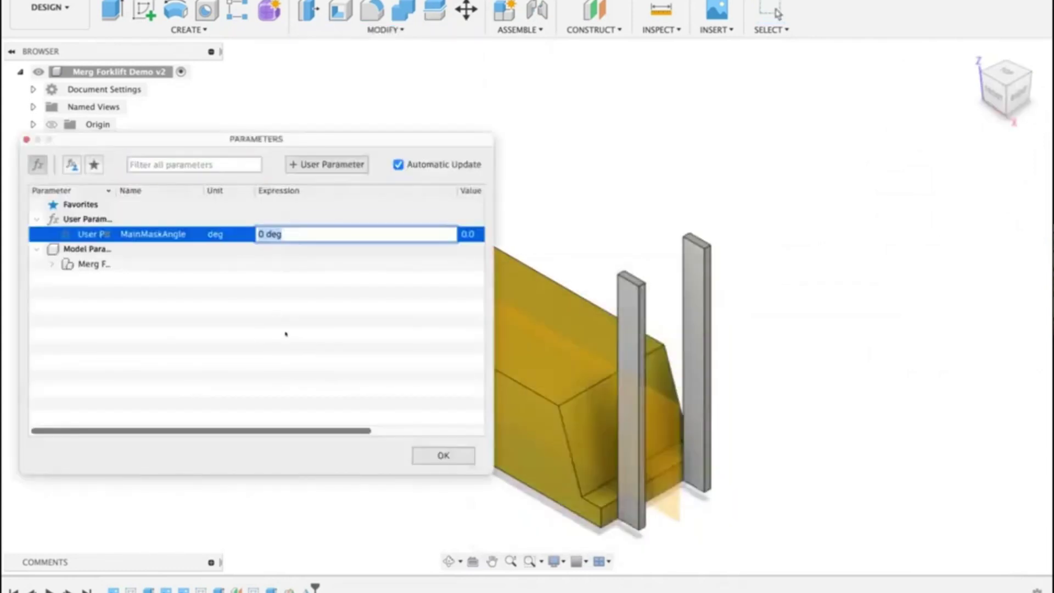
text(12)
key(Return)
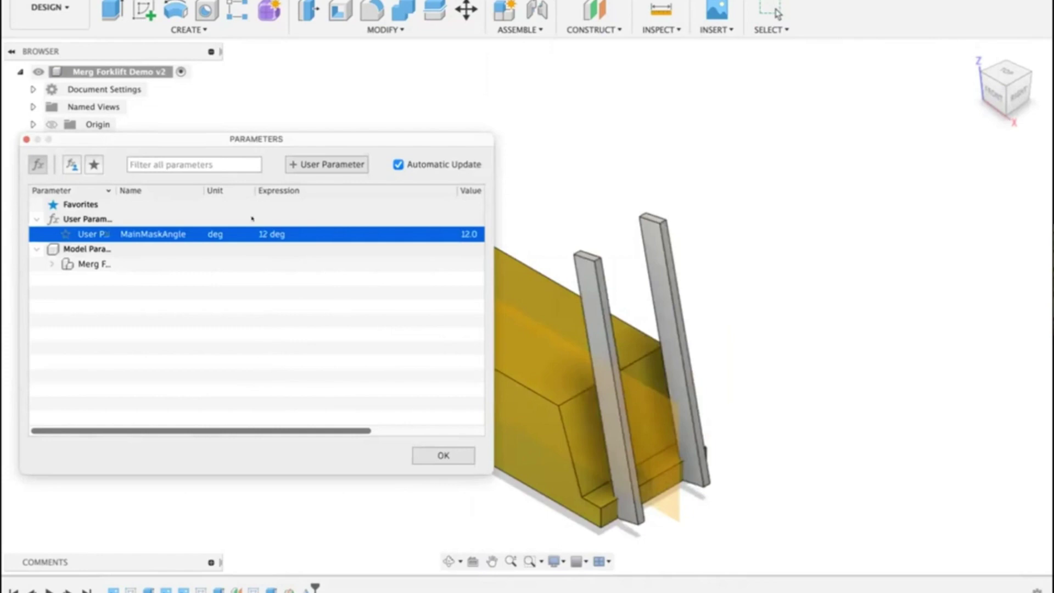
click(266, 235)
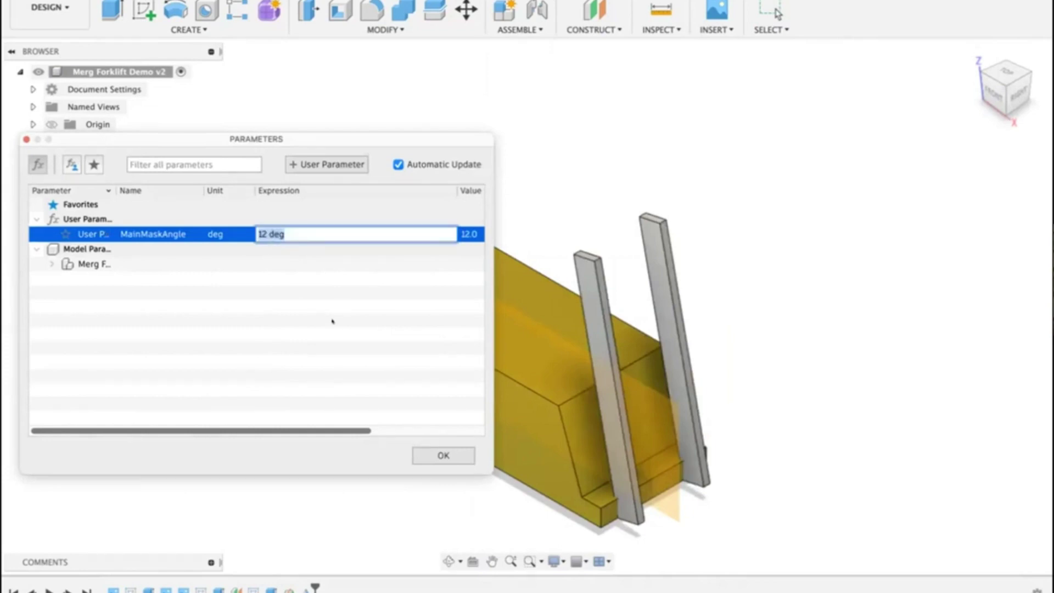
text(0)
key(Return)
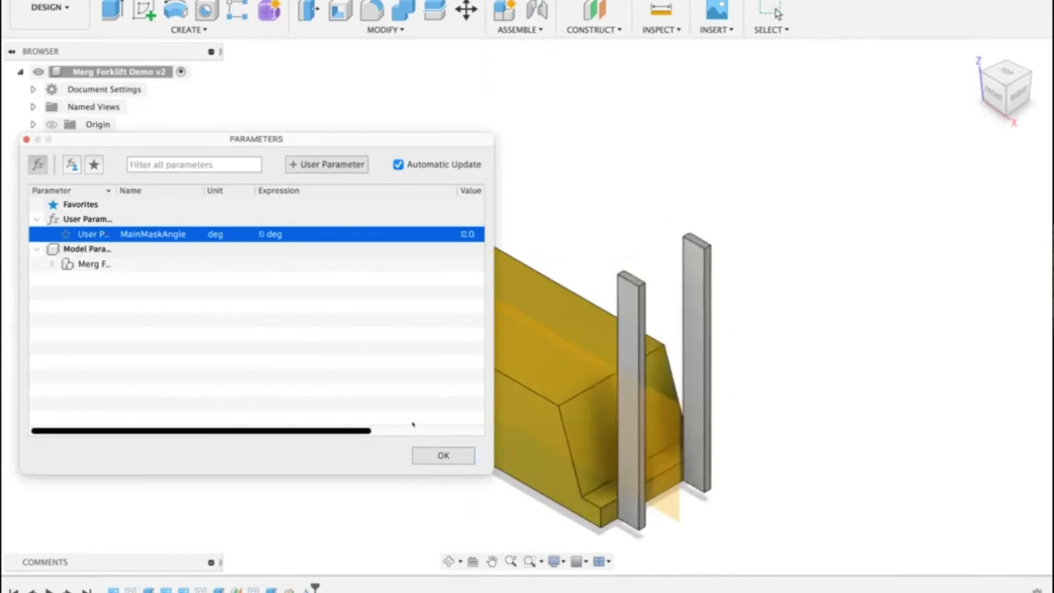
click(442, 455)
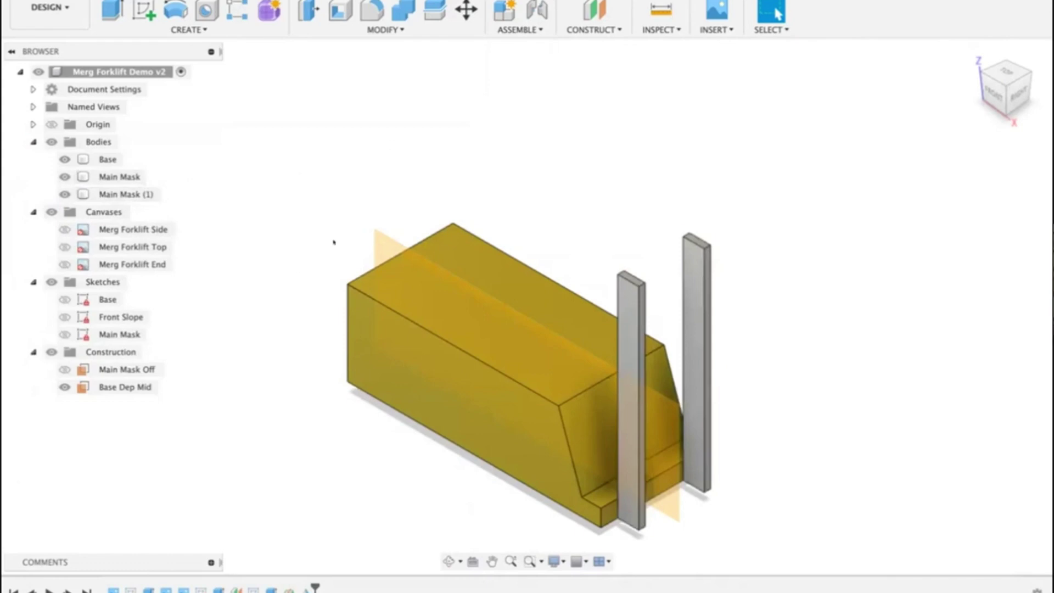
Step: Hide the Base Dep Mid plane and inspect the two vertical grey uprights
click(65, 387)
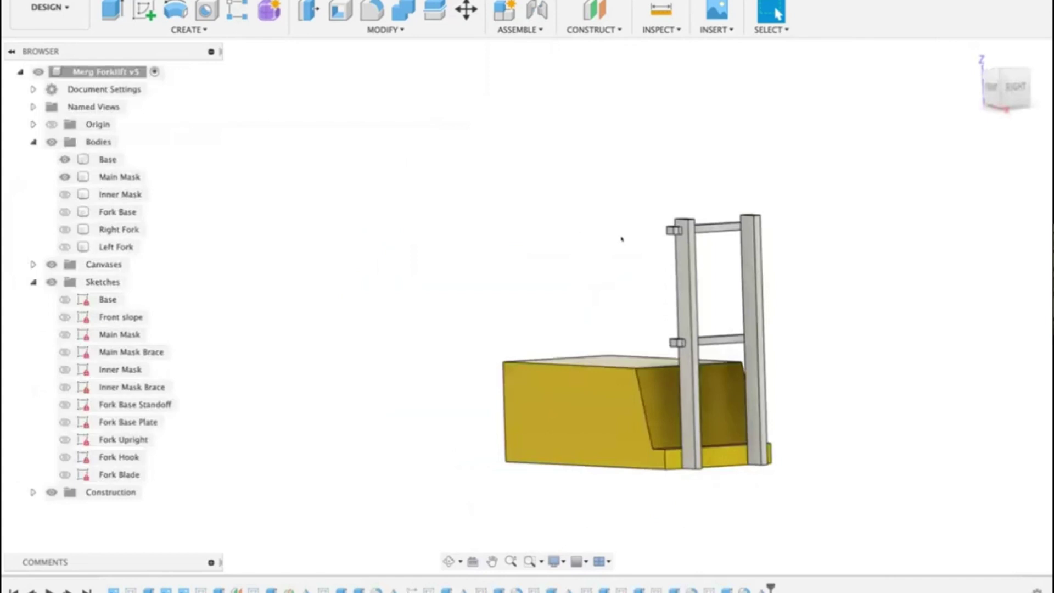
click(706, 229)
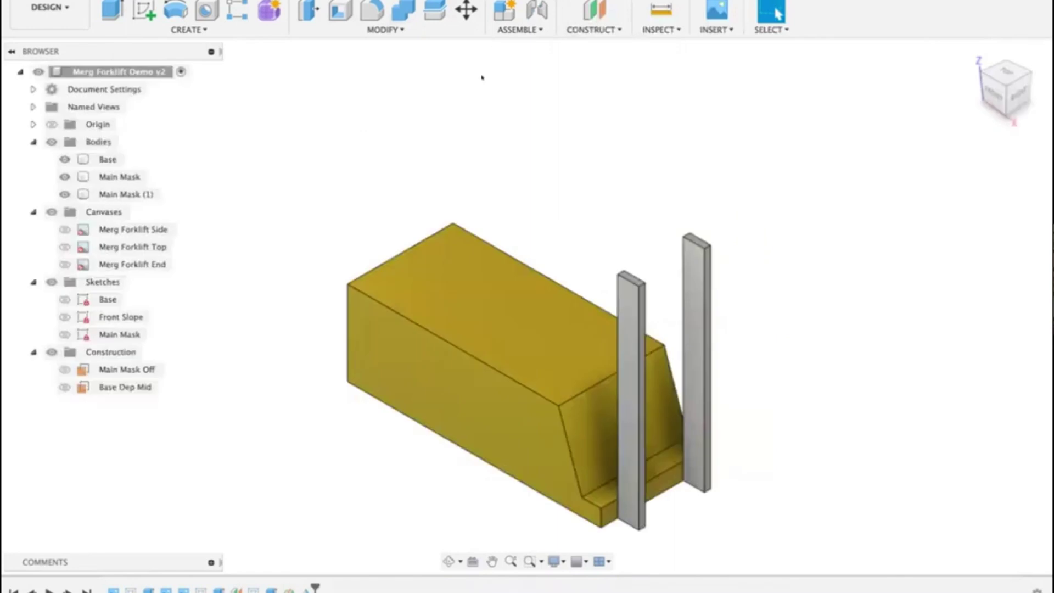
middle_drag(516, 181, 692, 102)
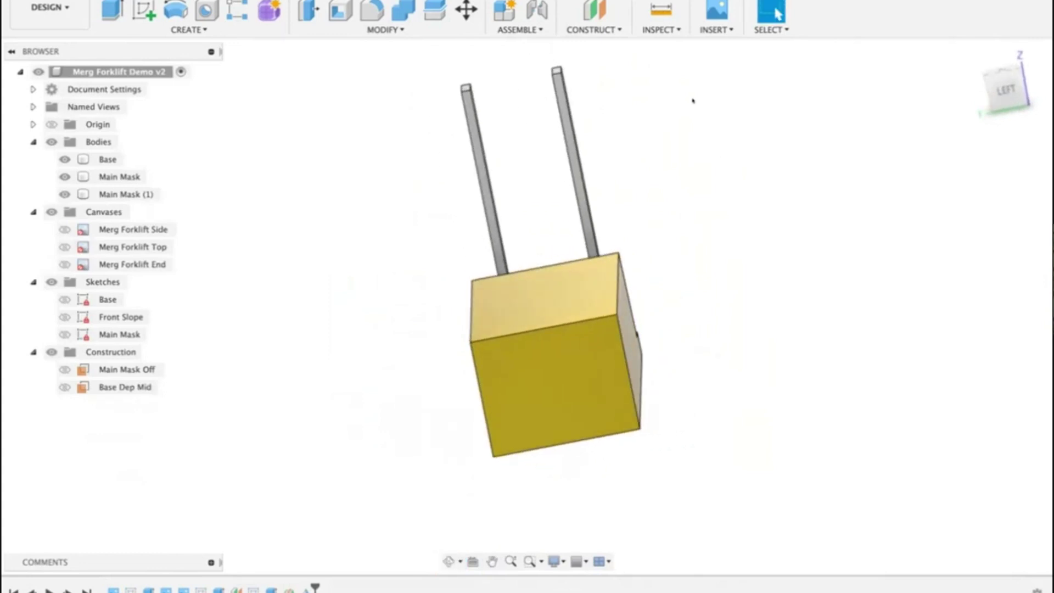
click(470, 124)
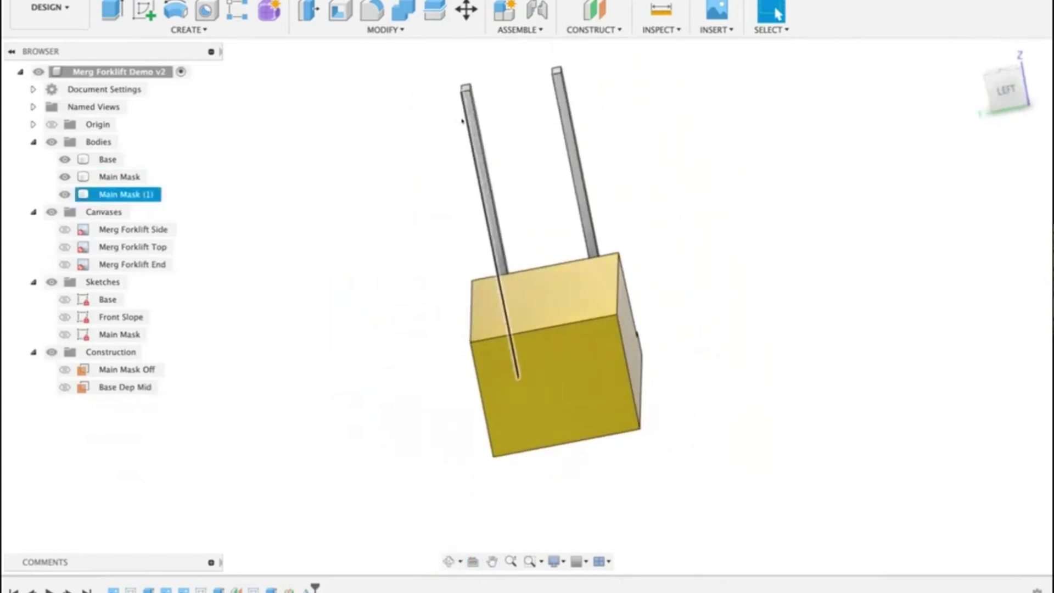
click(625, 125)
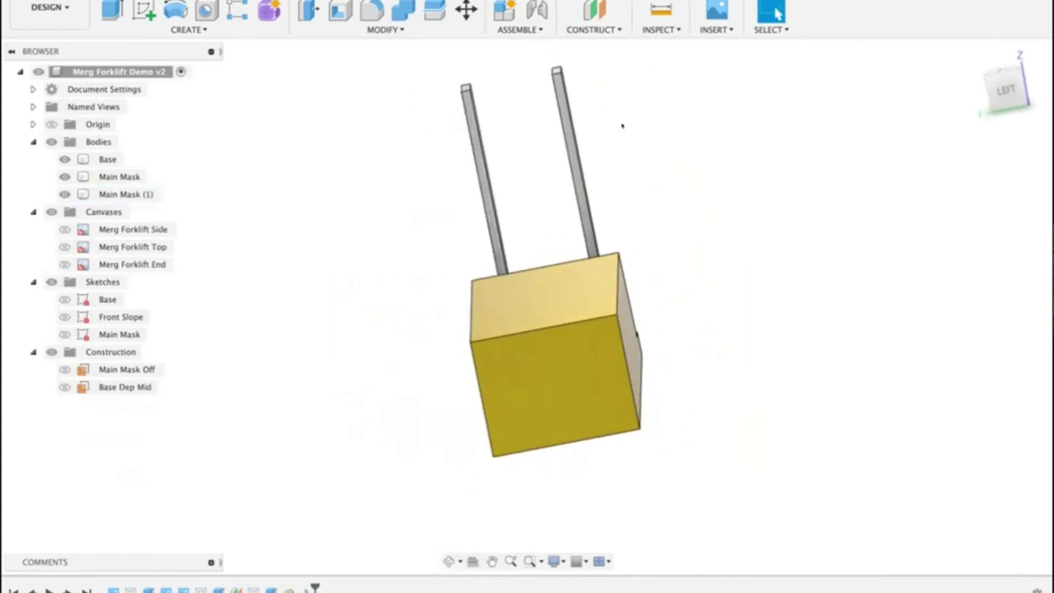
Step: Start Sketch4 on the left upright's flat face and project the right upright into it
click(143, 11)
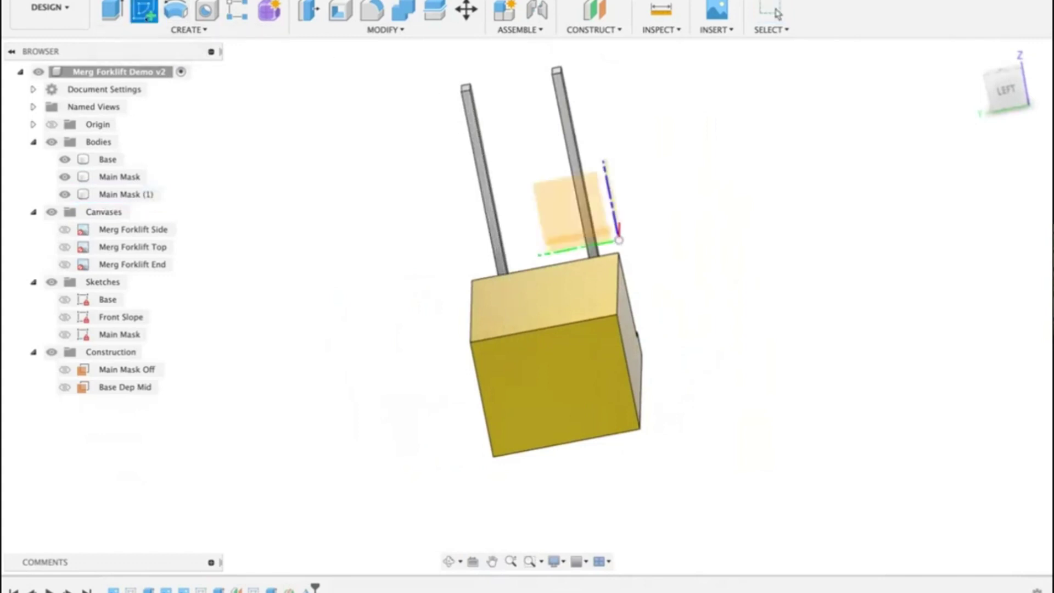
click(463, 109)
scroll(450, 159, up, 3)
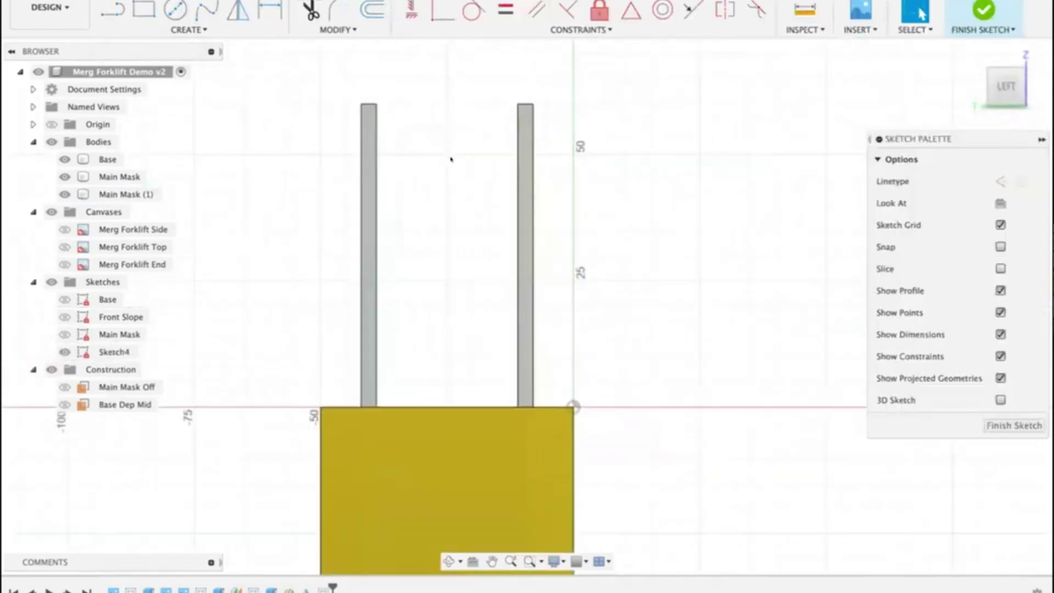
middle_drag(452, 160, 578, 166)
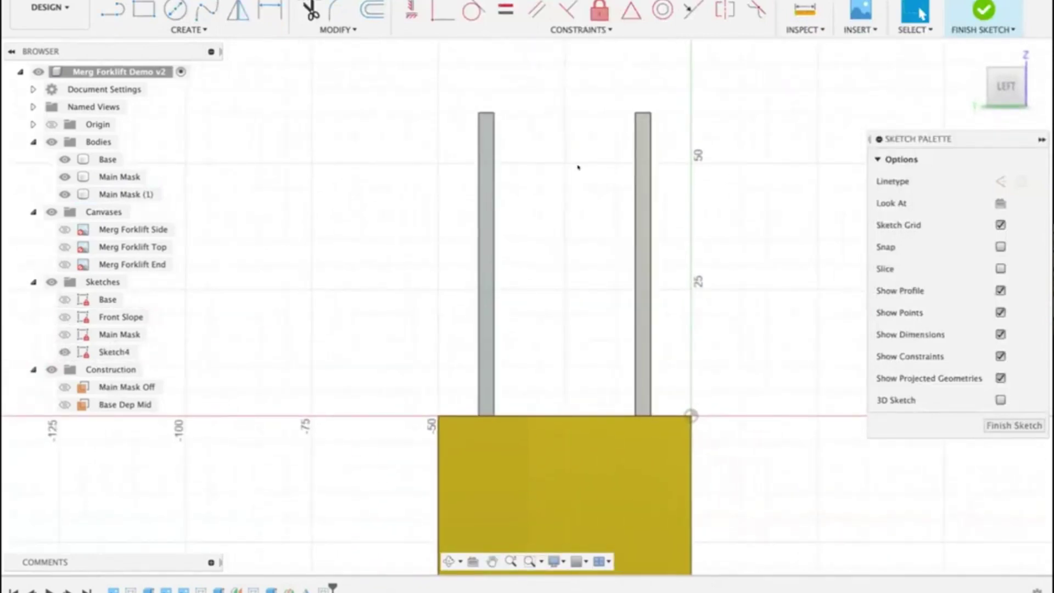
key(p)
click(637, 125)
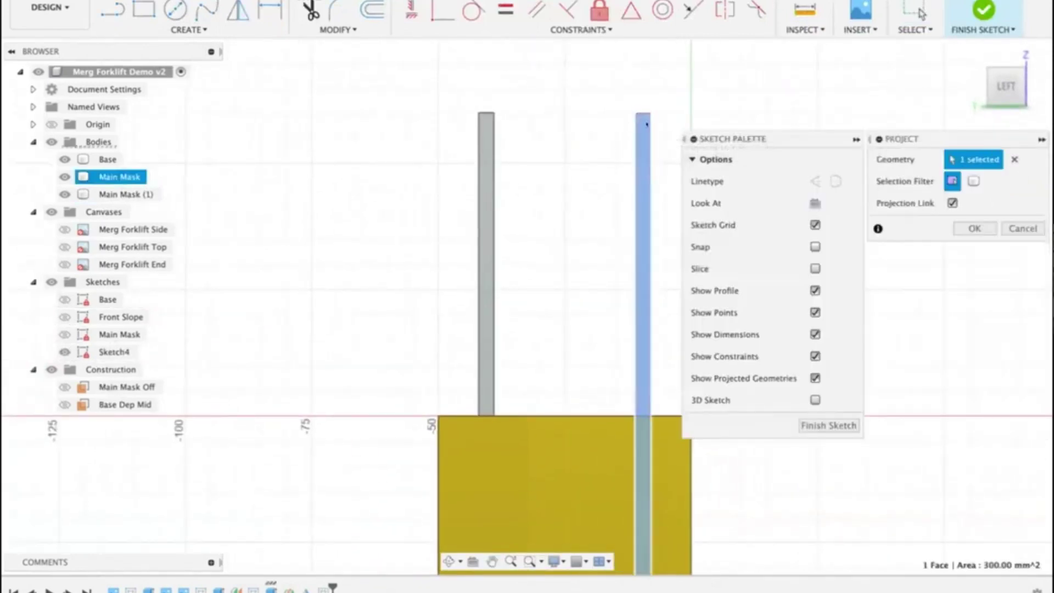
click(975, 227)
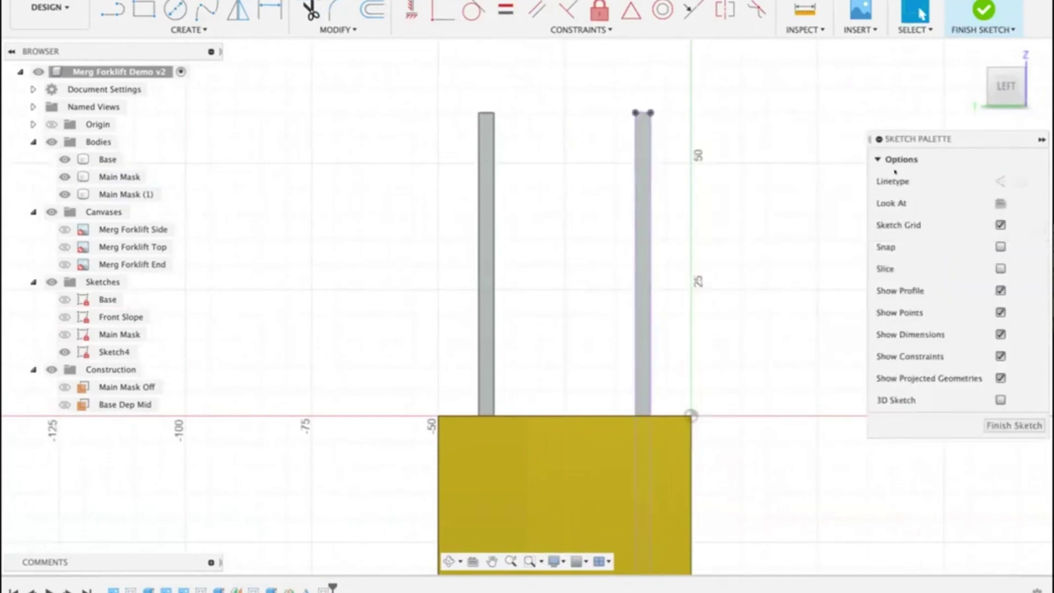
key(l)
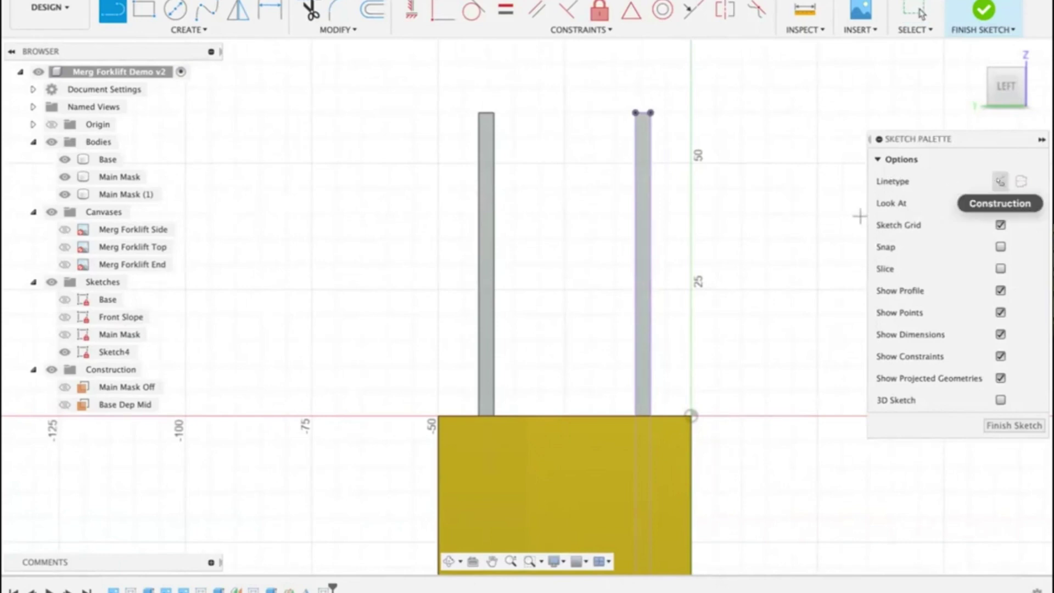
Step: Draw a 28 mm dashed construction line from the left upright to the right upright
key(x)
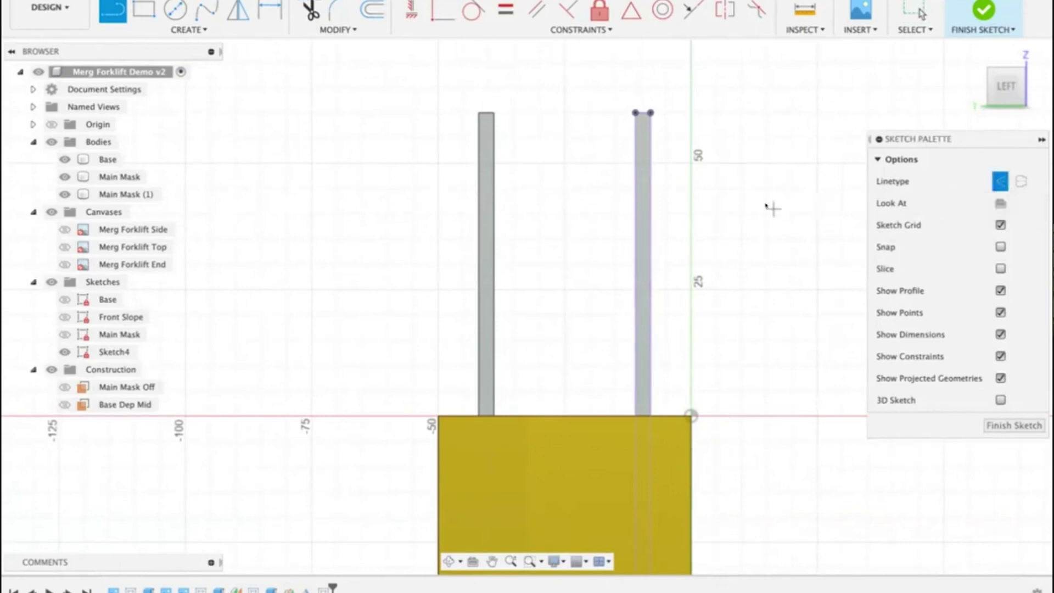
click(494, 184)
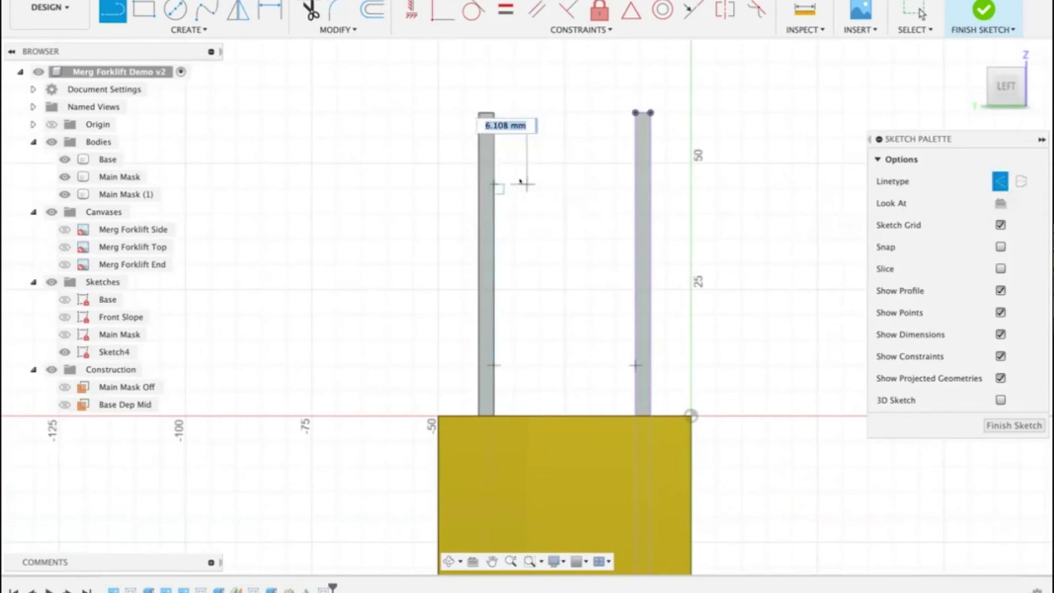
click(627, 185)
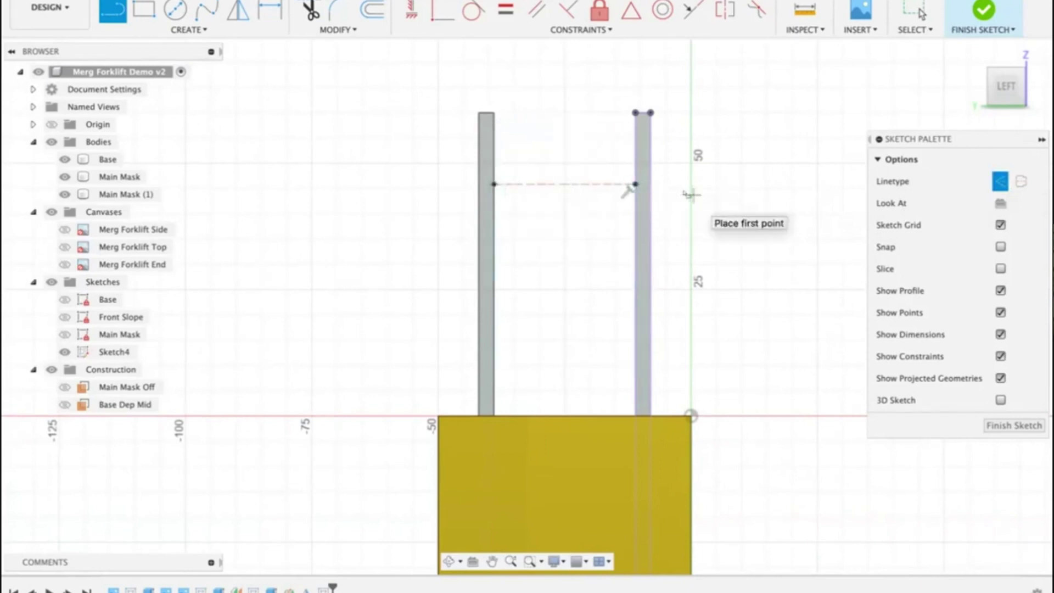
key(Escape)
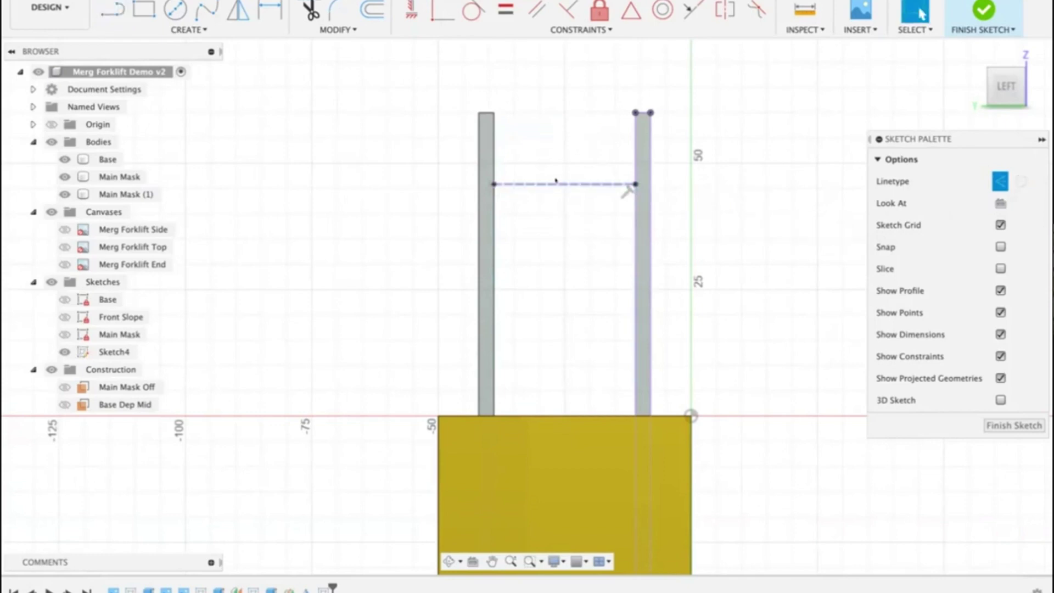
Step: Slide the construction line higher up the uprights, just below their tops, and recentre the sketch
mouse_move(555, 181)
mouse_down()
mouse_move(531, 339)
mouse_move(562, 263)
mouse_move(587, 78)
mouse_move(553, 312)
mouse_move(576, 167)
mouse_up()
scroll(576, 167, down, 1)
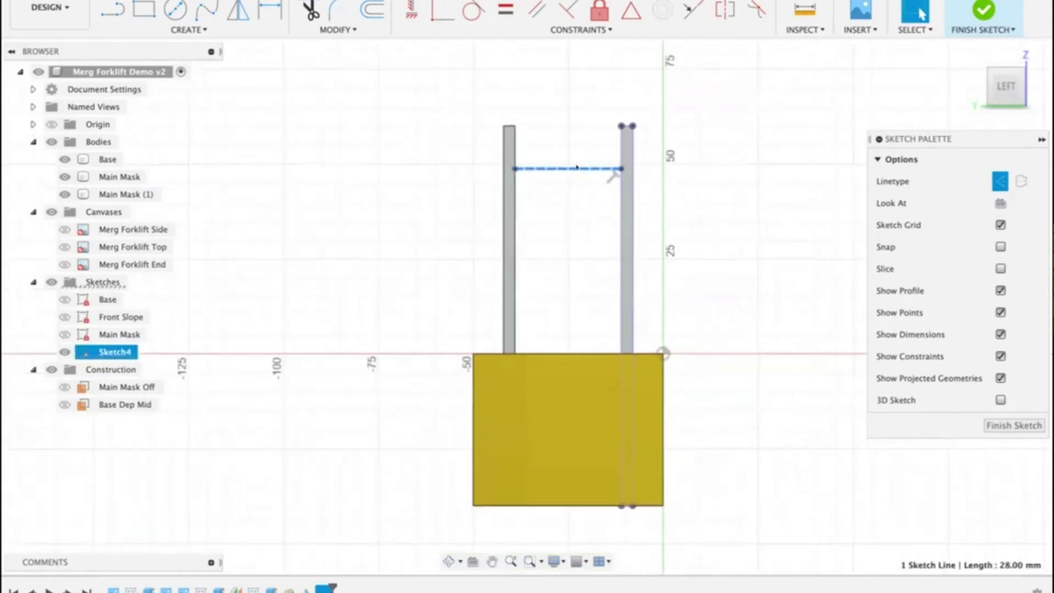
scroll(576, 168, down, 3)
mouse_move(567, 159)
mouse_down()
mouse_move(555, 216)
mouse_move(551, 461)
mouse_move(555, 151)
mouse_move(553, 169)
mouse_up()
middle_drag(704, 157, 705, 217)
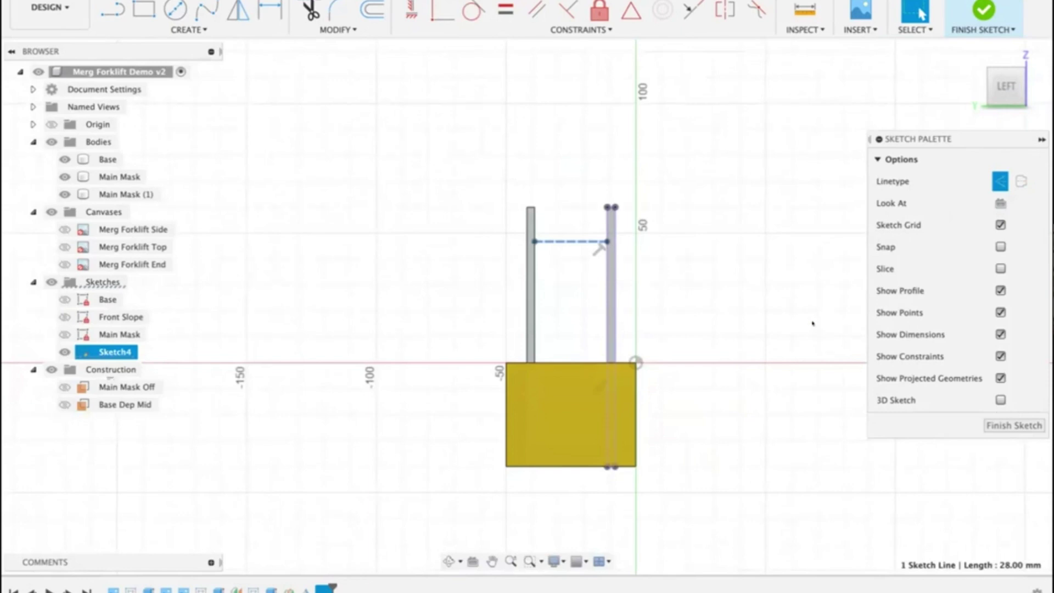
Step: Draw a long two-point rectangle above the two masts
click(658, 203)
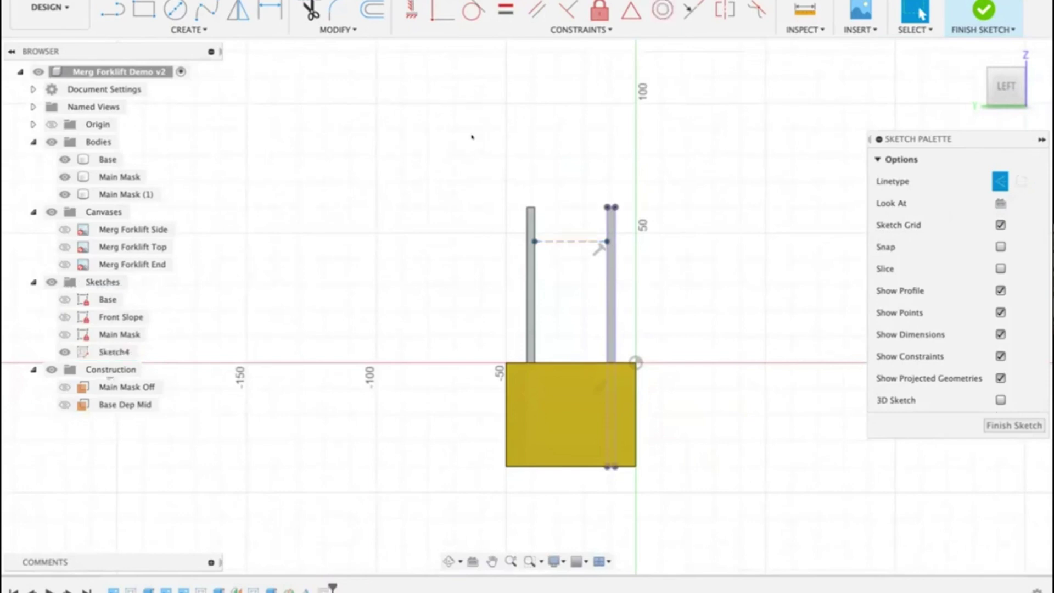
click(149, 29)
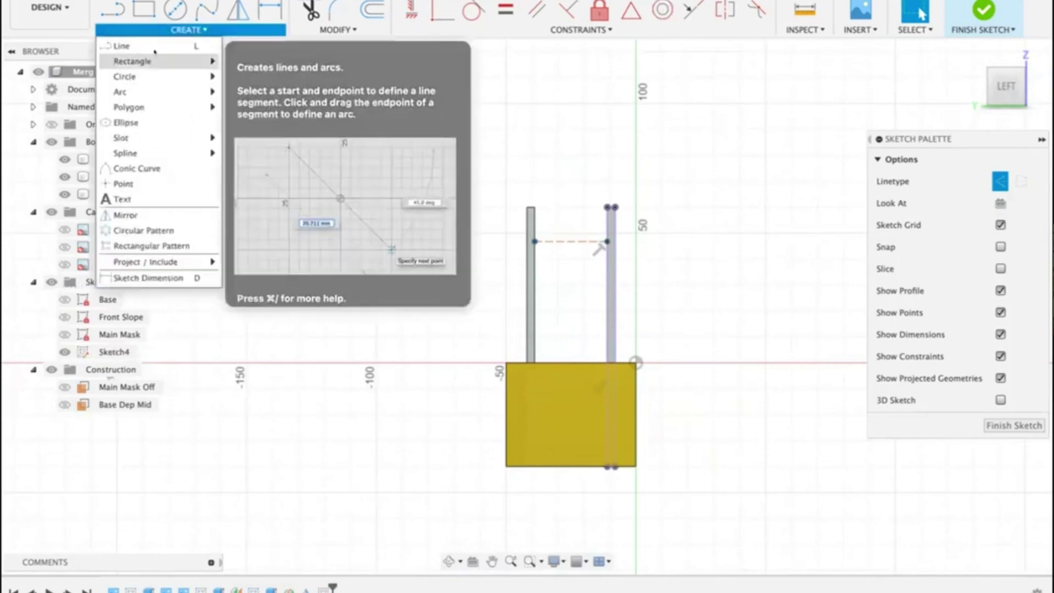
mouse_move(155, 55)
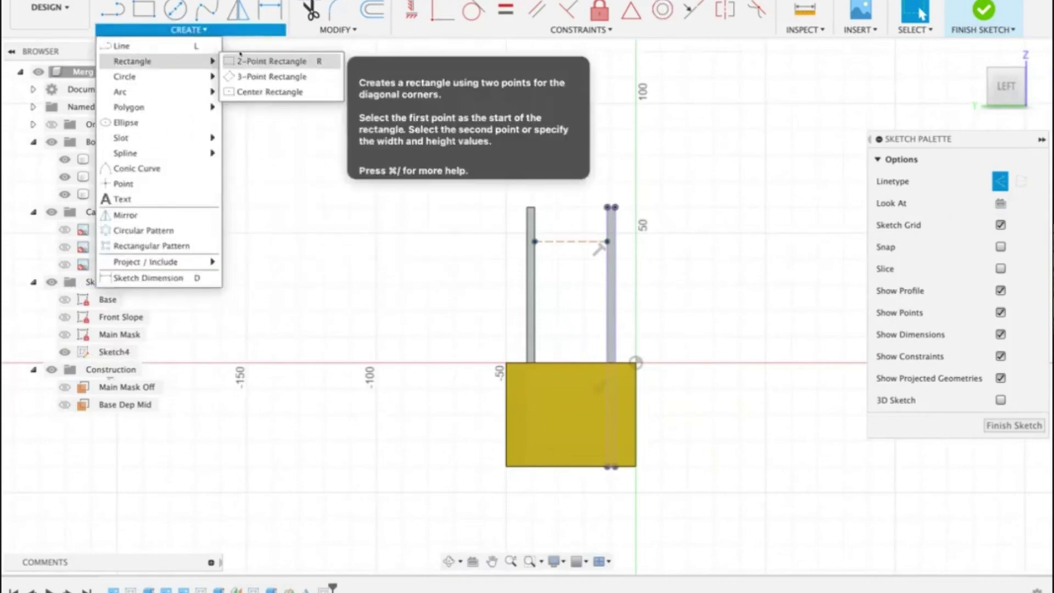
click(241, 60)
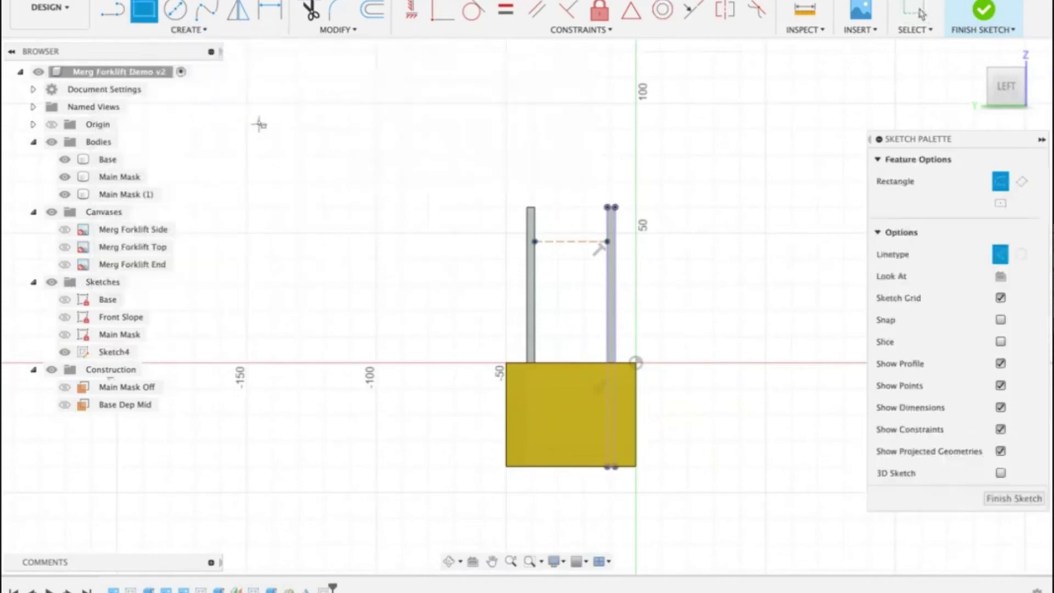
click(259, 125)
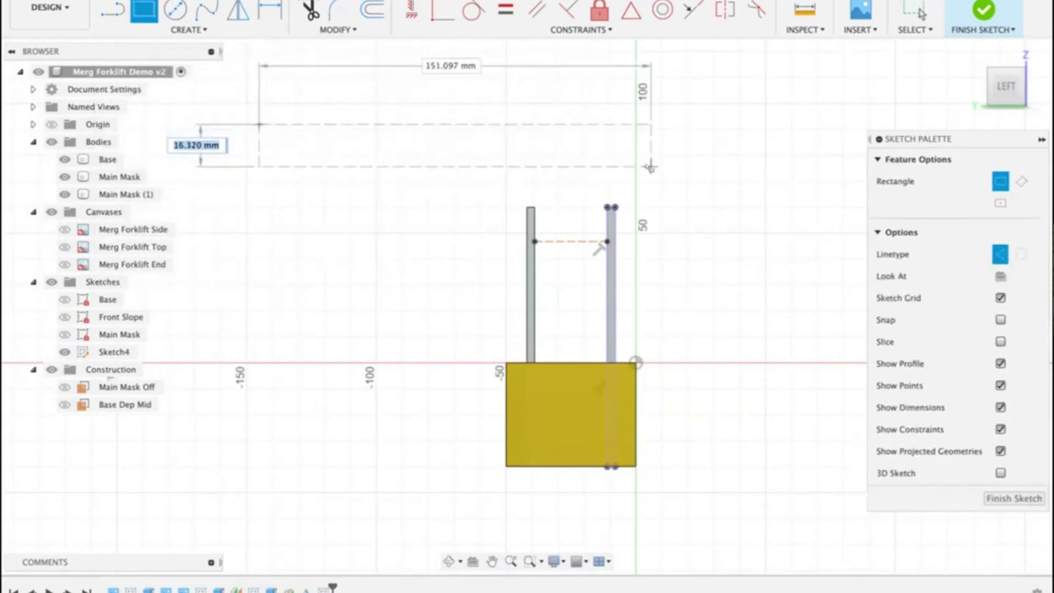
click(664, 160)
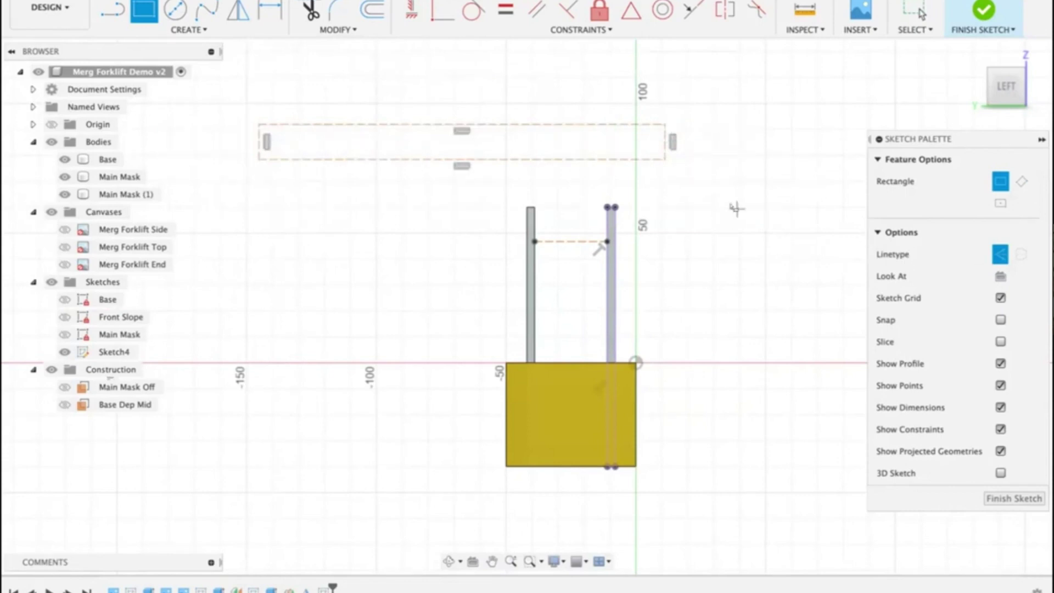
key(Escape)
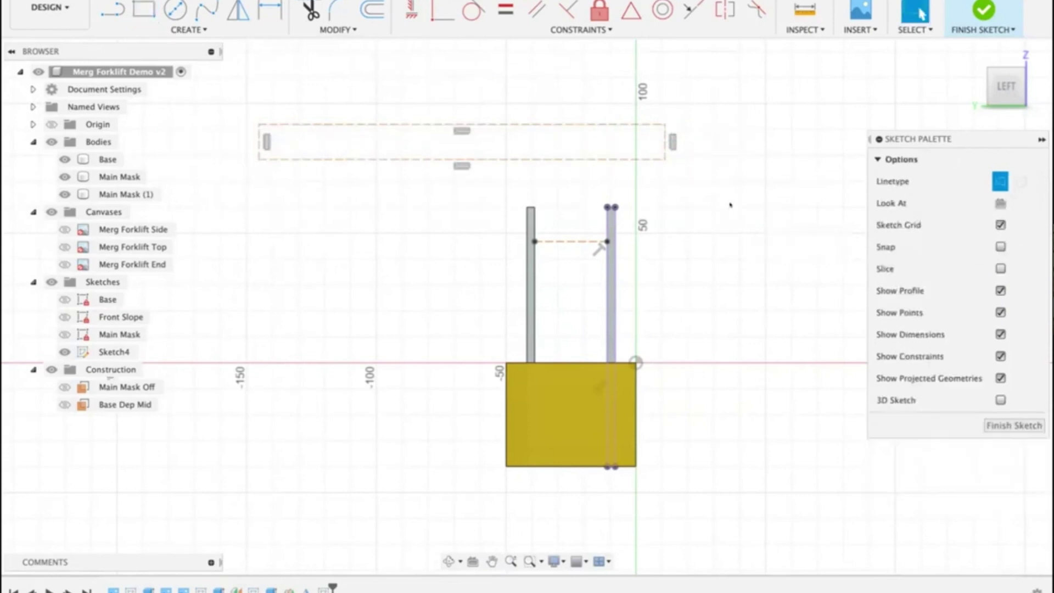
Step: Switch the rectangle's four sides from construction to normal lines
double_click(625, 124)
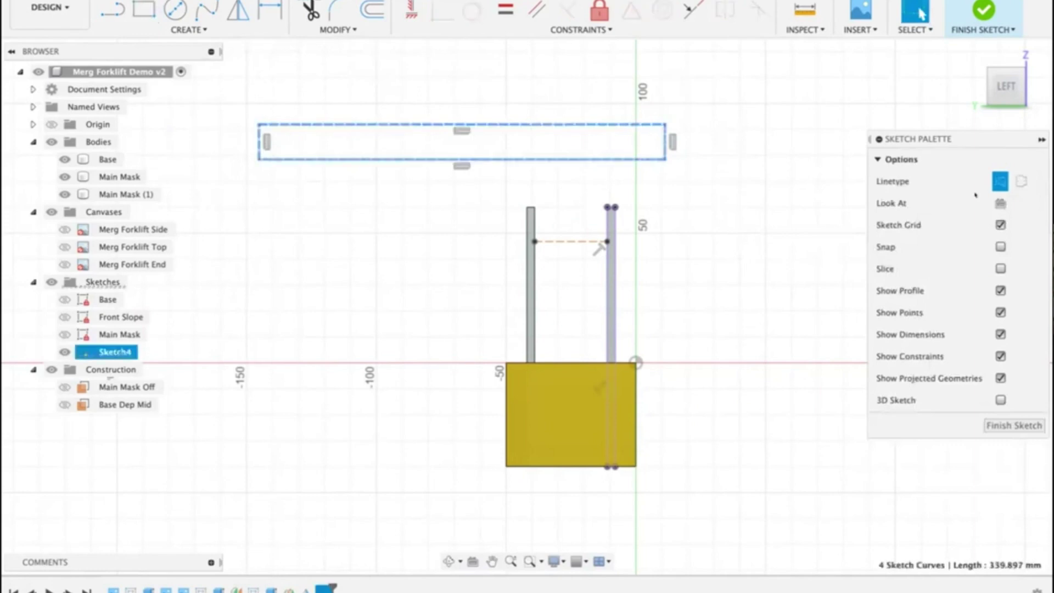
click(999, 181)
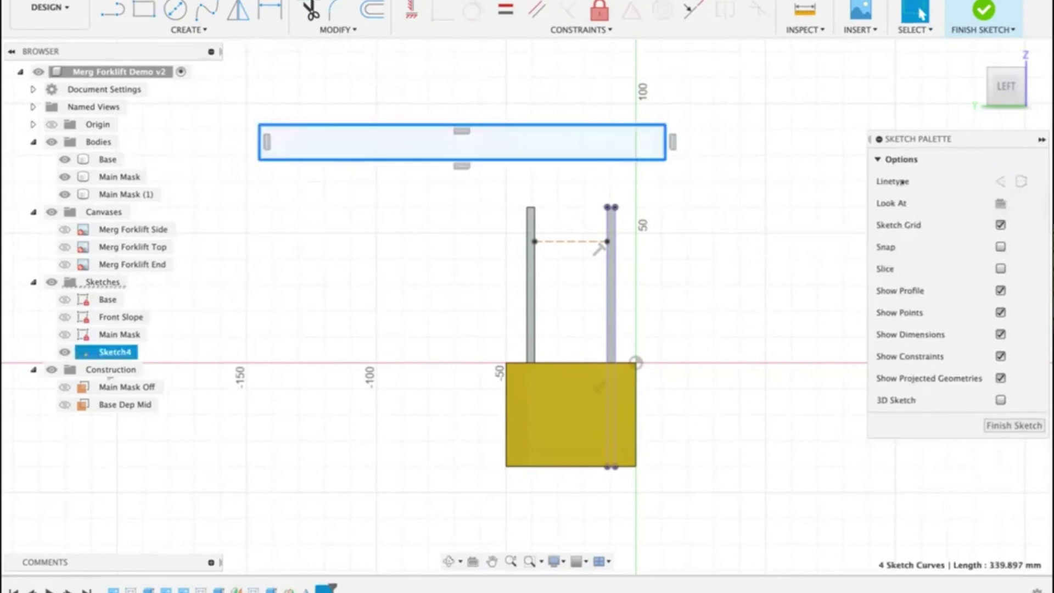
click(799, 190)
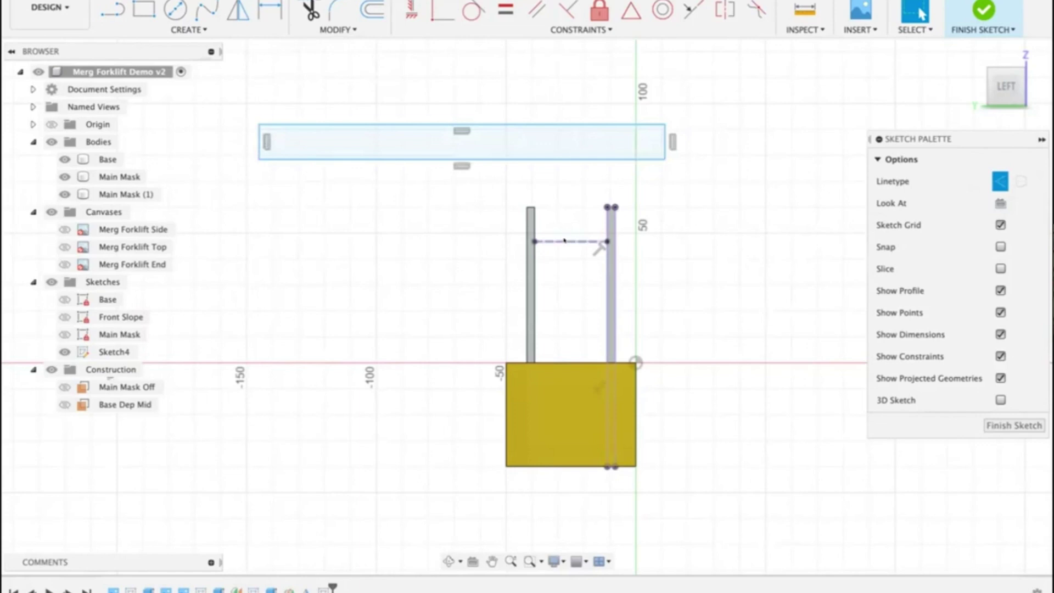
Step: Midpoint-constrain the rectangle's bottom edge to the dashed cross-line
click(631, 11)
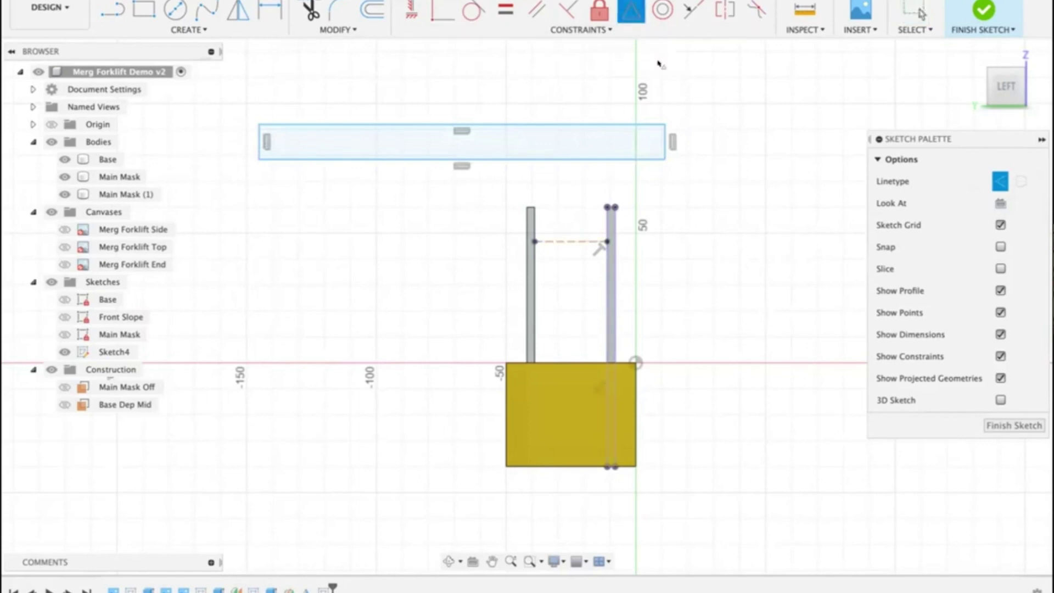
click(551, 240)
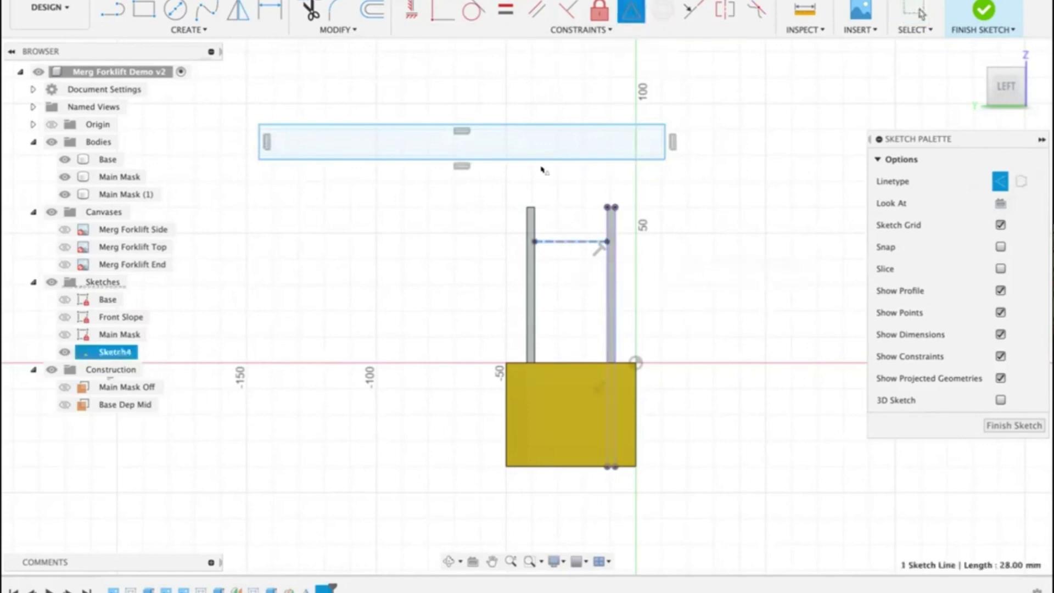
click(528, 159)
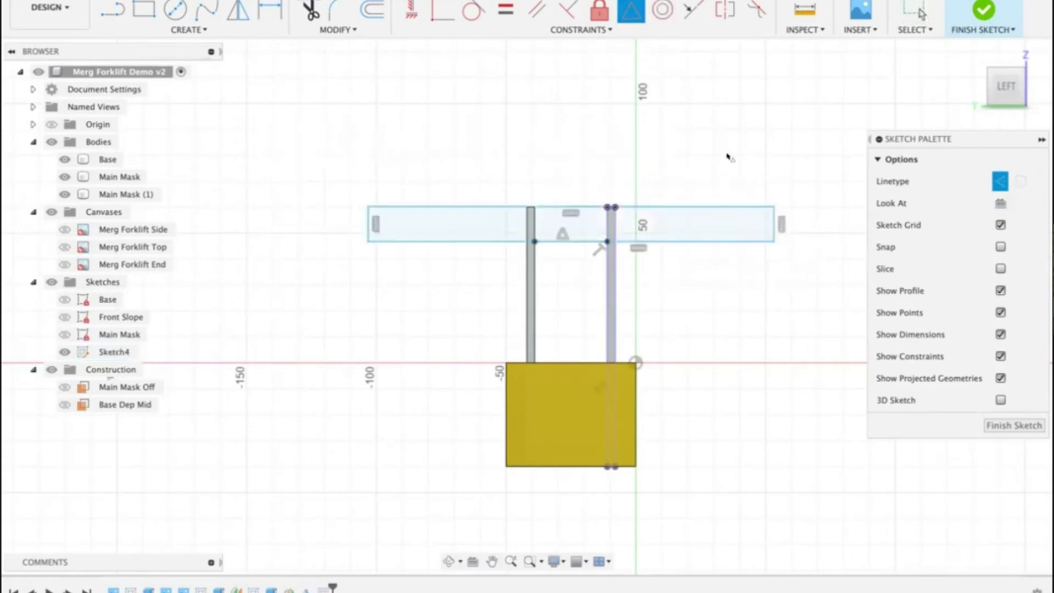
key(Escape)
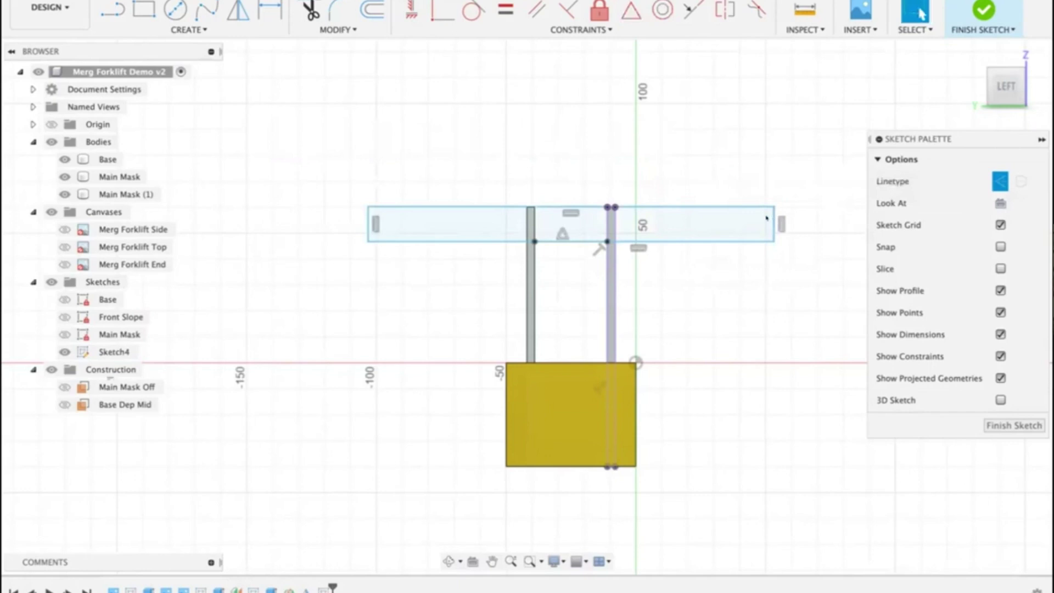
Step: Show the Merg Forklift End image and raise the bottom edge to thin the rectangle into a bar
mouse_move(766, 217)
mouse_down()
mouse_move(647, 226)
mouse_move(826, 219)
mouse_move(762, 215)
mouse_up()
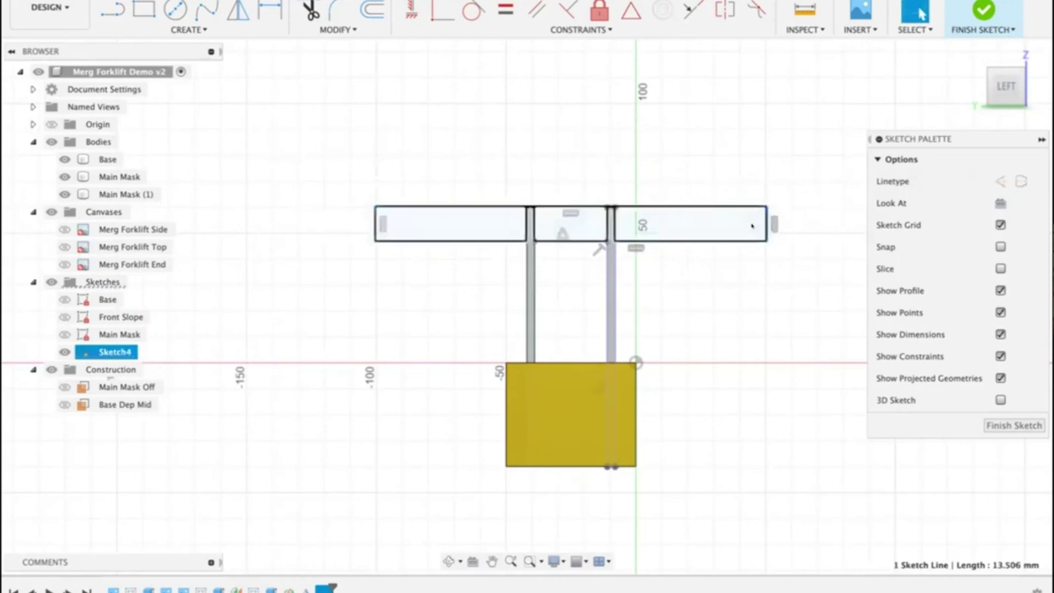
key(ctrl+z)
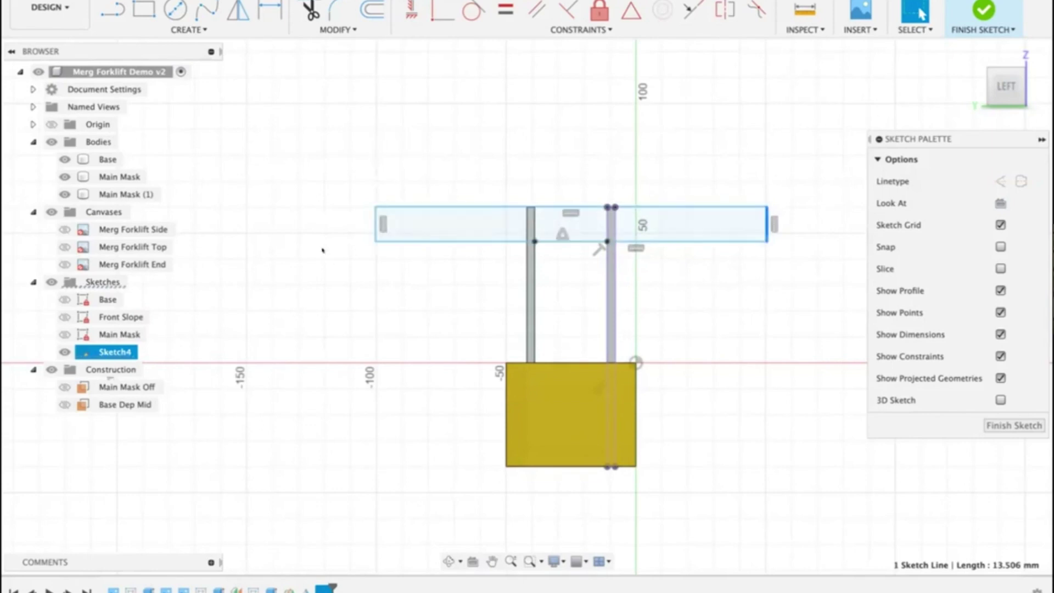
click(65, 264)
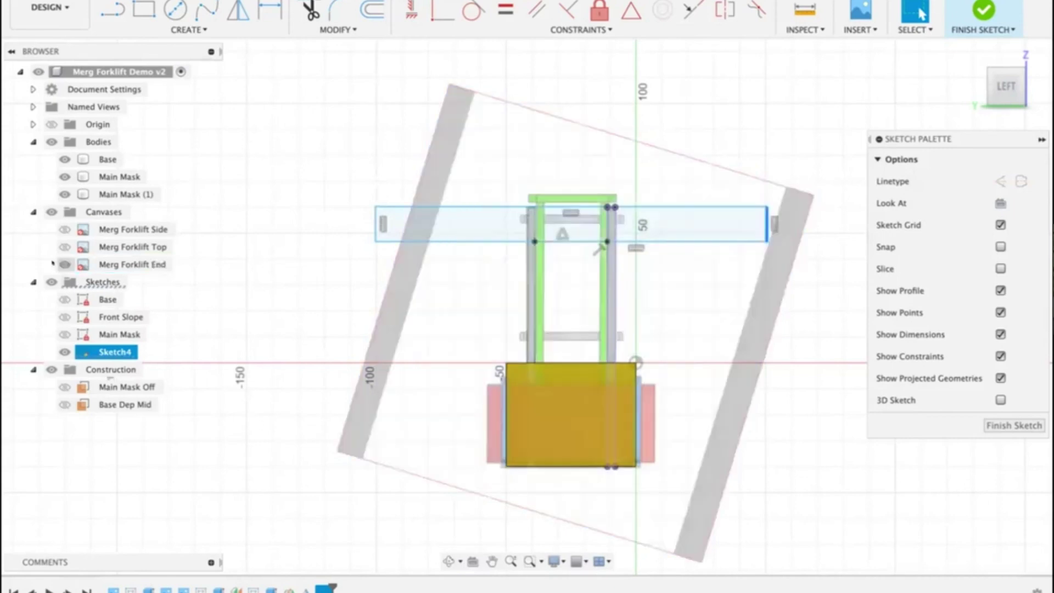
scroll(588, 241, up, 5)
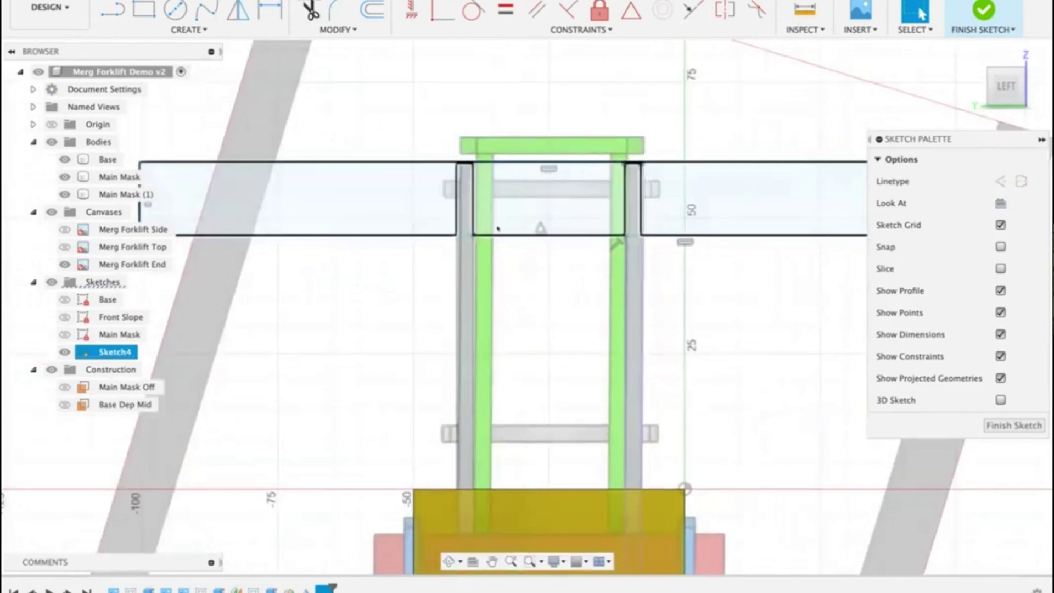
mouse_move(497, 232)
mouse_down()
mouse_move(496, 182)
mouse_move(517, 163)
mouse_move(519, 174)
mouse_up()
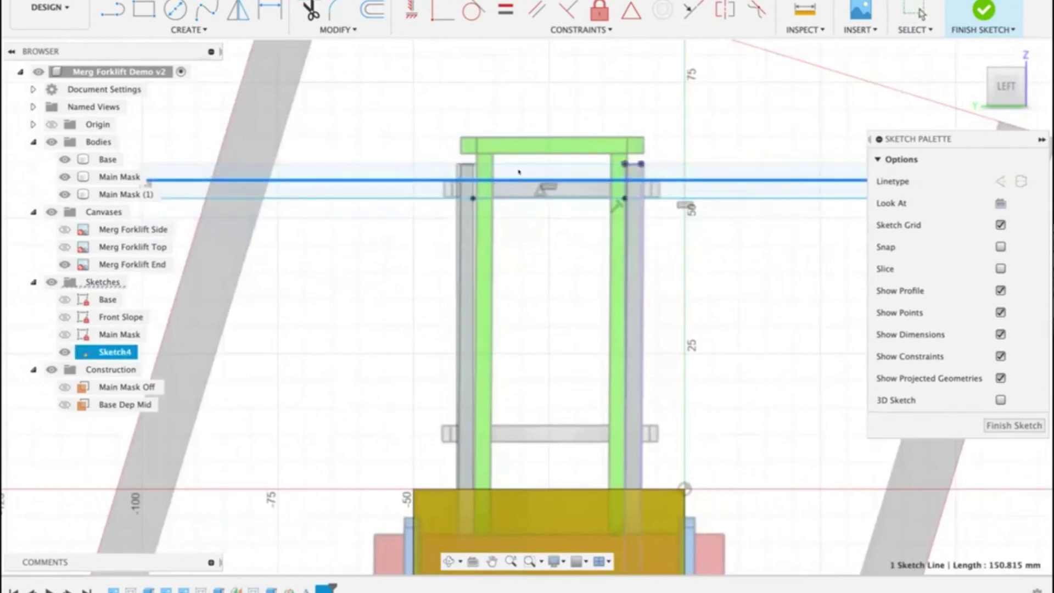
middle_drag(741, 265, 475, 296)
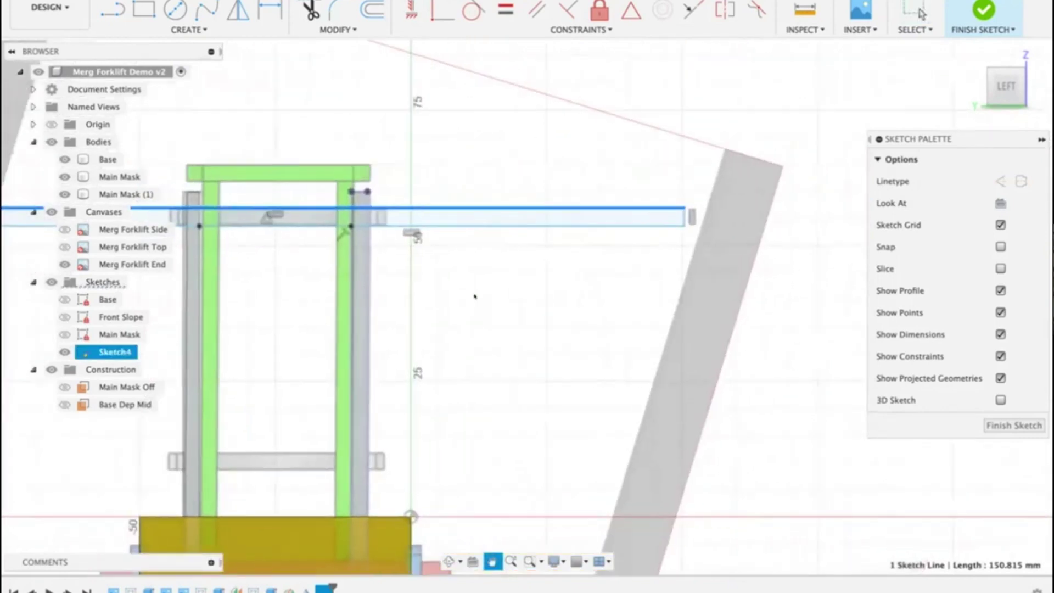
Step: Dimension the bar's thickness to 3 mm
click(634, 272)
key(d)
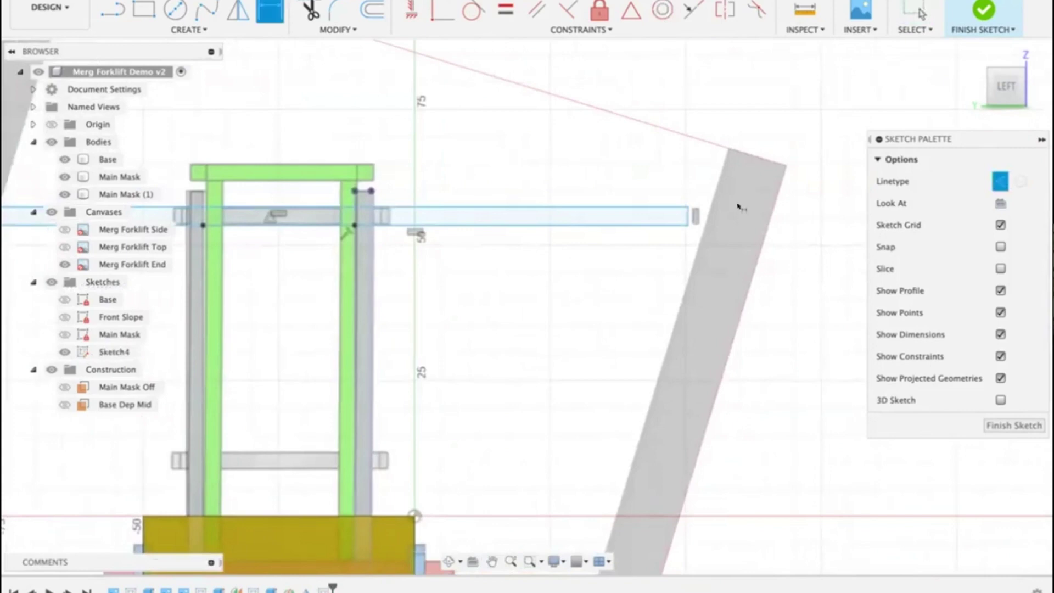
click(690, 215)
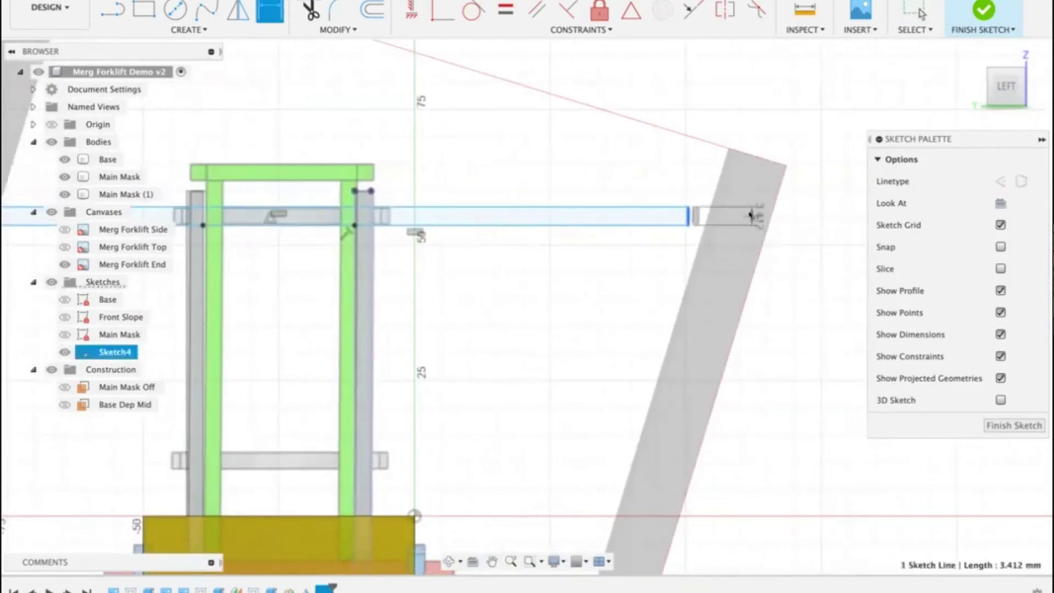
click(742, 229)
text(3)
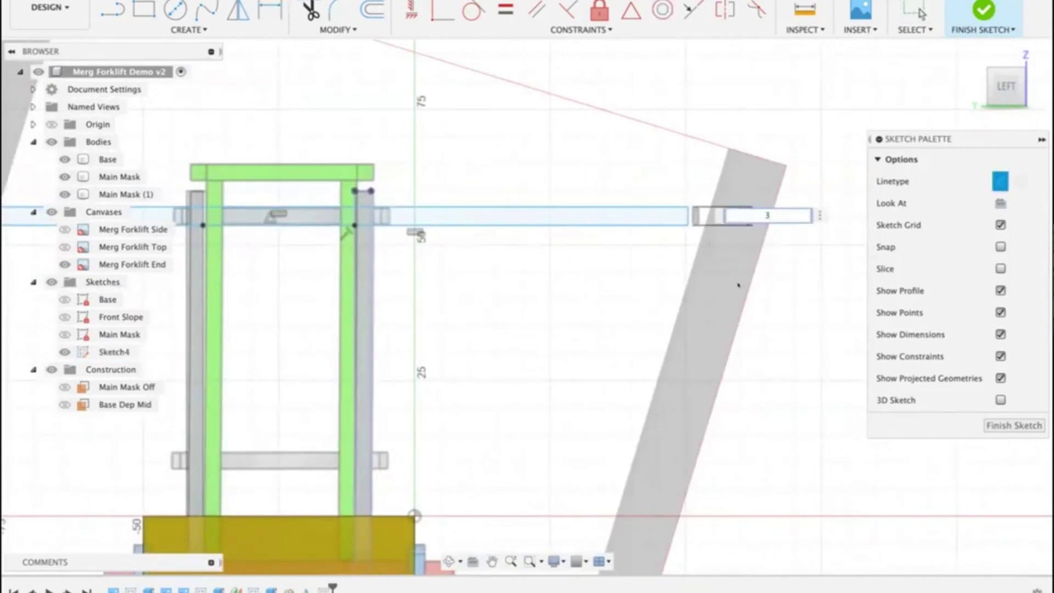
key(Return)
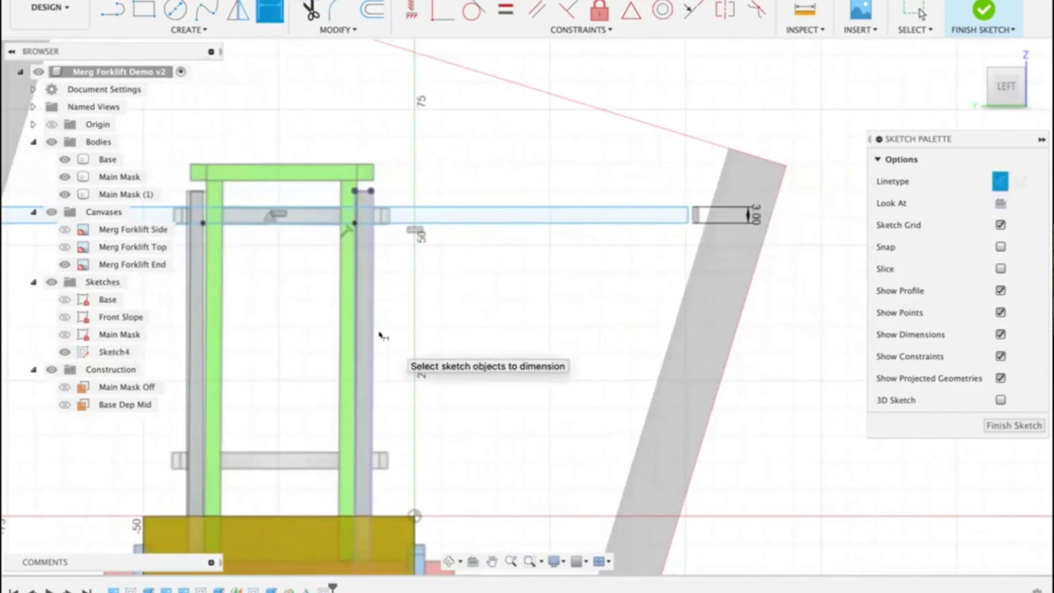
Step: Set the bar's top edge 3 mm below the mast top
middle_drag(382, 336, 529, 336)
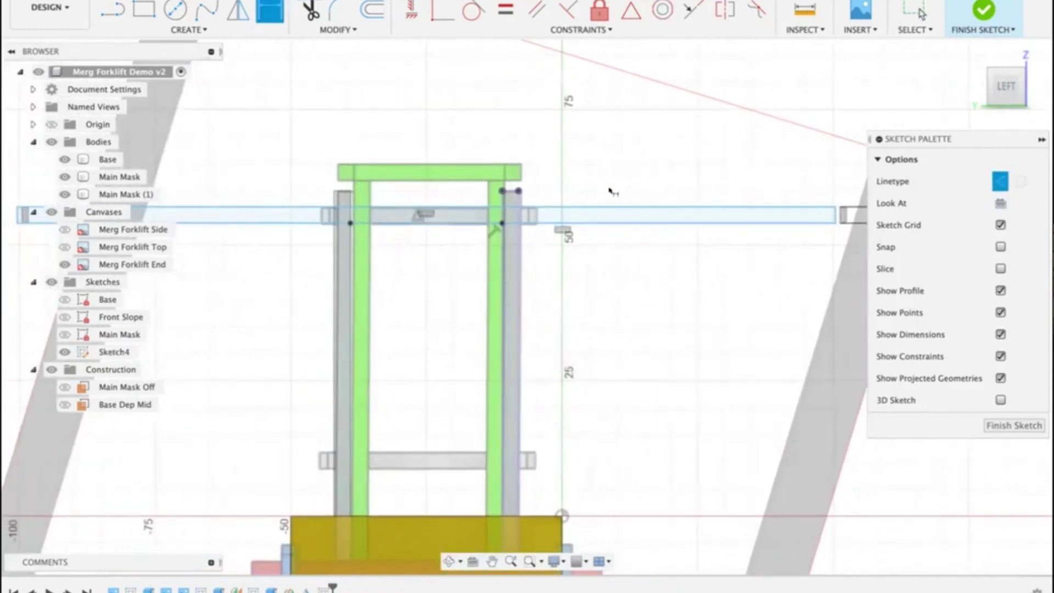
click(518, 208)
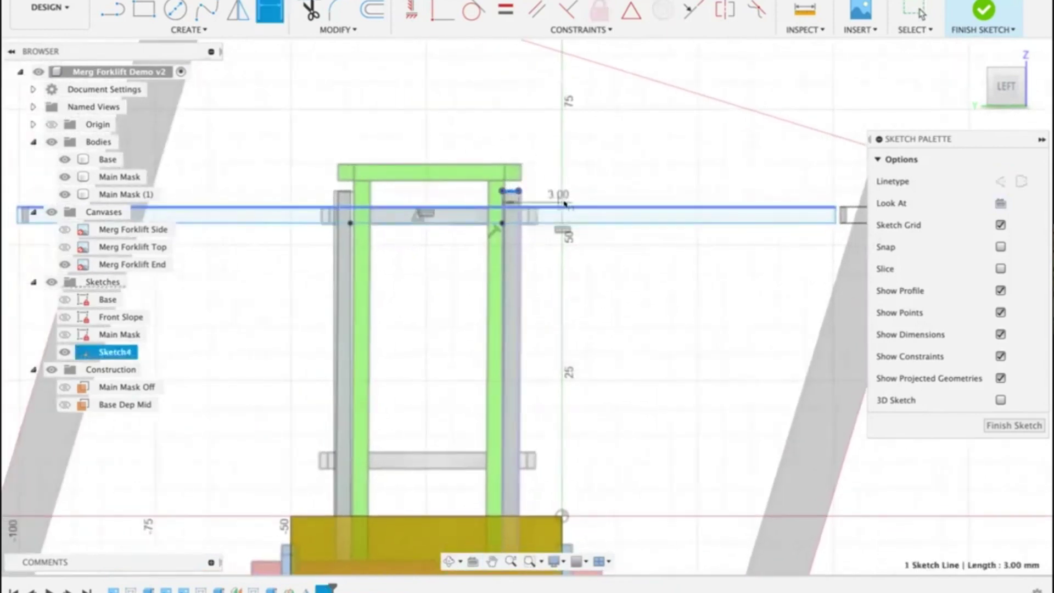
click(510, 191)
click(557, 194)
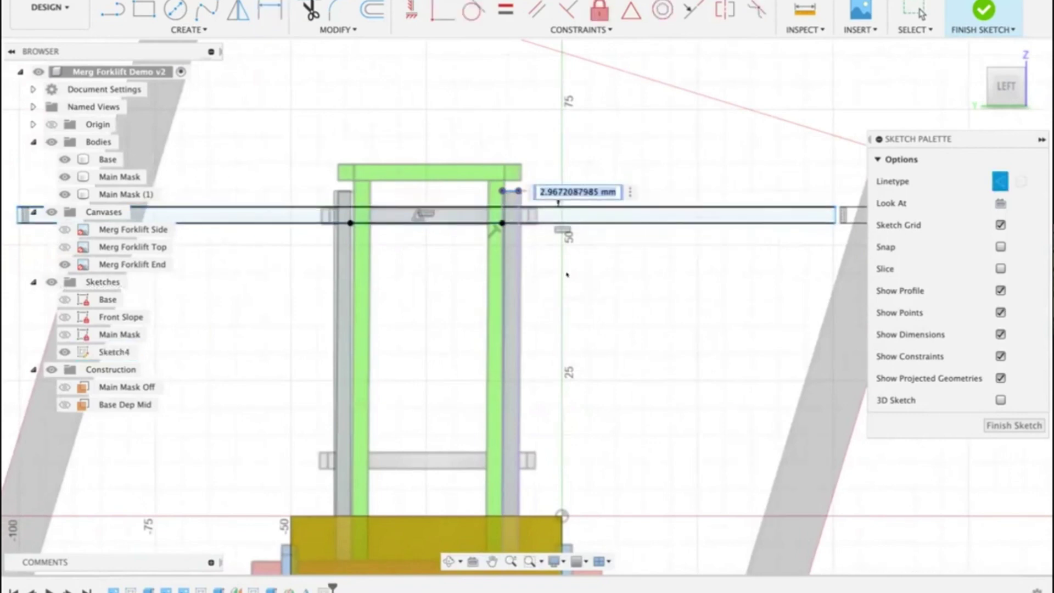
text(3)
key(Return)
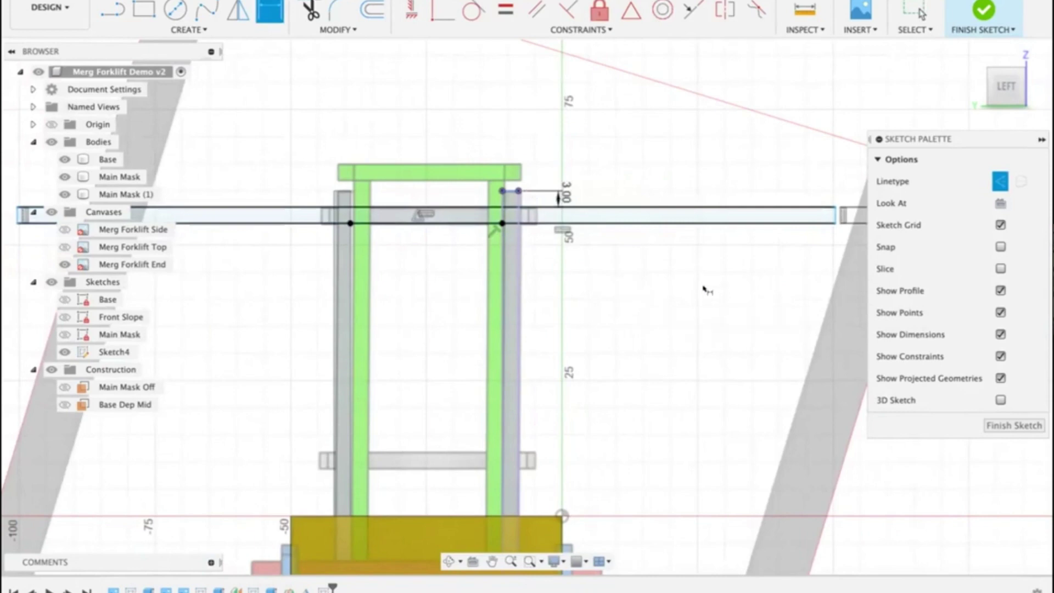
key(Escape)
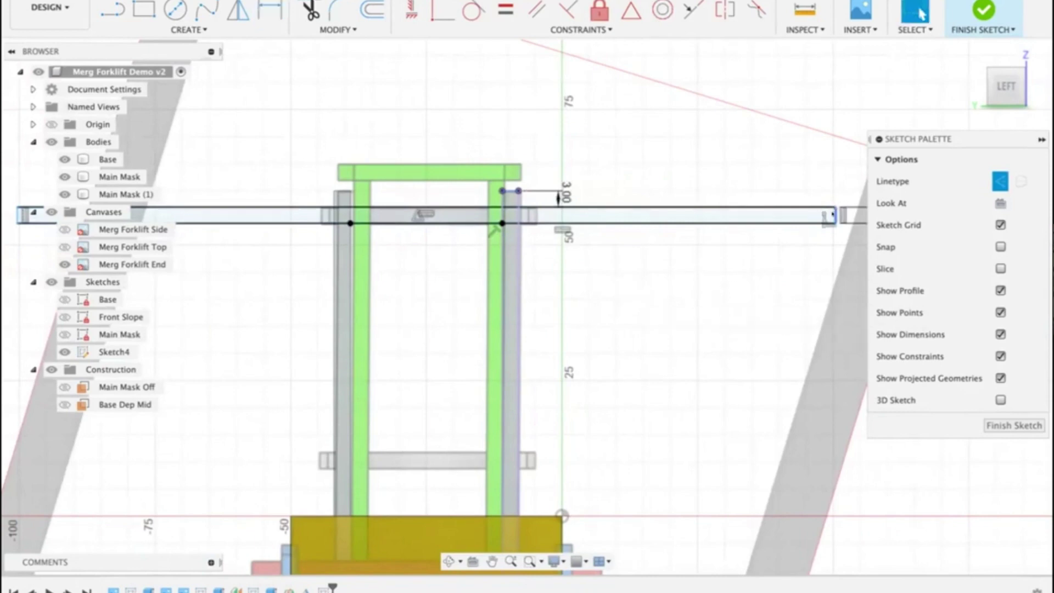
Step: Pull the bar's right end in and dimension a 3 mm overhang past the mast
click(779, 214)
drag(766, 214, 542, 216)
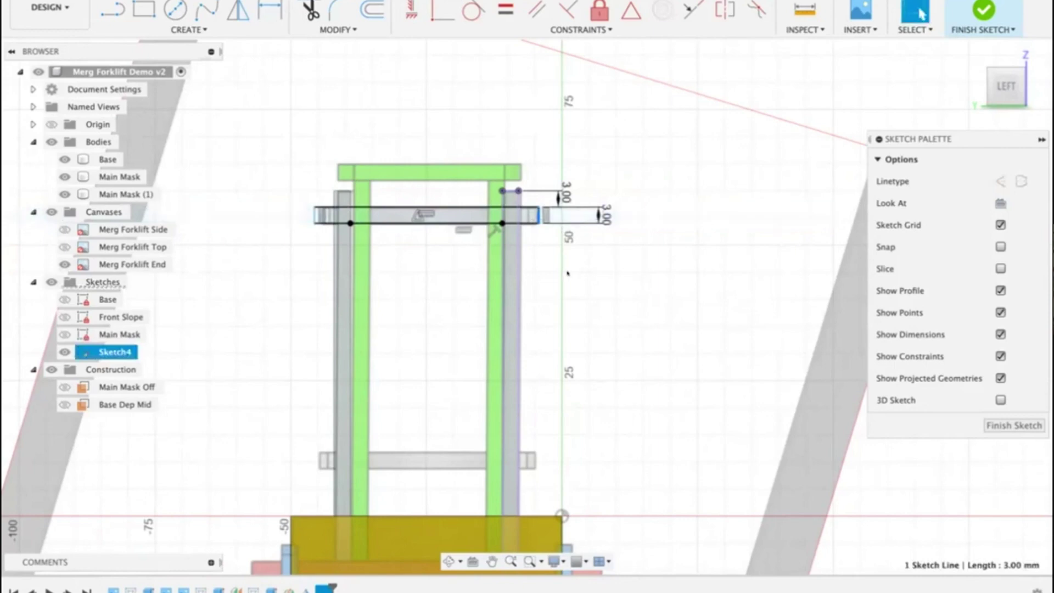
key(d)
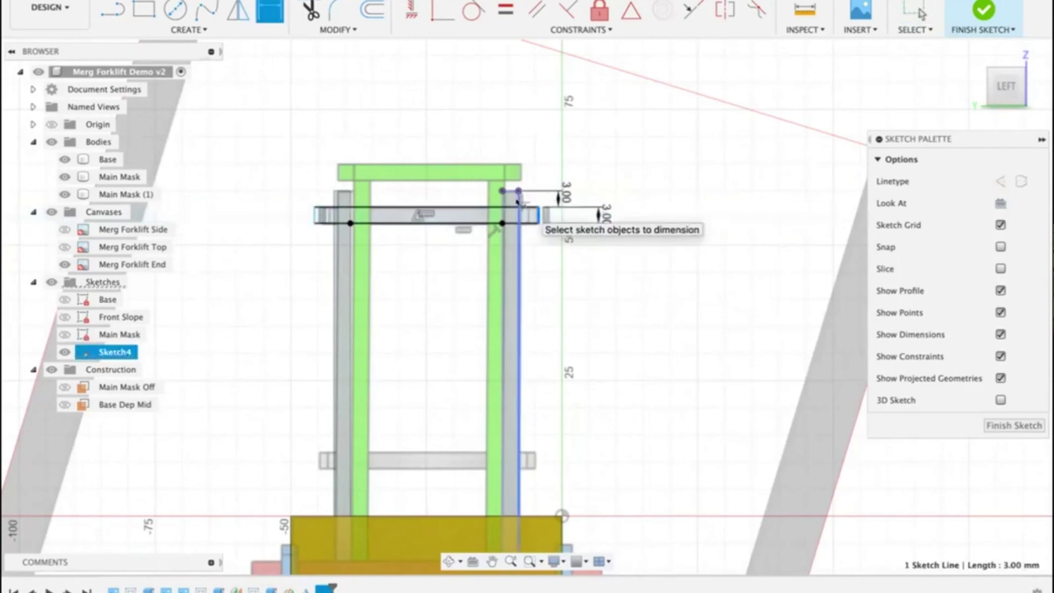
click(519, 204)
click(554, 138)
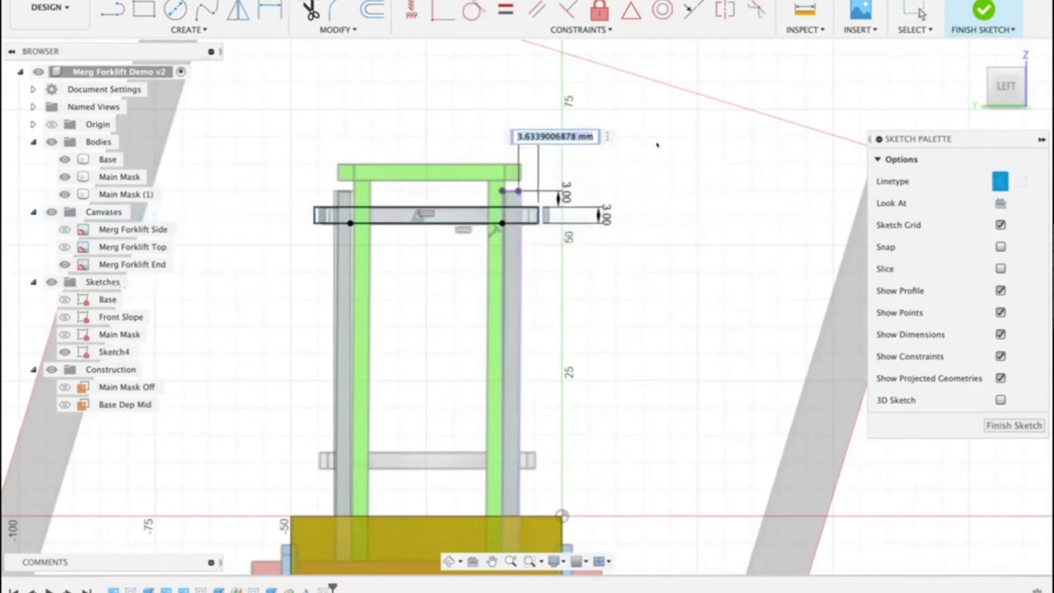
text(3)
key(Return)
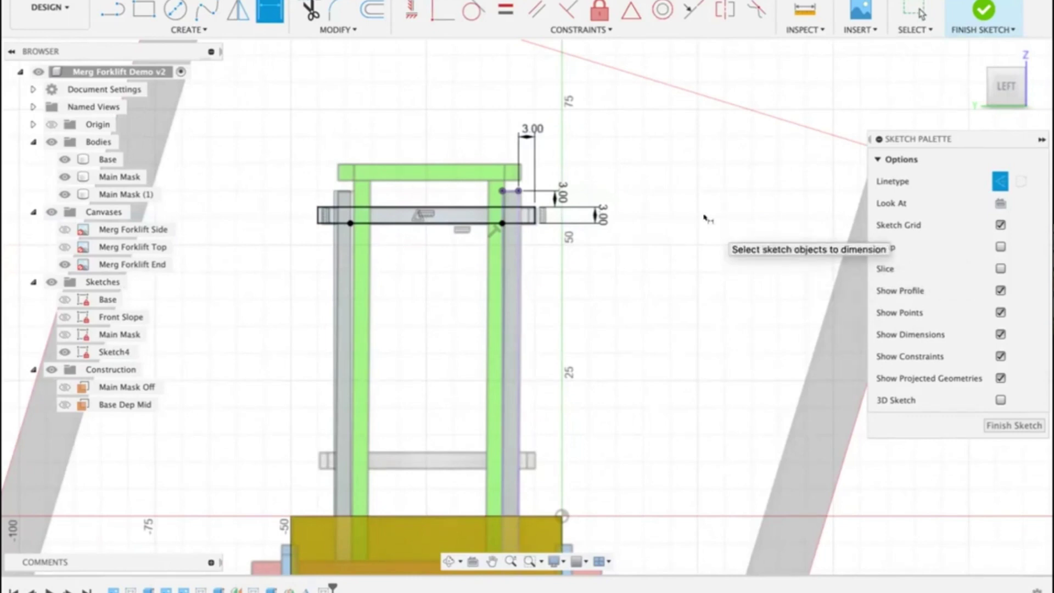
Step: Start an extrude and select the five cross-brace profiles of Sketch4
key(e)
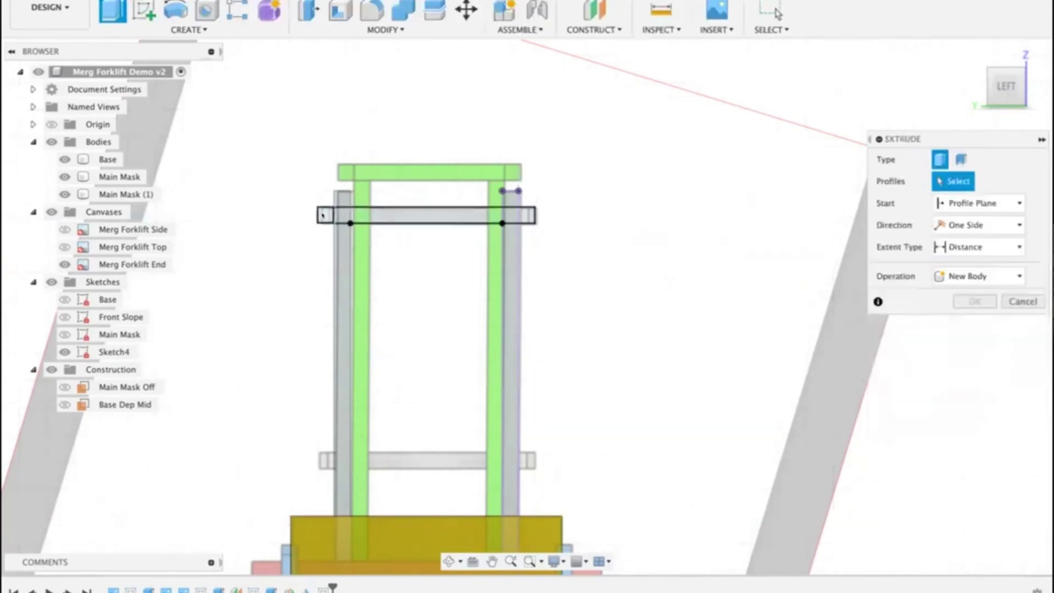
click(327, 215)
click(342, 215)
click(425, 215)
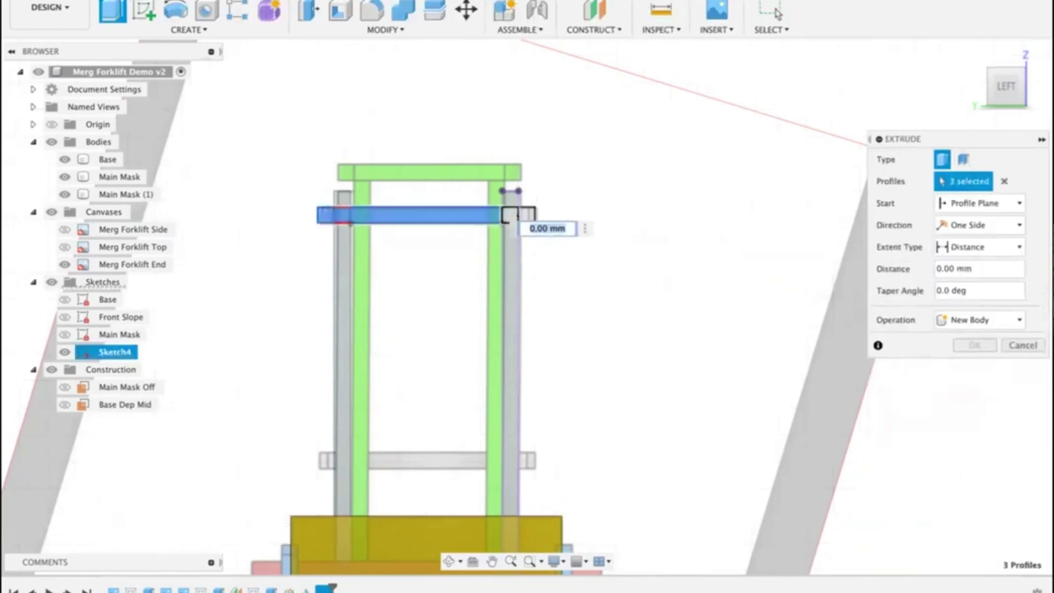
click(508, 214)
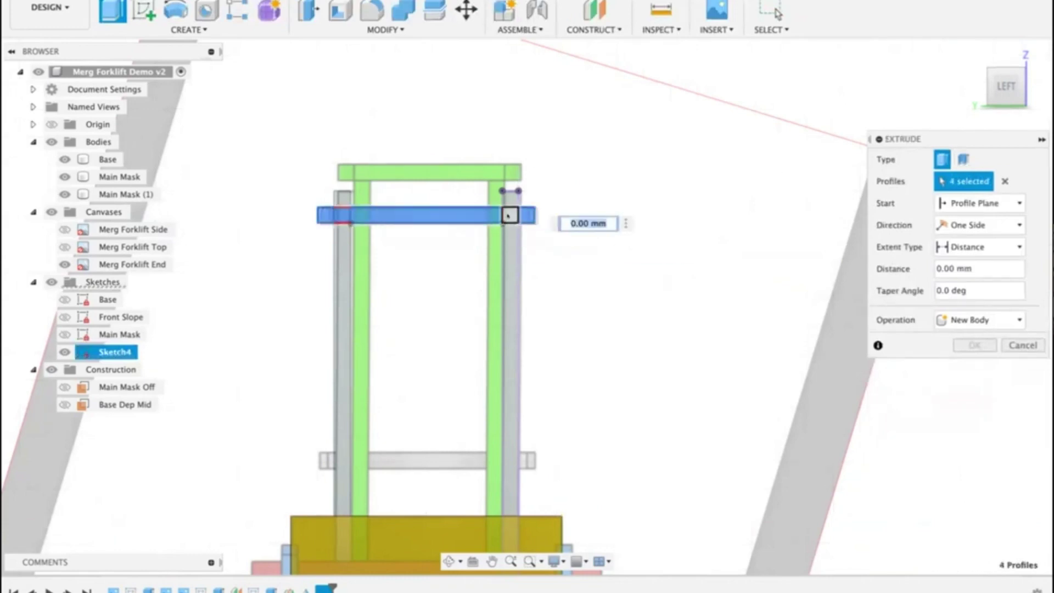
click(527, 215)
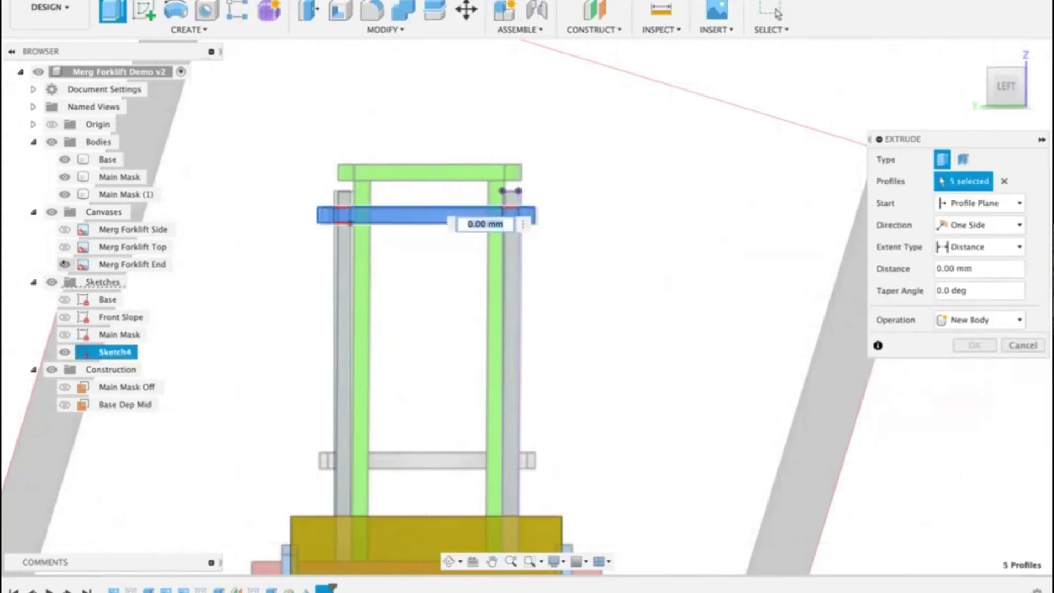
Step: Extrude the cross-brace 3 mm as a Join into the mast
click(64, 264)
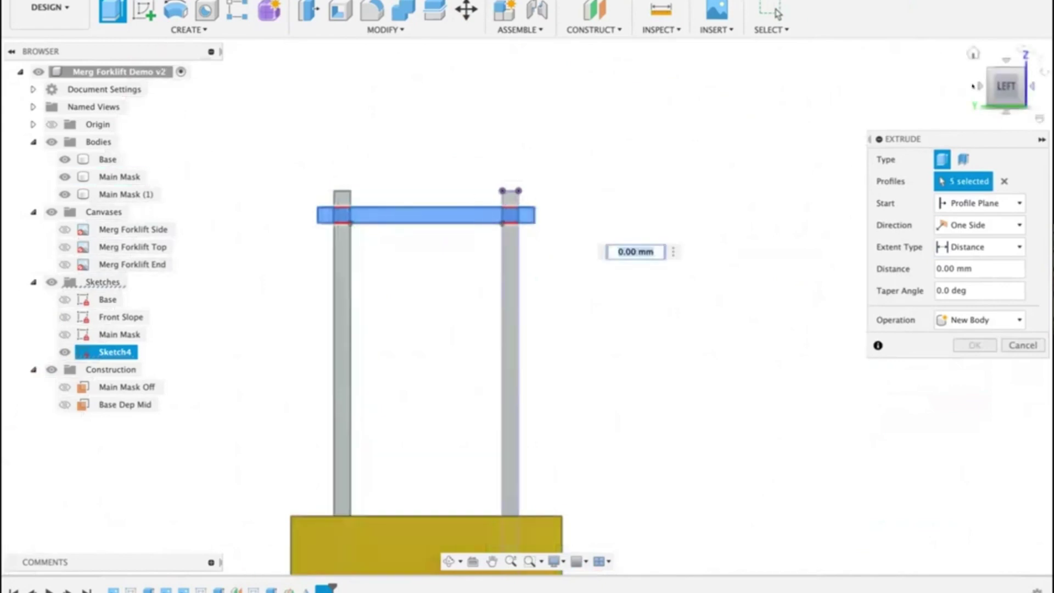
click(975, 86)
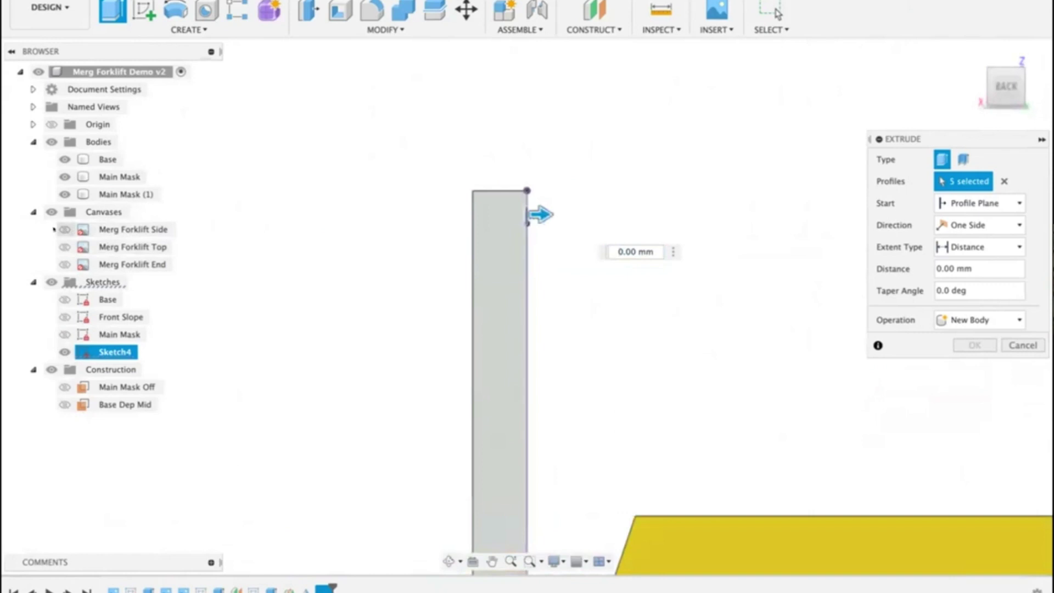
click(65, 228)
scroll(530, 224, up, 5)
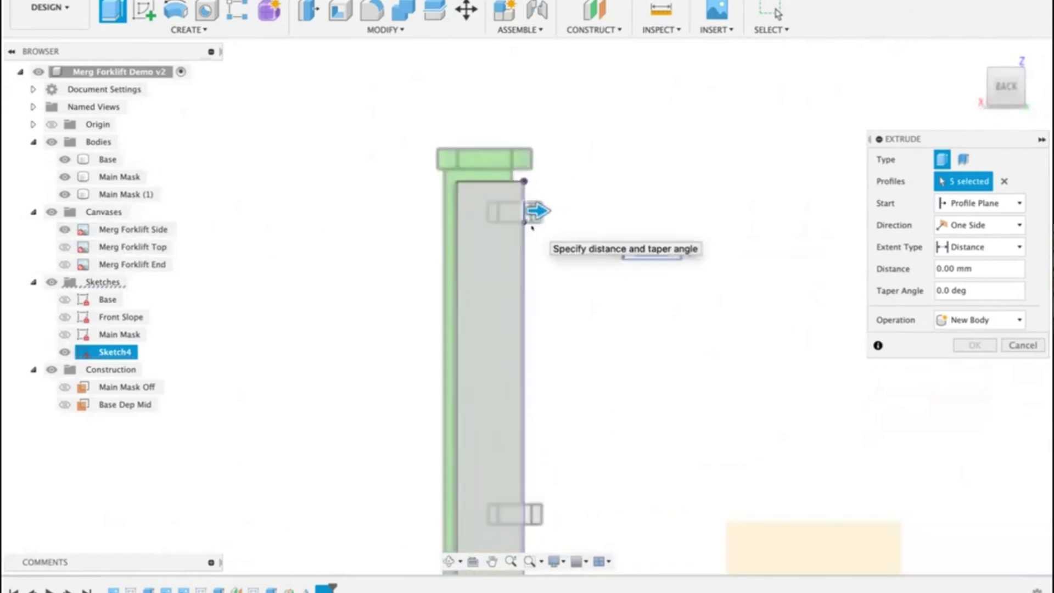
drag(505, 172, 552, 172)
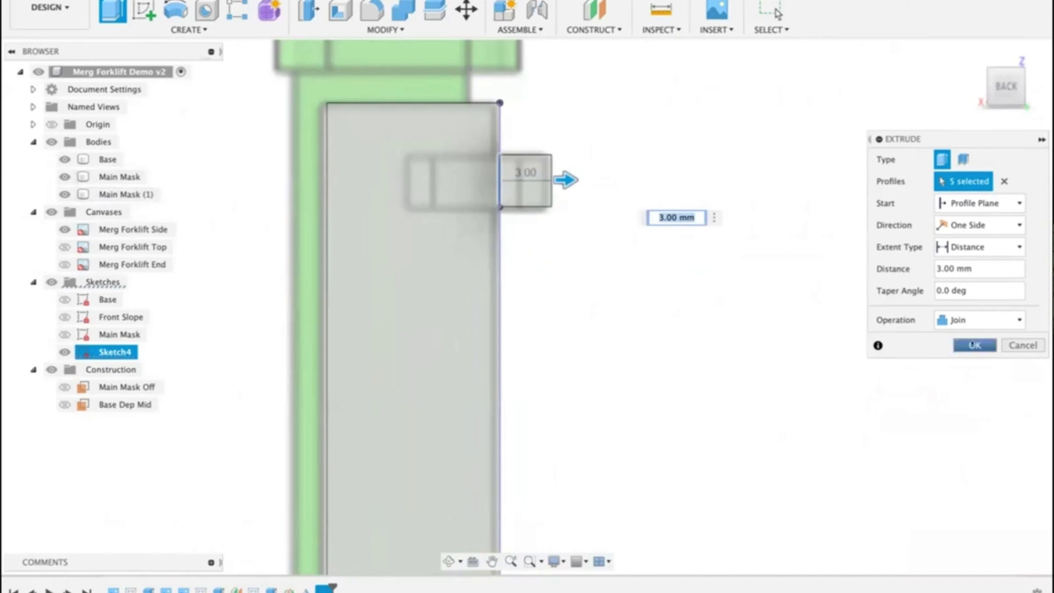
click(973, 344)
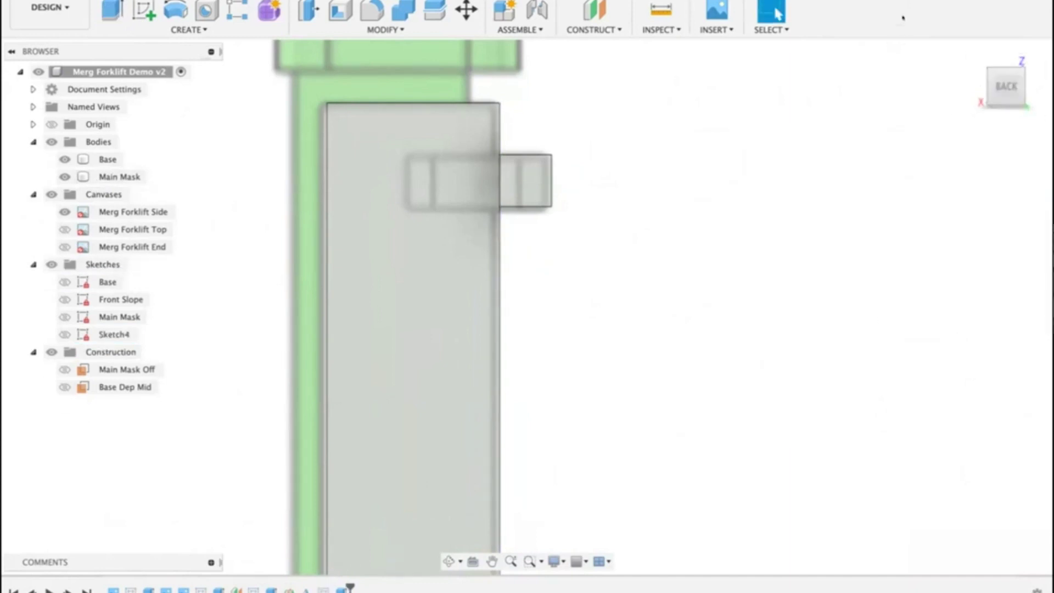
Step: Return to the home view, hide the Merg Forklift Side image, and recentre the model
click(966, 53)
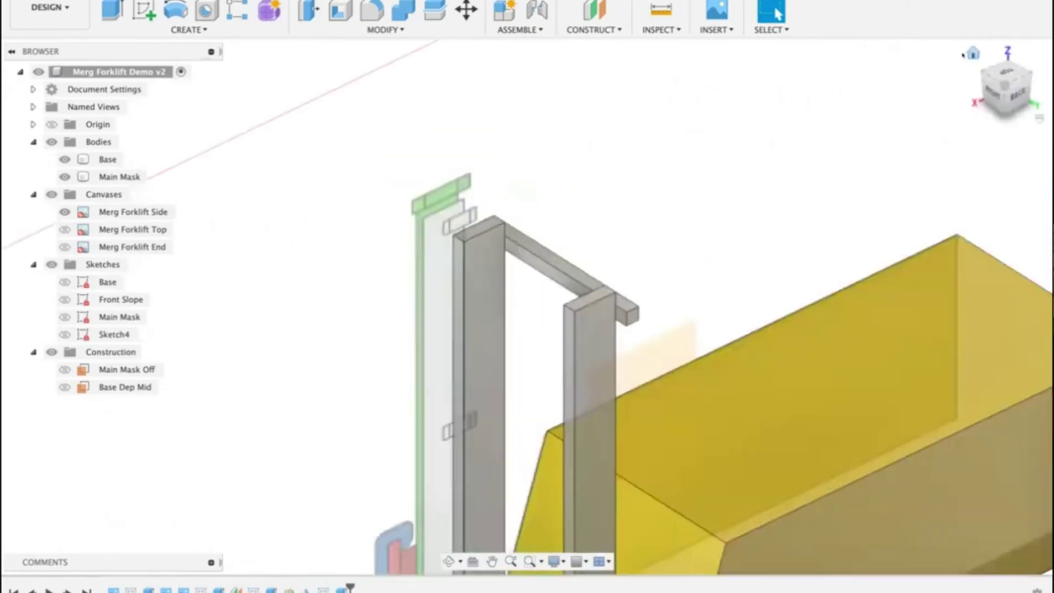
click(64, 211)
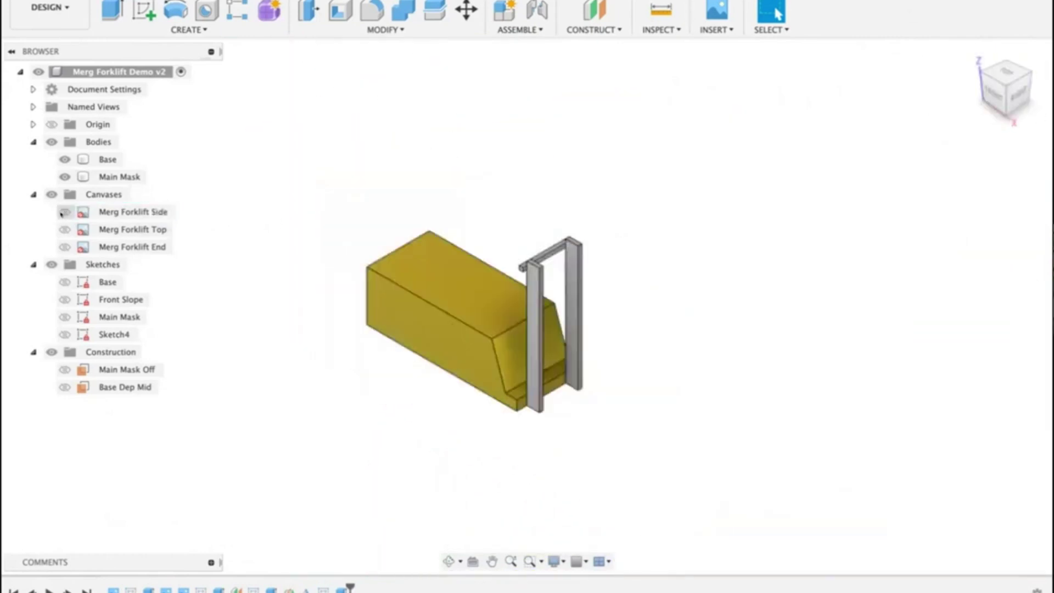
click(436, 273)
click(320, 201)
click(119, 177)
scroll(604, 307, up, 4)
middle_drag(593, 208, 744, 220)
click(669, 181)
Step: Change the MainMaskAngle parameter to 7 deg in Change Parameters
click(385, 30)
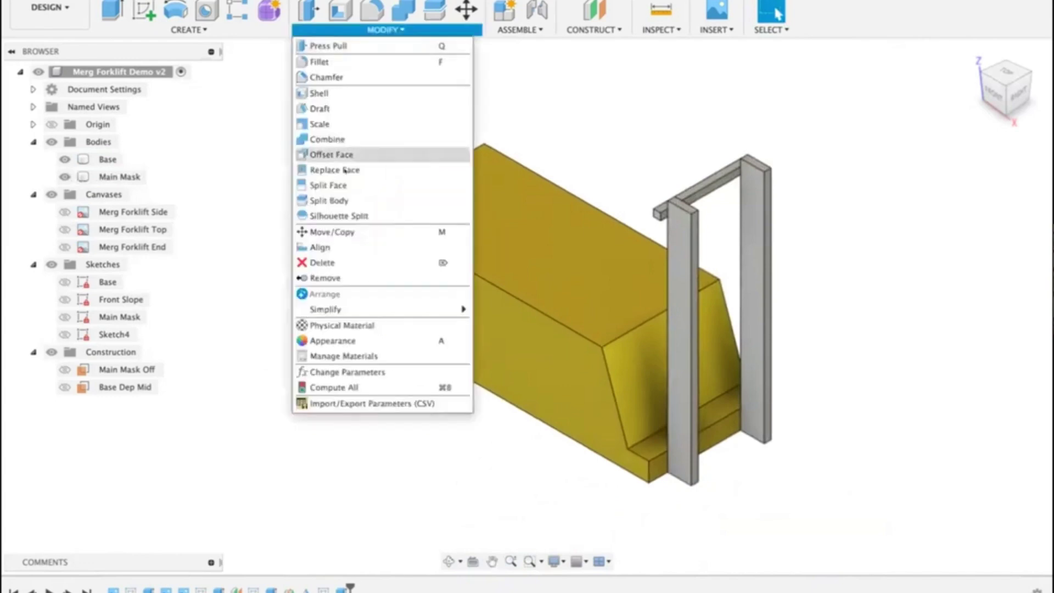
click(352, 372)
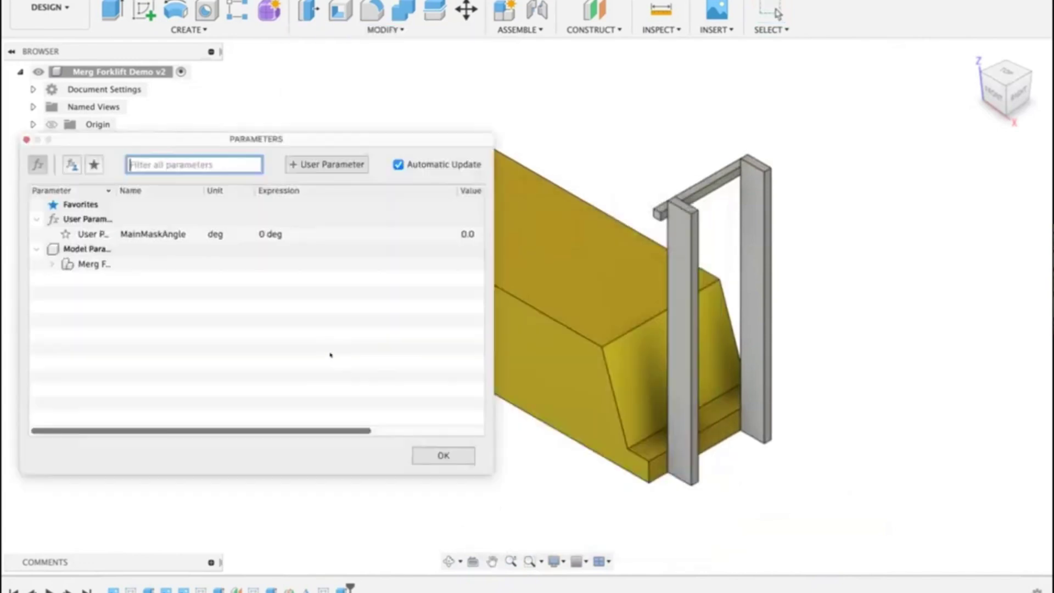
click(283, 232)
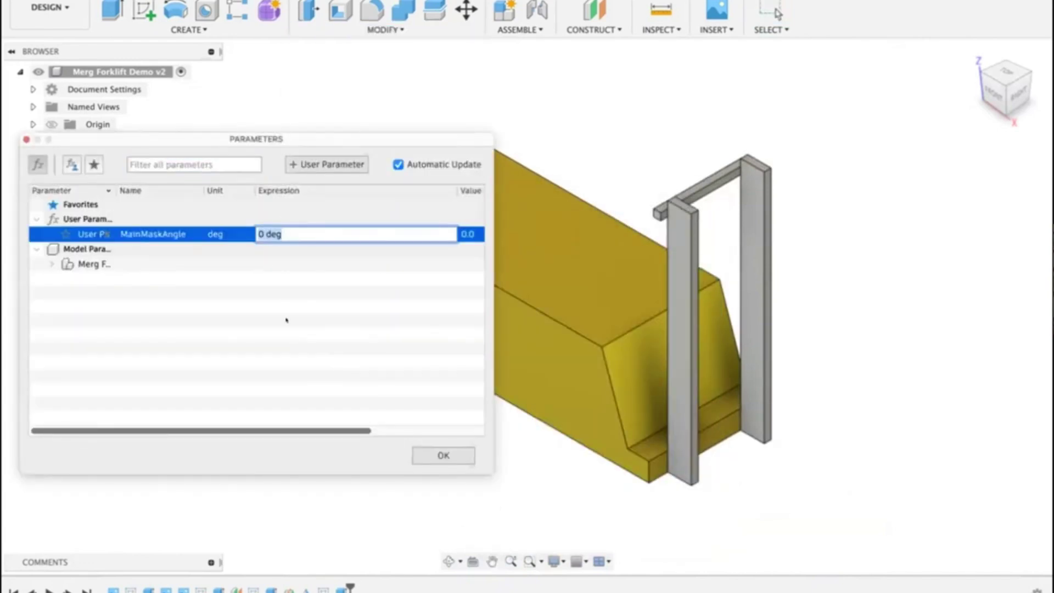
text(7)
key(Return)
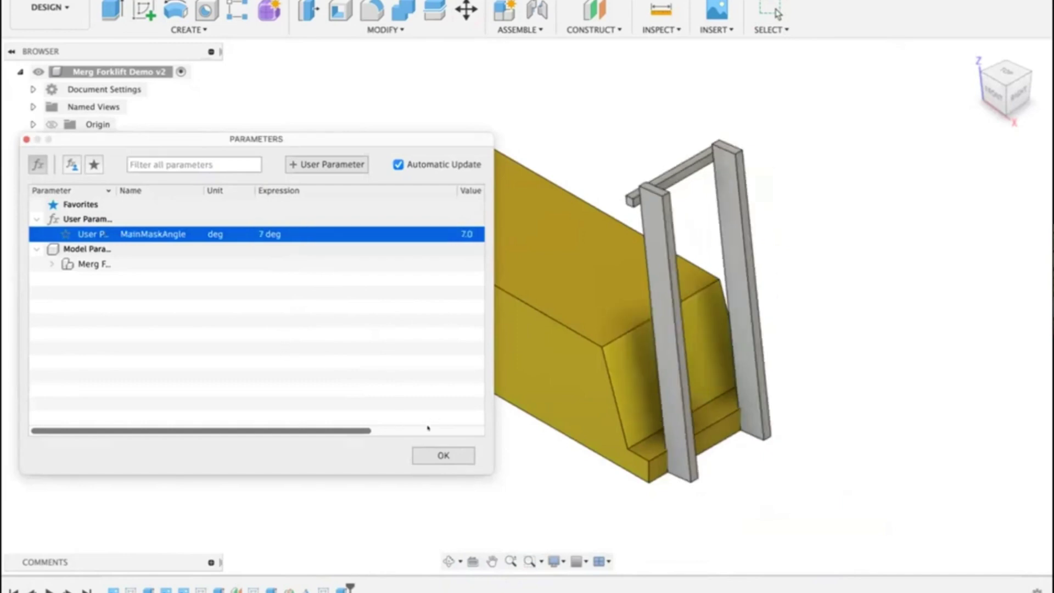
click(443, 455)
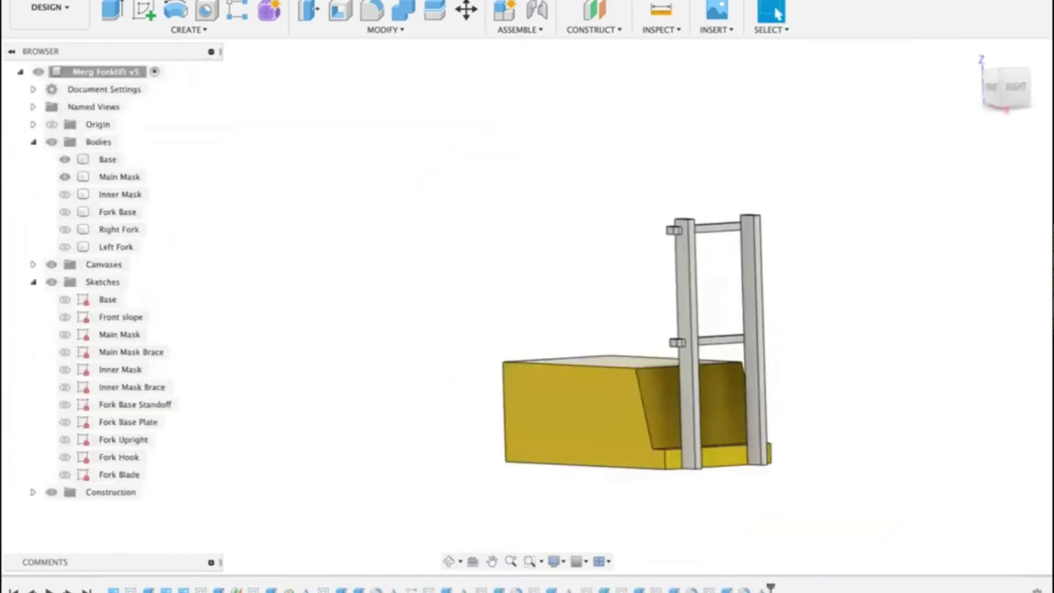
click(659, 230)
scroll(664, 225, up, 10)
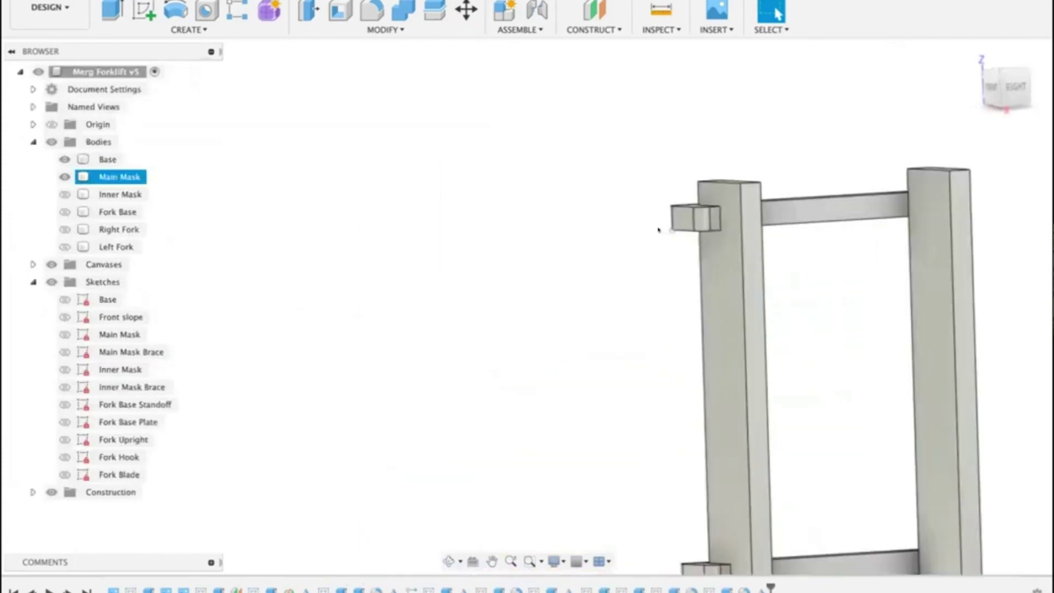
click(624, 195)
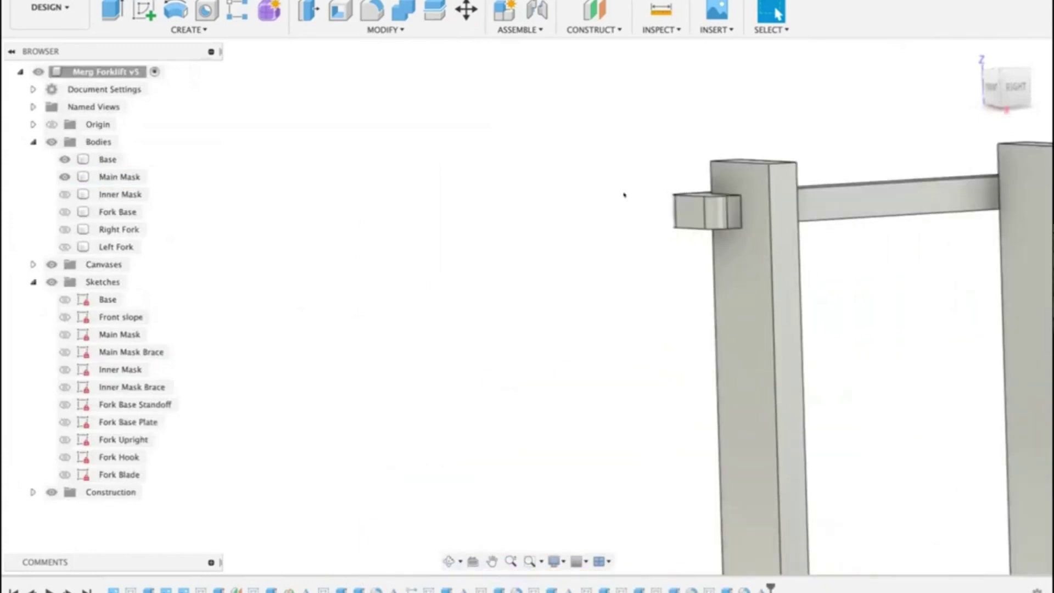
click(695, 211)
click(659, 179)
mouse_move(669, 148)
shift+middle_down()
mouse_move(612, 193)
mouse_move(647, 219)
mouse_move(635, 261)
mouse_move(649, 278)
mouse_move(658, 159)
shift+middle_up()
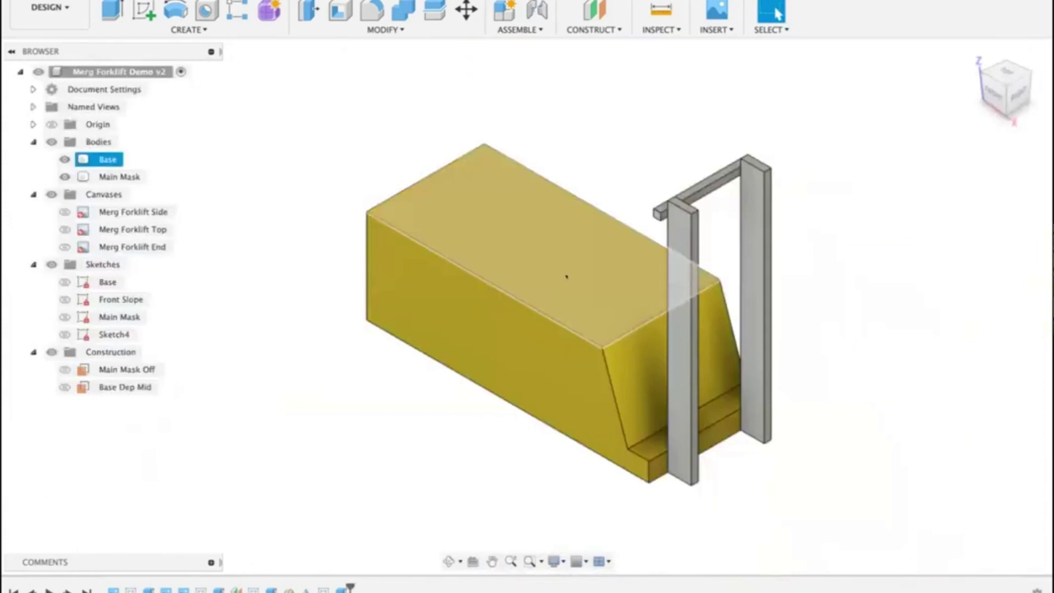
click(661, 211)
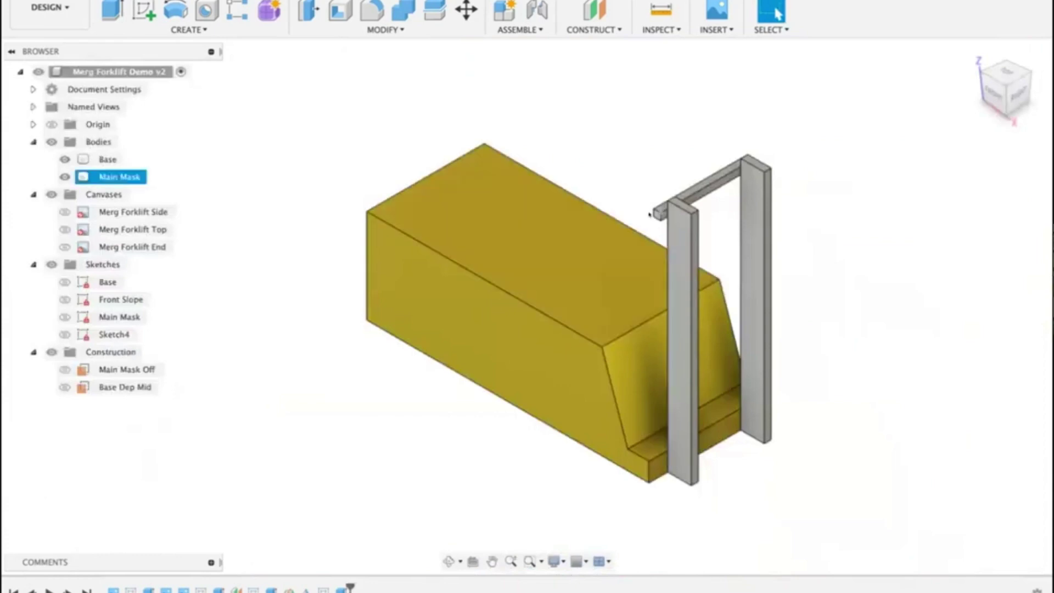
Step: Extrude the mast-top stub's end face a further 5 mm, joined to the Main Mask body
scroll(631, 209, up, 6)
click(623, 207)
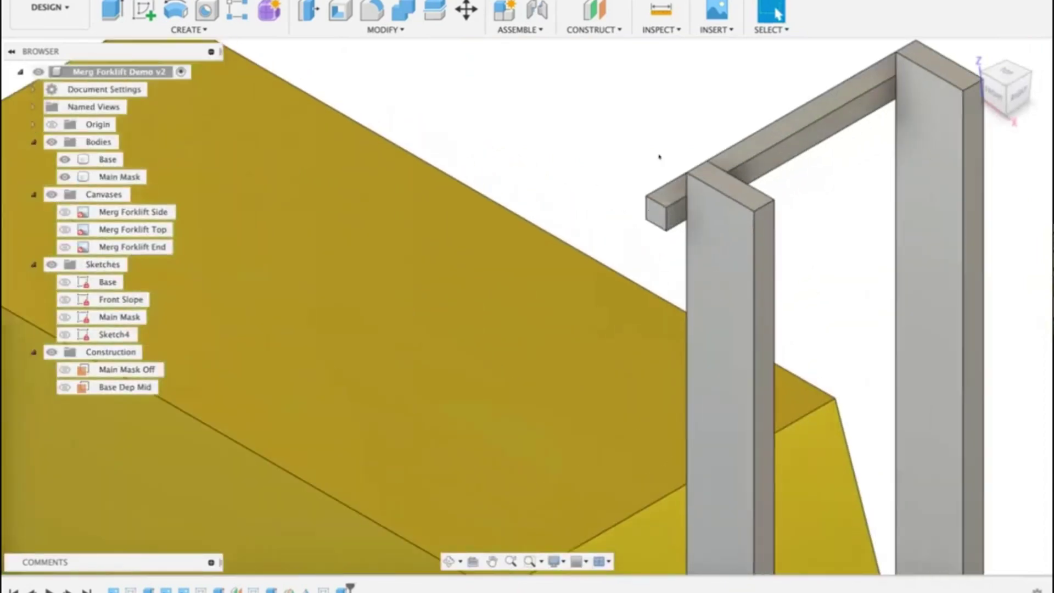
click(656, 212)
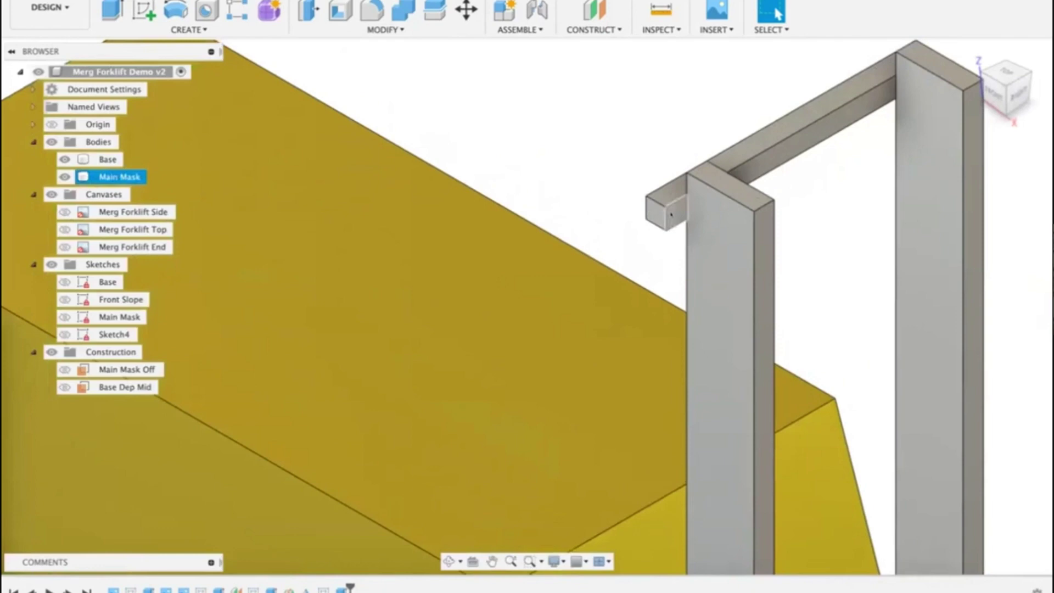
click(670, 215)
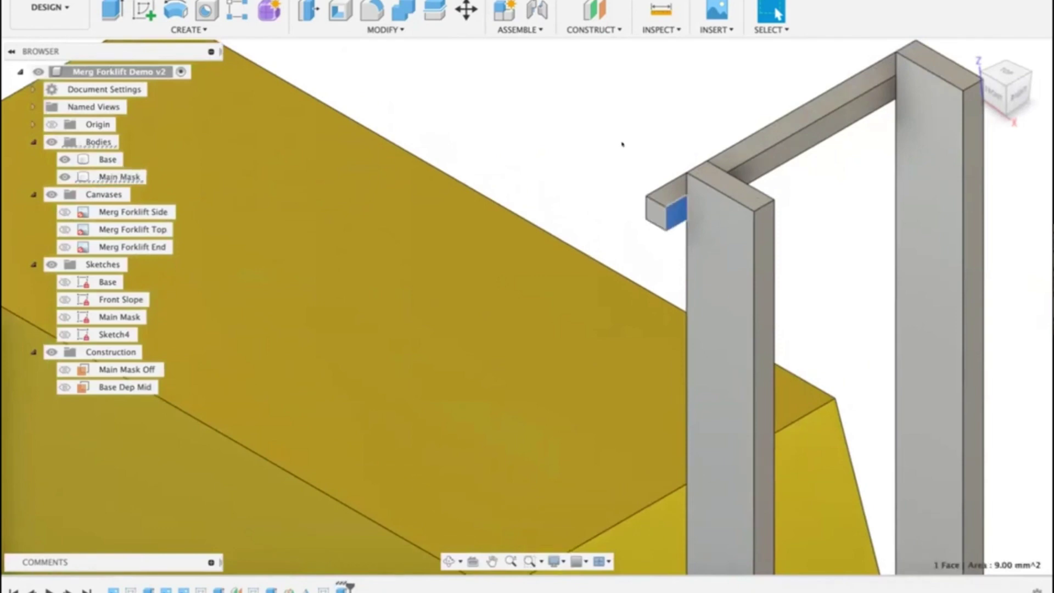
key(e)
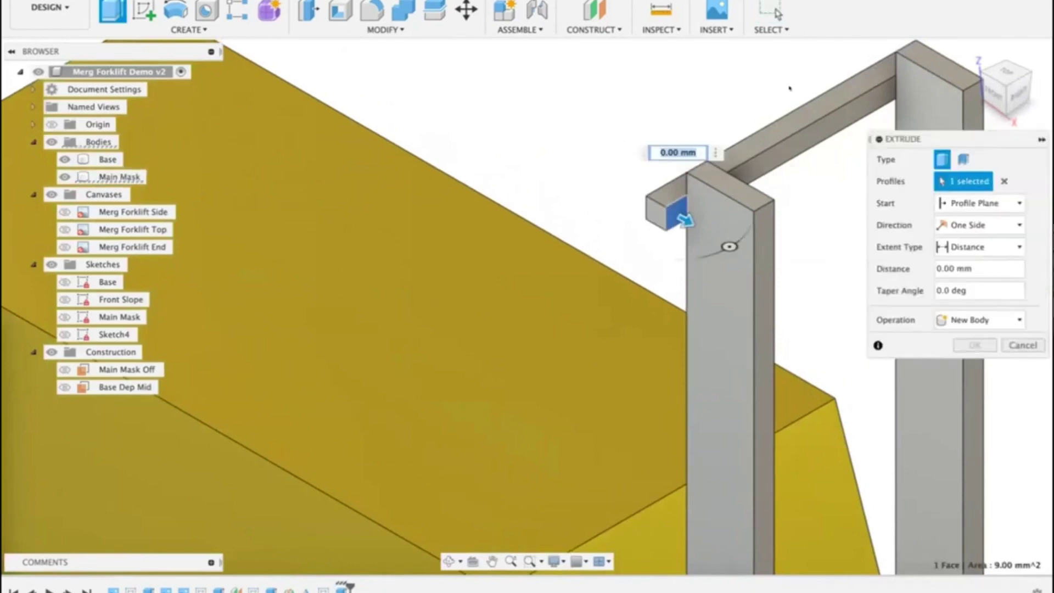
click(992, 93)
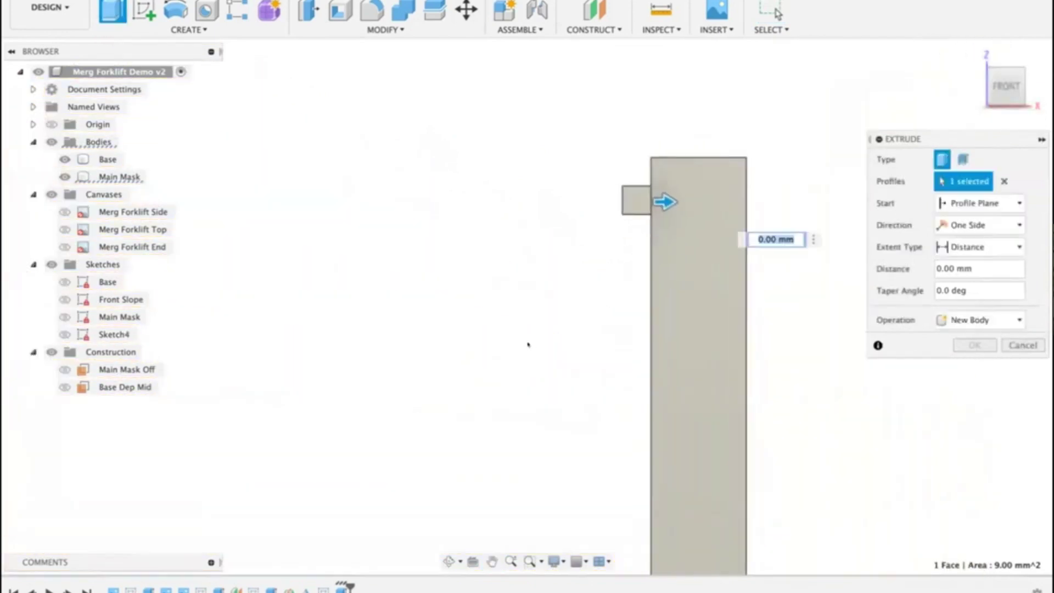
click(64, 212)
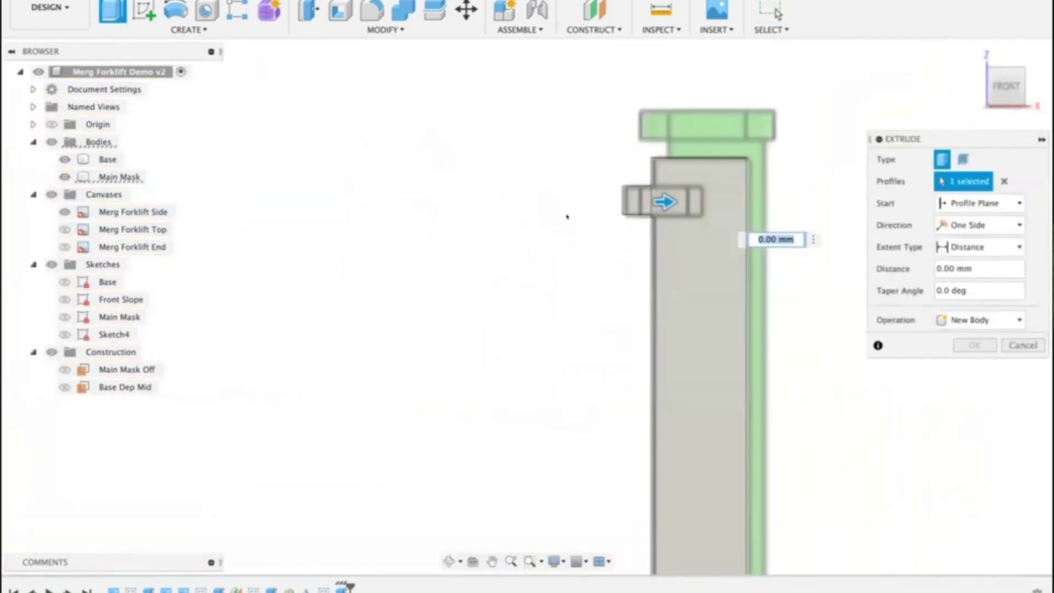
drag(658, 193, 705, 194)
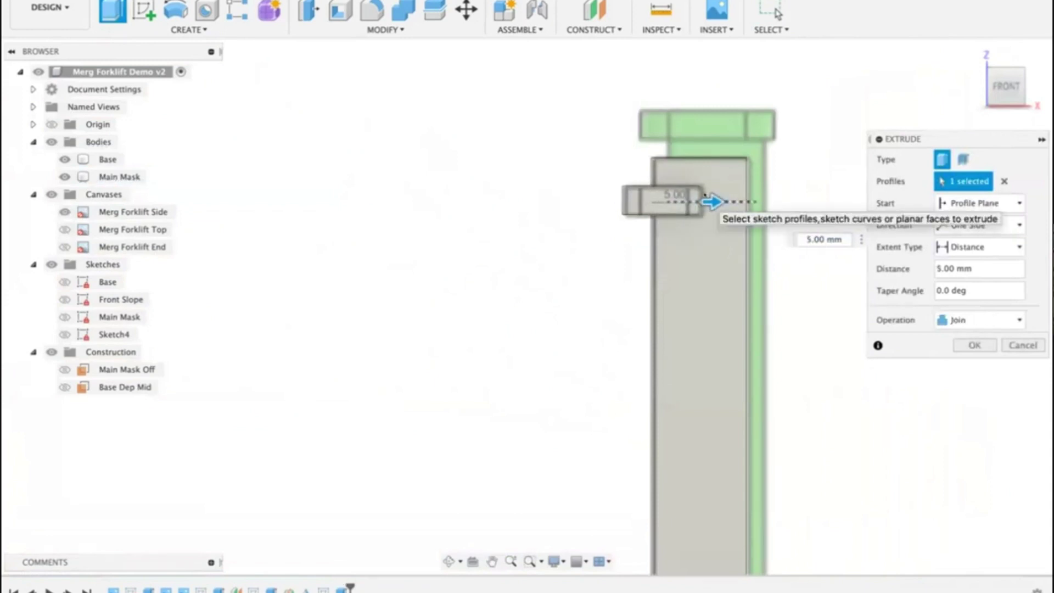
click(988, 346)
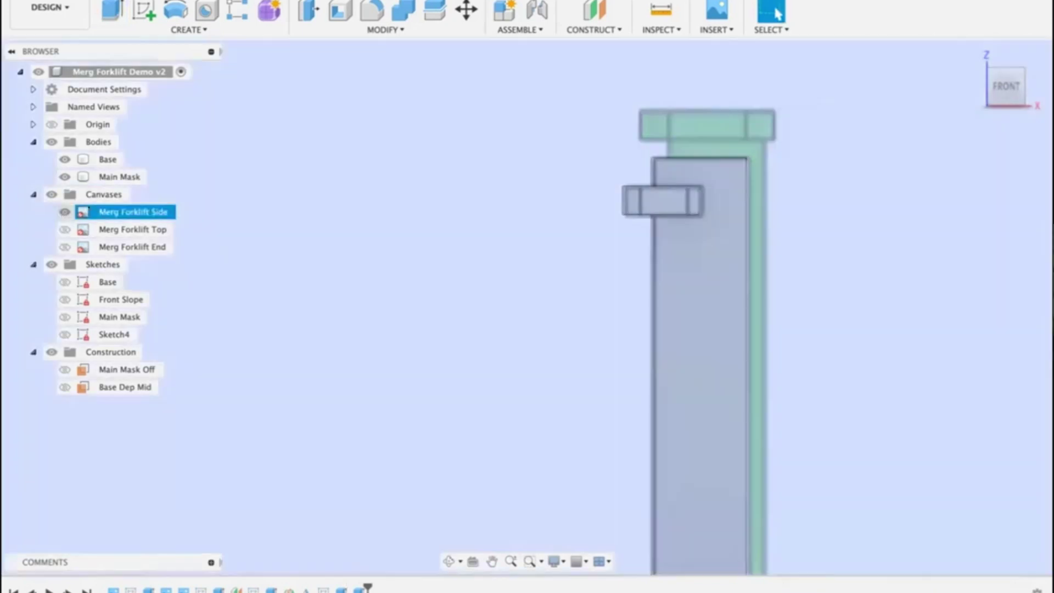
click(65, 212)
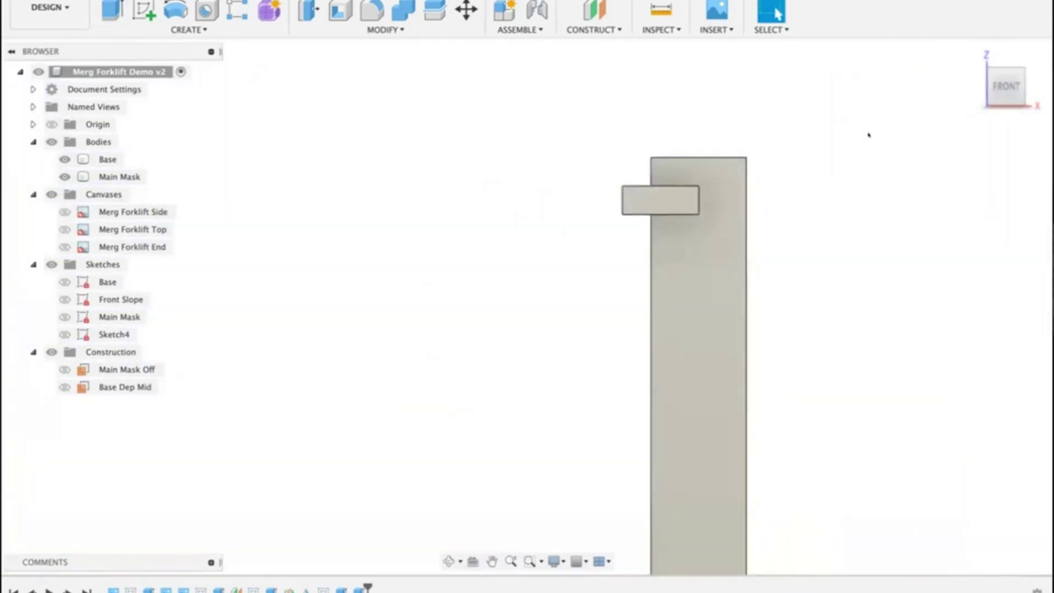
Step: Fillet the stub's two end edges with a 1.75 mm radius
shift+middle_drag(869, 135, 848, 160)
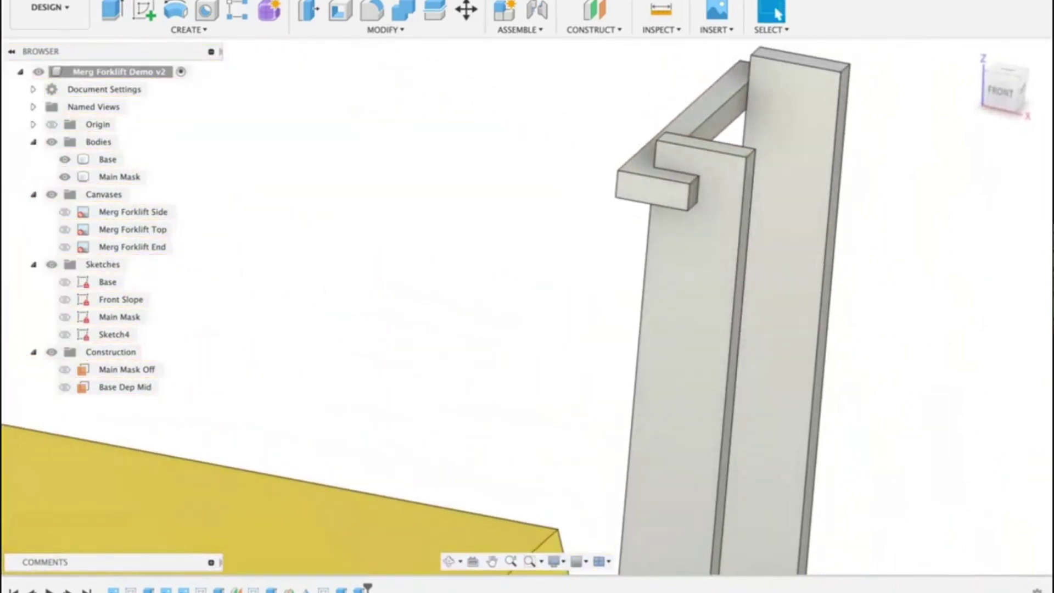
click(371, 10)
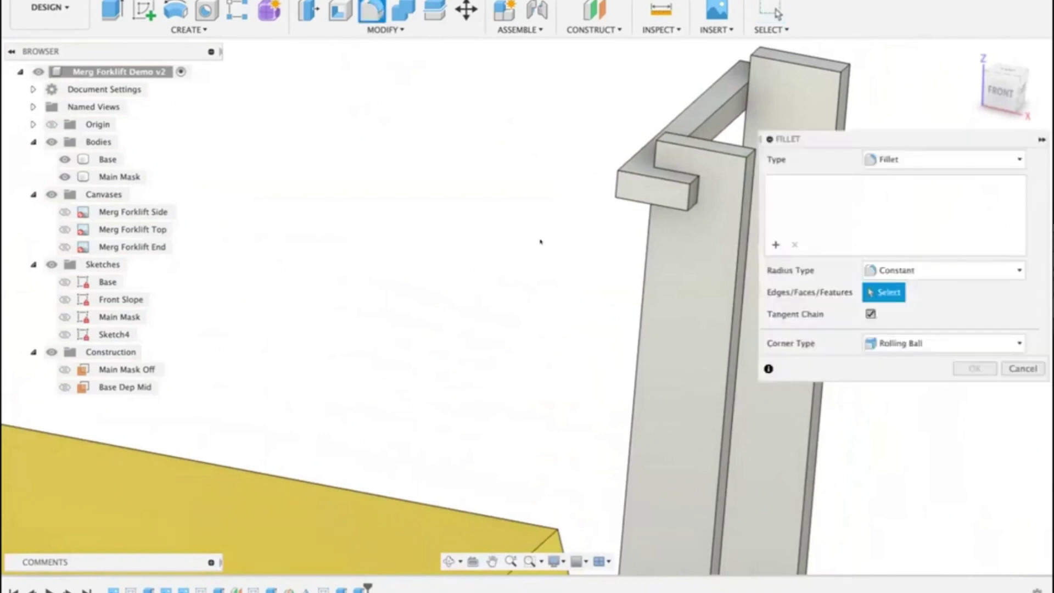
click(683, 191)
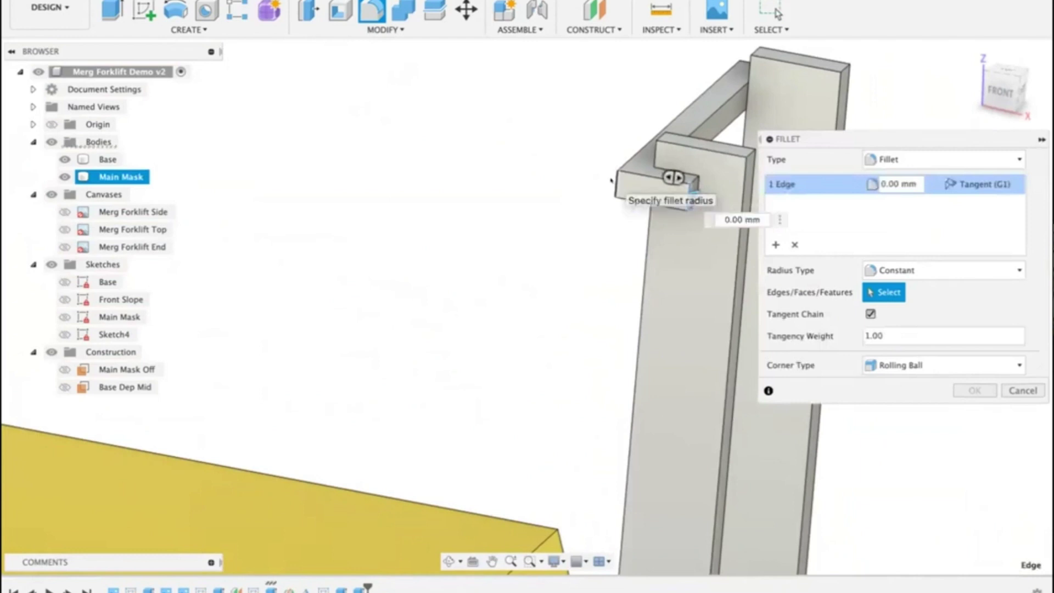
click(689, 198)
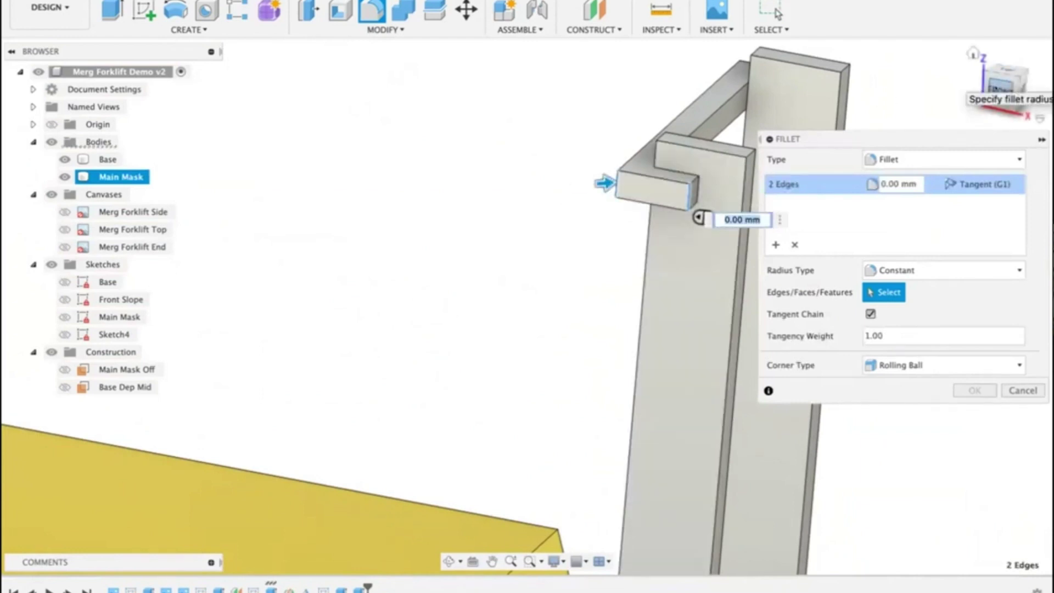
click(1001, 82)
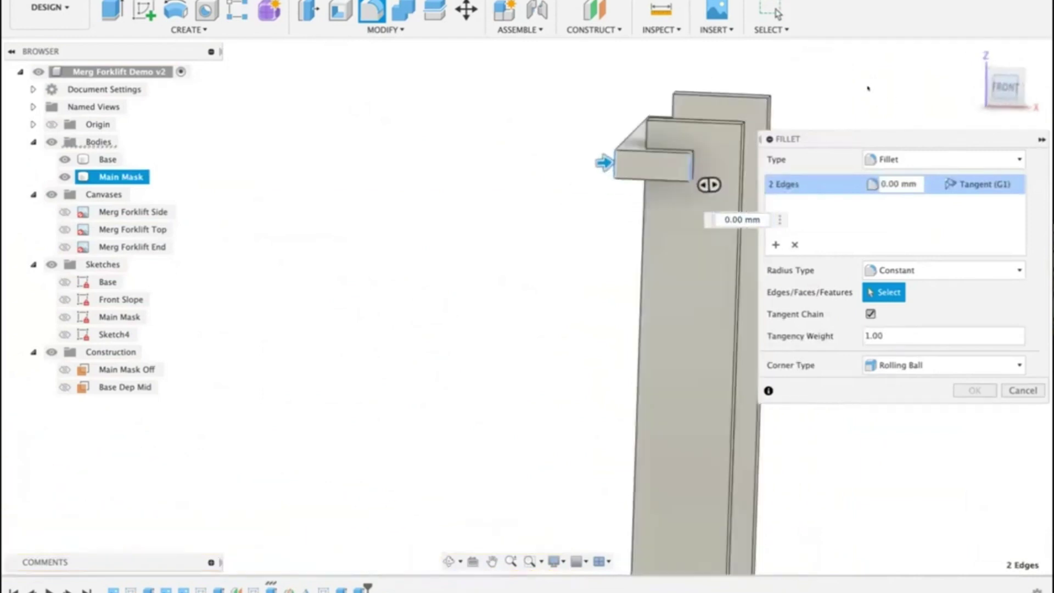
click(65, 211)
scroll(623, 149, up, 5)
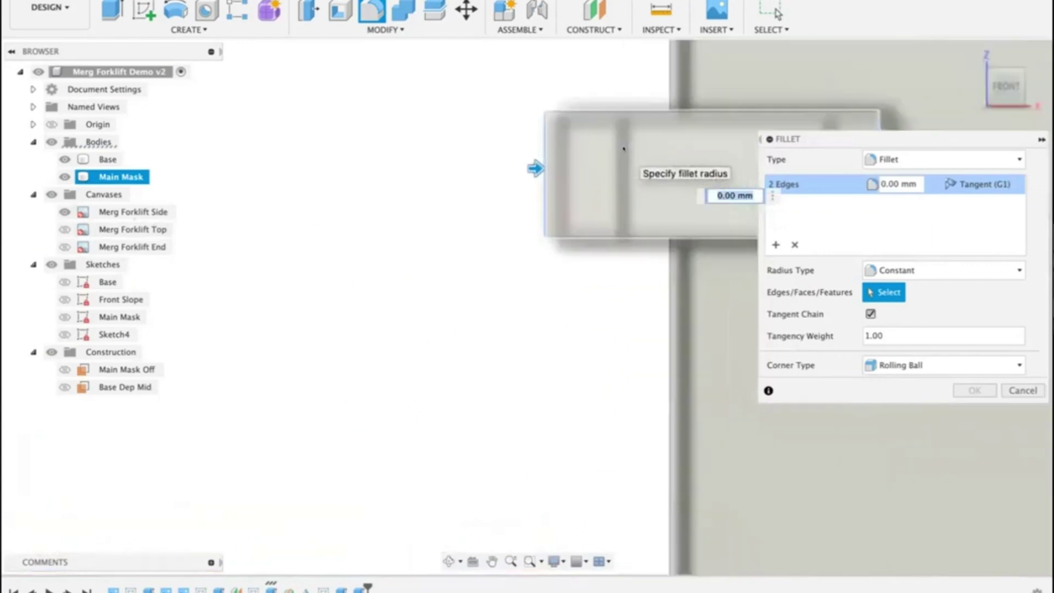
drag(535, 168, 557, 167)
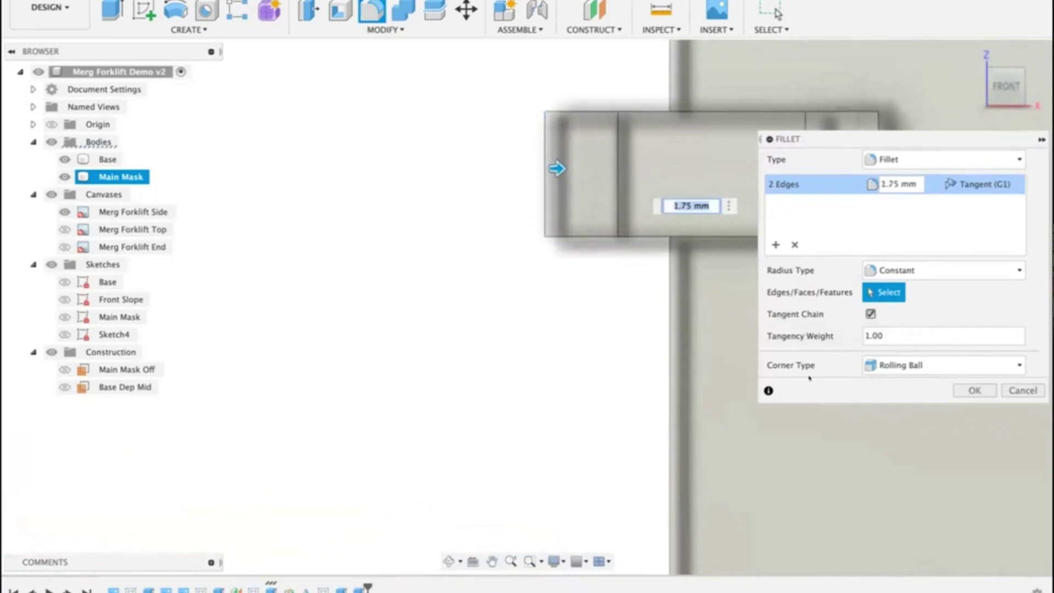
click(960, 391)
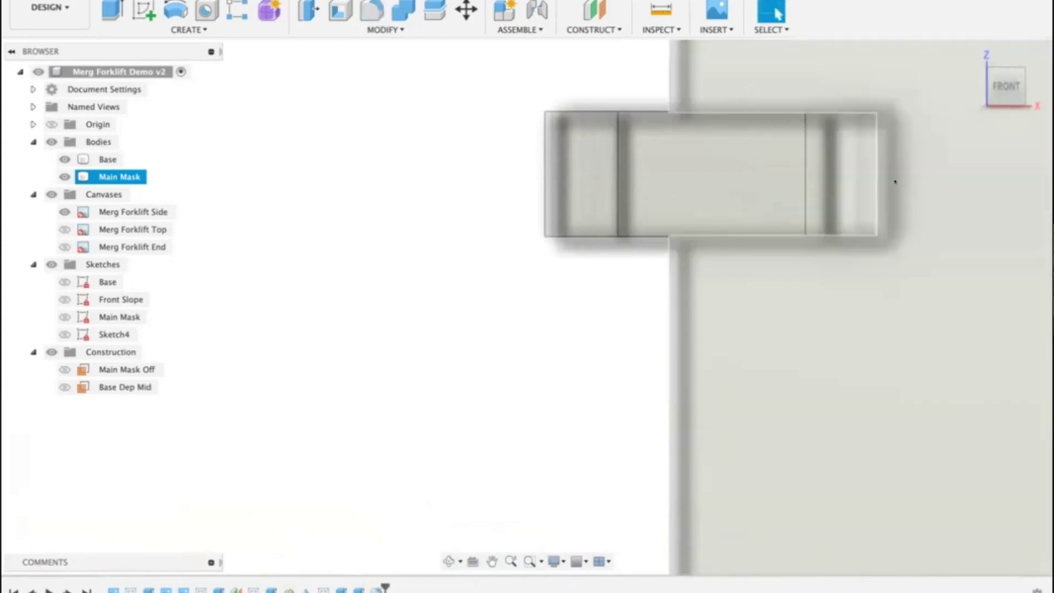
scroll(894, 182, down, 8)
Step: Hide the Merg Forklift Top image, orbit to view the mast frame, and open CREATE
click(65, 229)
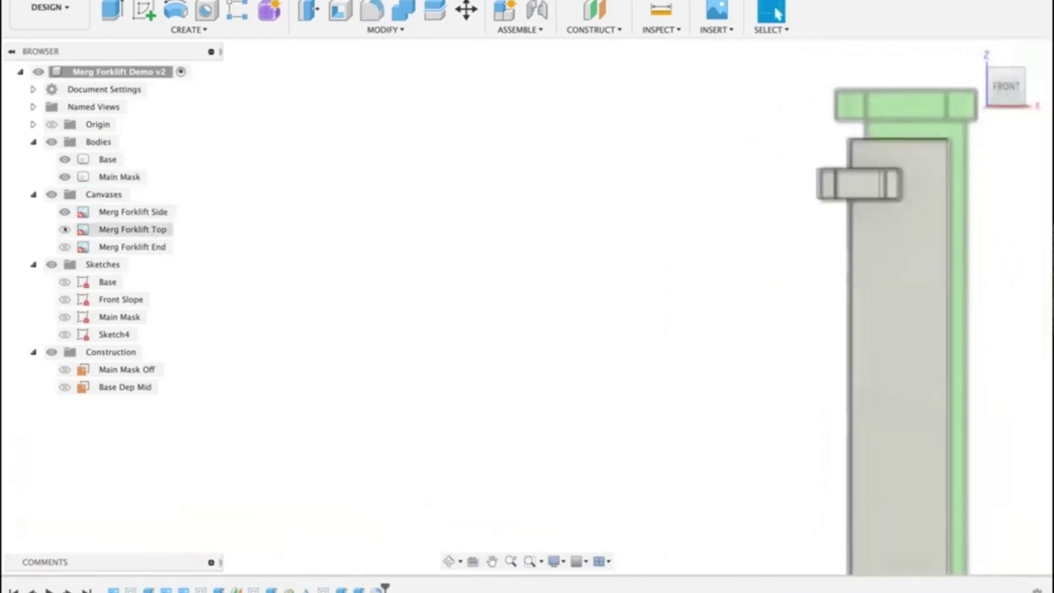
click(65, 229)
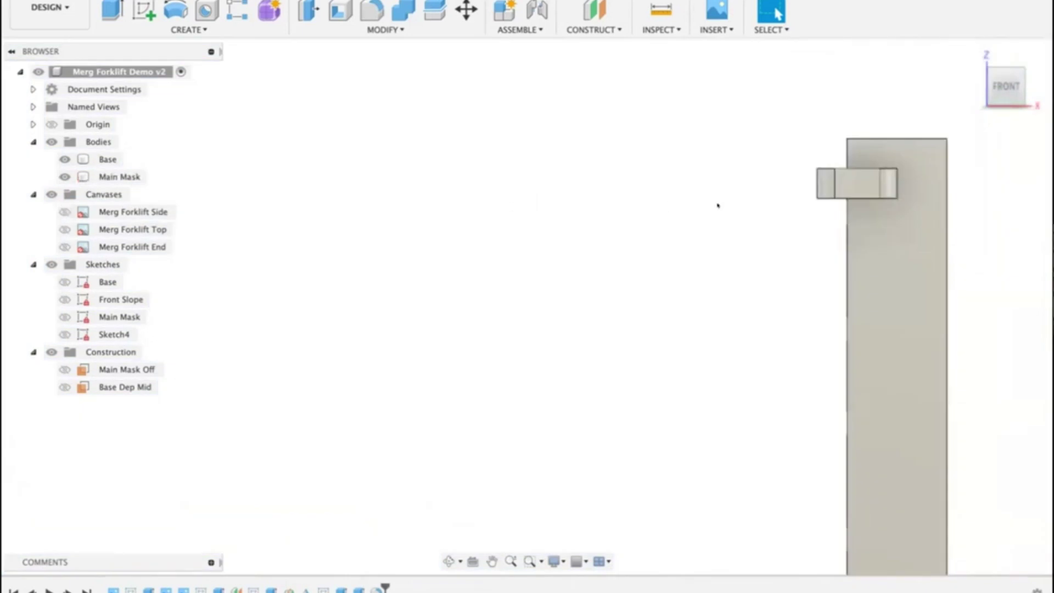
shift+middle_drag(718, 205, 737, 219)
click(739, 217)
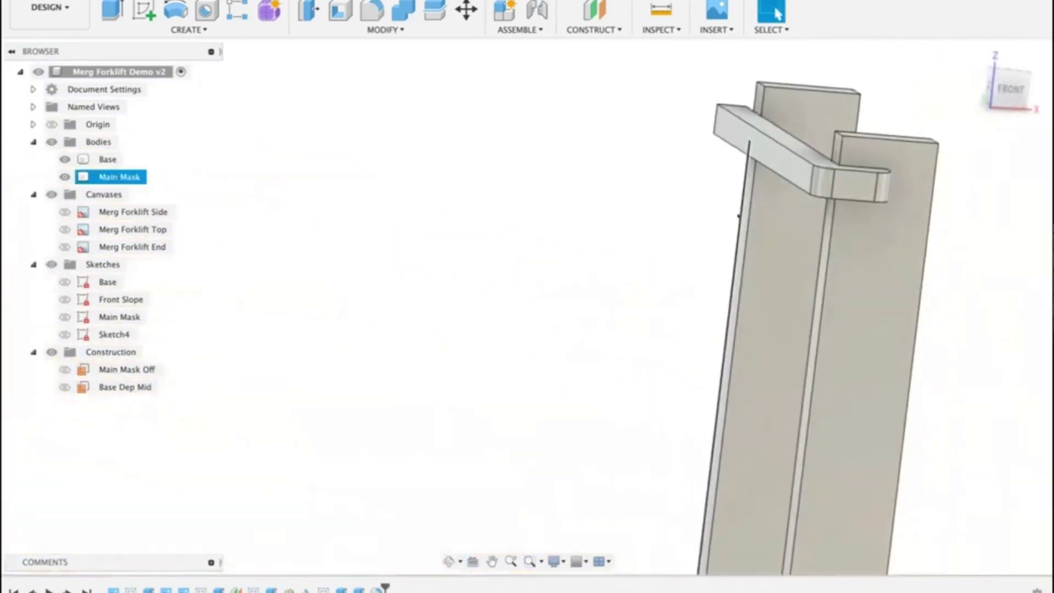
click(635, 110)
middle_drag(635, 110, 415, 146)
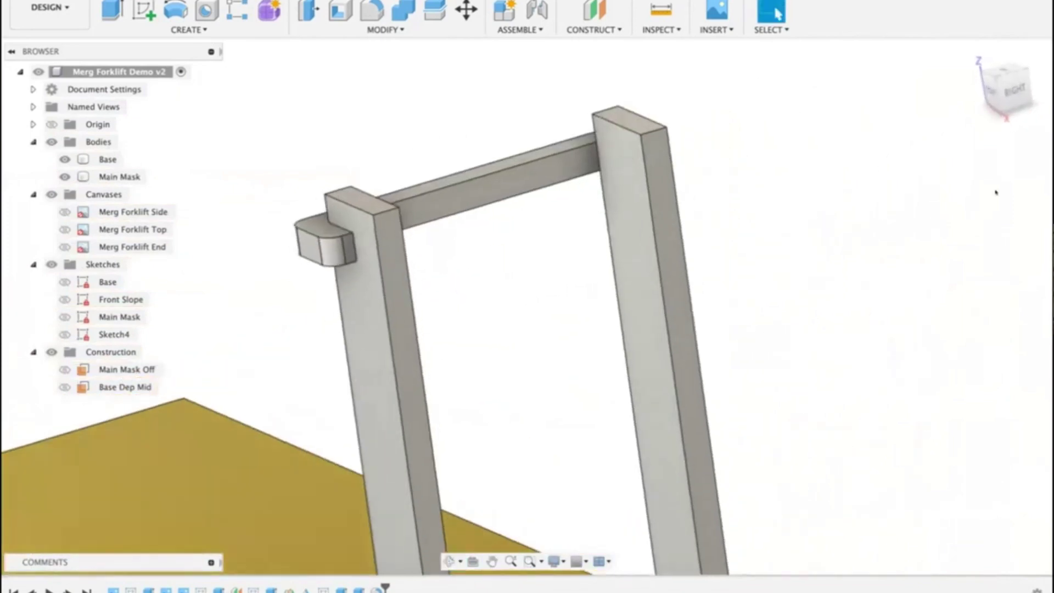
shift+middle_drag(995, 192, 926, 194)
drag(926, 194, 938, 193)
key(Escape)
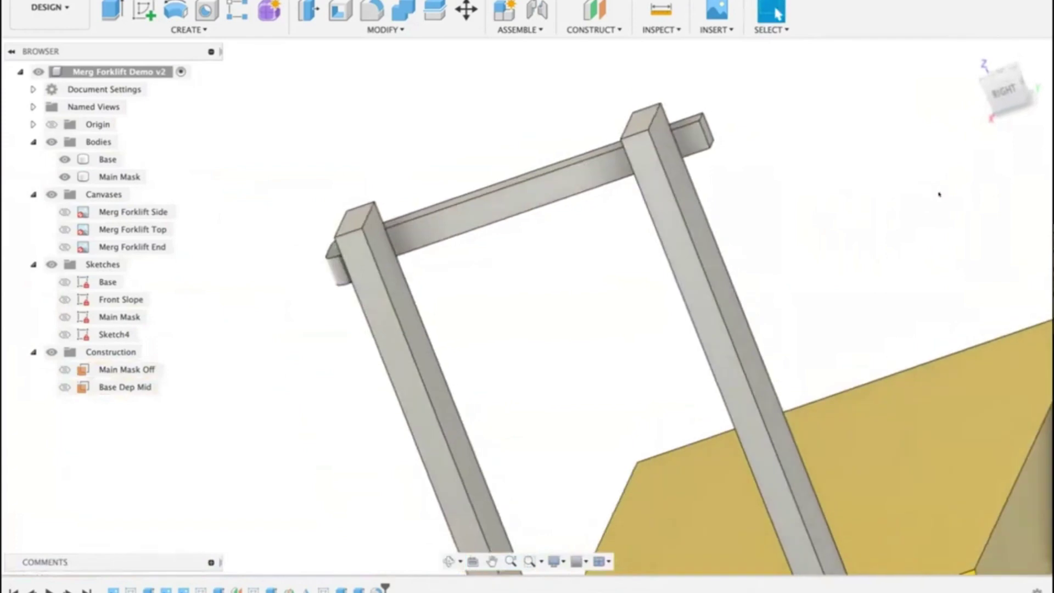
click(188, 29)
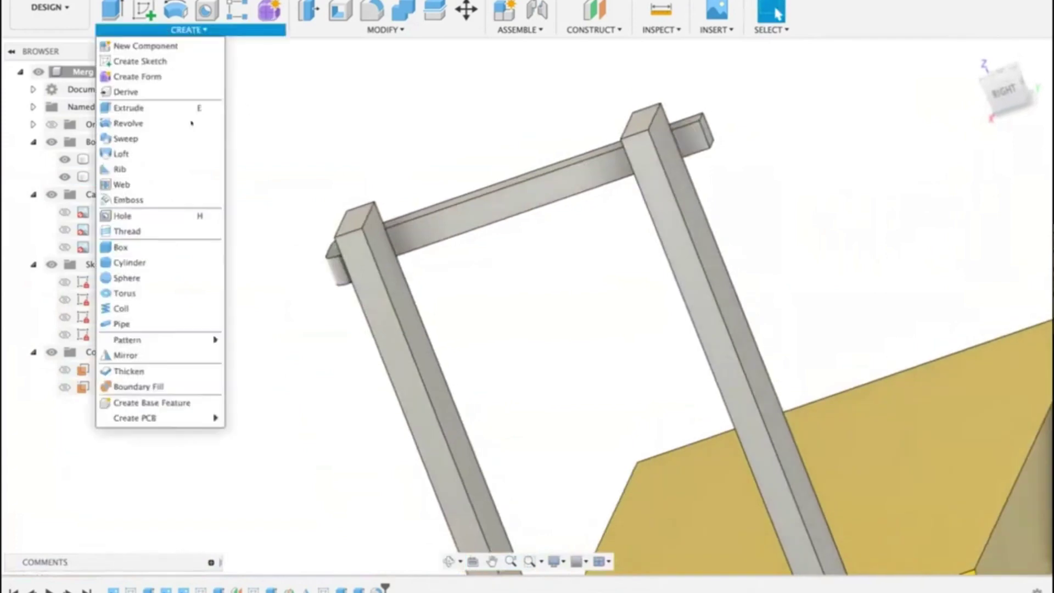
Step: Start a Features mirror of the stub's Extrude5 and Fillet1
click(136, 354)
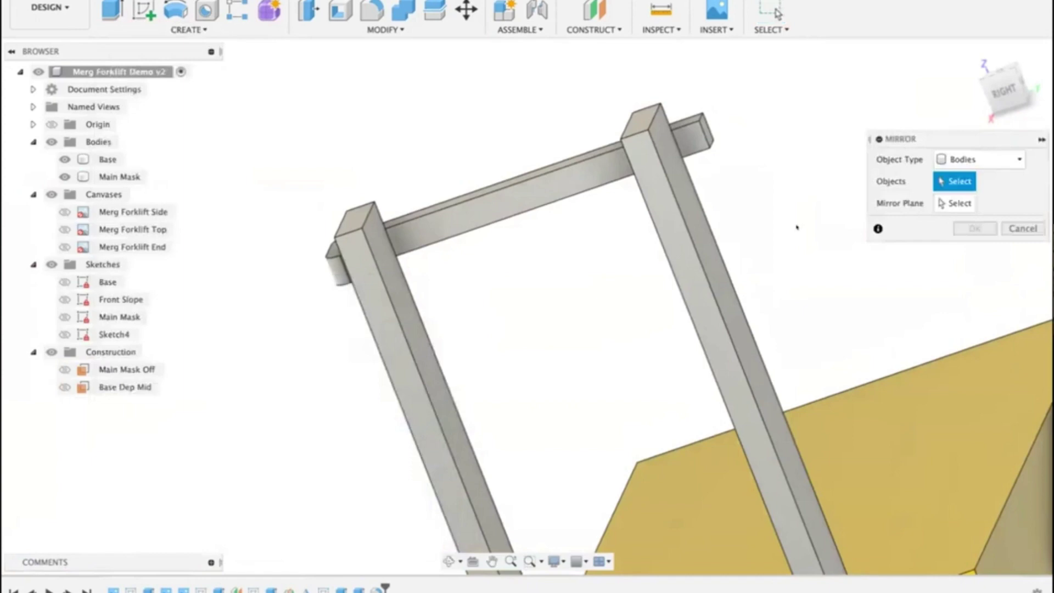
click(1008, 158)
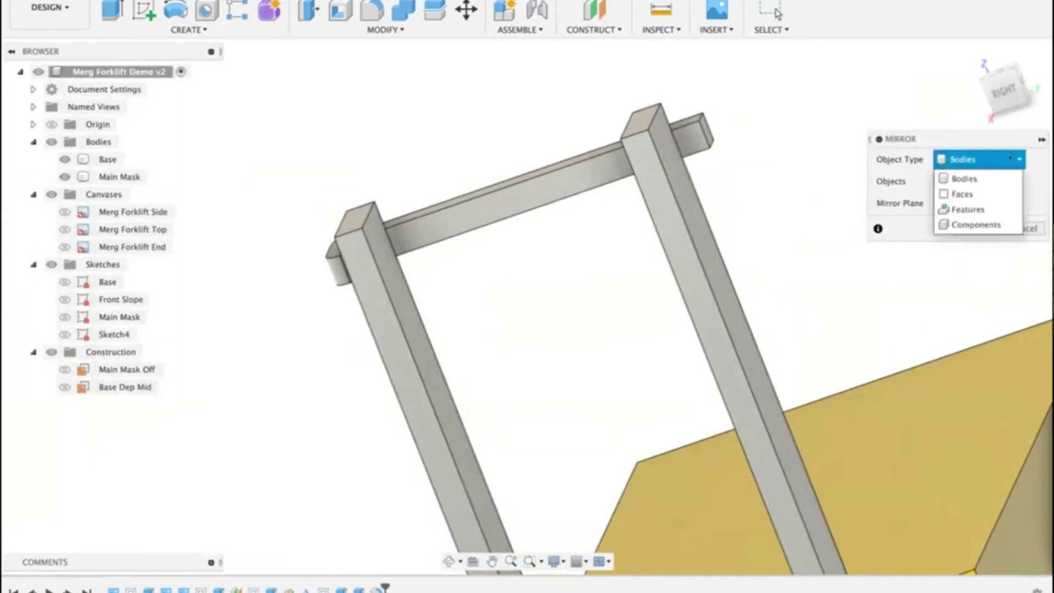
click(969, 205)
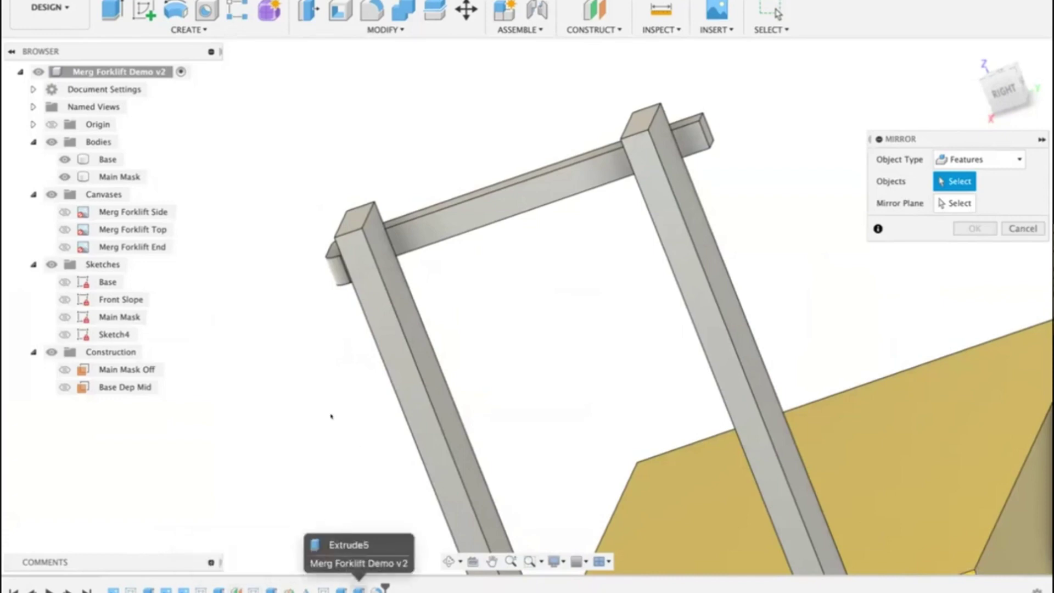
shift+middle_drag(331, 418, 311, 297)
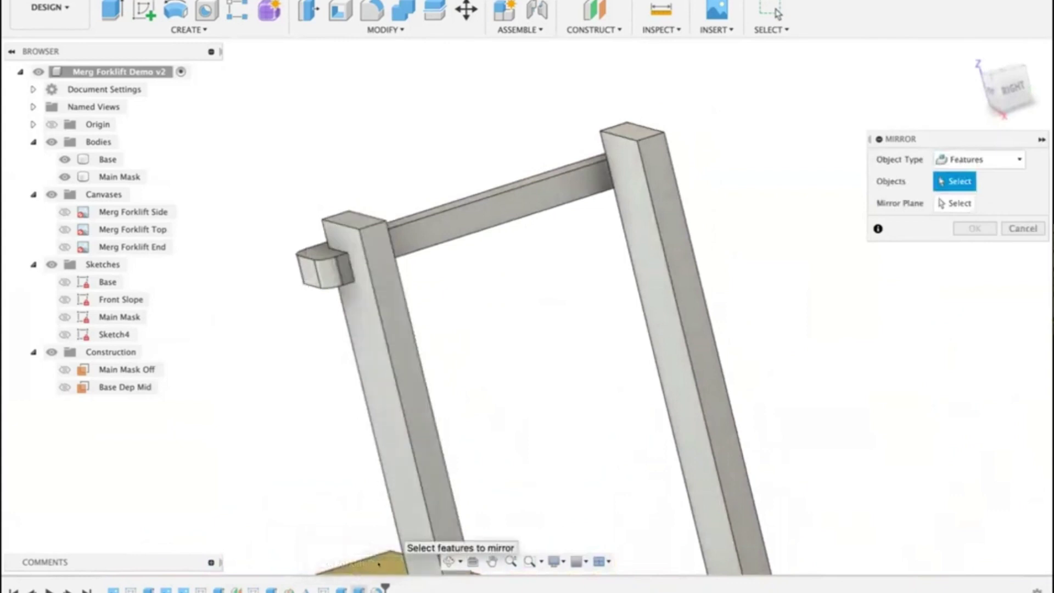
click(359, 588)
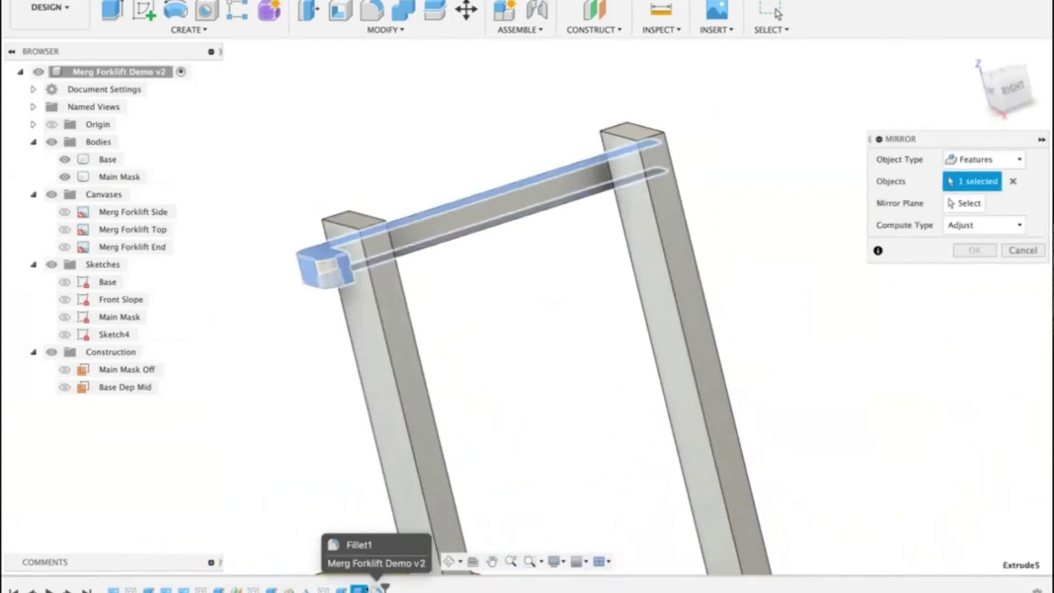
click(376, 588)
middle_drag(462, 403, 639, 392)
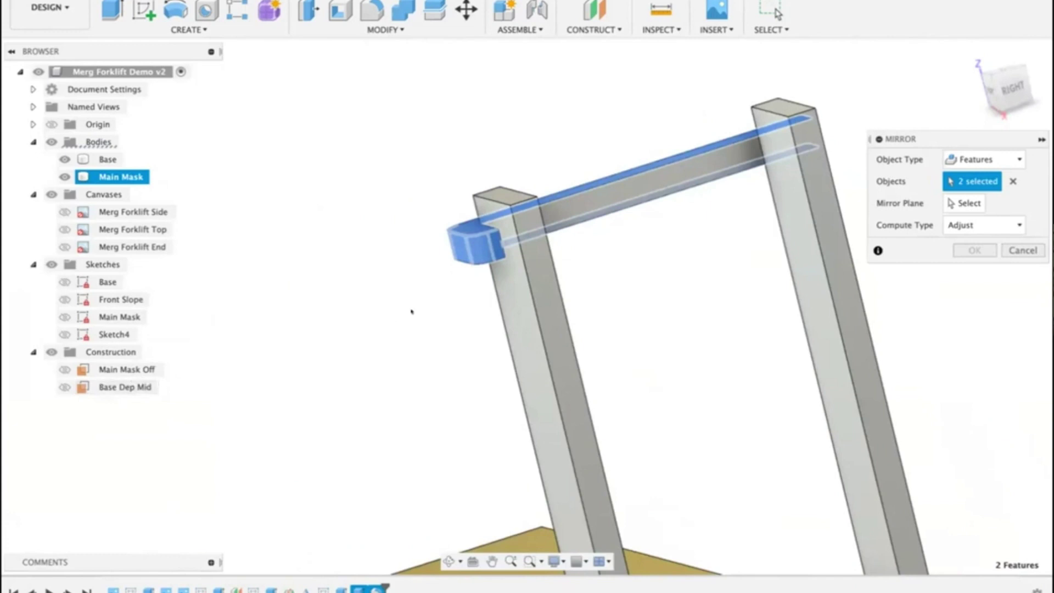
Step: Mirror them across the Base Dep Mid plane onto the other mast
click(964, 203)
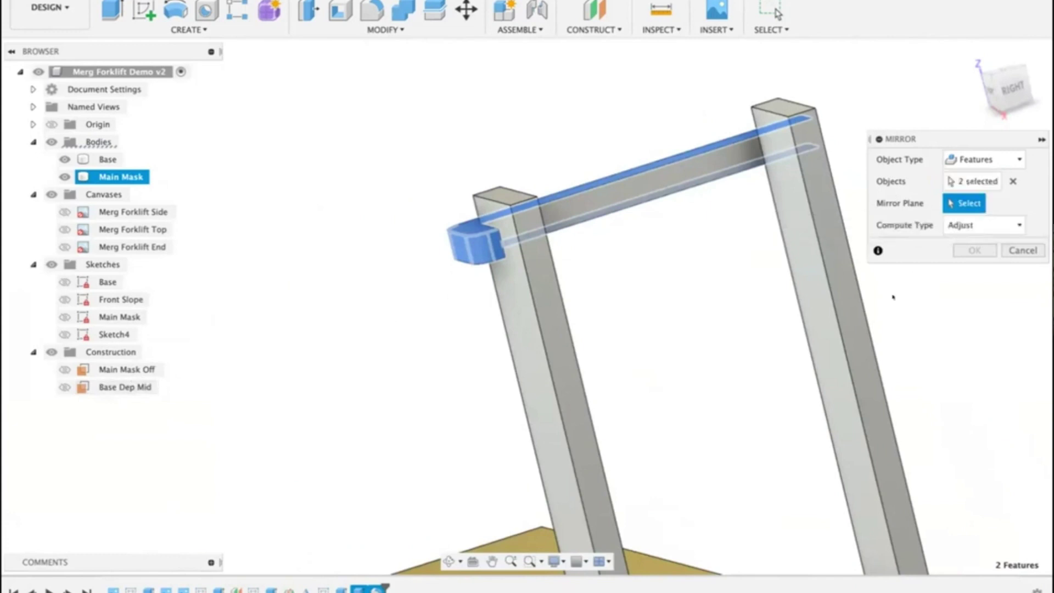
click(100, 384)
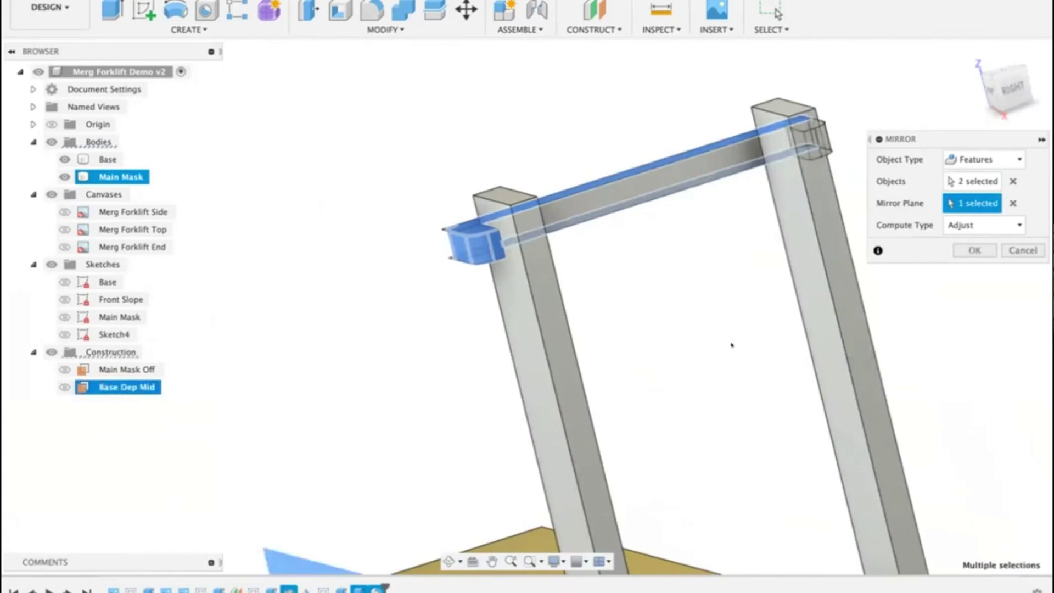
shift+middle_drag(763, 353, 686, 439)
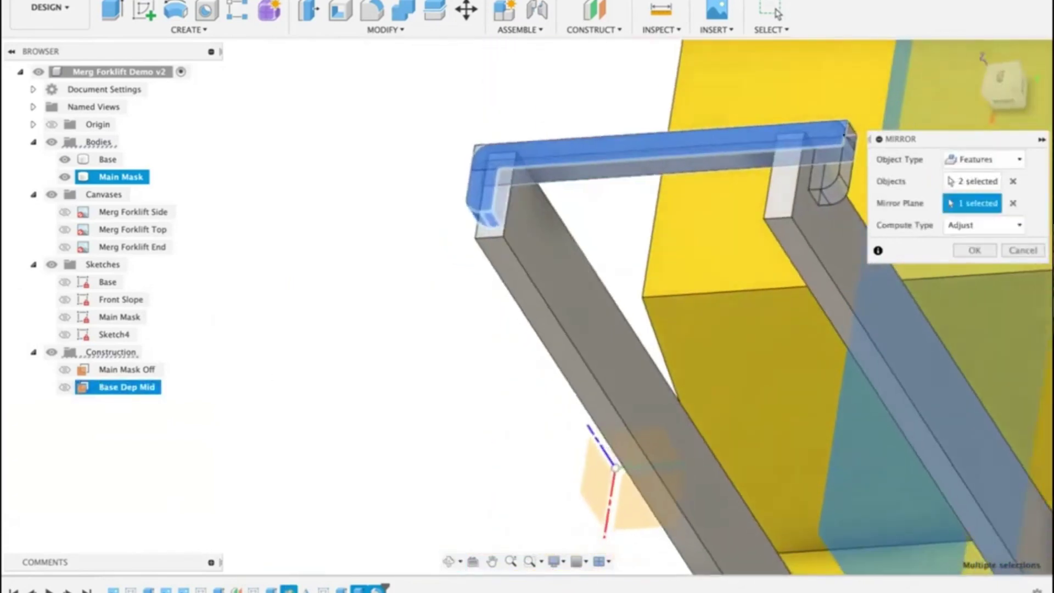
click(972, 251)
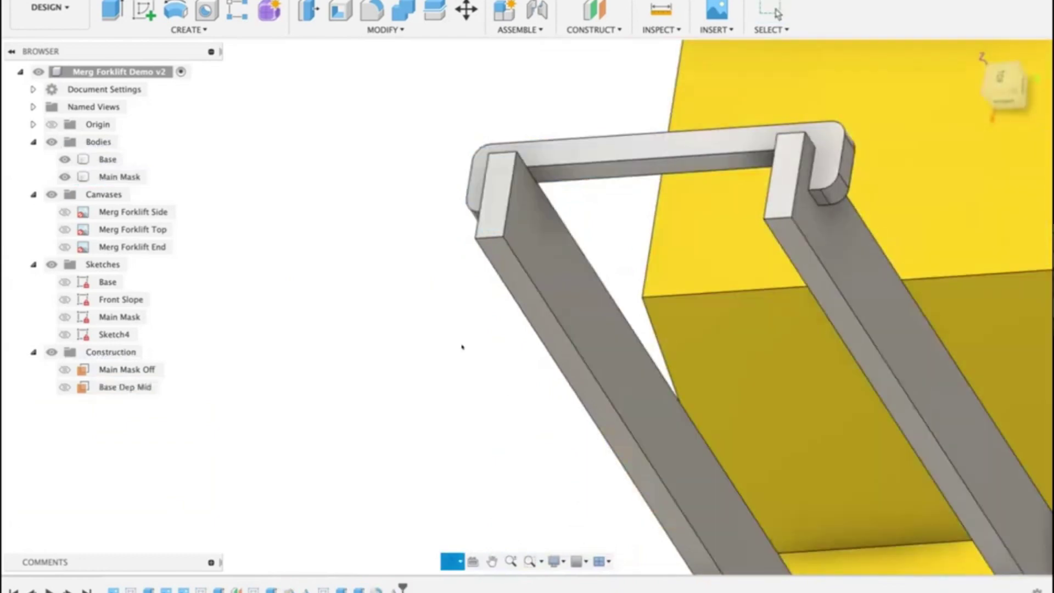
shift+middle_drag(461, 347, 555, 286)
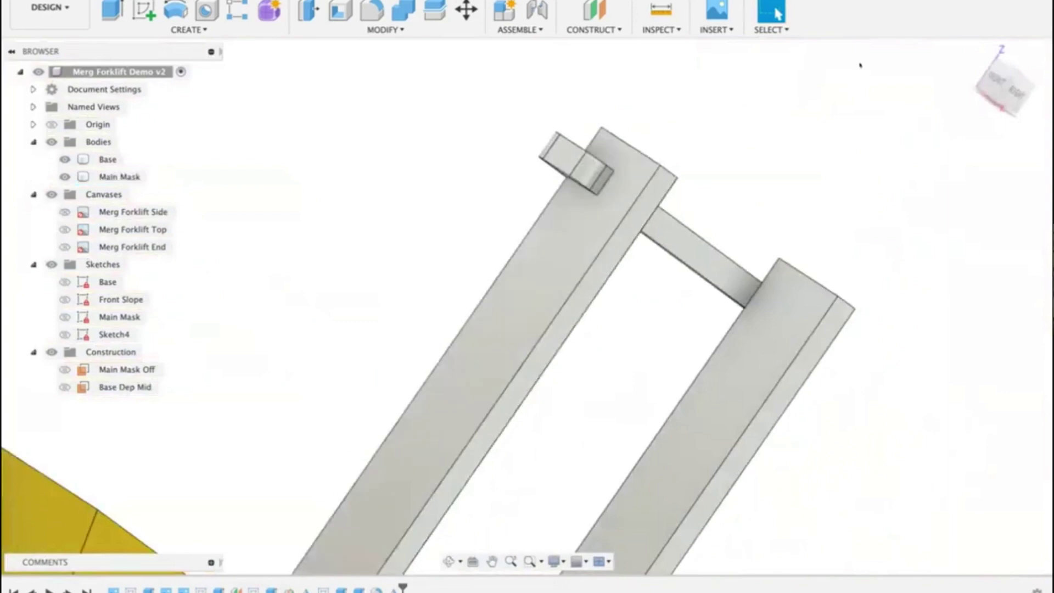
click(973, 52)
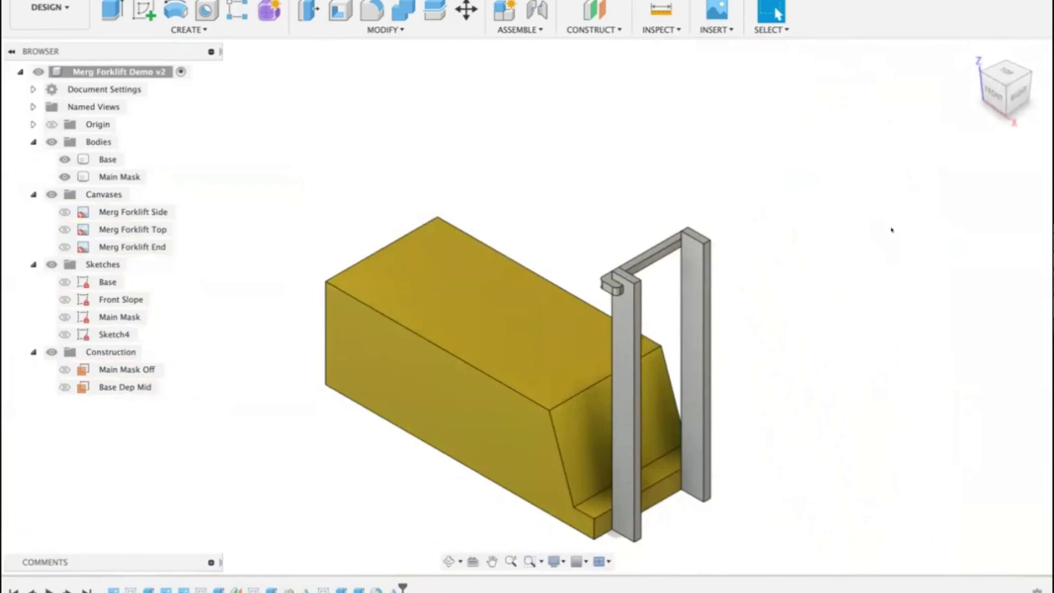
click(624, 355)
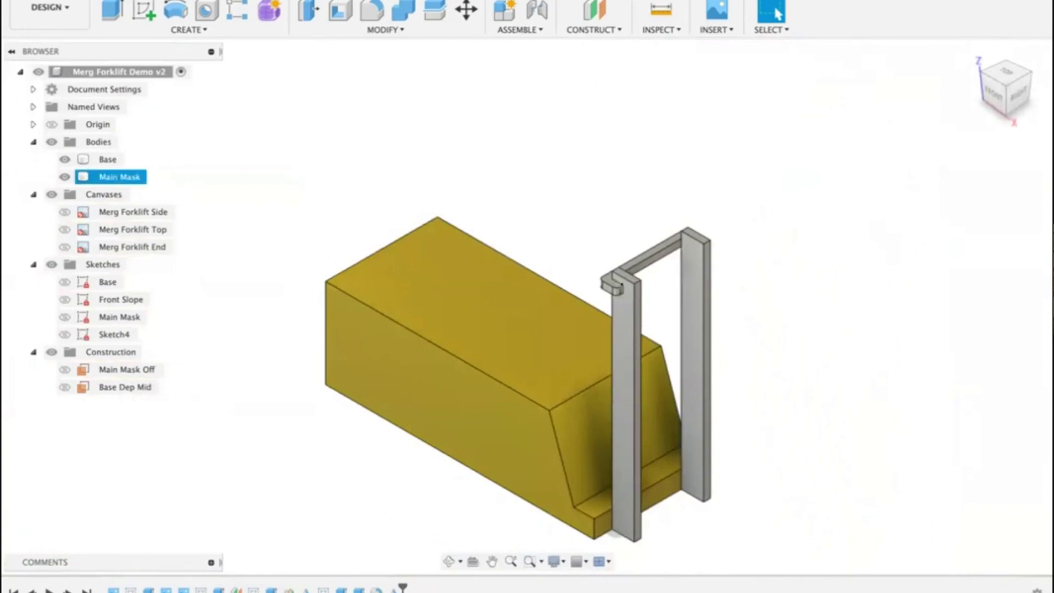
click(718, 227)
shift+middle_drag(719, 227, 764, 207)
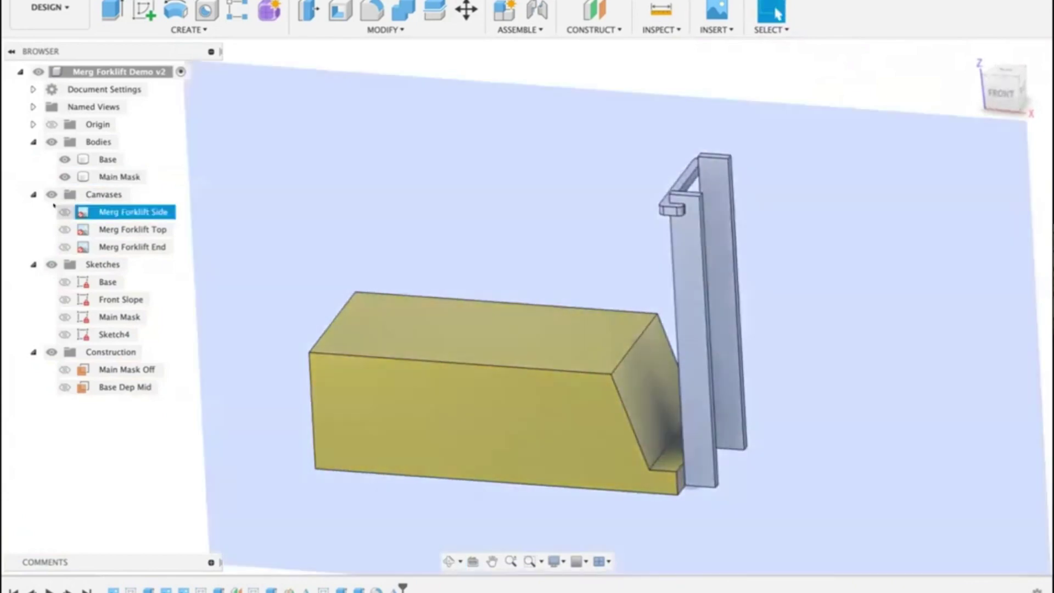
click(65, 211)
click(670, 351)
click(670, 351)
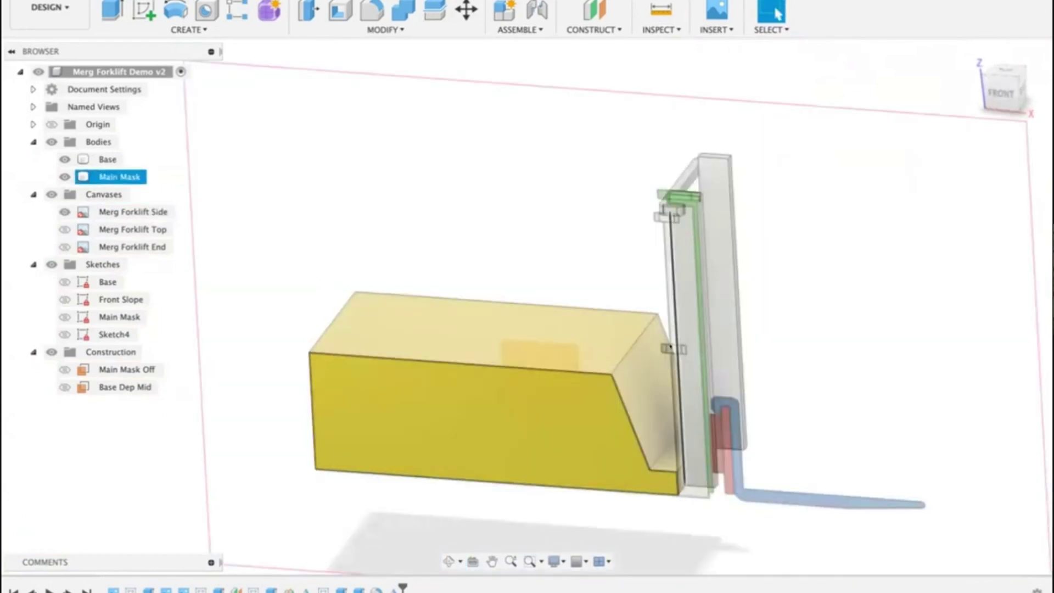
click(564, 286)
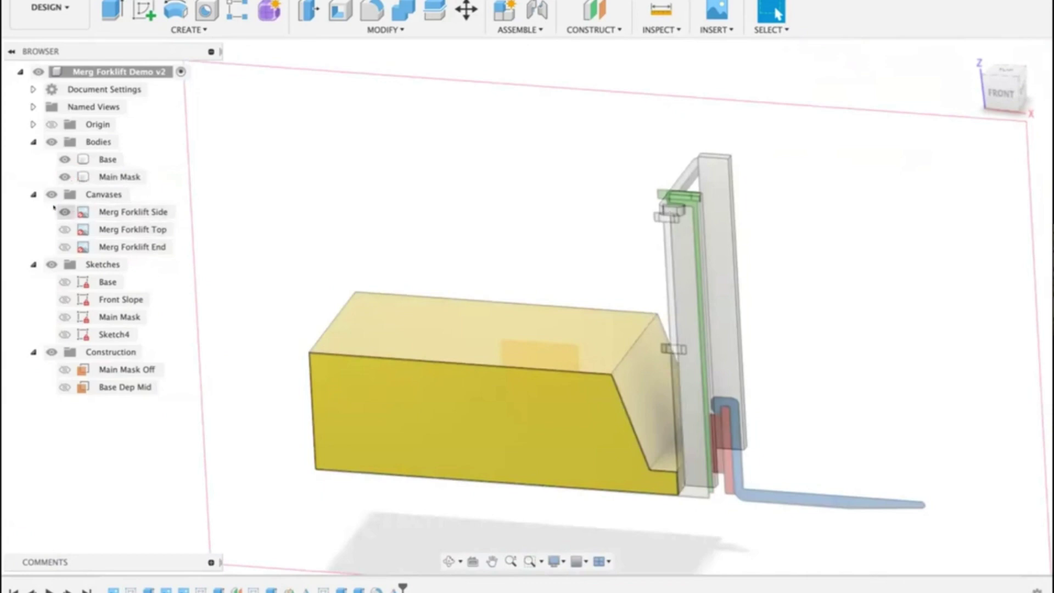
click(115, 212)
click(65, 211)
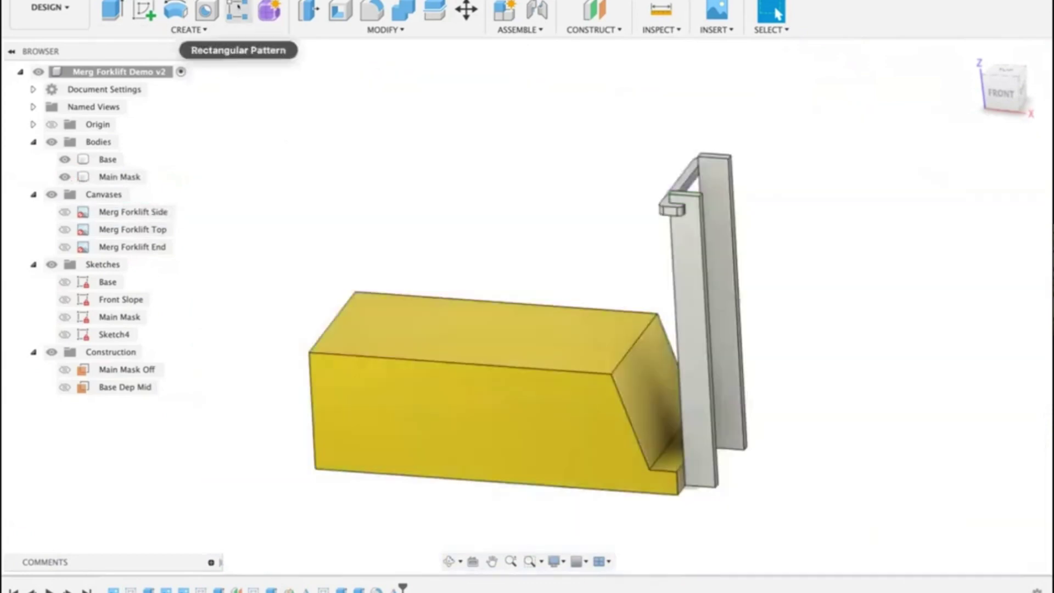
Step: Start a Rectangular Pattern with its Object Type set to Features instead of Bodies
click(237, 11)
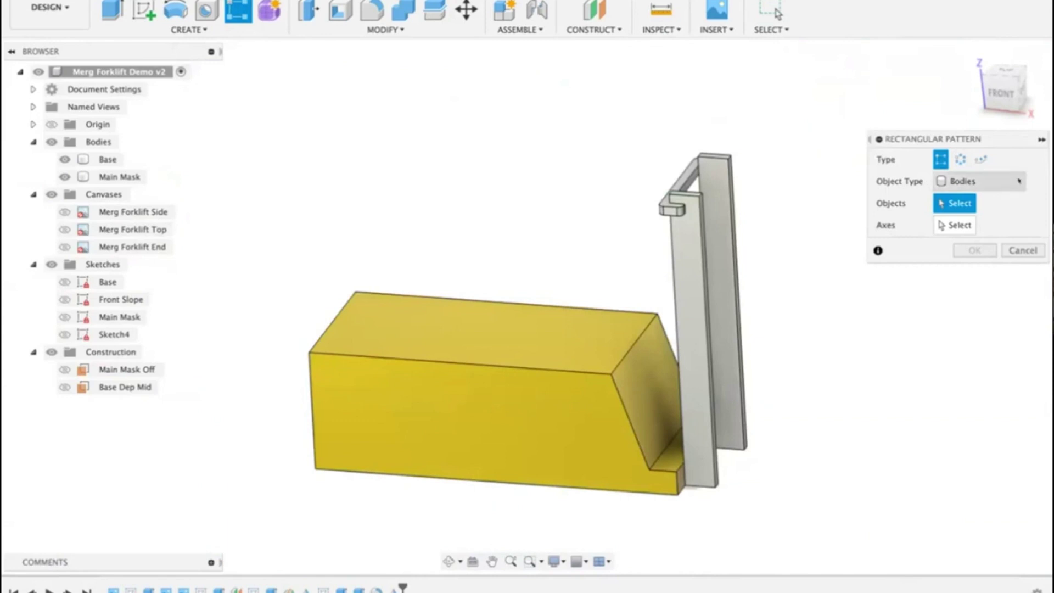
click(982, 182)
click(967, 231)
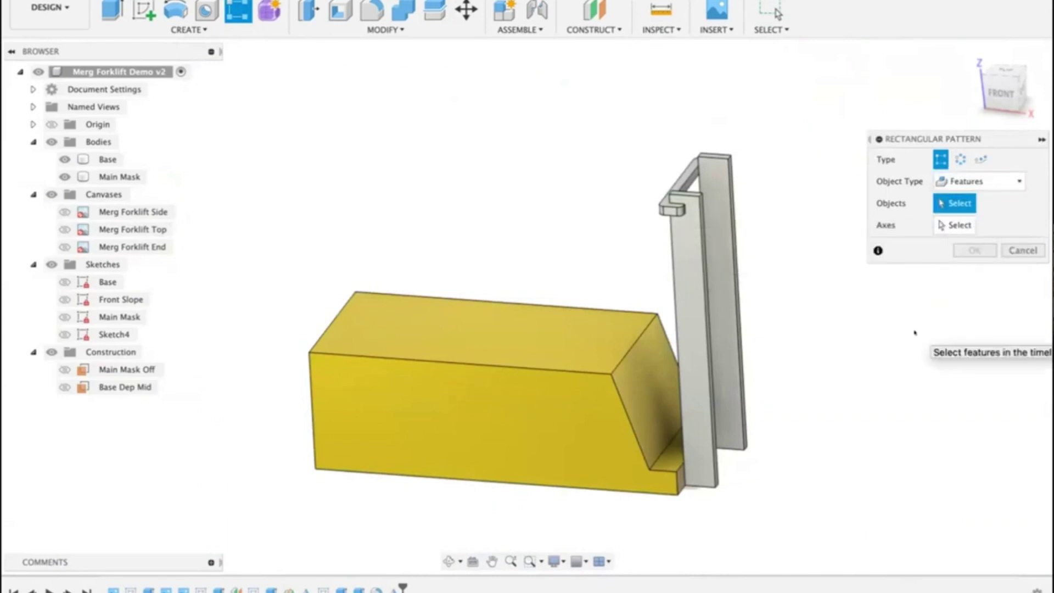
middle_drag(914, 331, 891, 290)
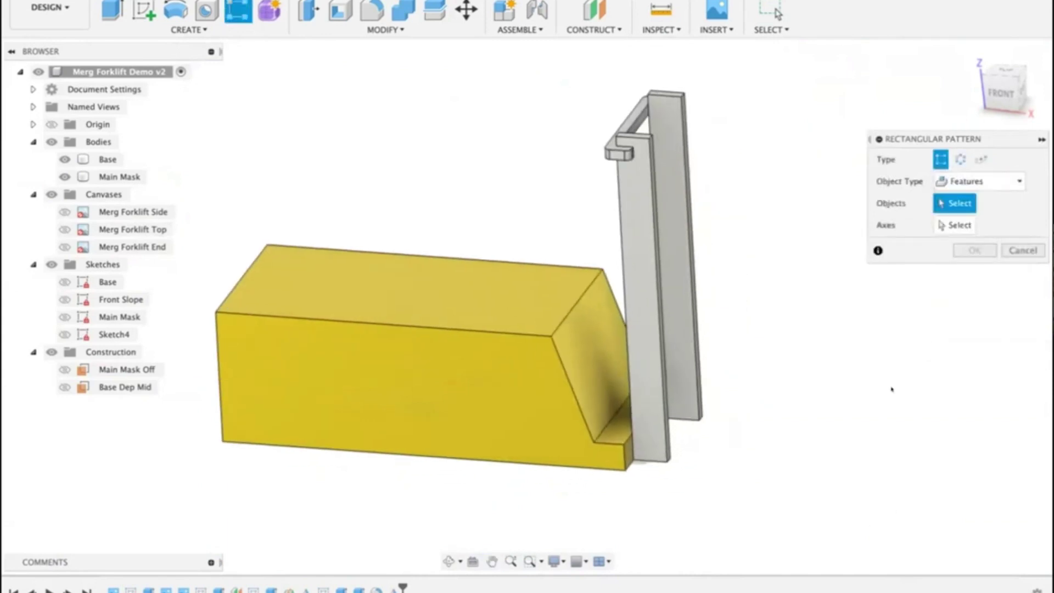
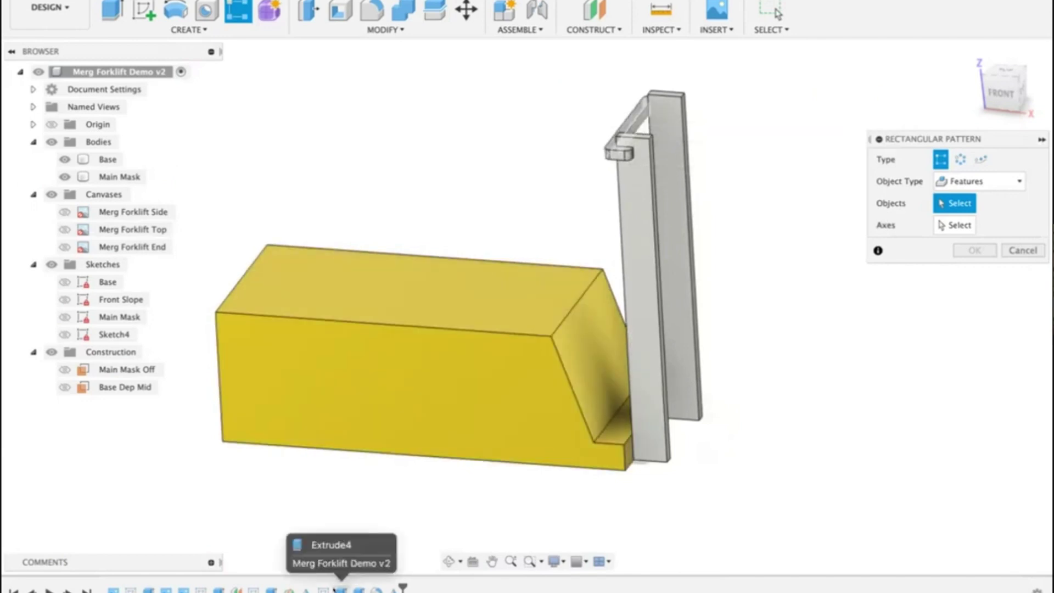
Step: Choose the four brace features, including Mirror2, and the mast column edge as pattern direction
click(341, 588)
shift+click(358, 589)
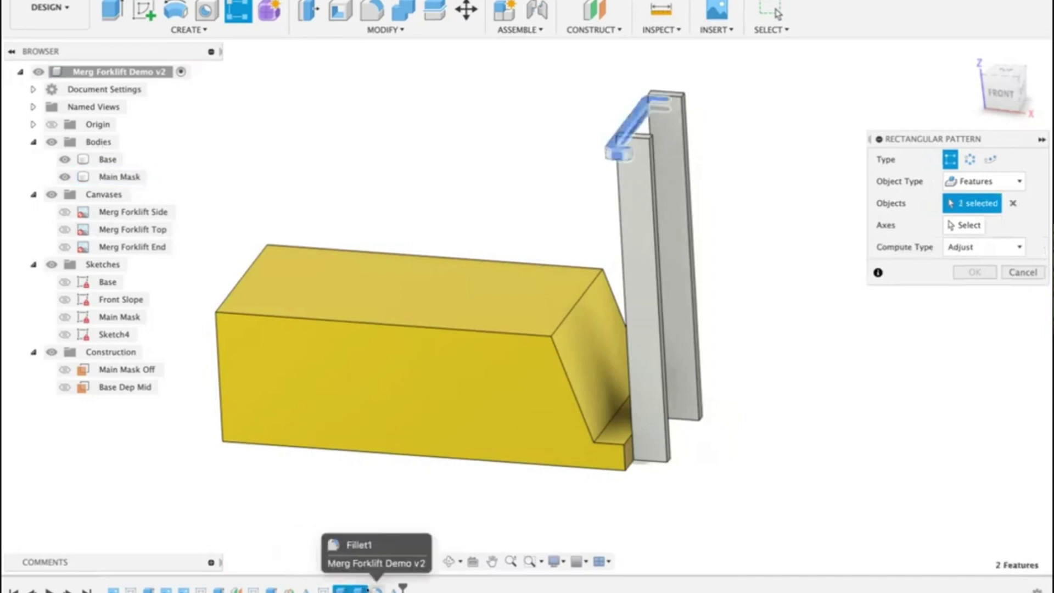
shift+click(376, 589)
shift+click(394, 589)
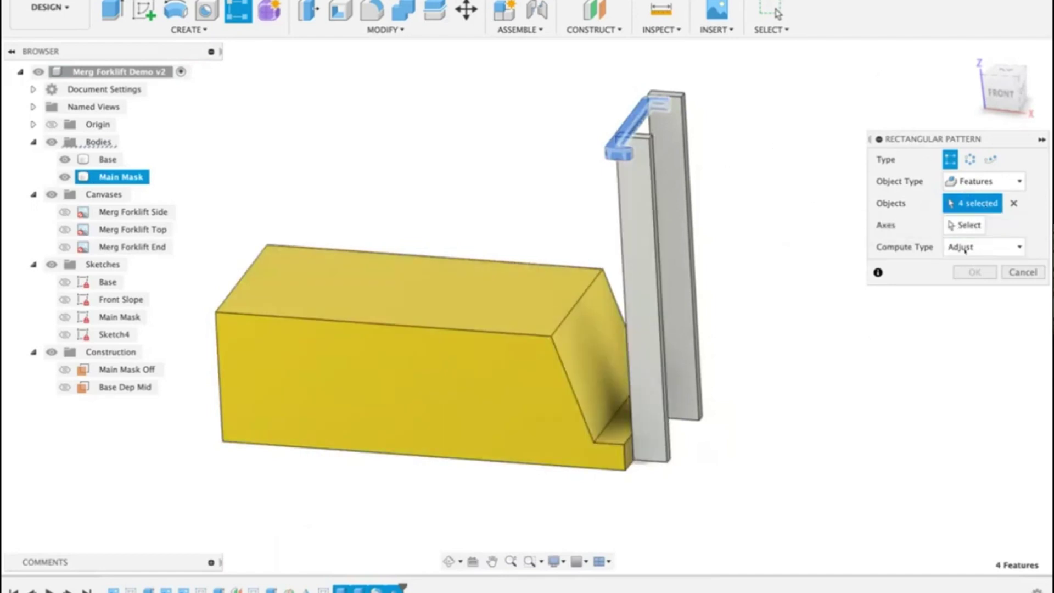
click(964, 225)
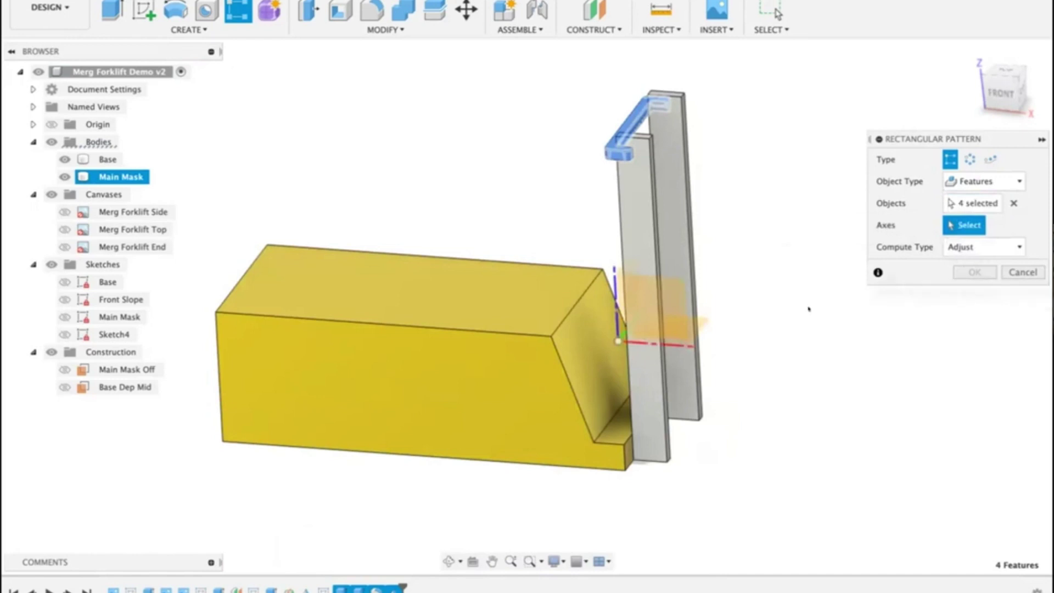
shift+middle_drag(800, 346, 836, 322)
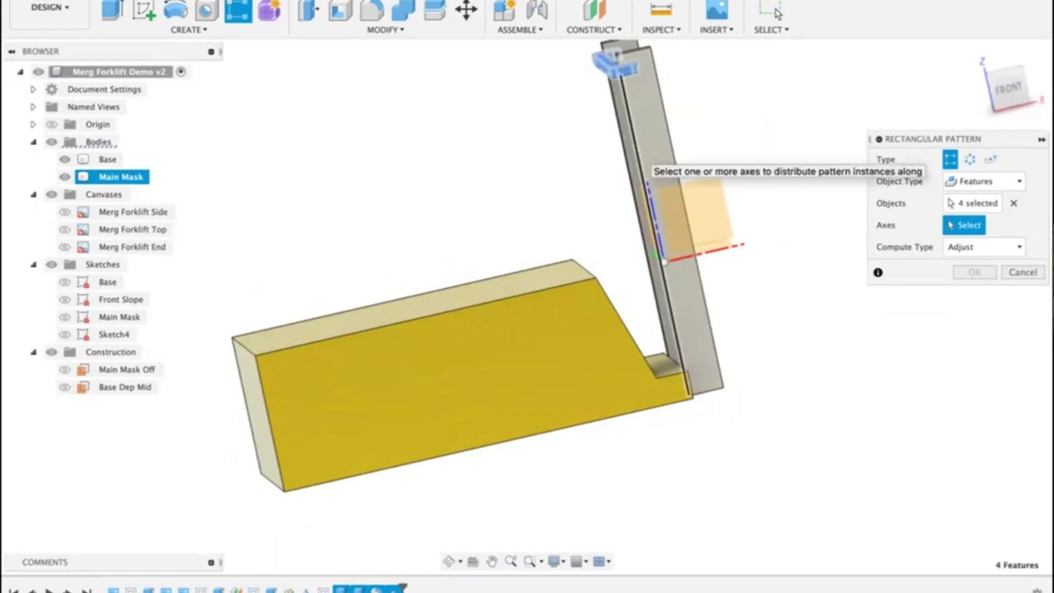
click(650, 189)
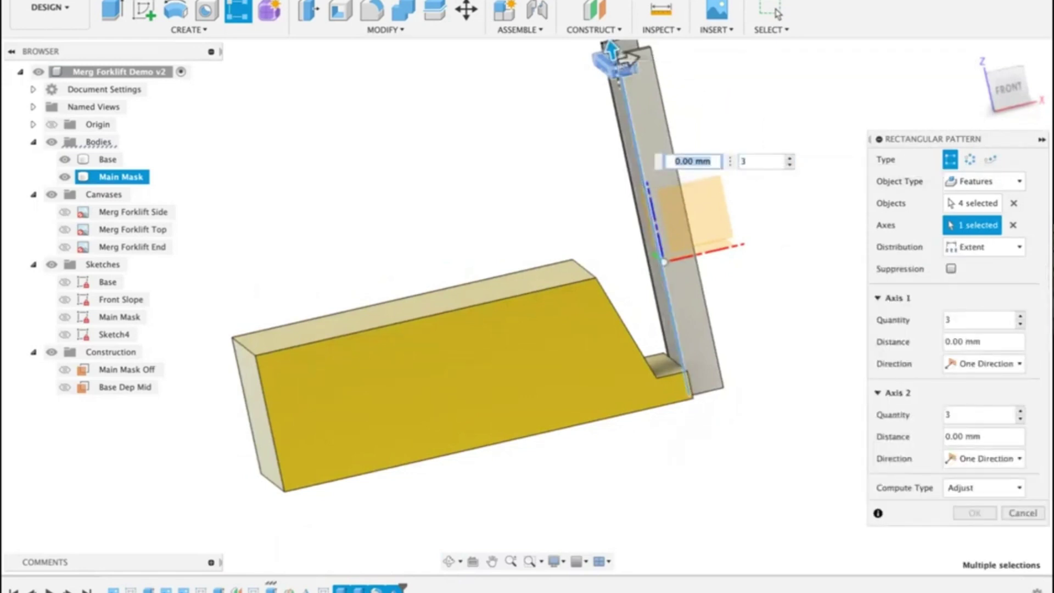
Step: Space the pattern -45 mm along the column with quantity 2 and confirm it
drag(628, 56, 651, 229)
key(Tab)
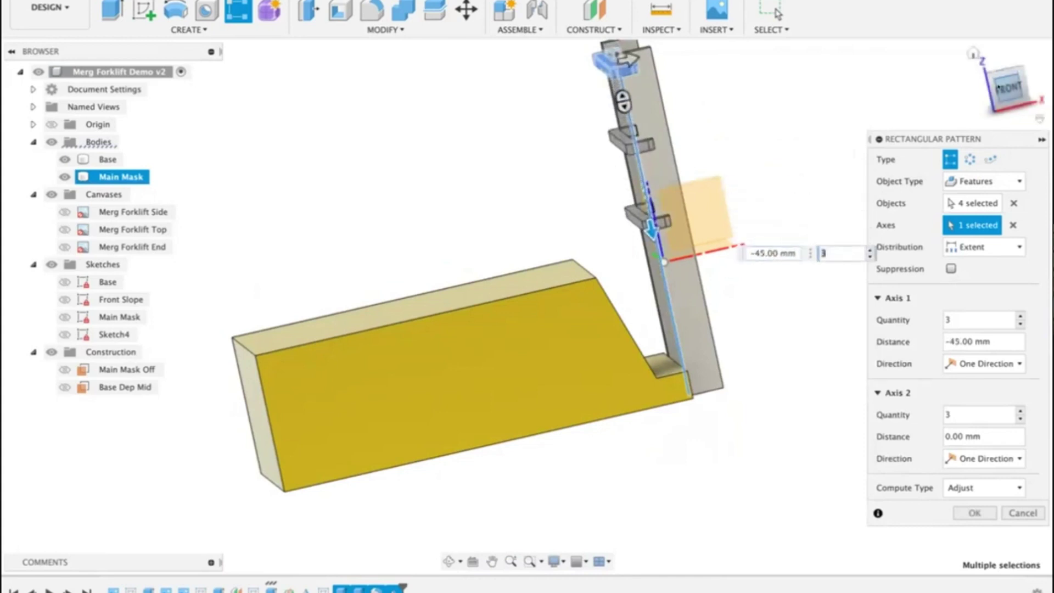
click(1007, 87)
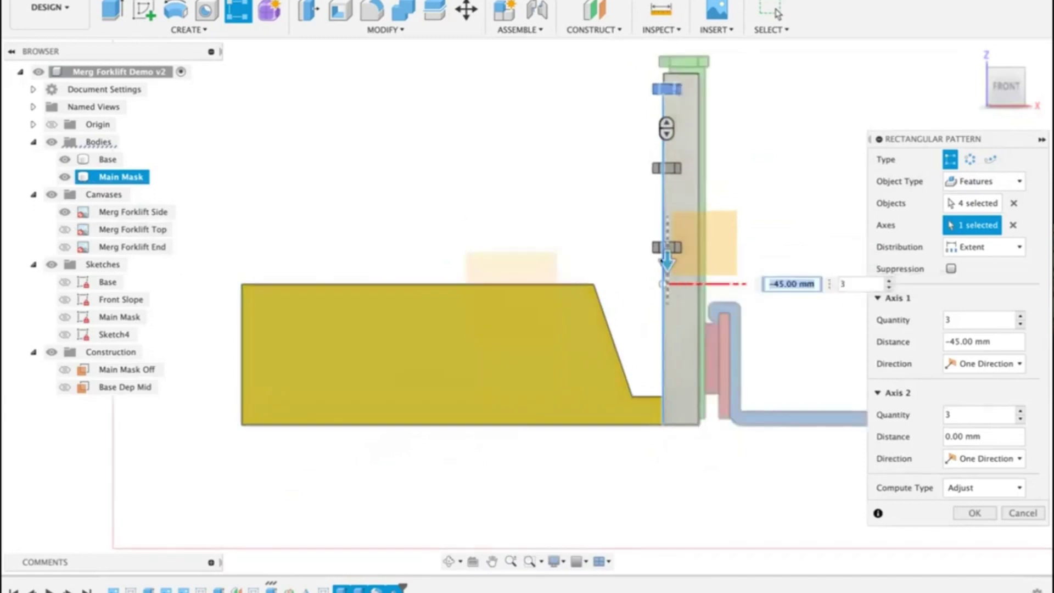
mouse_move(667, 260)
mouse_down()
mouse_move(667, 241)
mouse_move(667, 263)
mouse_up()
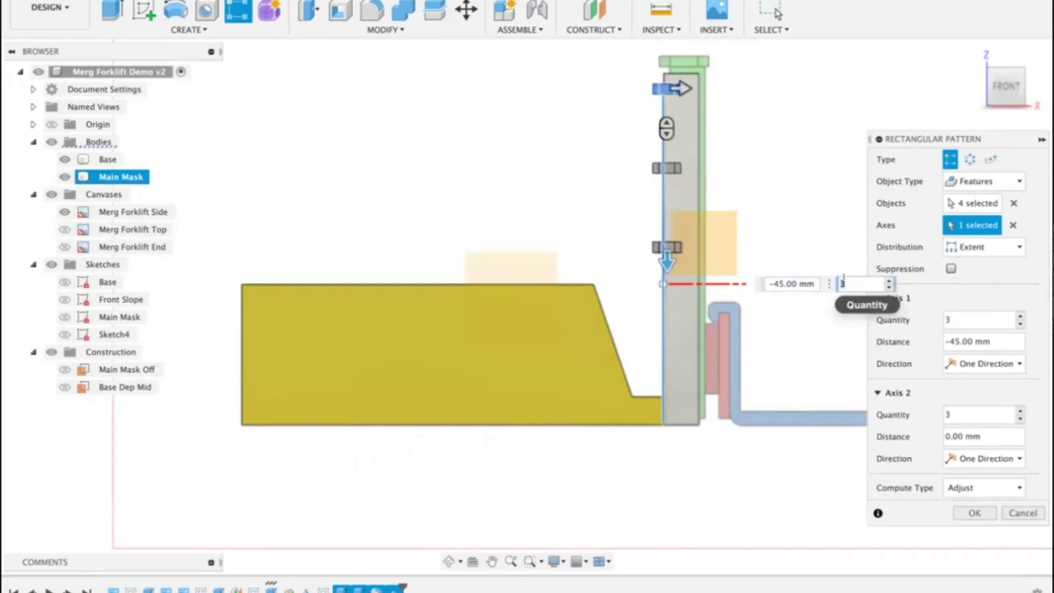
text(2)
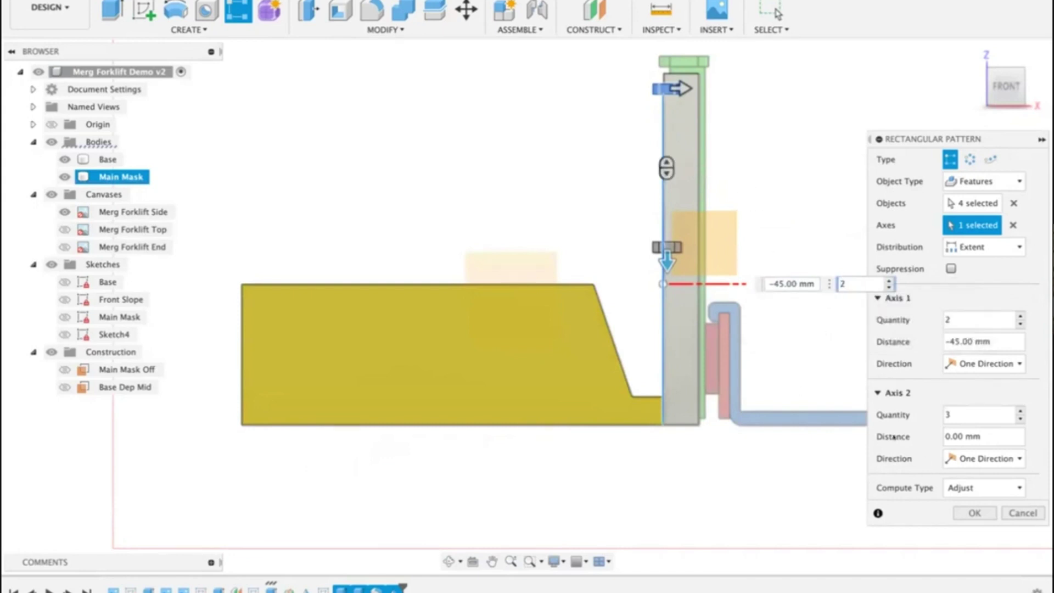
click(974, 512)
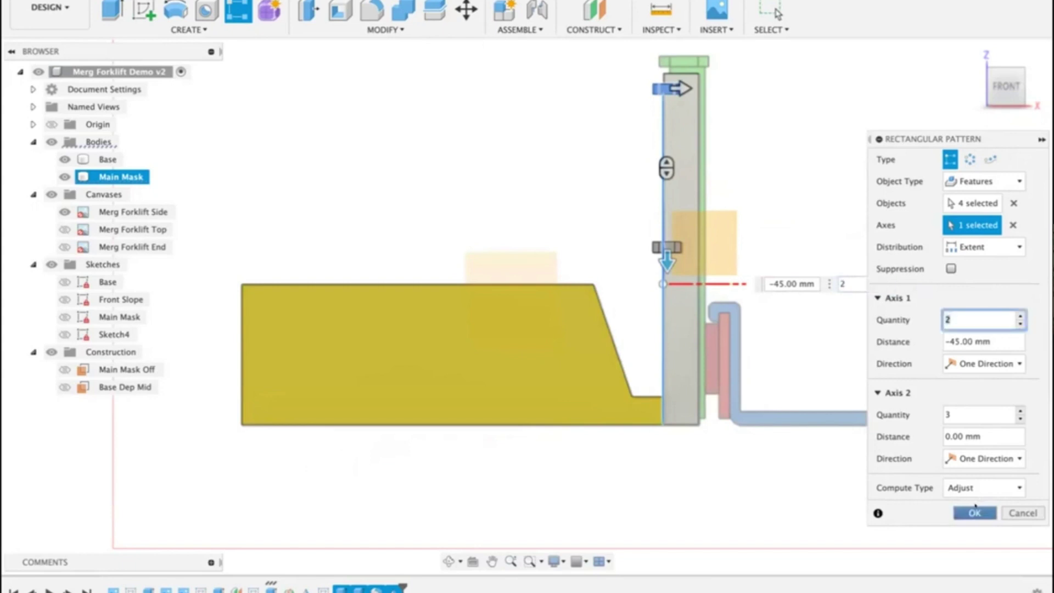
shift+middle_drag(869, 237, 869, 207)
Step: Rename Sketch4 to 'Main Mask Brace' and hide the Merg Forklift Side canvas
click(971, 54)
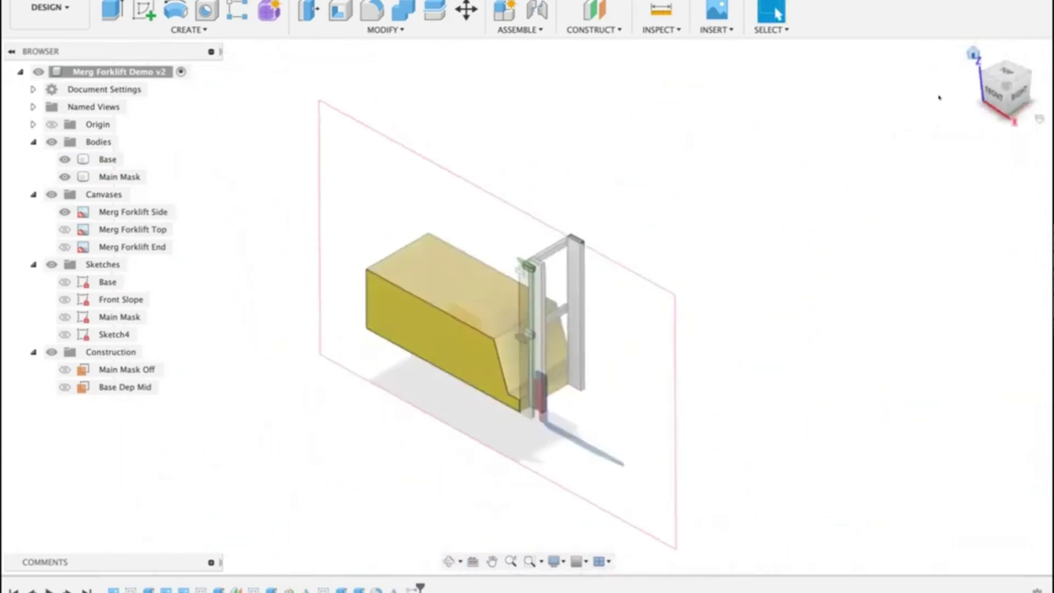
right_click(121, 335)
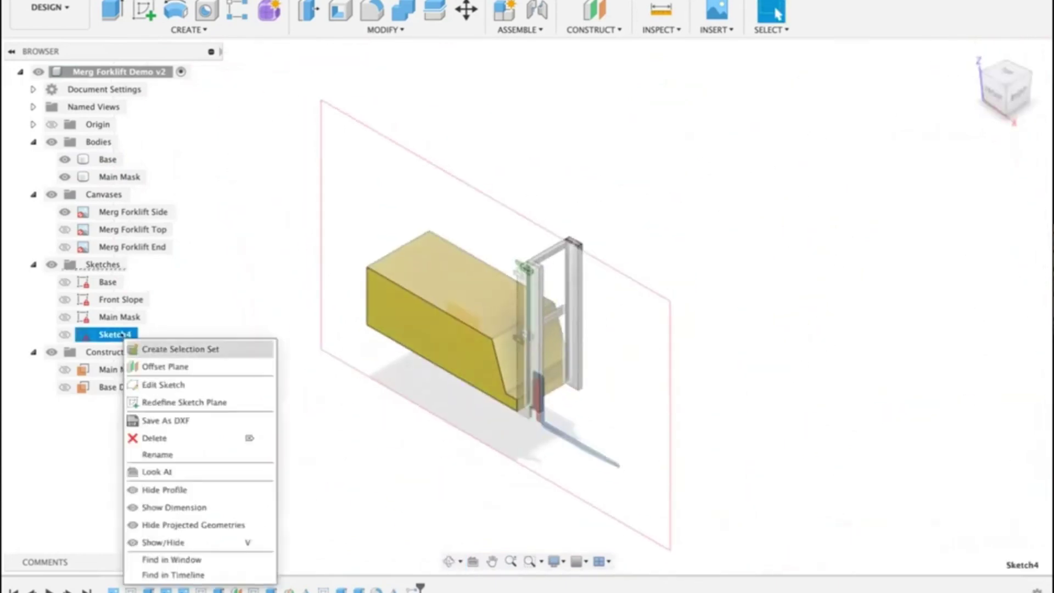
click(159, 453)
text(Mai)
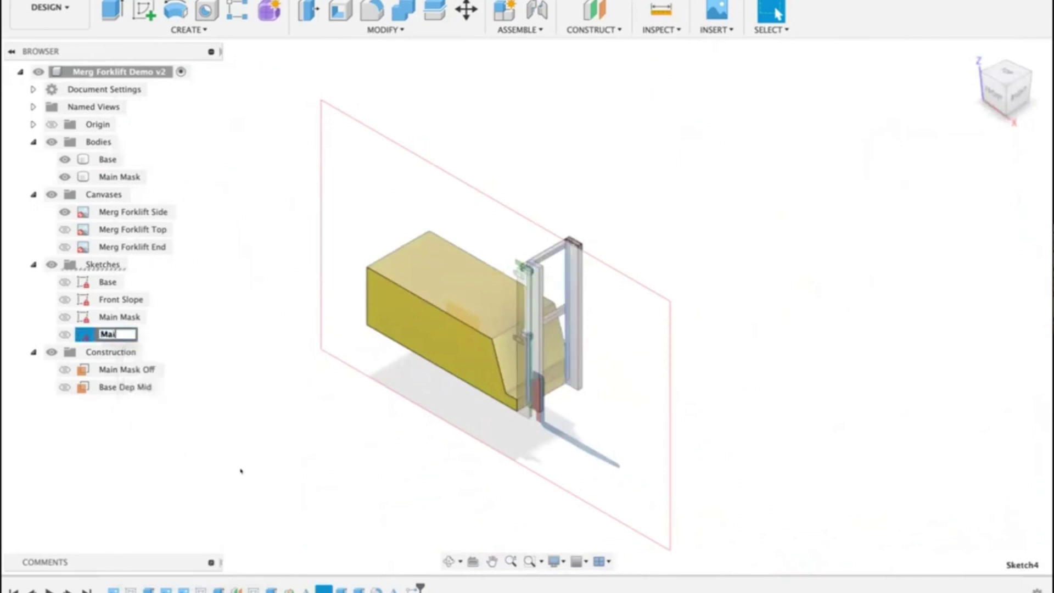
text(n Mask Brace)
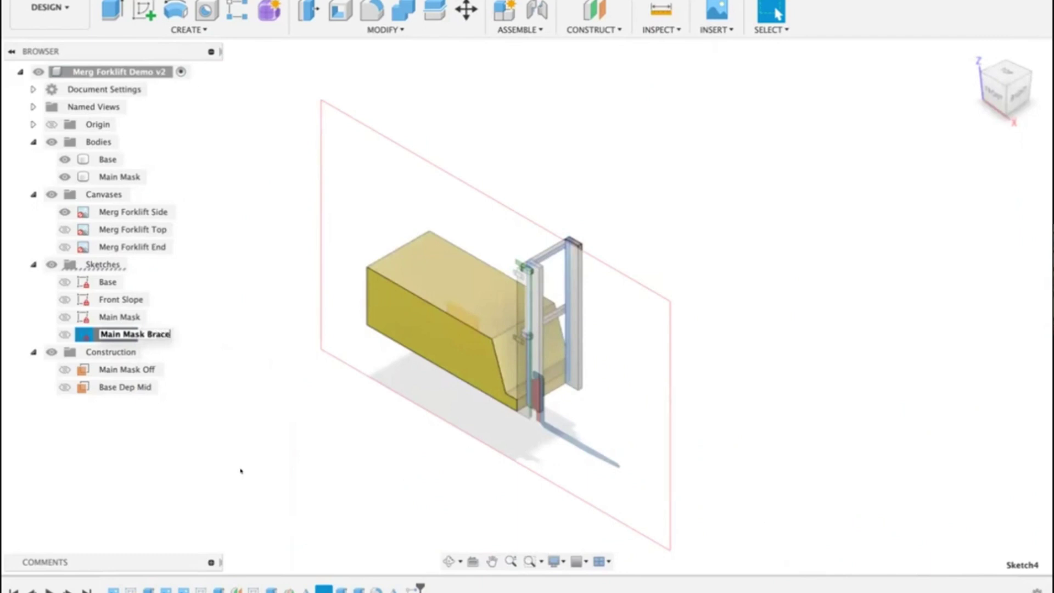
key(Return)
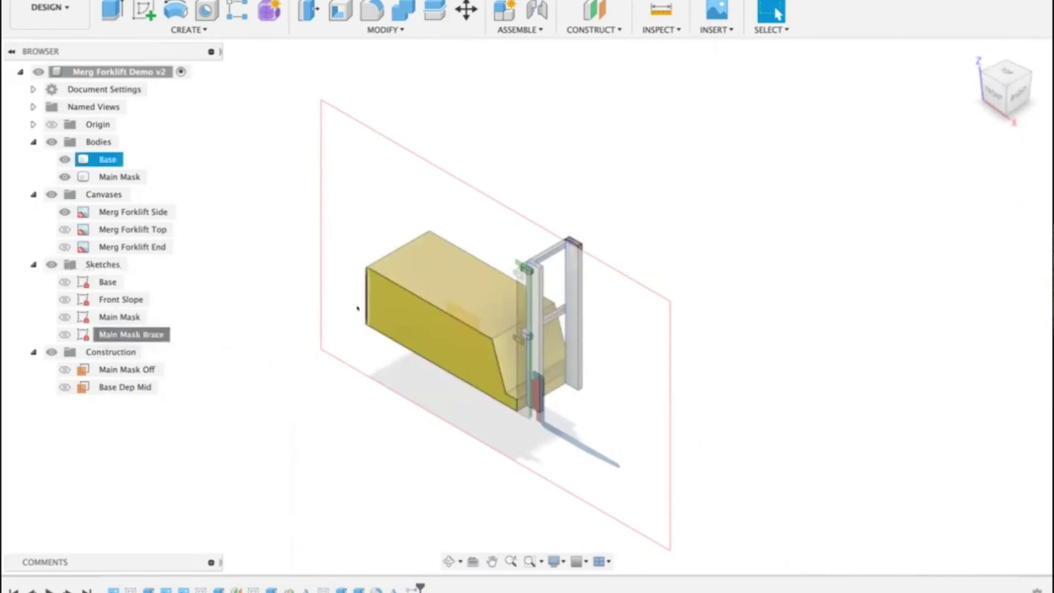
click(65, 212)
Step: Set MainMaskAngle to 12 to check the mast tilt, then reset it to 0
click(356, 30)
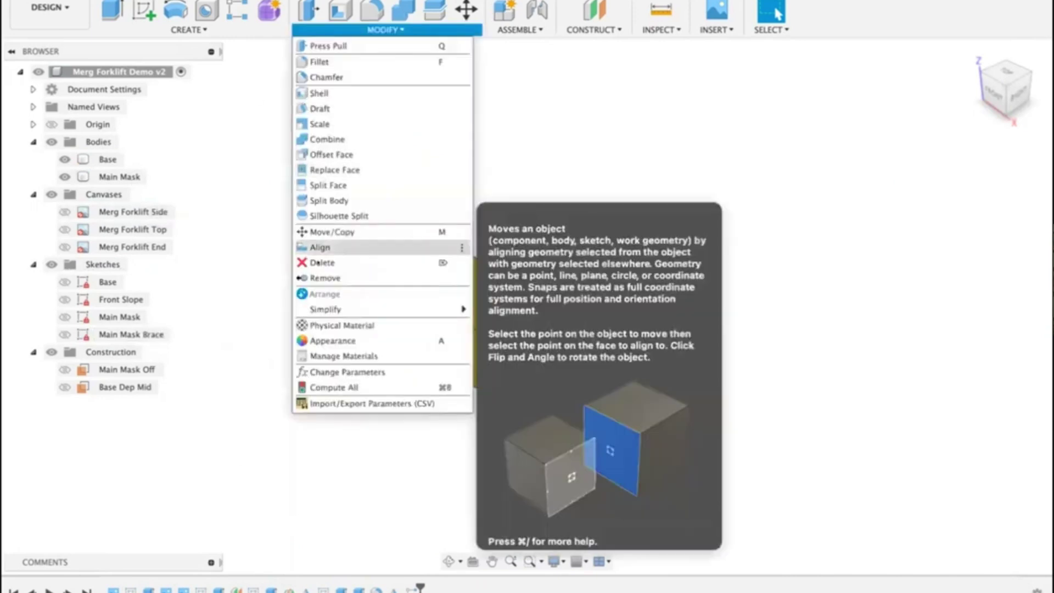
click(329, 372)
double_click(274, 233)
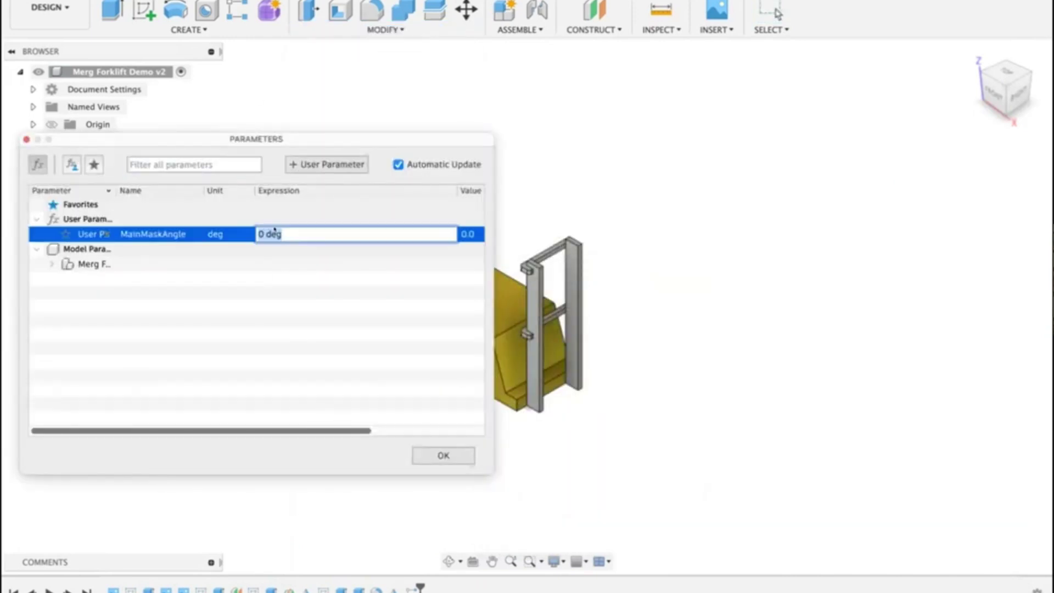
text(12)
key(Return)
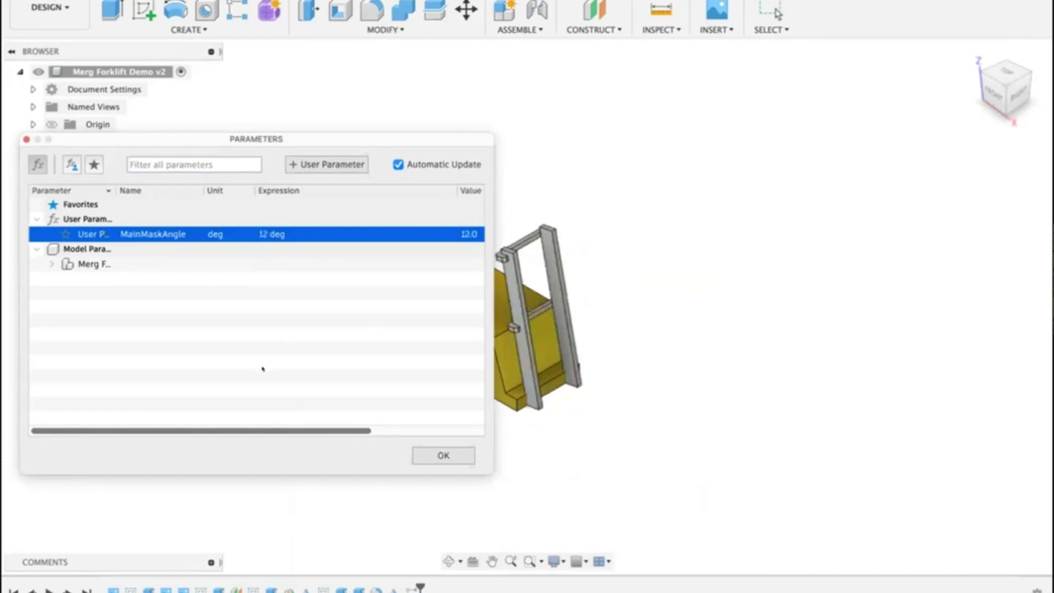
double_click(283, 240)
text(0)
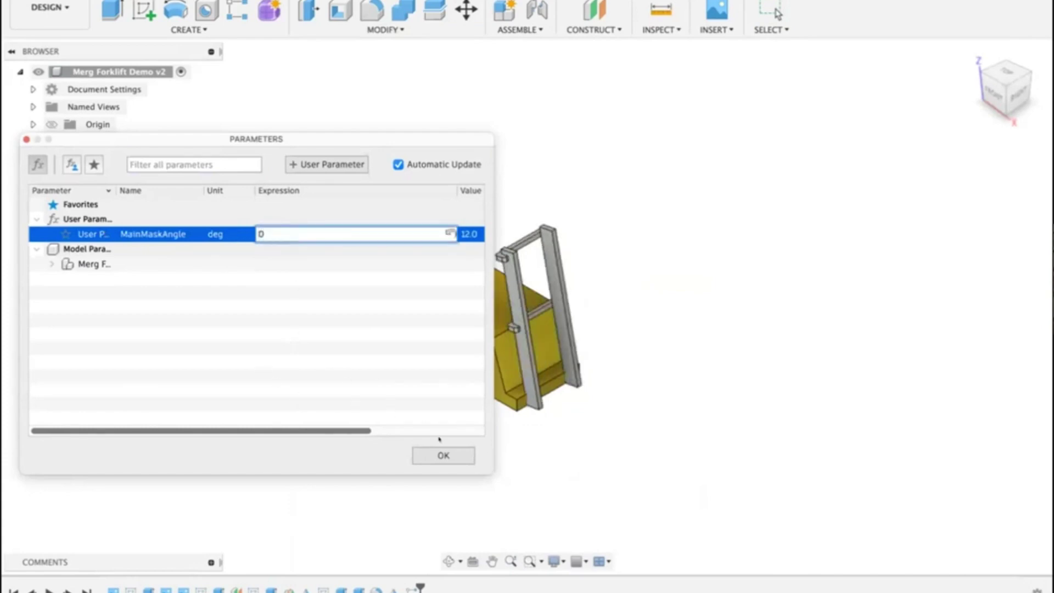
click(442, 455)
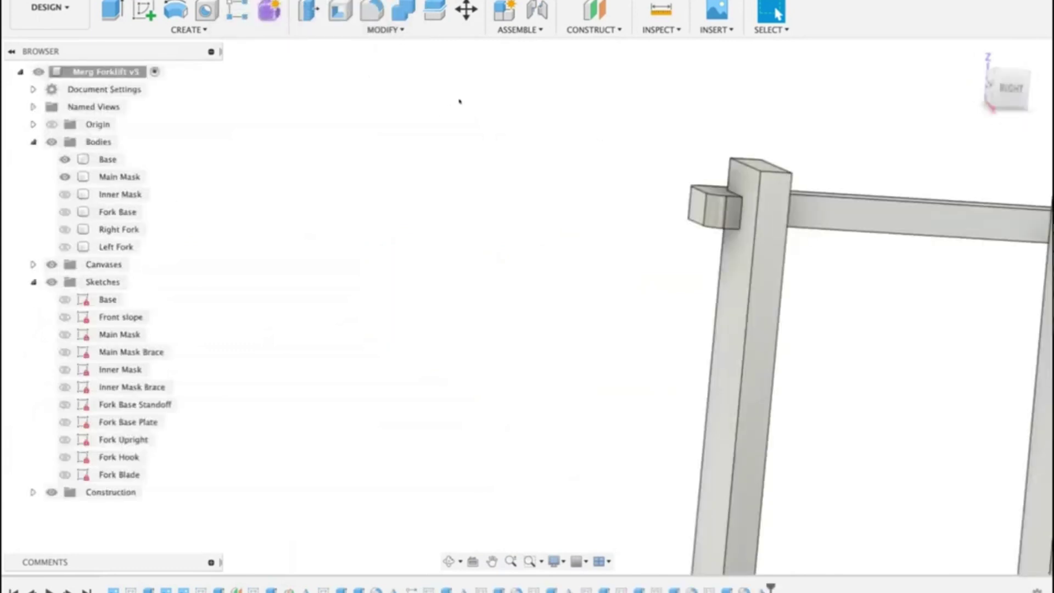
key(F6)
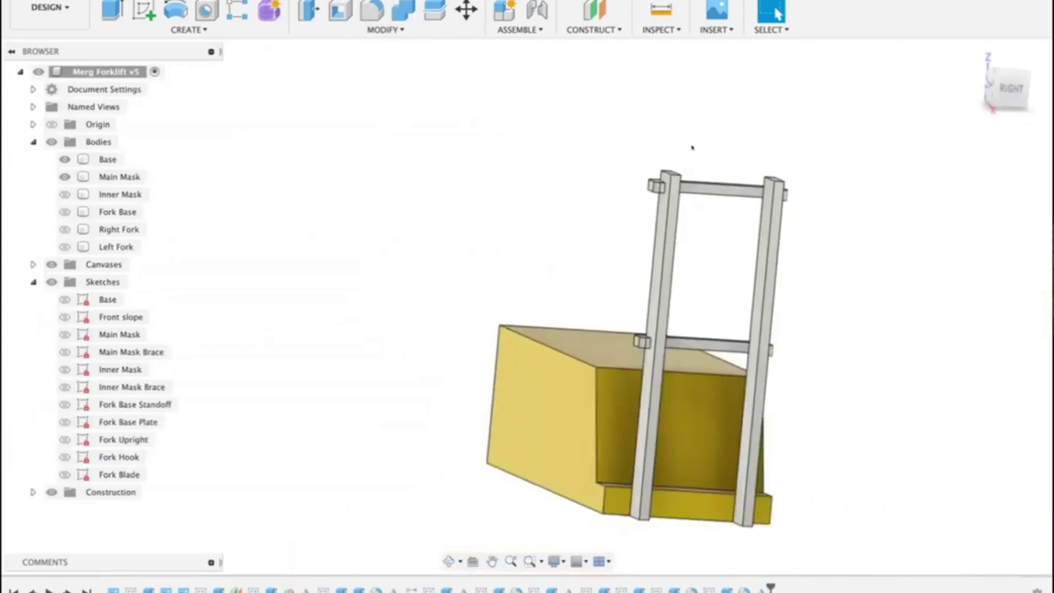
click(973, 53)
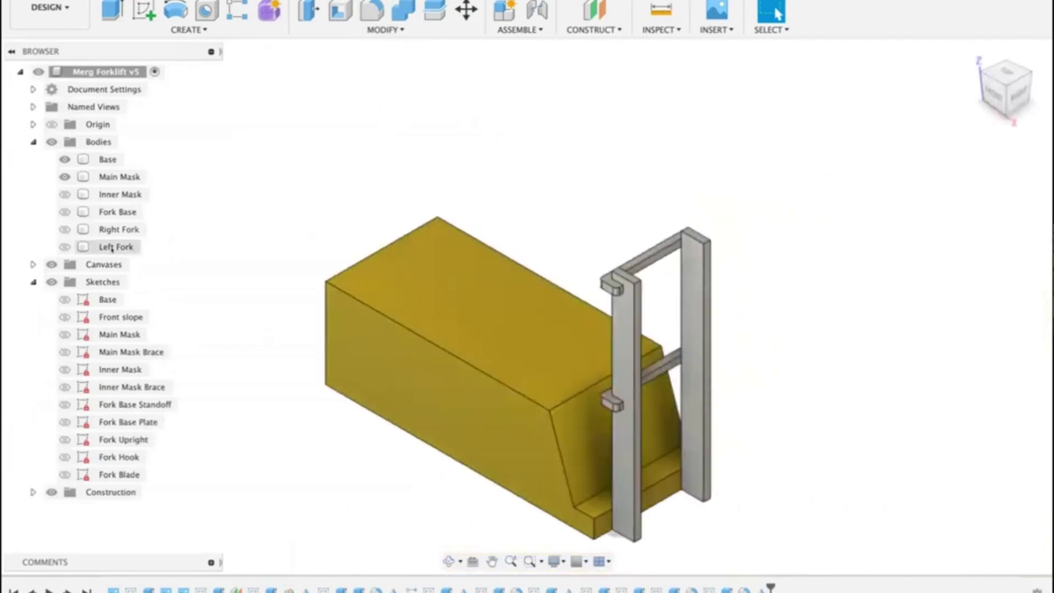
click(64, 194)
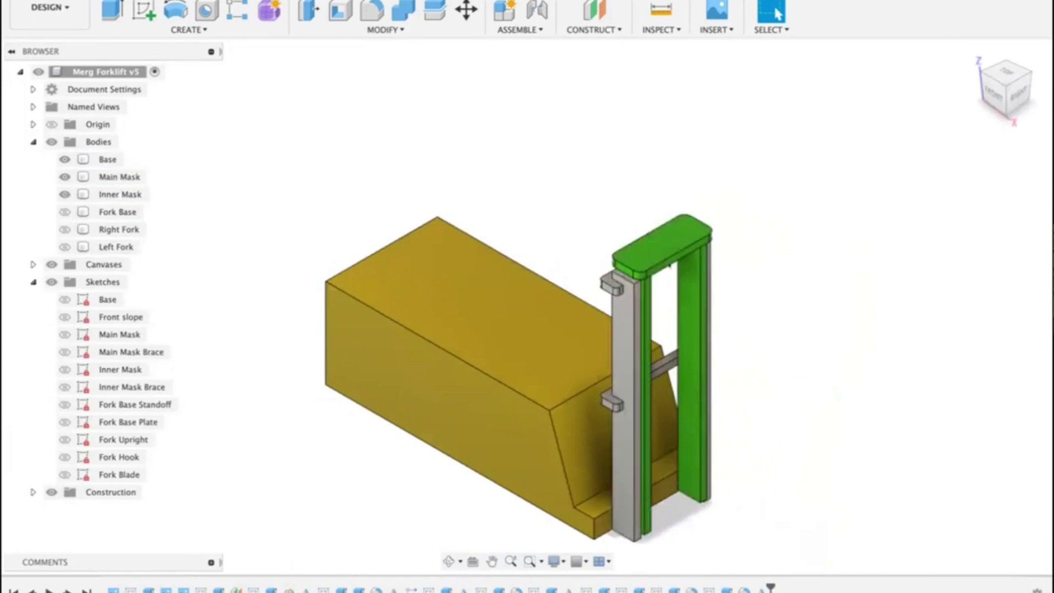
click(120, 194)
click(120, 176)
click(65, 176)
click(108, 159)
click(64, 159)
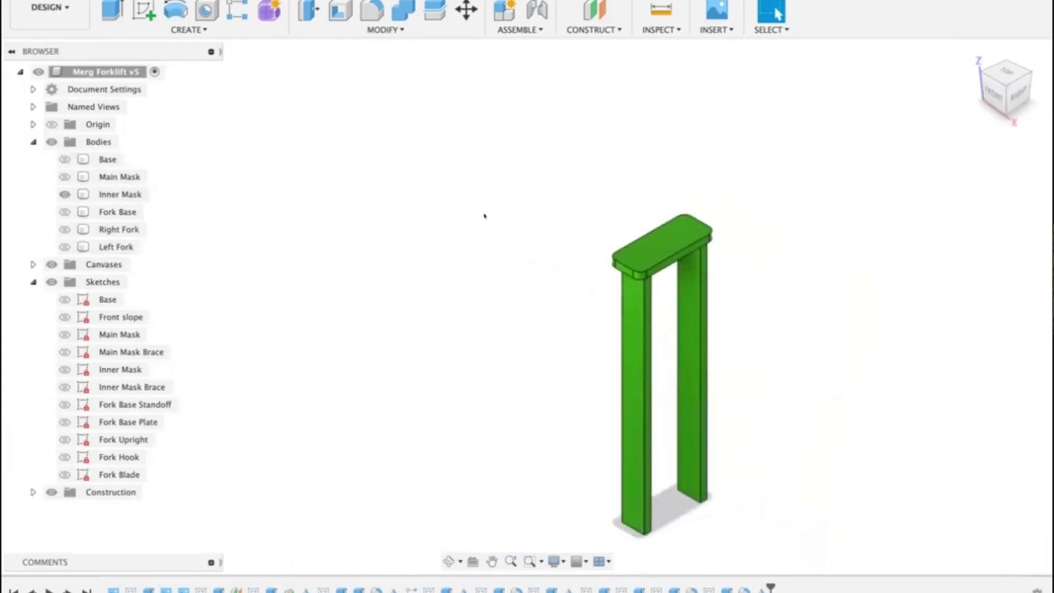
middle_drag(530, 238, 554, 181)
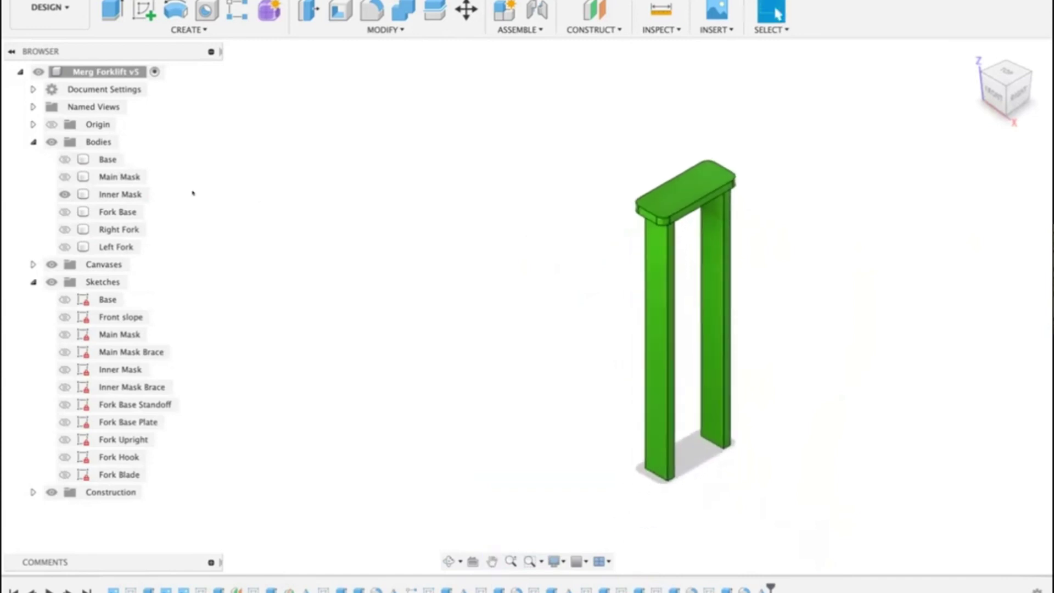
click(120, 177)
click(65, 177)
click(671, 332)
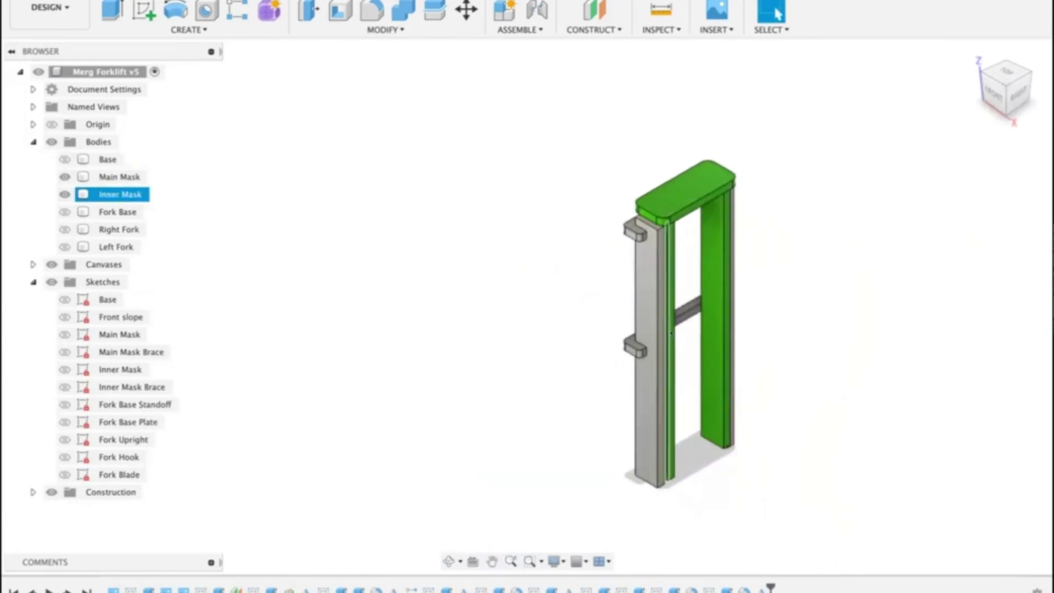
click(636, 298)
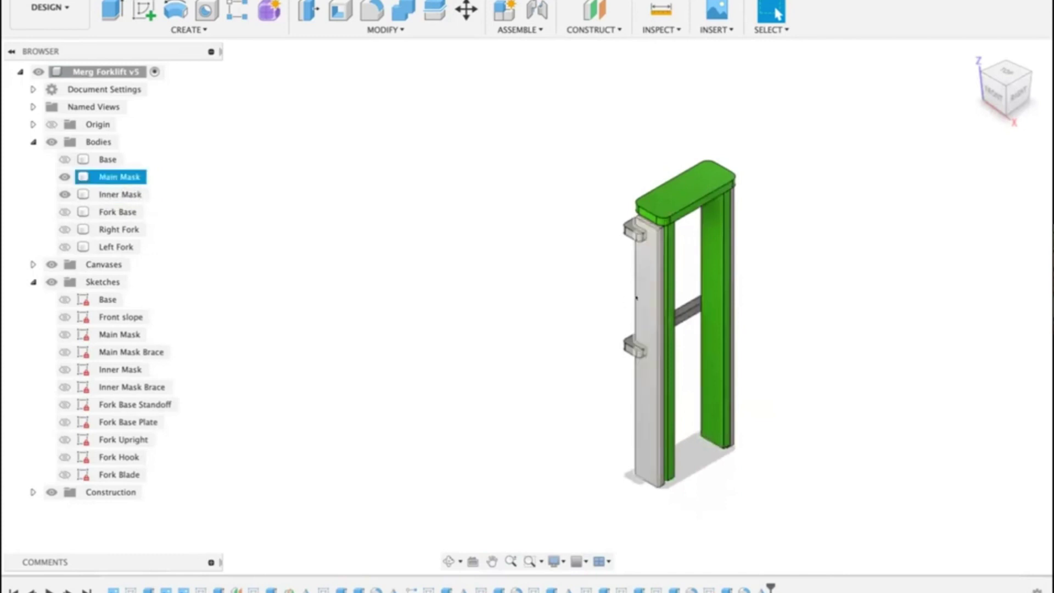
click(530, 276)
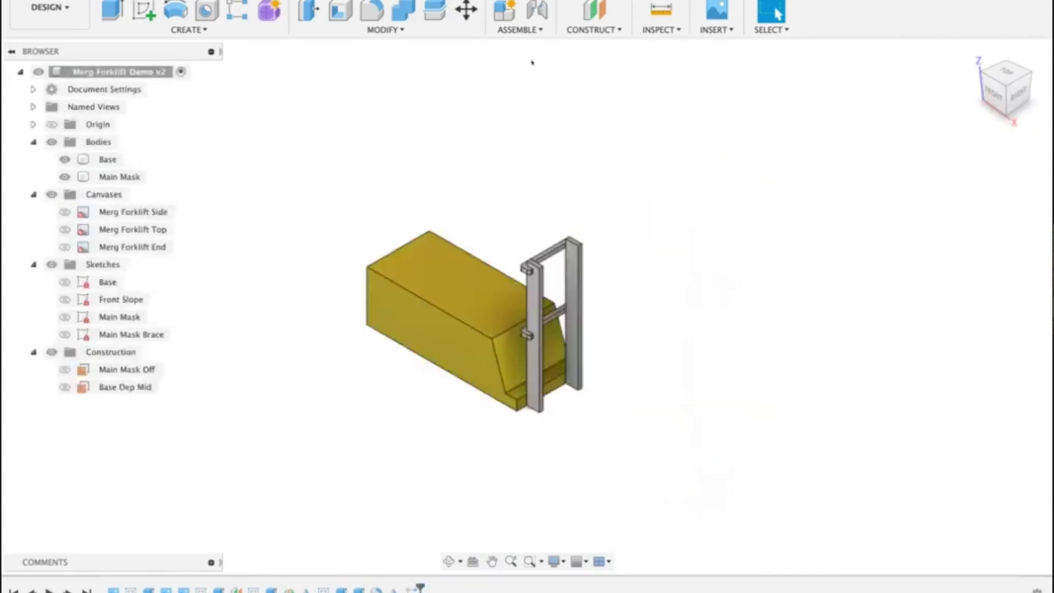
click(575, 244)
click(565, 265)
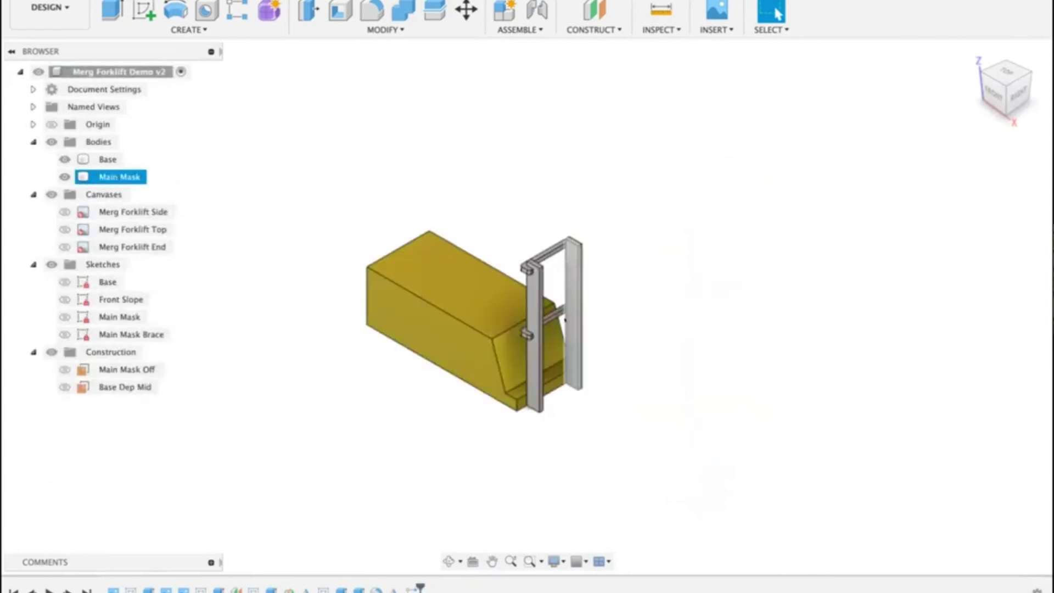
click(510, 378)
click(629, 297)
click(563, 264)
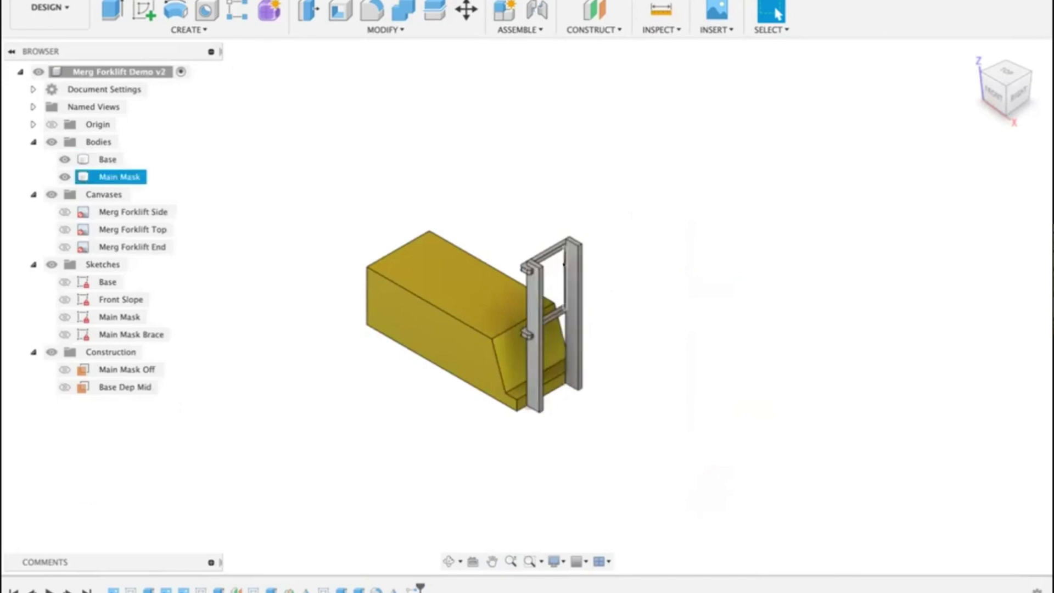
click(810, 285)
shift+middle_drag(812, 285, 738, 272)
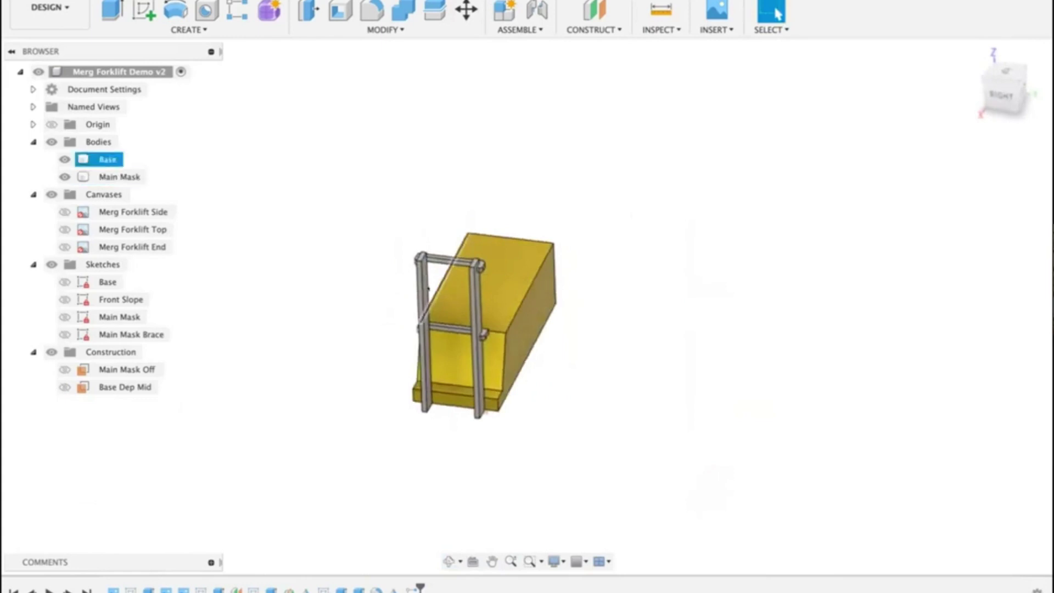
click(415, 299)
click(590, 261)
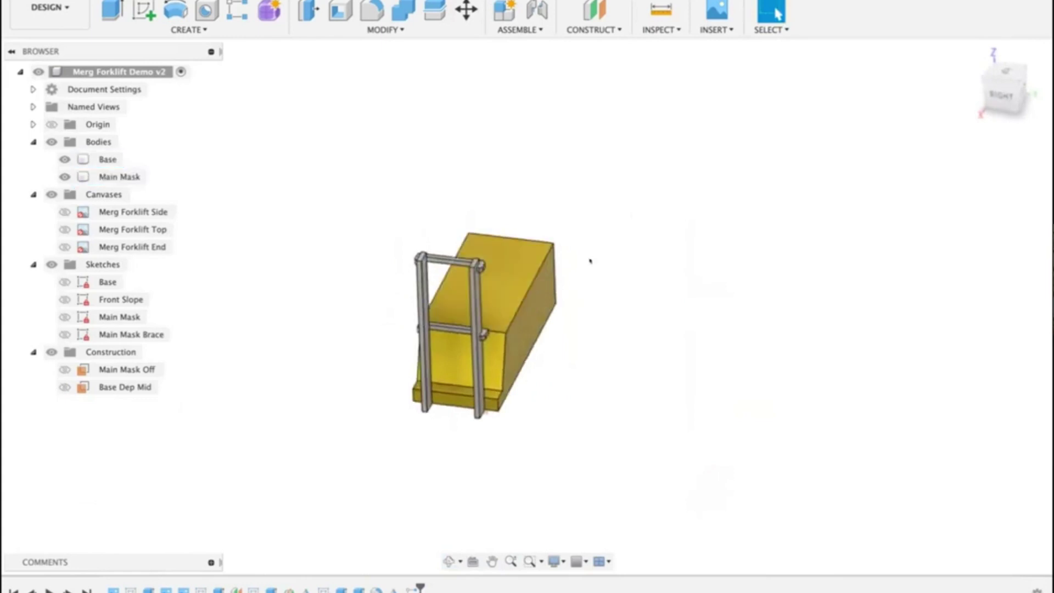
shift+middle_drag(590, 254, 689, 250)
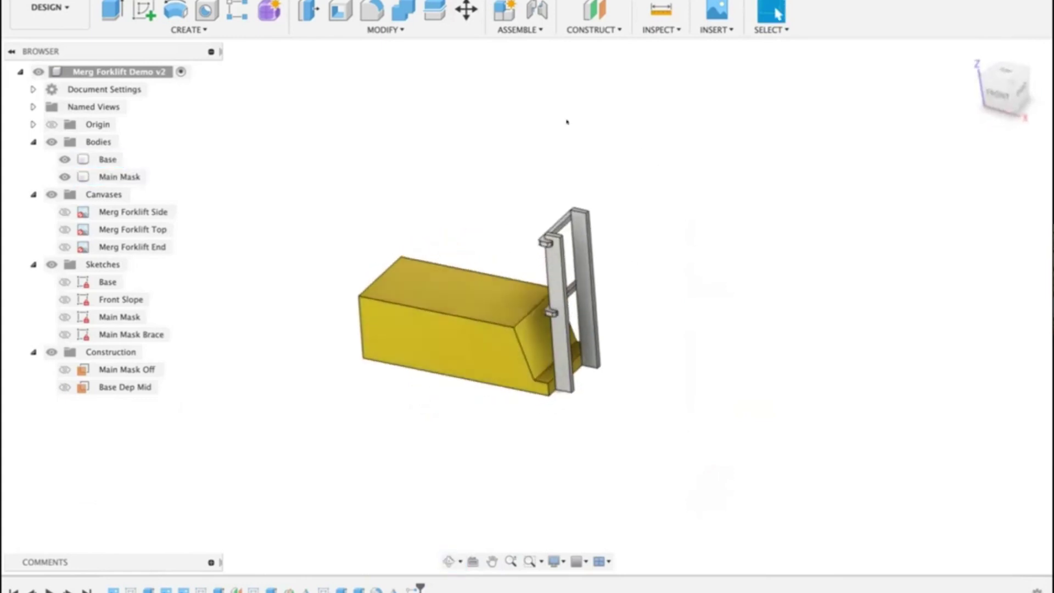
Step: Create a sketch on the Main Mask face with Slice on, viewed from the front
click(144, 11)
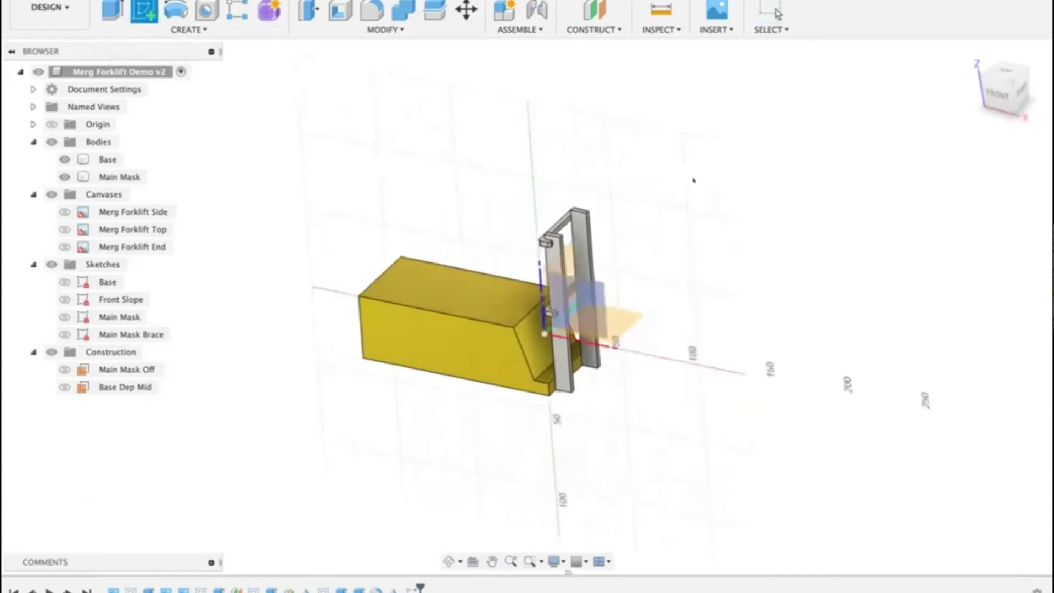
click(576, 237)
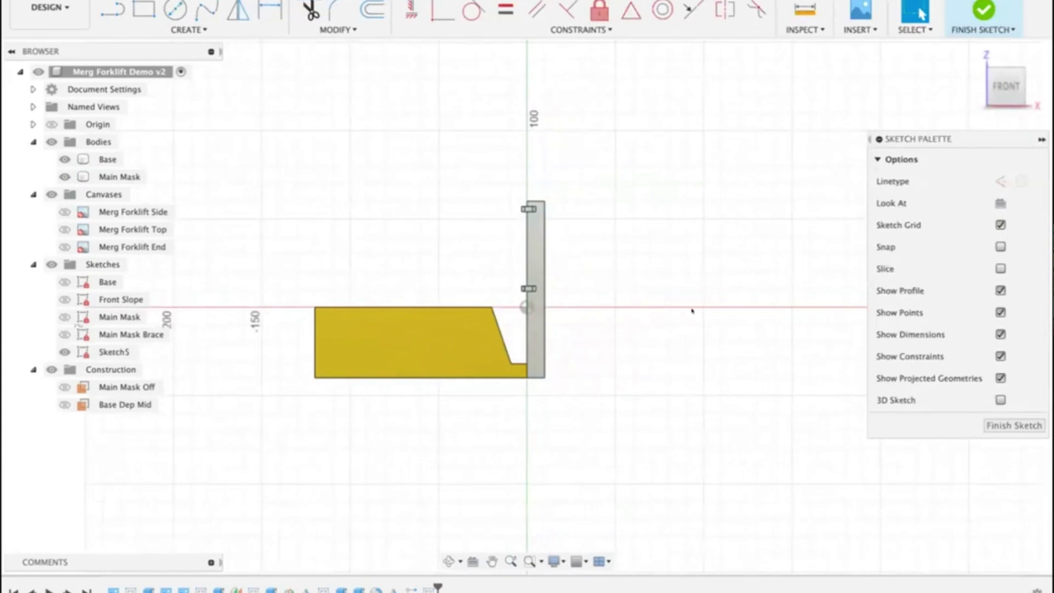
shift+middle_drag(691, 310, 496, 296)
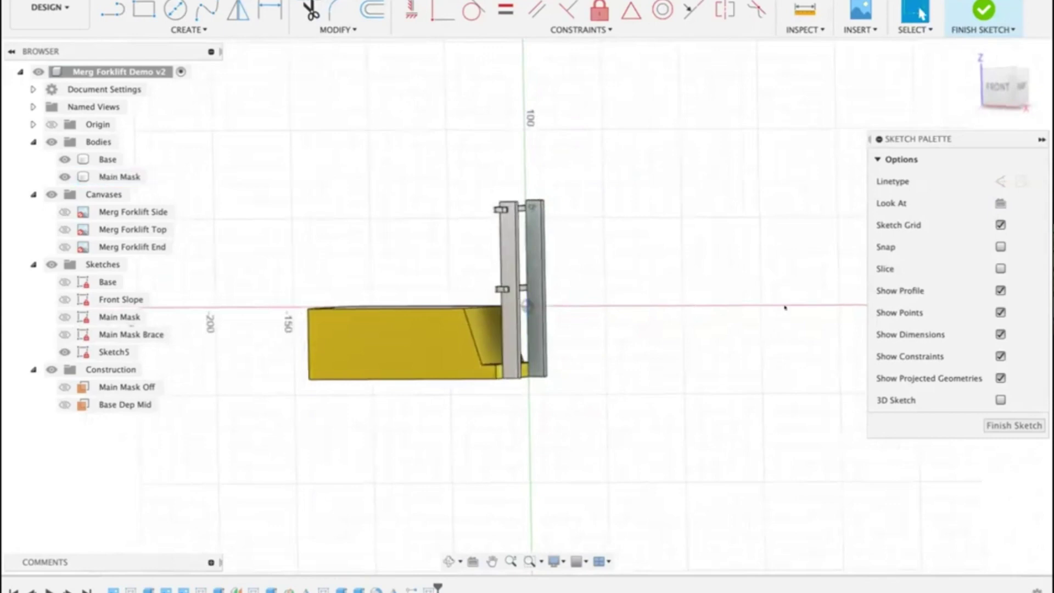
click(999, 268)
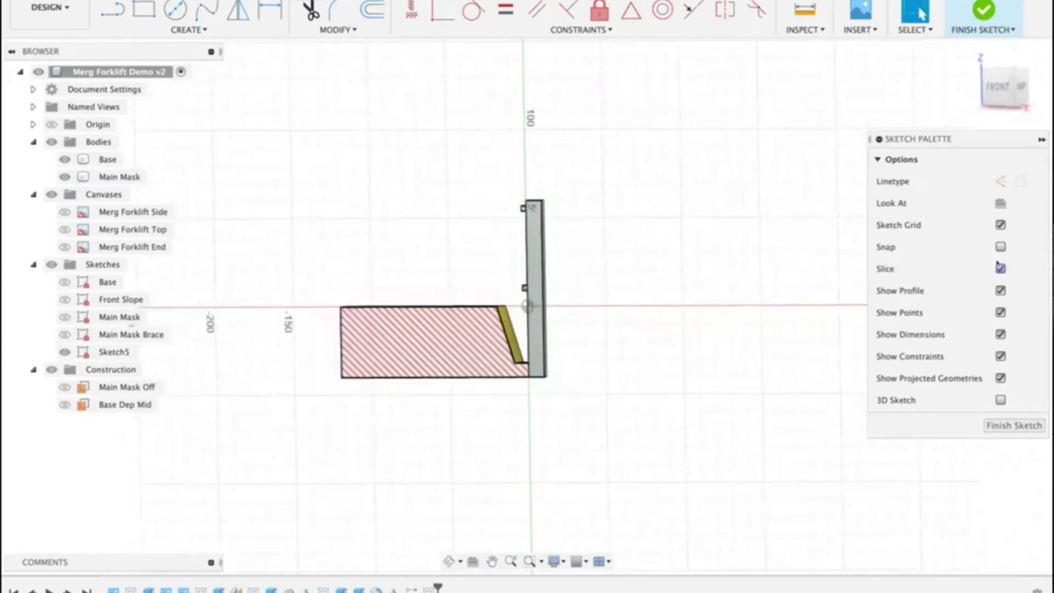
click(996, 87)
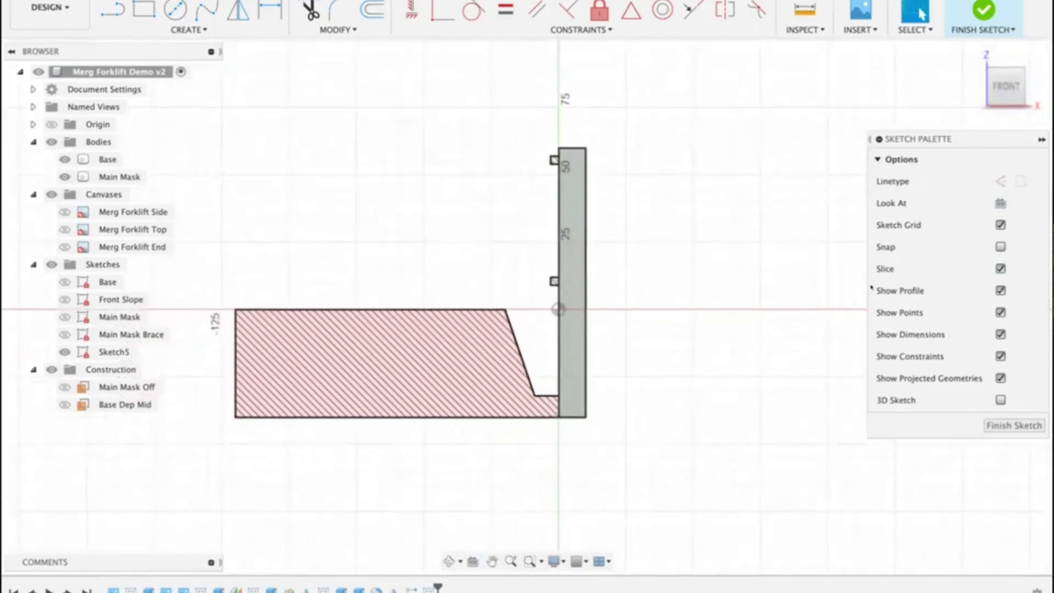
Step: Draw a tilted 3-point rectangle to the right of the grey mast
click(186, 30)
mouse_move(171, 62)
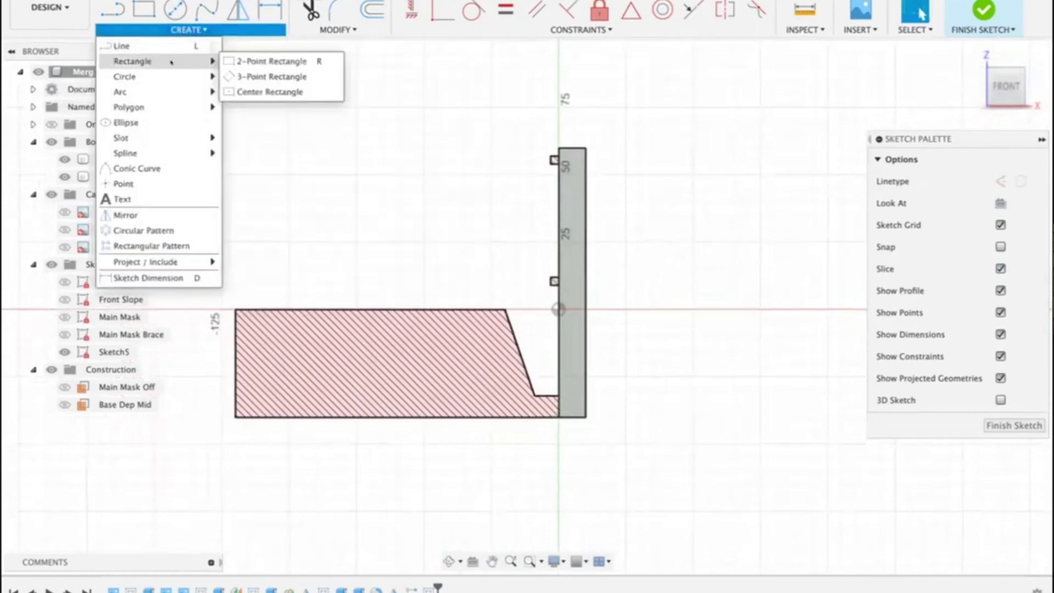
click(261, 76)
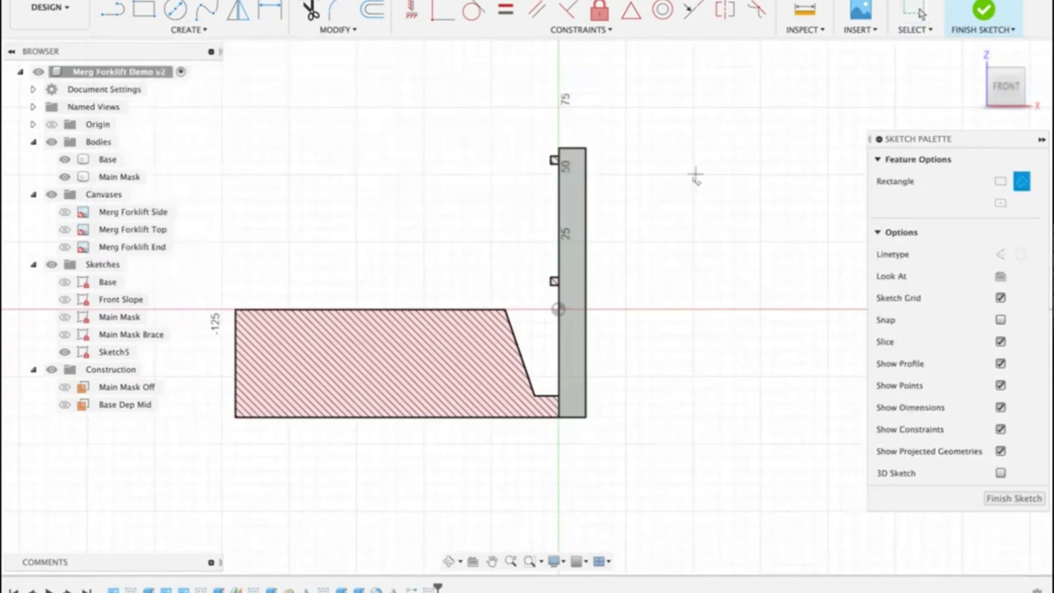
click(644, 105)
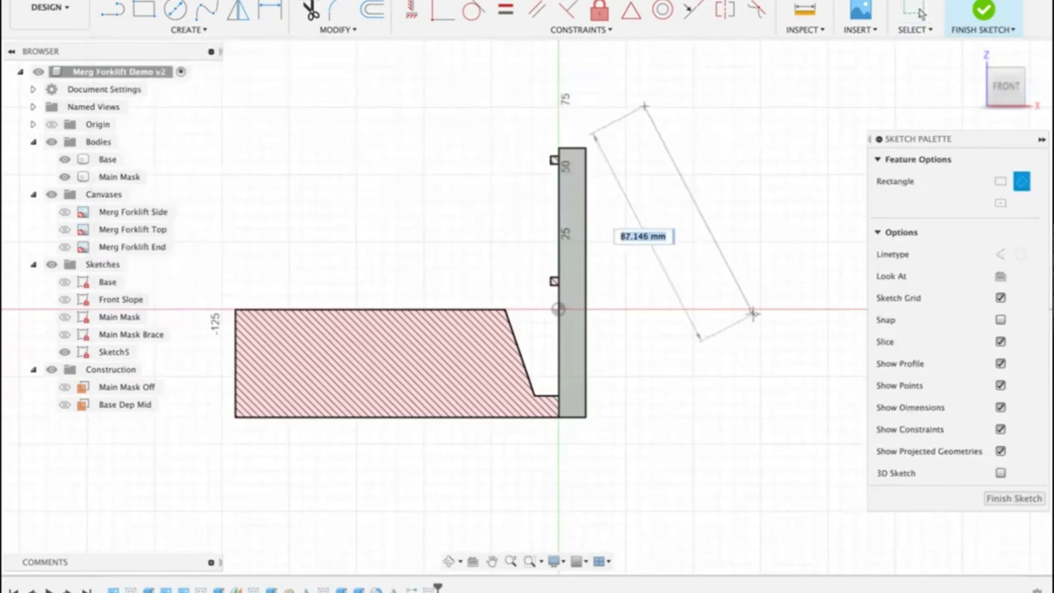
click(764, 353)
click(806, 310)
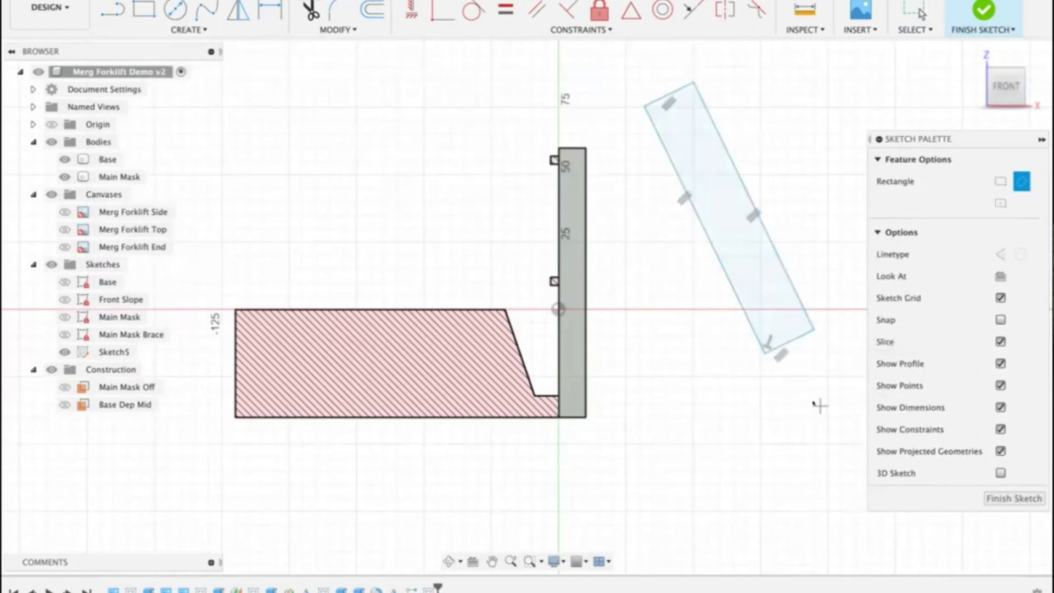
key(Escape)
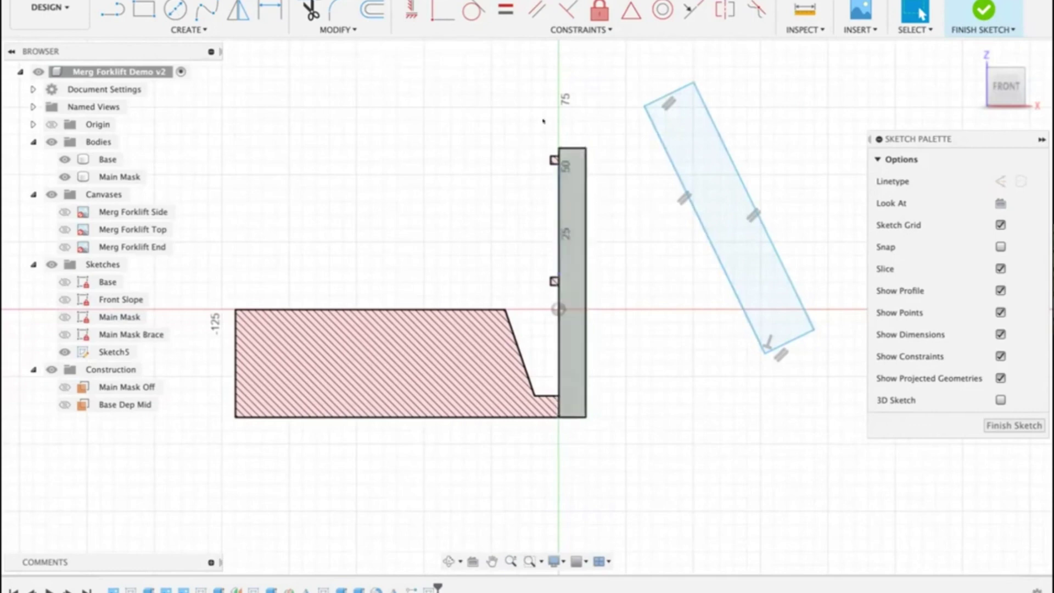
click(535, 11)
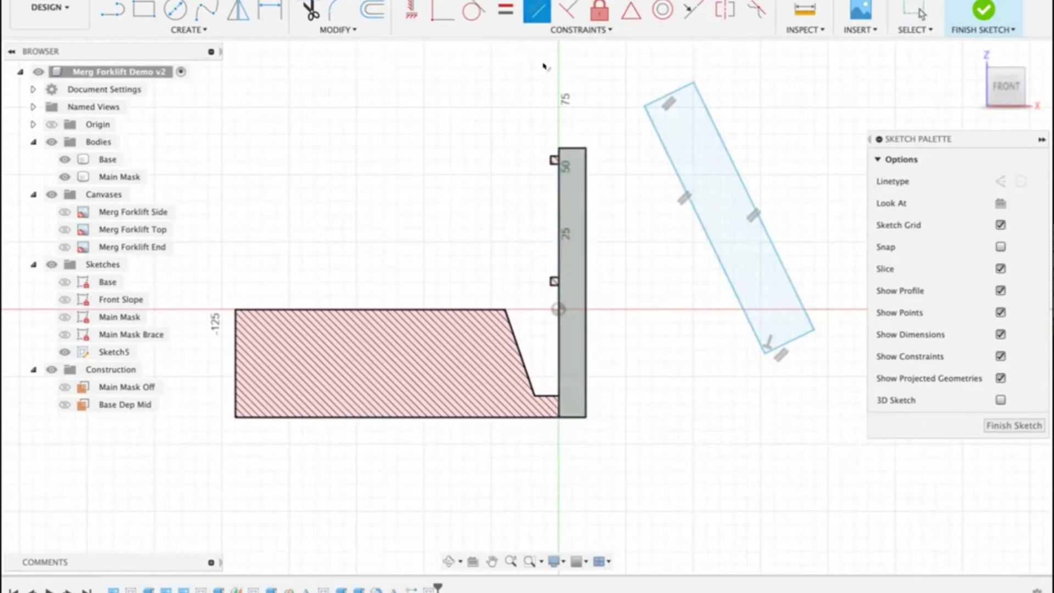
Step: Constrain the rectangle's left edge parallel to the mast's vertical line
click(671, 167)
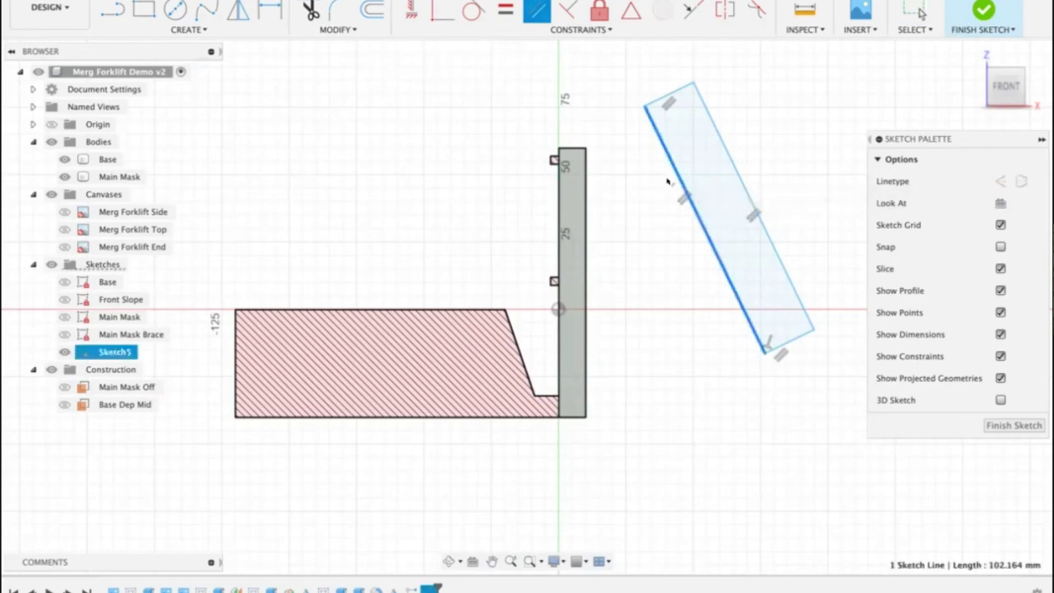
click(558, 252)
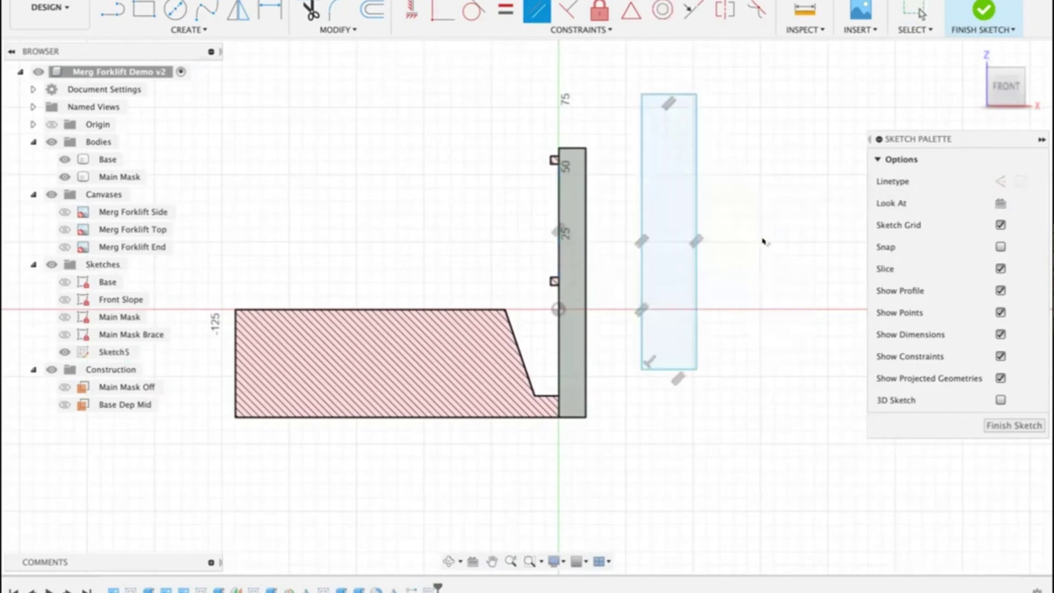
scroll(763, 240, down, 2)
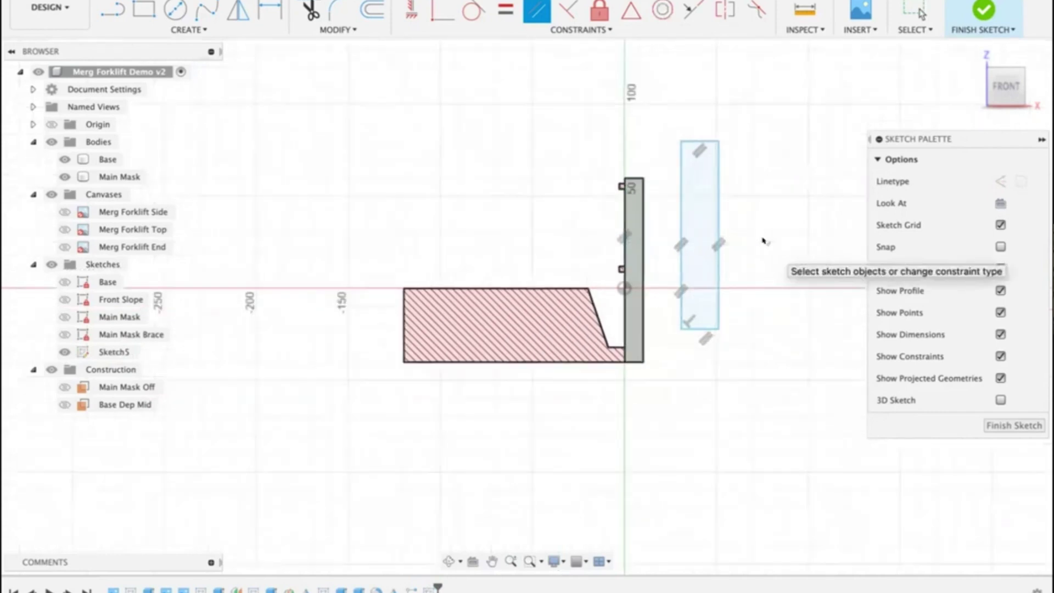
Step: Set MainMaskAngle to 15 and shift the tilted rectangle down and right
click(336, 30)
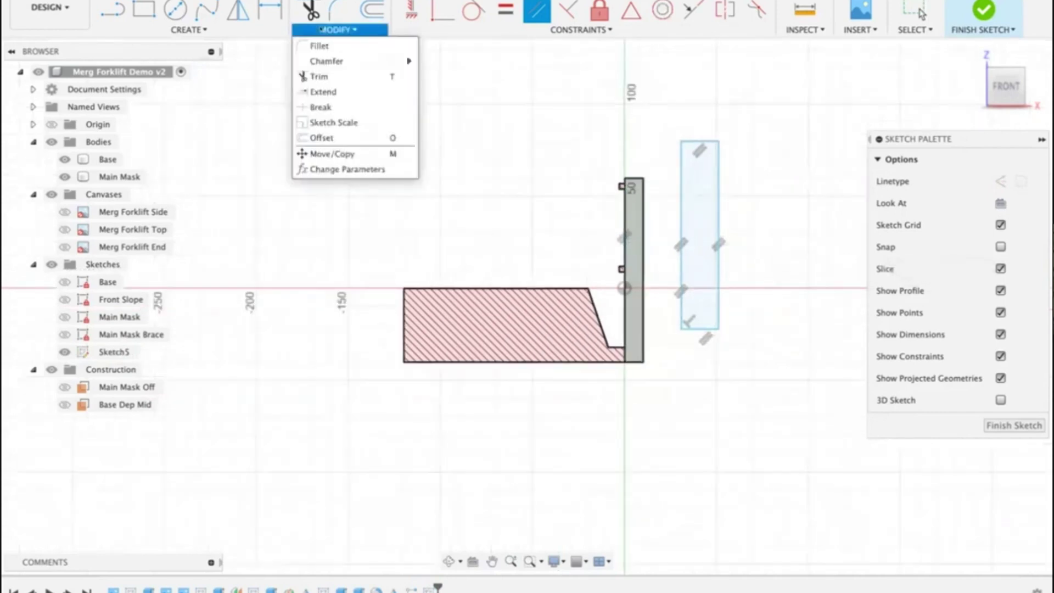
click(308, 168)
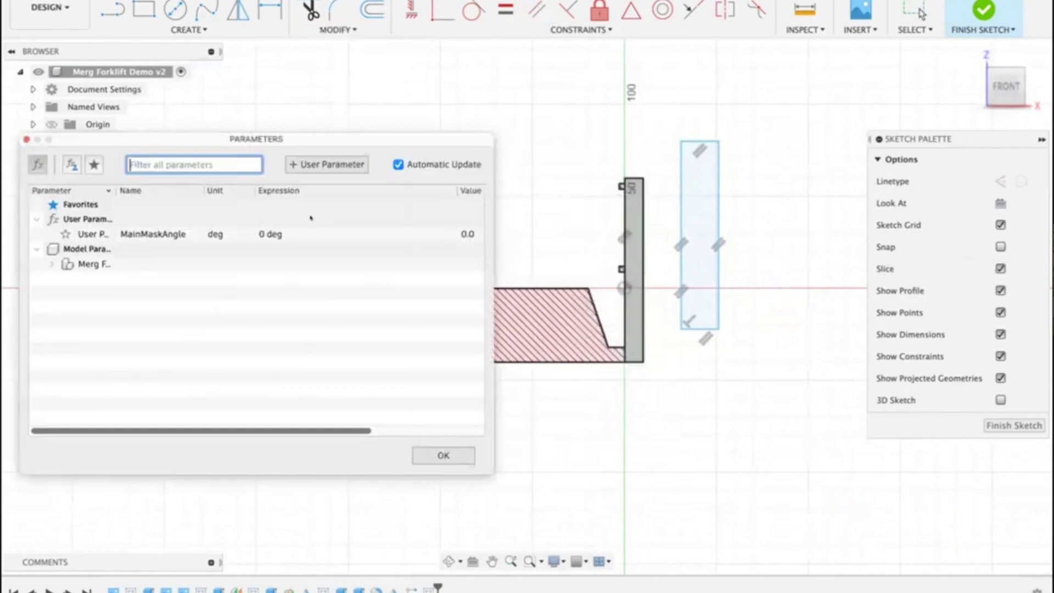
click(274, 236)
text(15)
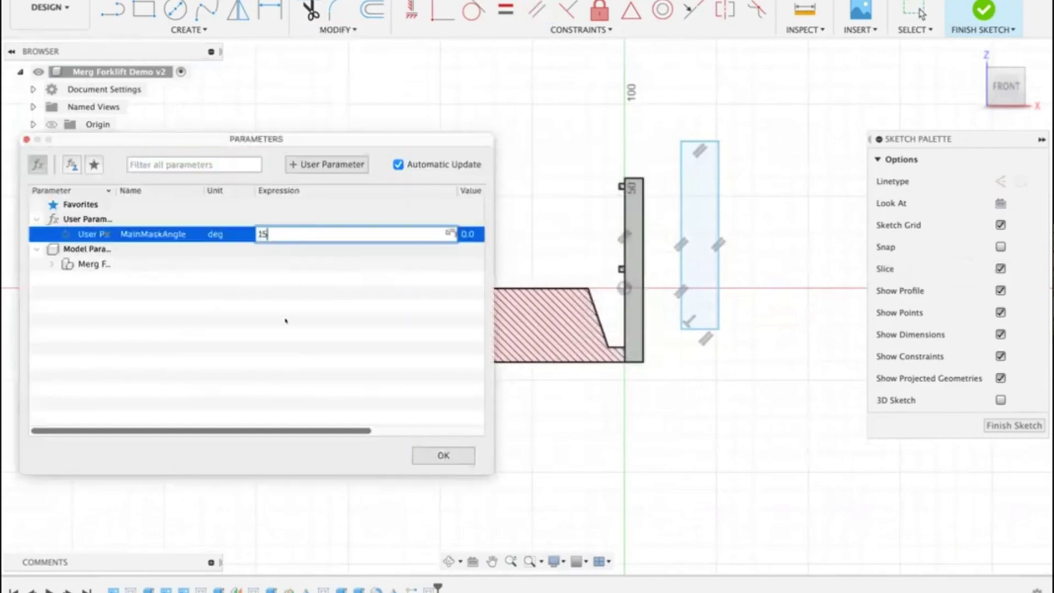
key(Return)
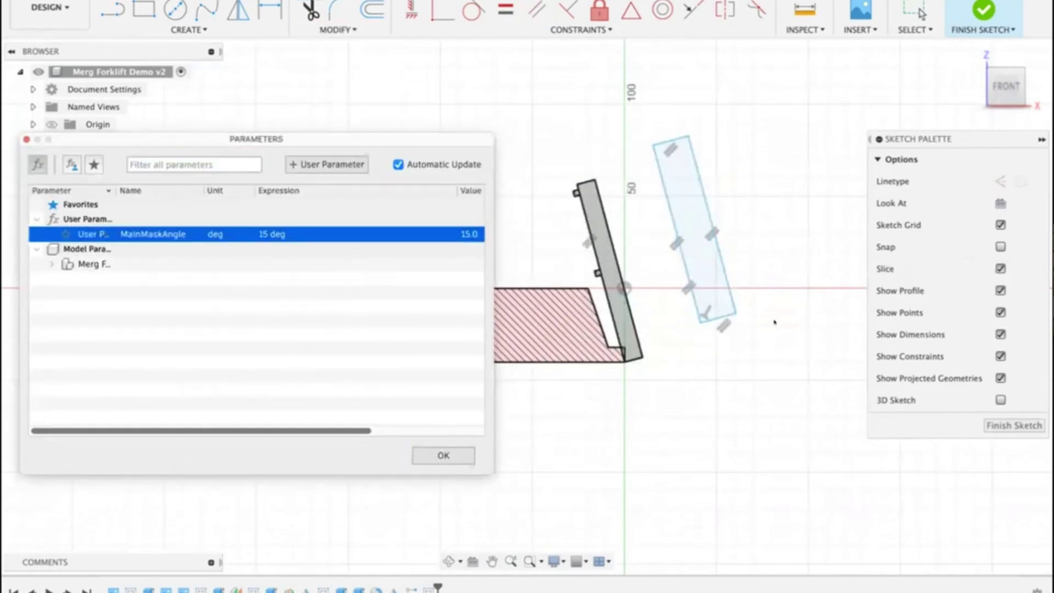
key(Return)
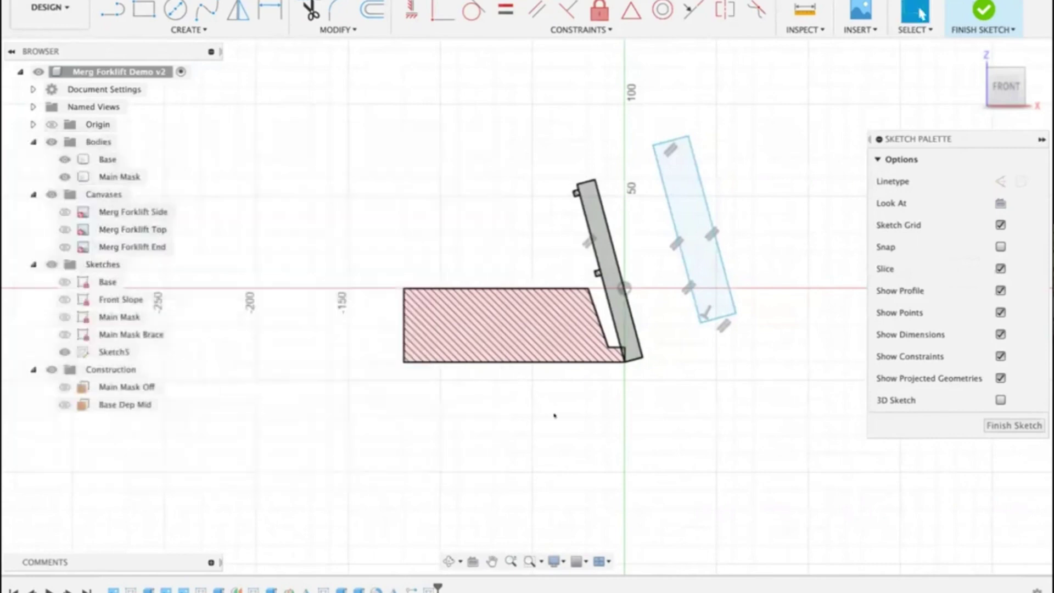
mouse_move(692, 170)
mouse_down()
mouse_move(807, 316)
mouse_move(834, 313)
mouse_up()
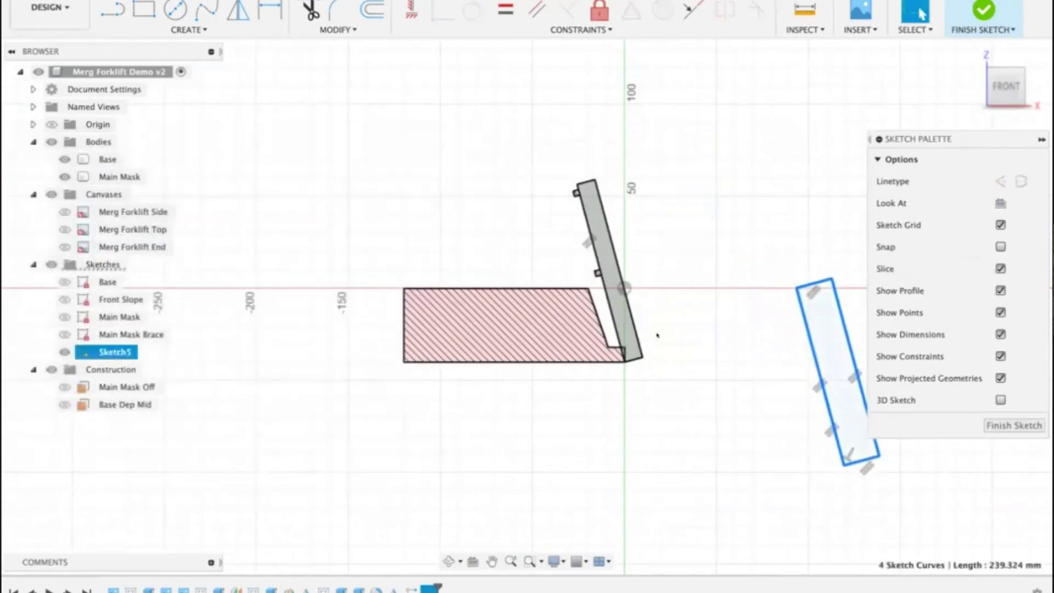
Step: Reset MainMaskAngle to 0 so the mast and rectangle stand vertical
click(338, 29)
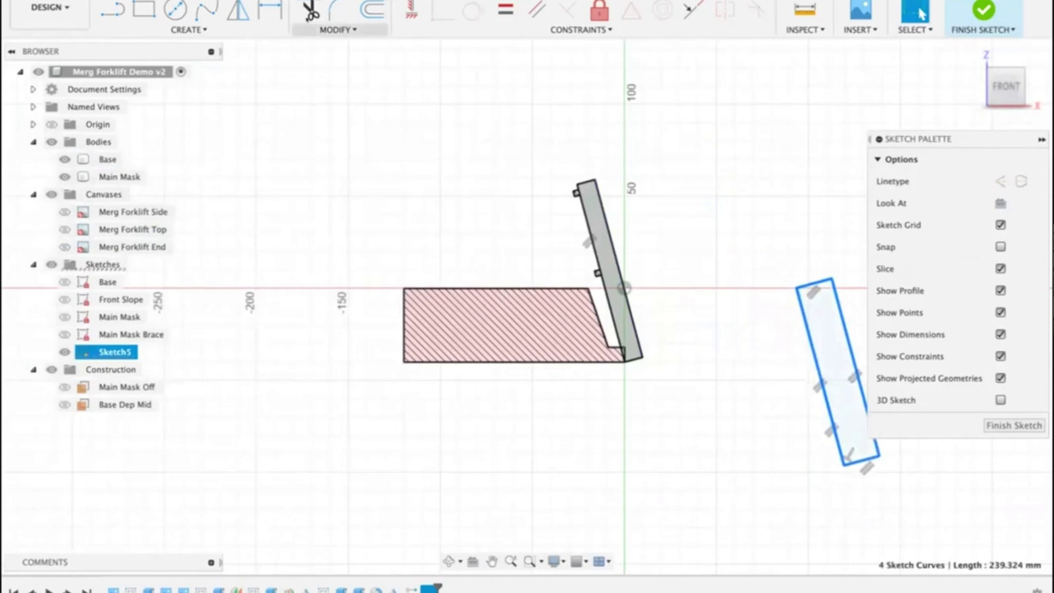
click(318, 169)
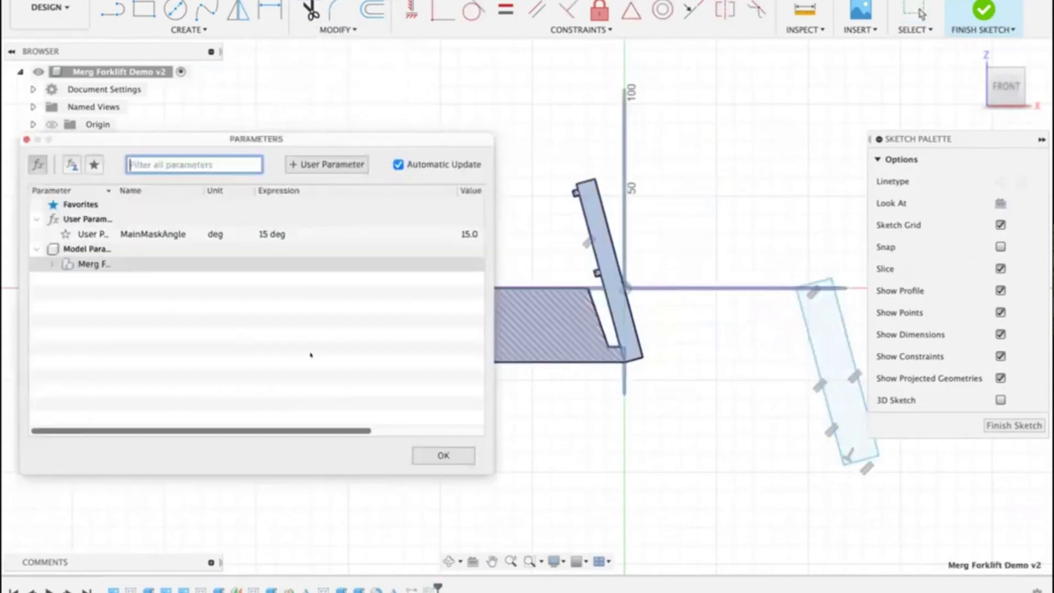
double_click(275, 233)
text(0)
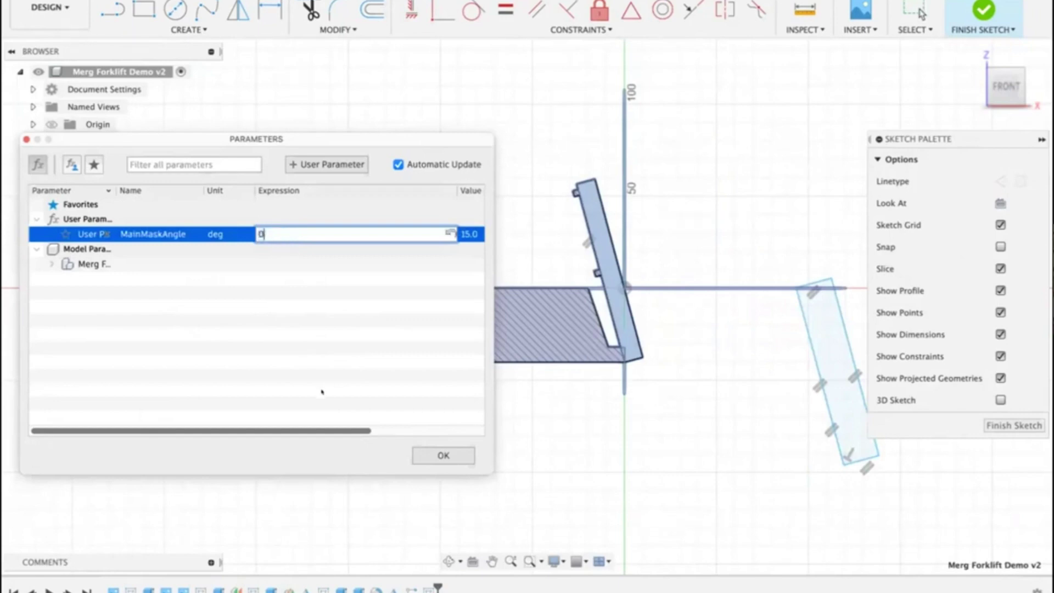
key(Return)
click(442, 454)
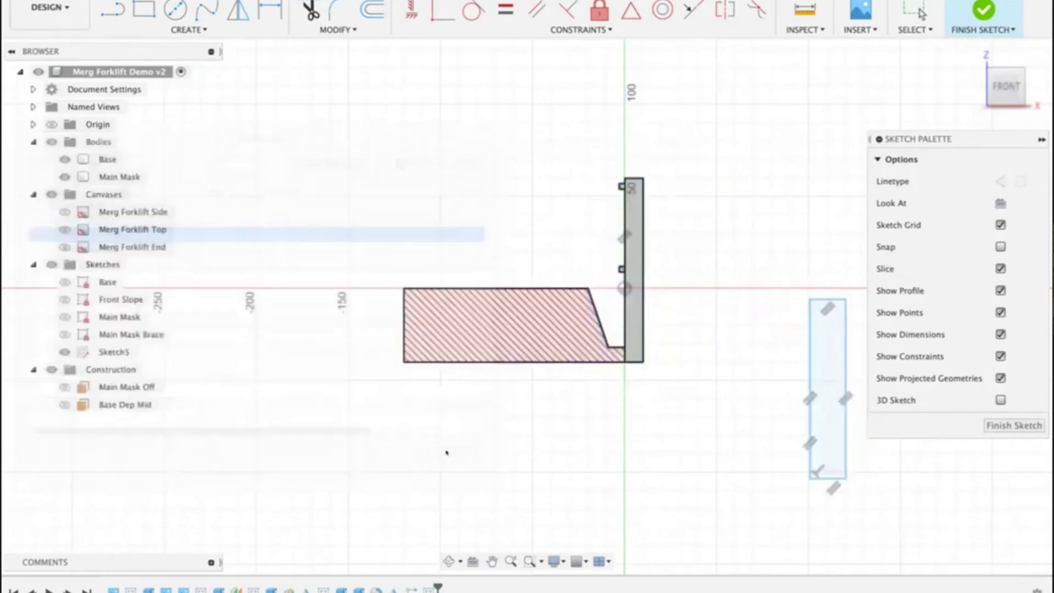
Step: Drag the whole rectangle onto the mast's right side, just below the green cap, with slicing off
double_click(810, 303)
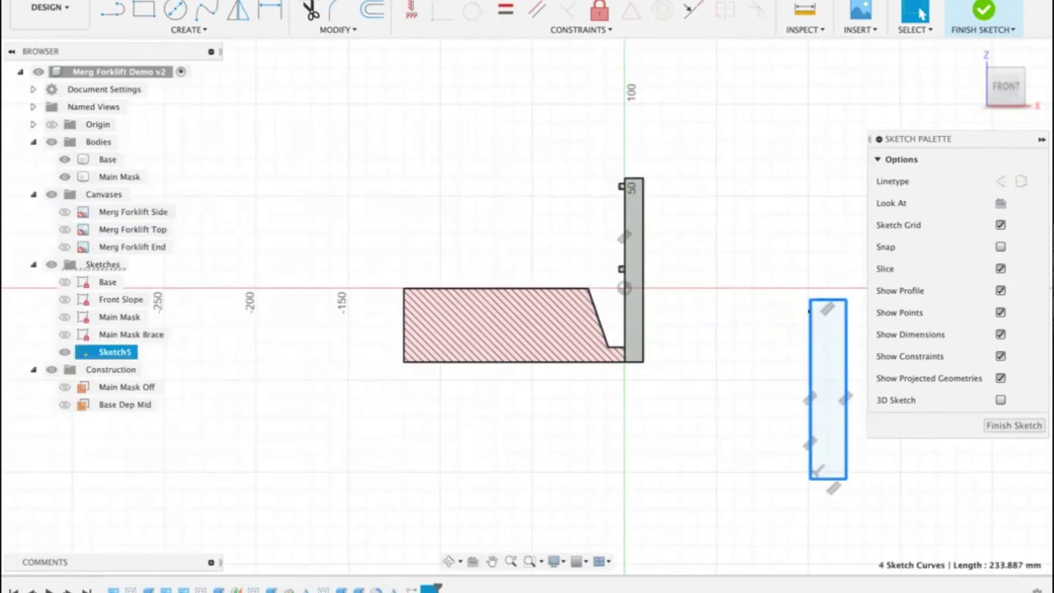
drag(809, 333, 668, 181)
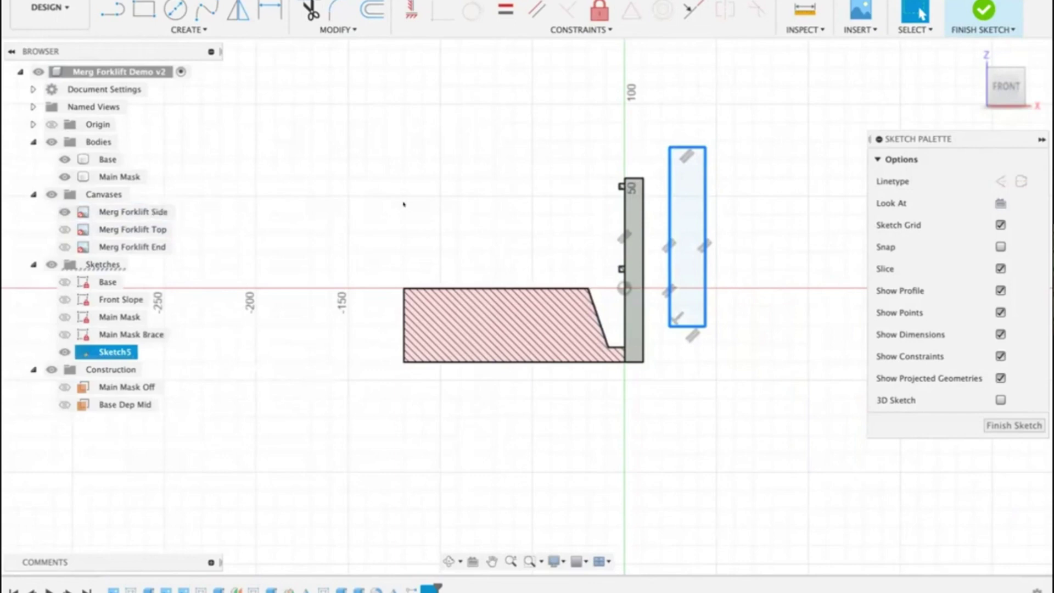
click(1000, 268)
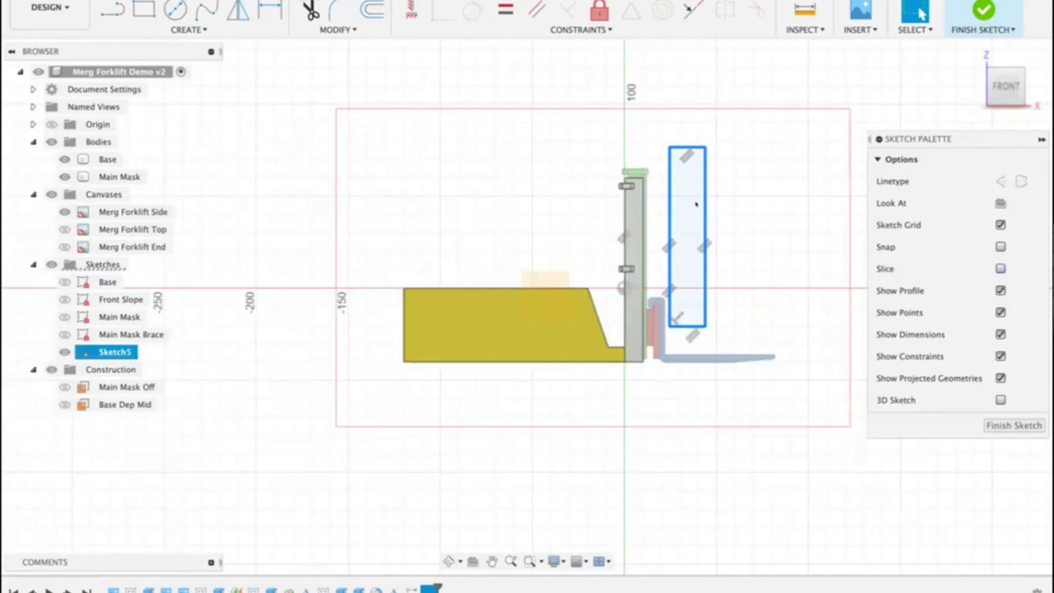
drag(704, 191, 669, 193)
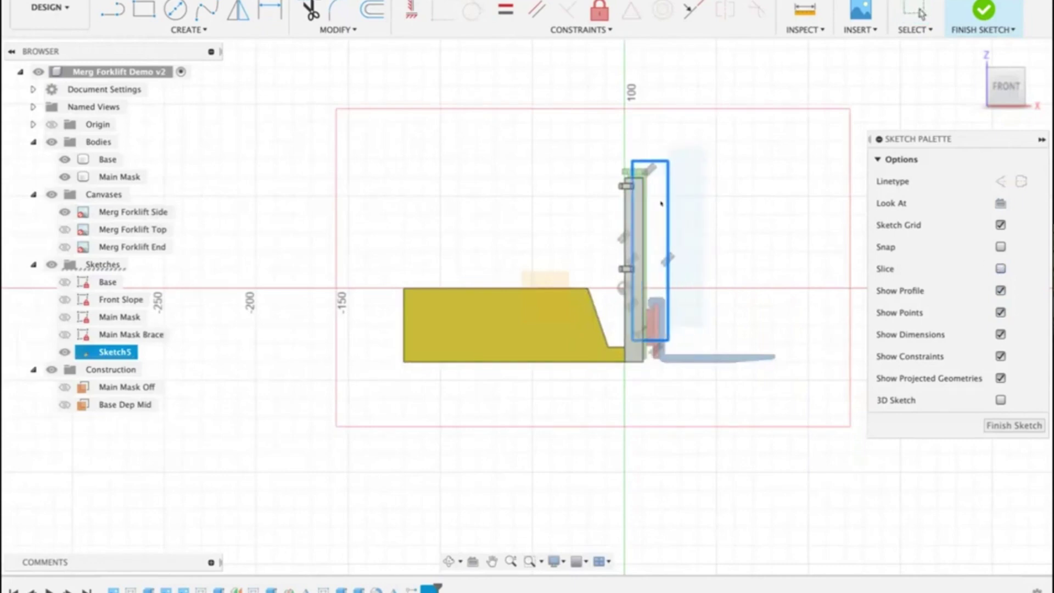
scroll(669, 194, up, 5)
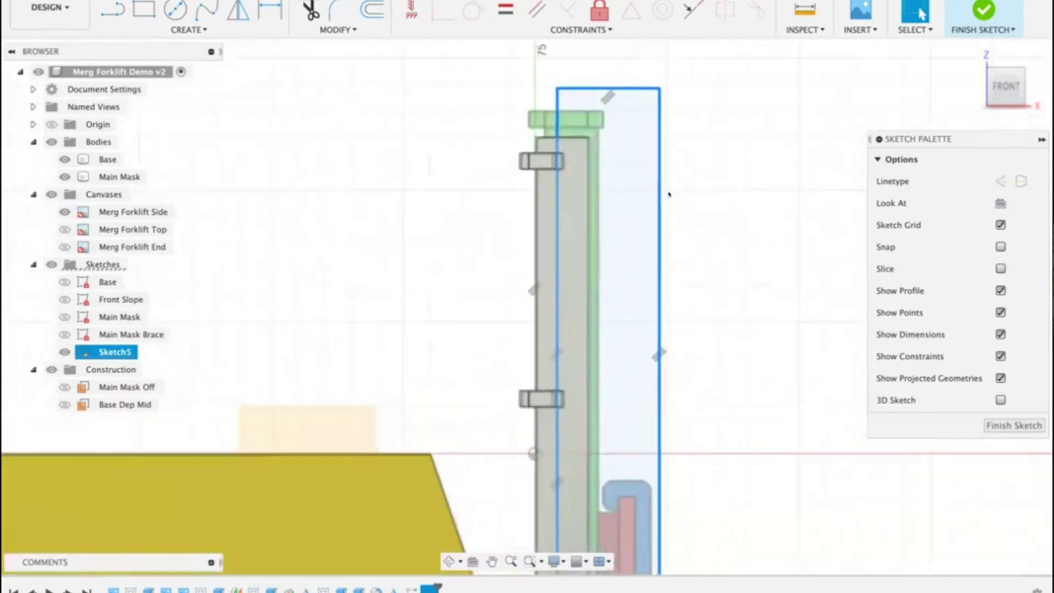
middle_drag(717, 206, 705, 262)
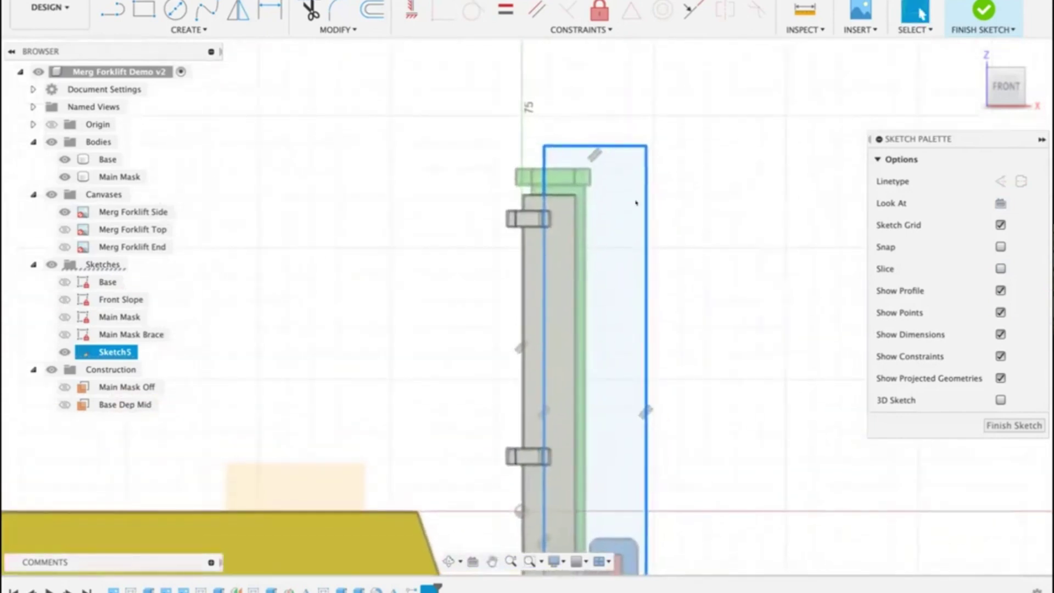
drag(566, 136, 552, 181)
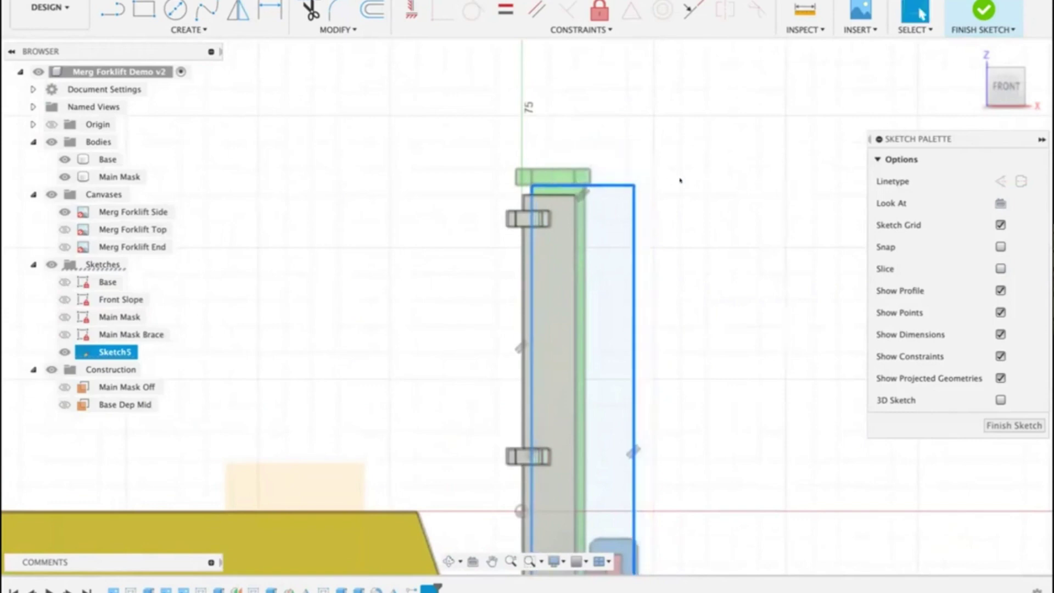
click(694, 192)
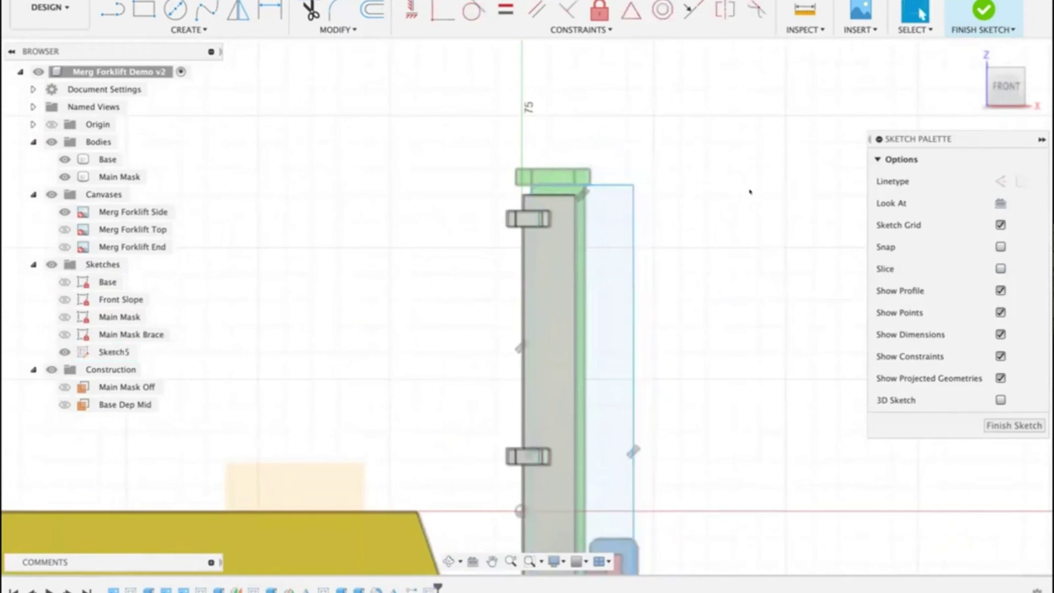
key(d)
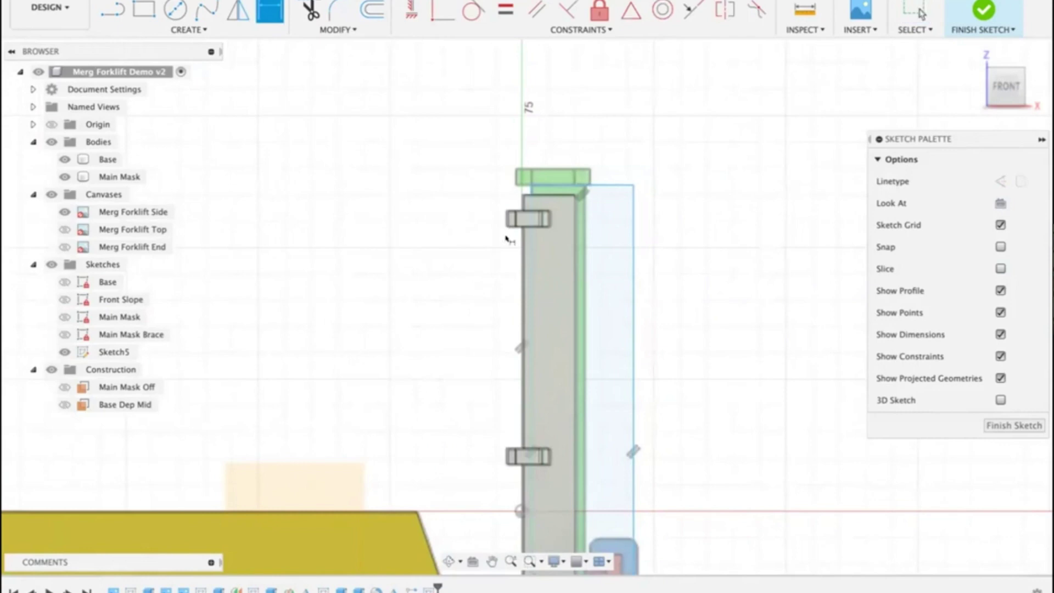
Step: Dimension a 1.5 mm offset from the mast's left edge and delete the stray 19.368 dimension
click(528, 301)
click(520, 283)
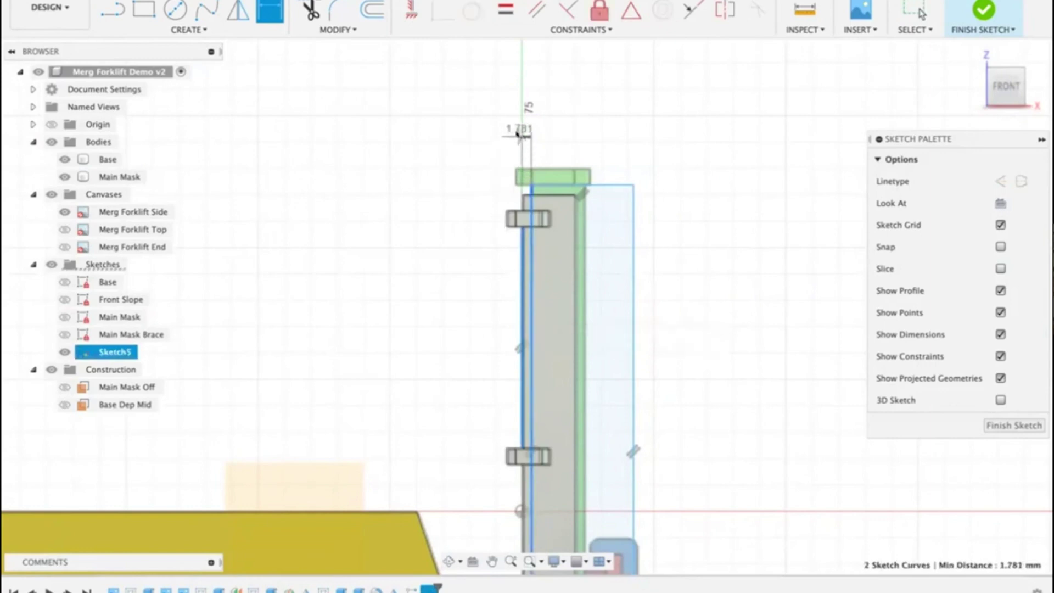
click(530, 136)
text(1.5)
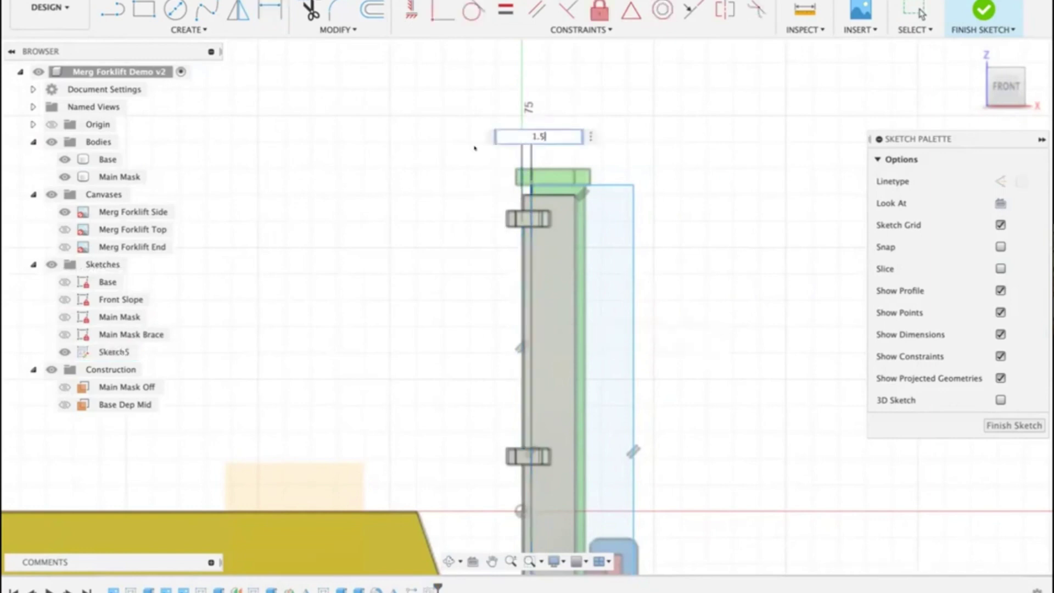
key(Return)
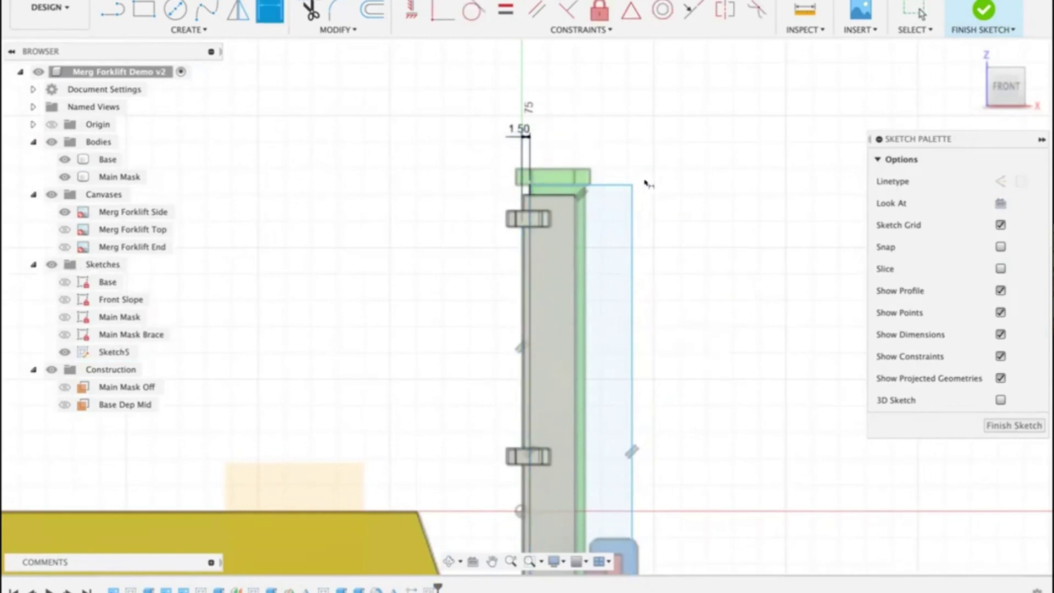
click(554, 187)
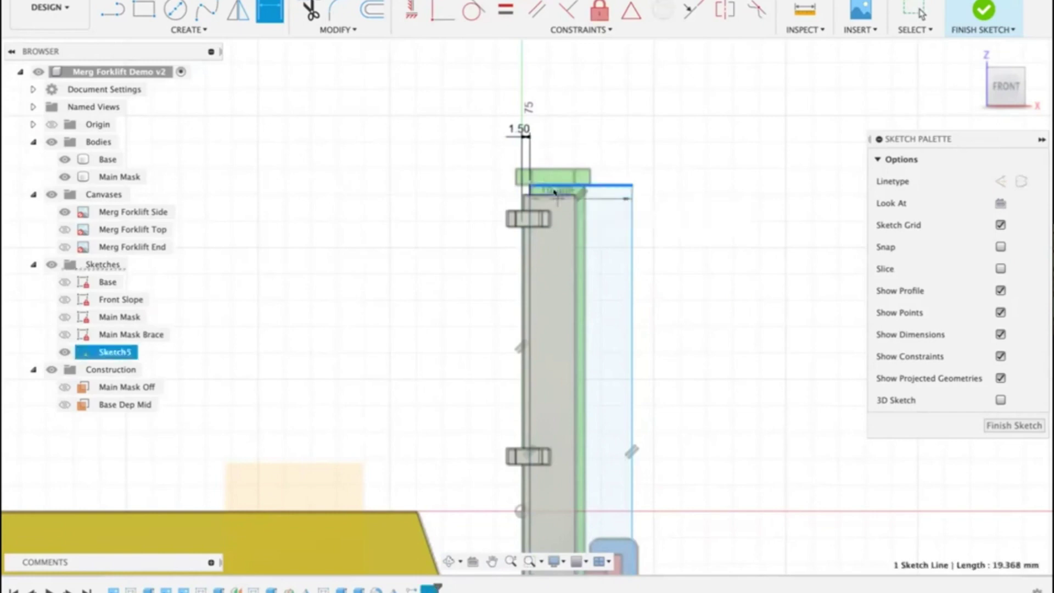
click(554, 190)
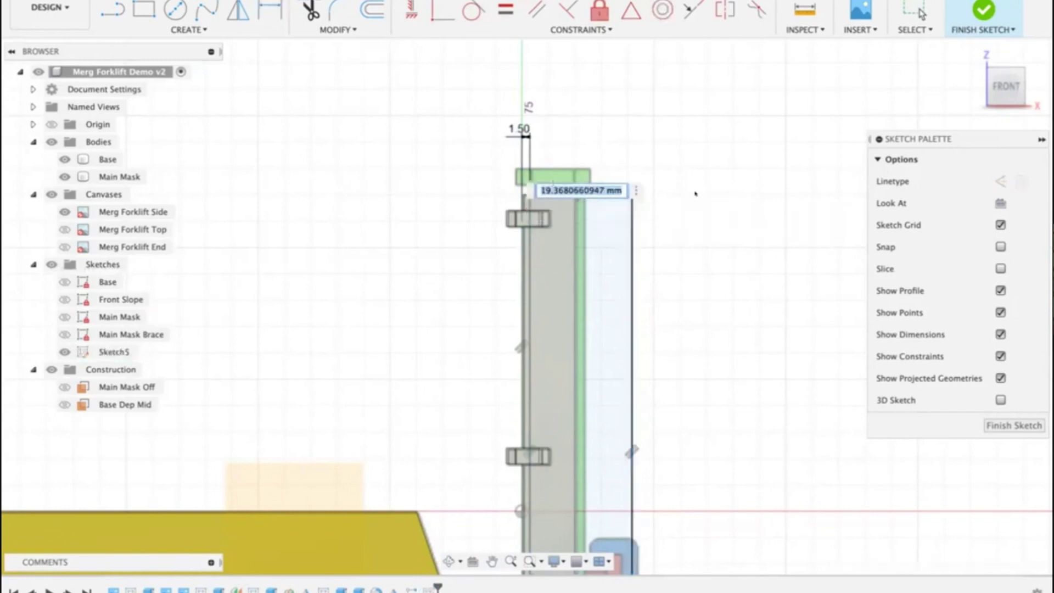
key(Return)
key(Escape)
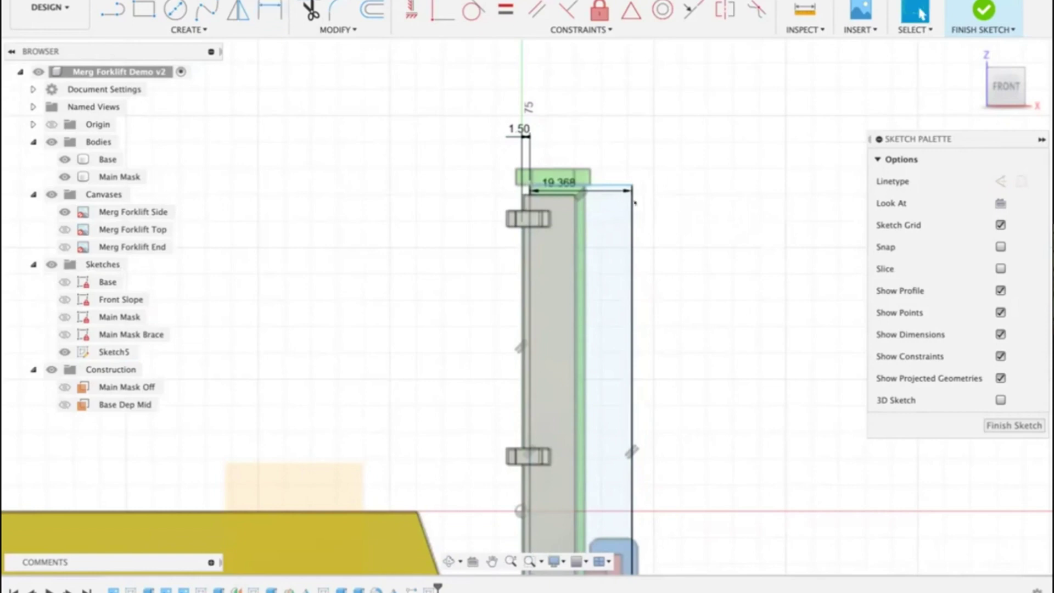
click(611, 190)
key(Delete)
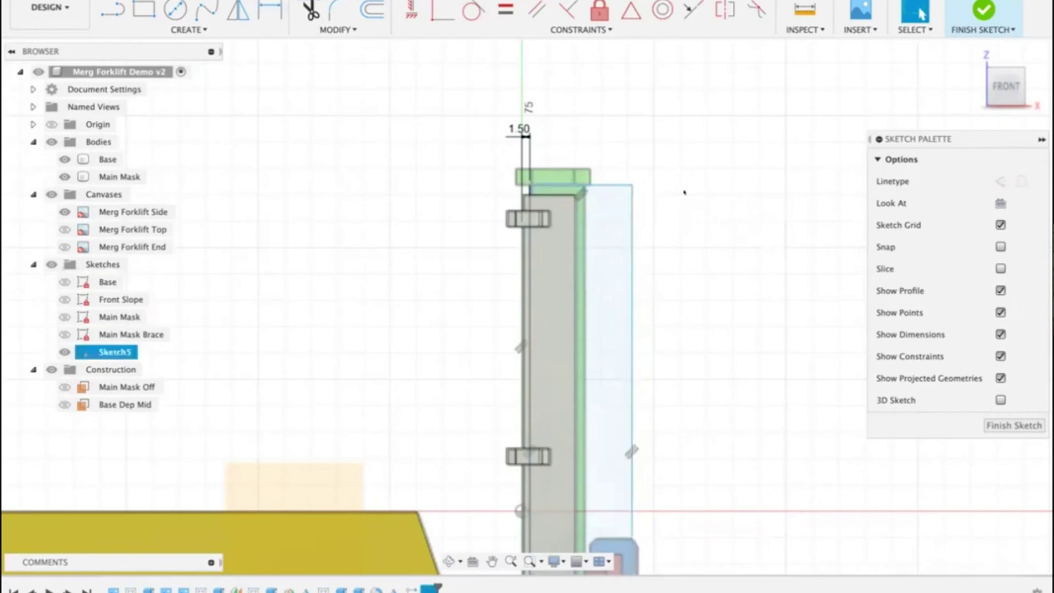
Step: Add a 2 mm offset between the rectangle's top edge and the mast cap
key(d)
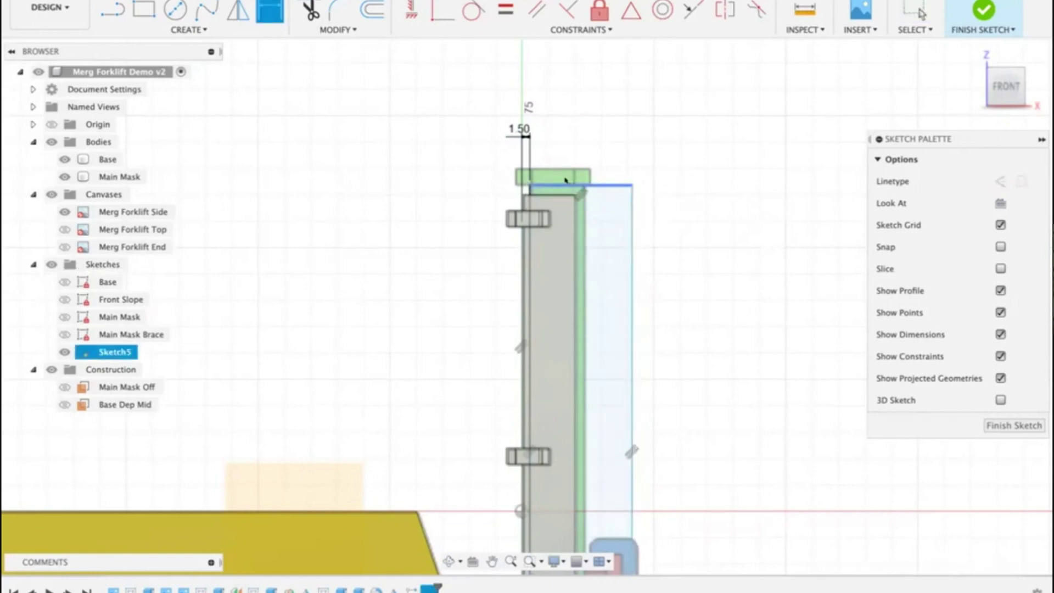
click(555, 187)
click(556, 193)
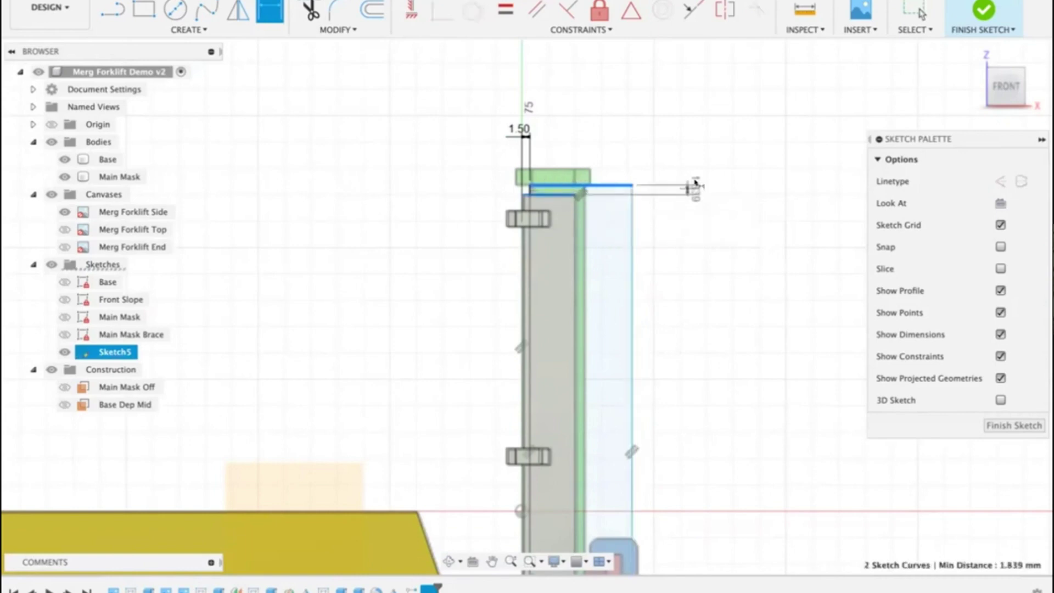
click(724, 187)
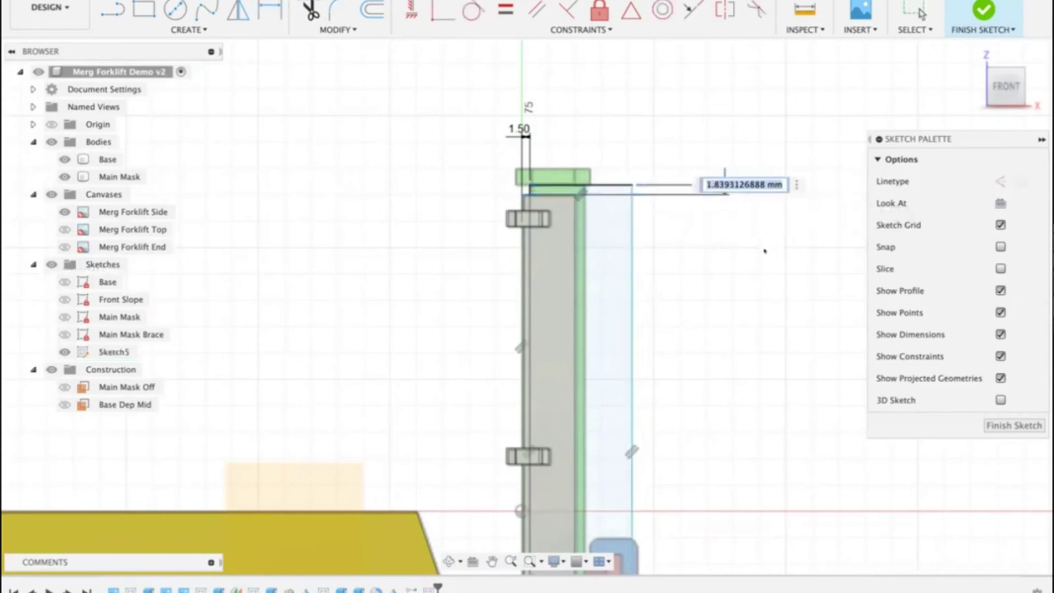
text(2)
key(Return)
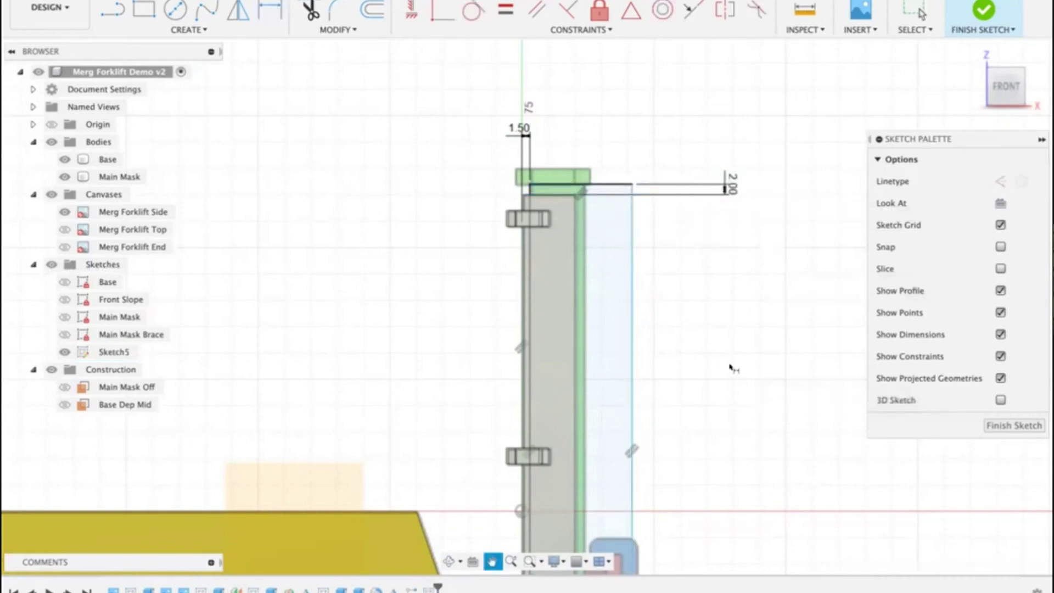
middle_drag(732, 368, 706, 214)
Step: Drag the rectangle's bottom line down to the fork
scroll(707, 220, down, 5)
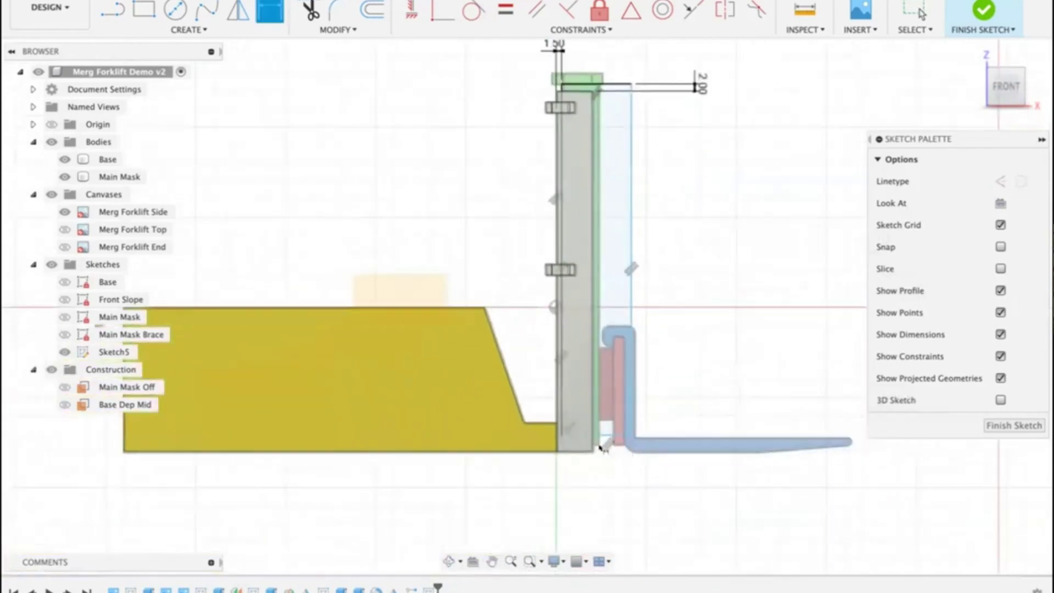
scroll(602, 447, up, 5)
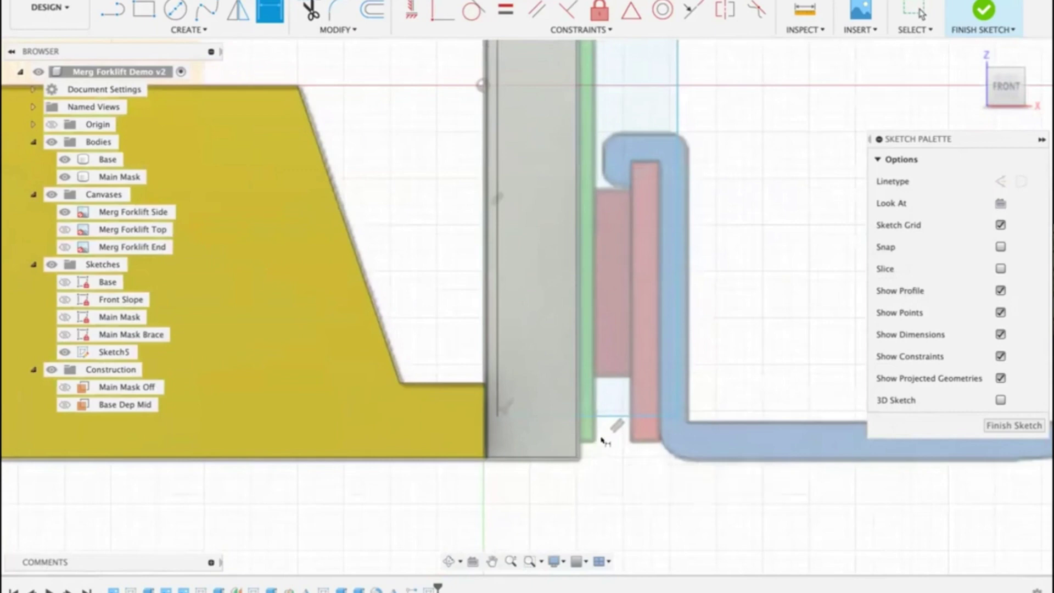
key(Escape)
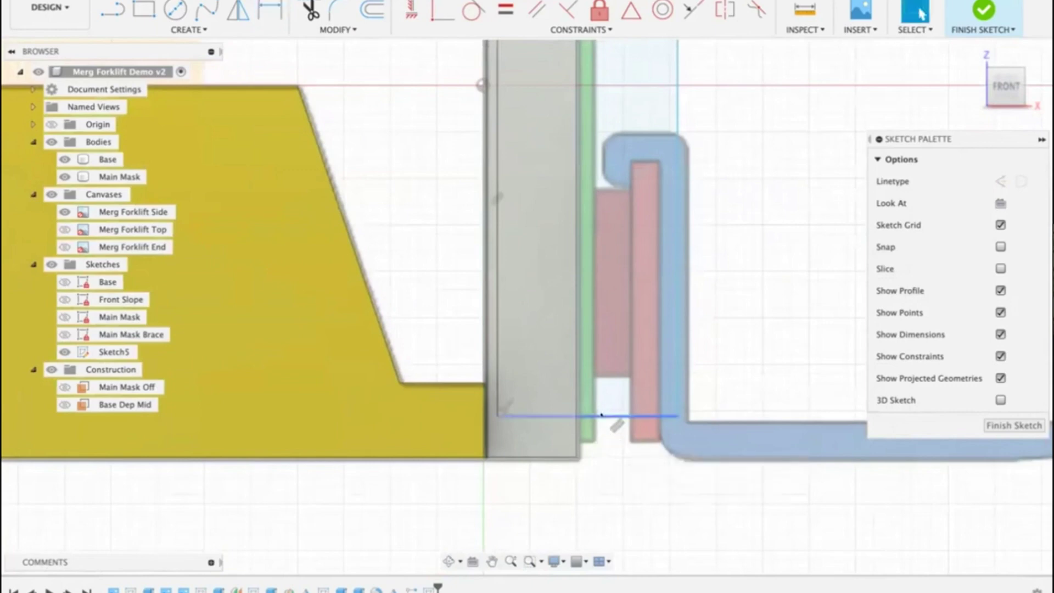
drag(601, 415, 598, 438)
click(738, 299)
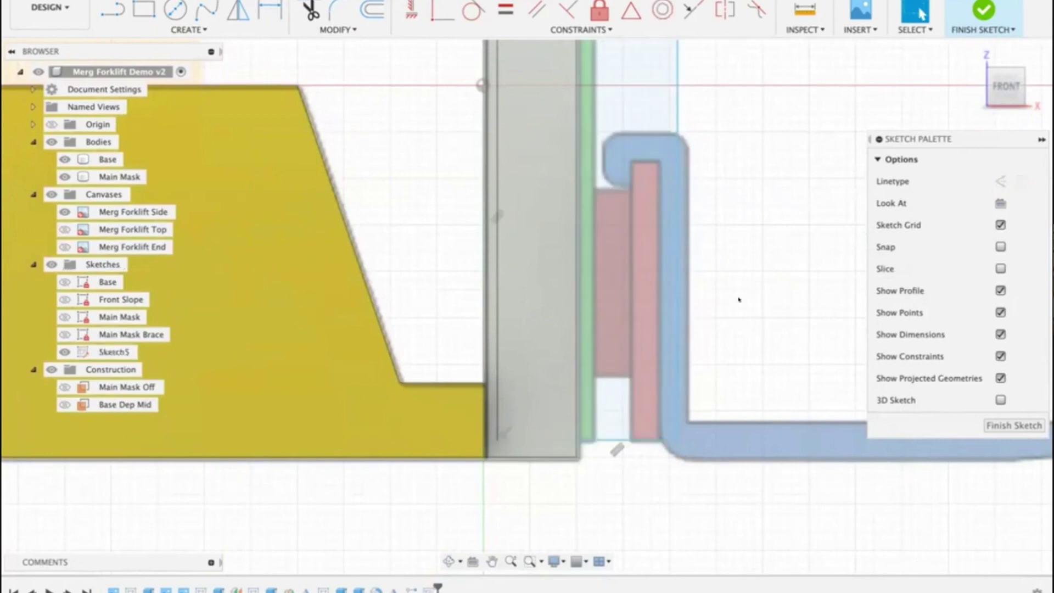
Step: Dimension the rectangle's vertical side to a 100 mm height
key(d)
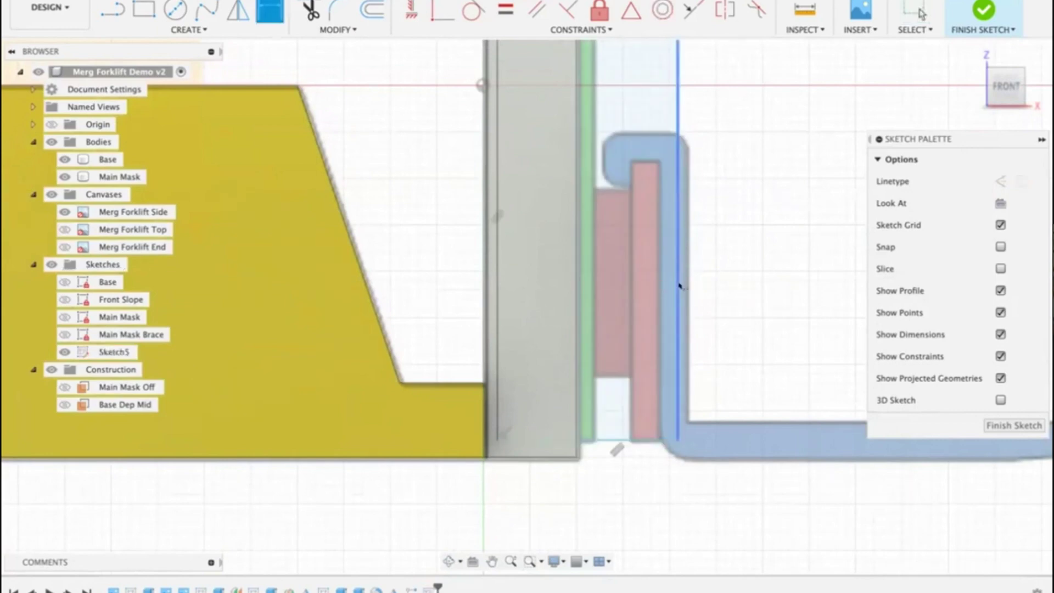
click(680, 282)
click(718, 300)
text(100)
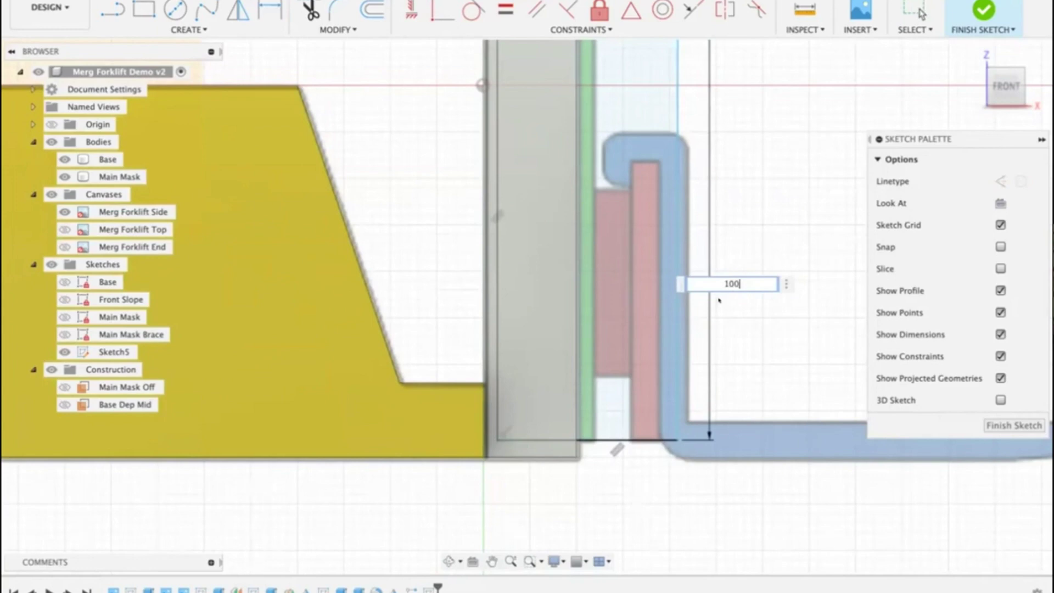
key(Return)
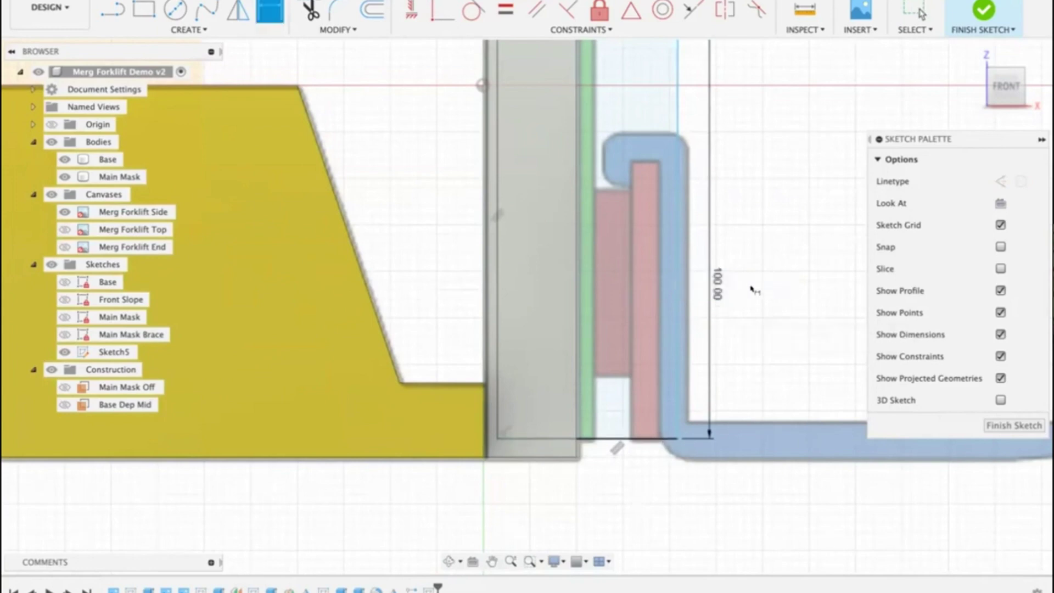
scroll(727, 298, down, 3)
middle_drag(728, 337, 688, 495)
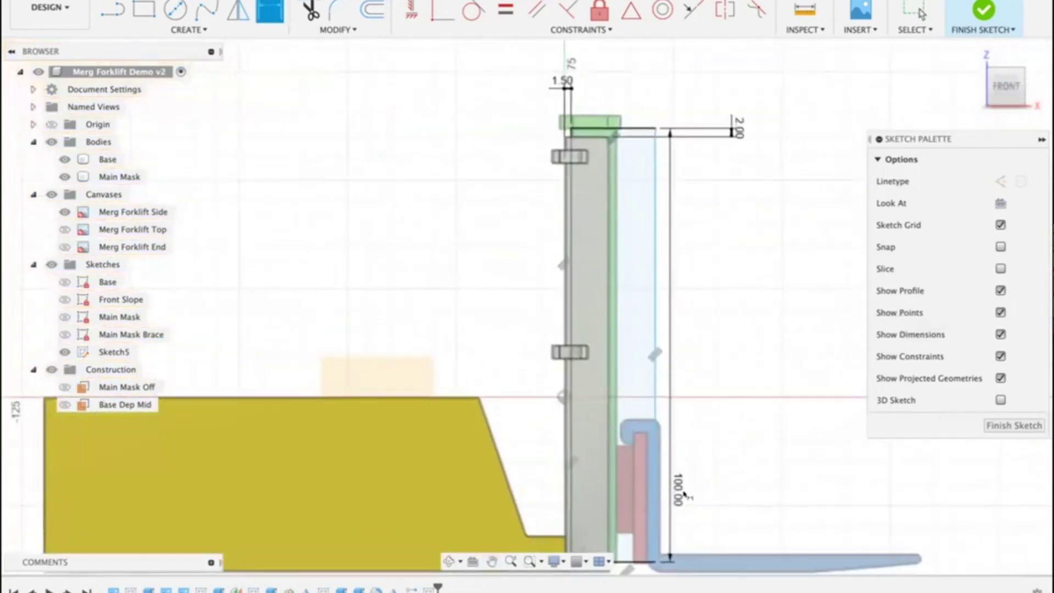
key(Escape)
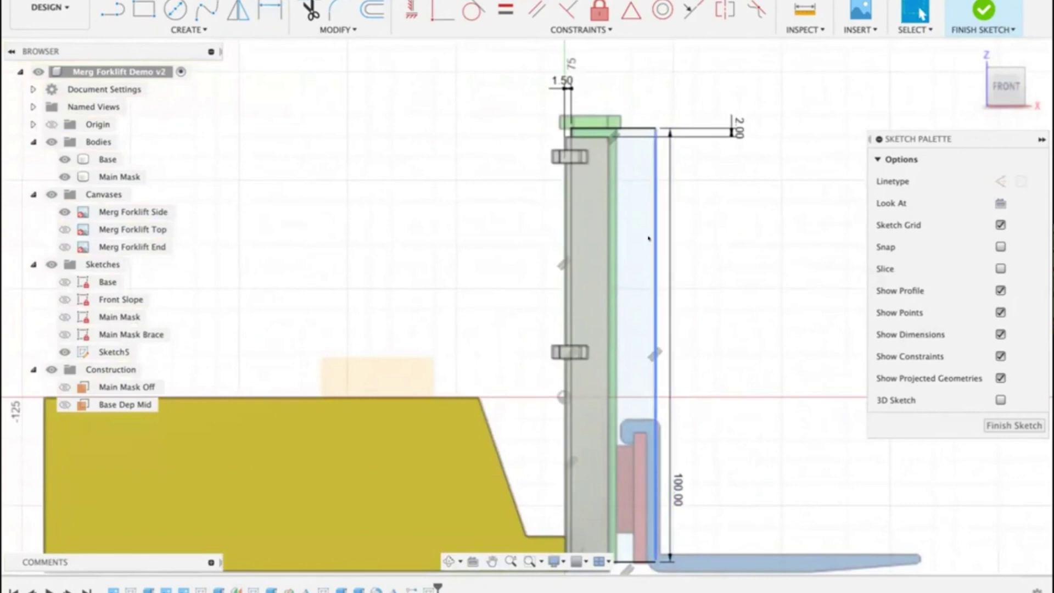
Step: Dimension the rectangle's top line to 10 mm and hide the Merg Forklift Side canvas
click(654, 237)
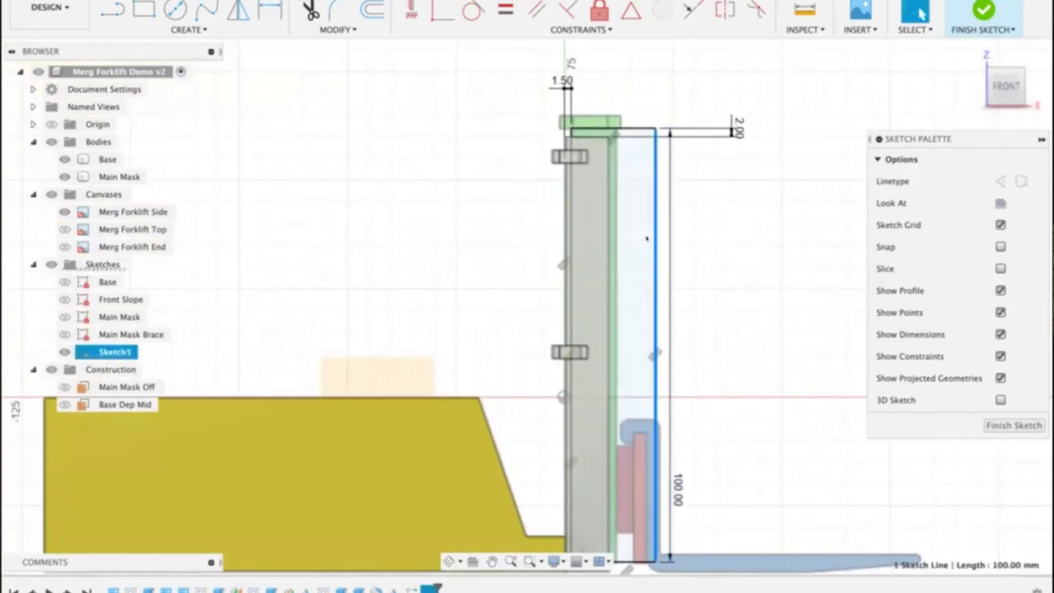
click(726, 229)
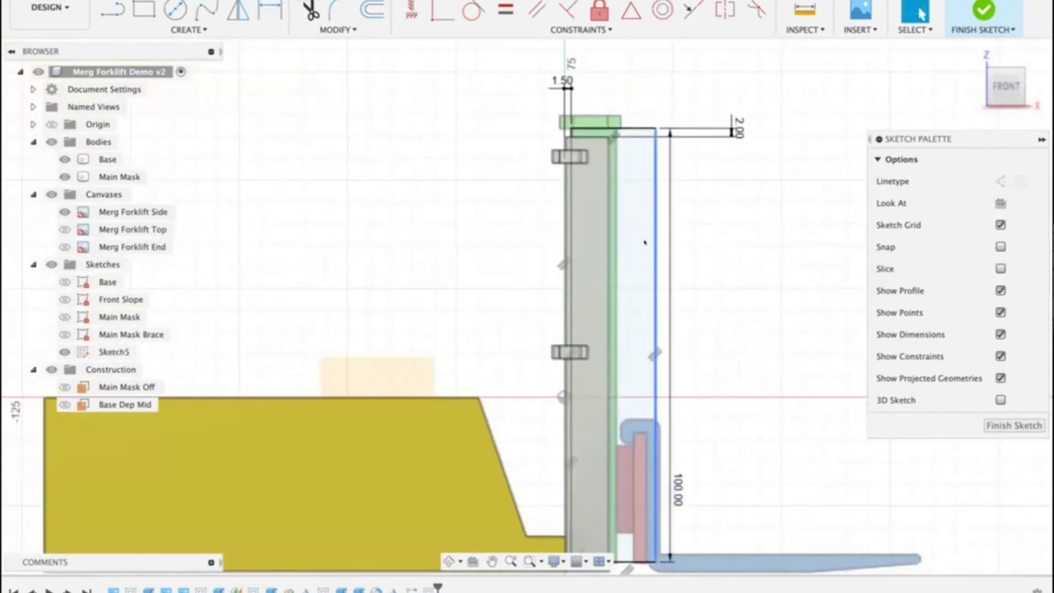
click(655, 239)
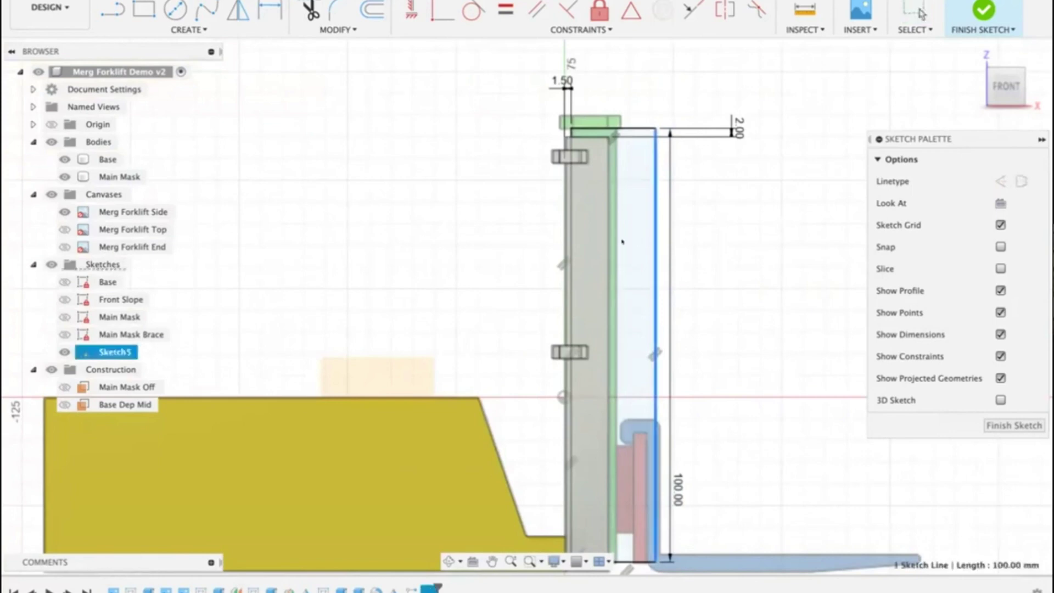
click(731, 183)
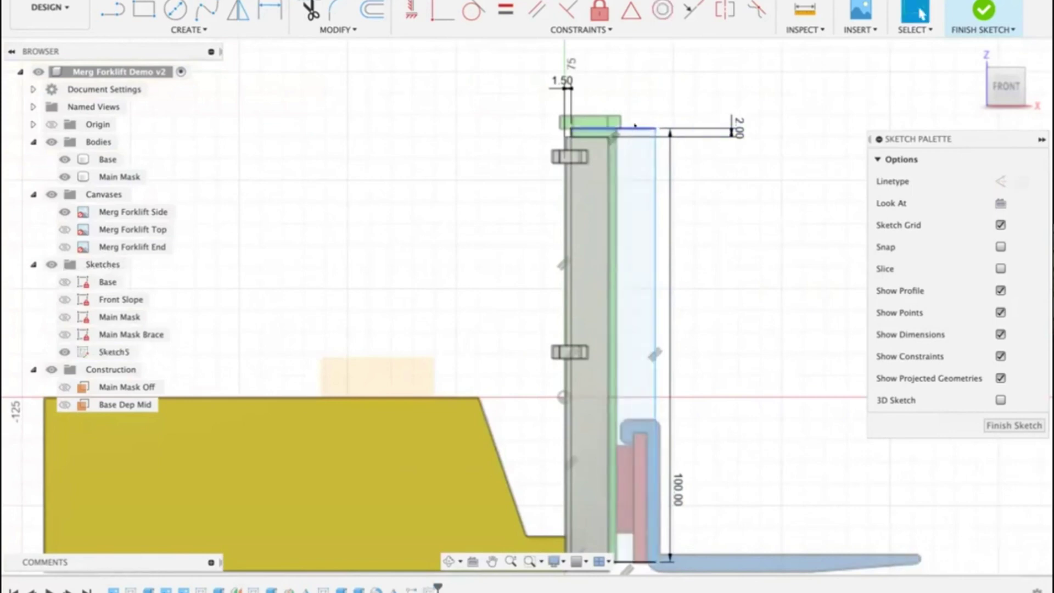
click(635, 126)
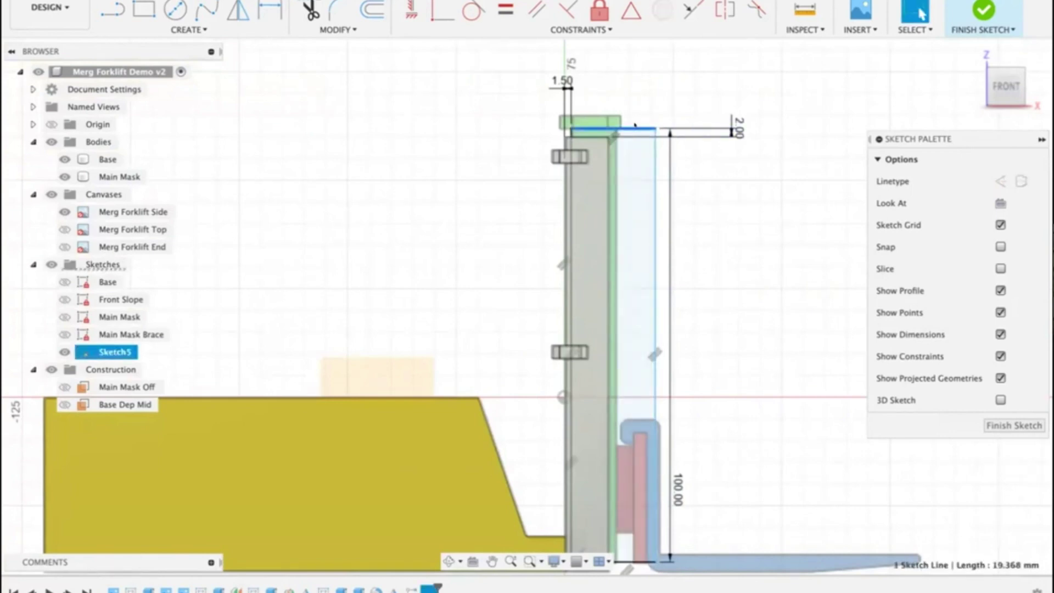
key(d)
click(633, 109)
text(10)
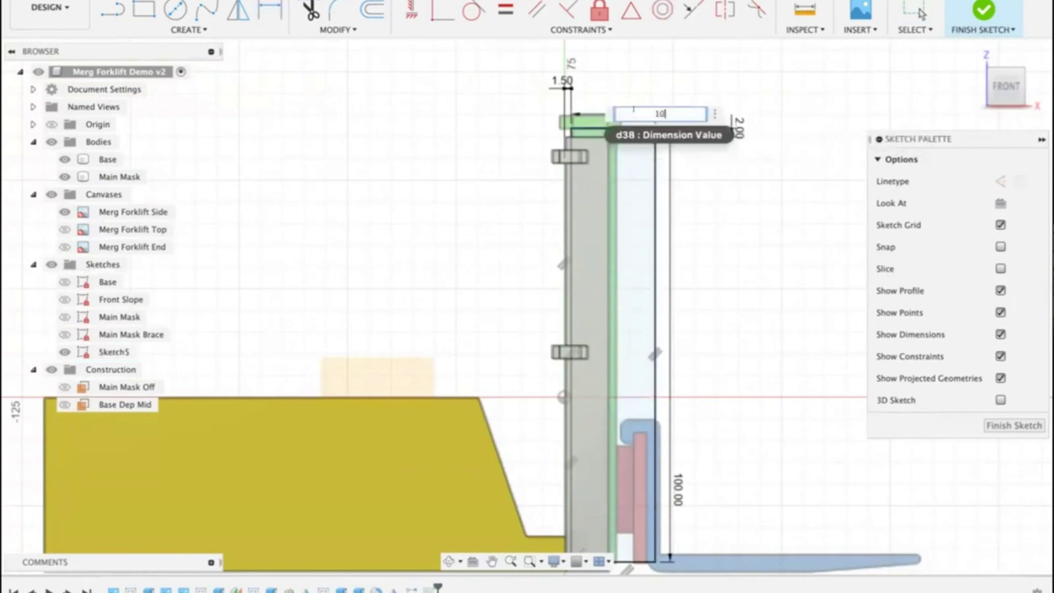
key(Return)
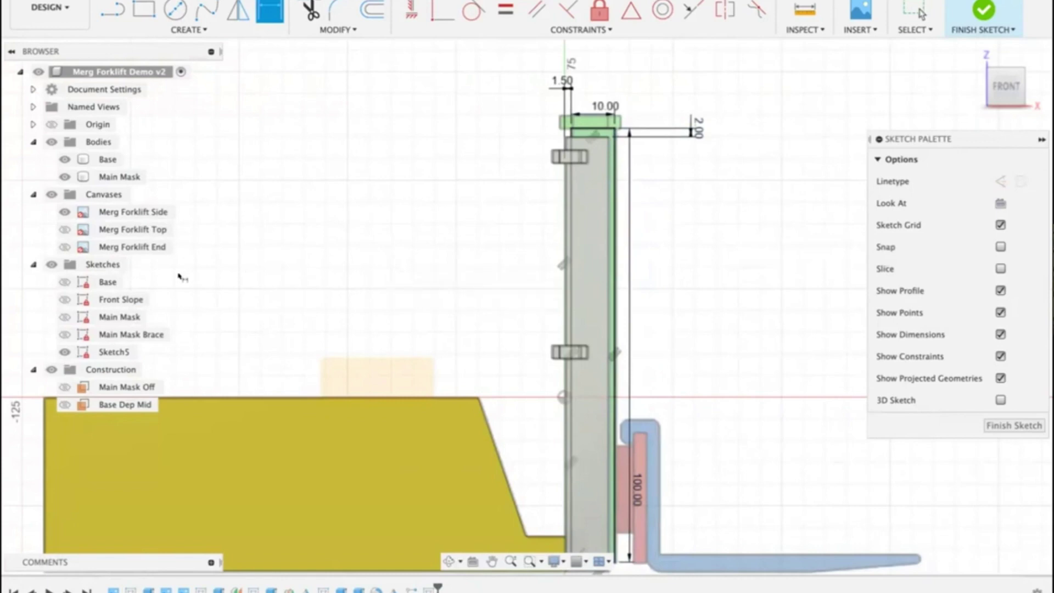
click(65, 212)
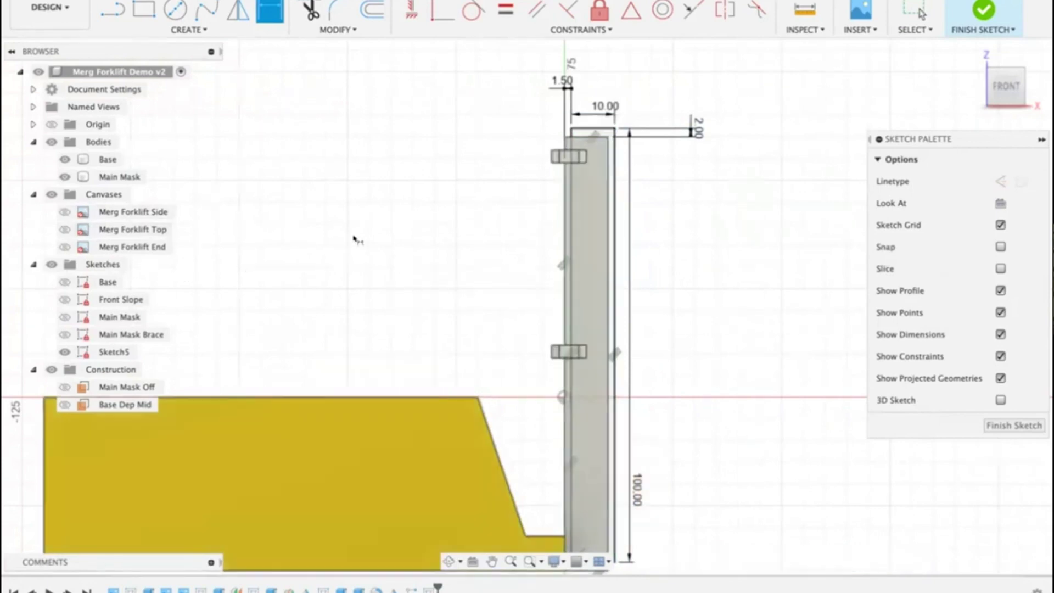
scroll(471, 252, down, 5)
middle_drag(471, 252, 730, 297)
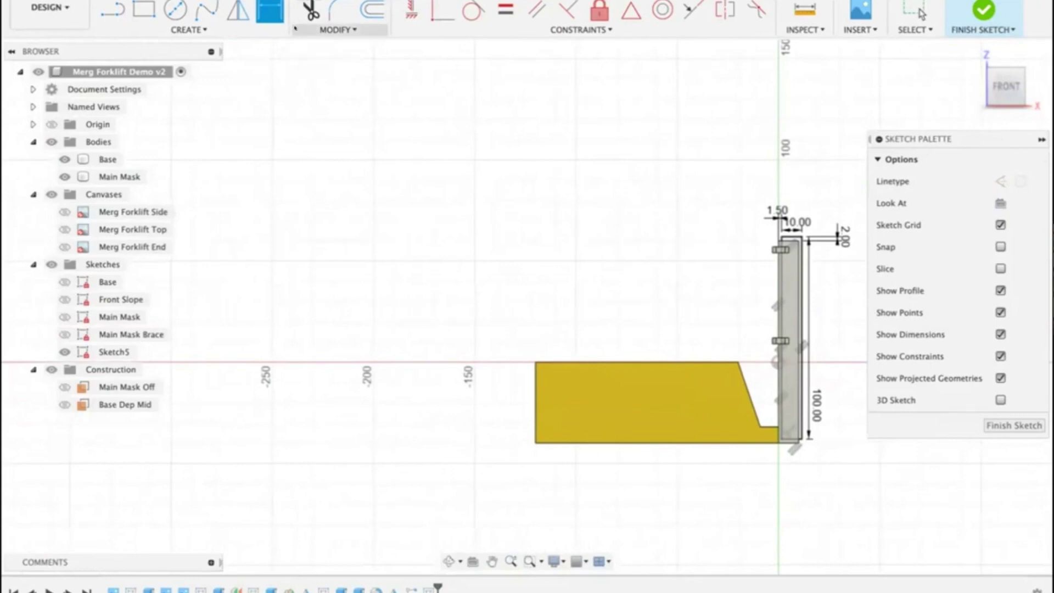
click(336, 30)
click(329, 169)
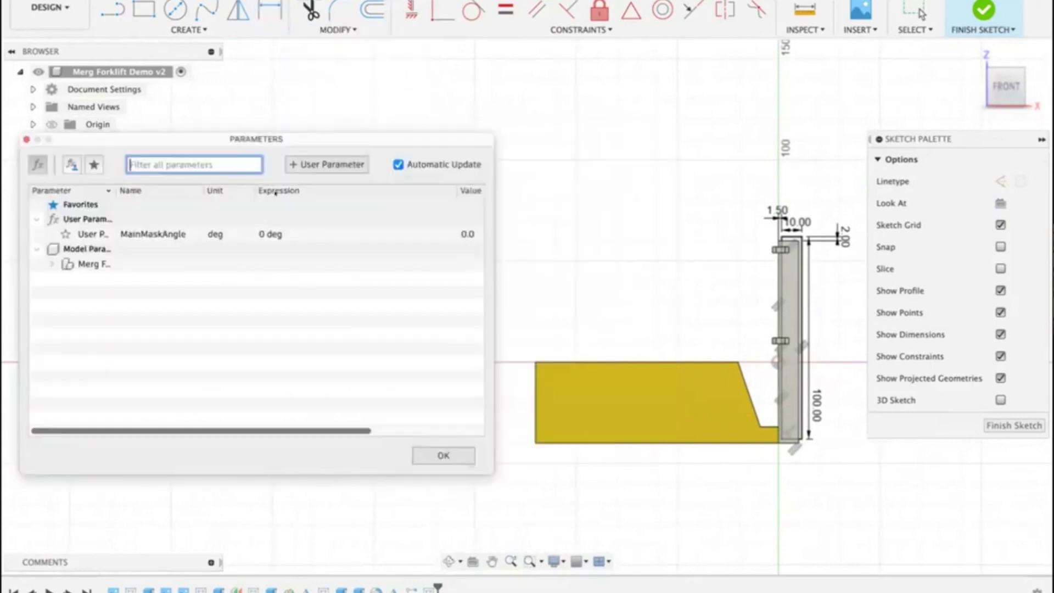
click(263, 235)
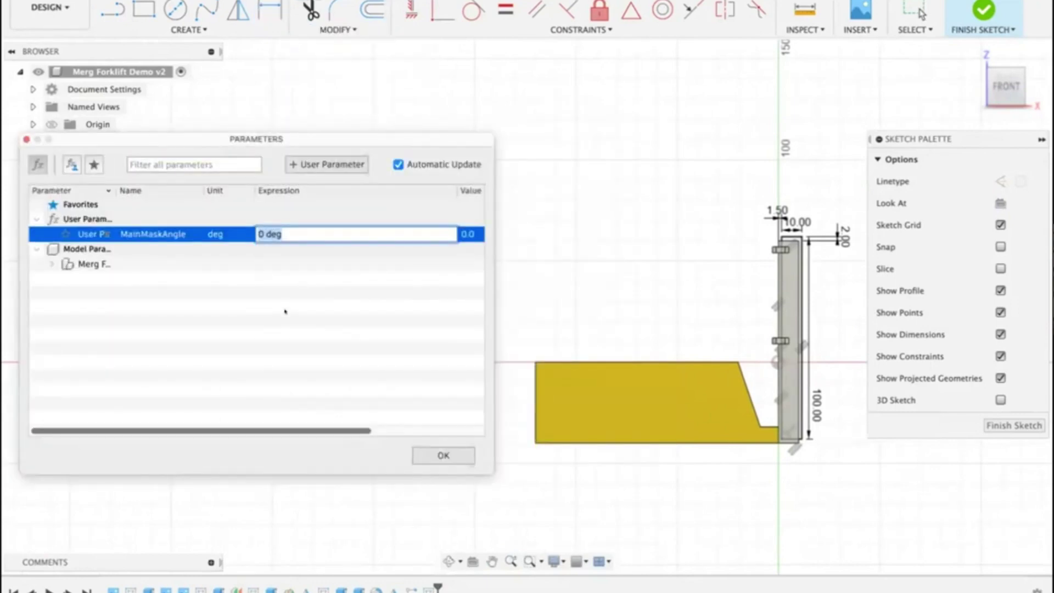
text(8)
key(Return)
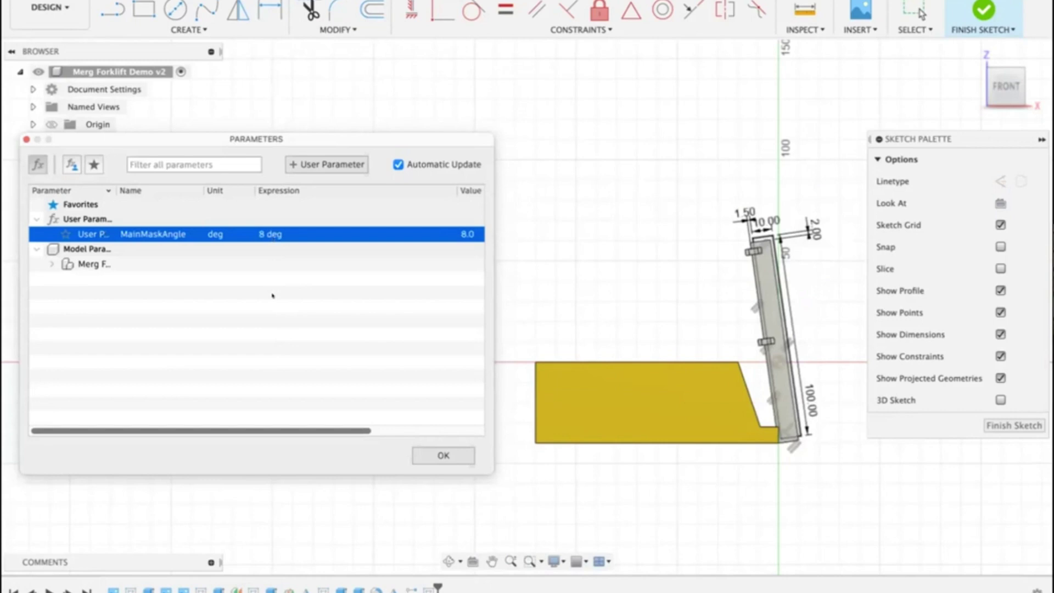
text(0)
key(Return)
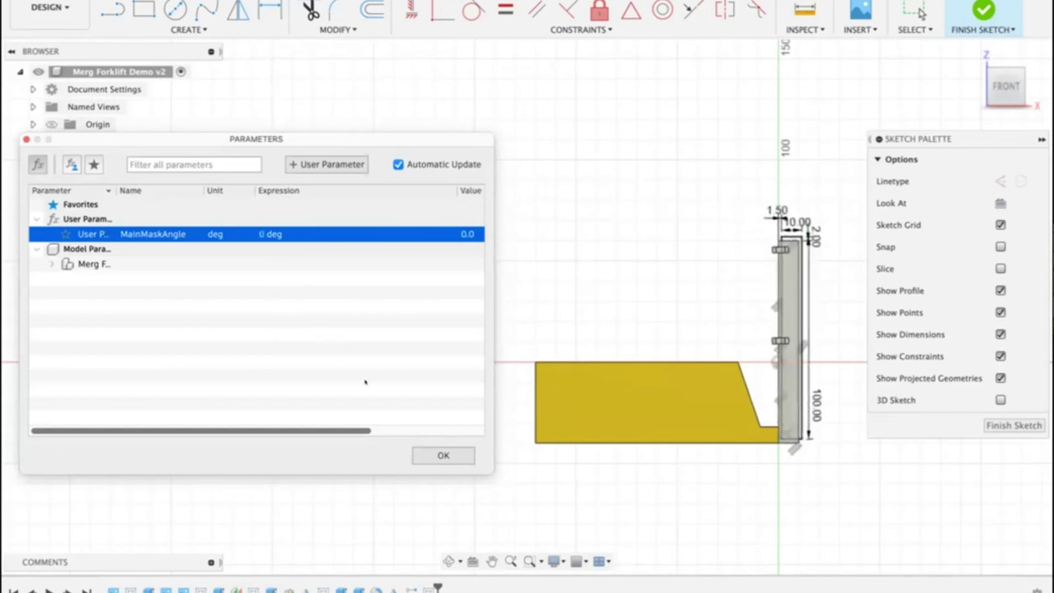
key(Return)
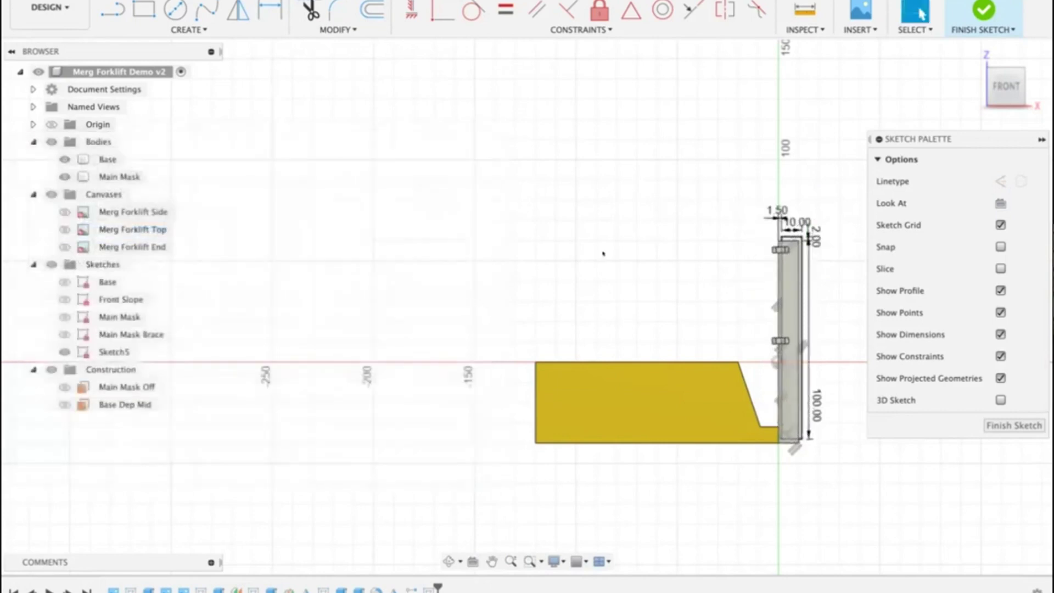
shift+middle_drag(603, 253, 566, 251)
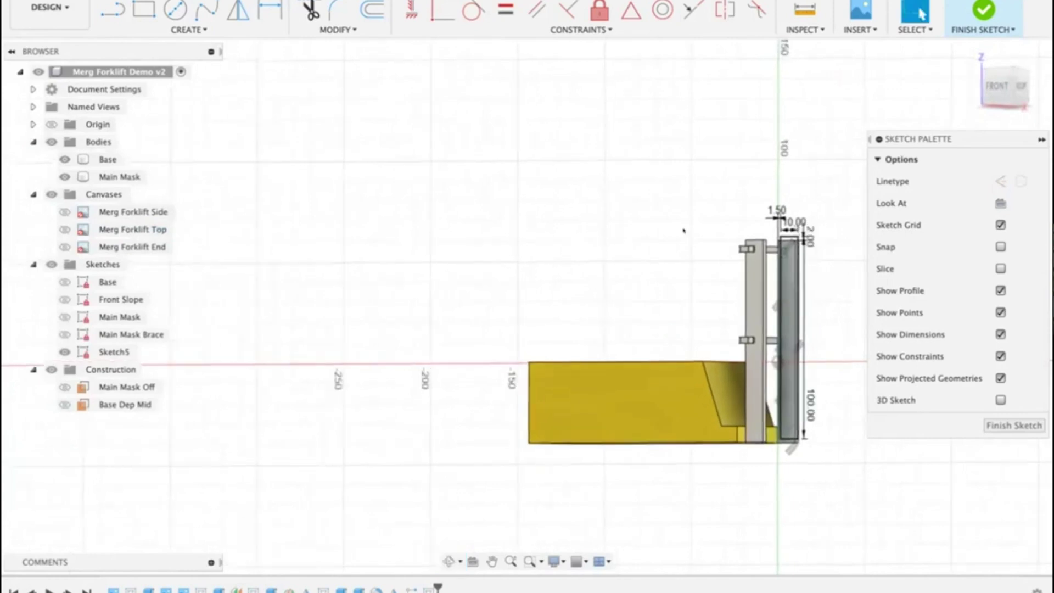
scroll(683, 230, up, 5)
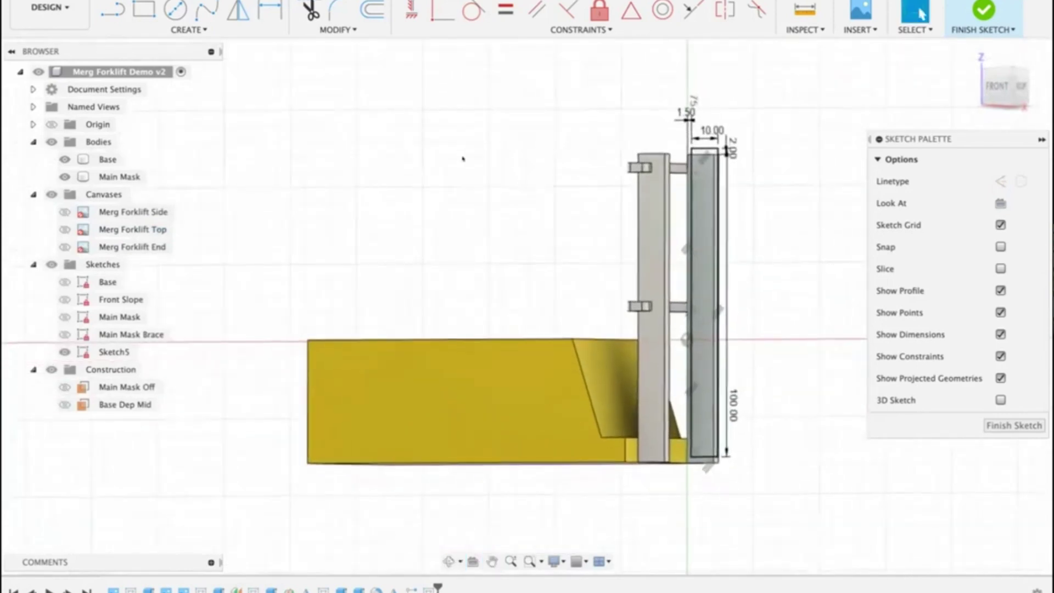
Step: Start an extrude and select Sketch5's narrow mast profile and small top profile
key(e)
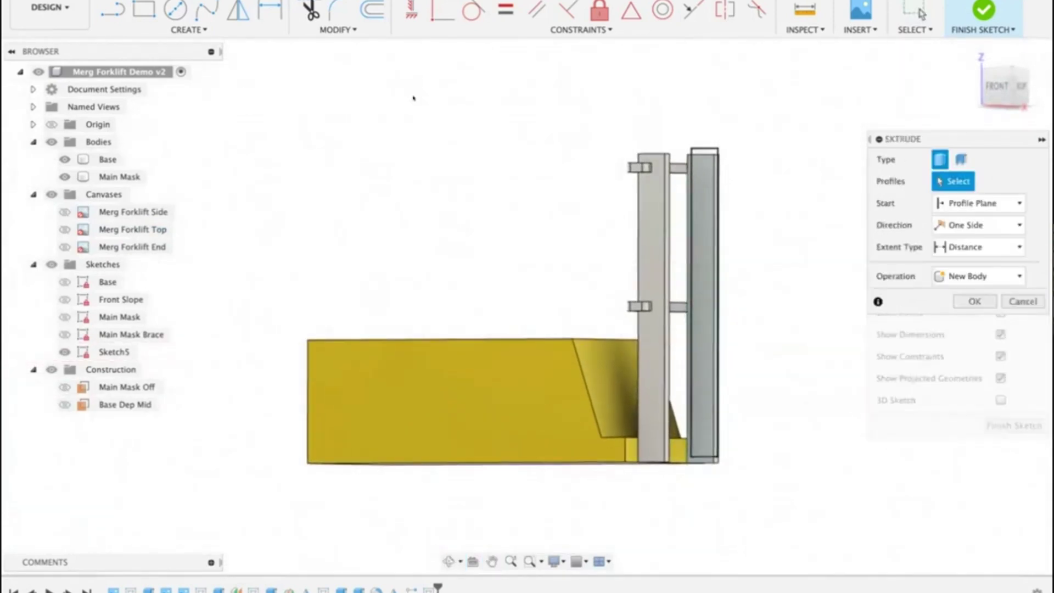
click(703, 183)
scroll(702, 182, up, 3)
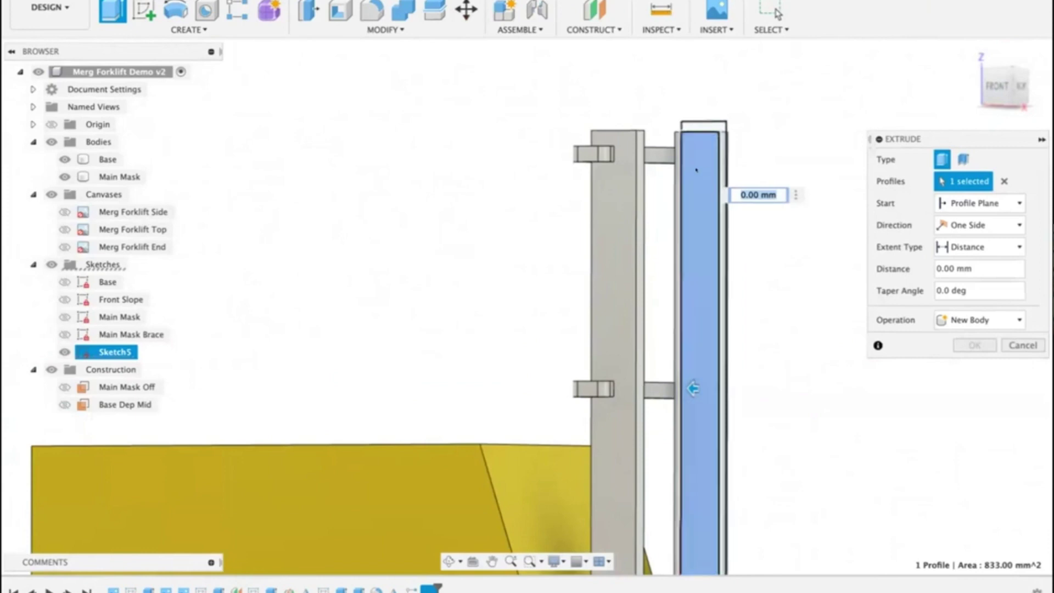
click(703, 125)
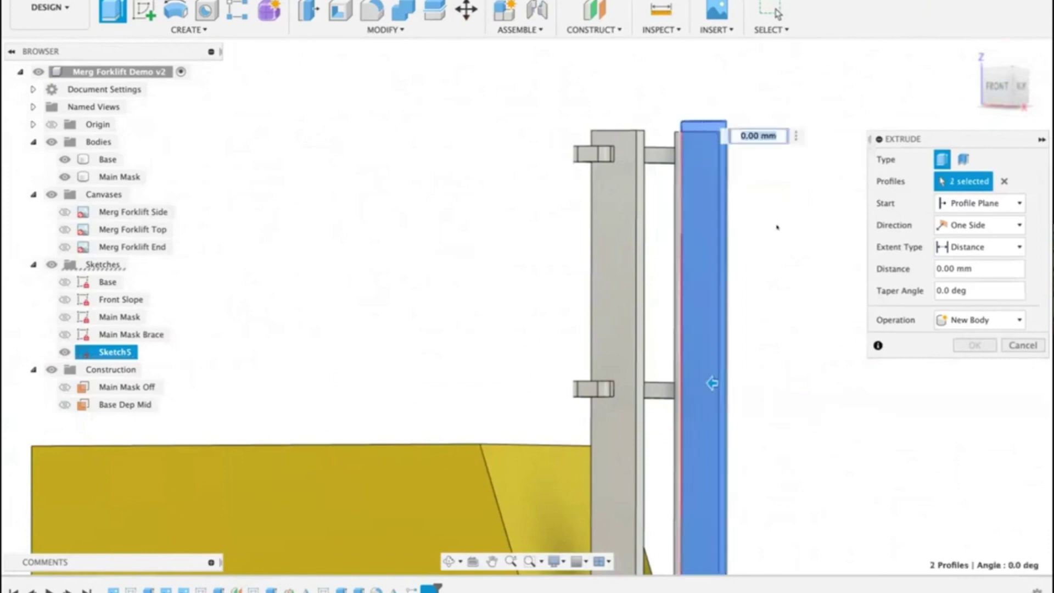
middle_drag(775, 332, 776, 210)
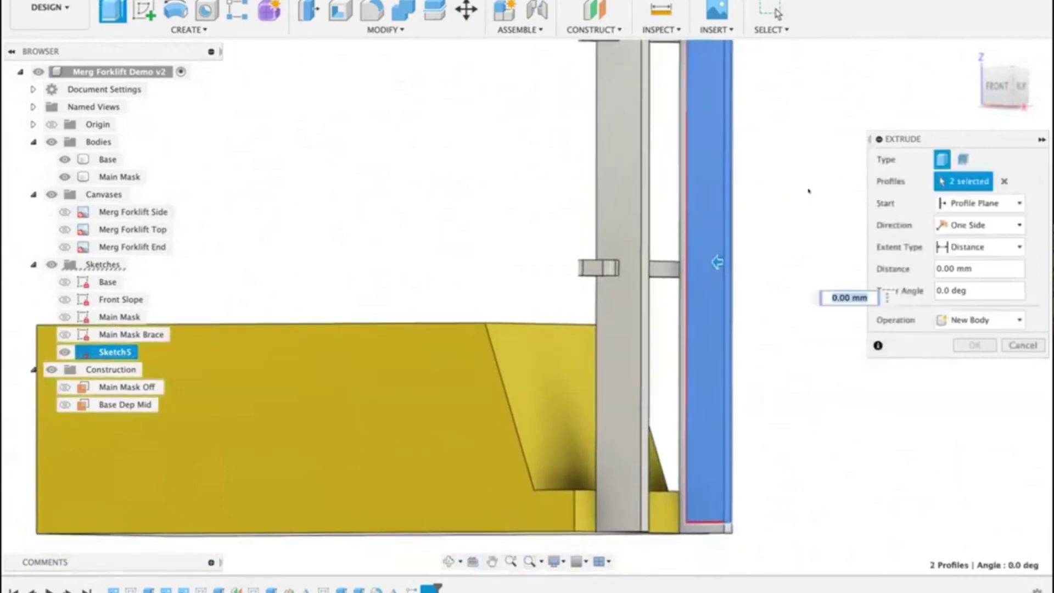
click(1020, 86)
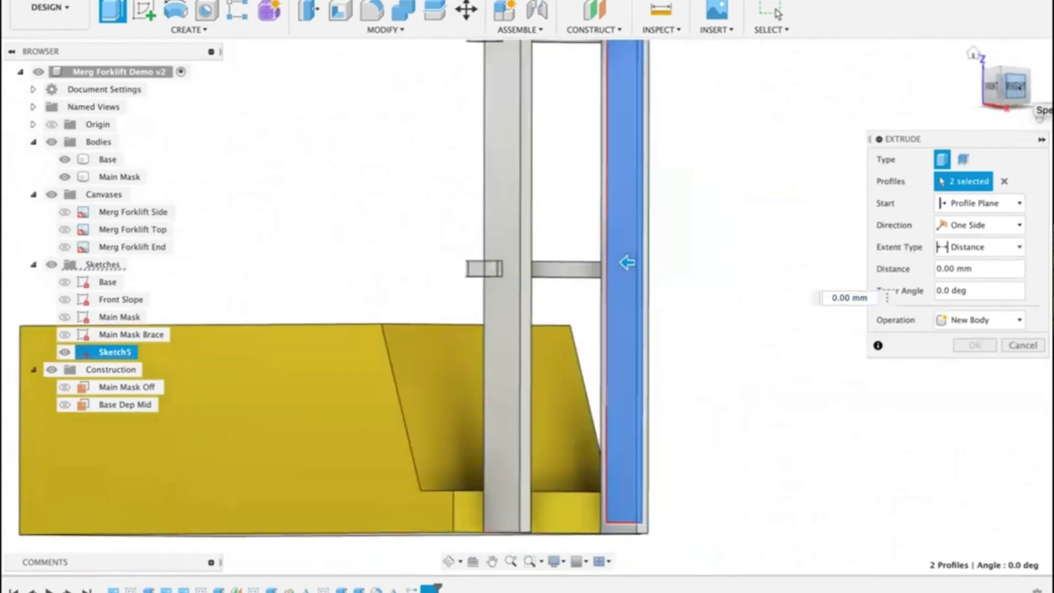
middle_drag(623, 266, 730, 250)
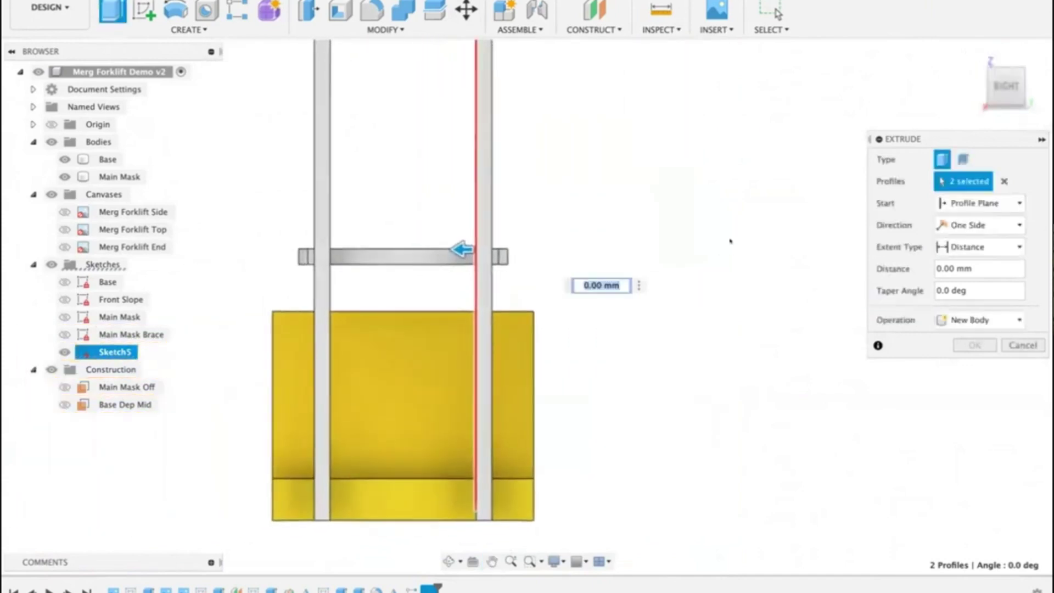
click(64, 247)
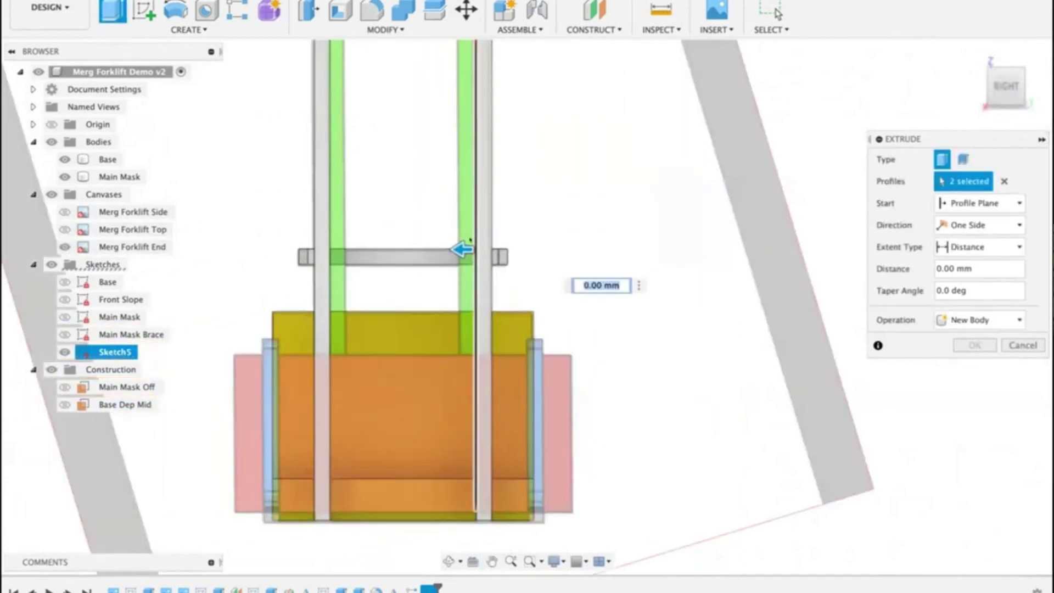
scroll(459, 245, up, 5)
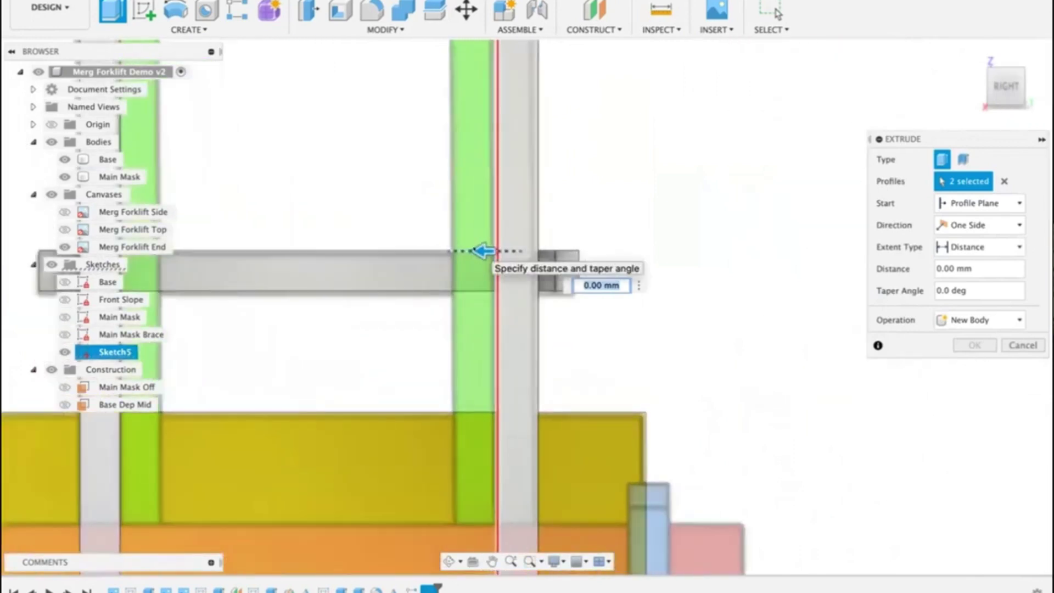
Step: Extrude the two profiles 3 mm as a new body
drag(483, 250, 442, 251)
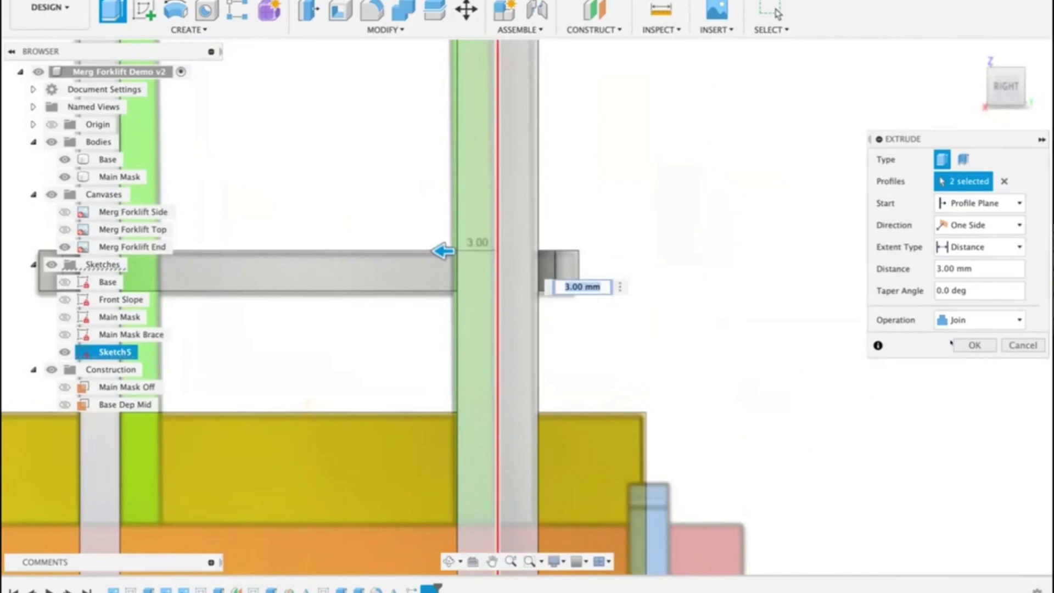
click(1010, 320)
click(964, 383)
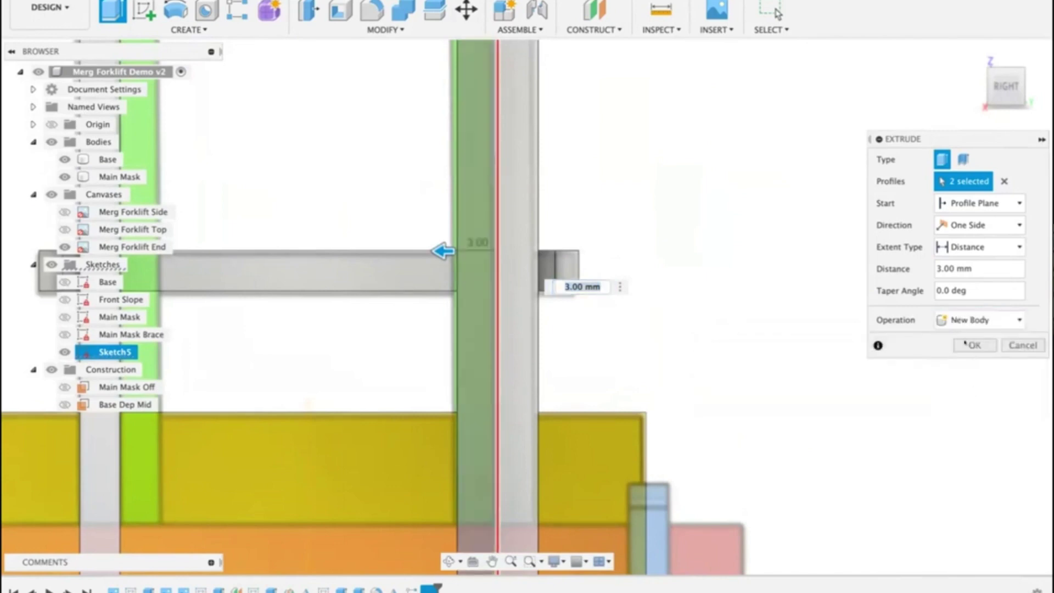
key(Return)
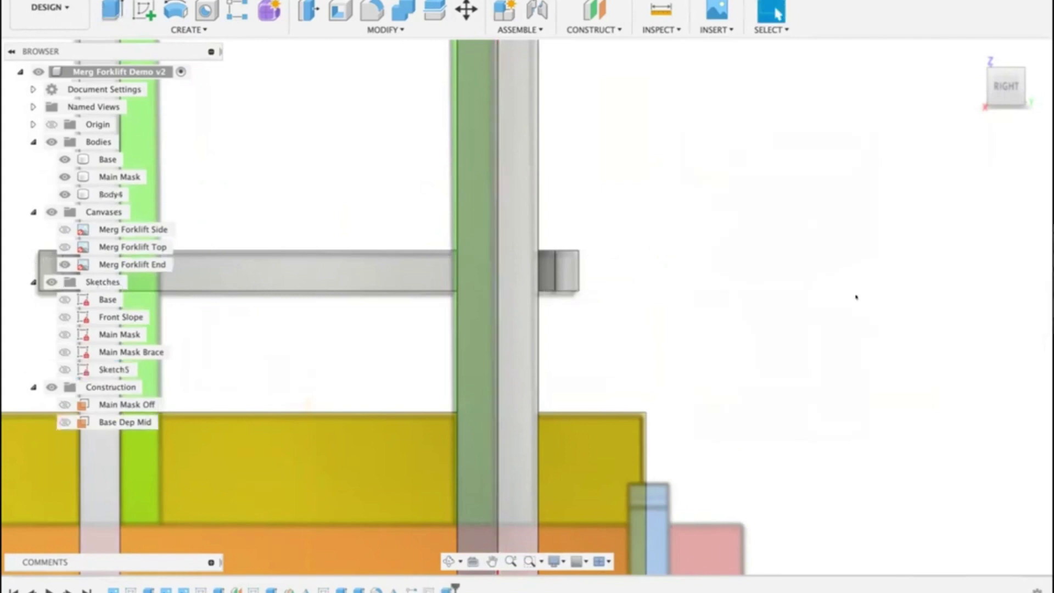
scroll(856, 297, down, 6)
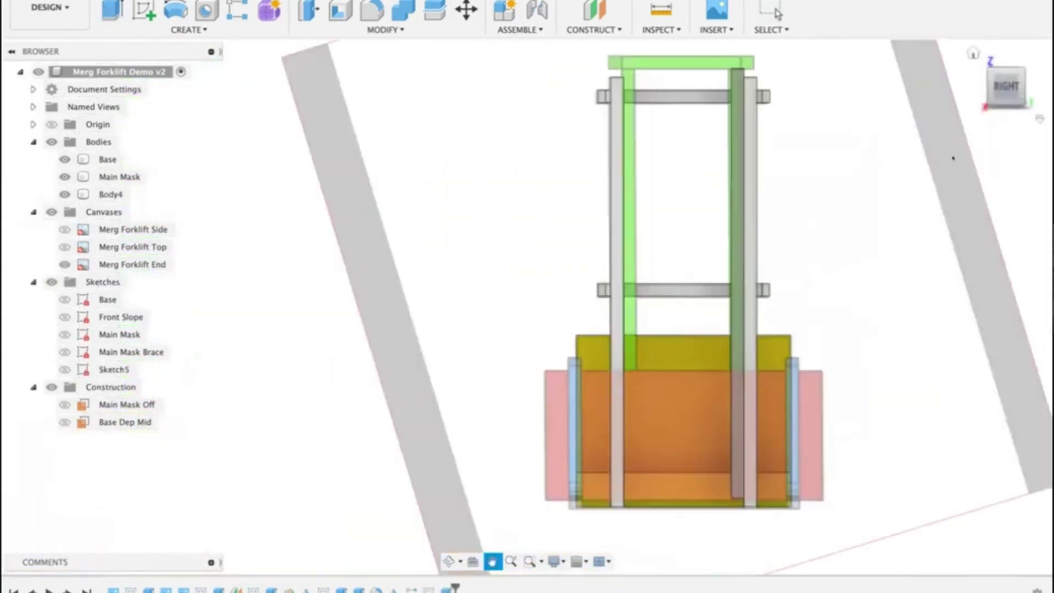
middle_drag(953, 158, 880, 203)
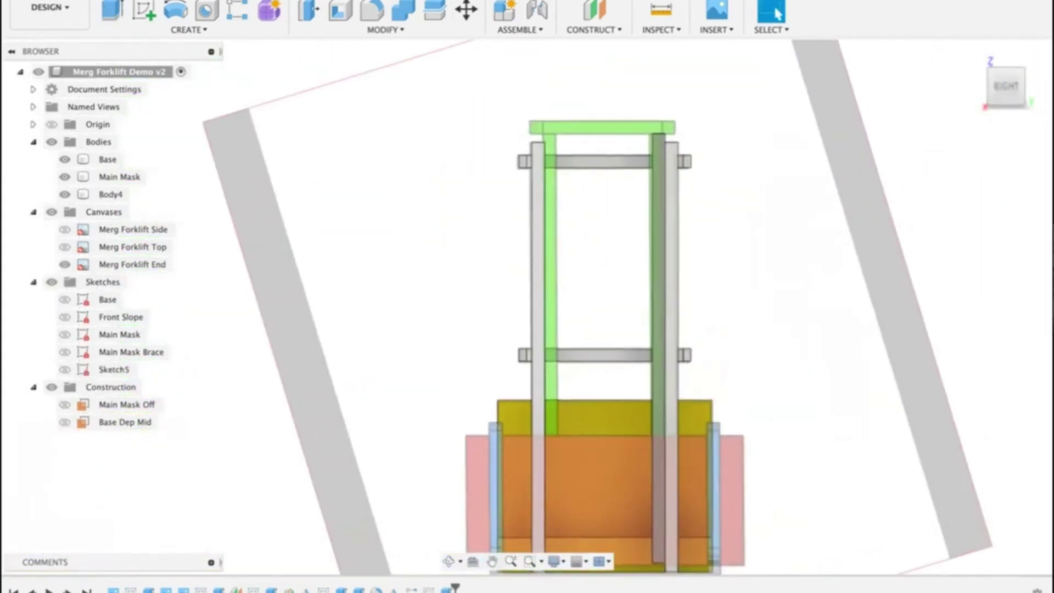
click(973, 53)
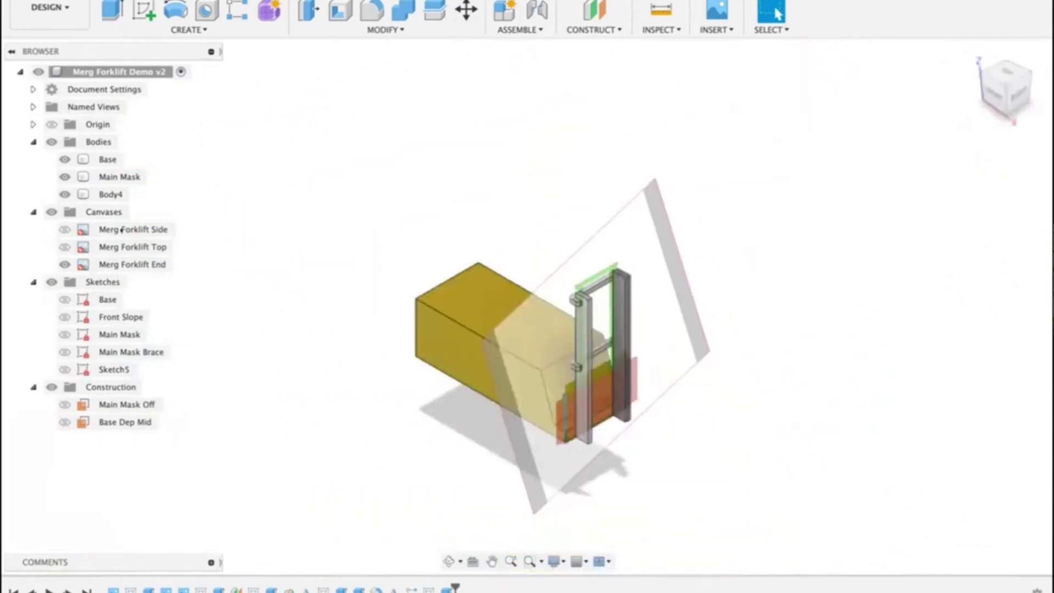
click(65, 264)
click(64, 264)
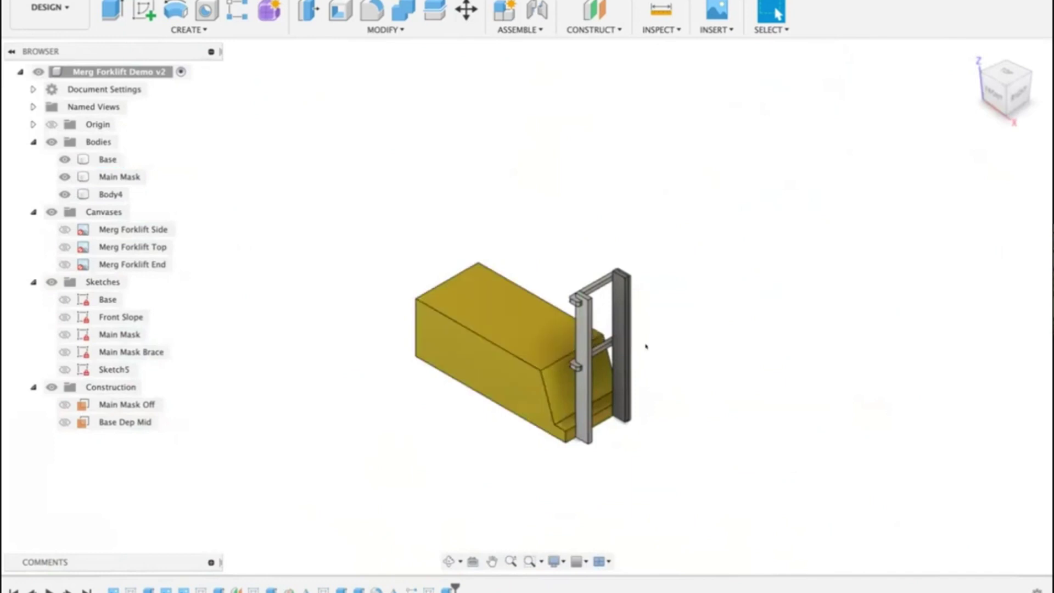
scroll(646, 344, up, 5)
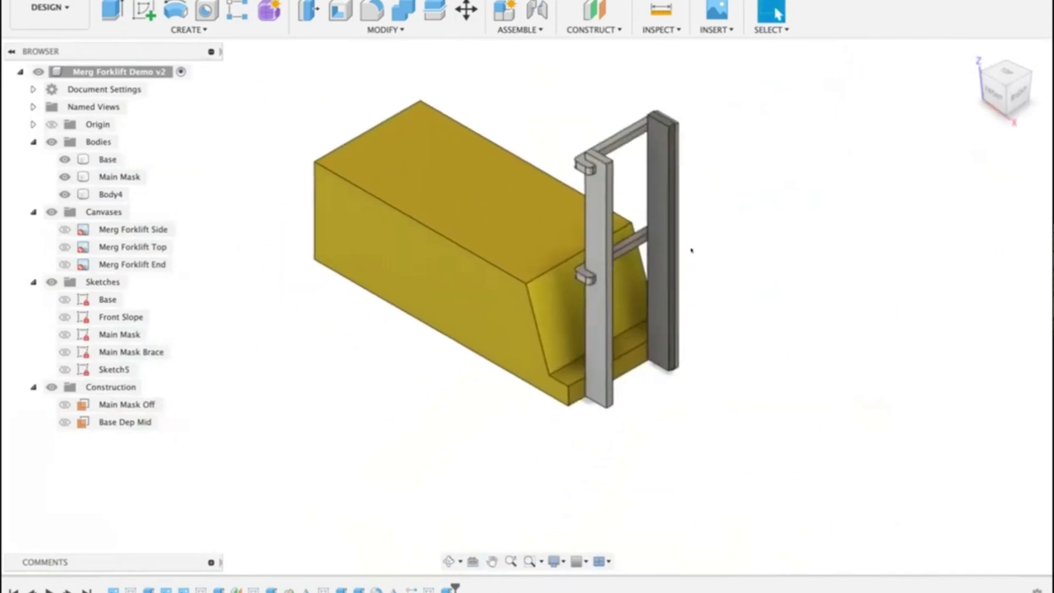
middle_drag(729, 216, 696, 269)
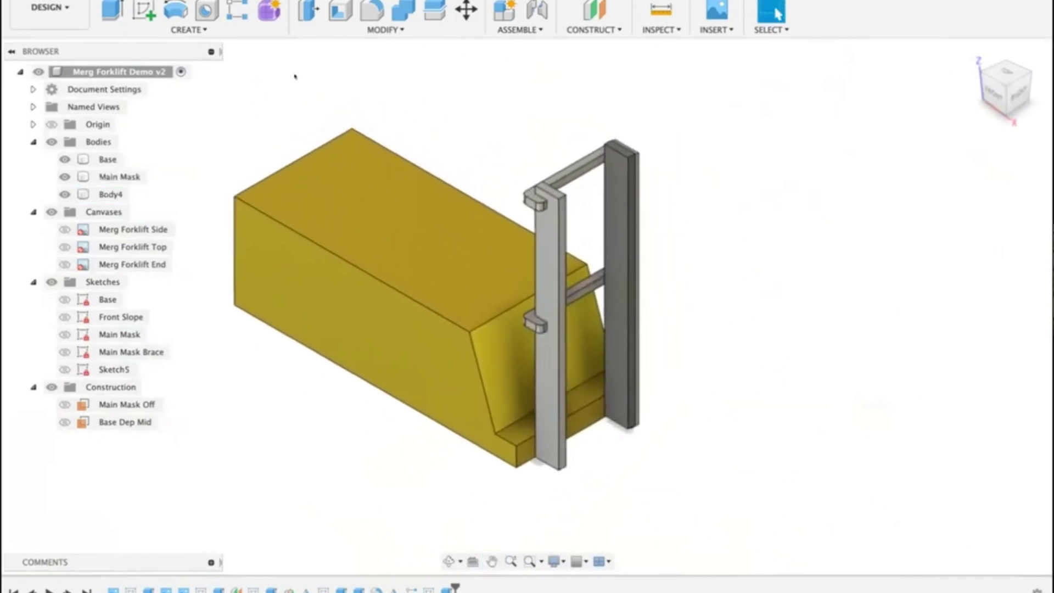
click(381, 30)
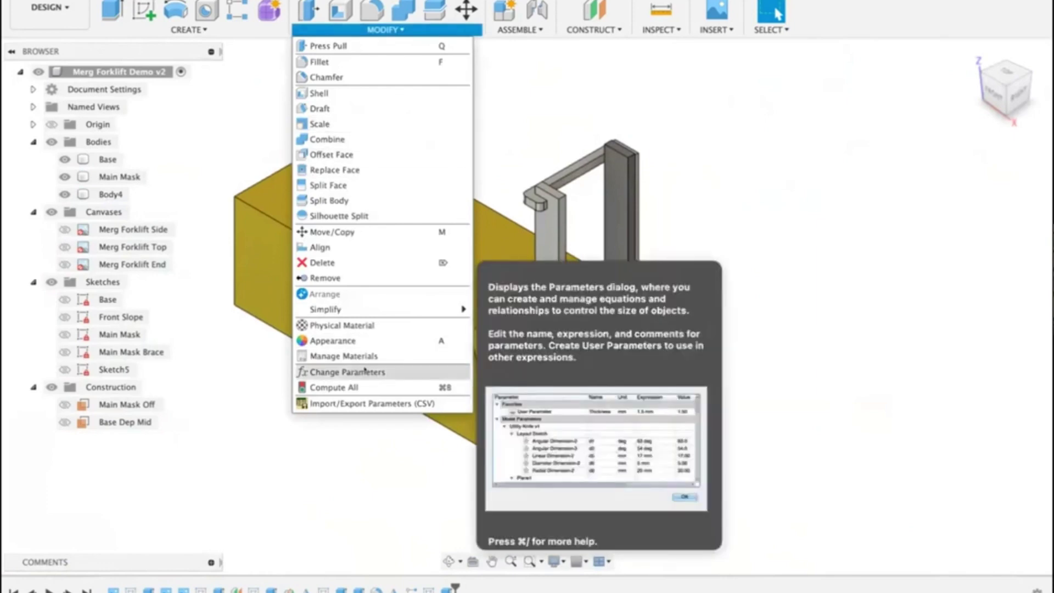
click(351, 372)
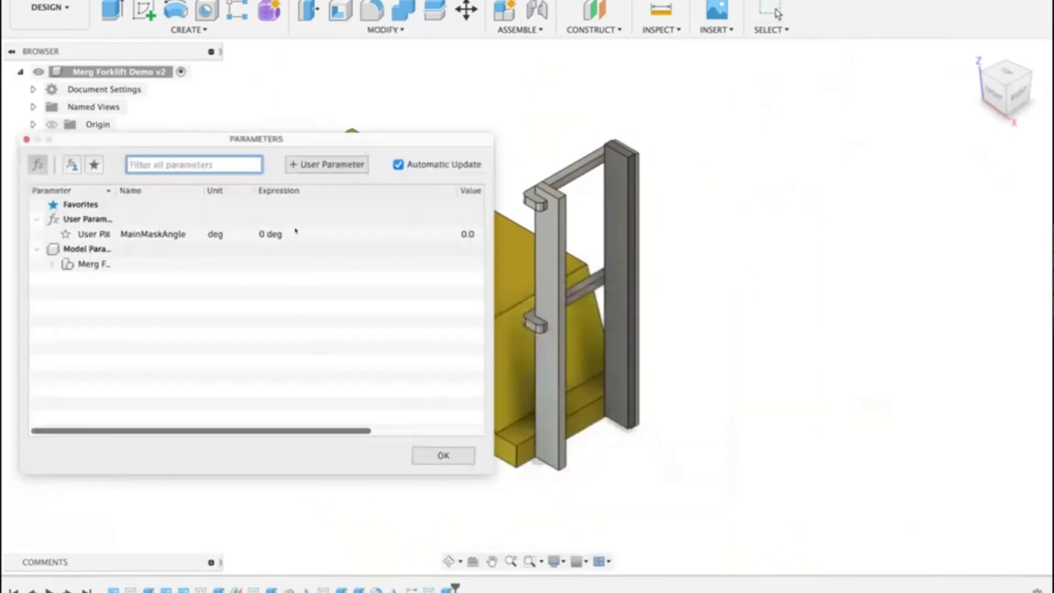
click(295, 233)
text(7)
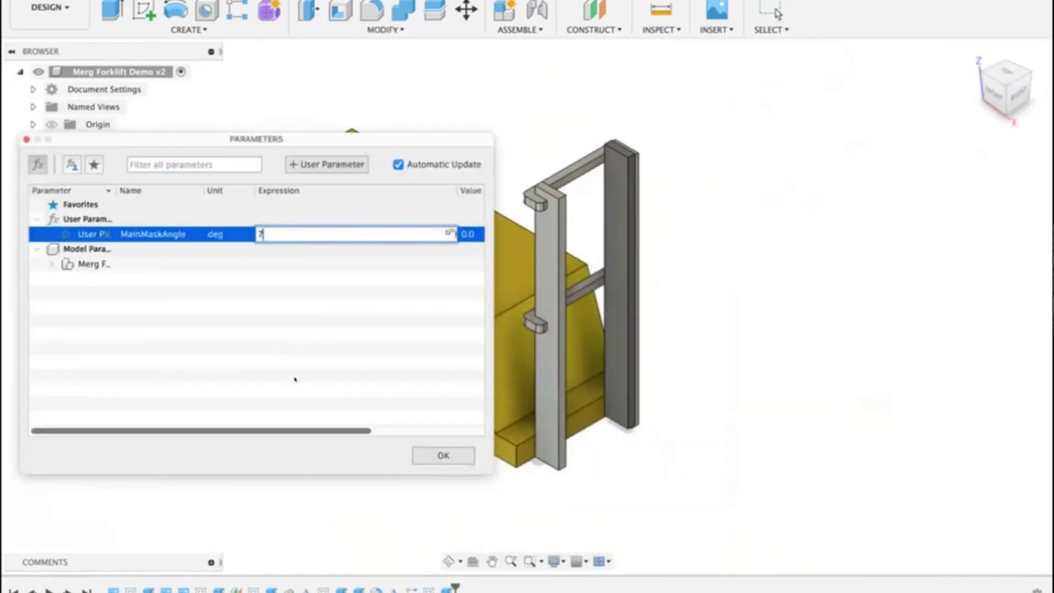
key(Return)
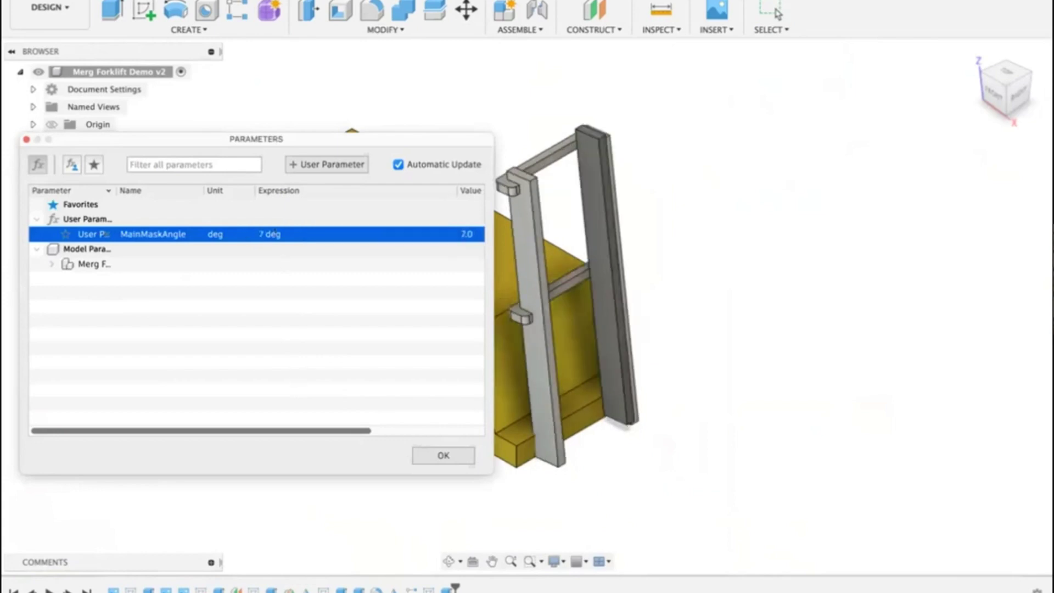
key(Return)
text(o)
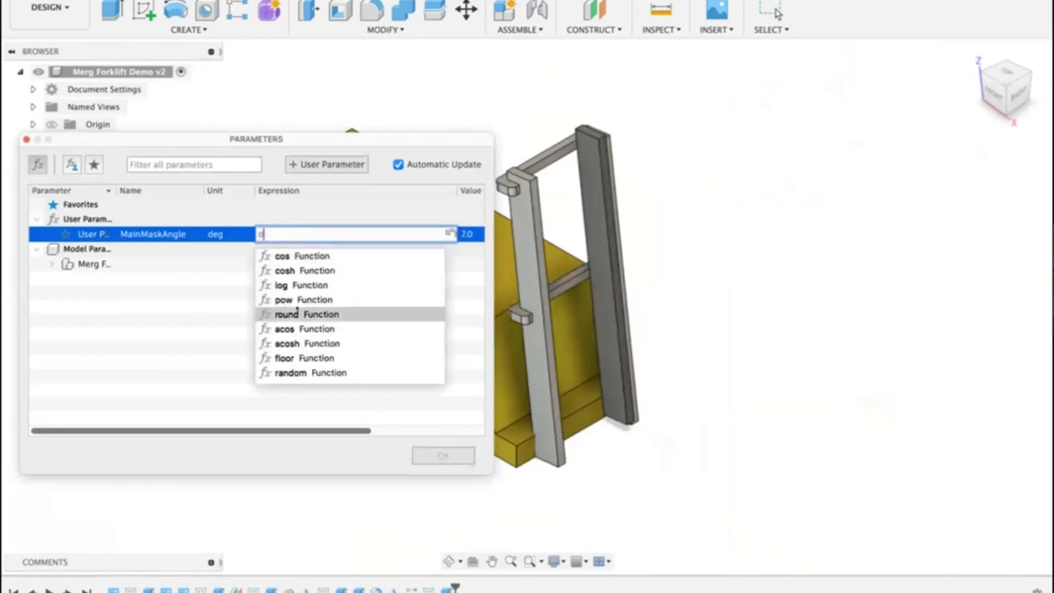
key(BackSpace)
text(0)
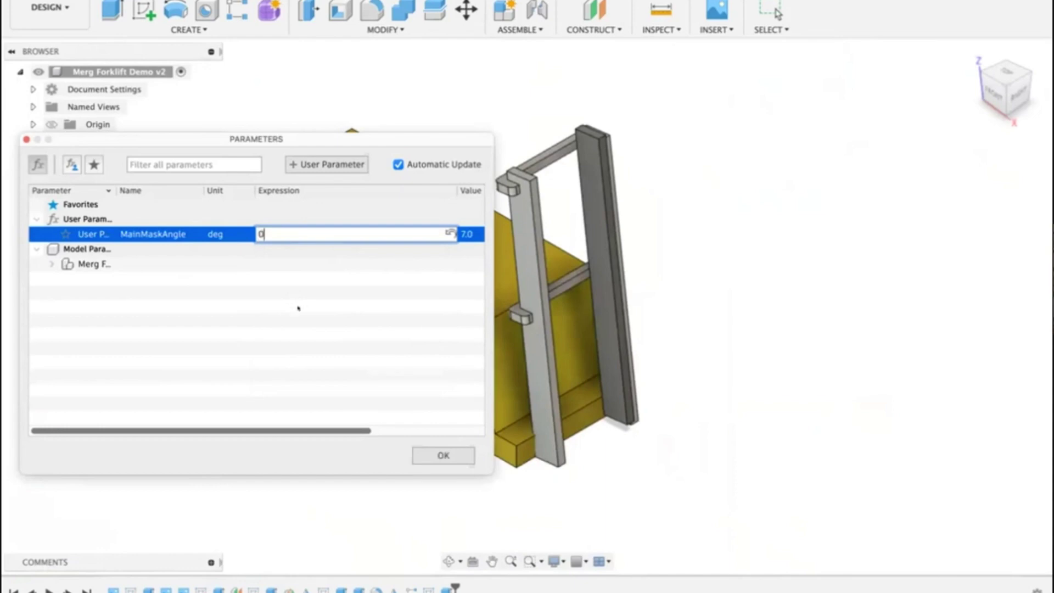
key(Return)
key(Return)
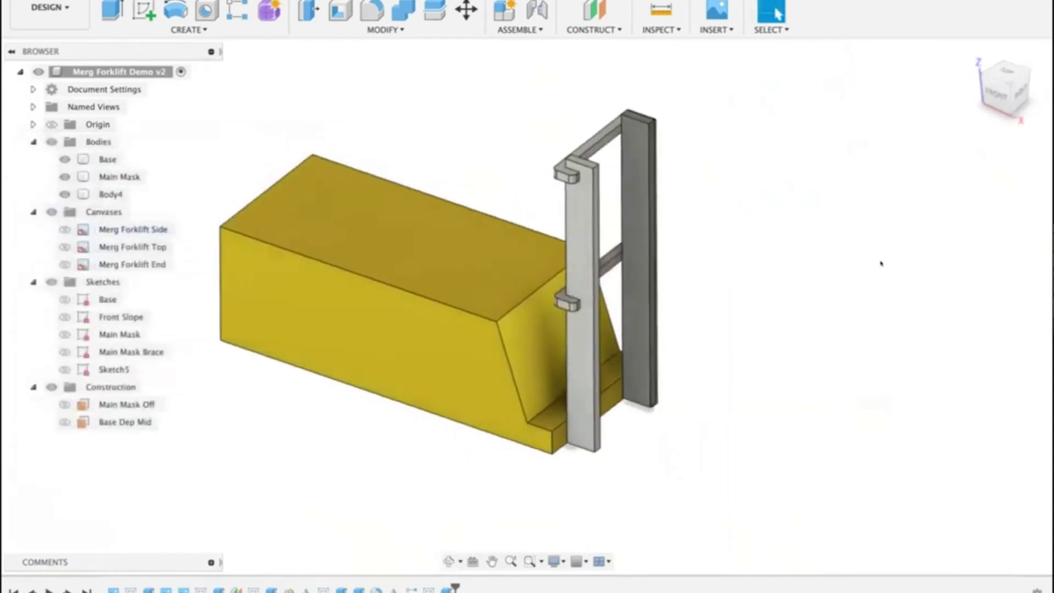
Step: Rename Sketch5 and Body4 to 'Inner Mask'
right_click(115, 368)
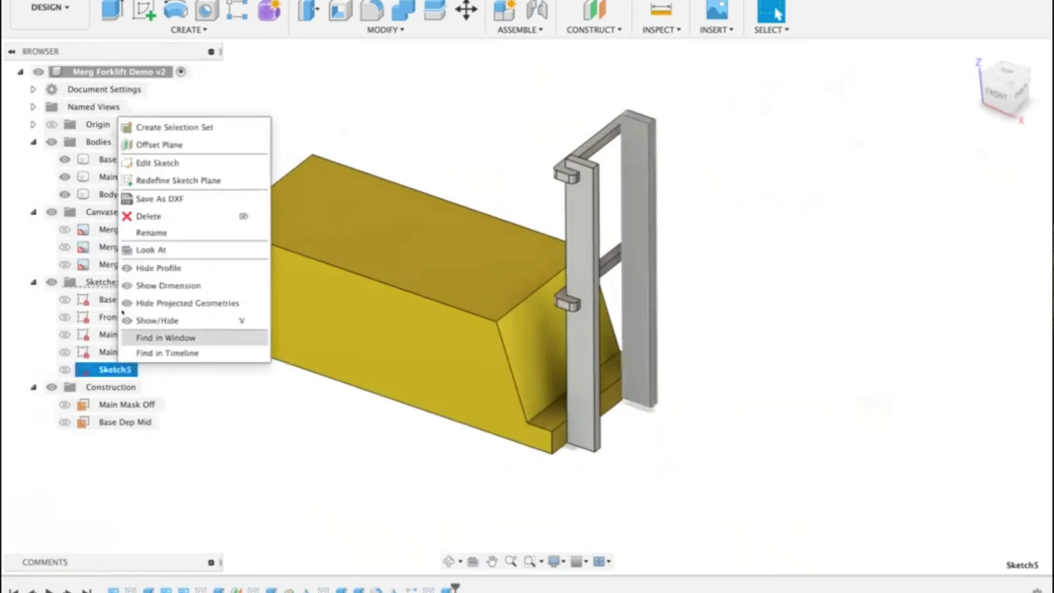
click(144, 232)
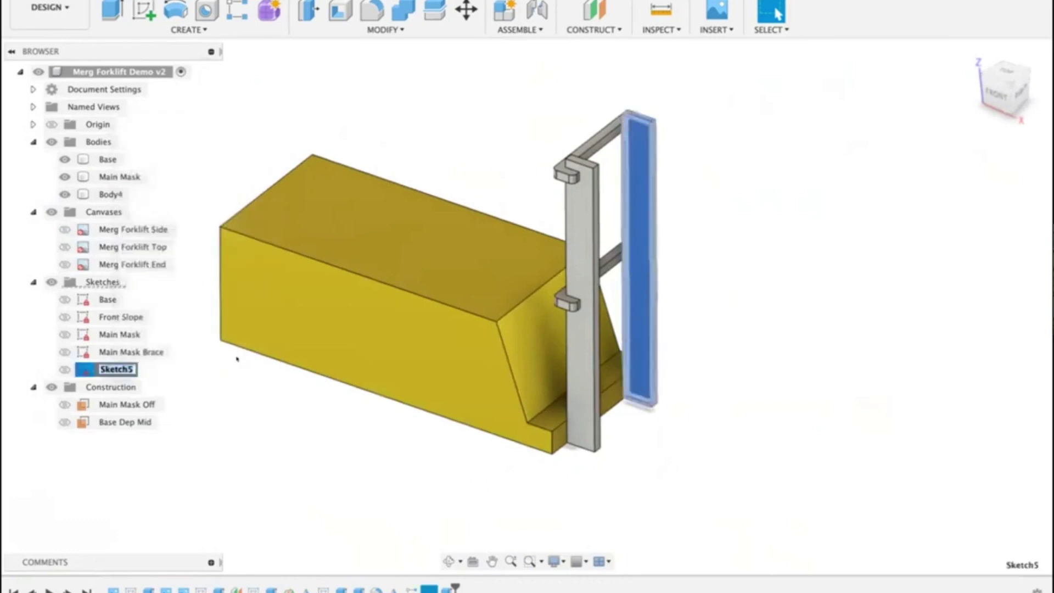
text(Inner Mask)
key(Return)
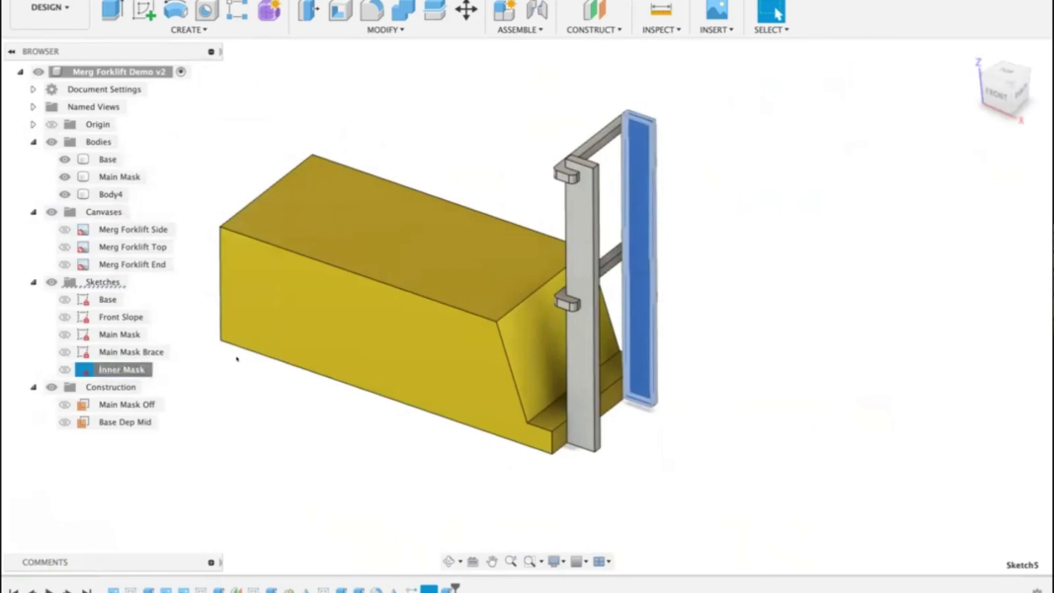
click(112, 194)
right_click(114, 195)
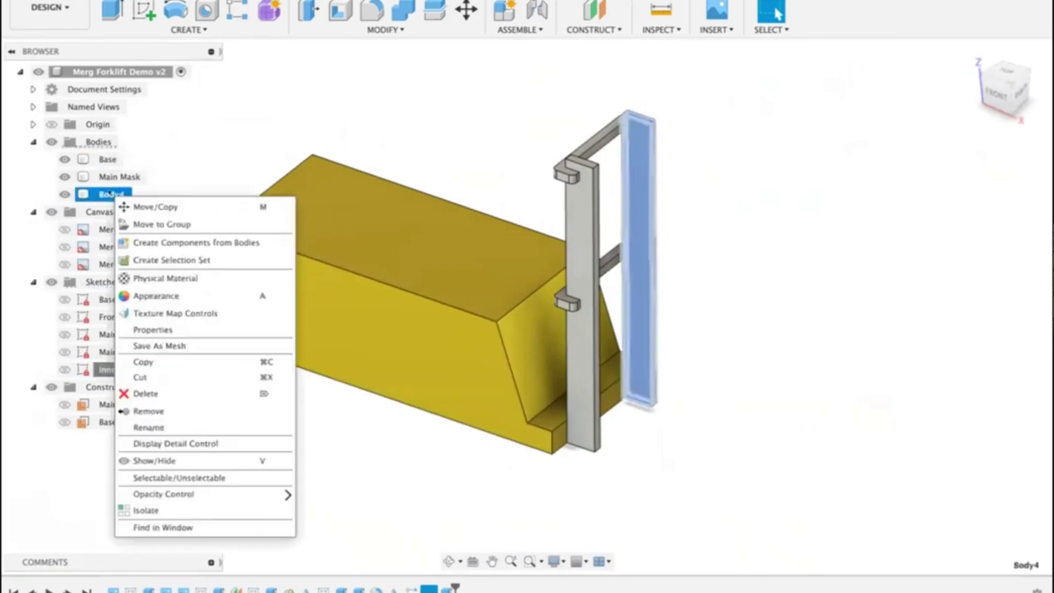
click(157, 427)
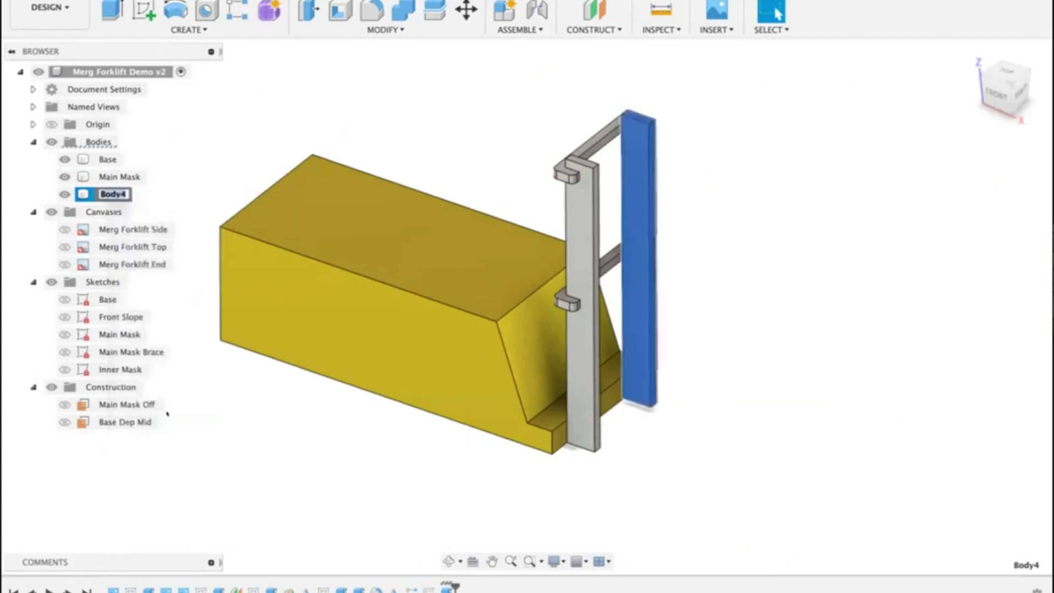
text(Inner Mask)
key(Return)
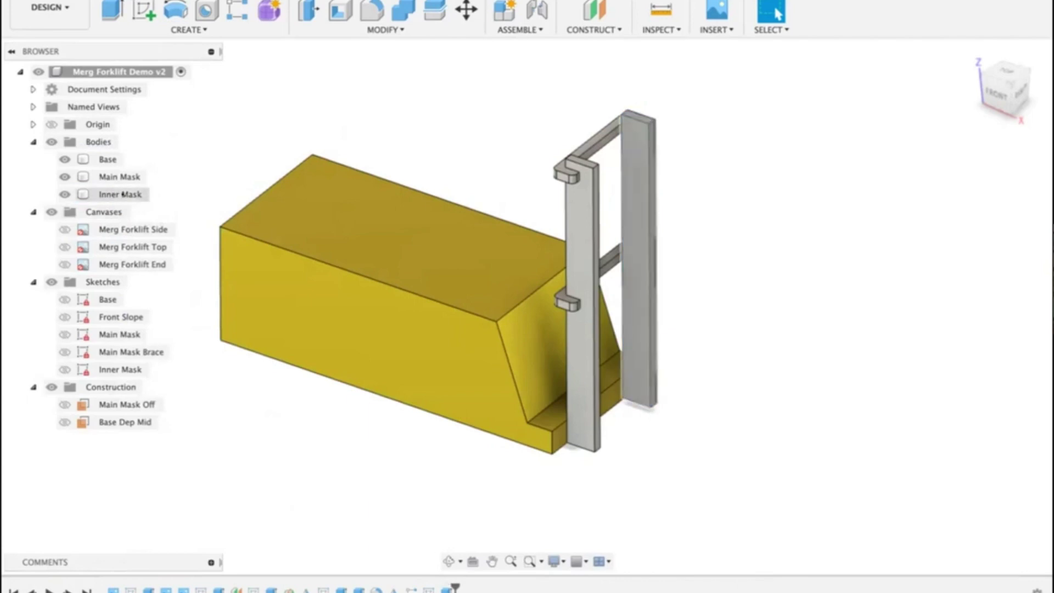
Step: Apply Aluminum – Anodized Glossy (Blue) to the Inner Mask body and edit its colour to green
right_click(131, 195)
key(Escape)
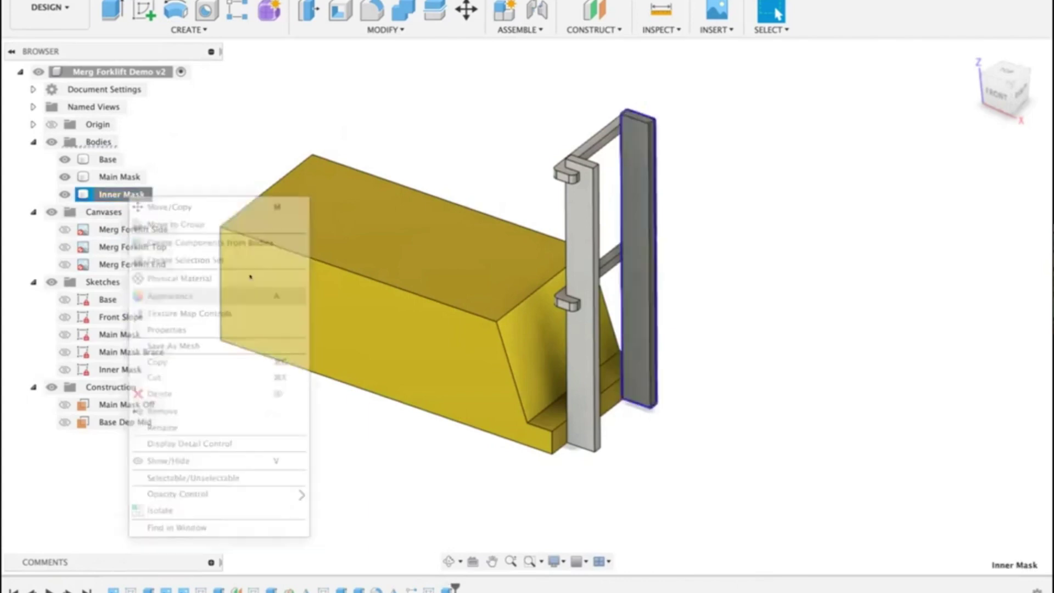
key(a)
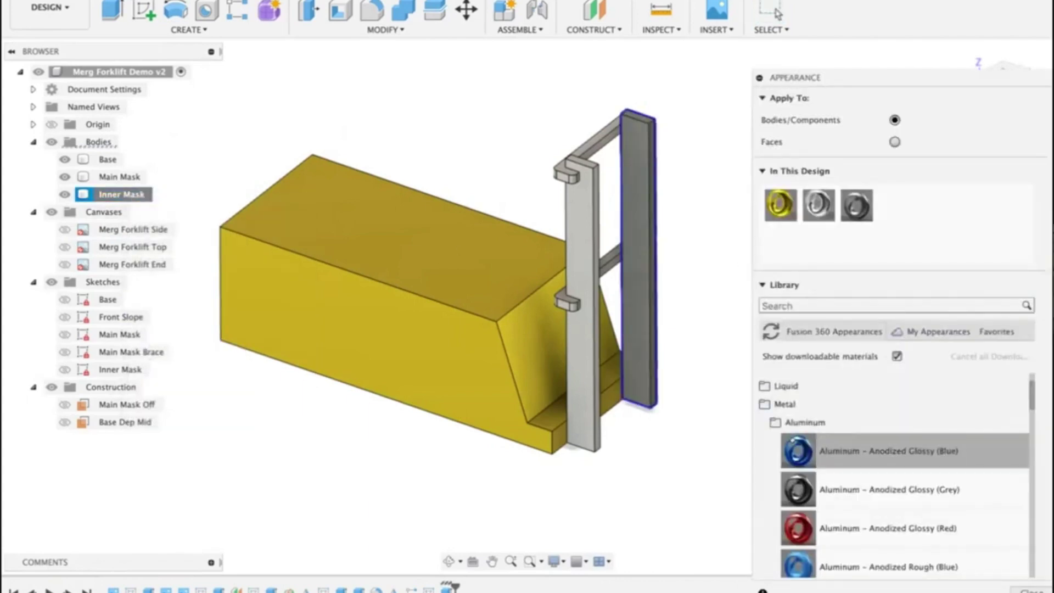
drag(793, 442, 632, 287)
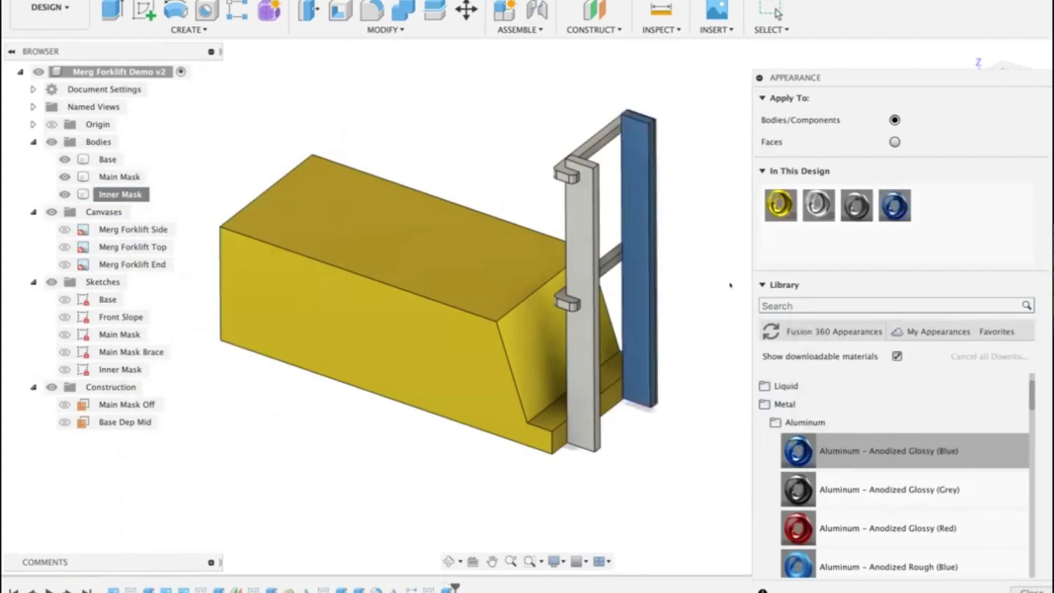
right_click(894, 206)
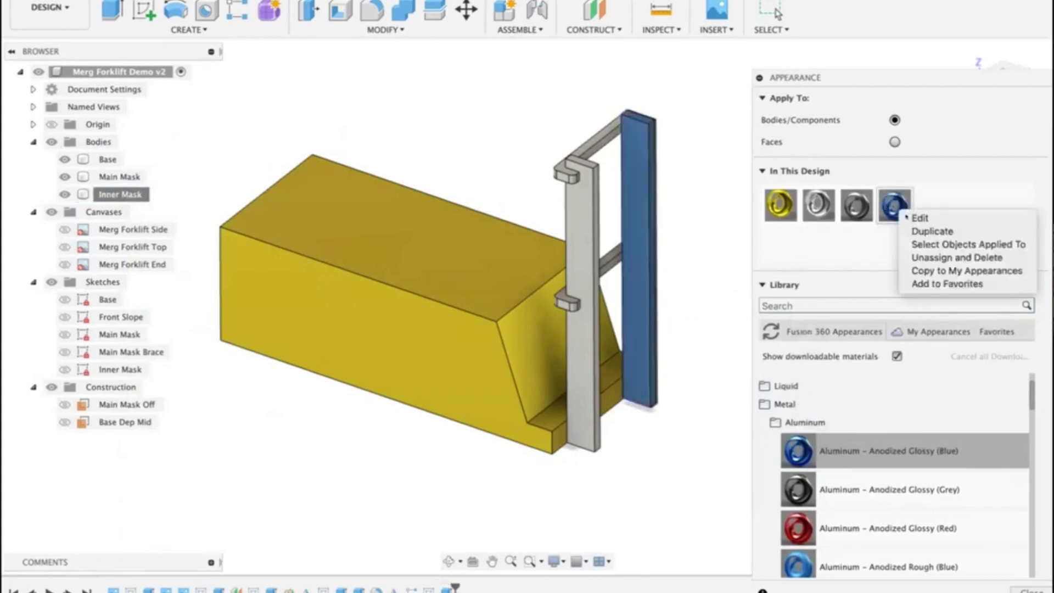
click(903, 218)
click(689, 140)
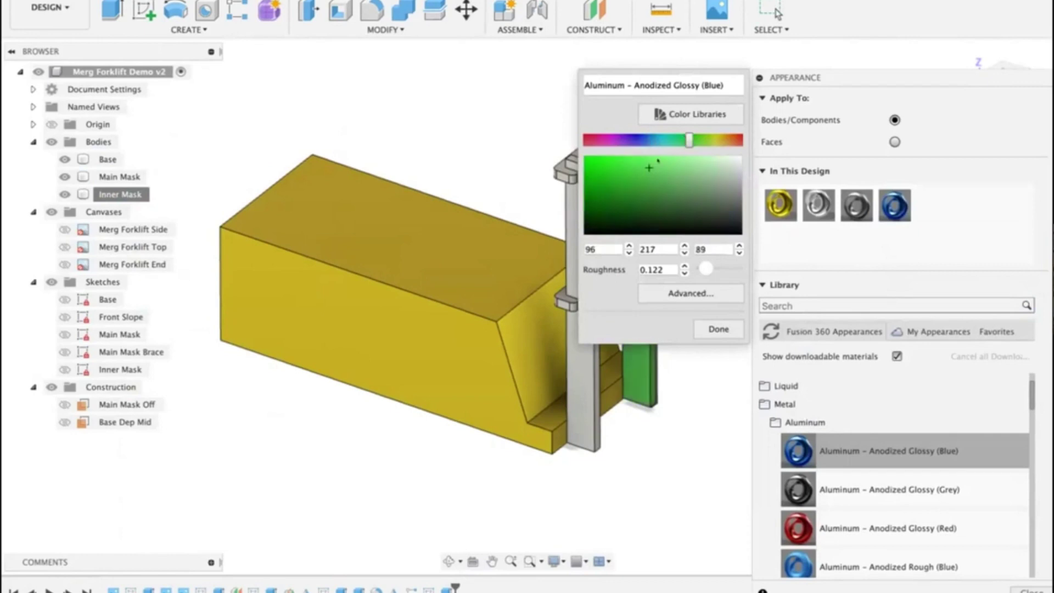
click(708, 329)
key(Escape)
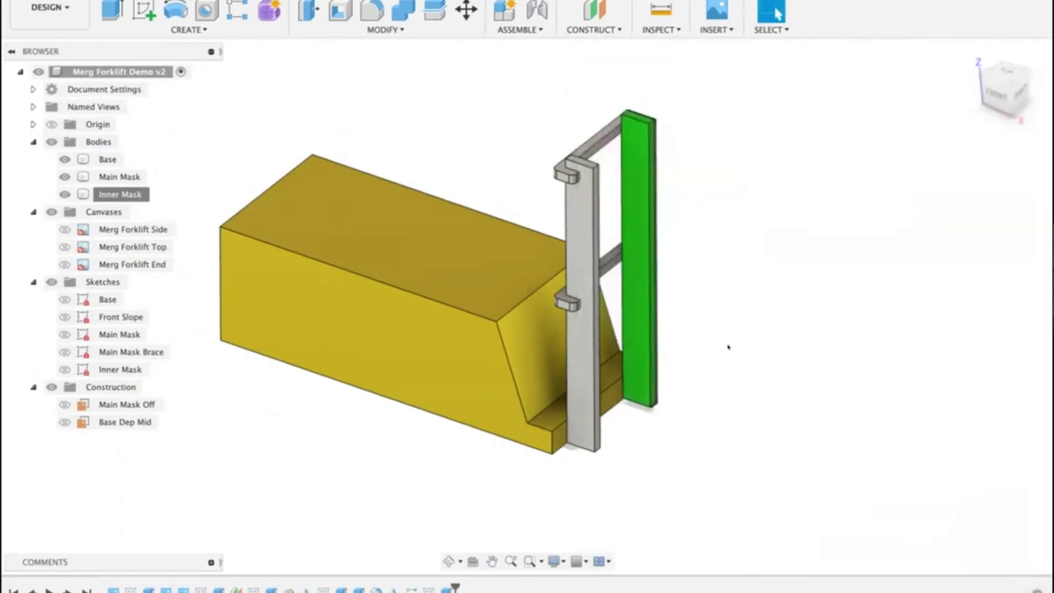
middle_drag(775, 285, 836, 299)
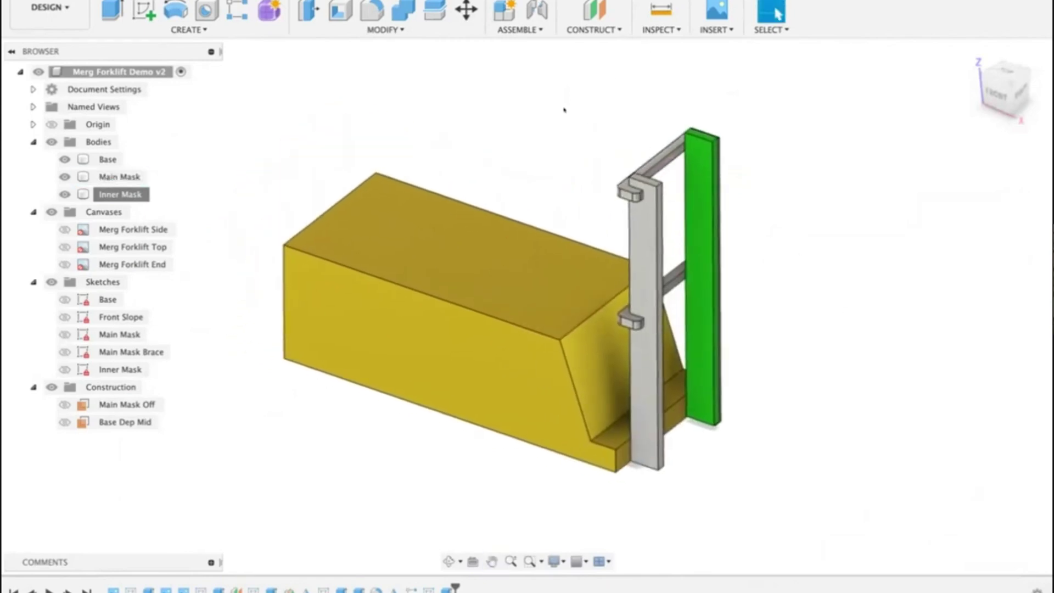
Step: Mirror the Extrude6 inner mast feature across the Base Dep Mid plane
click(659, 227)
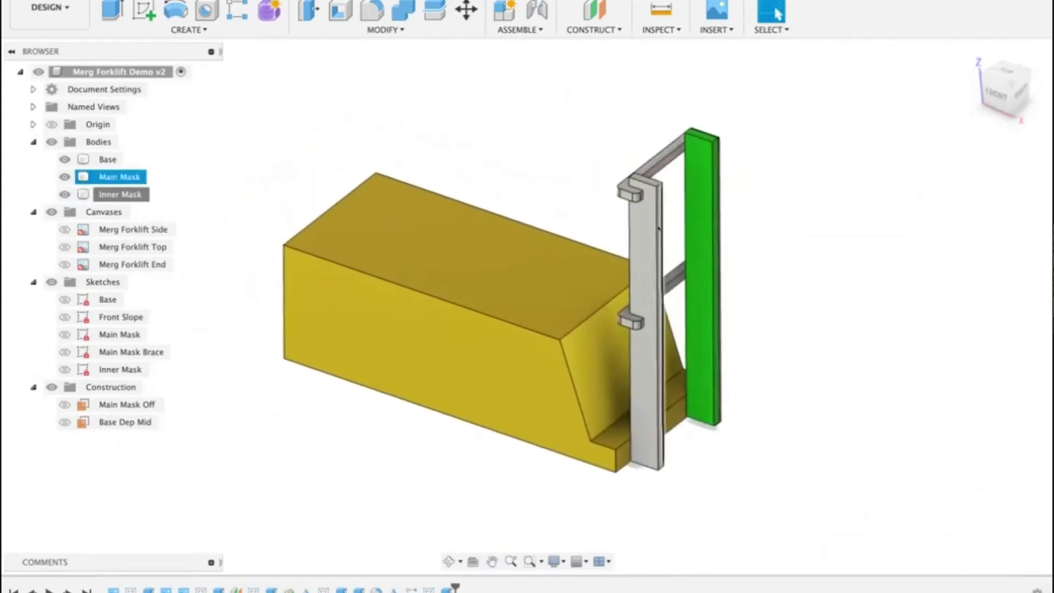
click(186, 30)
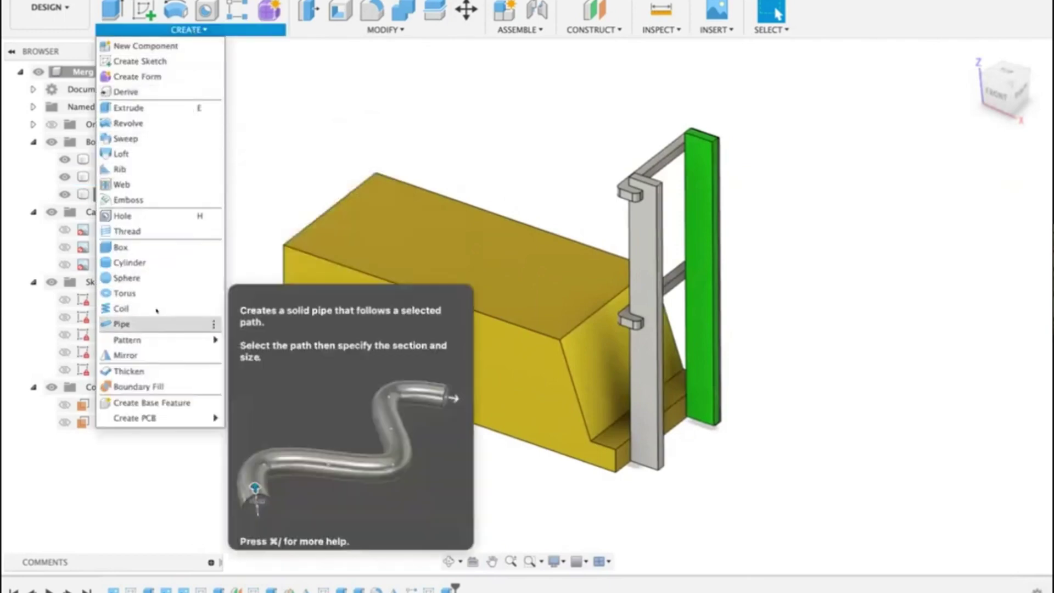
click(144, 355)
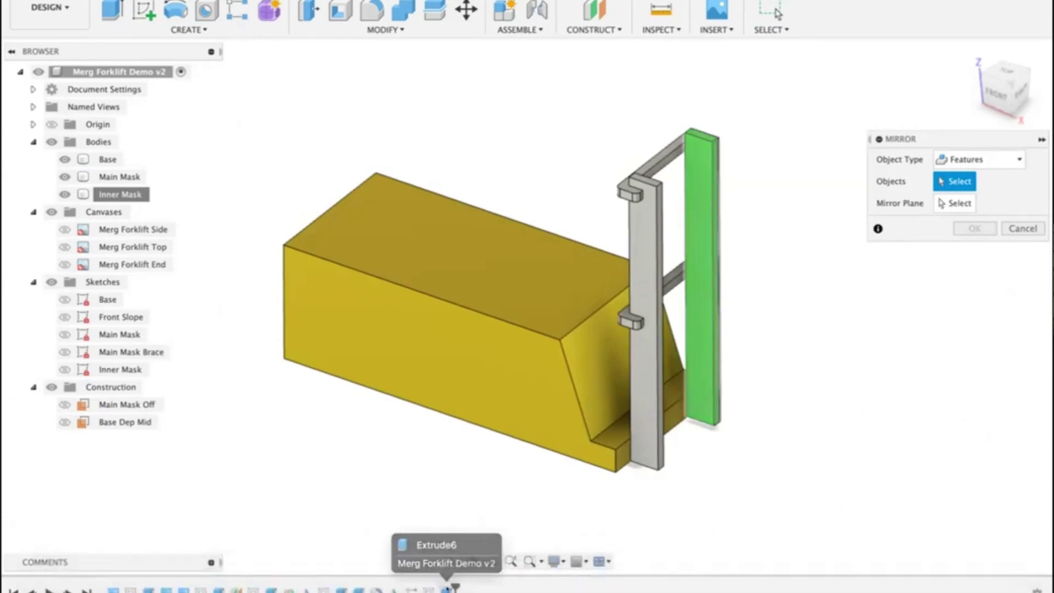
click(447, 588)
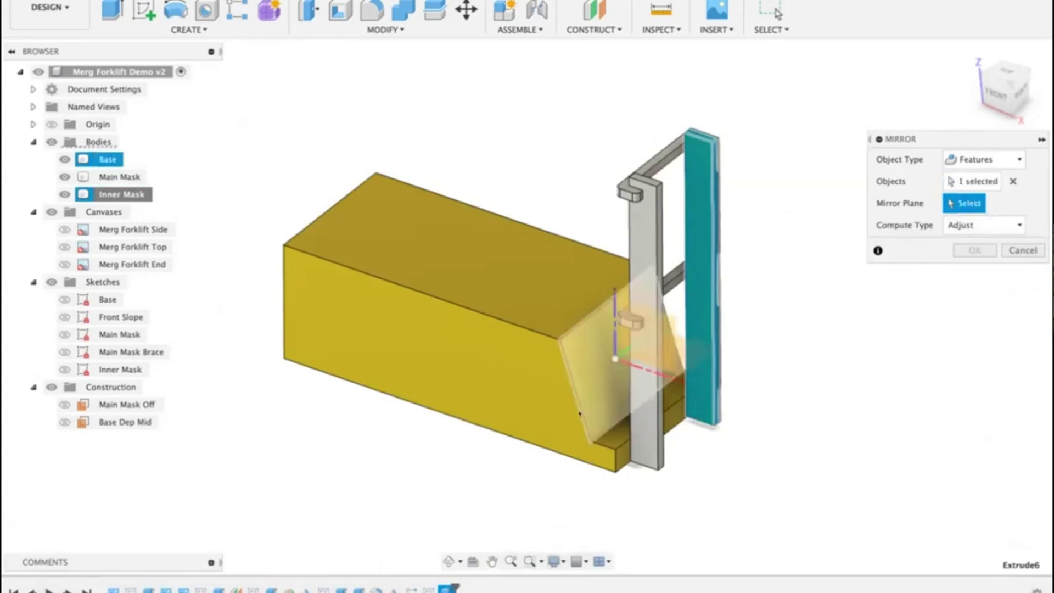
click(111, 424)
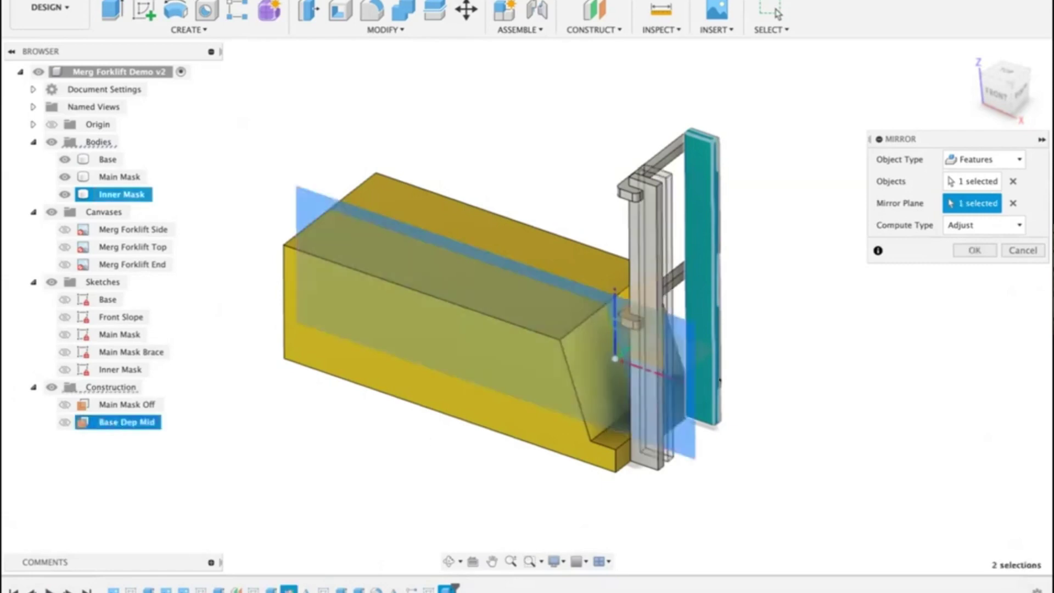
shift+middle_drag(800, 358, 749, 324)
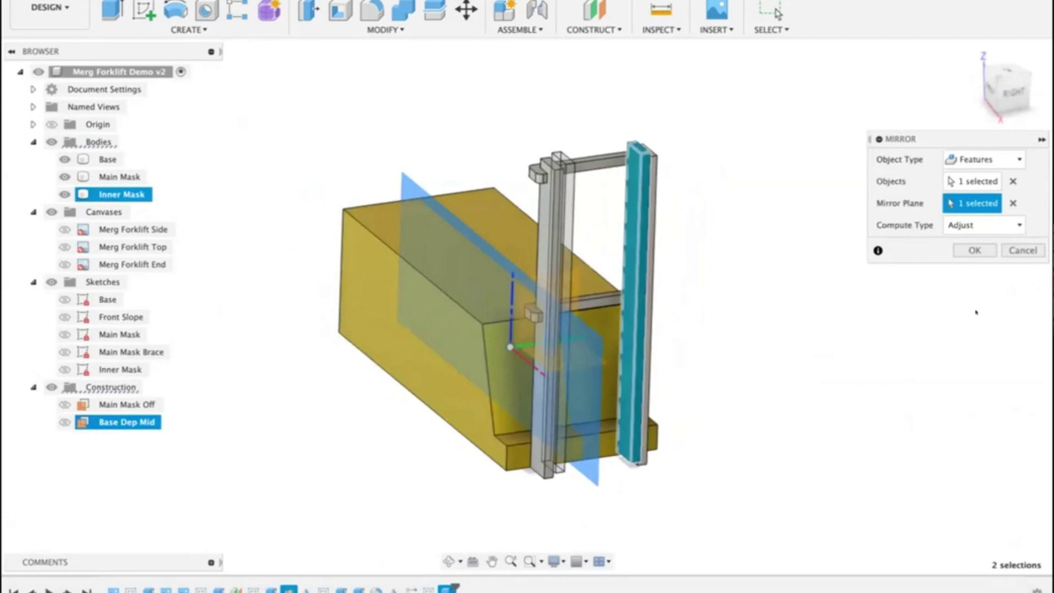
click(972, 250)
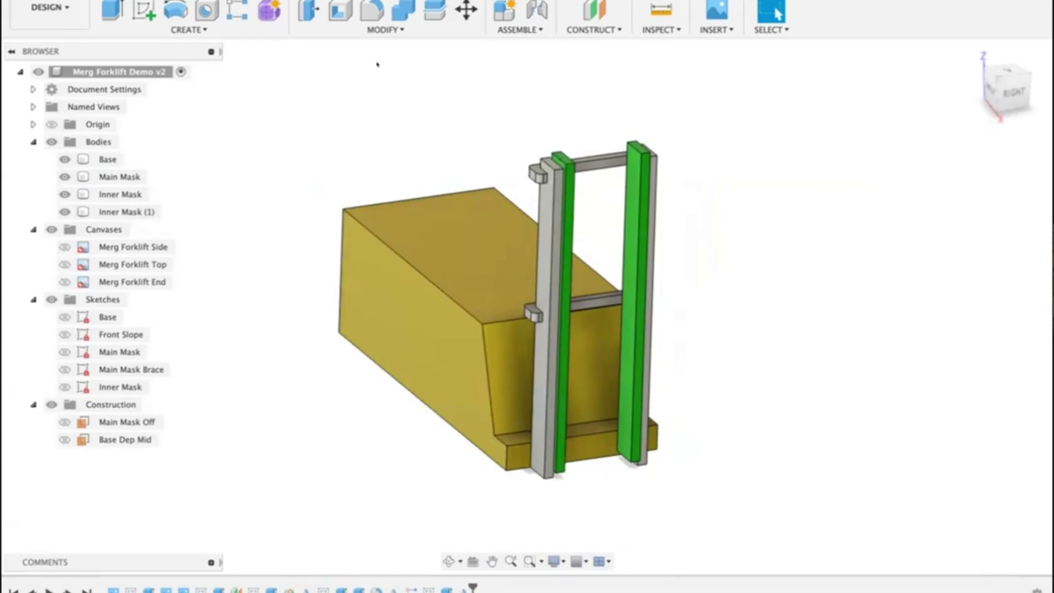
Step: In the Parameters dialog, try MainMaskAngle at 7 deg, then set it to 0 deg
shift+middle_drag(669, 65, 306, 99)
click(384, 30)
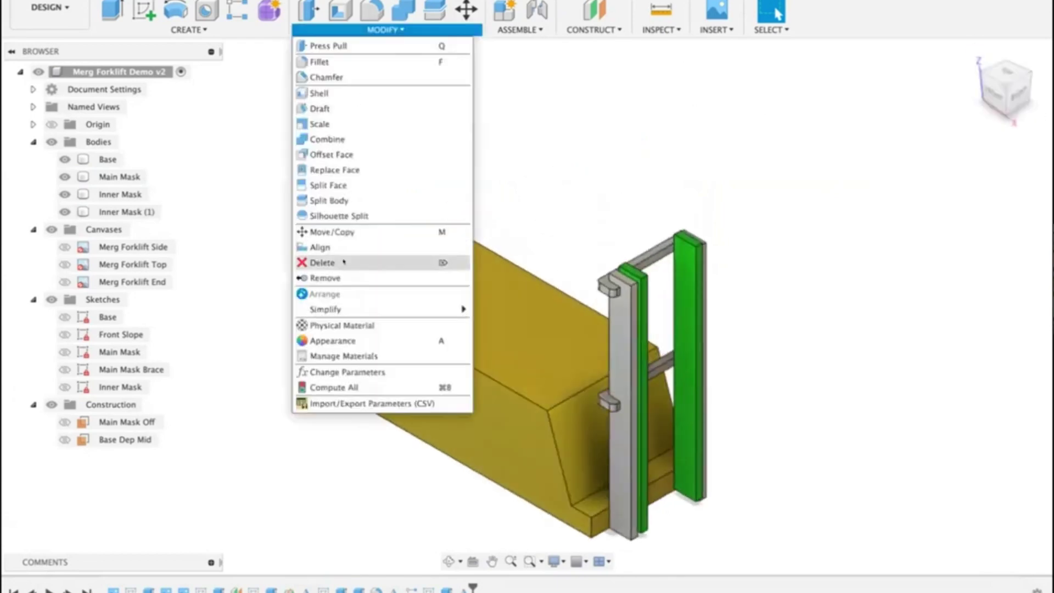
click(345, 371)
click(262, 235)
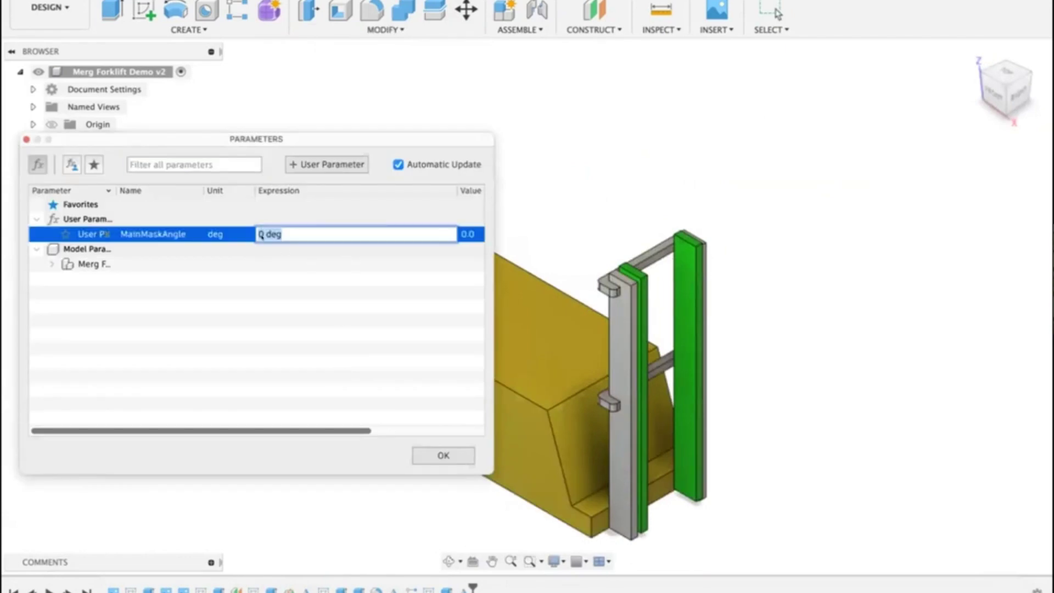
text(7)
key(Return)
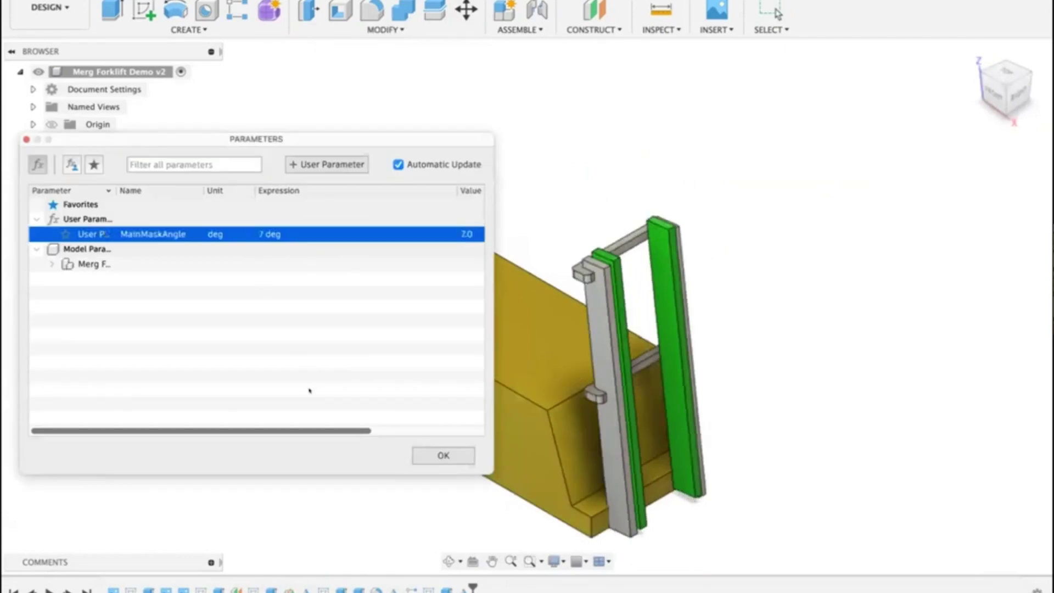
click(273, 232)
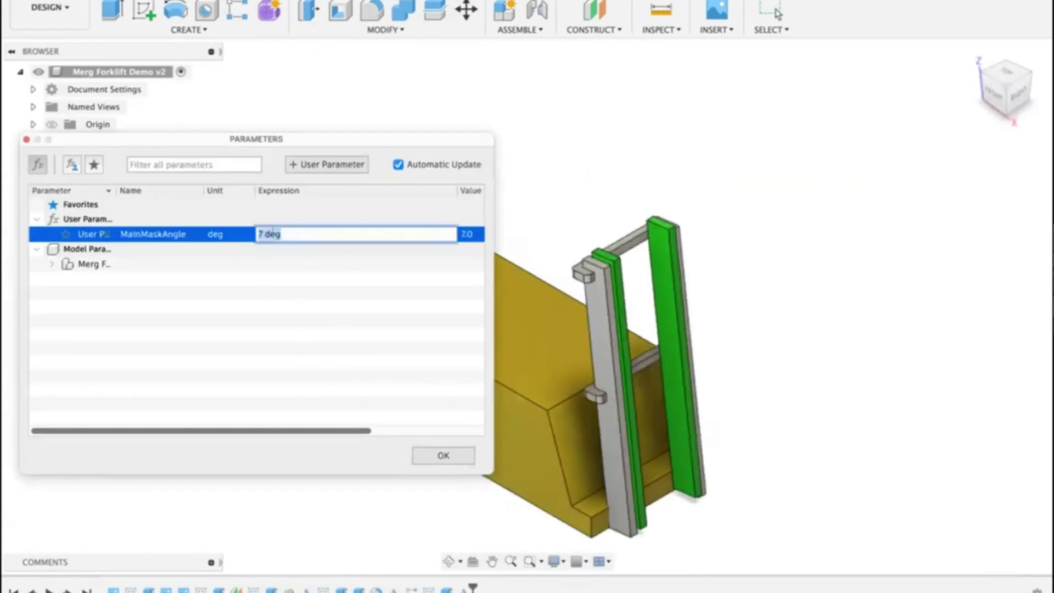
text(0)
key(Return)
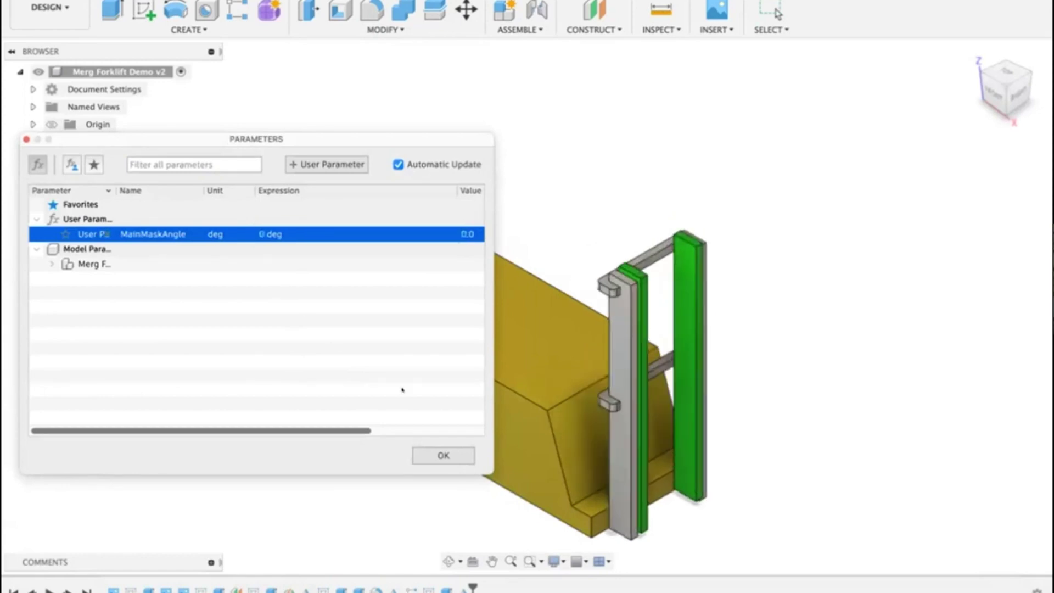
click(439, 455)
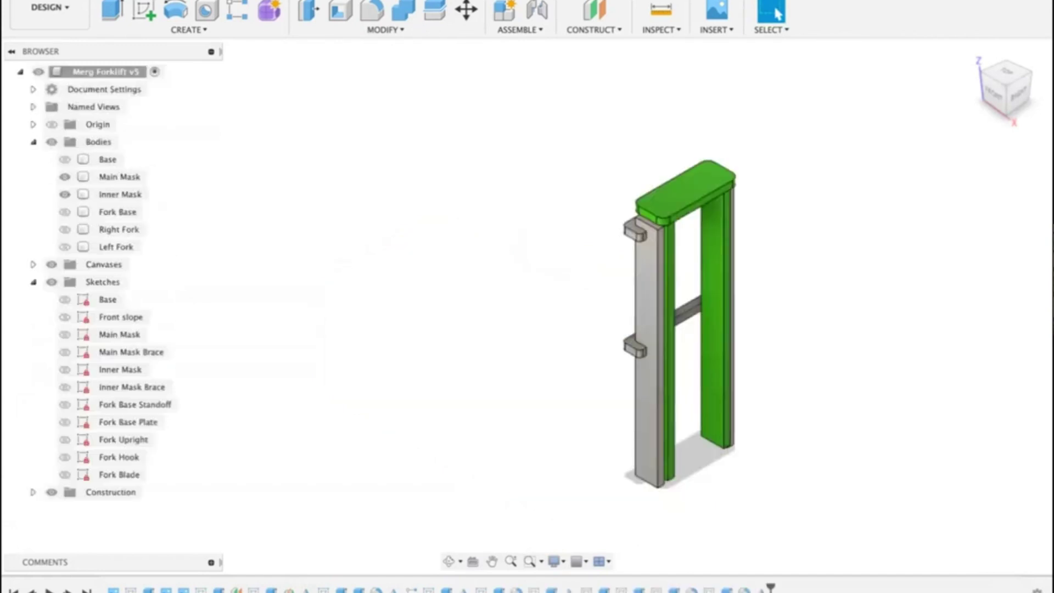
click(653, 189)
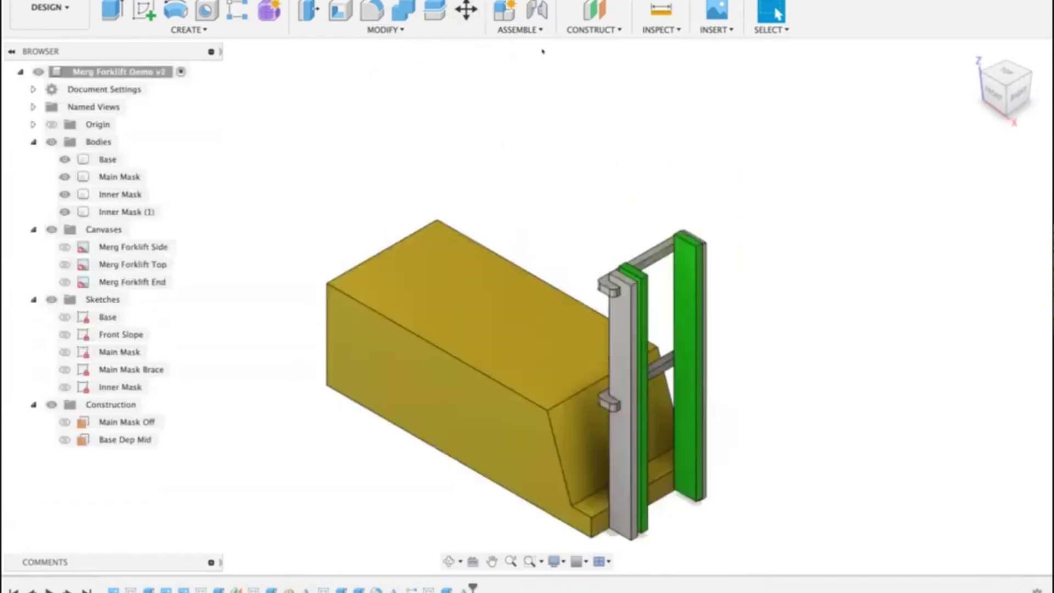
Step: From the left view, start a new sketch on the green inner mast post's face
shift+middle_drag(822, 190, 844, 122)
click(492, 132)
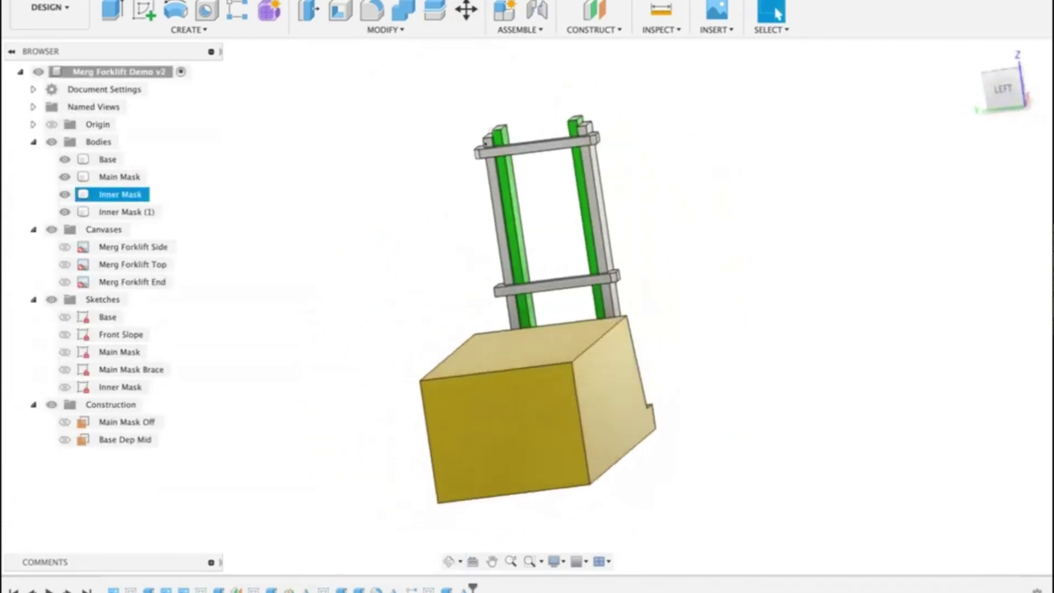
click(494, 135)
click(495, 137)
scroll(495, 134, up, 1)
scroll(495, 133, up, 5)
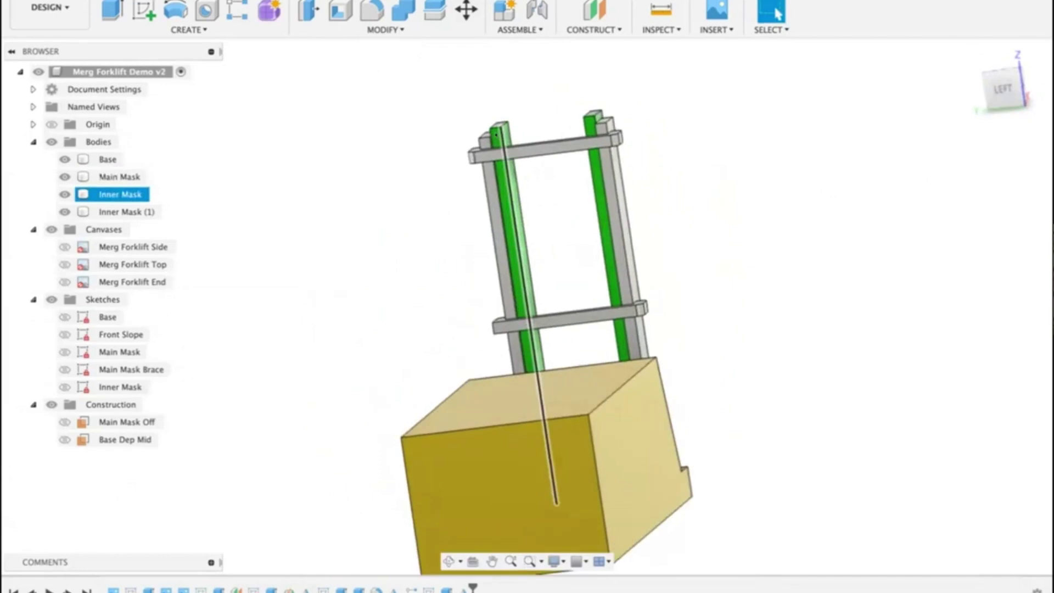
click(389, 99)
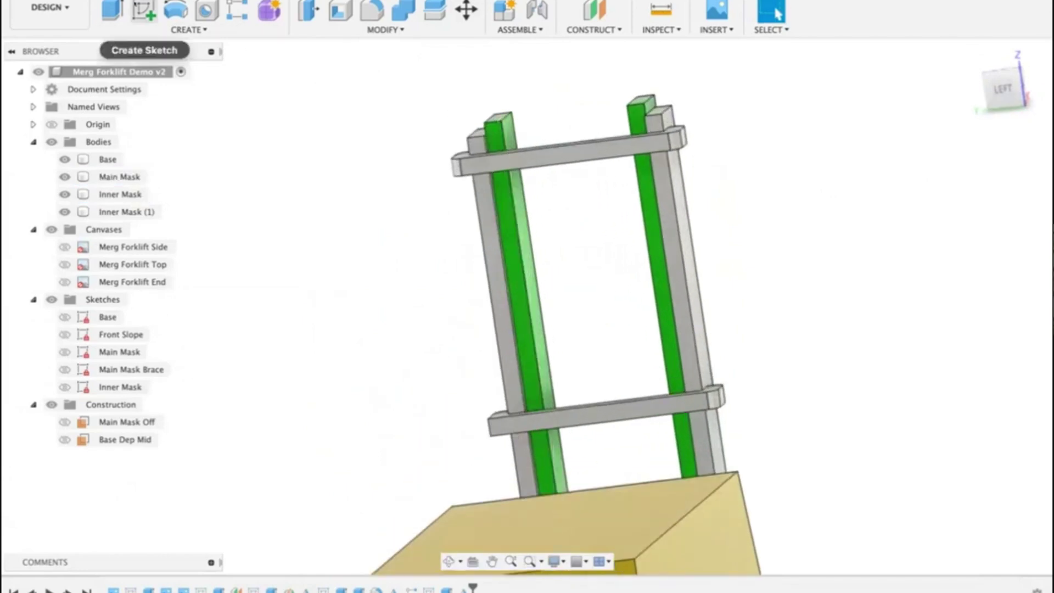
click(144, 12)
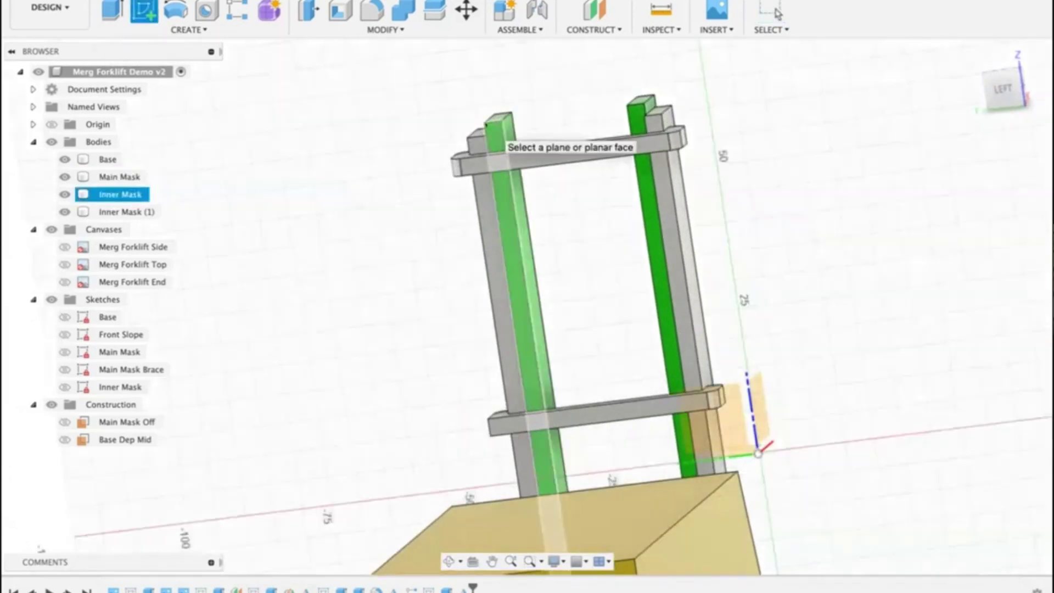
click(491, 142)
Step: Project the right green post and draw a 22 mm construction line joining the posts' top corners
middle_drag(732, 381, 752, 402)
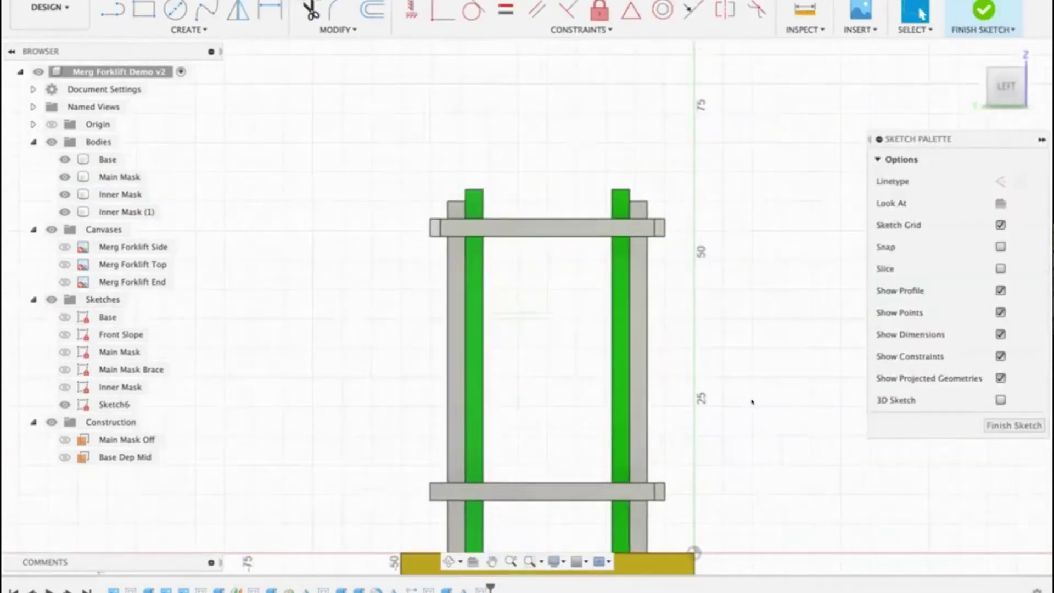
middle_drag(717, 190, 737, 218)
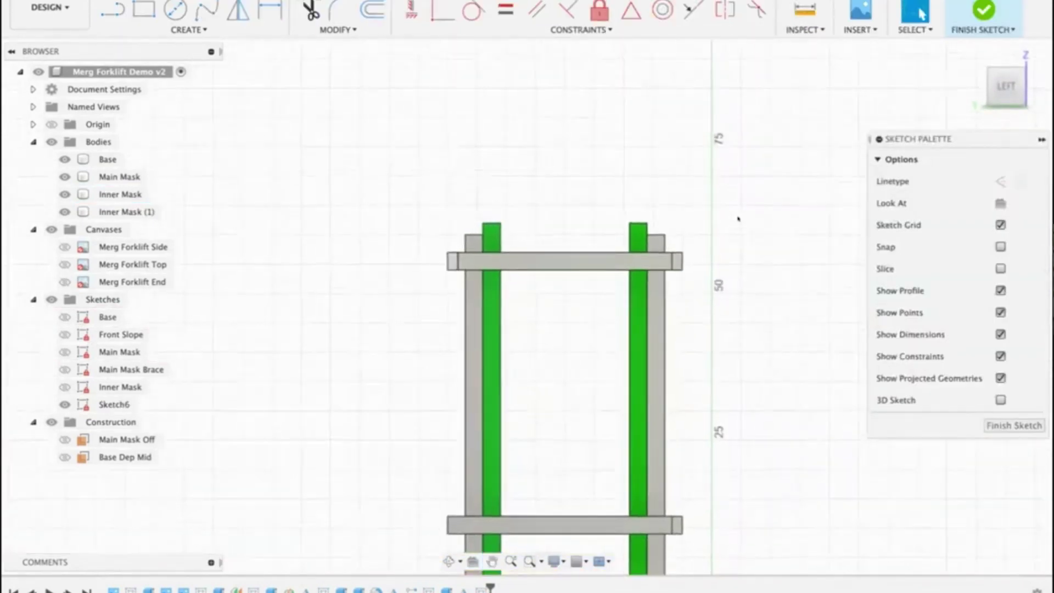
key(p)
click(636, 228)
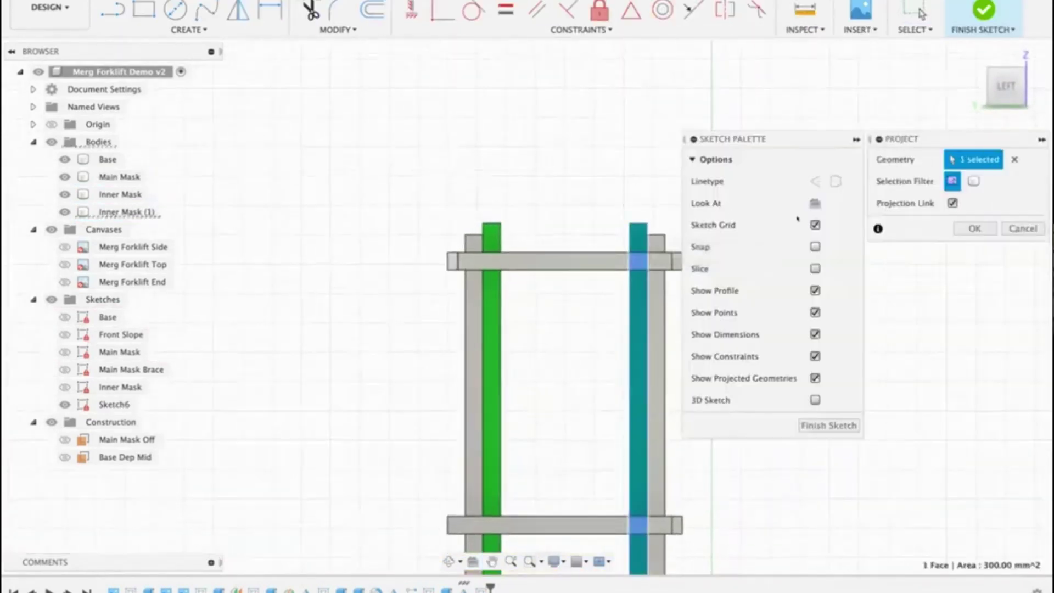
click(974, 229)
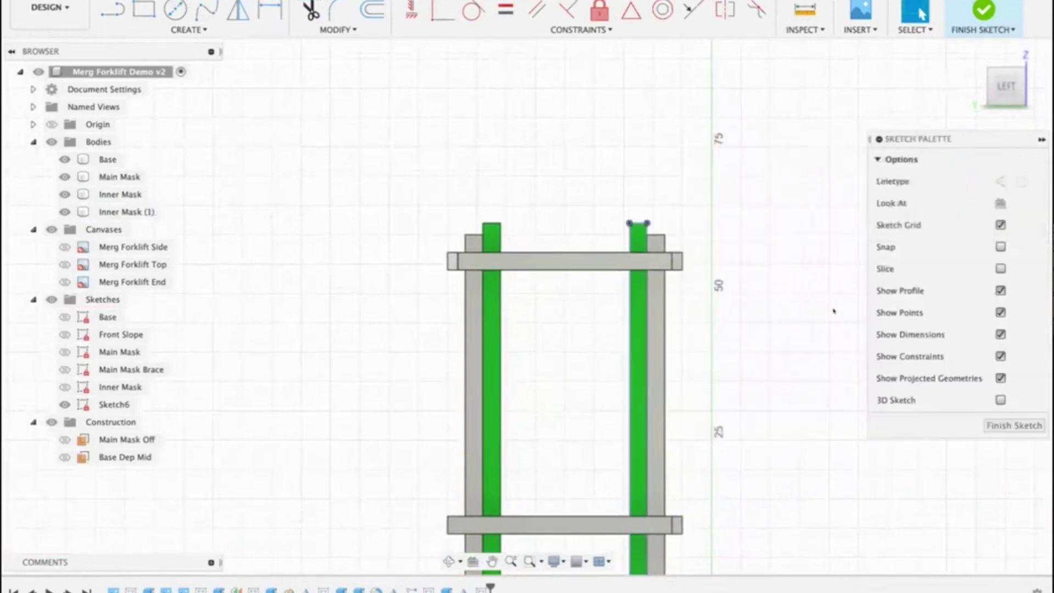
key(l)
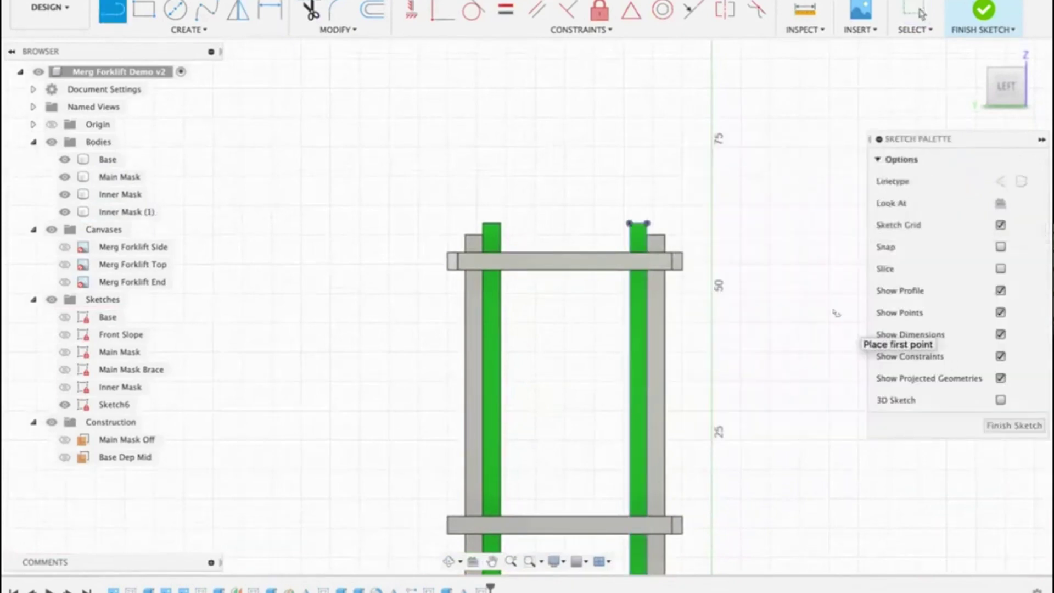
click(999, 181)
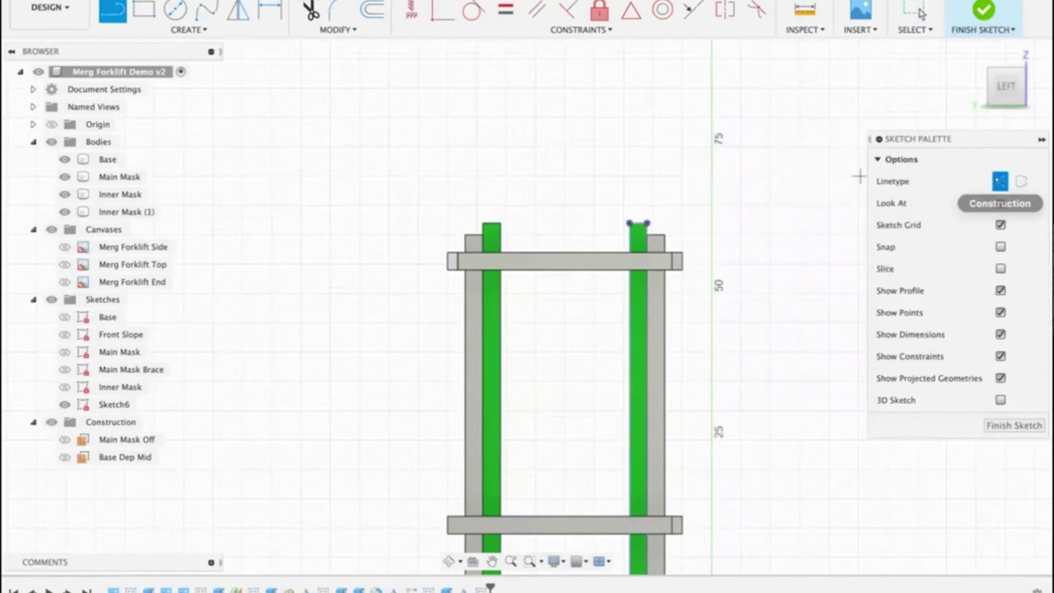
click(497, 224)
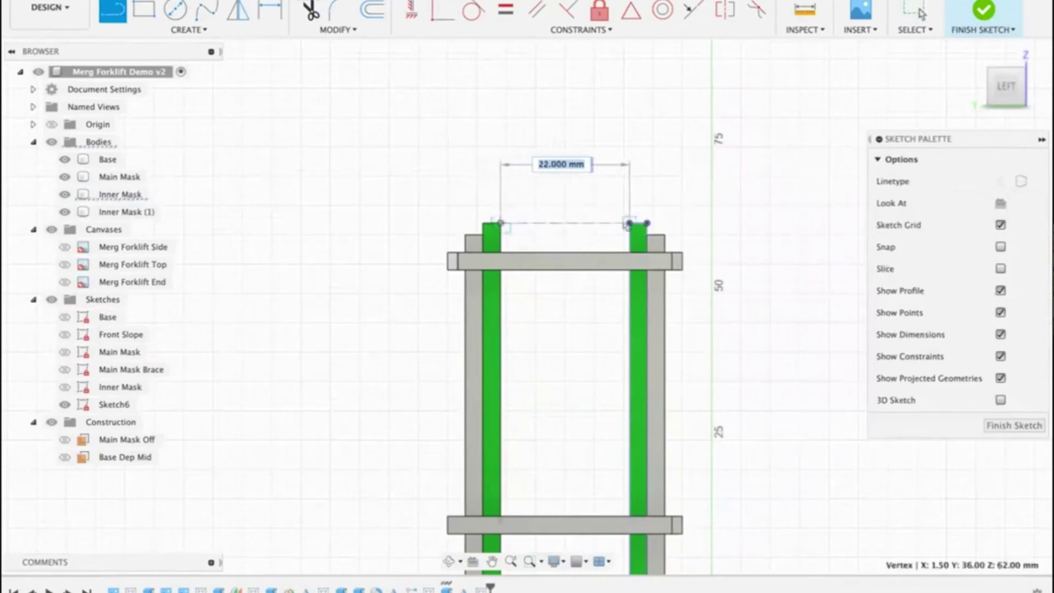
click(628, 223)
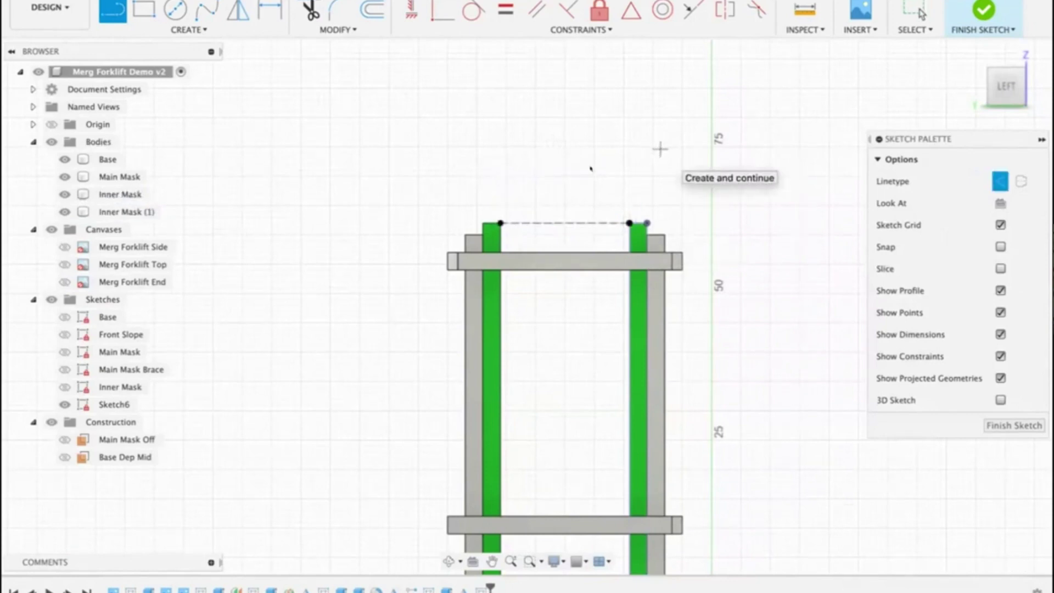
key(Escape)
click(545, 223)
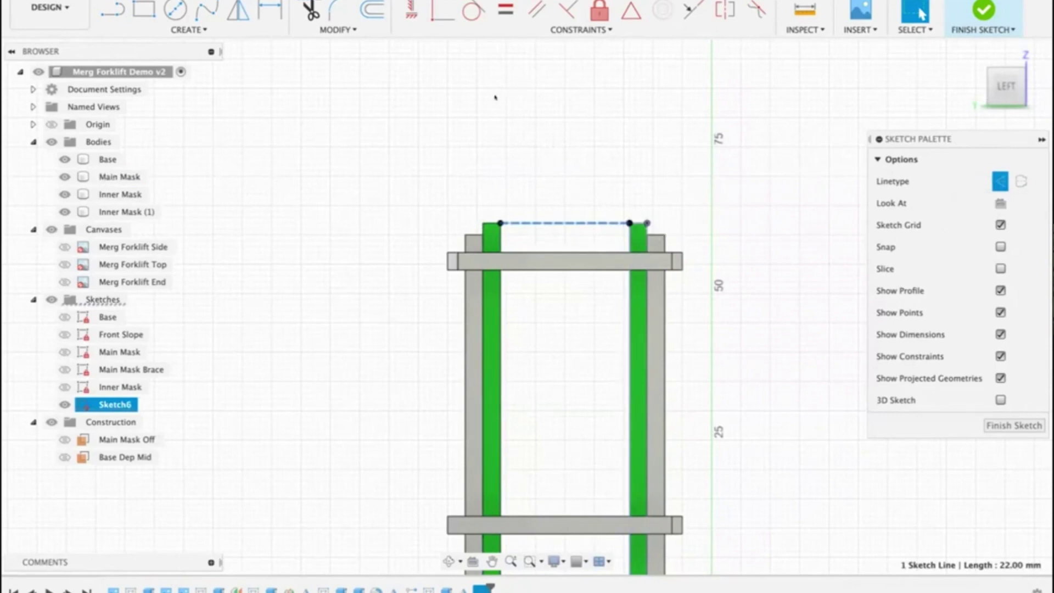
Step: Draw a two-corner rectangle above the mast as solid sketch lines
key(x)
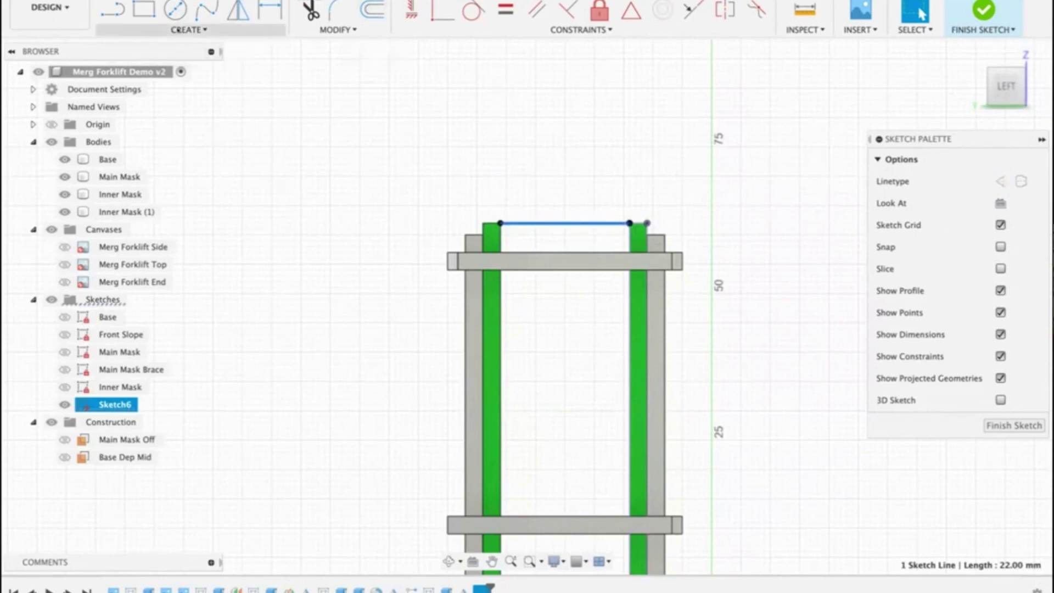
click(175, 30)
mouse_move(131, 61)
click(258, 61)
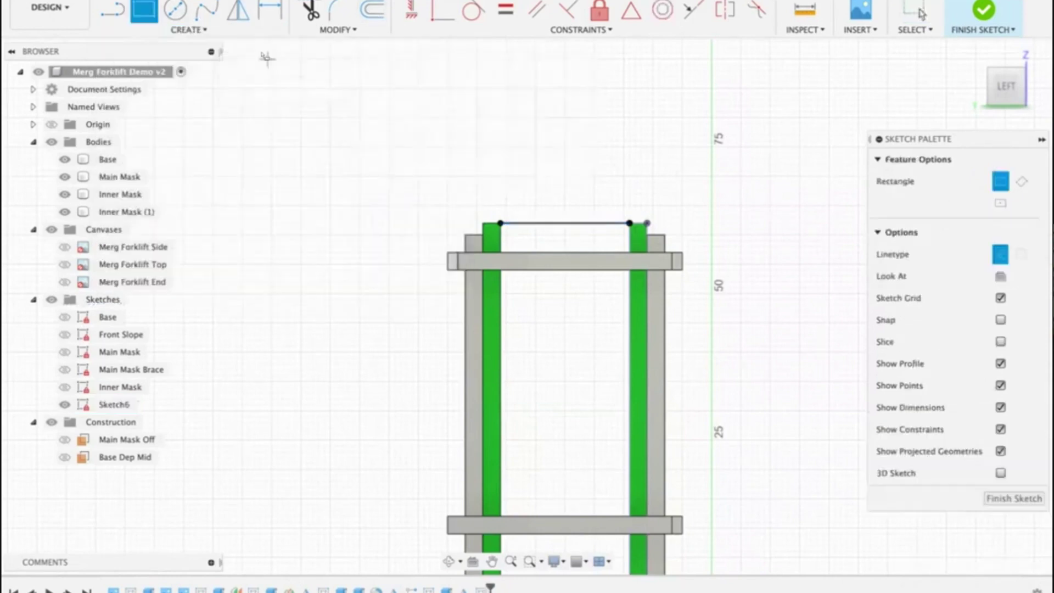
click(253, 126)
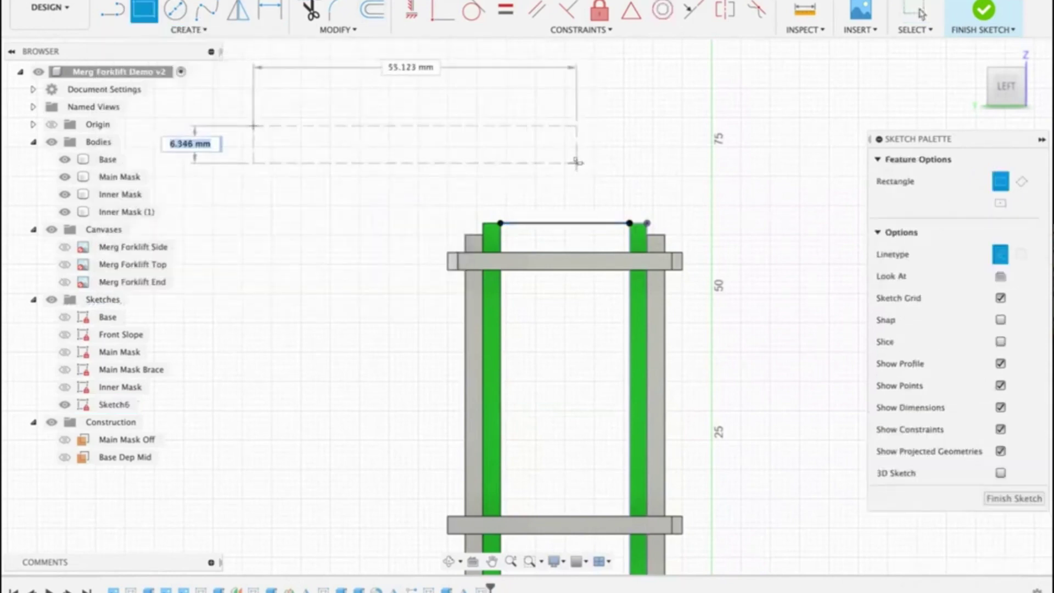
click(699, 181)
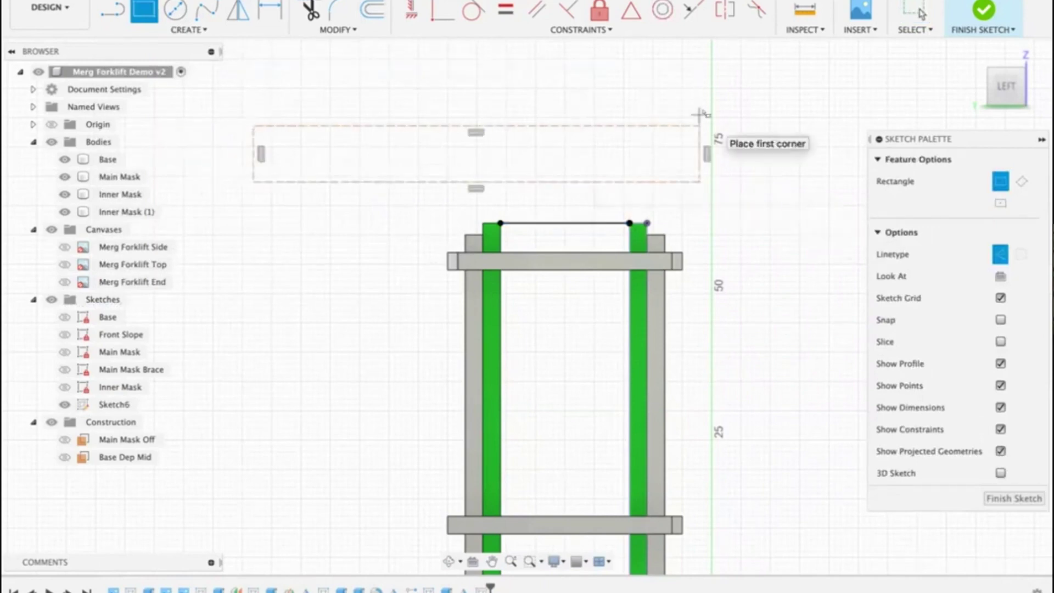
key(Escape)
double_click(656, 126)
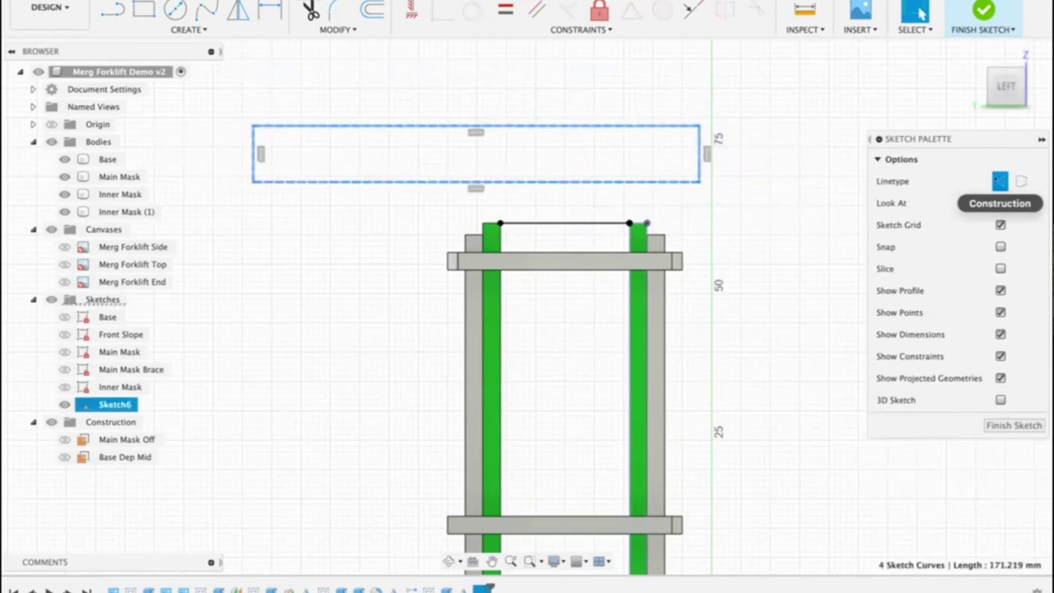
click(1000, 181)
Step: Make the post-top line construction and centre the rectangle's bottom edge on its midpoint
click(799, 169)
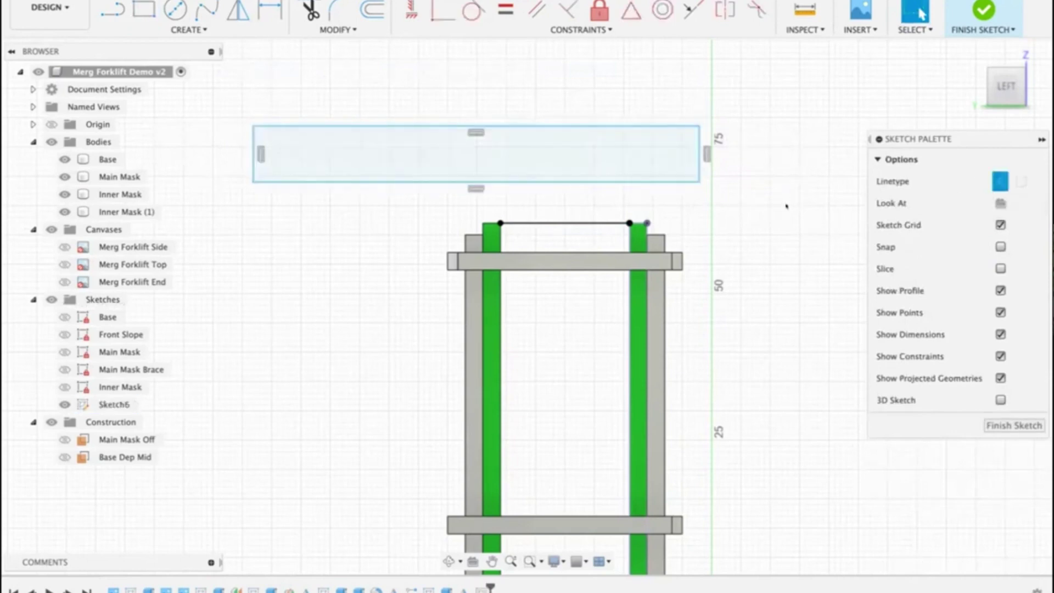
click(583, 223)
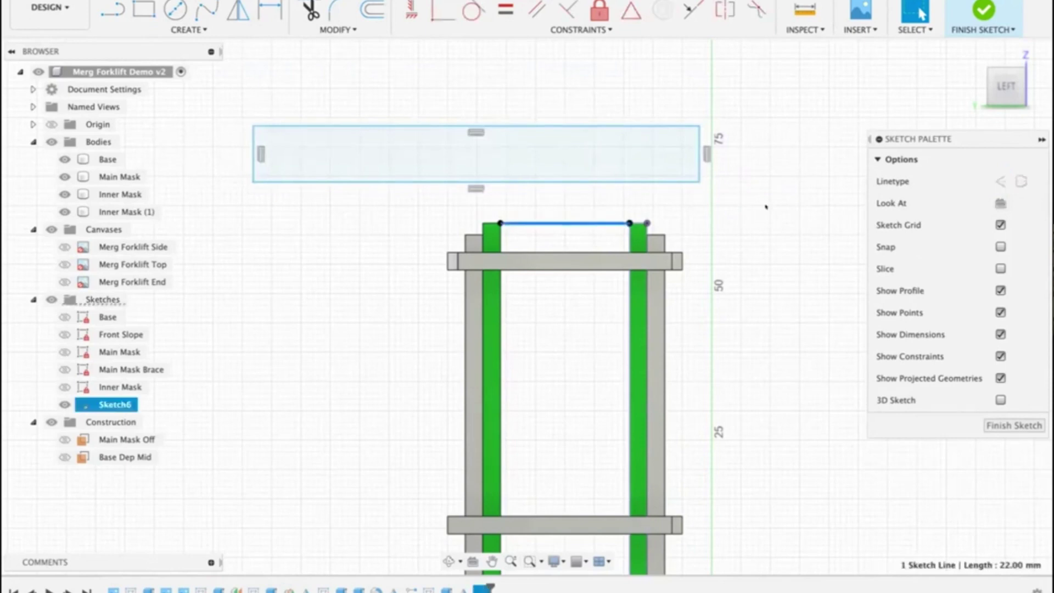
click(996, 180)
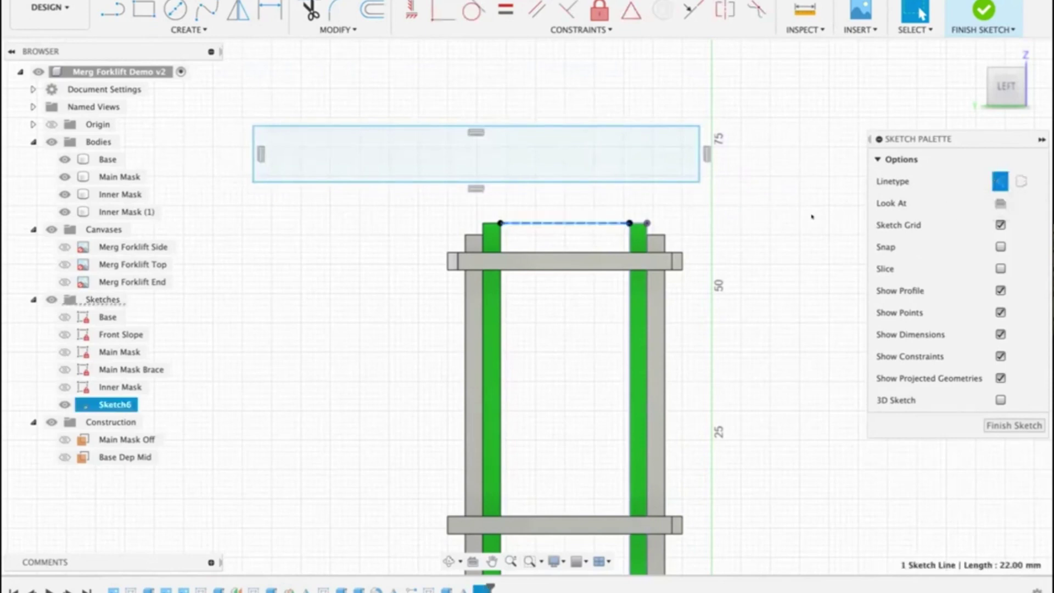
click(811, 216)
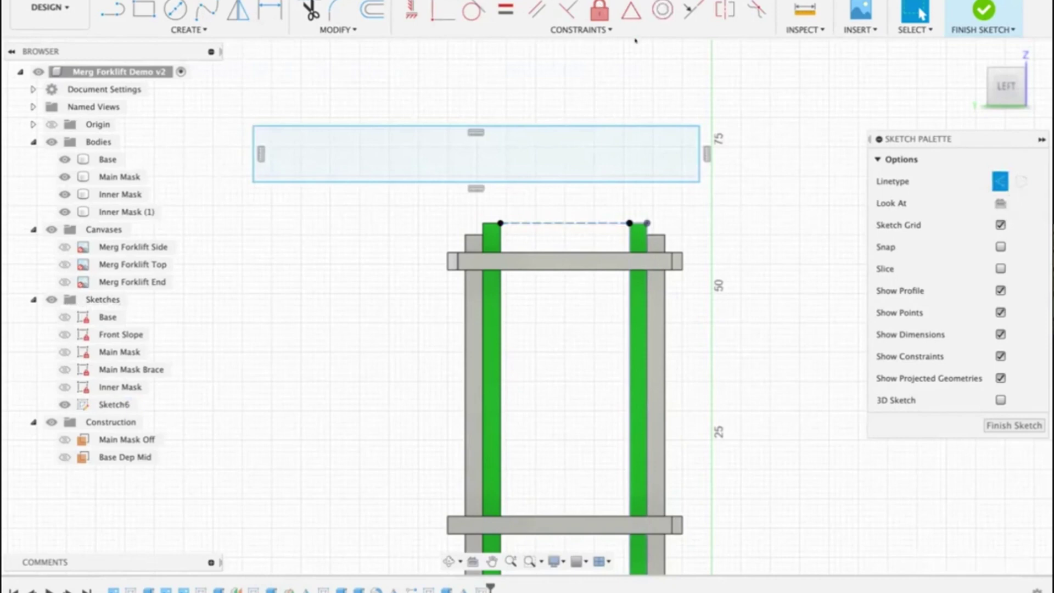
click(625, 6)
click(542, 181)
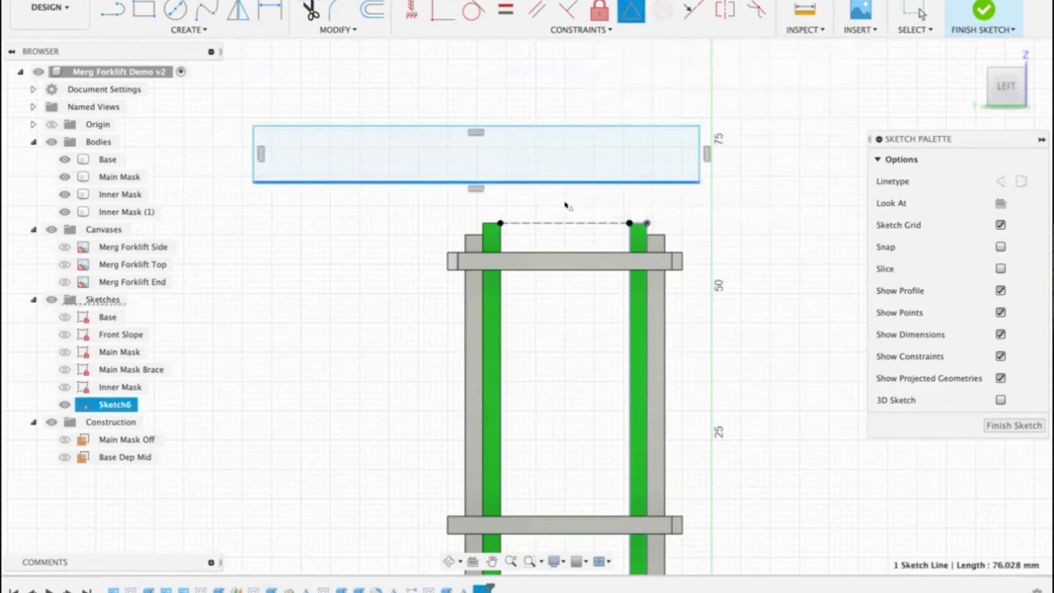
click(565, 222)
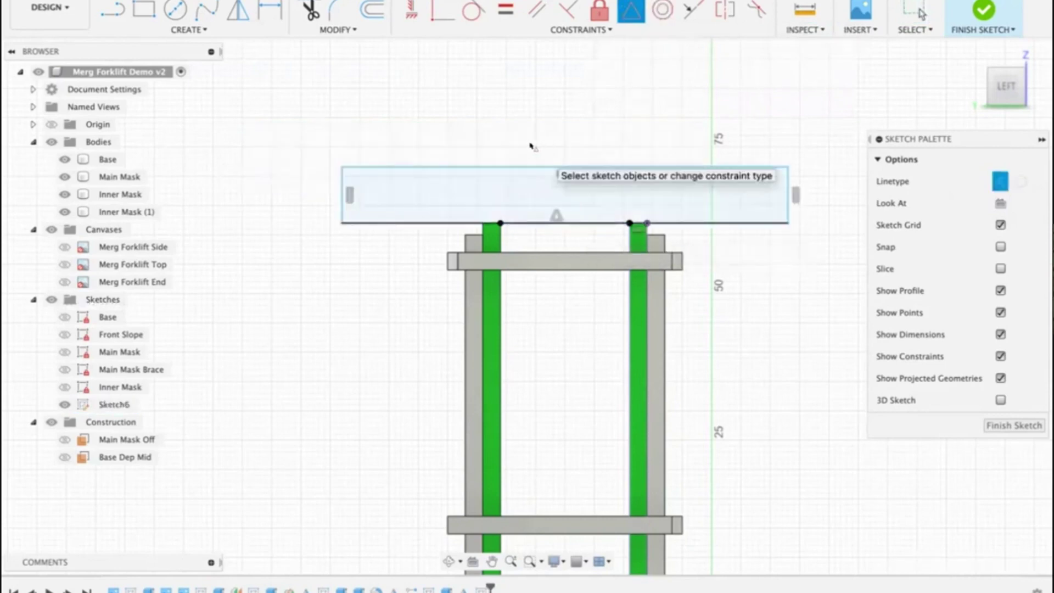
key(Escape)
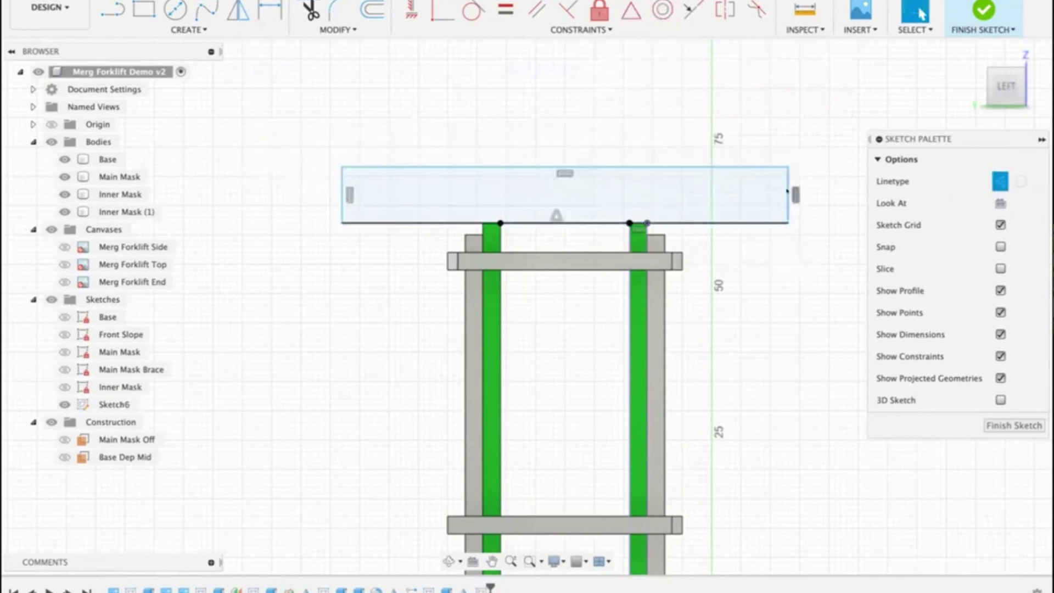
mouse_move(788, 192)
mouse_down()
mouse_move(685, 195)
mouse_move(829, 194)
mouse_up()
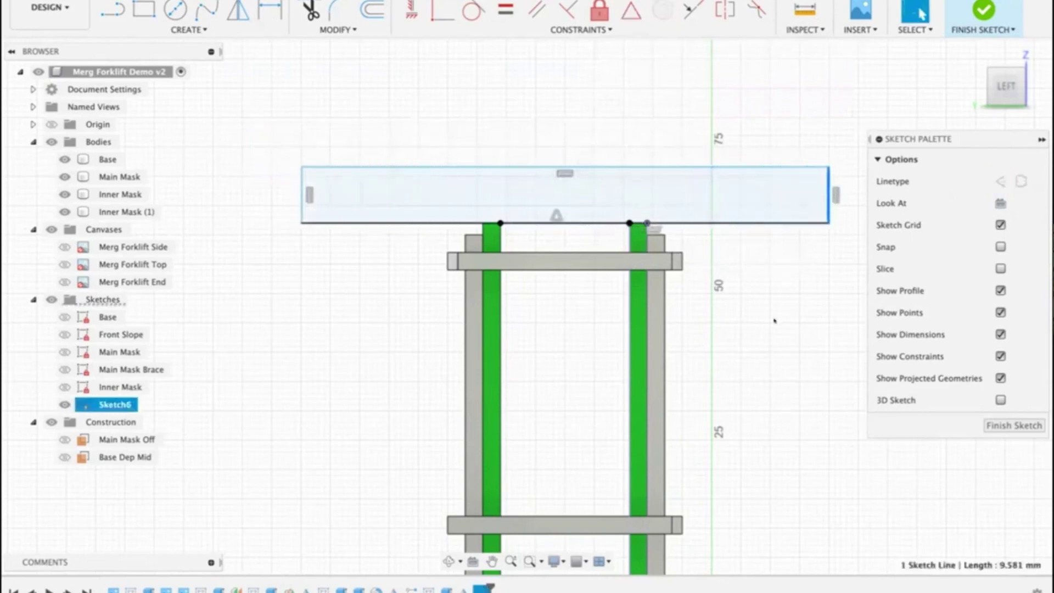
Step: Pull the rectangle's top edge down and dimension the cap 3 mm thick
key(x)
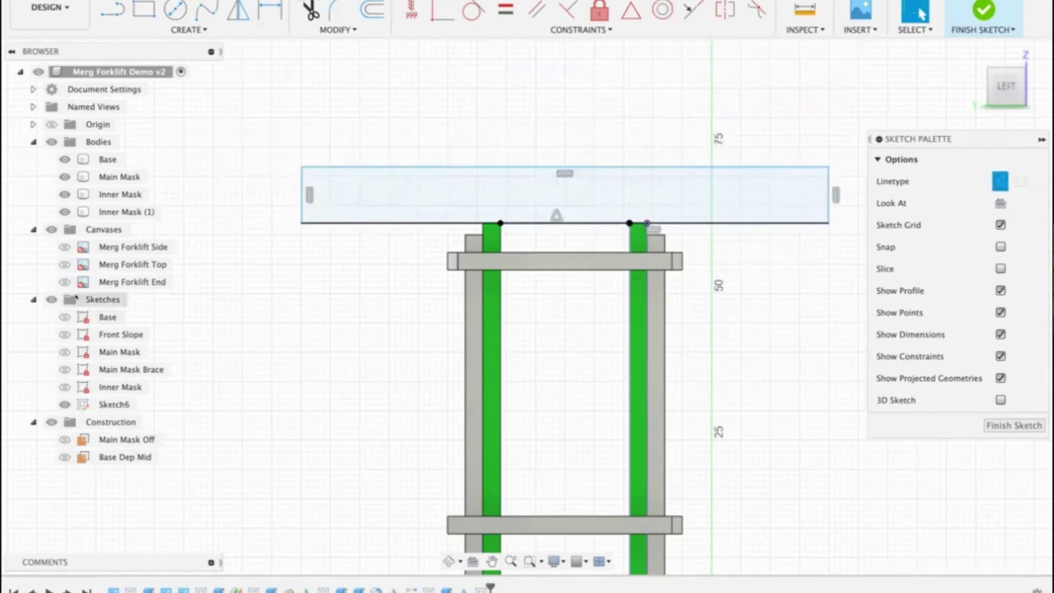
click(63, 279)
click(252, 275)
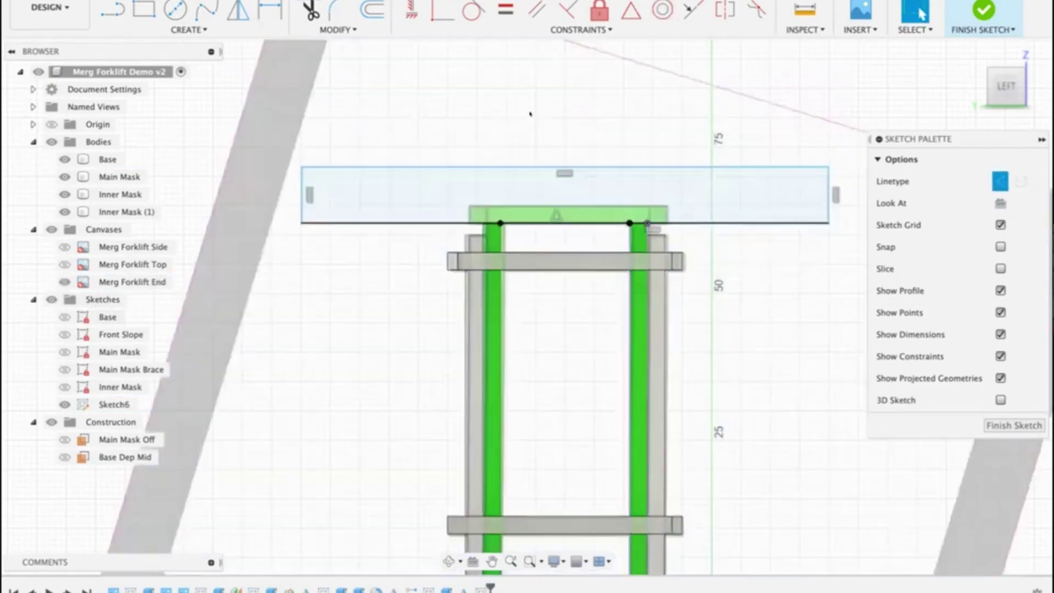
drag(507, 165, 505, 203)
click(743, 277)
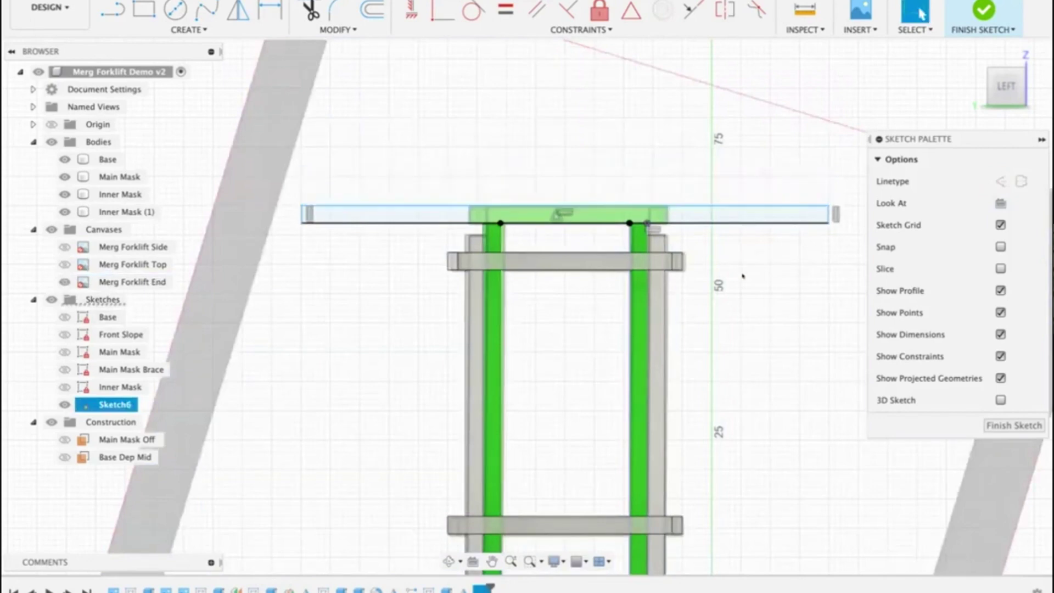
key(d)
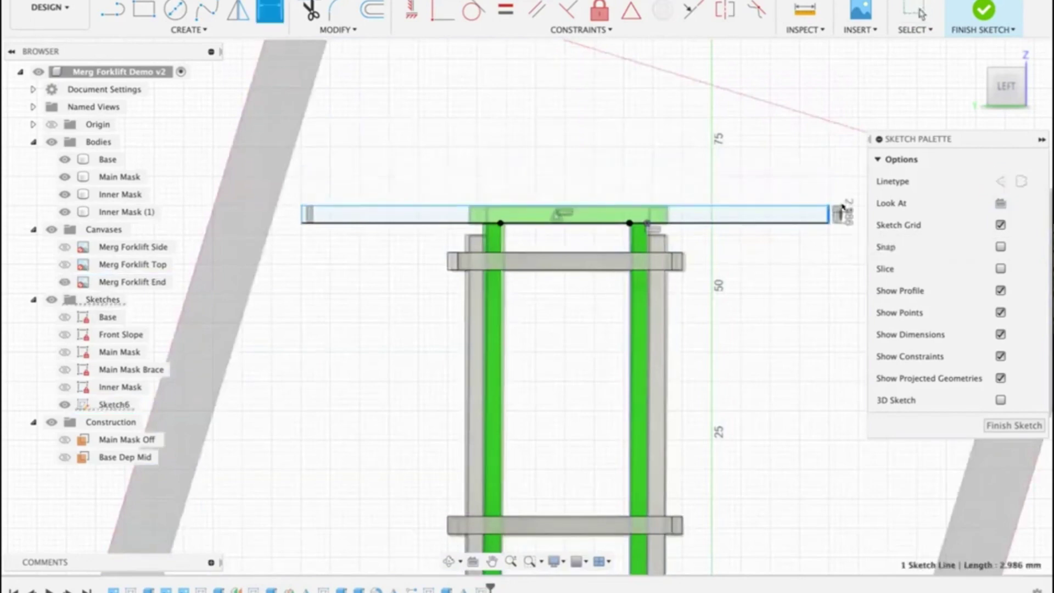
click(837, 213)
click(845, 209)
text(3)
key(Return)
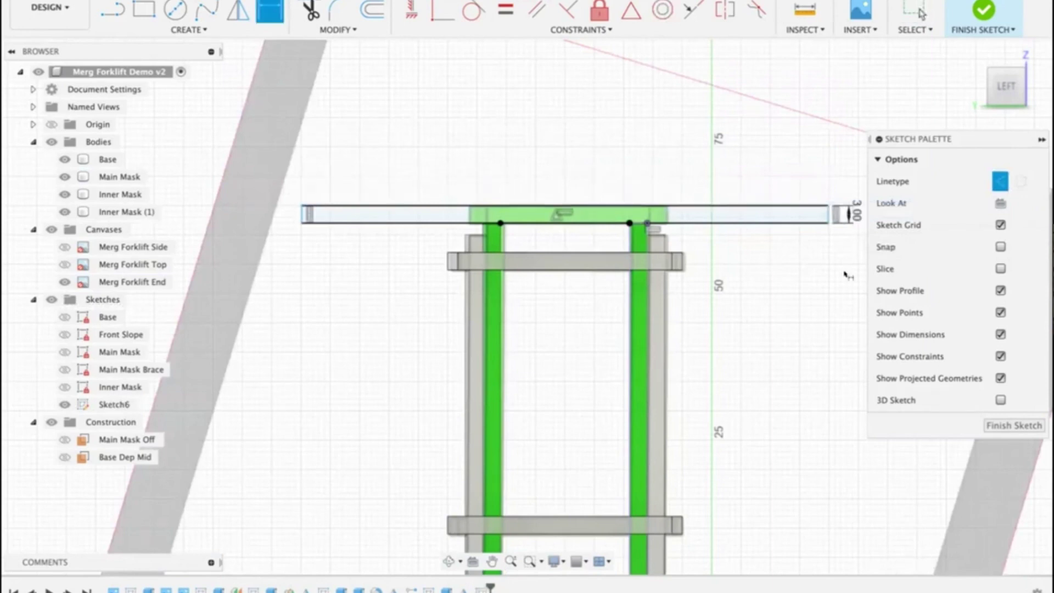
key(Escape)
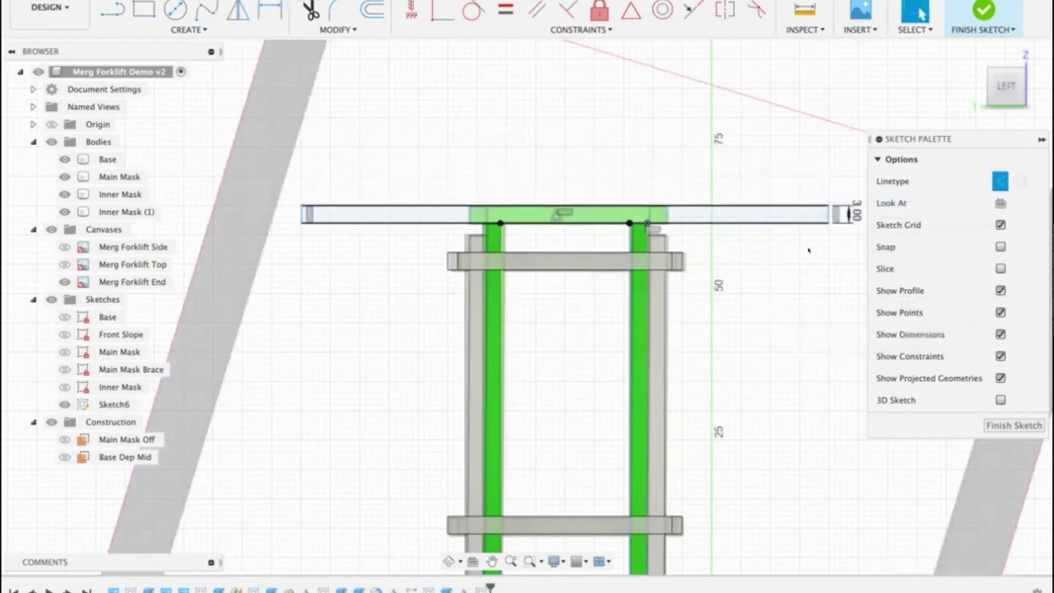
Step: Shorten the rectangle and dimension a 3 mm overhang beyond the mast's outer edge
drag(833, 214, 668, 215)
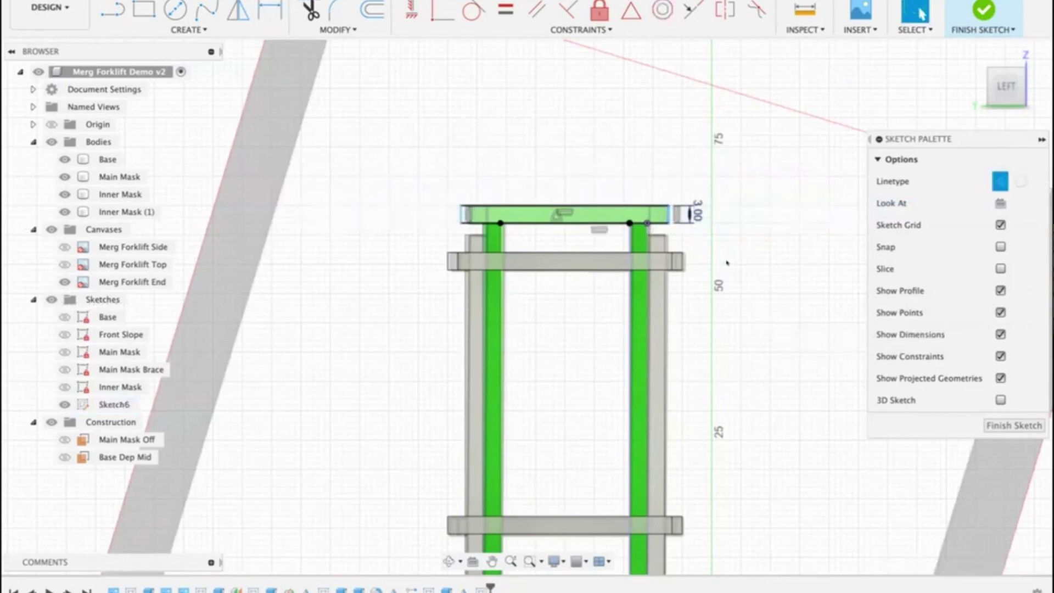
key(d)
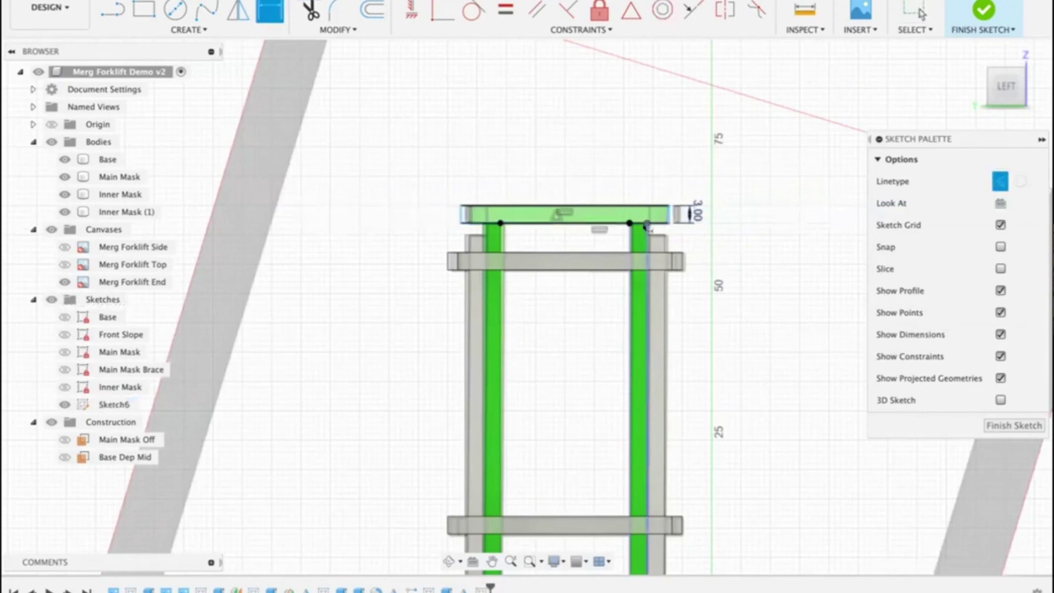
click(646, 226)
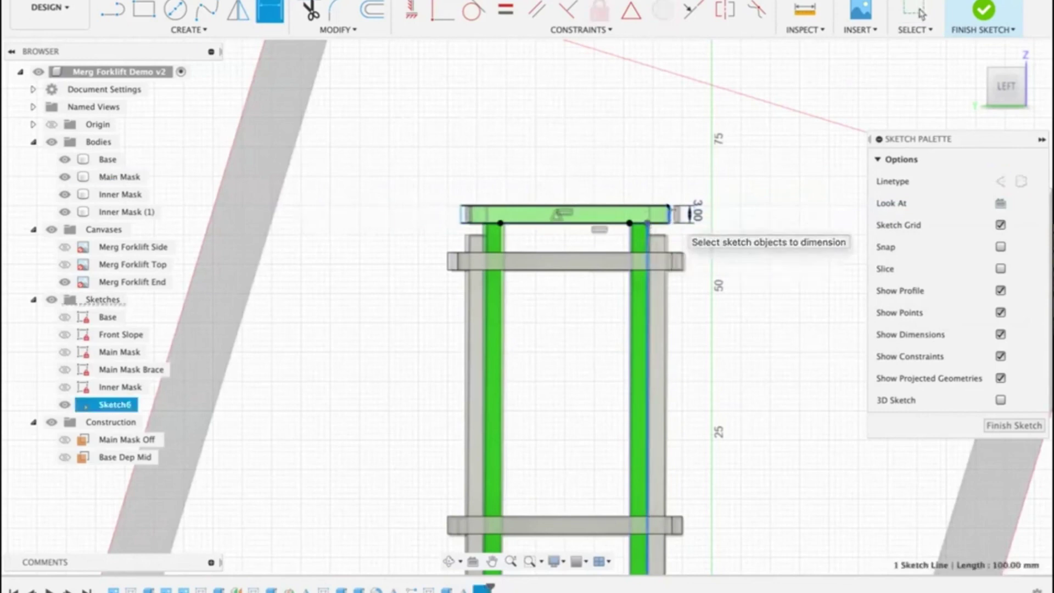
click(668, 215)
click(654, 159)
text(3)
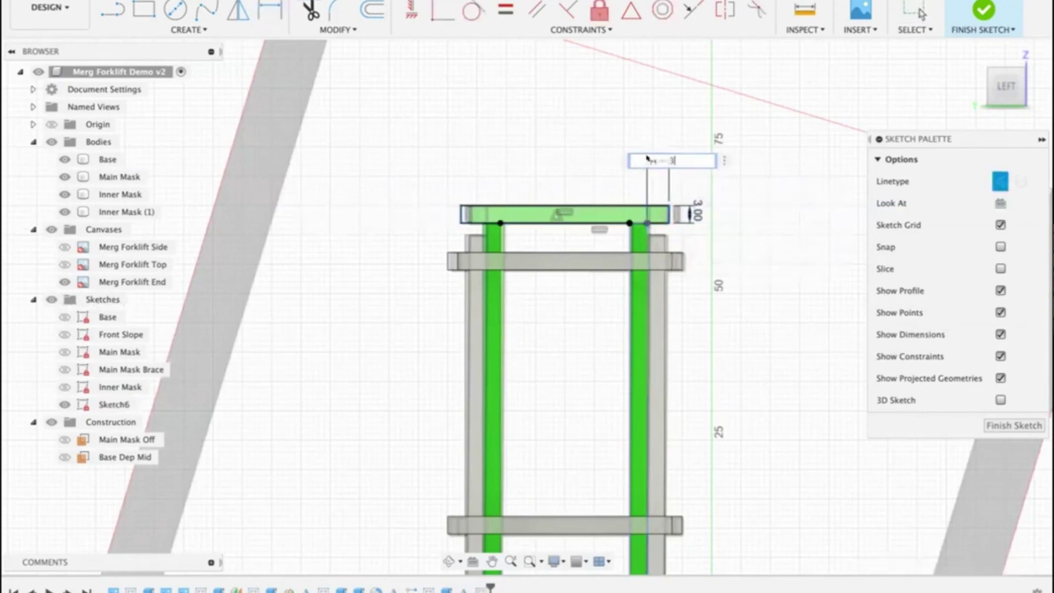
key(Return)
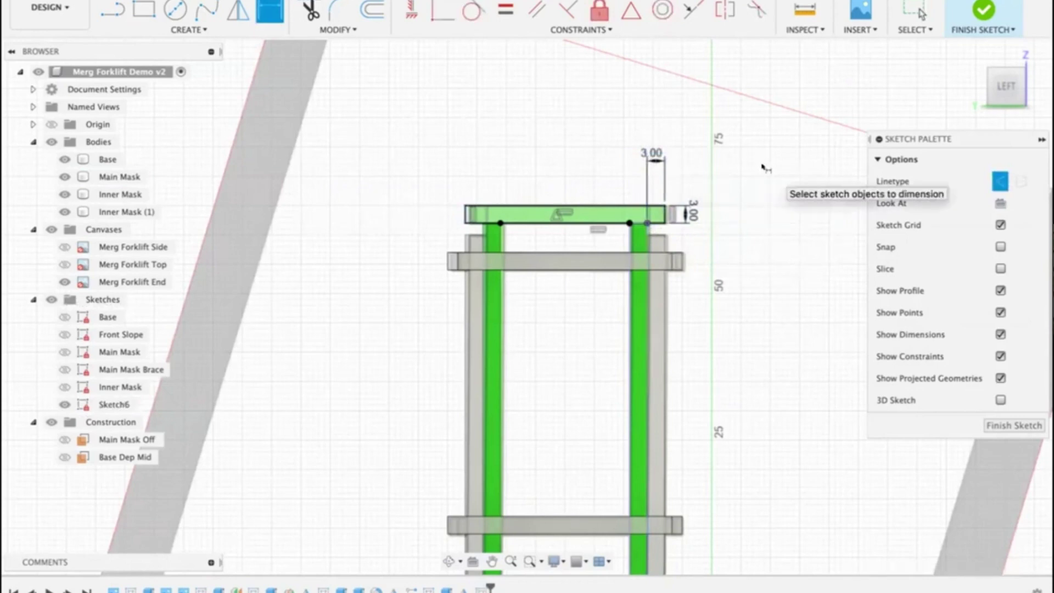
Step: Extrude the cap profile with the Two Sides direction
key(e)
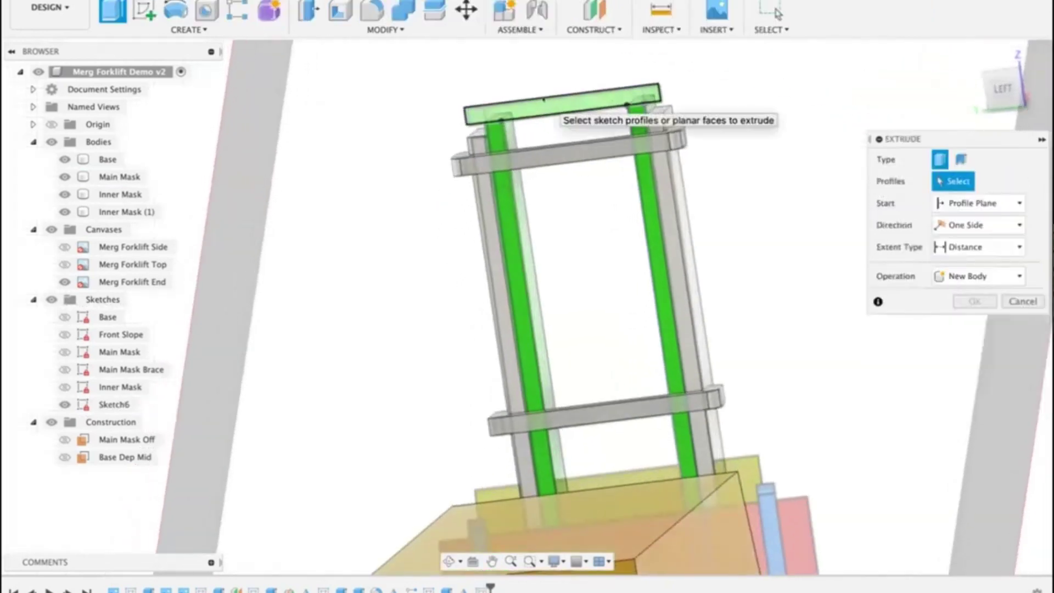
click(543, 99)
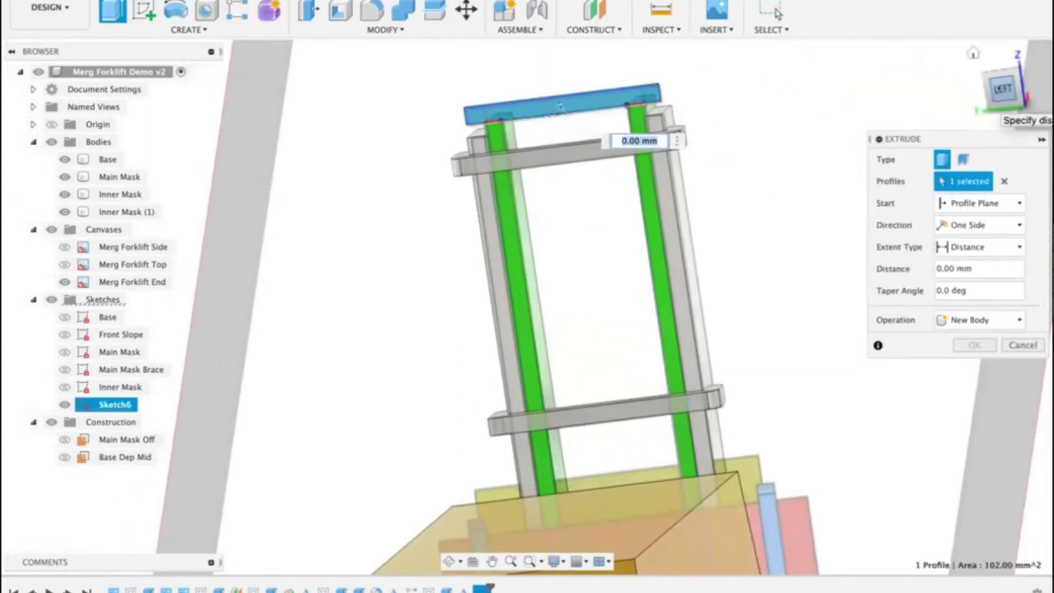
click(988, 82)
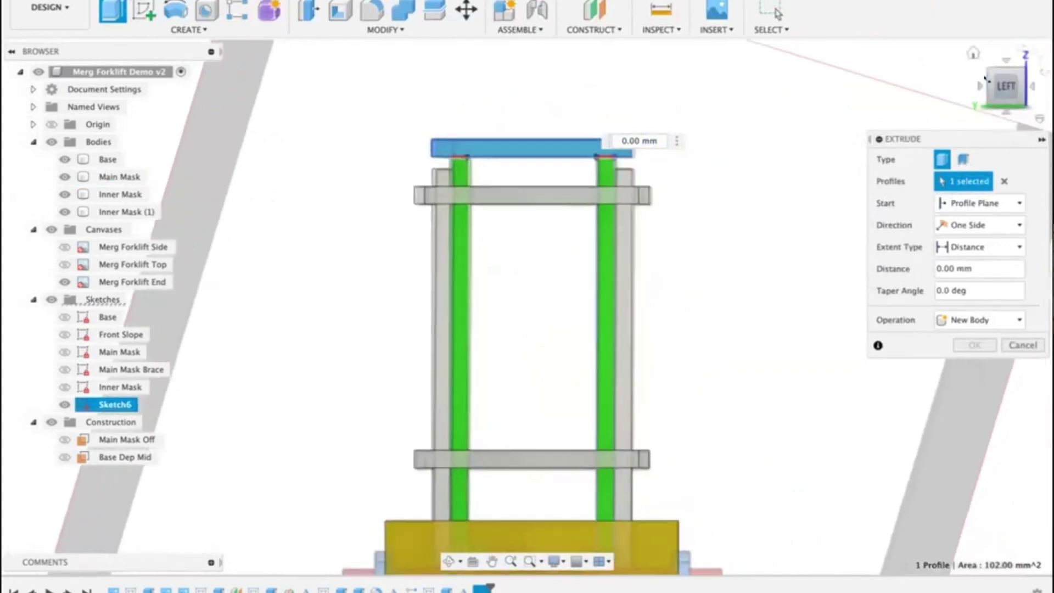
click(978, 86)
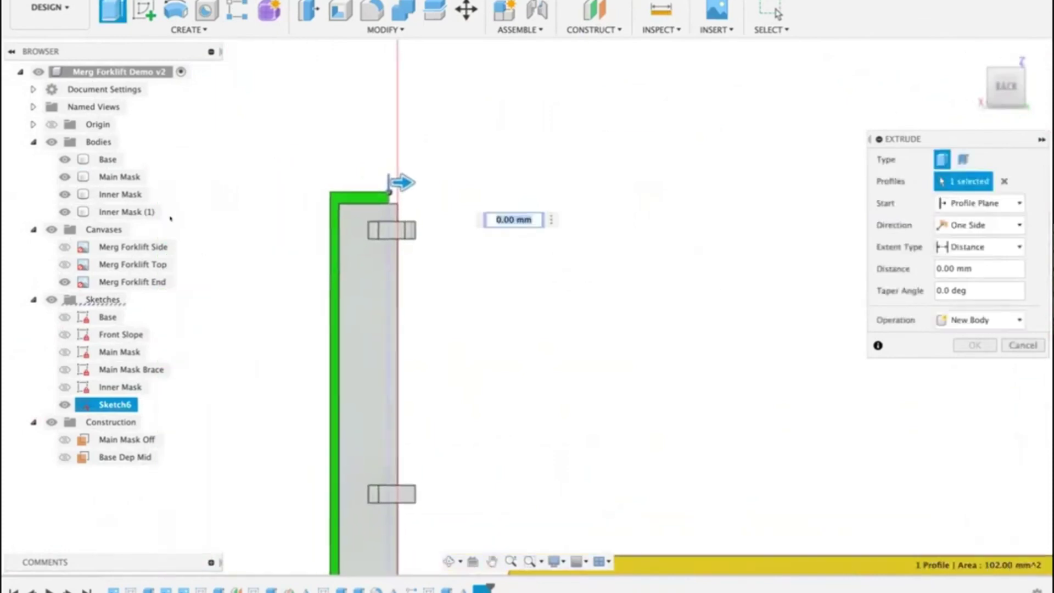
click(65, 282)
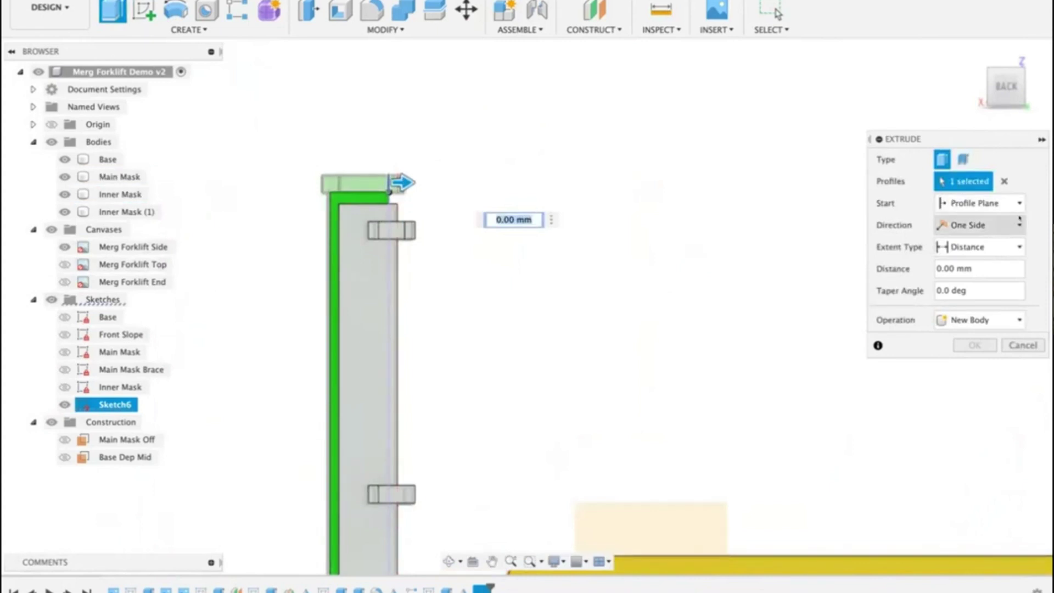
click(1019, 222)
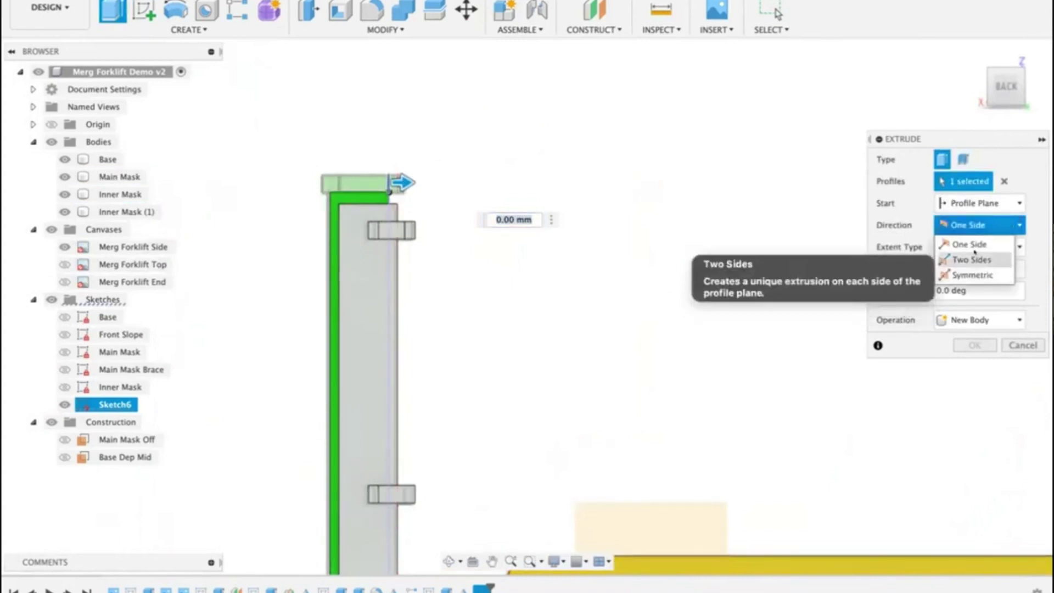
click(967, 258)
Step: Extend the cap 11 mm and 3 mm, join it to the mast, and hide the Merg Forklift Side canvas
scroll(401, 194, up, 5)
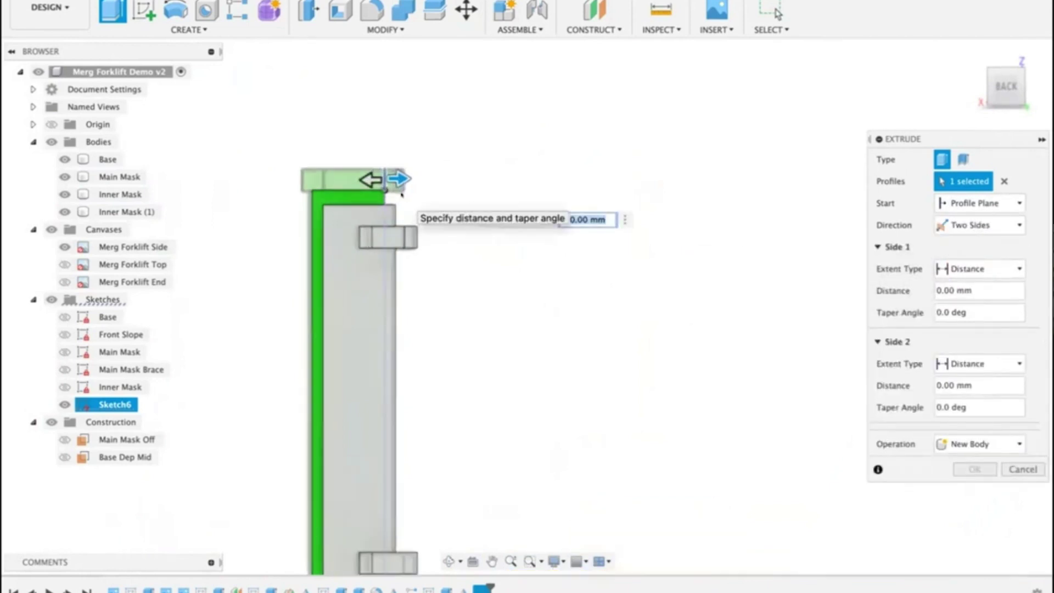
middle_drag(401, 194, 506, 193)
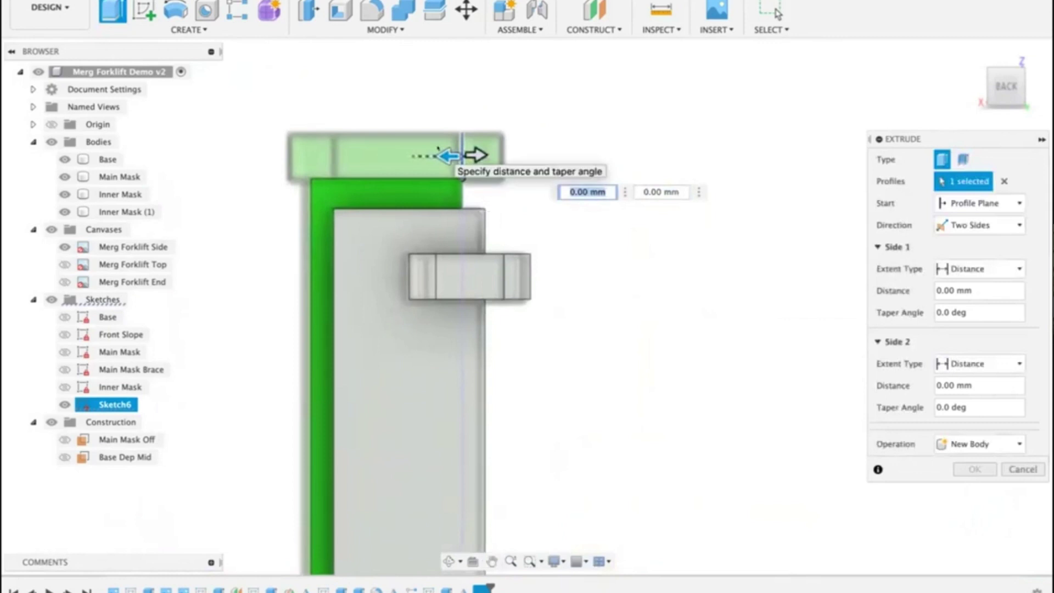
drag(442, 156, 274, 156)
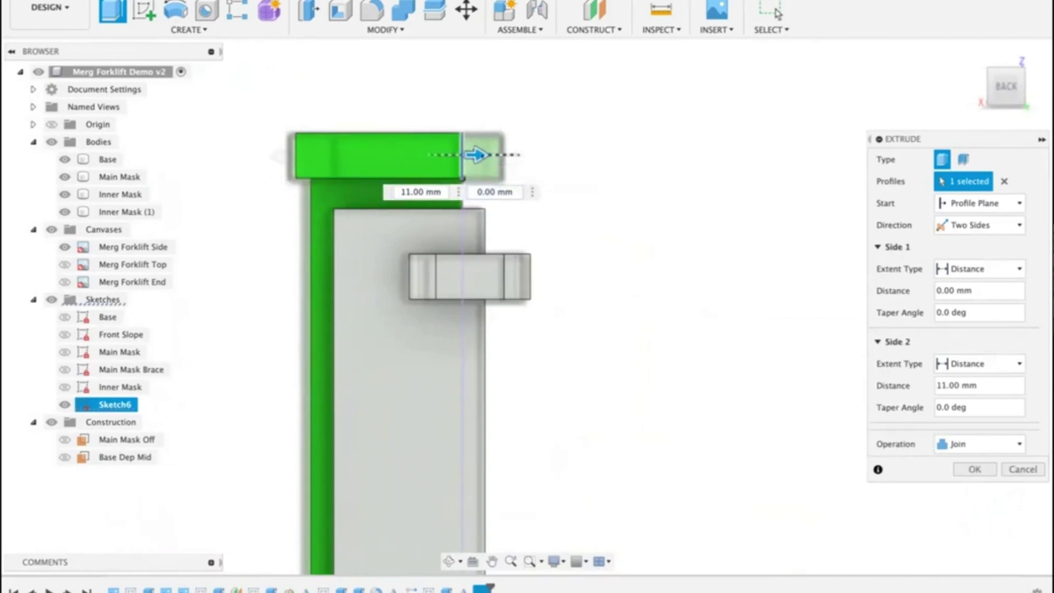
drag(477, 154, 521, 154)
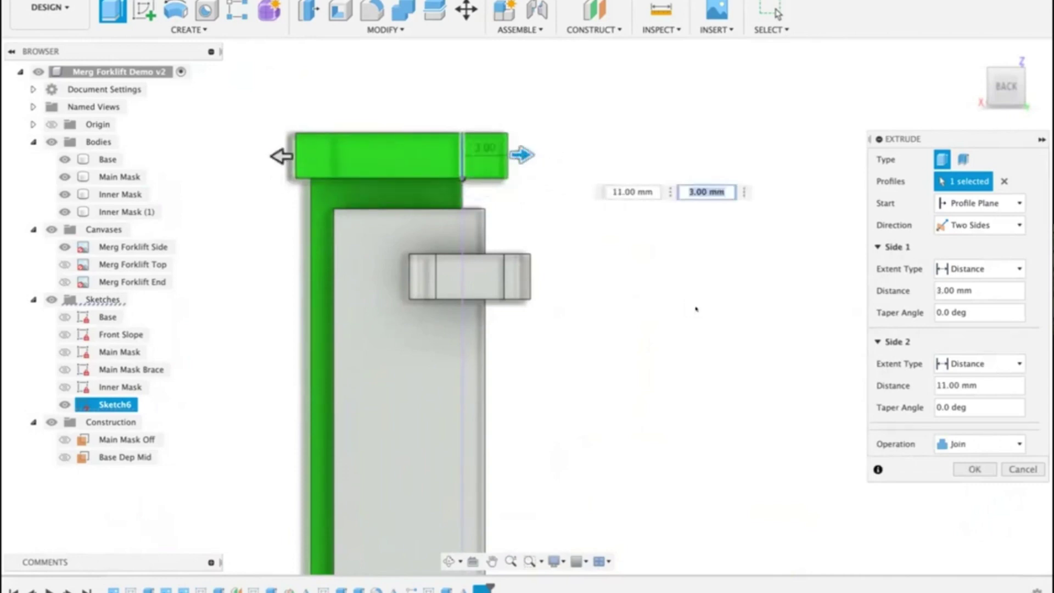
click(974, 469)
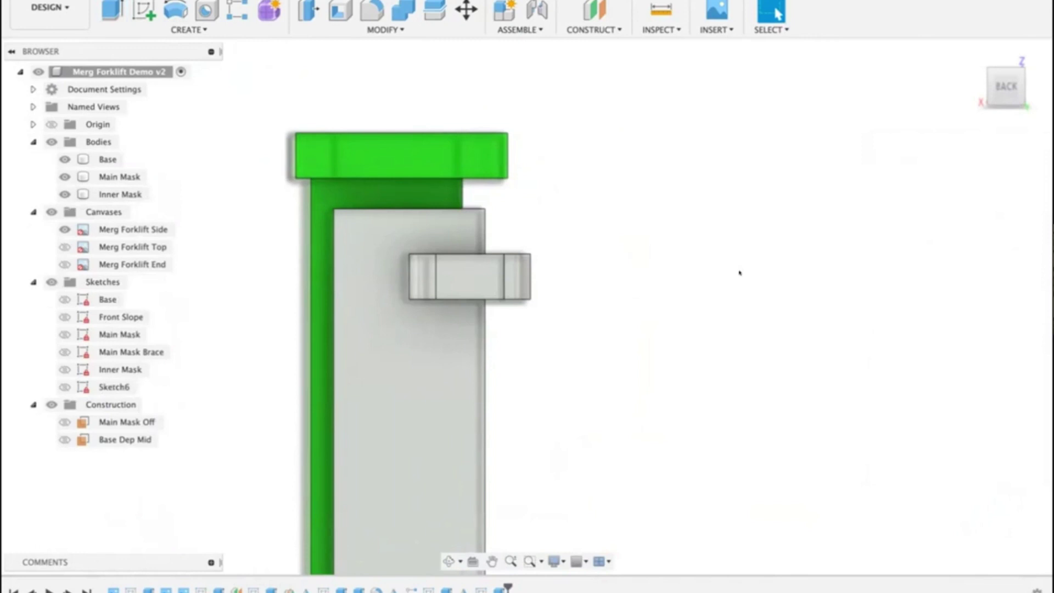
shift+middle_drag(739, 272, 713, 263)
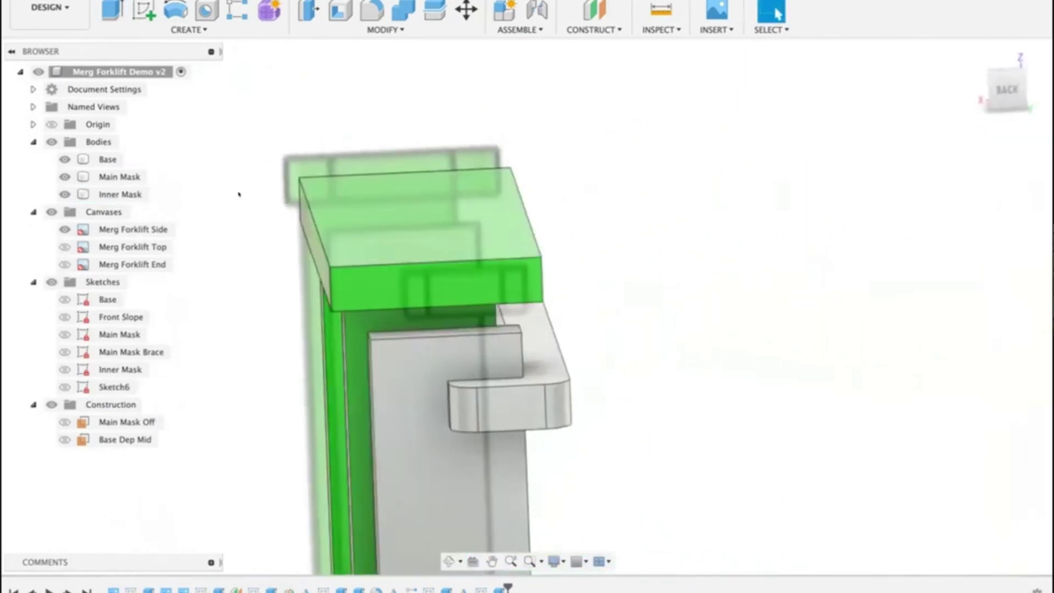
click(65, 229)
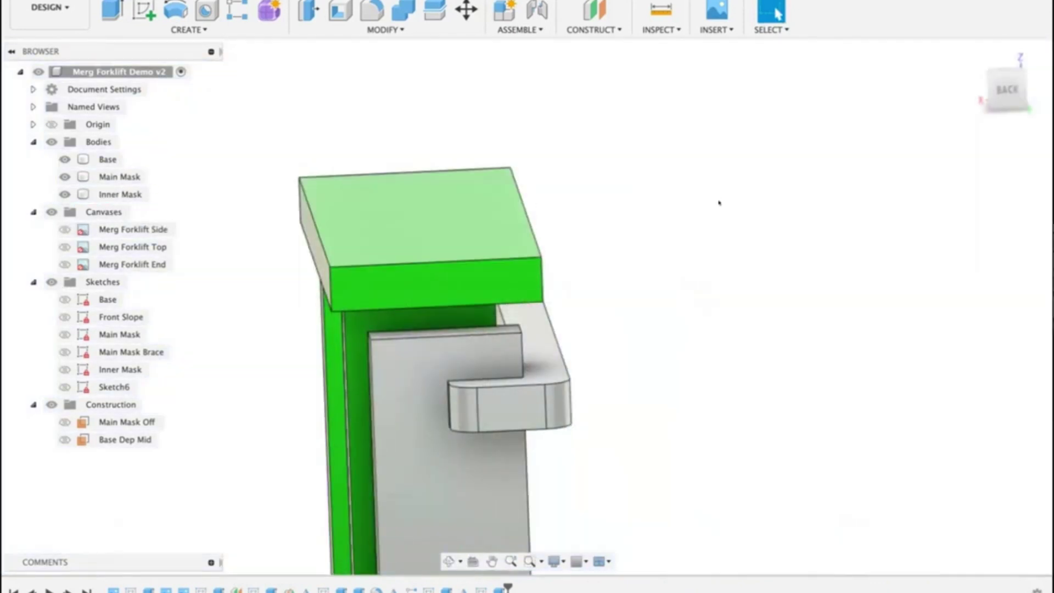
middle_drag(719, 203, 847, 176)
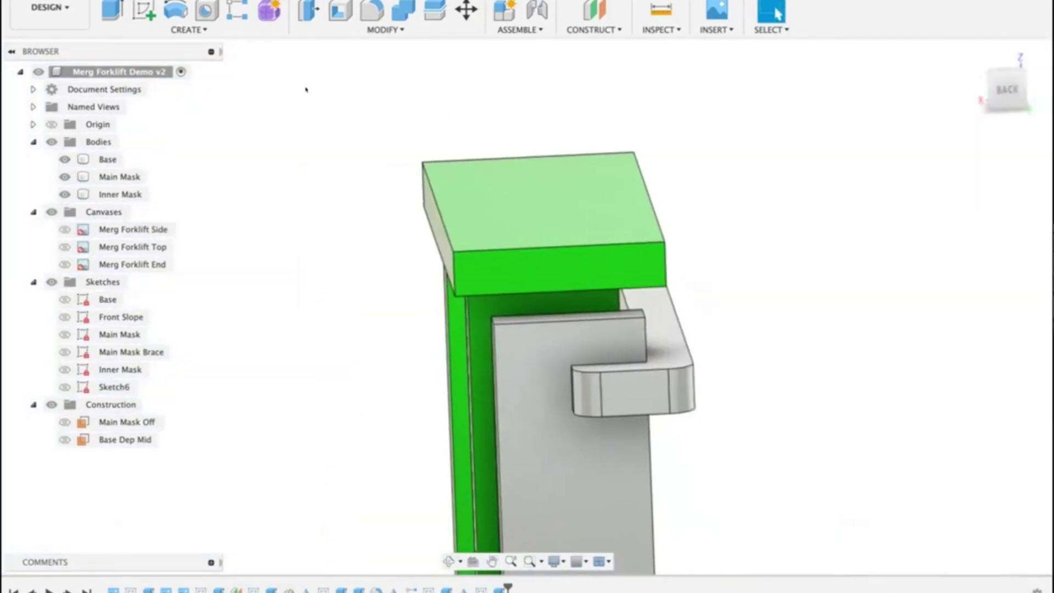
Step: Fillet the cap's four vertical corner edges with a 3.00 mm radius
click(372, 11)
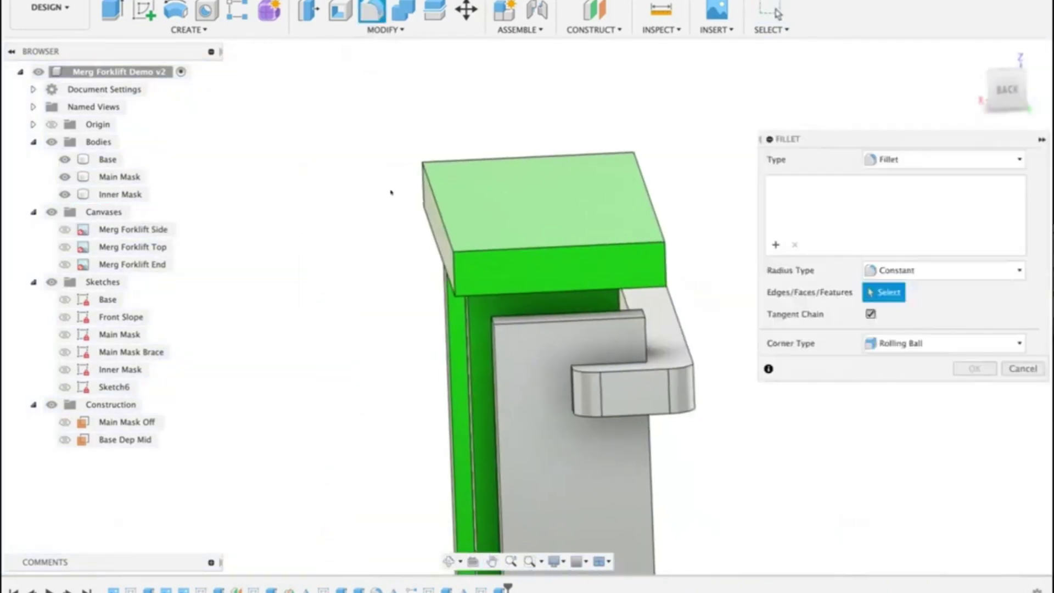
click(421, 166)
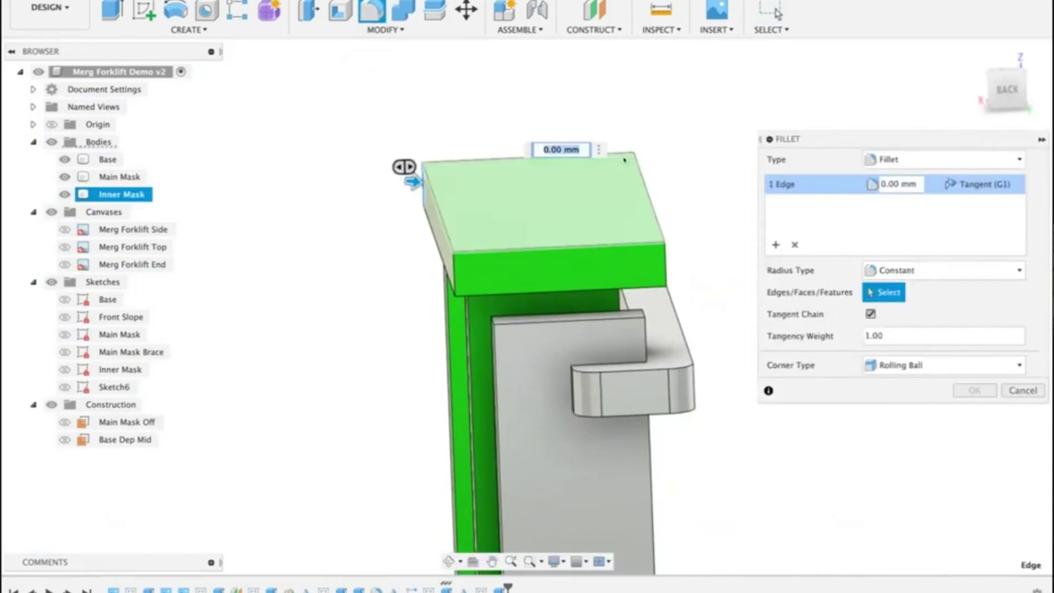
click(636, 184)
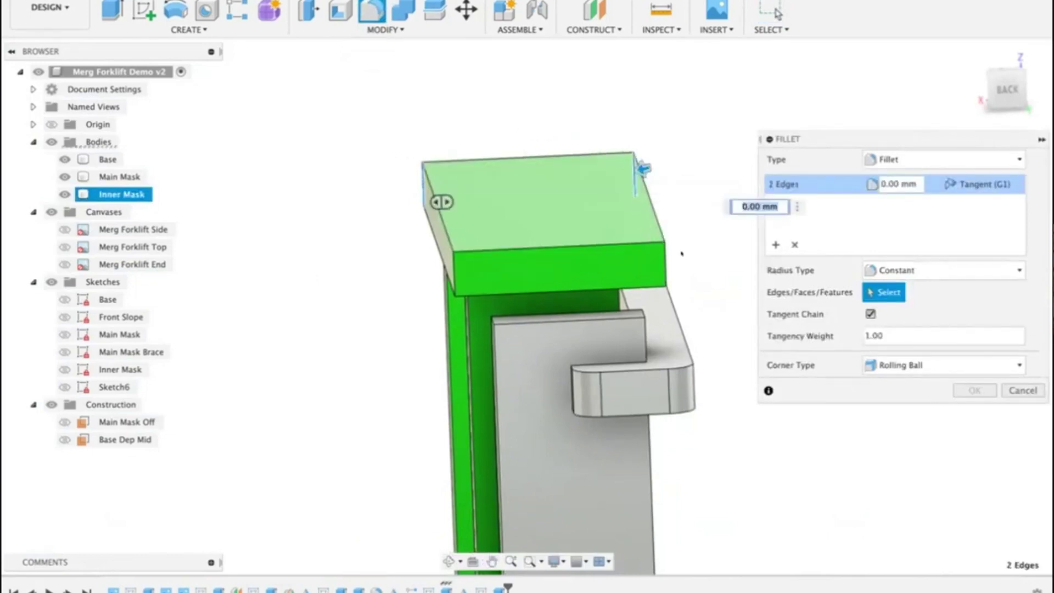
click(664, 264)
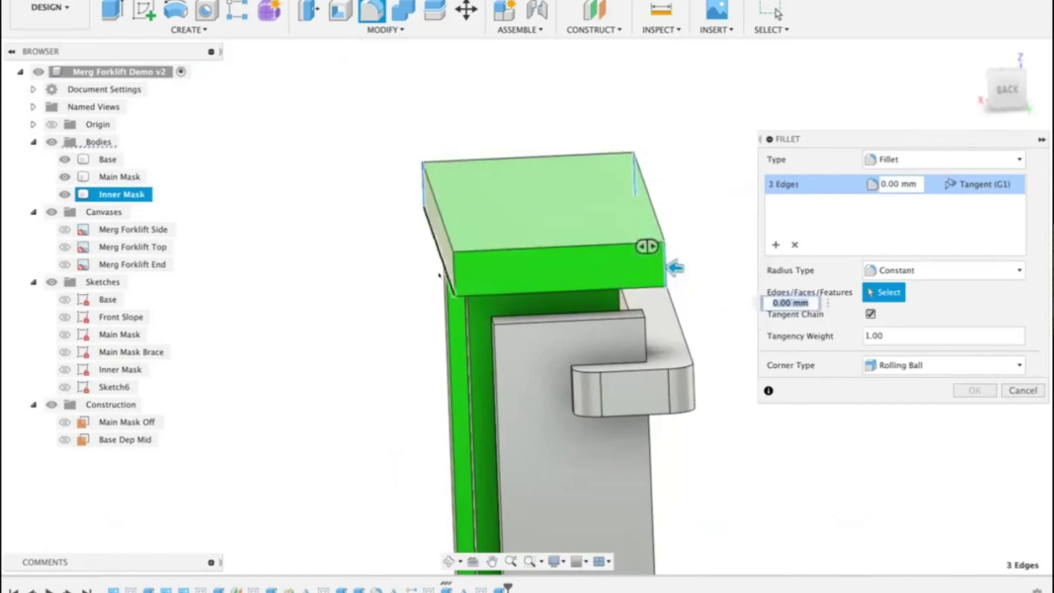
click(449, 269)
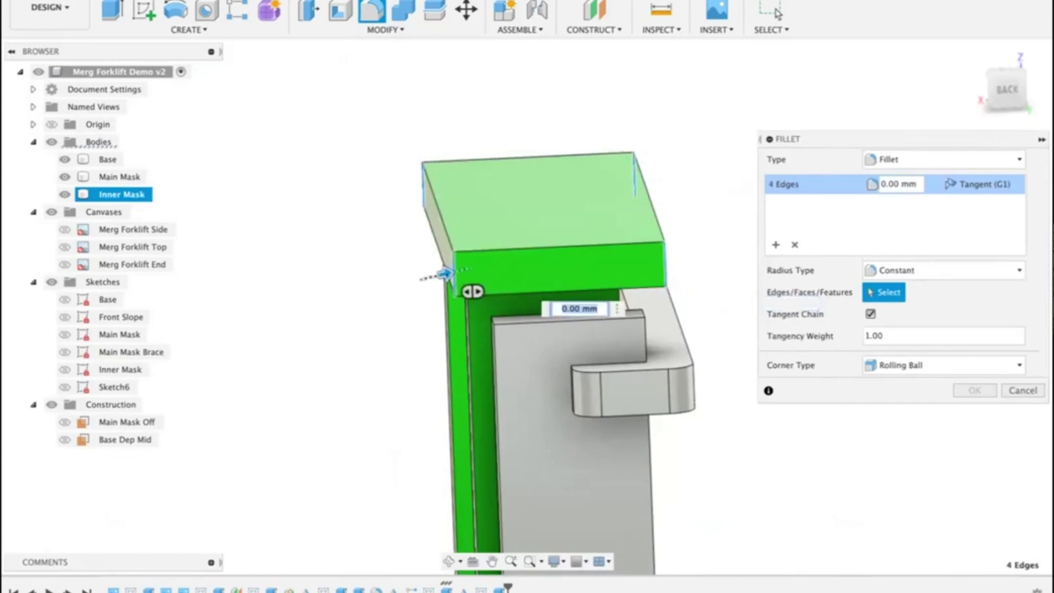
drag(445, 273, 456, 270)
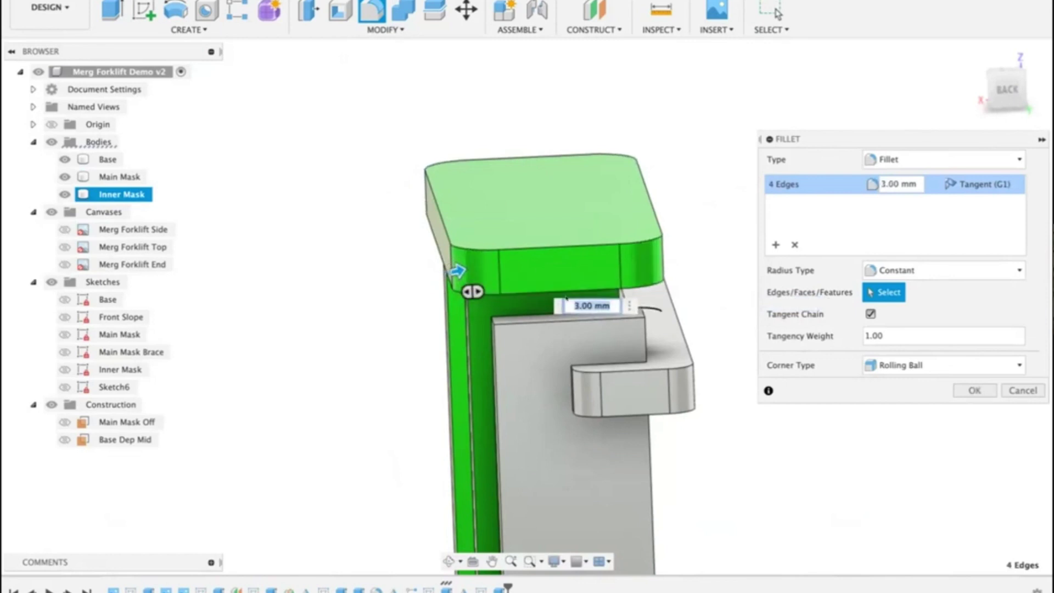
click(955, 387)
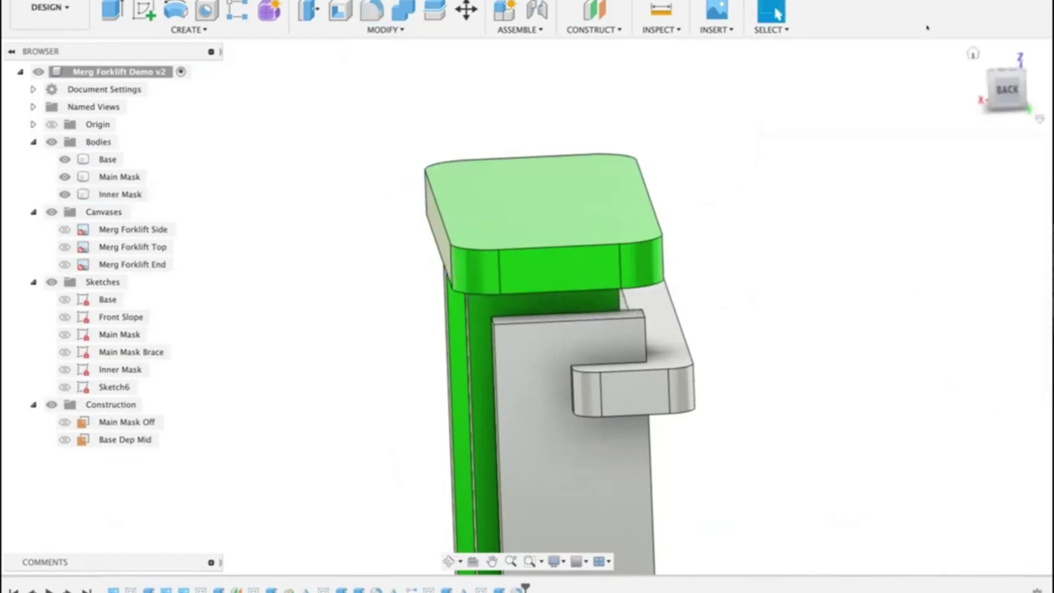
Step: Set MainMaskAngle to 4 deg to check the mast tilt
click(971, 53)
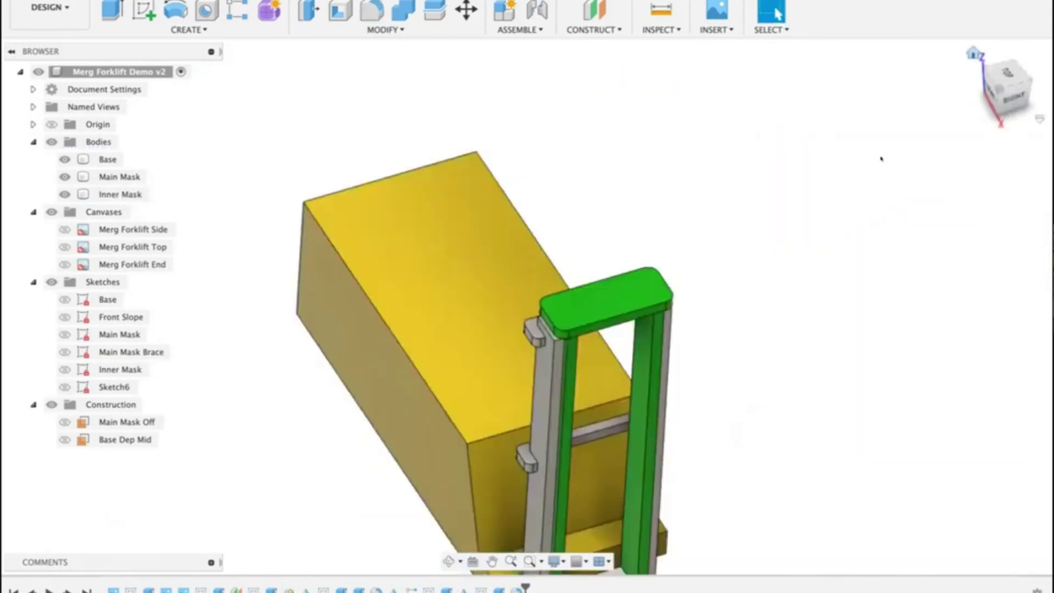
middle_drag(859, 217, 960, 160)
key(Escape)
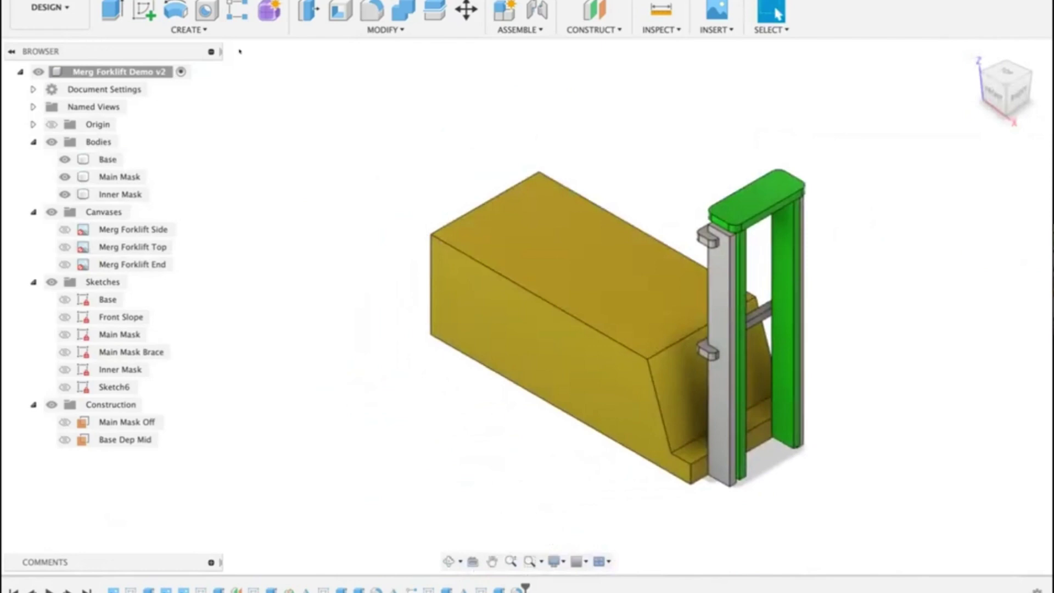
click(384, 30)
click(332, 368)
click(283, 236)
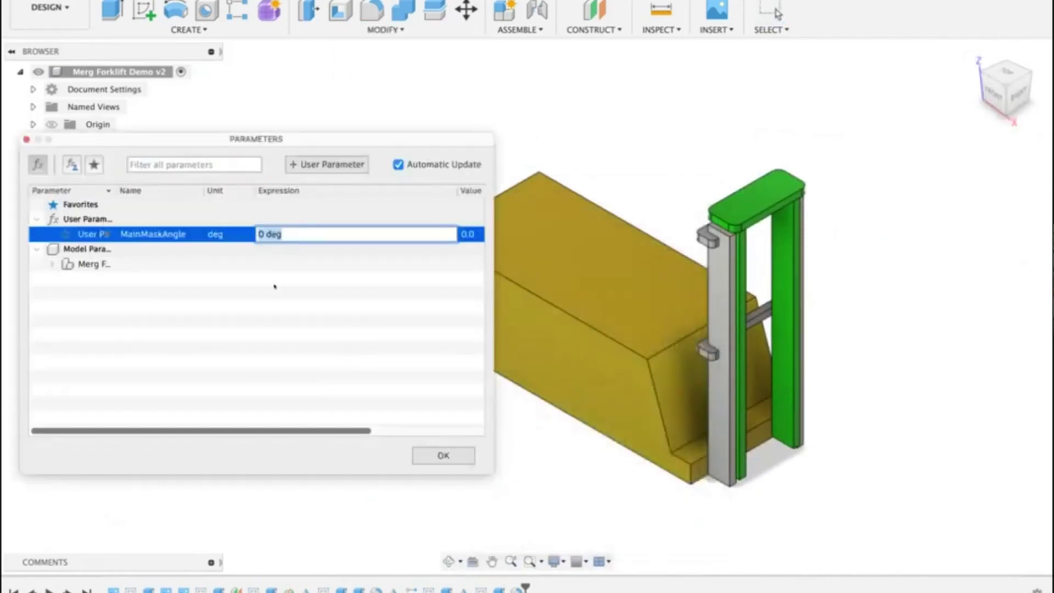
text(4)
key(Return)
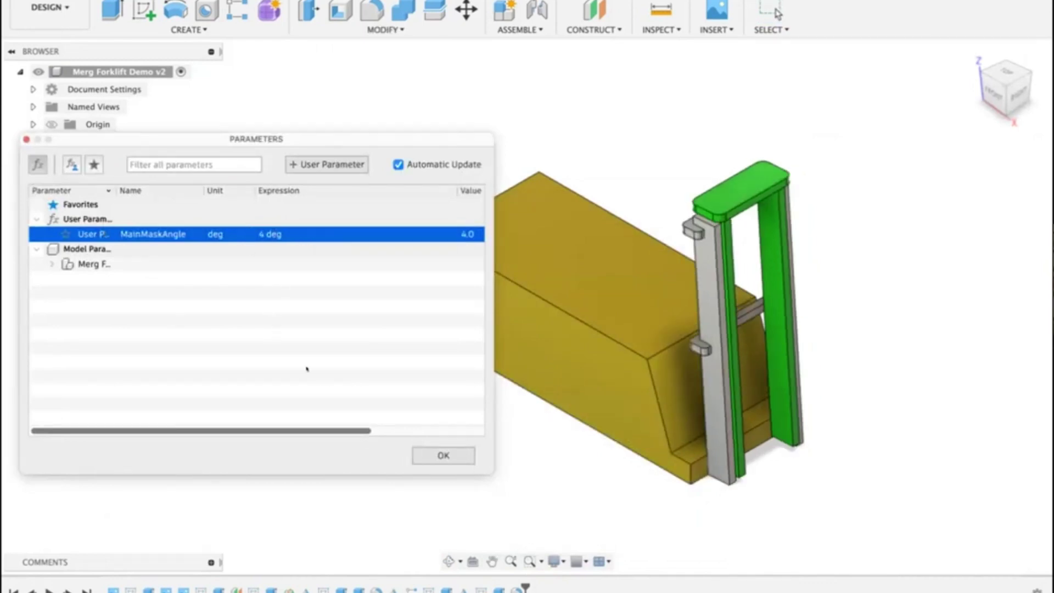
Step: Reset MainMaskAngle to 0 and roll the timeline back to the Inner Mask sketch
key(Return)
text(0)
key(Return)
click(443, 454)
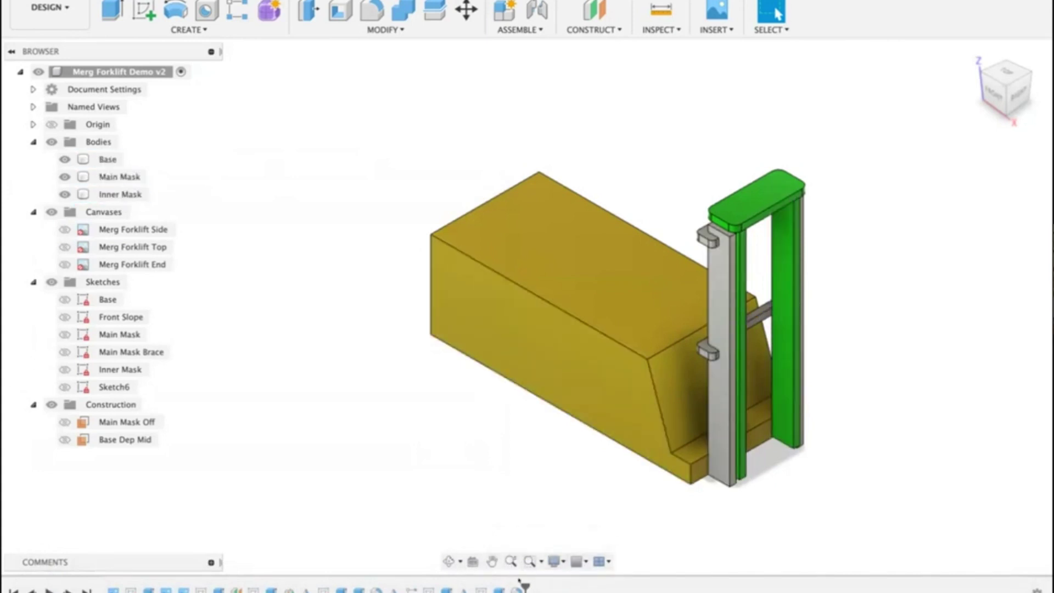
mouse_move(519, 580)
mouse_down()
mouse_move(439, 577)
mouse_move(427, 587)
mouse_up()
Step: Edit the Inner Mask sketch and delete its 2.00 mm top offset dimension
right_click(427, 587)
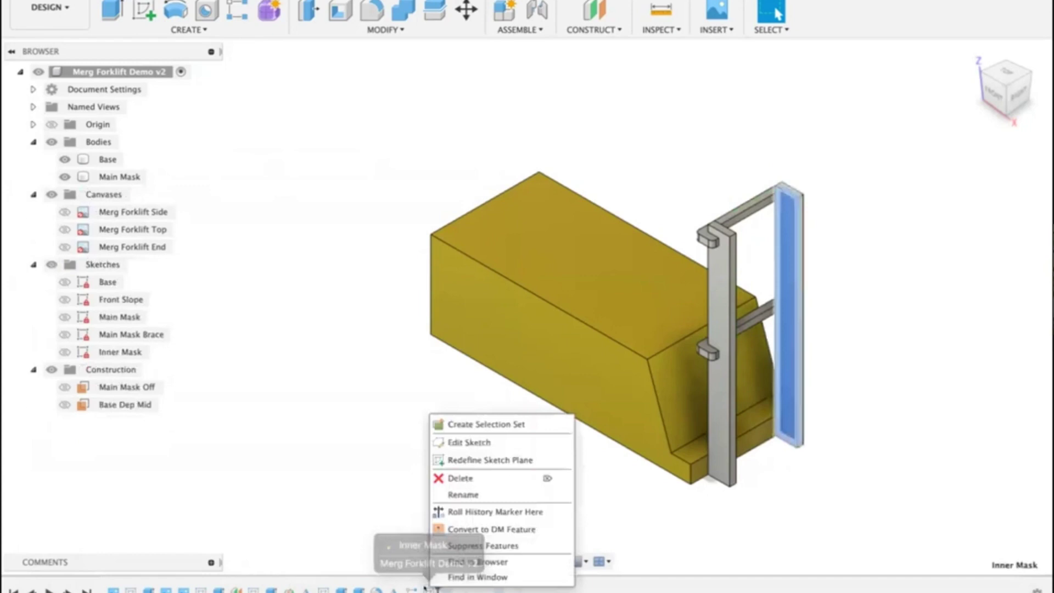
click(449, 439)
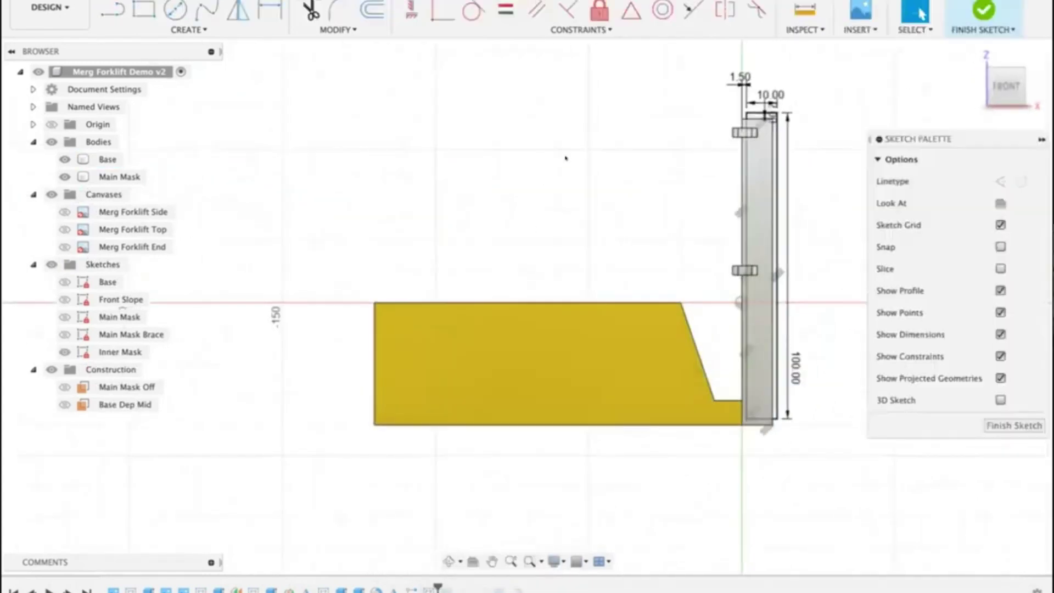
middle_drag(540, 169, 402, 216)
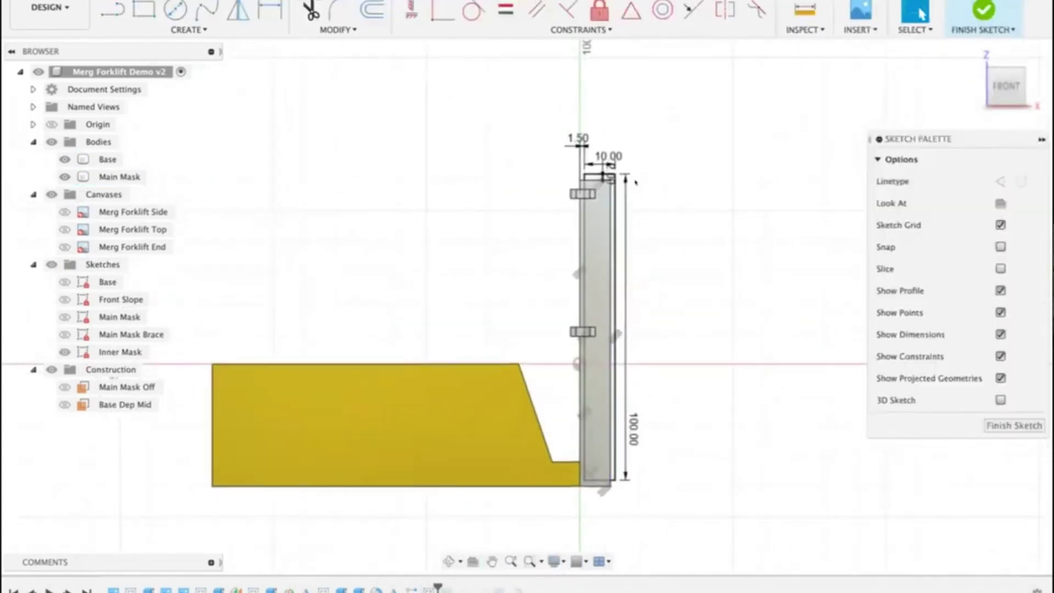
scroll(635, 182, up, 3)
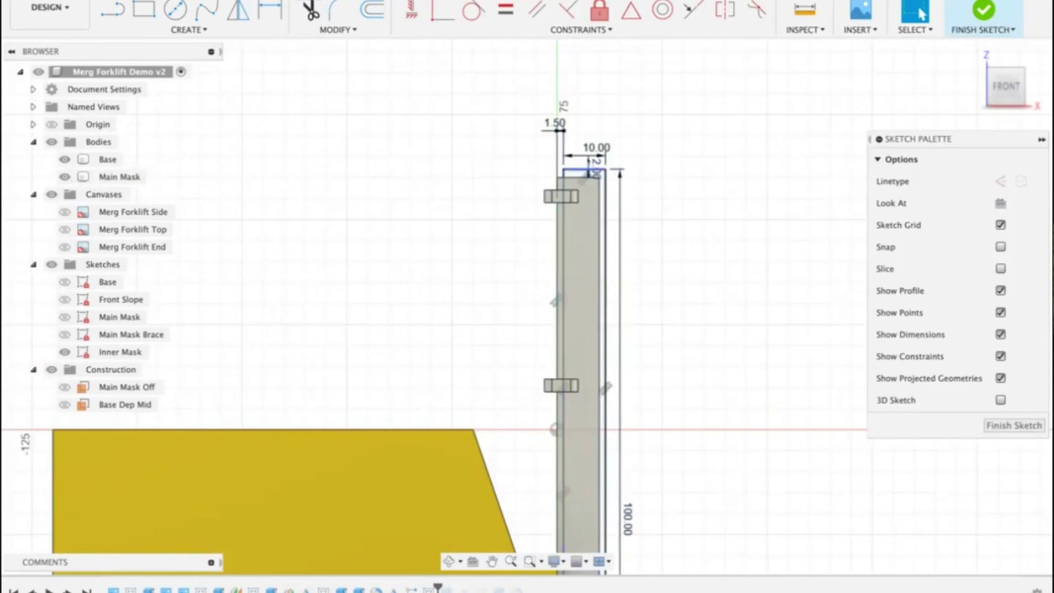
scroll(579, 171, up, 5)
drag(578, 171, 801, 177)
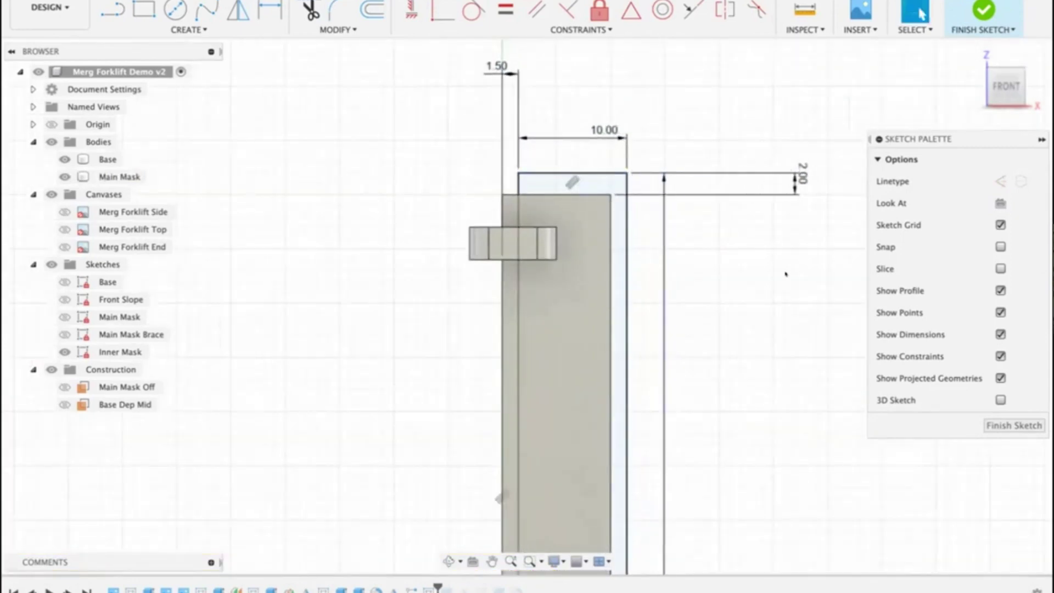
click(801, 172)
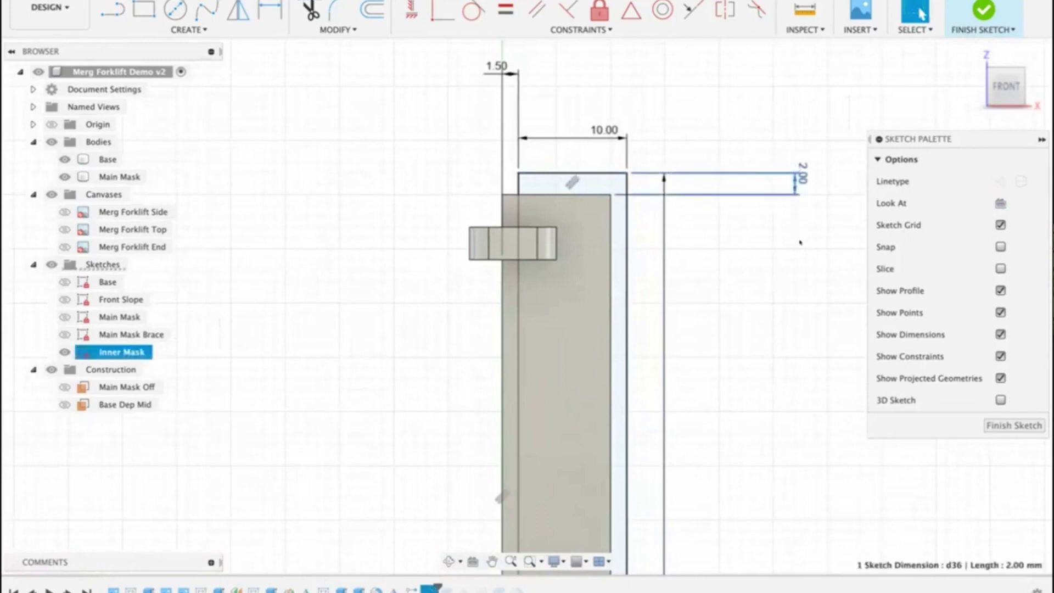
key(Delete)
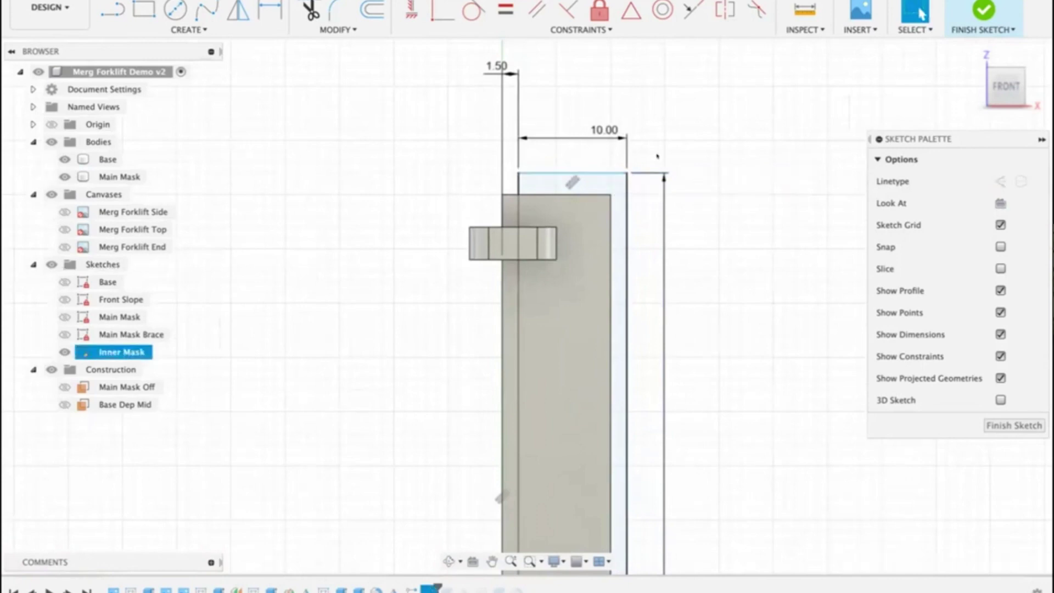
Step: Move the inner mast rectangle near the mast top and re-dimension its top offset to 2 mm
double_click(603, 171)
drag(602, 169, 603, 101)
scroll(603, 101, down, 2)
scroll(602, 102, down, 4)
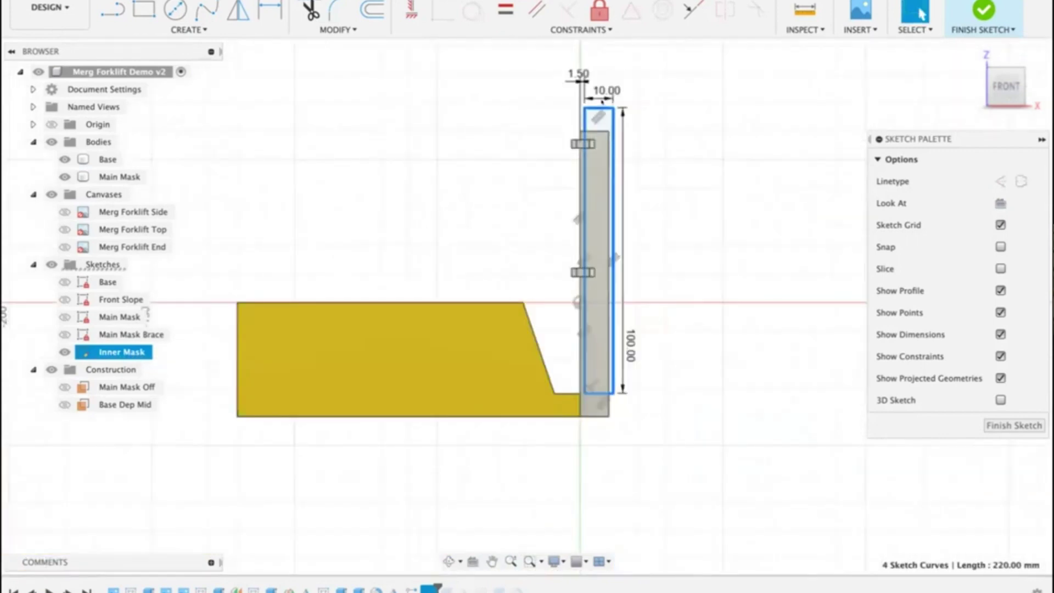
key(Escape)
drag(602, 76, 603, 125)
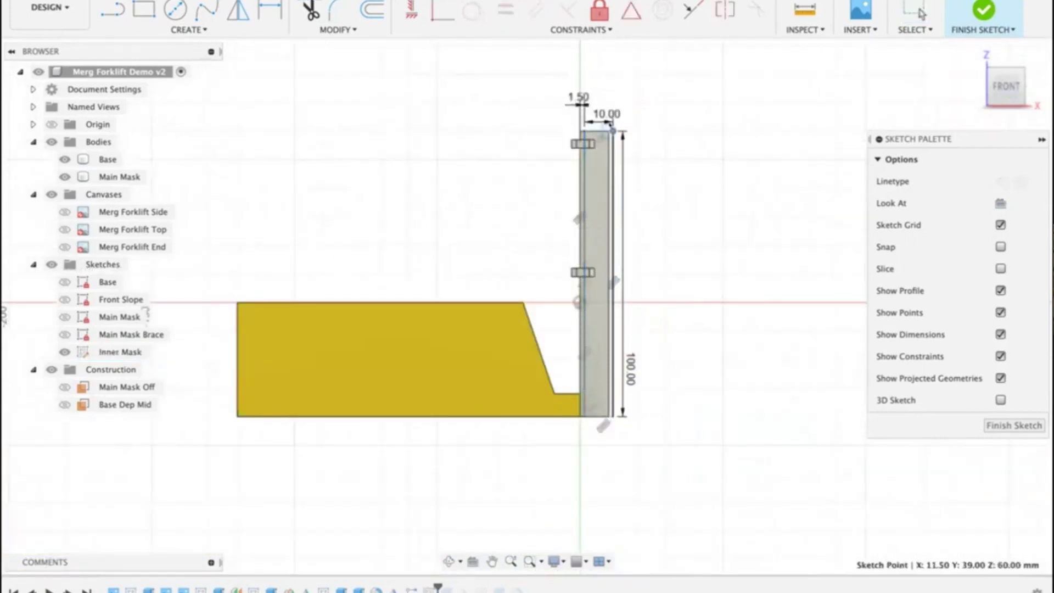
click(650, 133)
text(2)
key(Return)
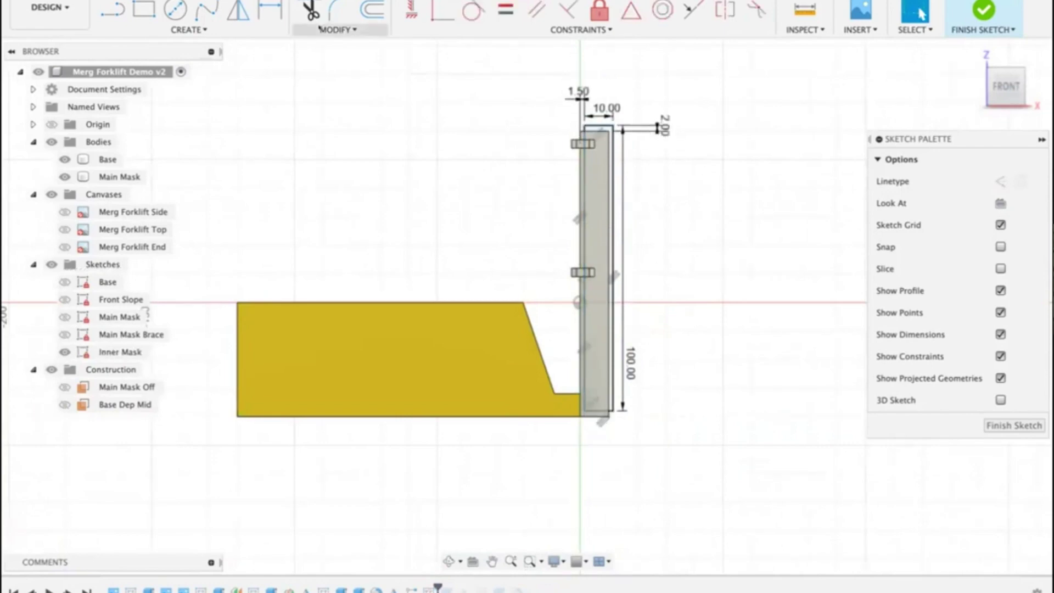
click(338, 30)
Step: Add a user parameter named InnerMaskHeight with expression 10 mm
click(324, 169)
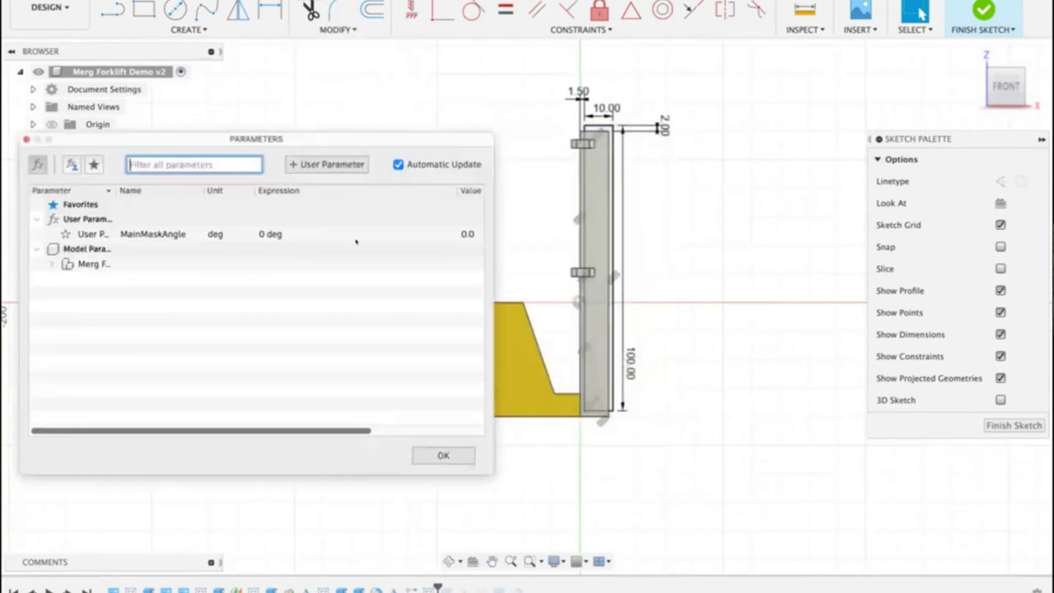
click(327, 164)
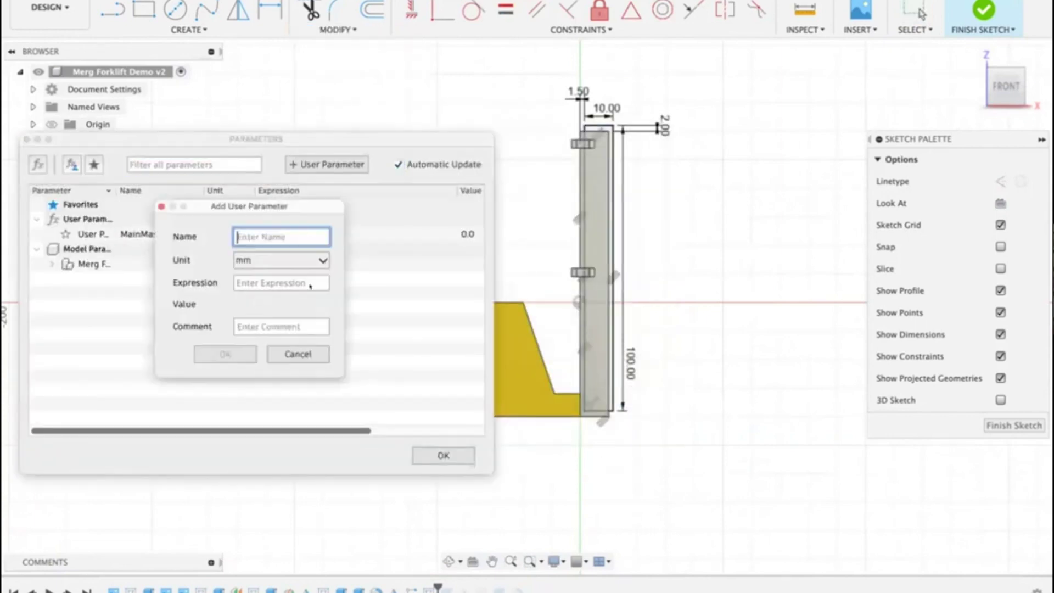
text(Inn)
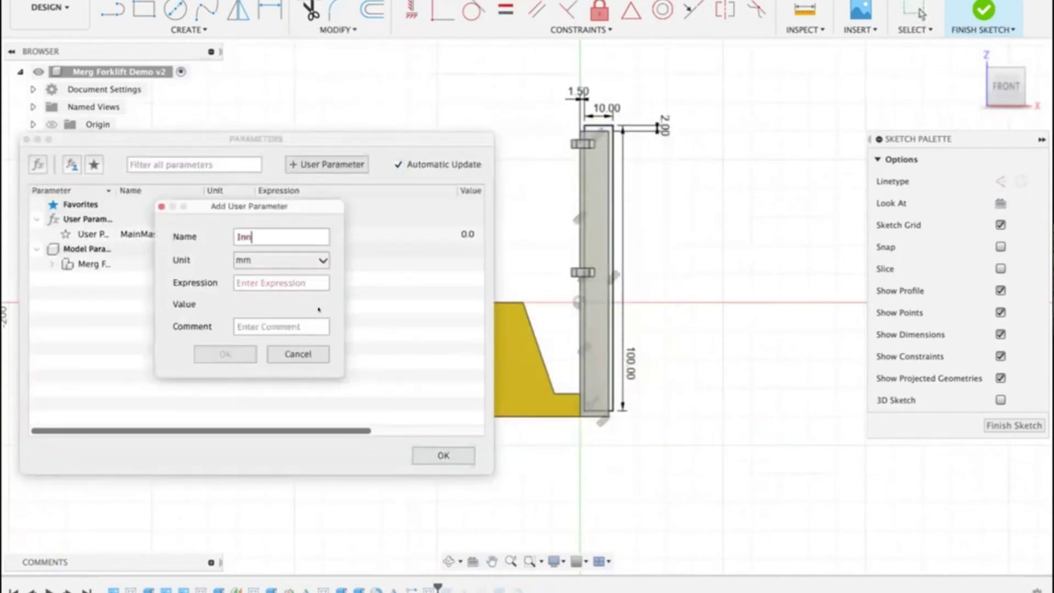
text(erMaskHeight)
key(Tab)
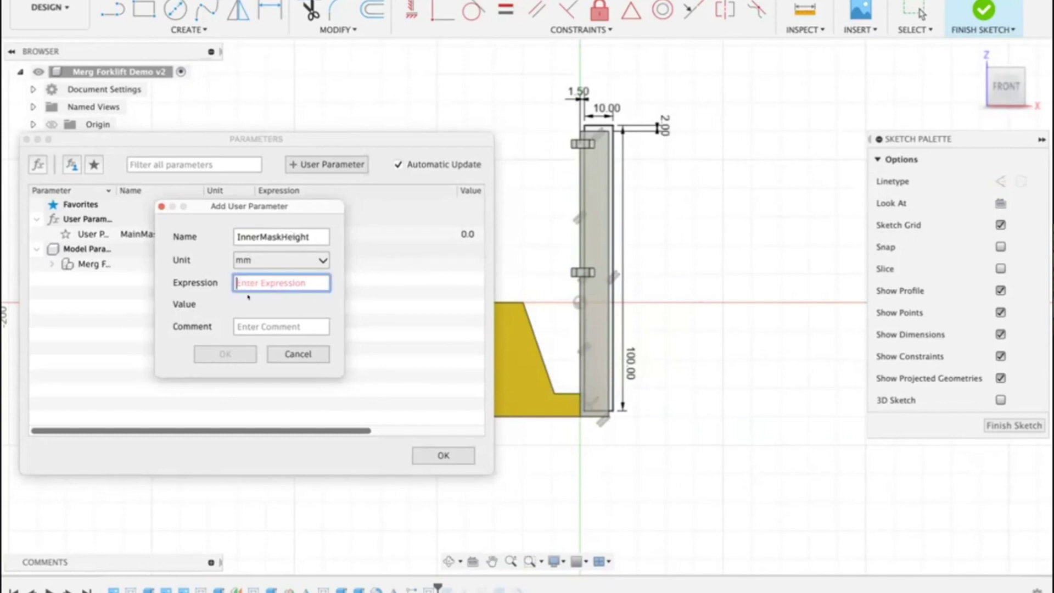
text(10)
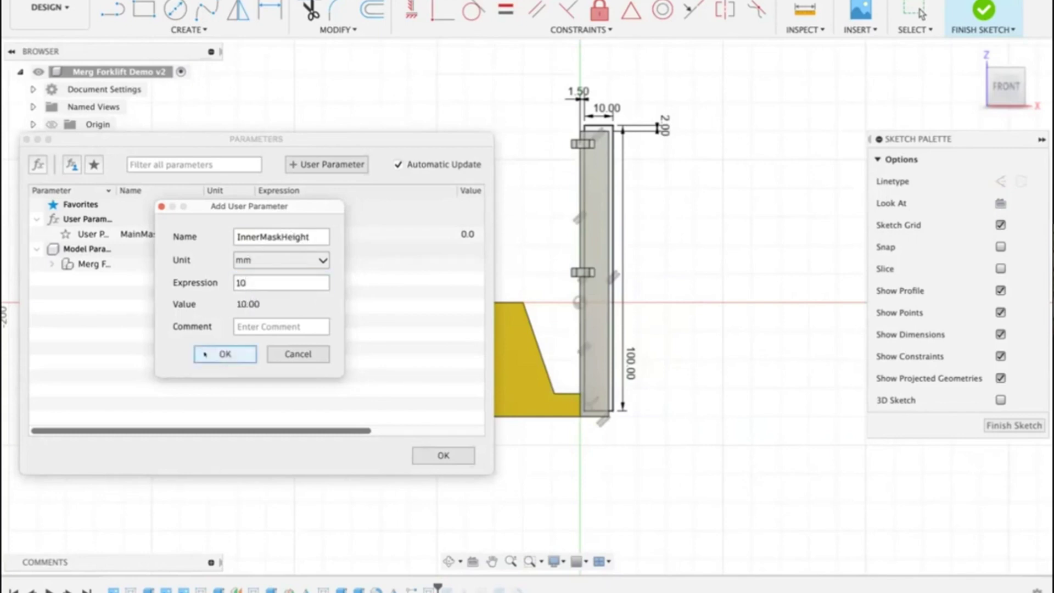
click(224, 353)
click(444, 455)
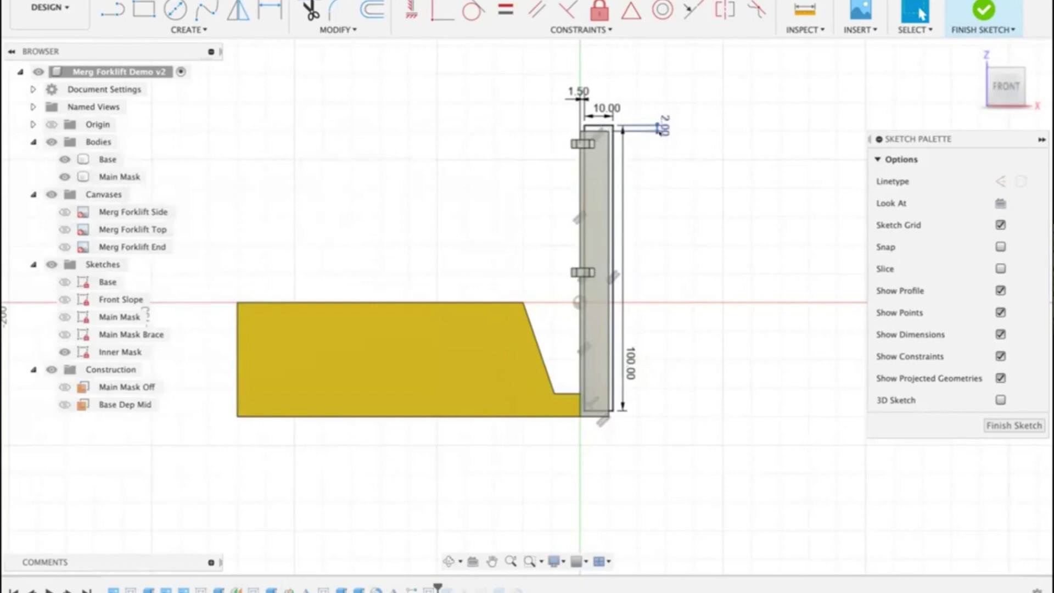
Step: Change the inner rectangle's top offset to 2 mm + InnerMaskHeight, making it 12.00 mm
double_click(663, 127)
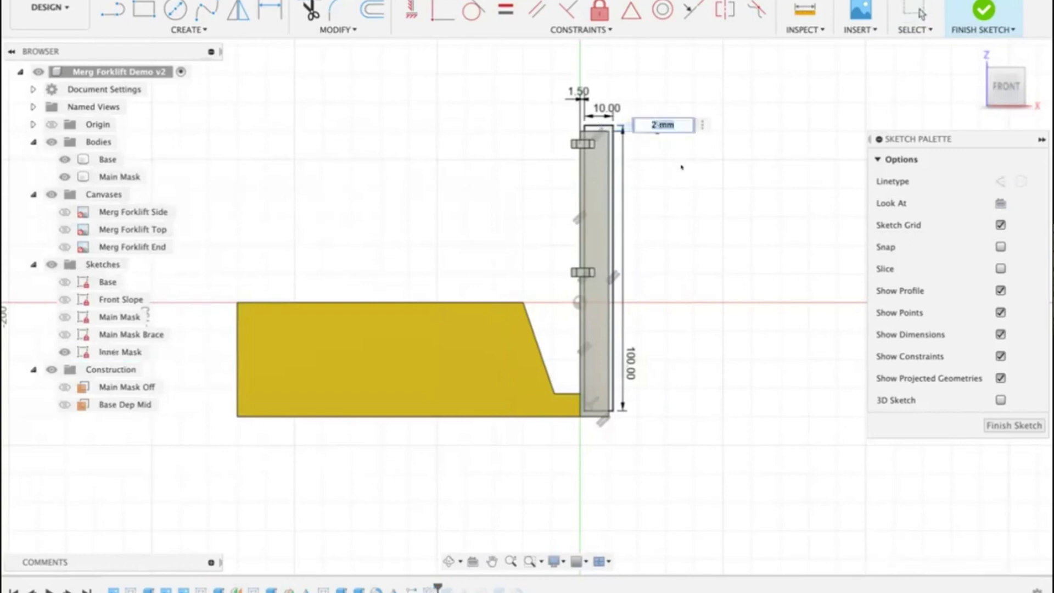
click(671, 115)
text(+)
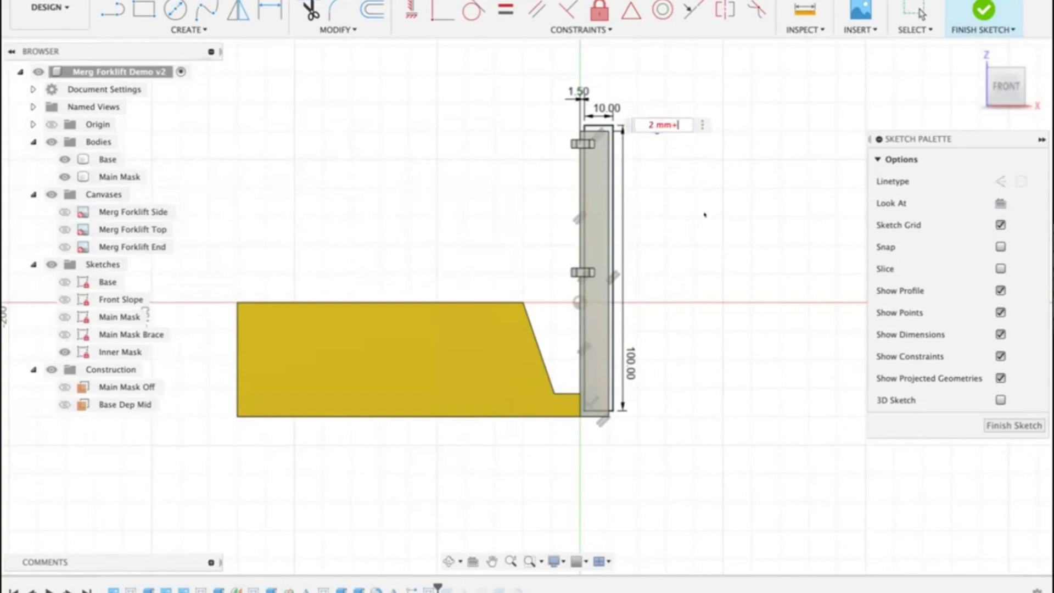
text(i)
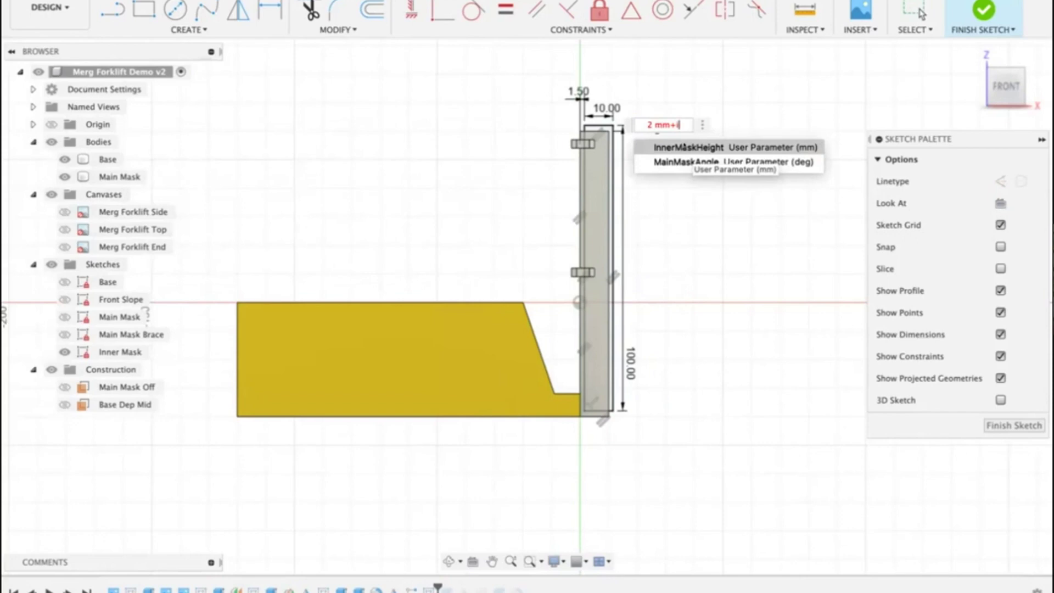
click(685, 149)
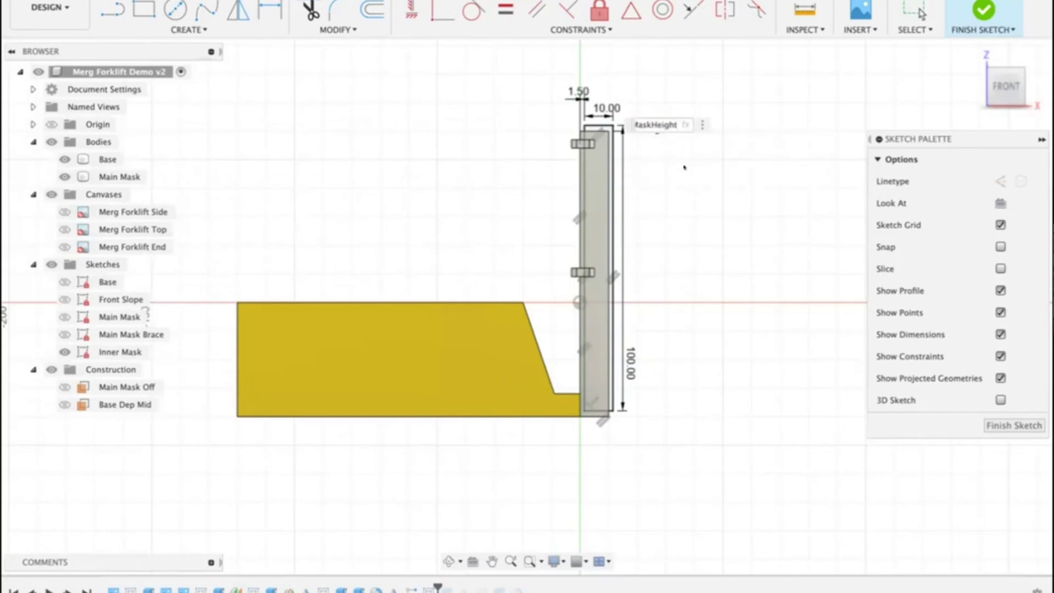
key(Return)
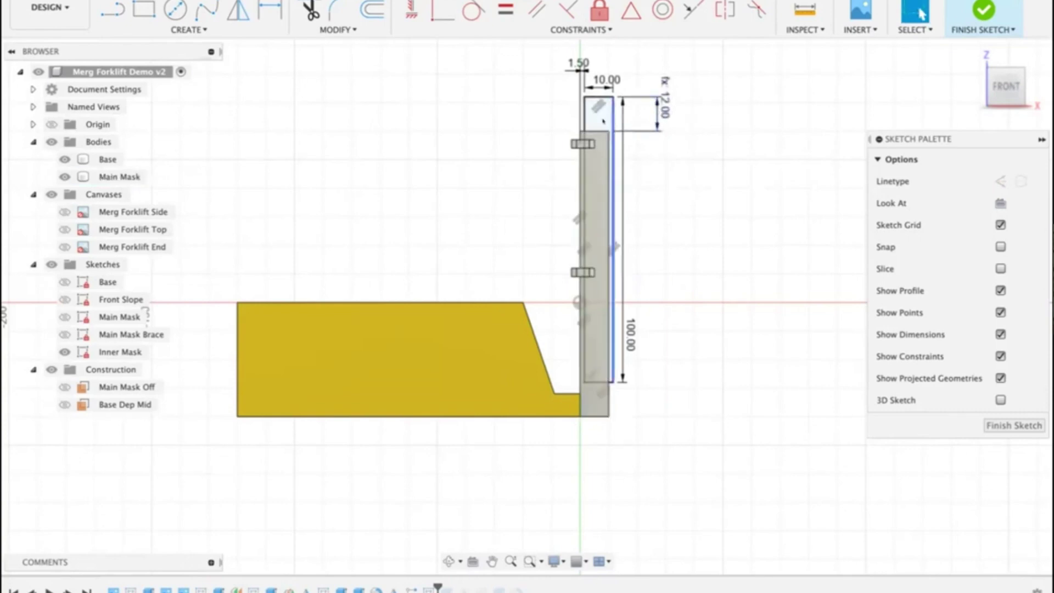
click(337, 29)
click(330, 169)
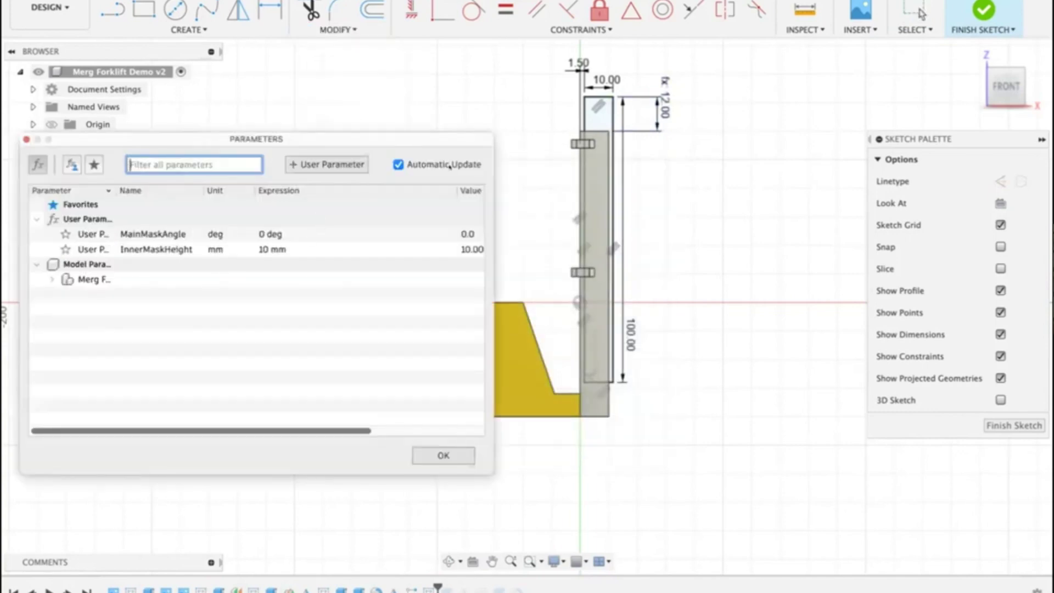
Step: Set InnerMaskHeight to 67 mm and pan to see the whole mast
click(284, 249)
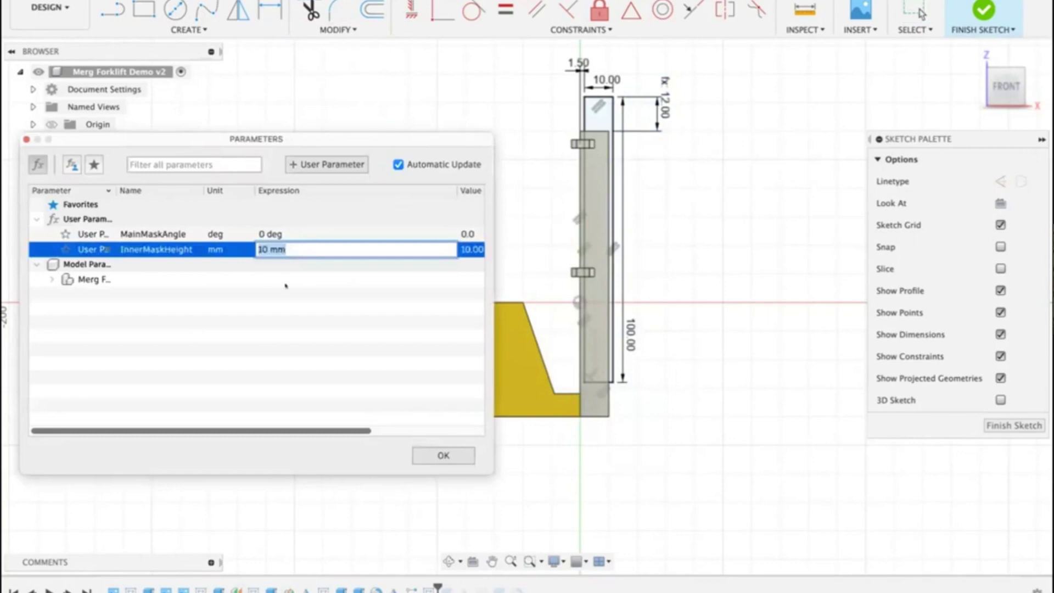
text(67)
key(Return)
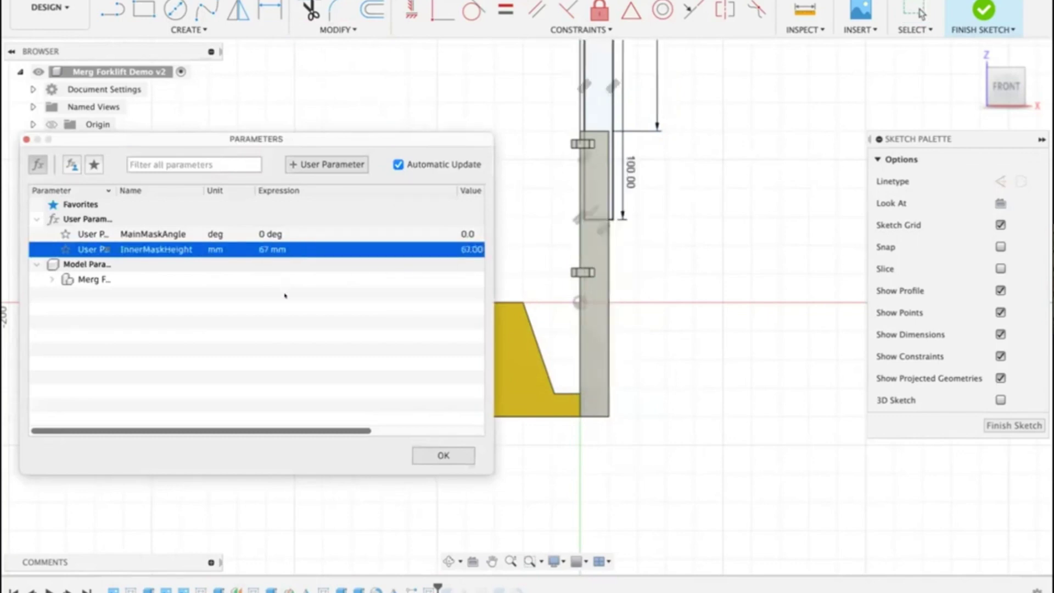
mouse_move(541, 248)
middle_down()
mouse_move(776, 414)
mouse_move(745, 347)
middle_up()
scroll(604, 301, down, 2)
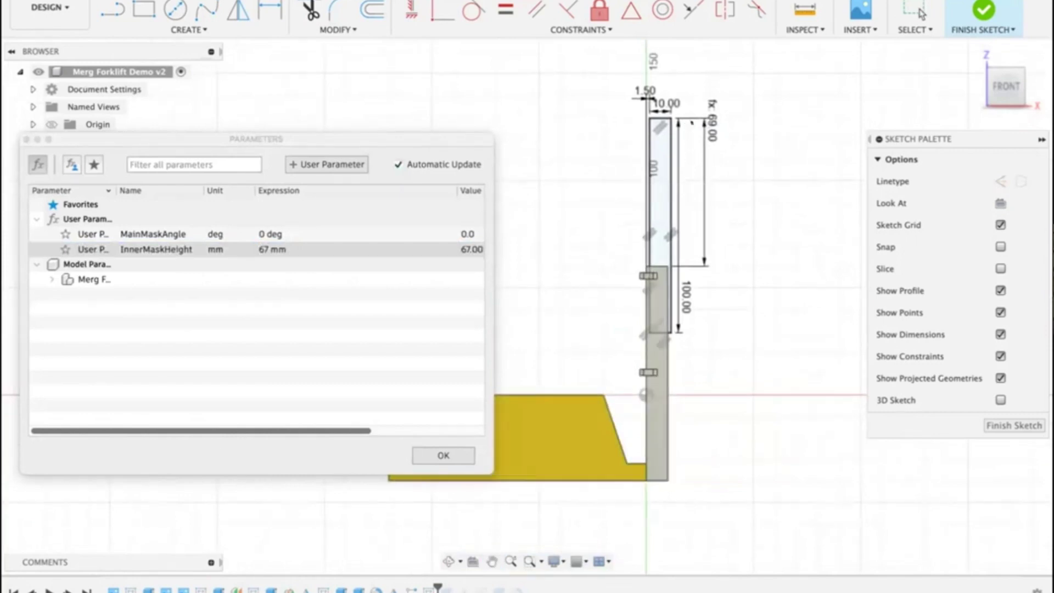
Step: Reset InnerMaskHeight to 0 mm and close the Parameters window
double_click(272, 249)
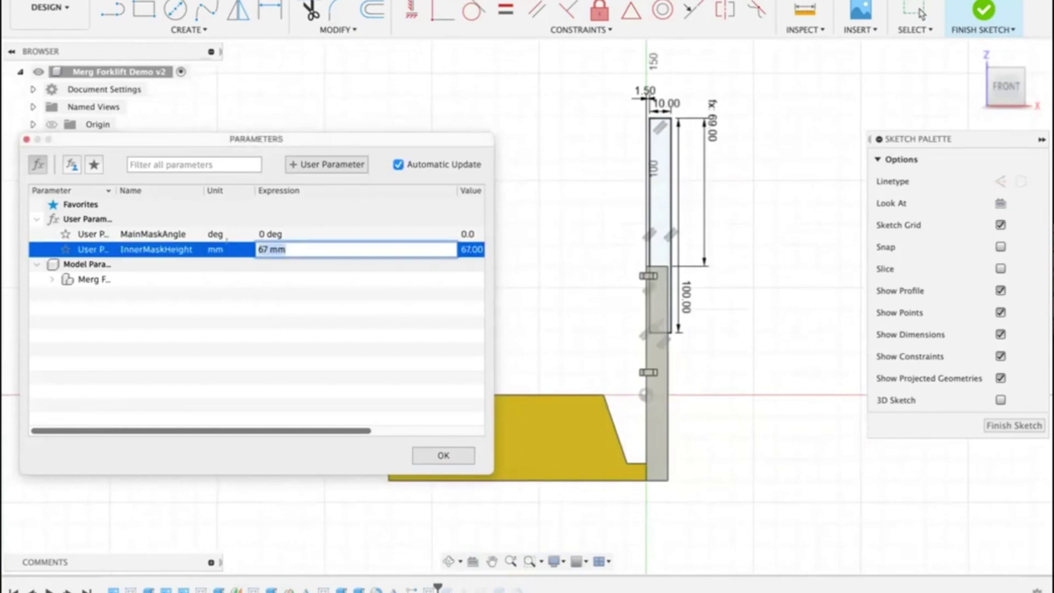
text(0)
key(Return)
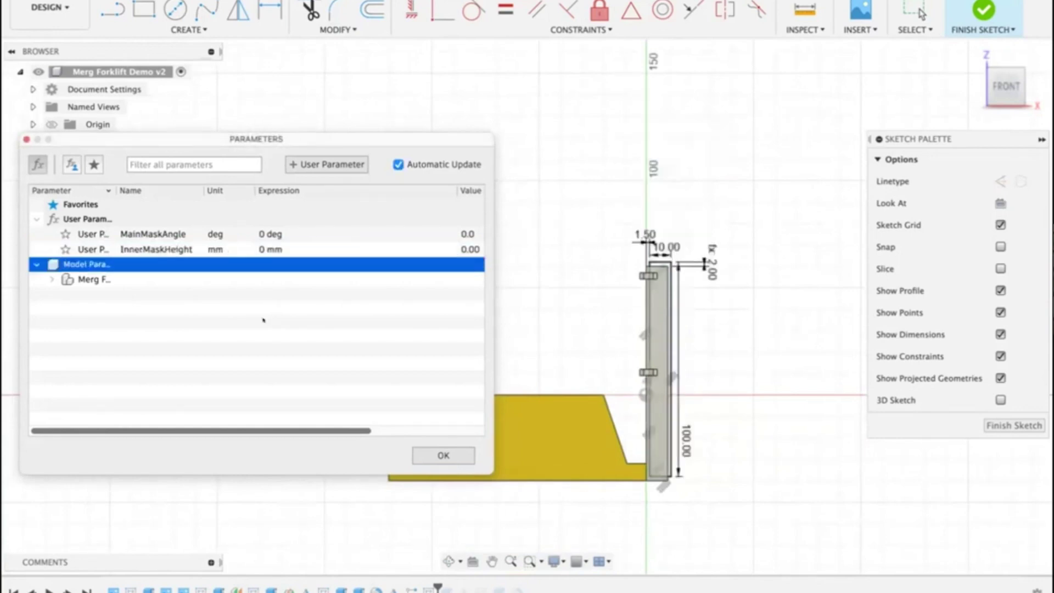
click(426, 451)
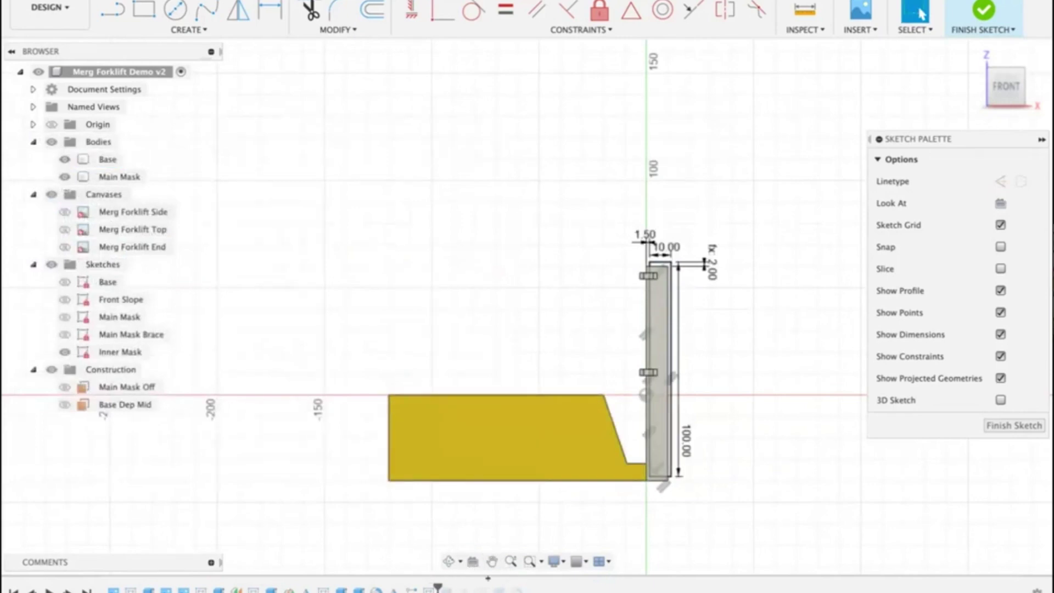
Step: Finish the Inner Mask sketch and orbit to a perspective view of the green inner mast
right_click(502, 589)
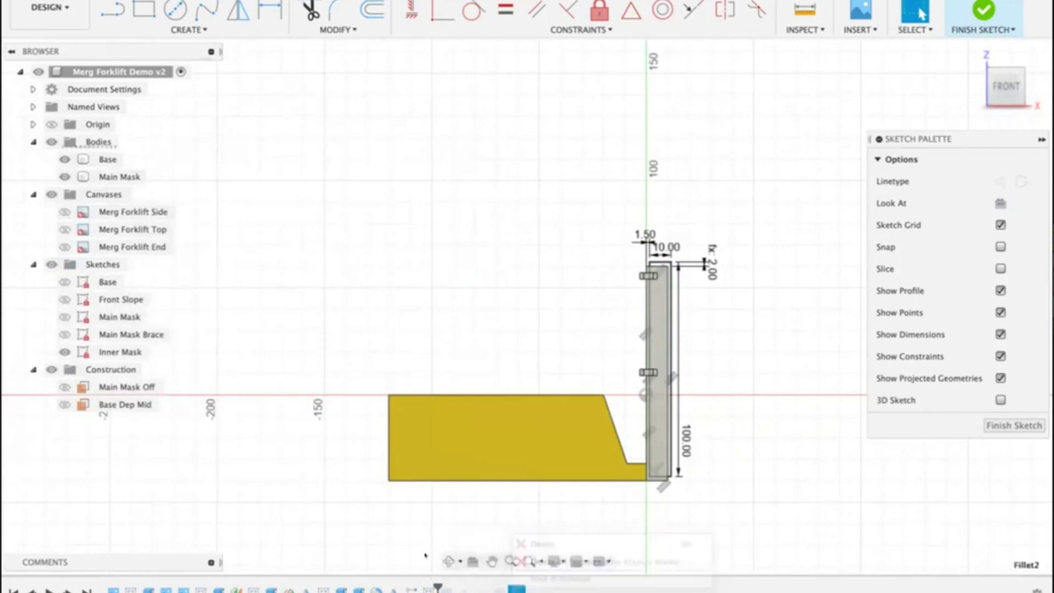
key(Escape)
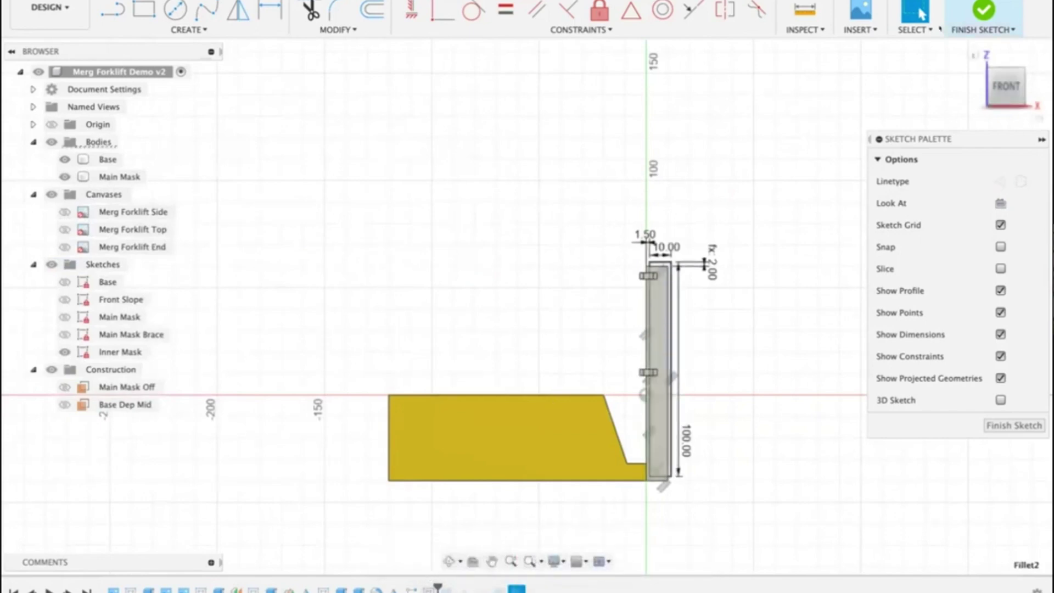
click(983, 13)
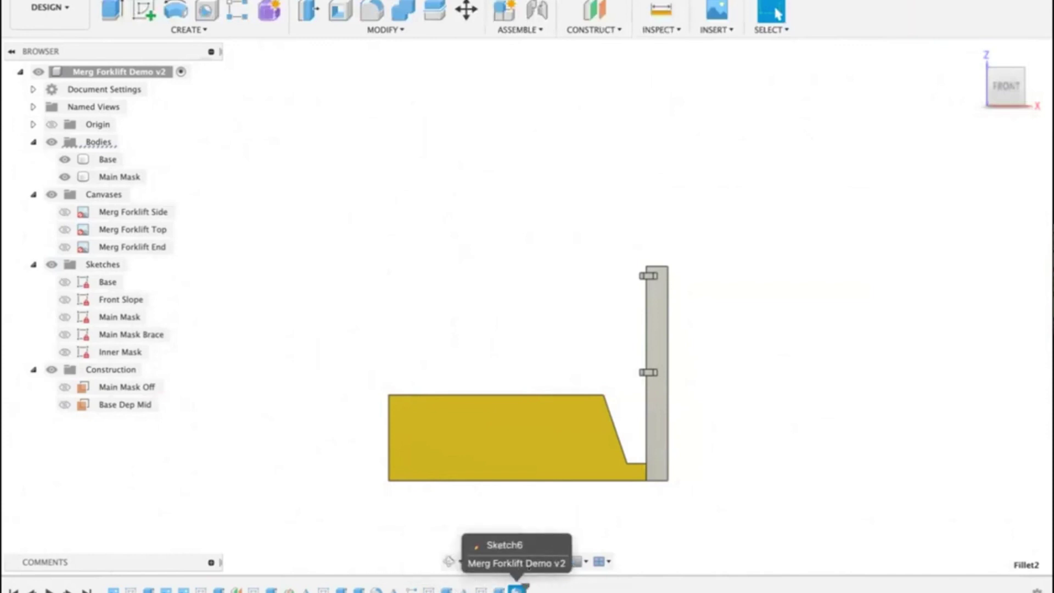
shift+middle_drag(753, 358, 832, 253)
Step: Set MainMaskAngle to 2 deg and InnerMaskHeight to 85 mm in Change Parameters
click(384, 29)
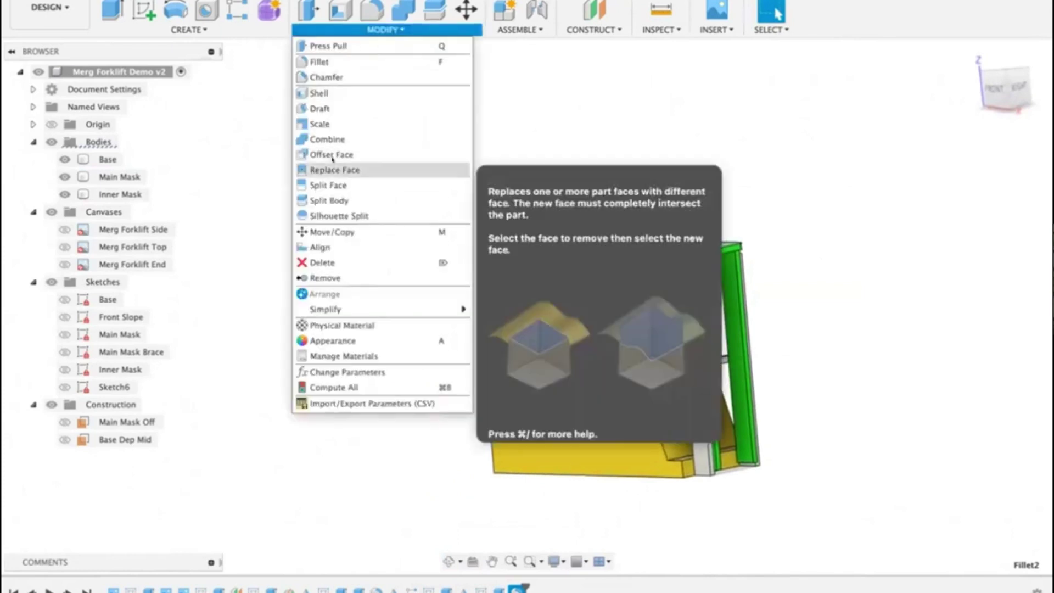
click(320, 372)
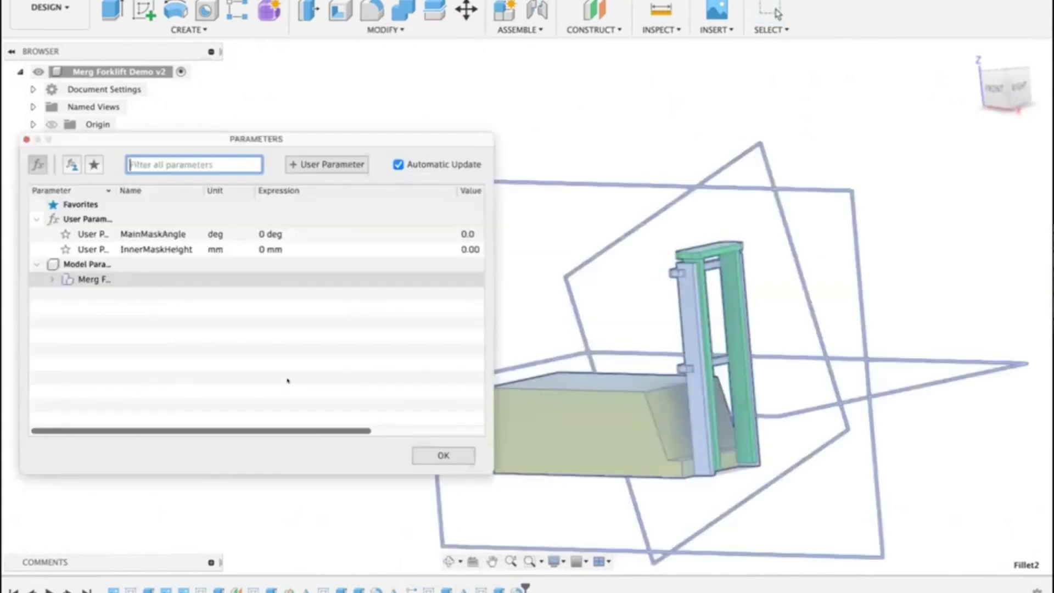
click(274, 233)
text(2)
key(Return)
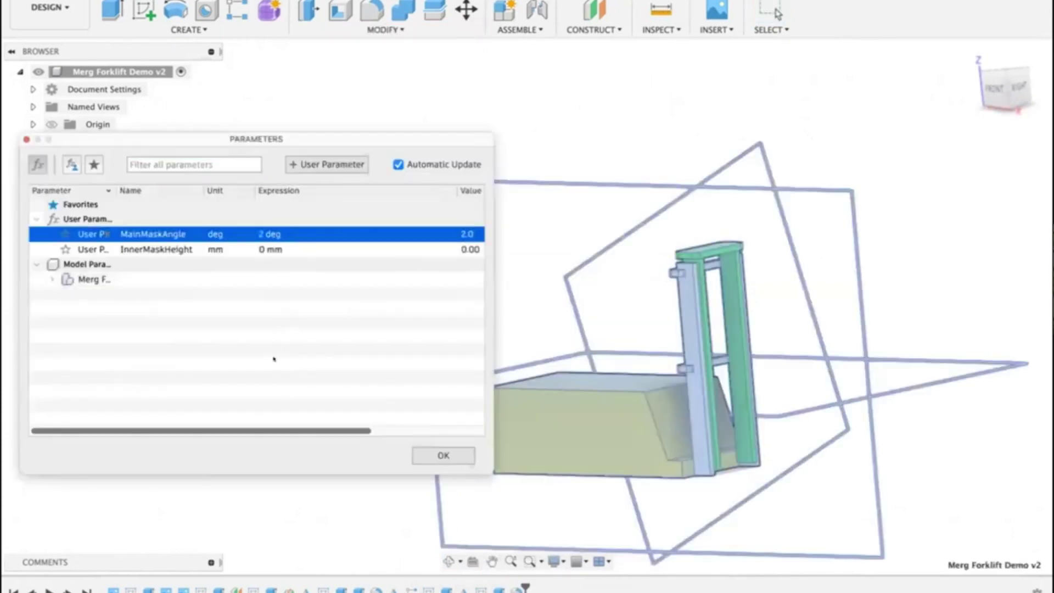
key(Tab)
text(85)
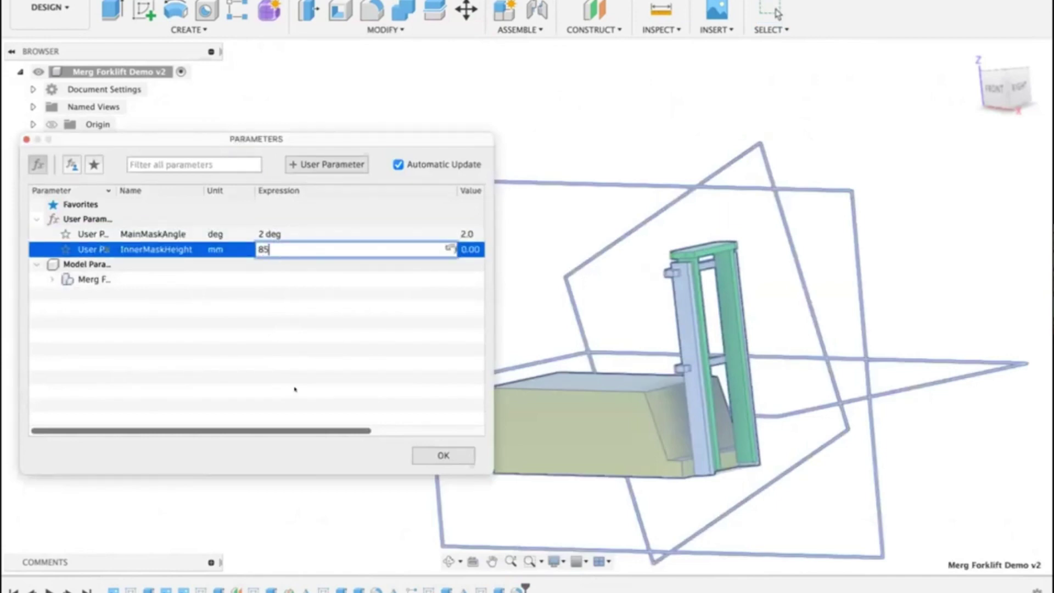
key(Return)
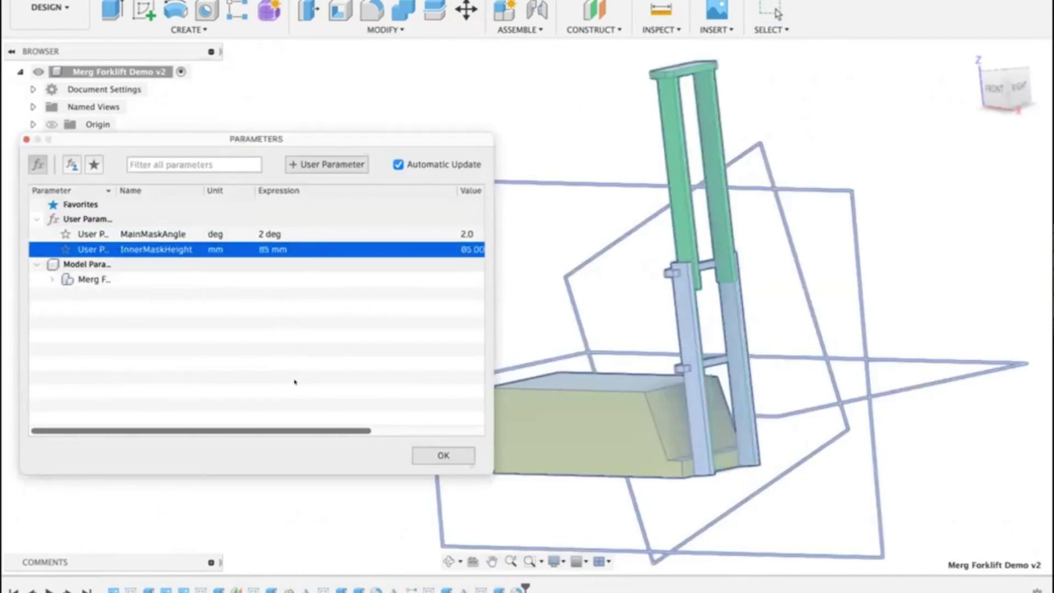
Step: Reset InnerMaskHeight and MainMaskAngle to 0 and save the design with Cmd+S
click(266, 248)
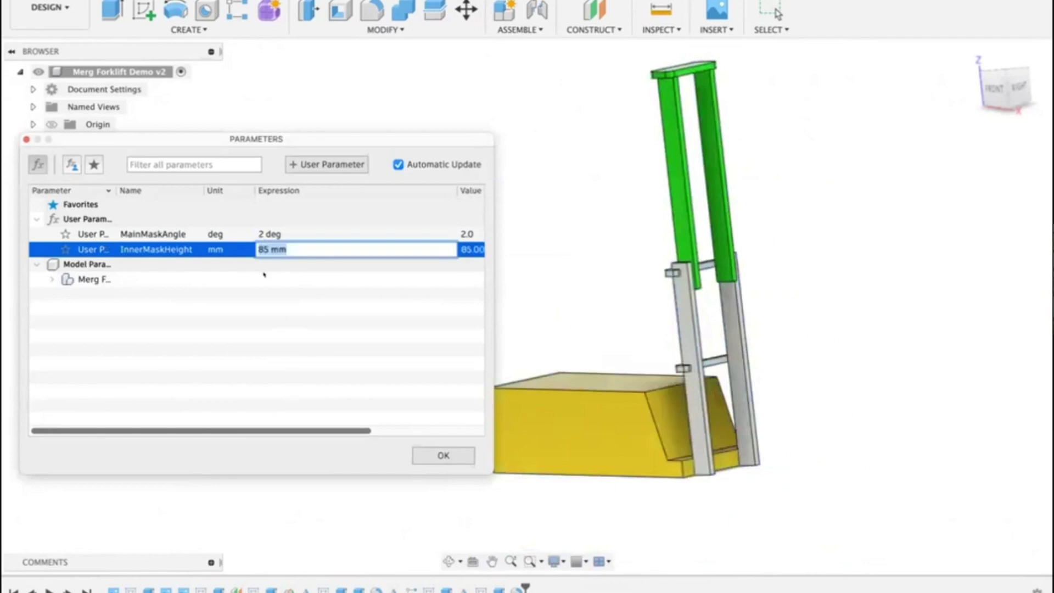
text(0)
key(shift+Tab)
text(0)
key(Return)
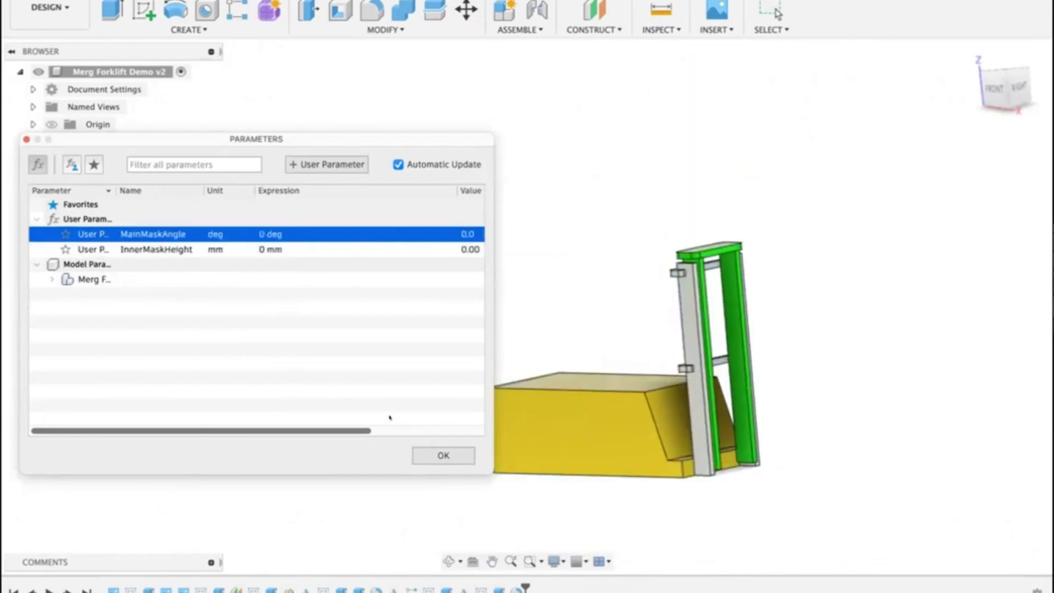
click(443, 455)
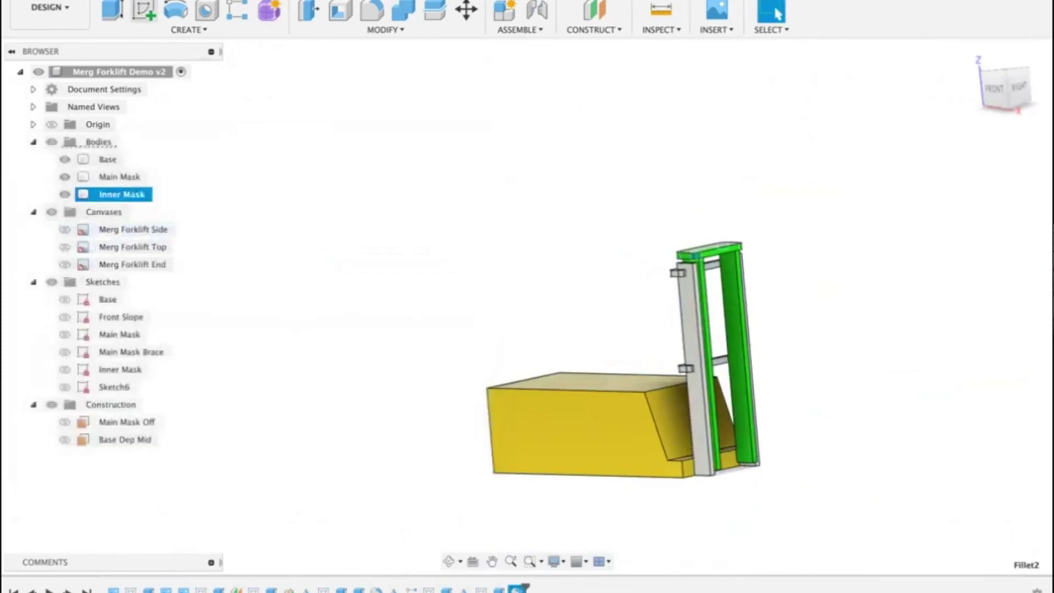
key(super+s)
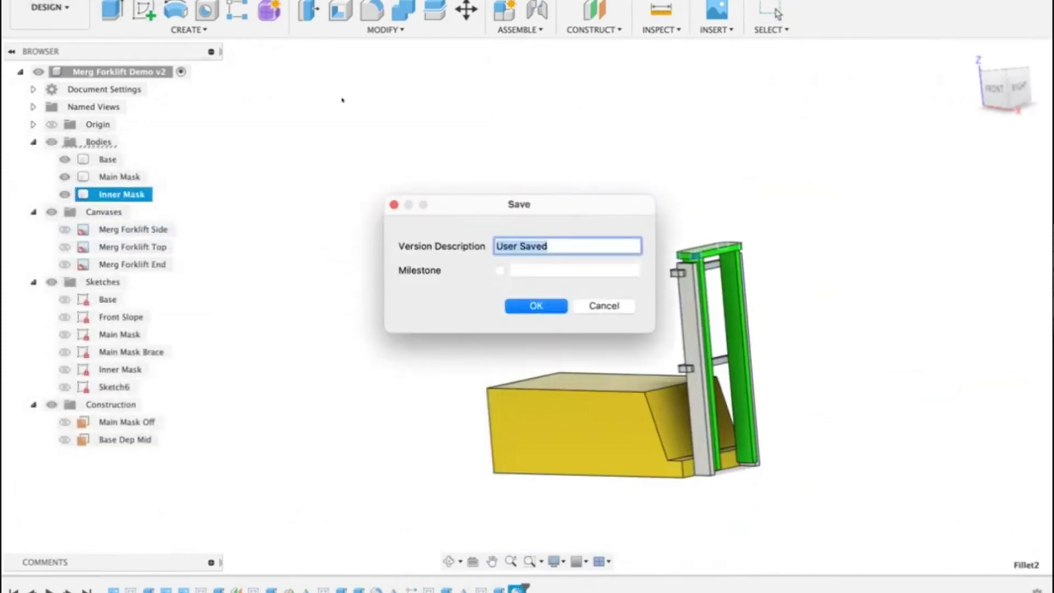
Step: Confirm the Save dialog to store the forklift design as version v3
click(537, 306)
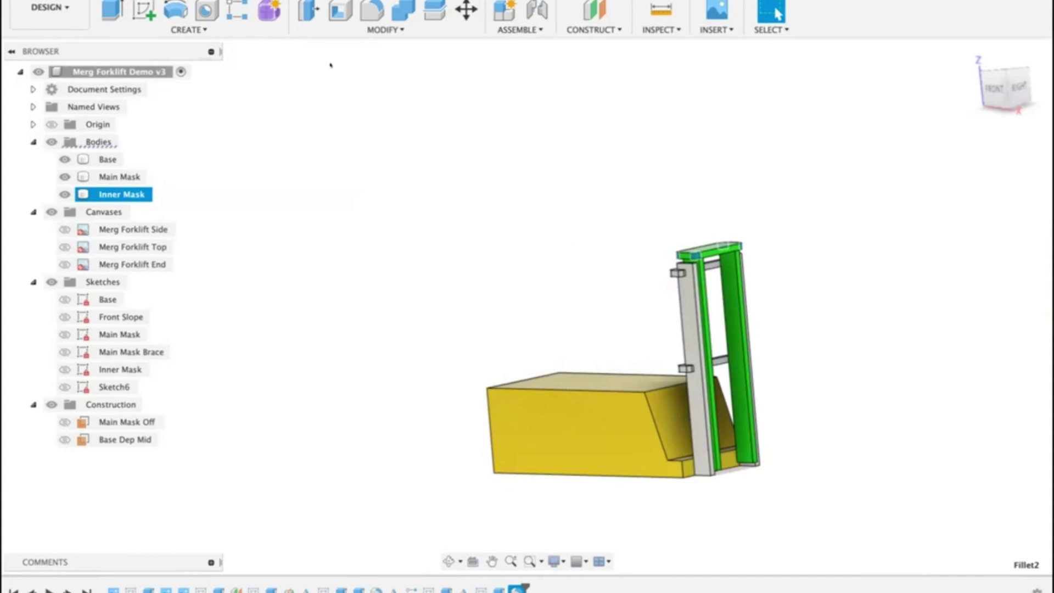
Step: Set InnerMaskHeight to 150 mm and pan to view the raised mast
click(384, 30)
click(377, 368)
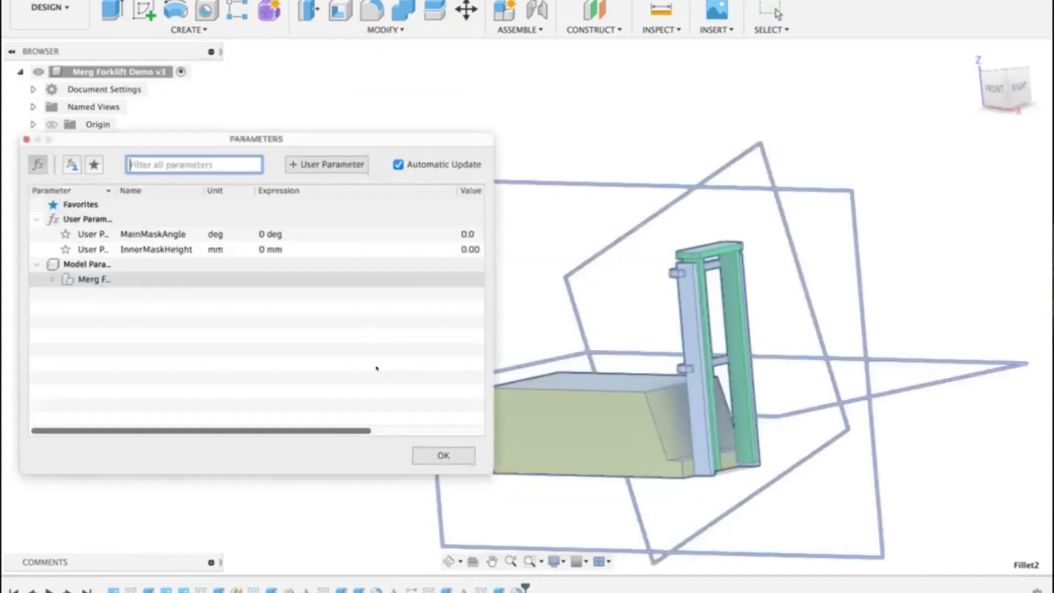
double_click(284, 245)
text(1)
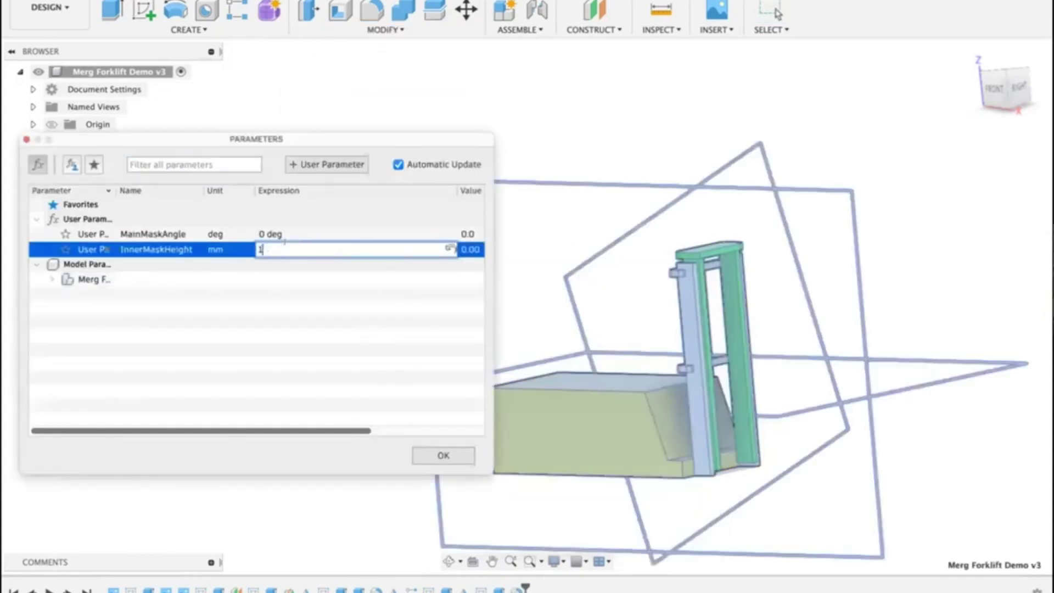
text(50)
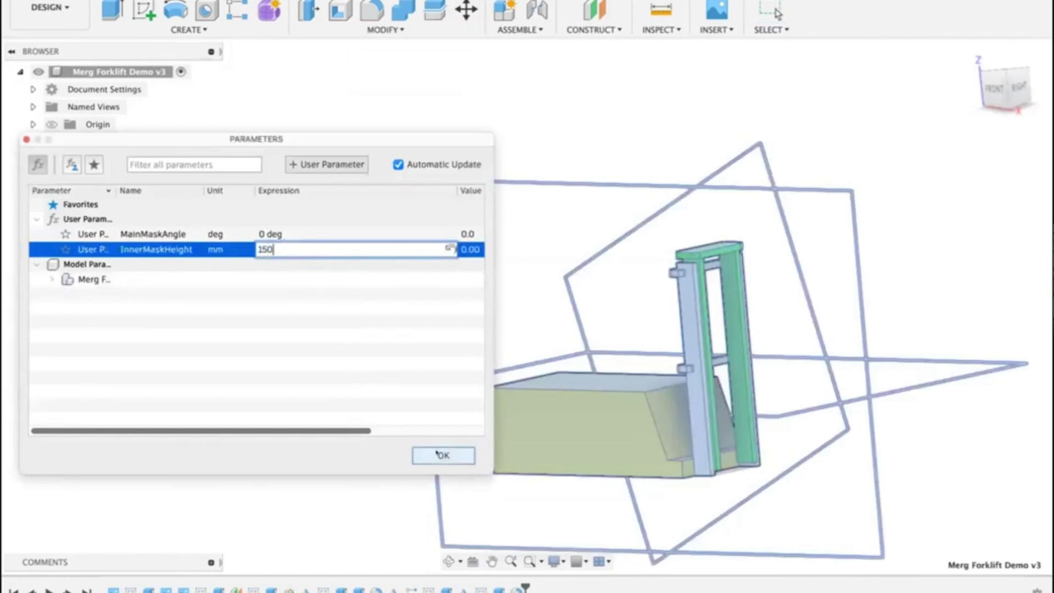
click(442, 455)
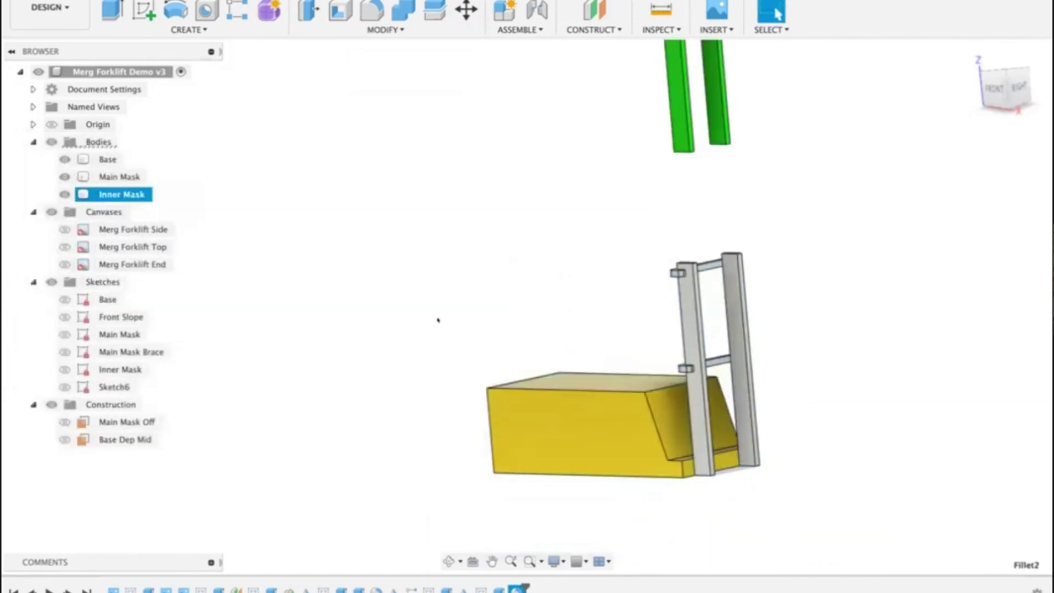
middle_drag(437, 320, 535, 357)
Step: Tilt the mast by setting MainMaskAngle to 21 deg
click(384, 29)
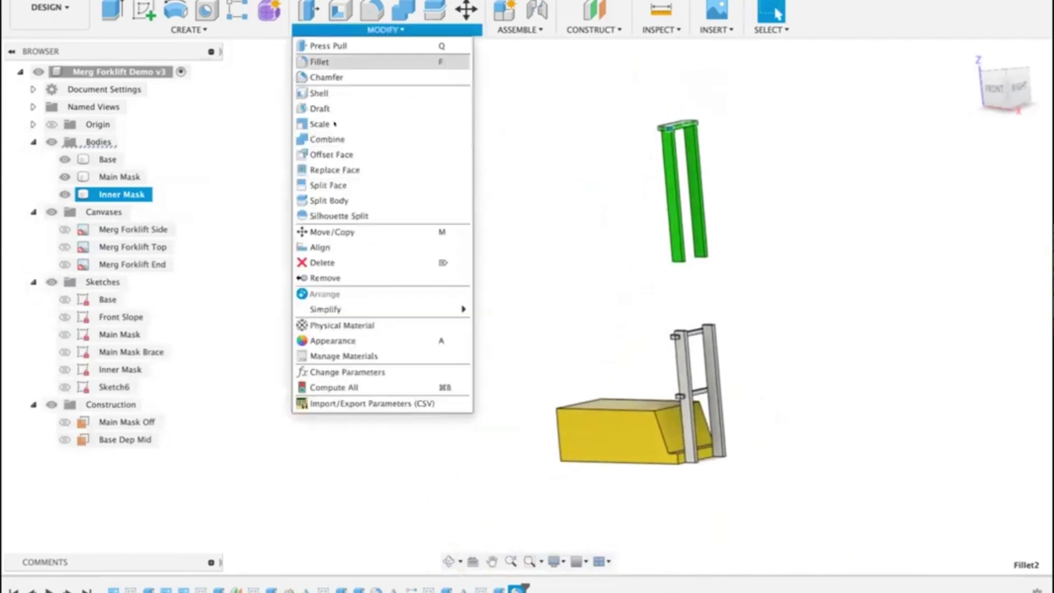
click(343, 372)
click(296, 229)
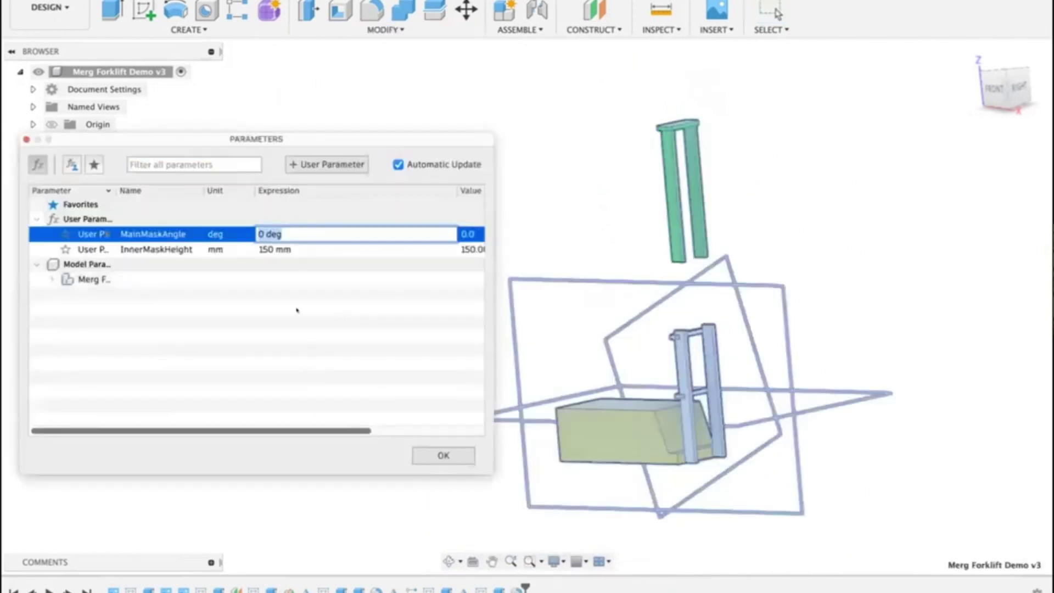
text(21)
key(Return)
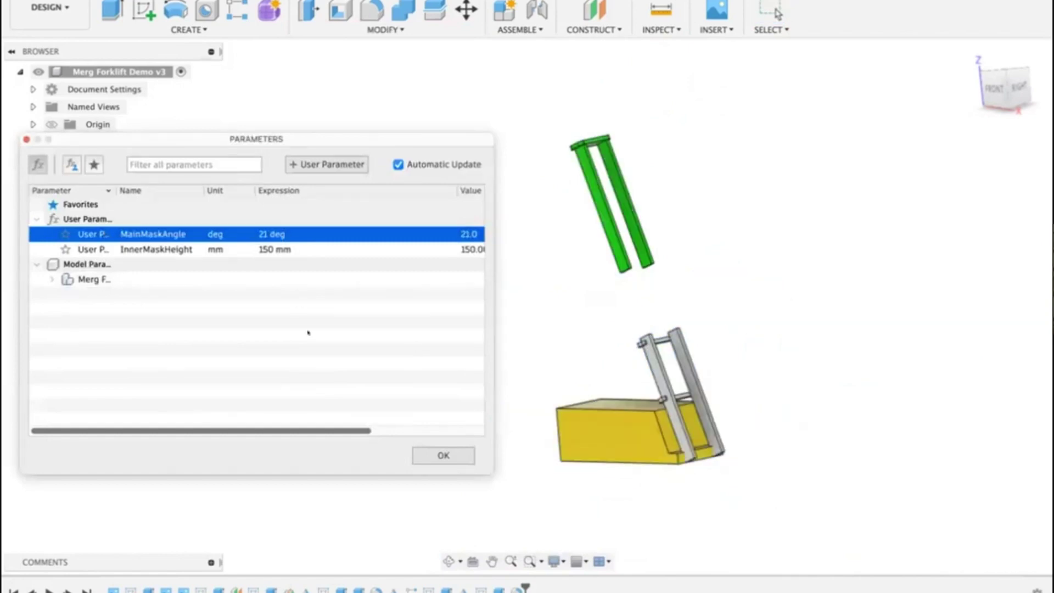
Step: Reset MainMaskAngle and InnerMaskHeight to 0, close, then reopen Change Parameters
text(0)
key(Return)
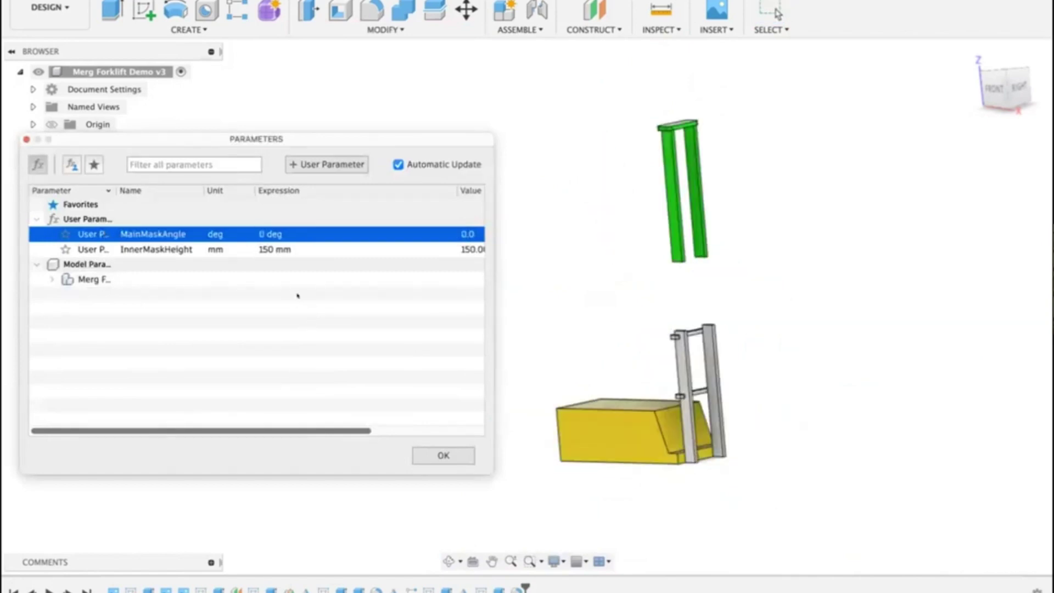
key(Down)
text(0)
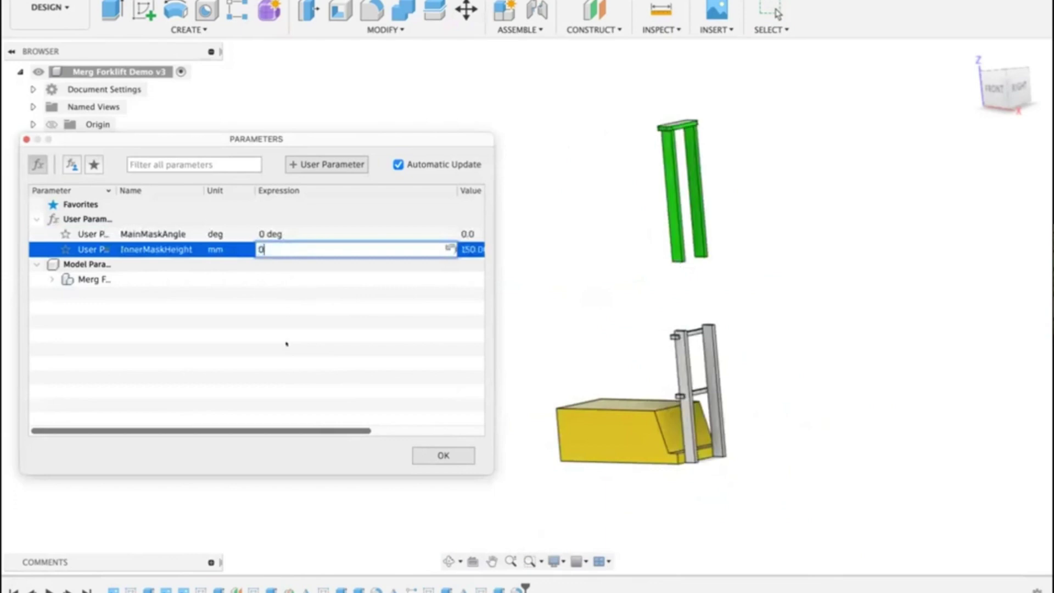
key(Return)
click(440, 454)
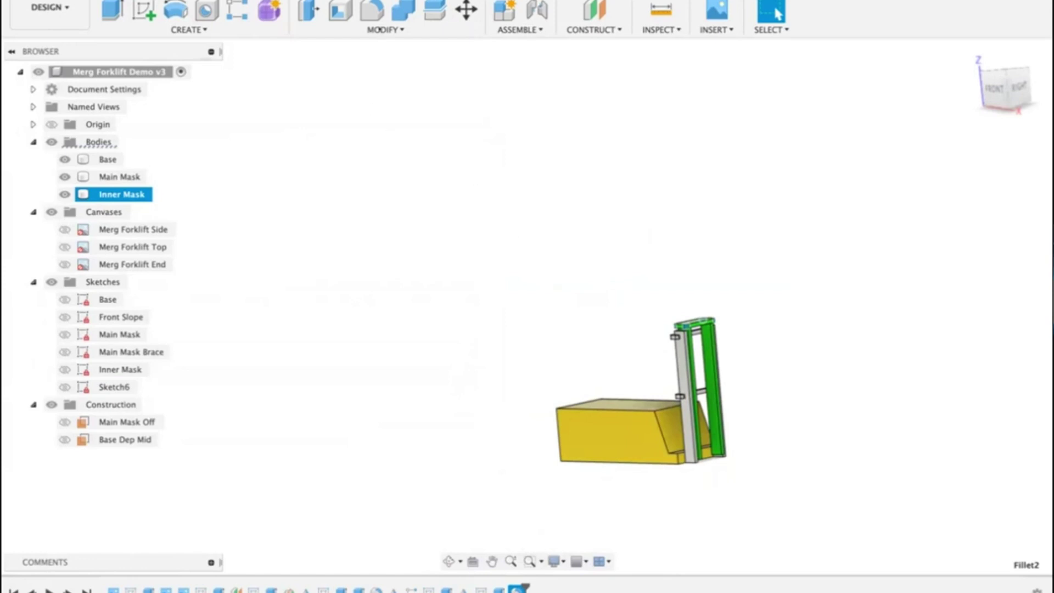
click(381, 29)
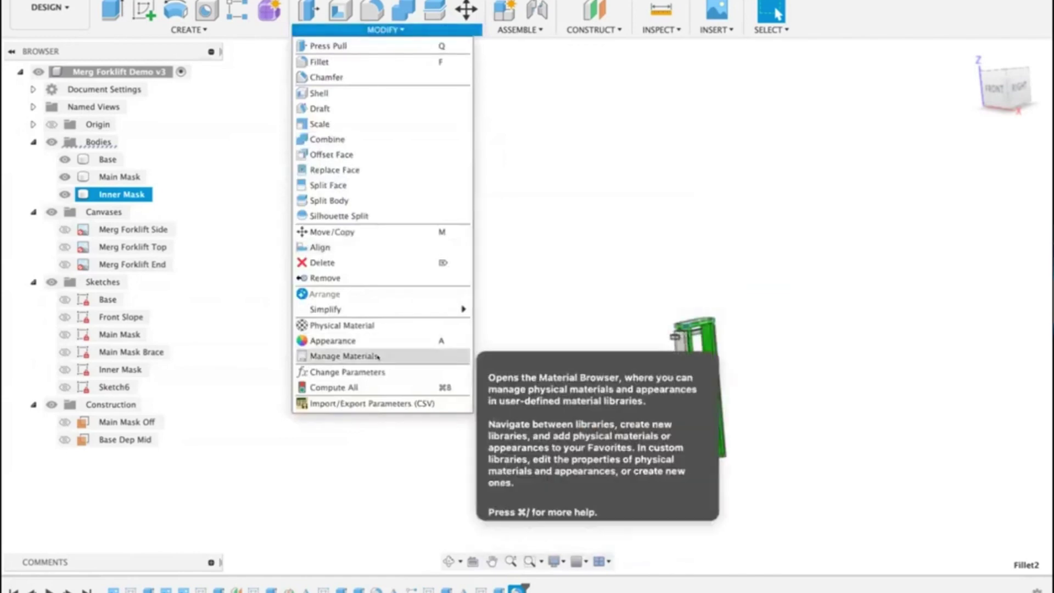
click(378, 372)
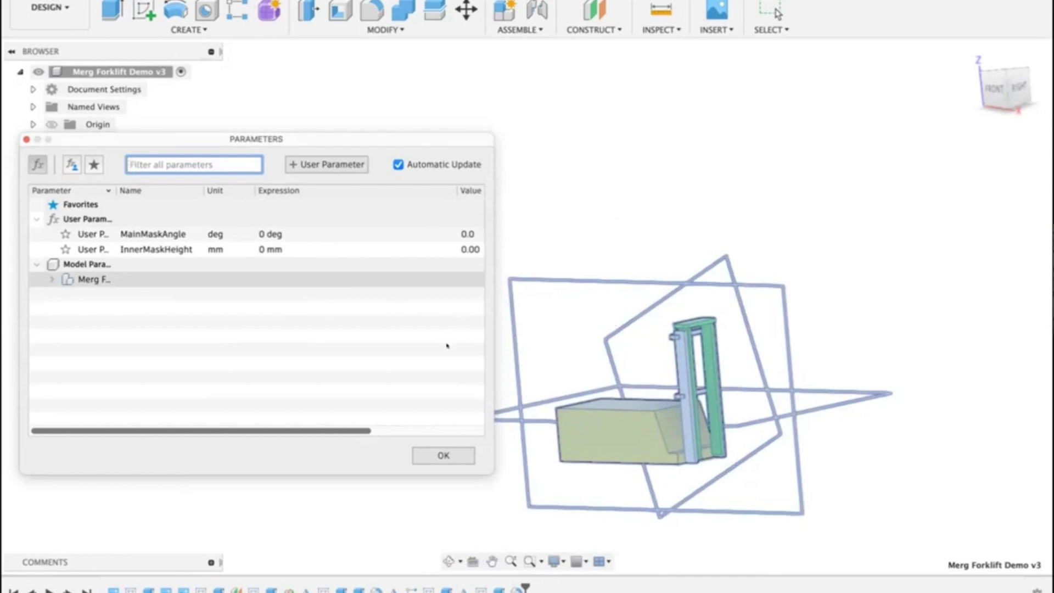
Step: Close the Parameters dialog to bring the whole forklift model back into view
drag(320, 425, 261, 415)
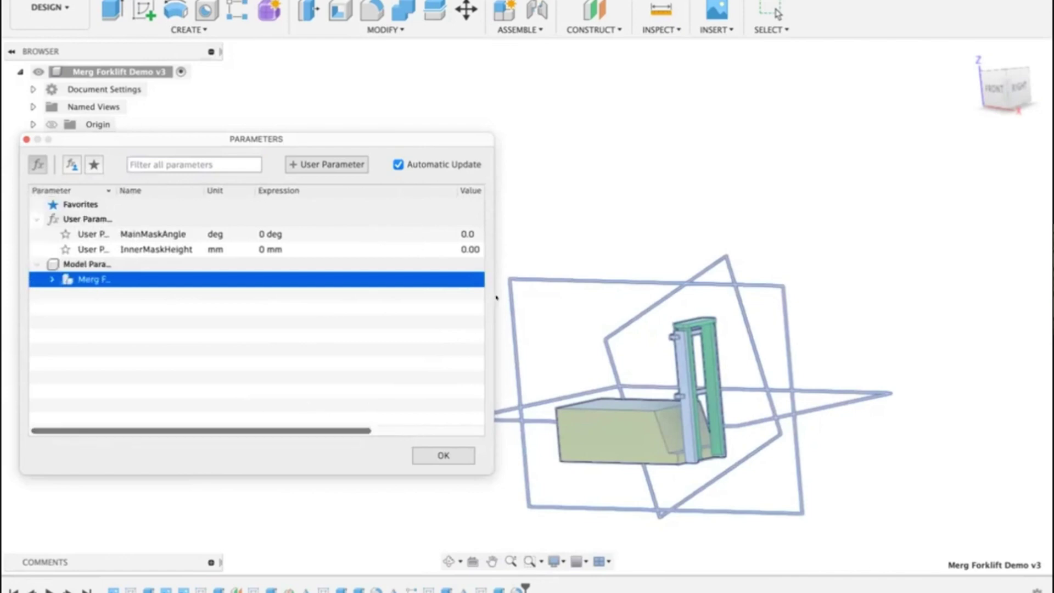
click(424, 450)
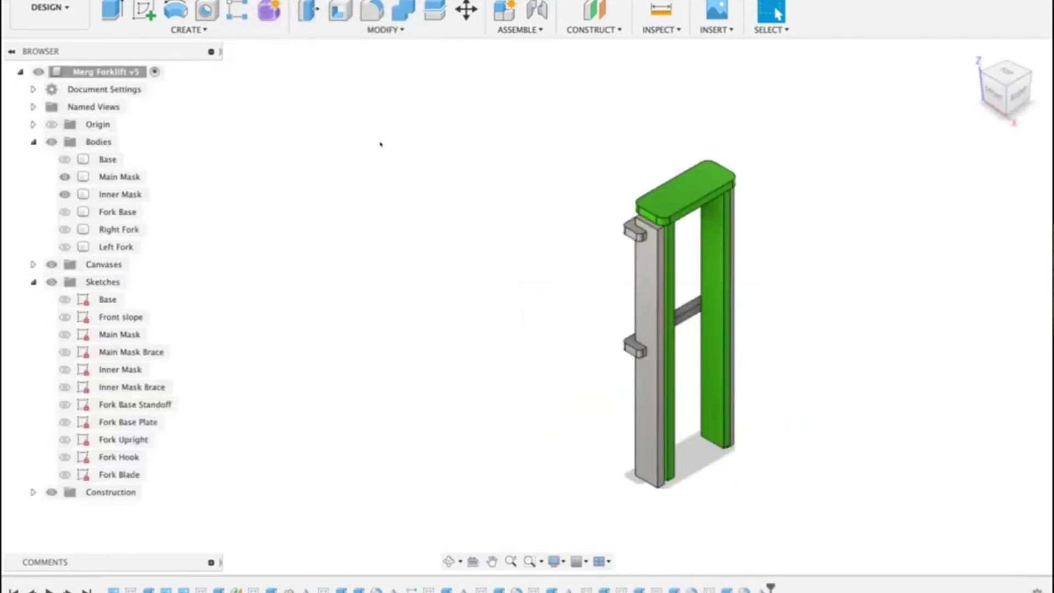
click(65, 158)
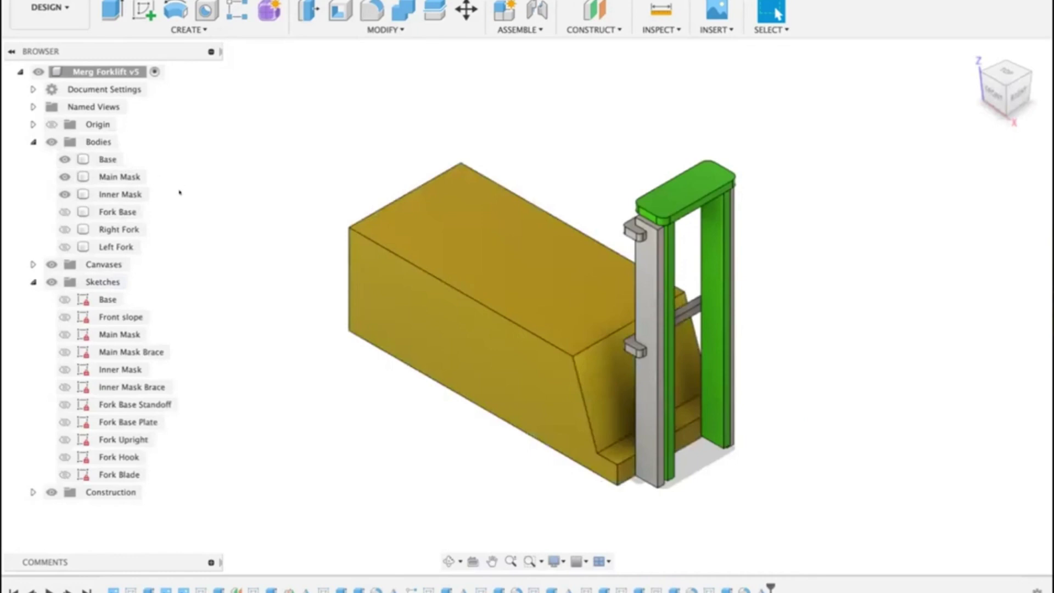
click(64, 212)
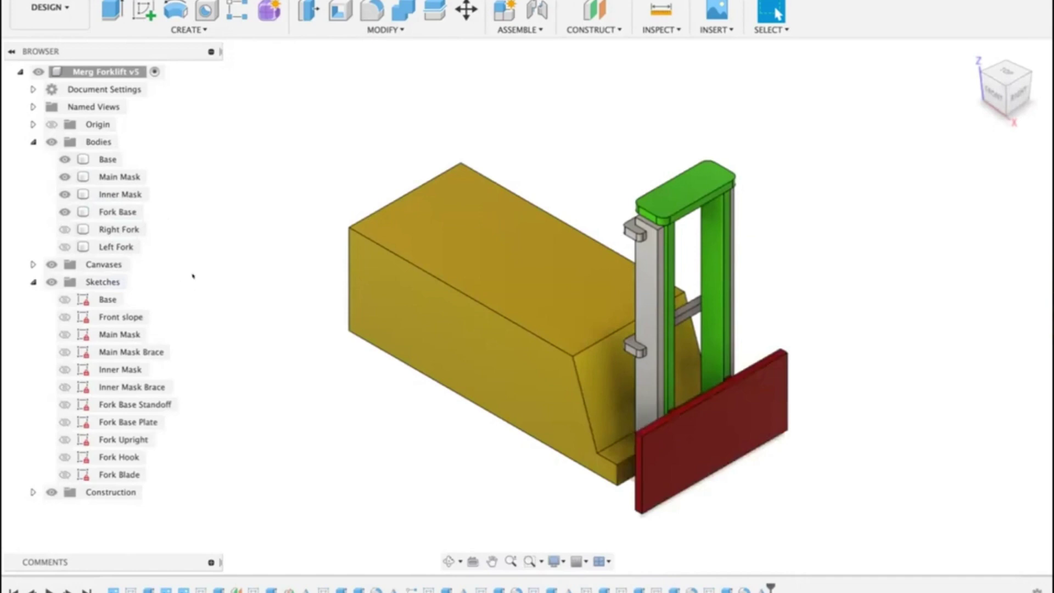
shift+middle_drag(192, 275, 241, 252)
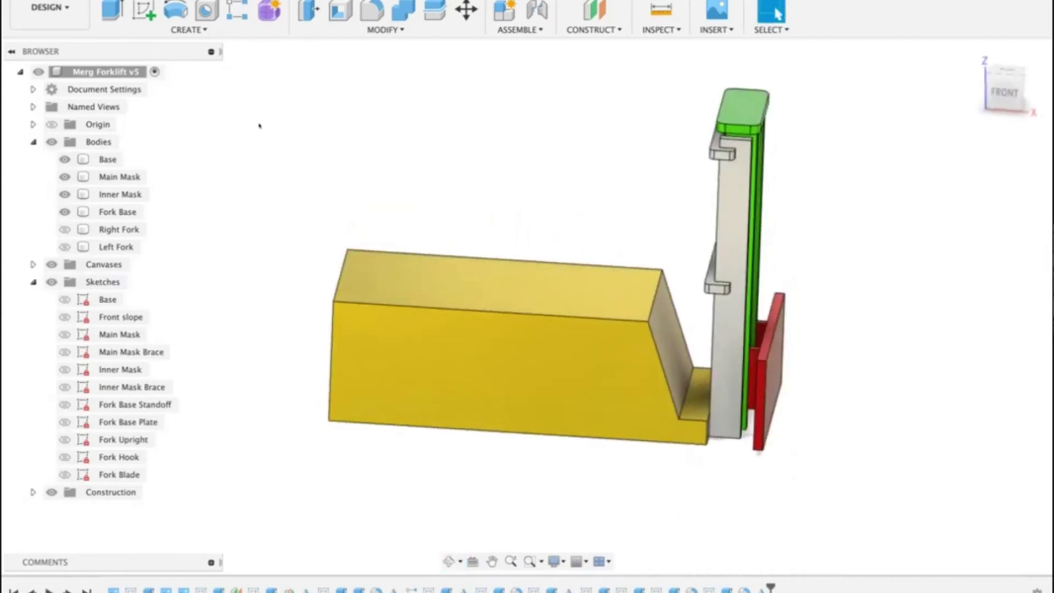
click(65, 159)
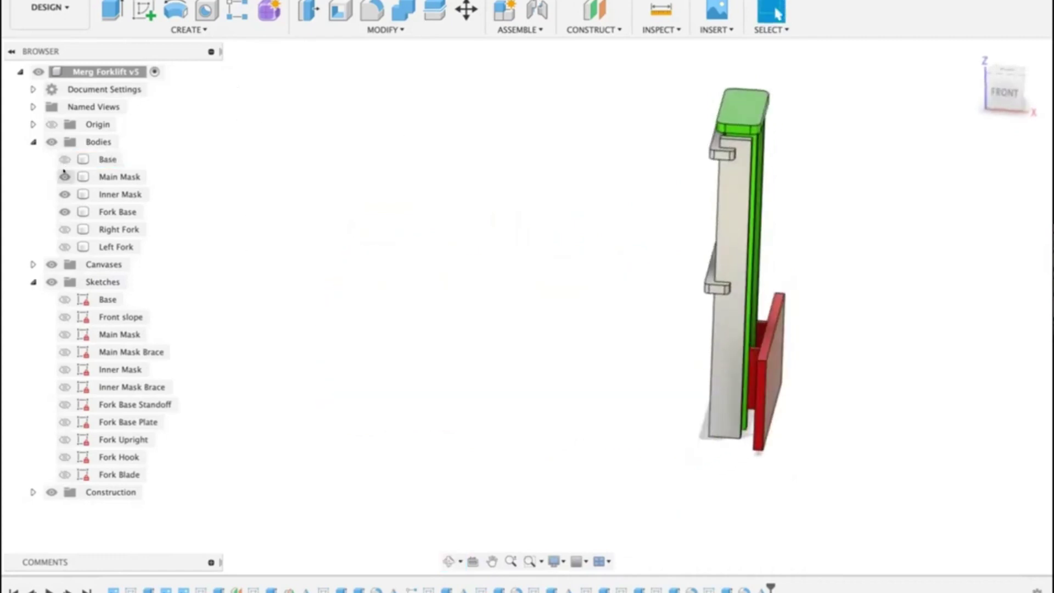
click(65, 176)
click(65, 194)
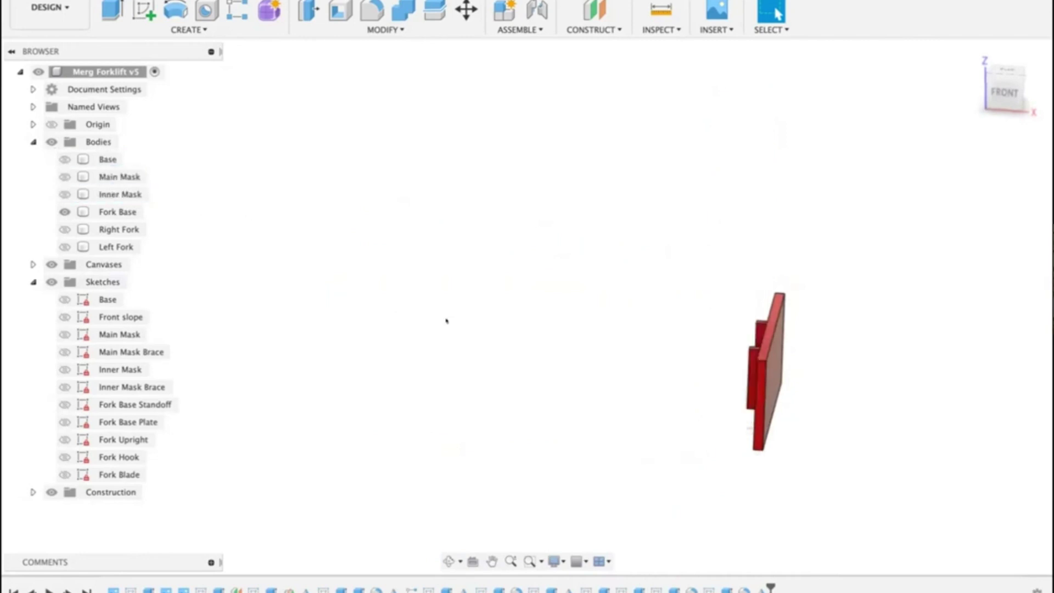
mouse_move(446, 320)
shift+middle_down()
mouse_move(483, 320)
mouse_move(461, 307)
shift+middle_up()
click(742, 332)
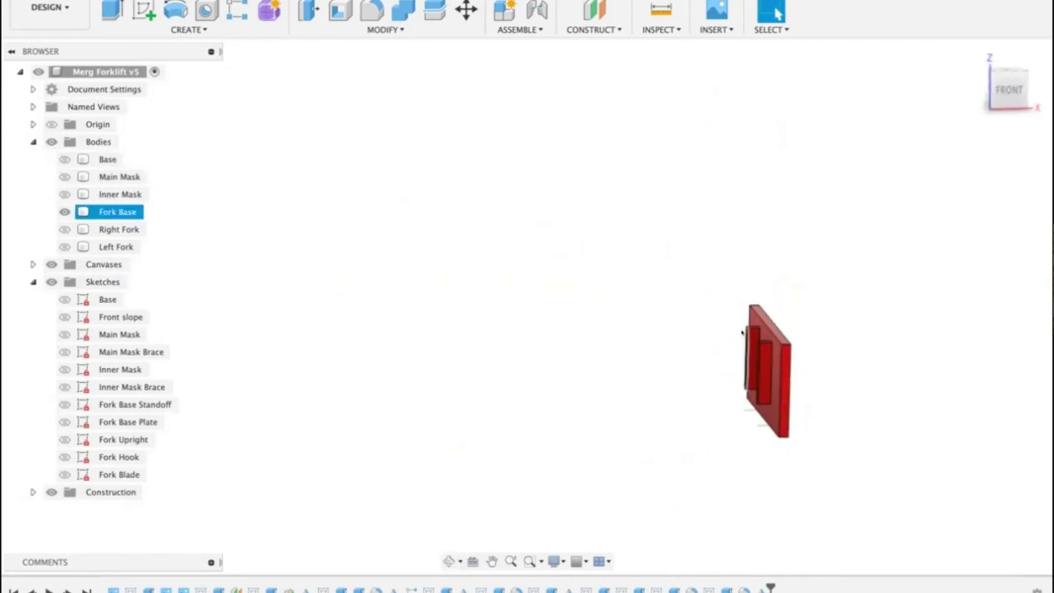
click(741, 370)
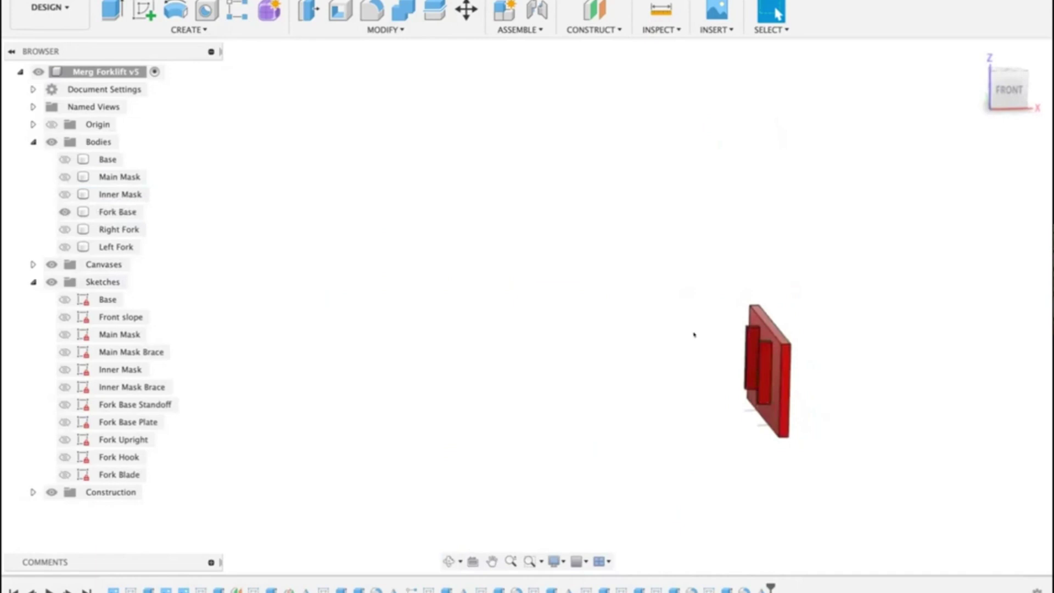
click(64, 159)
click(65, 176)
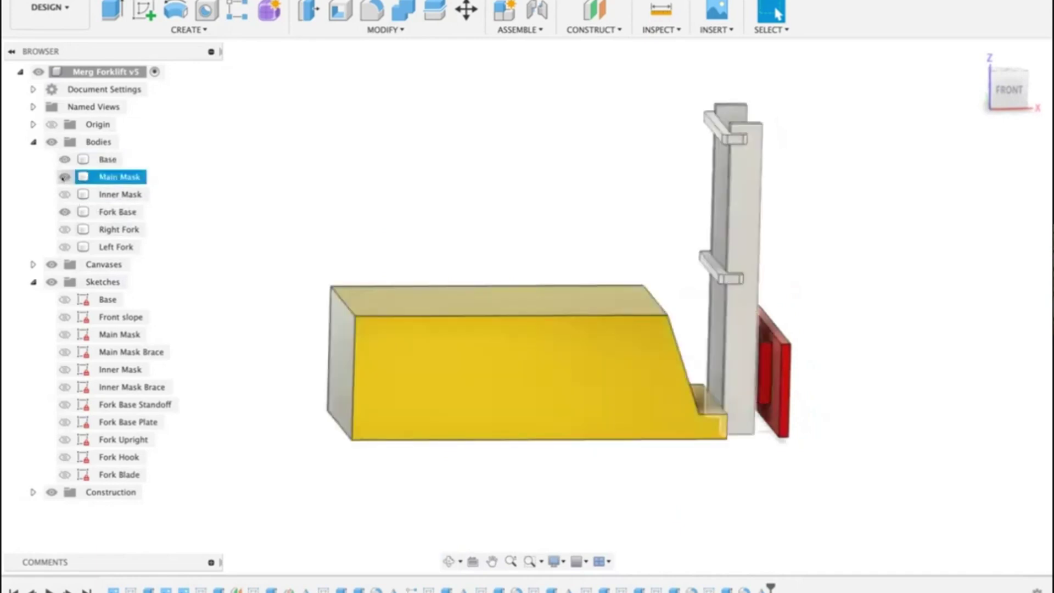
click(65, 194)
shift+middle_drag(461, 192, 427, 169)
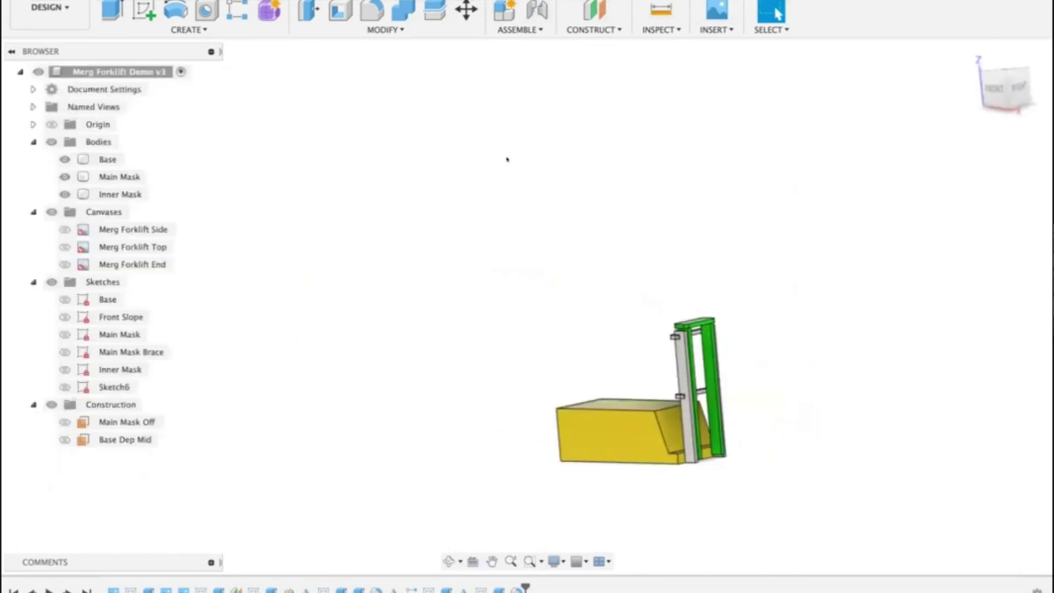
Step: Recentre and orbit the forklift, then snap to the right-side view
middle_drag(528, 262, 472, 159)
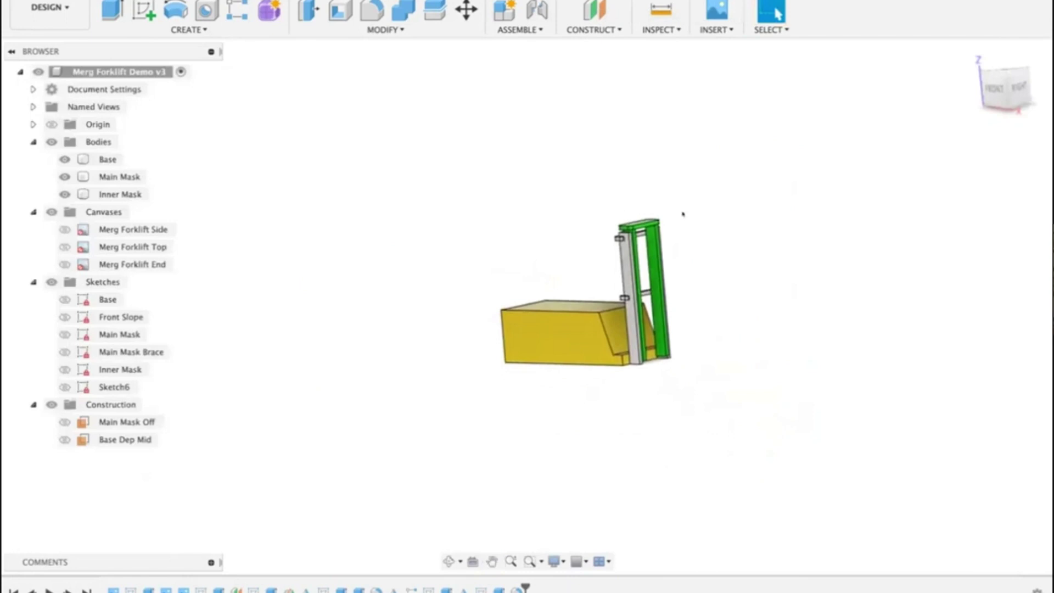
shift+middle_drag(708, 206, 670, 204)
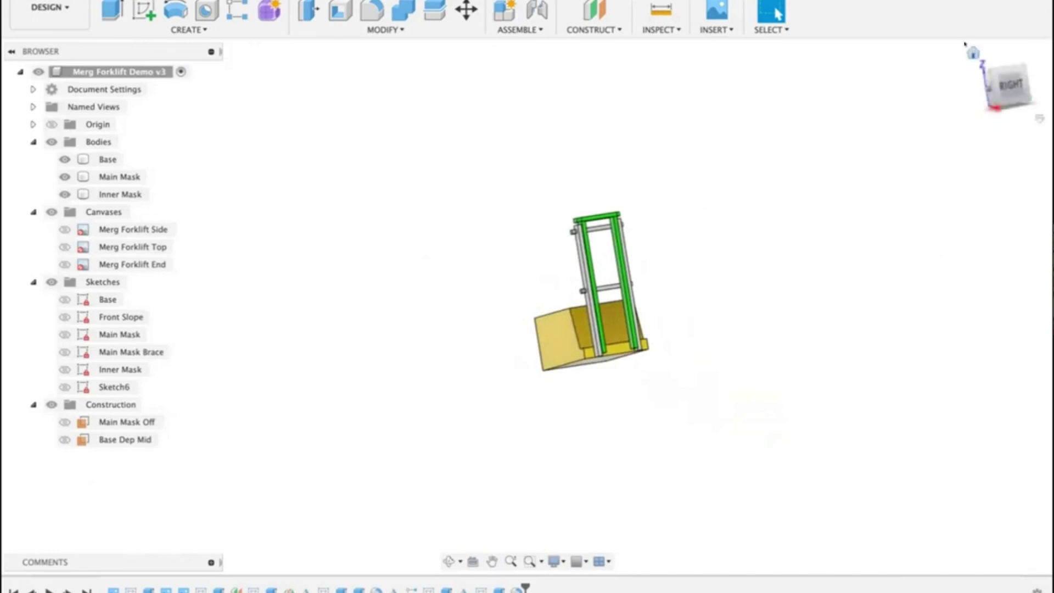
click(1010, 77)
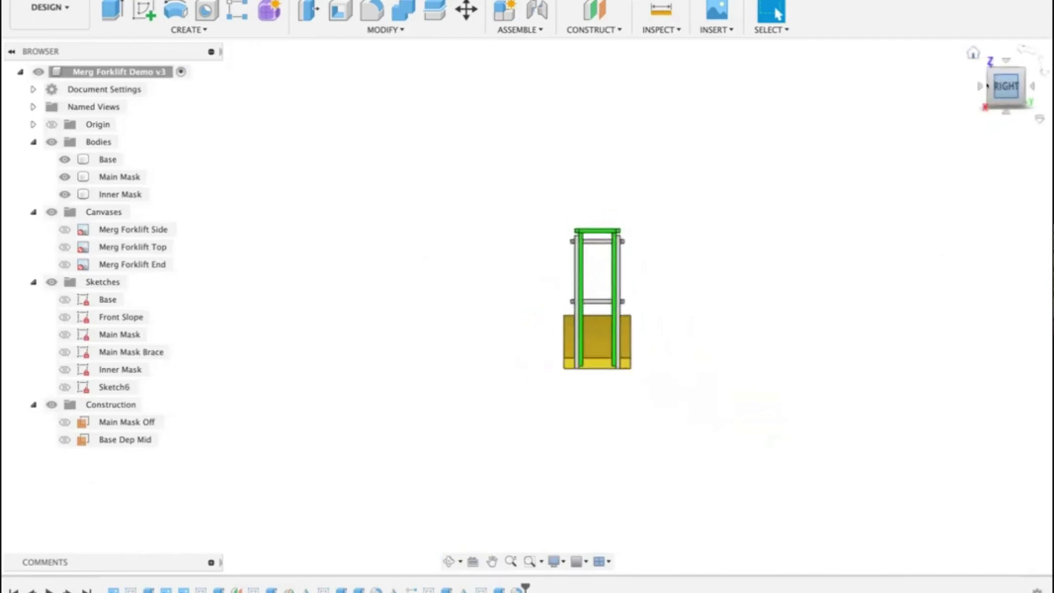
Step: Zoom in and select the Inner Mask, Main Mask and Base bodies to inspect the green bars
click(601, 342)
scroll(601, 342, up, 5)
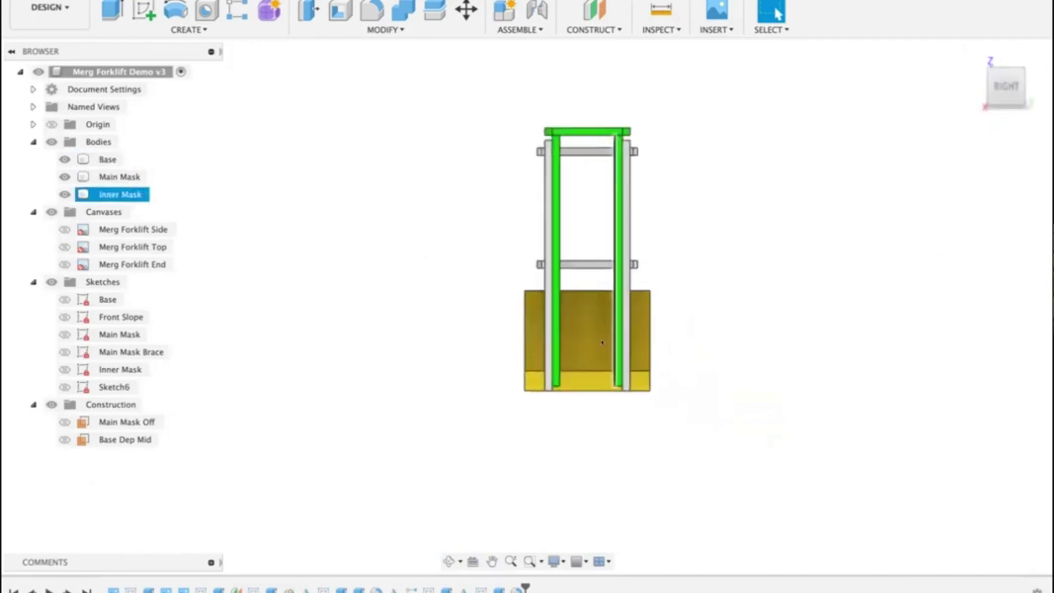
click(705, 249)
click(658, 320)
click(622, 332)
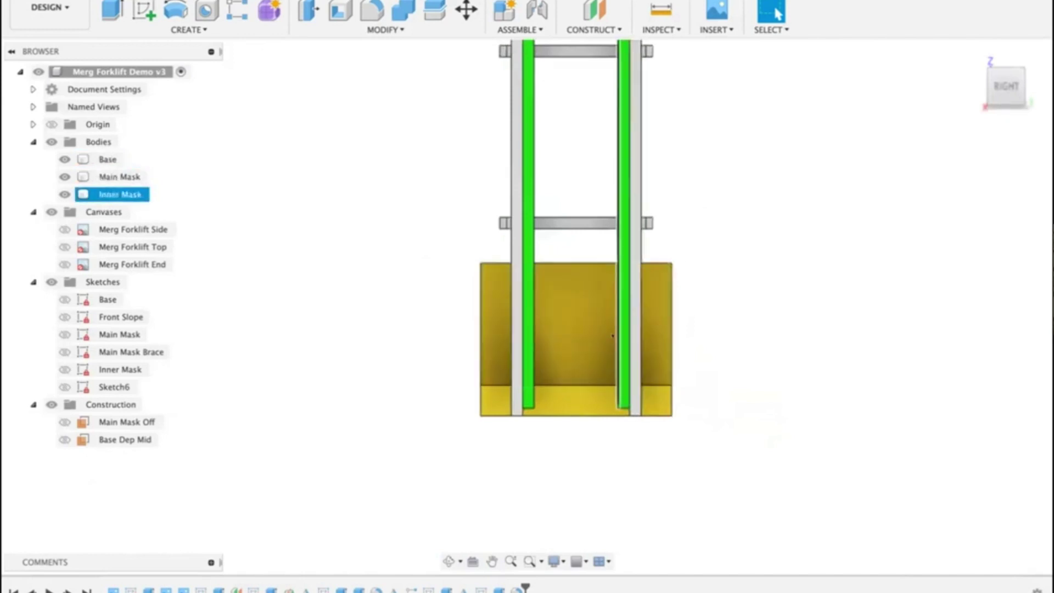
click(622, 332)
click(622, 333)
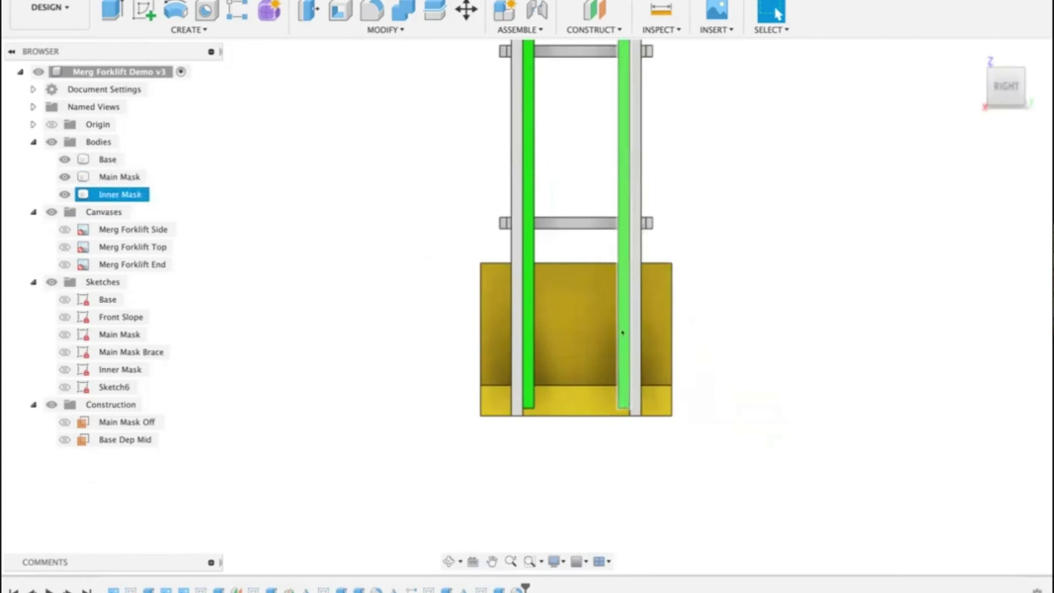
click(553, 346)
click(518, 345)
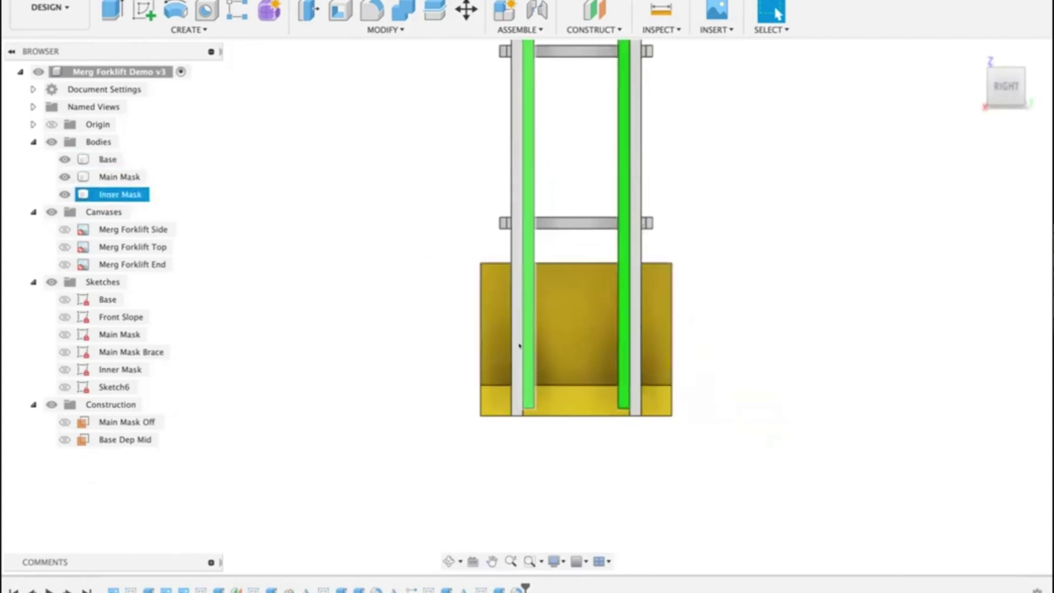
click(602, 335)
click(621, 336)
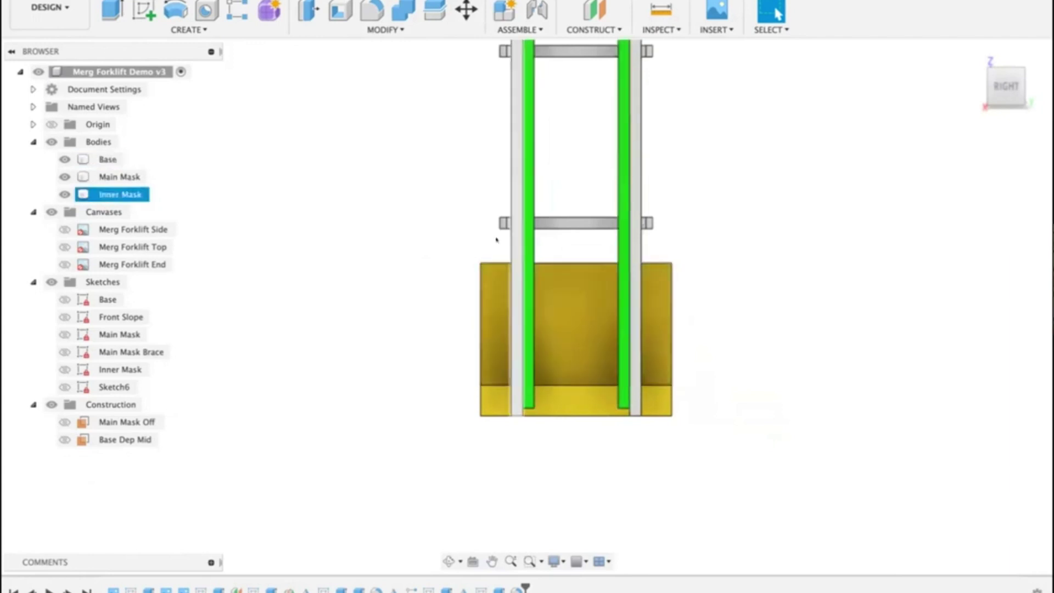
click(401, 181)
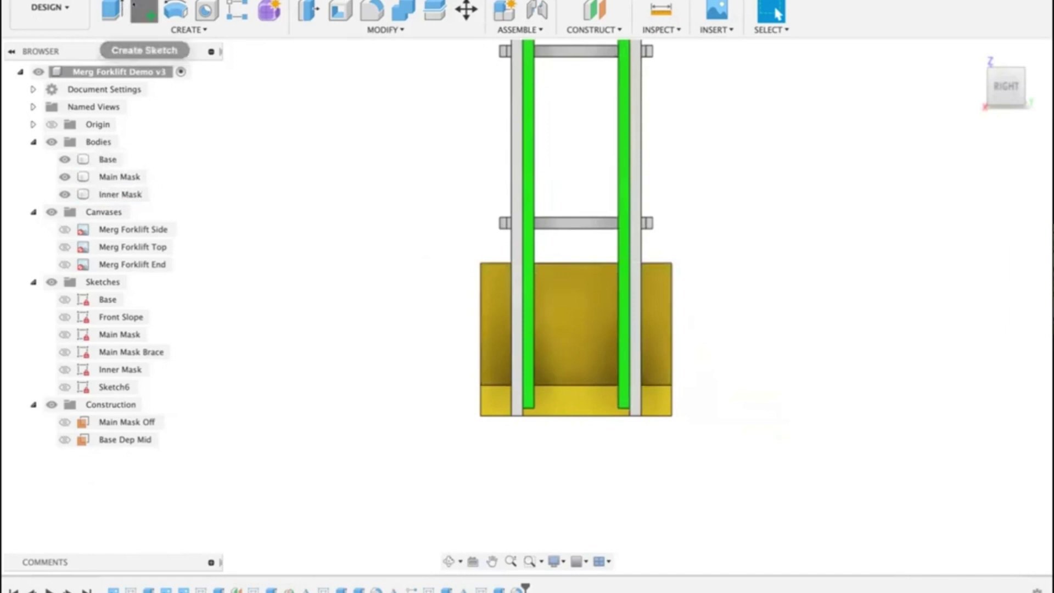
Step: Start a new sketch on the Base body's face
click(144, 11)
click(613, 323)
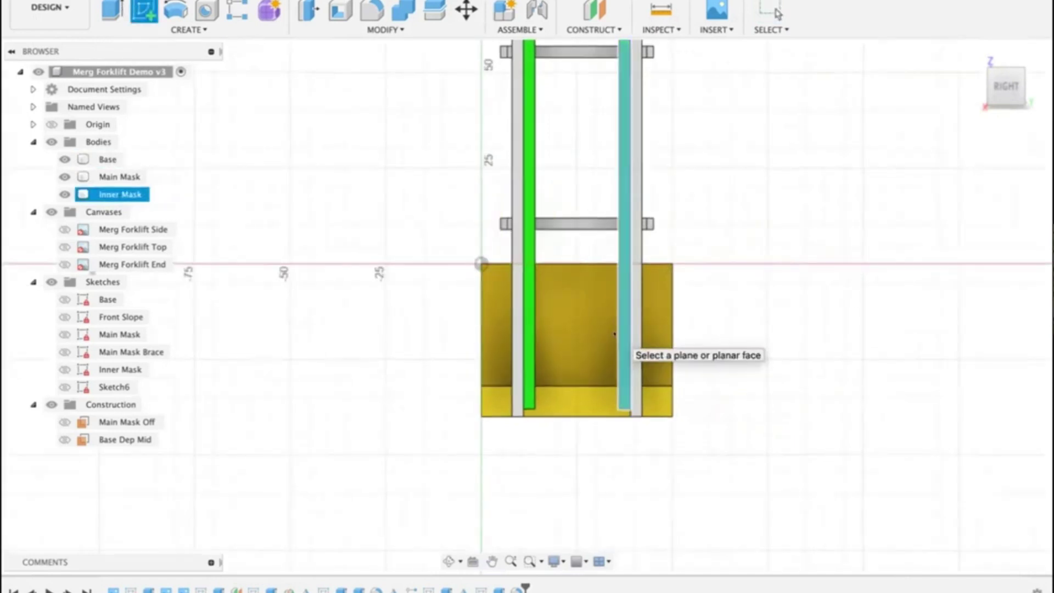
click(628, 346)
scroll(693, 403, up, 6)
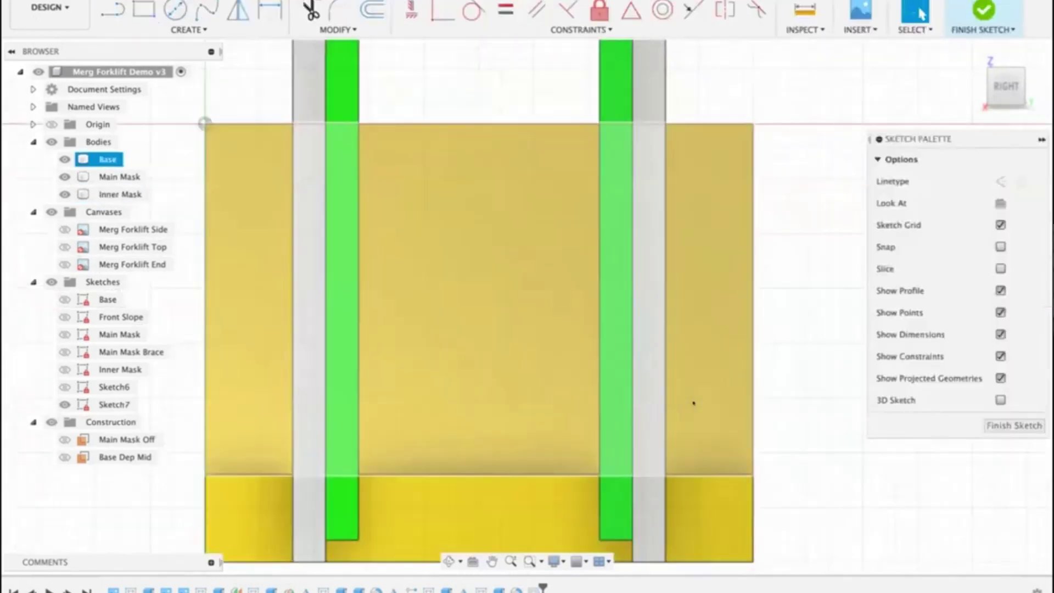
key(Escape)
key(Escape)
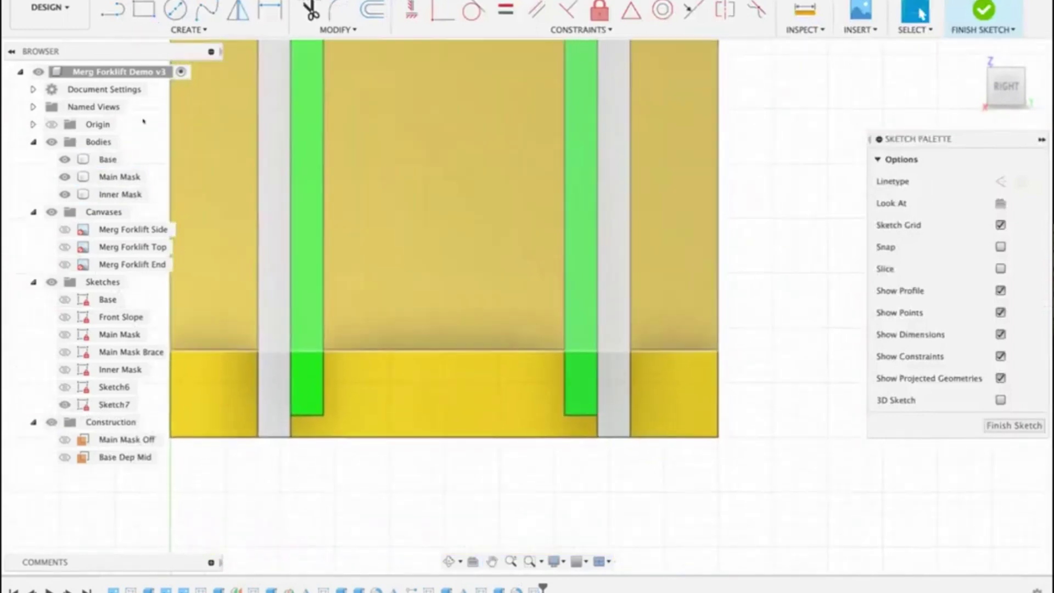
Step: Draw a two-point rectangle over the green inner mask bar
click(157, 28)
mouse_move(155, 61)
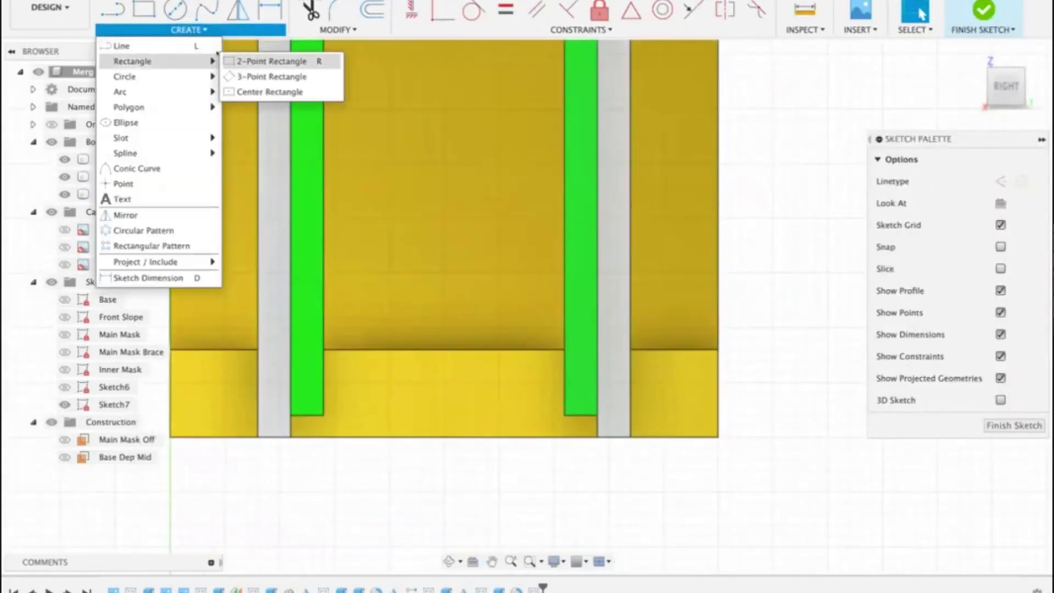
click(277, 61)
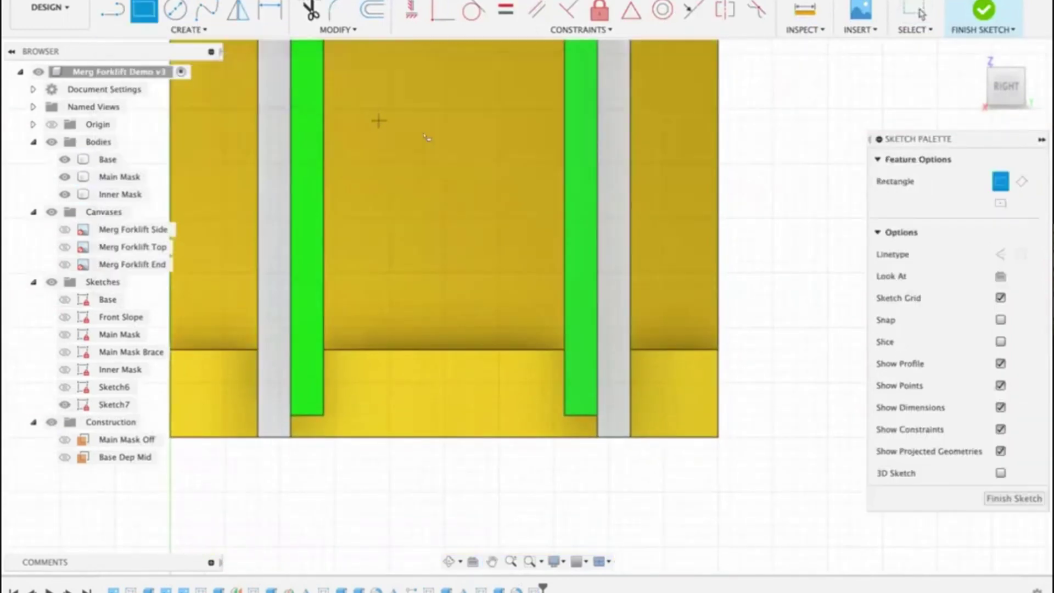
click(565, 146)
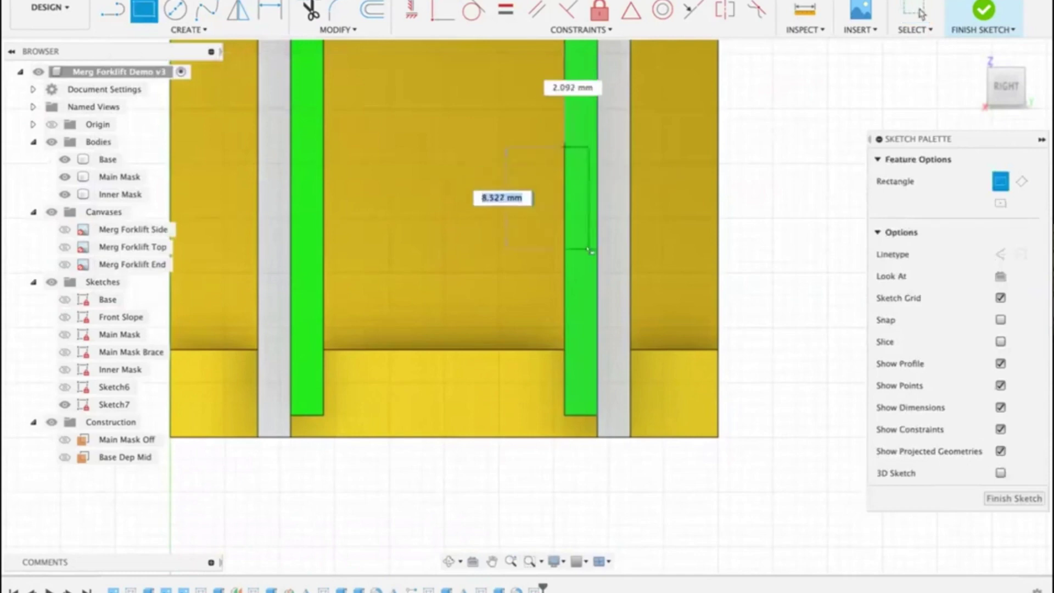
click(580, 328)
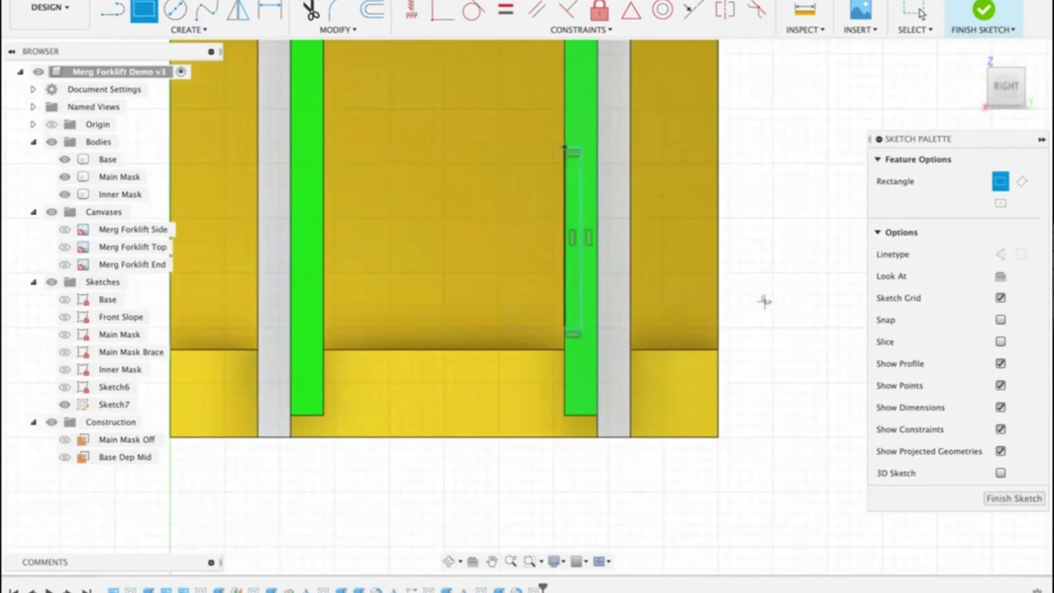
key(Escape)
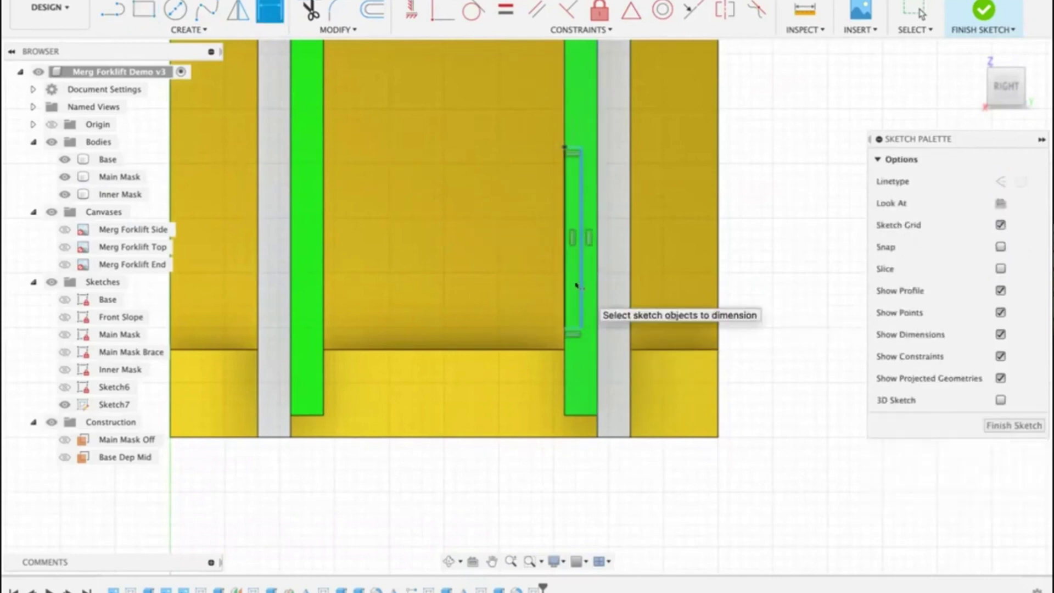
Step: Dimension the rectangle 20 high and 2.5 wide
click(581, 302)
click(806, 340)
text(20)
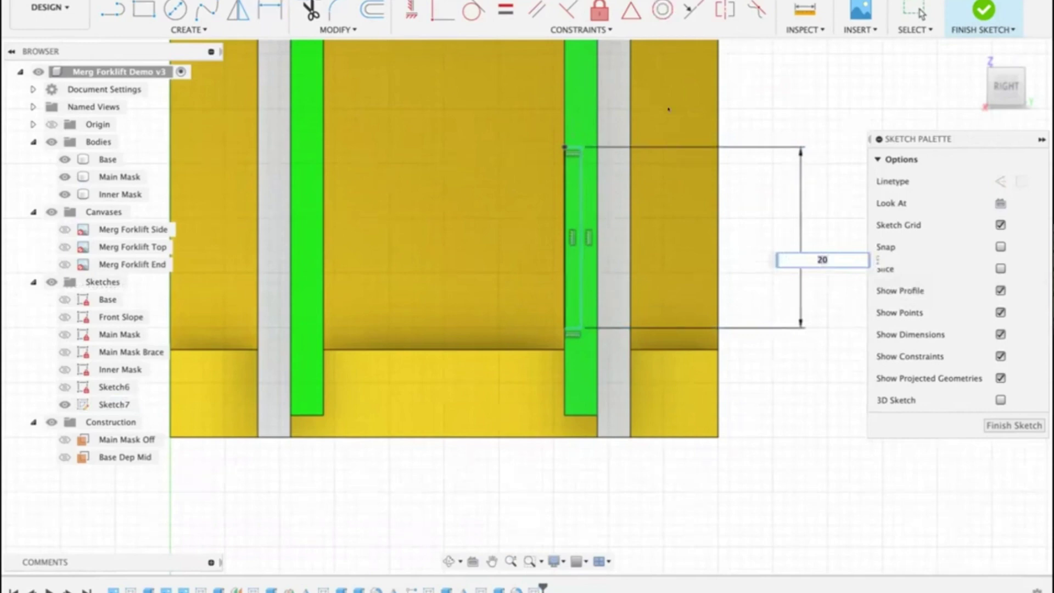
key(Return)
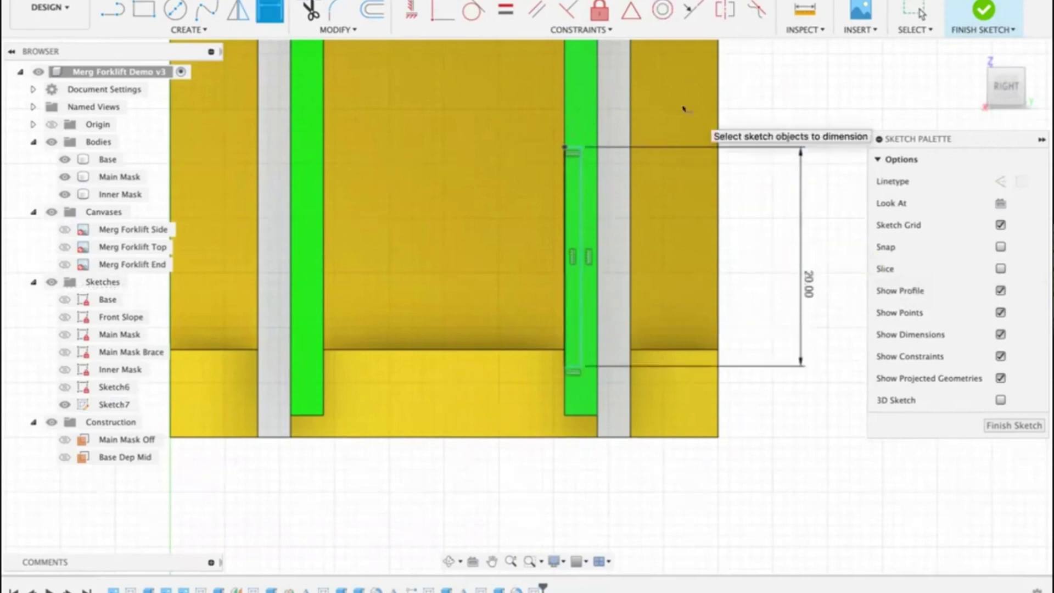
click(571, 147)
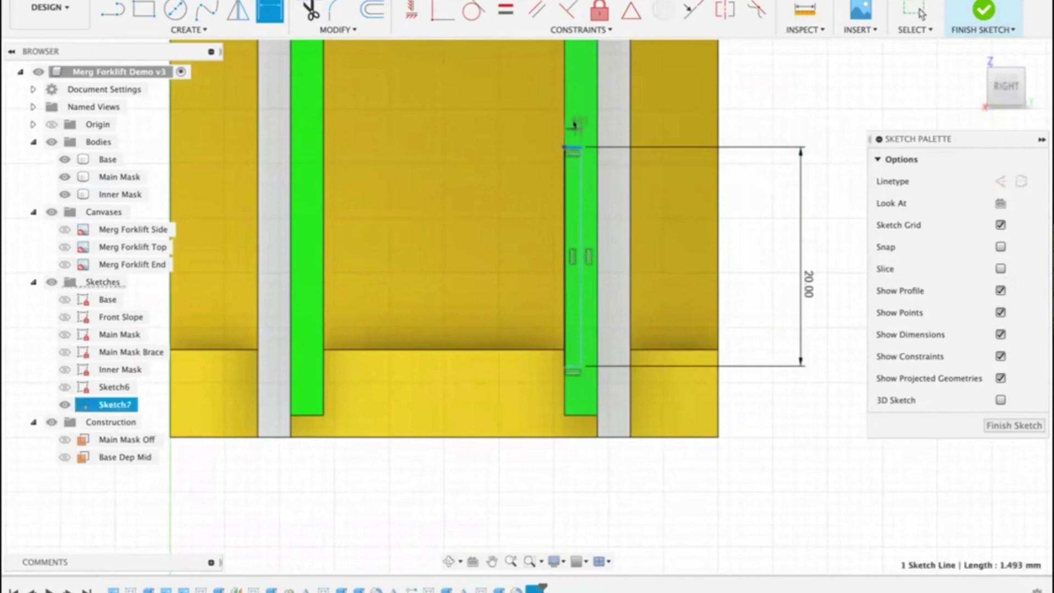
click(569, 125)
text(2.5)
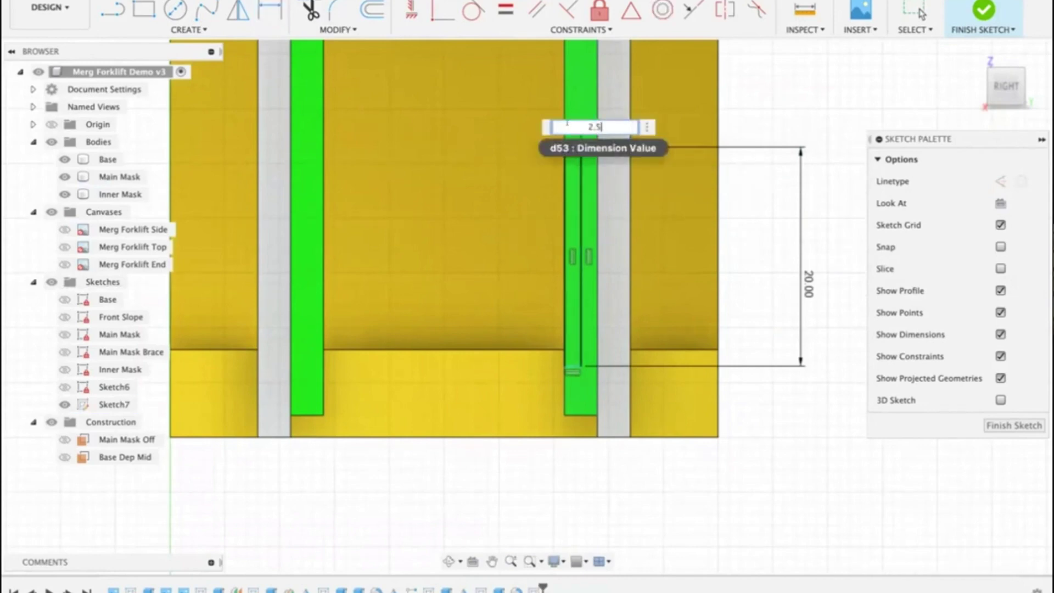
key(Return)
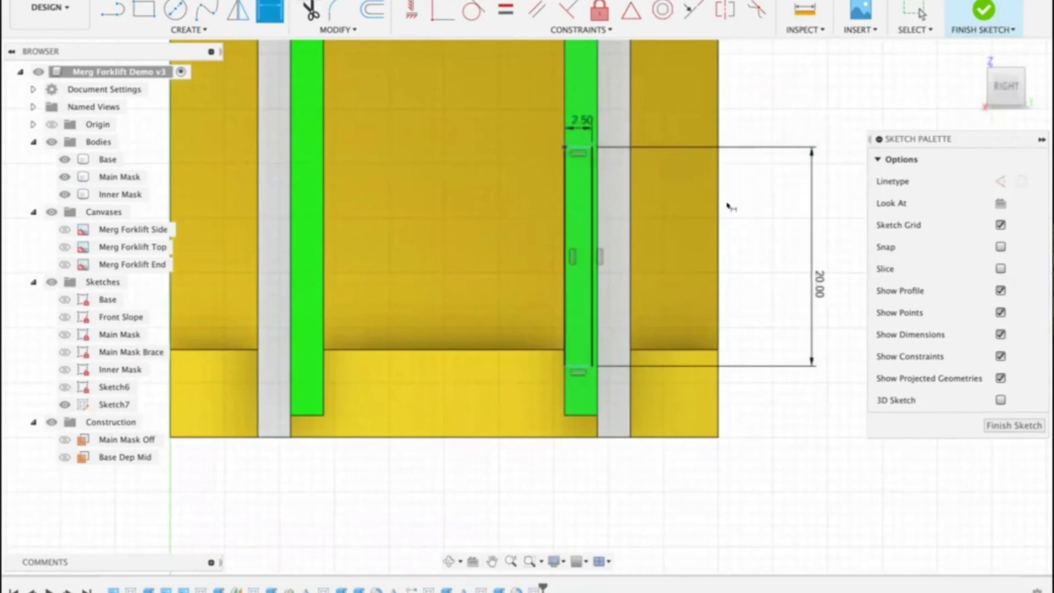
scroll(630, 387, up, 3)
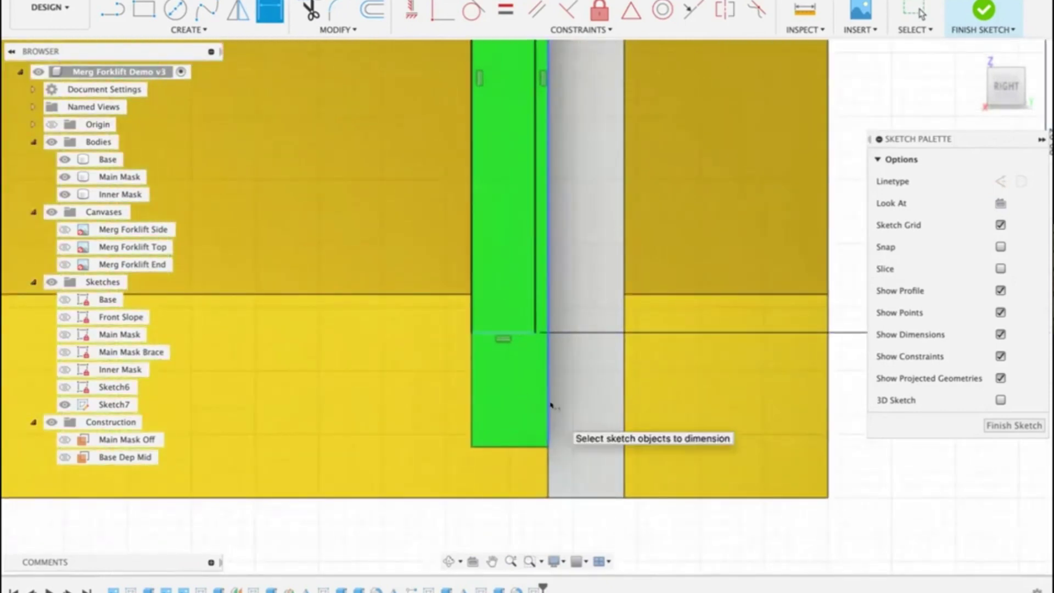
Step: Draw a vertical construction line below the rectangle
key(l)
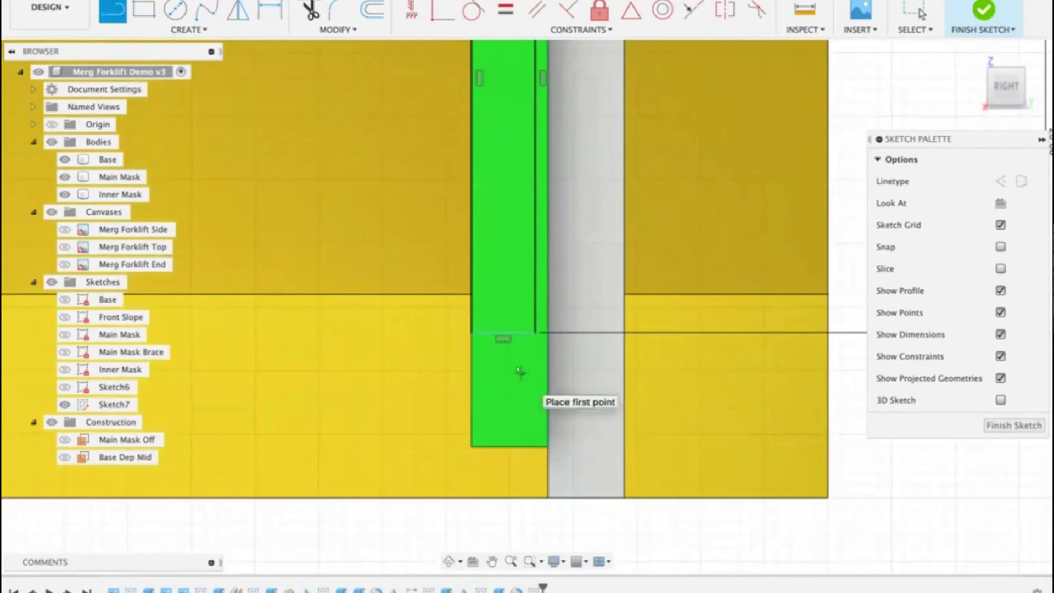
key(x)
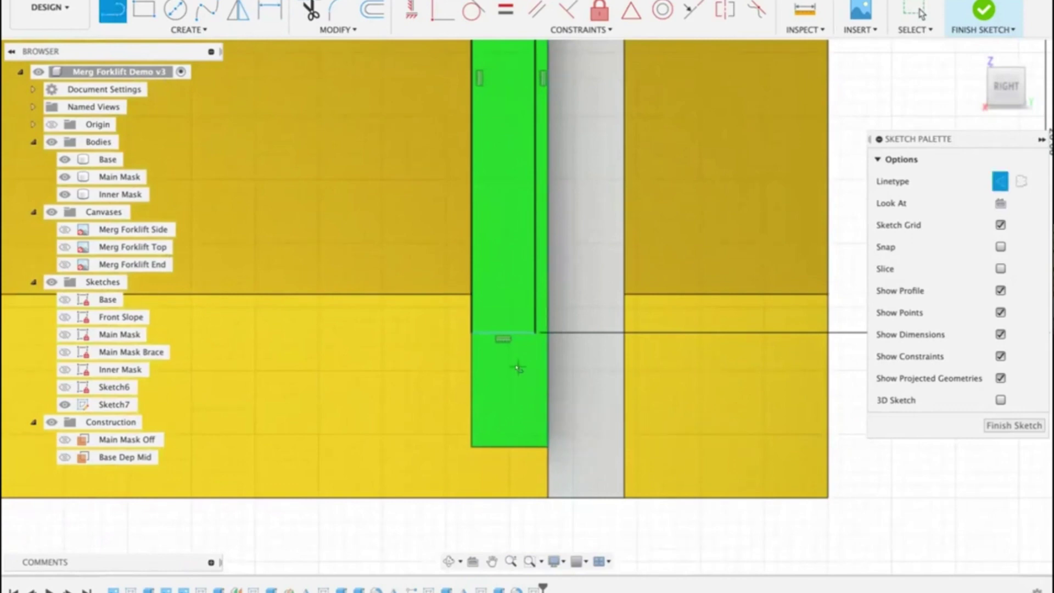
click(517, 363)
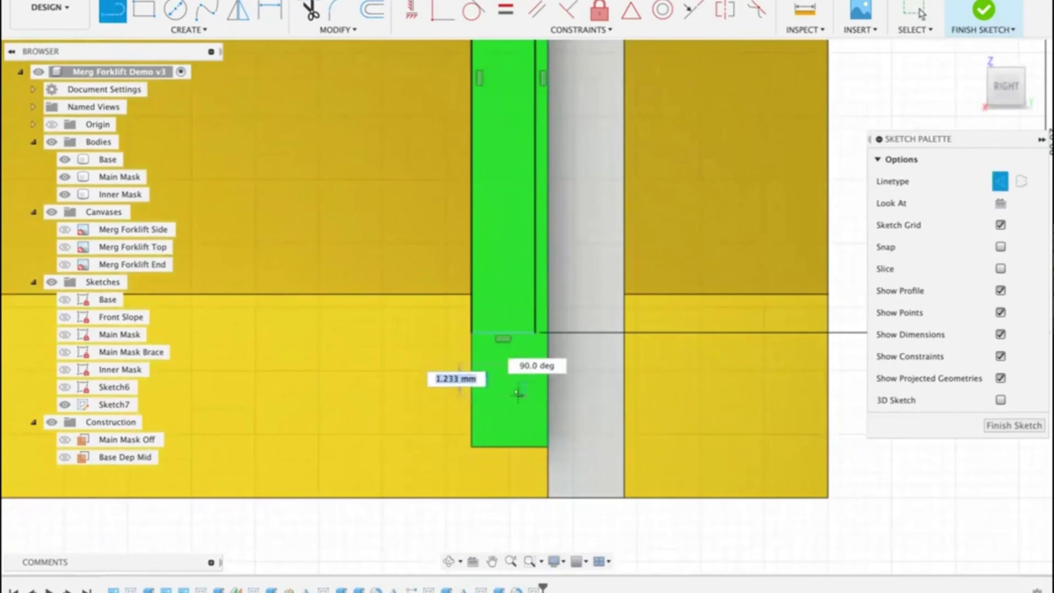
click(524, 423)
key(Escape)
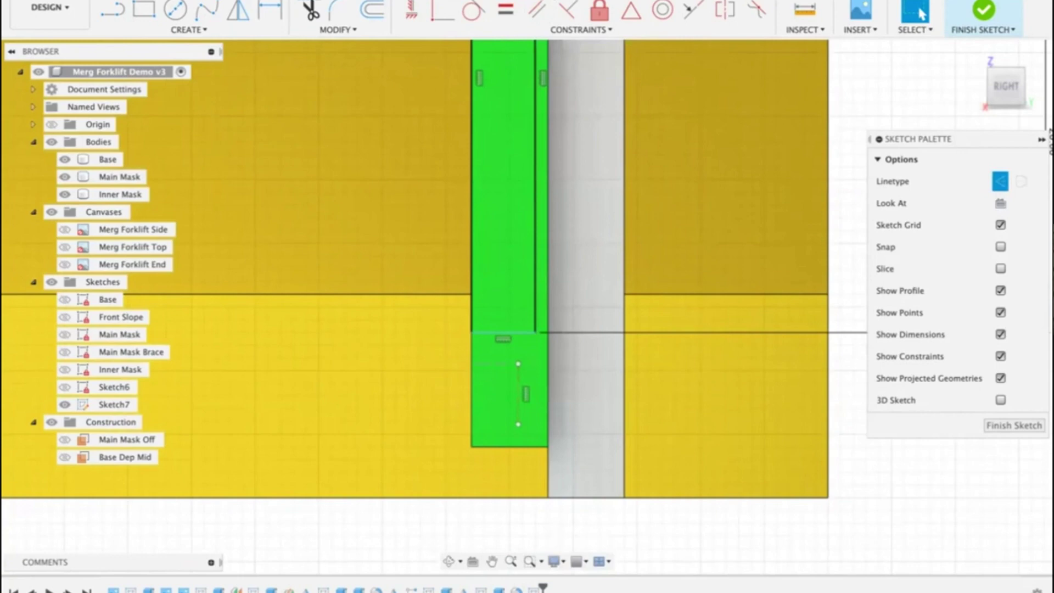
Step: Constrain the construction line's lower end to the midpoint of the strip's bottom edge
click(630, 10)
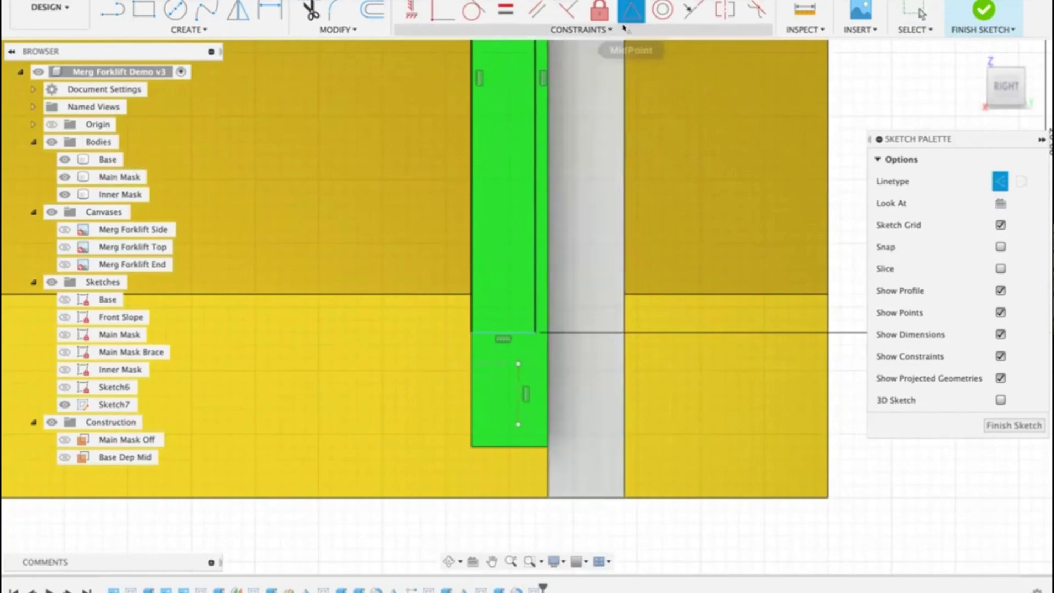
click(517, 424)
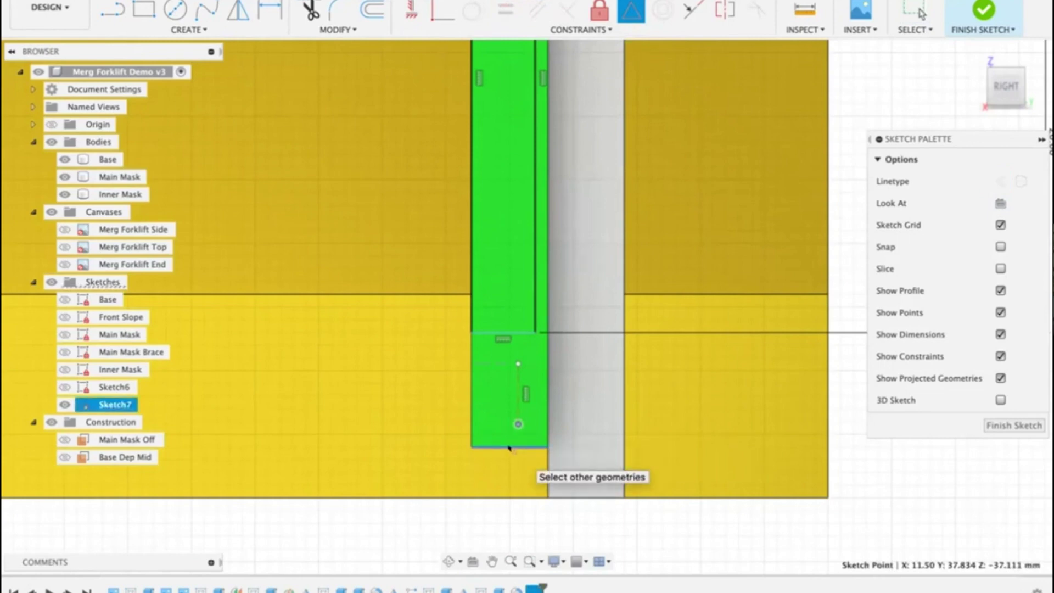
click(508, 447)
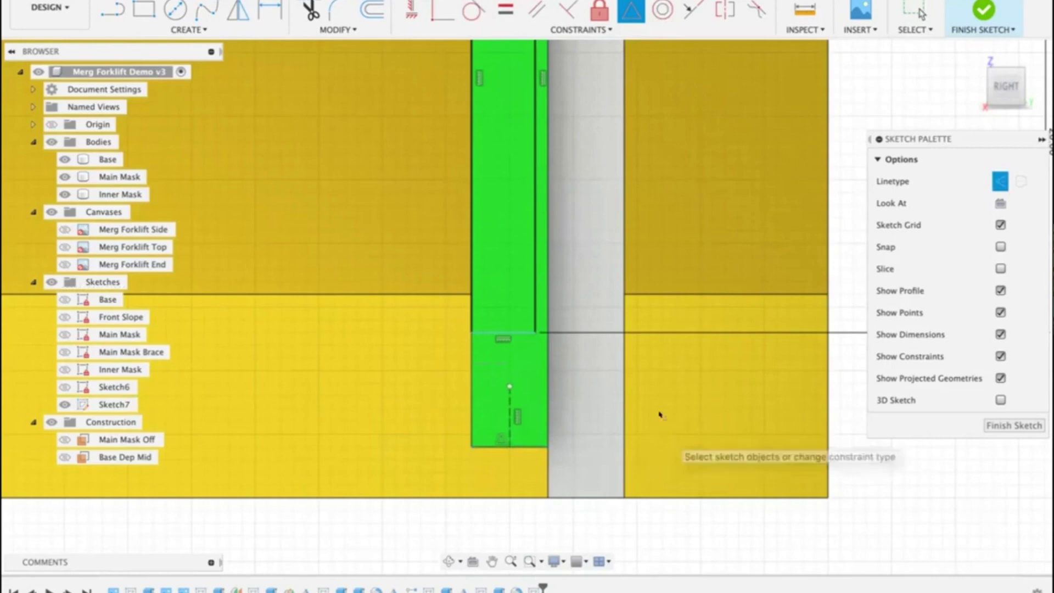
click(507, 384)
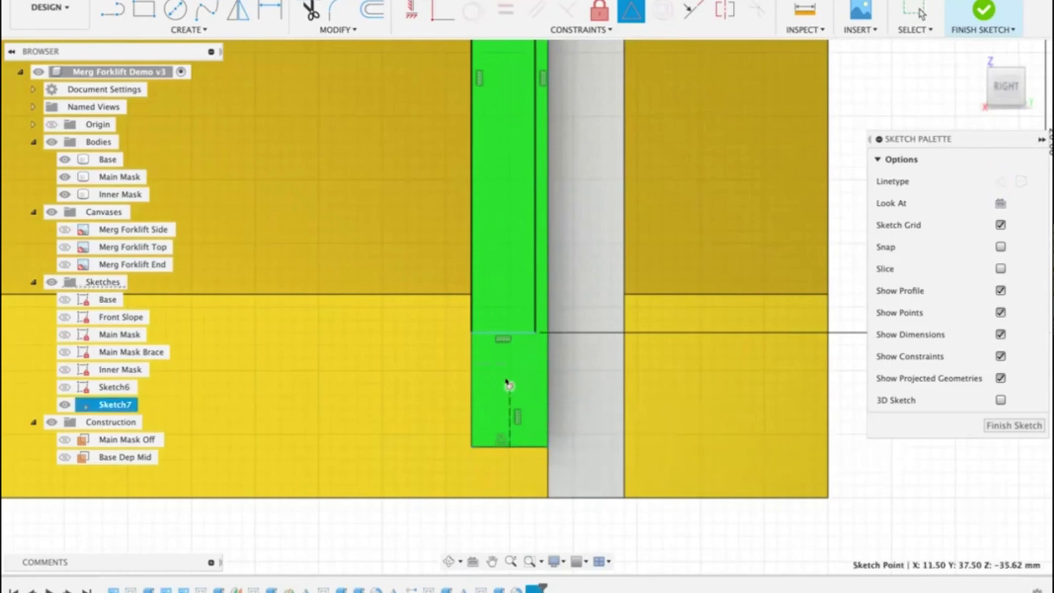
click(517, 332)
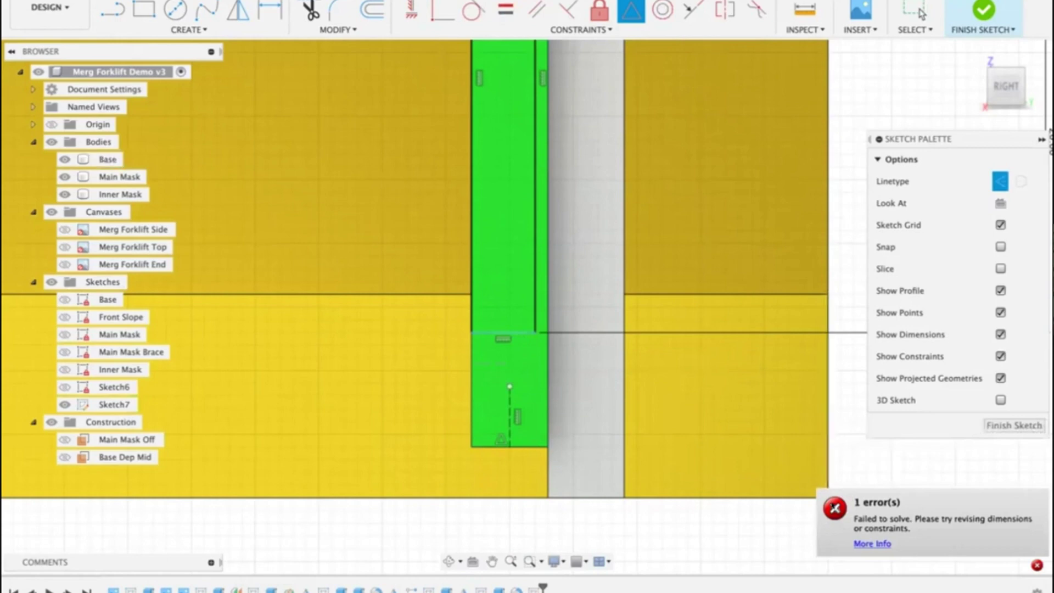
click(832, 499)
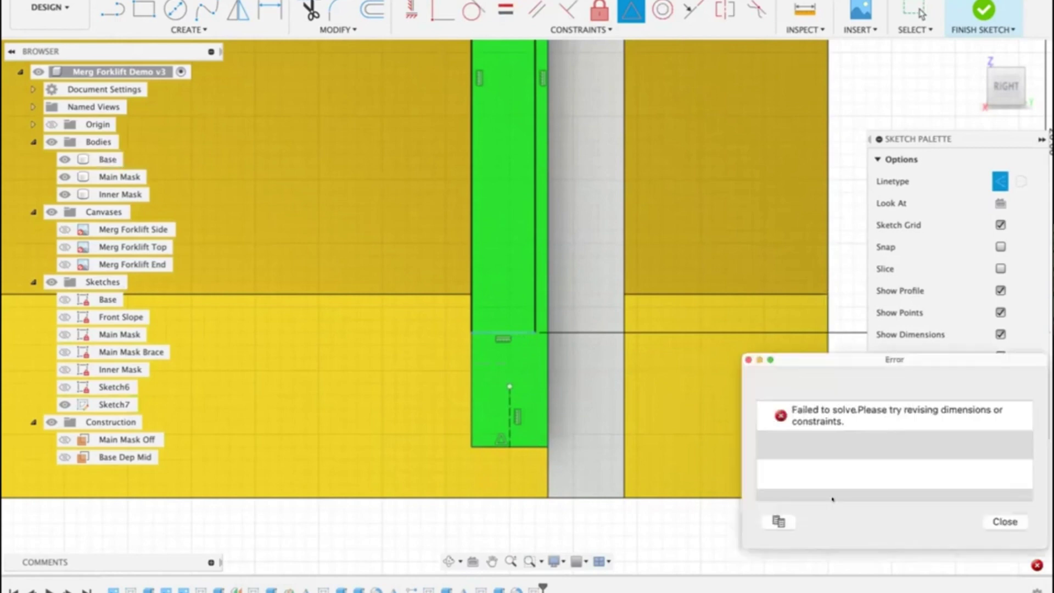
click(748, 359)
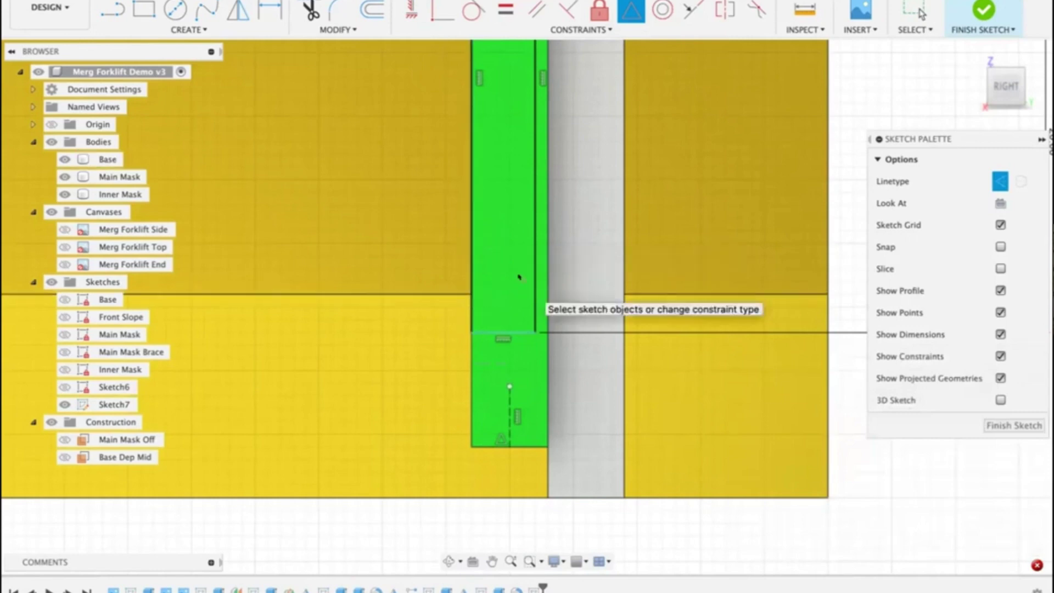
scroll(518, 277, down, 3)
scroll(524, 281, up, 3)
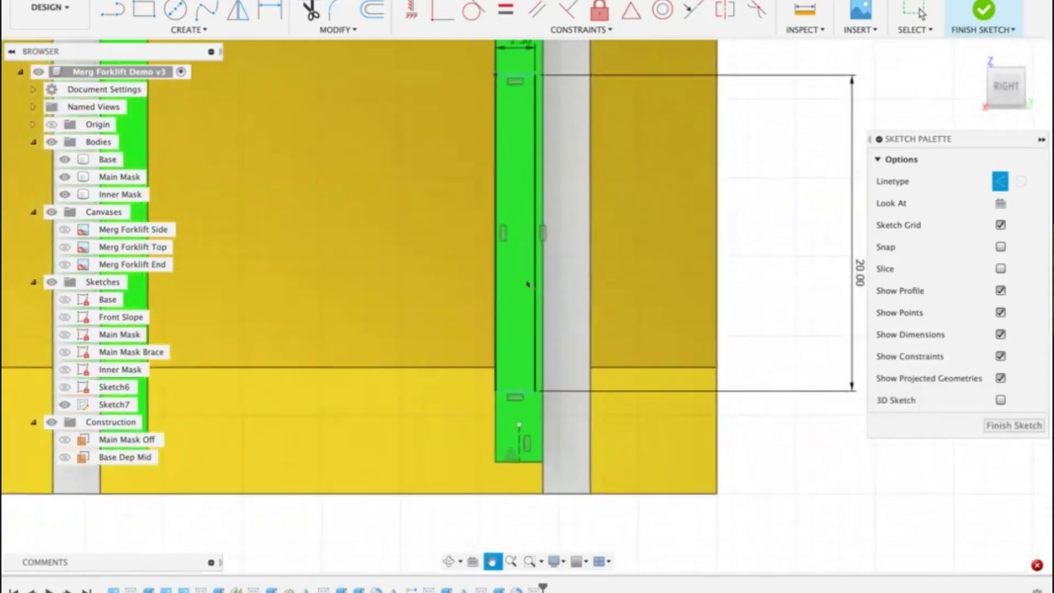
middle_drag(527, 284, 539, 307)
key(Escape)
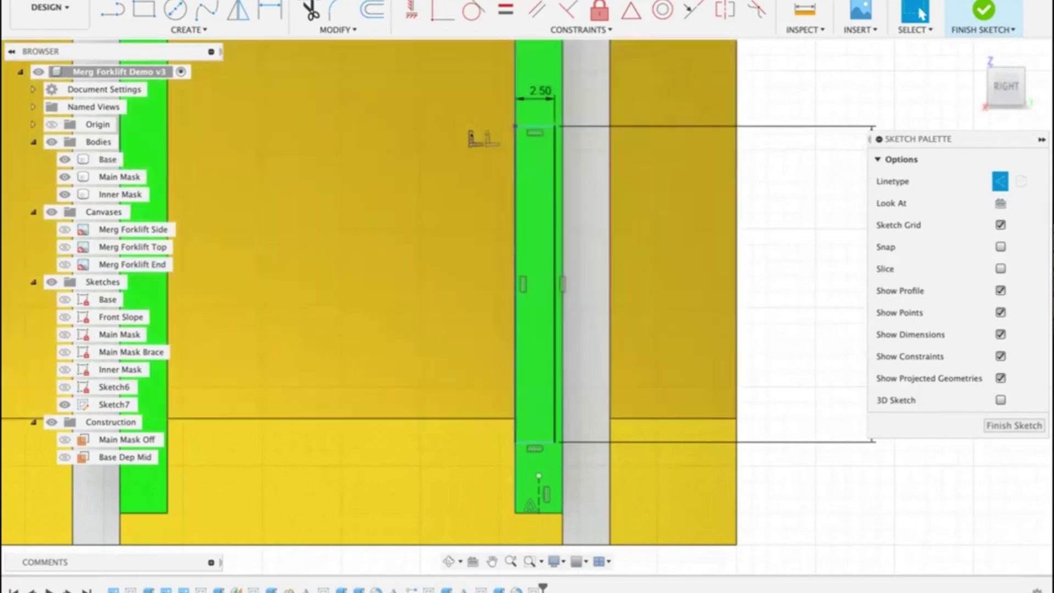
Step: Make the rectangle's bottom edge symmetric about the construction line
click(470, 159)
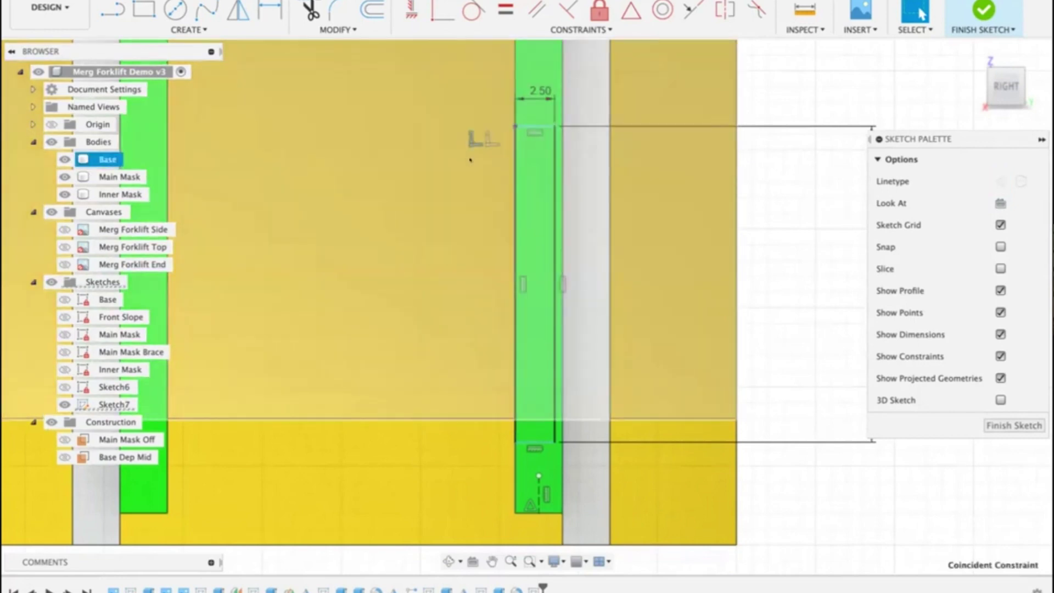
key(x)
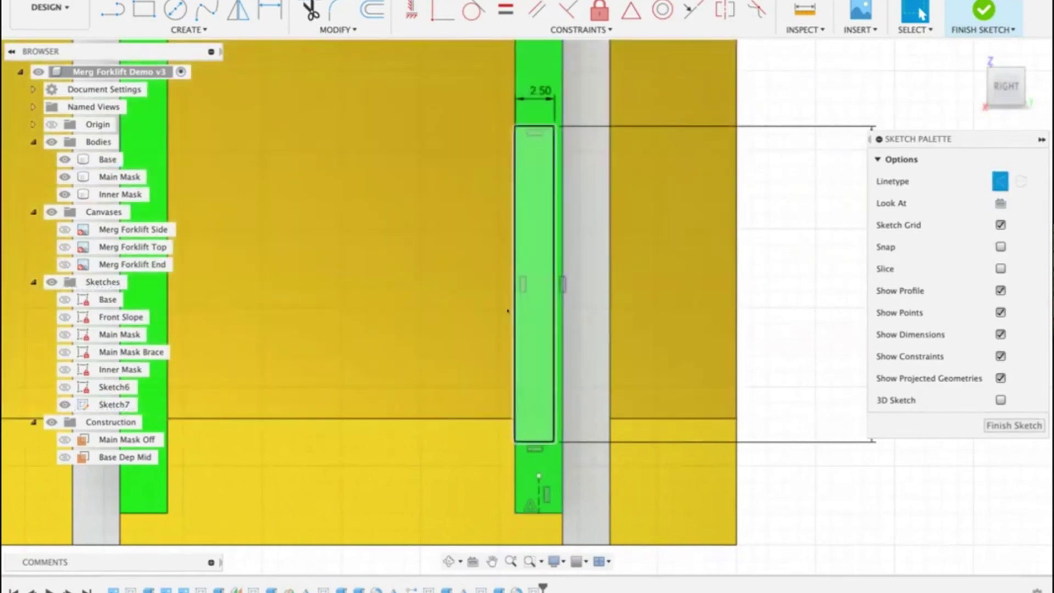
click(575, 286)
key(Escape)
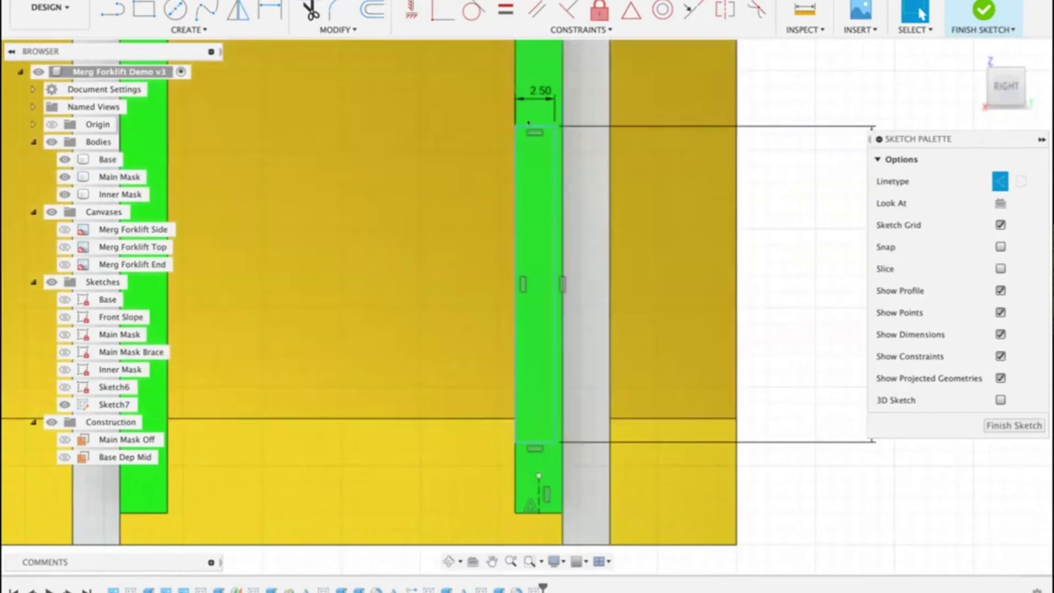
click(633, 275)
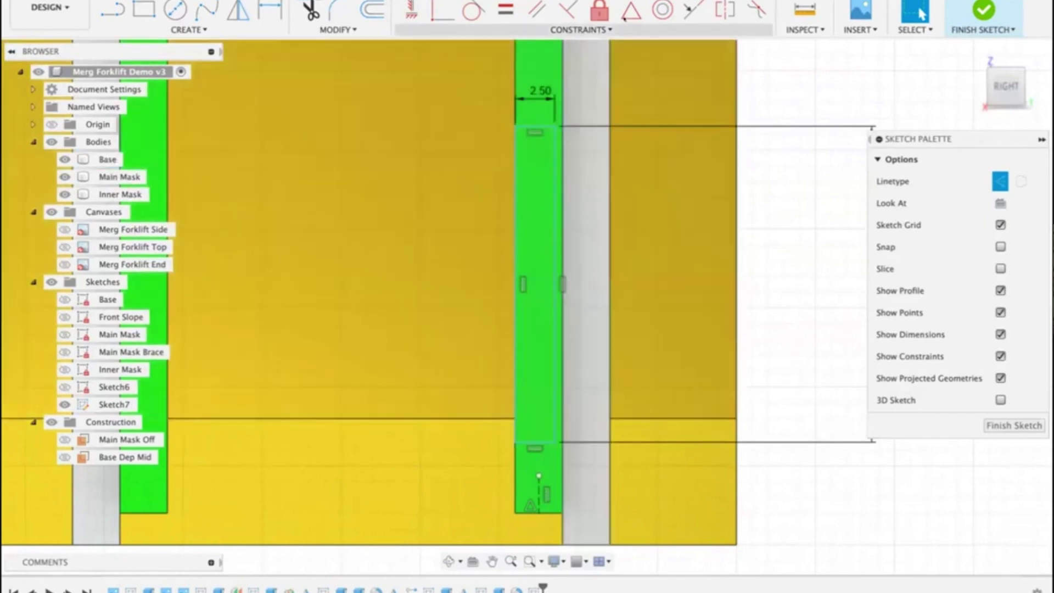
click(631, 11)
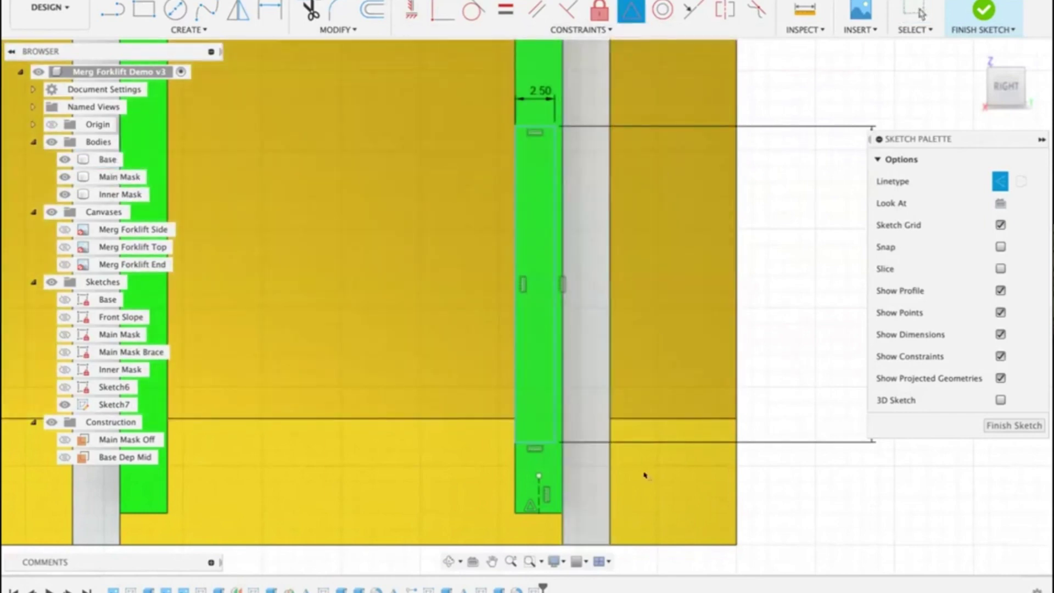
click(540, 439)
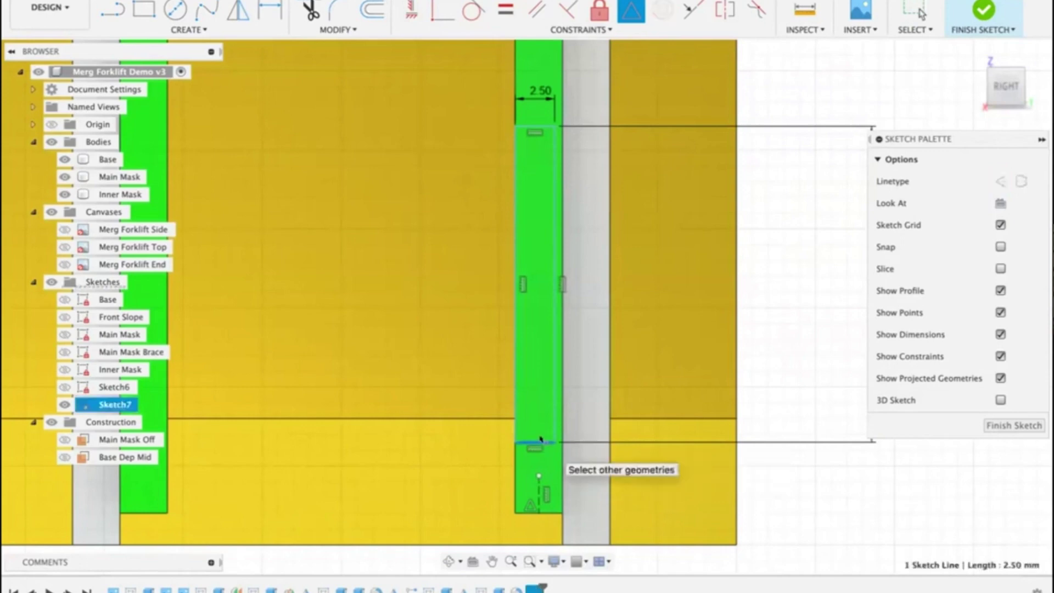
click(531, 470)
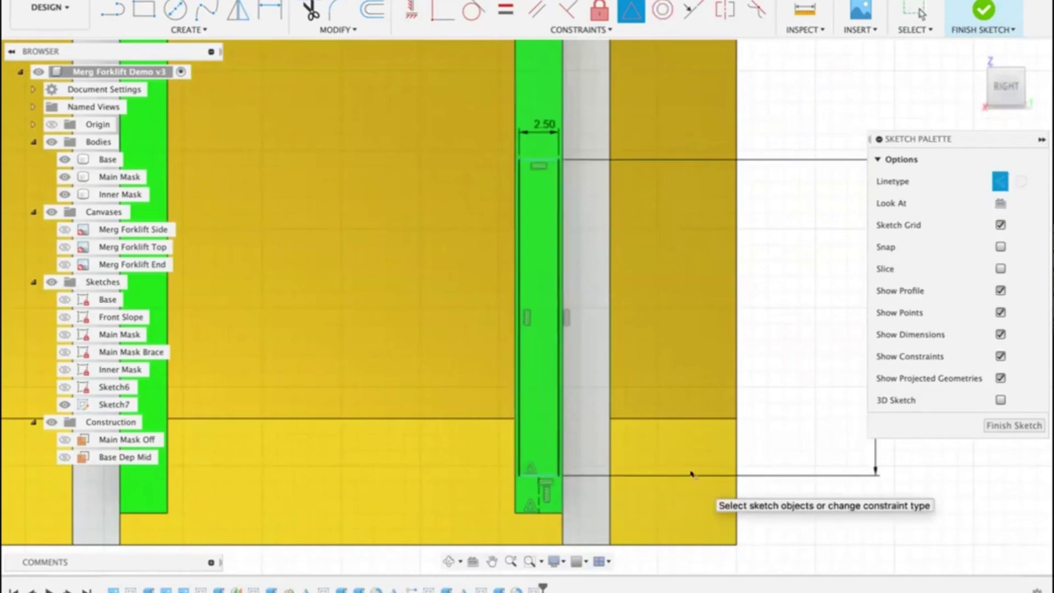
scroll(691, 472, up, 4)
scroll(691, 473, down, 3)
middle_drag(694, 470, 693, 353)
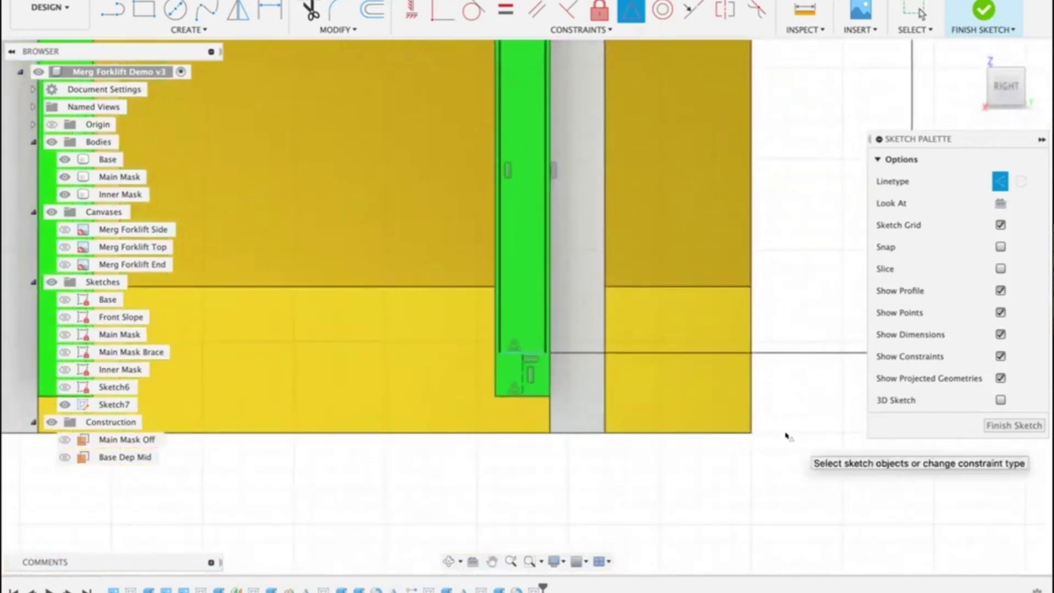
key(Escape)
Step: Dimension the construction line to 7 so the rectangle sits 7.00 above the base
click(521, 375)
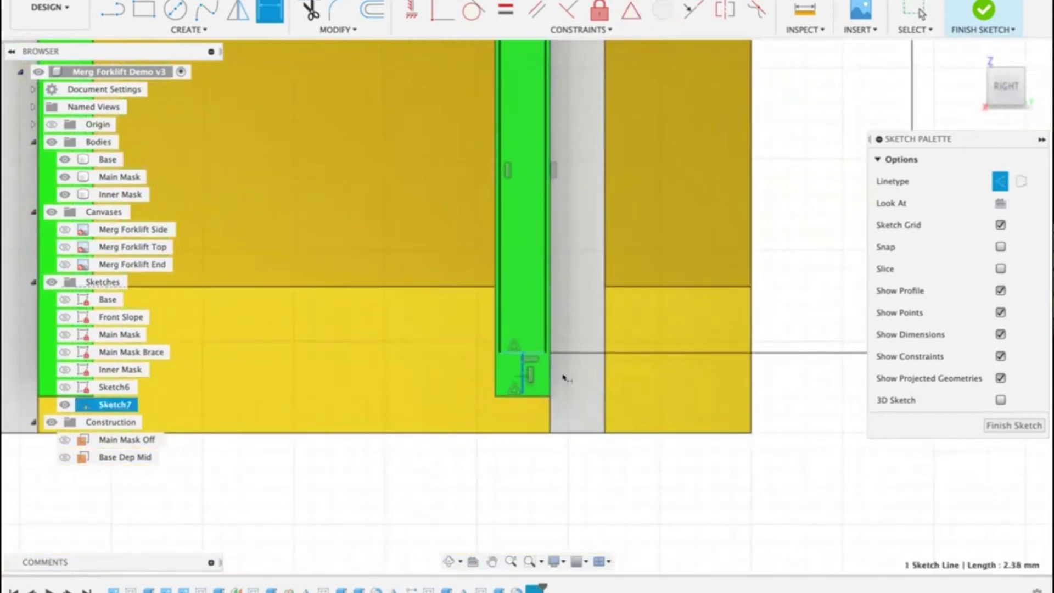
key(d)
click(827, 376)
text(7)
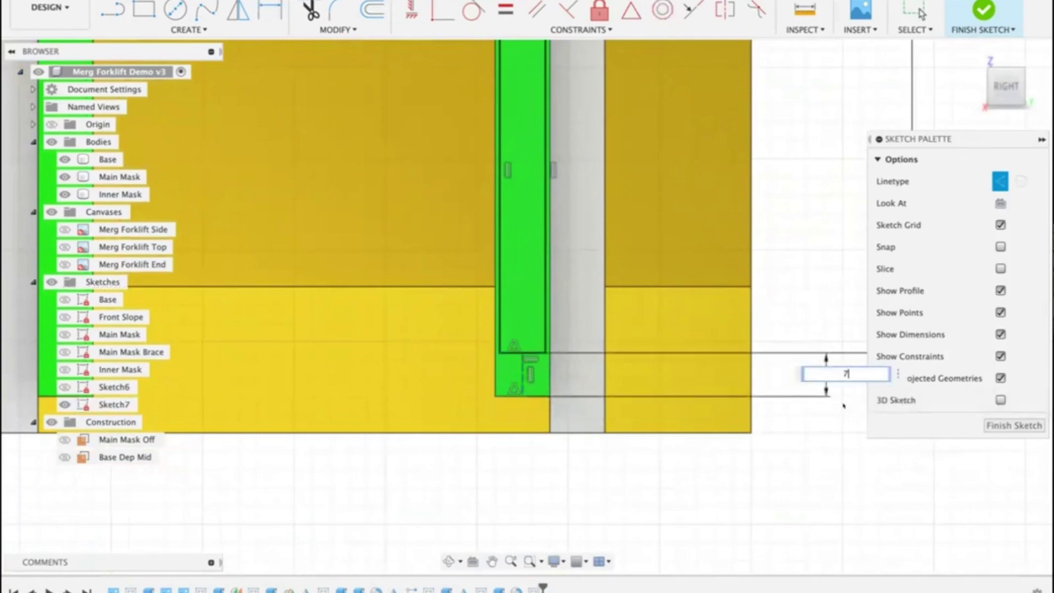
key(Return)
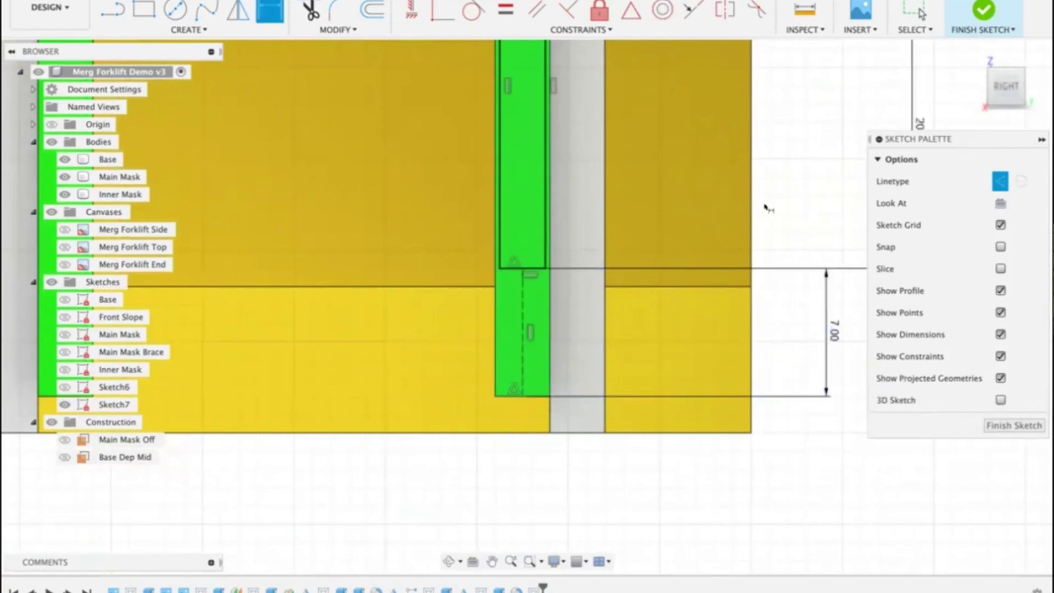
key(Escape)
scroll(764, 206, down, 5)
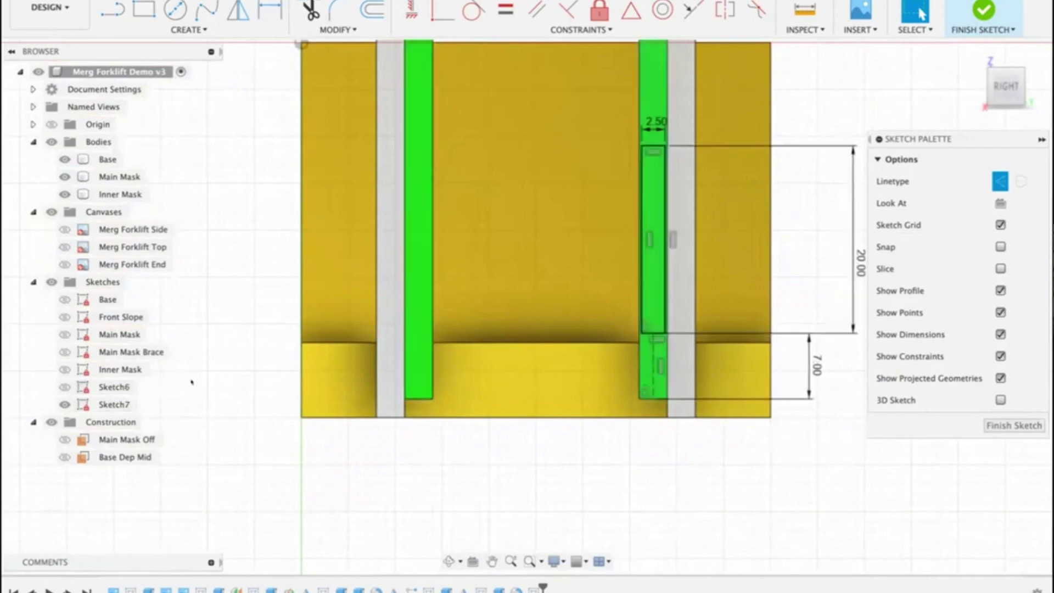
Step: Rename Sketch6 to 'Inner Mask Top Brace'
right_click(113, 384)
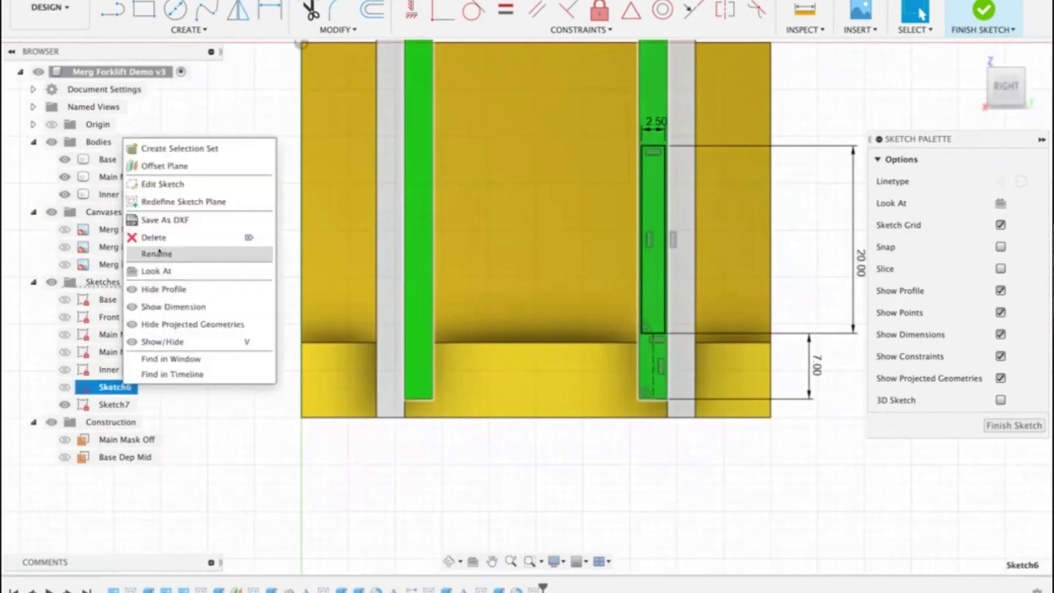
click(159, 252)
text(I)
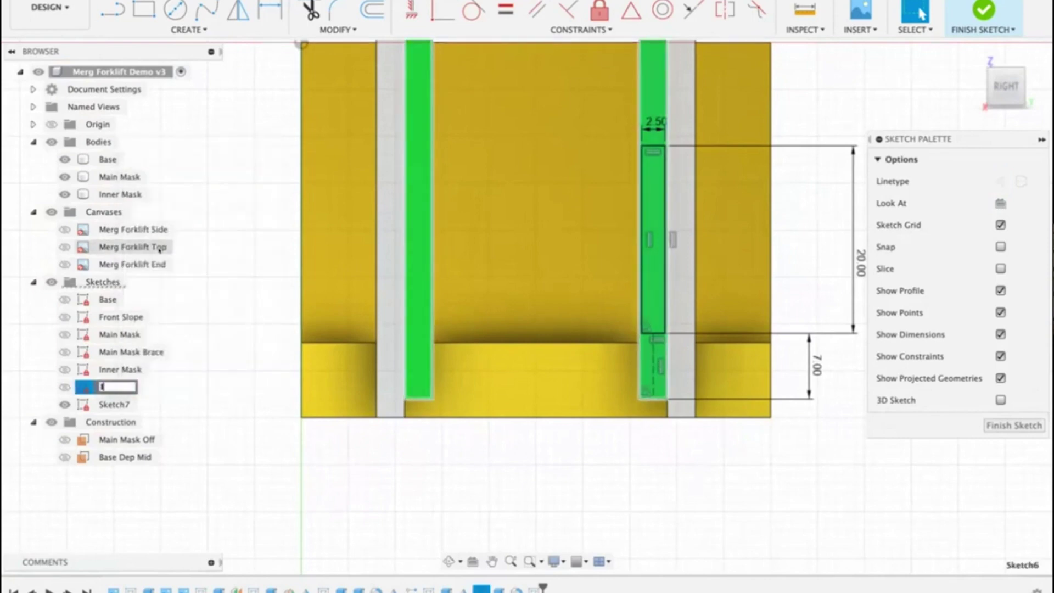
text(nner Mask T)
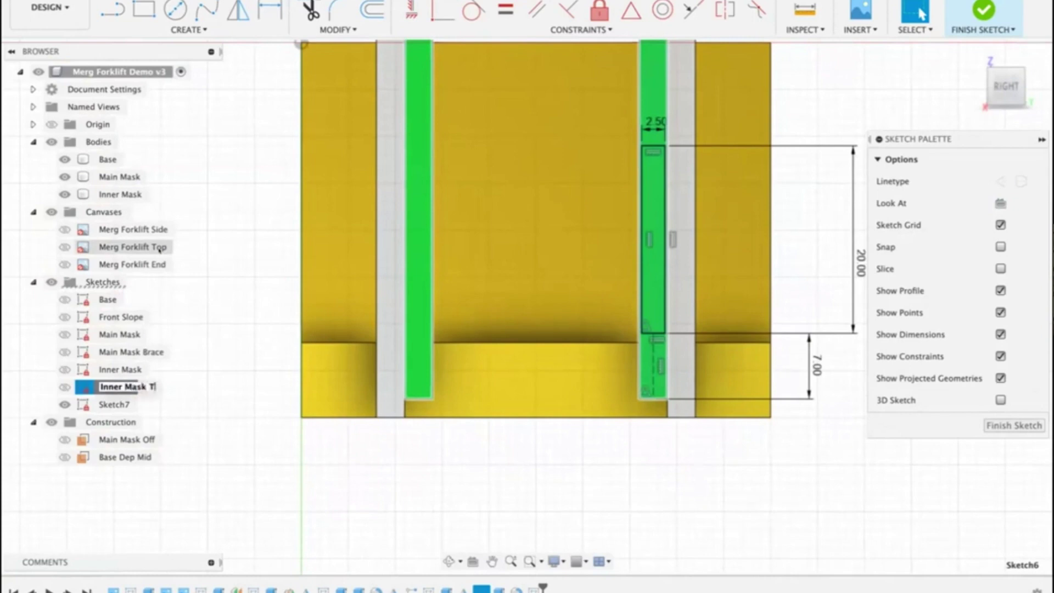
text(op Brace)
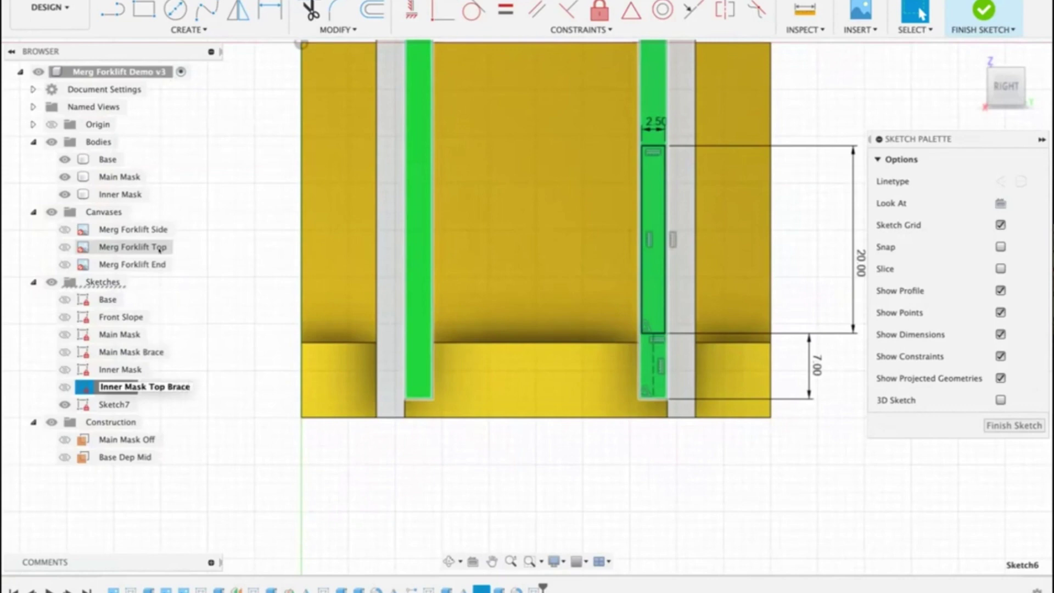
key(Return)
Step: Rename Sketch7 to 'Fork Plate Standoff'
double_click(113, 405)
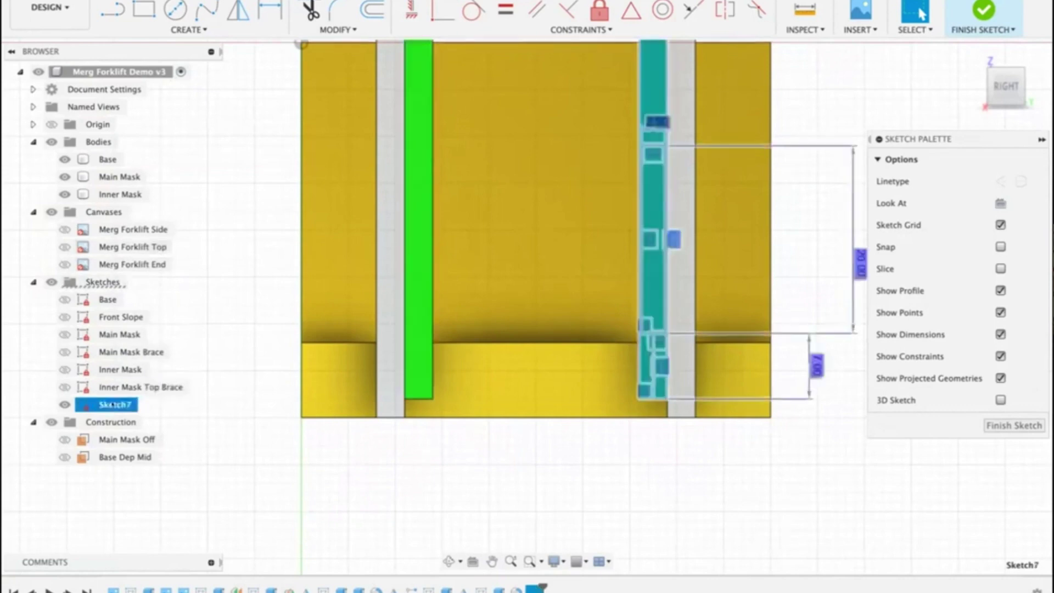
right_click(115, 406)
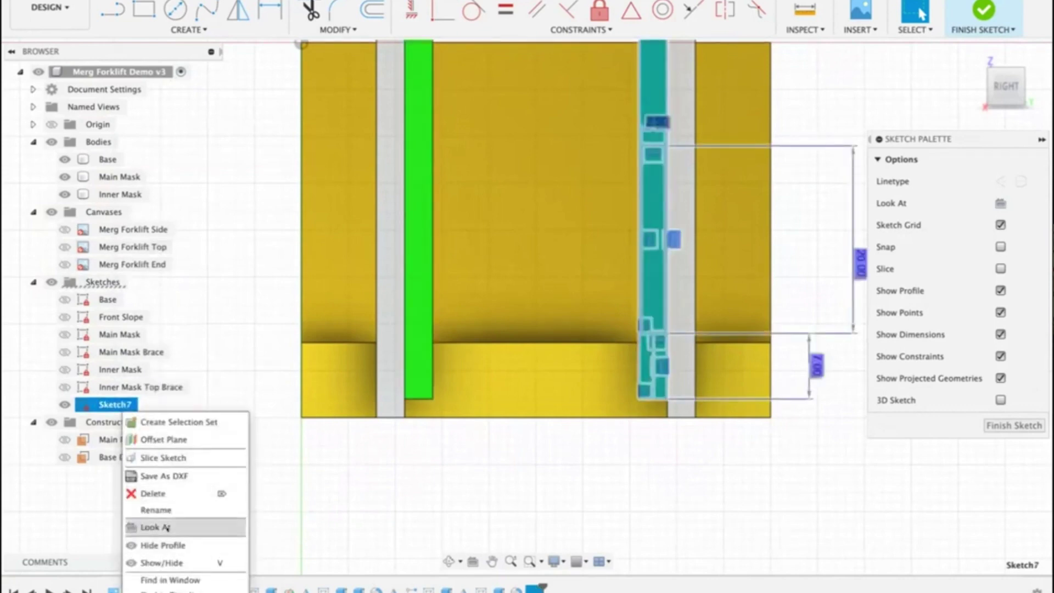
click(154, 509)
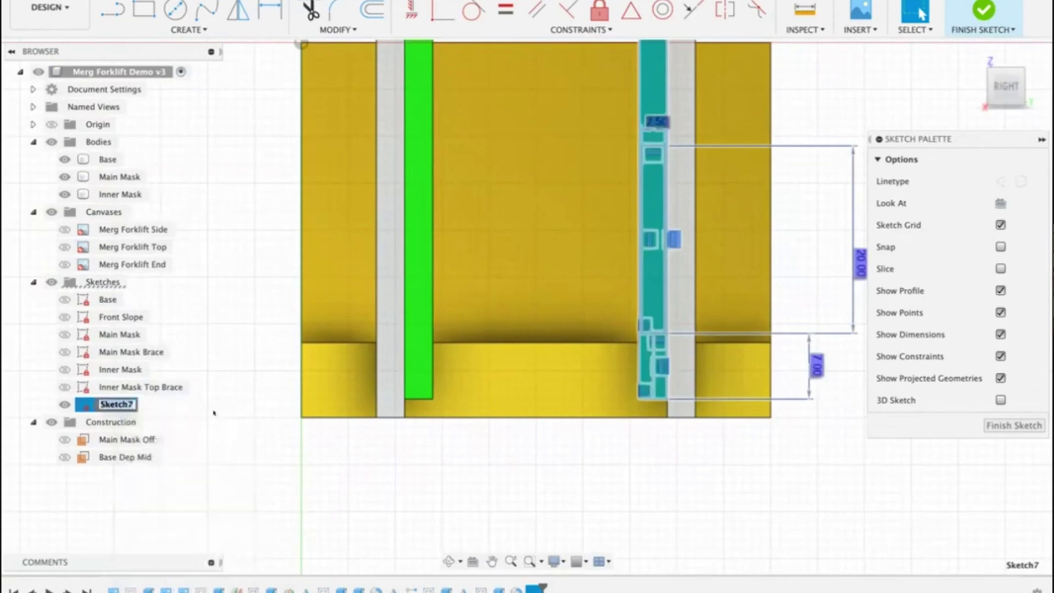
text(Fork Plate Stando)
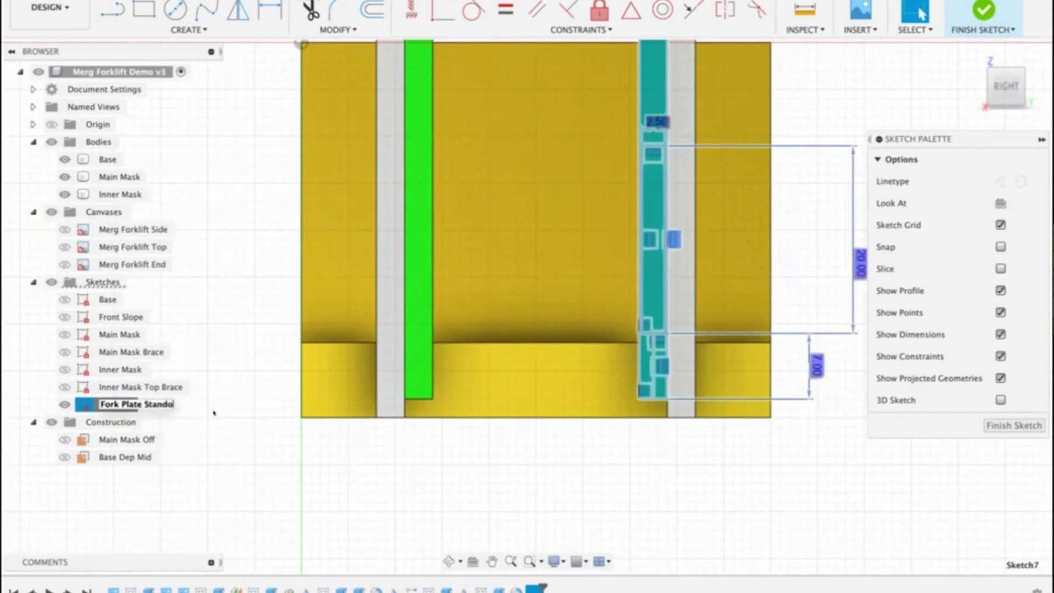
text(ff)
key(Return)
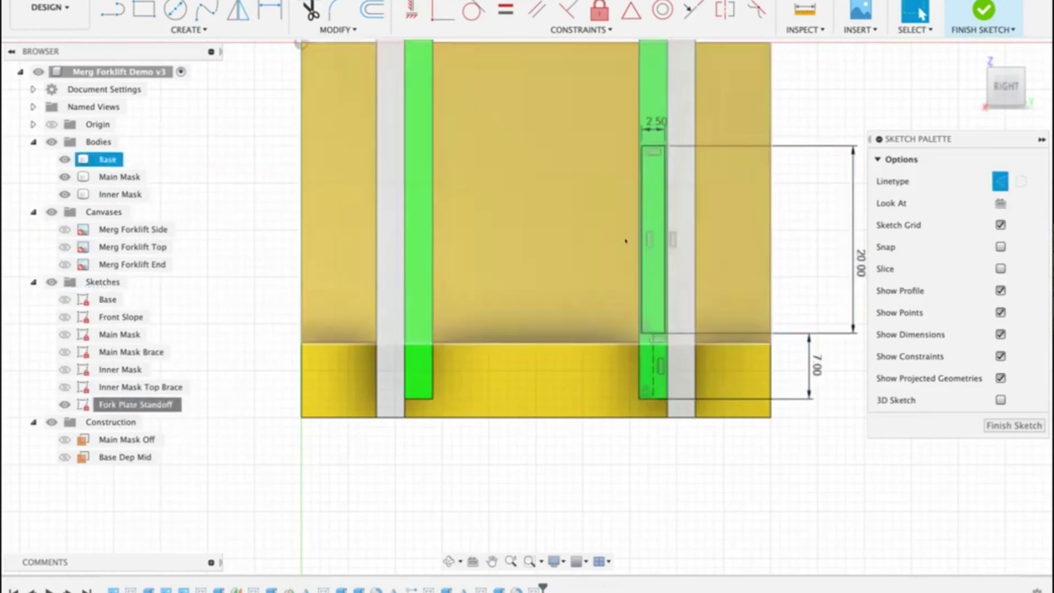
scroll(694, 262, down, 3)
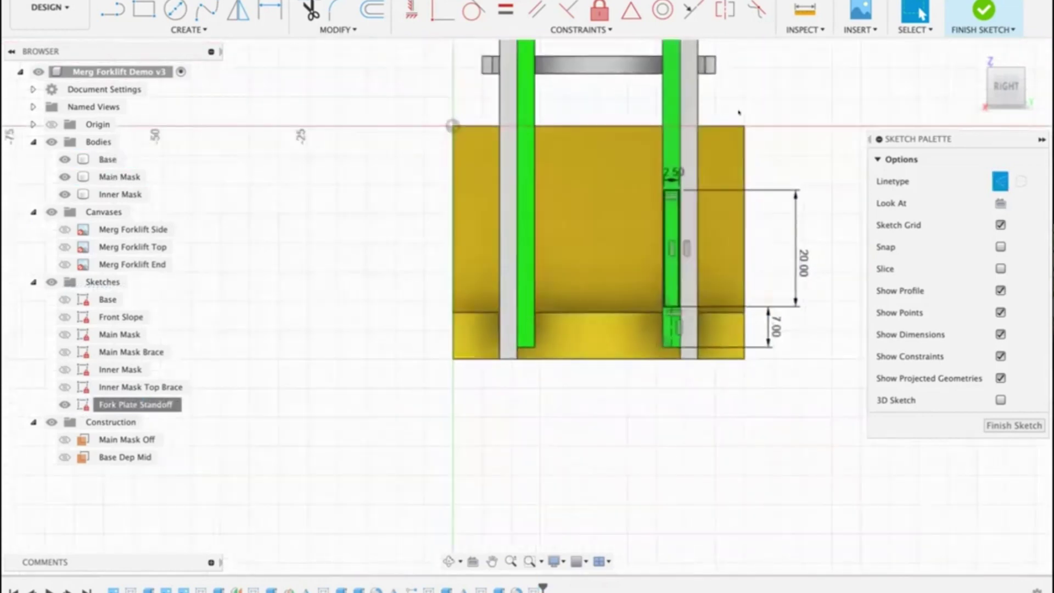
Step: Extrude the standoff profile 4 mm as a New Body, creating Body6
key(e)
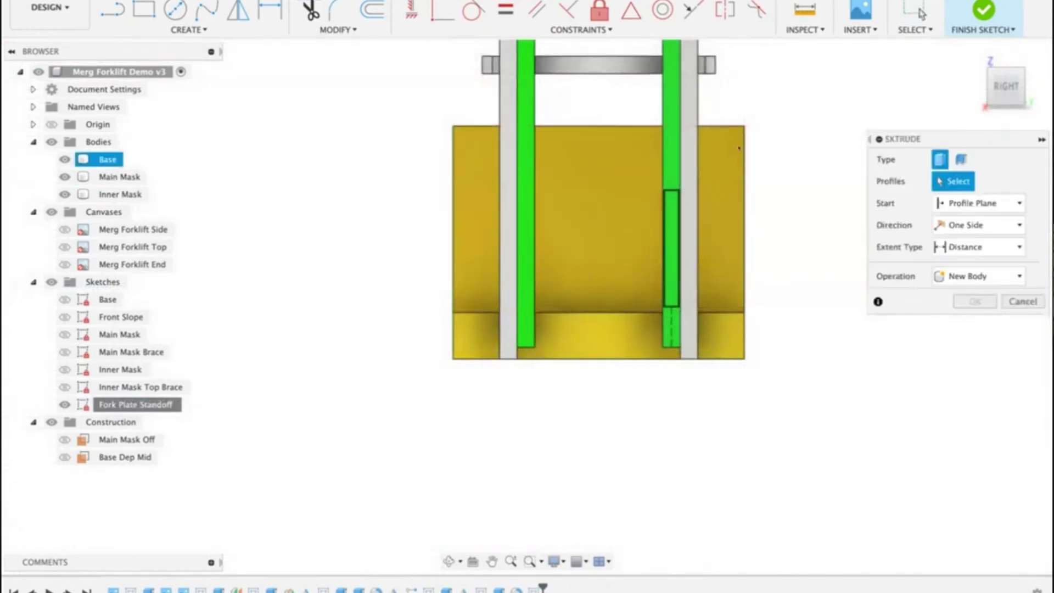
click(669, 204)
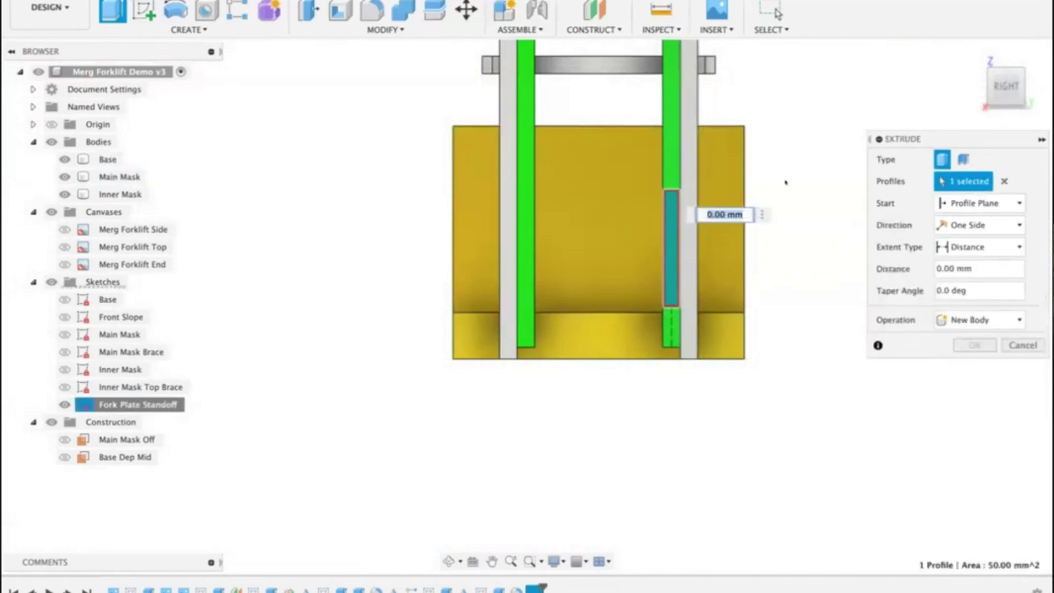
click(979, 85)
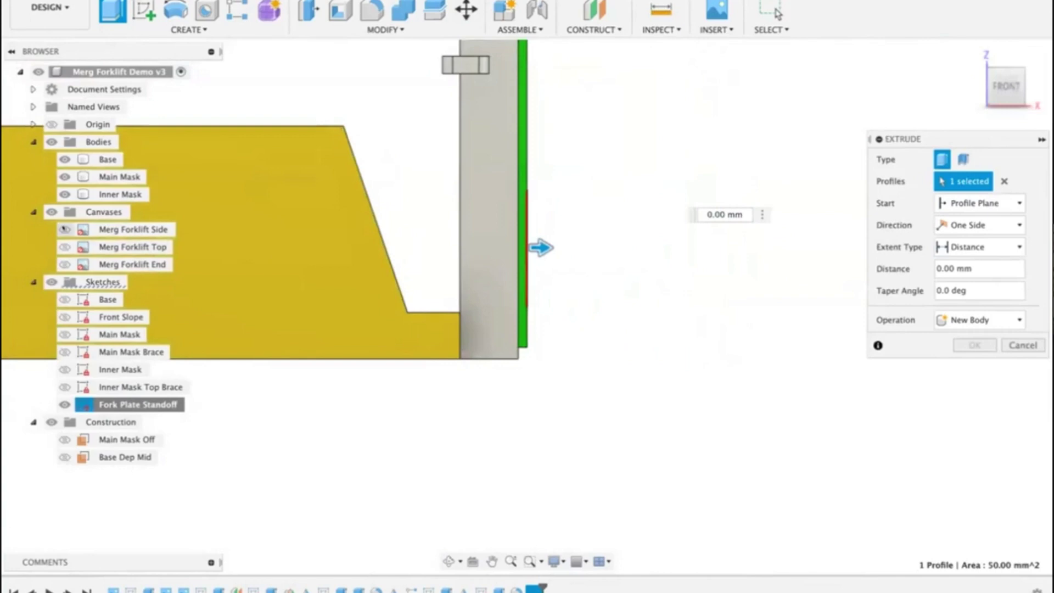
click(120, 194)
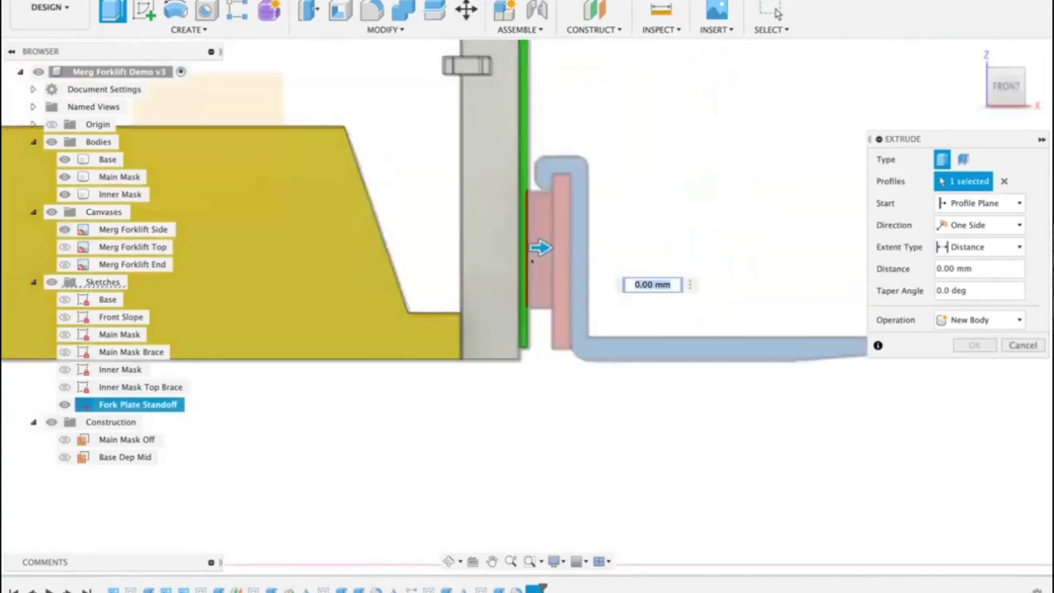
drag(538, 247, 563, 247)
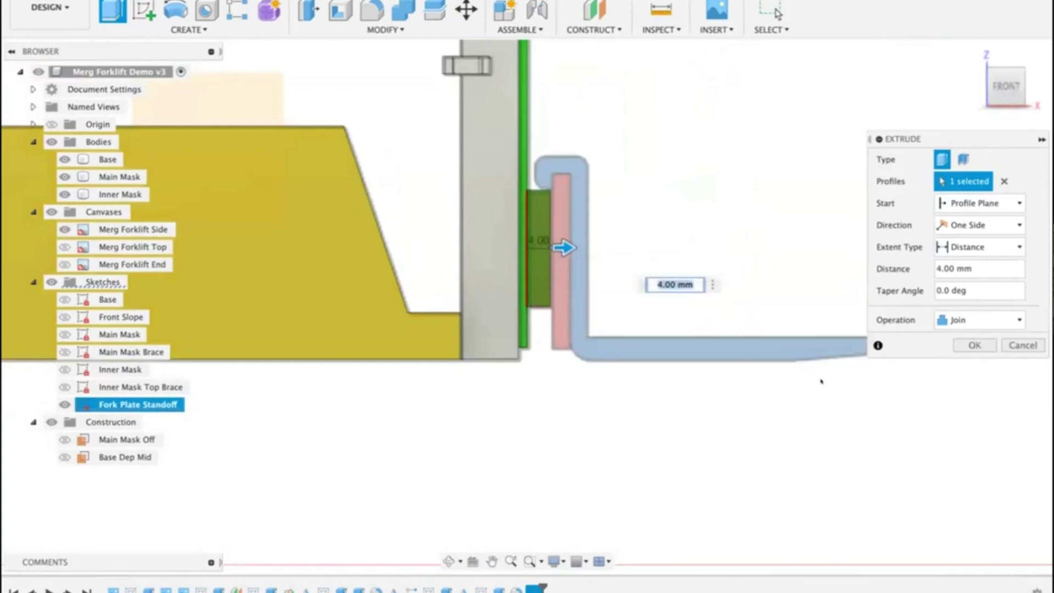
click(1009, 320)
click(986, 380)
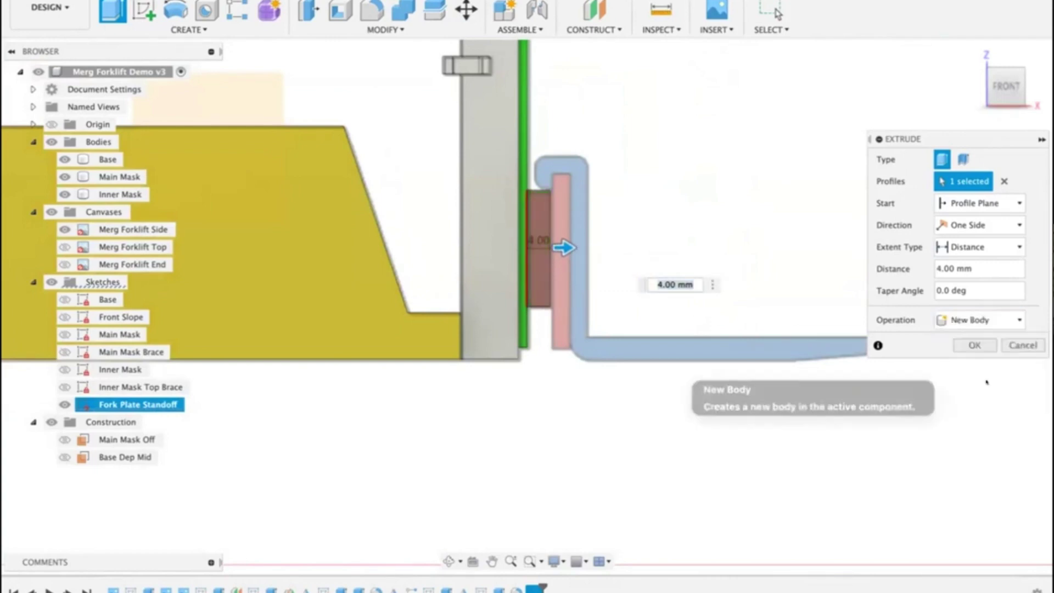
click(974, 344)
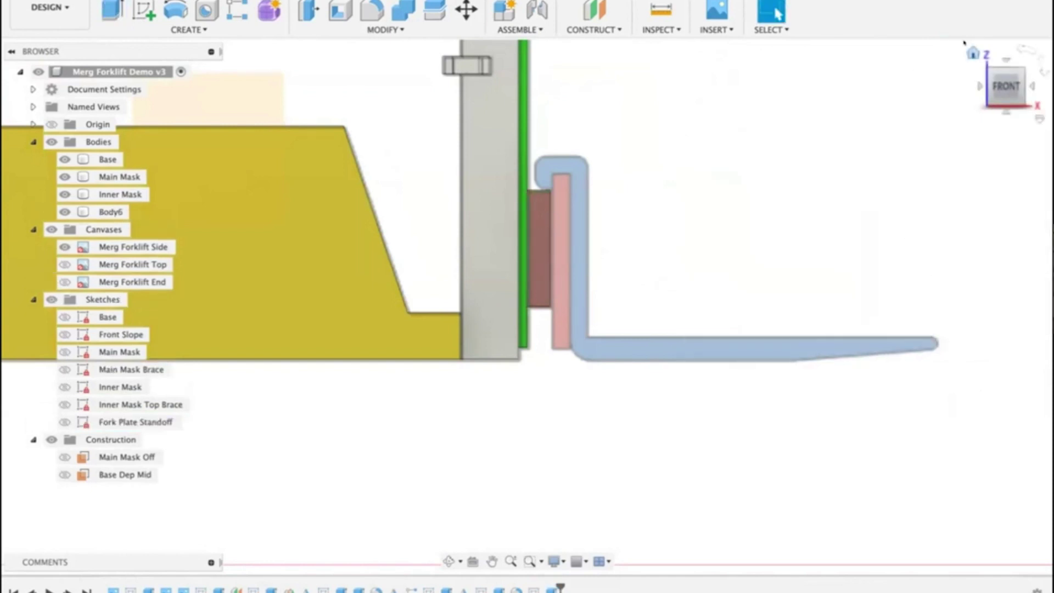
click(1021, 70)
Step: Hide the Merg Forklift Side canvas and orbit to an angled view of Body6
click(1009, 96)
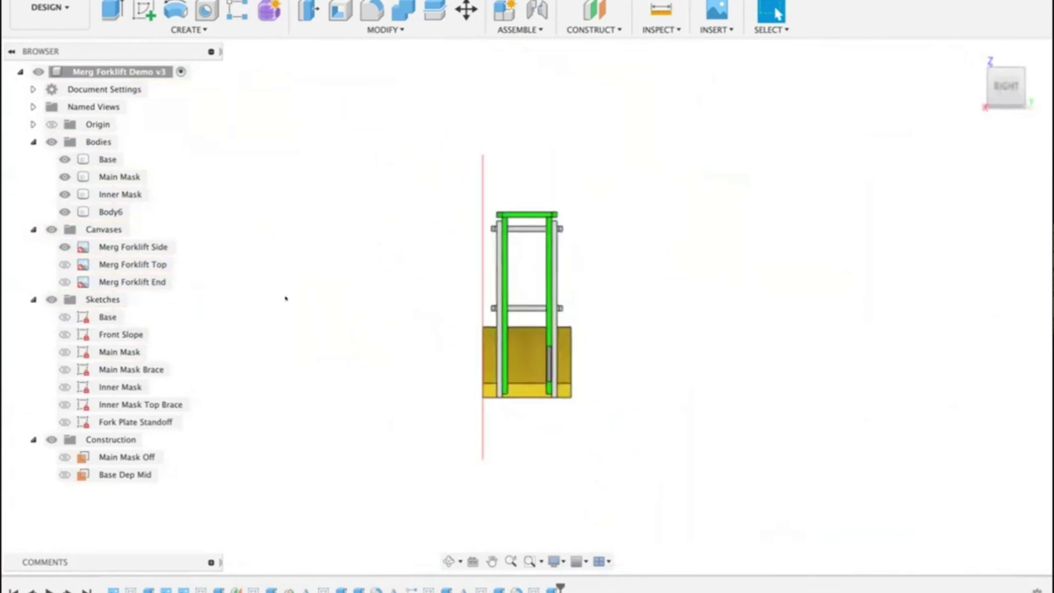
click(65, 247)
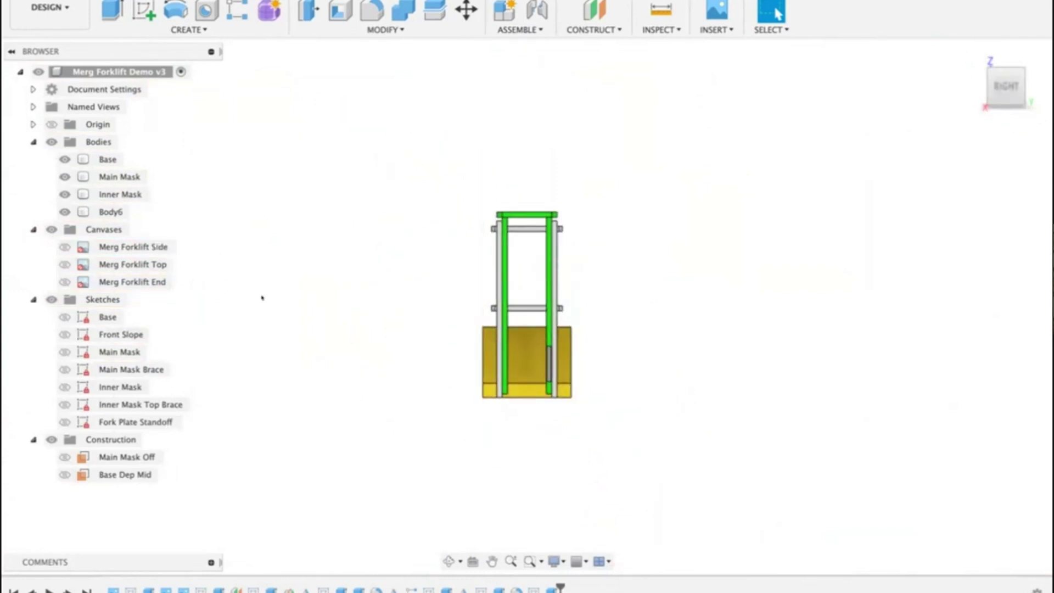
click(110, 212)
scroll(542, 356, up, 5)
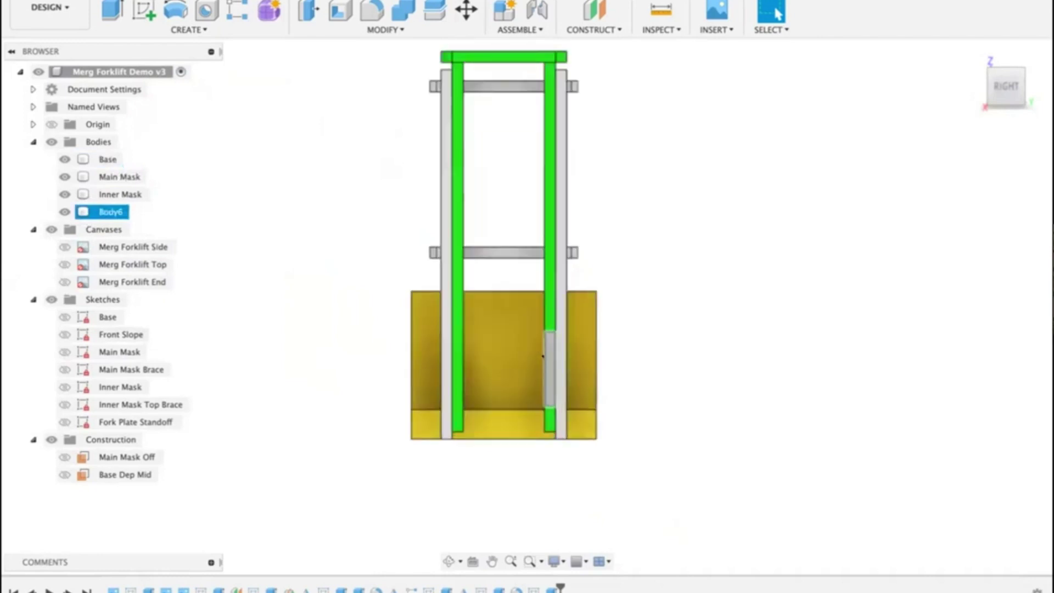
click(693, 322)
shift+middle_drag(694, 322, 716, 319)
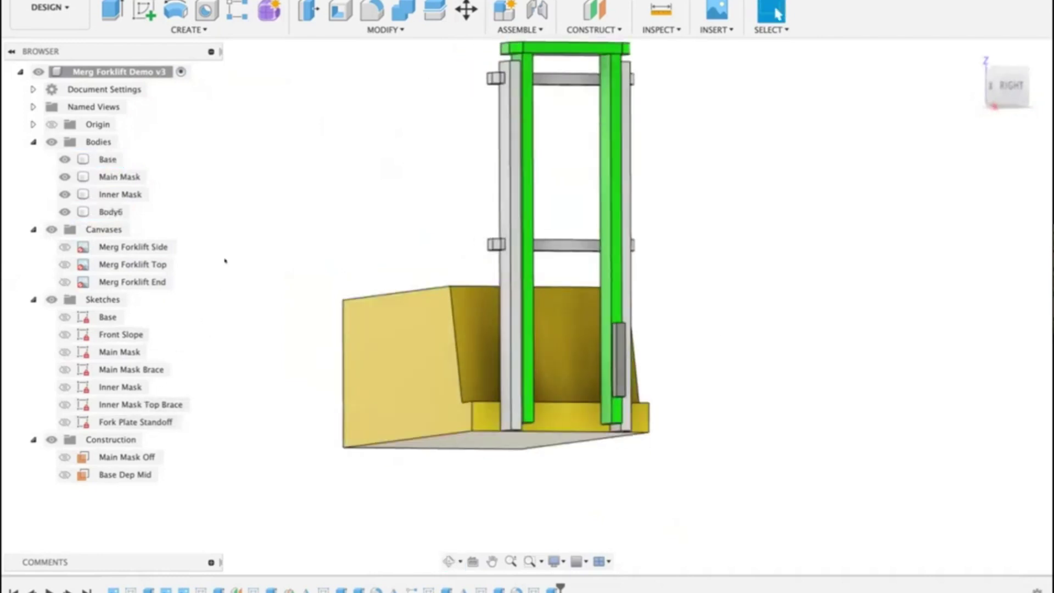
Step: Rename Body6 to 'Fork Plate'
right_click(116, 213)
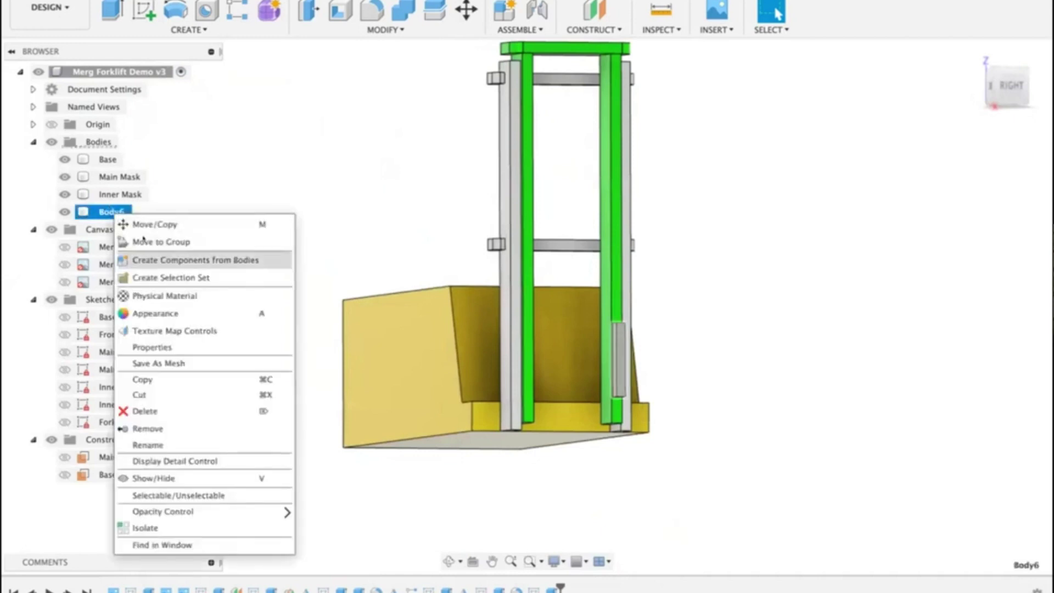
click(147, 443)
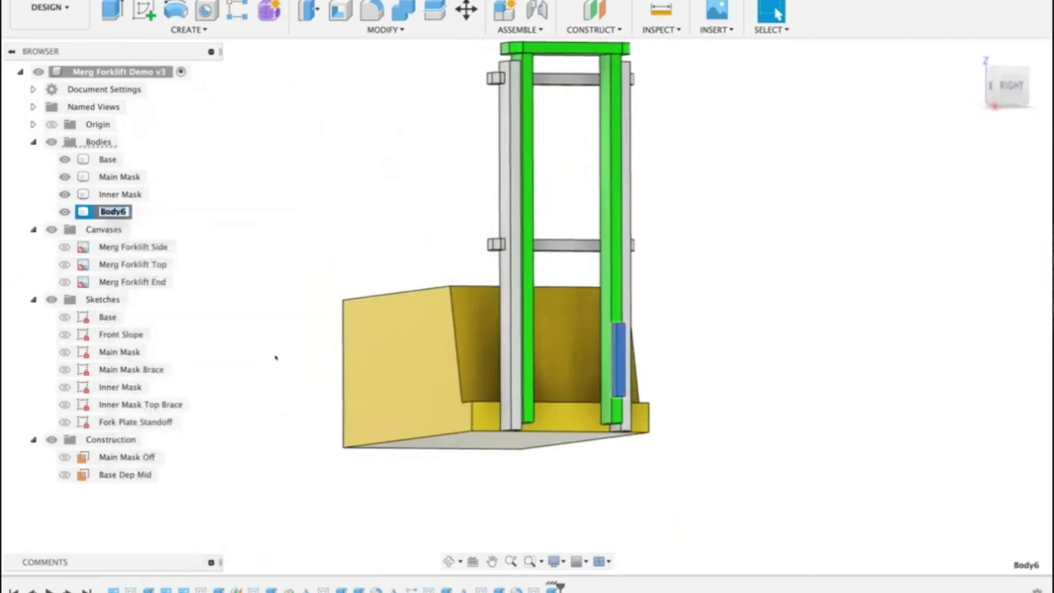
text(Fork Plate)
click(275, 249)
Step: Apply the Anodized Glossy (Blue) appearance to the Fork Plate body
right_click(130, 209)
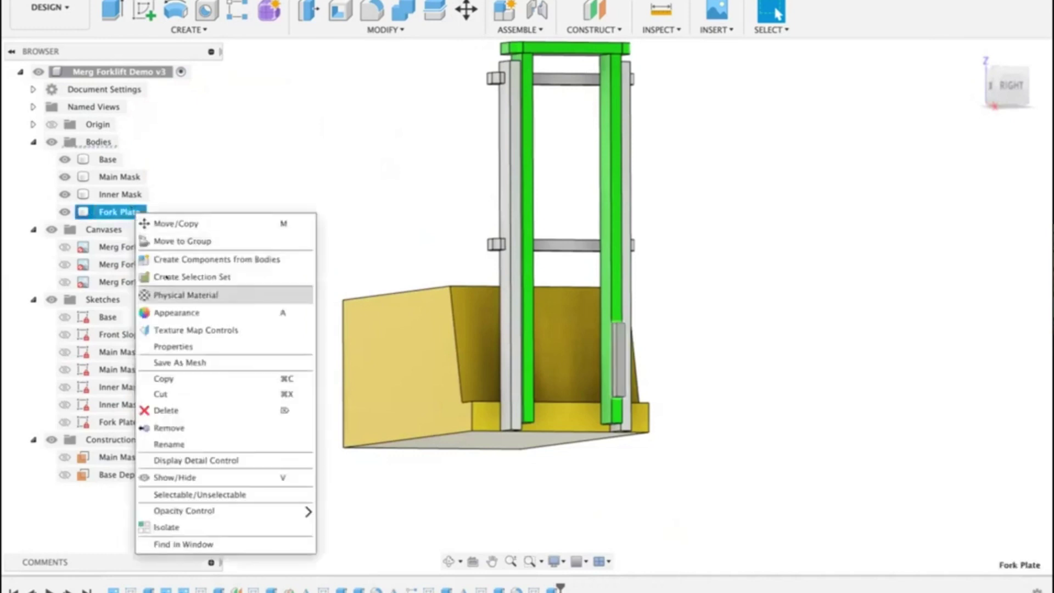
click(798, 227)
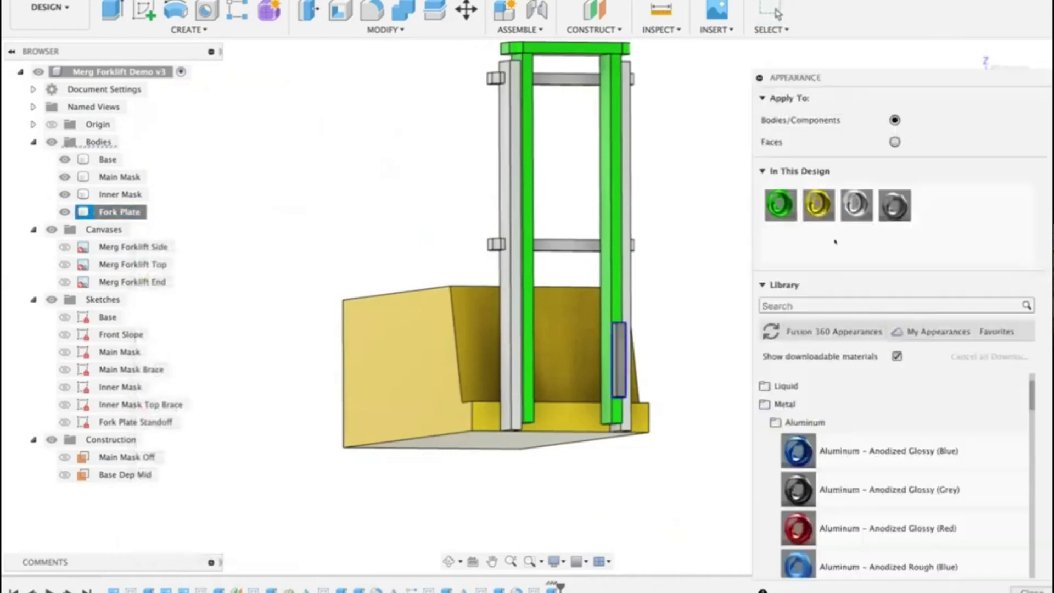
drag(797, 450, 623, 378)
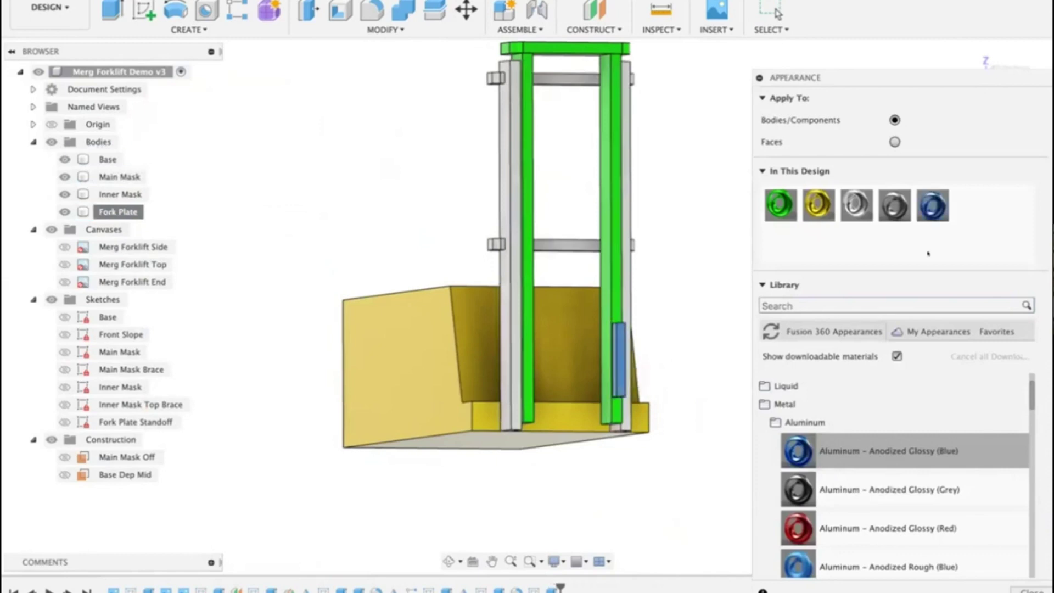
Step: Recolour the applied appearance to red (240, 12, 20)
right_click(933, 213)
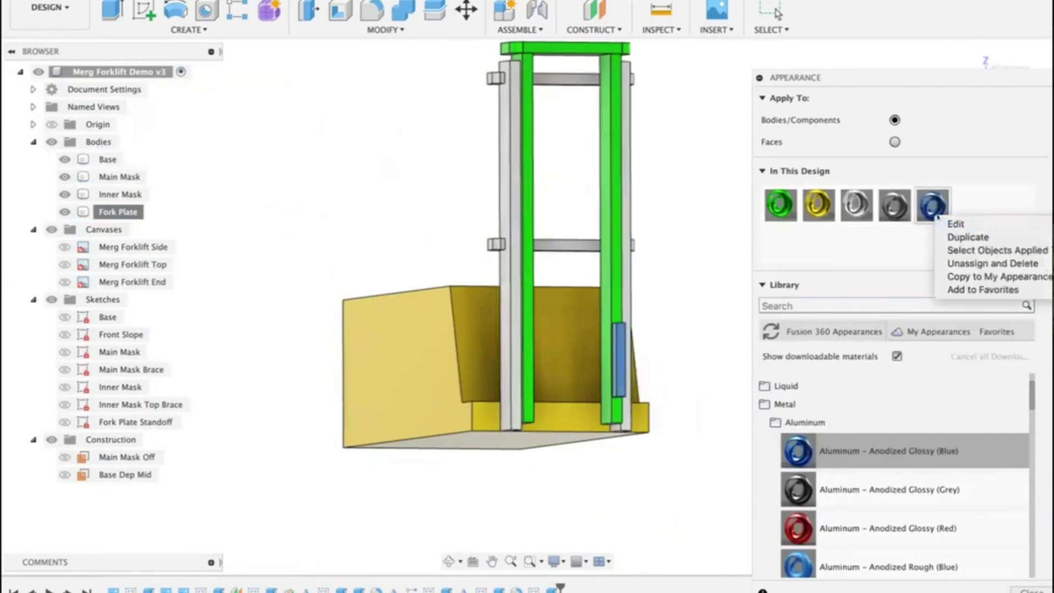
click(947, 222)
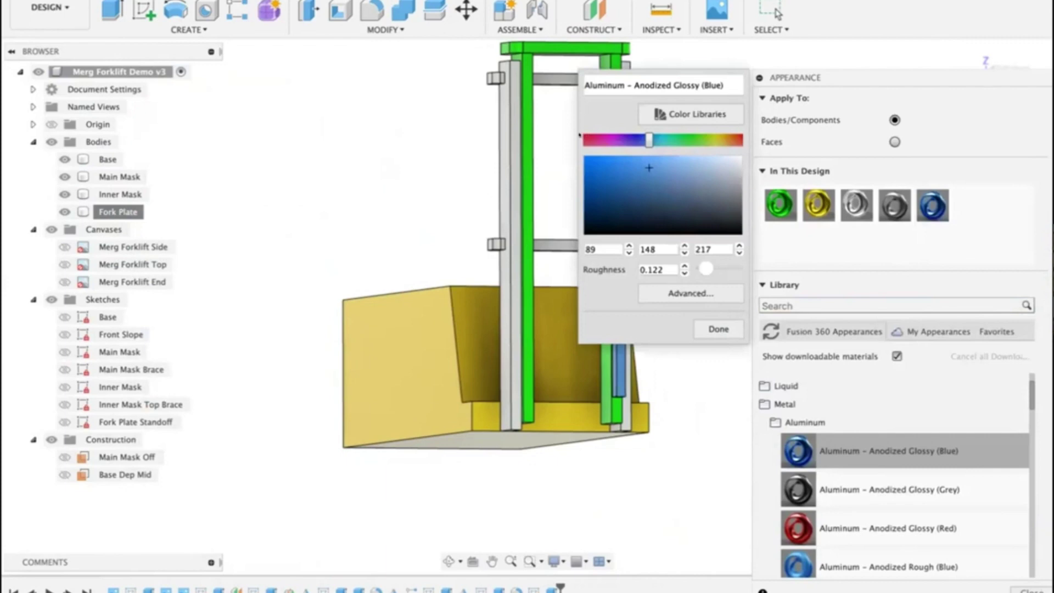
click(586, 139)
click(591, 164)
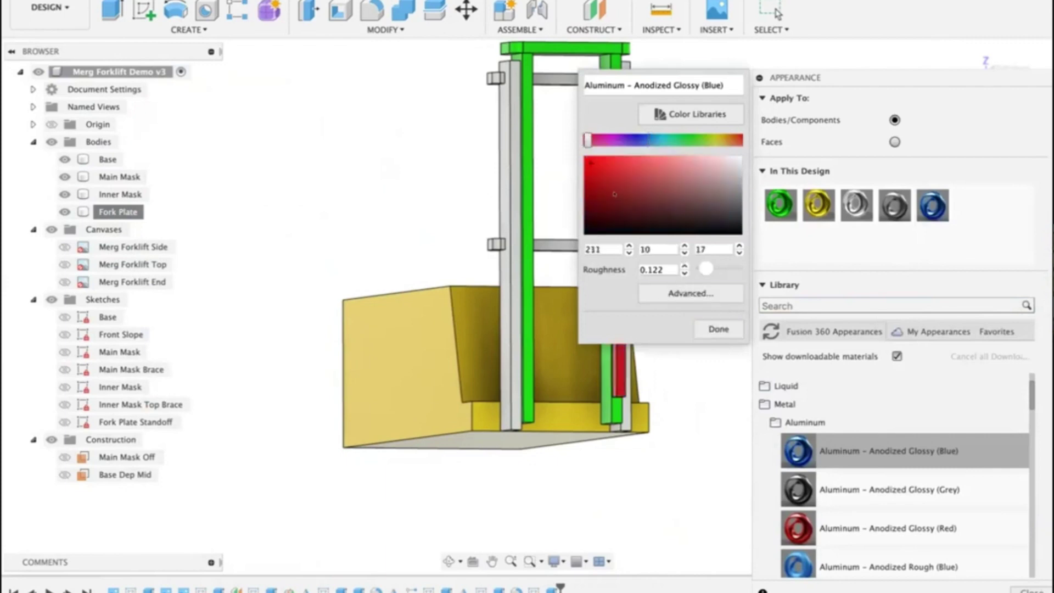
click(592, 160)
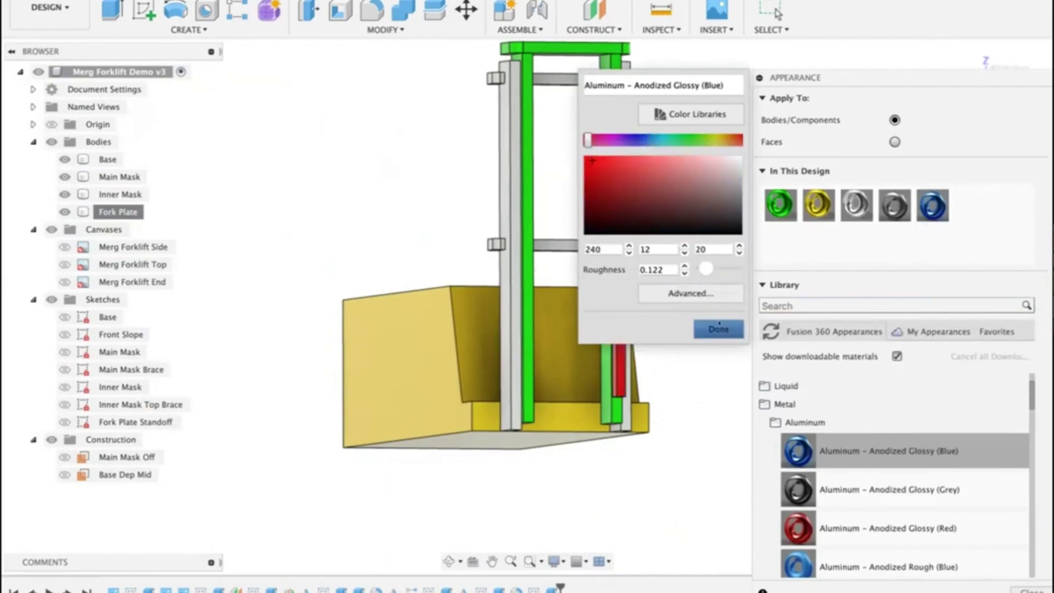
click(719, 328)
key(Escape)
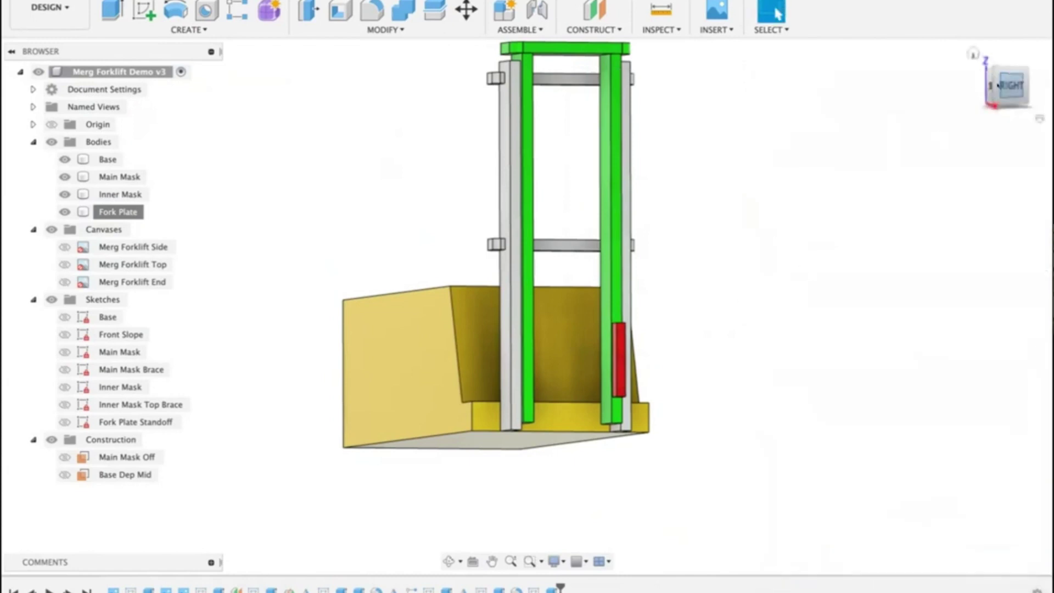
click(1008, 87)
click(566, 377)
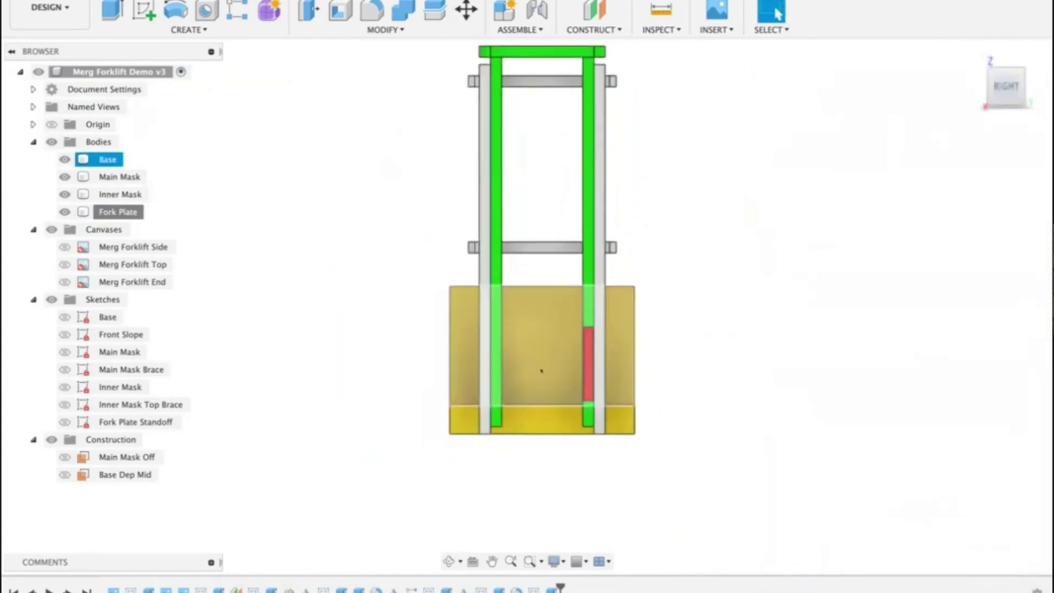
Step: Mirror the fork plate extrusion across the Base Dep Mid plane and view from the right
click(417, 264)
click(189, 30)
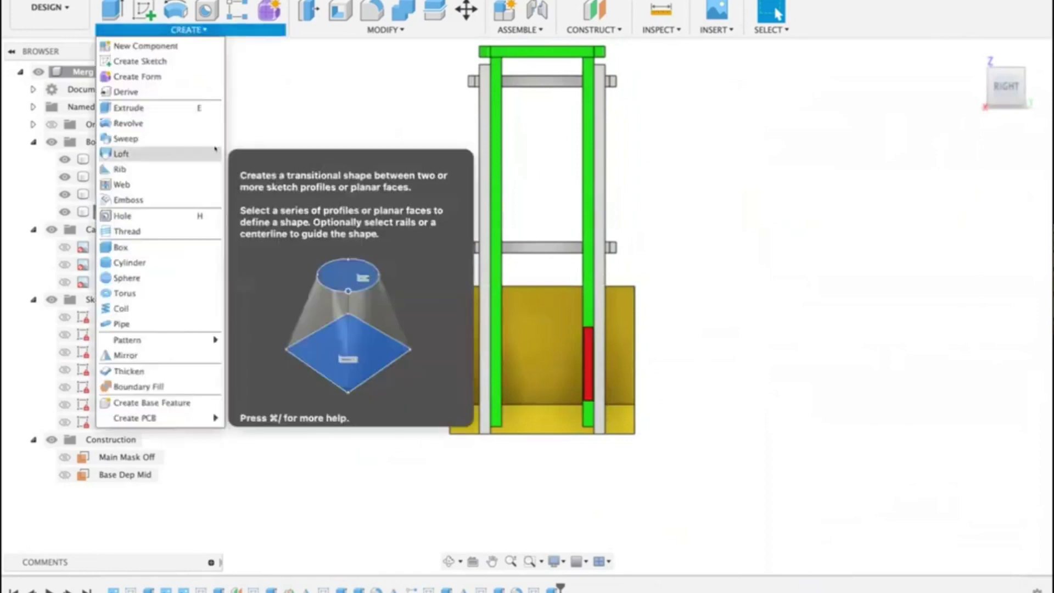
click(213, 355)
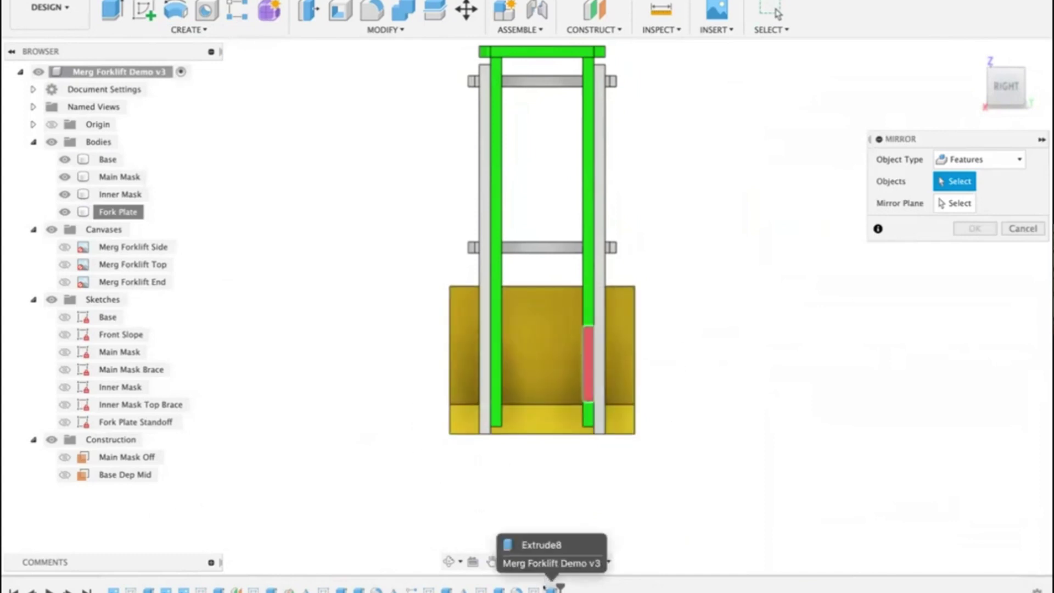
click(550, 587)
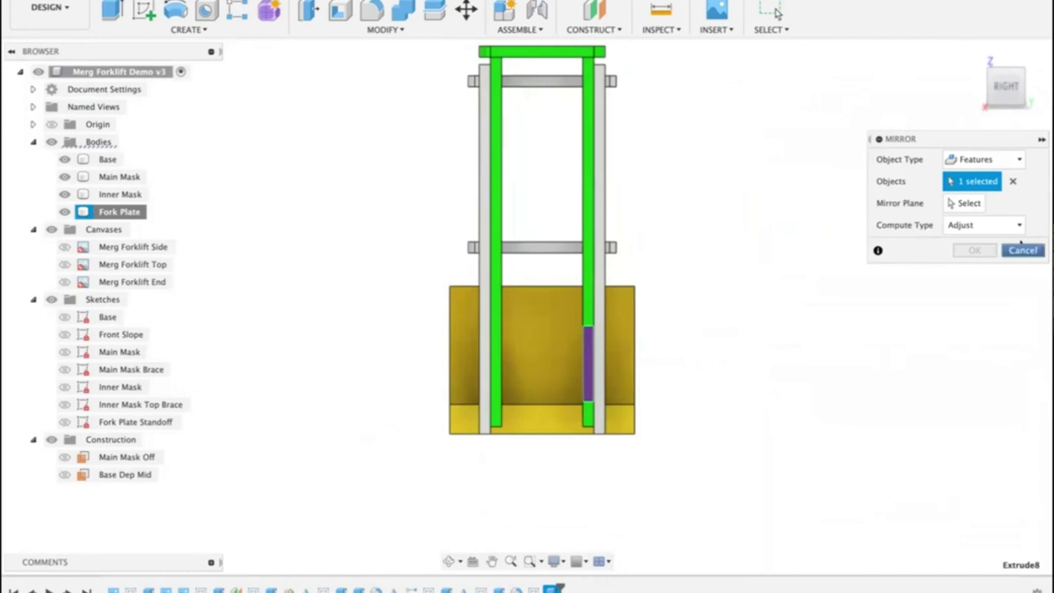
click(964, 203)
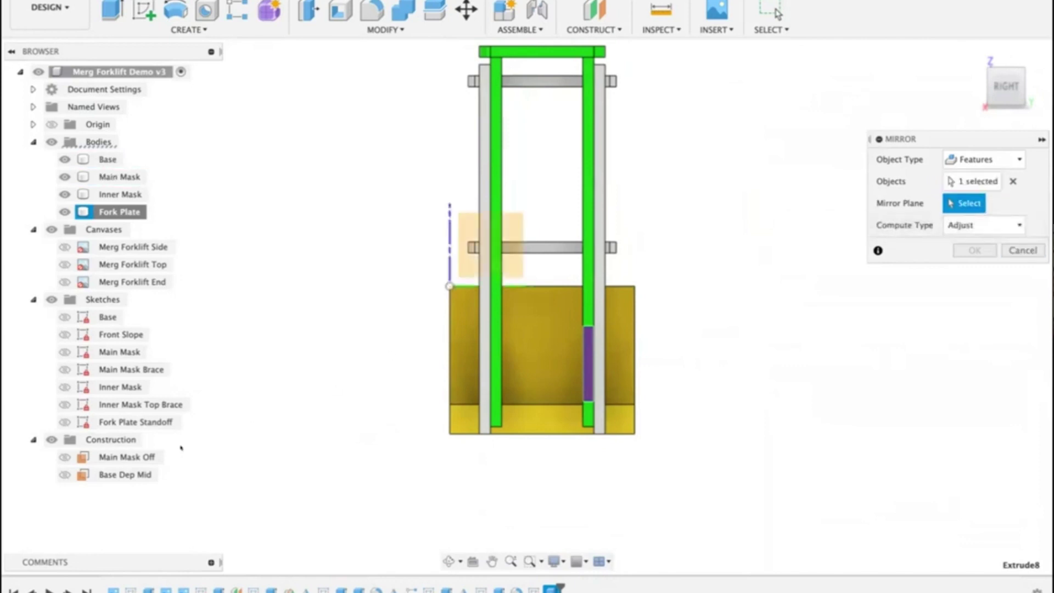
click(121, 475)
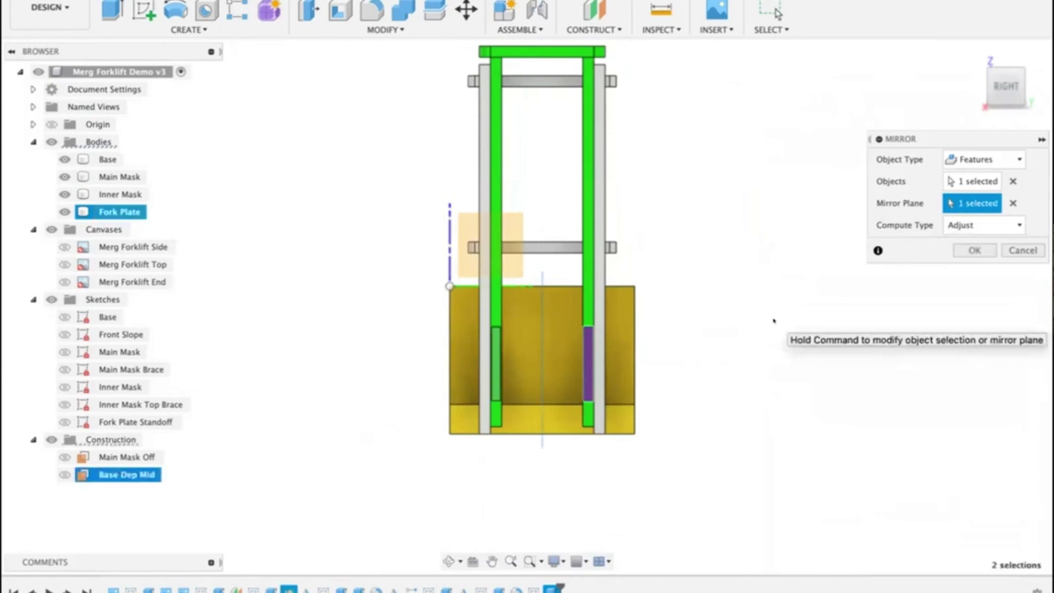
shift+scroll(833, 320, left, 5)
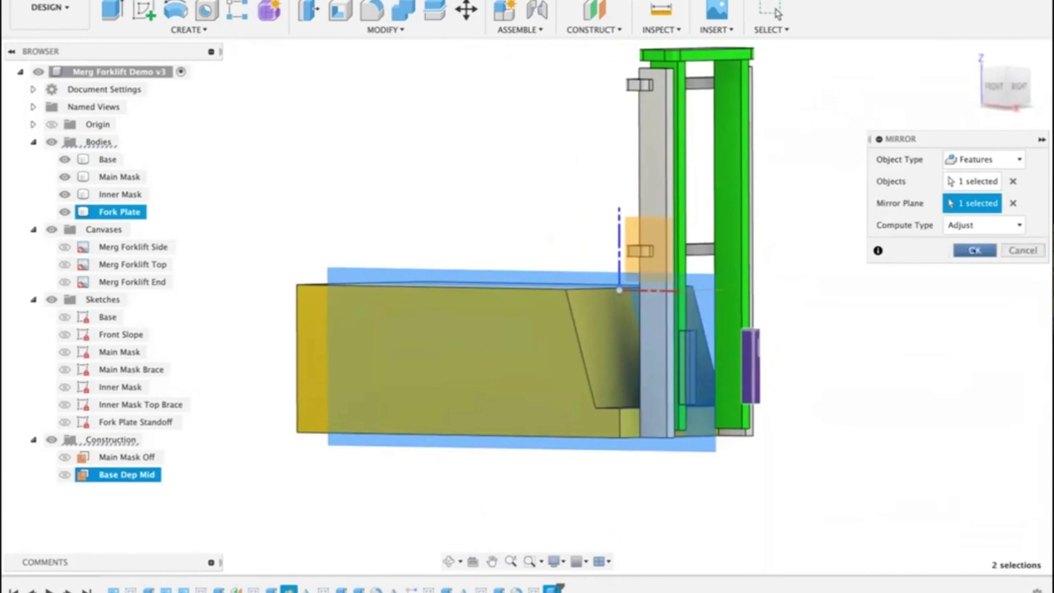
click(974, 251)
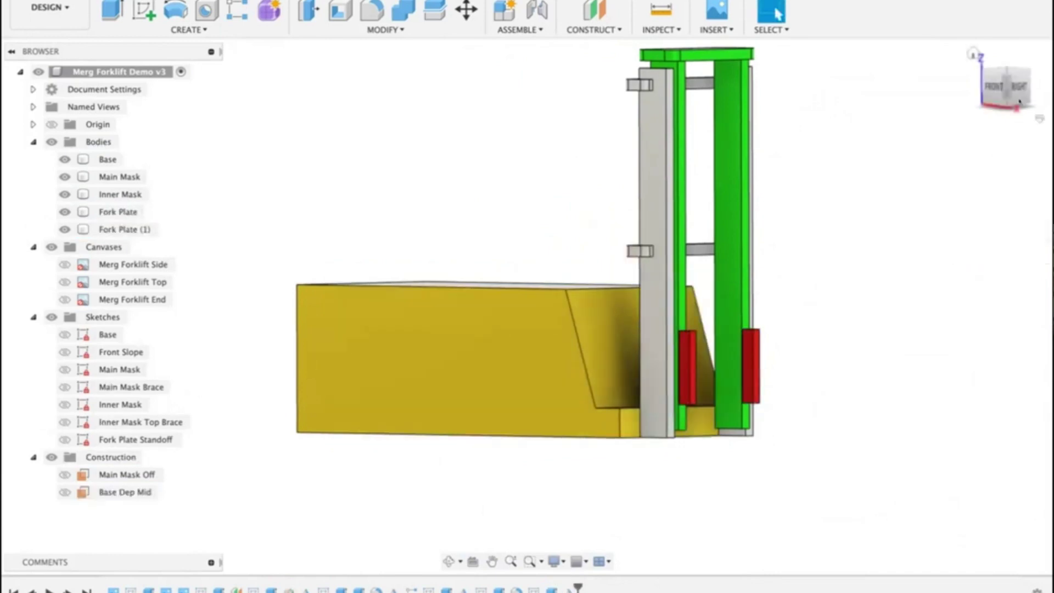
click(1016, 87)
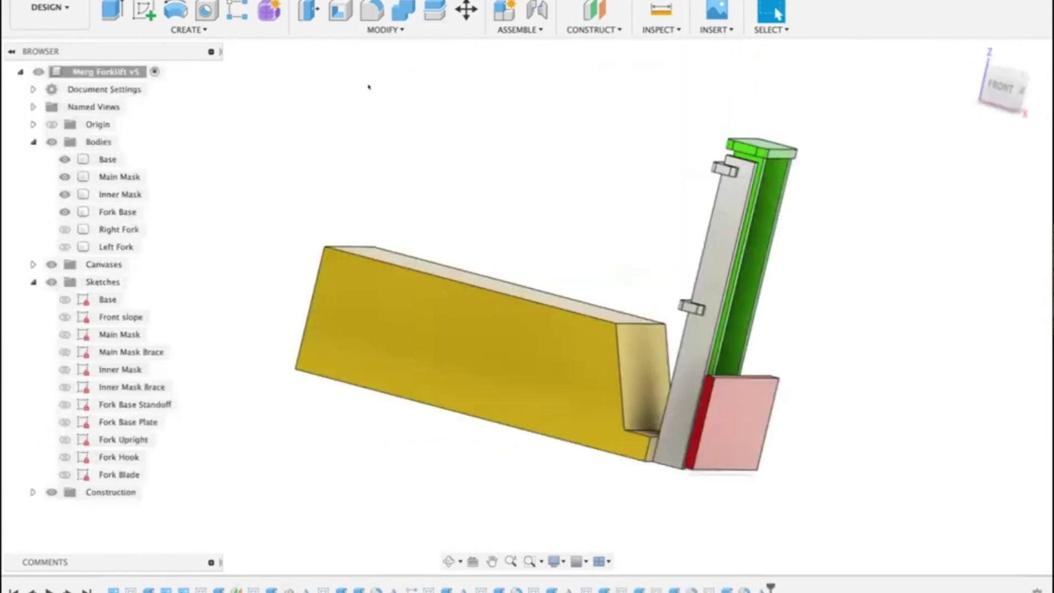
click(730, 417)
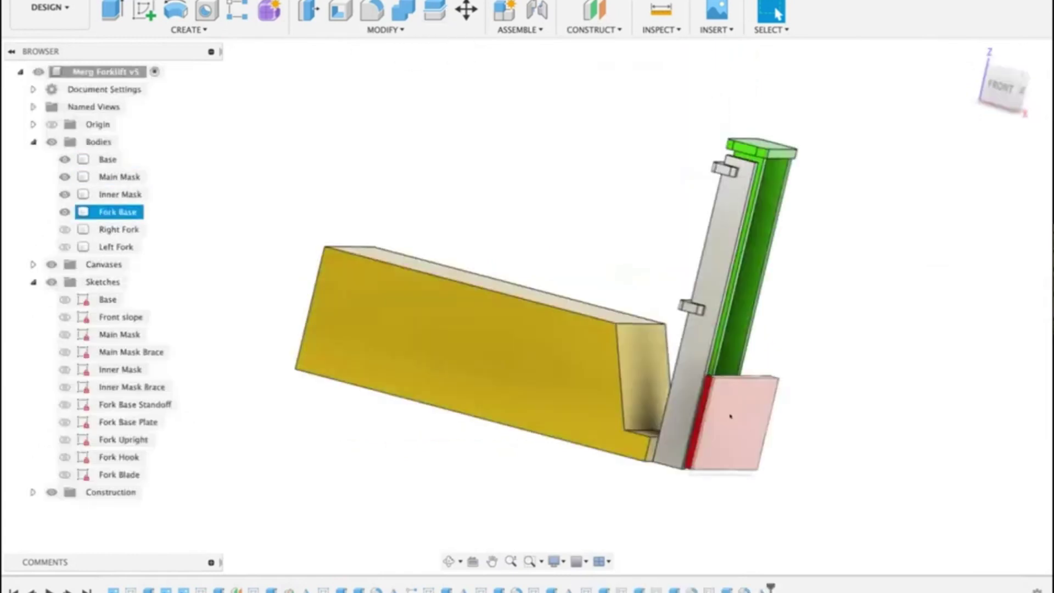
click(644, 309)
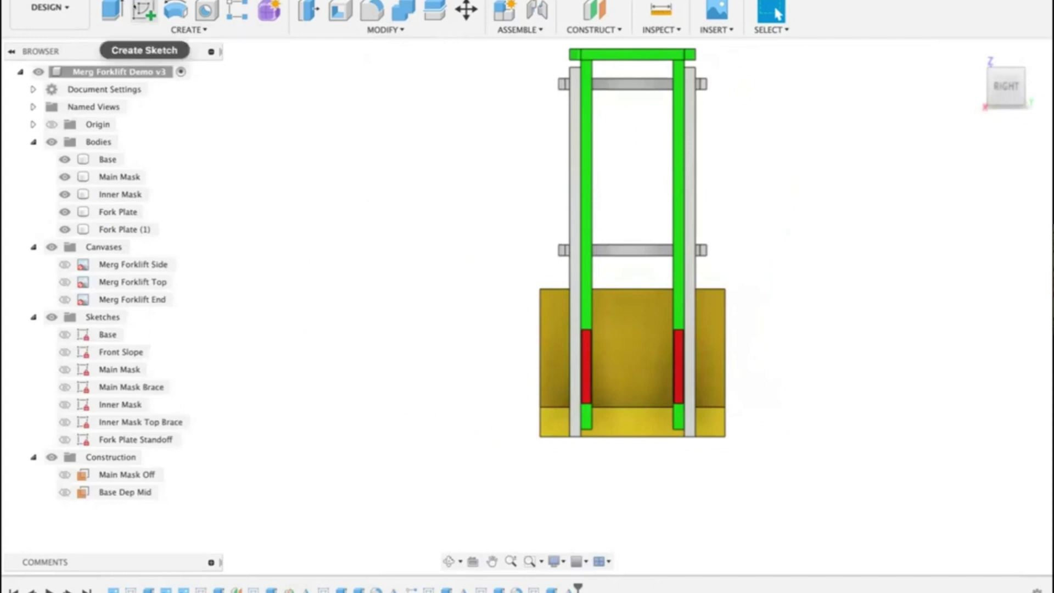
Step: Start a sketch on the red fork plate face and draw a construction line joining the plate tops
click(143, 11)
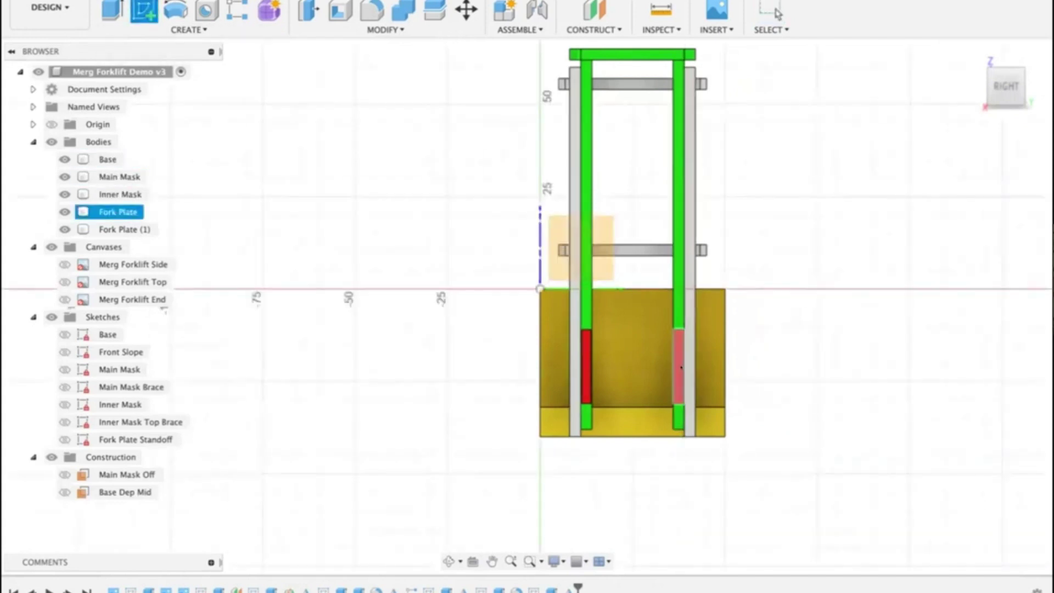
scroll(778, 345, up, 5)
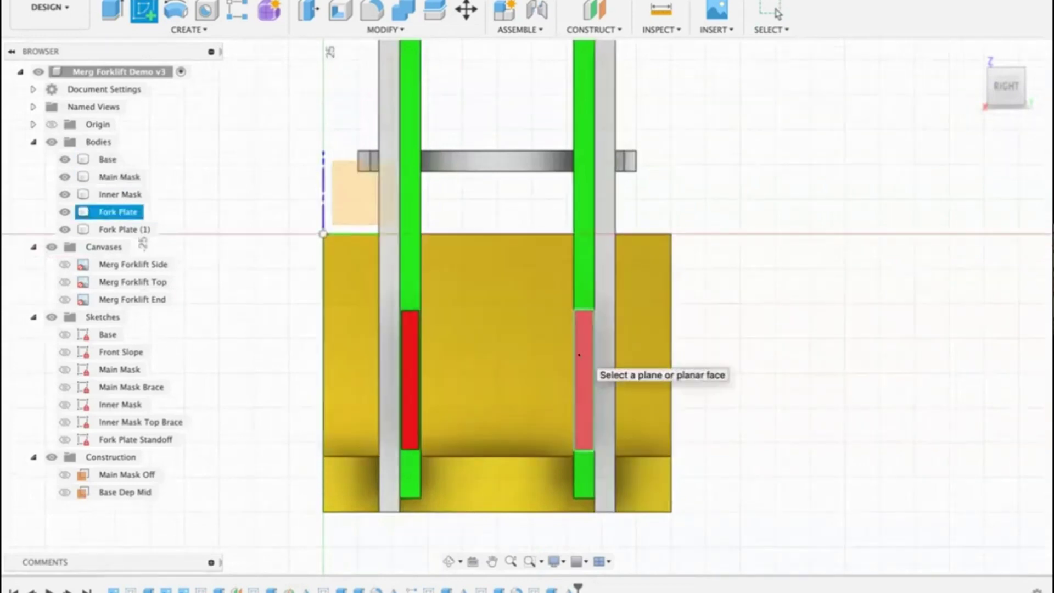
click(582, 363)
middle_drag(761, 345, 685, 184)
key(l)
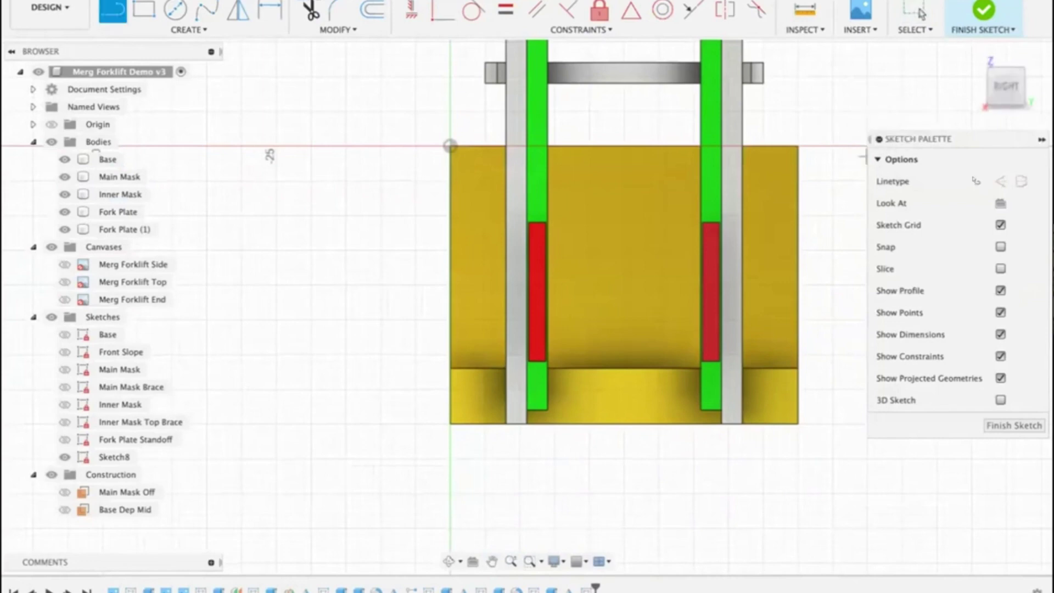
click(1000, 181)
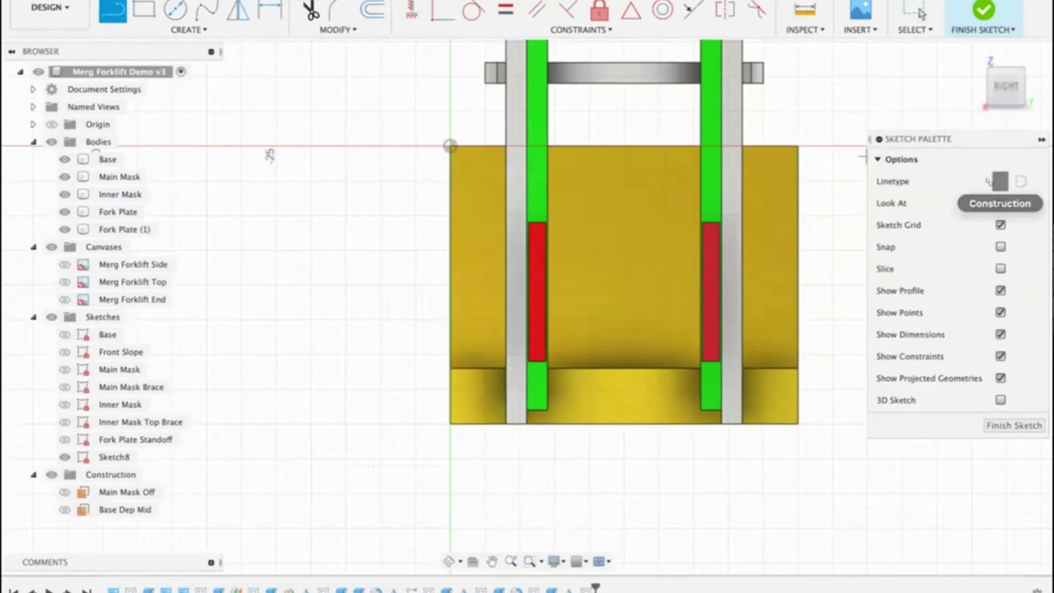
scroll(541, 237, up, 6)
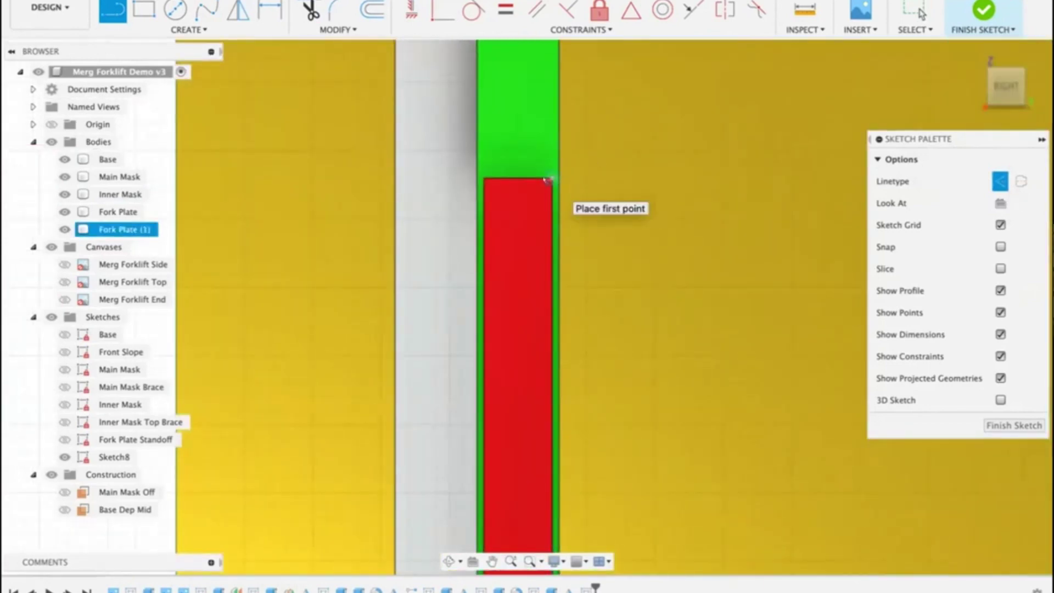
click(548, 180)
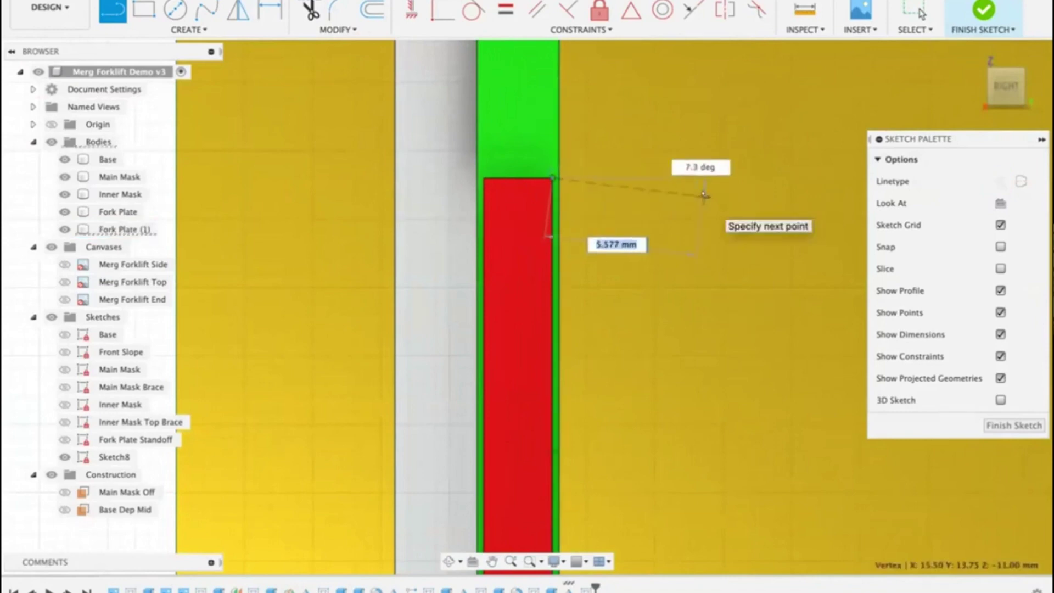
middle_drag(699, 196, 452, 189)
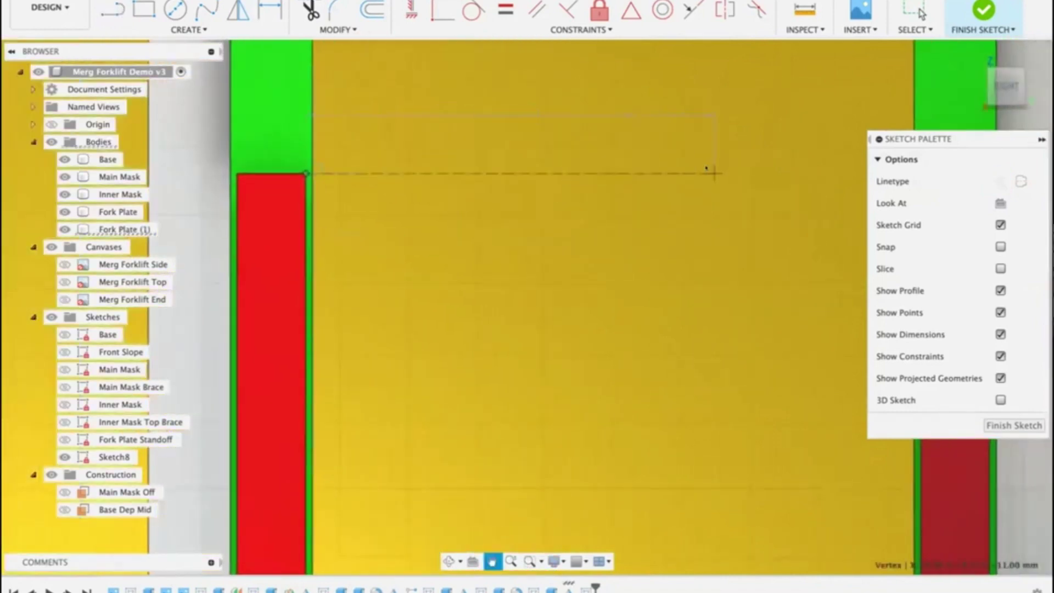
mouse_move(710, 172)
middle_down()
mouse_move(414, 208)
mouse_move(435, 212)
middle_up()
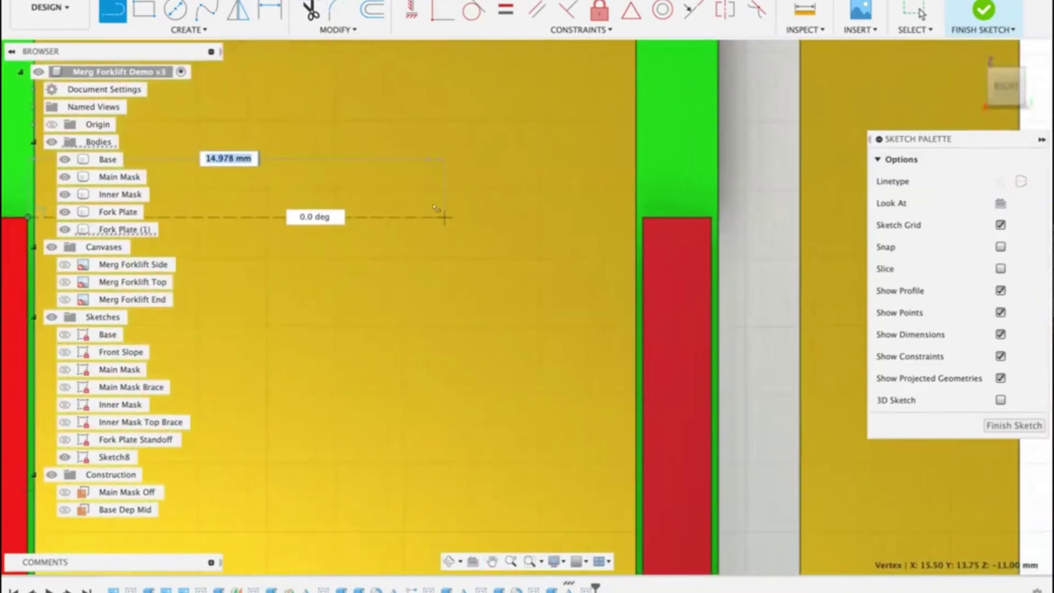
double_click(638, 216)
key(Escape)
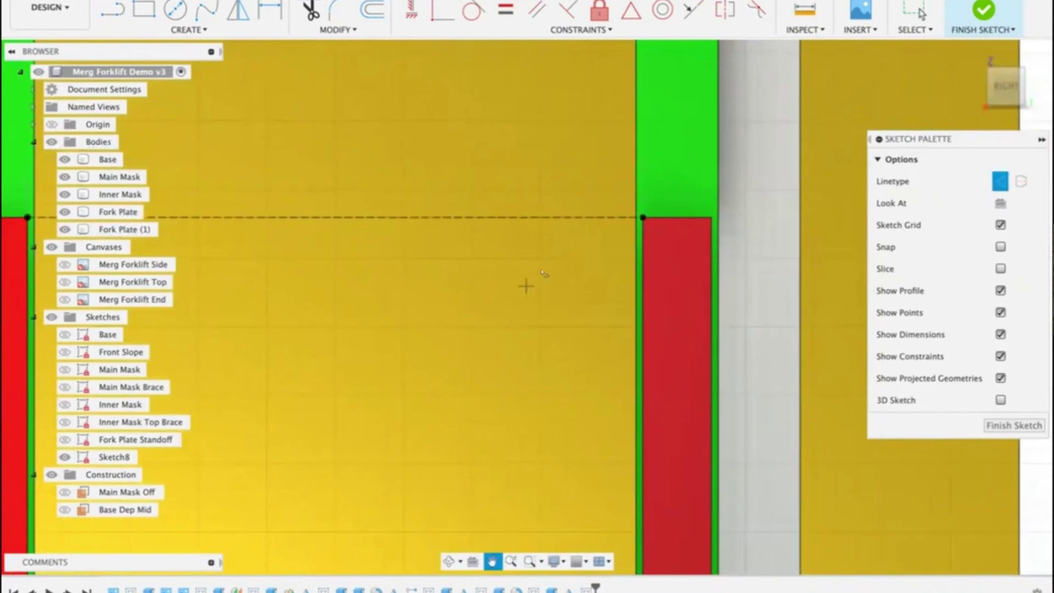
Step: Draw a short vertical line above the construction line
middle_drag(526, 286, 684, 219)
key(l)
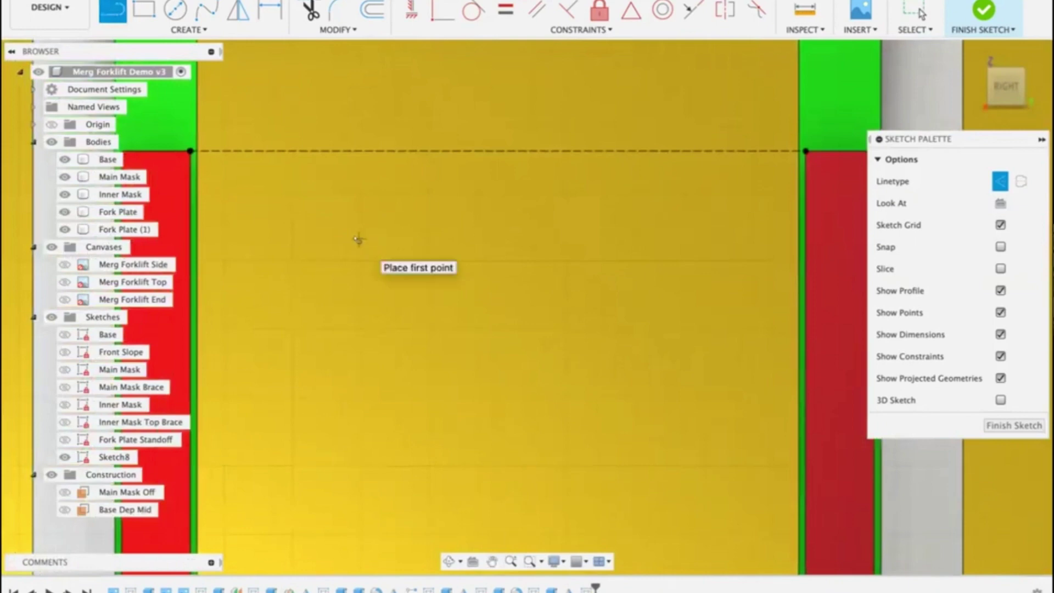
scroll(365, 244, down, 3)
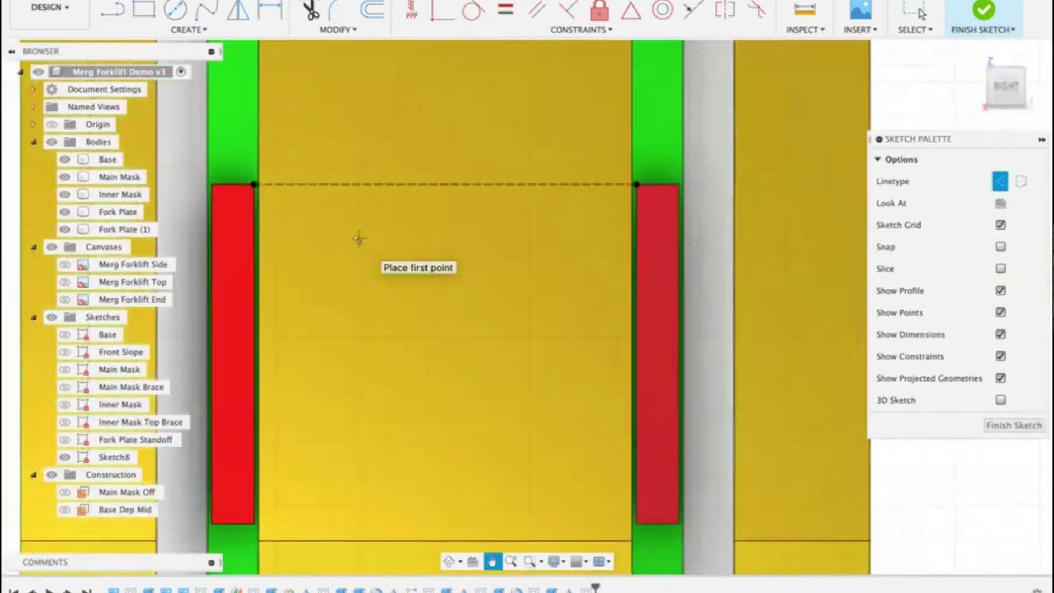
scroll(490, 236, up, 5)
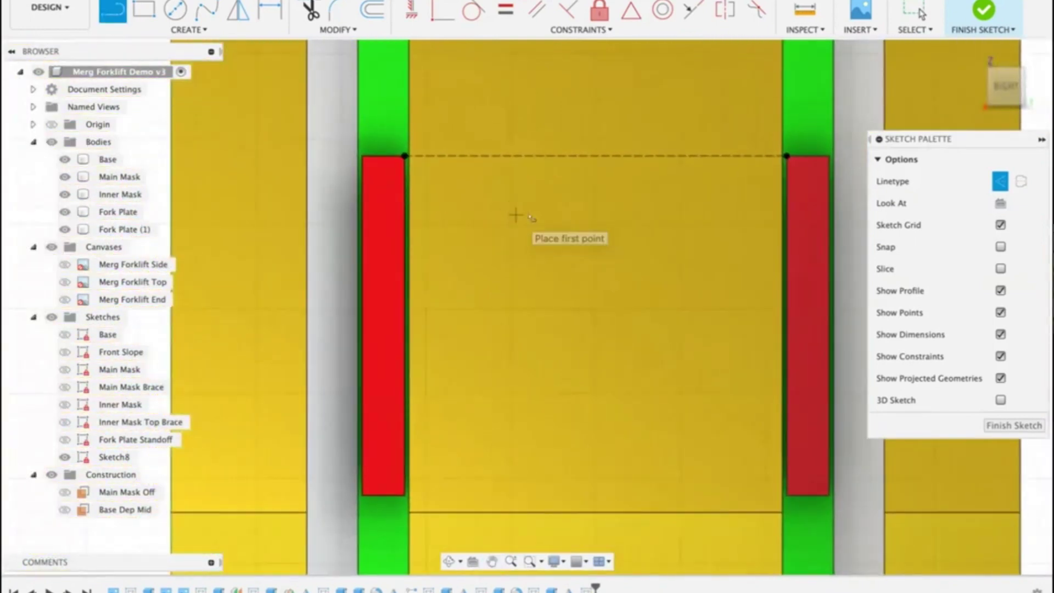
click(664, 77)
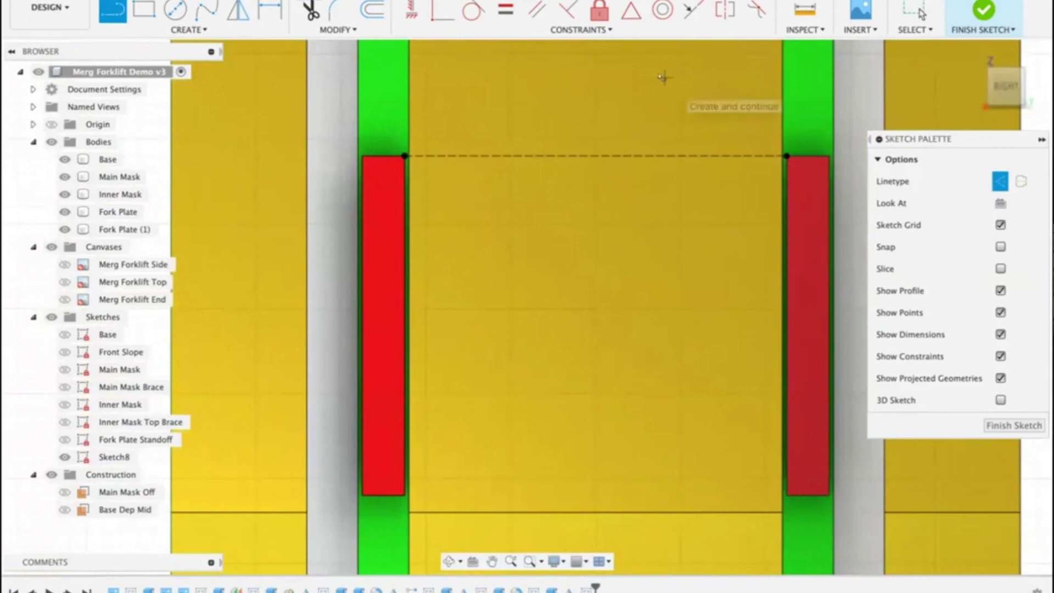
click(665, 132)
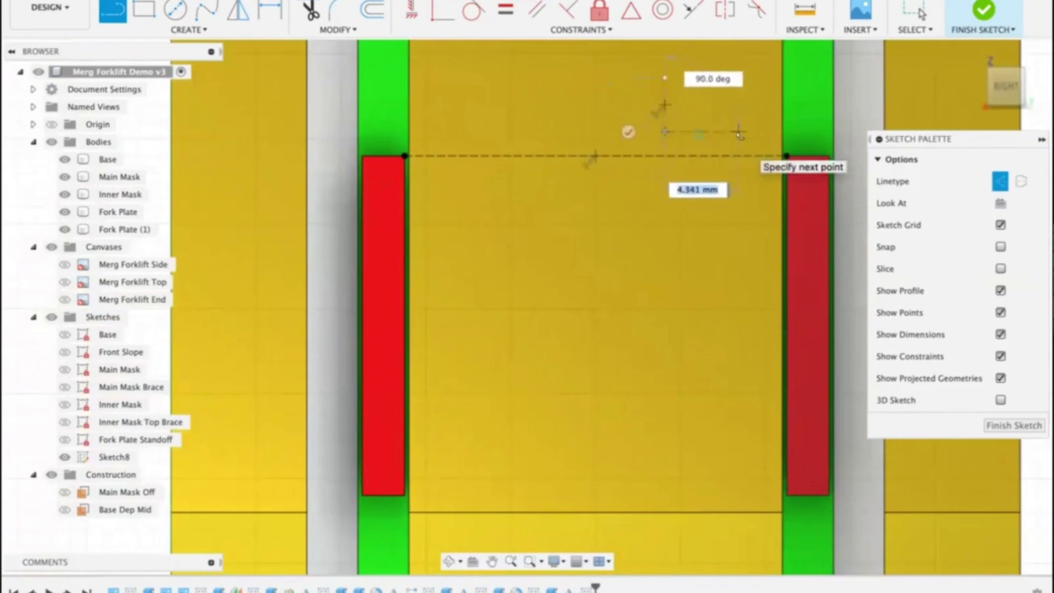
key(Escape)
click(624, 76)
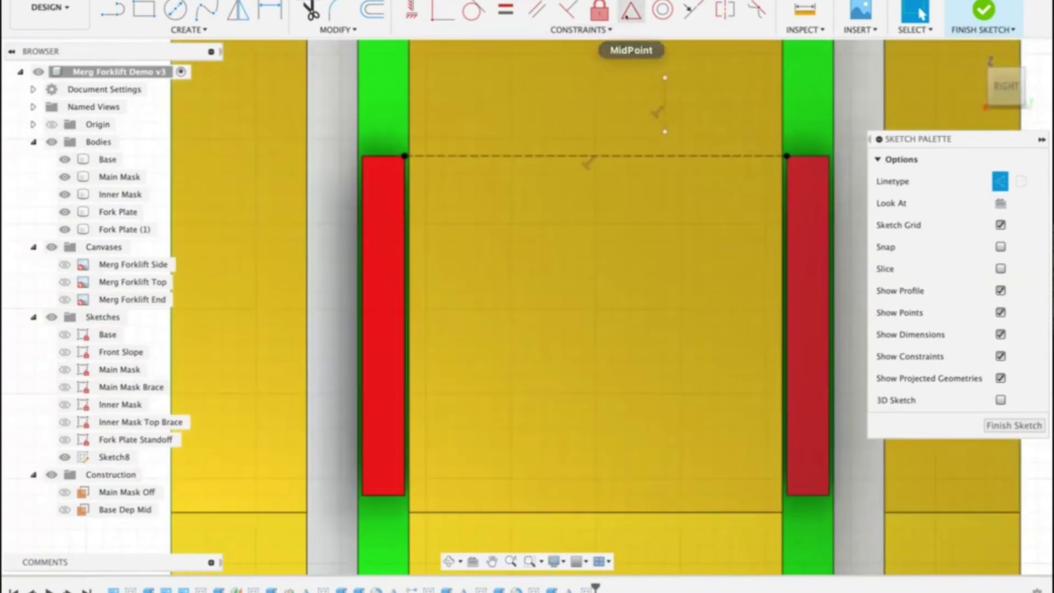
Step: Pin the vertical line's lower end to the construction line's midpoint
click(630, 11)
click(662, 132)
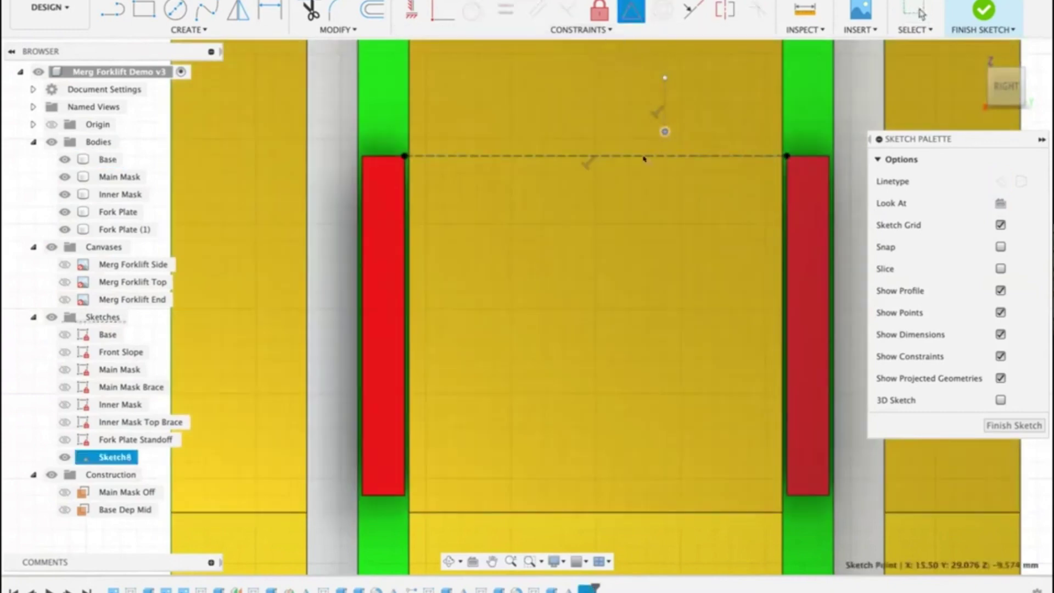
click(635, 156)
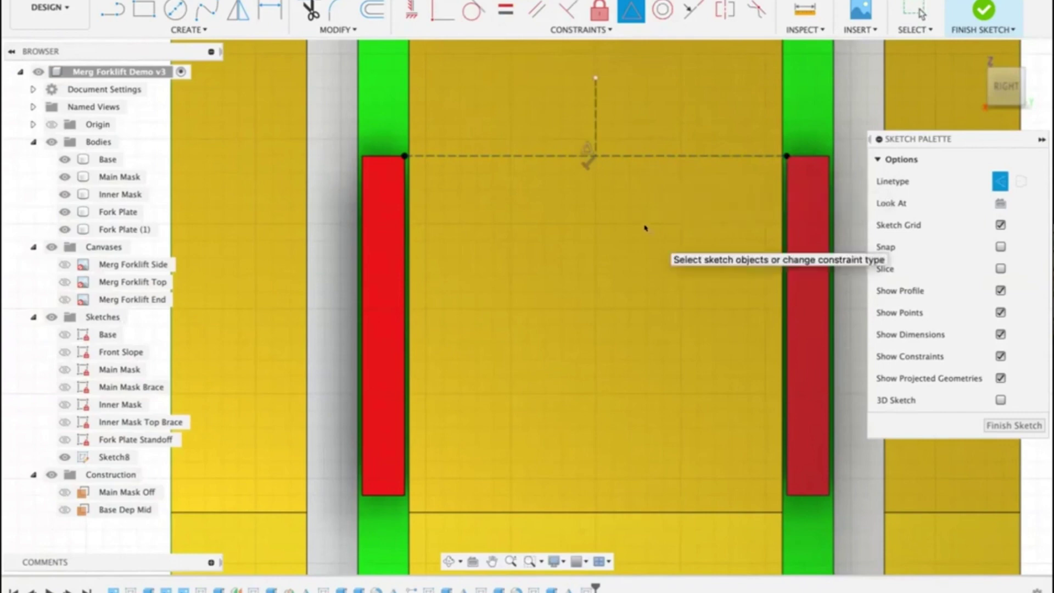
Step: Dimension the short vertical line to 3 mm
key(d)
click(594, 114)
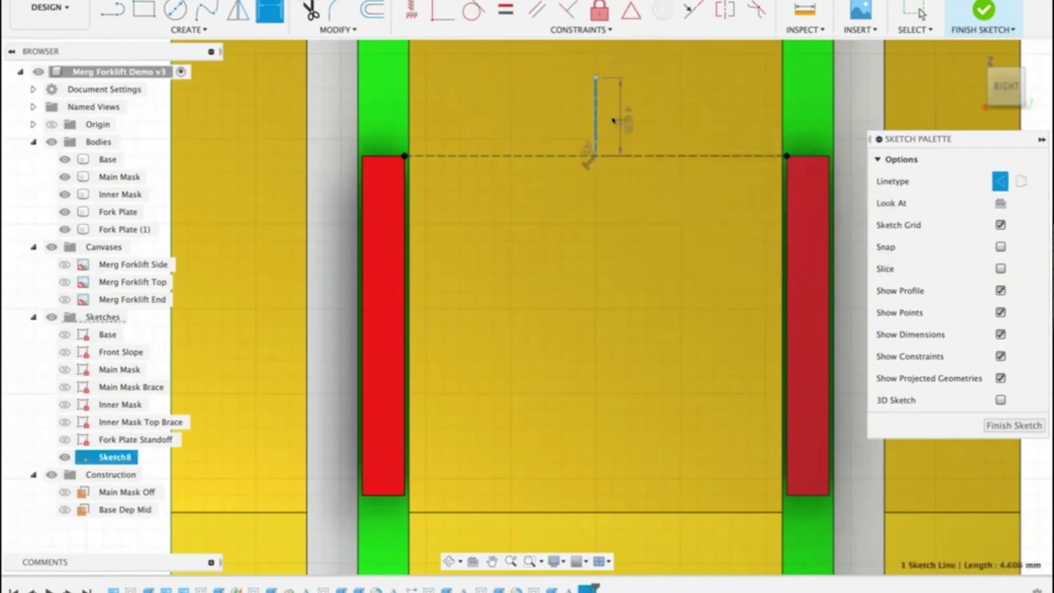
click(622, 139)
text(3)
key(Return)
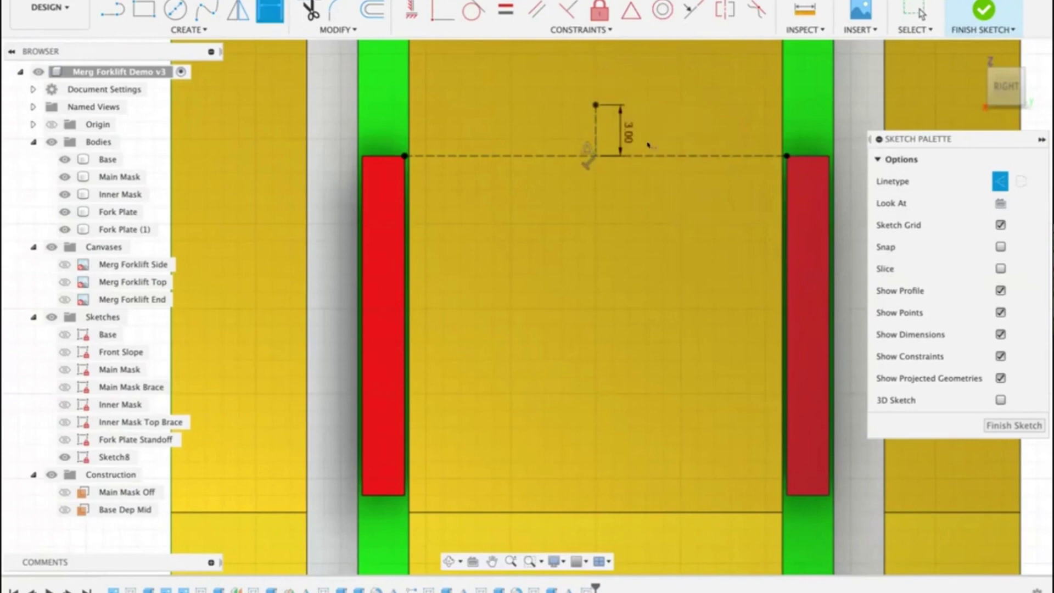
scroll(651, 239, down, 5)
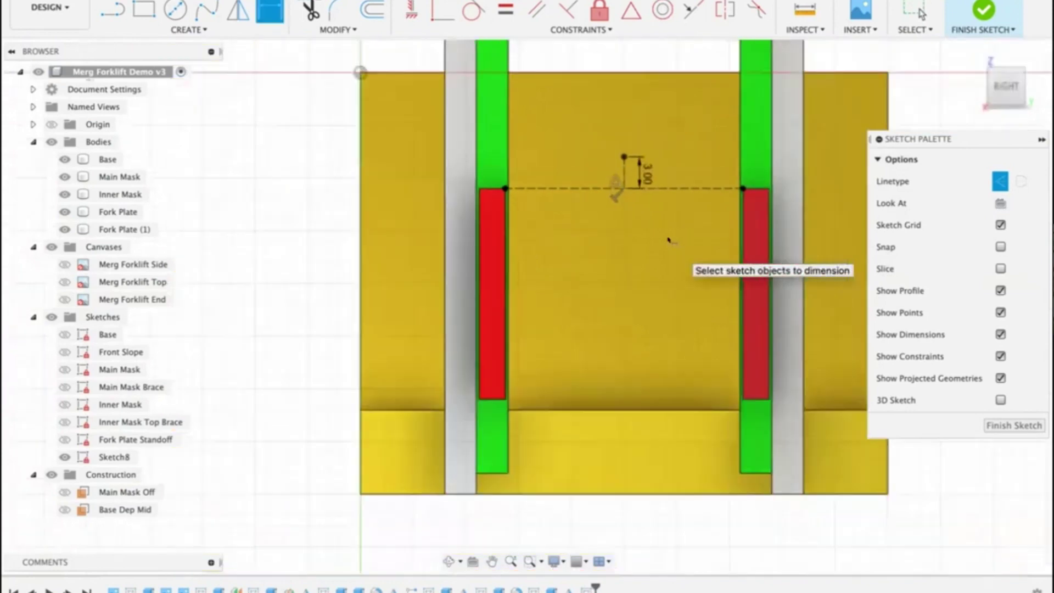
middle_drag(664, 239, 595, 230)
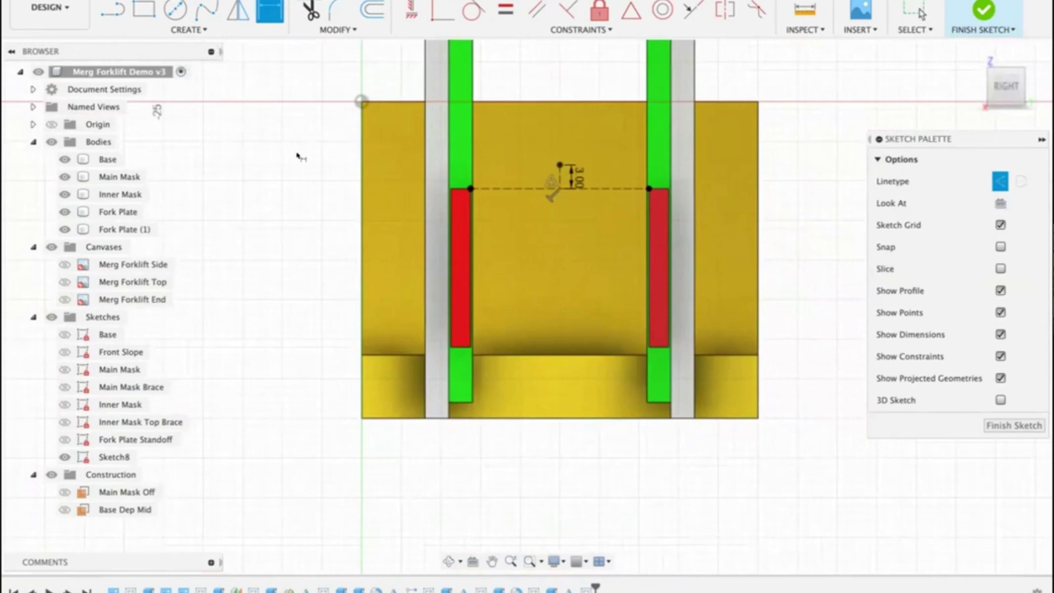
key(Escape)
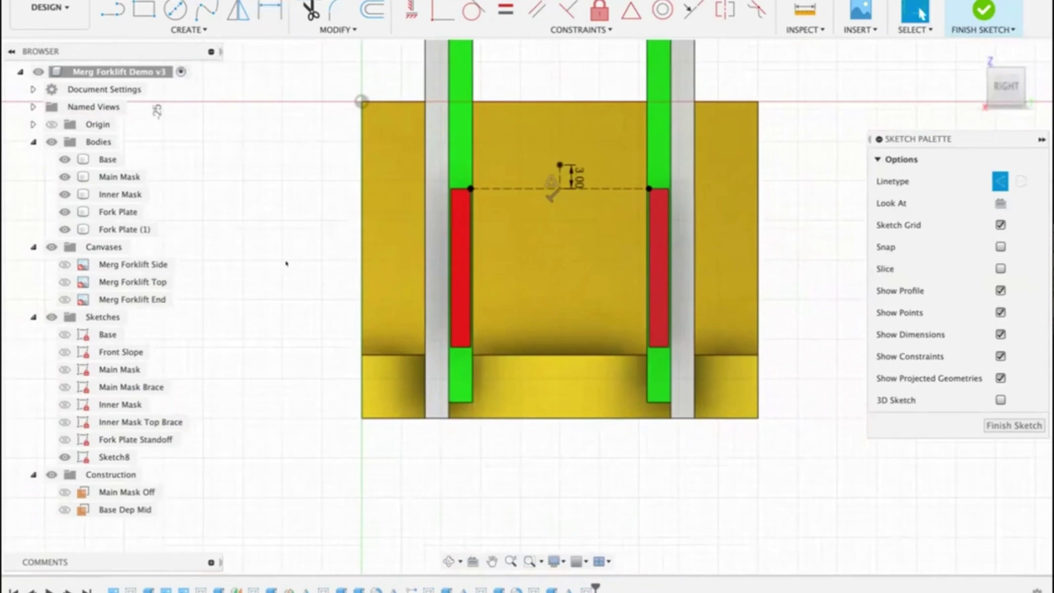
key(r)
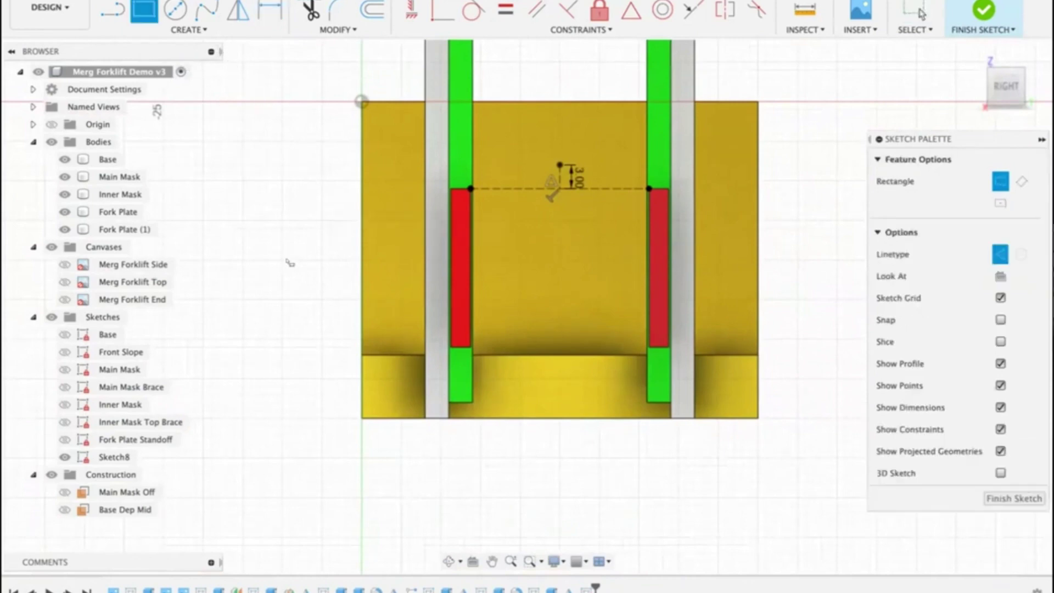
Step: Draw a rectangle over both fork plates and switch its edges from construction to normal lines
click(248, 140)
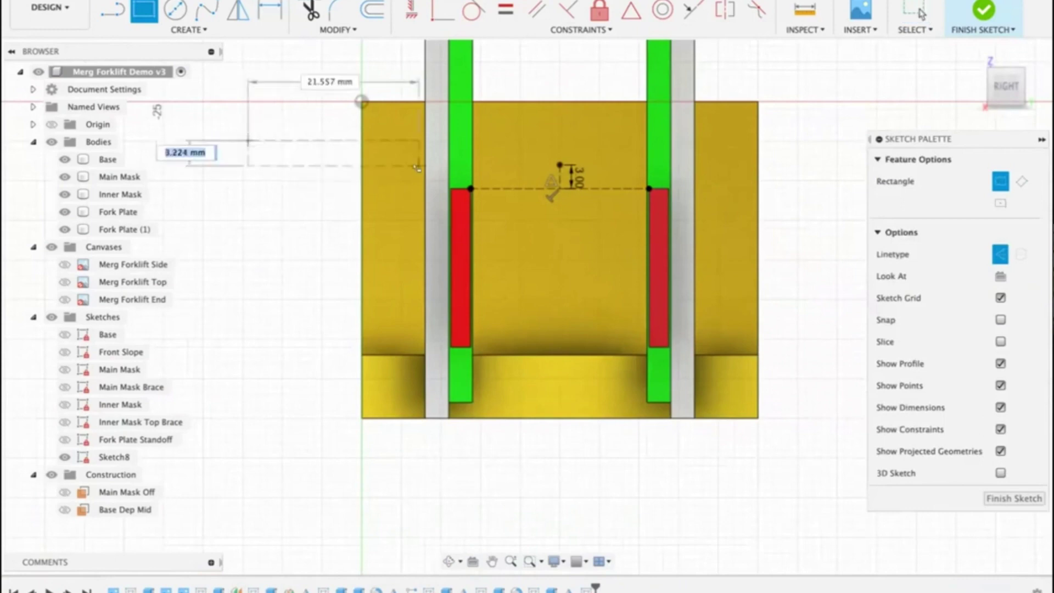
click(848, 389)
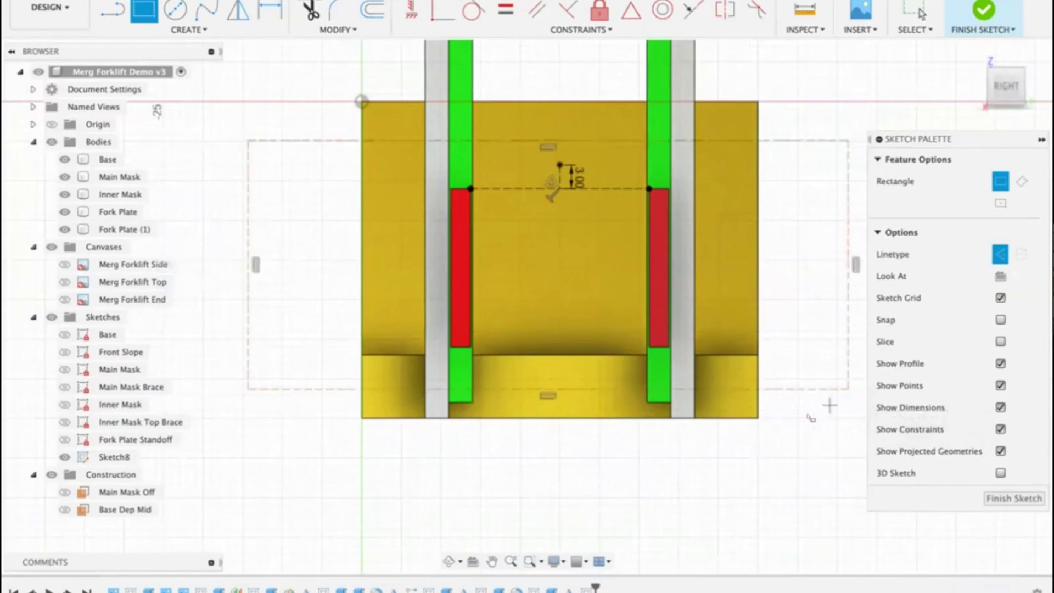
key(Escape)
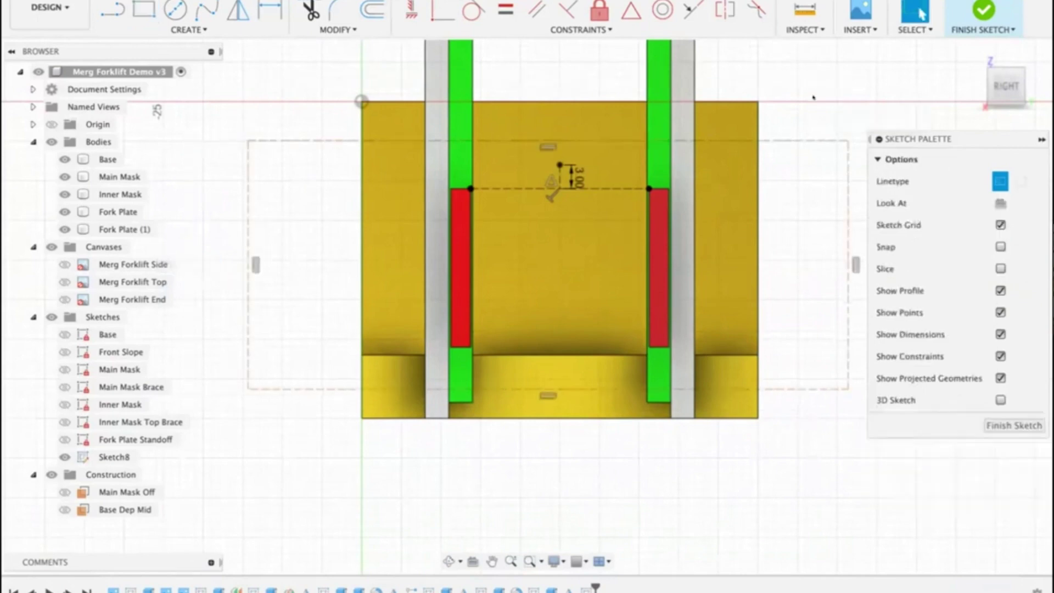
double_click(789, 137)
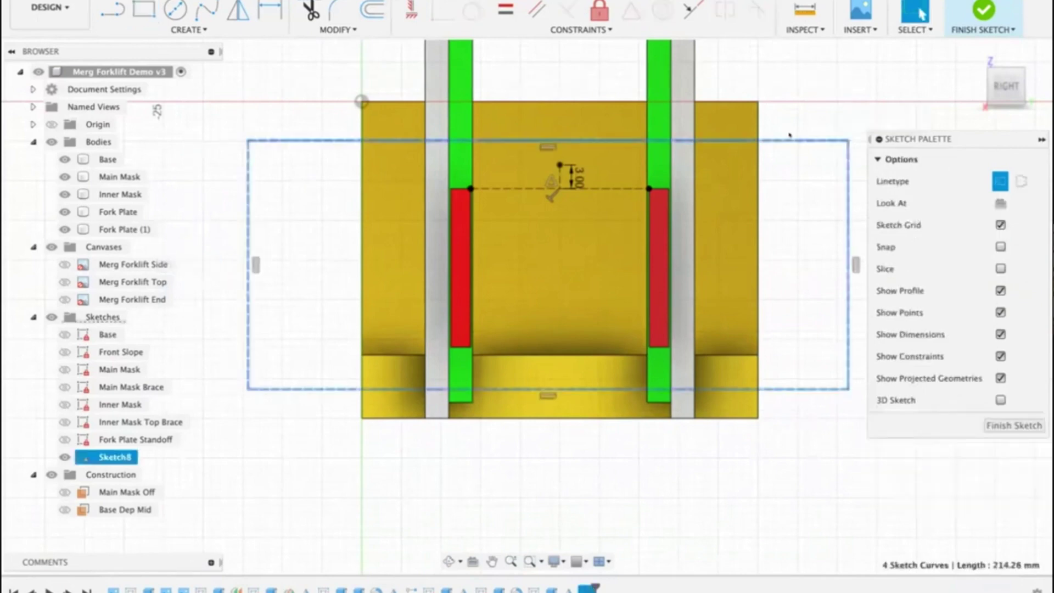
click(1000, 181)
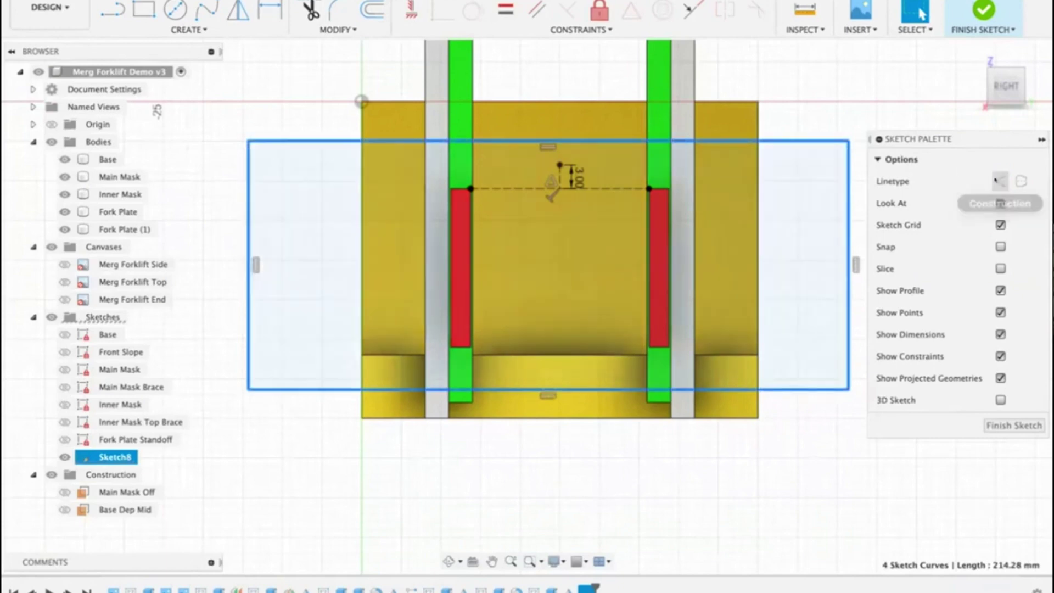
click(880, 77)
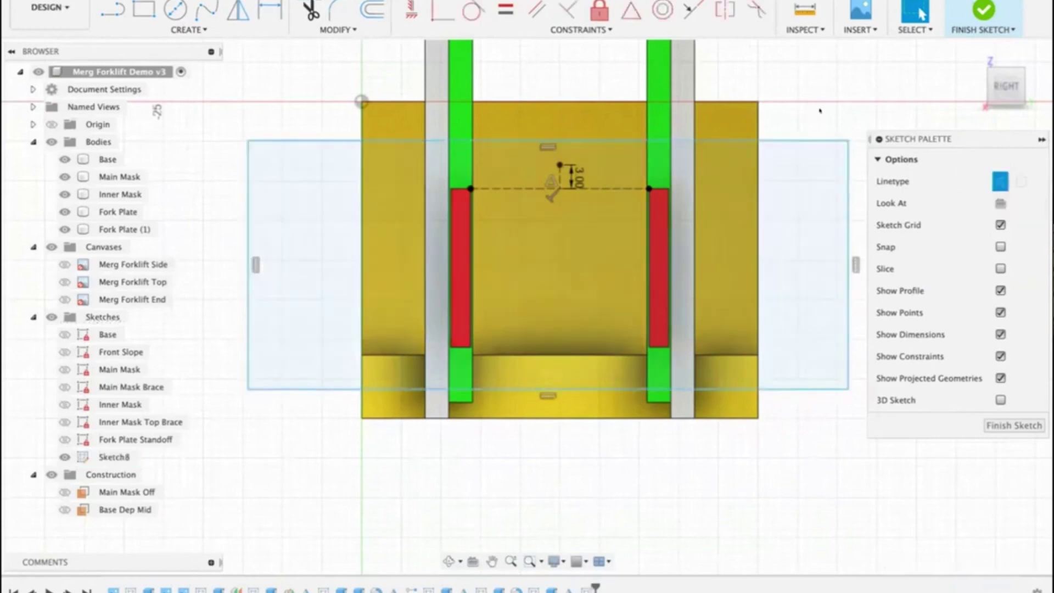
Step: Centre the rectangle's top edge on the vertical line's end point with a Midpoint constraint
click(630, 10)
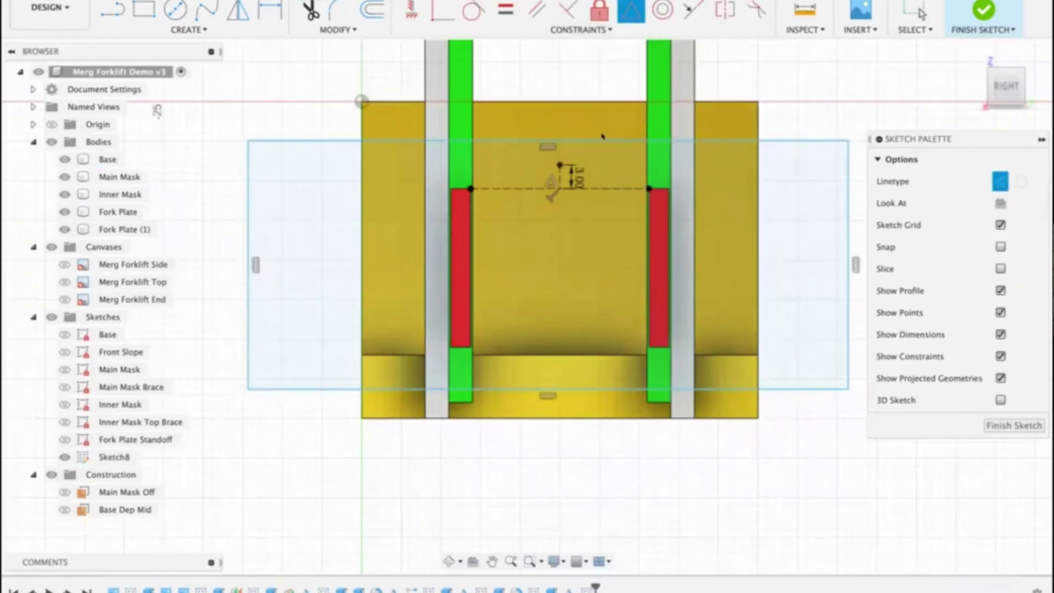
click(598, 140)
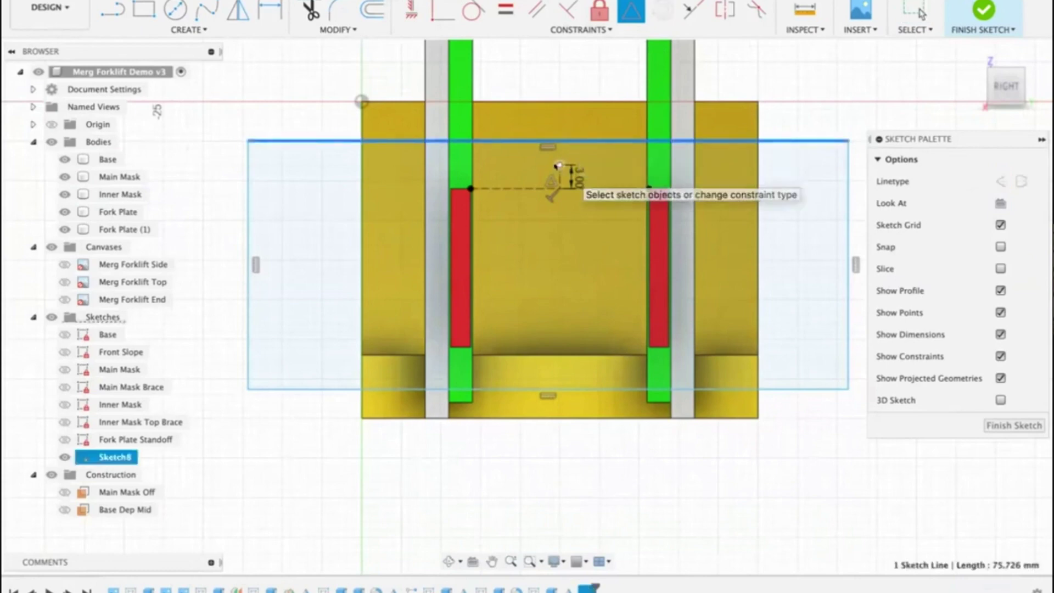
click(558, 166)
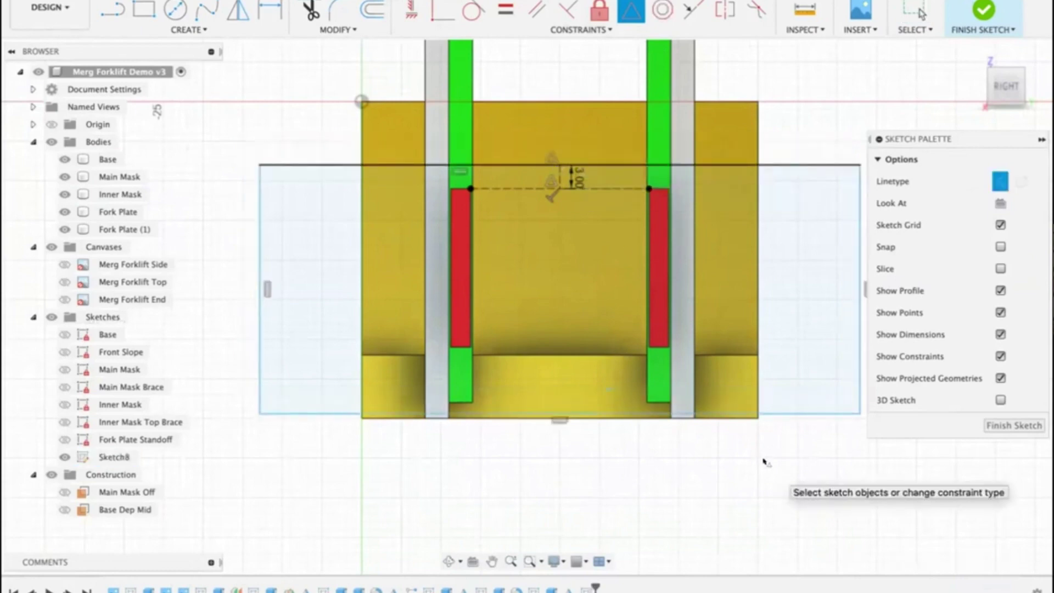
key(Escape)
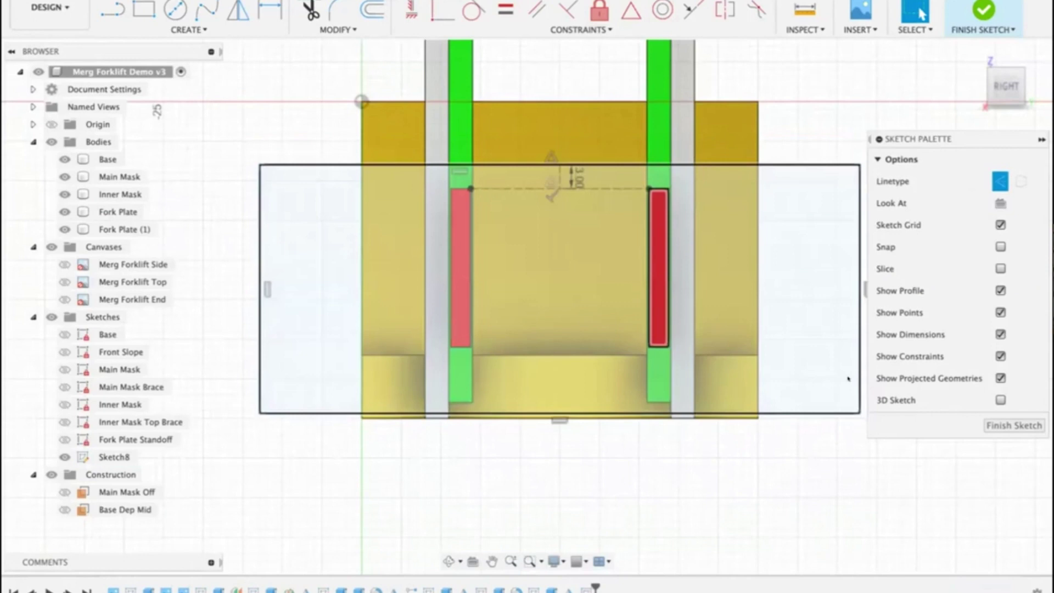
Step: Widen the rectangle, raise its bottom edge slightly, and show the Merg Forklift End canvas
click(803, 384)
scroll(804, 417, up, 3)
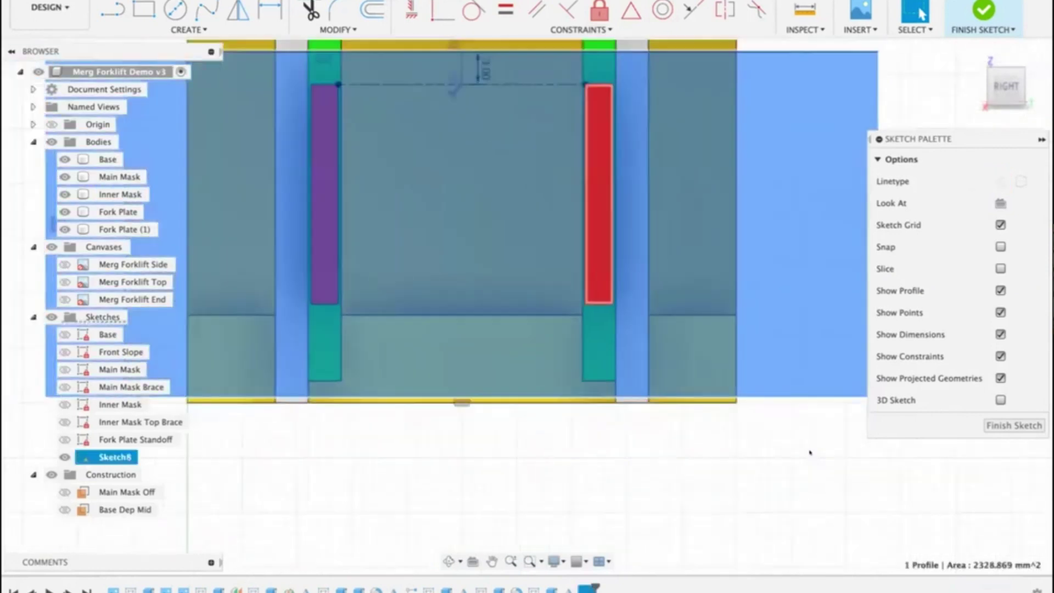
scroll(809, 453, down, 6)
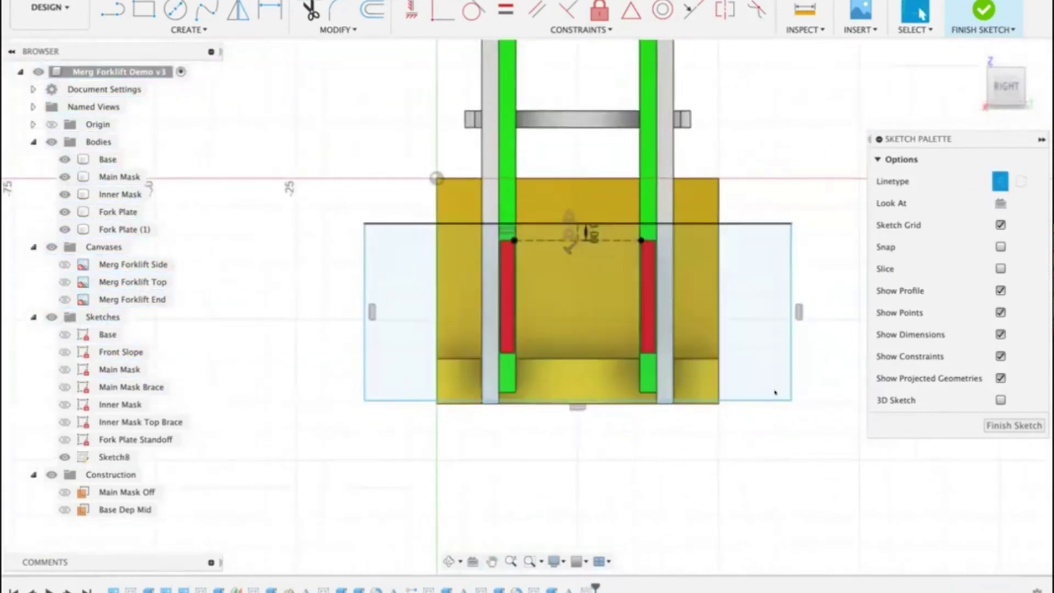
mouse_move(786, 357)
mouse_down()
mouse_move(757, 357)
mouse_move(834, 356)
mouse_up()
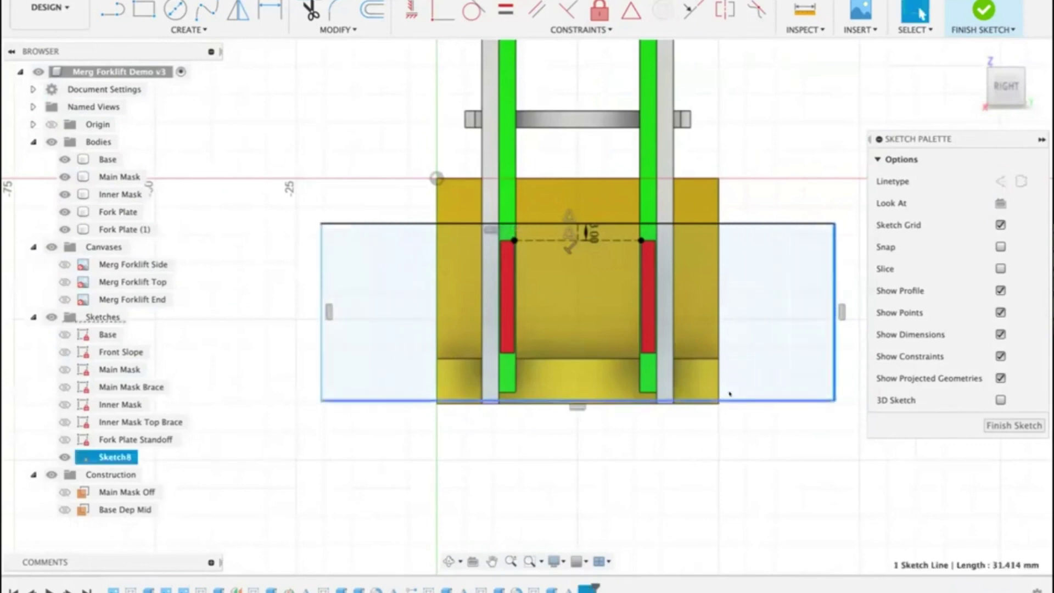
drag(729, 393, 728, 390)
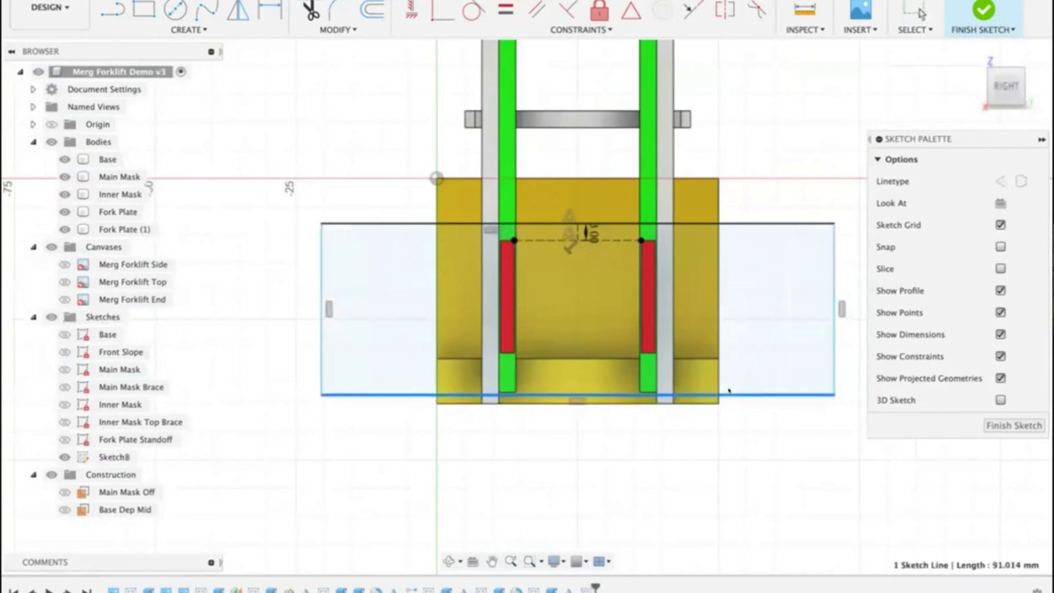
click(730, 438)
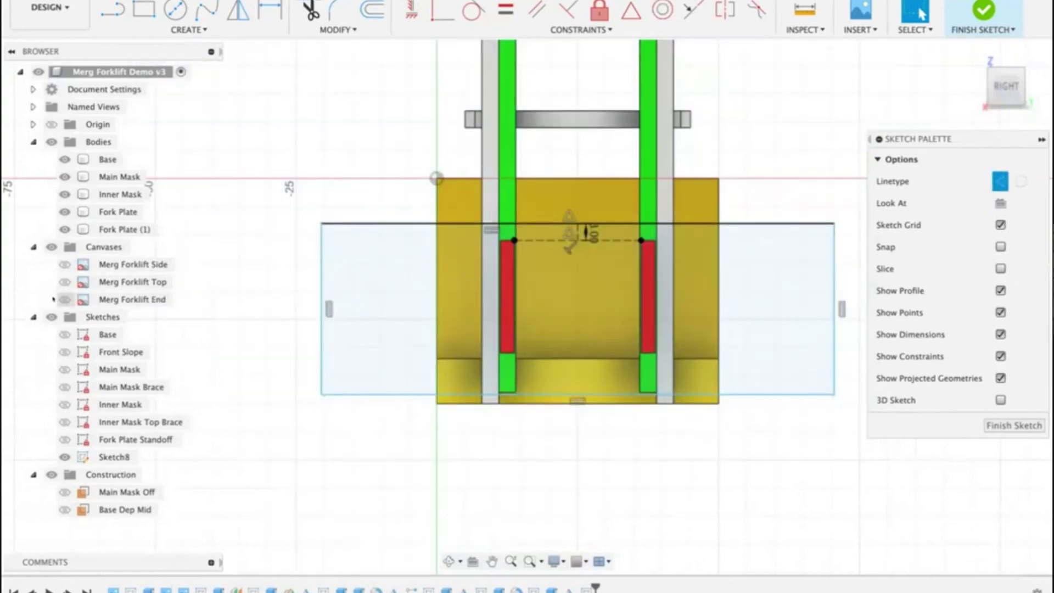
click(64, 299)
click(64, 300)
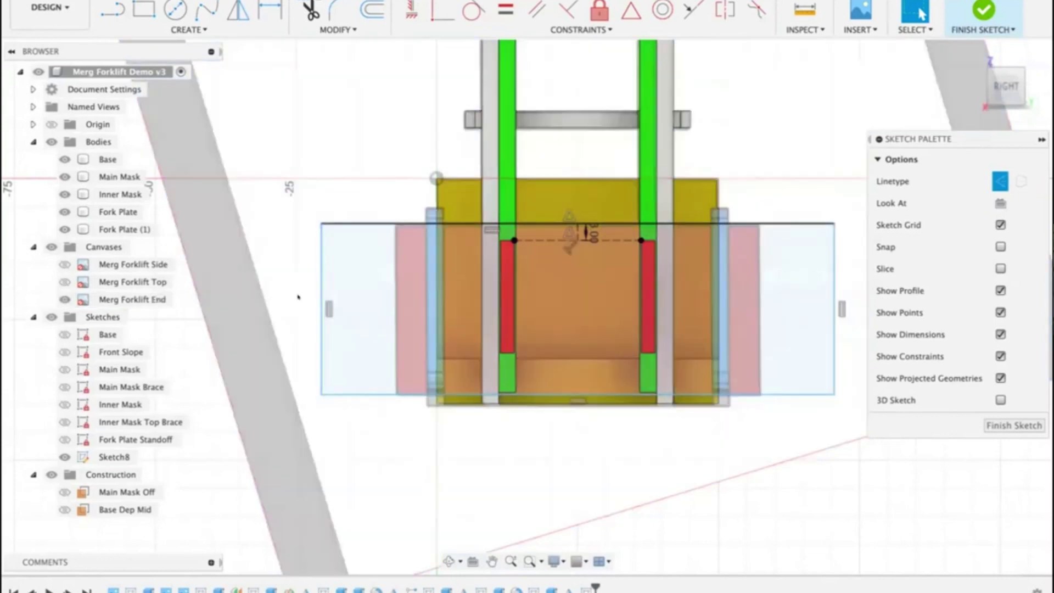
Step: Dimension the rectangle's left edge to a 30 mm height
click(320, 284)
key(d)
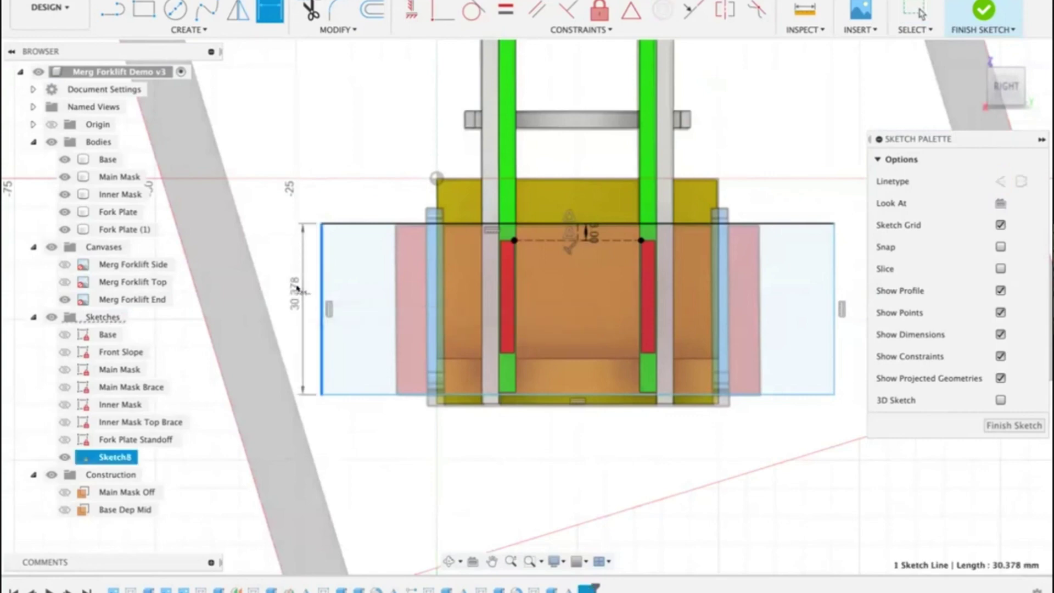
click(299, 287)
key(BackSpace)
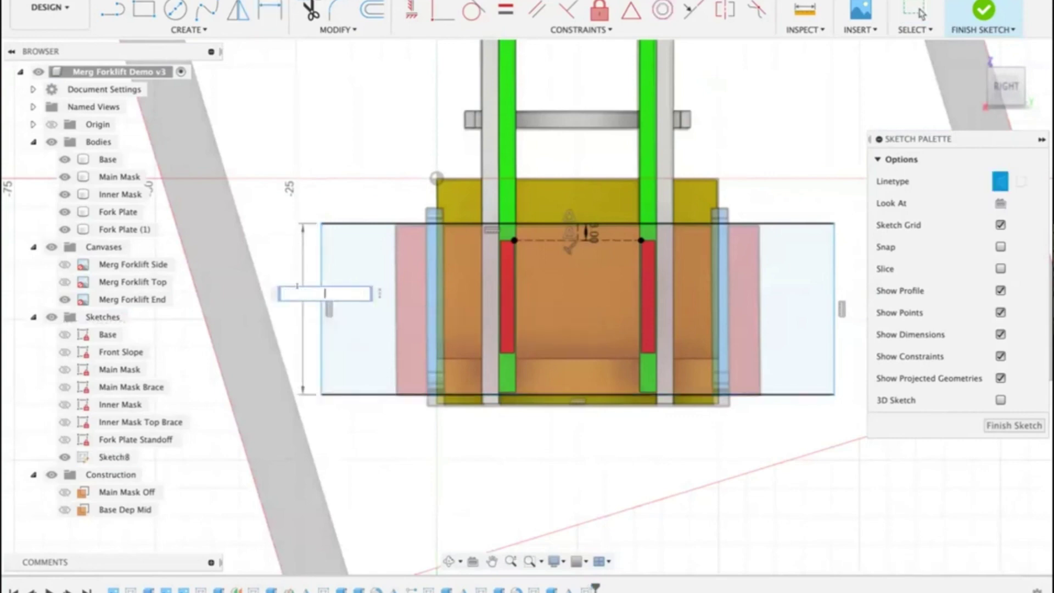
text(30)
key(Return)
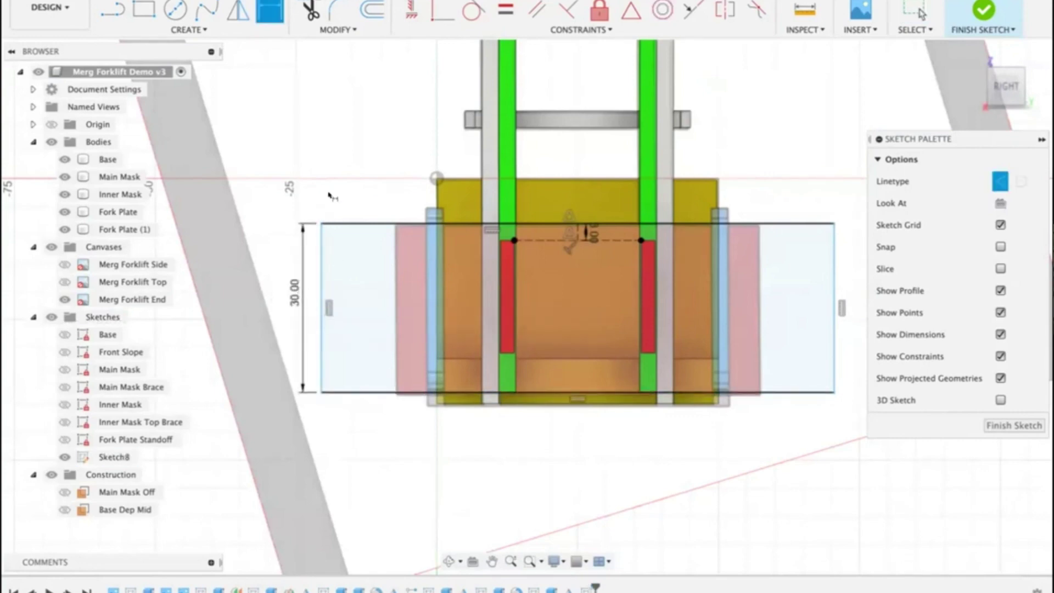
key(Escape)
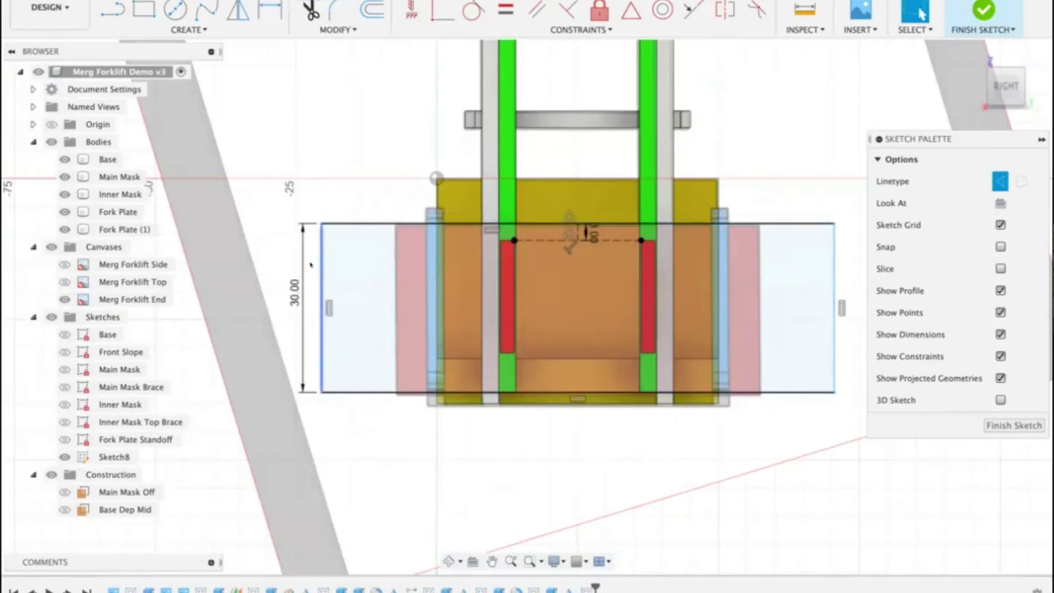
drag(311, 266, 389, 272)
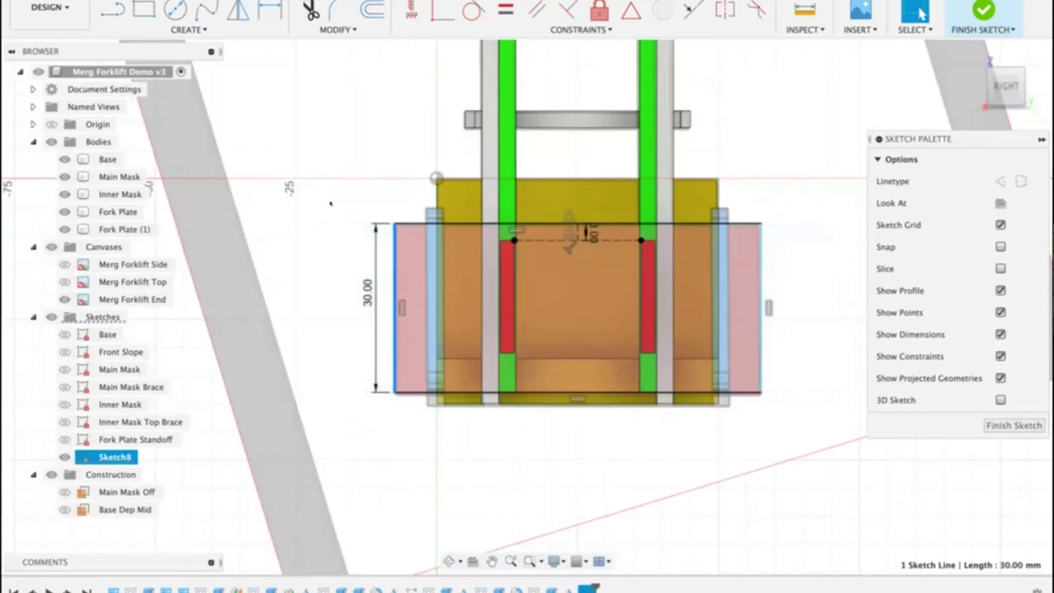
click(322, 158)
Step: Dimension the rectangle's top edge to a 65 mm width
key(d)
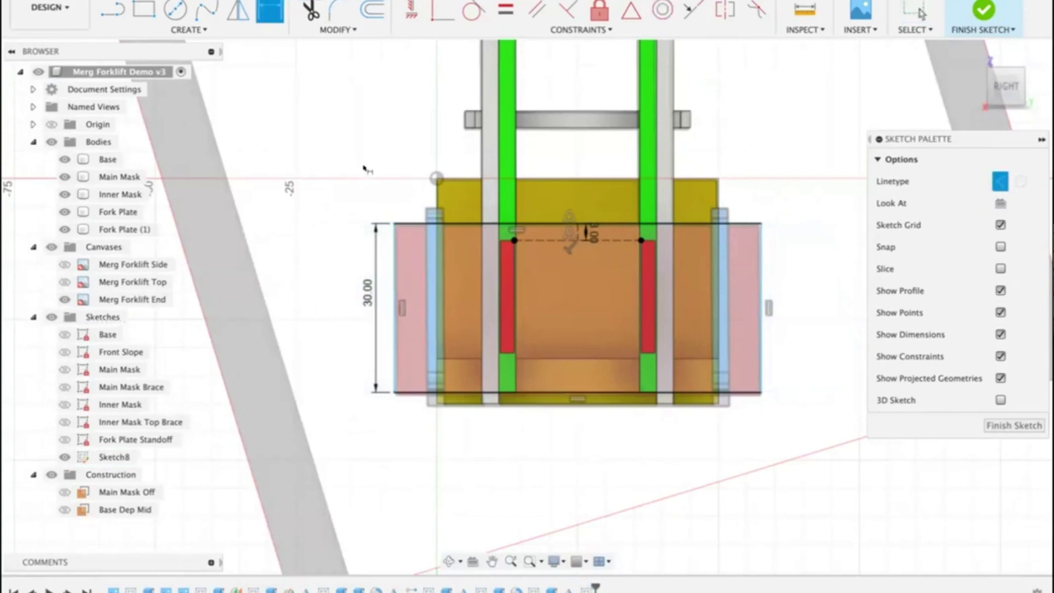
click(406, 223)
click(428, 132)
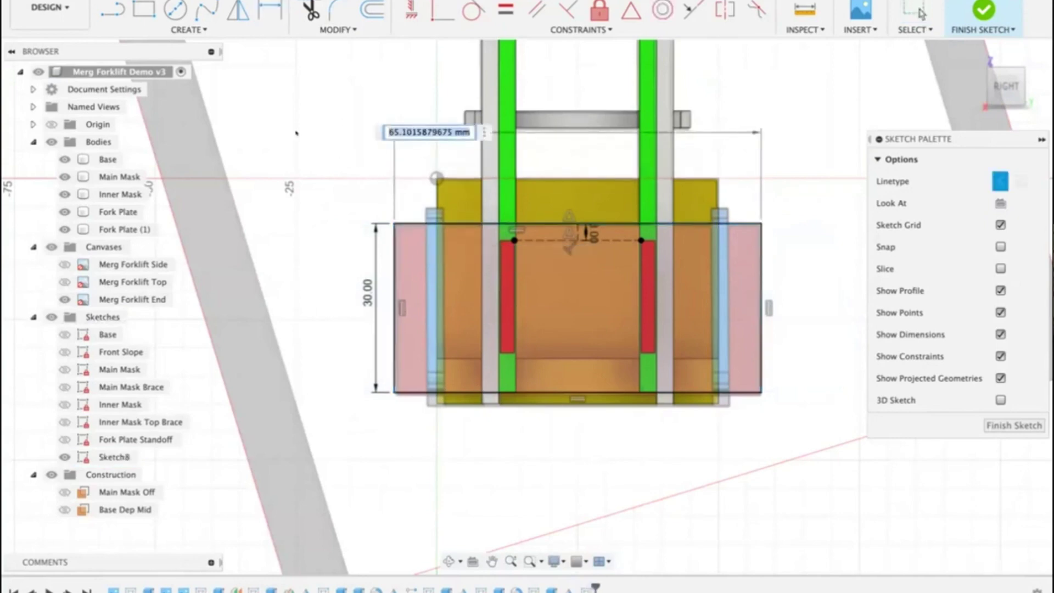
text(65)
key(Return)
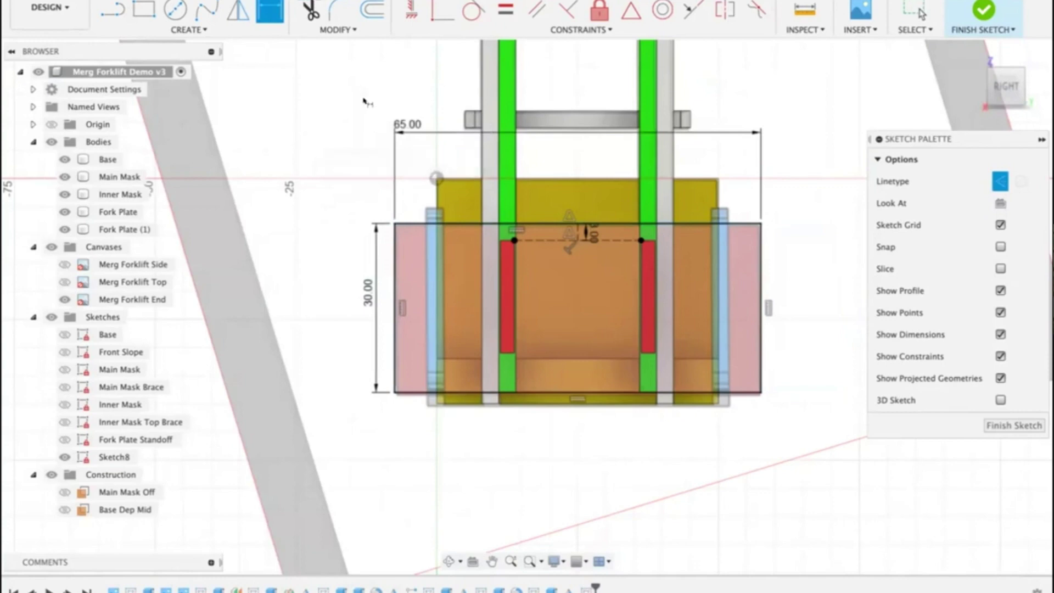
Step: Extrude both red fork plate profiles 3 mm as a Join, viewed from the front against the side canvas
key(e)
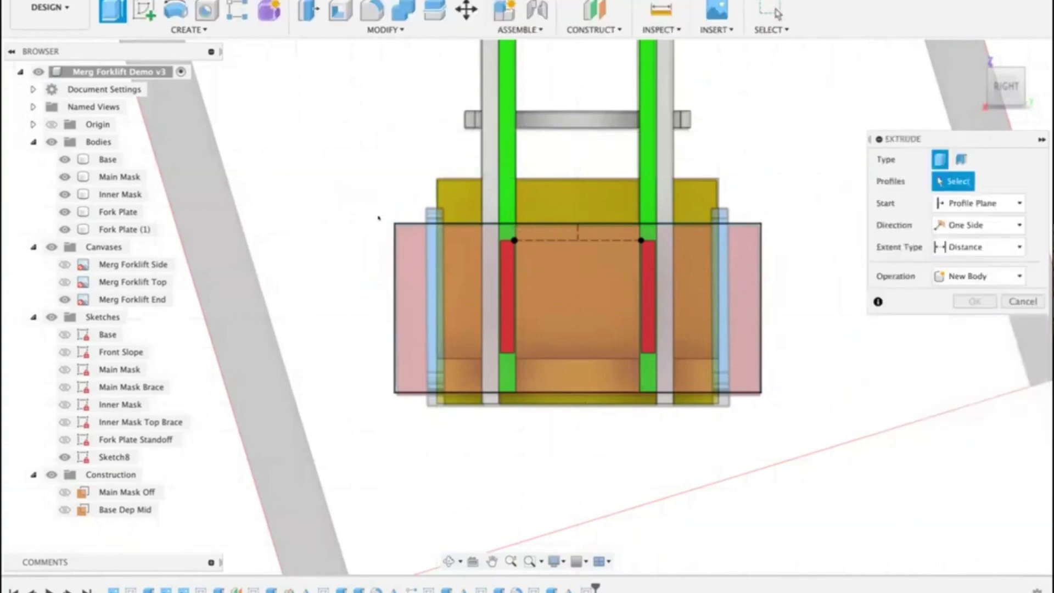
click(647, 296)
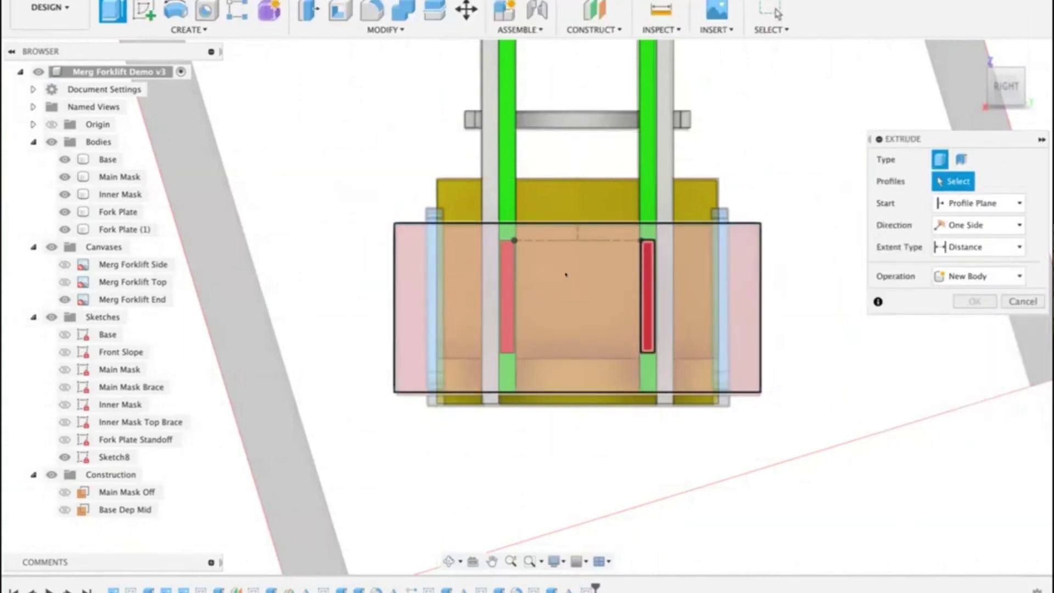
click(647, 269)
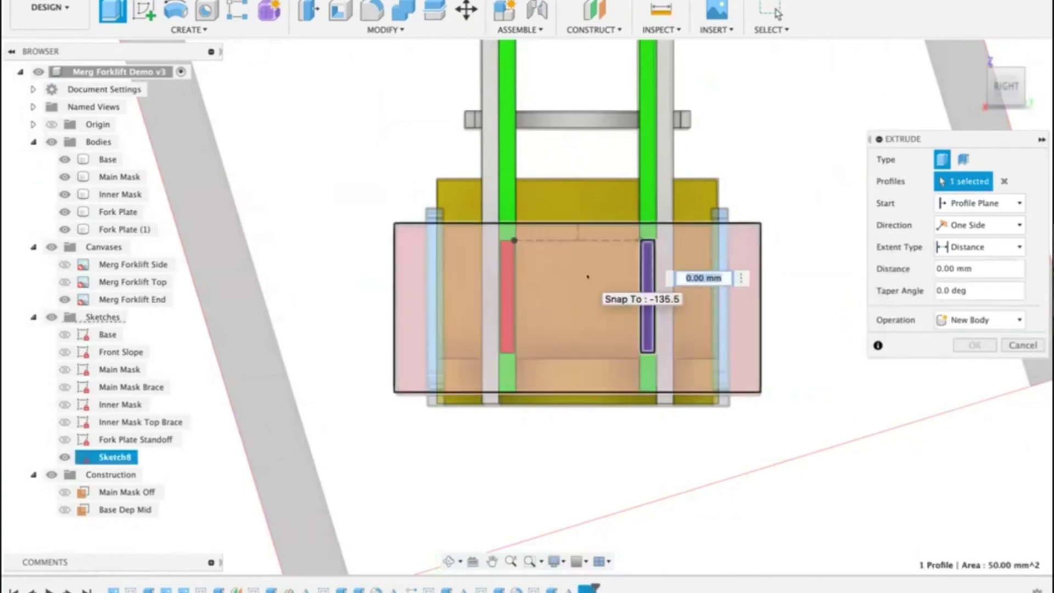
click(507, 296)
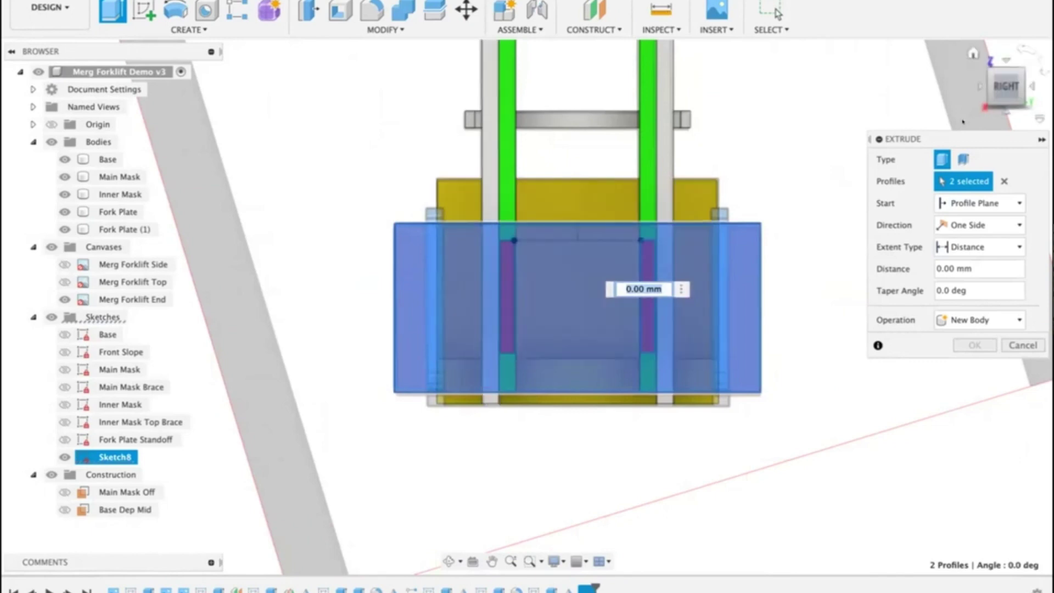
click(979, 86)
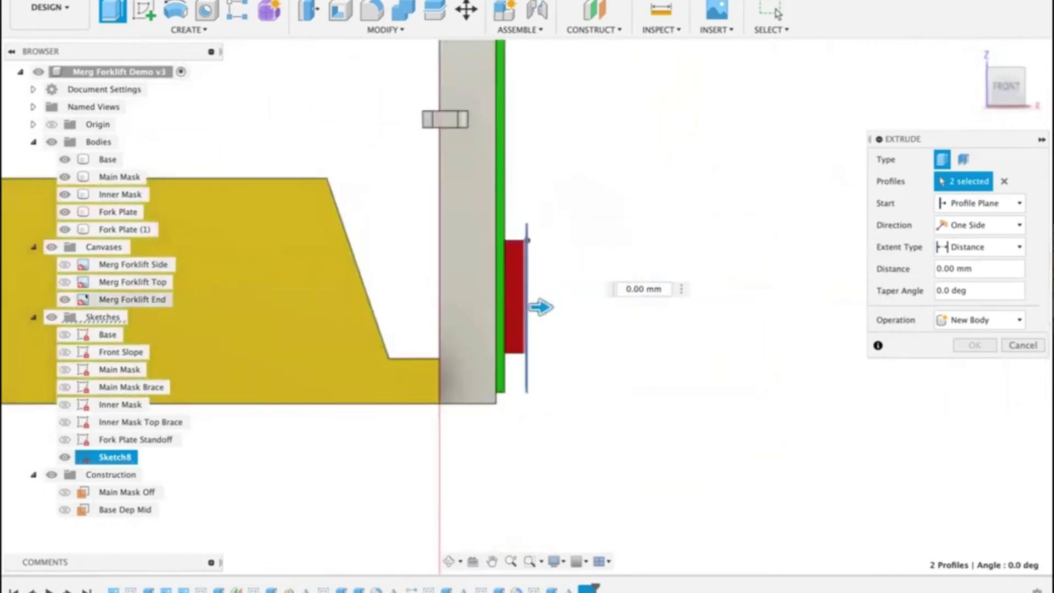
click(65, 264)
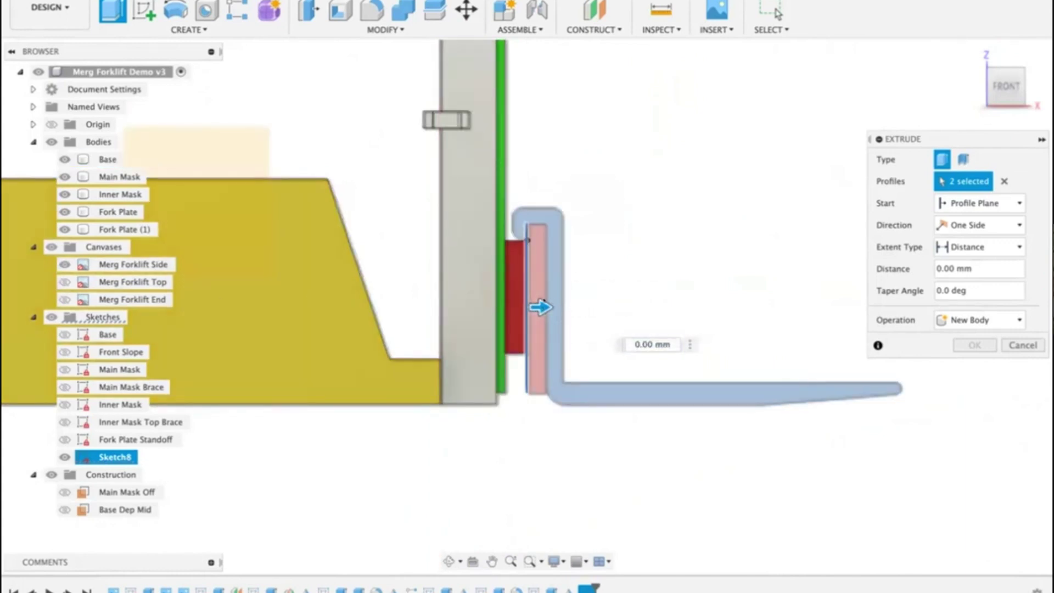
scroll(542, 310, up, 1)
scroll(538, 305, up, 2)
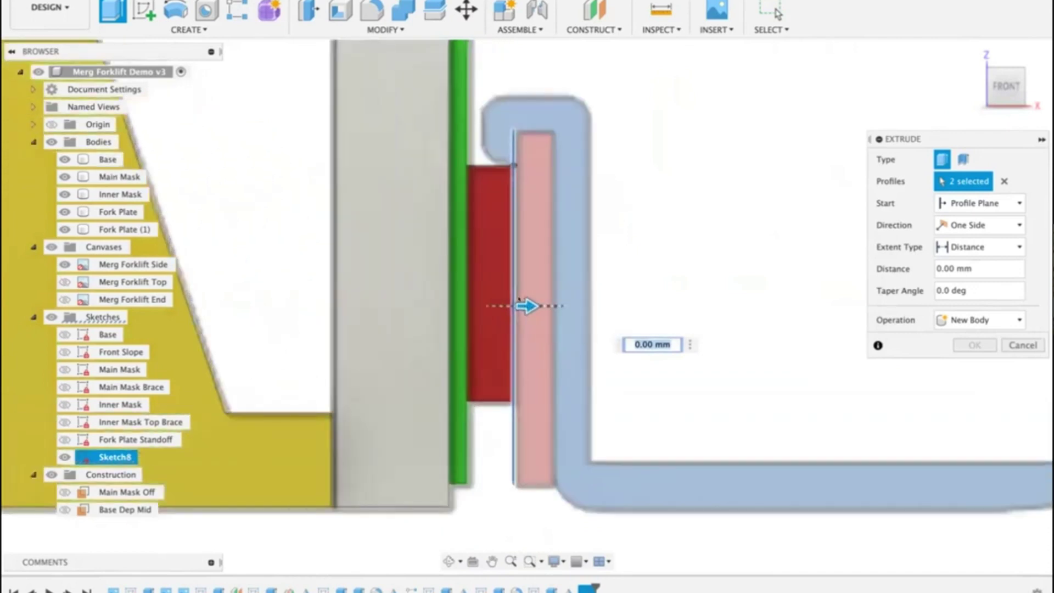
drag(518, 300, 556, 298)
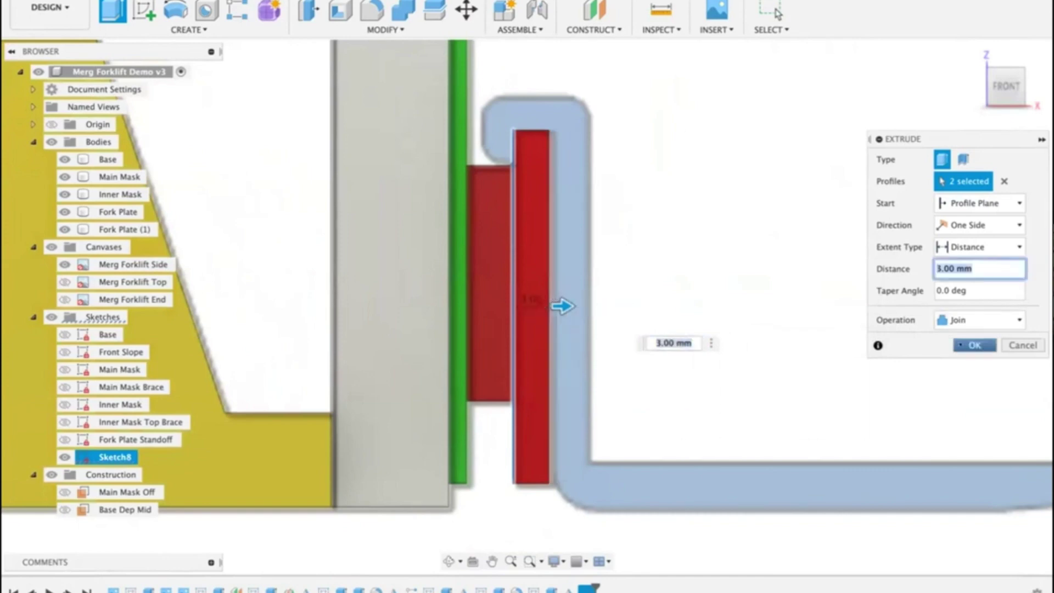
key(Return)
Step: Hide the Merg Forklift Side canvas and rename Sketch8 to 'Fork Plate'
click(974, 53)
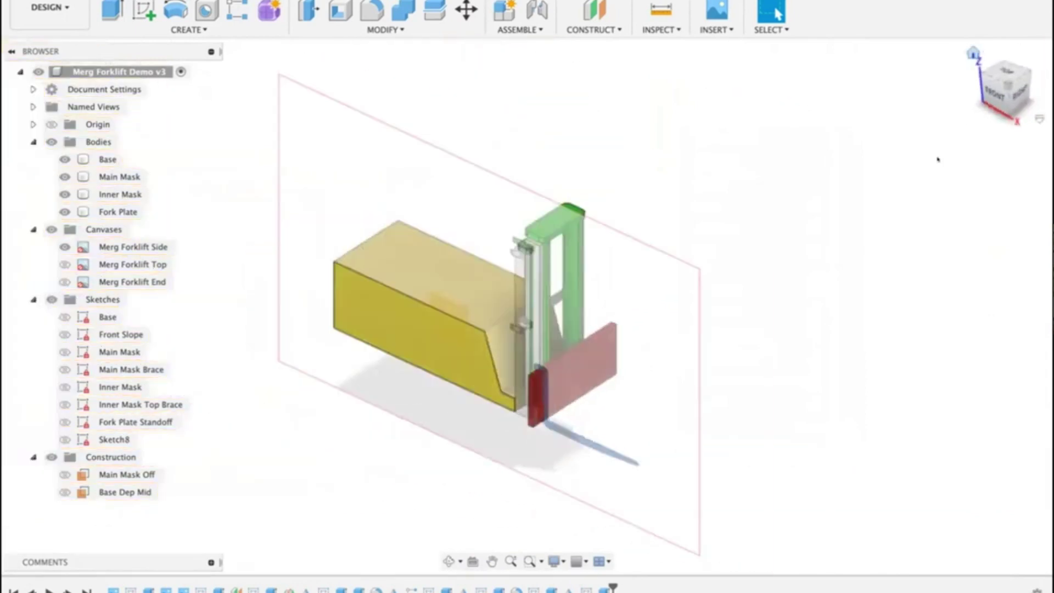
click(65, 246)
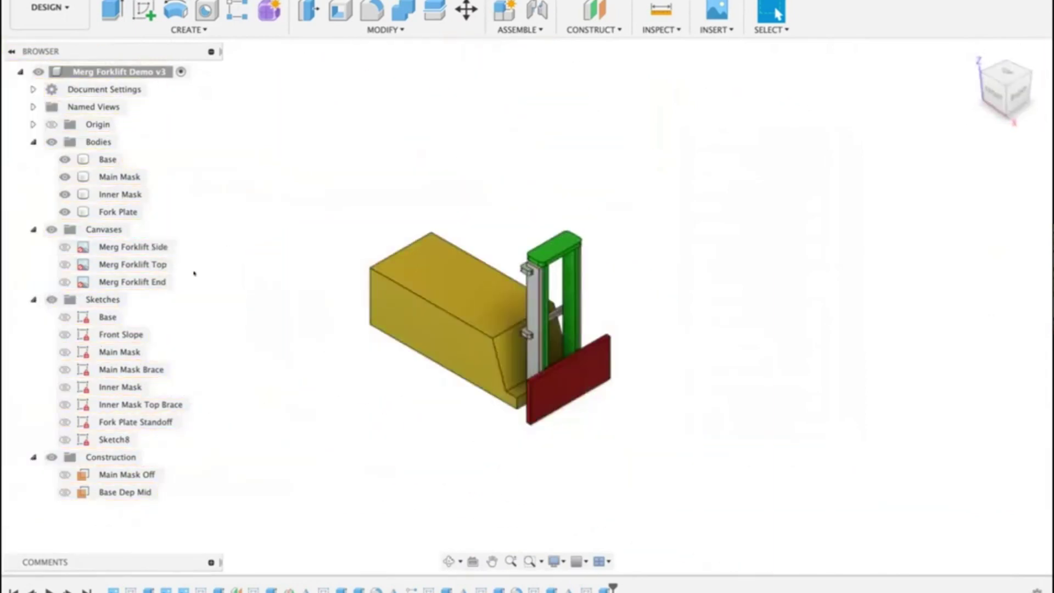
right_click(114, 439)
click(123, 301)
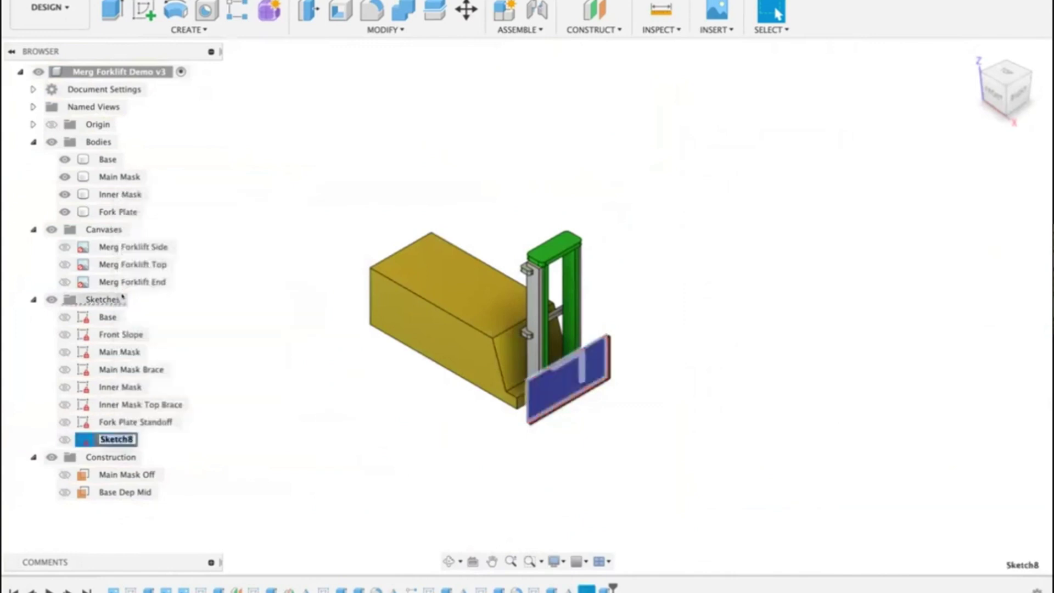
text(Fork Plate)
key(Return)
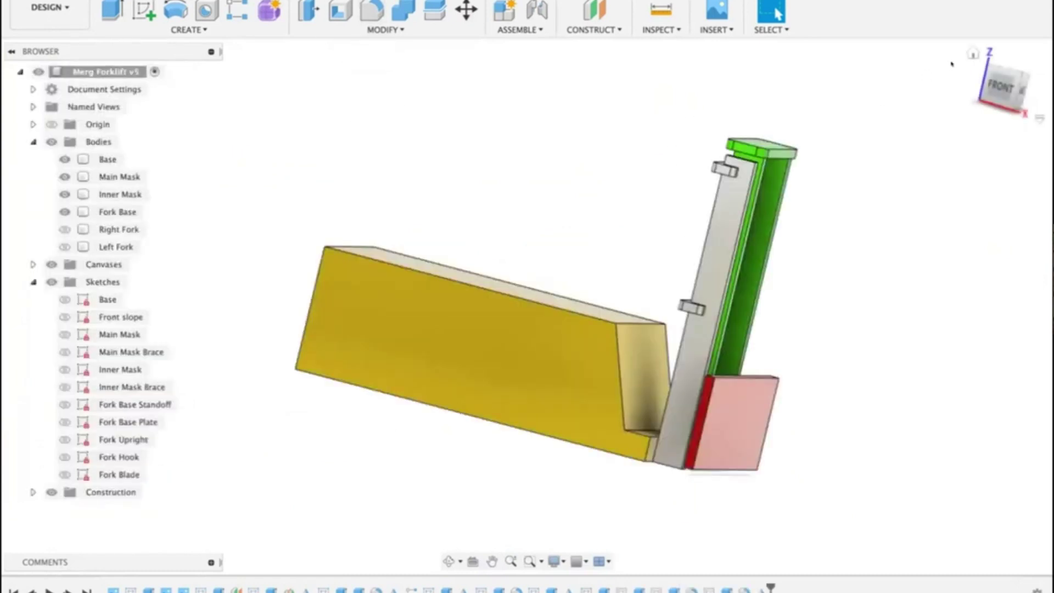
Step: In Change Parameters, set the ForHeight expression to 54 and accept
click(973, 52)
drag(600, 159, 763, 85)
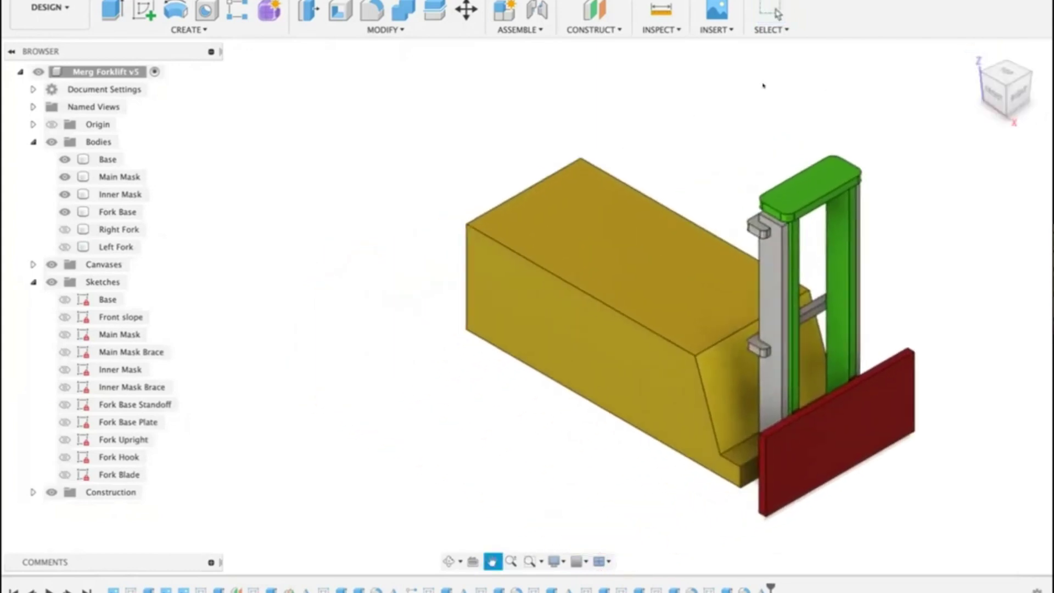
key(Escape)
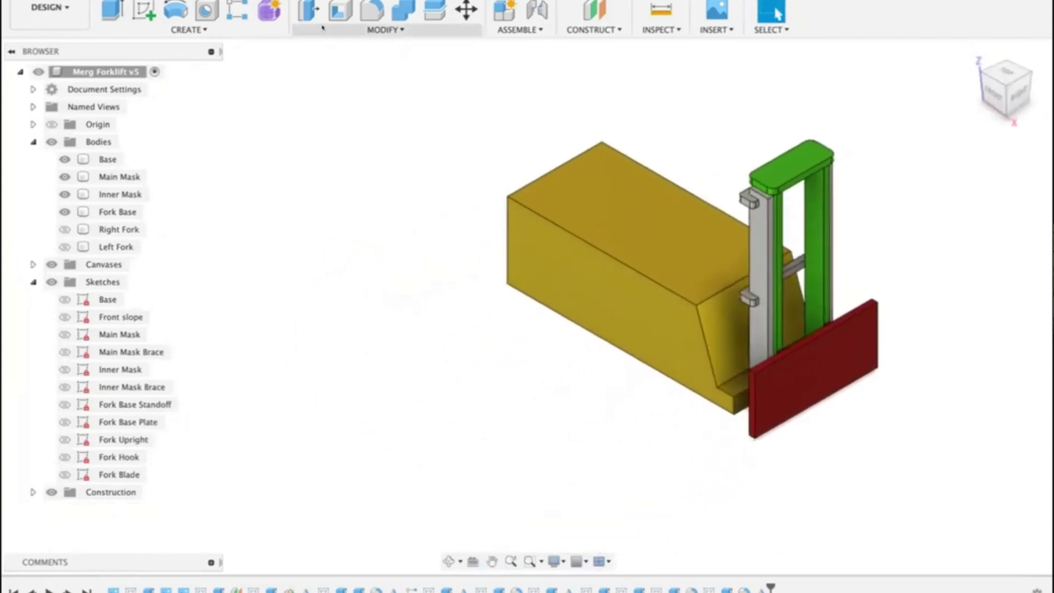
click(384, 30)
click(322, 372)
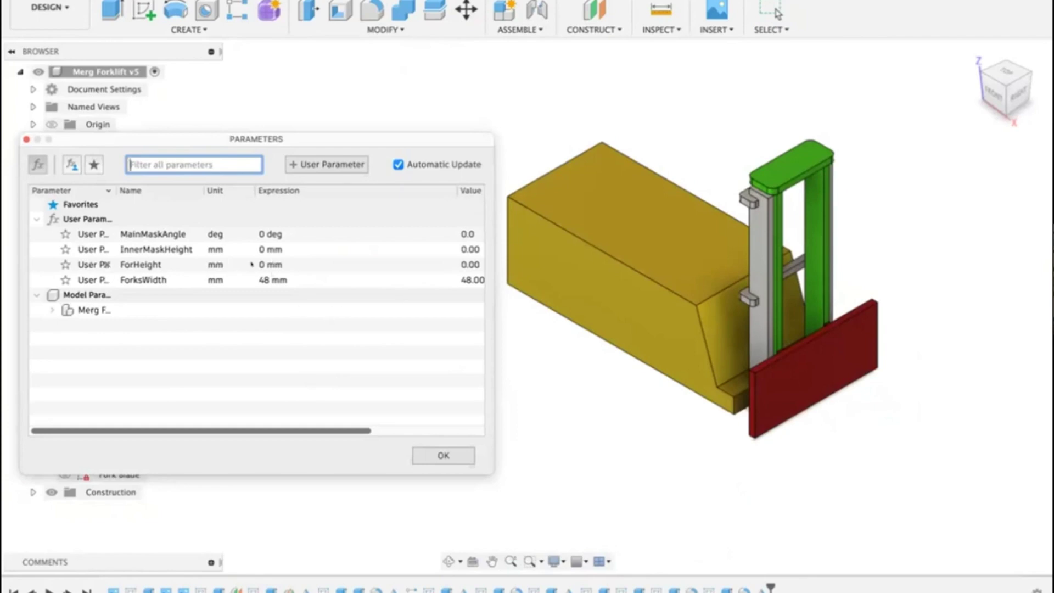
click(285, 265)
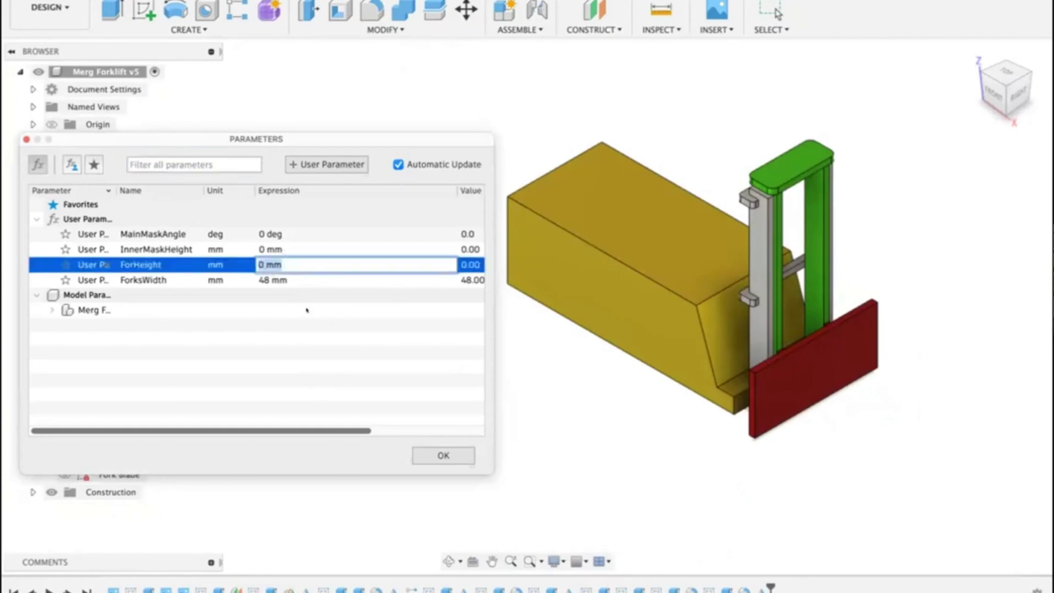
text(54)
key(Return)
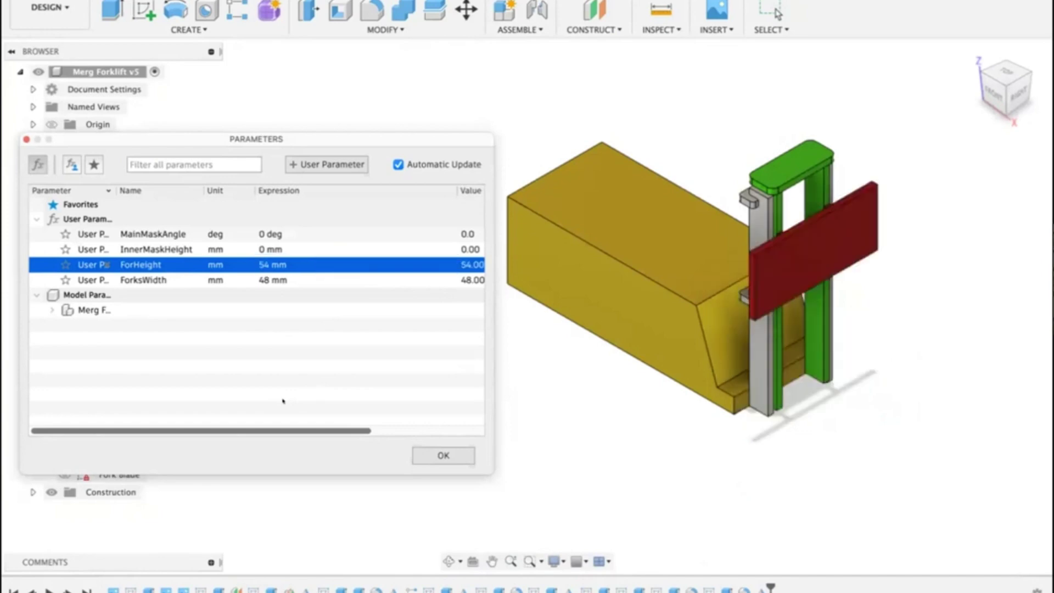
click(458, 453)
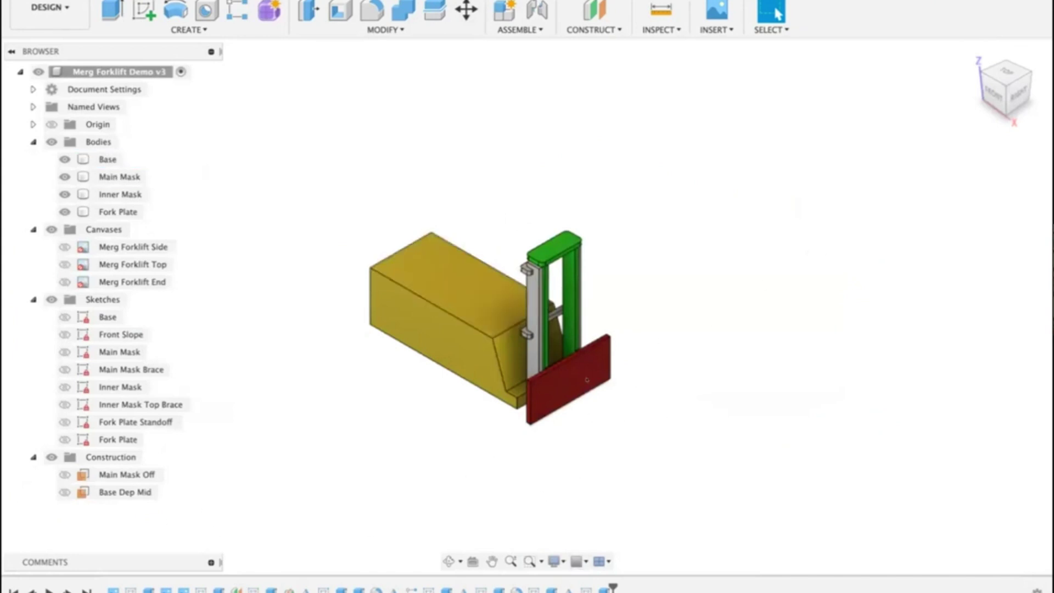
Step: From the fitted right view, roll the timeline back to before the fork plate features
mouse_move(987, 53)
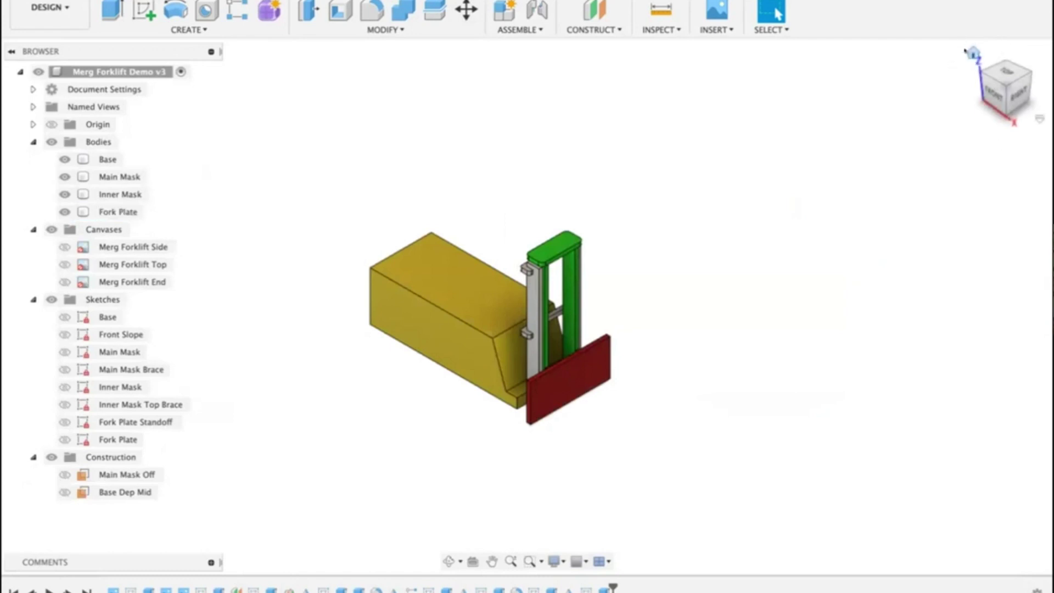
middle_drag(753, 228, 717, 274)
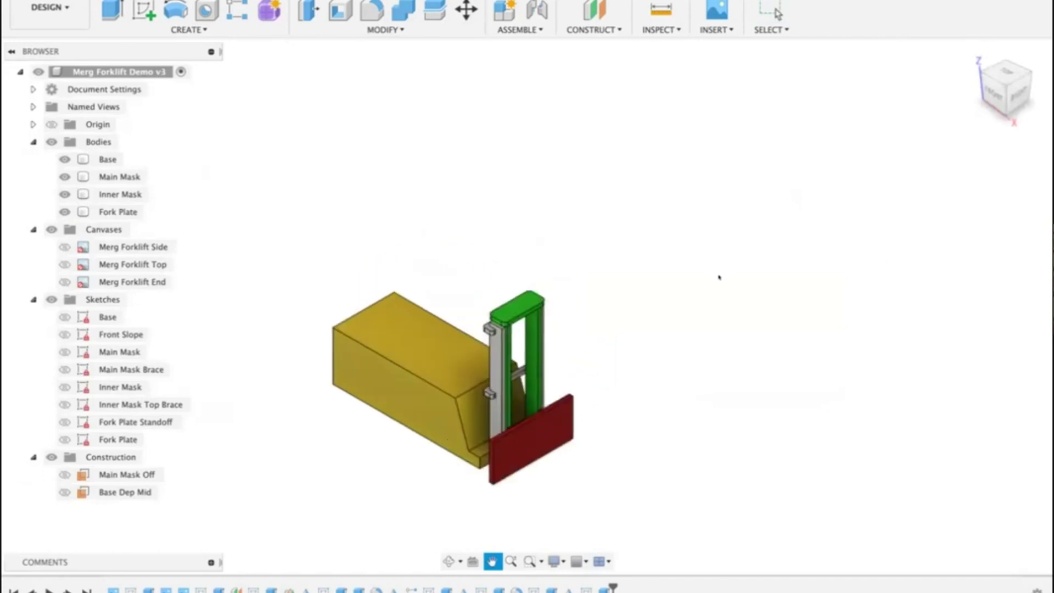
shift+middle_drag(765, 238, 717, 203)
scroll(717, 204, up, 3)
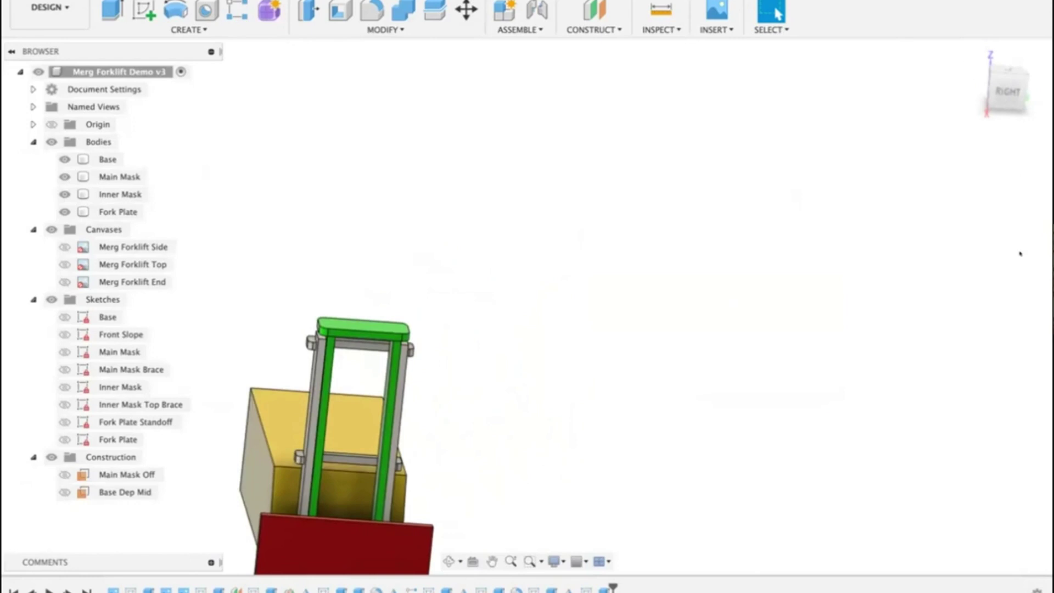
click(1004, 91)
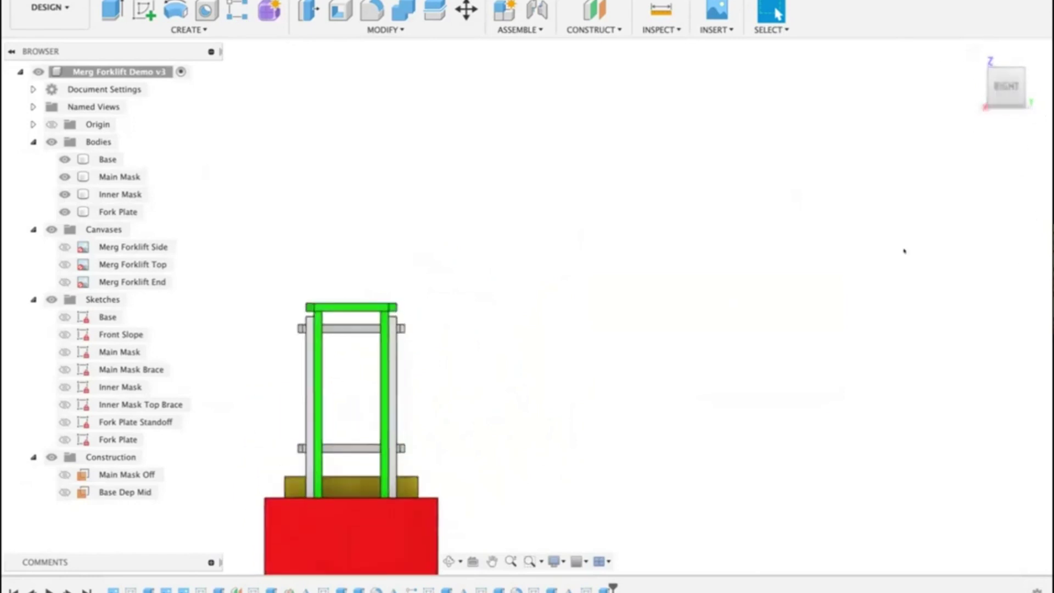
key(F6)
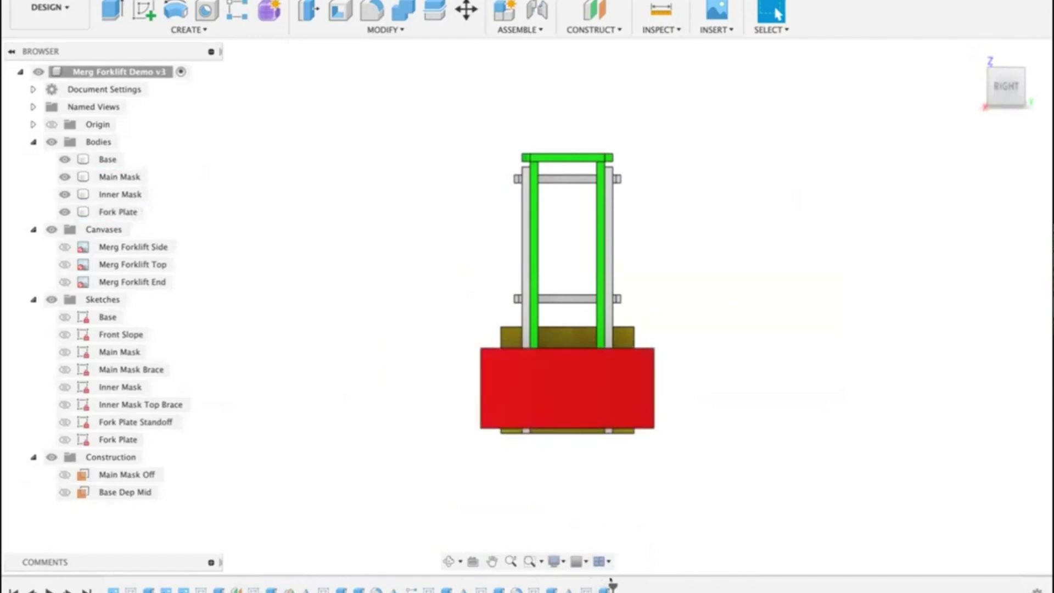
drag(610, 583, 541, 583)
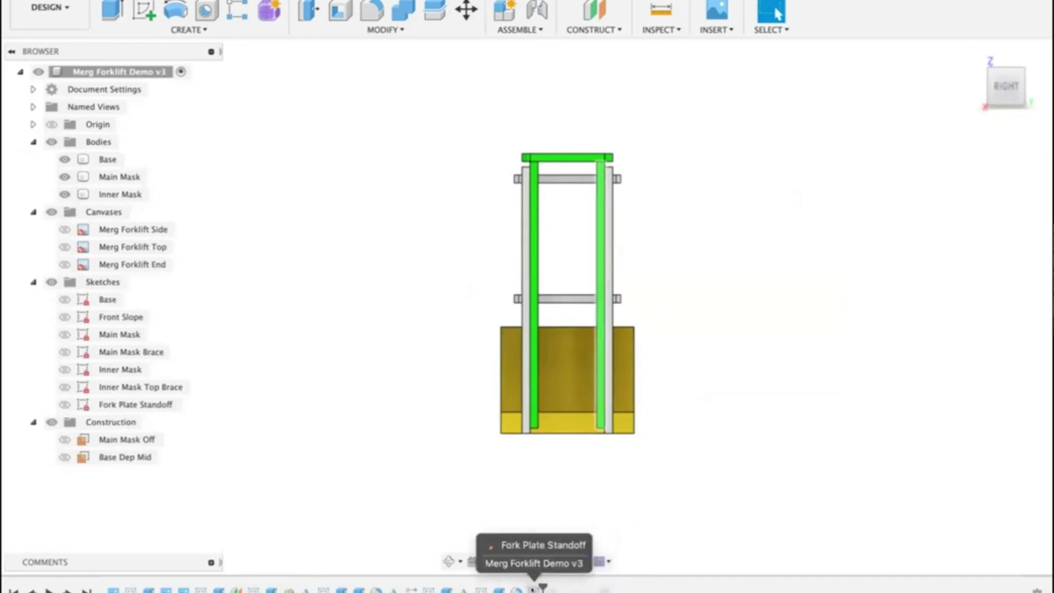
Step: Edit the Fork Plate Standoff sketch and open the Change Parameters list
right_click(537, 587)
click(579, 444)
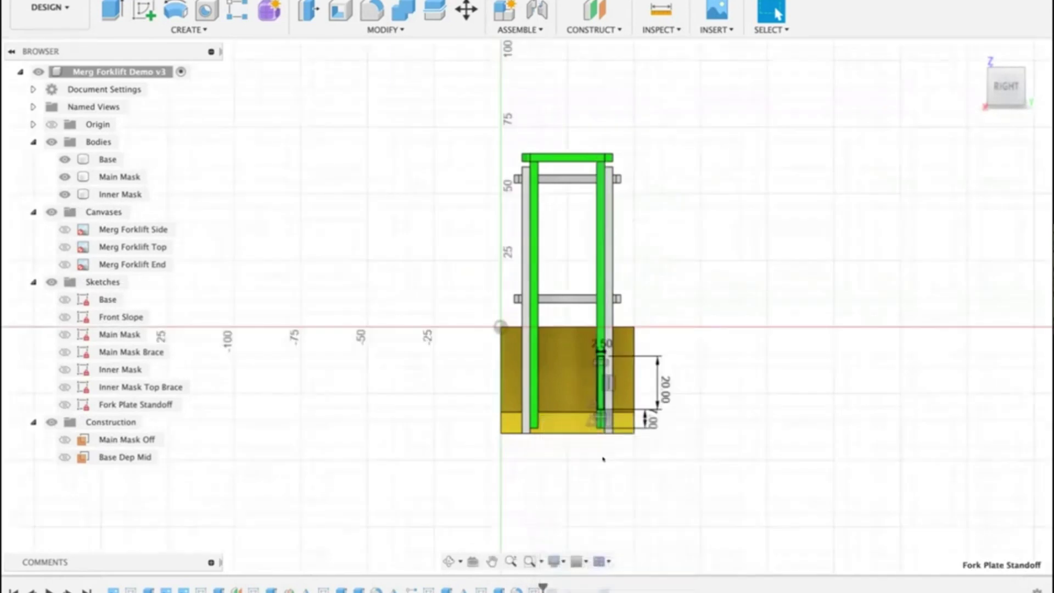
scroll(634, 448, up, 3)
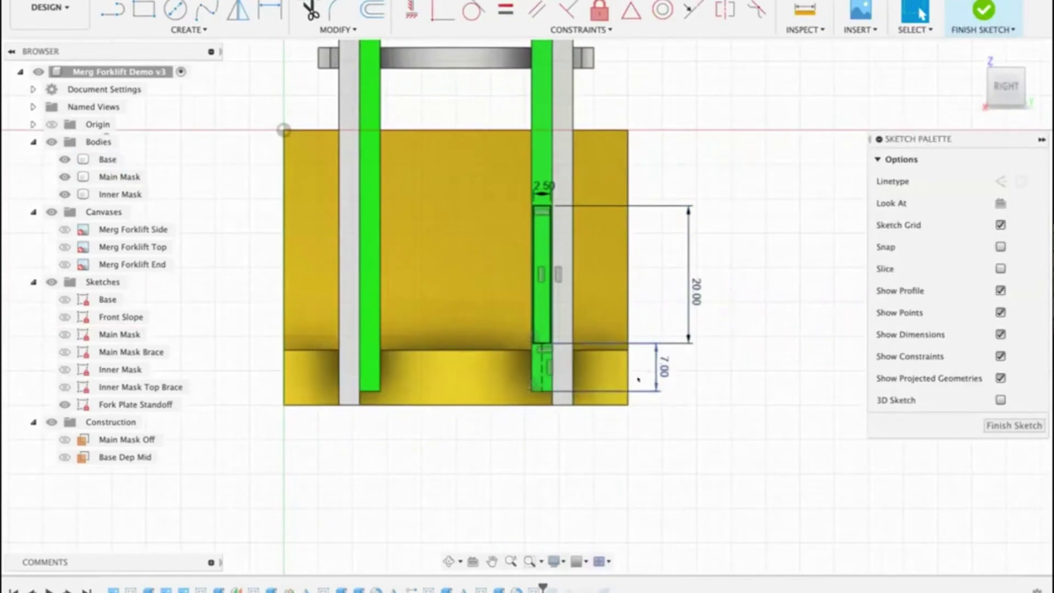
click(320, 27)
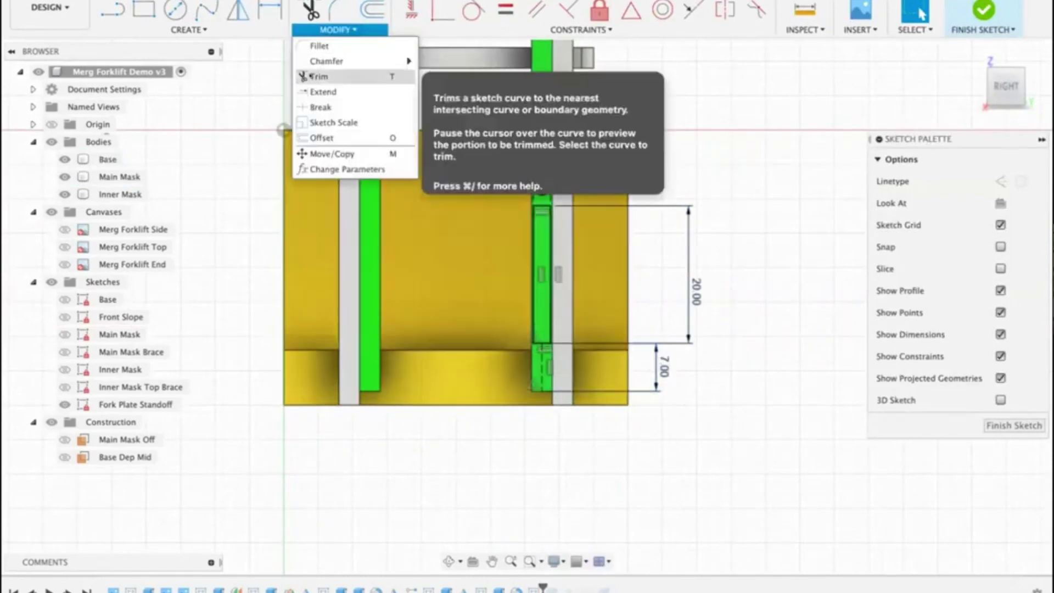
click(329, 170)
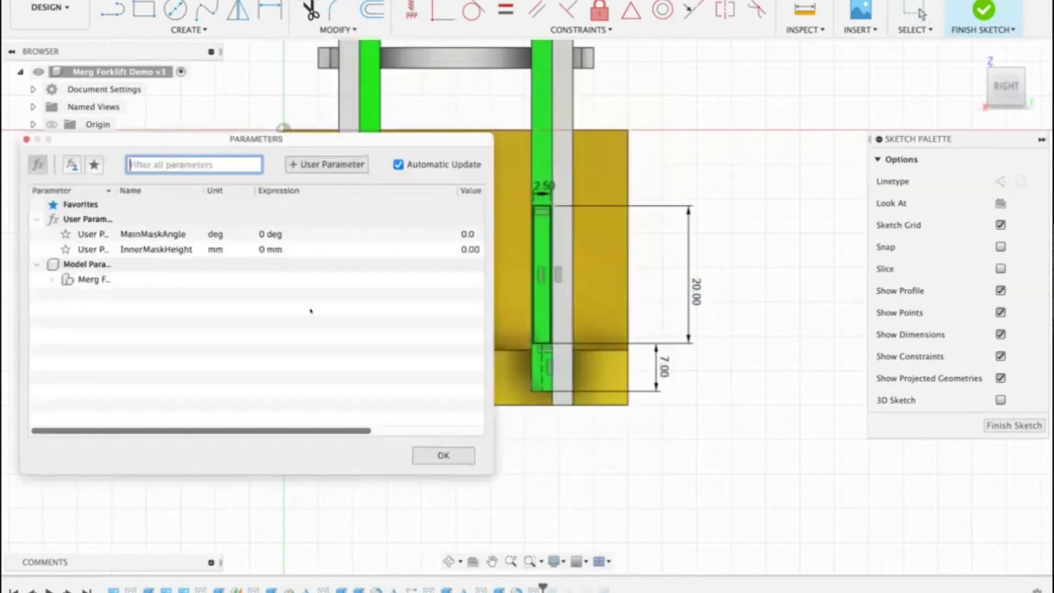
Step: Add user parameter ForkHeight with expression 10 mm and close the Parameters list
click(323, 164)
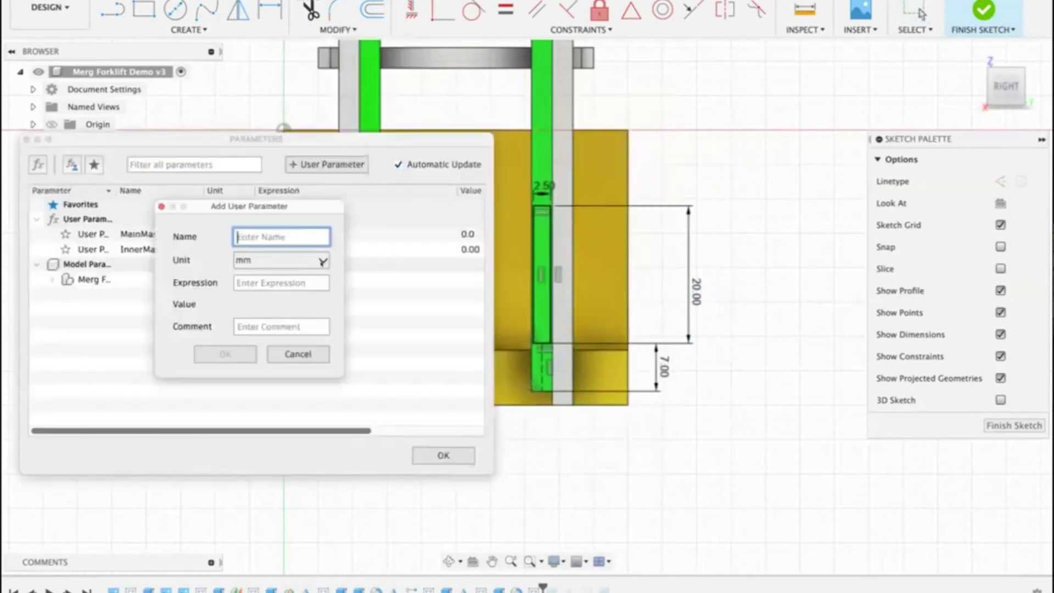
text(For)
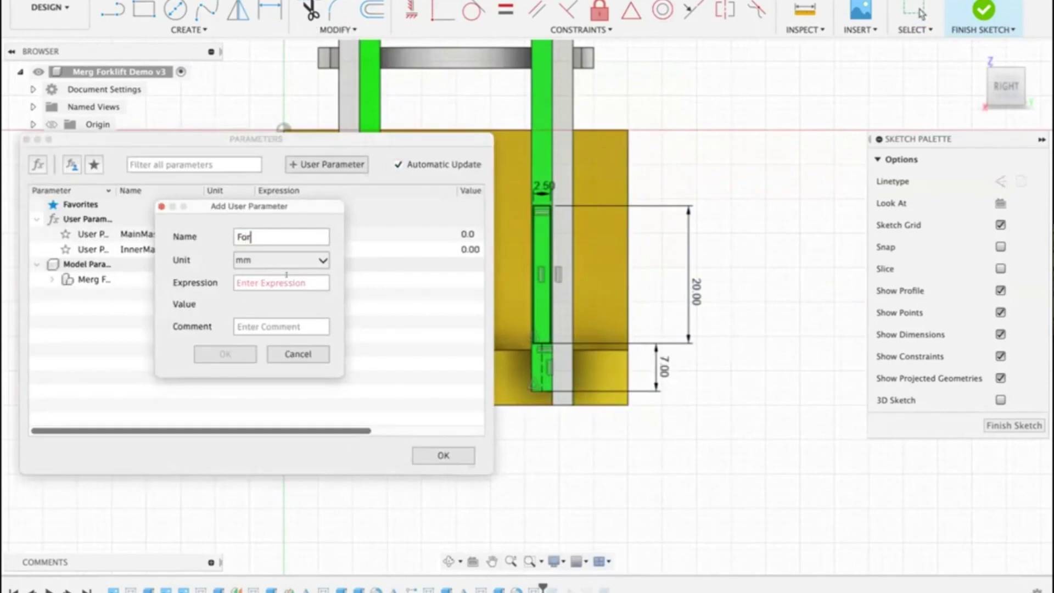
text(kHeight)
click(250, 279)
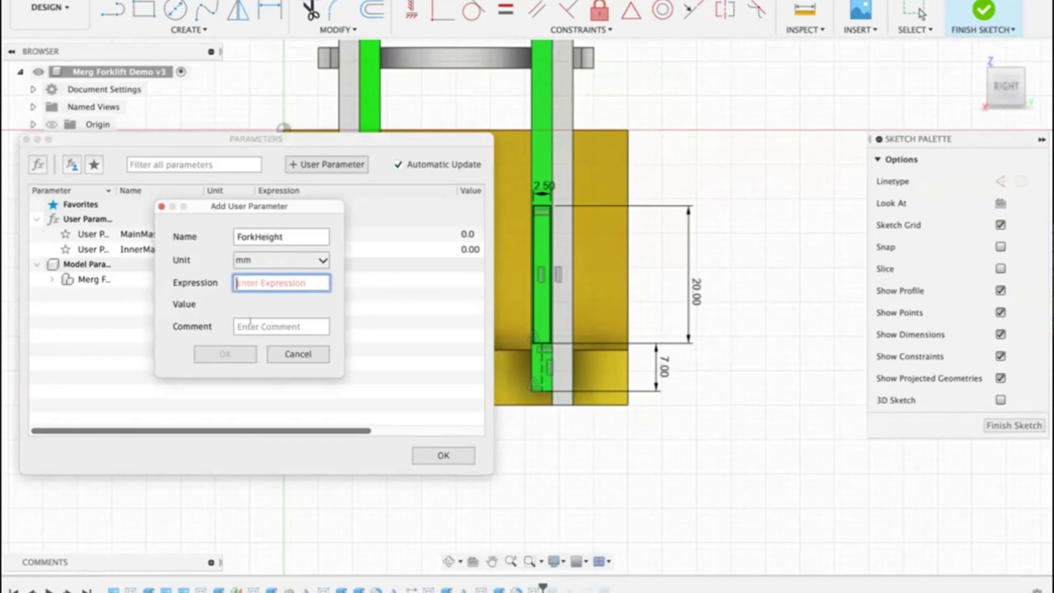
text(10)
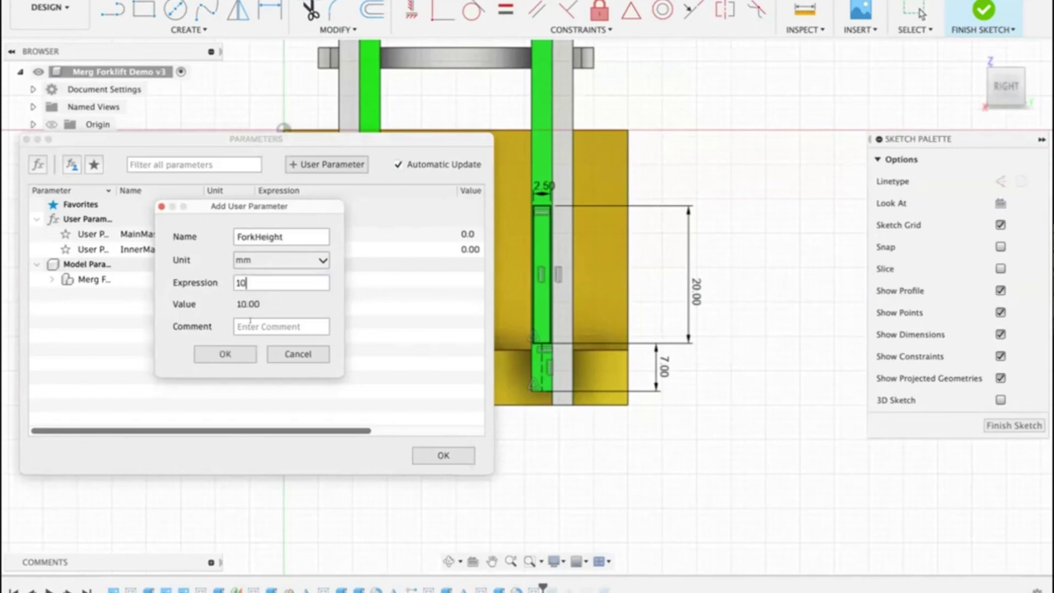
click(225, 354)
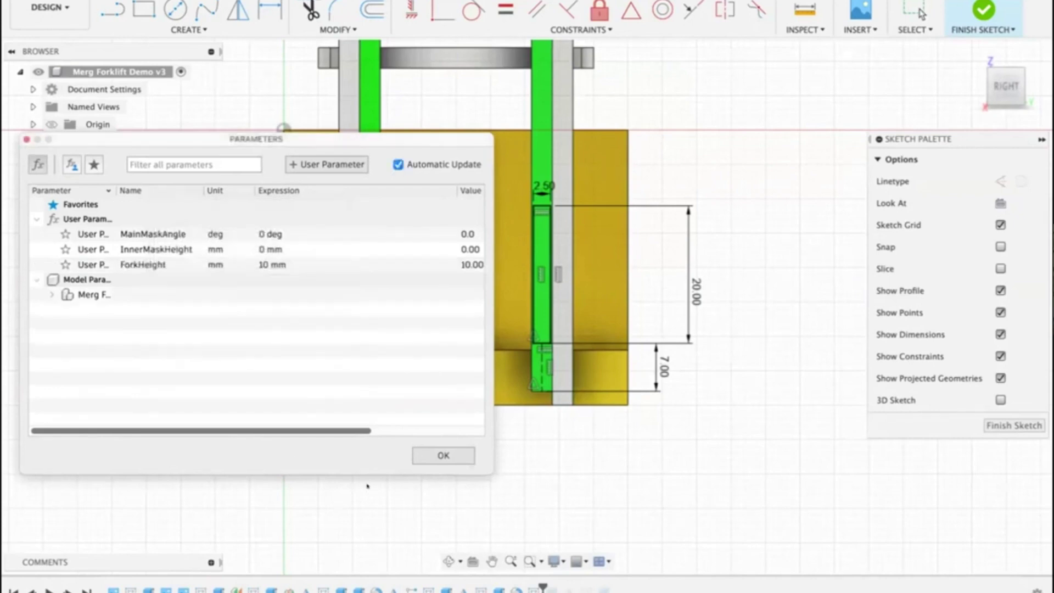
click(443, 455)
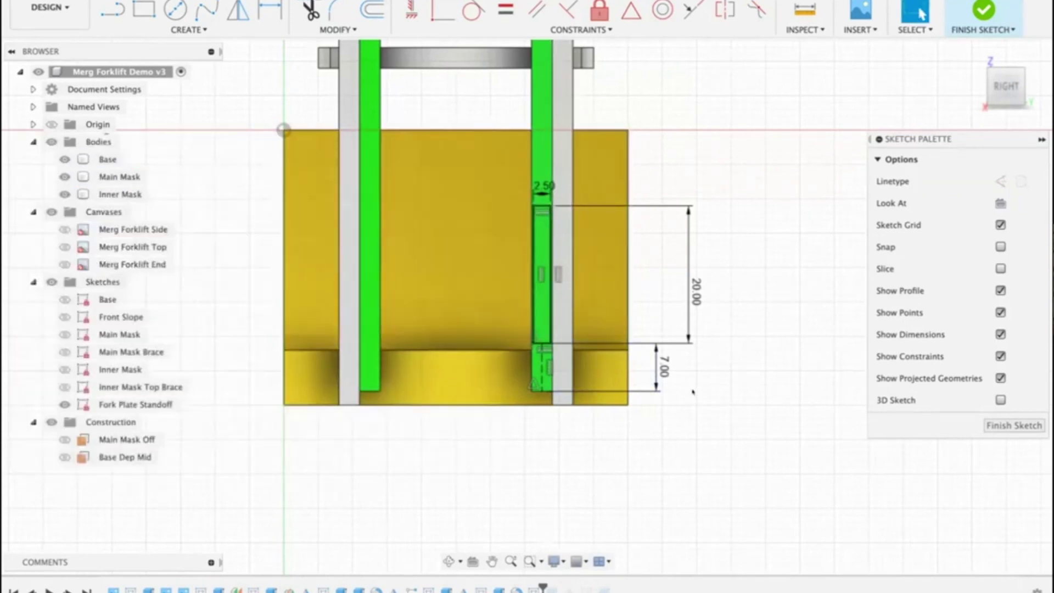
Step: Change the 7.00 standoff dimension to 7 mm + ForkHeight so it reads 17
double_click(660, 368)
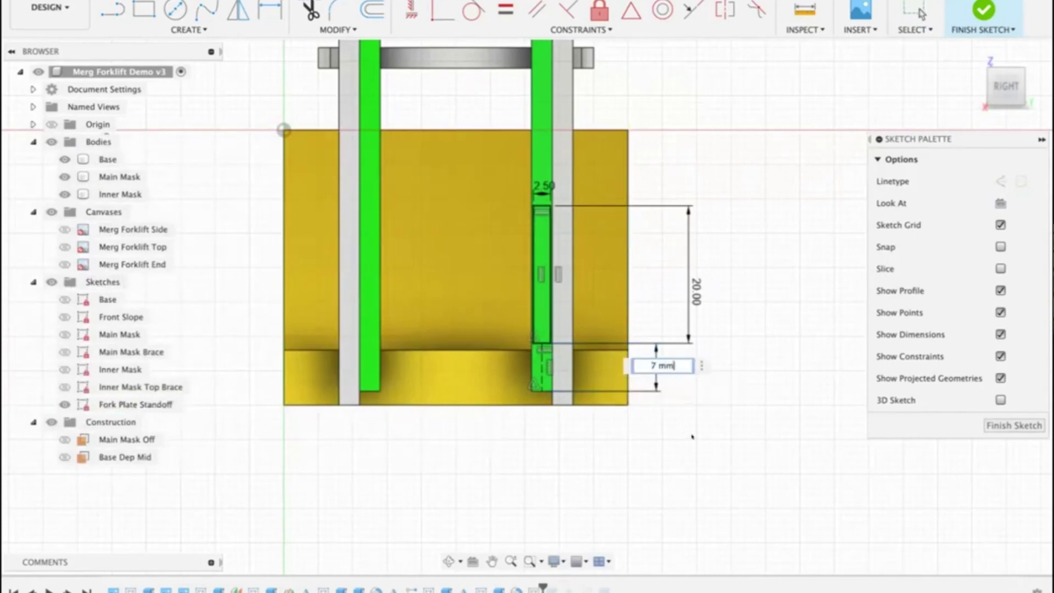
text(+f)
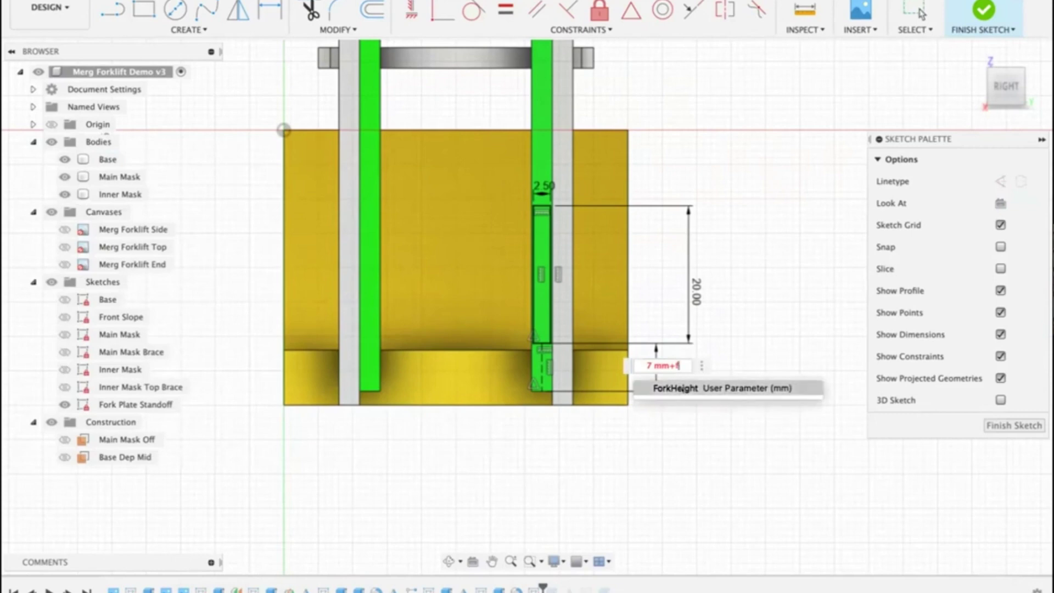
click(681, 388)
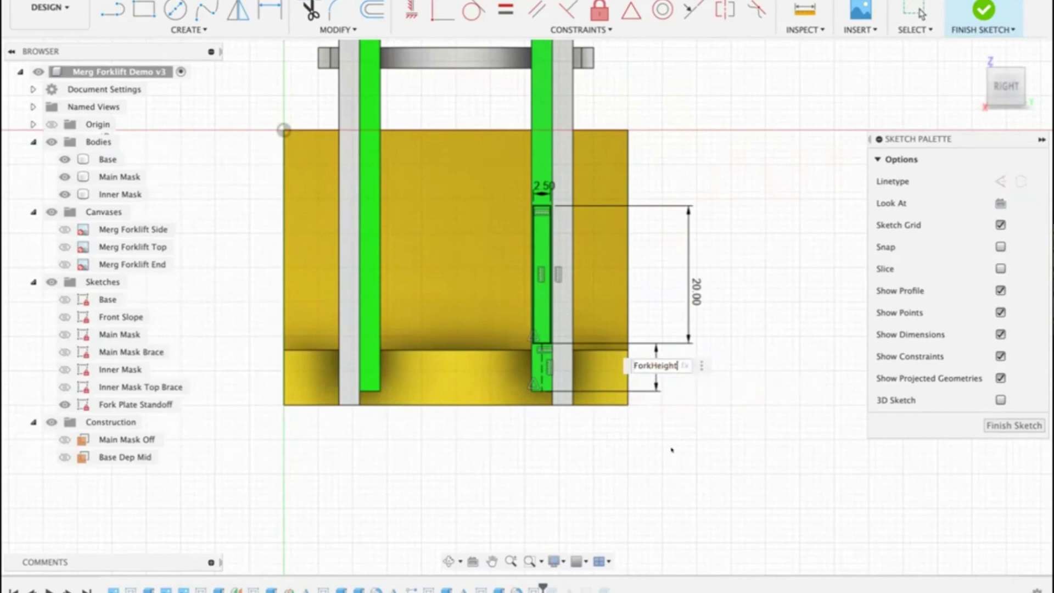
key(Return)
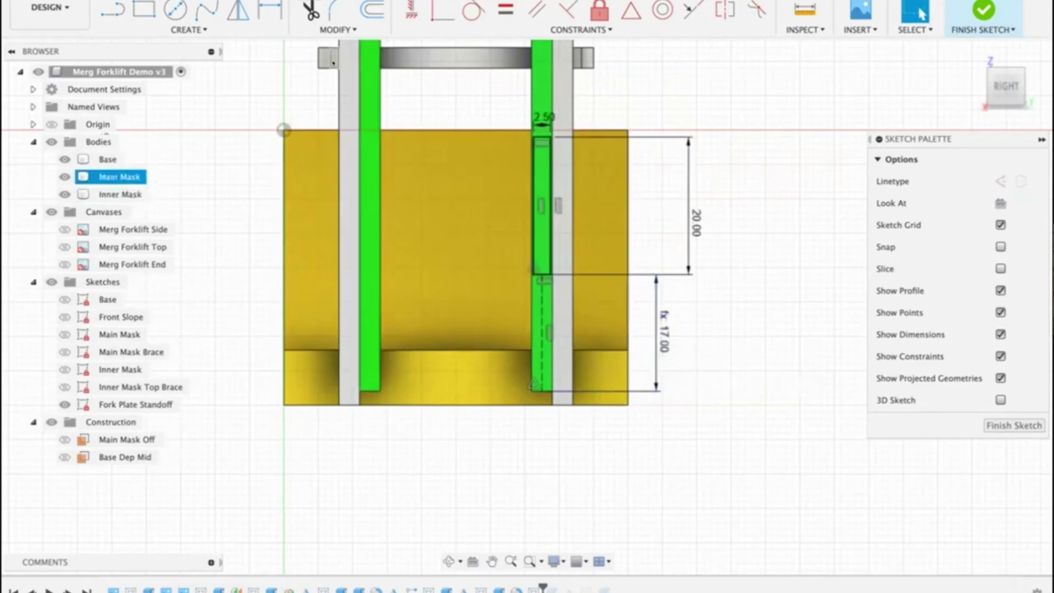
Step: Clear the Base body selection and open Modify > Change Parameters
click(507, 218)
key(Escape)
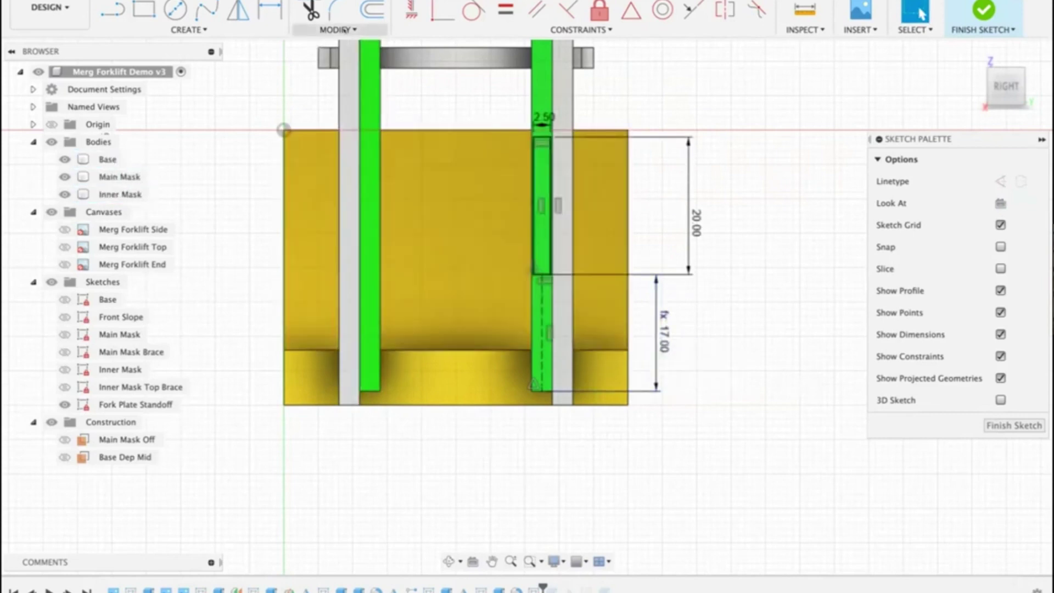
click(338, 29)
click(335, 169)
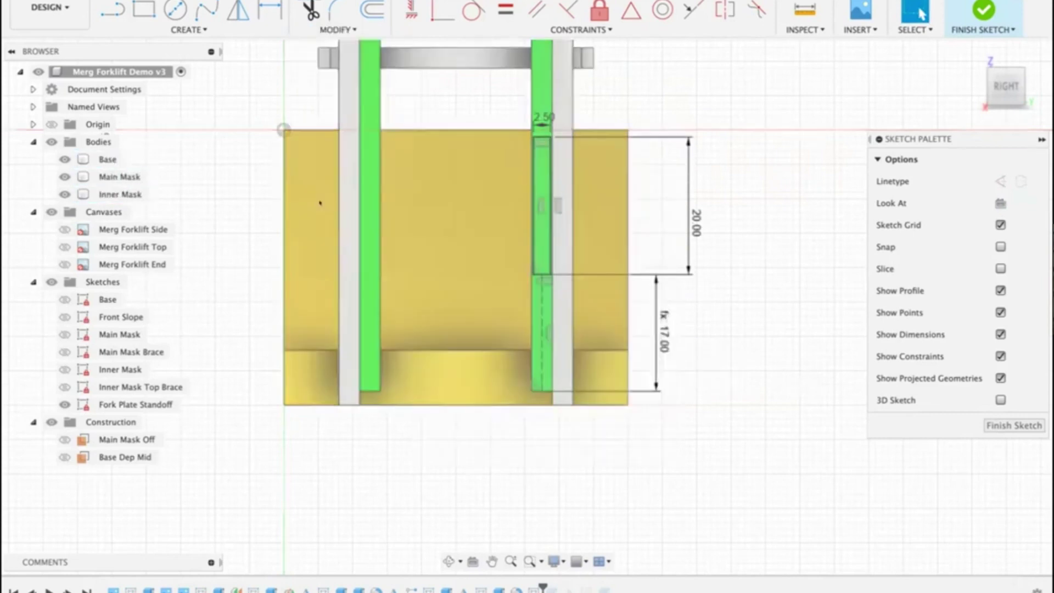
Step: Set ForkHeight to 0 mm, then 54 mm, and view the raised standoff reading 61.00
double_click(276, 264)
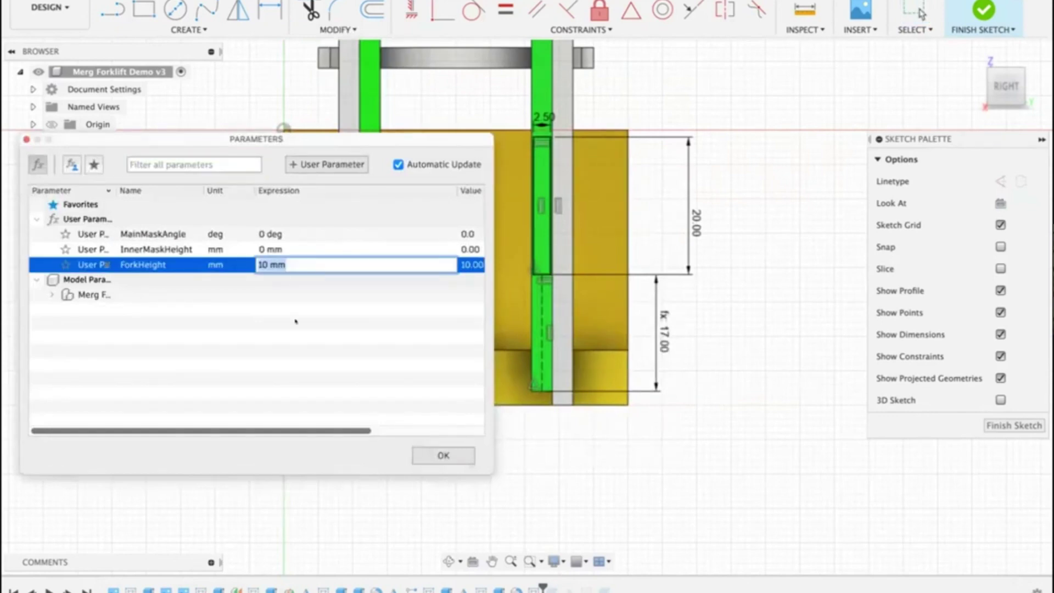
text(0)
key(Return)
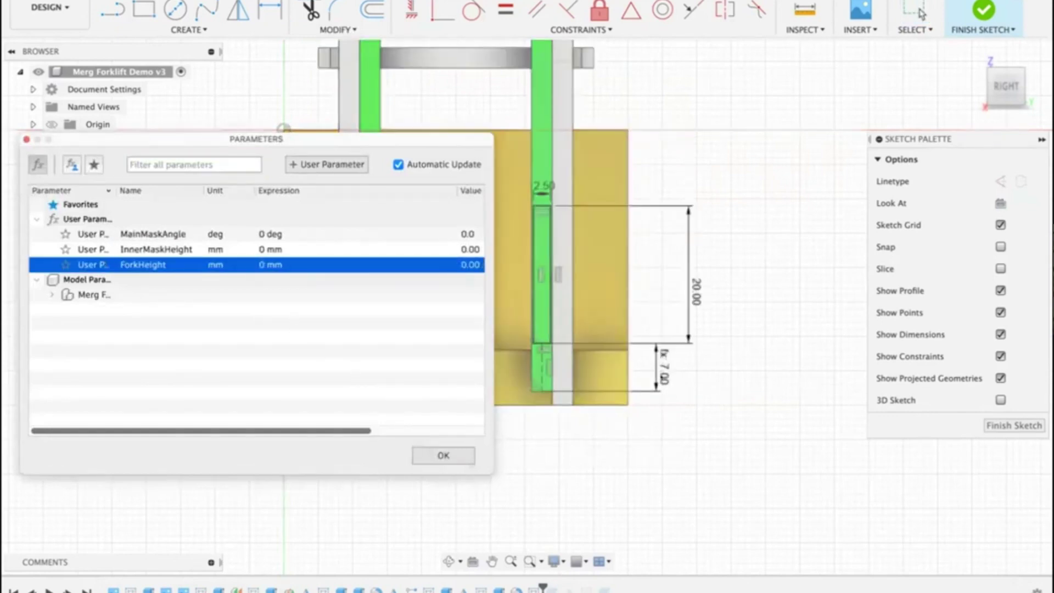
double_click(287, 264)
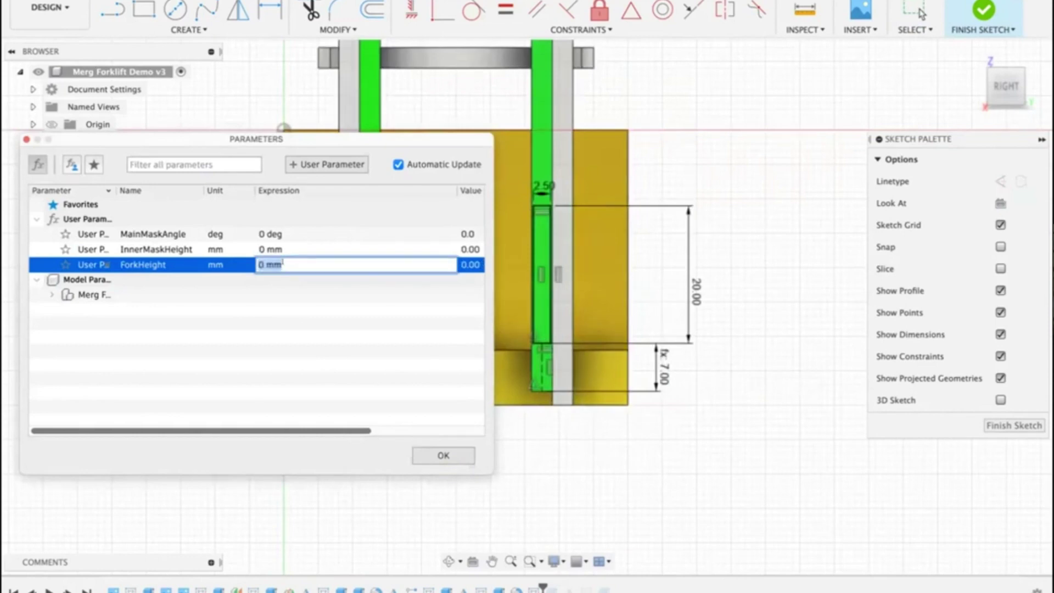
text(54)
key(Return)
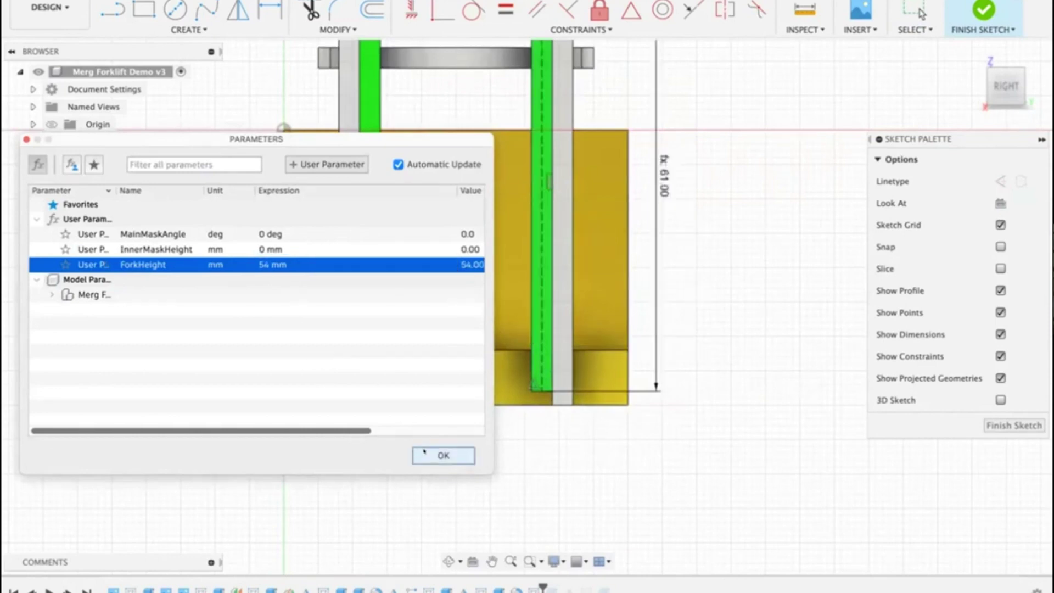
click(443, 454)
scroll(551, 448, down, 3)
scroll(551, 449, down, 2)
middle_drag(553, 447, 626, 436)
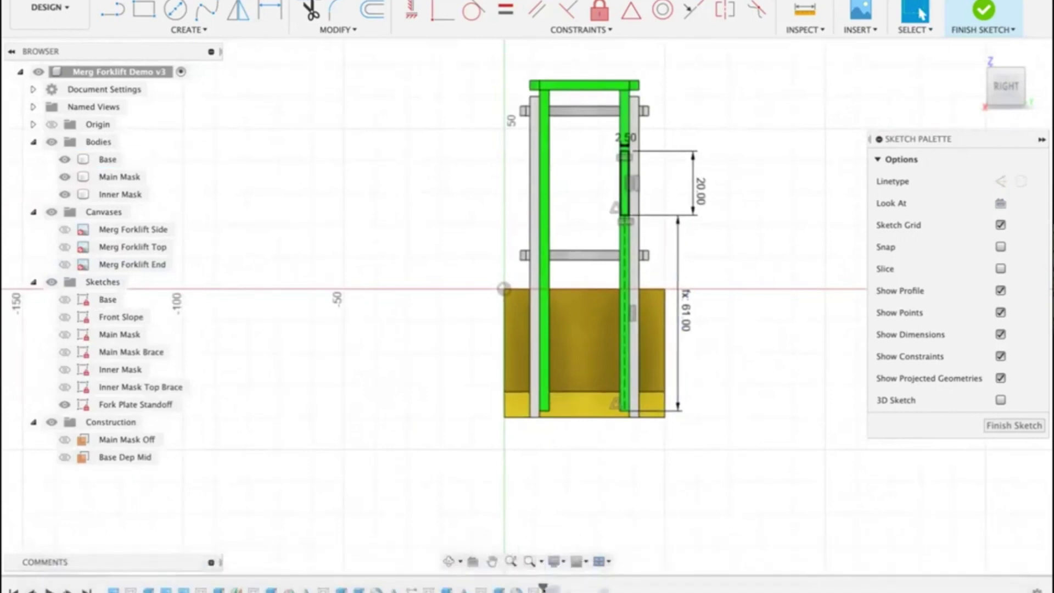
Step: Select Extrude9 in the timeline and dismiss its options menu without running anything
click(603, 588)
right_click(603, 588)
key(Escape)
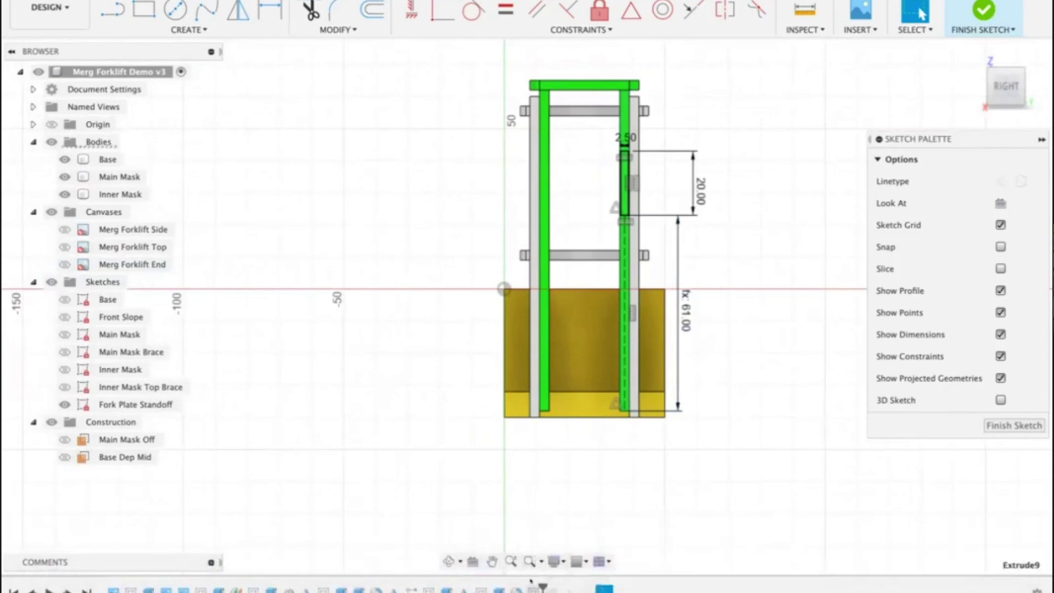
click(590, 495)
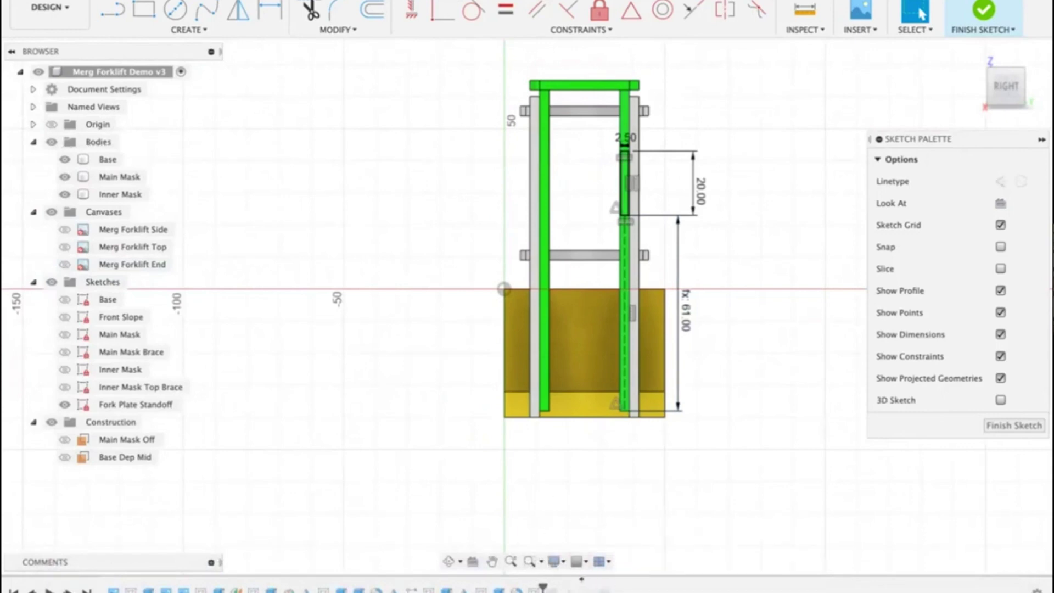
scroll(446, 354, down, 5)
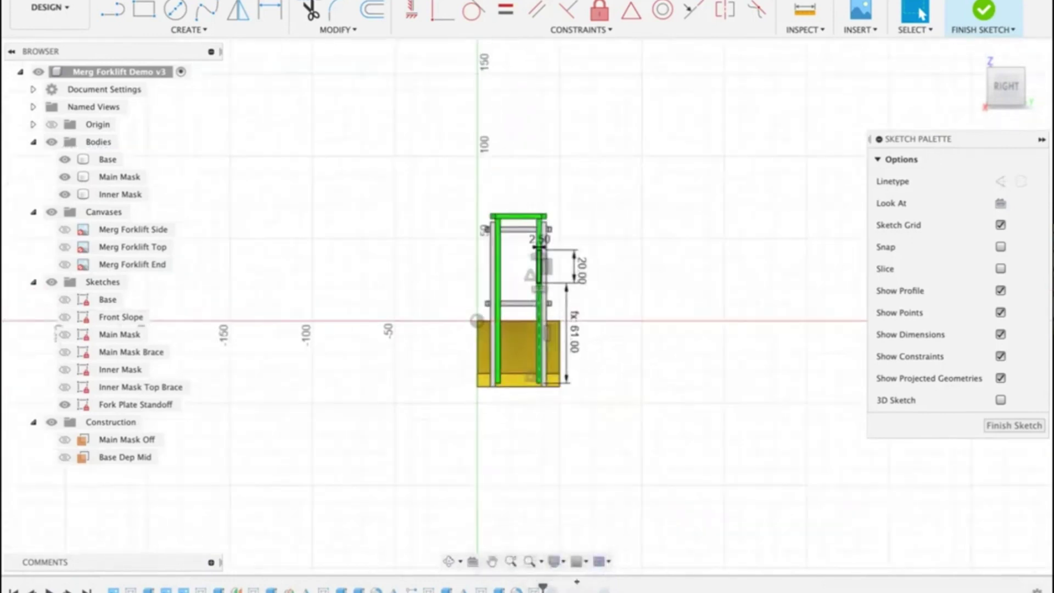
right_click(599, 588)
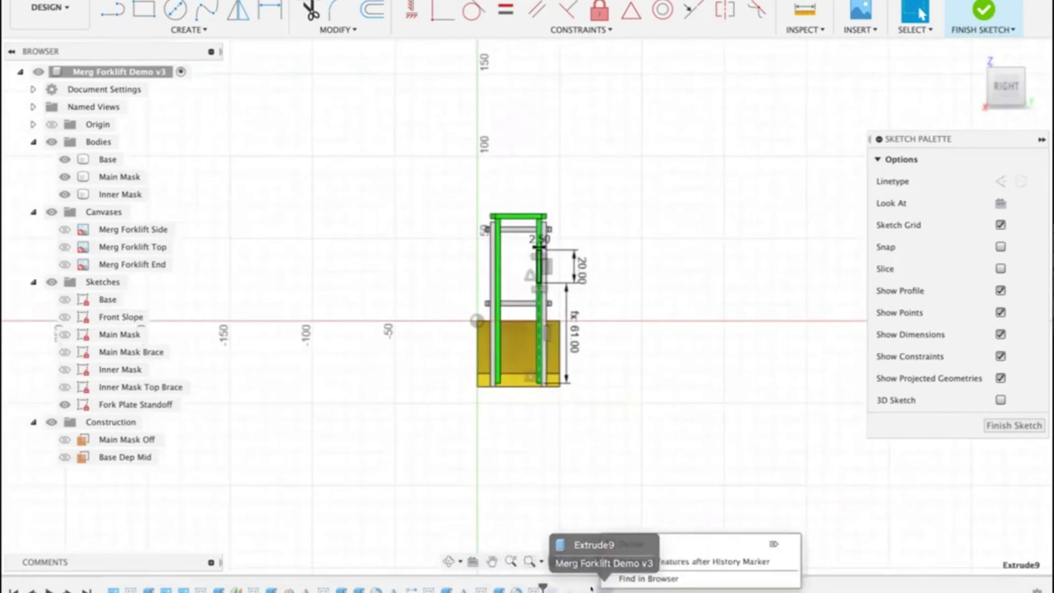
click(531, 531)
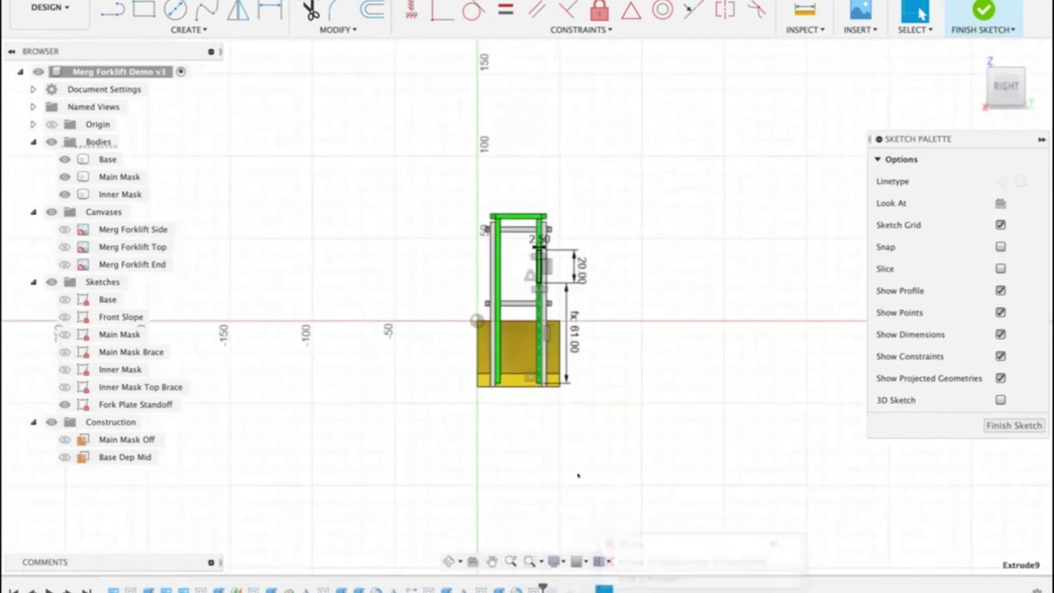
Step: Recentre the mast in view and finish the Fork Plate Standoff sketch
click(973, 30)
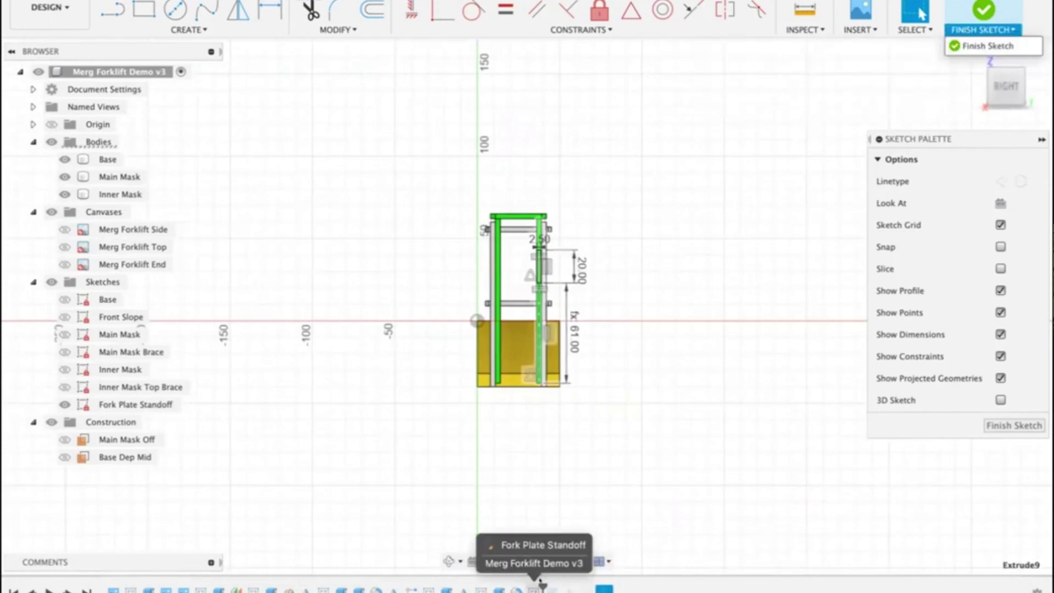
click(493, 560)
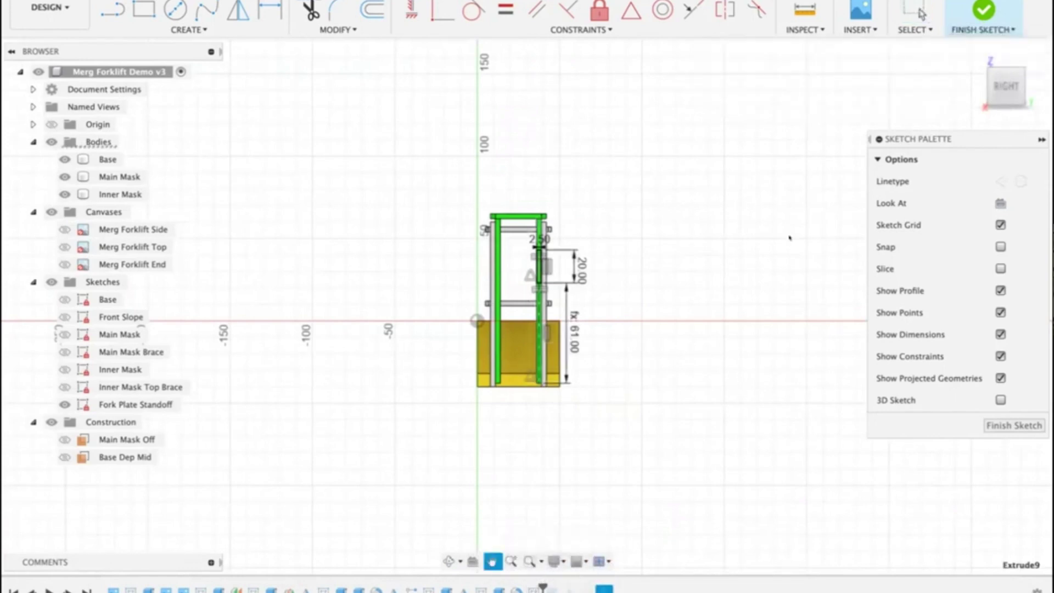
drag(789, 237, 696, 264)
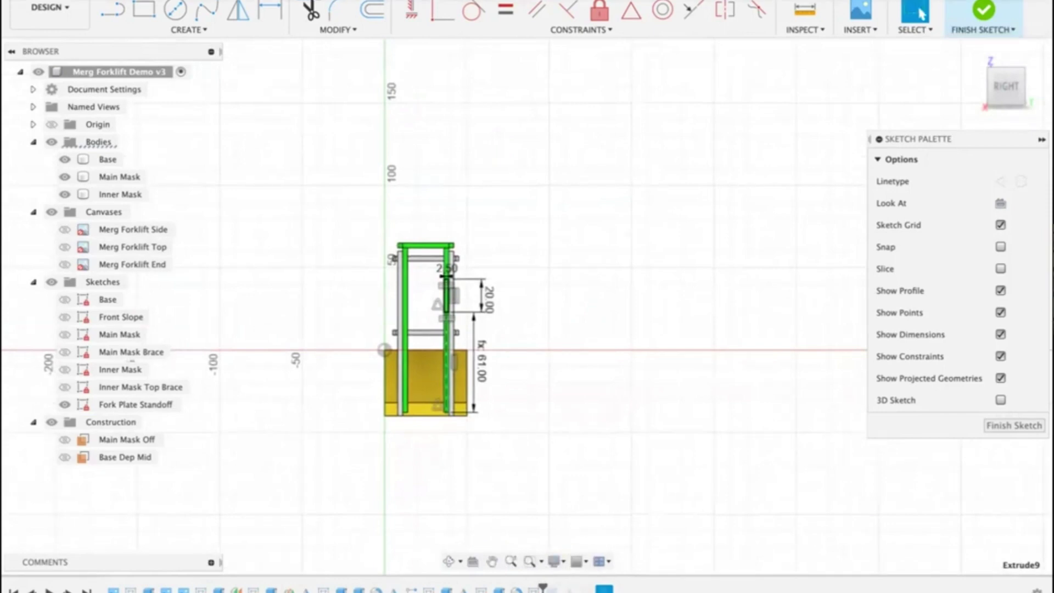
click(984, 9)
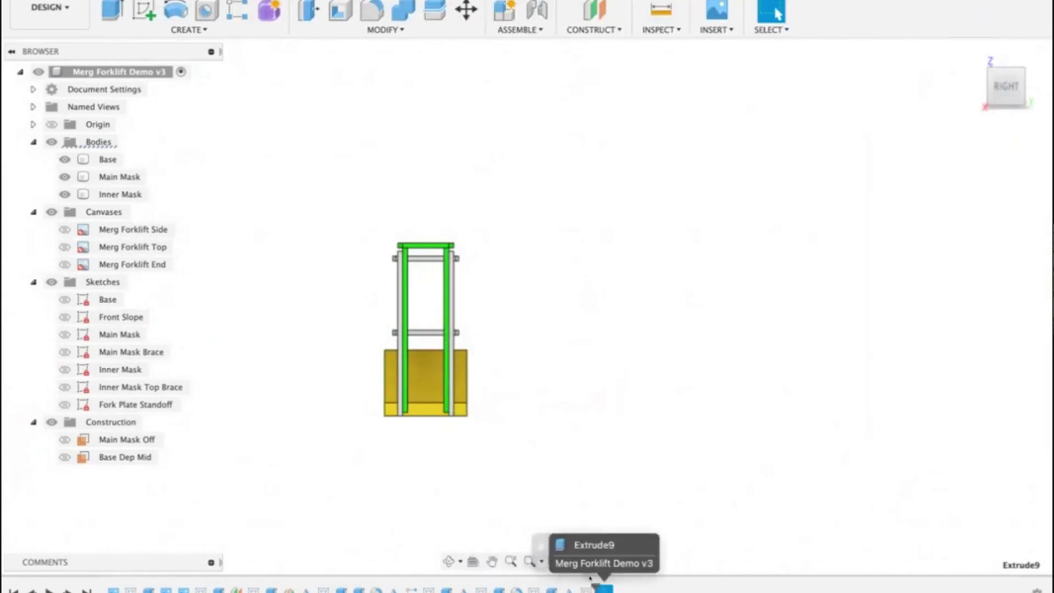
Step: Roll the timeline forward to restore the Fork Plate and open the parameters list beside the model
drag(615, 585, 623, 584)
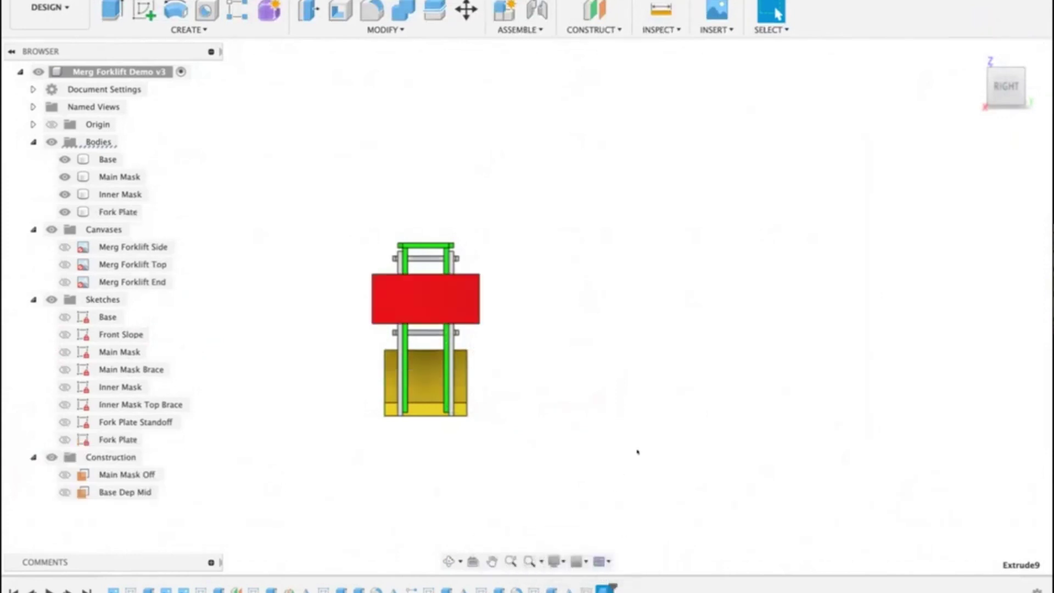
shift+middle_drag(644, 369, 727, 379)
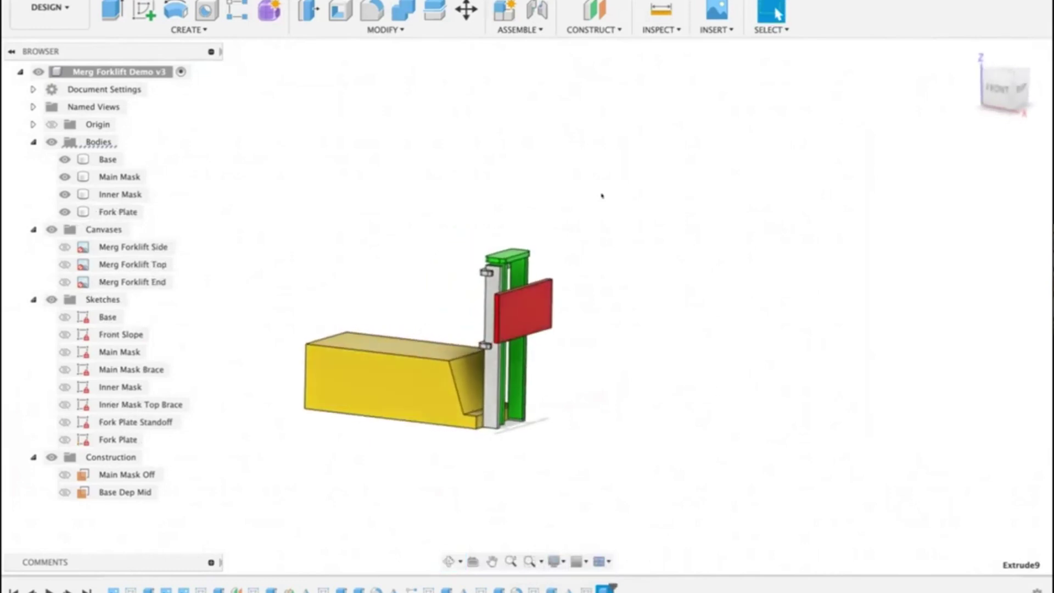
click(385, 30)
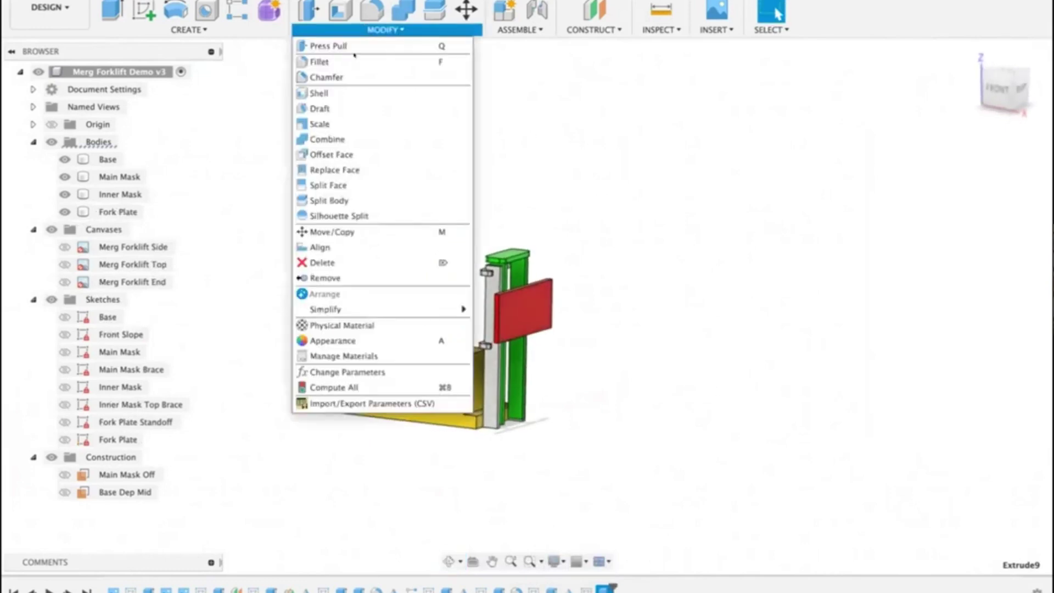
click(322, 371)
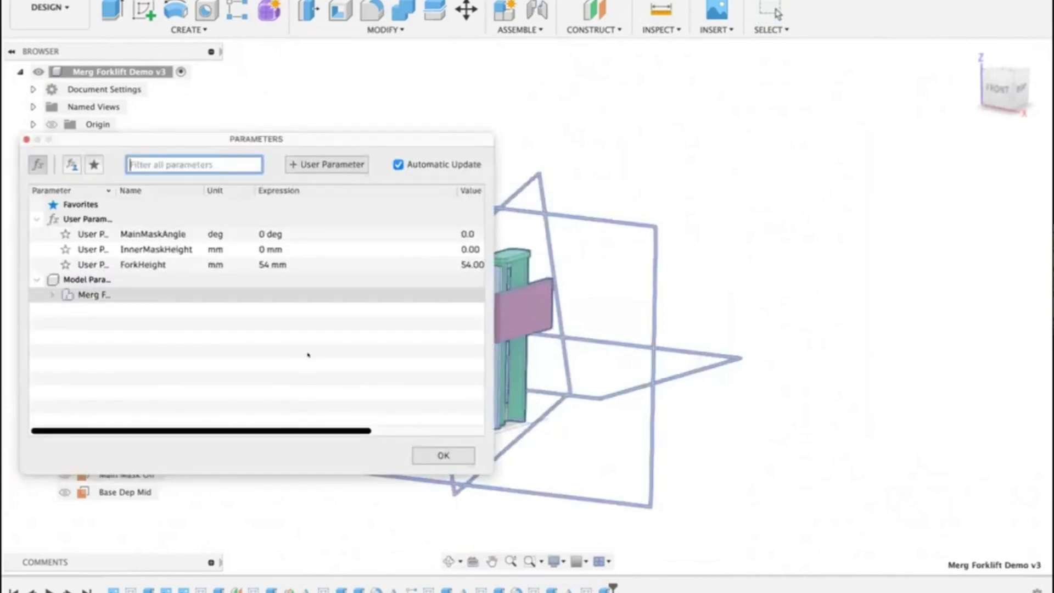
click(272, 323)
click(269, 234)
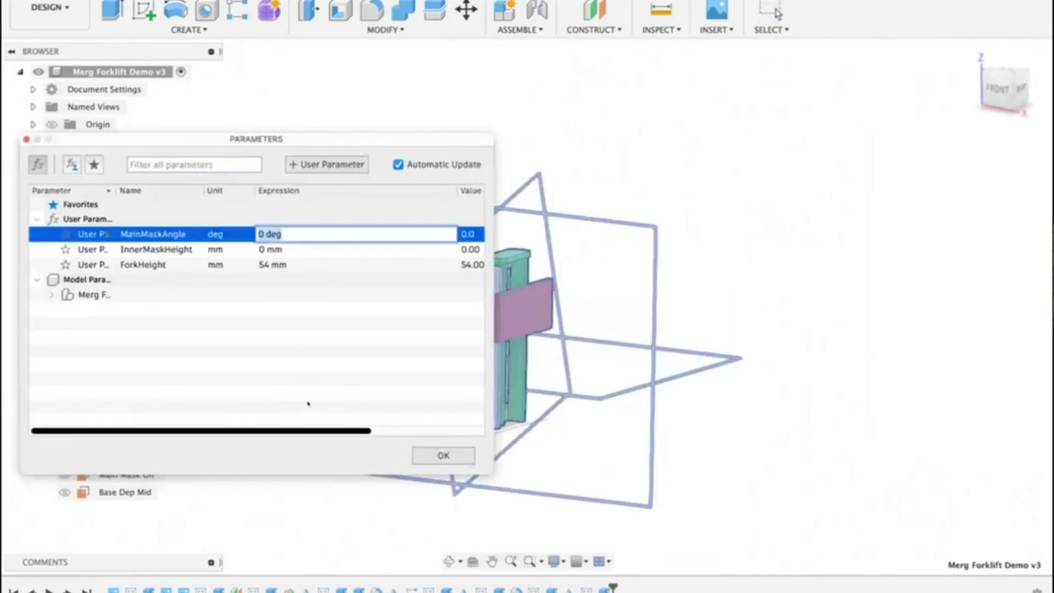
click(492, 560)
drag(687, 227, 915, 230)
key(Escape)
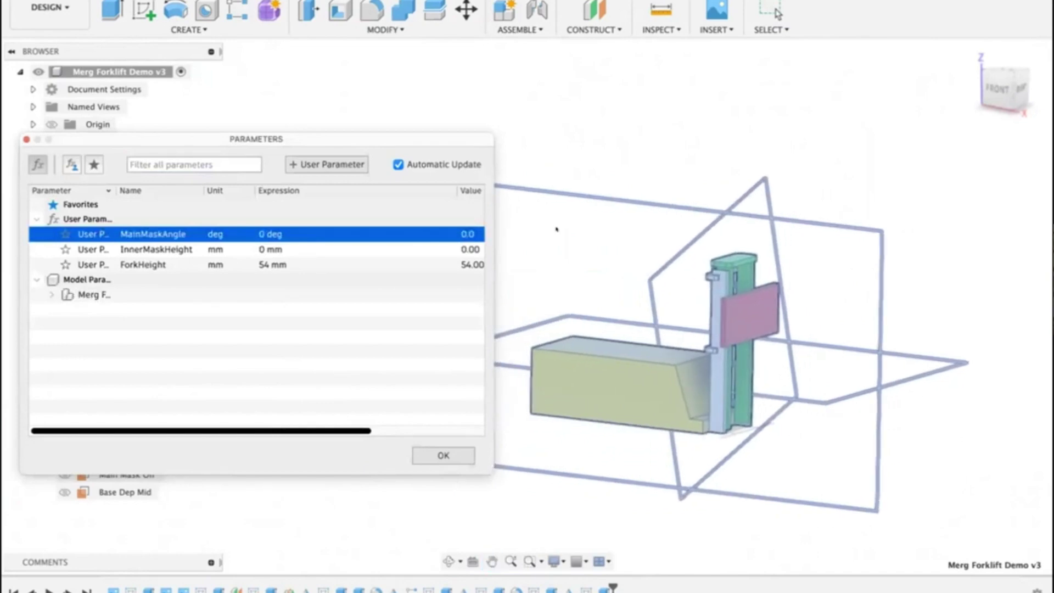
Step: Test MainMaskAngle at 5 deg, InnerMaskHeight at 67 mm and ForkHeight at 10 mm
click(280, 264)
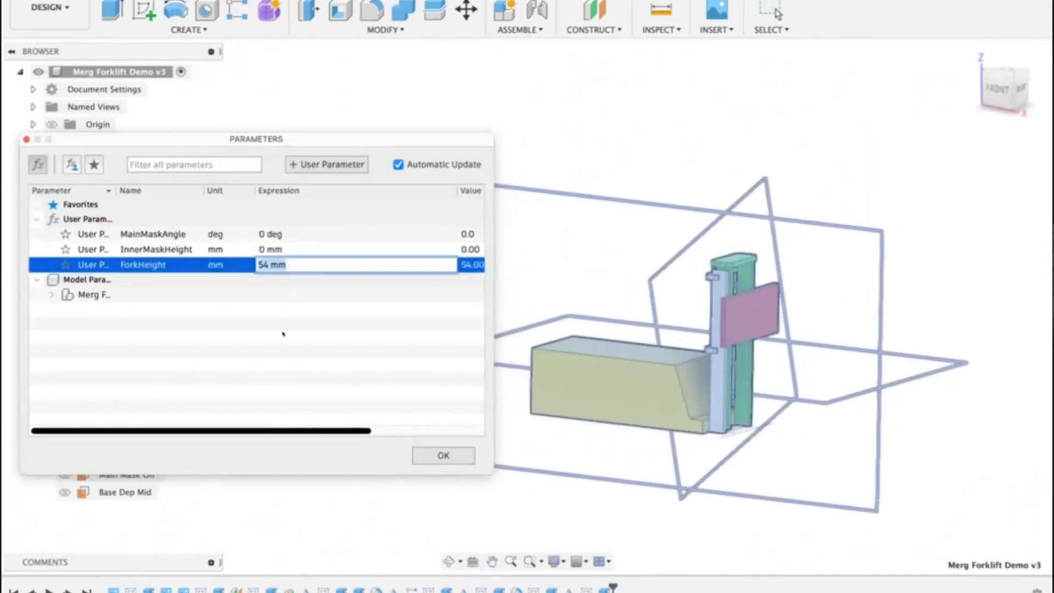
click(284, 233)
text(5)
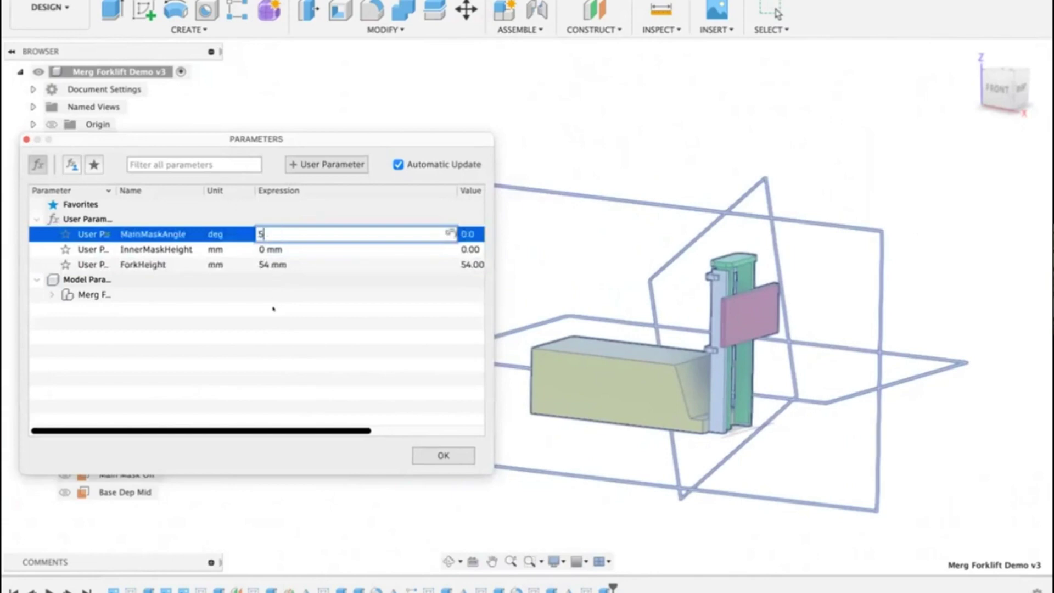
key(Return)
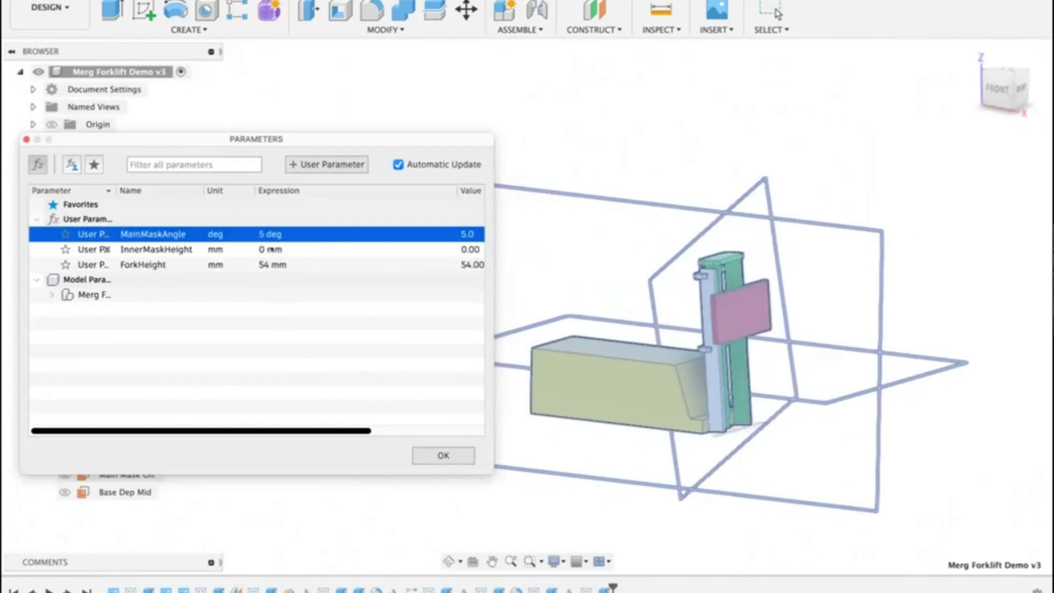
key(Tab)
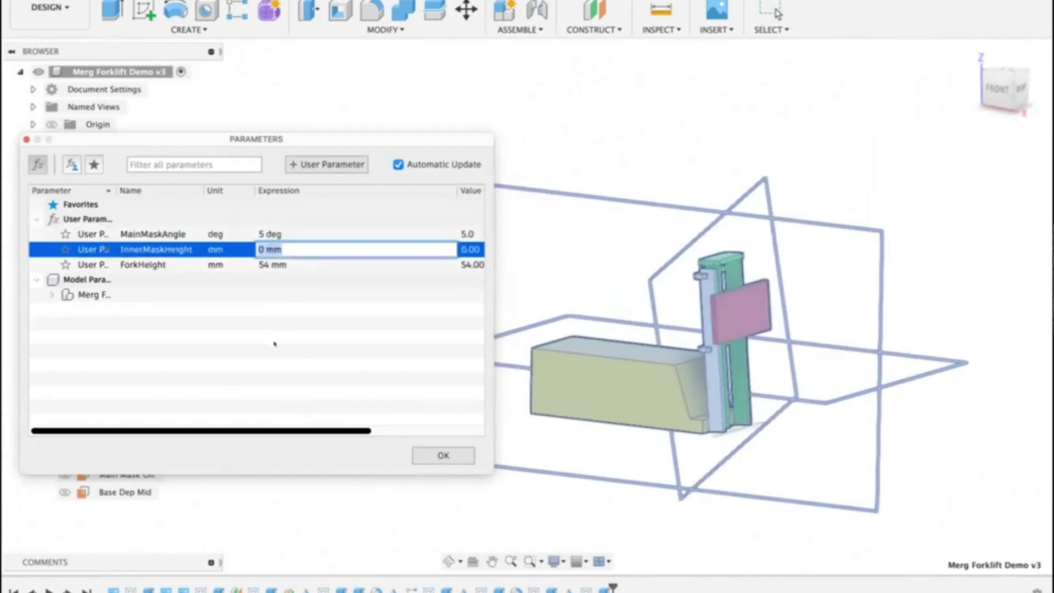
text(67)
key(Return)
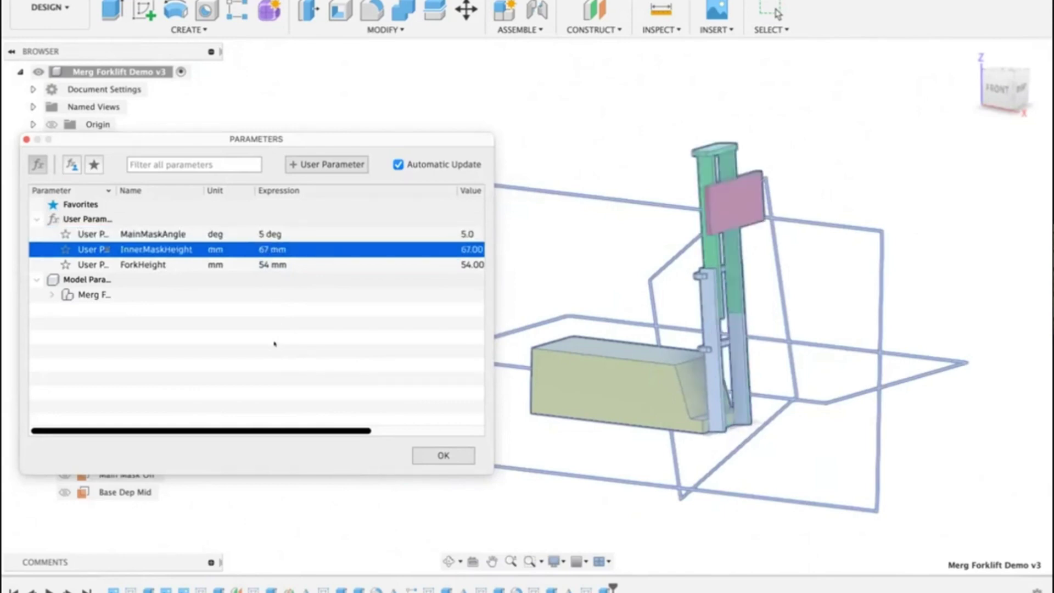
click(282, 263)
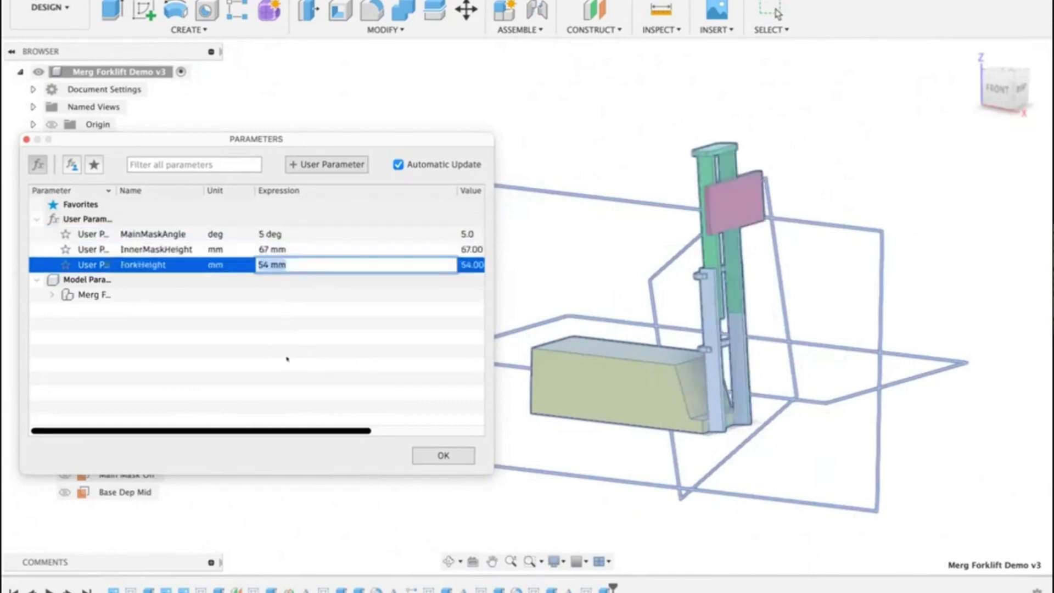
text(10)
key(Return)
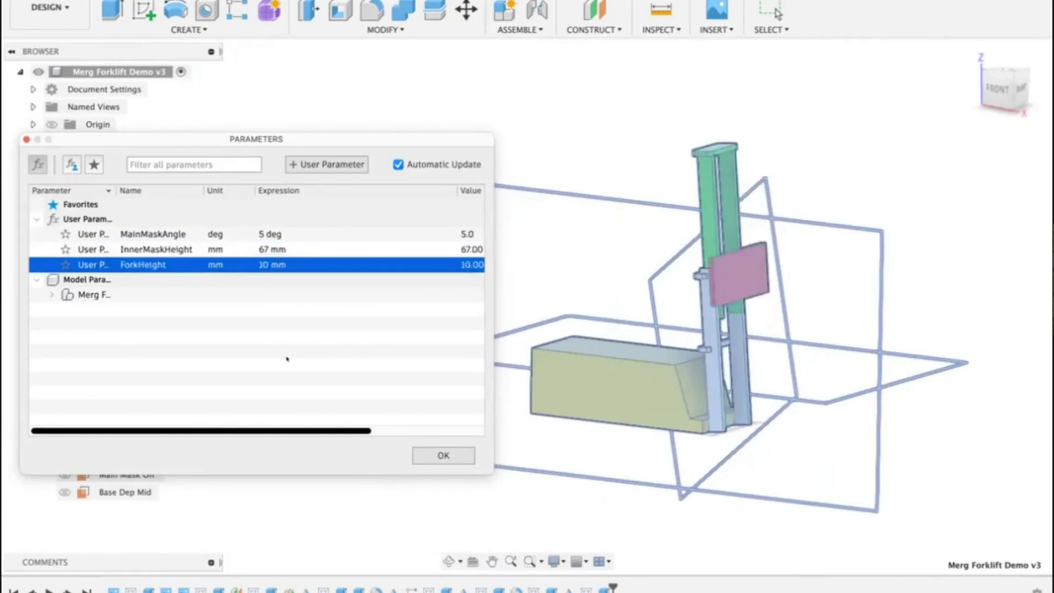
Step: Reset MainMaskAngle, InnerMaskHeight and ForkHeight back to 0
click(107, 234)
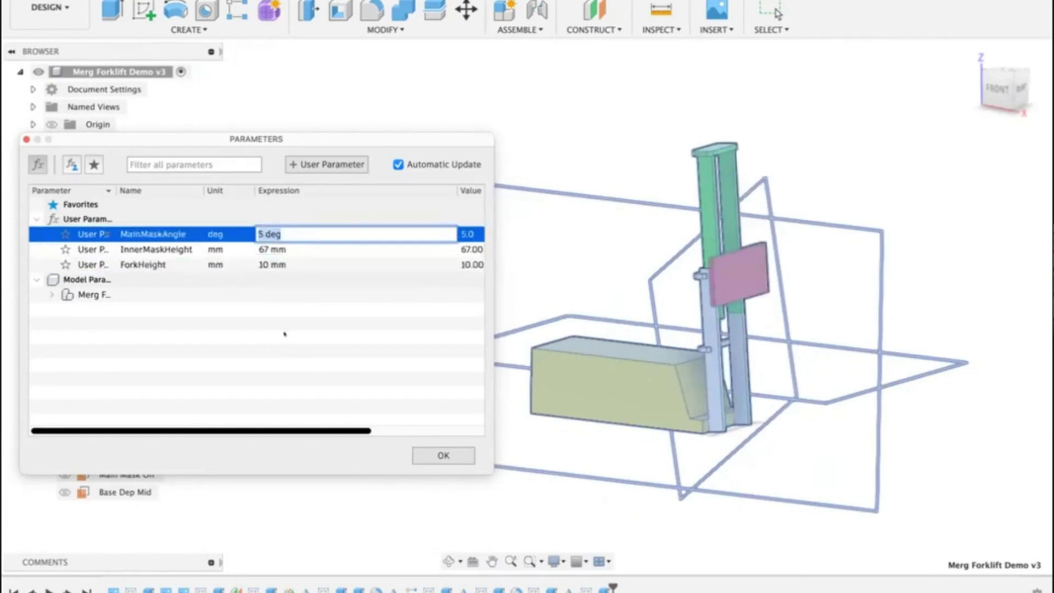
text(0)
key(Return)
click(282, 250)
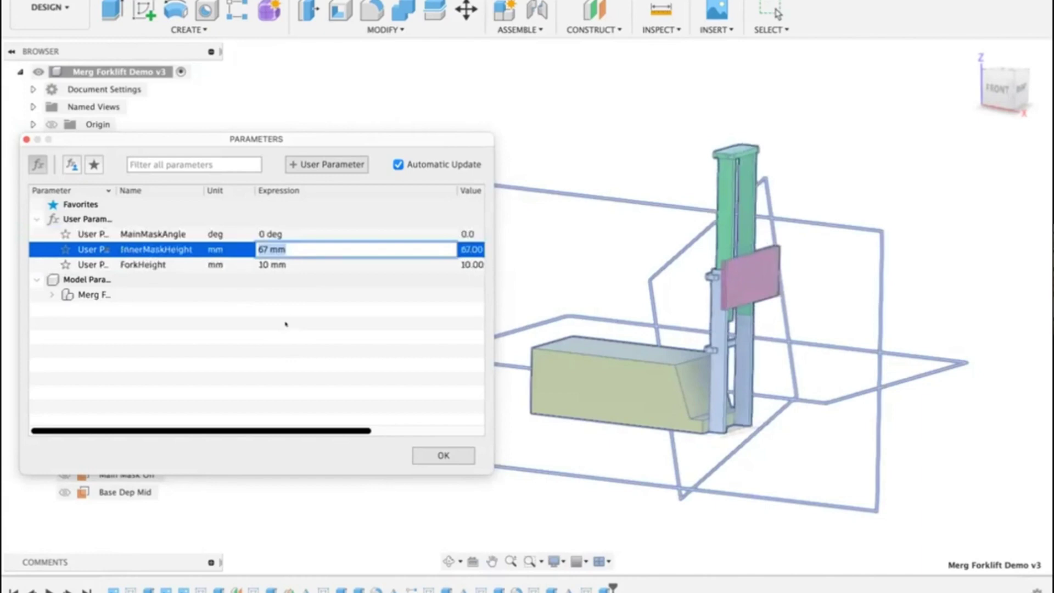
text(0)
key(Return)
key(Tab)
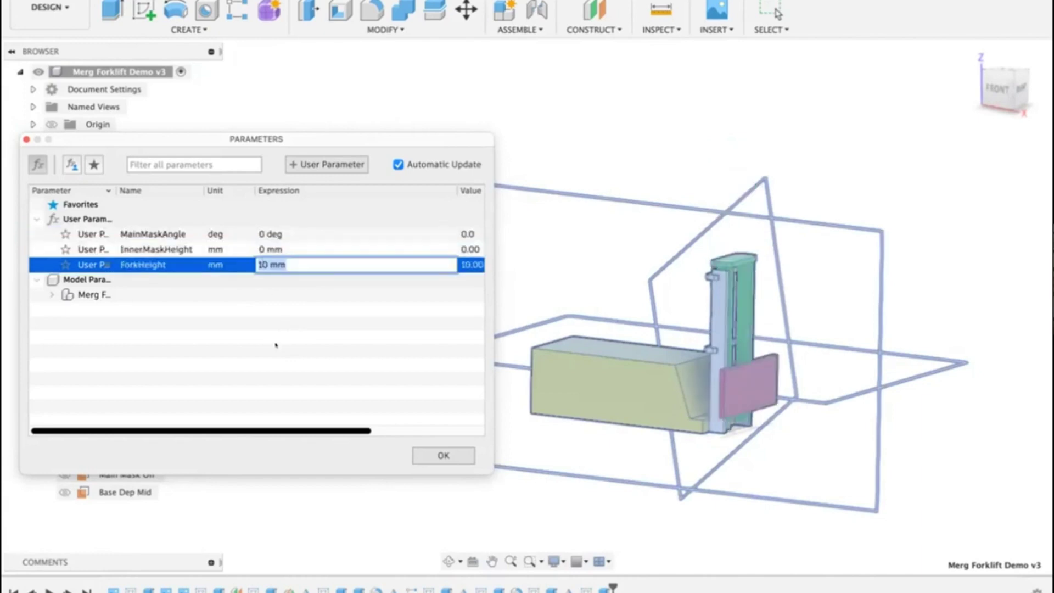
text(0)
key(Return)
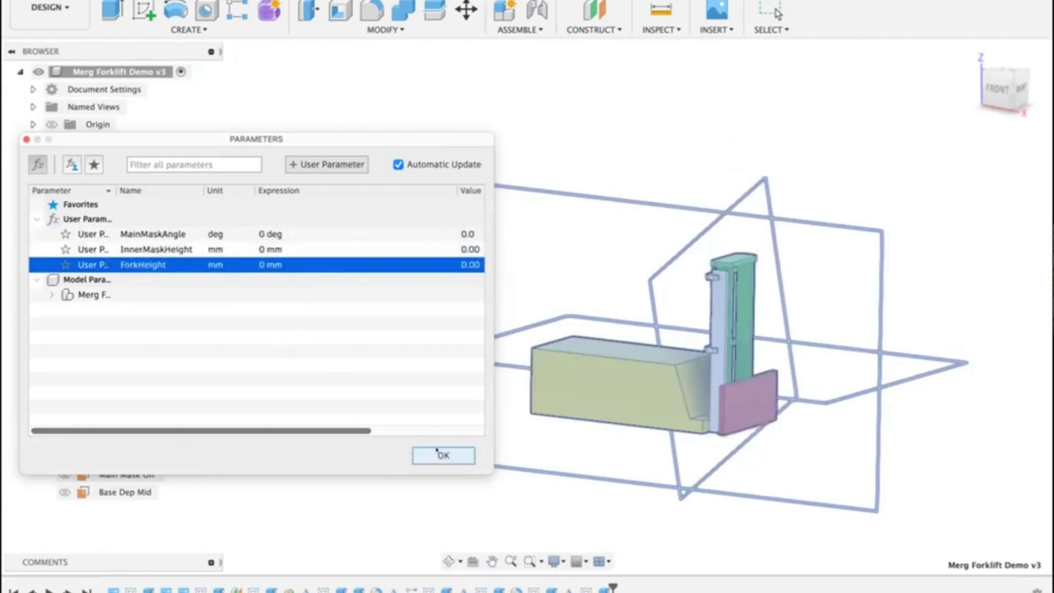
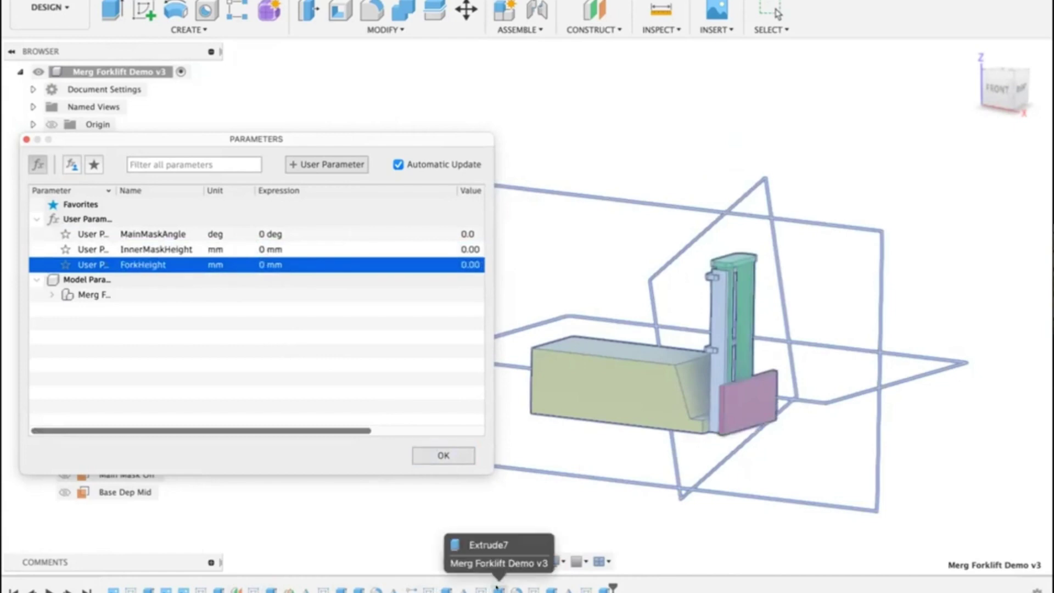
Step: Confirm the new user parameters, deselect the fork plate and orbit the model
click(442, 455)
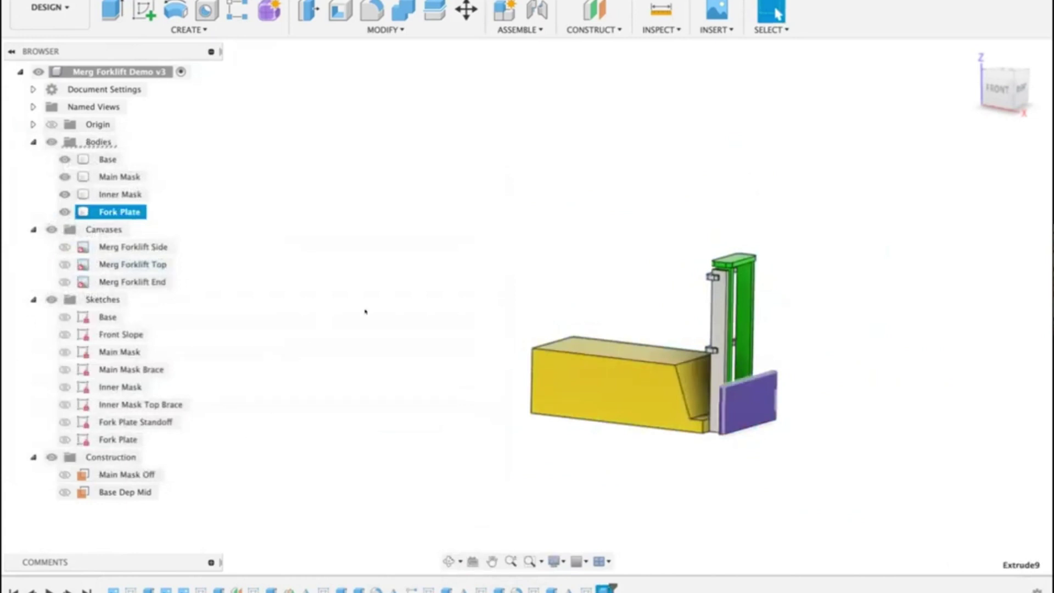
click(696, 148)
shift+middle_drag(667, 171, 598, 159)
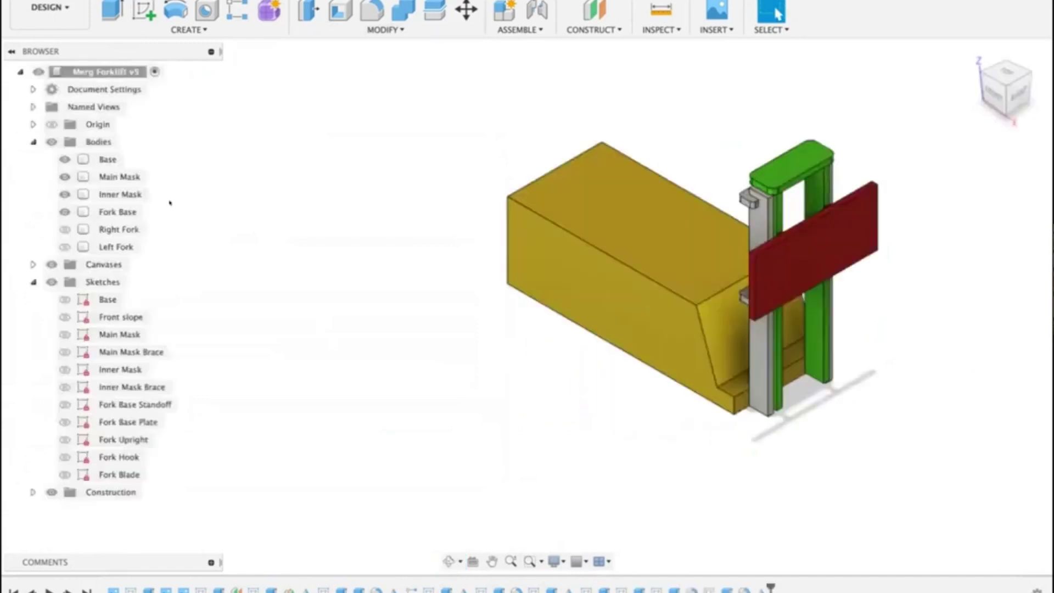
Step: Make the Right Fork and Left Fork bodies visible and reposition the view
click(65, 228)
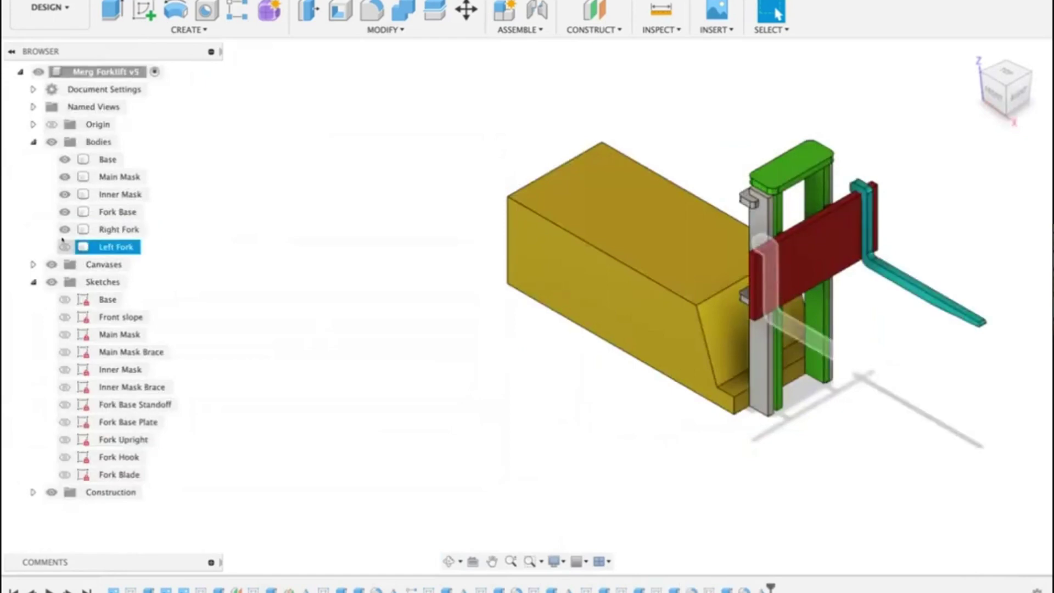
click(65, 242)
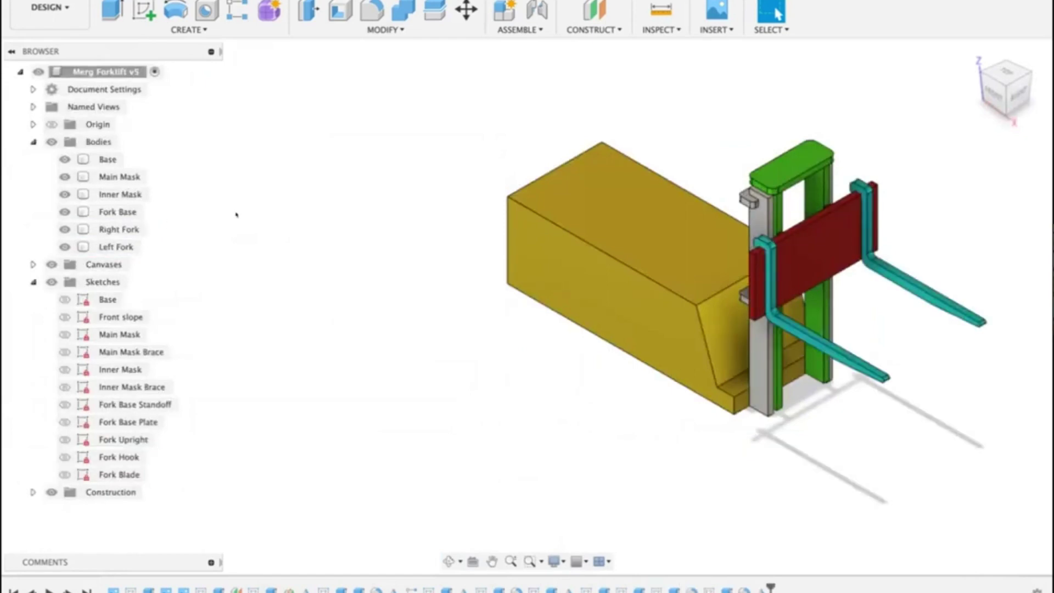
middle_drag(236, 214, 357, 117)
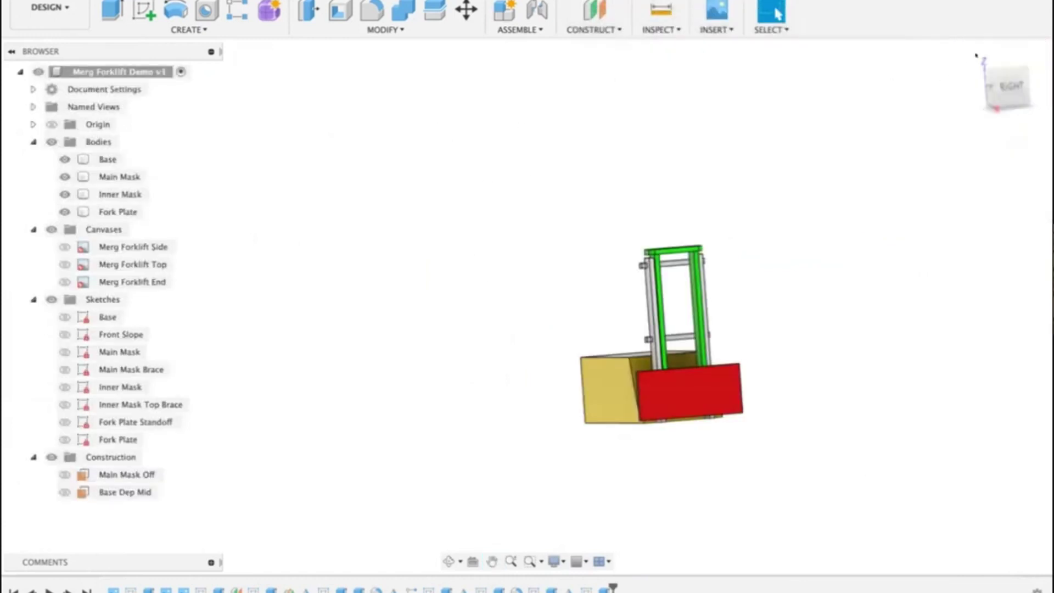
Step: From the right view, start a new sketch on the red fork plate's front face
click(1011, 86)
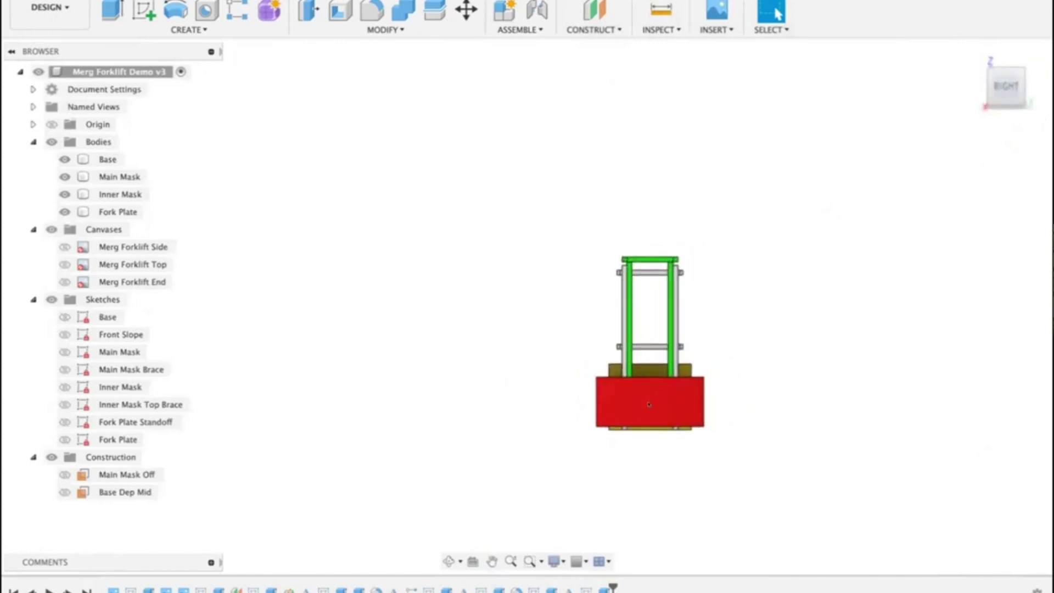
scroll(648, 404, up, 5)
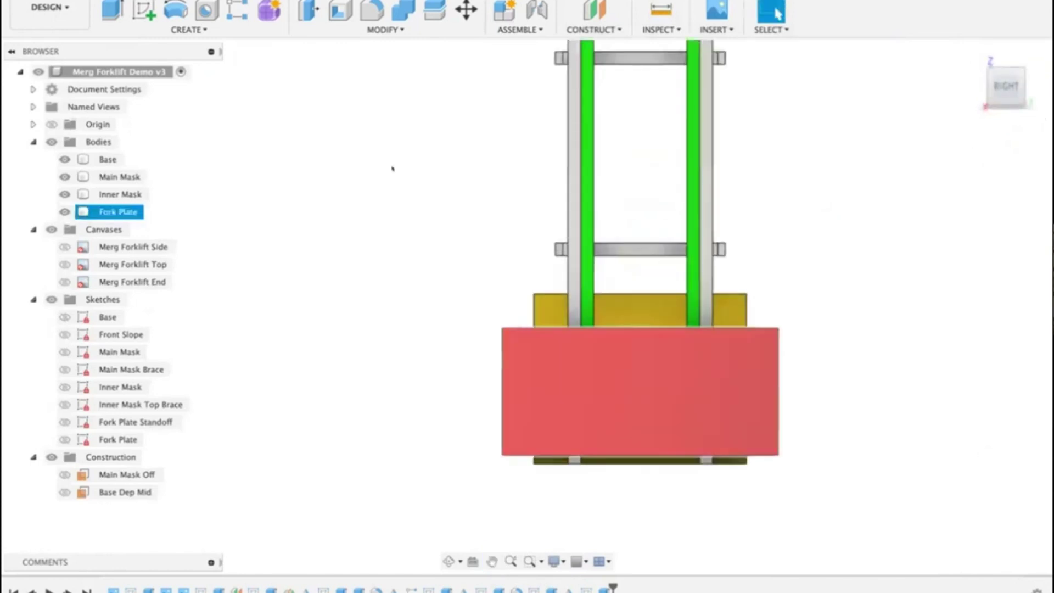
click(144, 11)
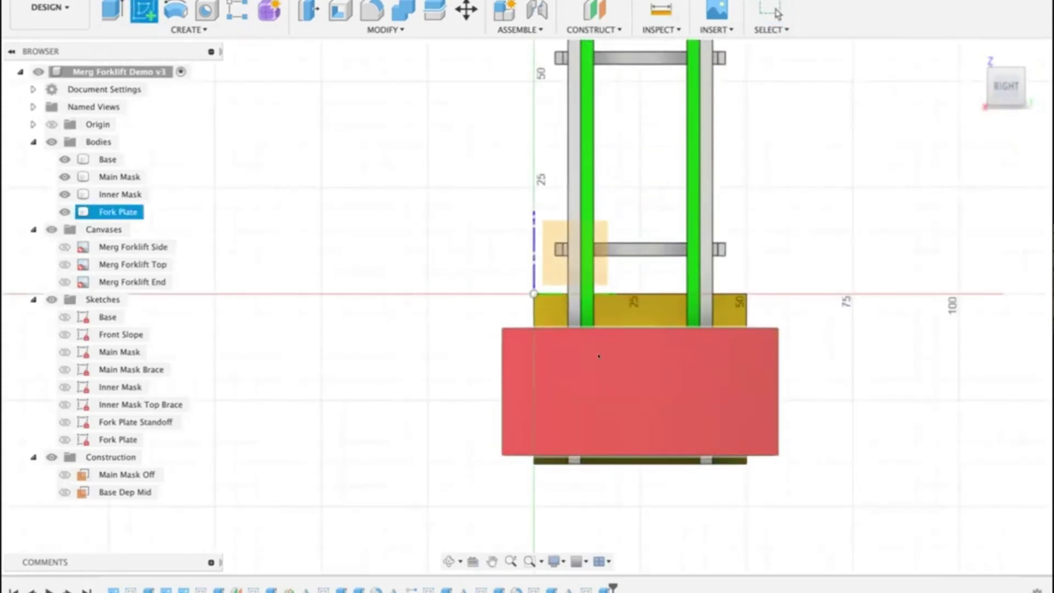
click(683, 398)
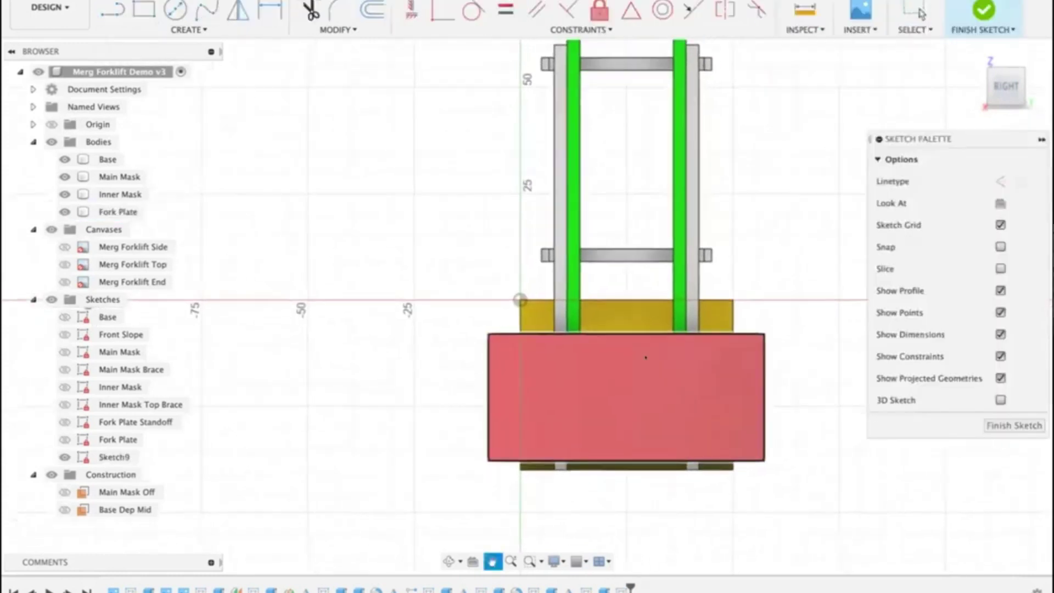
Step: Show the Merg Forklift End reference canvas in the sketch
click(85, 278)
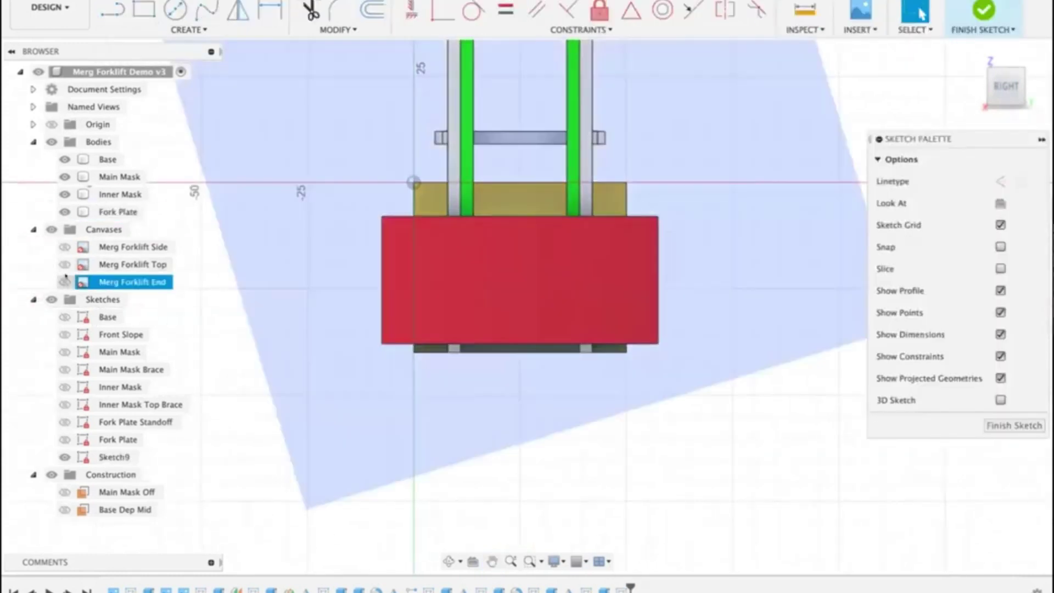
click(65, 281)
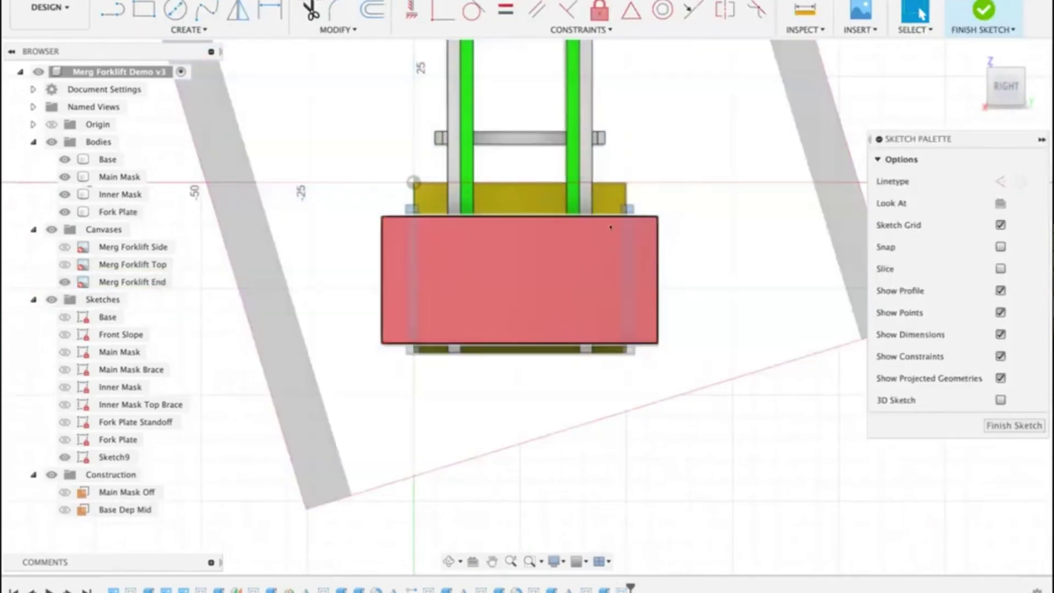
scroll(611, 226, up, 3)
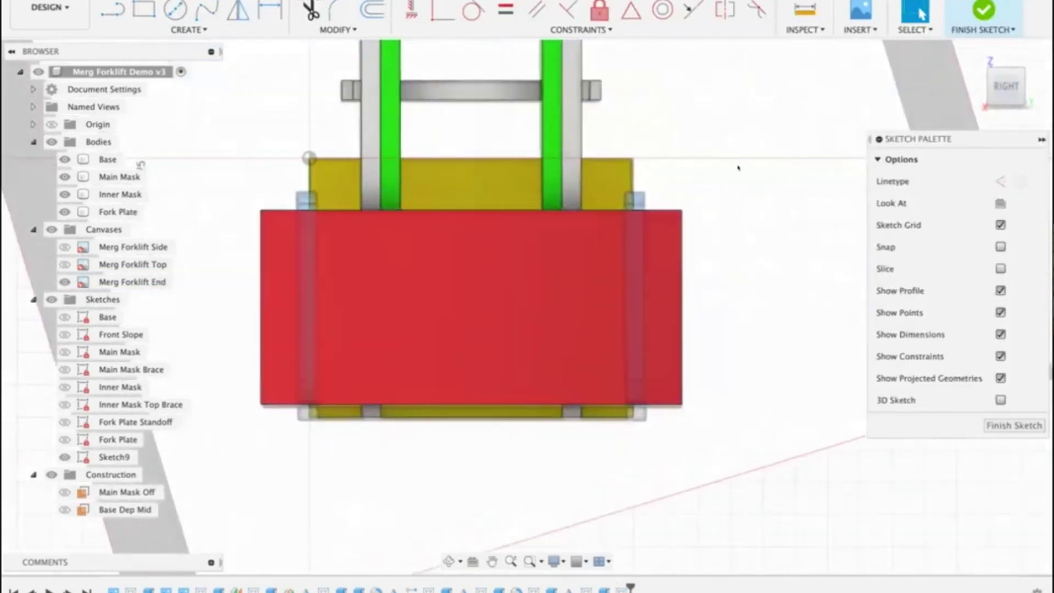
Step: Draw a tall narrow rectangle above the plate's right side and adjust its edges
key(r)
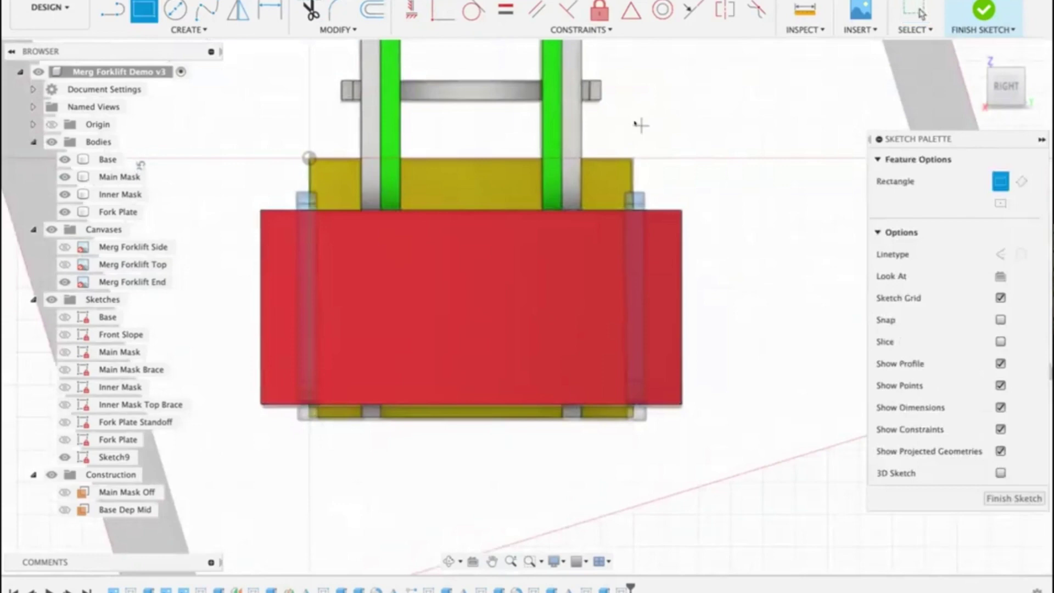
click(618, 141)
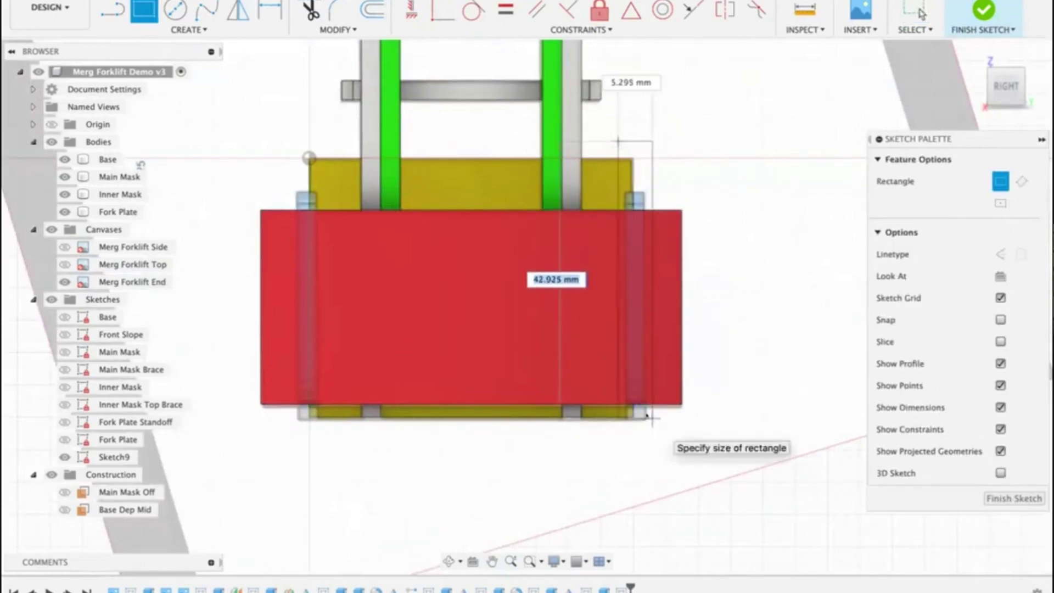
click(653, 420)
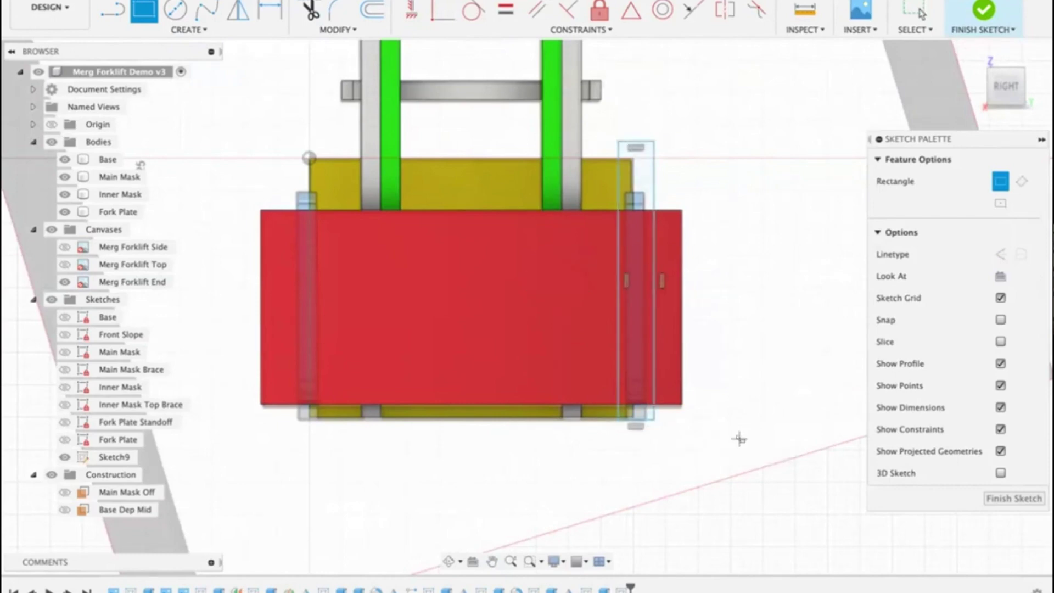
key(d)
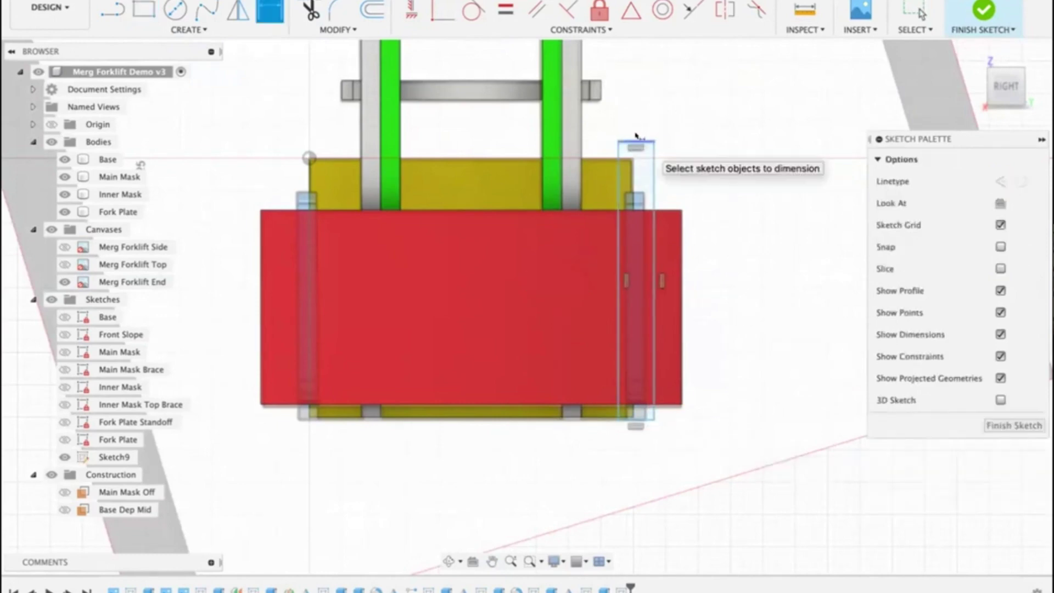
key(Escape)
drag(636, 146, 637, 182)
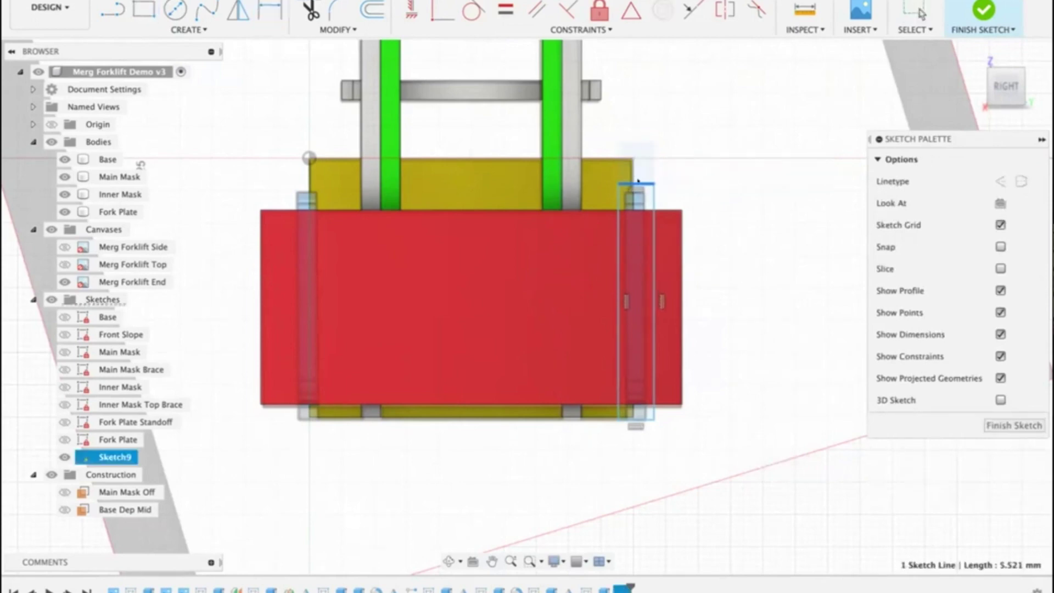
scroll(637, 183, up, 5)
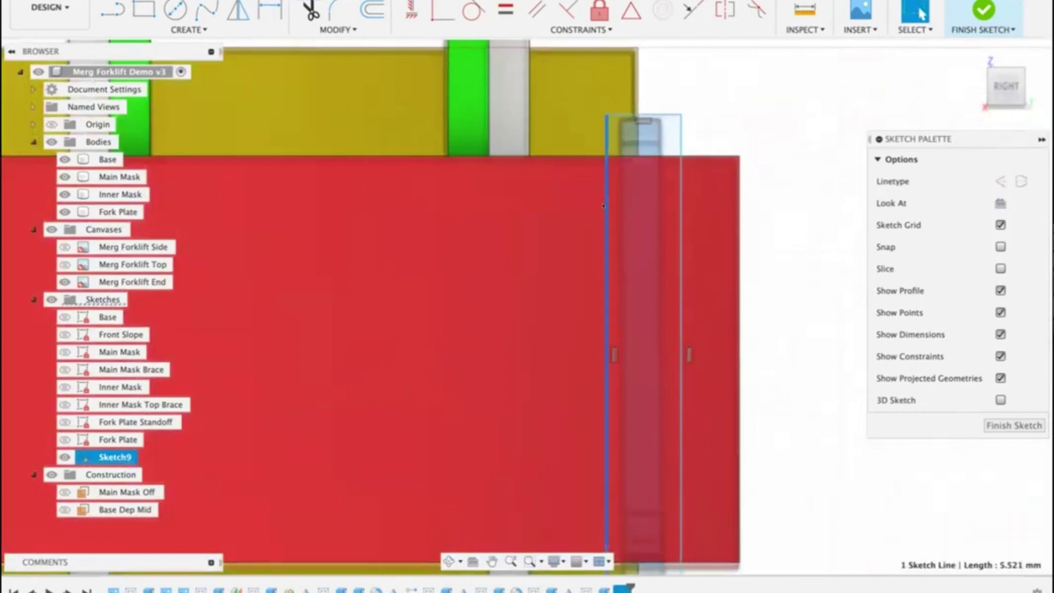
click(614, 205)
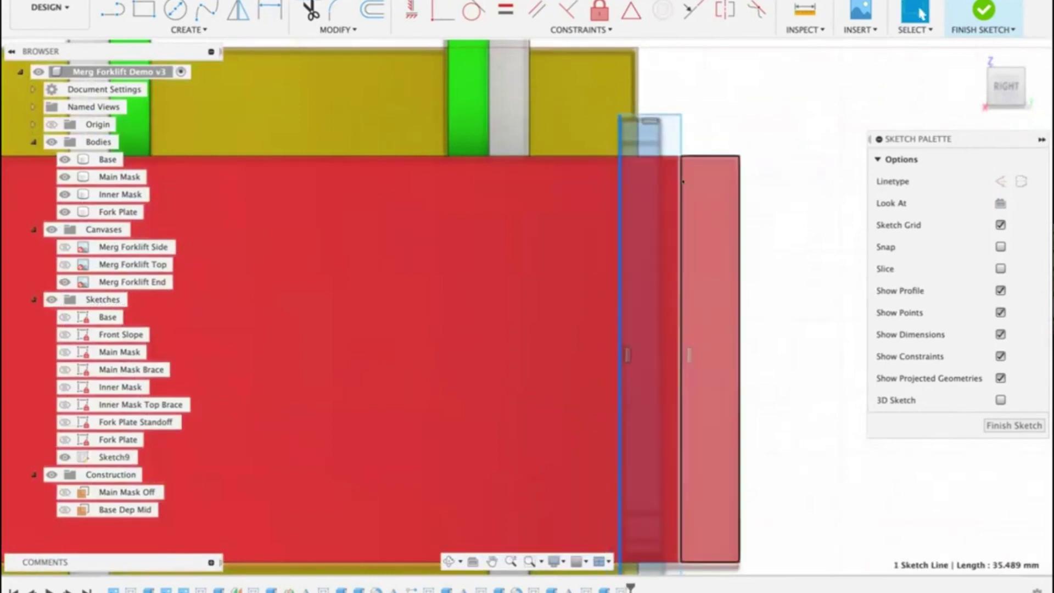
drag(676, 196, 658, 192)
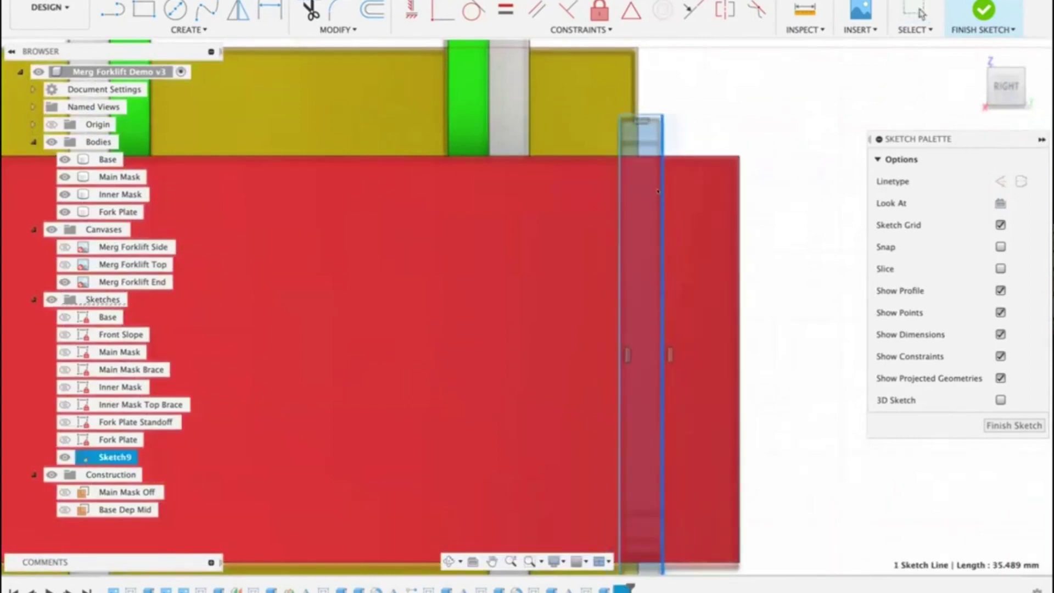
click(696, 89)
Step: Dimension the rectangle 3 wide and 5.8 from the fork plate's right edge
key(d)
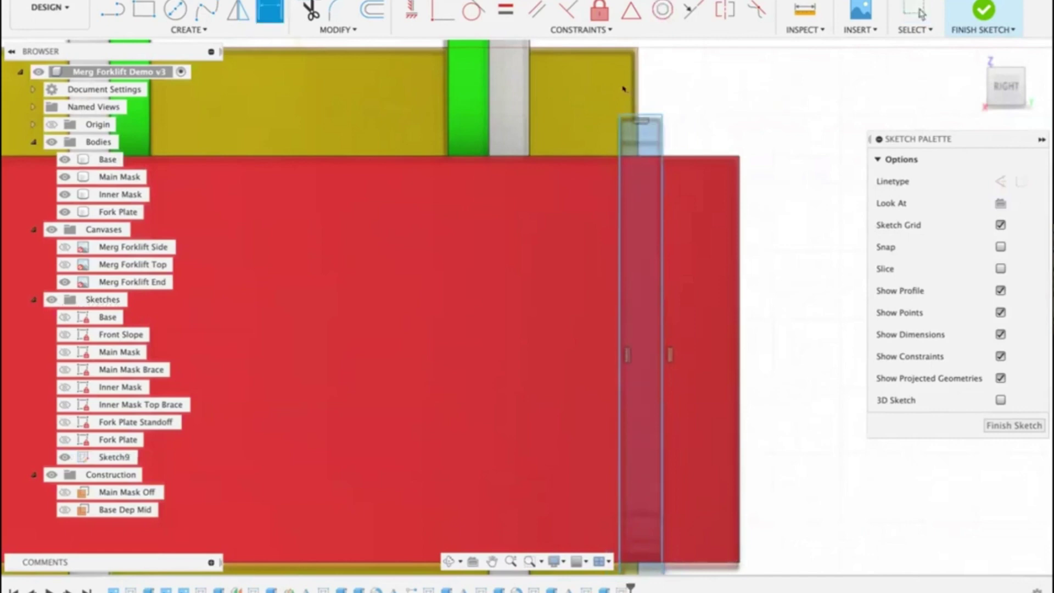
click(645, 113)
click(695, 97)
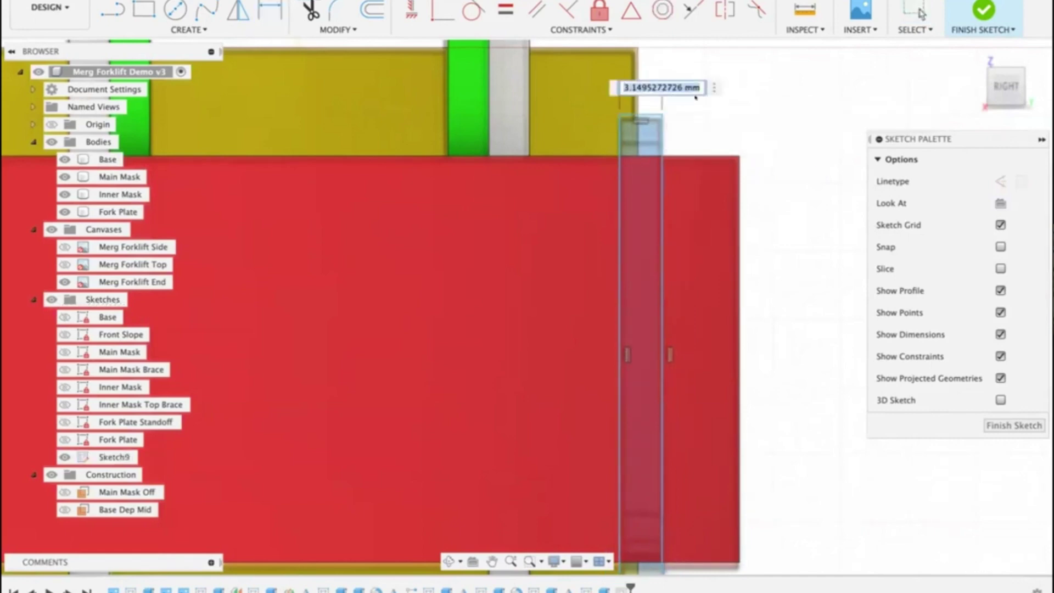
text(3)
key(Return)
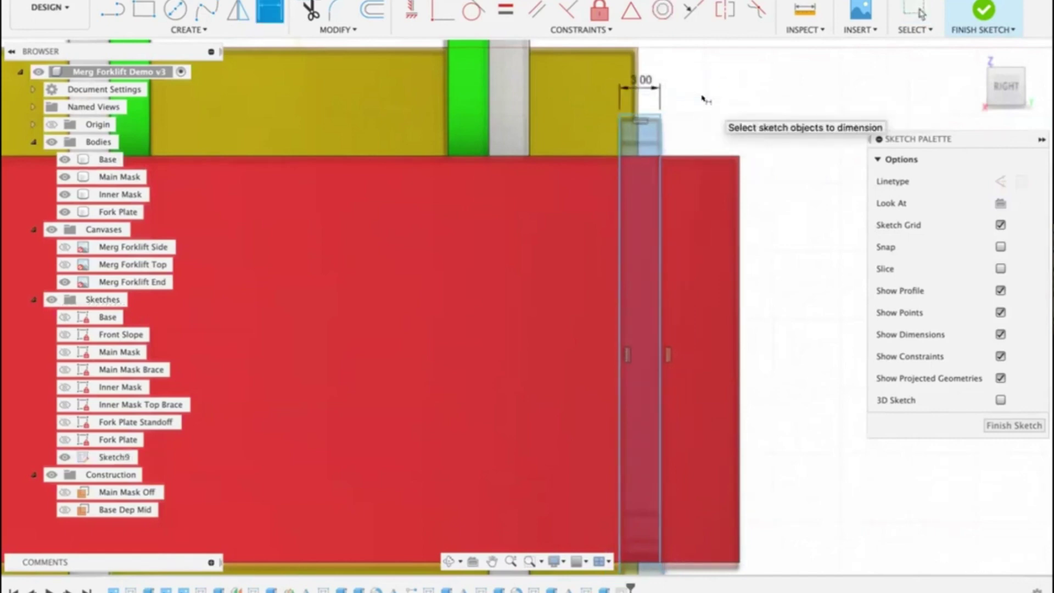
click(659, 134)
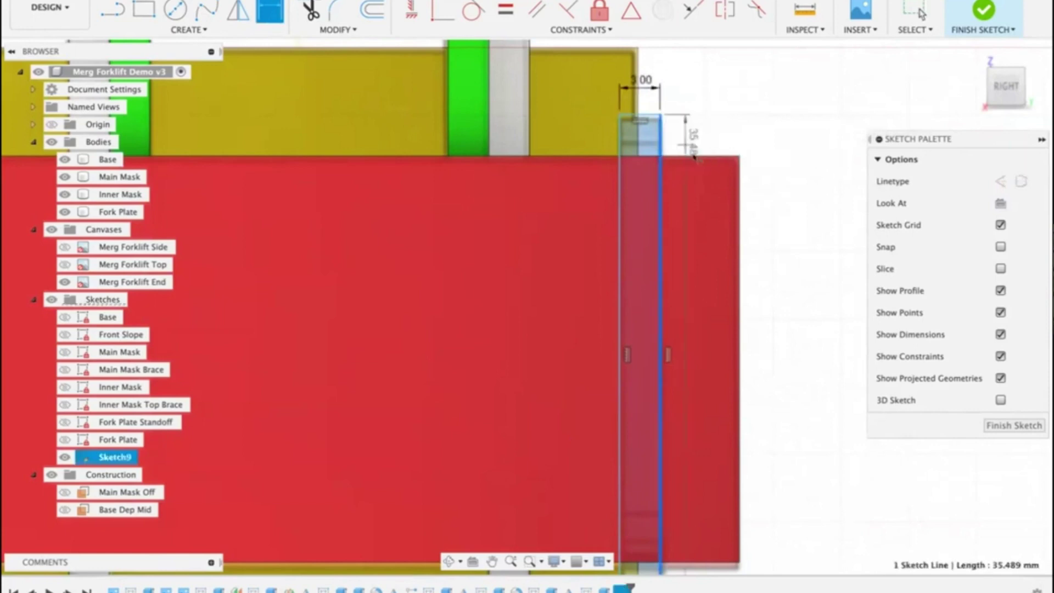
click(739, 195)
click(735, 110)
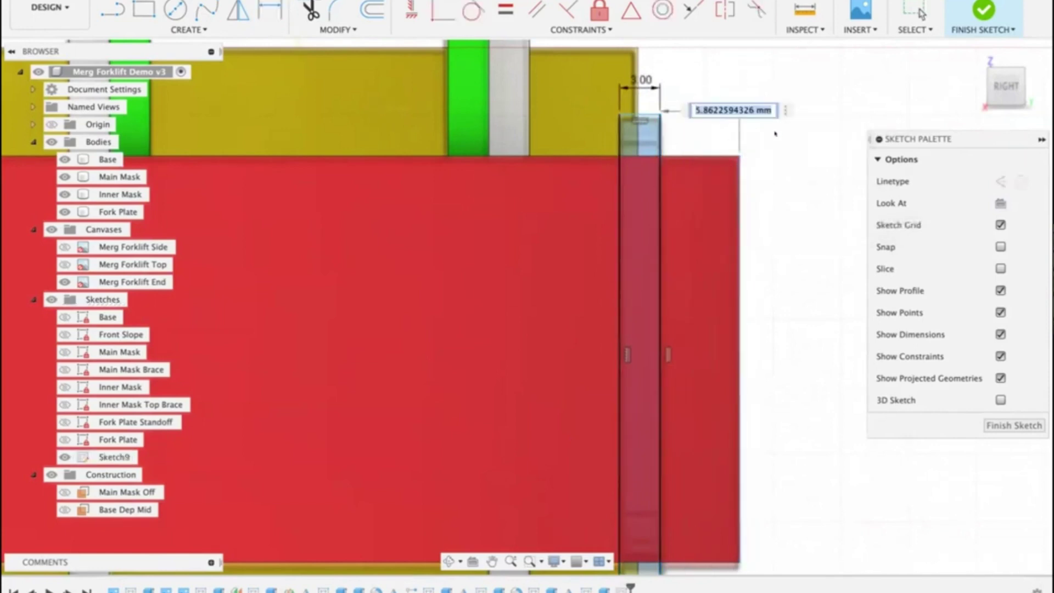
text(5)
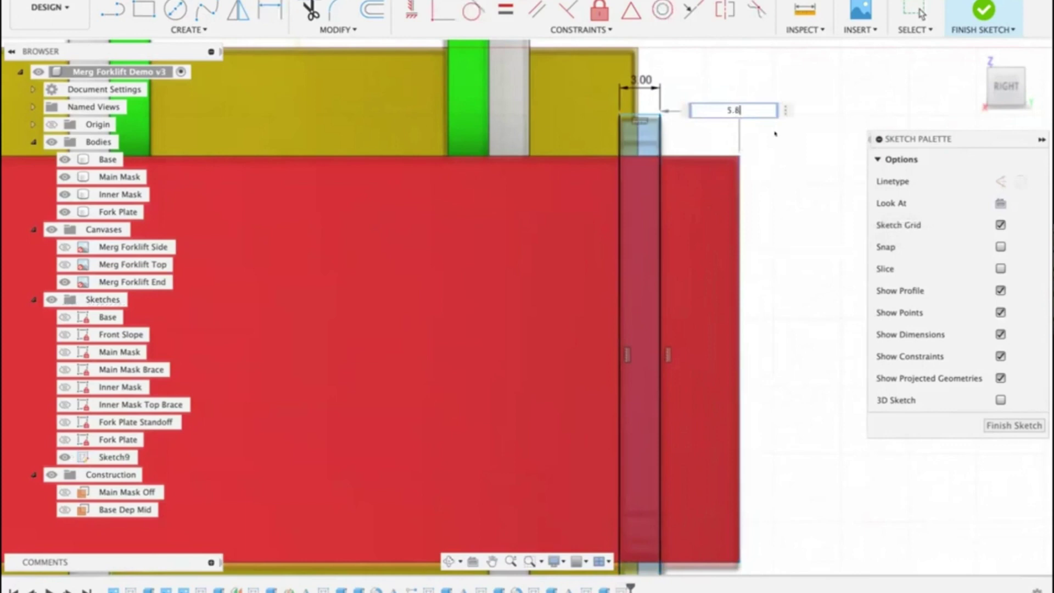
text(.8)
key(Return)
mouse_move(801, 268)
middle_down()
mouse_move(790, 110)
mouse_move(785, 149)
mouse_move(796, 159)
middle_up()
Step: Give the rectangle a height dimension of 35
key(d)
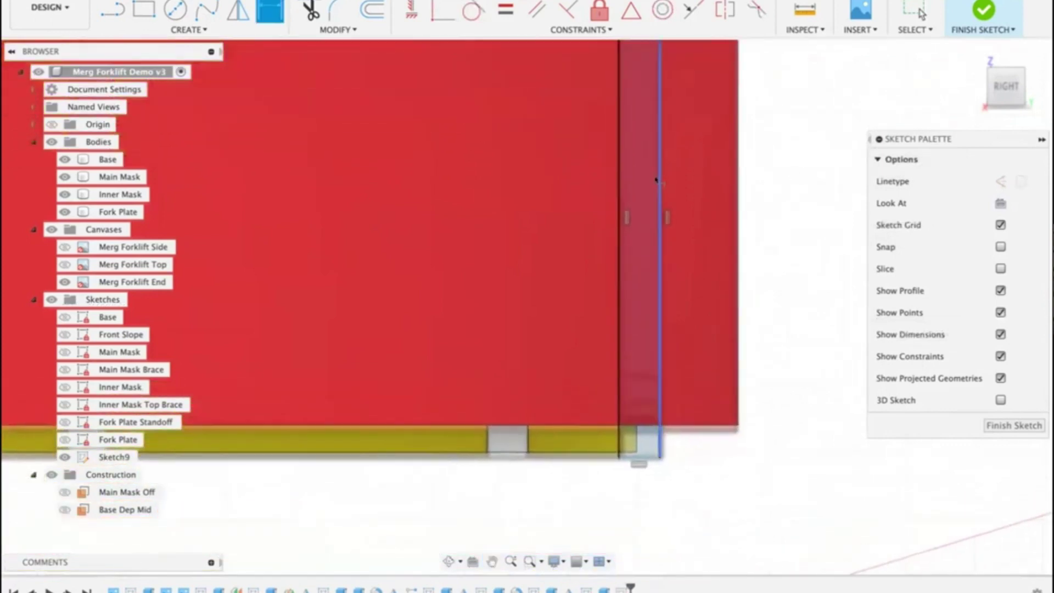
click(656, 179)
click(798, 240)
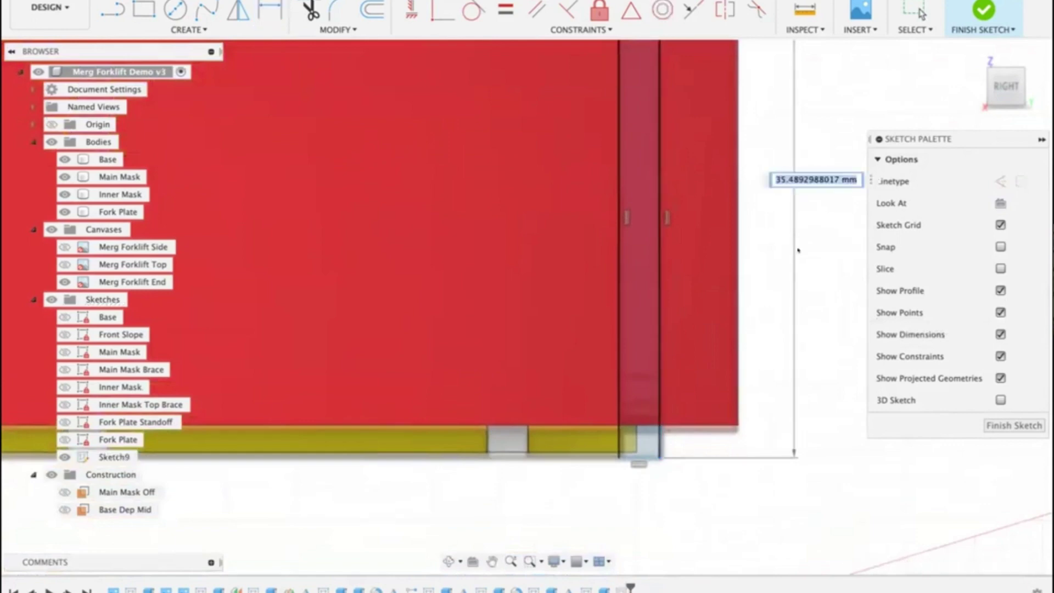
text(35)
key(Return)
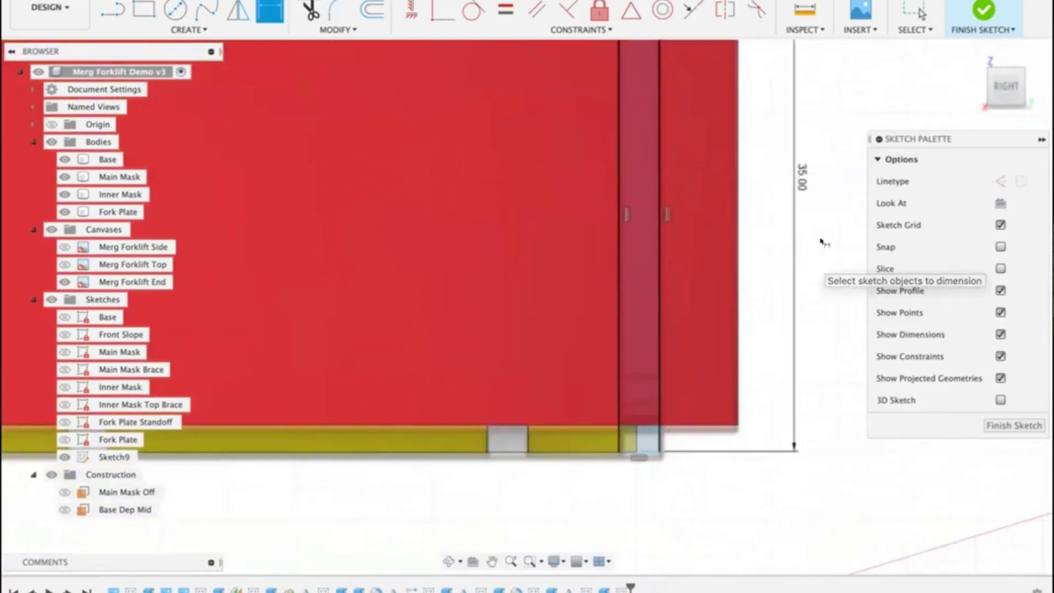
middle_drag(850, 195, 845, 358)
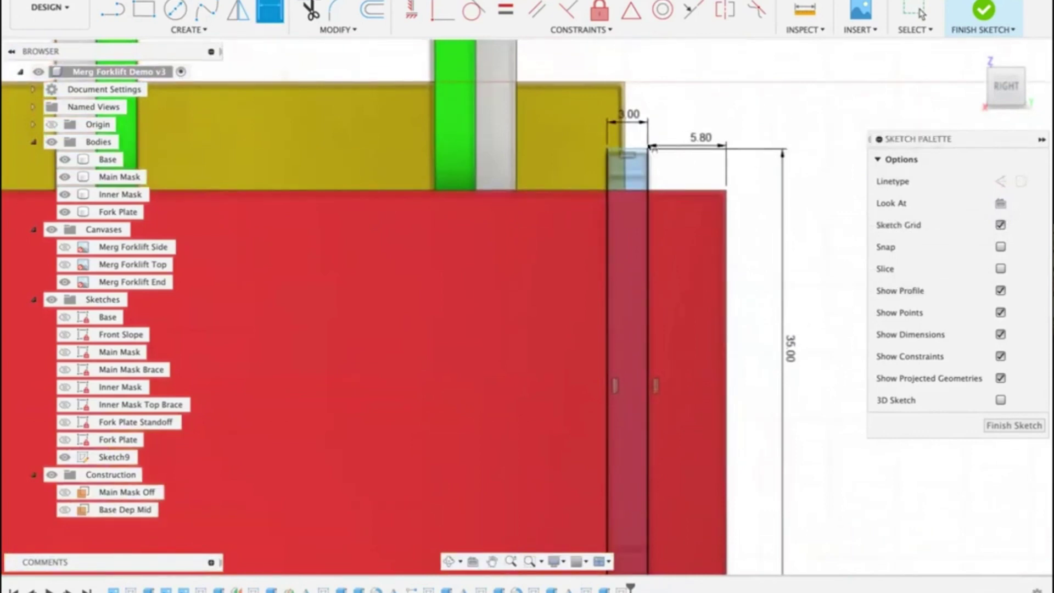
Step: Lower the rectangle and dimension its top 3 above the red plate's top edge
key(Escape)
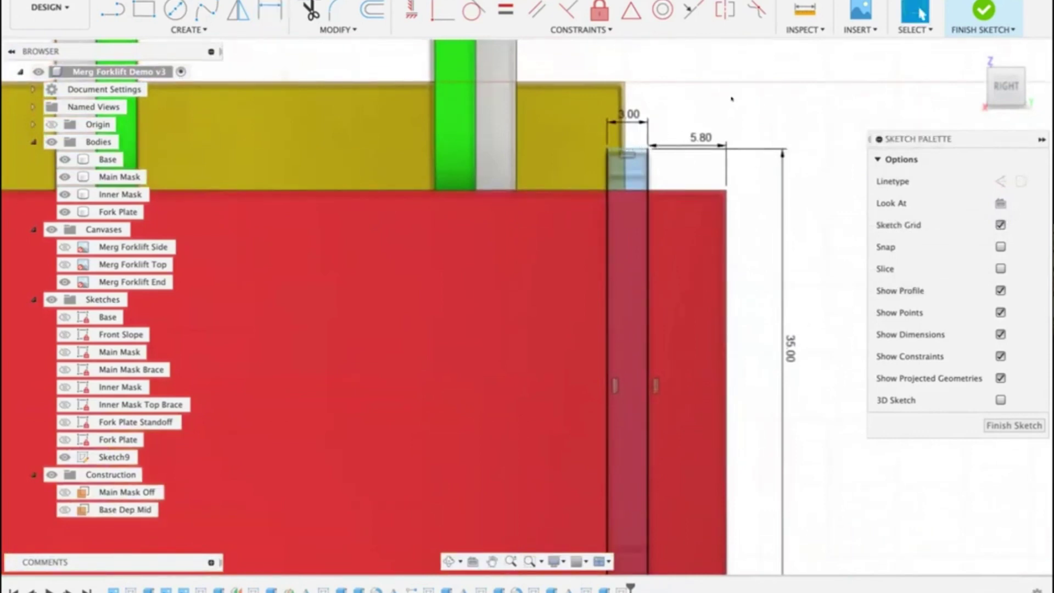
double_click(626, 148)
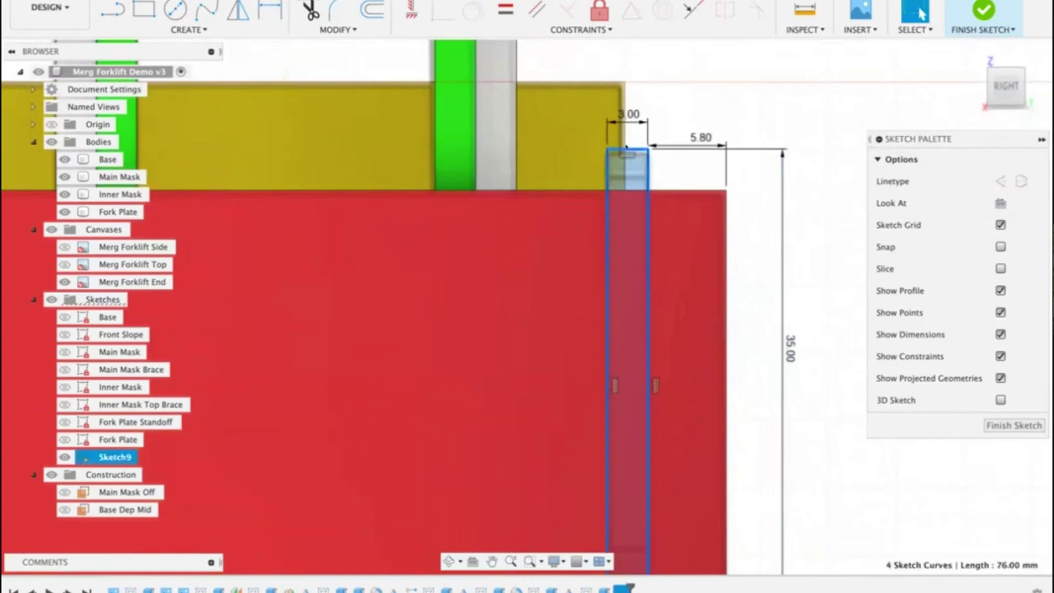
drag(625, 148, 627, 153)
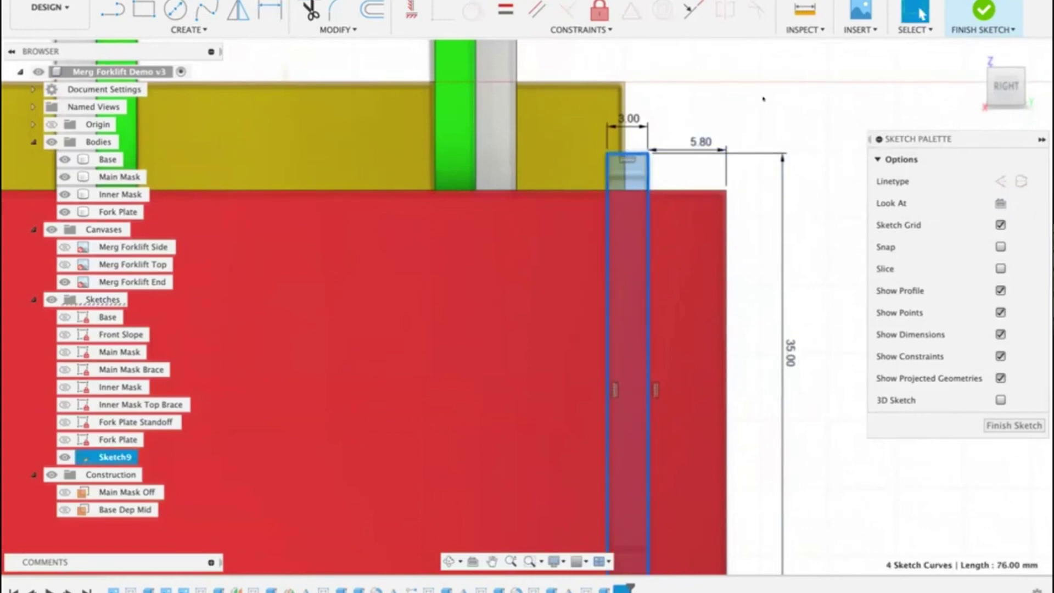
click(742, 110)
click(624, 155)
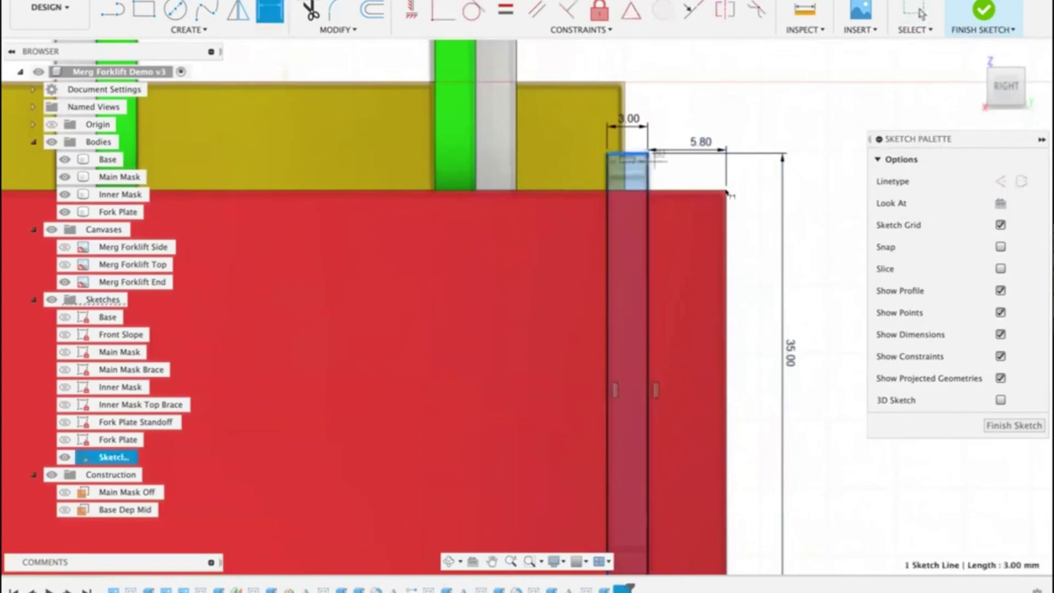
key(d)
click(708, 189)
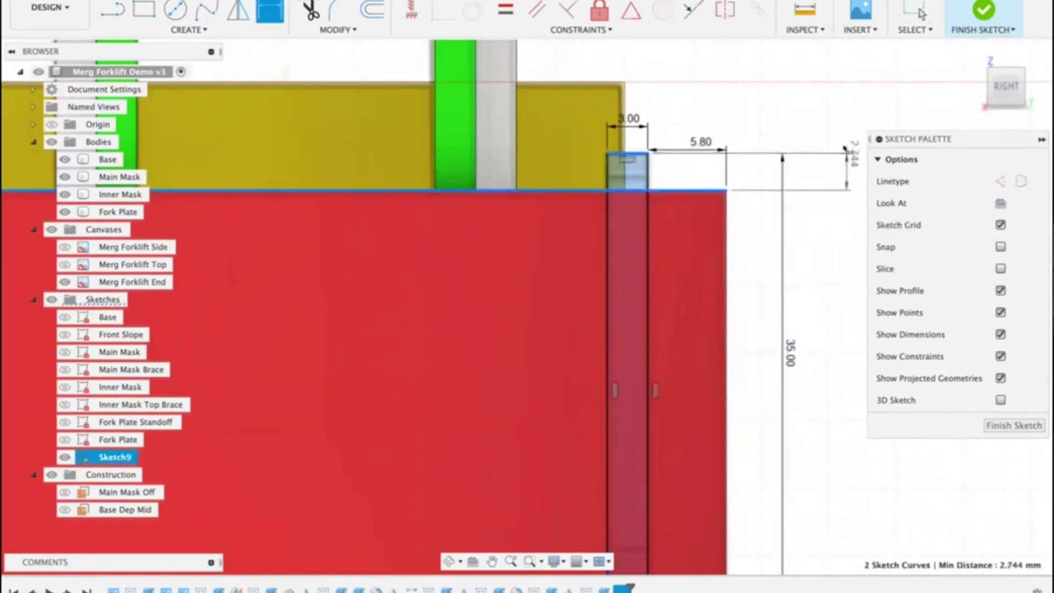
click(839, 187)
text(3)
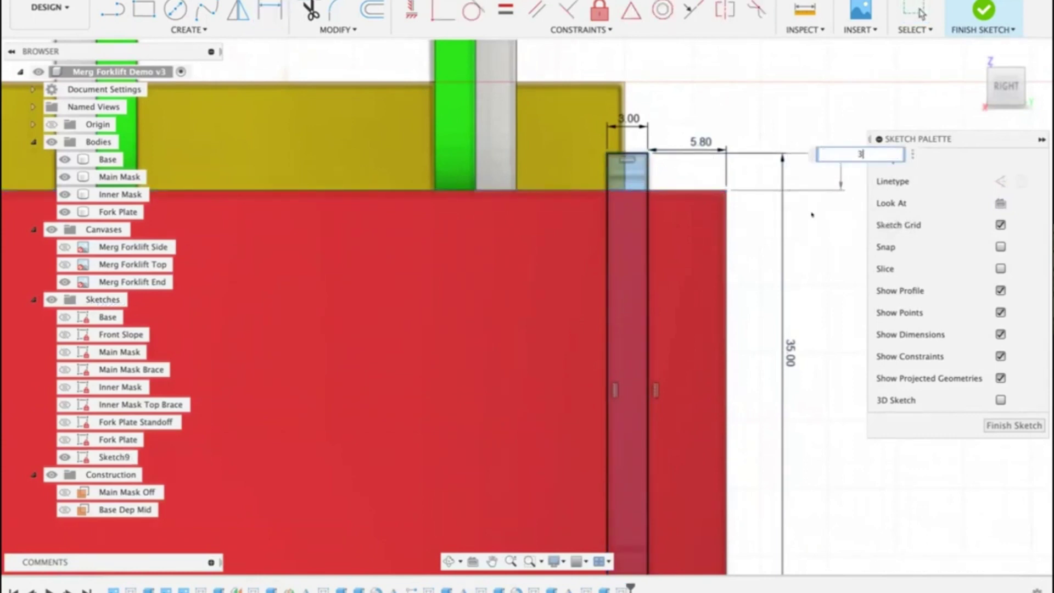
key(Return)
scroll(804, 214, down, 3)
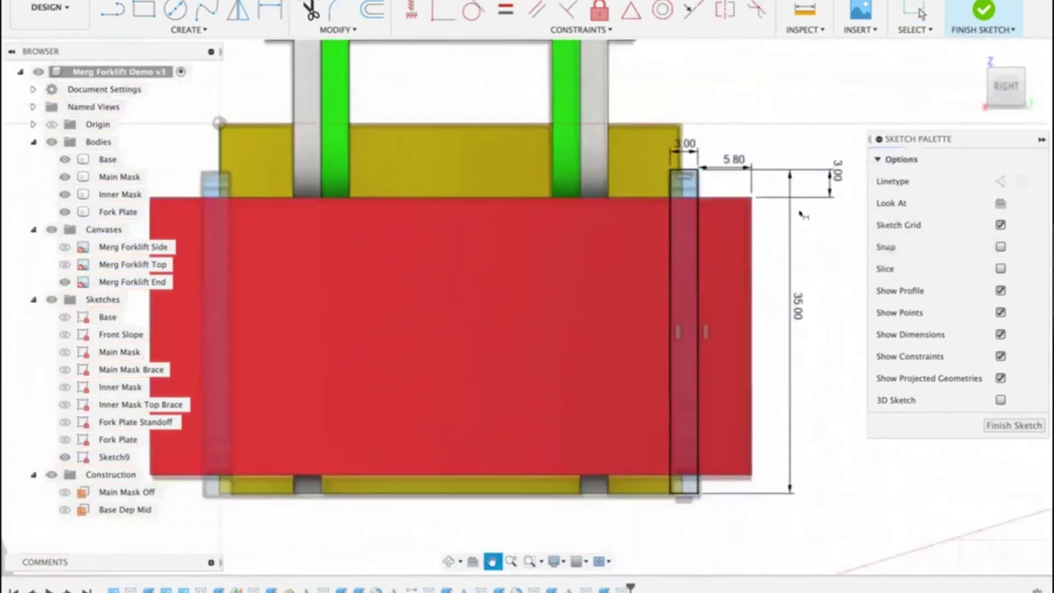
middle_drag(801, 214, 768, 111)
Step: Extrude the three strip profiles 3 mm as a New Body, hiding the Merg Forklift End canvas
key(e)
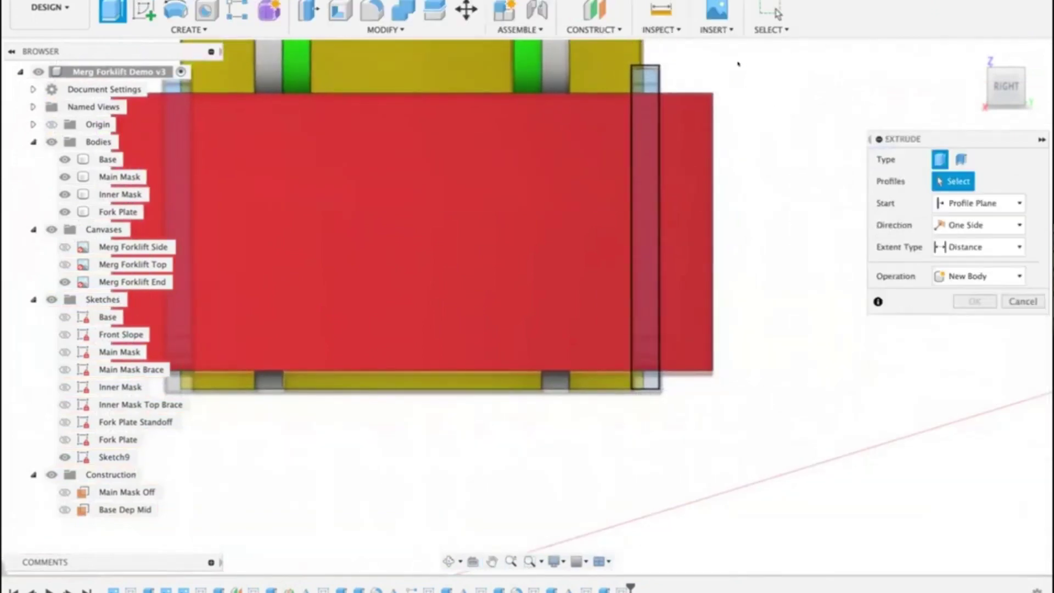
click(636, 136)
click(634, 253)
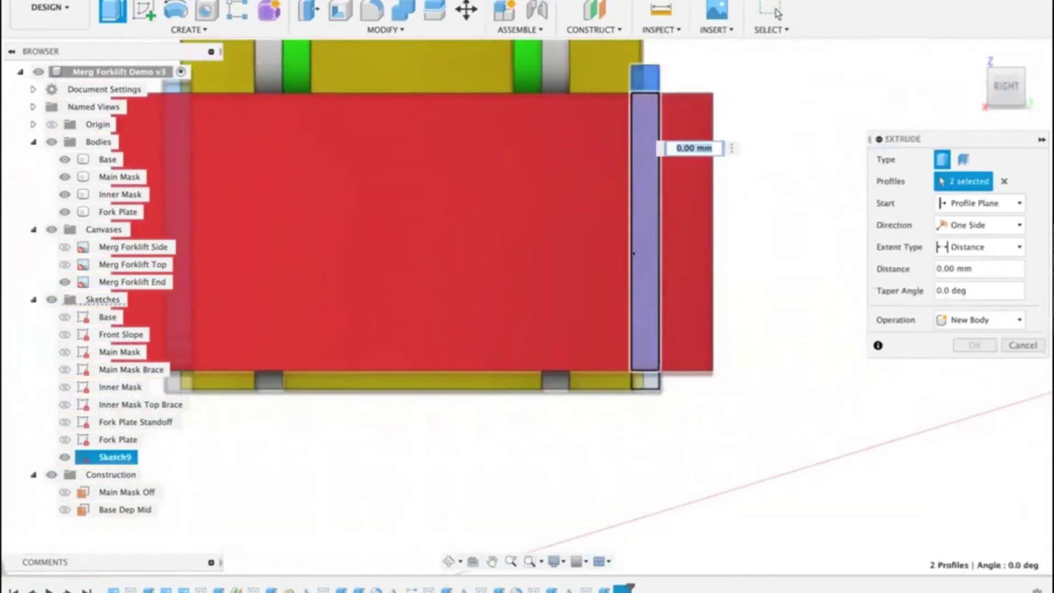
click(646, 381)
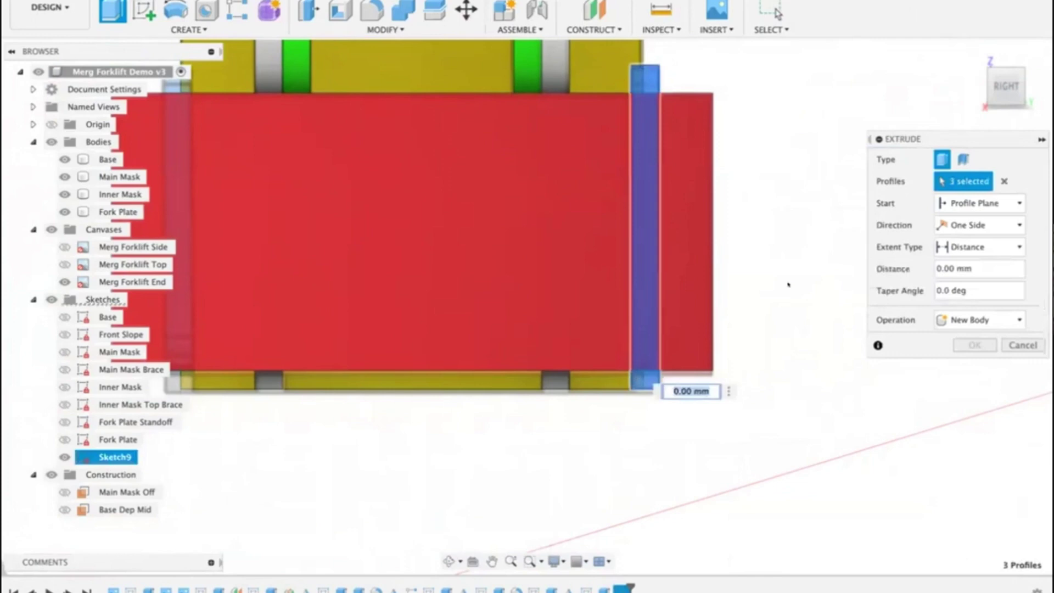
shift+middle_drag(787, 252, 835, 253)
click(988, 87)
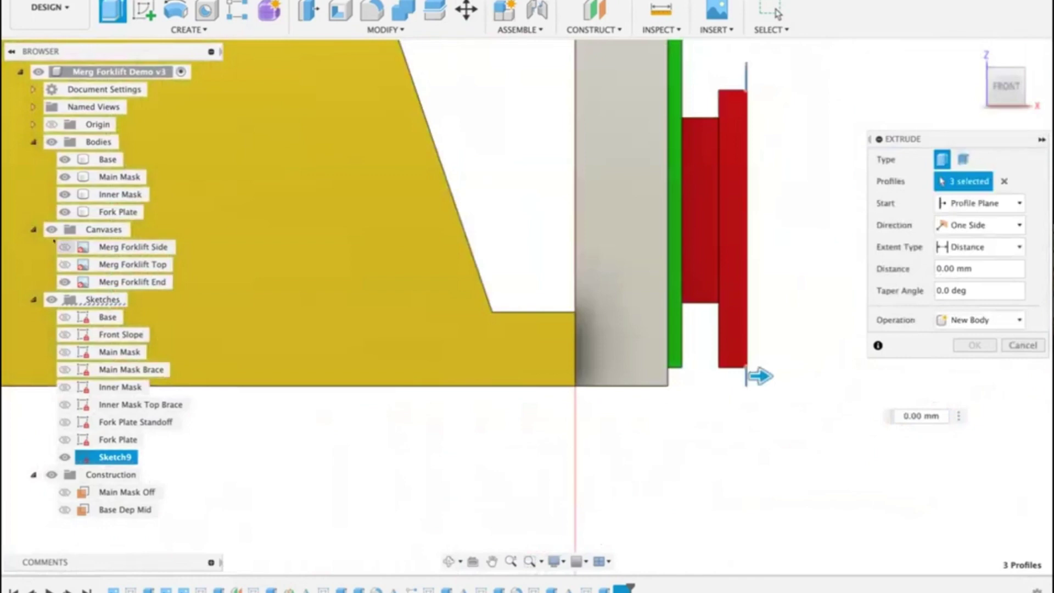
click(64, 280)
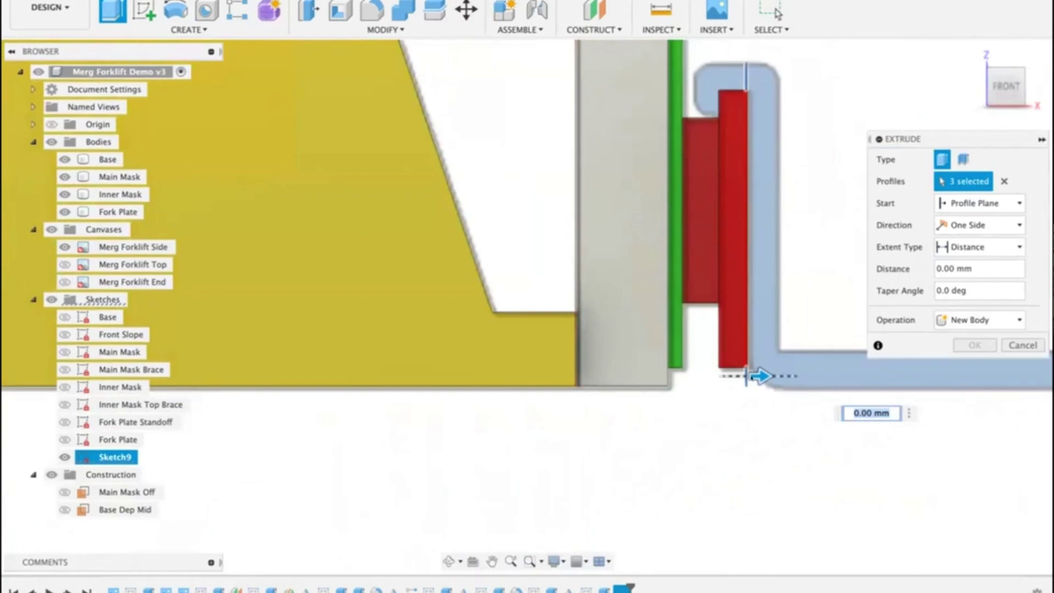
drag(760, 376, 788, 376)
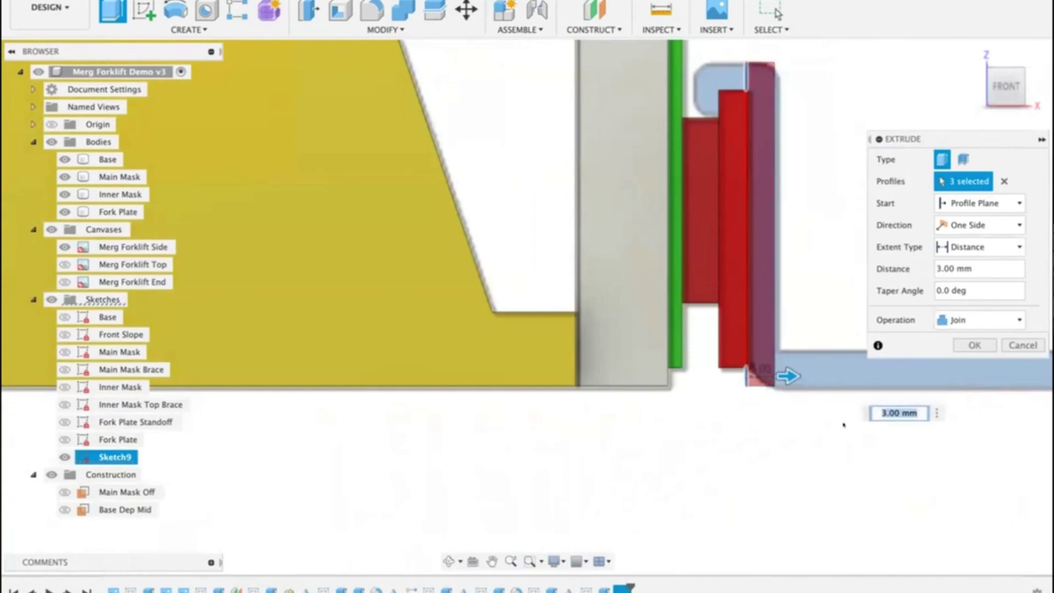
click(1019, 319)
click(965, 383)
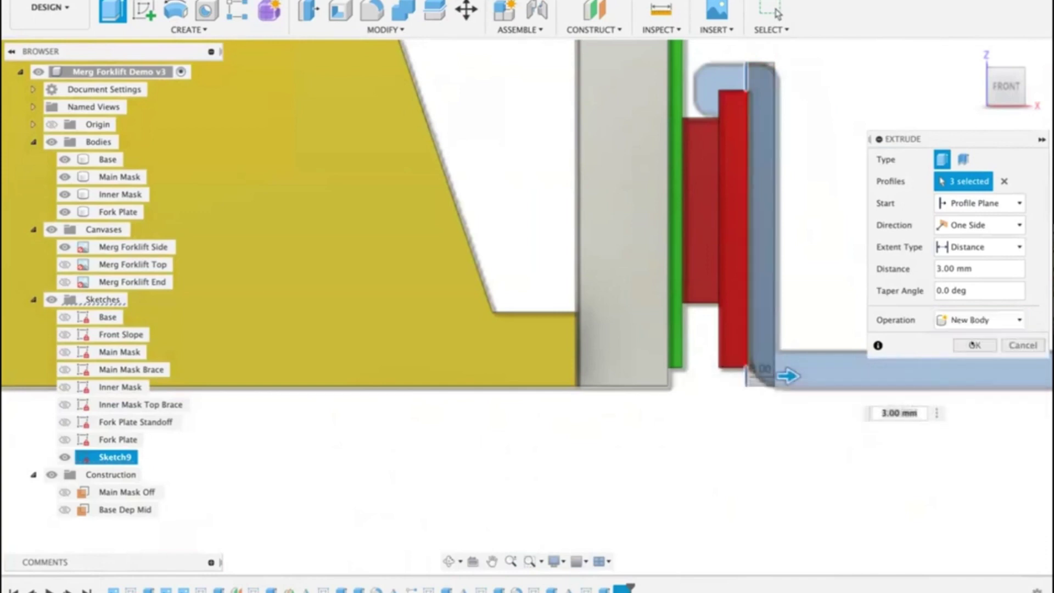
click(973, 345)
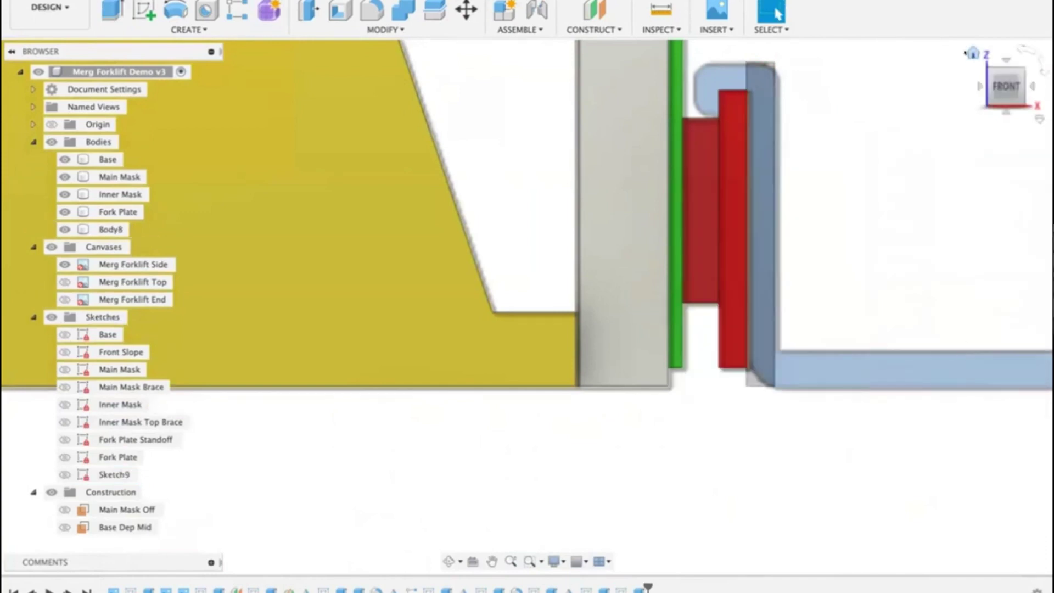
Step: Return to the home view and rename Sketch9 to 'Fork Upright' in the browser
click(968, 54)
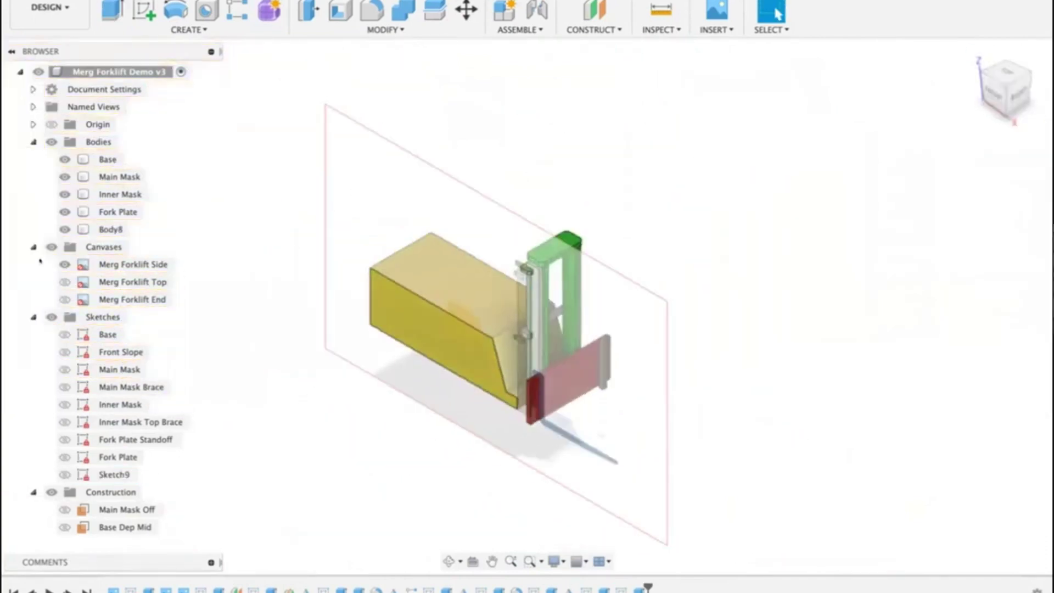
click(64, 264)
key(Escape)
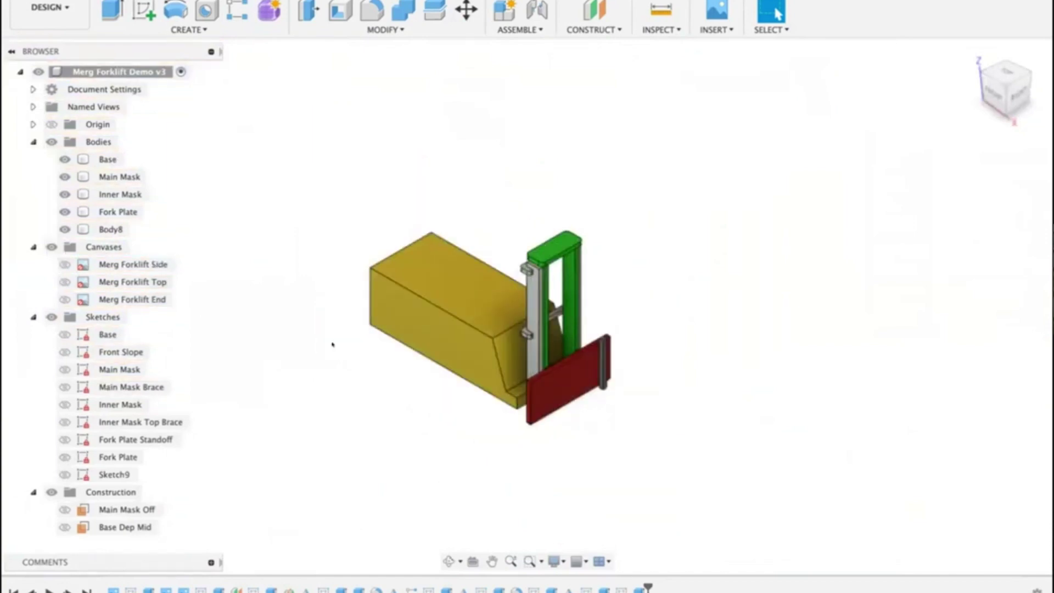
click(604, 362)
click(571, 384)
scroll(582, 368, up, 5)
scroll(579, 367, up, 5)
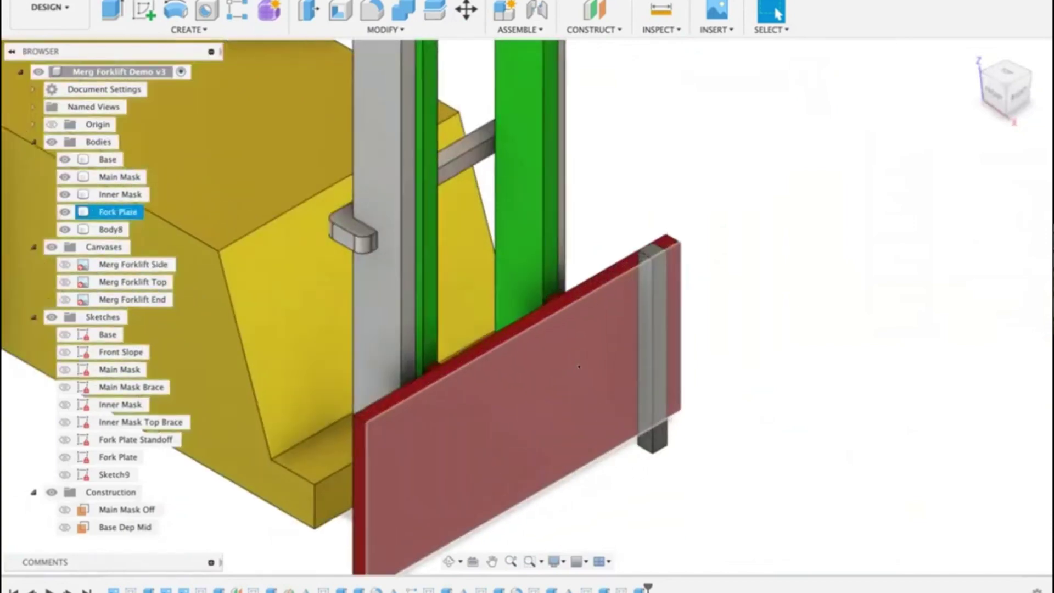
click(694, 400)
right_click(111, 472)
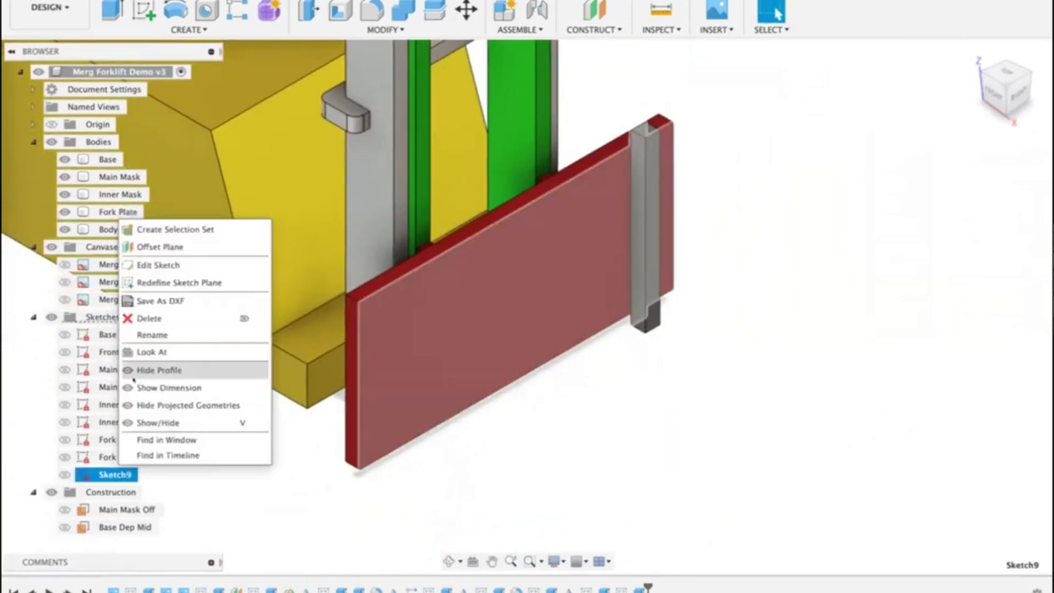
click(159, 335)
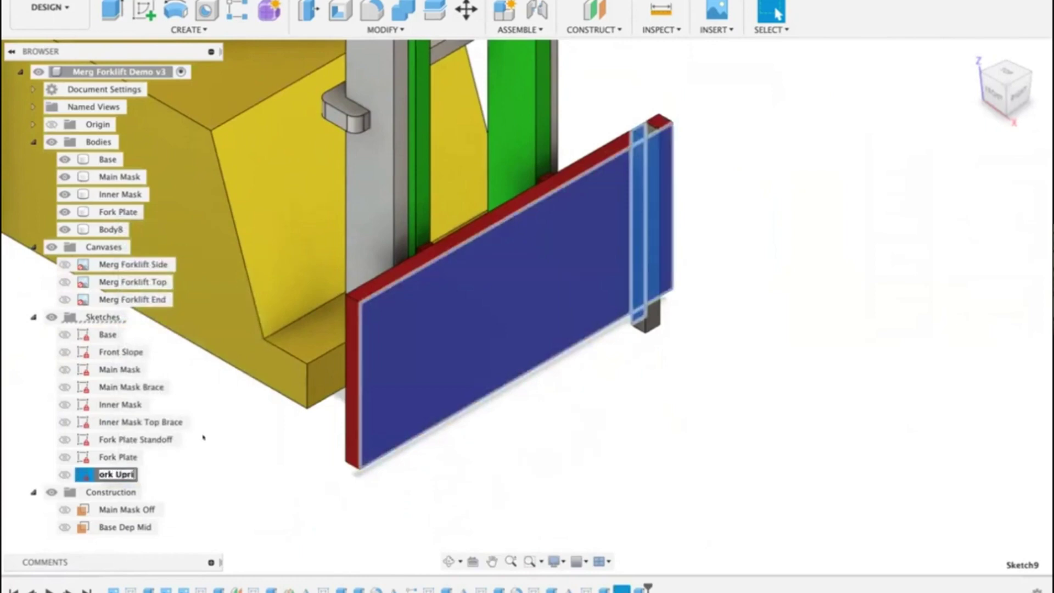
key(Return)
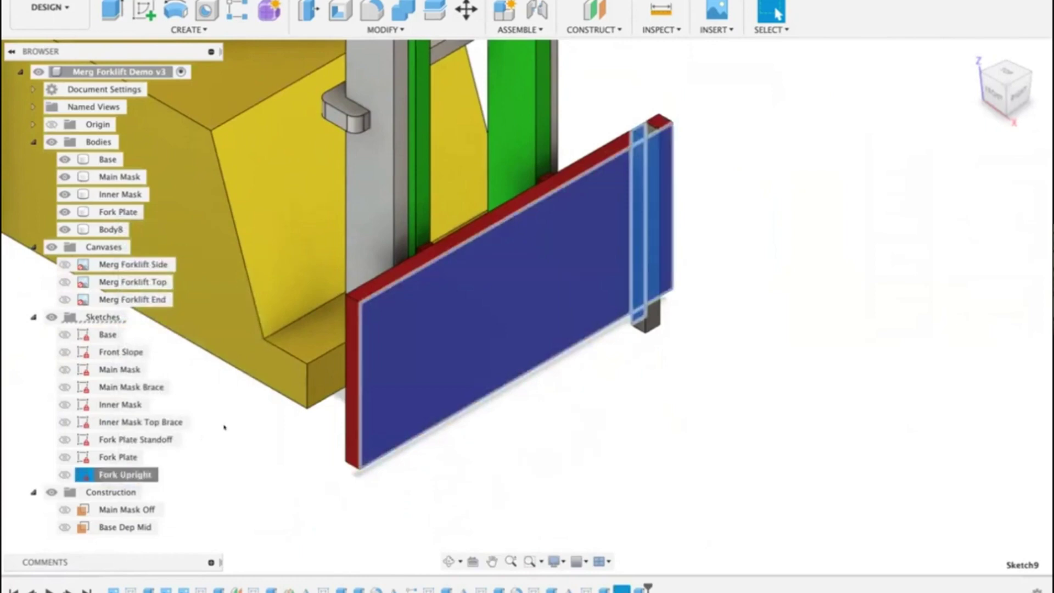
click(224, 427)
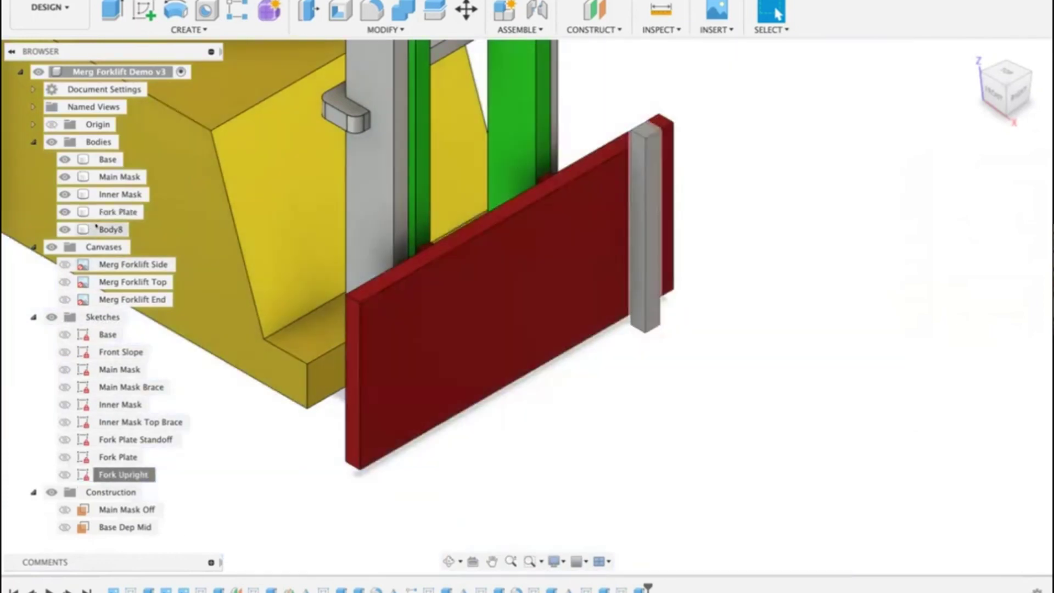
Step: Rename Body8 to 'right Fork'
click(97, 228)
right_click(96, 228)
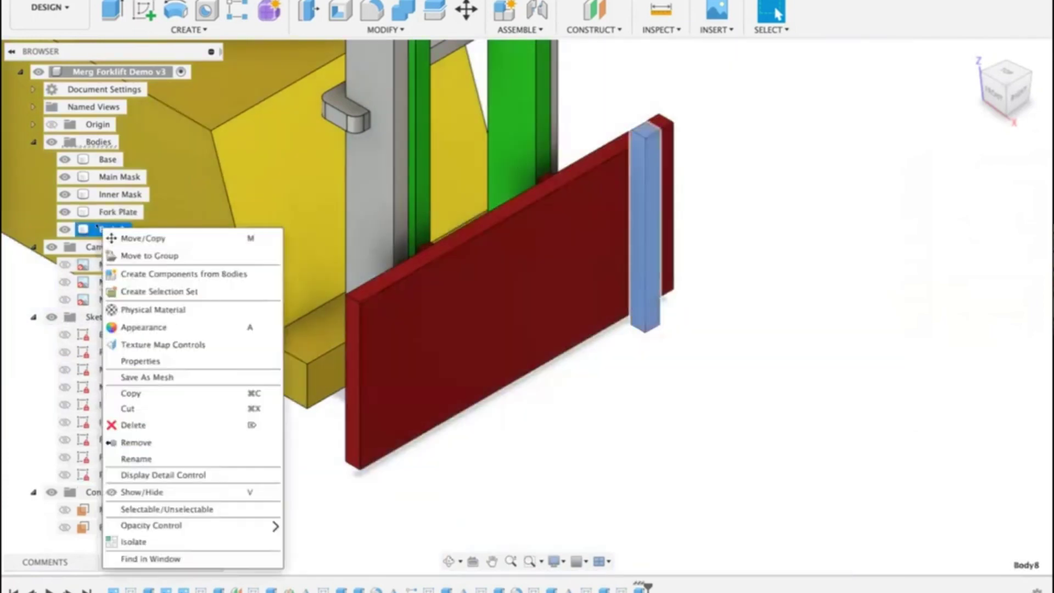
click(127, 458)
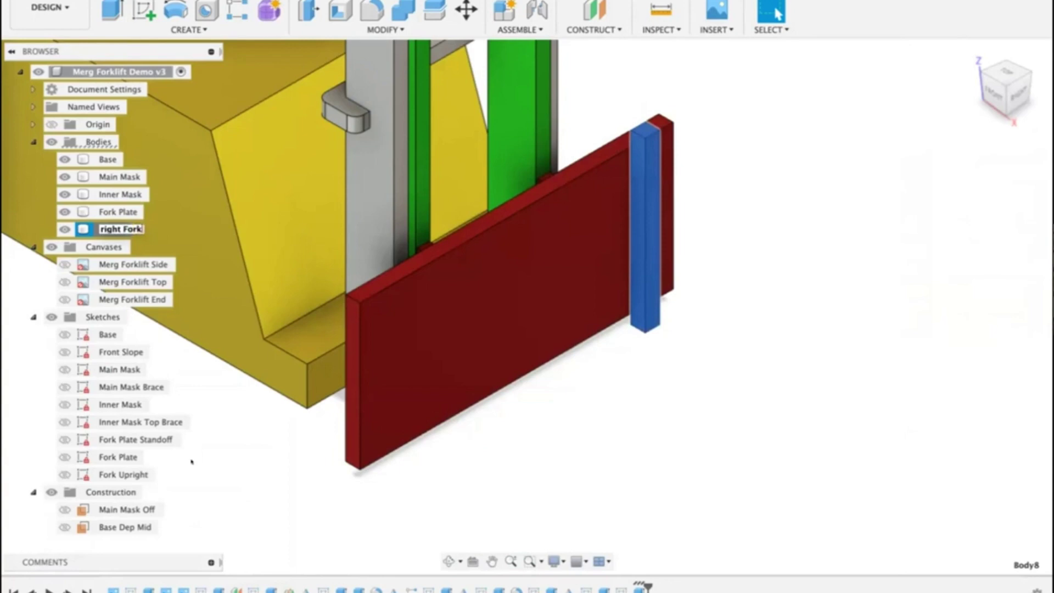
key(Return)
Step: Apply blue anodized aluminium appearance to the right Fork body
right_click(122, 229)
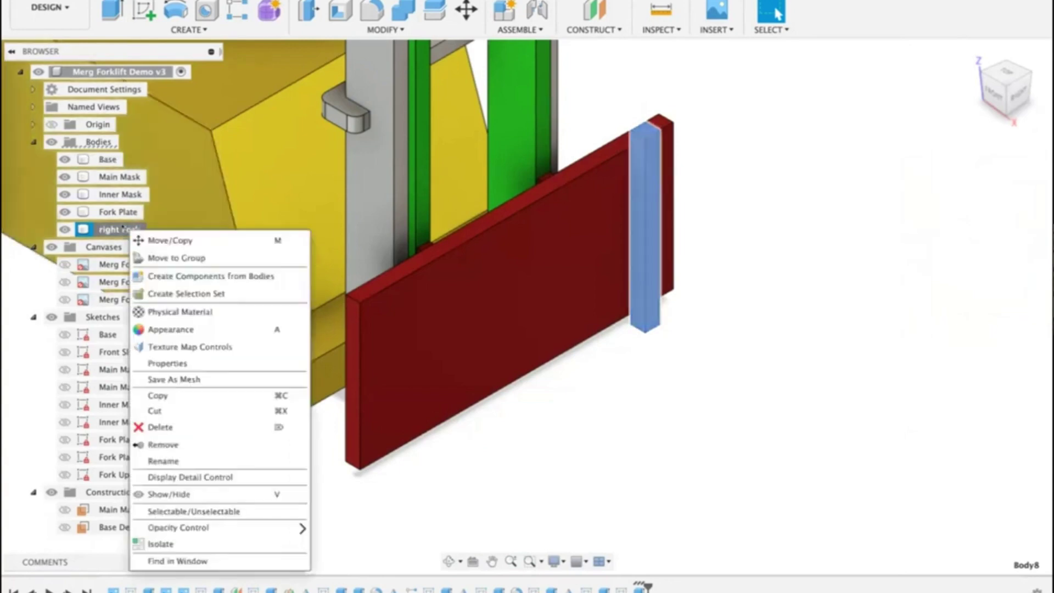
key(Escape)
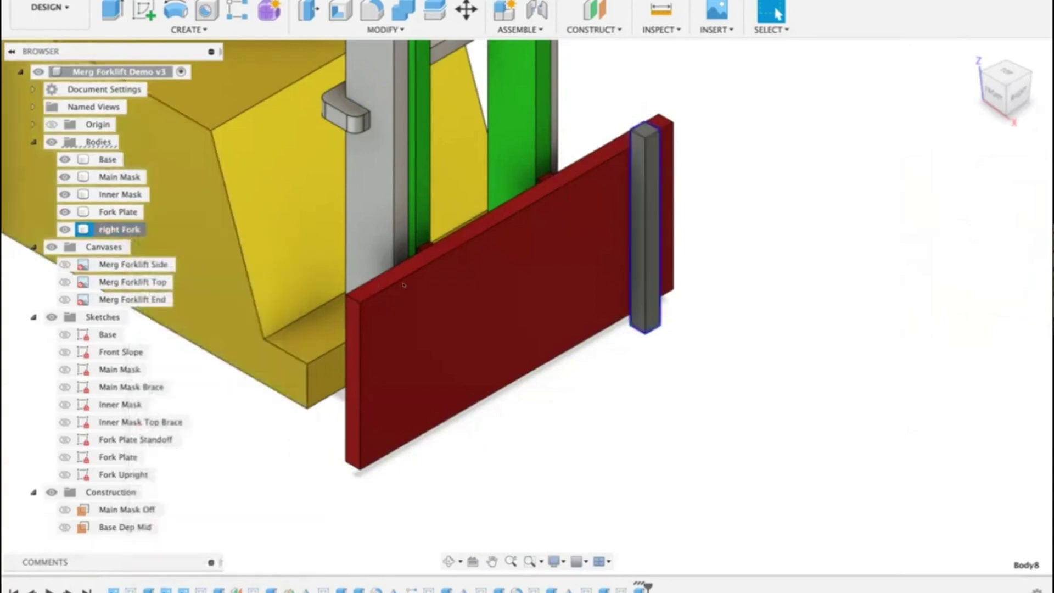
key(a)
drag(798, 451, 652, 264)
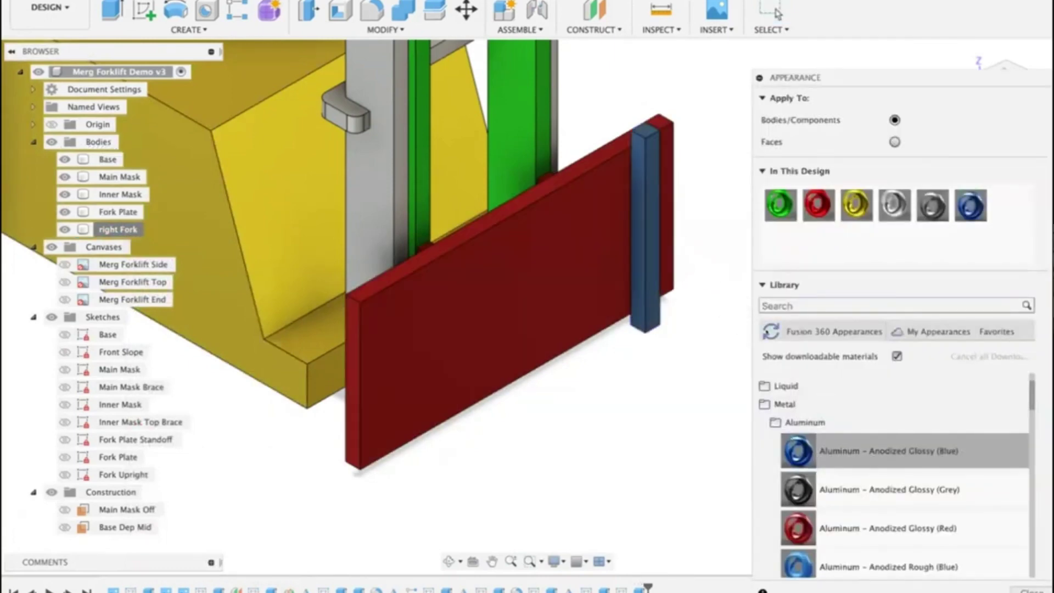
key(Escape)
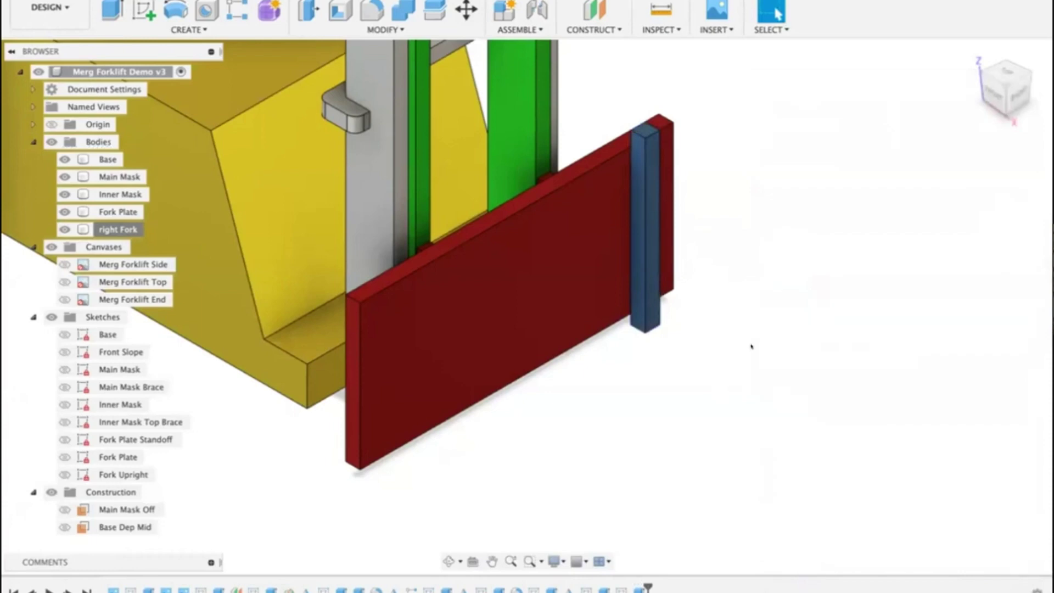
scroll(753, 354, down, 3)
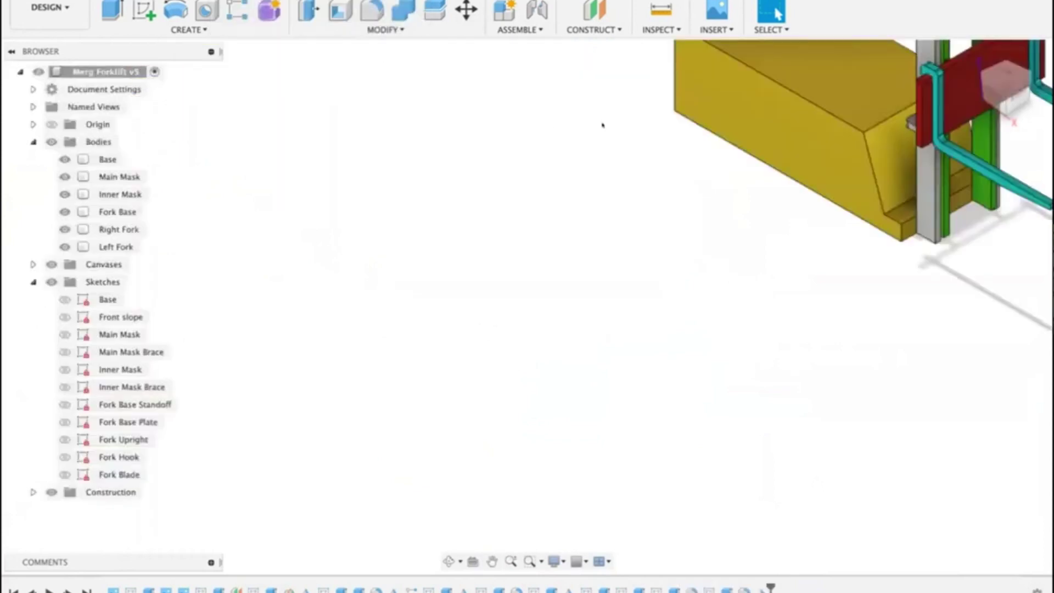
Step: Inspect the finished v5 forklift, checking the Base and Left Fork and its back side
click(673, 242)
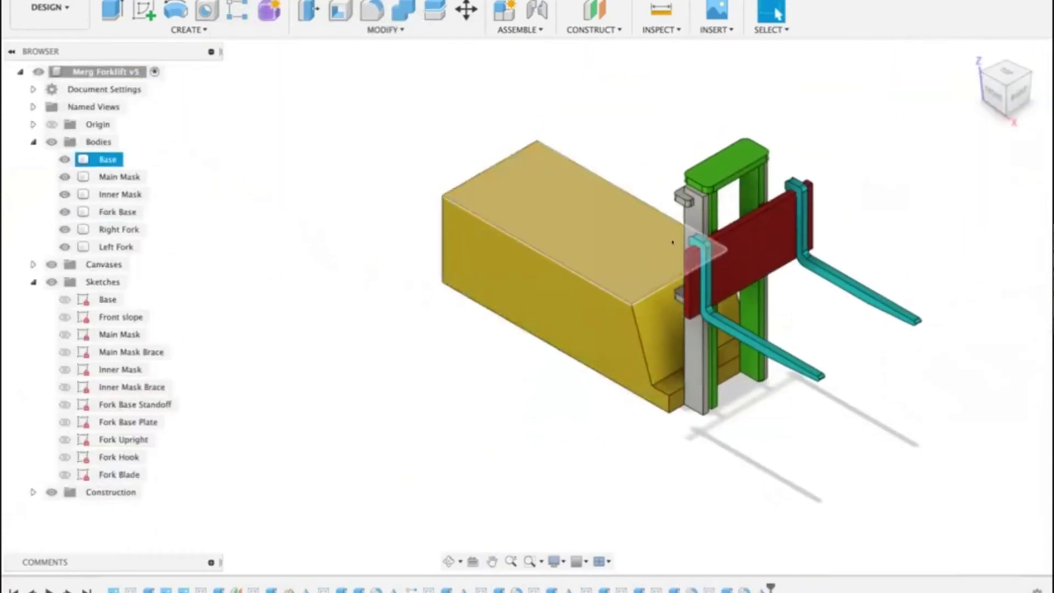
scroll(672, 242, up, 5)
click(719, 226)
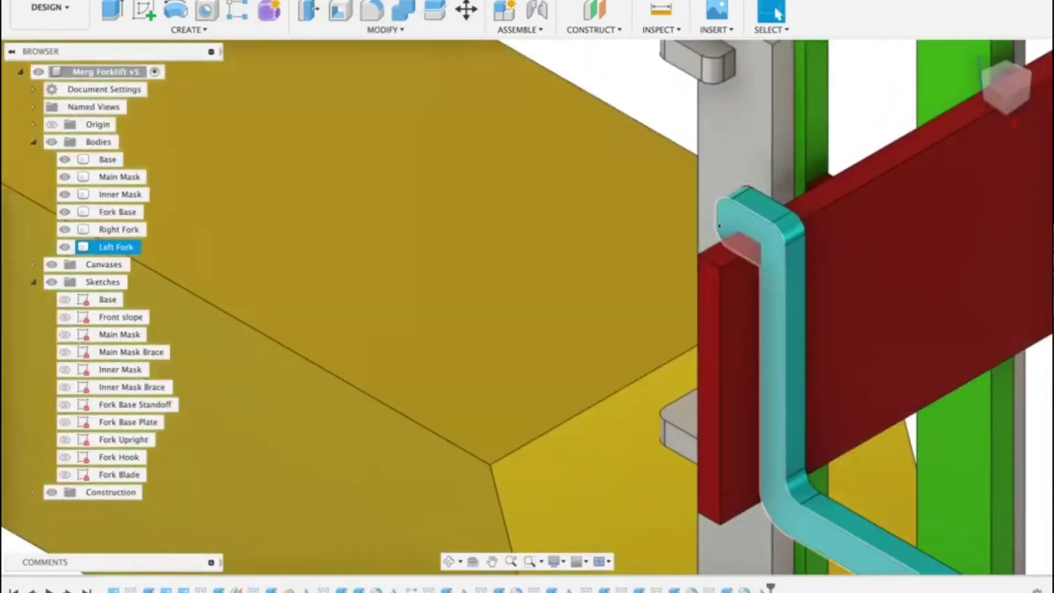
key(Escape)
scroll(714, 233, down, 5)
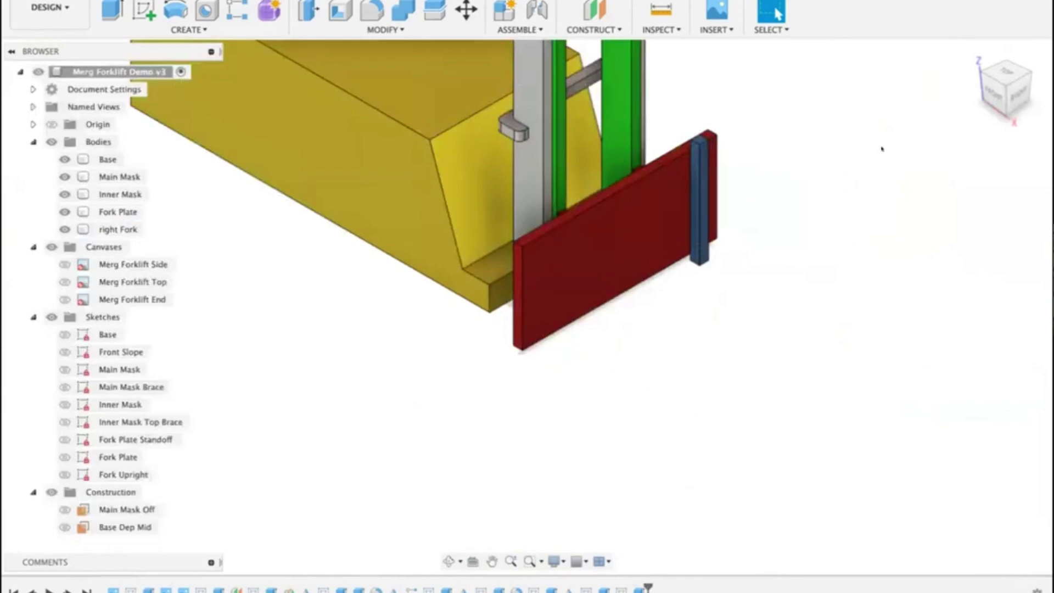
shift+middle_drag(881, 148, 624, 134)
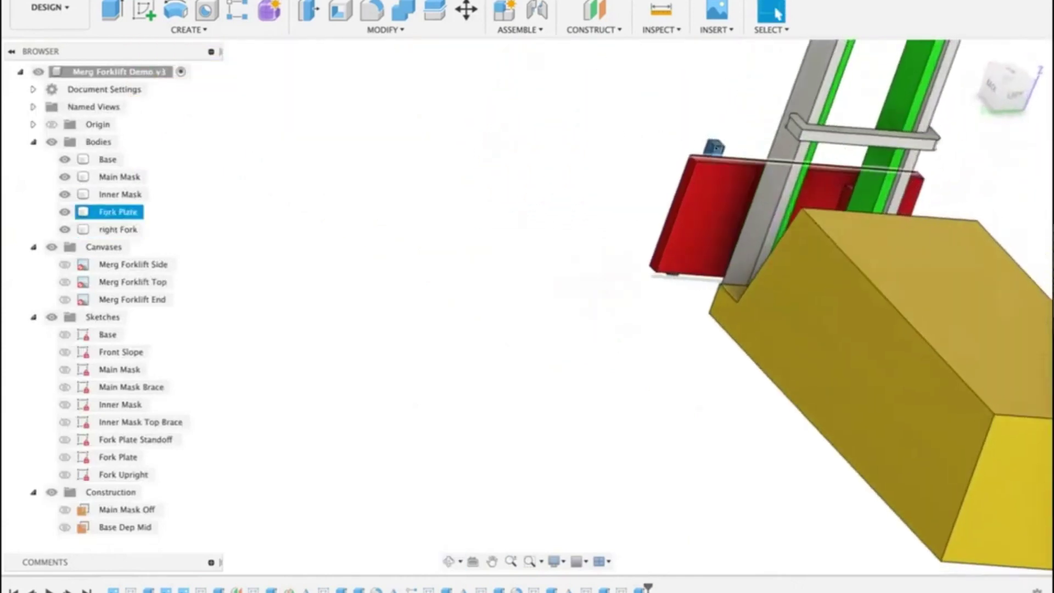
Step: Zoom to the right Fork on Demo v3 and start a new sketch
click(117, 229)
scroll(714, 157, up, 5)
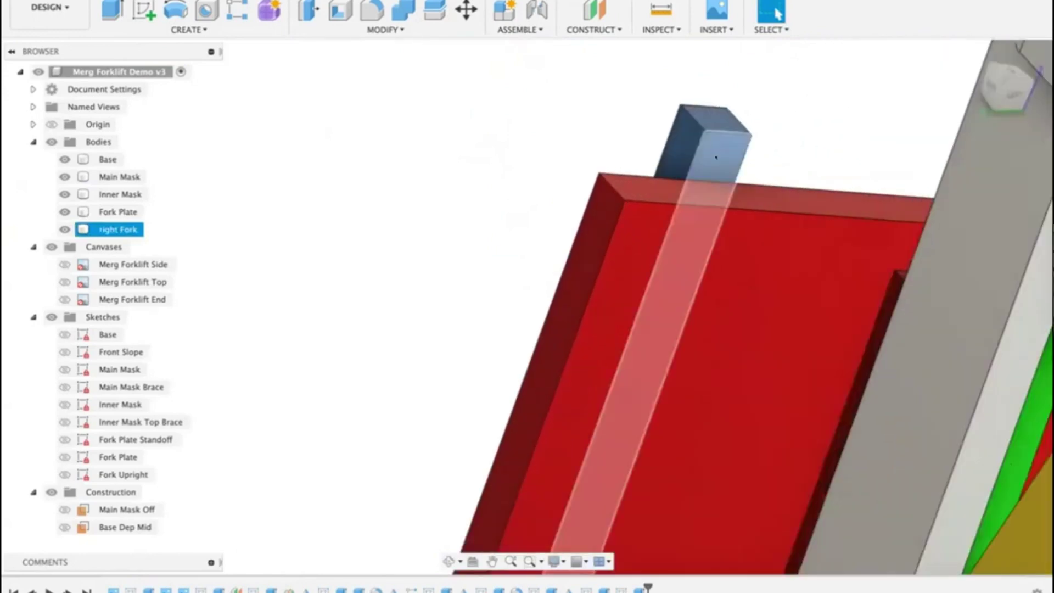
click(554, 134)
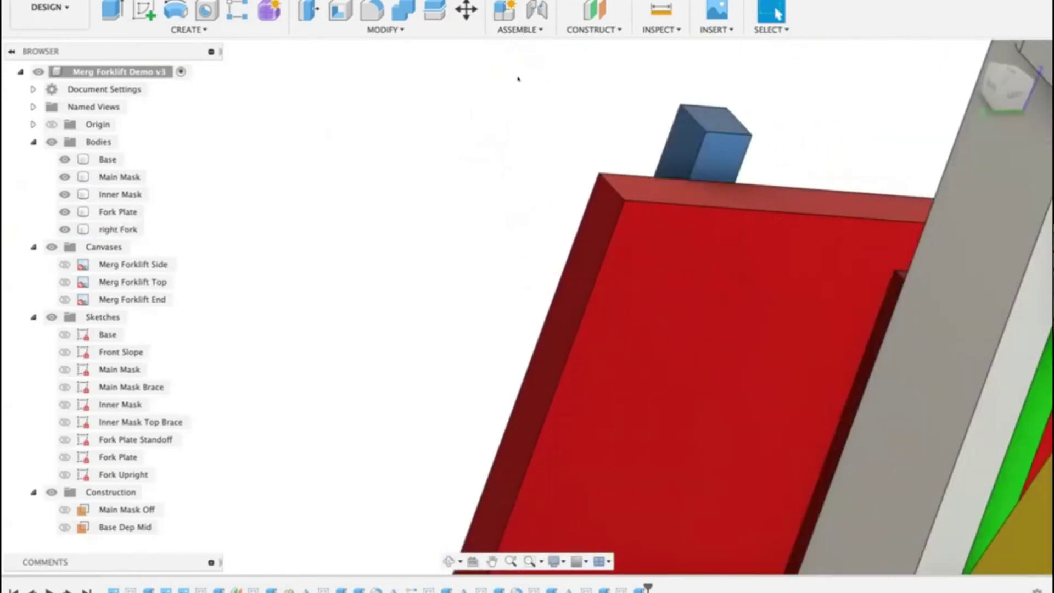
click(143, 10)
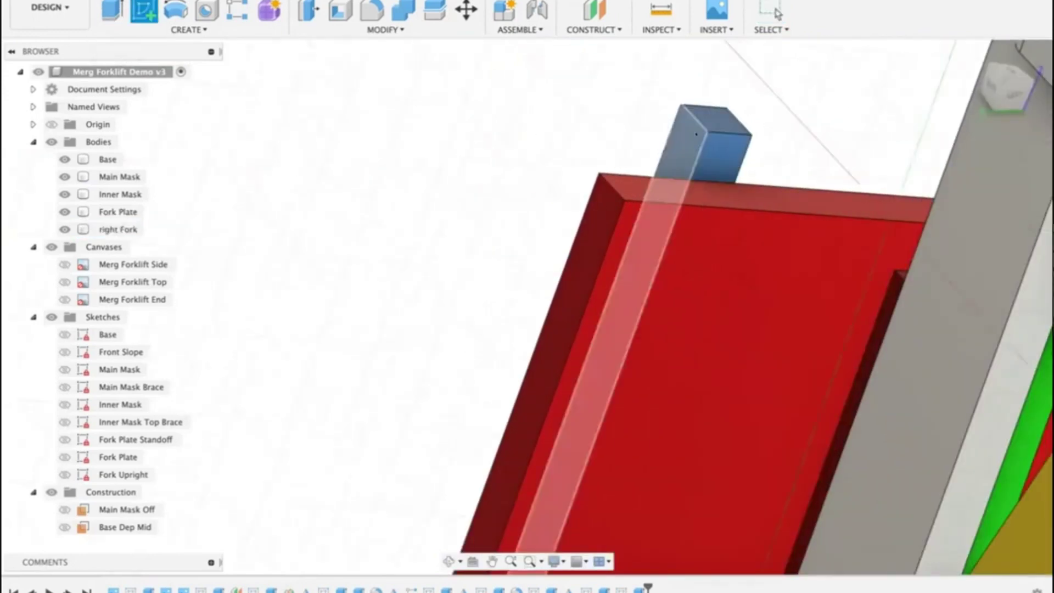
Step: Place Sketch10 on the right Fork's face with Slice turned on
click(719, 156)
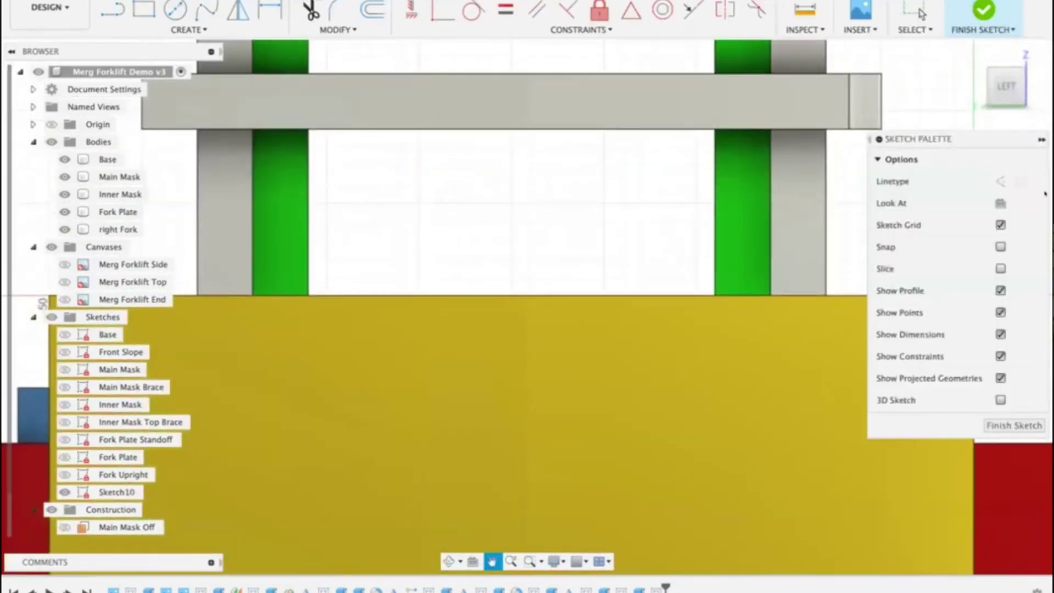
middle_drag(408, 275, 732, 194)
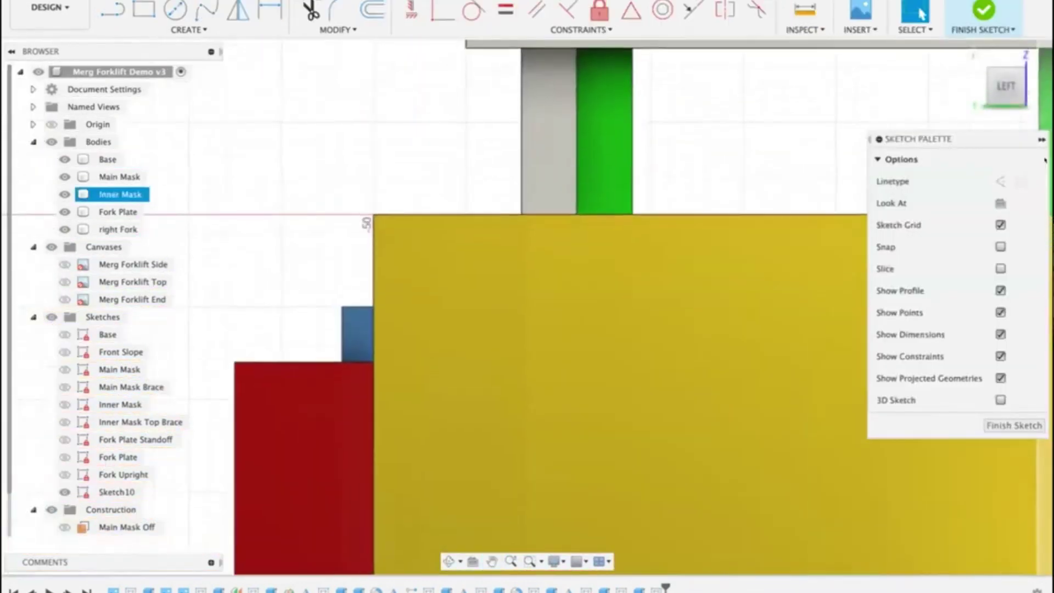
scroll(731, 195, down, 3)
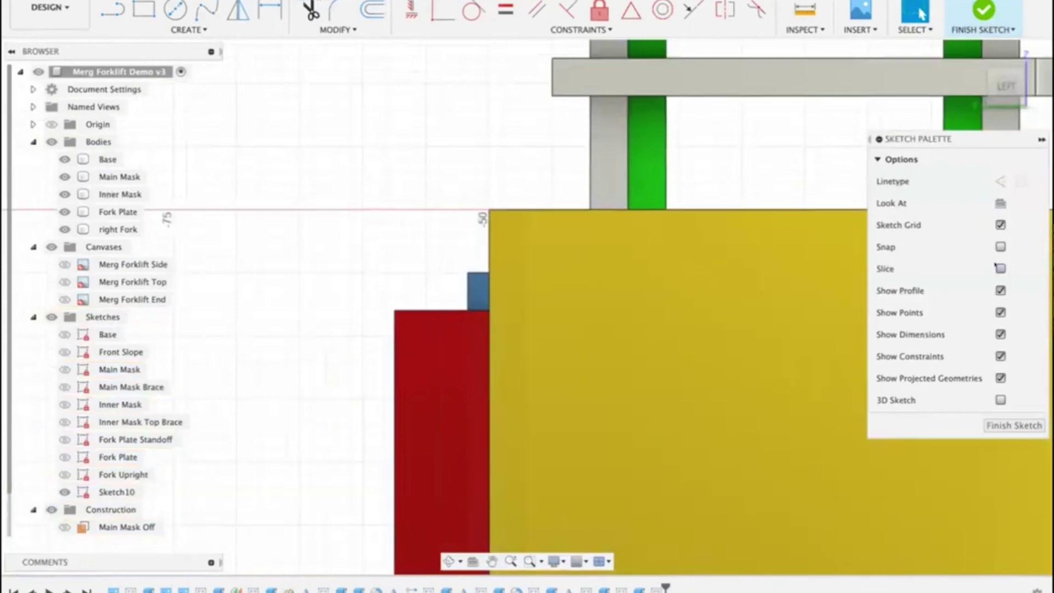
click(998, 267)
scroll(600, 331, up, 2)
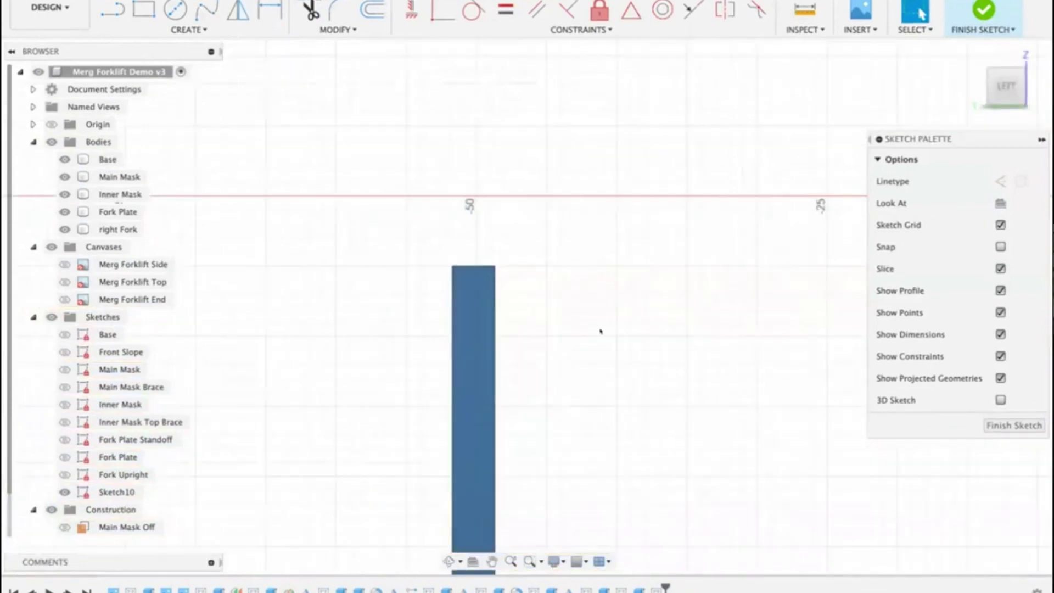
Step: Draw a rectangle across the top of the bar and dimension its height 5.50 mm
key(r)
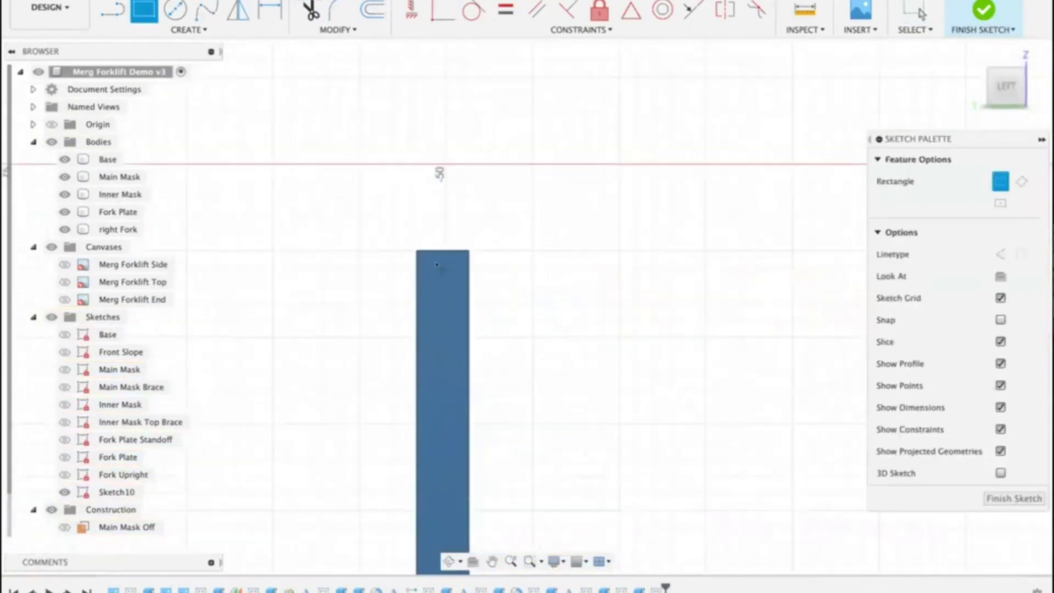
click(416, 250)
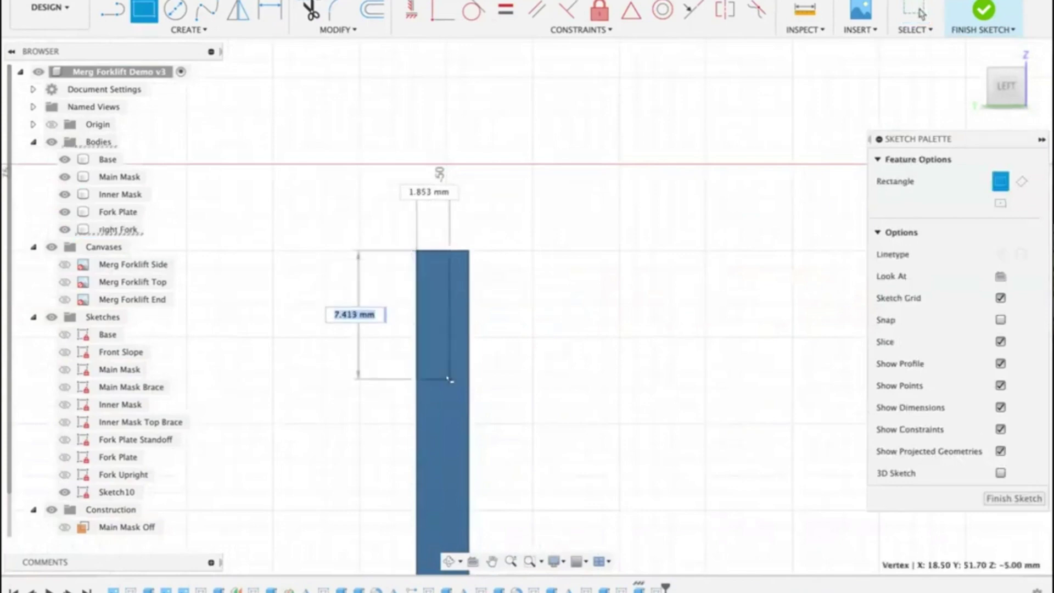
click(466, 384)
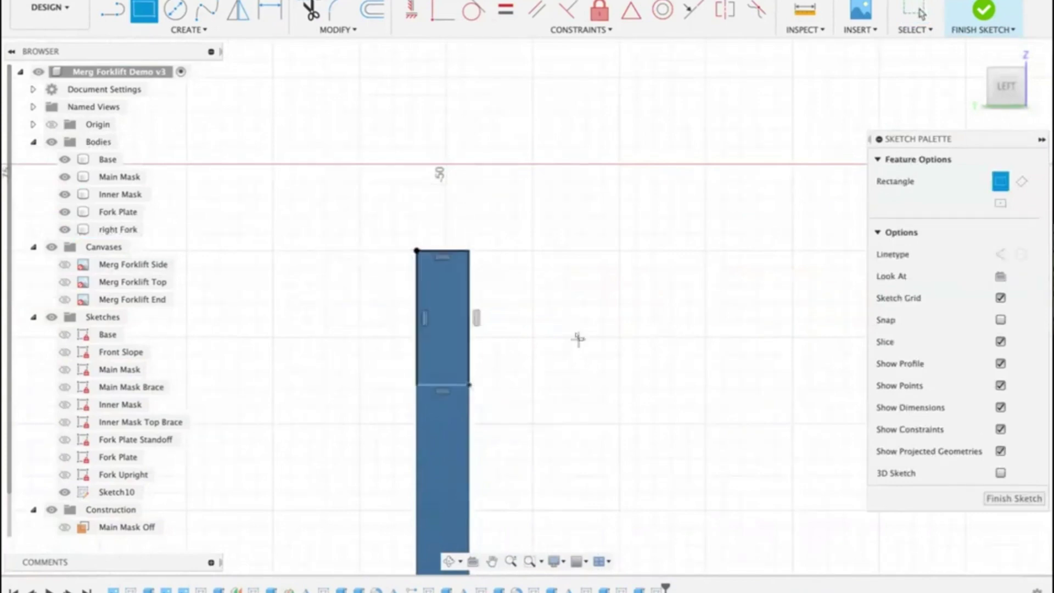
key(d)
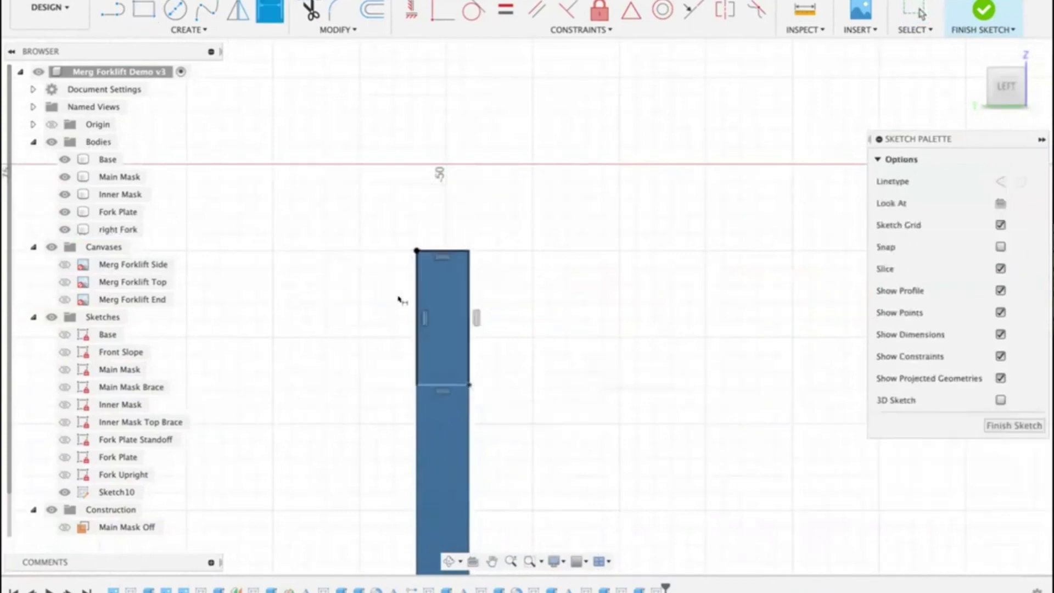
click(413, 321)
click(329, 313)
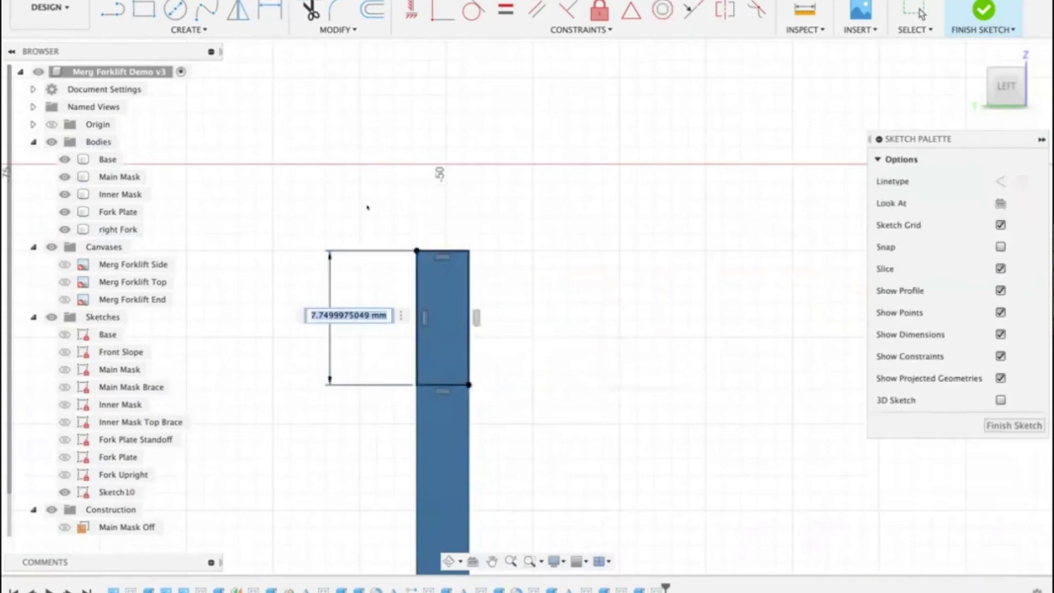
text(5.5)
key(Return)
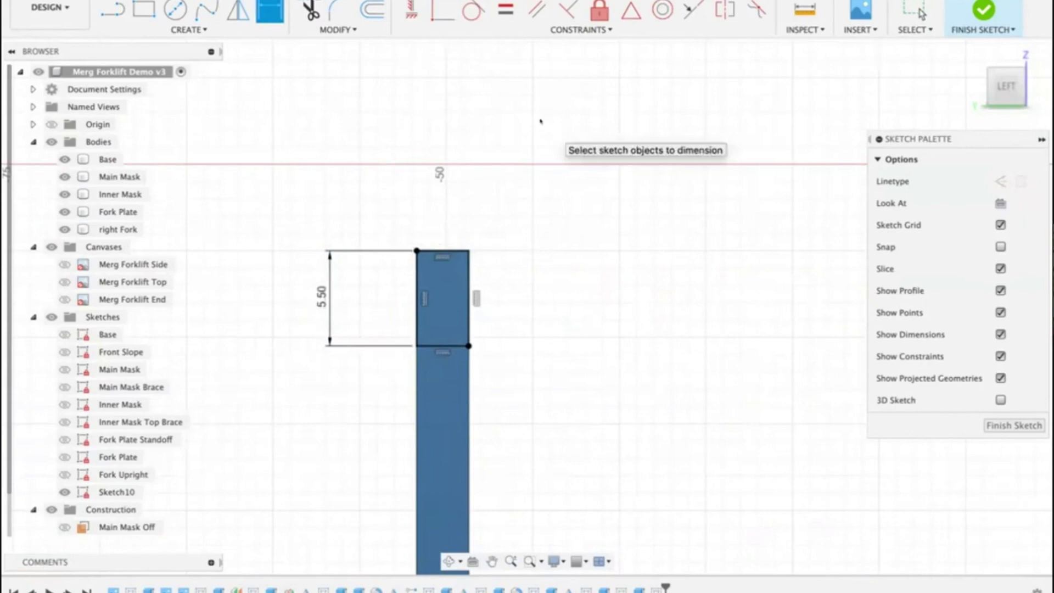
key(Escape)
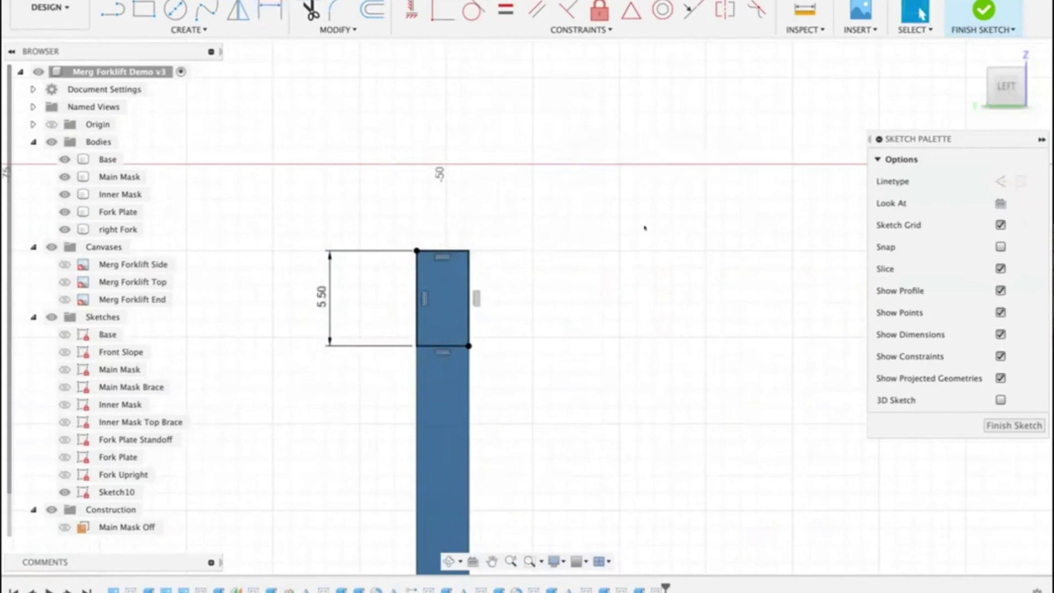
Step: Turn off Slice, orbit to an oblique view and hide the Fork Plate body
click(997, 265)
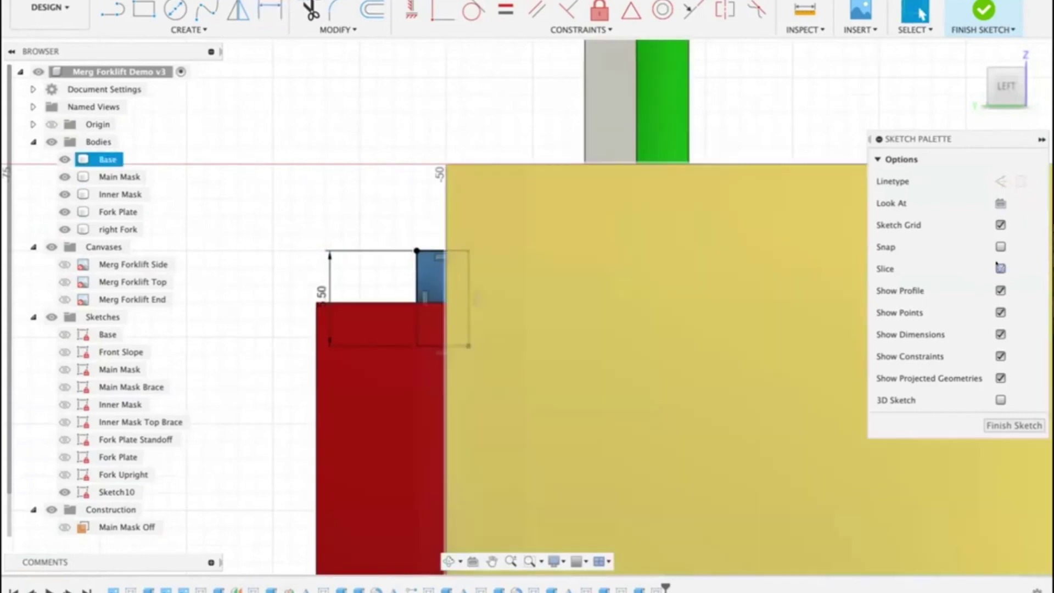
click(729, 121)
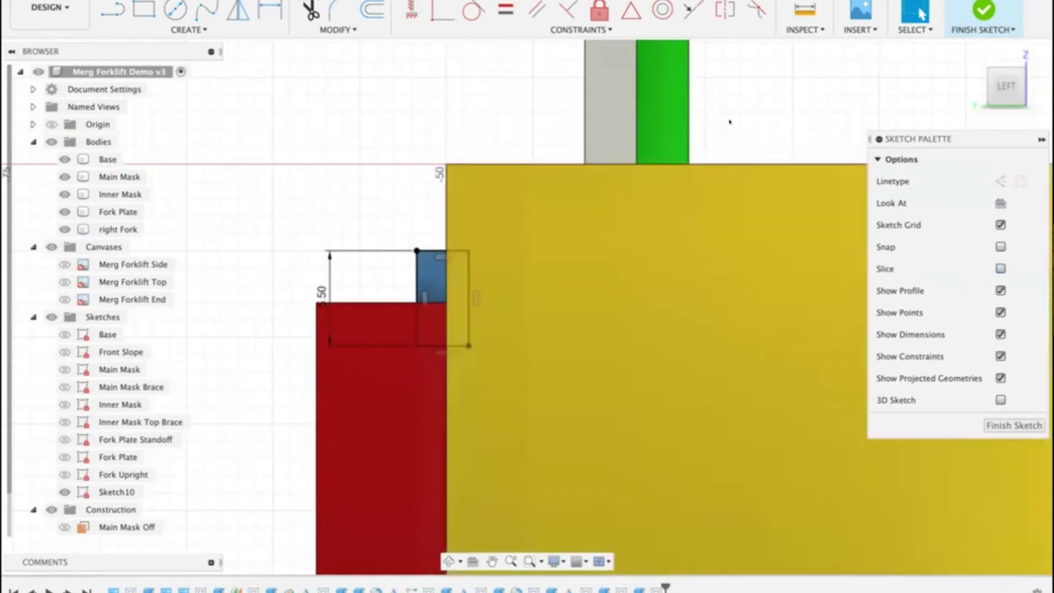
mouse_move(778, 125)
shift+middle_down()
mouse_move(792, 132)
mouse_move(784, 124)
shift+middle_up()
scroll(784, 124, down, 4)
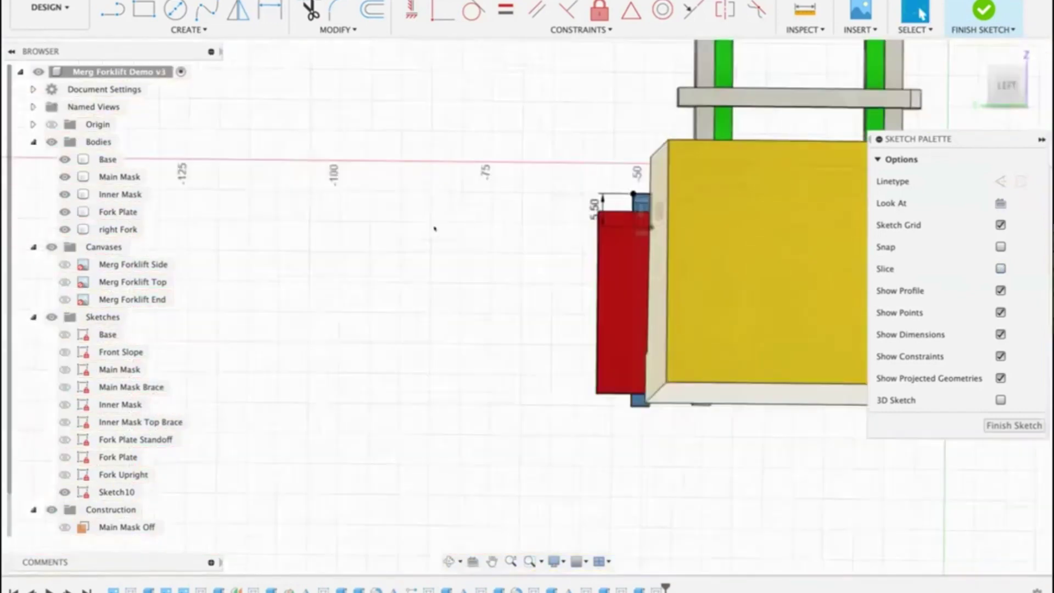
shift+middle_drag(435, 228, 473, 250)
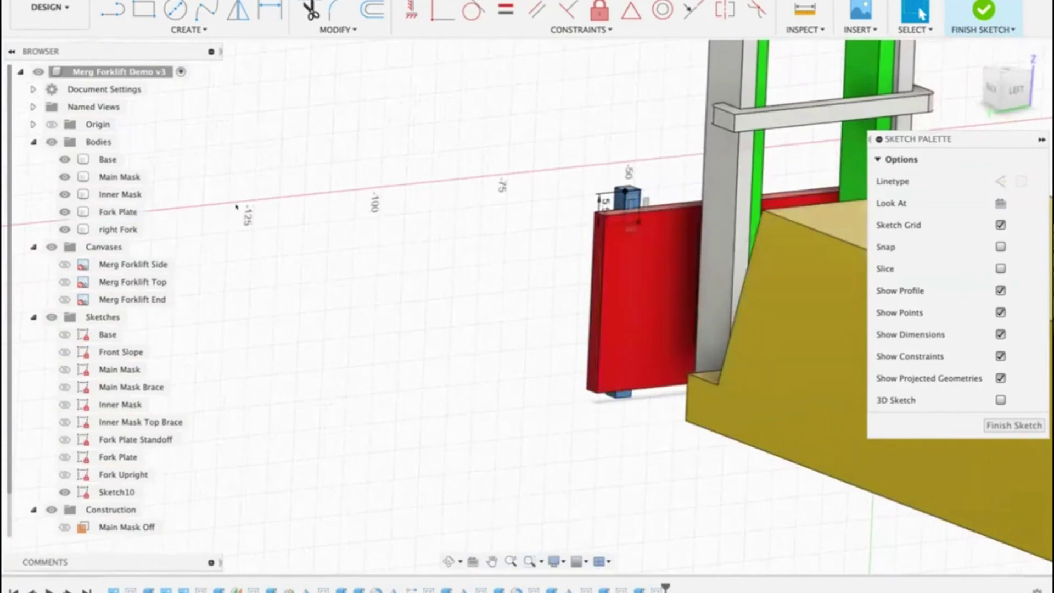
click(64, 212)
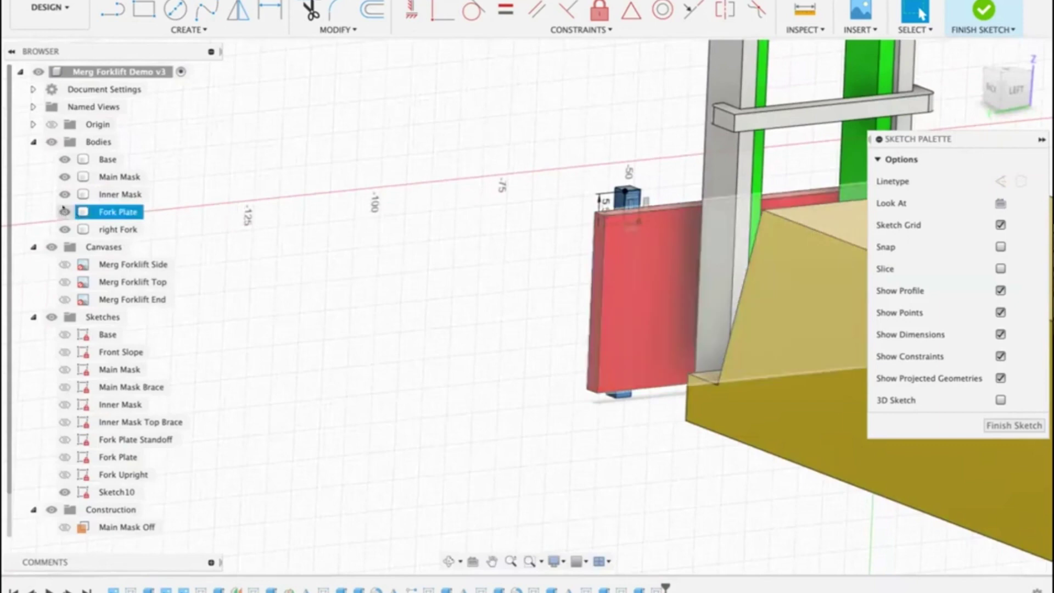
click(64, 211)
Step: Extrude Sketch10's top rectangle 6 mm outward, joining it to the right Fork
key(e)
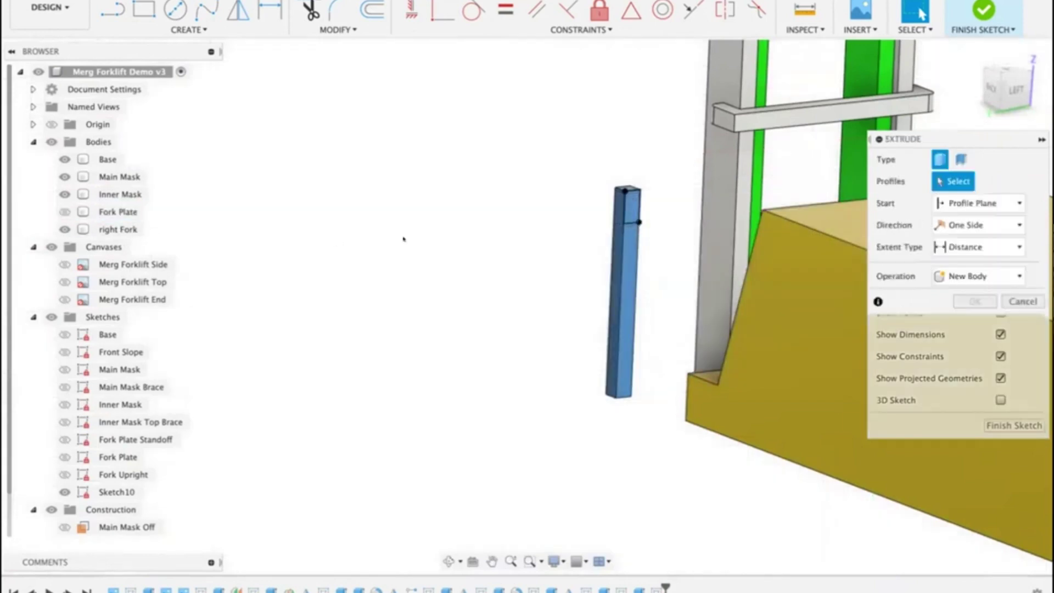
click(631, 206)
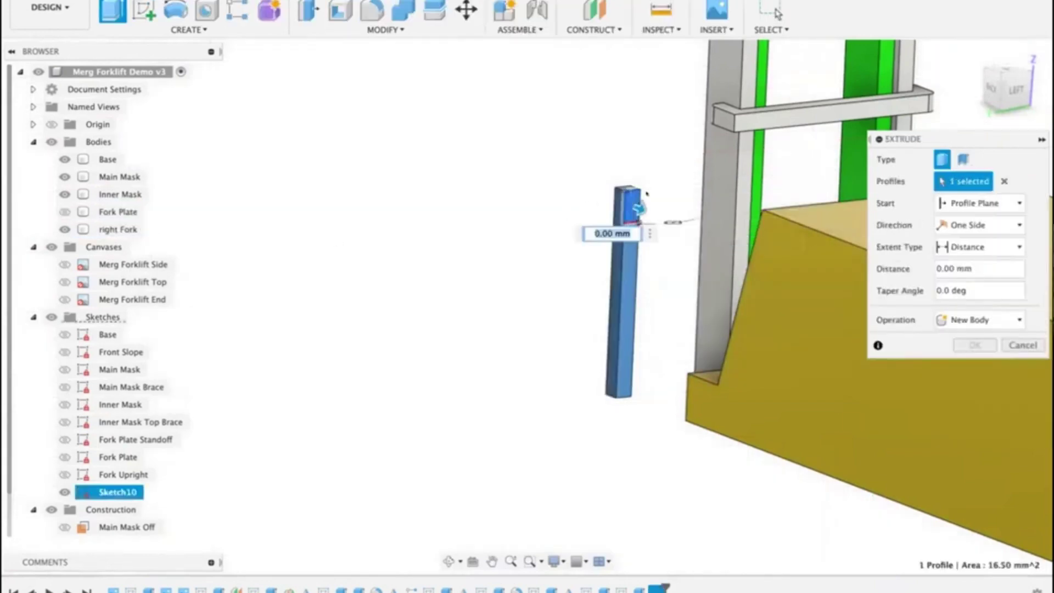
click(992, 83)
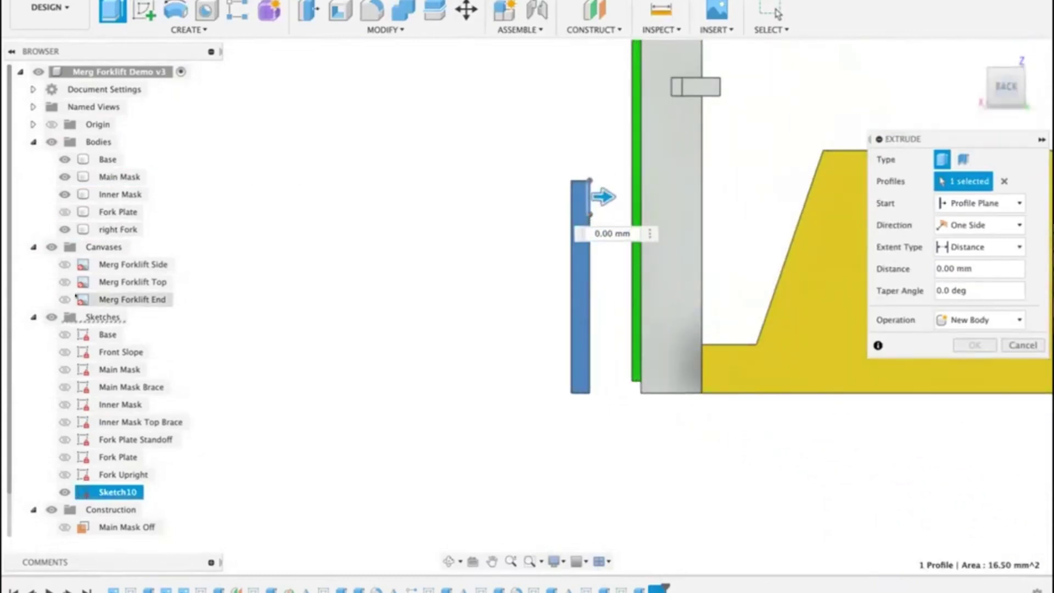
click(64, 264)
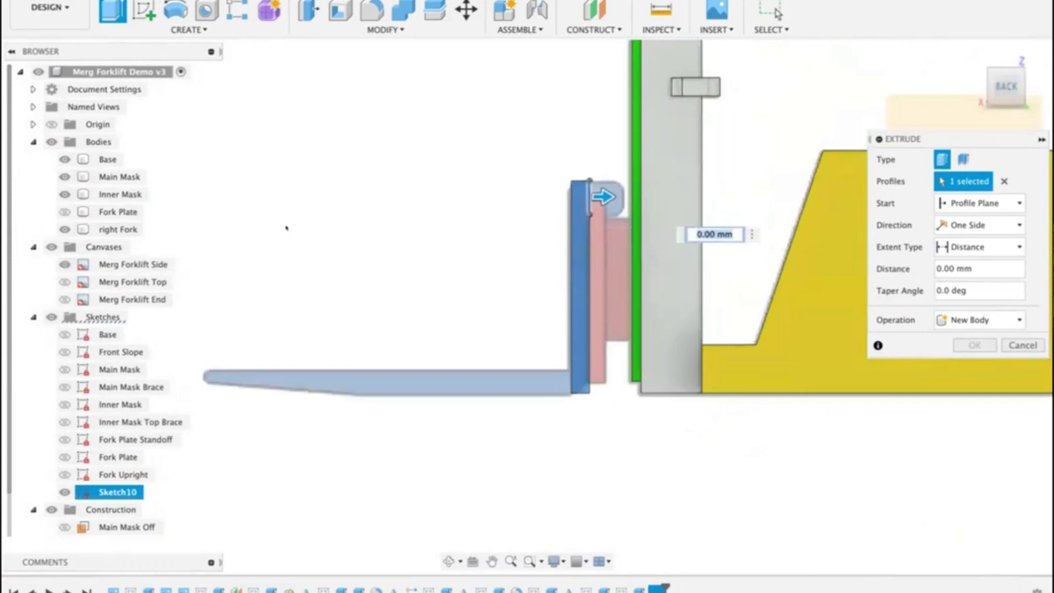
scroll(610, 193, up, 5)
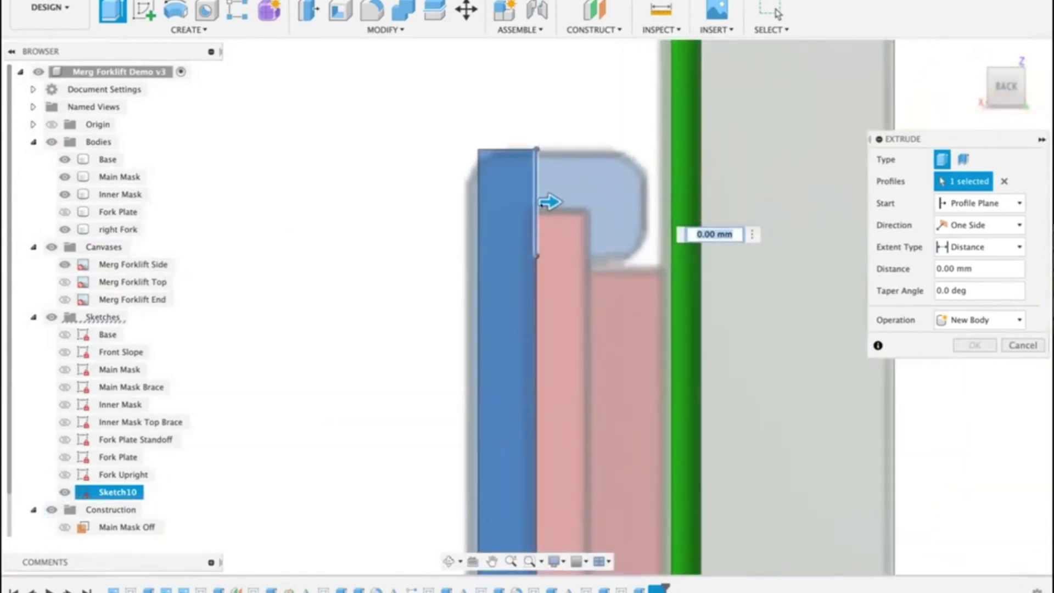
drag(549, 202, 658, 195)
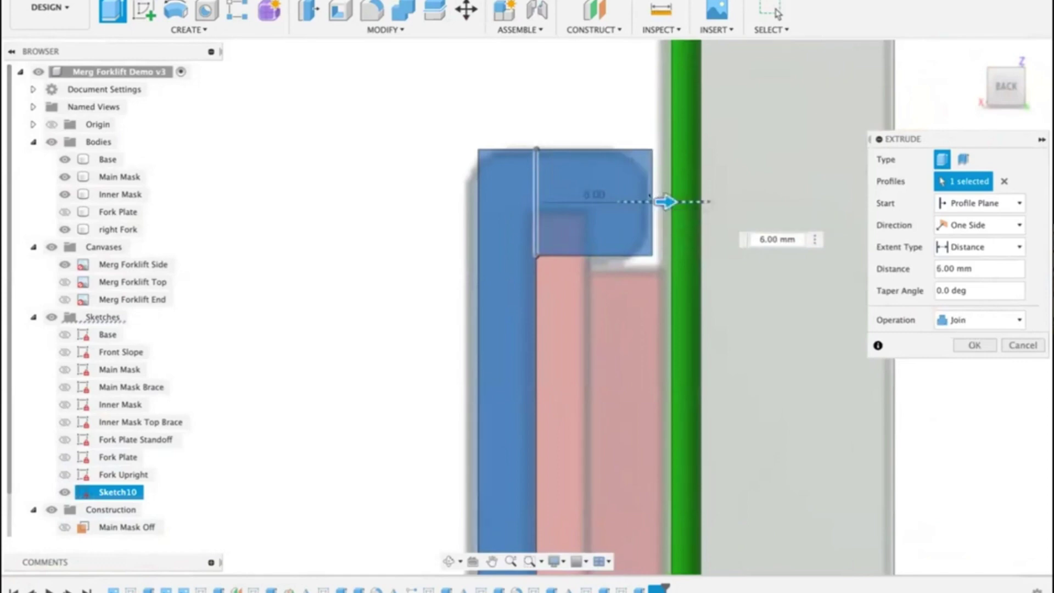
drag(648, 195, 664, 202)
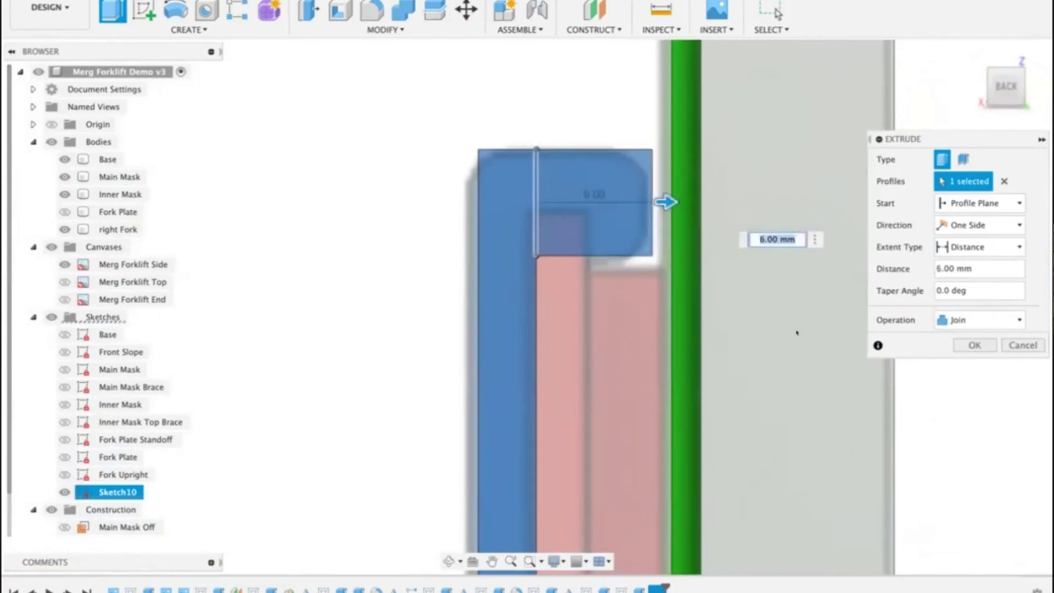
click(974, 345)
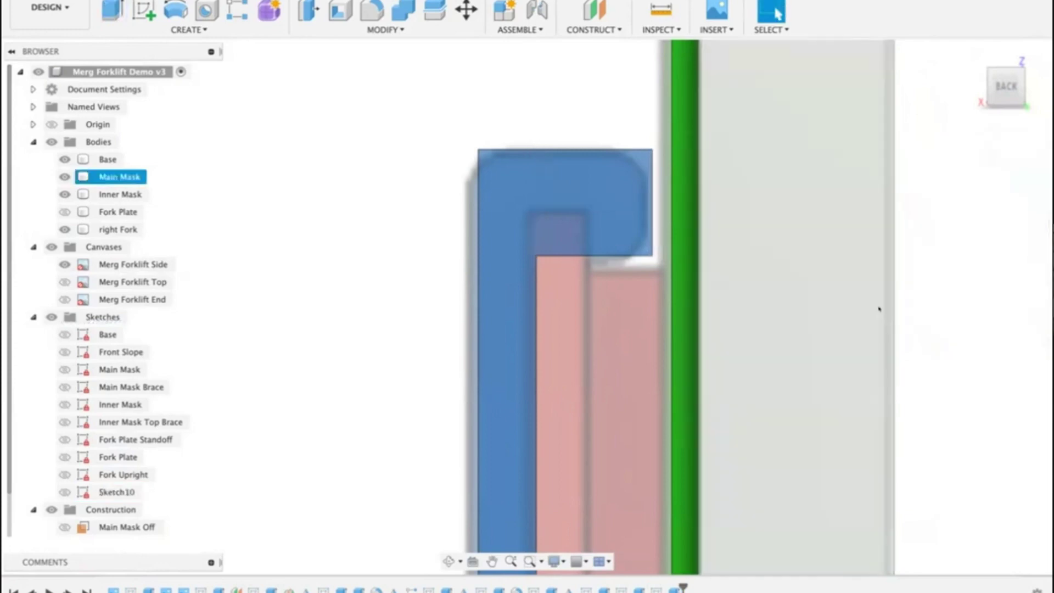
Step: Orbit the model to a tilted back view from the home view
scroll(879, 309, down, 2)
scroll(878, 309, down, 2)
middle_drag(878, 308, 738, 234)
click(750, 251)
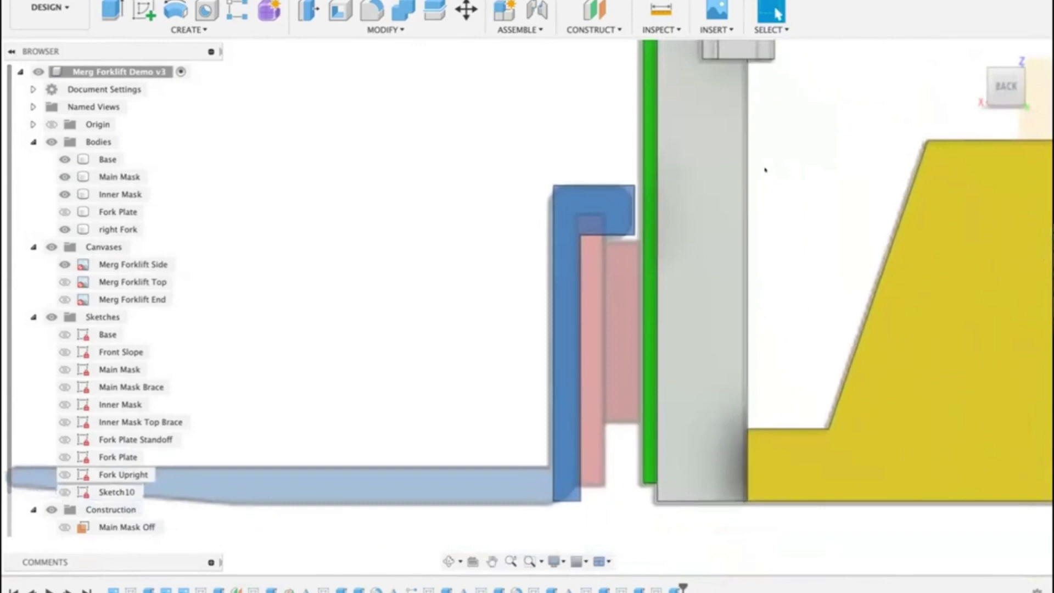
click(1006, 87)
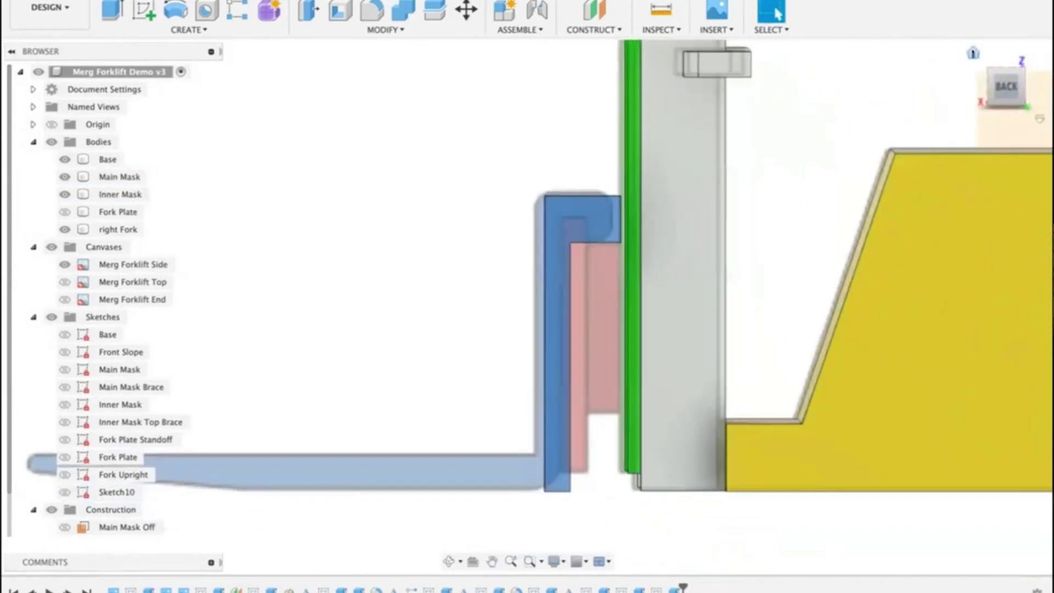
click(972, 53)
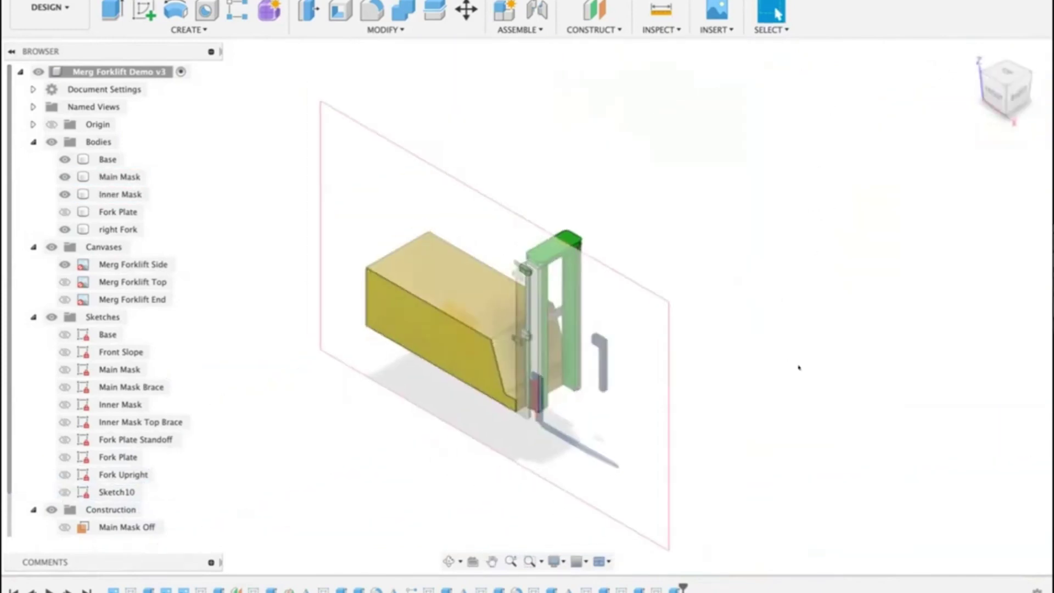
shift+middle_drag(798, 367, 635, 334)
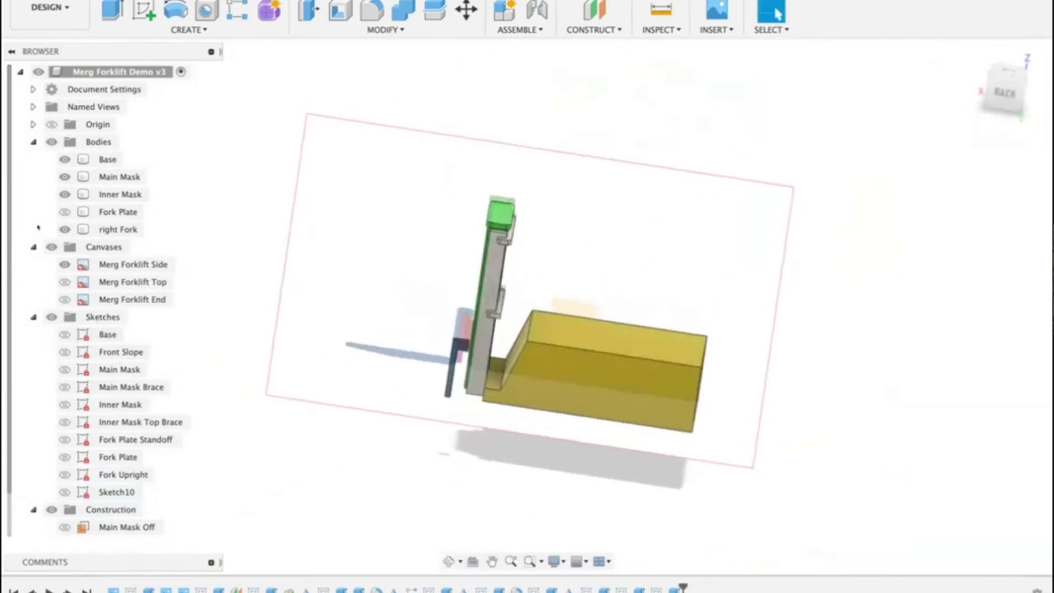
Step: Hide the Merg Forklift Side canvas, zoom in on the fork and start a Fillet
click(65, 264)
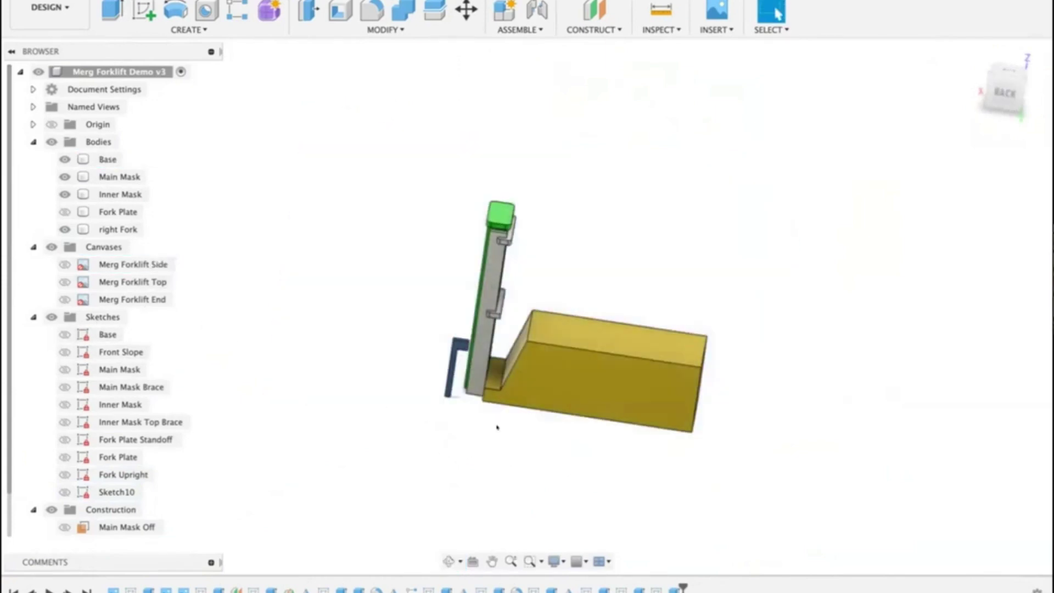
scroll(496, 427, up, 5)
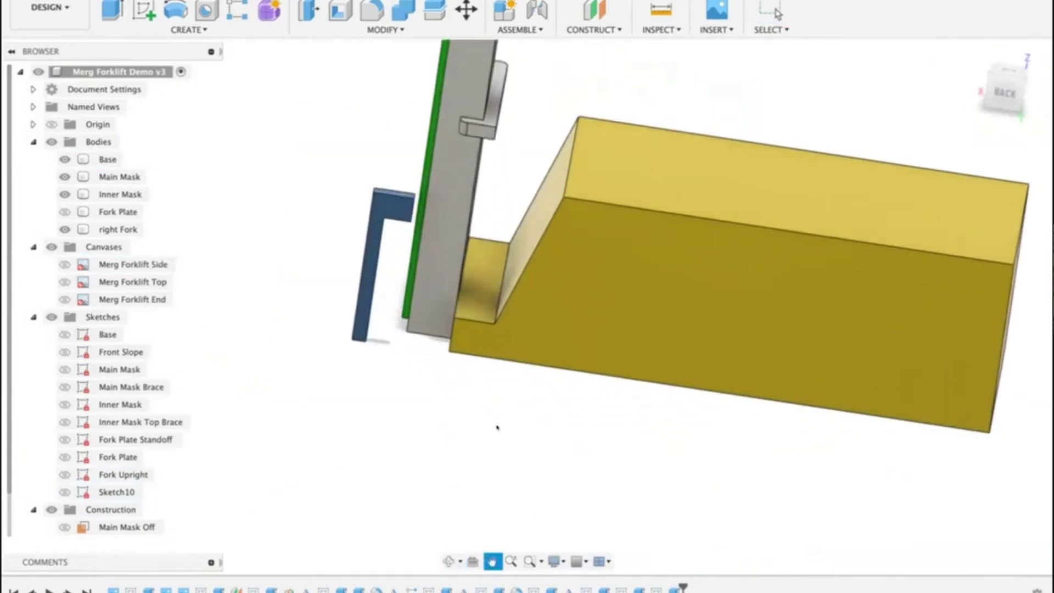
middle_drag(497, 427, 600, 428)
scroll(601, 428, up, 3)
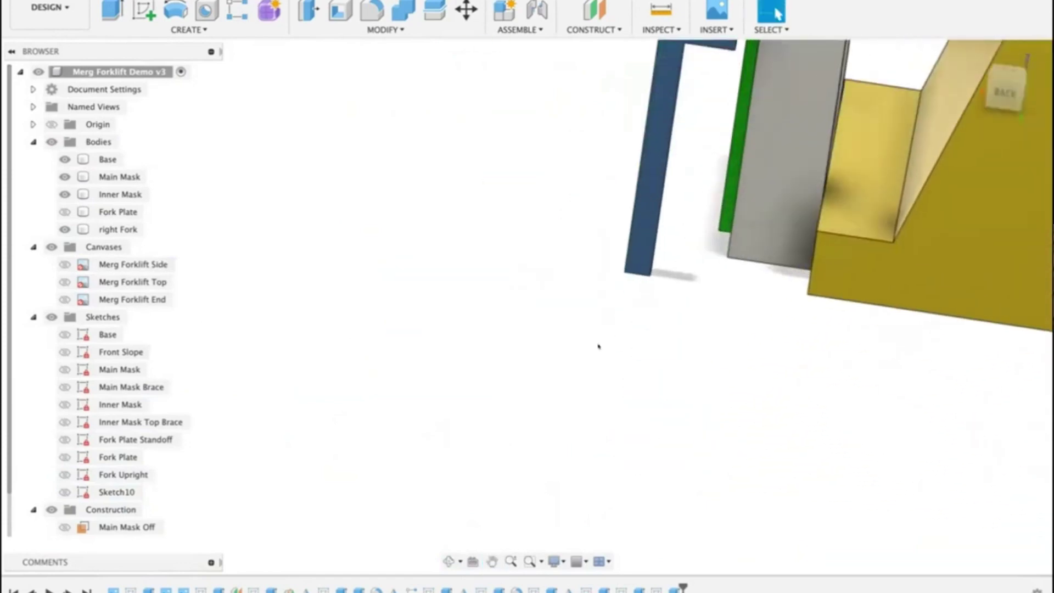
middle_drag(516, 230, 428, 425)
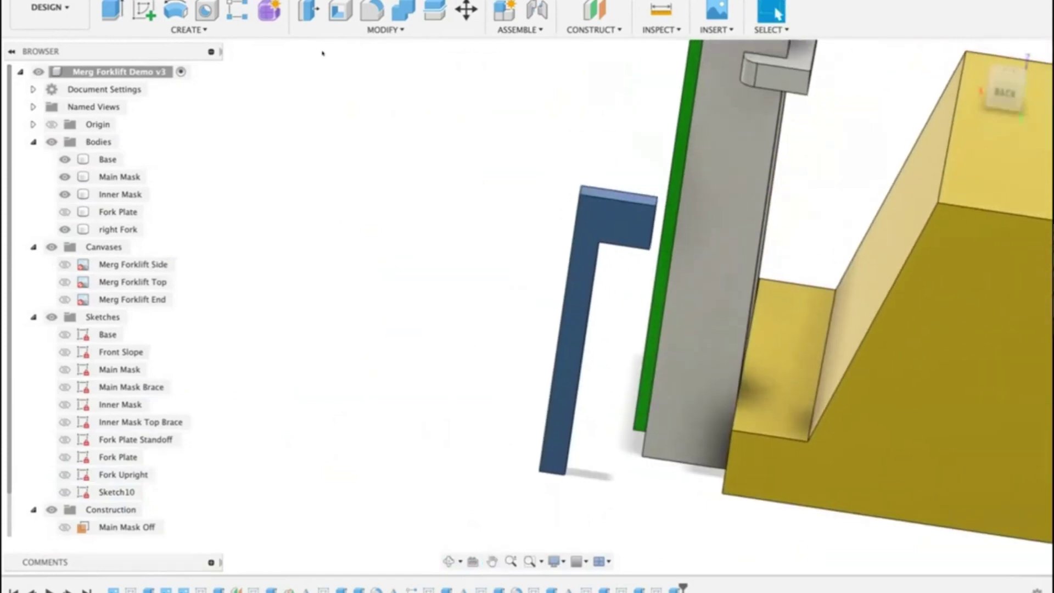
click(371, 10)
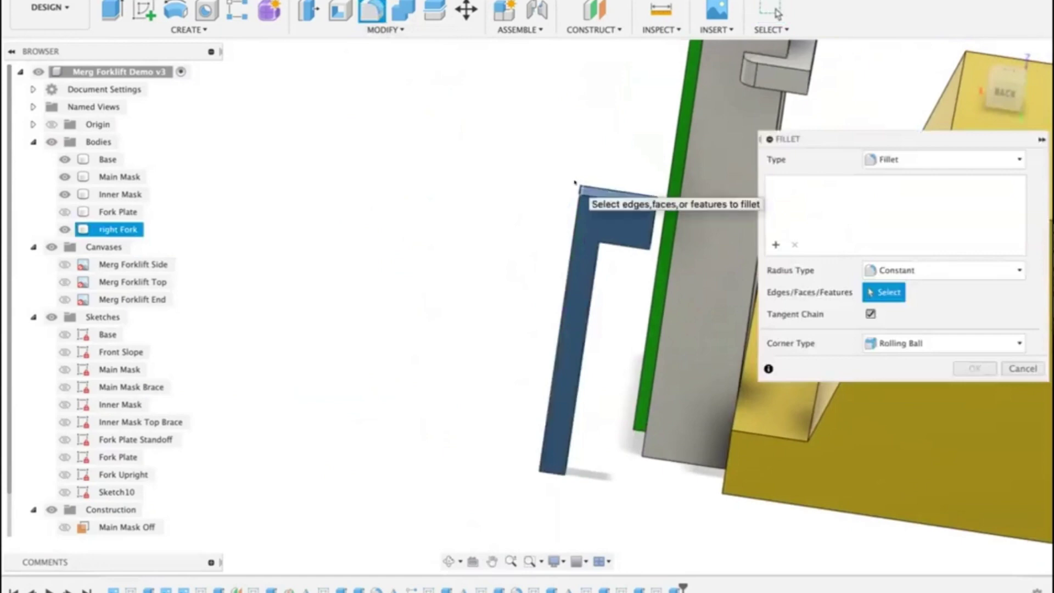
Step: Fillet the hook's two top edges and its inner corner edge with a 1.75 mm radius
click(577, 186)
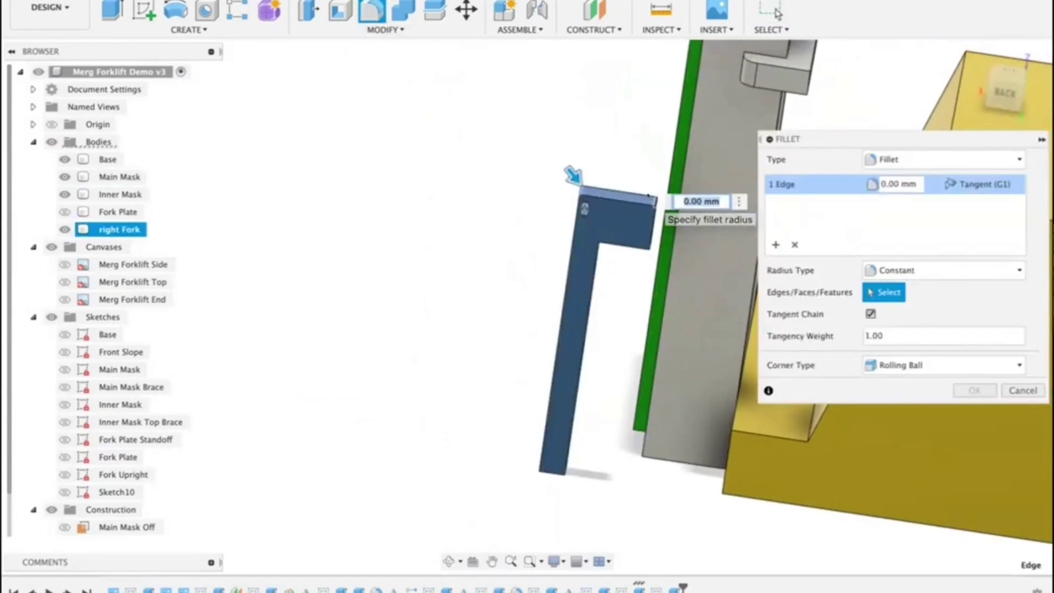
click(794, 244)
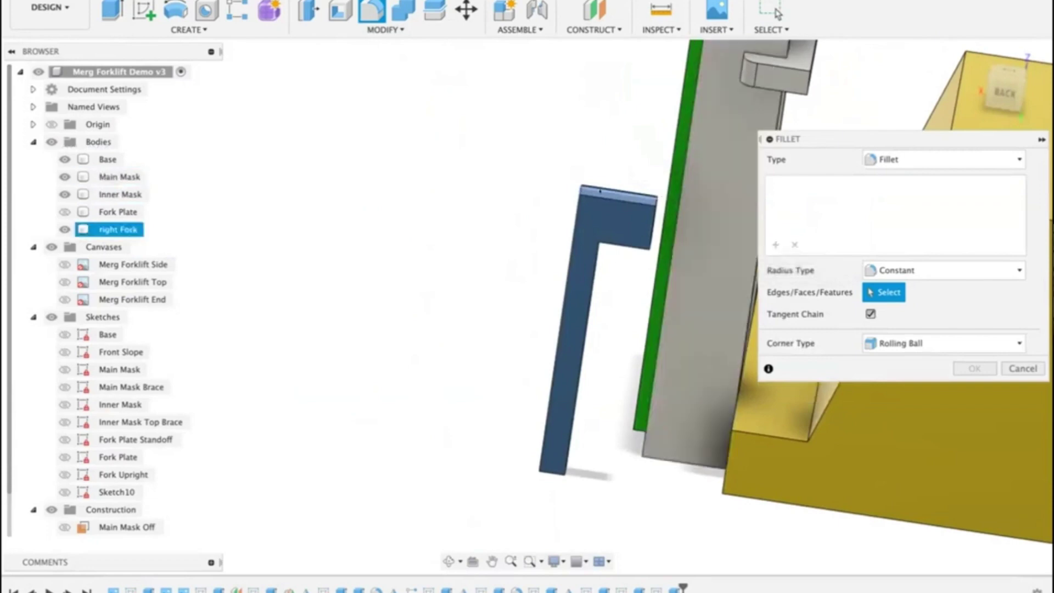
scroll(576, 182, up, 3)
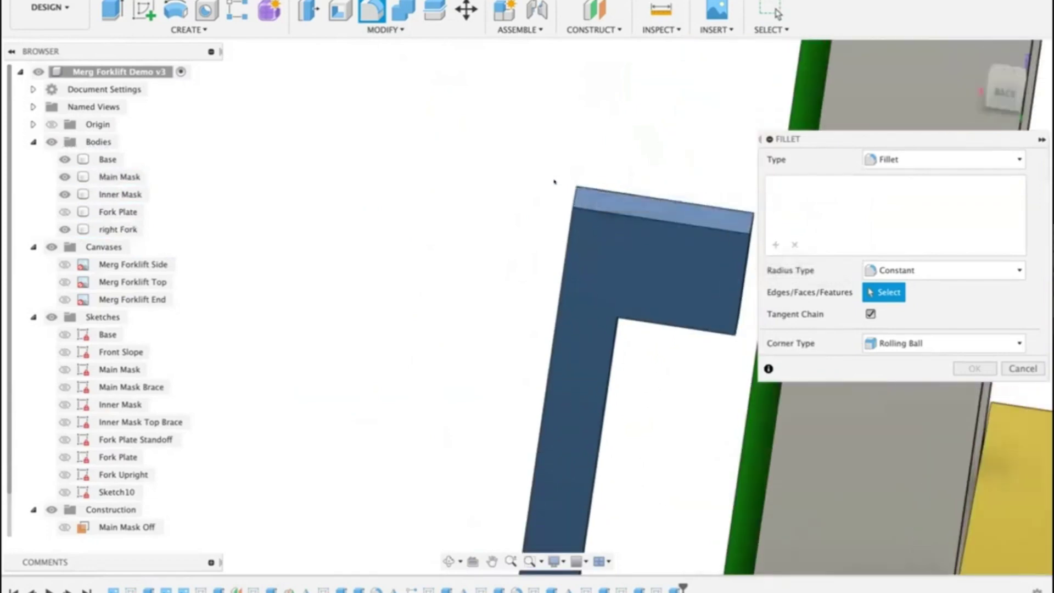
click(572, 188)
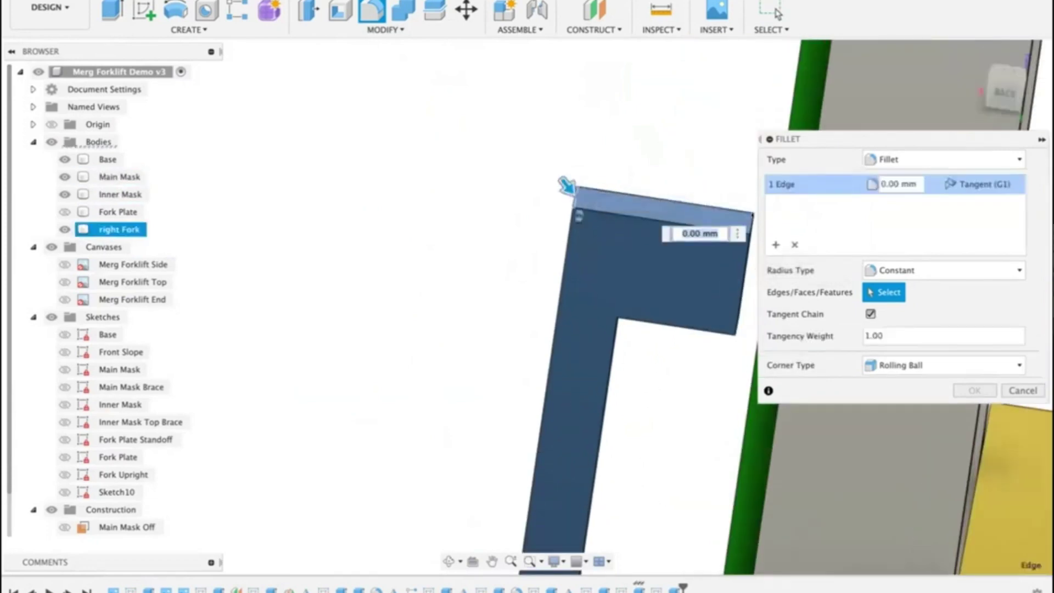
click(750, 219)
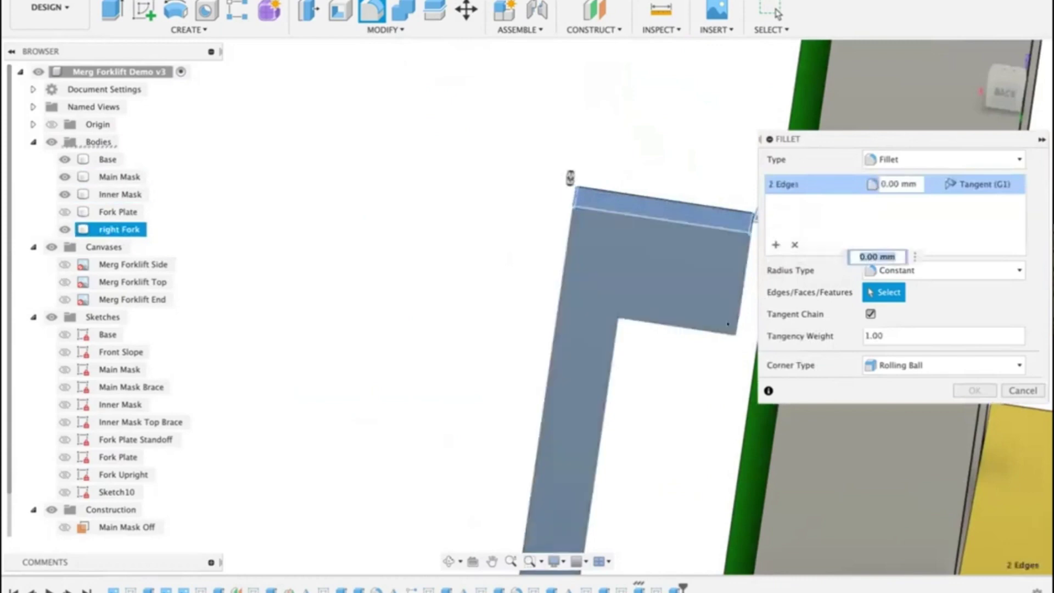
shift+middle_drag(685, 391, 694, 391)
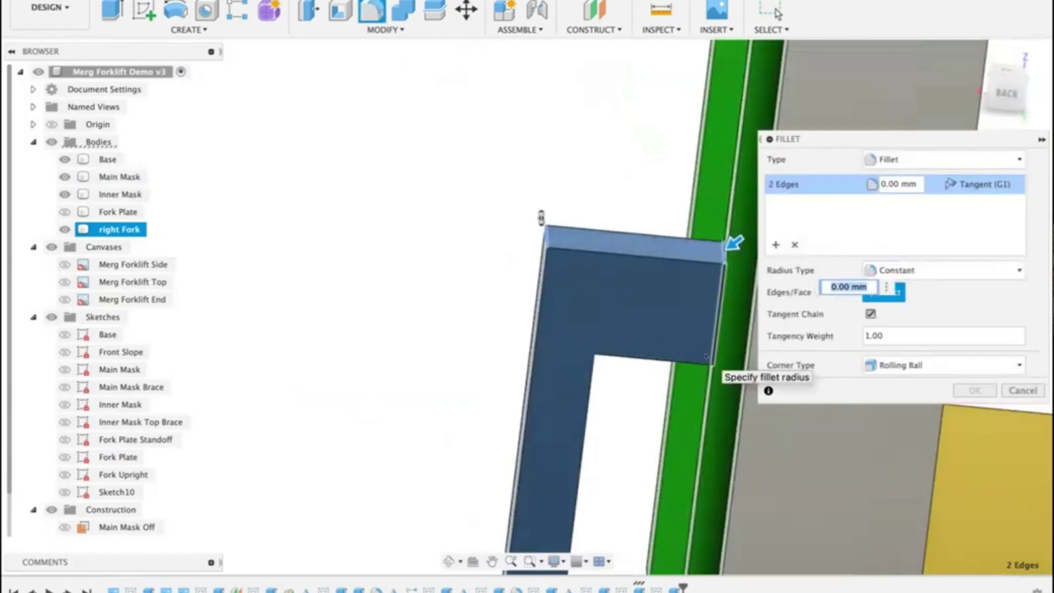
shift+middle_drag(631, 419, 636, 413)
click(687, 427)
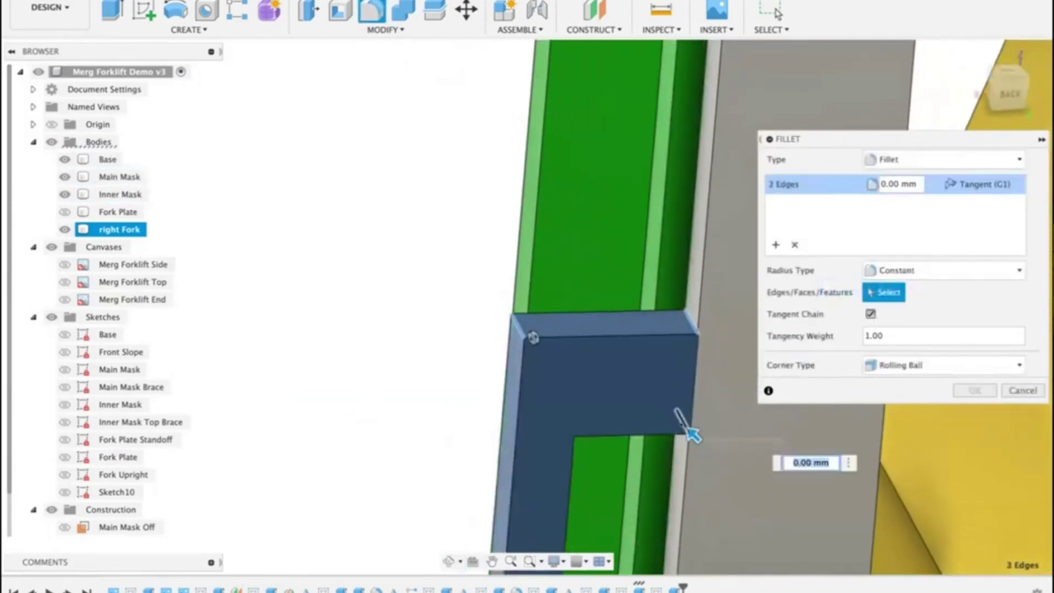
drag(690, 430, 685, 426)
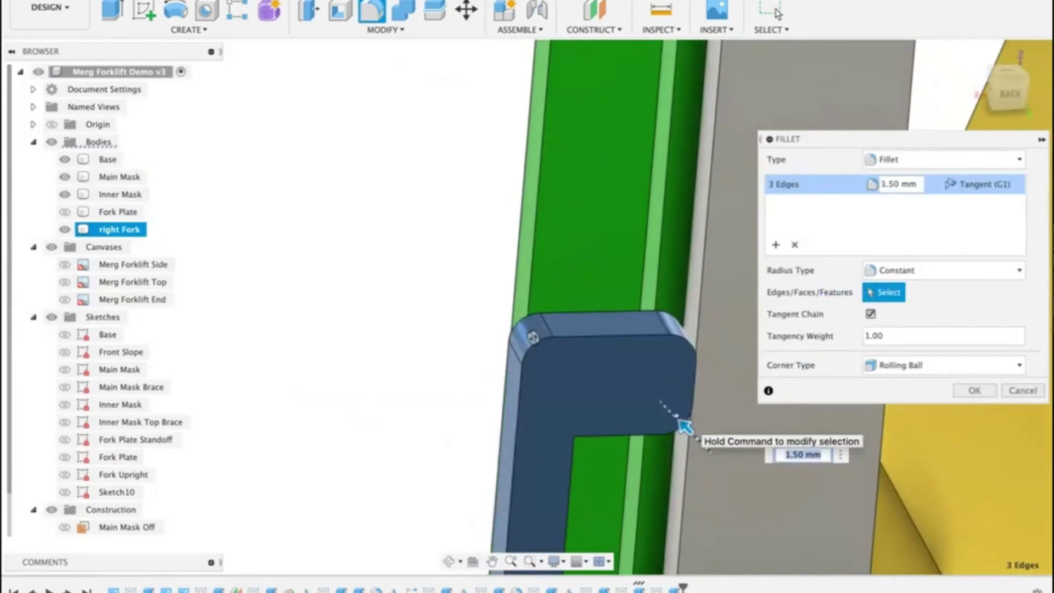
text(1.7)
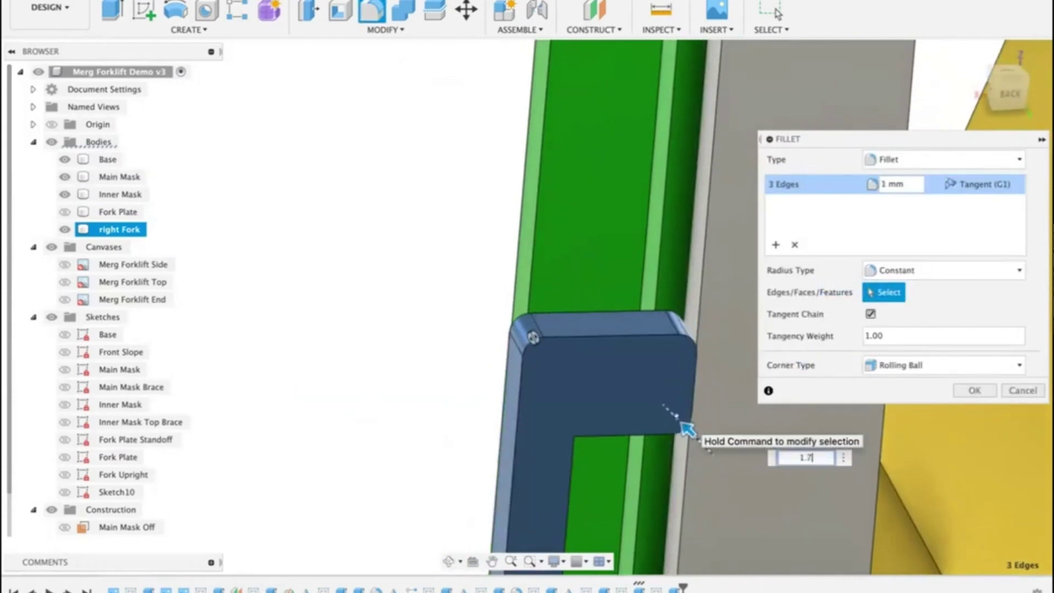
text(5)
key(Tab)
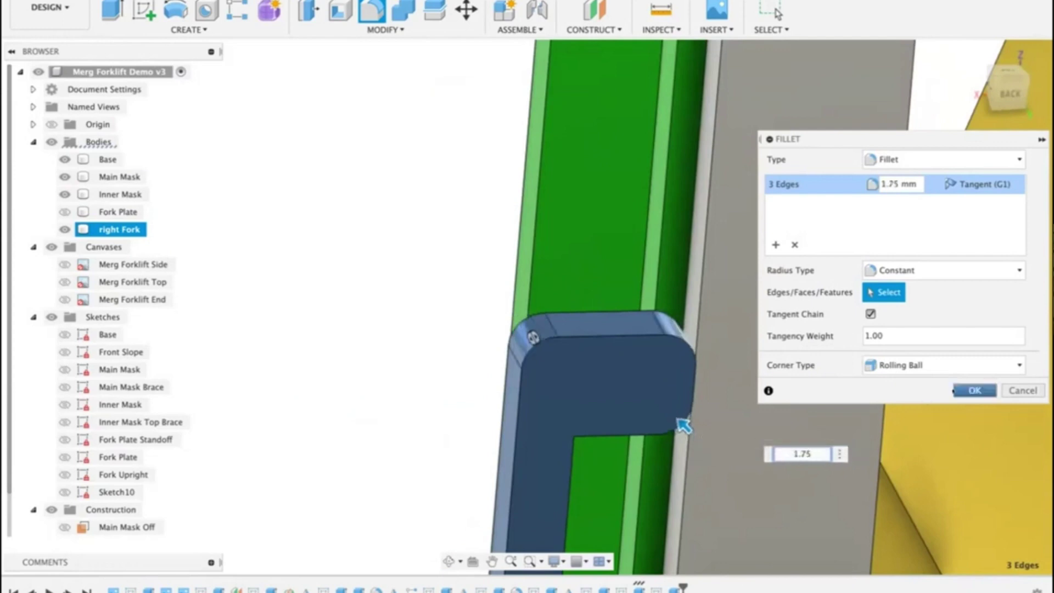
click(974, 389)
Step: Turn on the Fork Plate body's visibility in the Browser and reframe the fork
scroll(763, 343, down, 8)
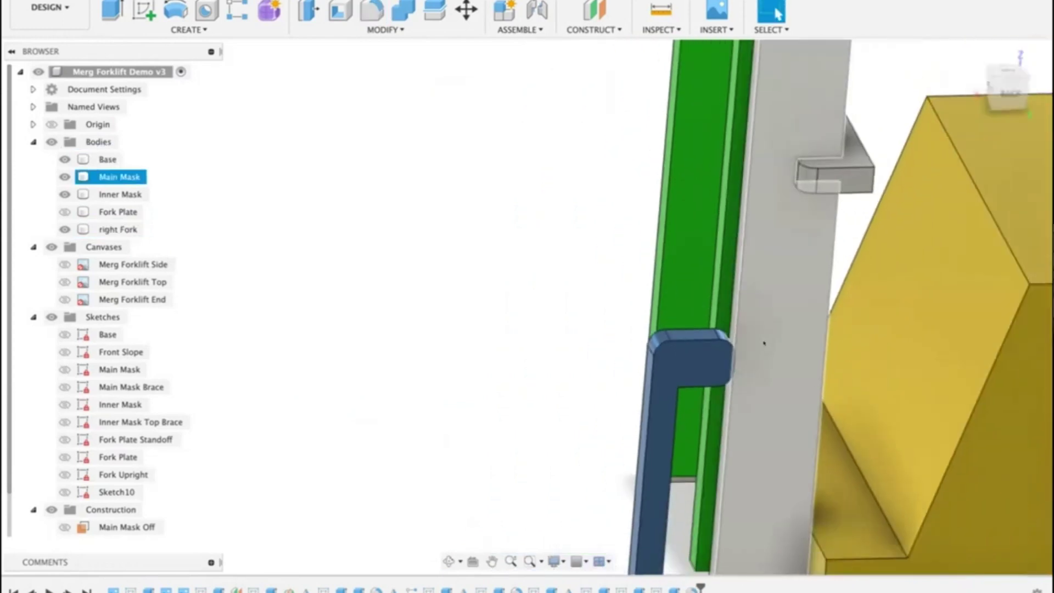
click(528, 222)
middle_drag(528, 222, 509, 78)
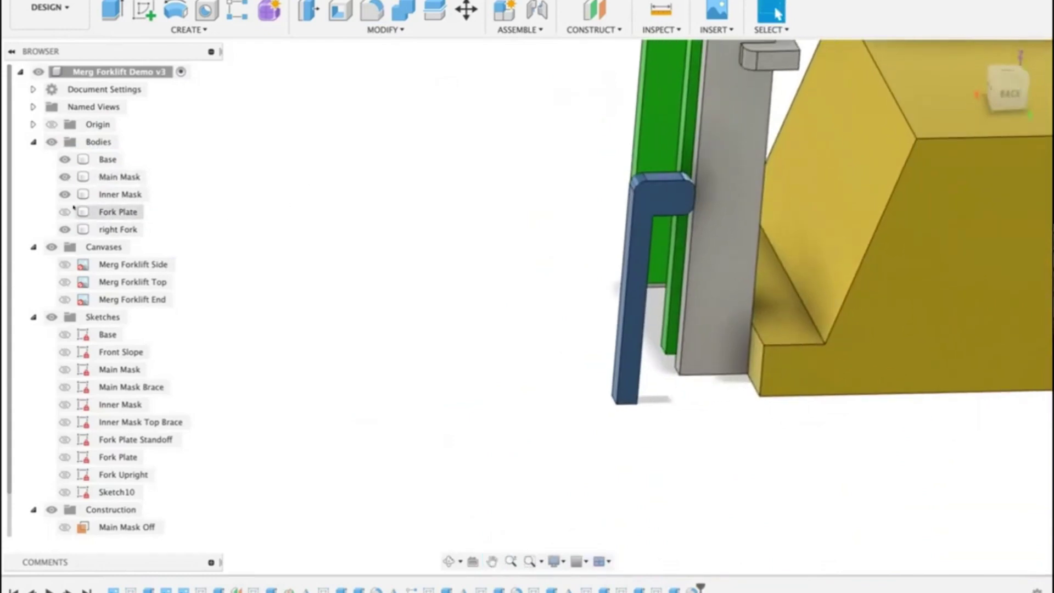
click(107, 212)
click(65, 212)
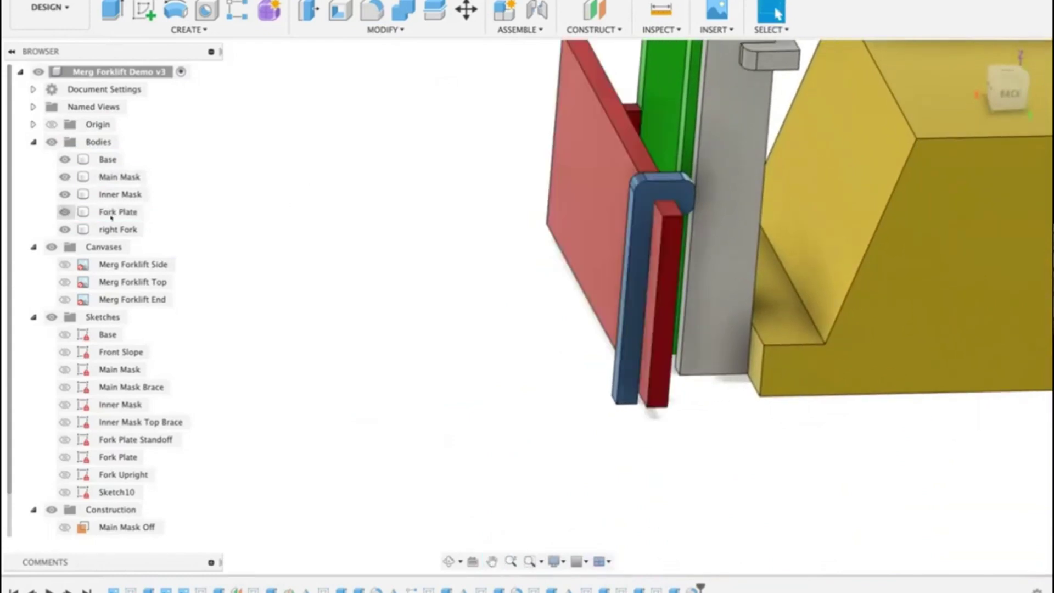
shift+middle_drag(345, 264, 342, 237)
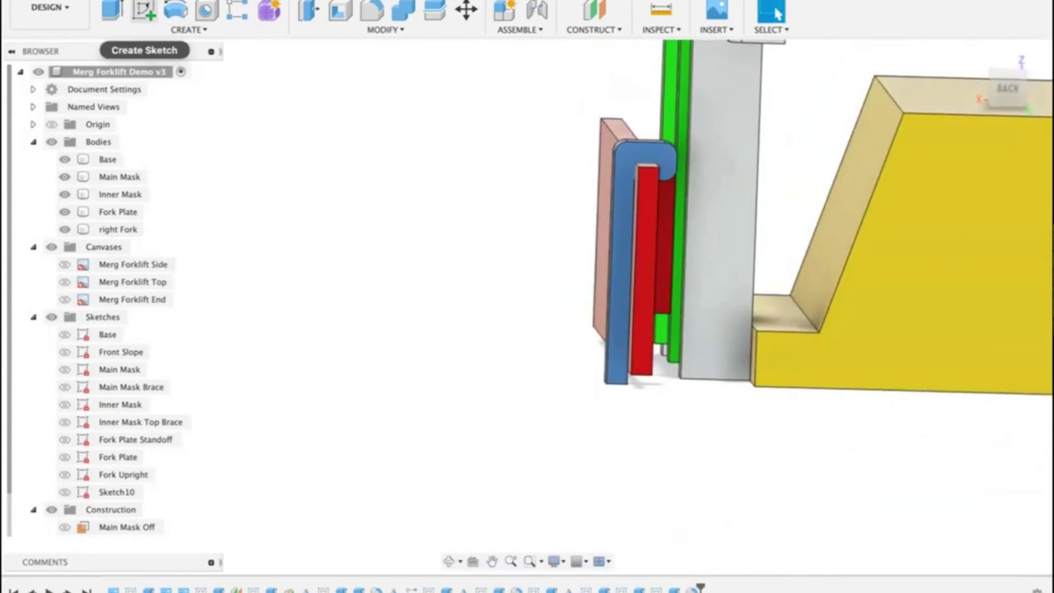
Step: Start a sketch on the blue fork face and draw a 35 mm horizontal line from the upright's lower-left corner
click(144, 12)
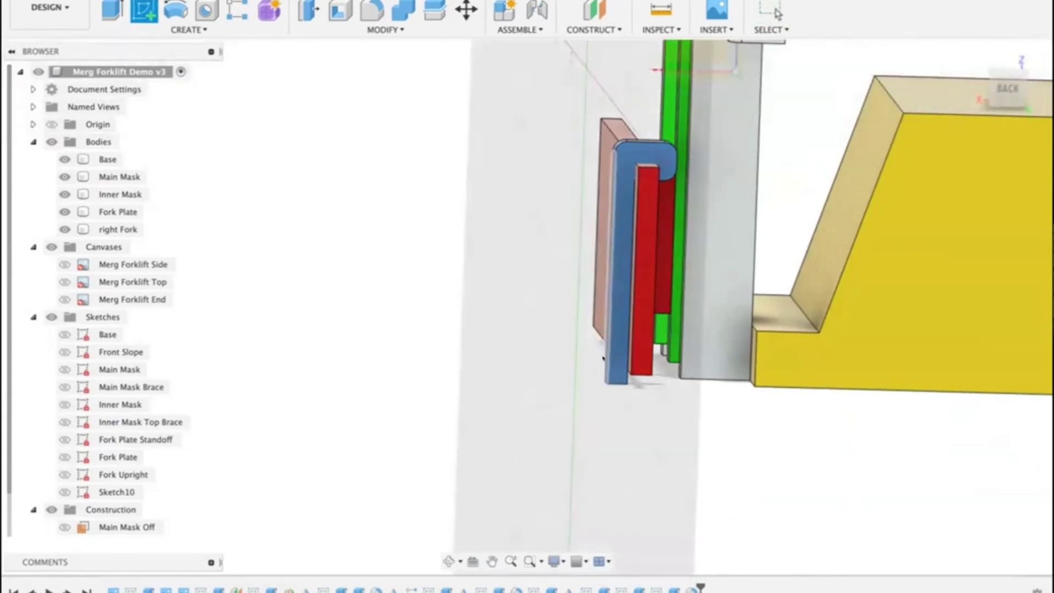
click(609, 357)
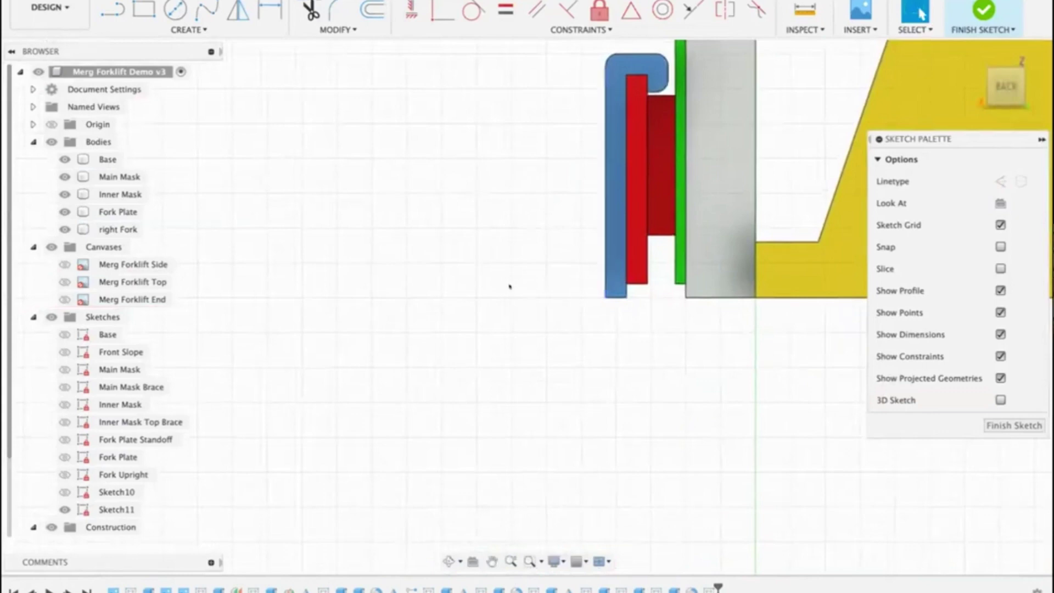
key(l)
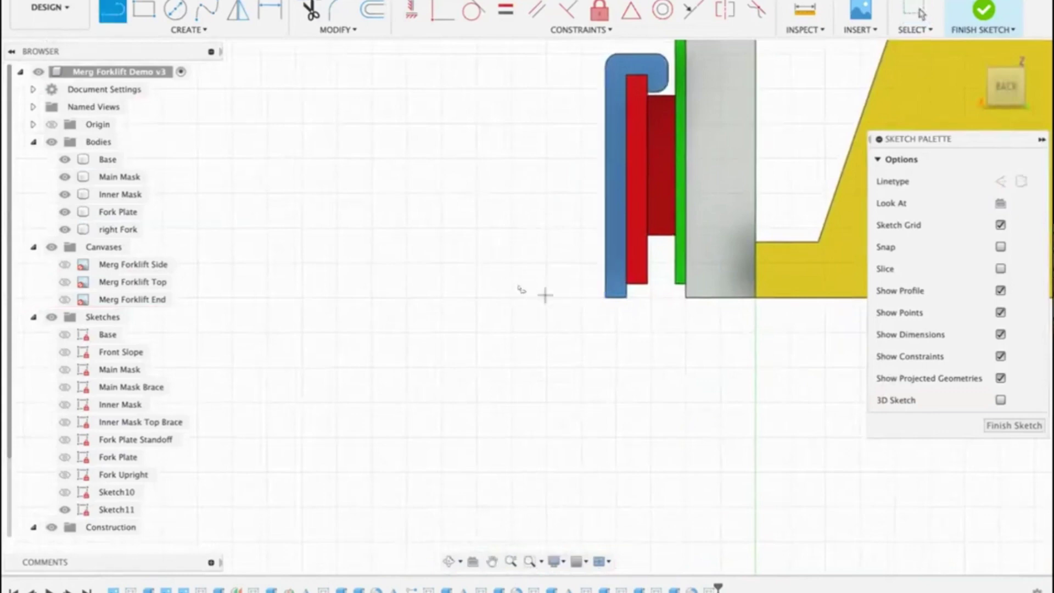
click(604, 297)
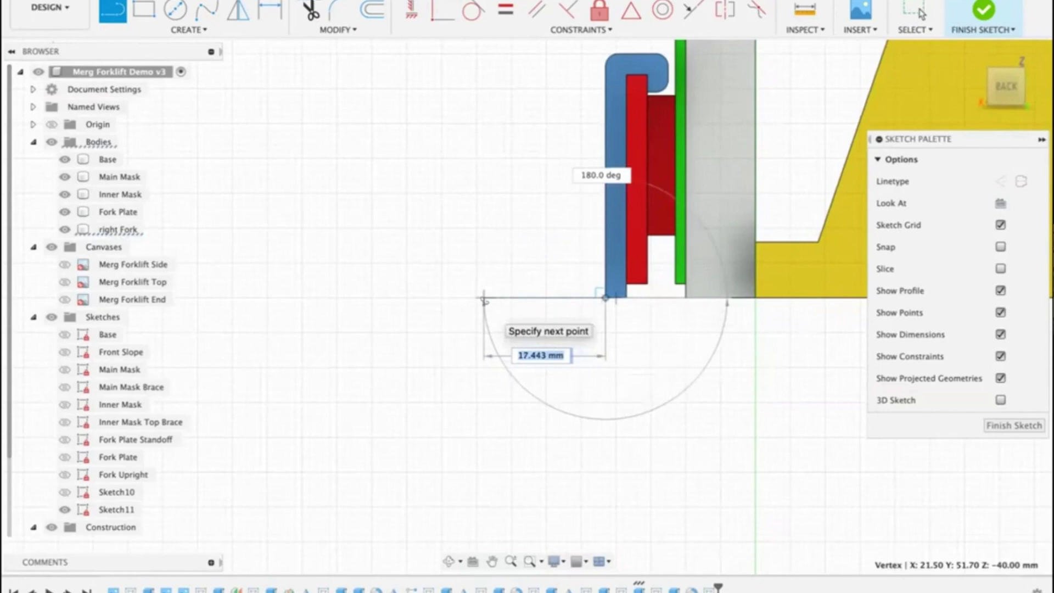
text(35)
key(Tab)
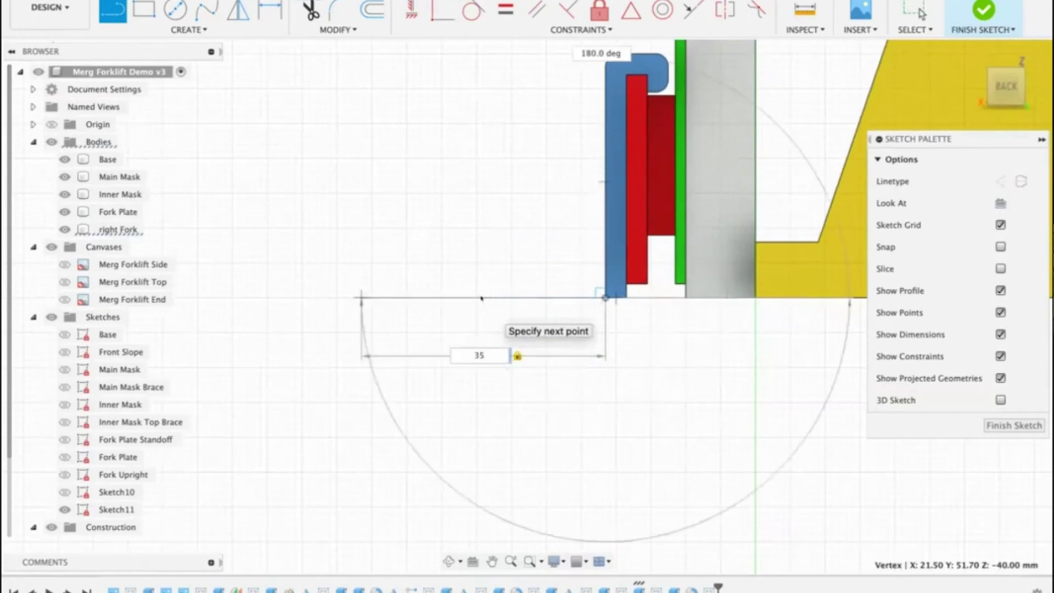
key(Return)
key(Escape)
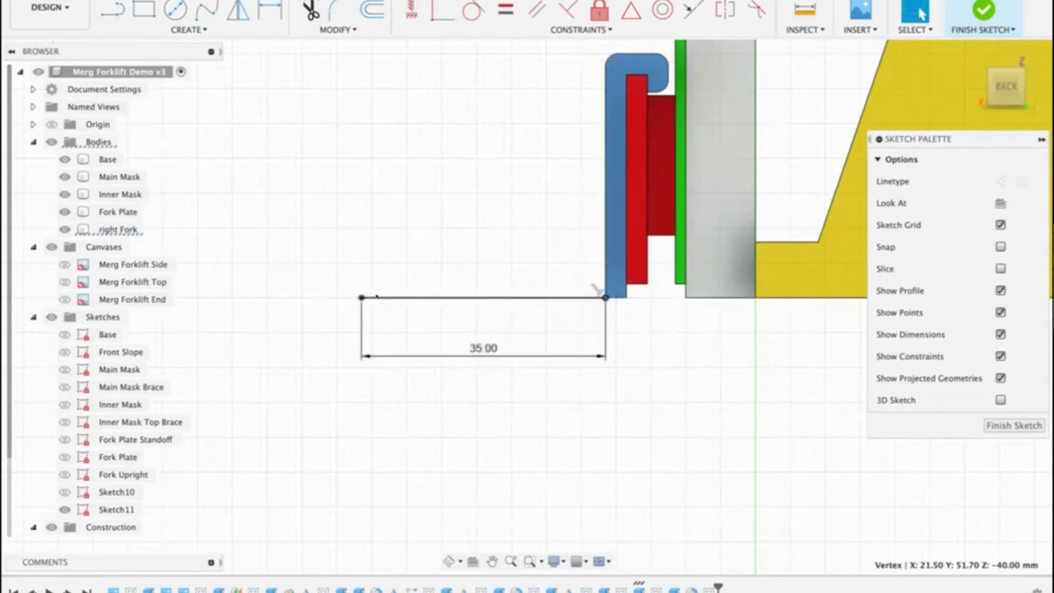
click(376, 296)
key(l)
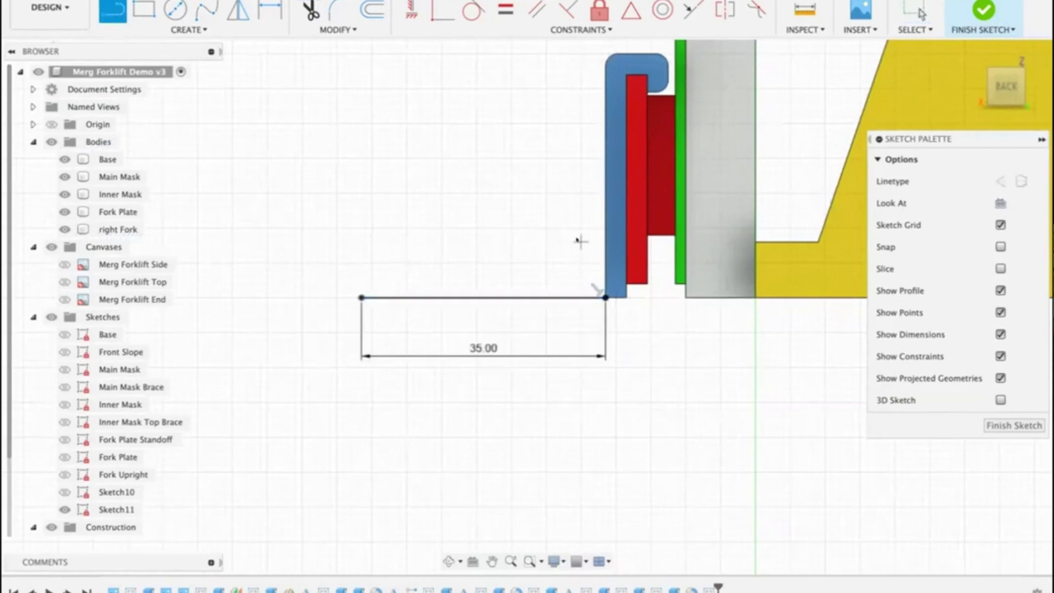
Step: Draw a 60 mm line from the upright's edge and move its dimension above the sketch
click(601, 261)
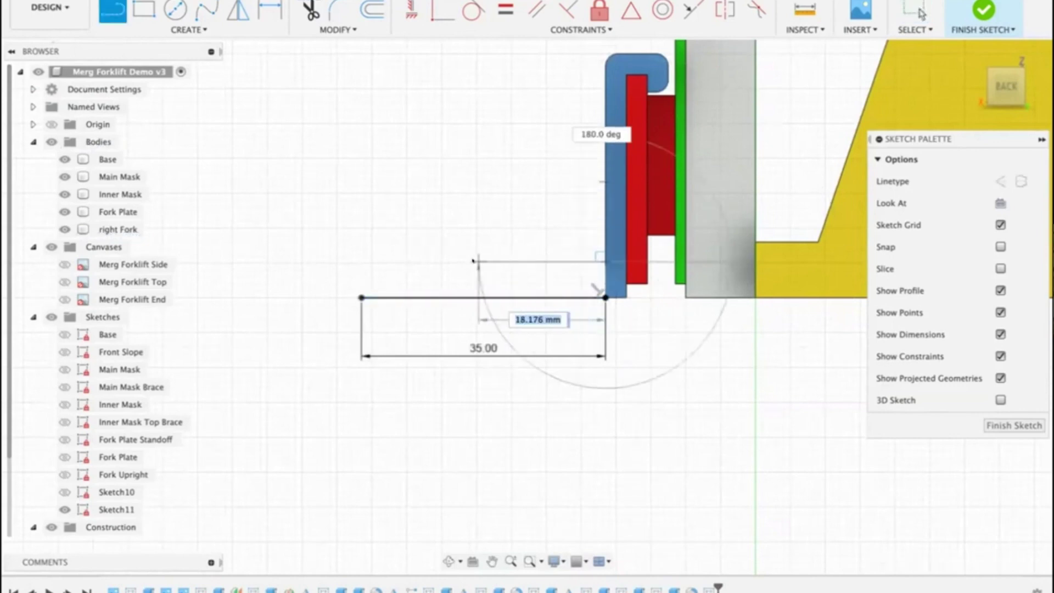
text(6)
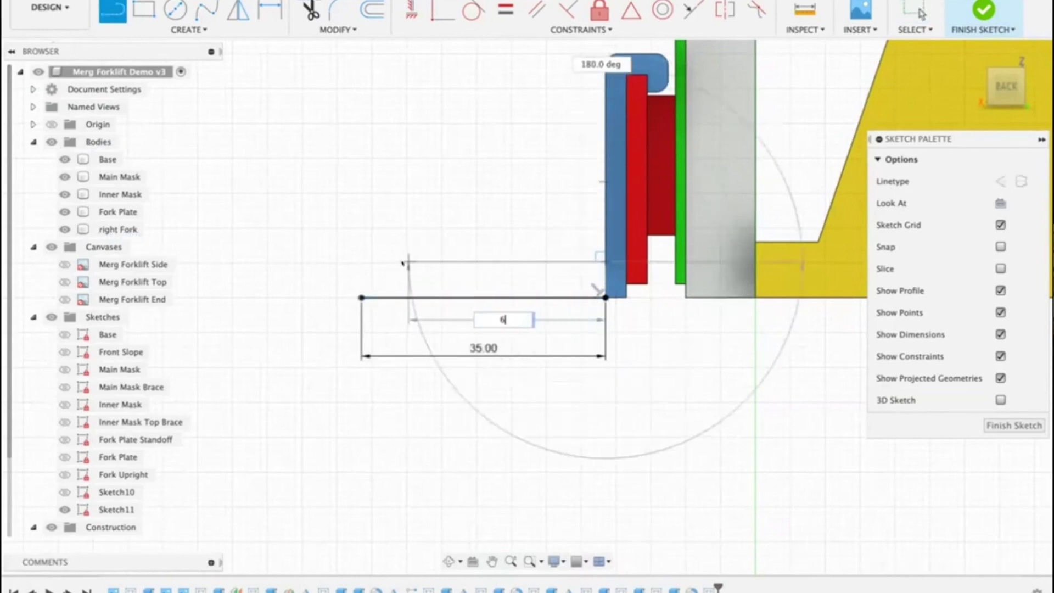
text(0)
key(Return)
key(Escape)
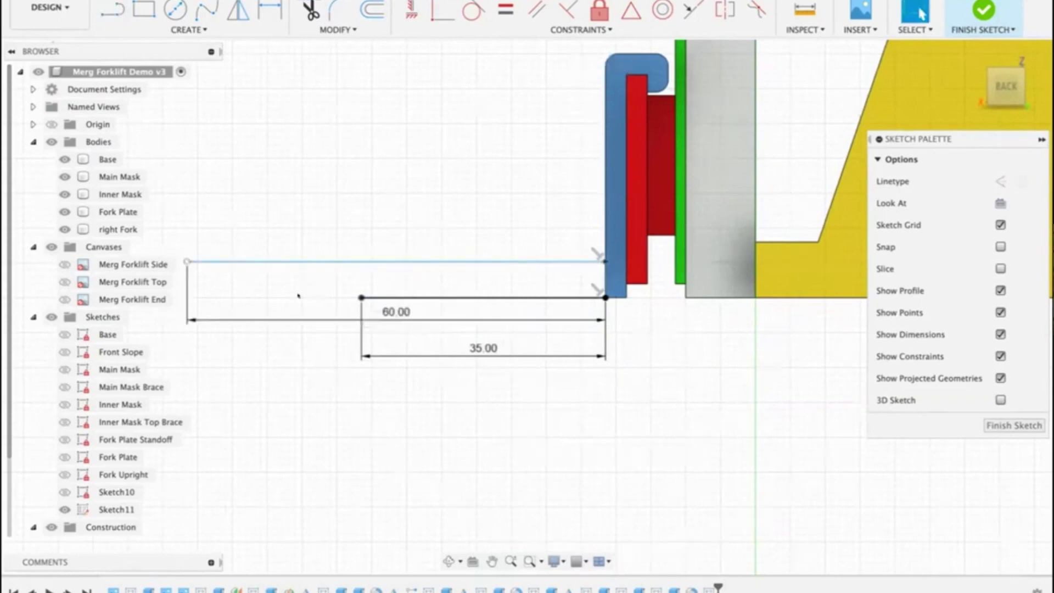
drag(285, 310, 299, 178)
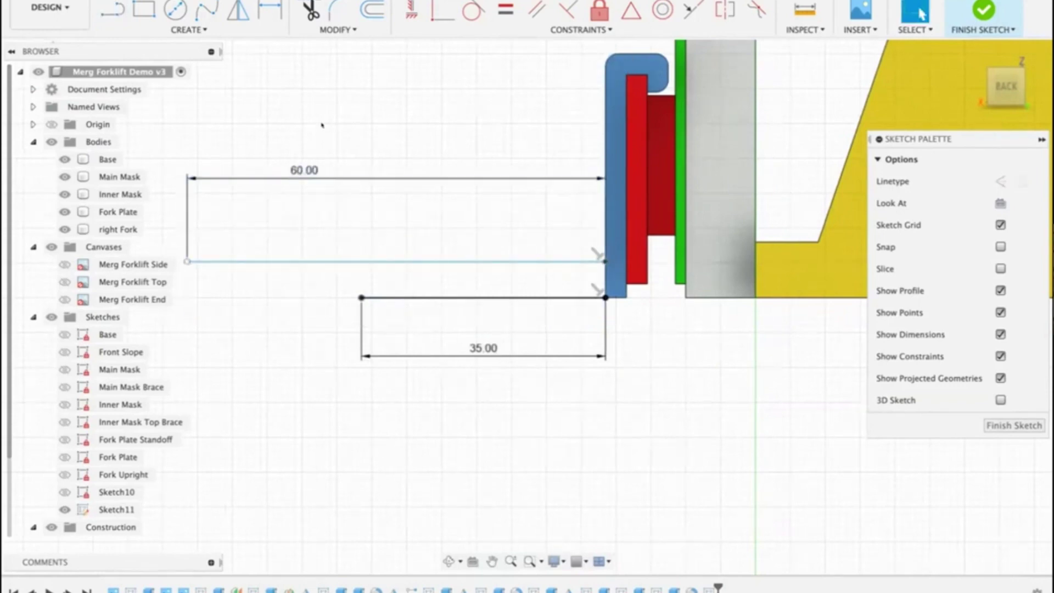
Step: Align both lines to the Merg Forklift Side canvas and dimension them 4 mm apart
click(65, 264)
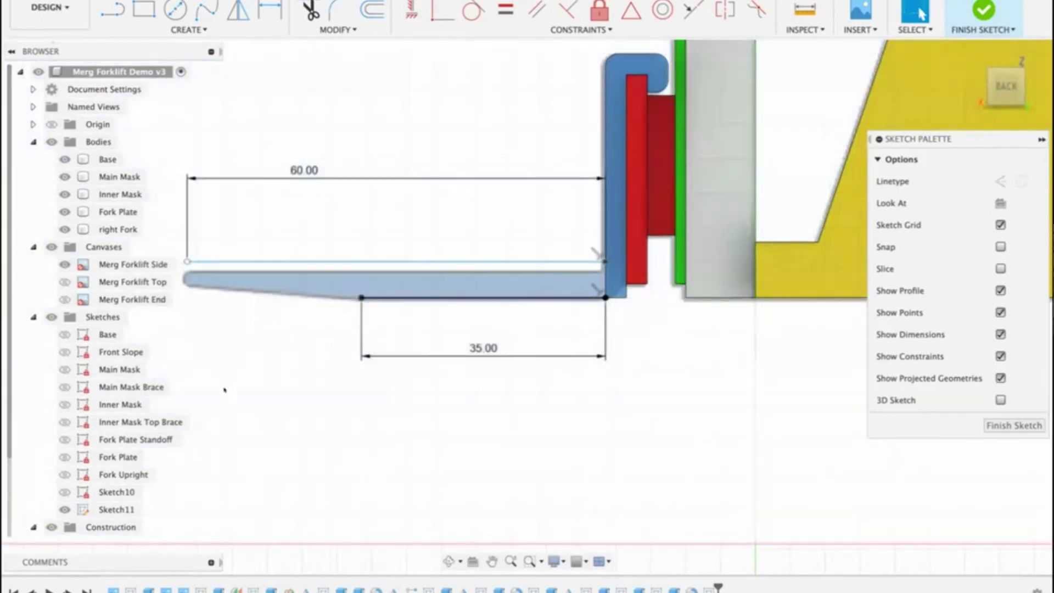
click(426, 262)
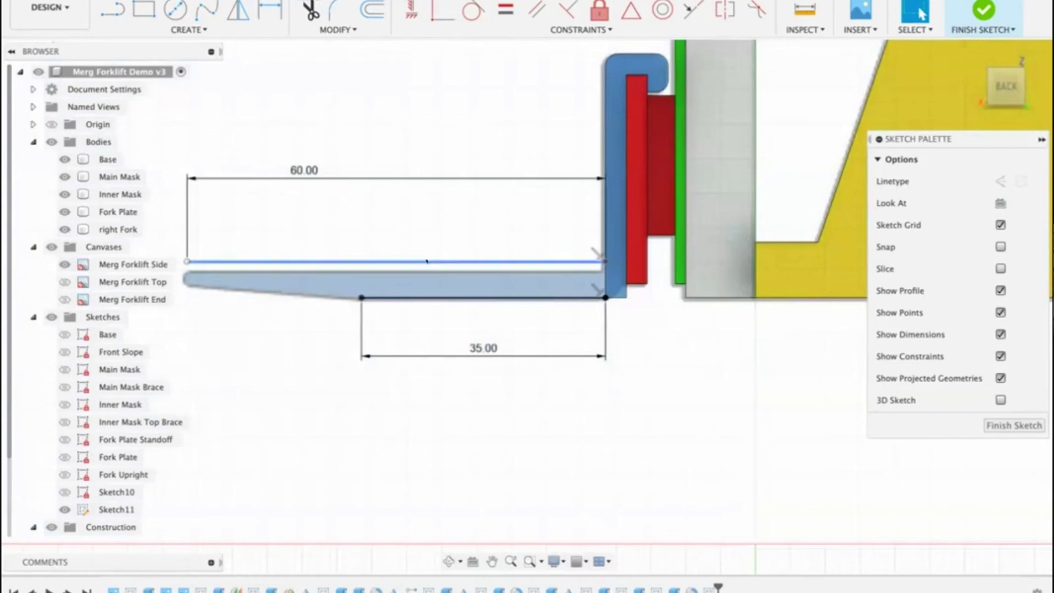
drag(427, 261, 434, 263)
click(448, 227)
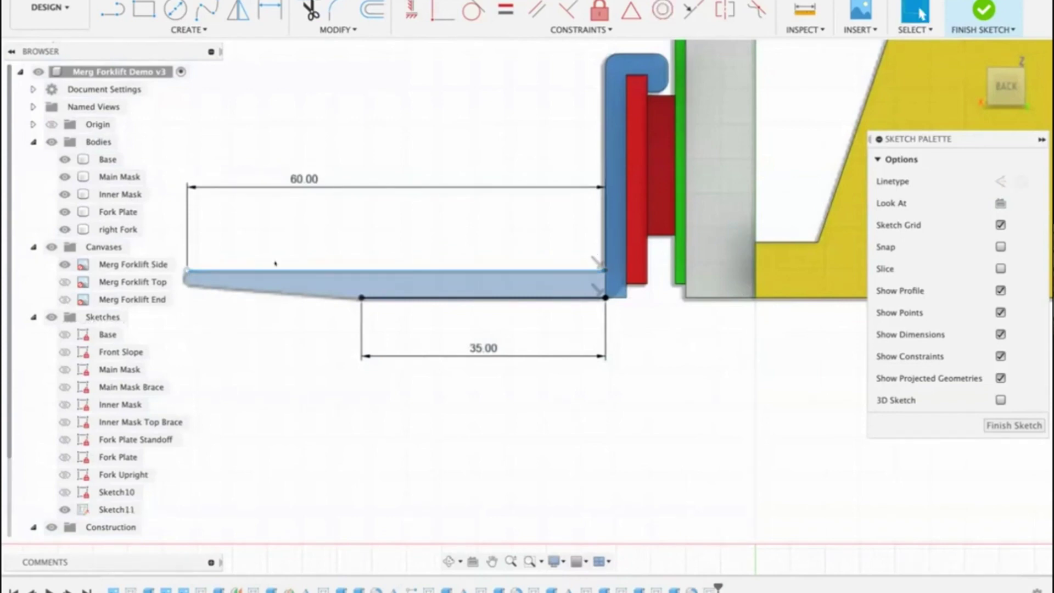
drag(423, 299, 423, 266)
key(d)
click(426, 240)
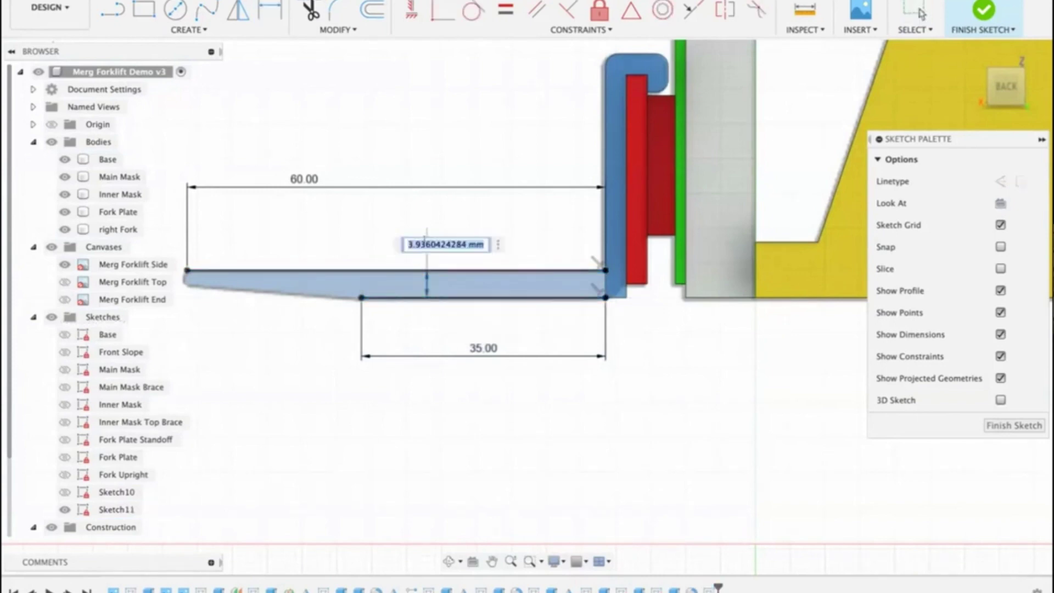
text(4)
key(Return)
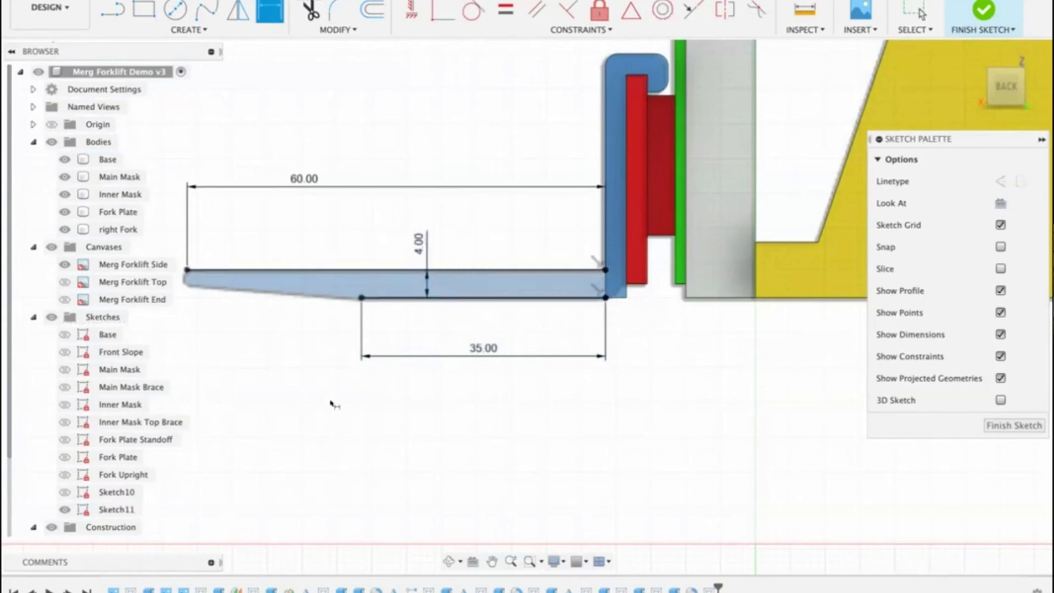
Step: Add a short vertical line at the blade's upper-left end, leaving a 2 mm tip
middle_drag(331, 404, 553, 403)
scroll(439, 321, up, 5)
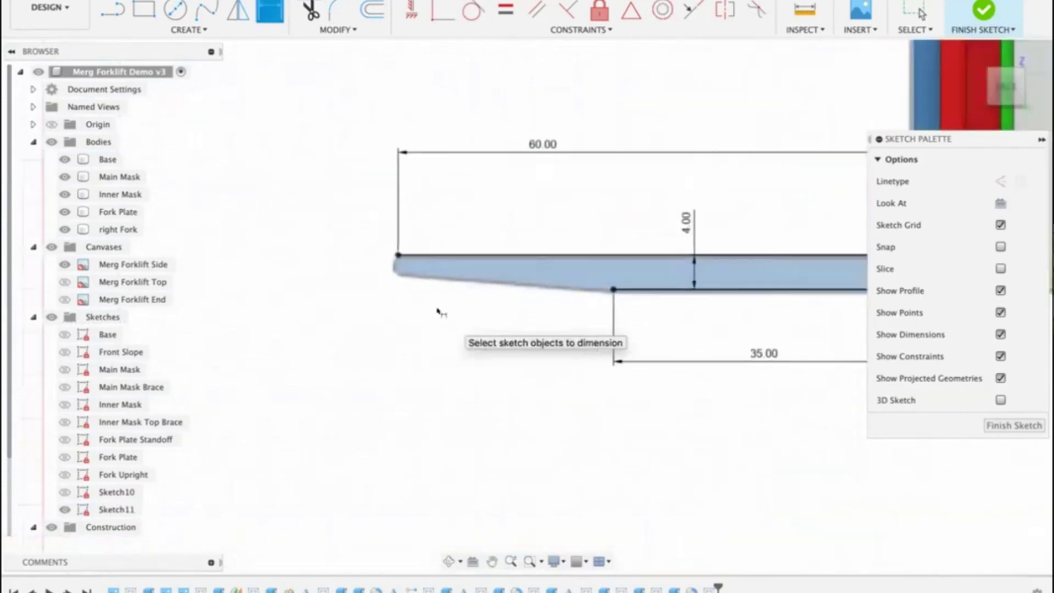
key(l)
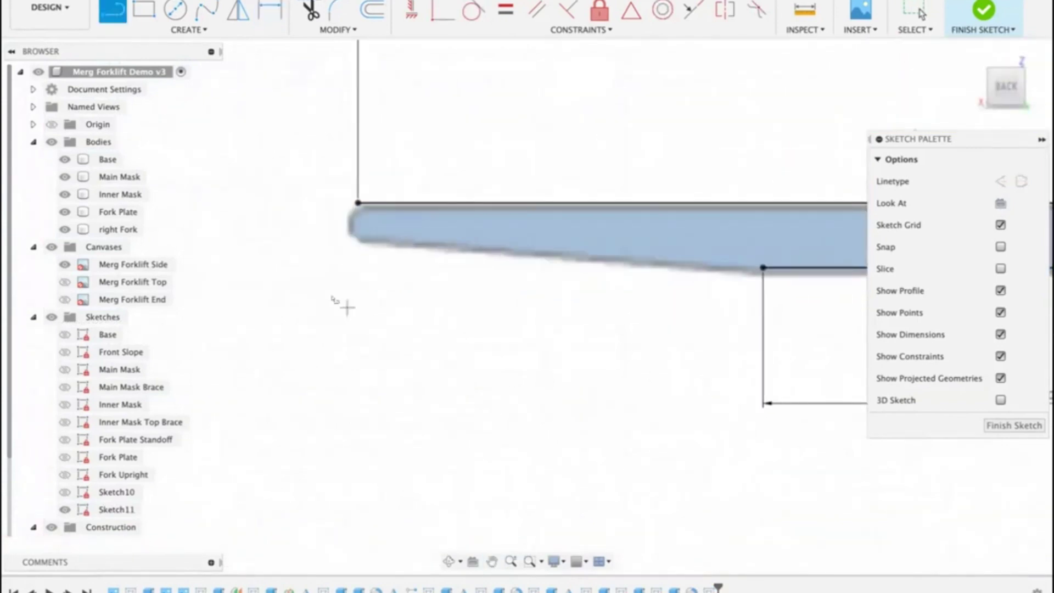
click(358, 203)
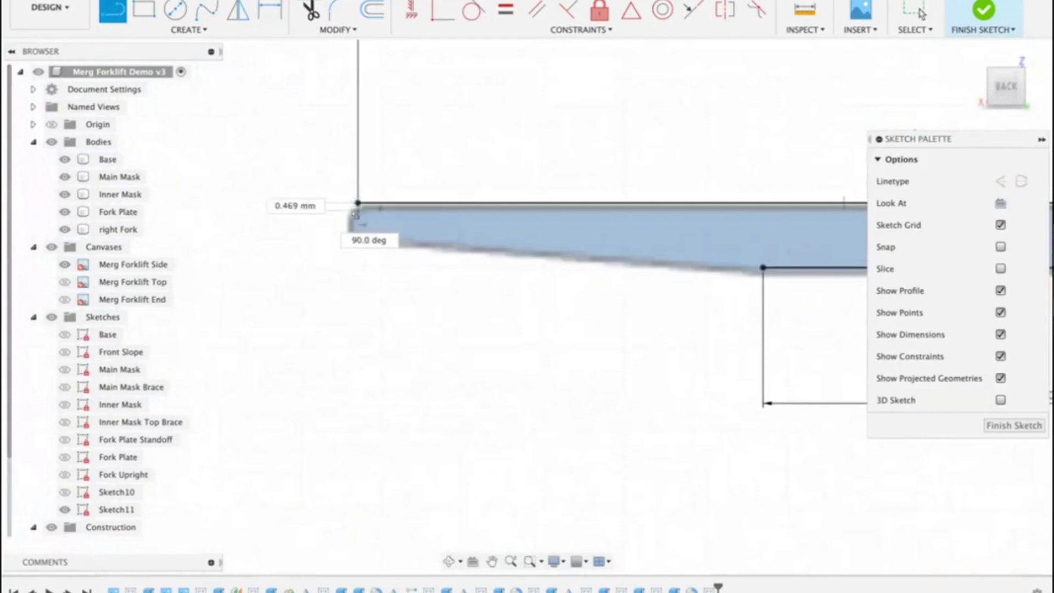
text(1)
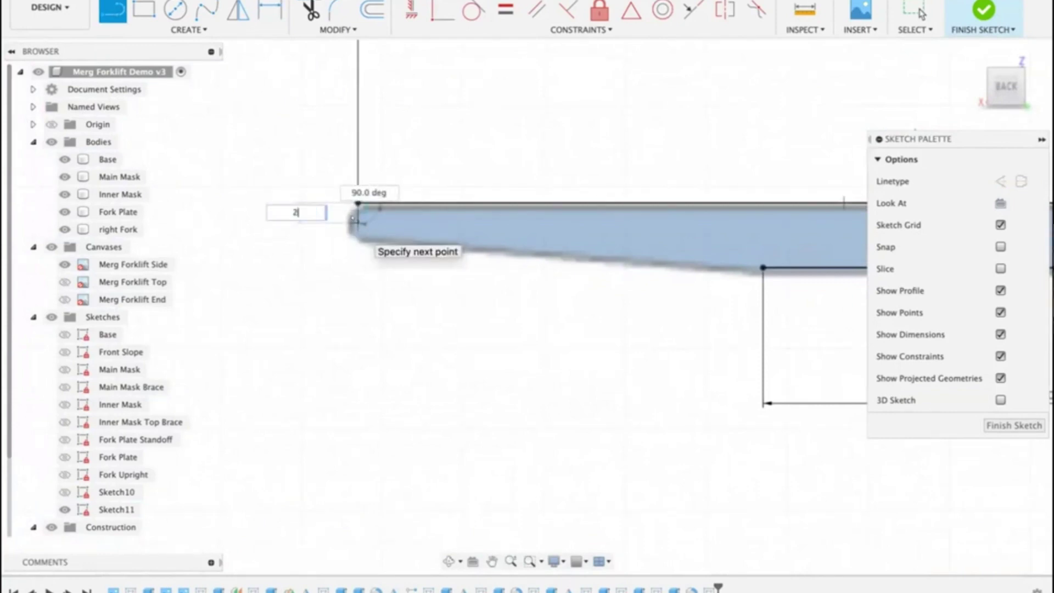
key(Return)
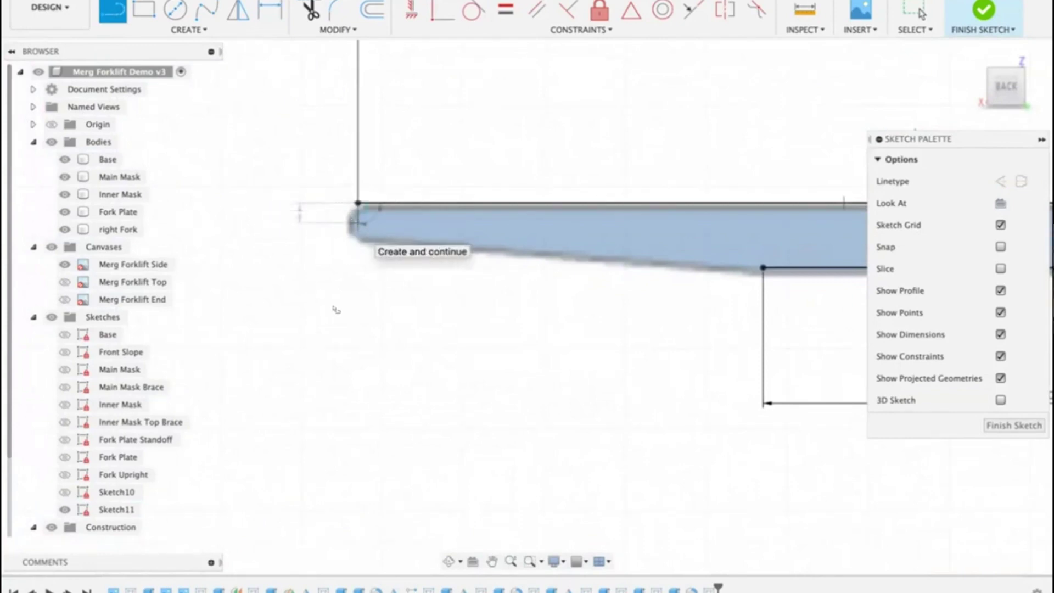
key(Escape)
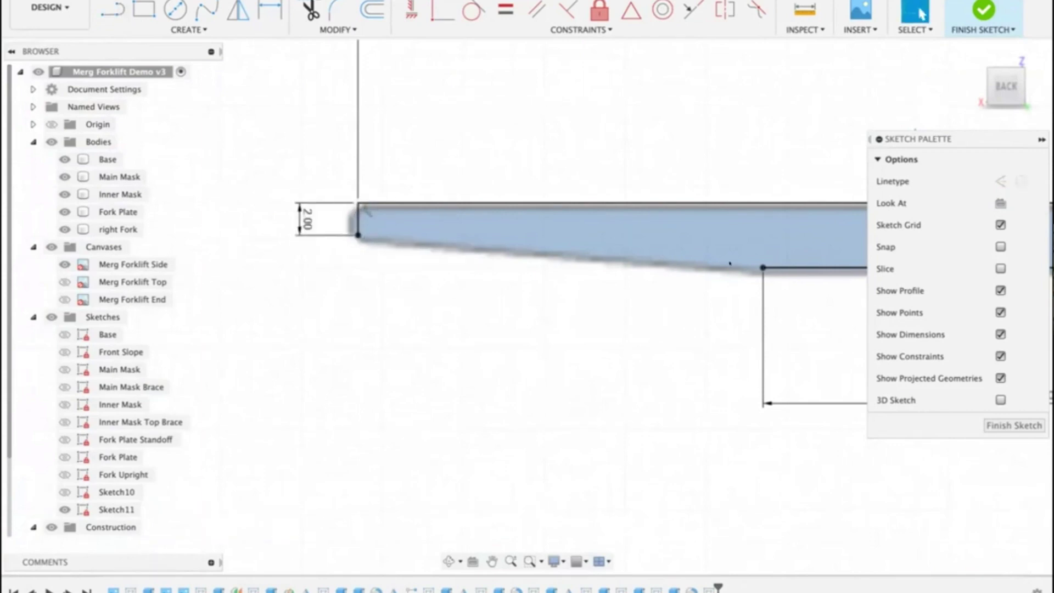
Step: Review the tapered underside and 2.00 tip, then hide the Merg Forklift Side canvas
key(l)
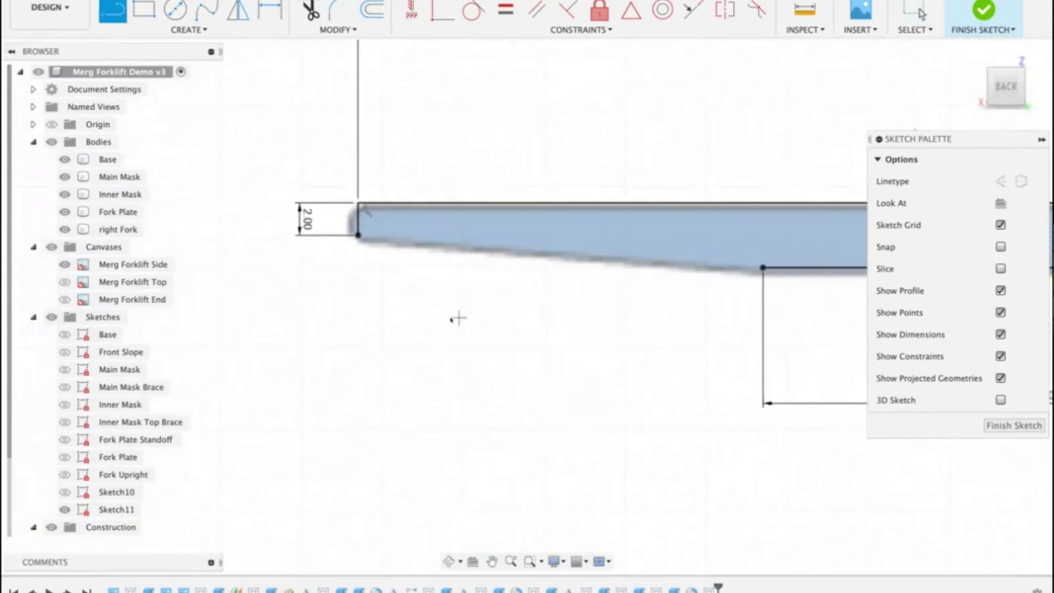
scroll(574, 280, up, 6)
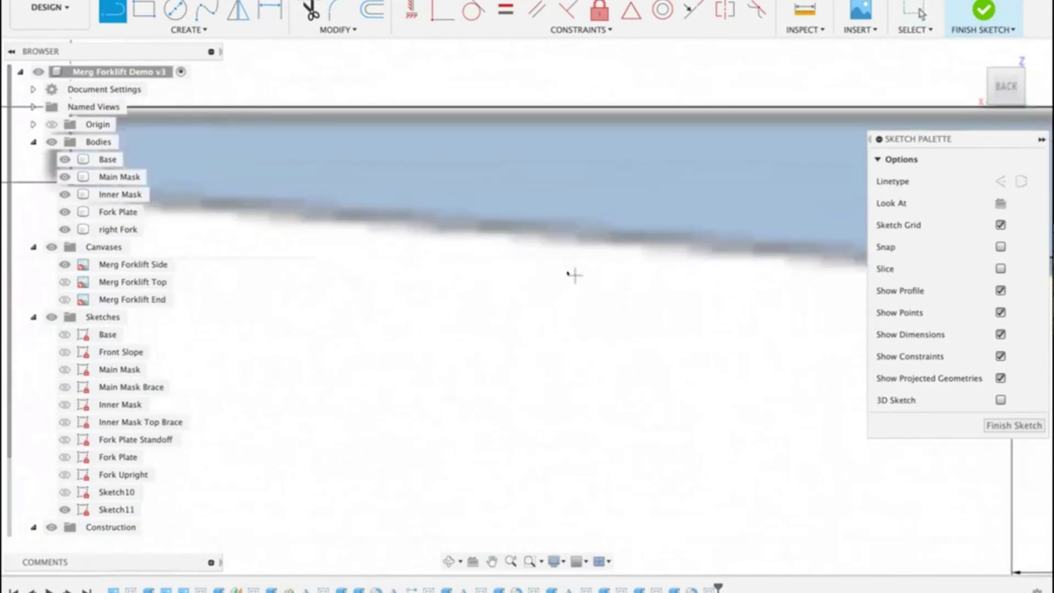
middle_drag(571, 275, 331, 290)
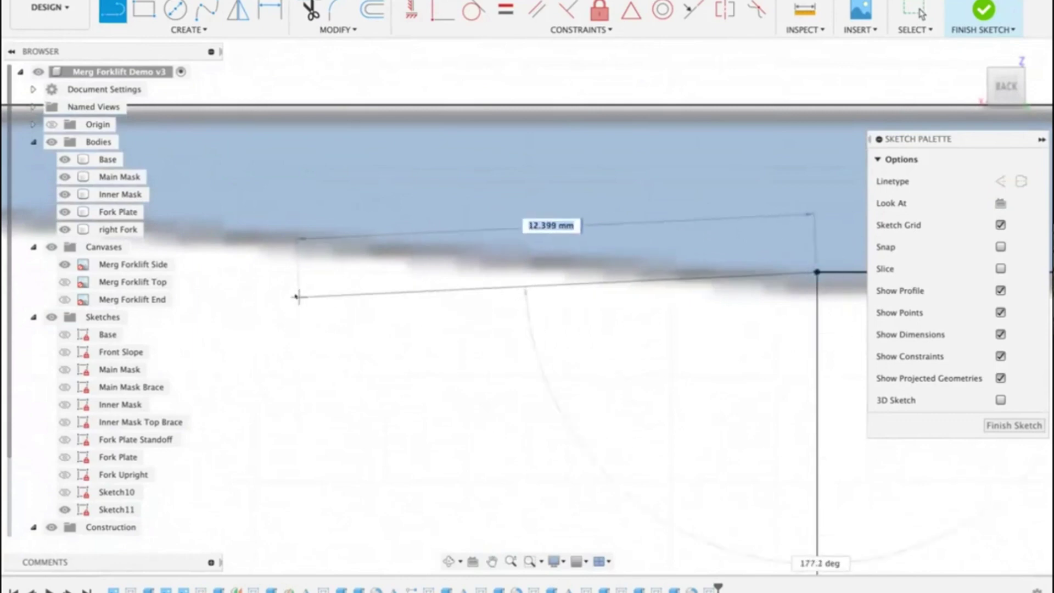
scroll(675, 345, down, 3)
middle_drag(675, 345, 811, 359)
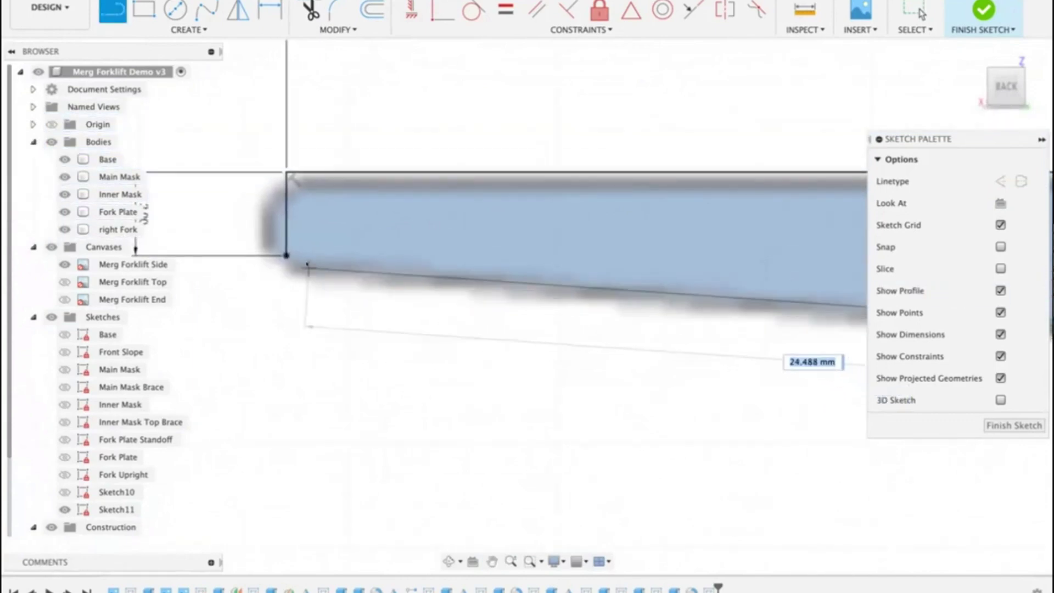
scroll(284, 254, up, 2)
scroll(285, 254, up, 3)
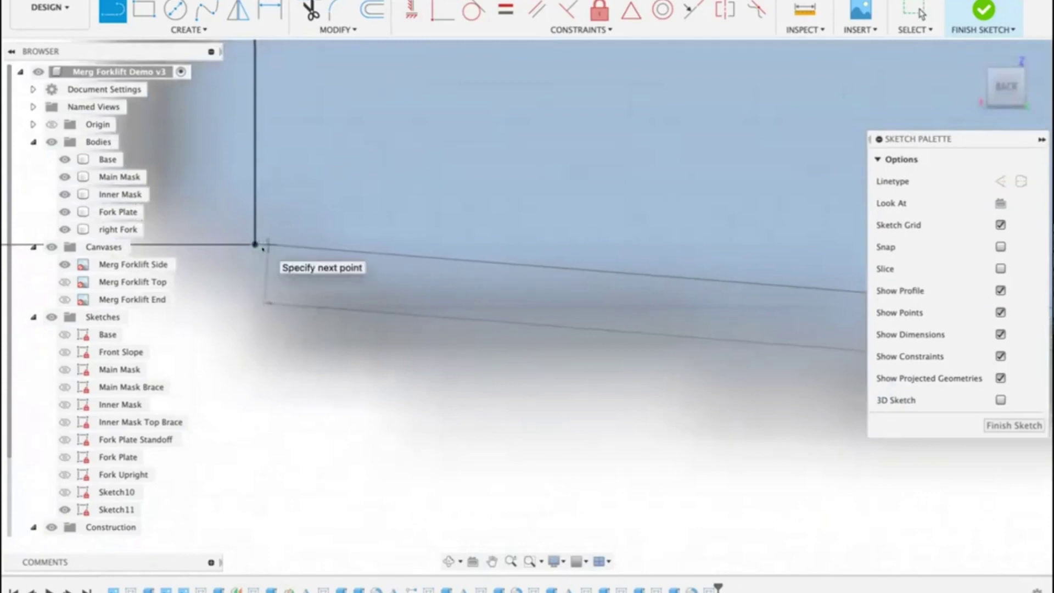
key(Escape)
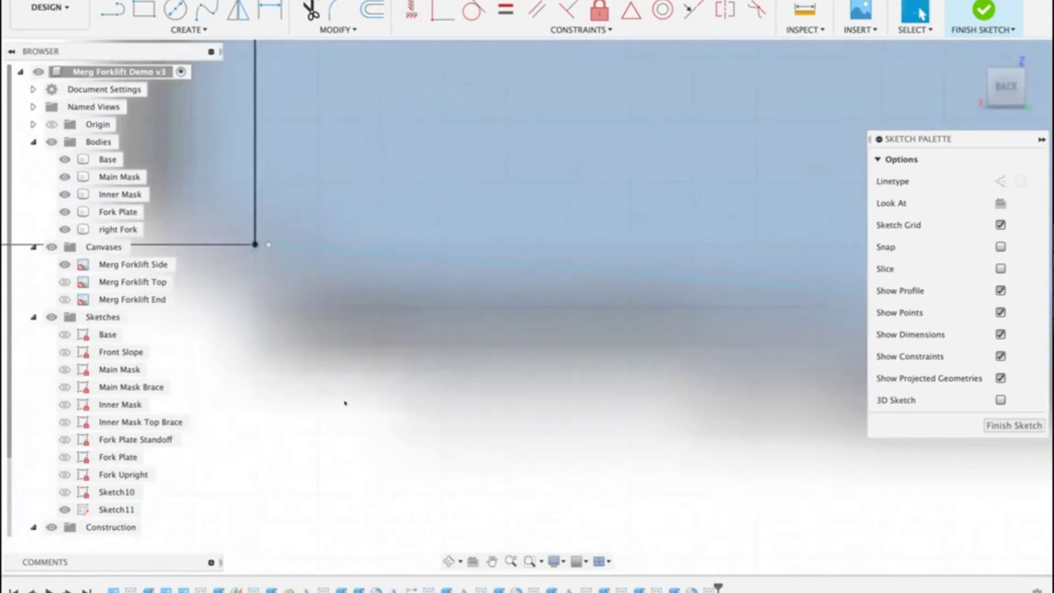
scroll(344, 402, down, 5)
middle_drag(364, 413, 319, 272)
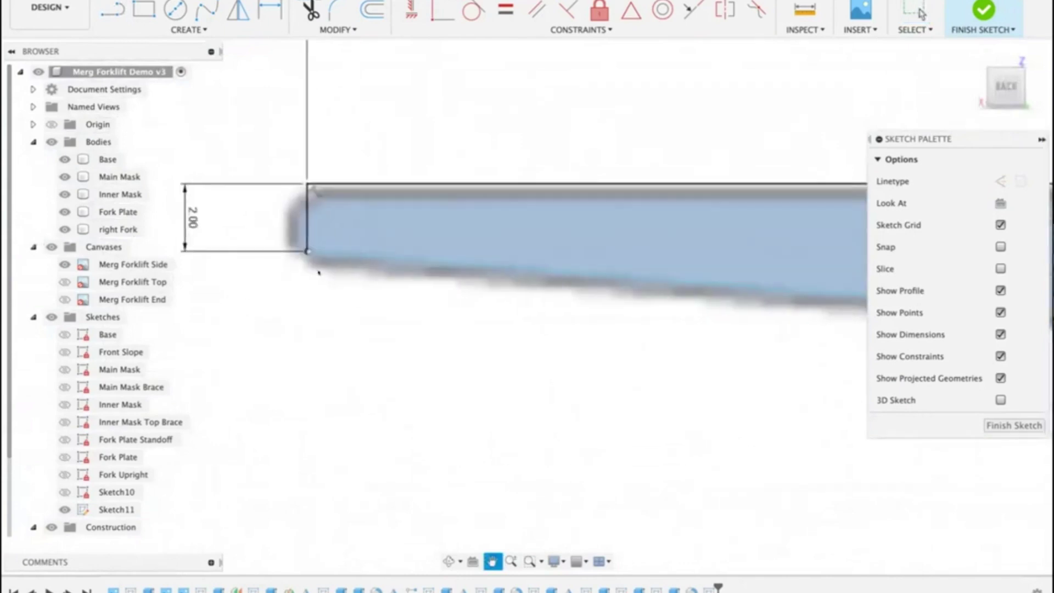
scroll(324, 275, down, 4)
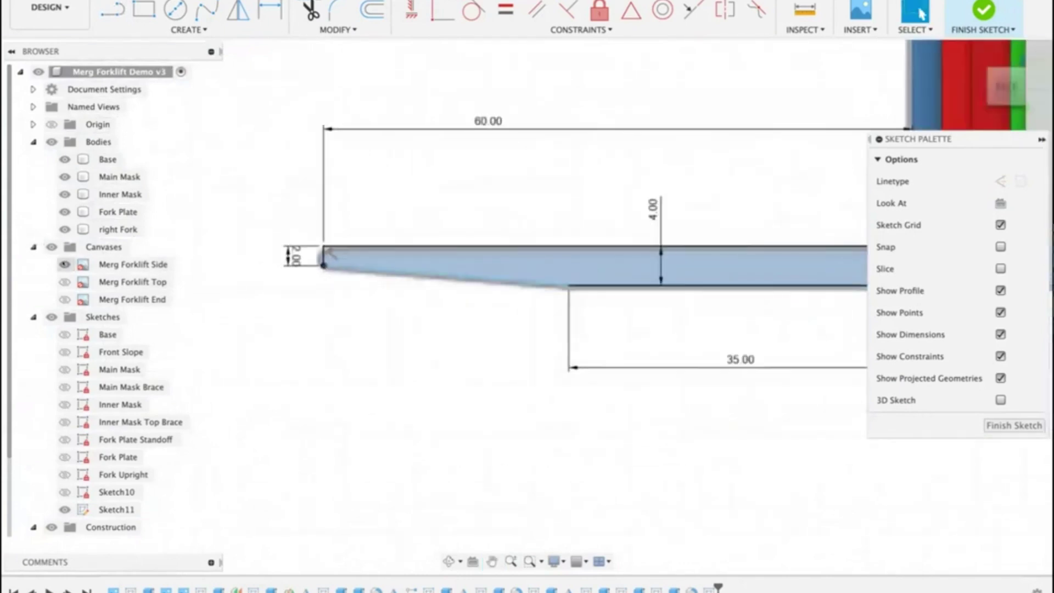
click(64, 264)
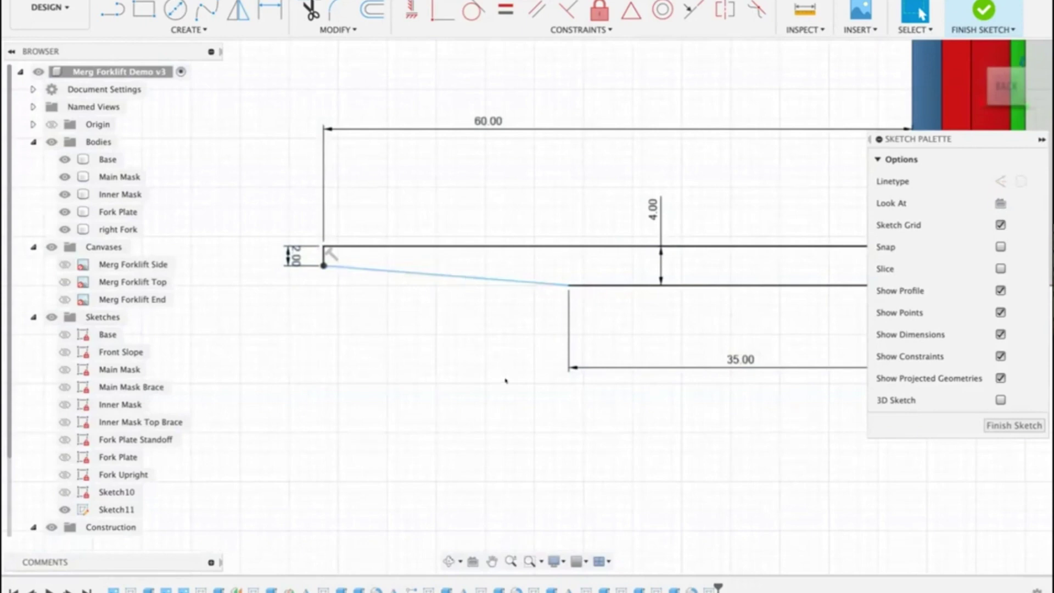
Step: Draw and undo two trial lines near the fork's front end
key(l)
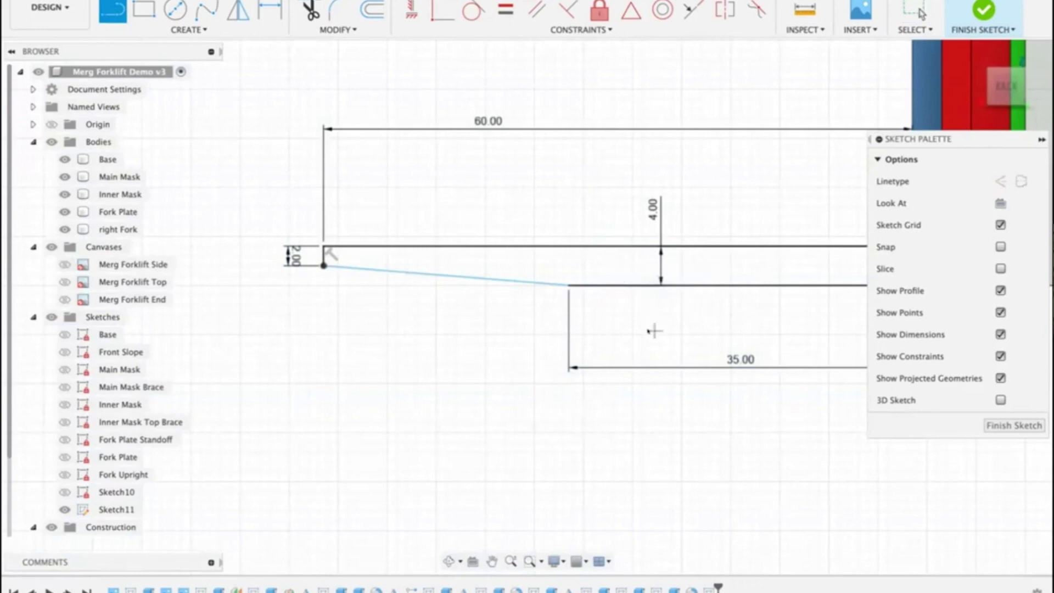
middle_drag(653, 329, 513, 327)
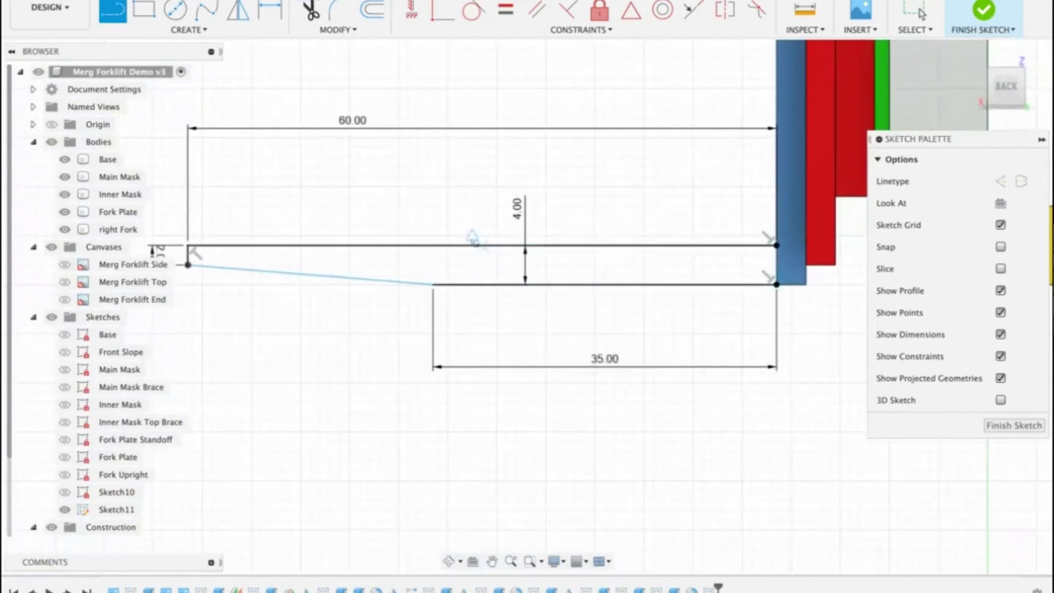
click(472, 283)
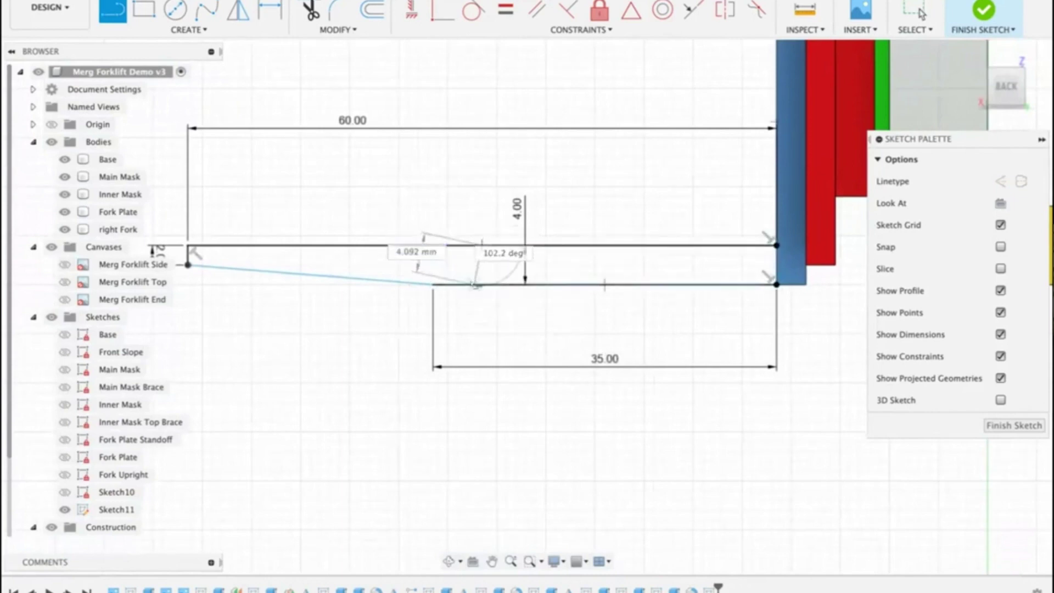
click(482, 246)
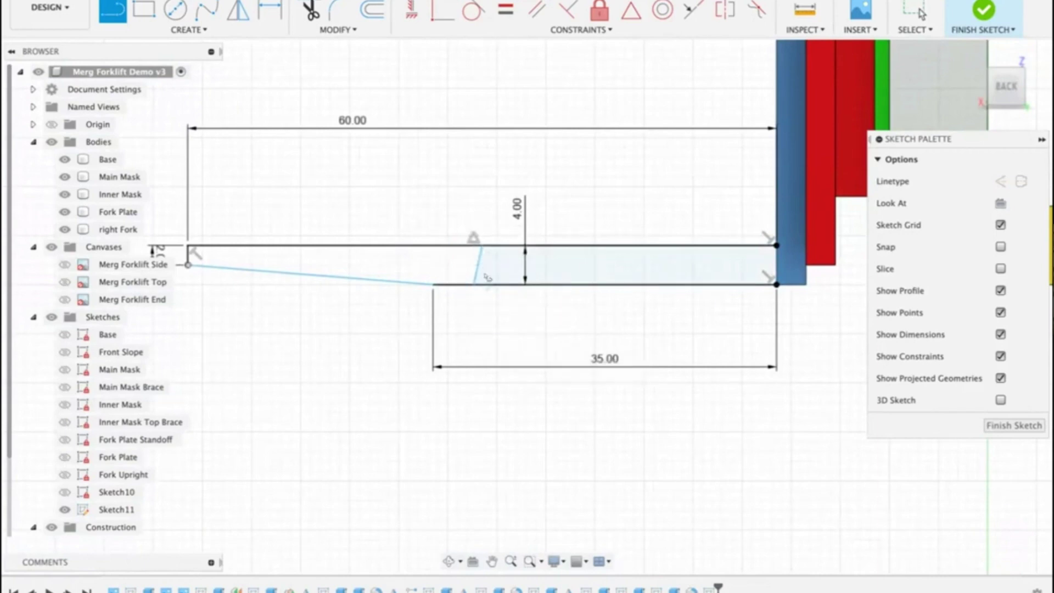
key(ctrl+z)
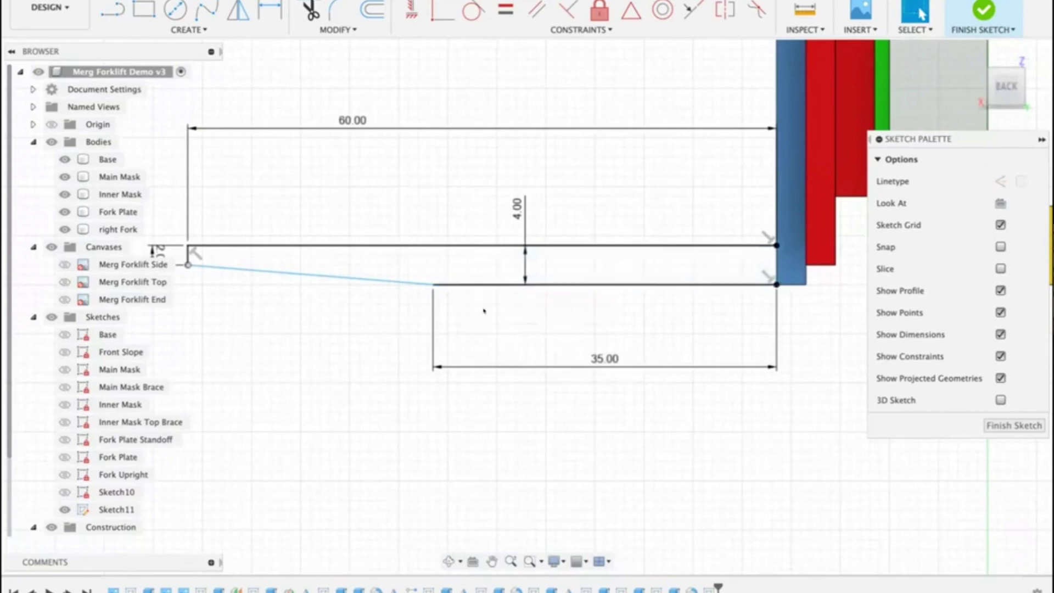
key(l)
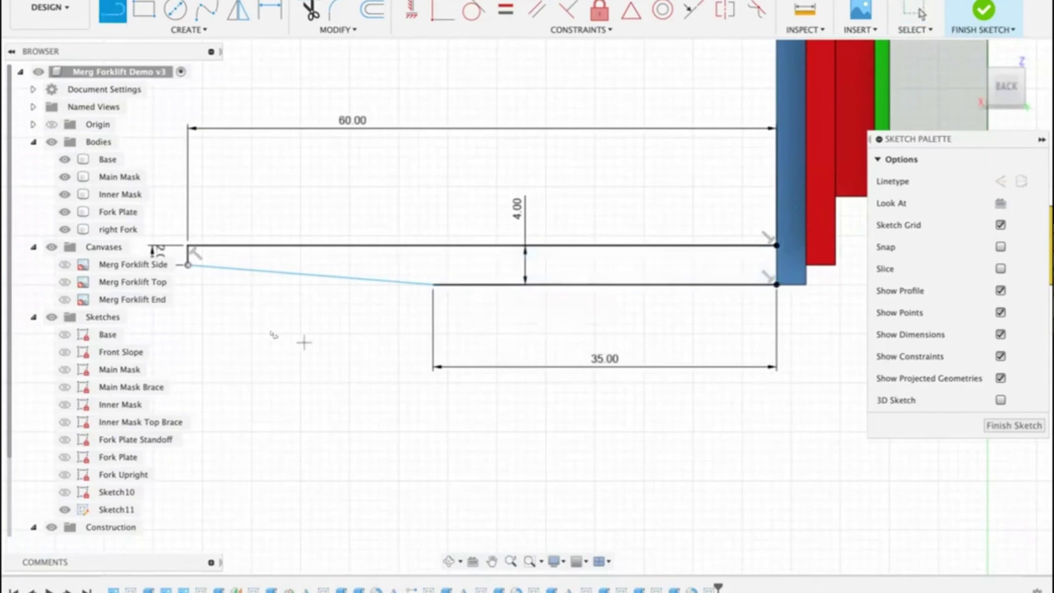
click(280, 246)
click(281, 267)
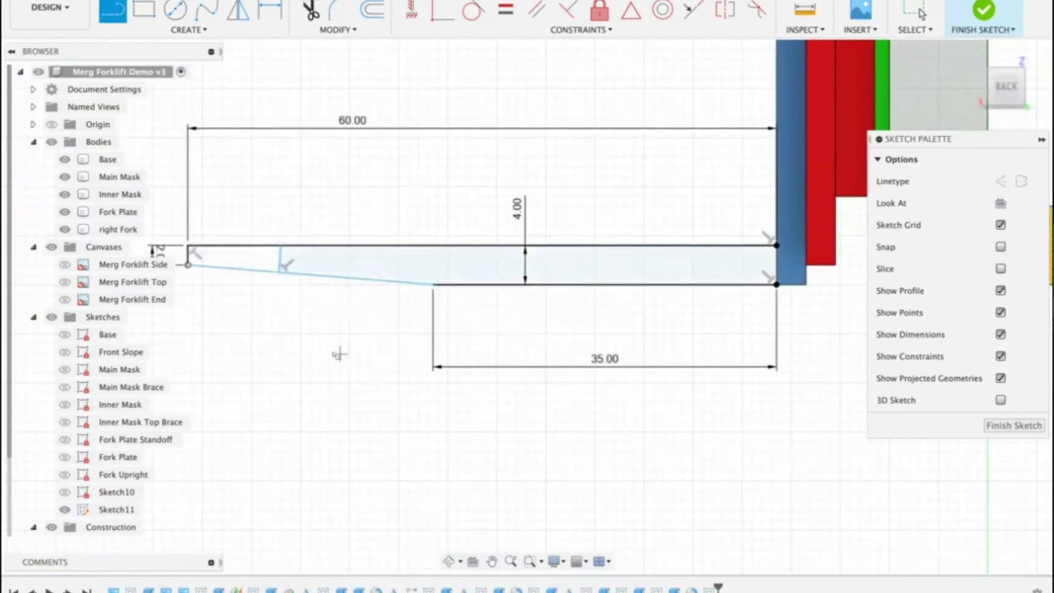
middle_drag(339, 353, 565, 390)
key(Escape)
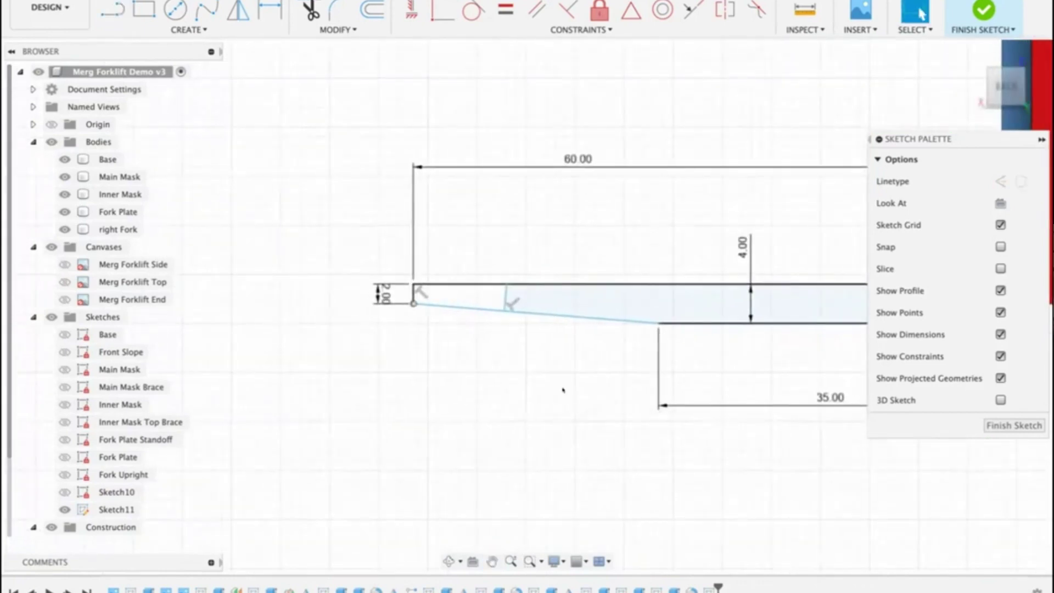
key(ctrl+z)
Step: Draw a short line from the front vertical edge to the sloped bottom line
scroll(331, 273, up, 4)
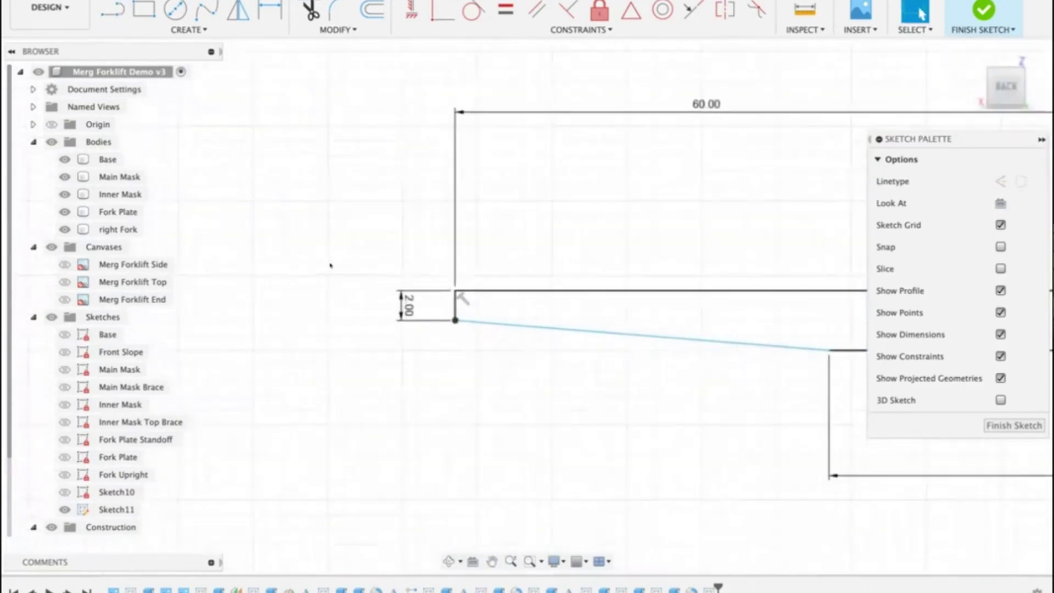
key(l)
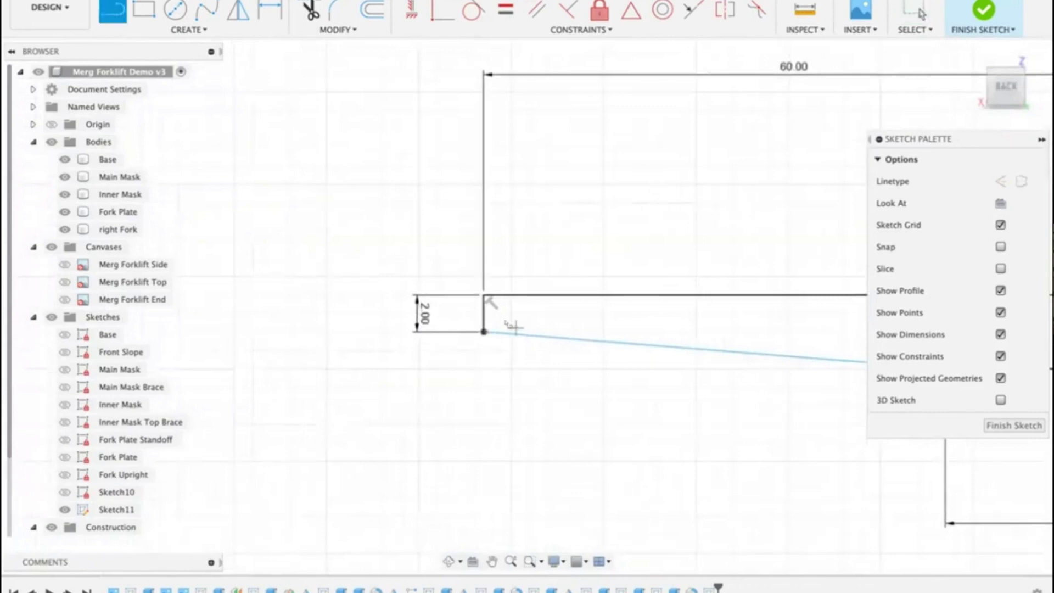
click(483, 314)
click(546, 336)
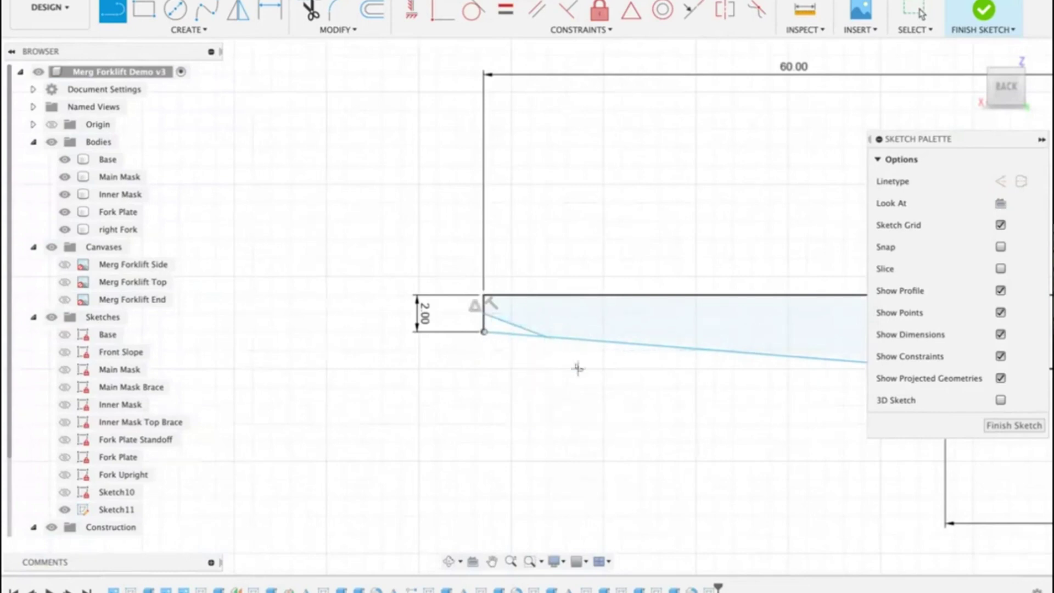
key(Escape)
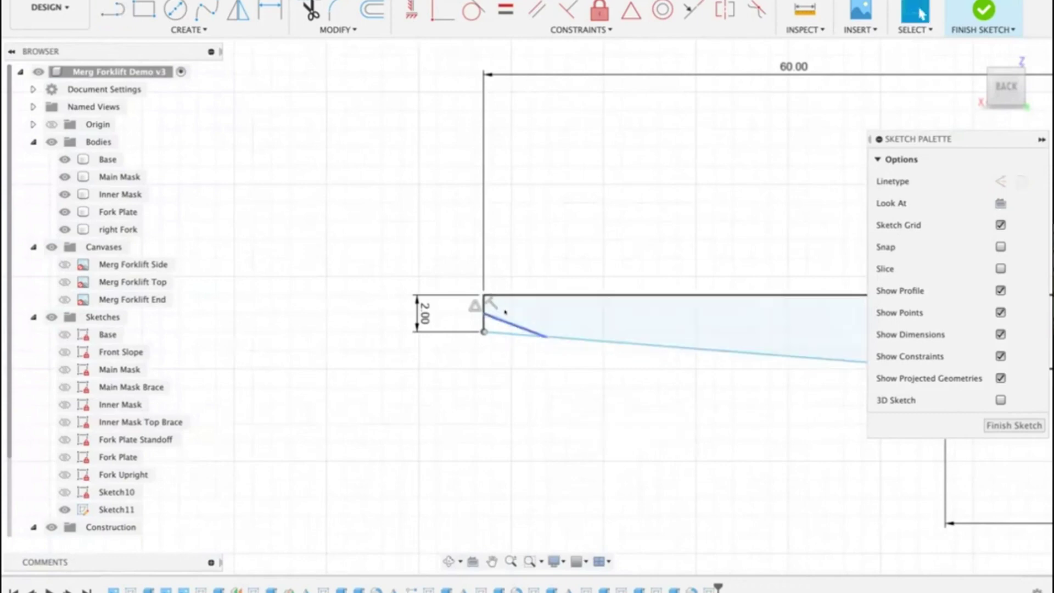
click(506, 320)
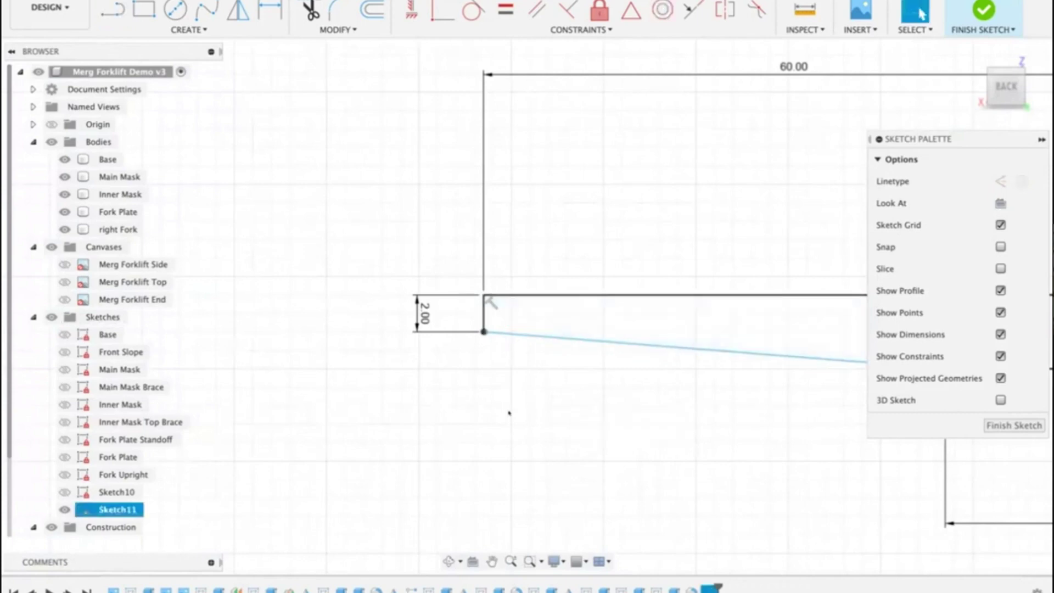
Step: Make the sloped line's endpoint coincident with the front corner point, closing the profile
scroll(510, 404, up, 5)
middle_drag(447, 238, 552, 356)
click(442, 11)
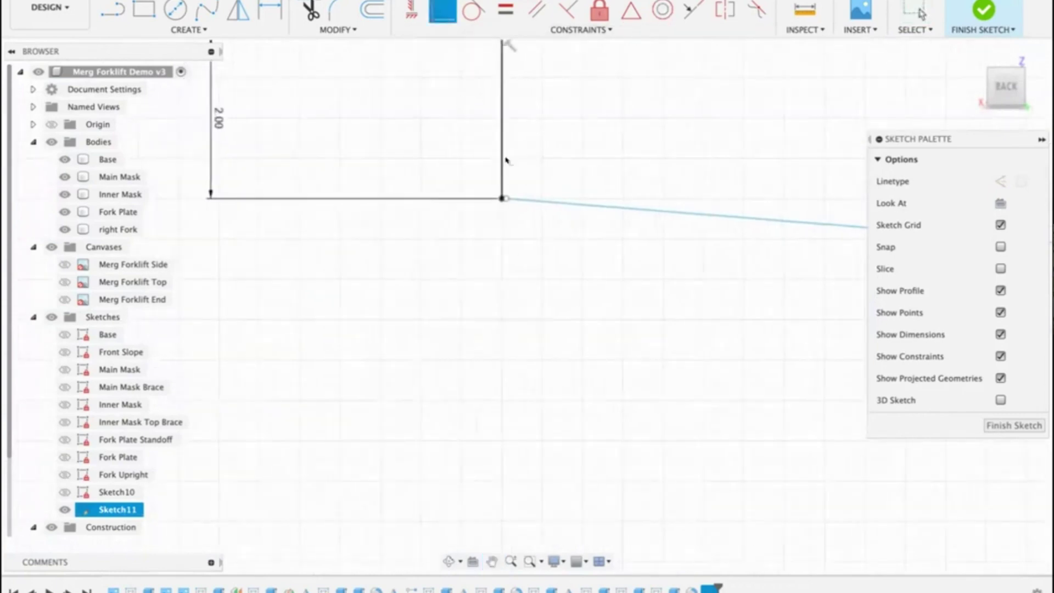
click(504, 197)
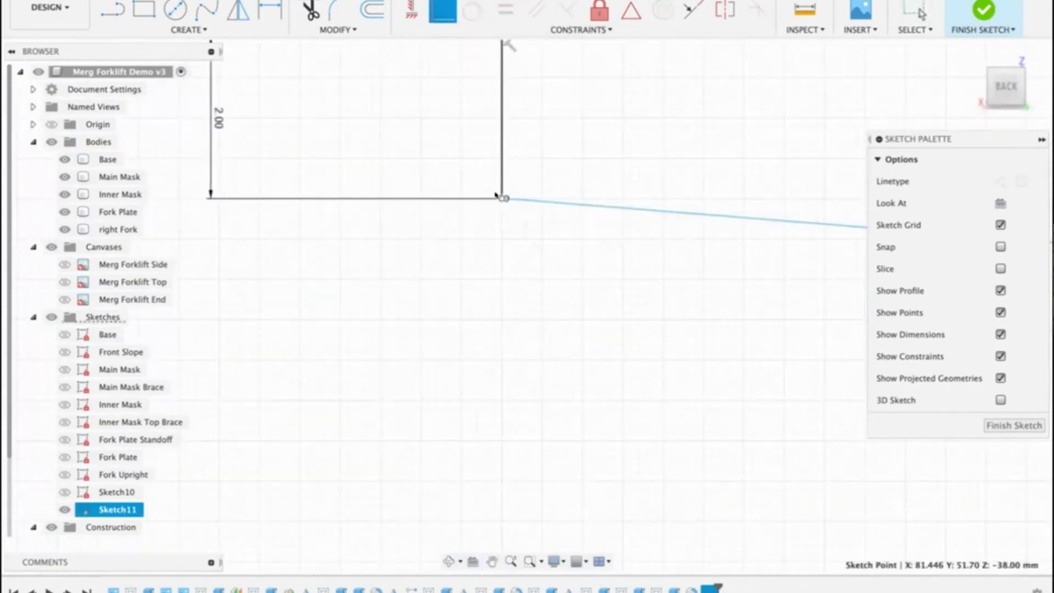
click(502, 198)
scroll(577, 296, down, 5)
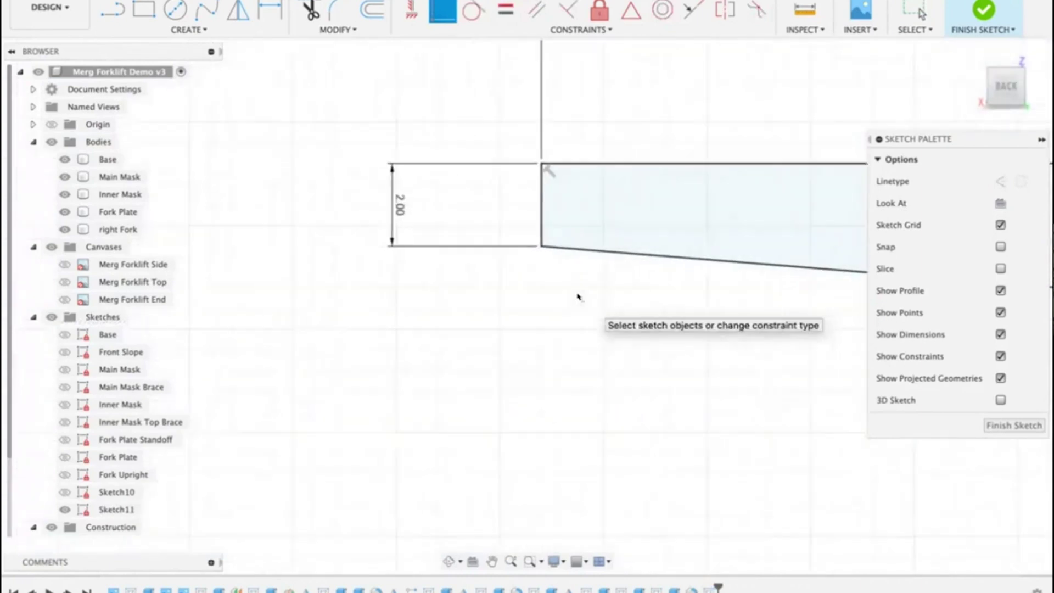
mouse_move(579, 295)
middle_down()
mouse_move(384, 277)
mouse_move(448, 276)
middle_up()
scroll(379, 275, down, 4)
scroll(379, 276, down, 3)
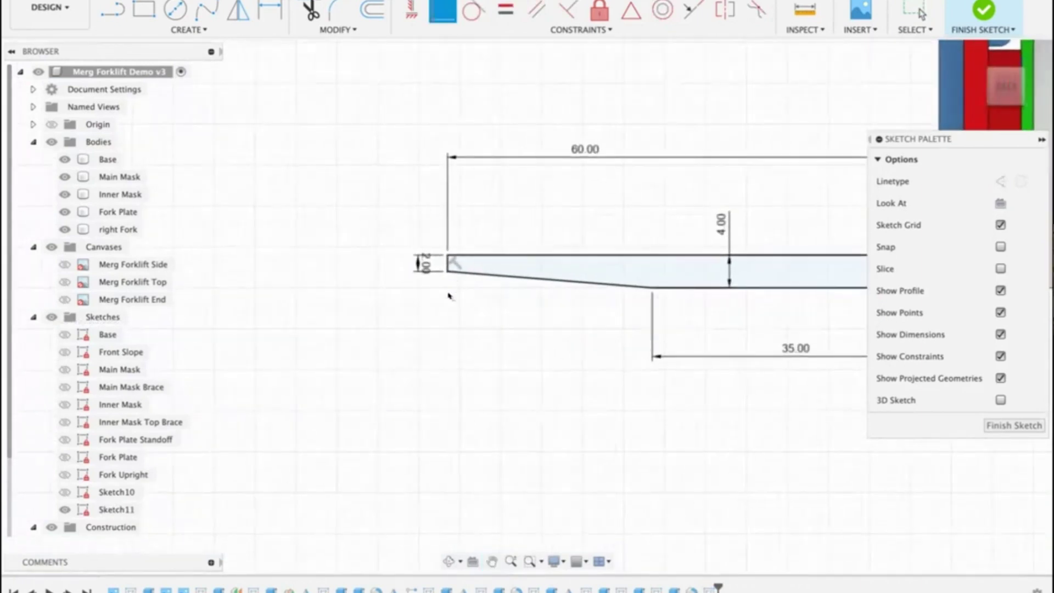
Step: Extrude the closed blade profile with a To Object extent to the blue fork, joining it
key(e)
click(579, 261)
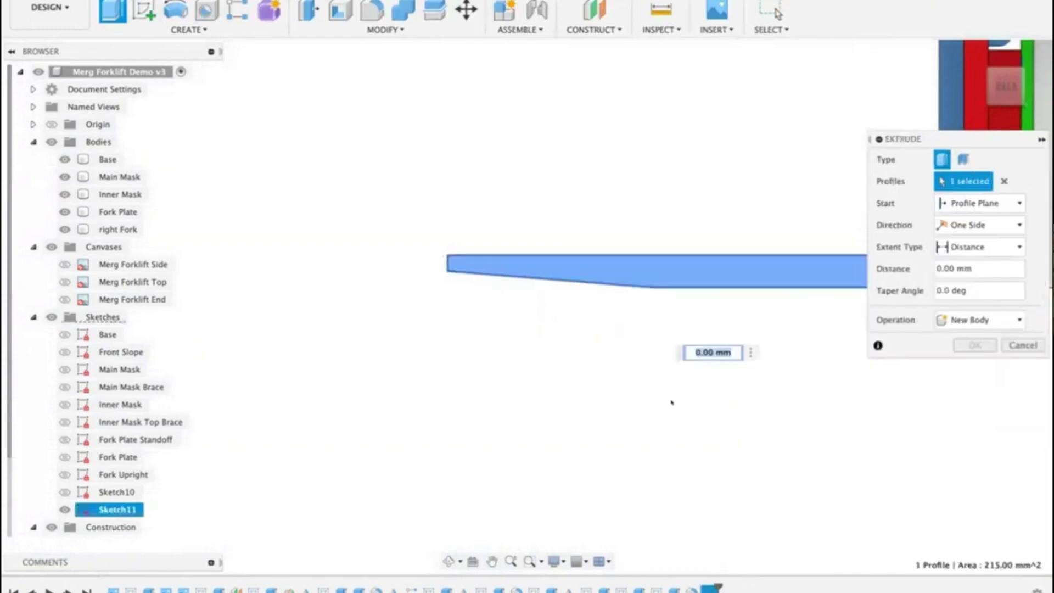
middle_drag(671, 402, 494, 447)
scroll(395, 450, down, 3)
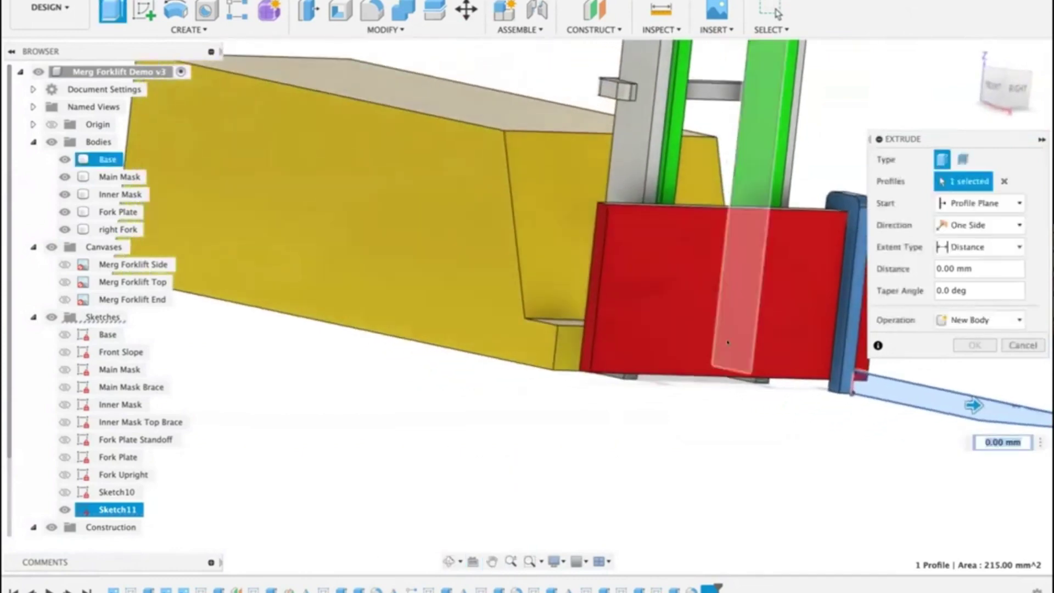
click(1009, 245)
click(971, 282)
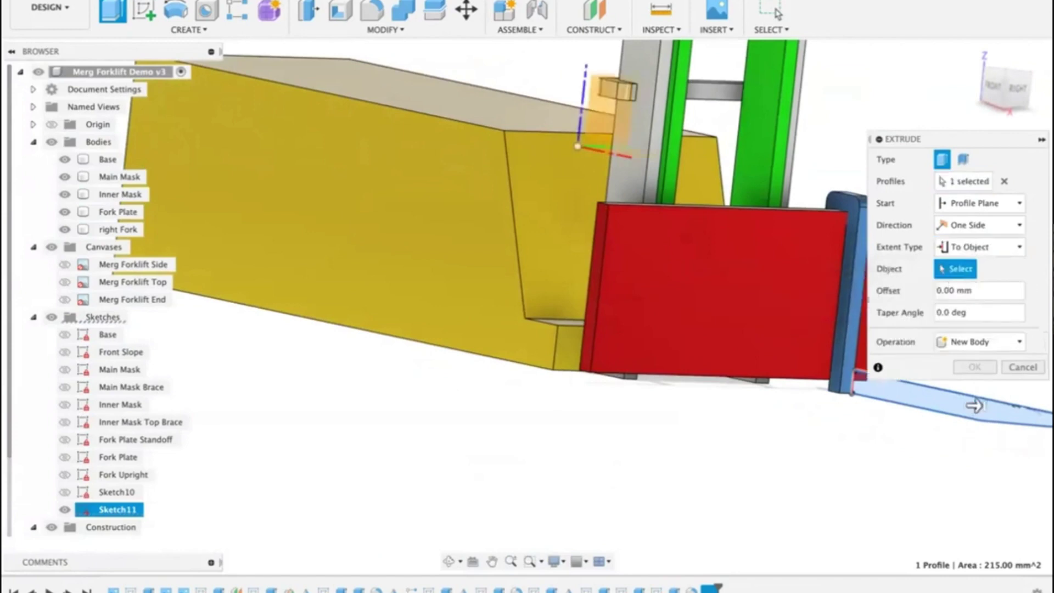
click(938, 406)
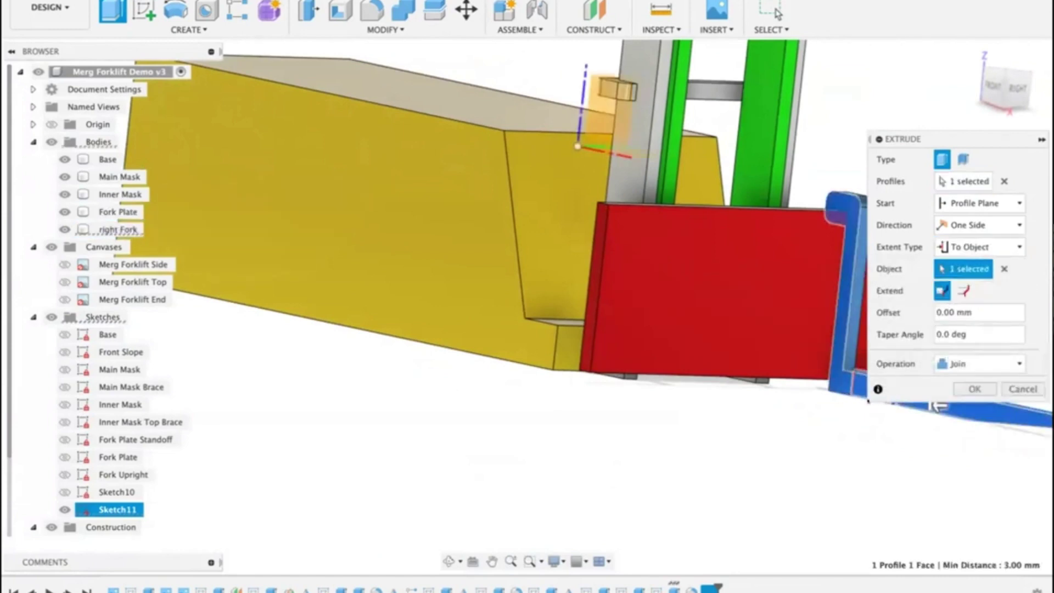
click(974, 386)
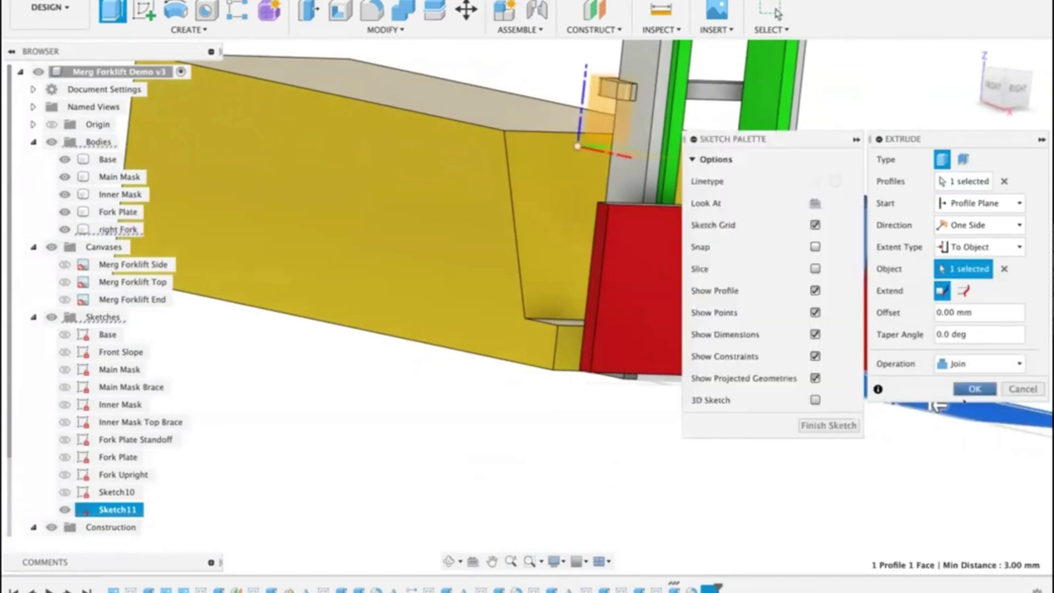
shift+middle_drag(891, 450, 646, 403)
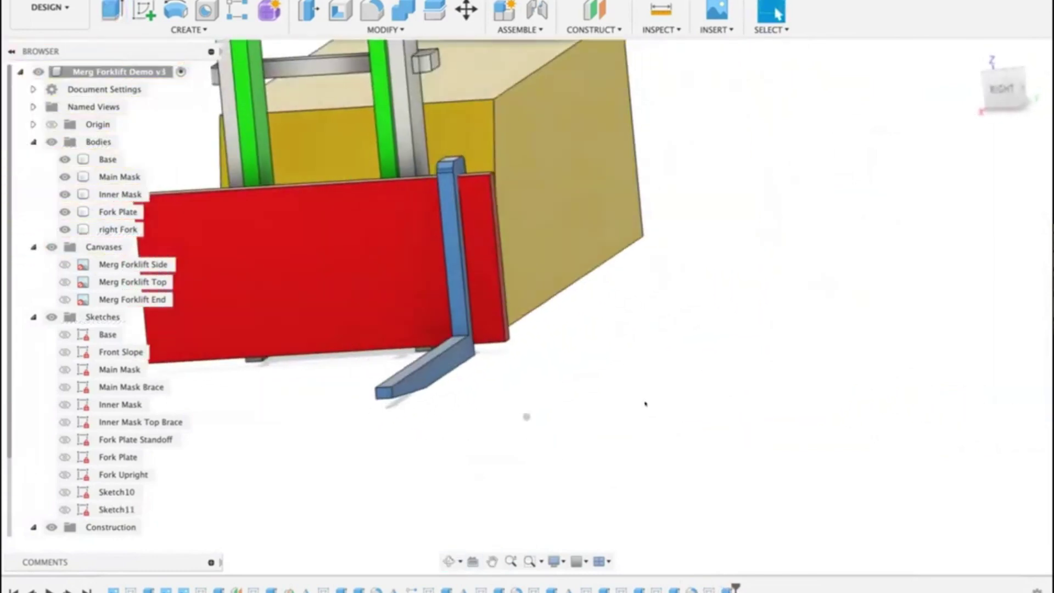
Step: Fillet the two fork-tip edges with a 1 mm radius
click(372, 10)
scroll(378, 392, up, 5)
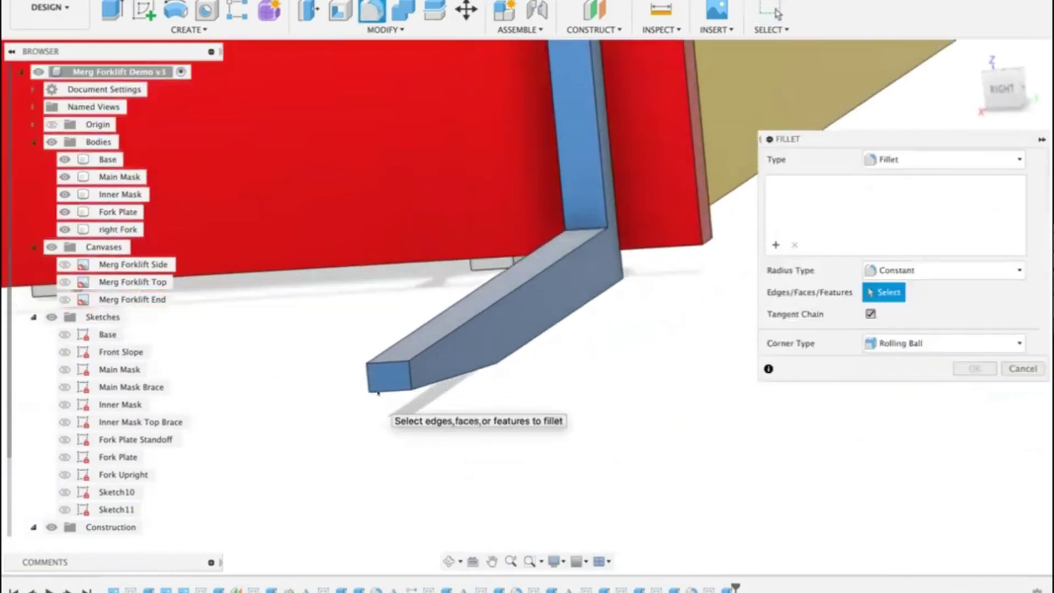
click(378, 390)
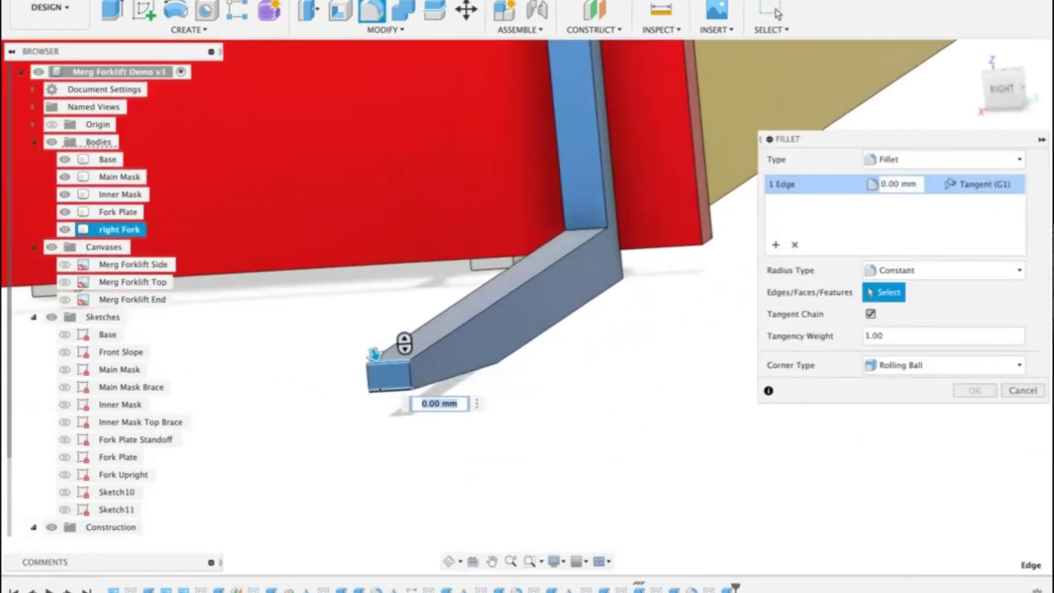
click(384, 389)
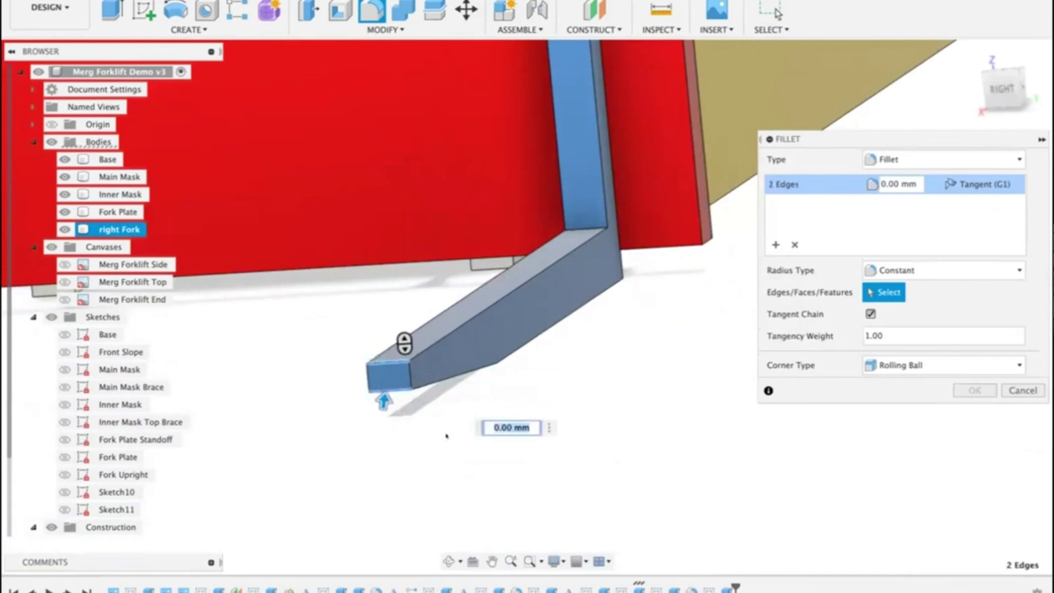
text(1)
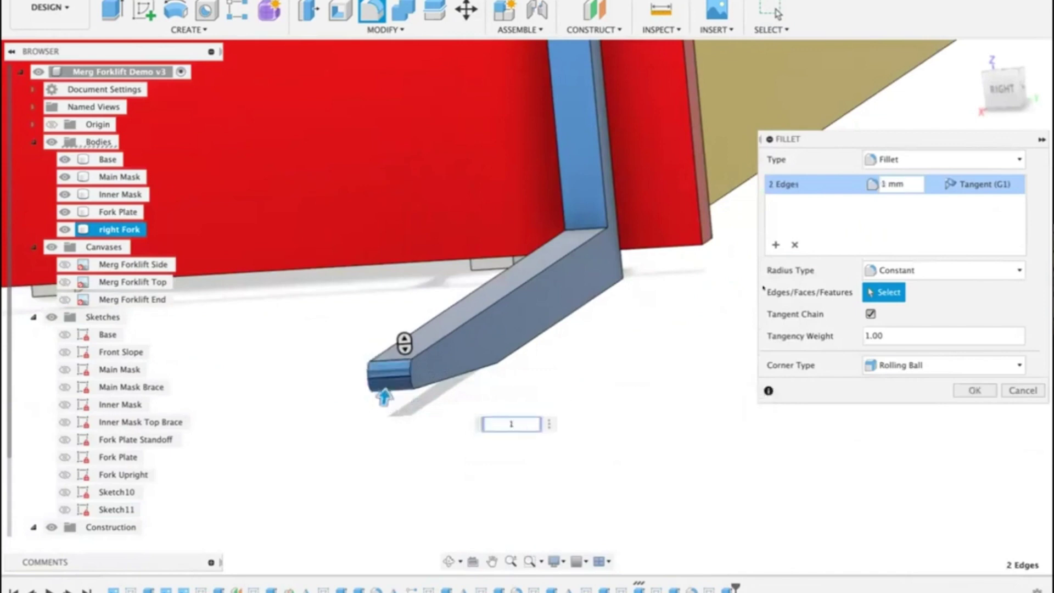
Step: Add a second fillet set rounding the fork's bend edge at 2 mm
click(768, 243)
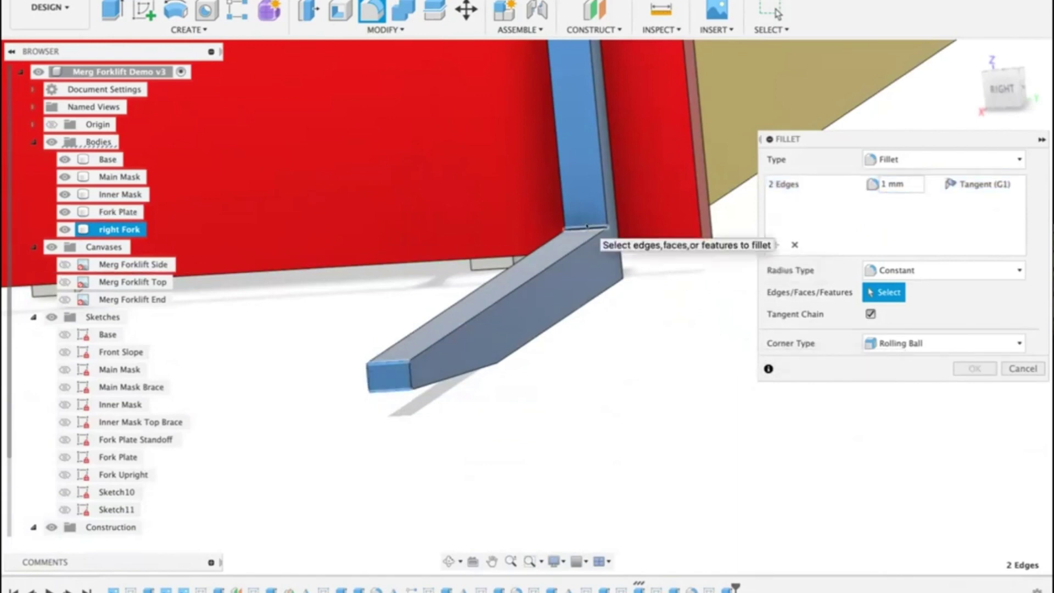
click(587, 226)
text(2)
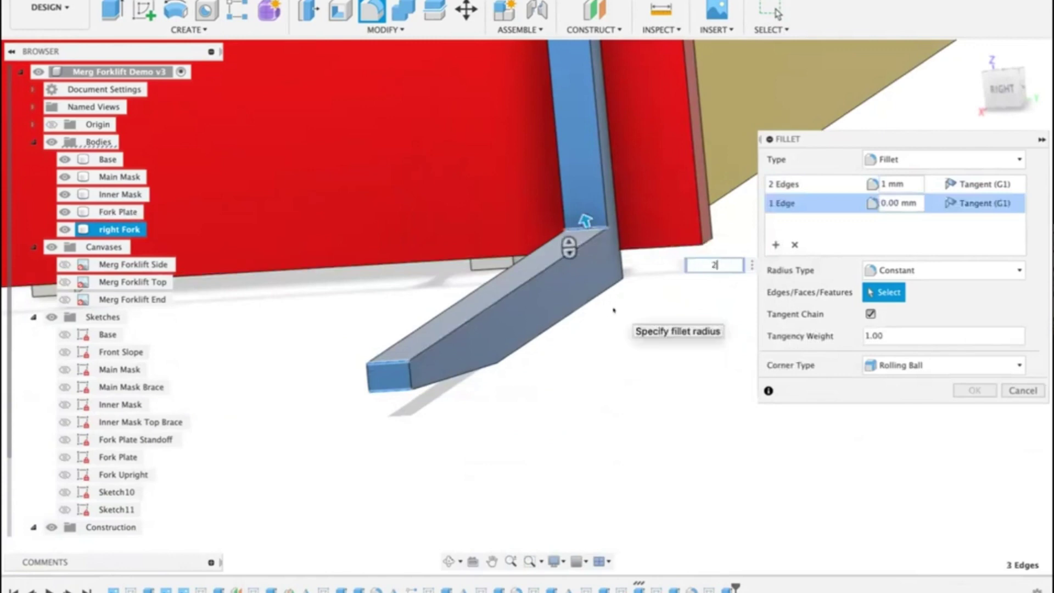
Step: Add a third set rounding the inner corner edge at 3.5 mm and apply the fillets
click(776, 244)
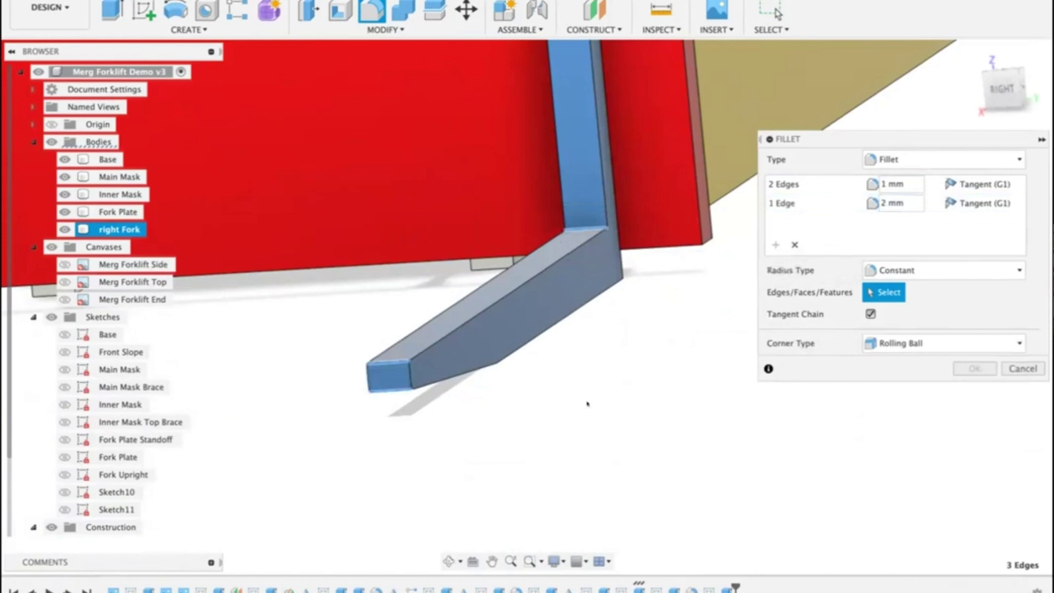
shift+middle_drag(587, 403, 505, 182)
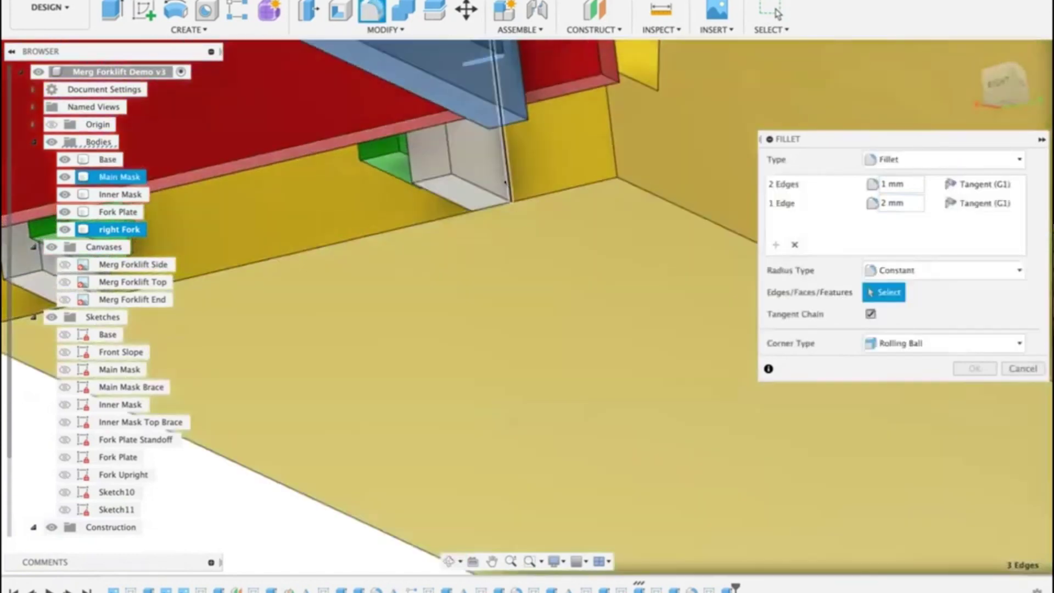
click(505, 135)
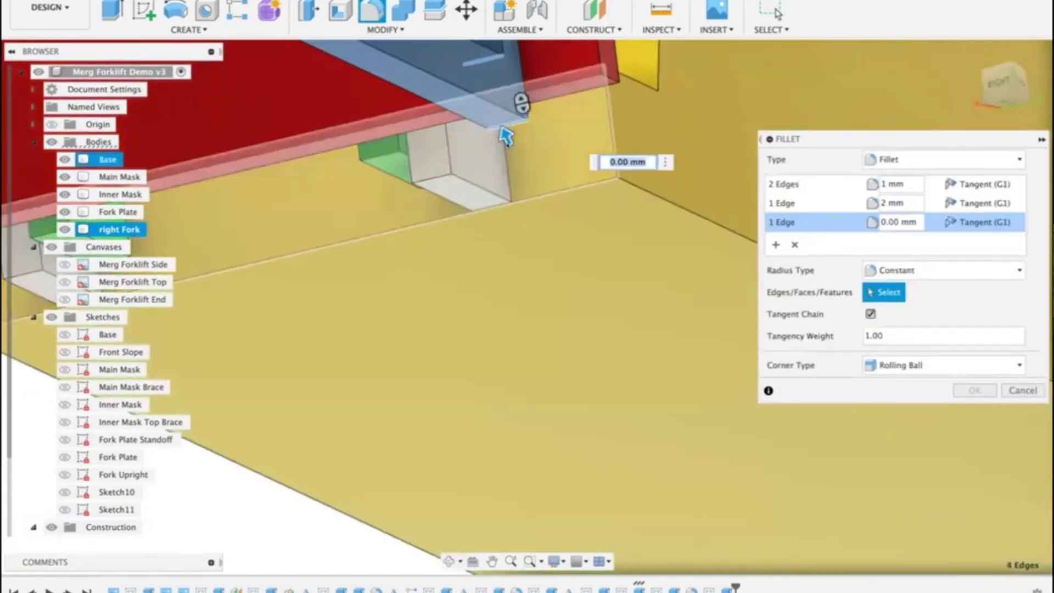
text(3.5)
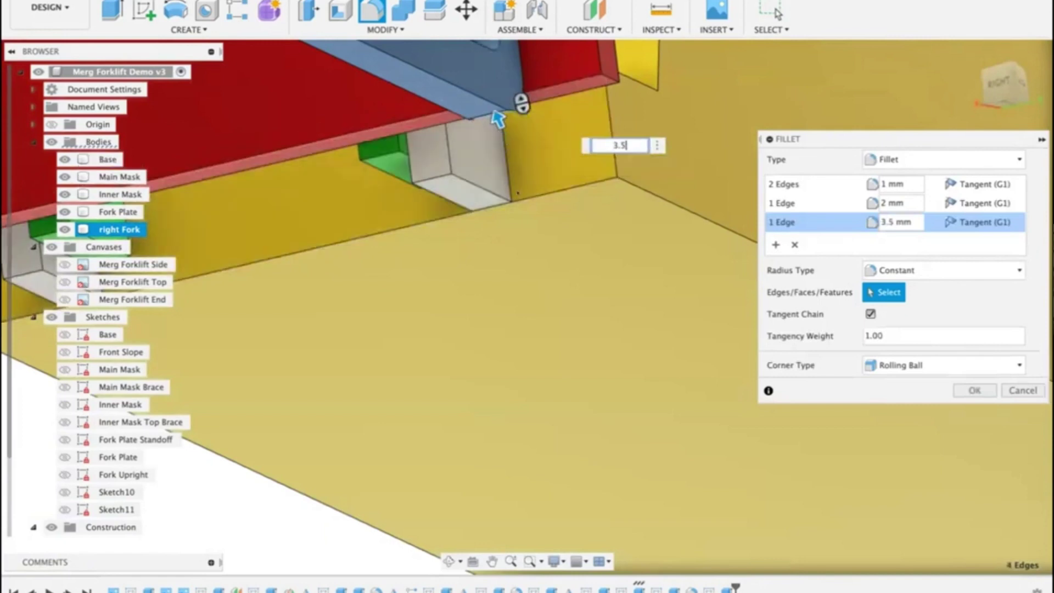
scroll(555, 265, down, 10)
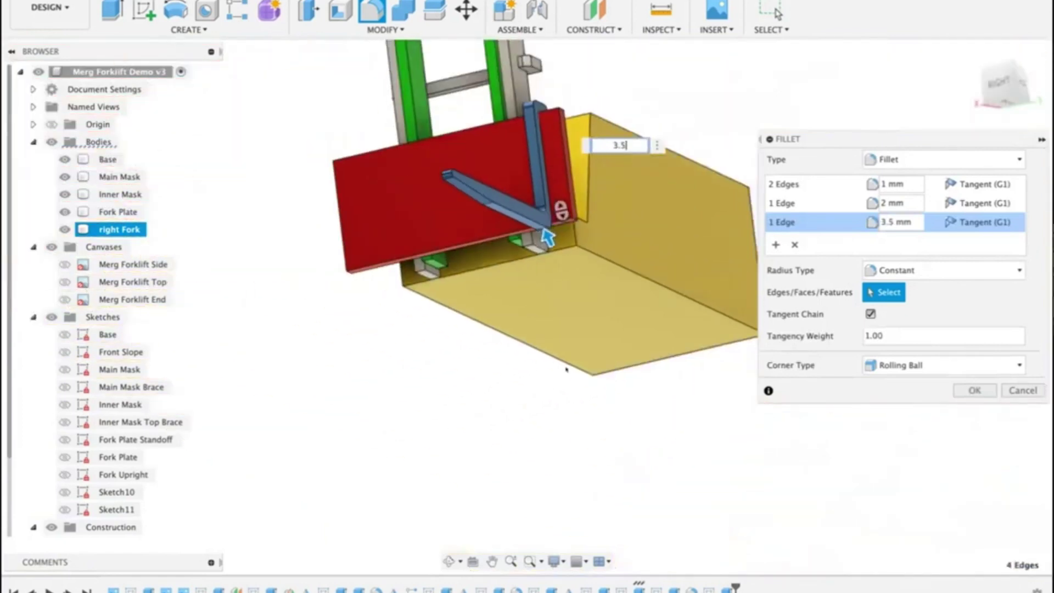
click(974, 390)
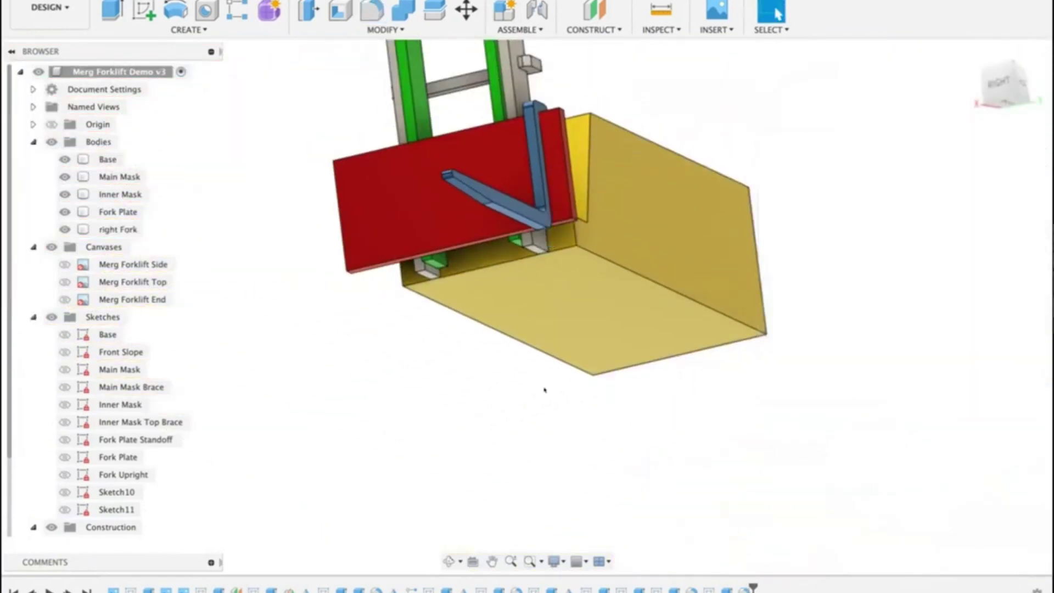
Step: Mirror the right Fork body across the Base Dep Mid plane, creating right Fork (1)
mouse_move(542, 377)
shift+middle_down()
mouse_move(576, 402)
mouse_move(633, 379)
mouse_move(543, 393)
mouse_move(553, 391)
shift+middle_up()
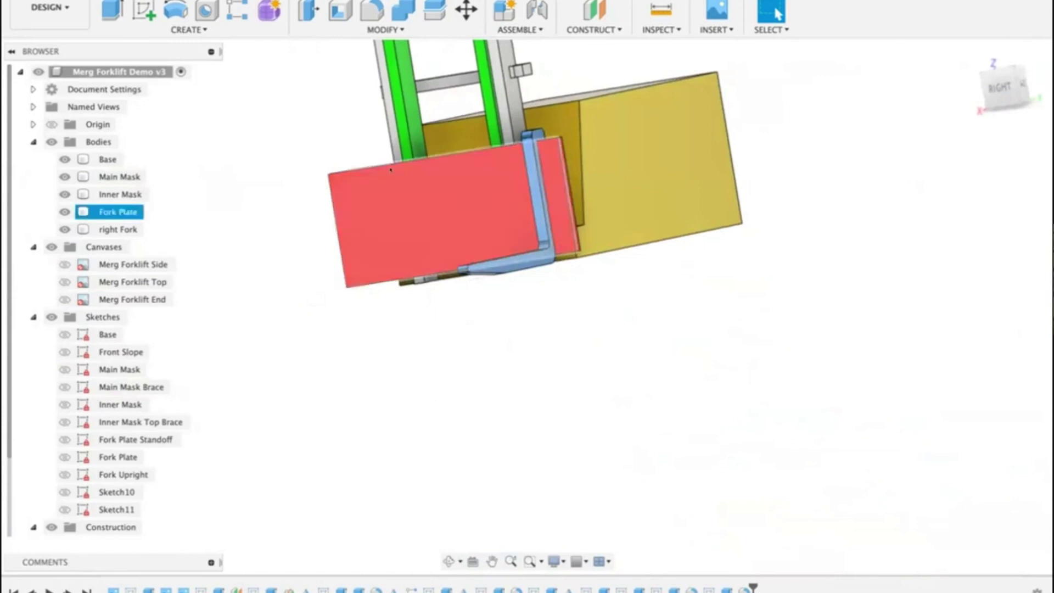
click(203, 30)
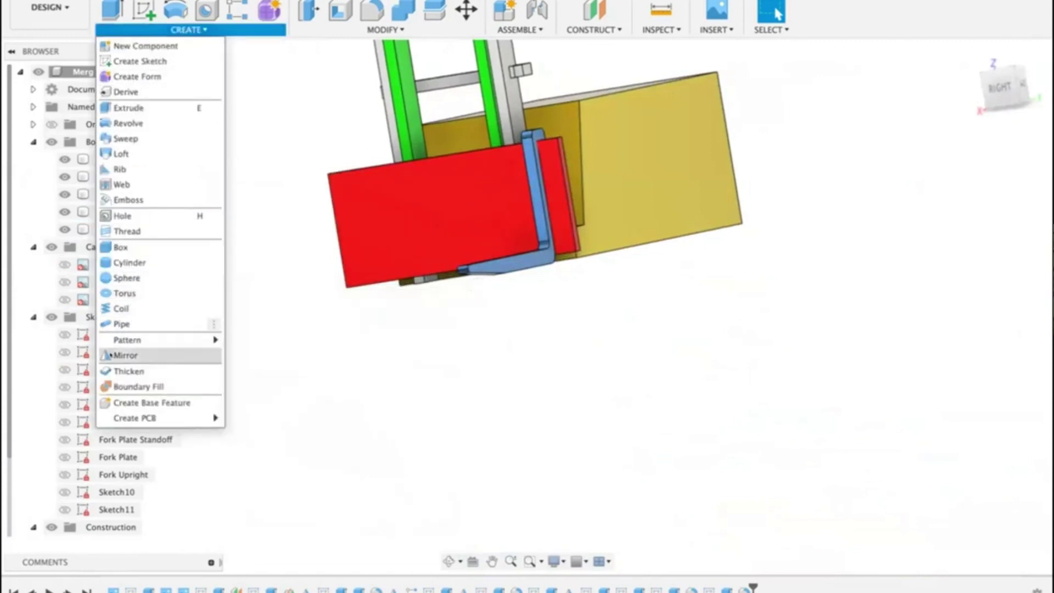
click(208, 355)
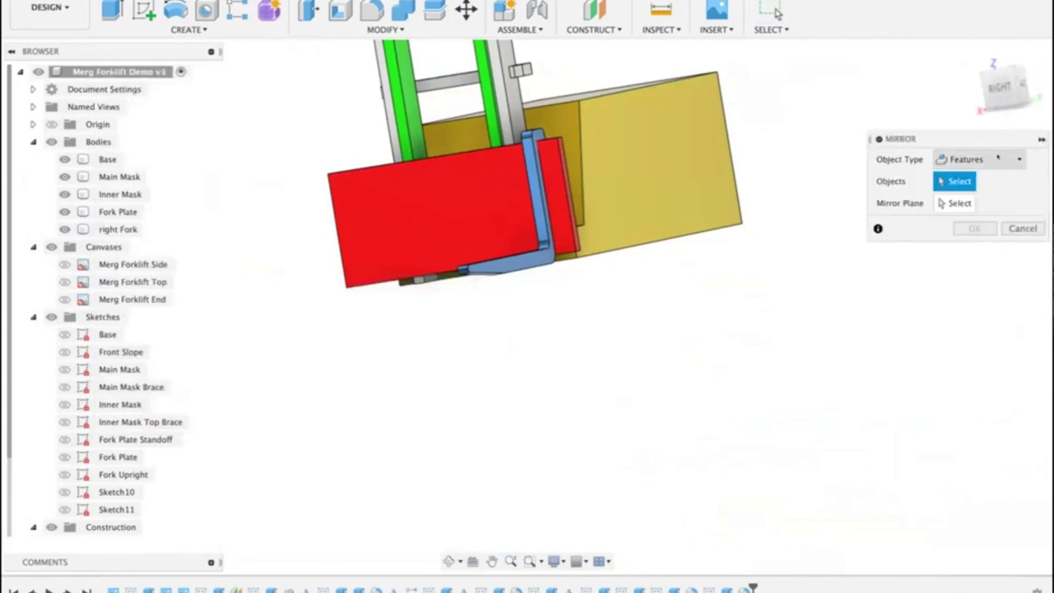
click(1019, 159)
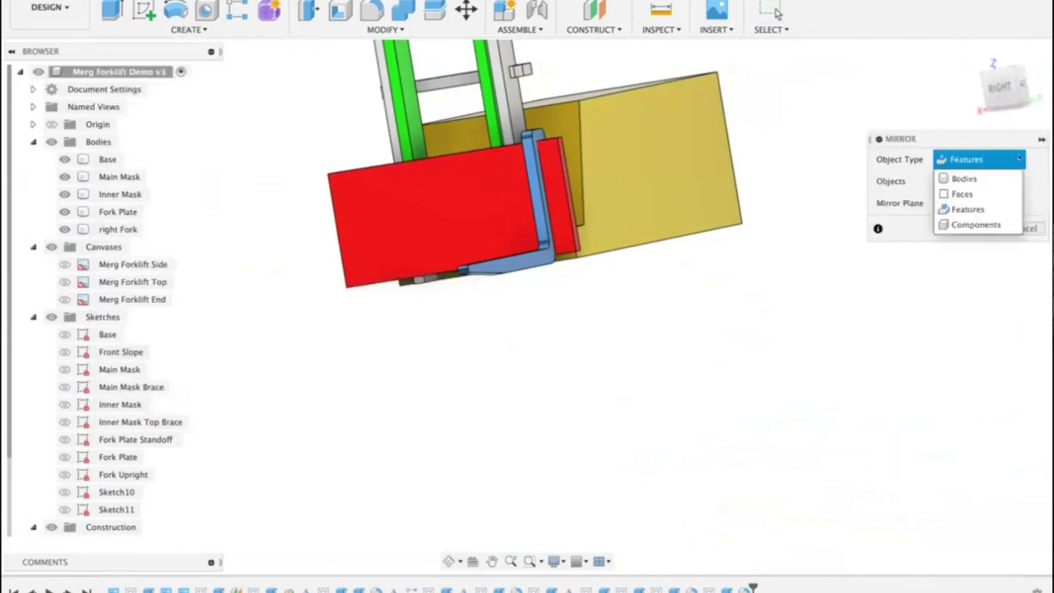
click(961, 179)
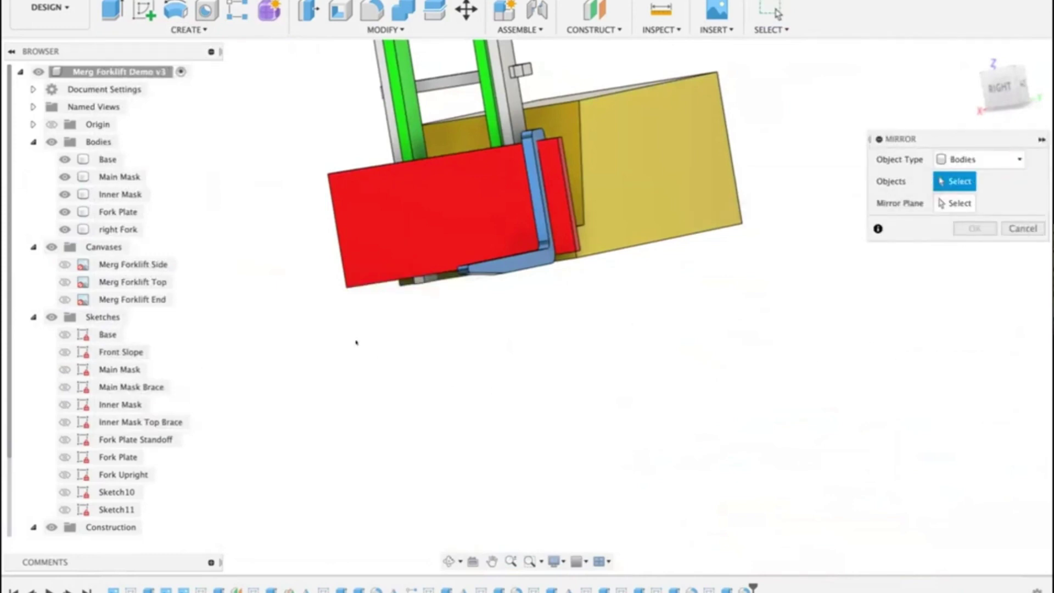
click(118, 229)
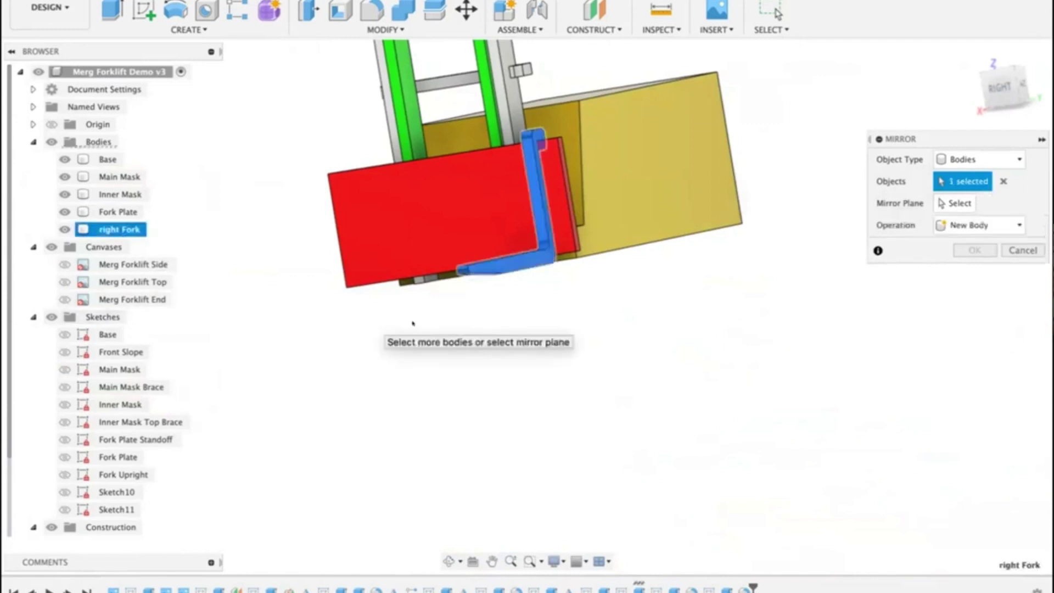
click(955, 204)
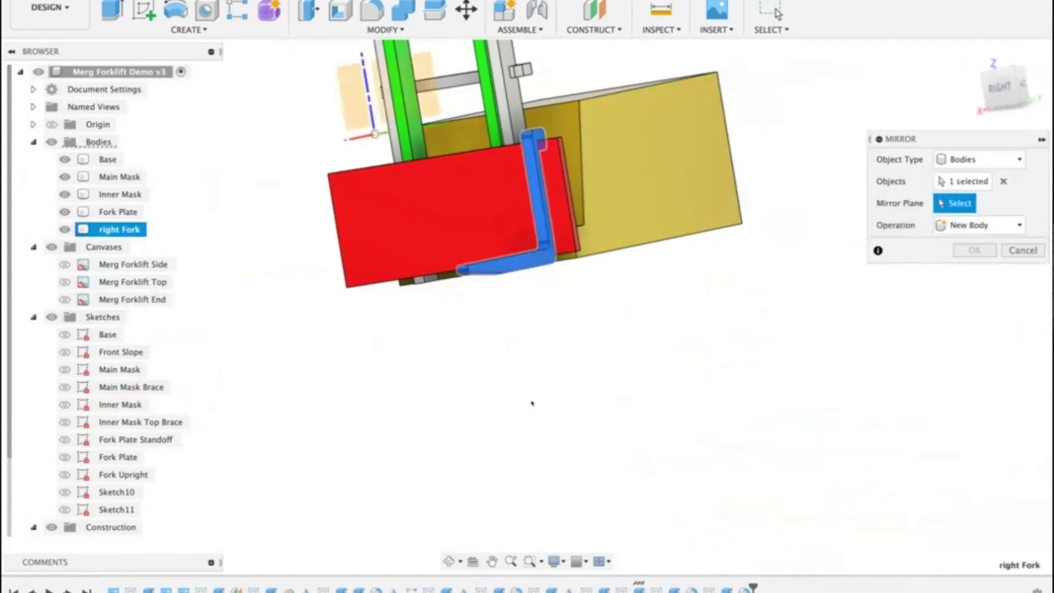
scroll(87, 415, down, 1)
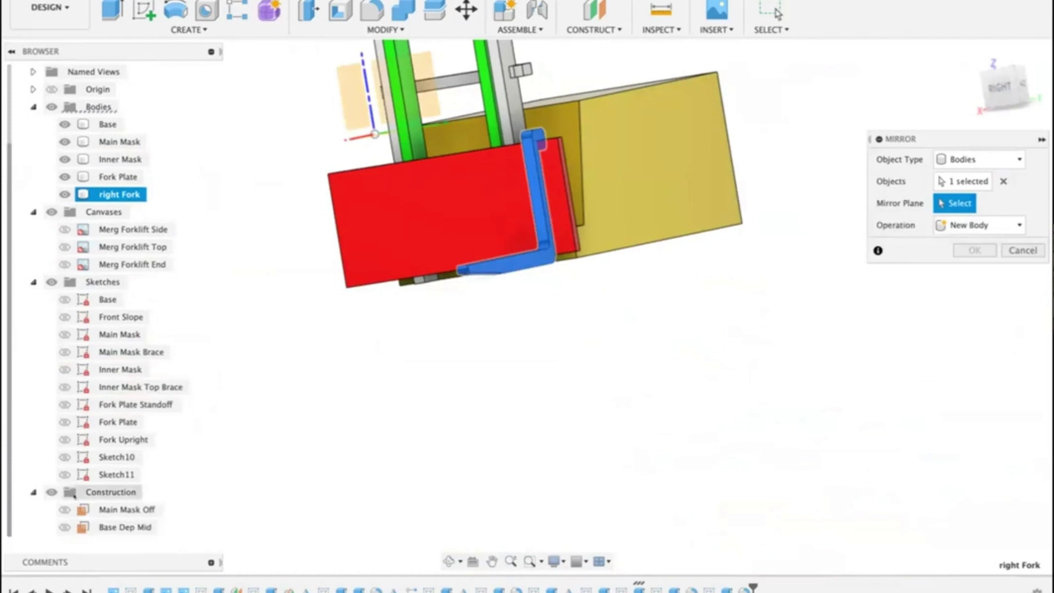
click(86, 524)
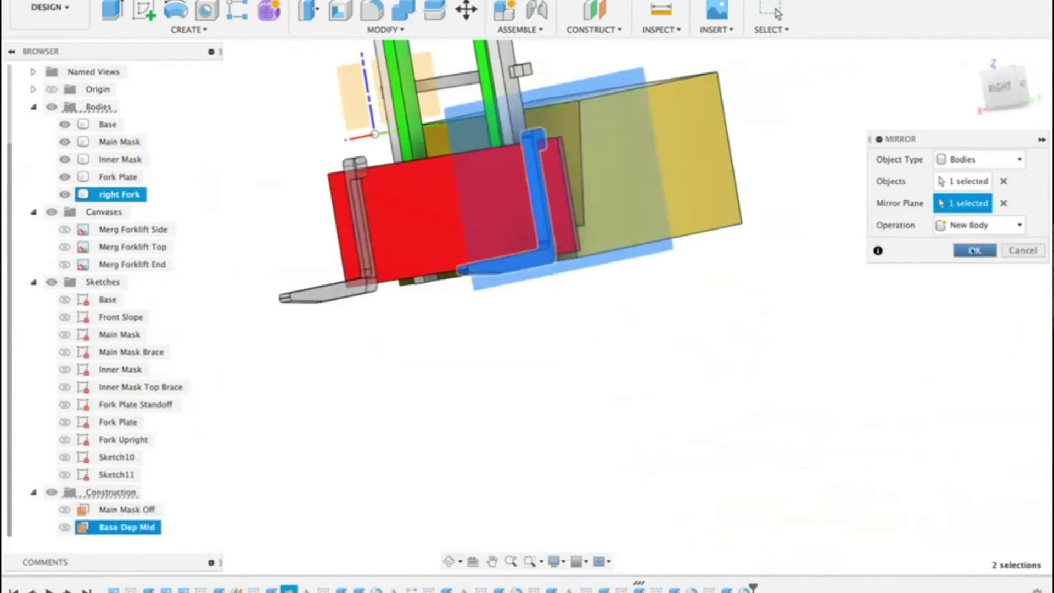
click(972, 250)
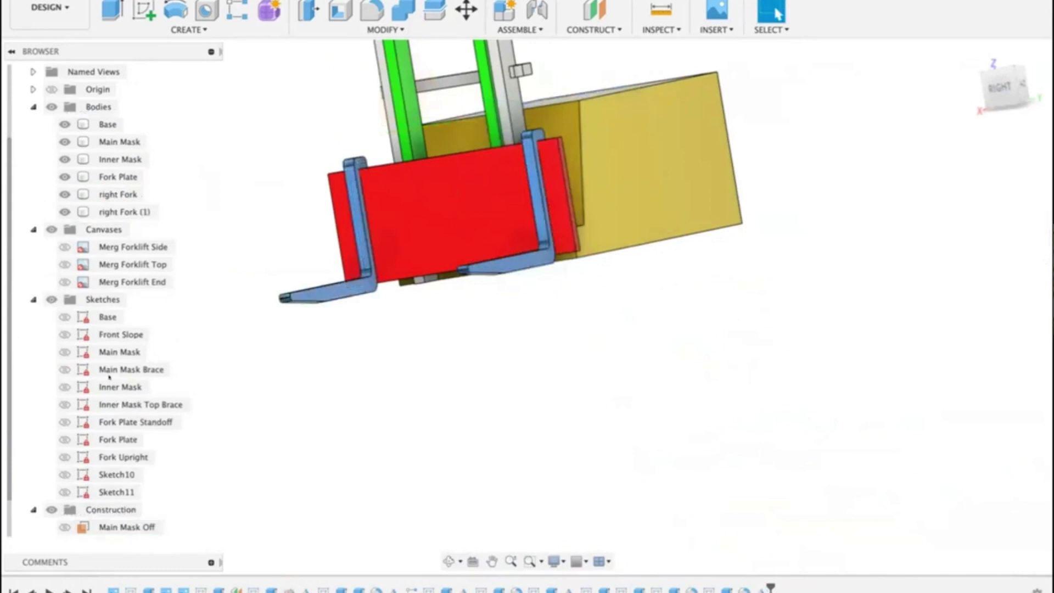
Step: Rename right Fork (1) in the Browser to 'Left Fork' and recentre the model
right_click(122, 210)
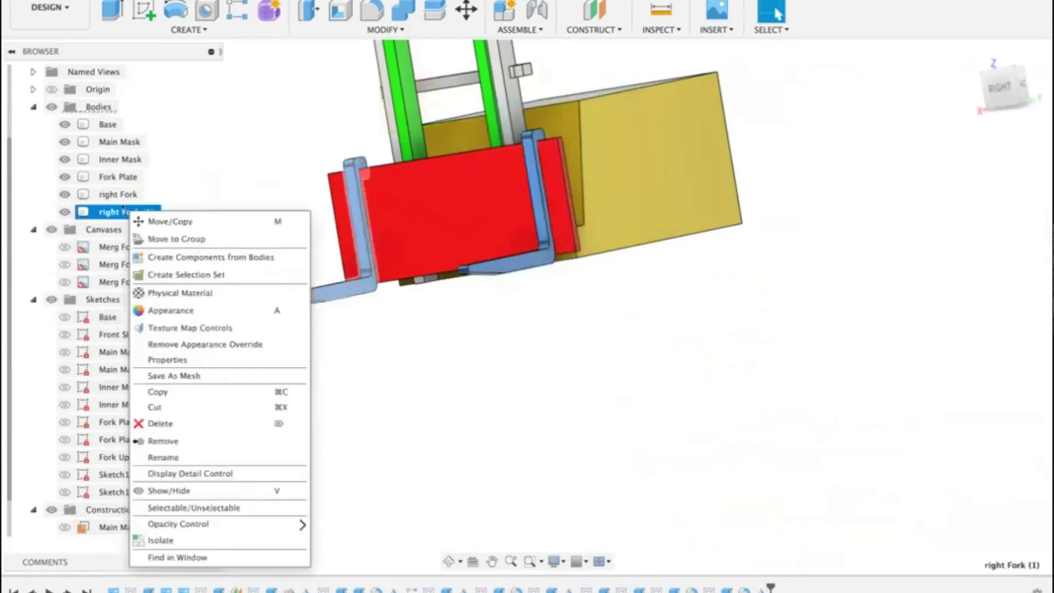
click(163, 457)
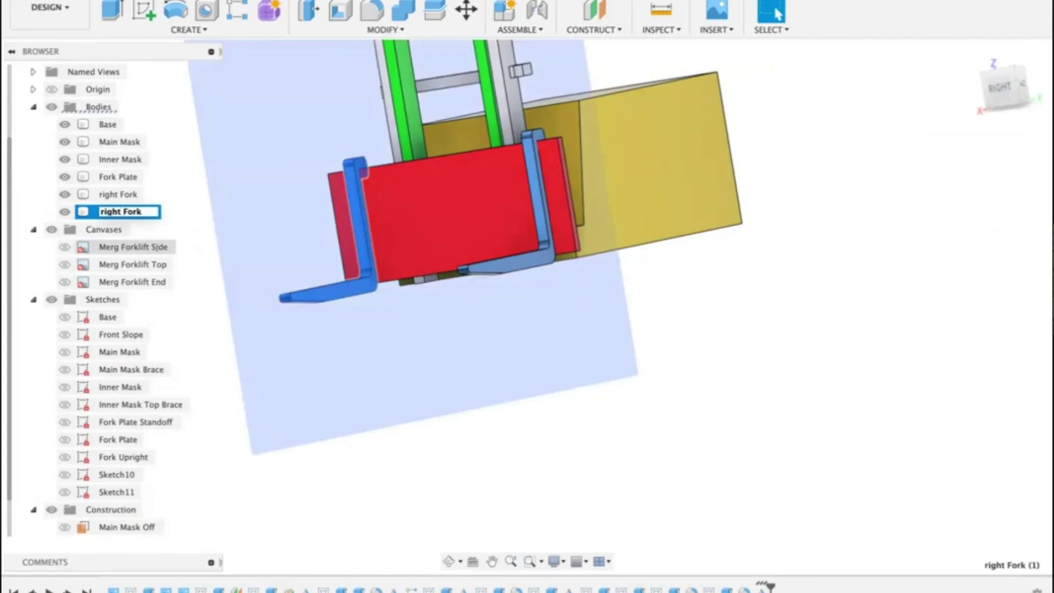
text(r)
text(eft)
key(Return)
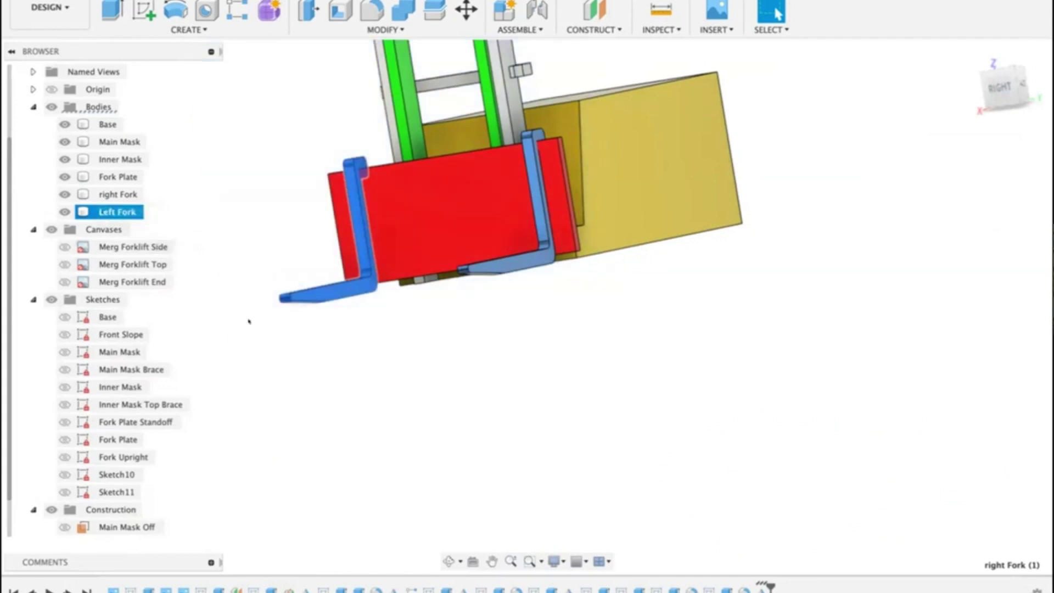
click(355, 368)
middle_drag(354, 369, 637, 377)
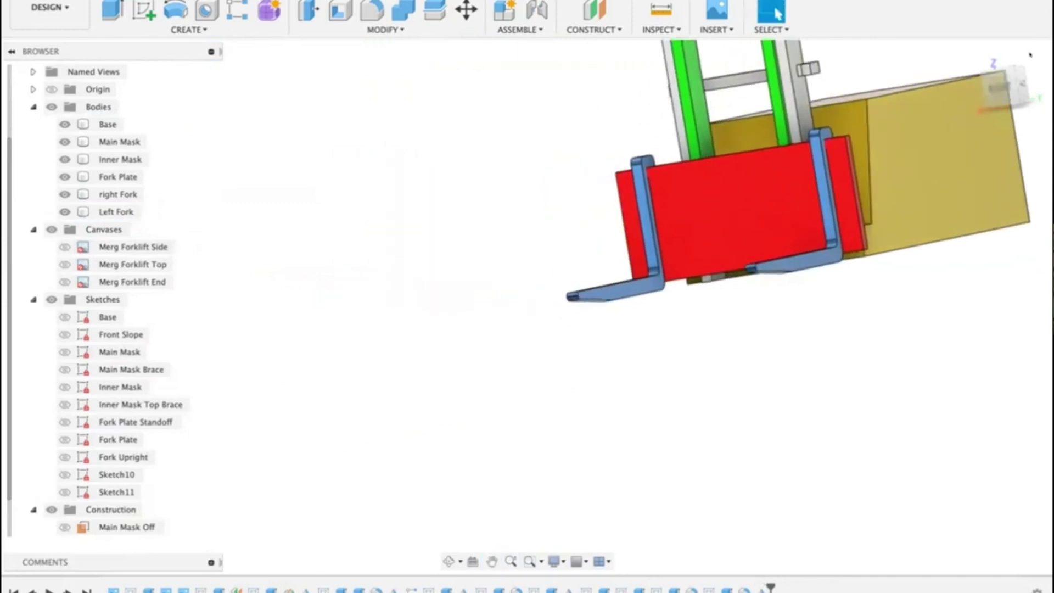
click(973, 53)
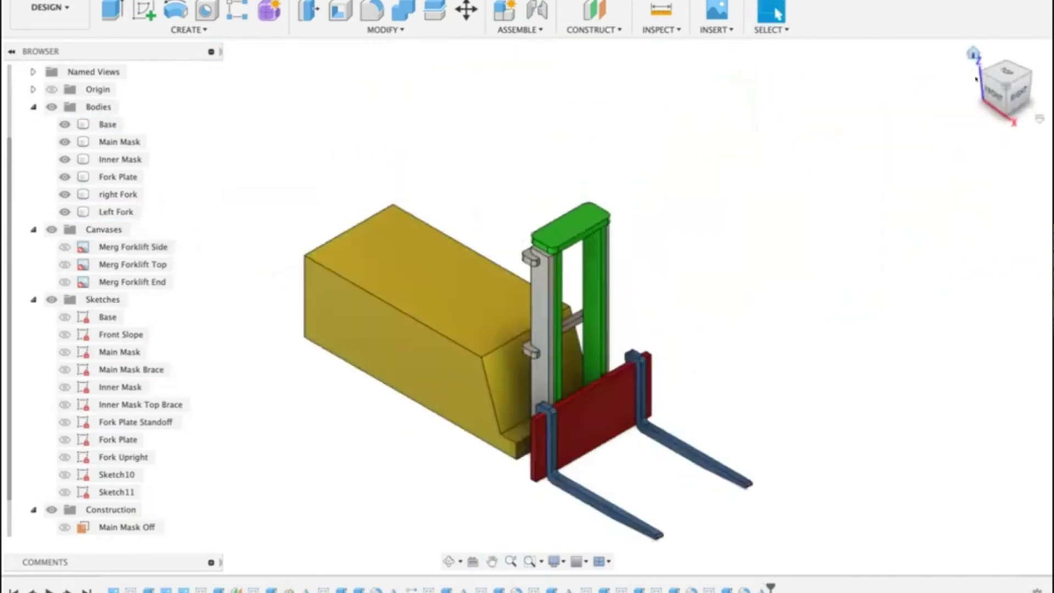
shift+middle_drag(859, 301, 787, 333)
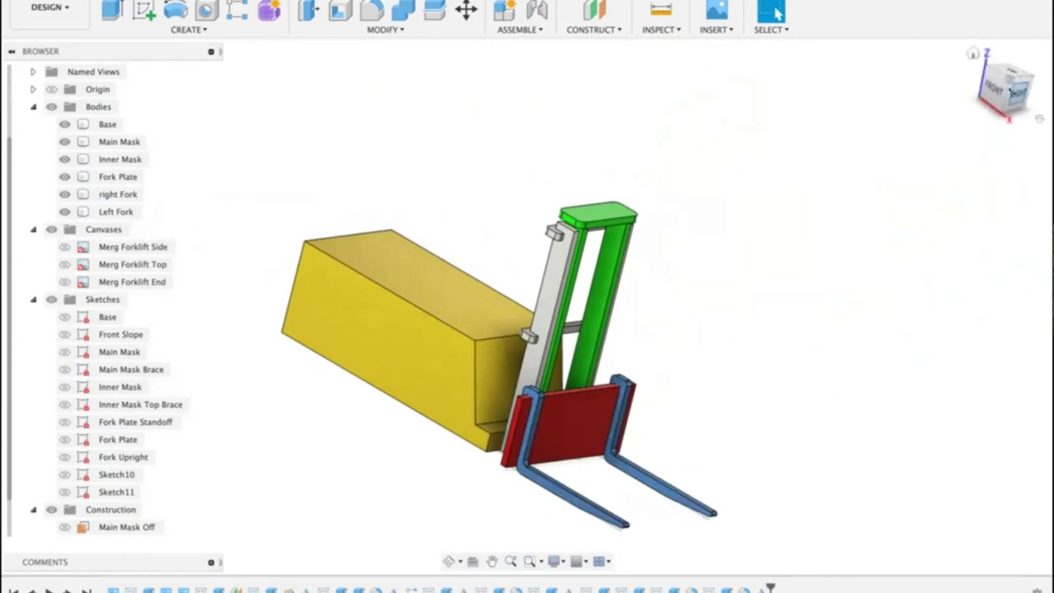
click(1015, 91)
middle_drag(730, 227, 917, 189)
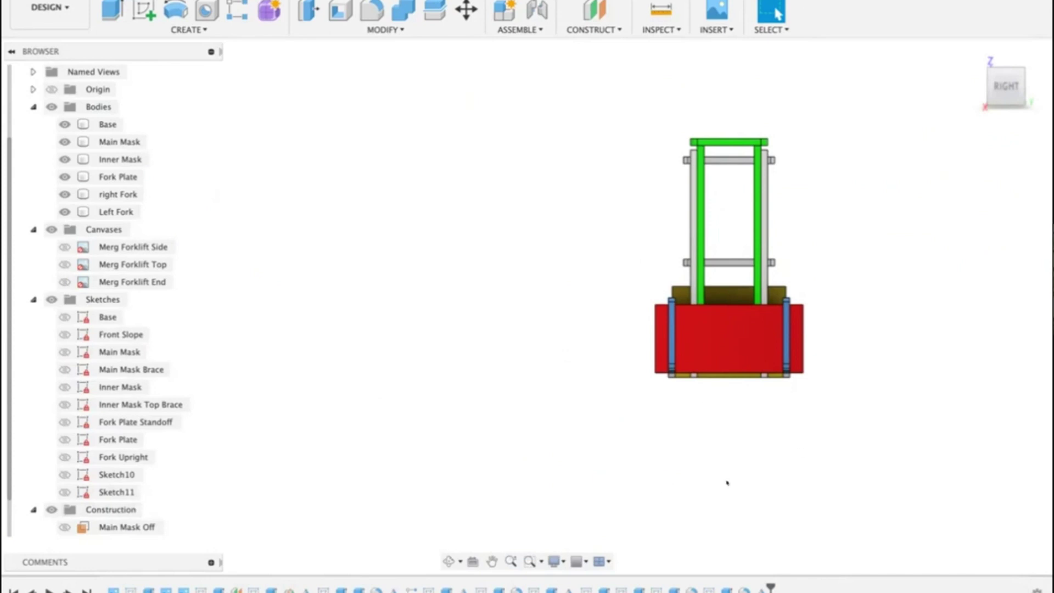
Step: Drag the timeline marker back past the mirror and fork extrude to the Fork Upright sketch
click(785, 332)
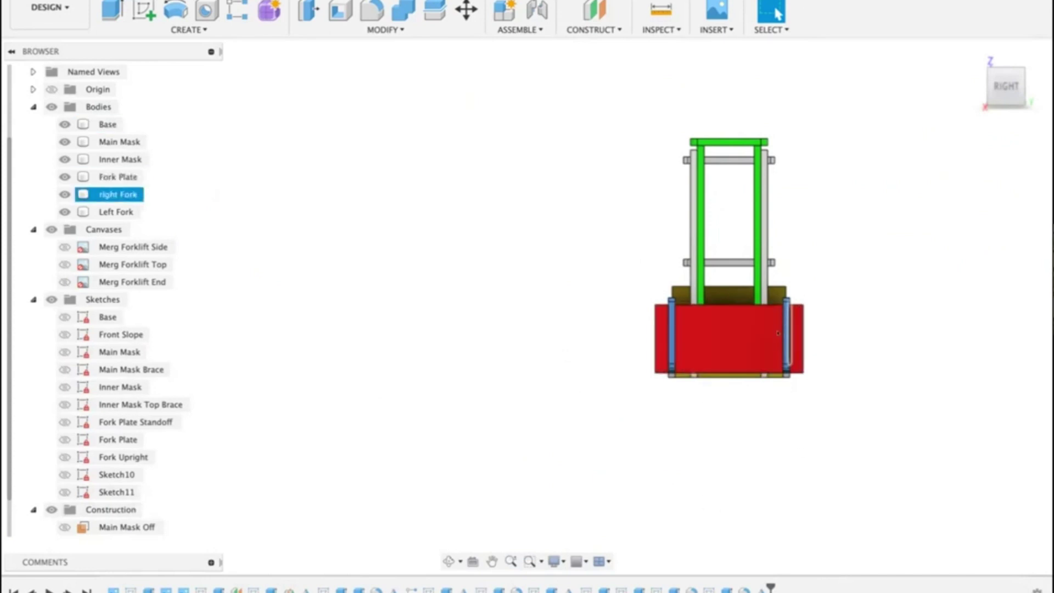
click(812, 508)
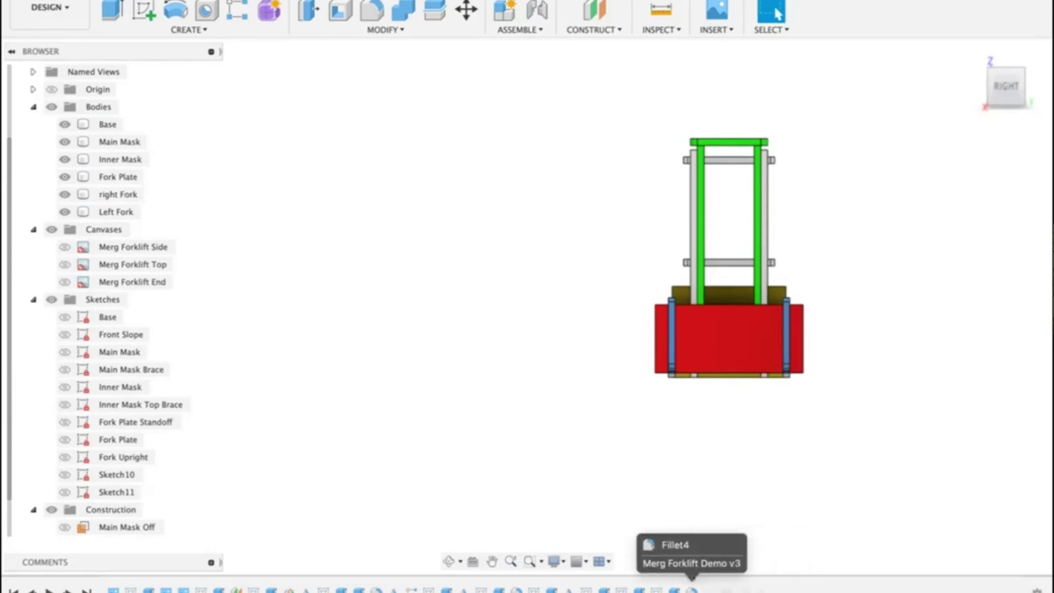
drag(645, 584, 645, 579)
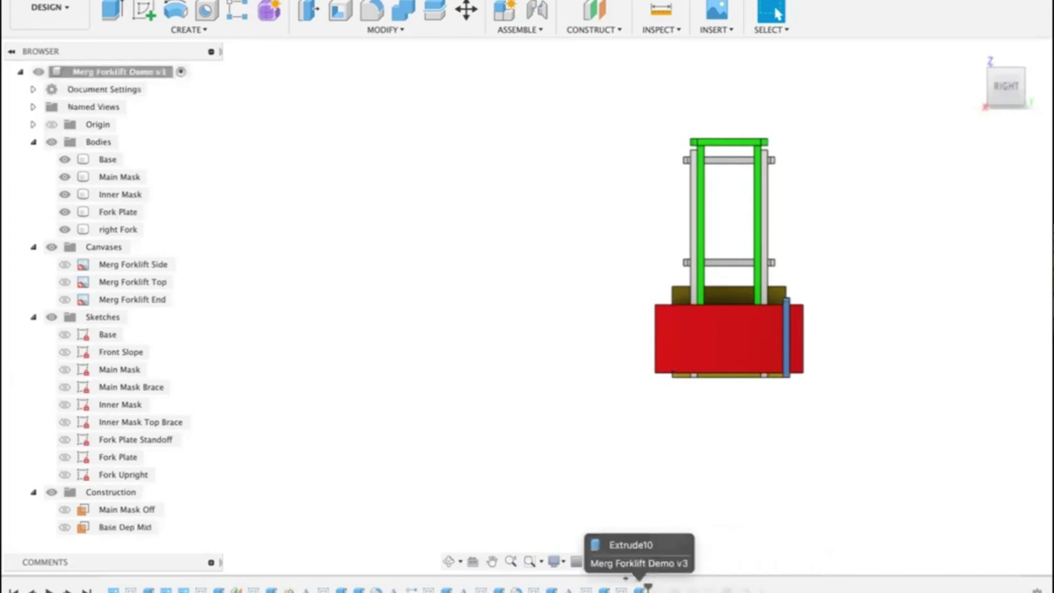
drag(639, 577, 613, 579)
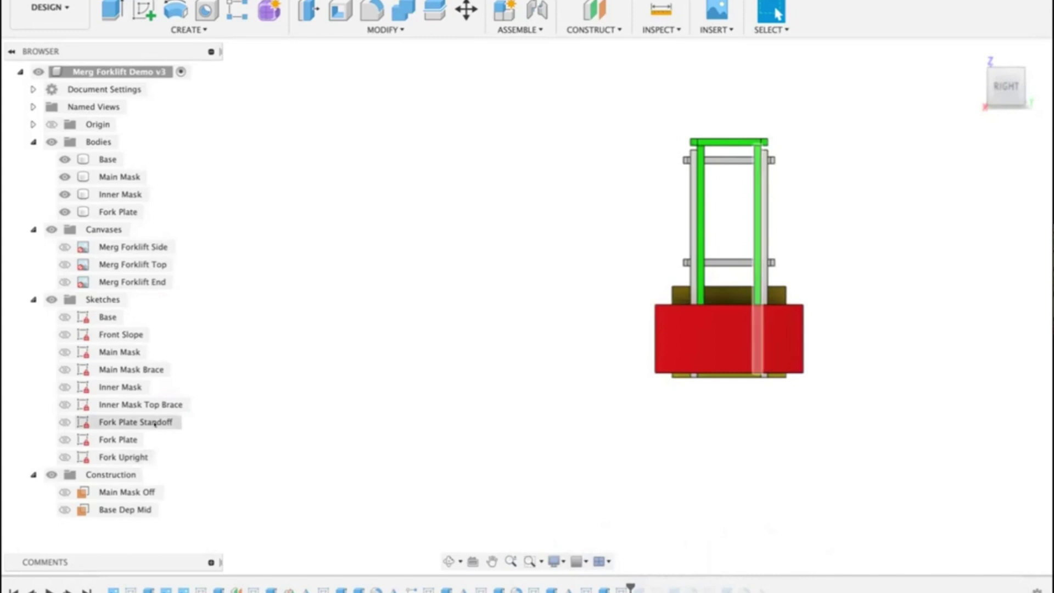
Step: Reopen the Fork Upright sketch and delete its 5.80 mm offset dimension
right_click(621, 588)
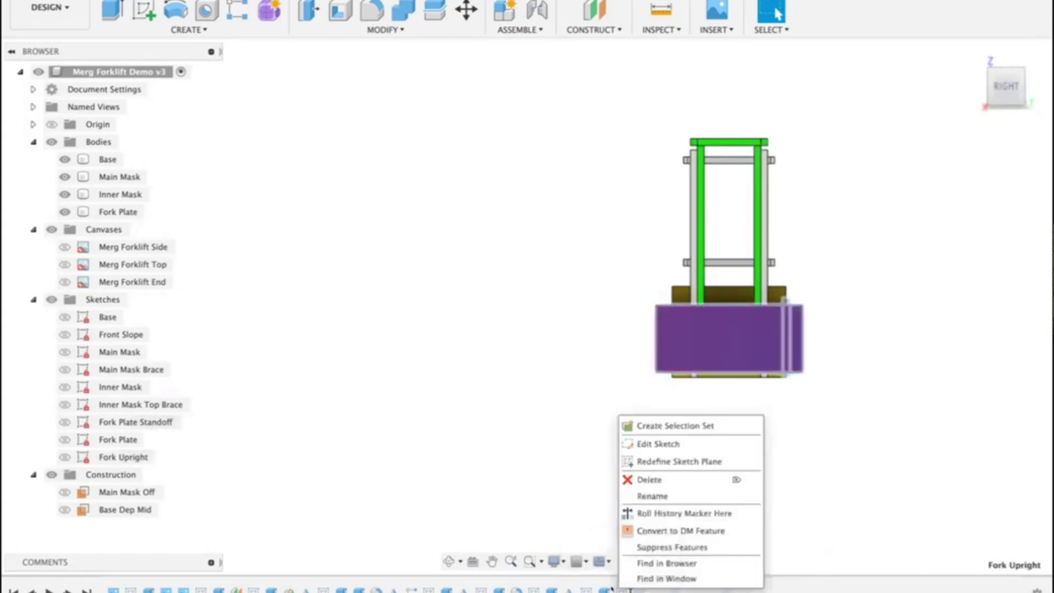
click(646, 442)
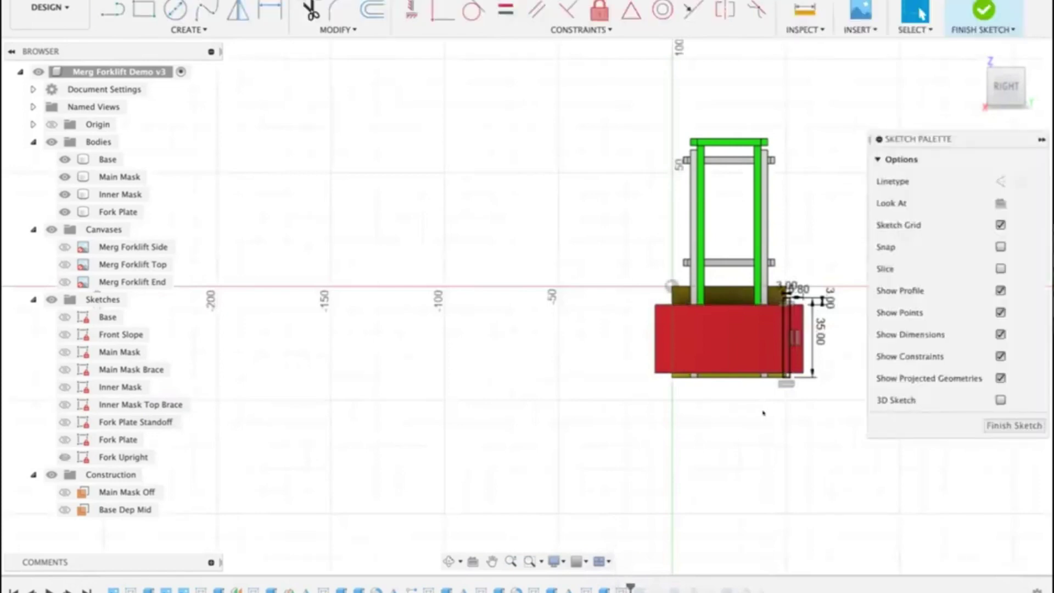
scroll(763, 413, up, 6)
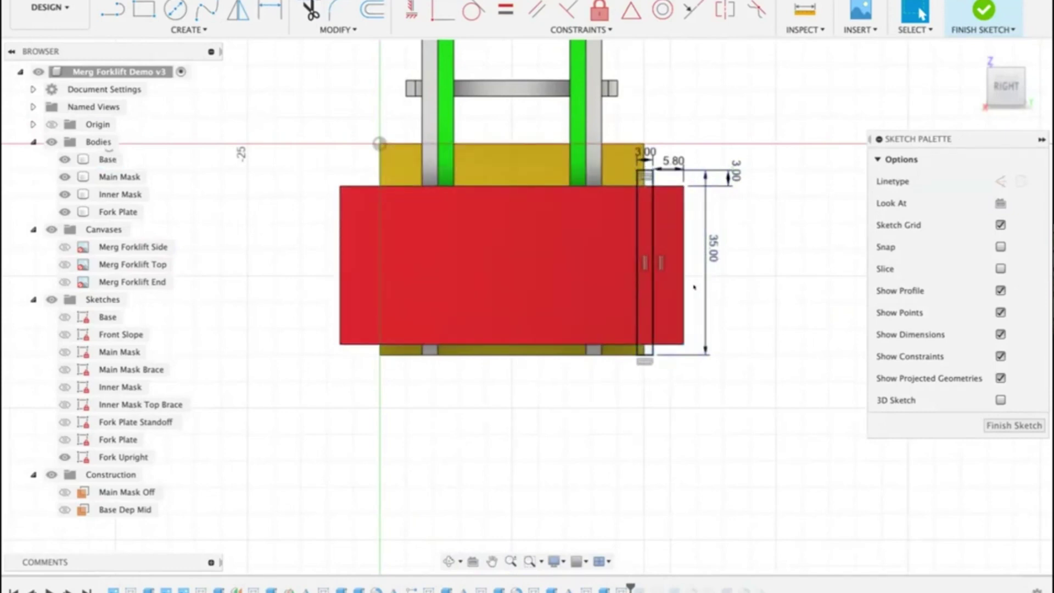
click(674, 160)
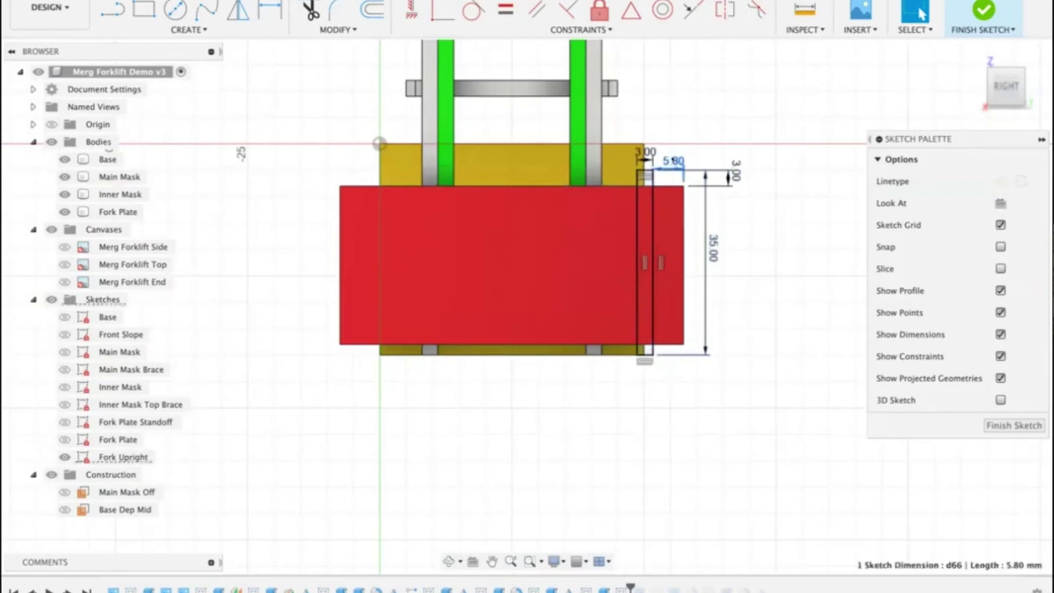
key(Delete)
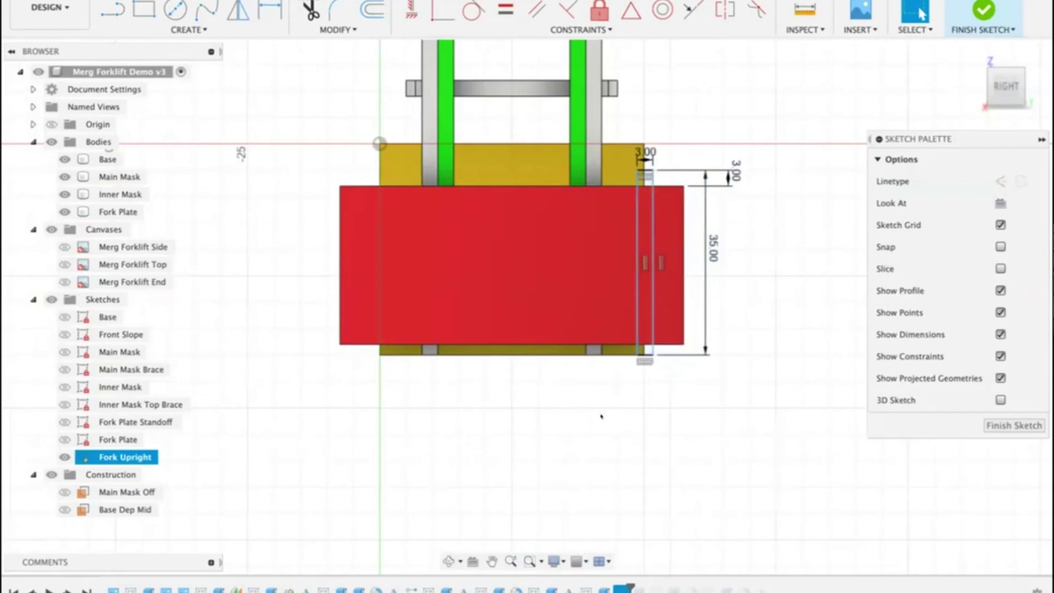
Step: Draw a vertical construction line inside the red block
key(l)
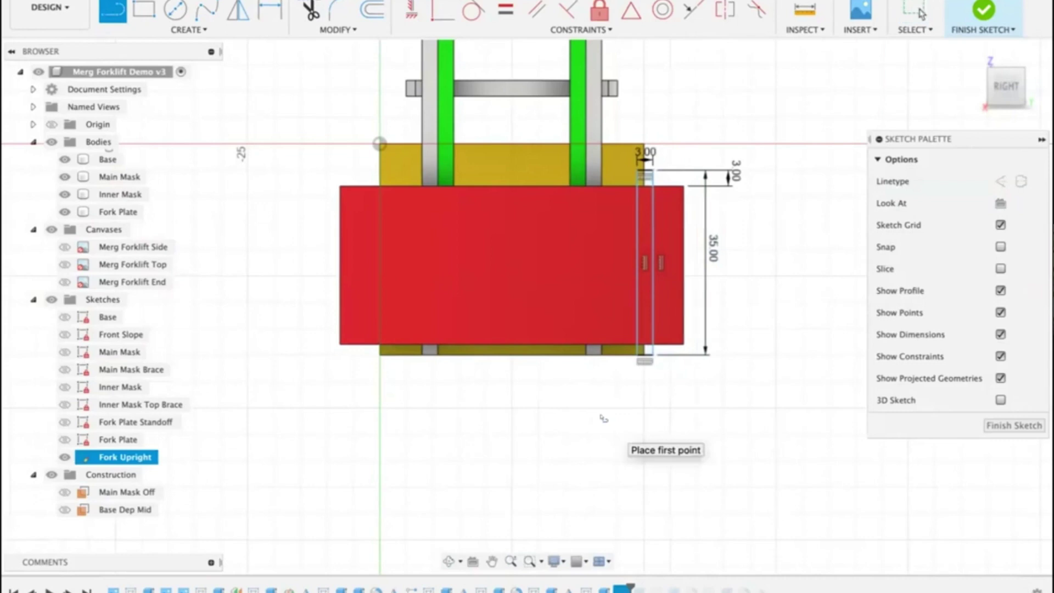
key(x)
click(536, 212)
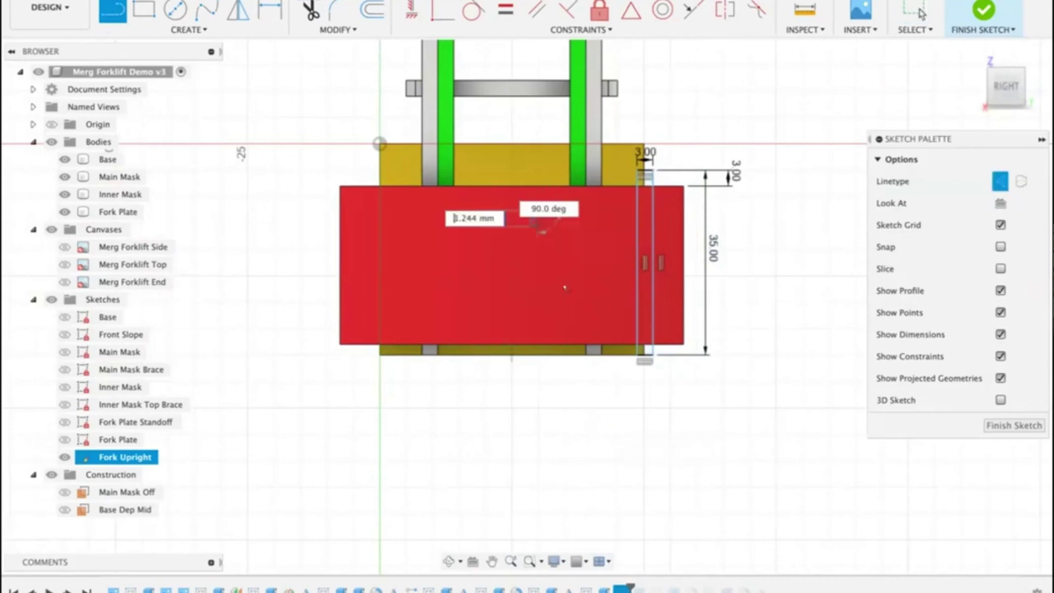
click(538, 328)
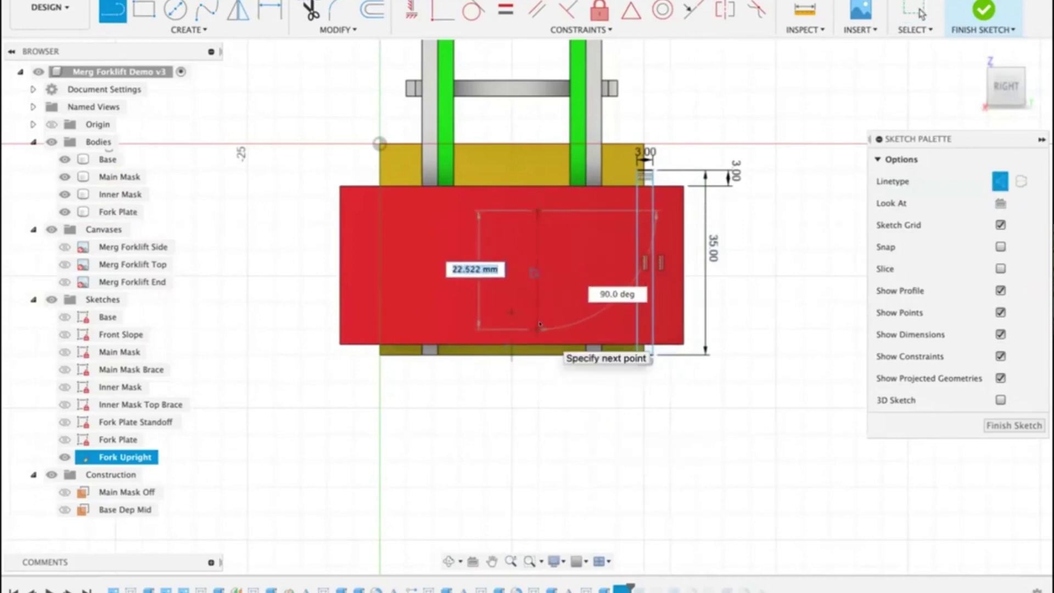
key(Escape)
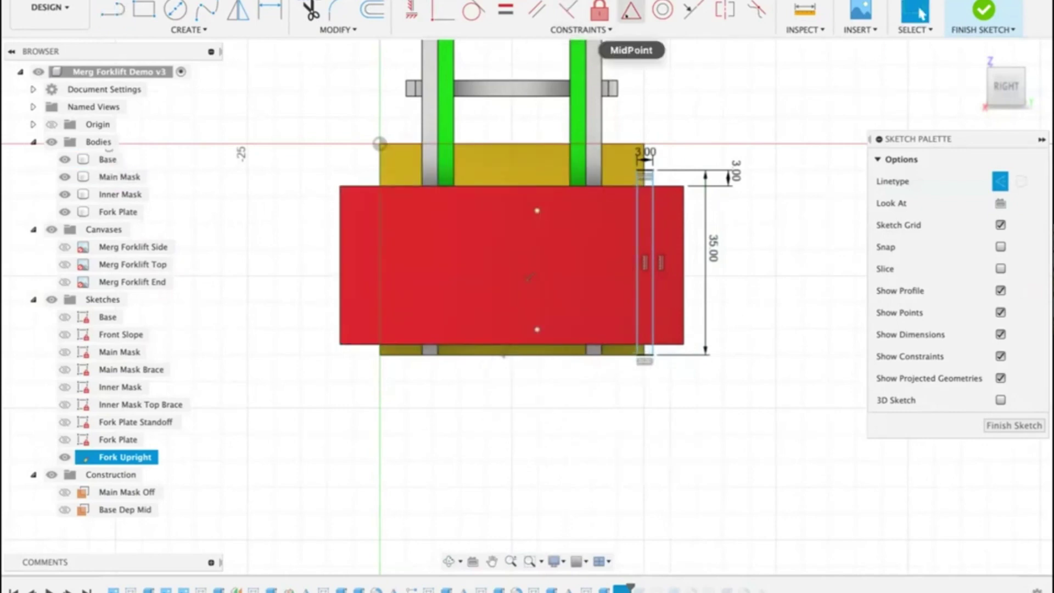
Step: Constrain the line's lower end to the bottom edge midpoint and its top end to the top edge
click(630, 10)
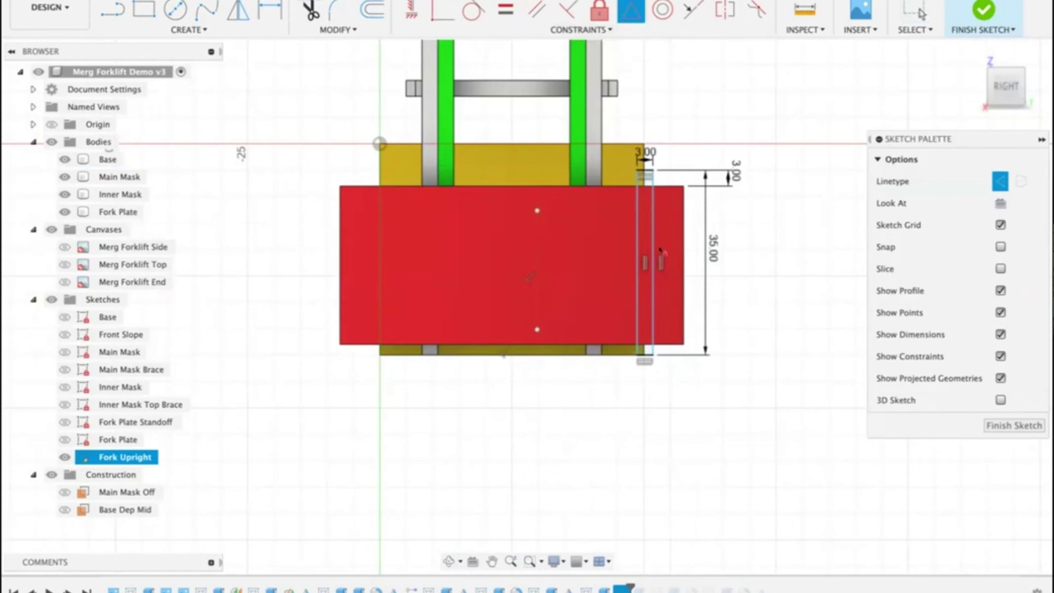
click(531, 326)
click(530, 343)
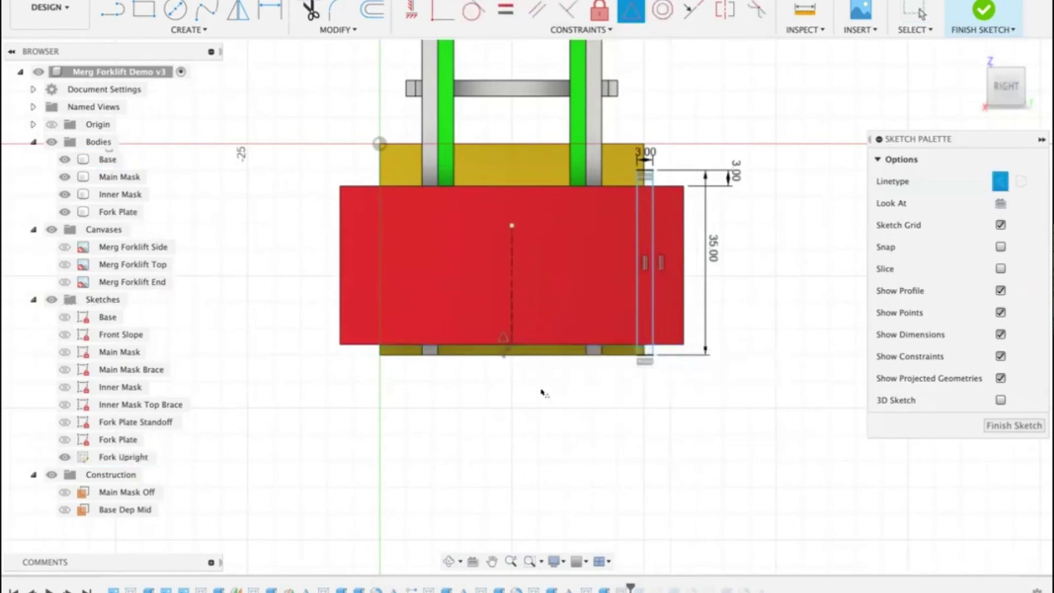
click(442, 10)
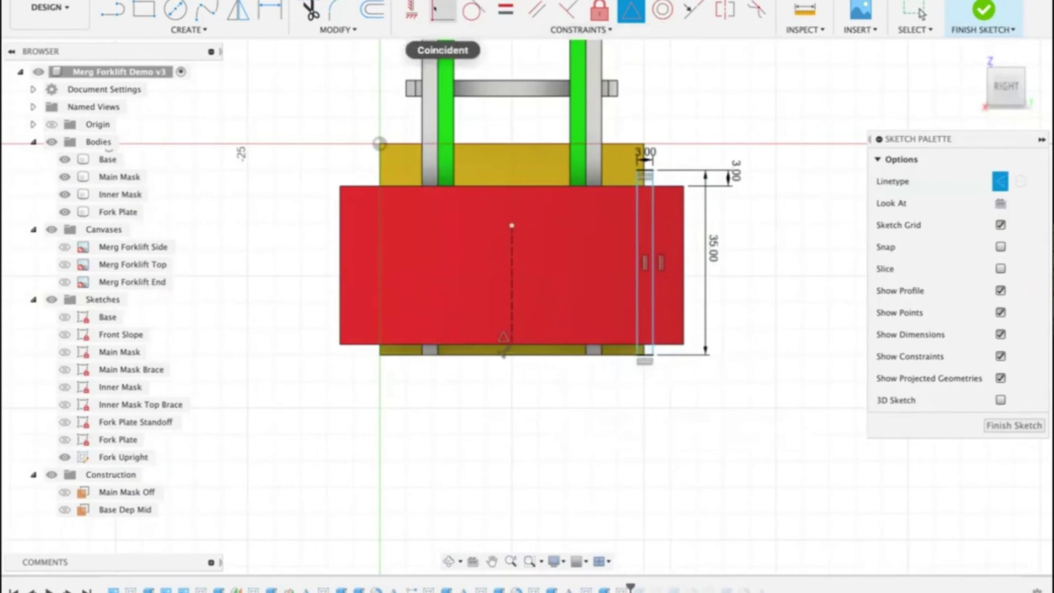
click(511, 225)
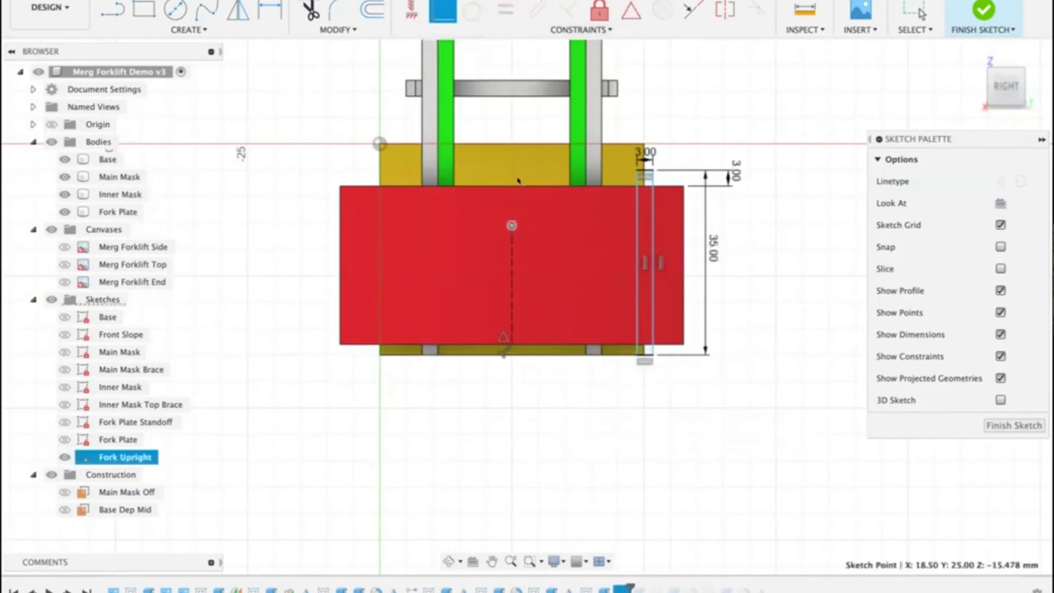
click(519, 186)
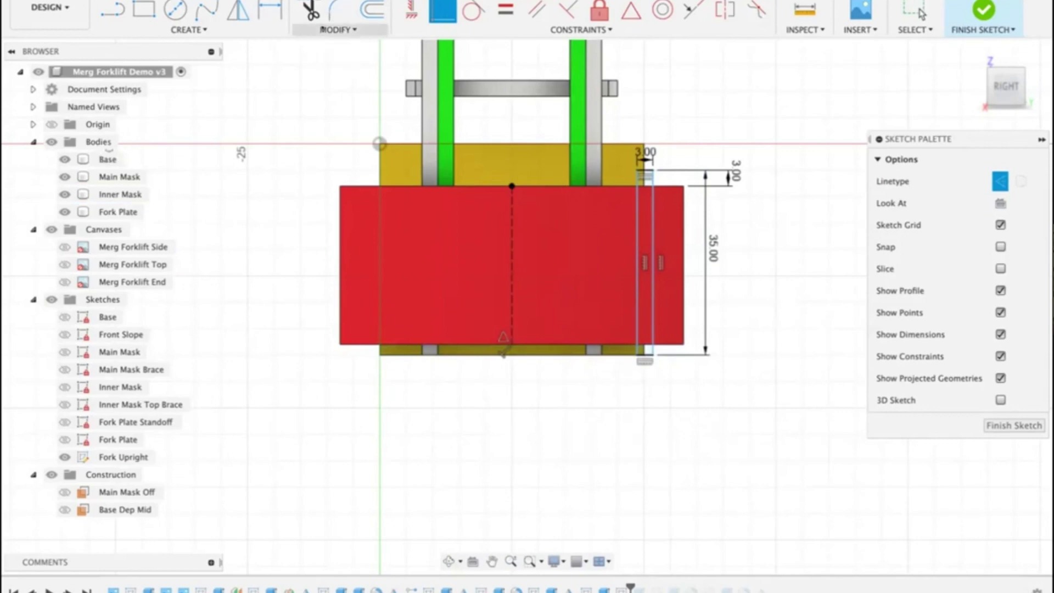
click(327, 28)
Step: Add a user parameter named ForkBladeDistance with expression 48 mm
click(329, 169)
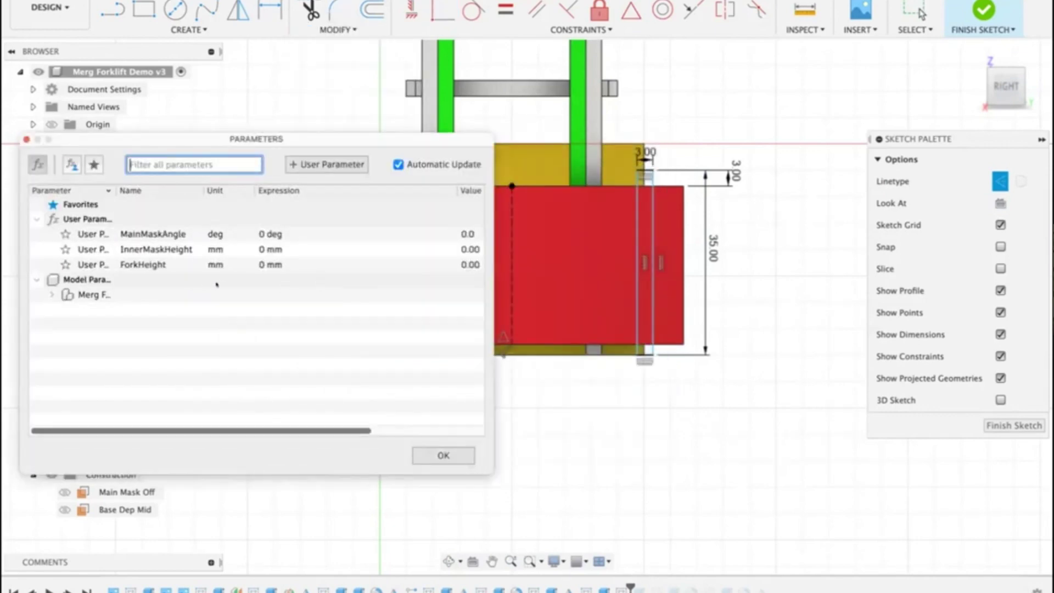
click(310, 163)
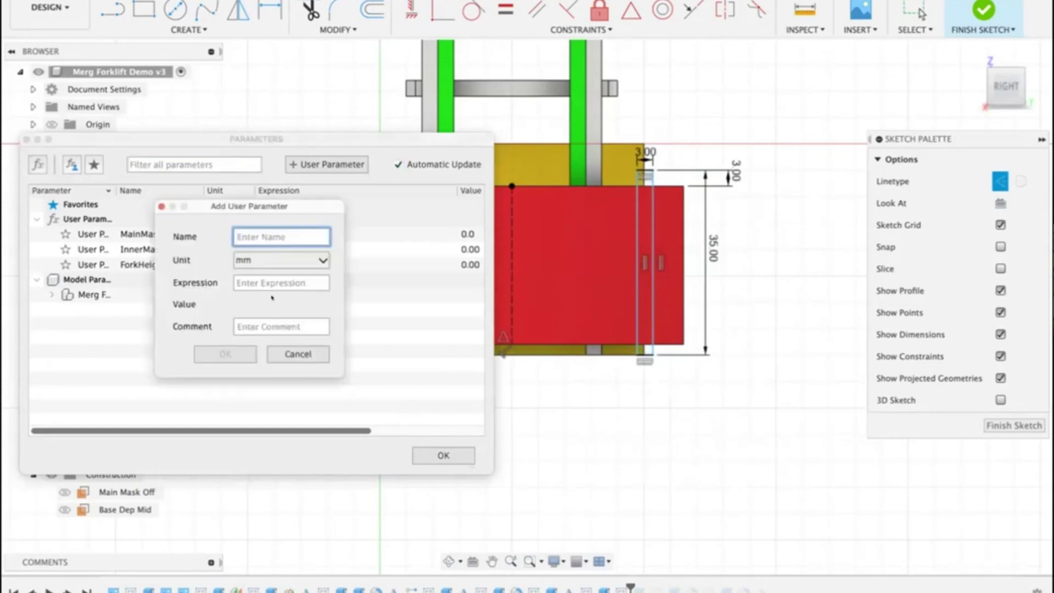
text(F)
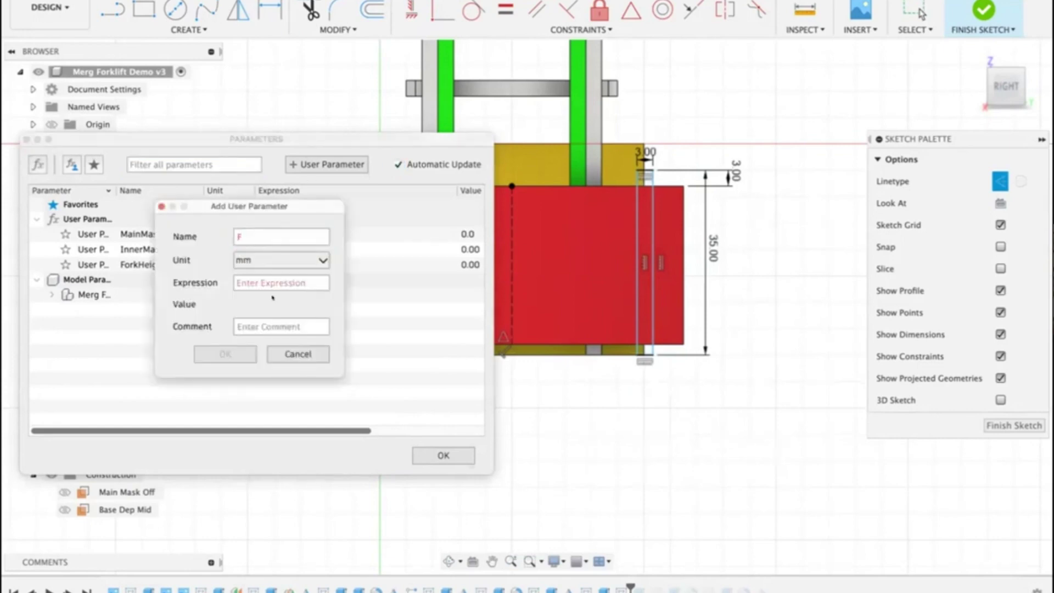
text(orkBladeDistance)
click(250, 283)
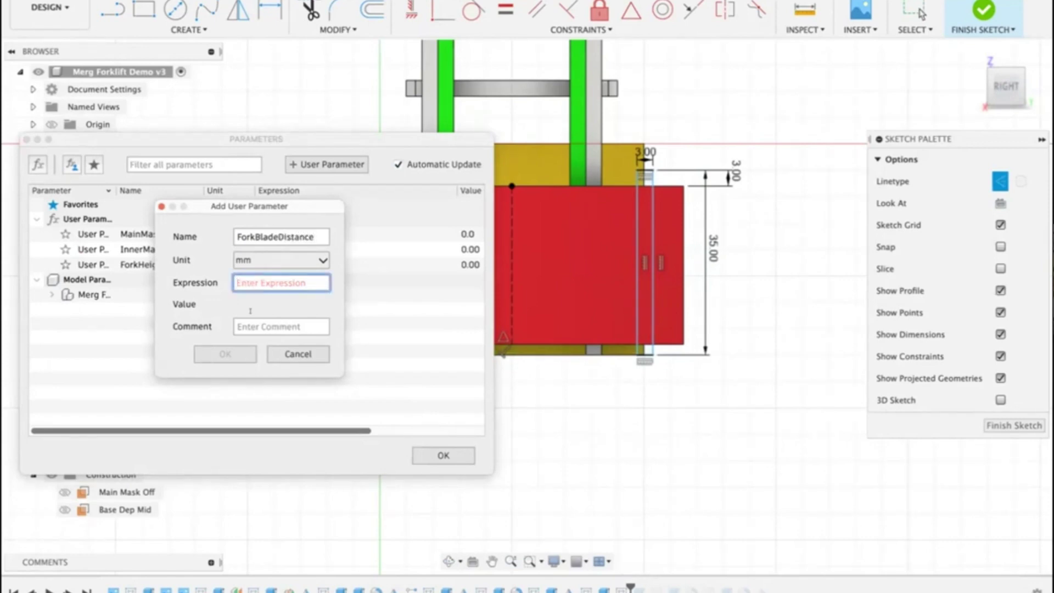
text(48)
click(229, 355)
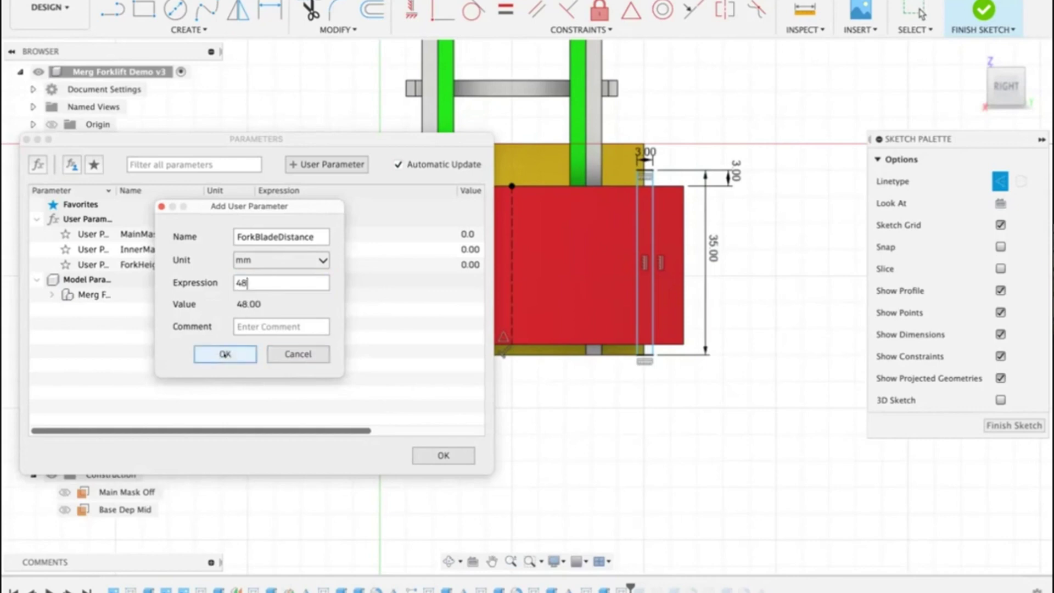
click(442, 455)
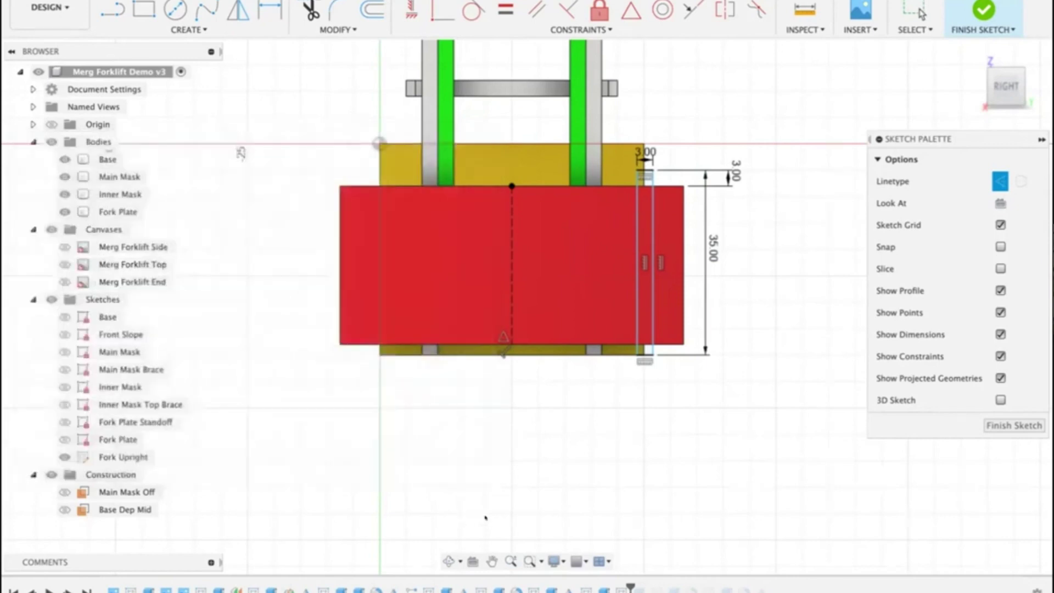
Step: Dimension the centre line to the upright as ForkBladeDistance/2
key(d)
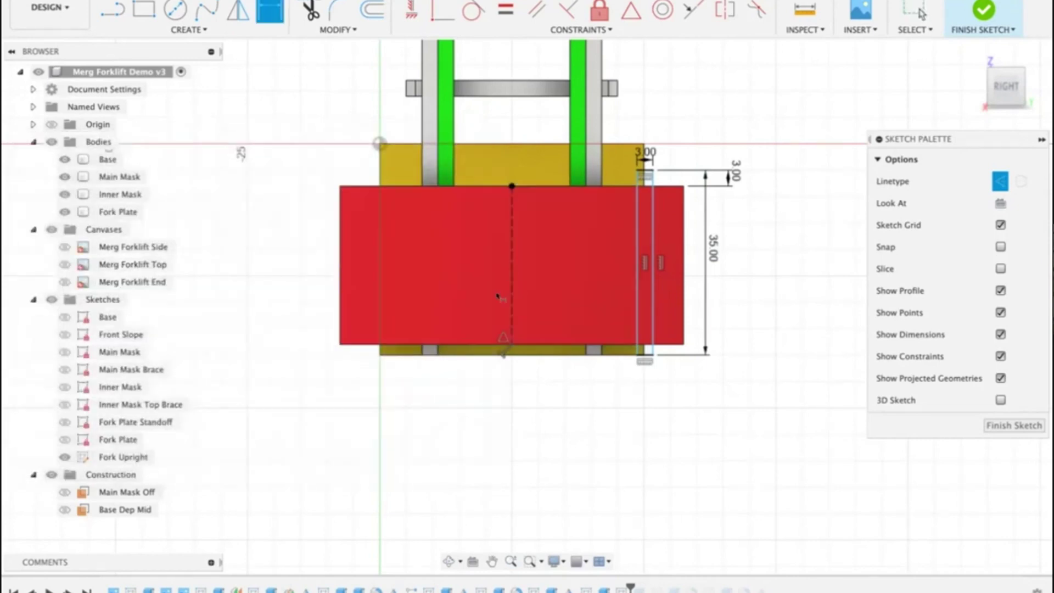
click(511, 299)
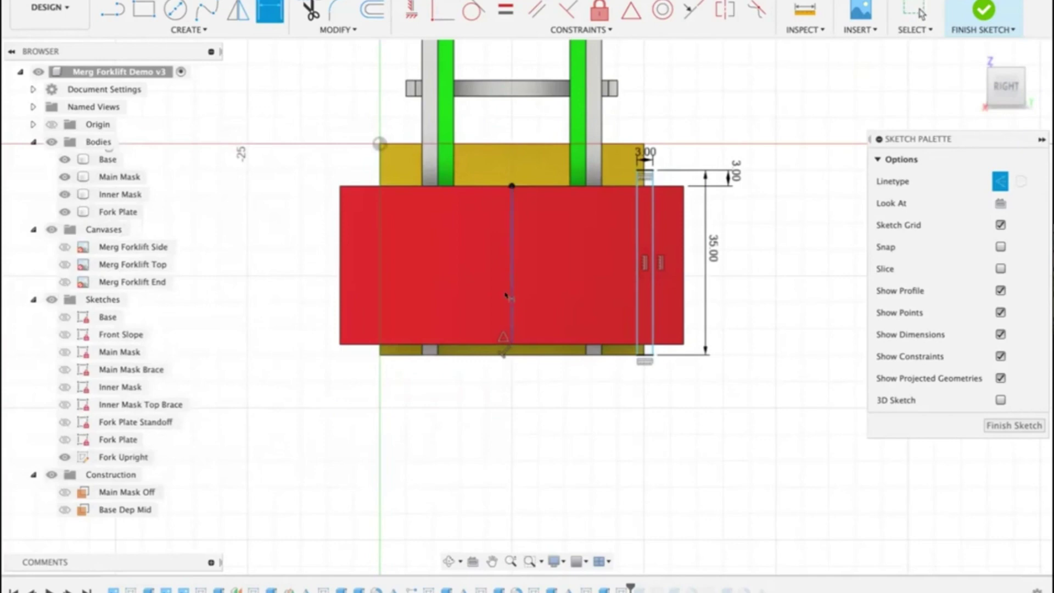
click(637, 307)
click(603, 417)
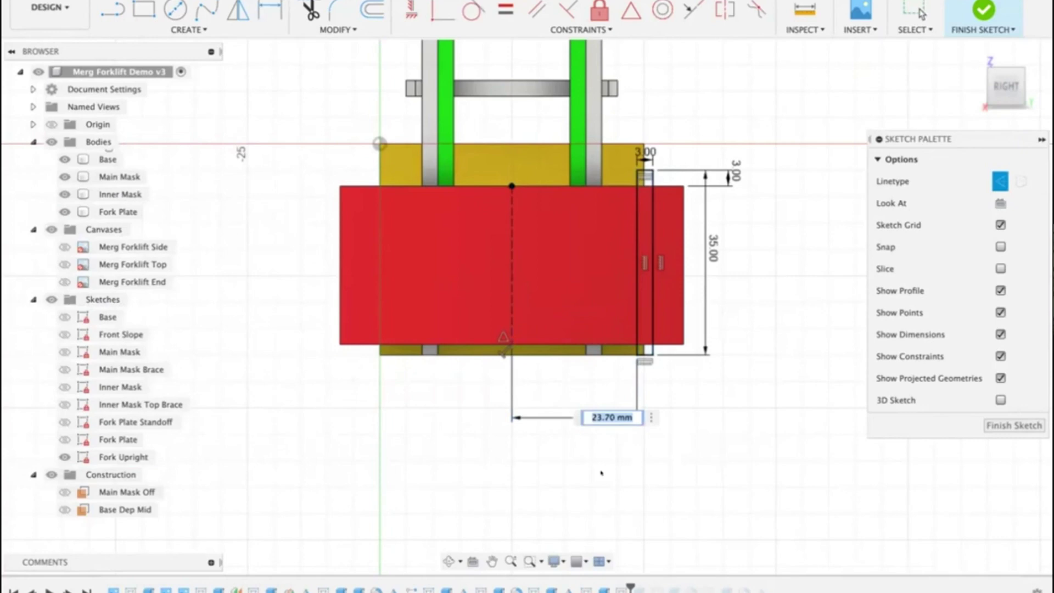
text(f)
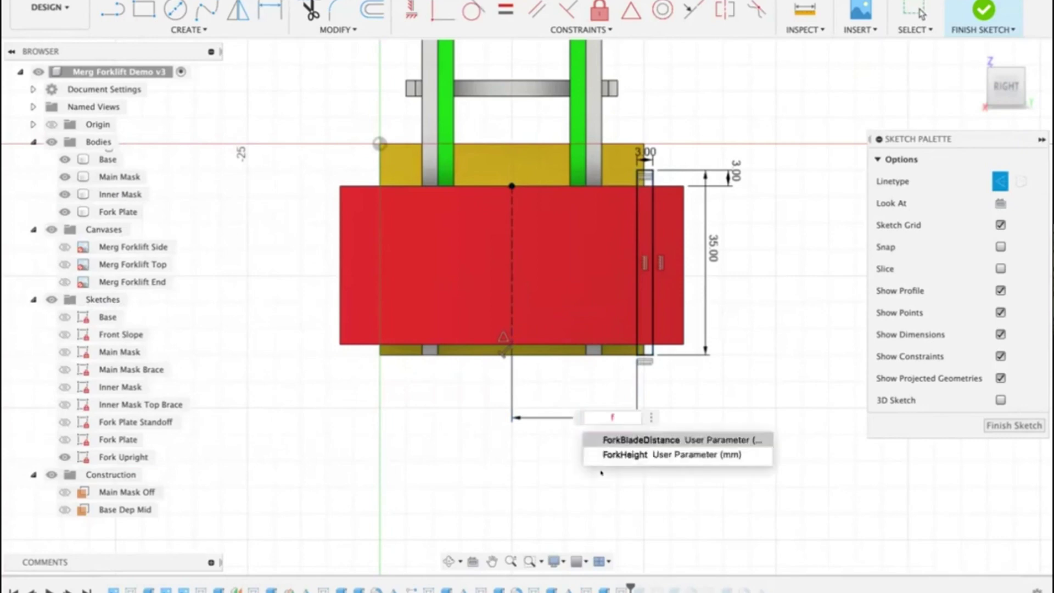
click(638, 439)
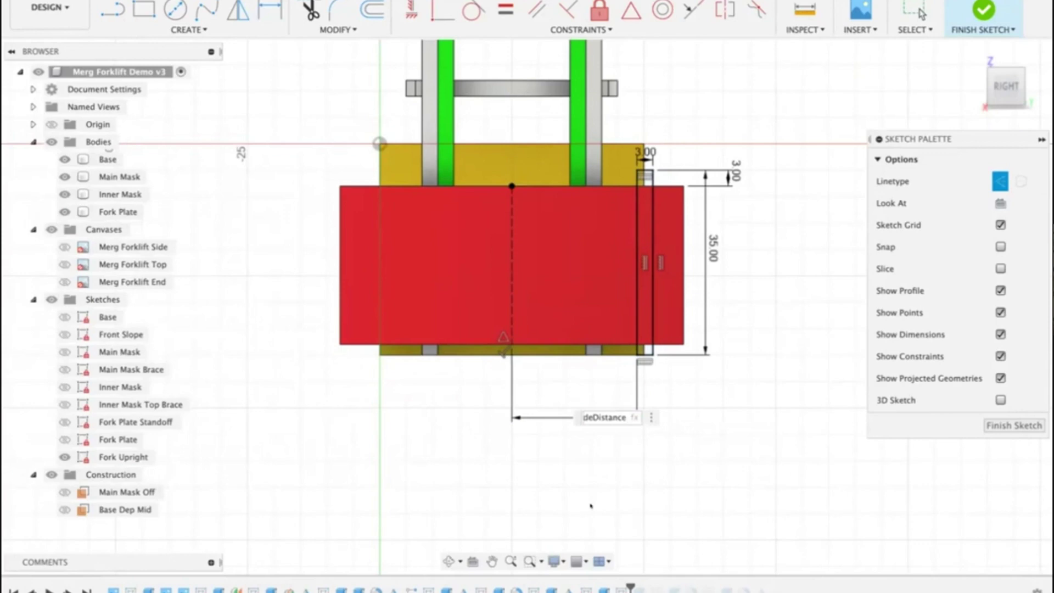
text(/2)
key(Return)
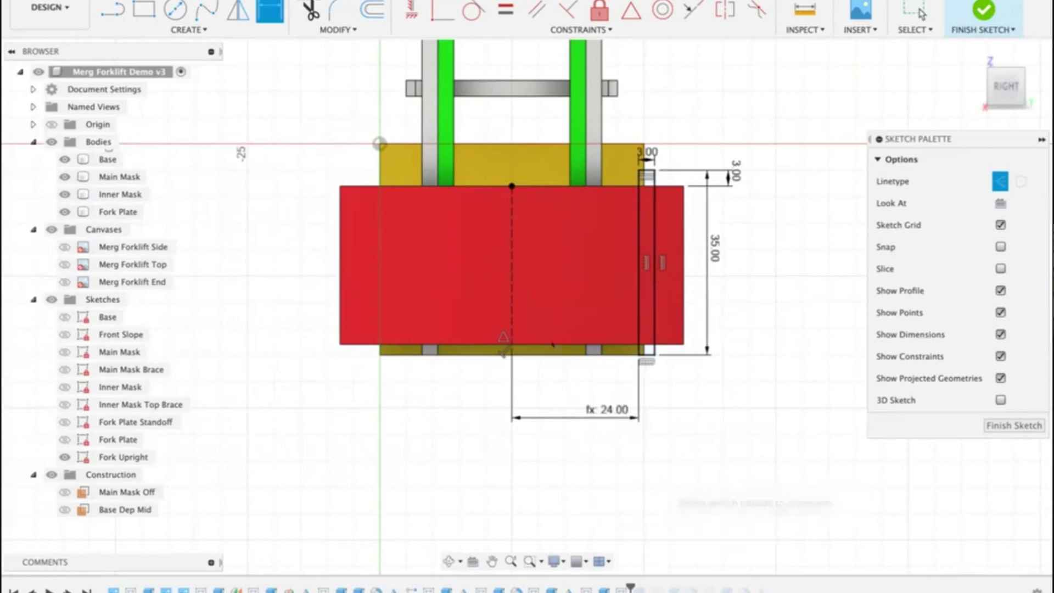
Step: Change ForkBladeDistance to 21 mm and finish the sketch
click(335, 30)
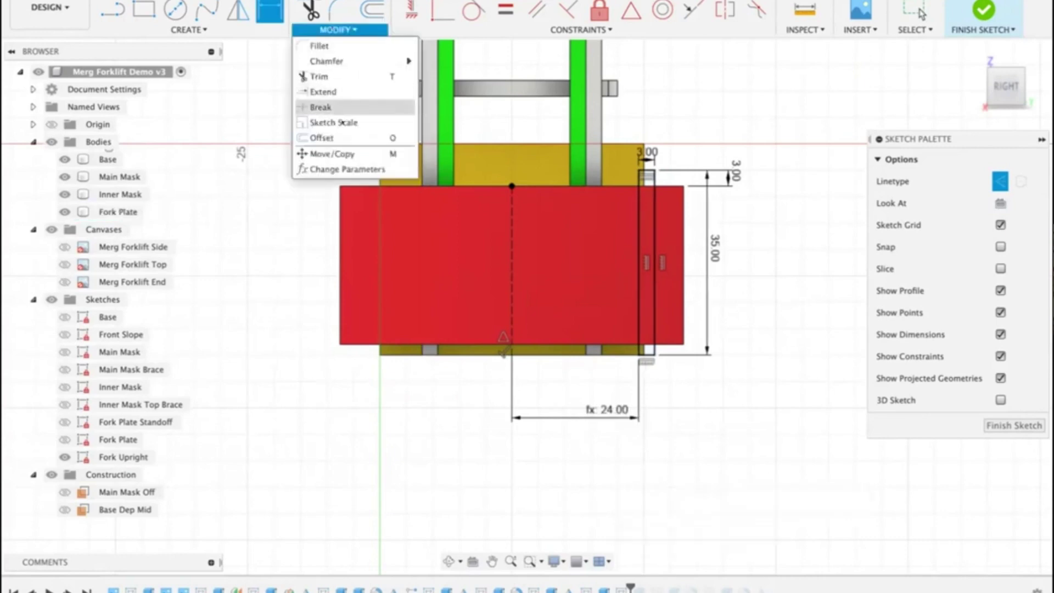
click(335, 169)
click(272, 280)
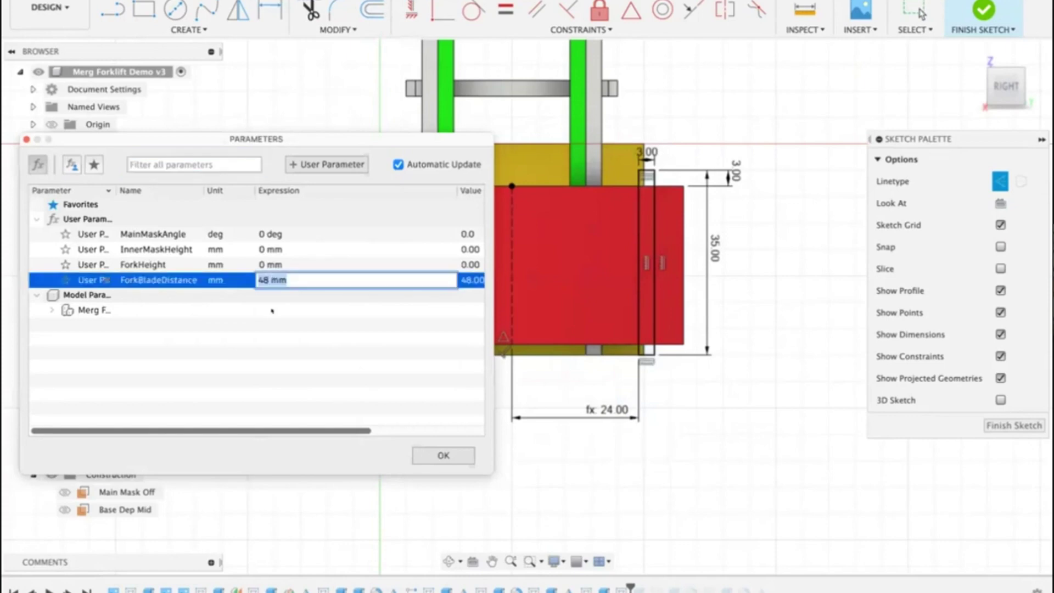
text(21)
click(425, 458)
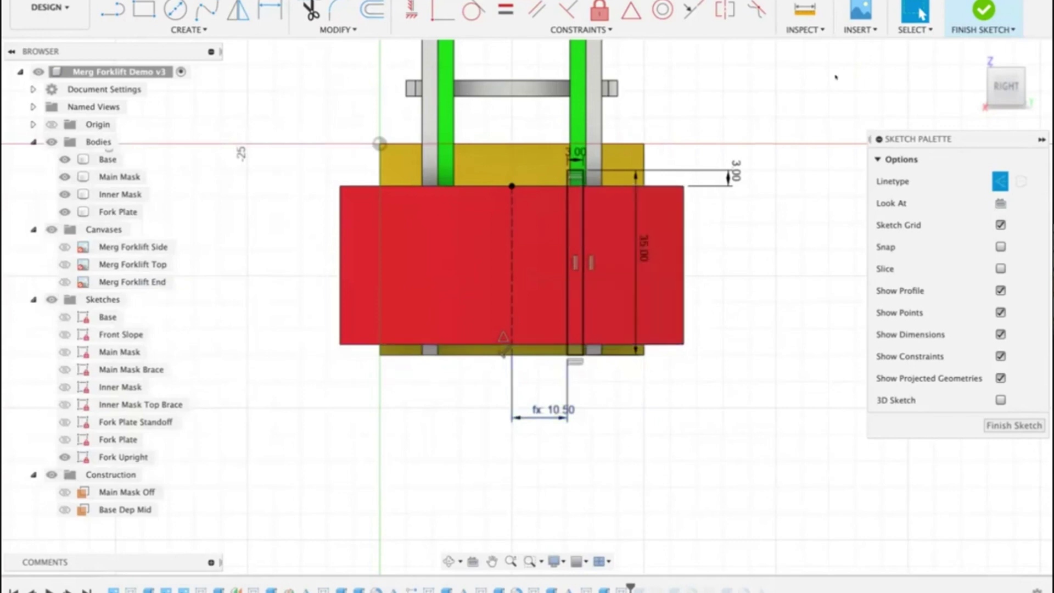
click(982, 17)
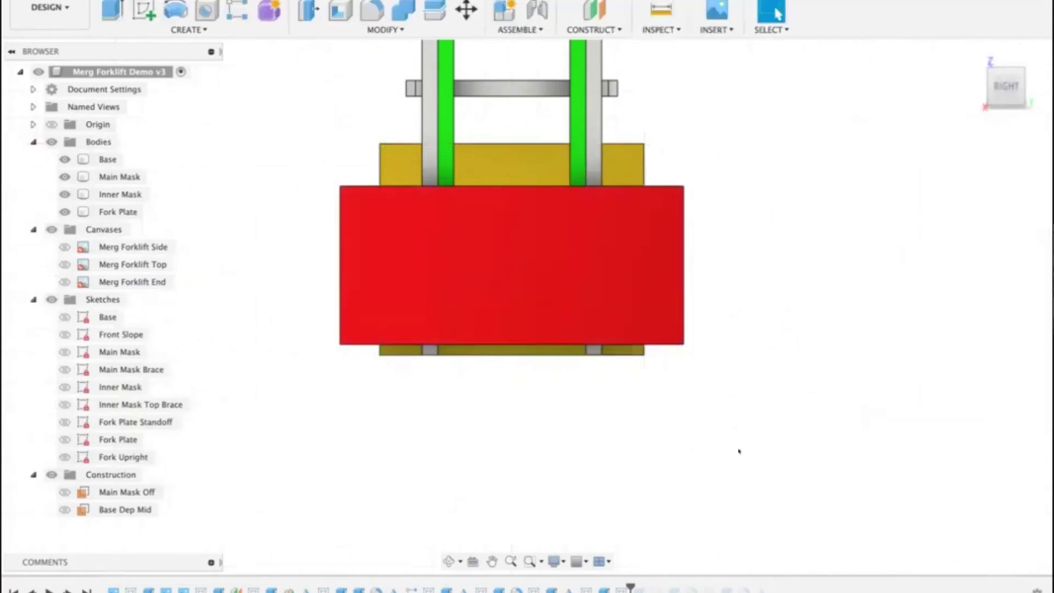
Step: Roll the timeline forward to show the forks and orbit into a perspective view
drag(629, 585, 771, 586)
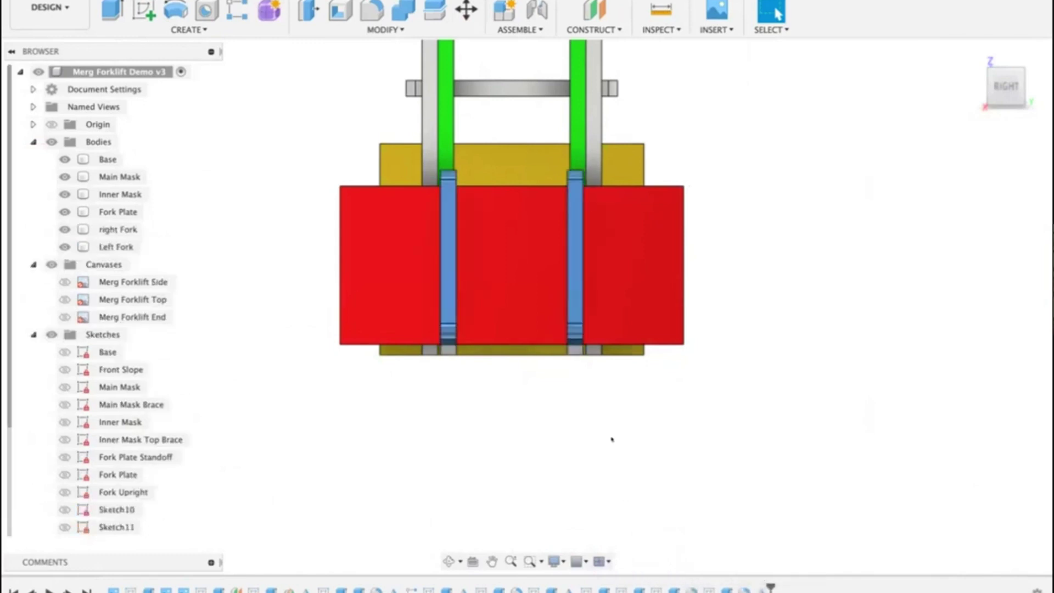
shift+middle_drag(612, 439, 647, 426)
click(322, 227)
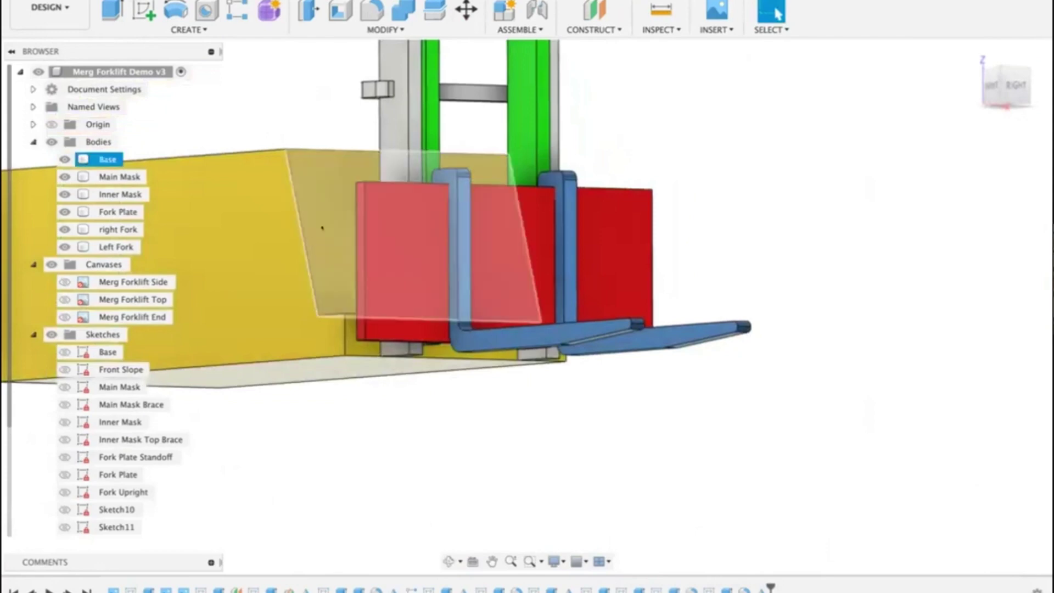
click(356, 53)
Step: Set ForkBladeDistance to 48 mm and return to the home isometric view
click(383, 30)
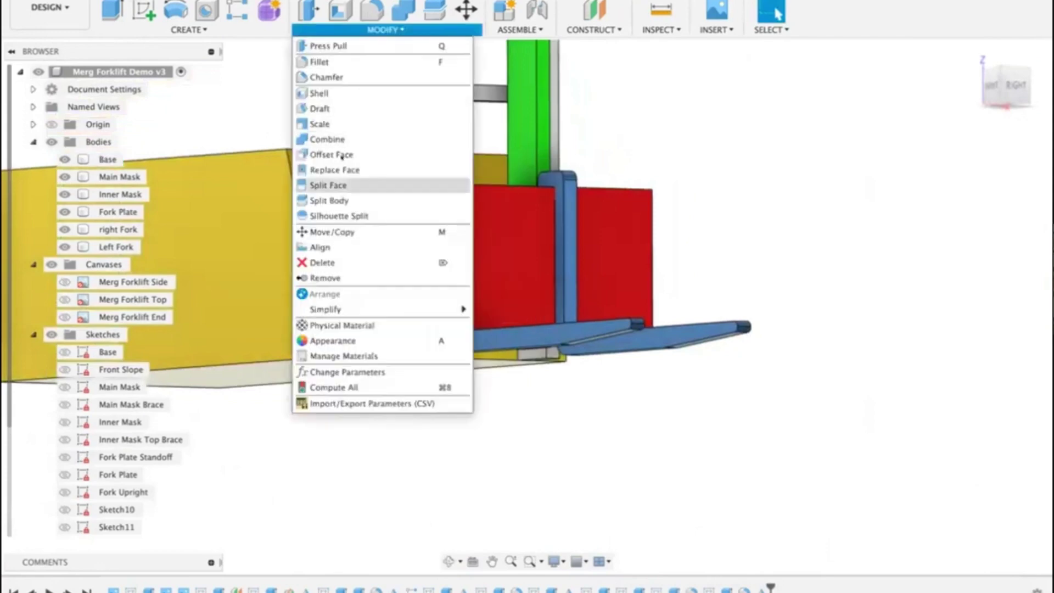
click(345, 372)
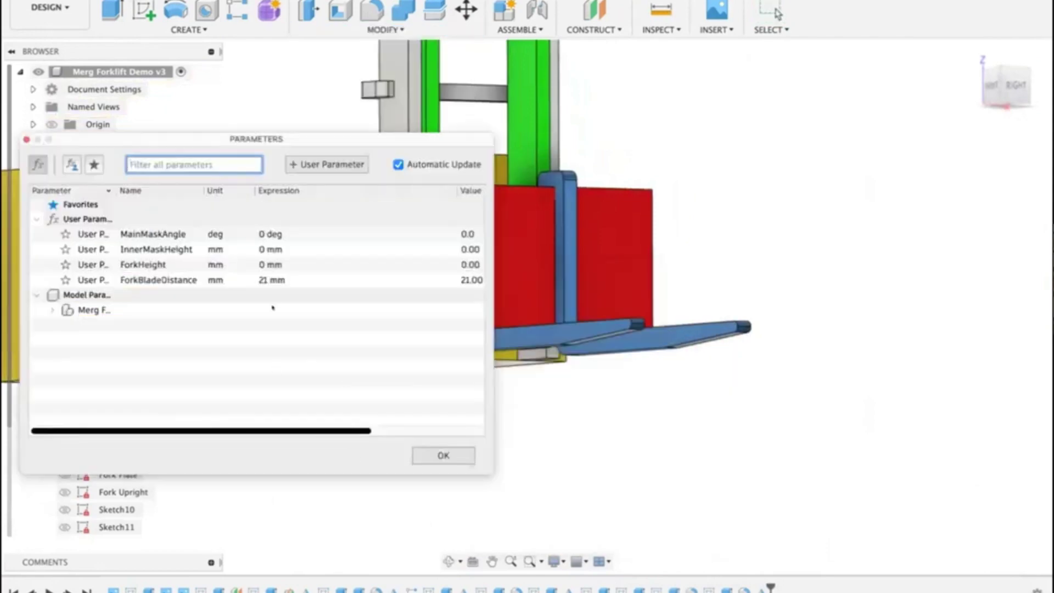
click(107, 280)
text(48)
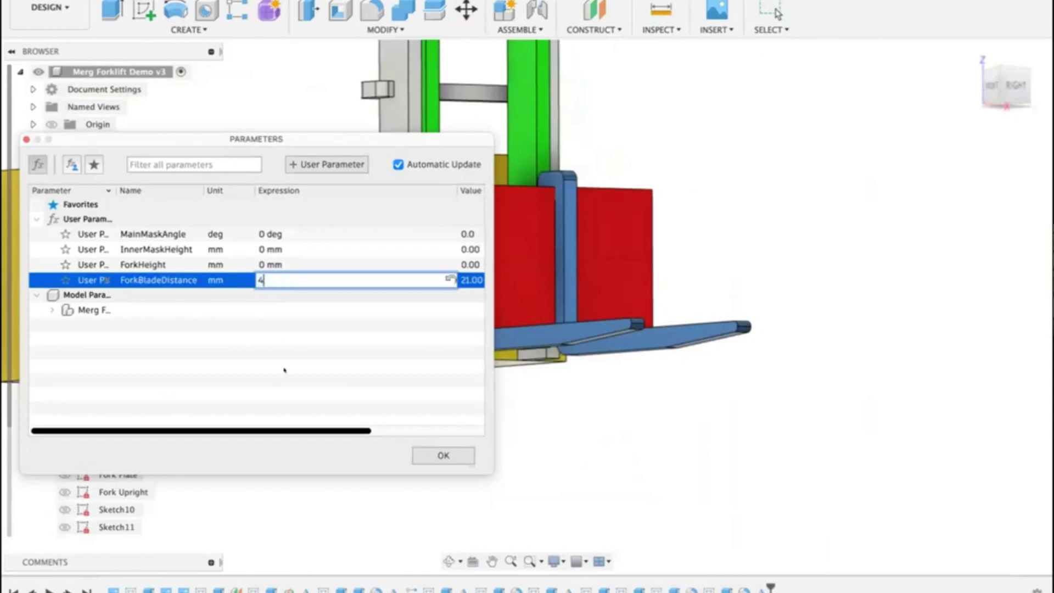
click(435, 452)
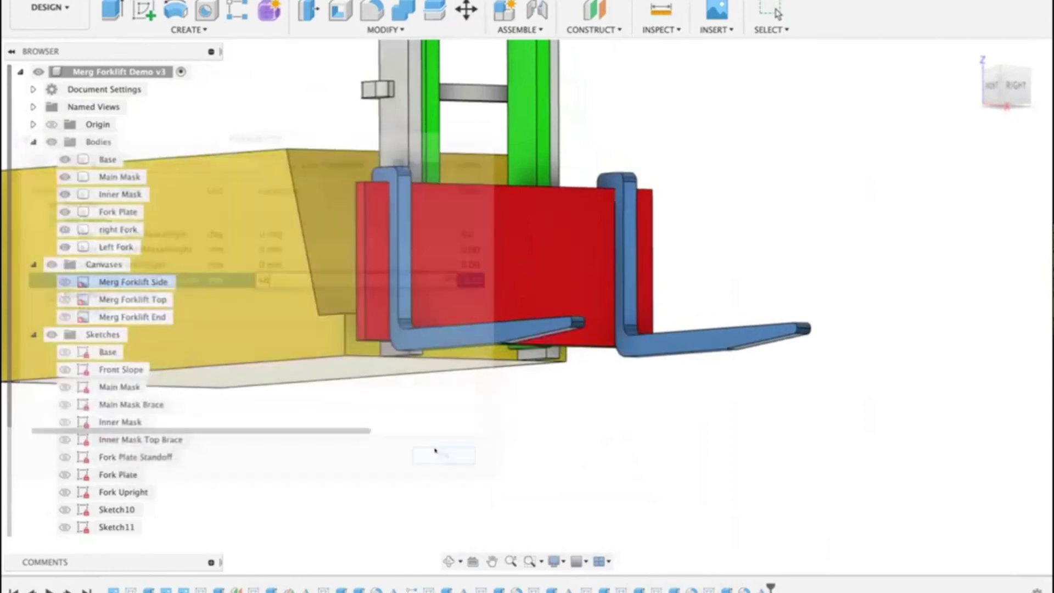
scroll(649, 428, down, 5)
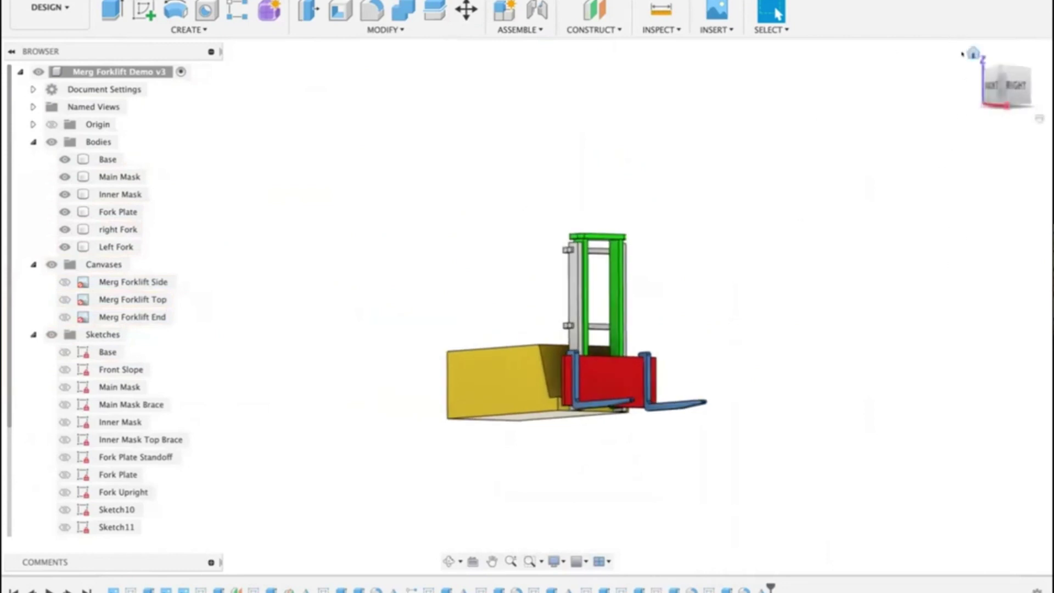
click(969, 53)
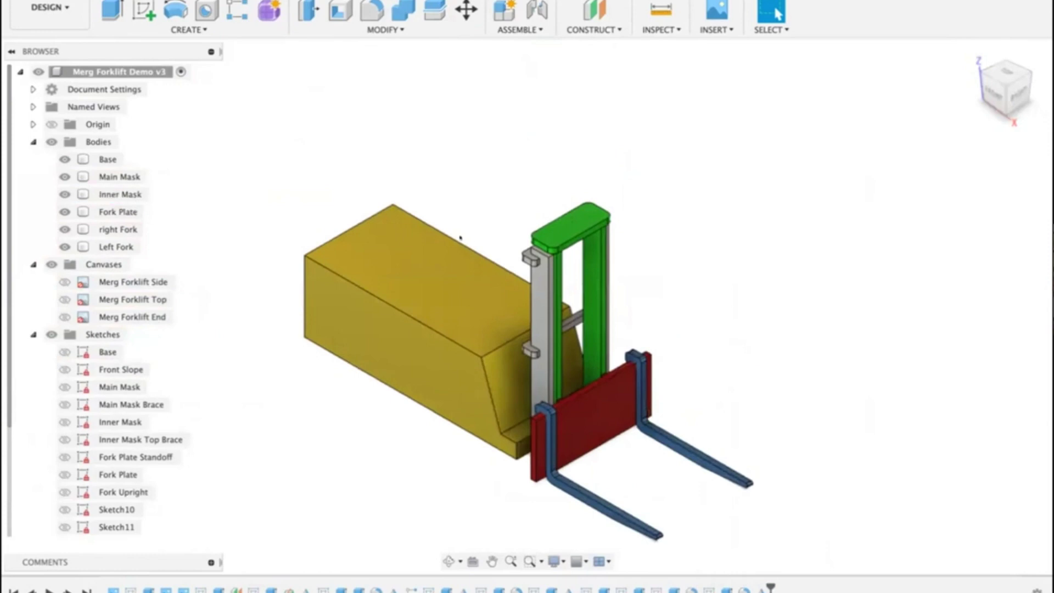
click(384, 29)
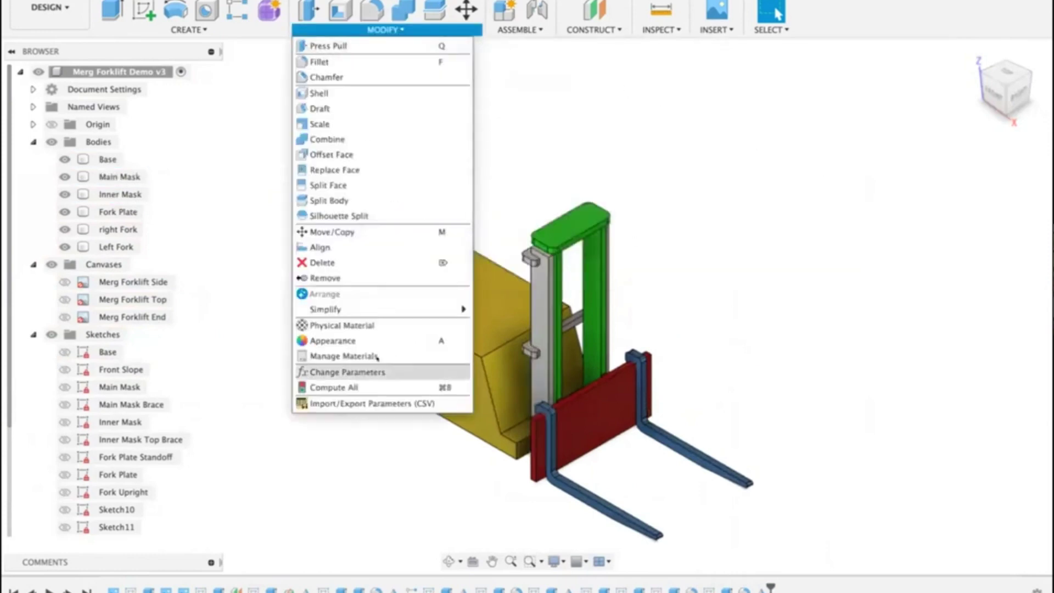
Step: Set MainMaskAngle to 5 deg and InnerMaskHeight to 67 mm
click(369, 371)
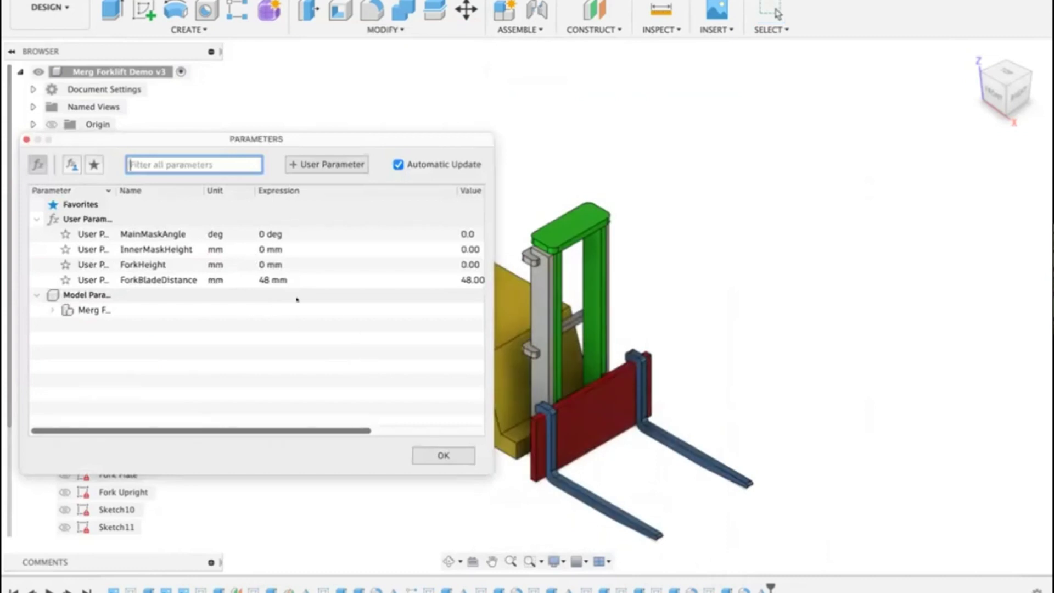
key(Tab)
text(5)
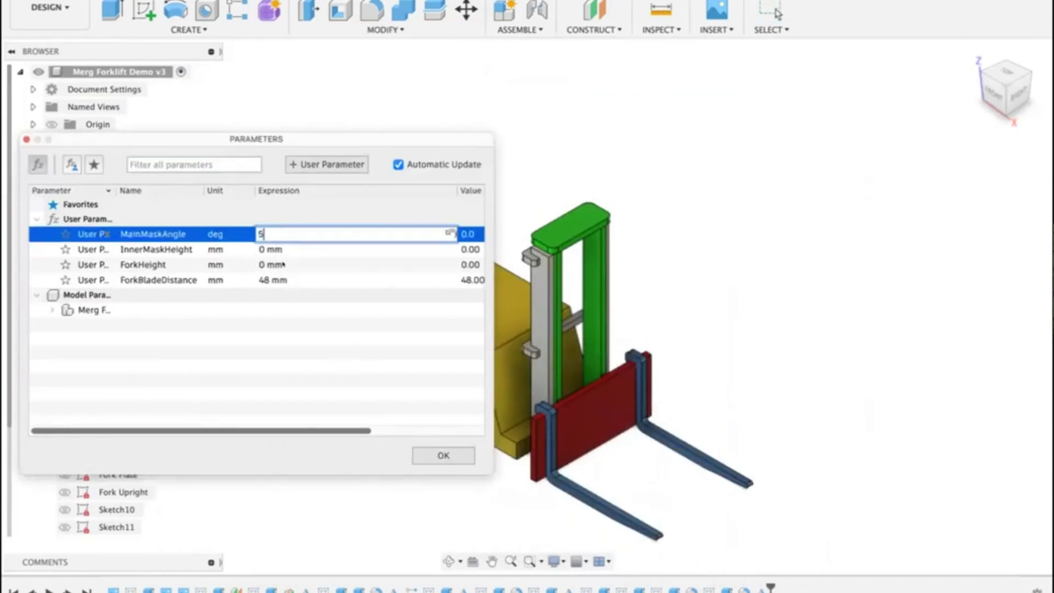
click(274, 309)
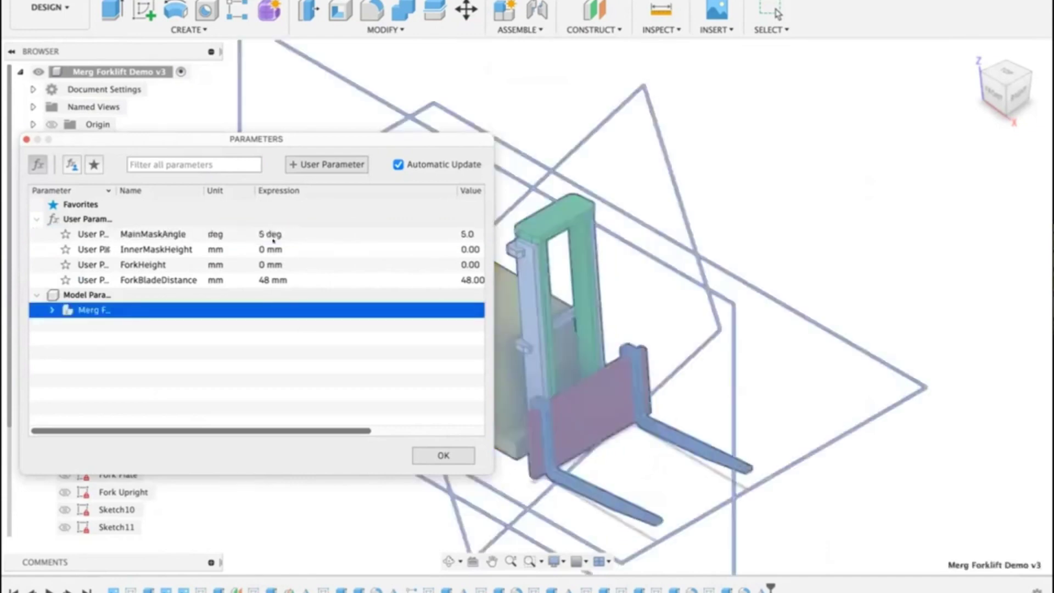
click(273, 248)
text(67)
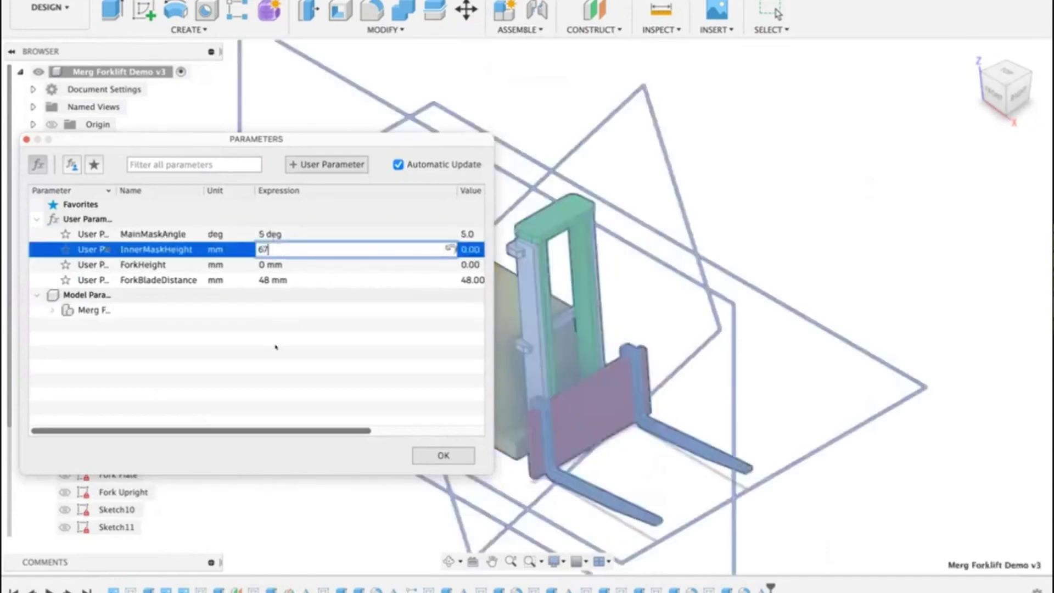
key(Return)
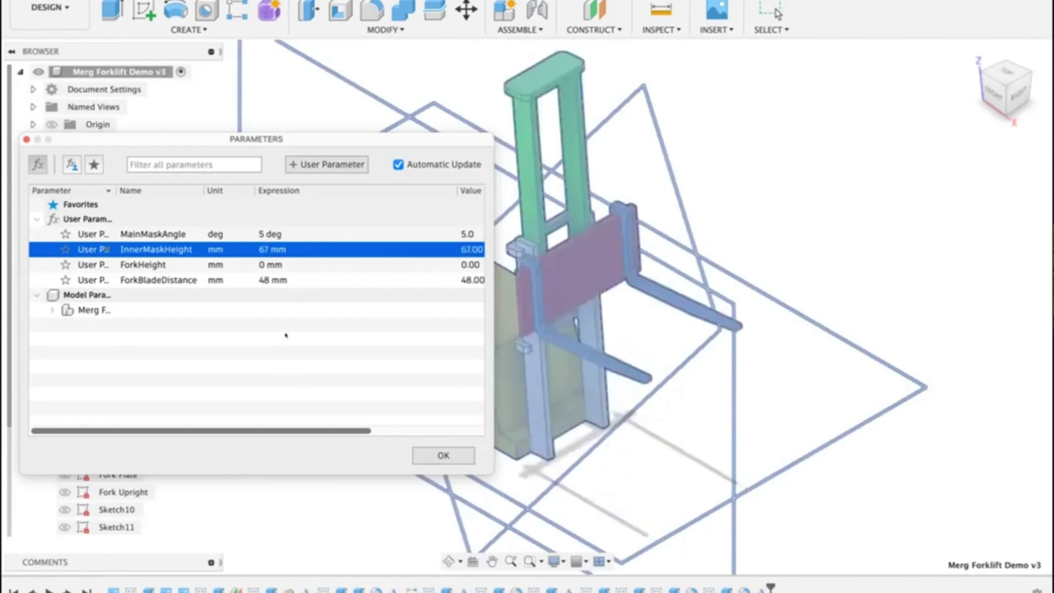
Step: Set ForkHeight to 45 mm and ForkBladeDistance to 23 mm
click(269, 264)
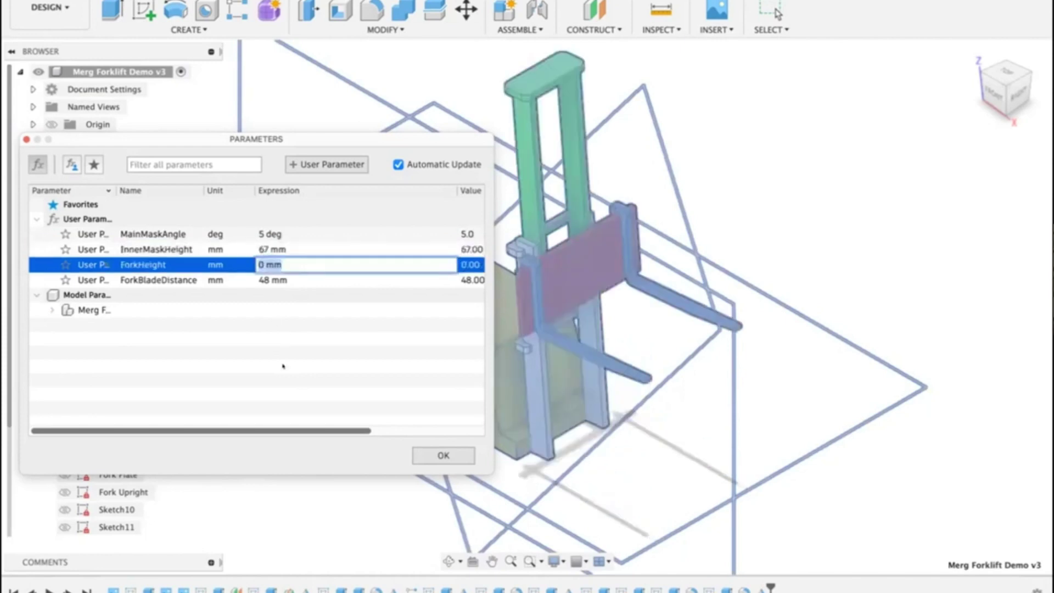
text(45)
key(Return)
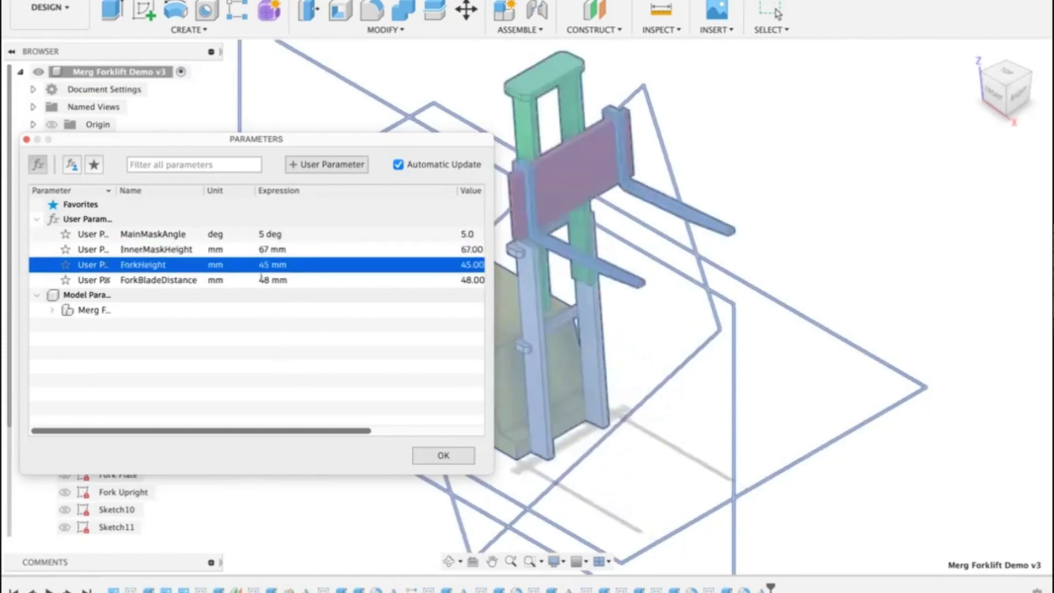
key(Tab)
text(23)
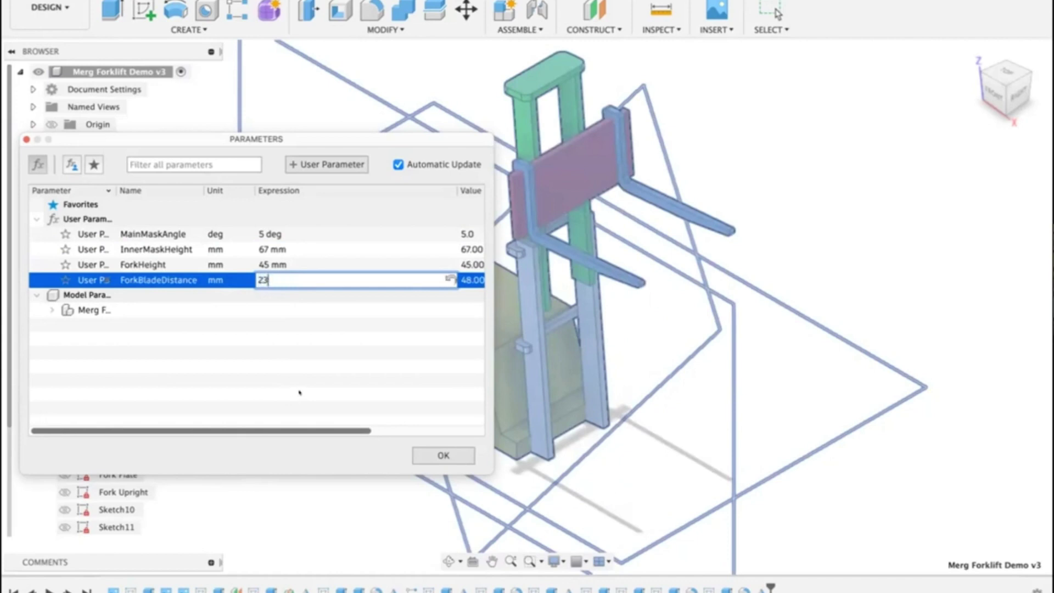
key(Return)
click(426, 449)
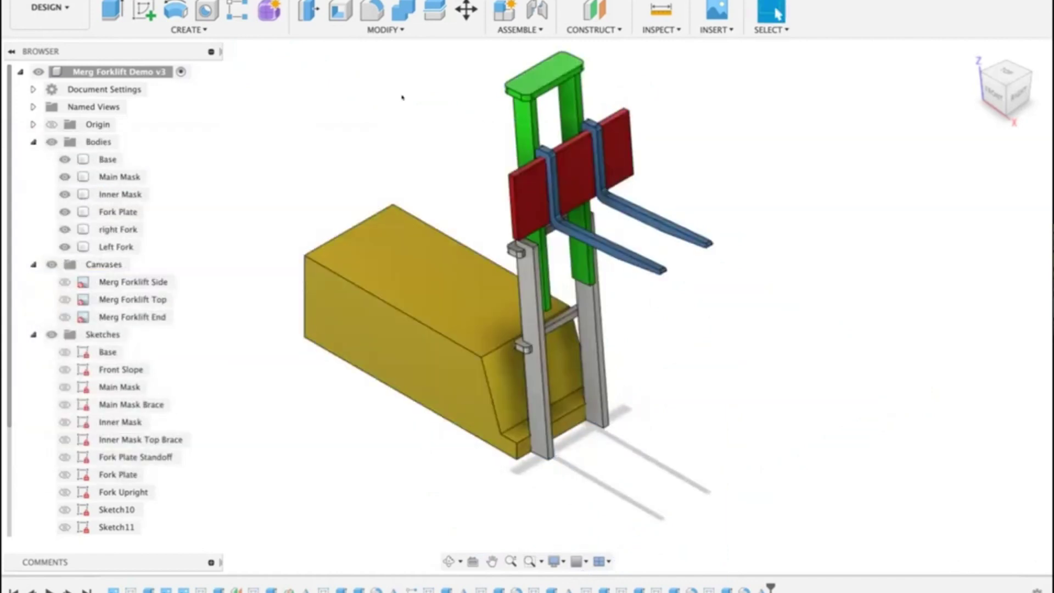
Step: Reset MainMaskAngle to 0 deg and InnerMaskHeight to 0 mm
click(384, 30)
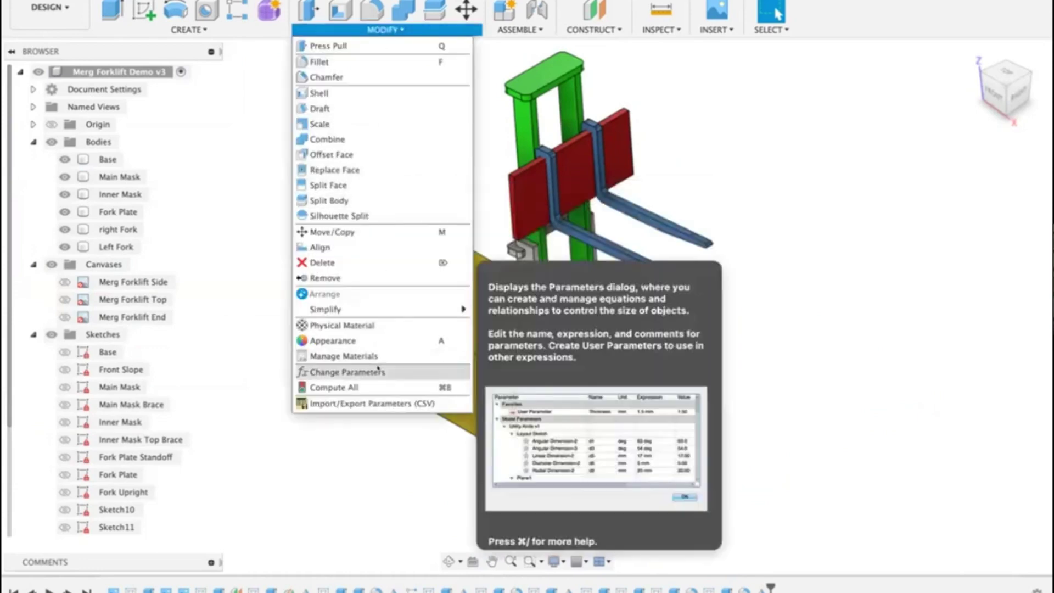
click(378, 371)
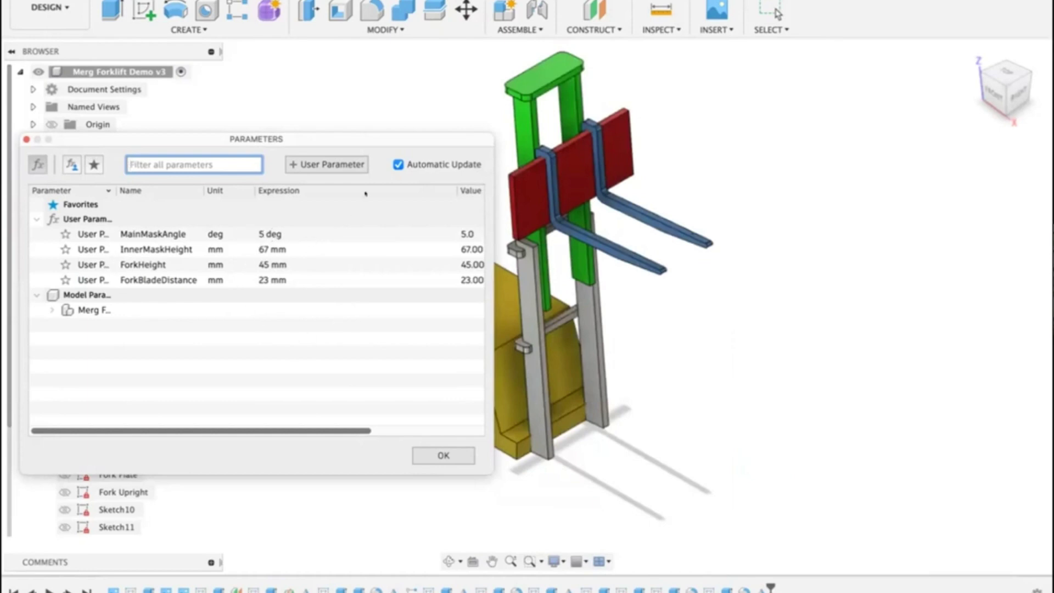
click(437, 454)
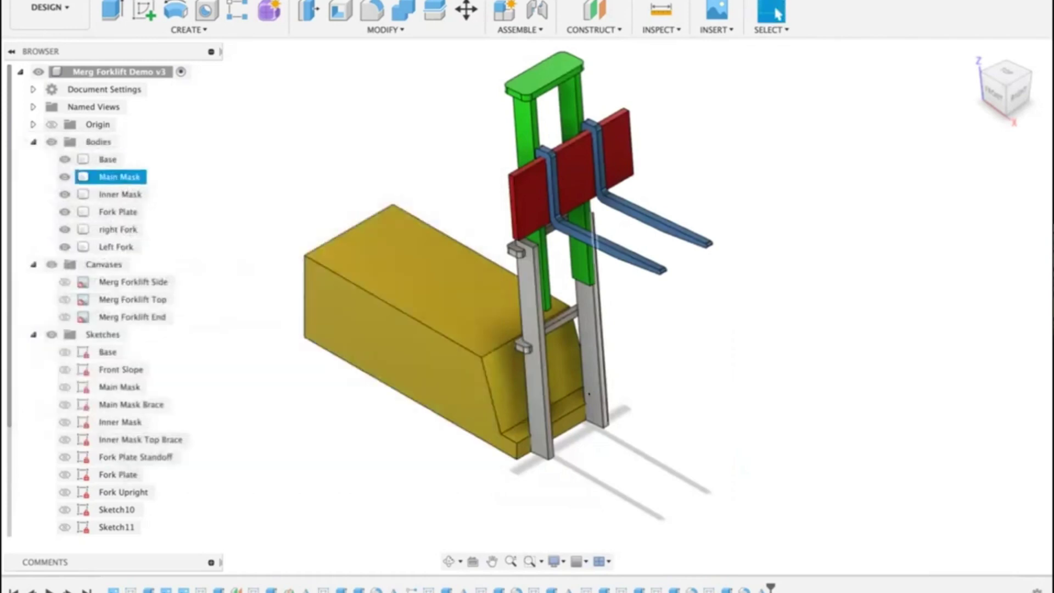
click(367, 31)
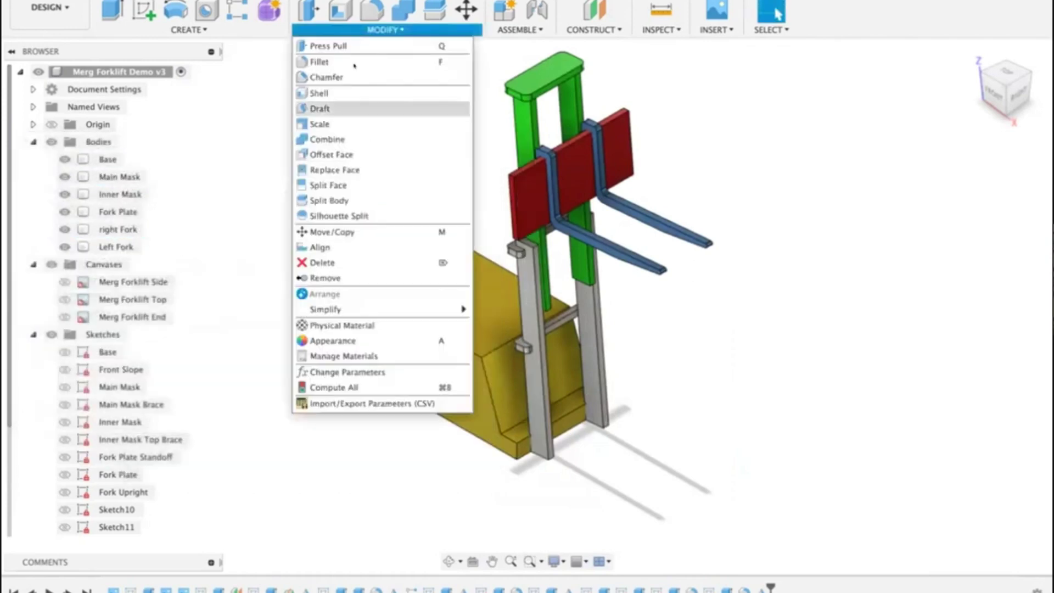
click(345, 369)
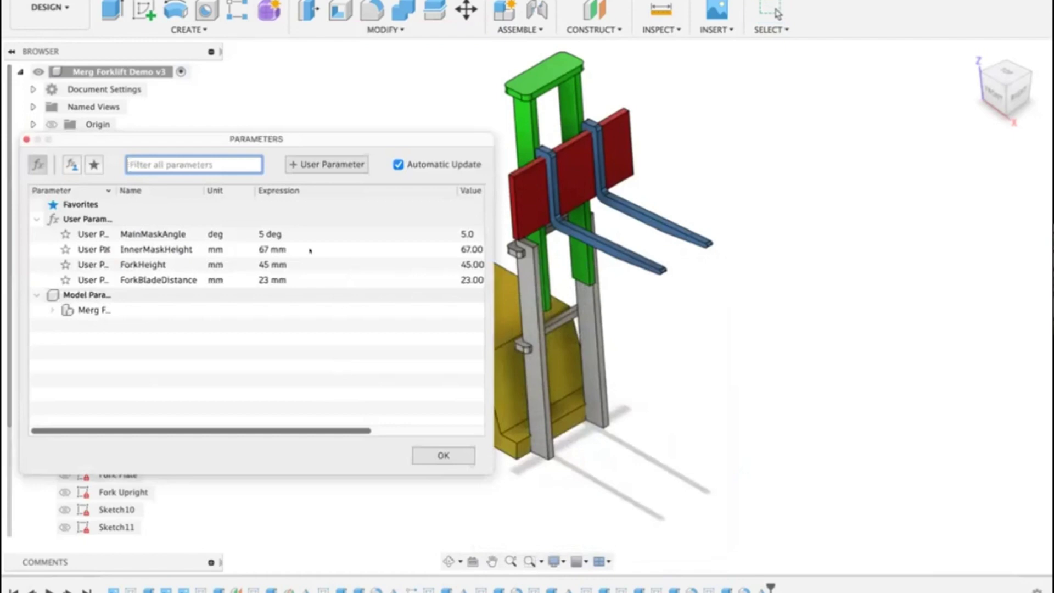
click(276, 234)
text(0)
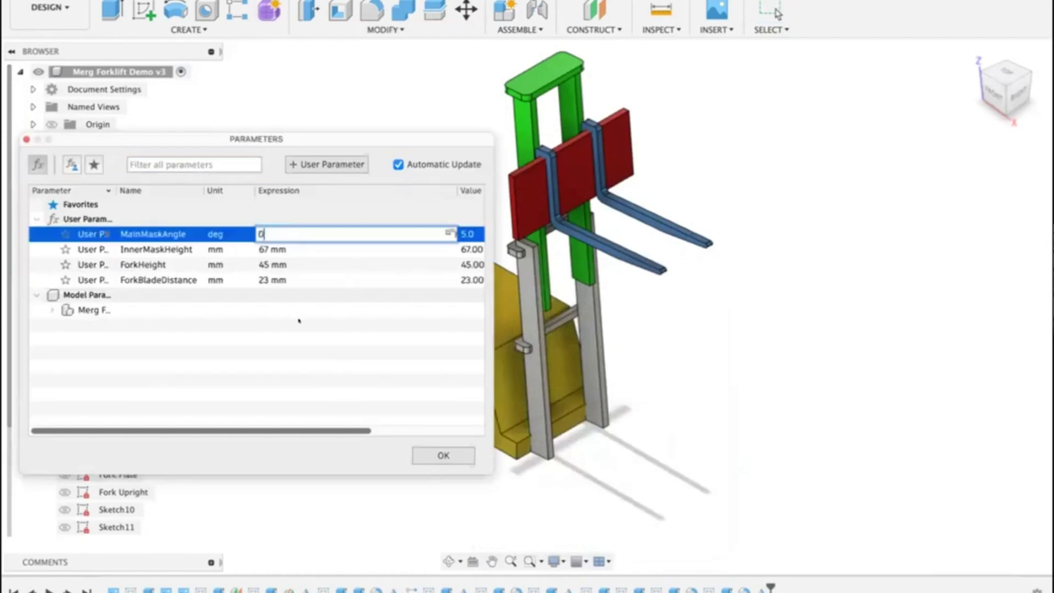
key(Return)
key(Tab)
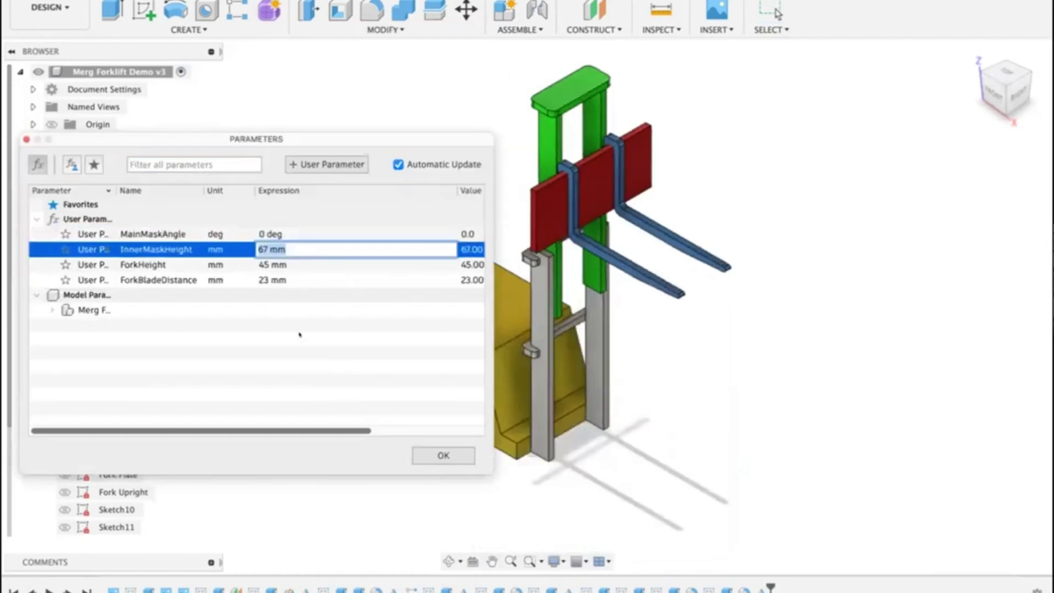
text(0)
key(Return)
click(296, 262)
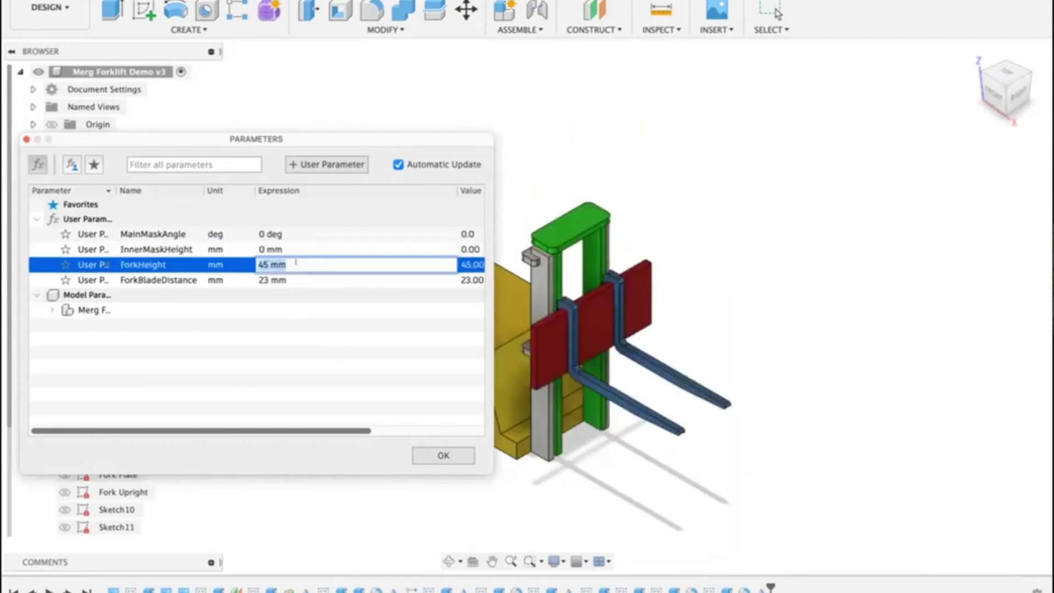